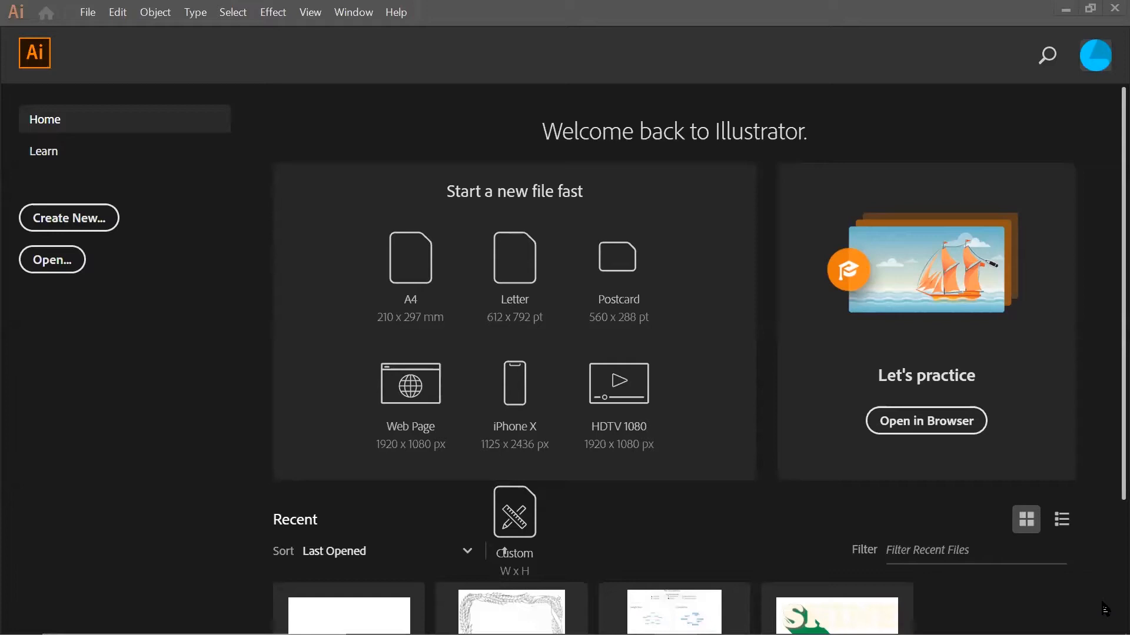
Create a new 800 x 600 px landscape document with one artboard, RGB color mode and High (300 ppi) raster effects.
{"action": "left_click", "coordinate": [86, 13]}
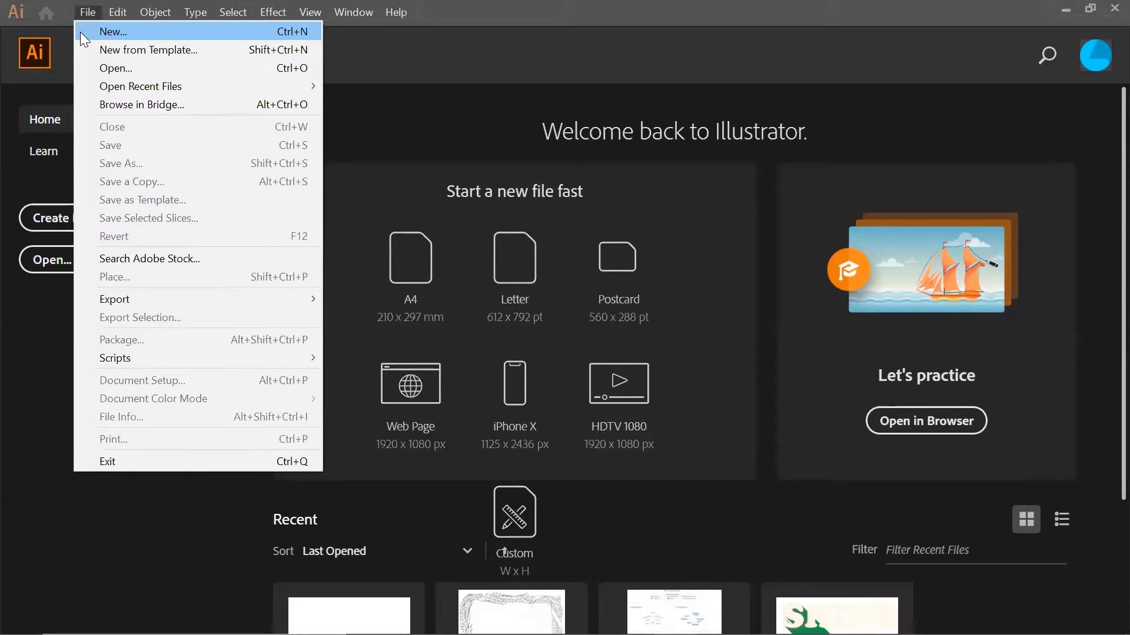
{"action": "left_click", "coordinate": [80, 32]}
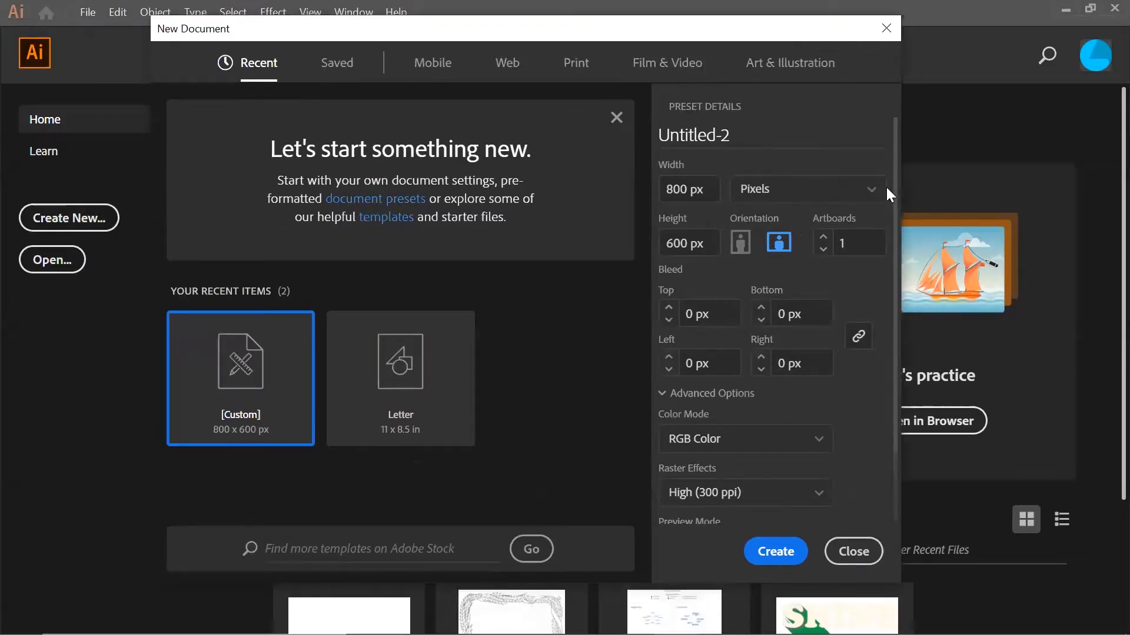
{"action": "left_click", "coordinate": [885, 190]}
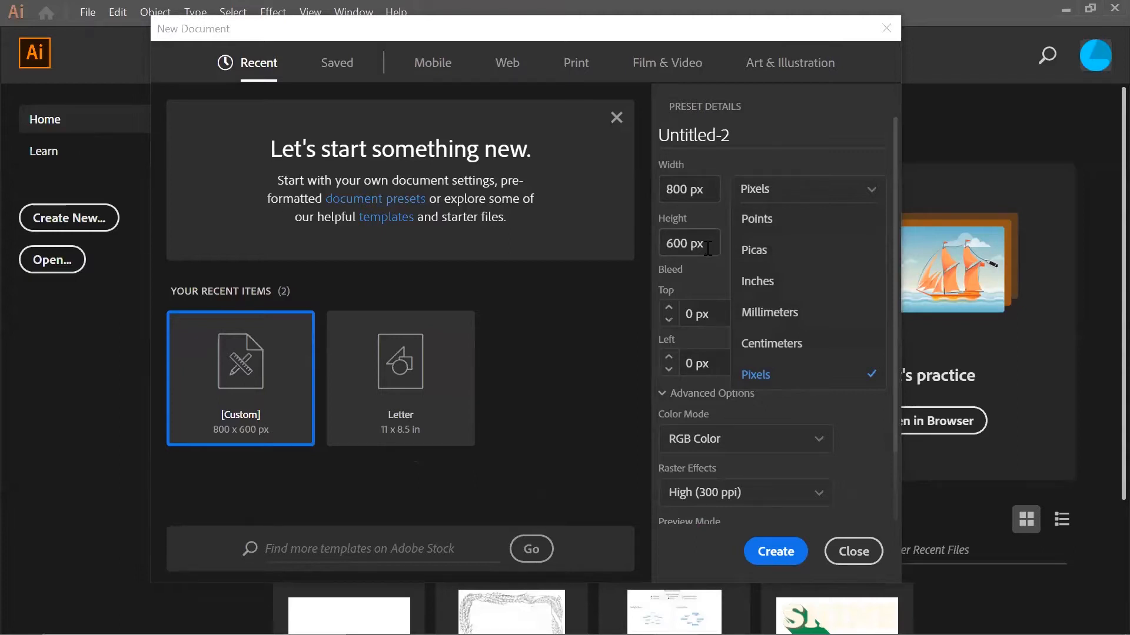
{"action": "left_click", "coordinate": [852, 439]}
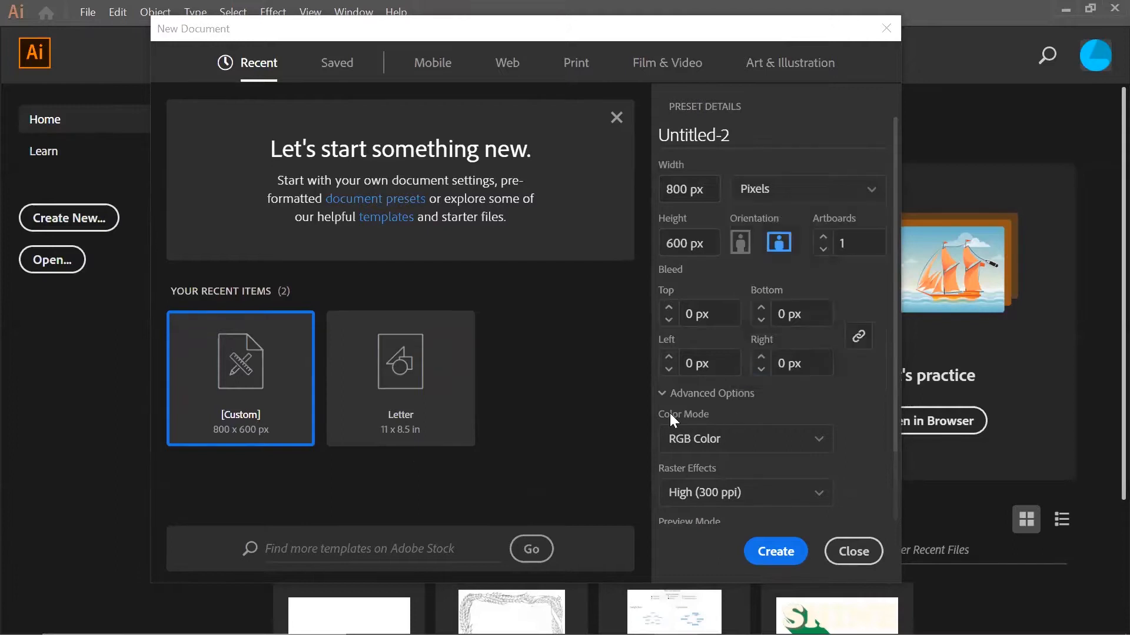
{"action": "left_click", "coordinate": [661, 396]}
{"action": "left_click", "coordinate": [661, 396]}
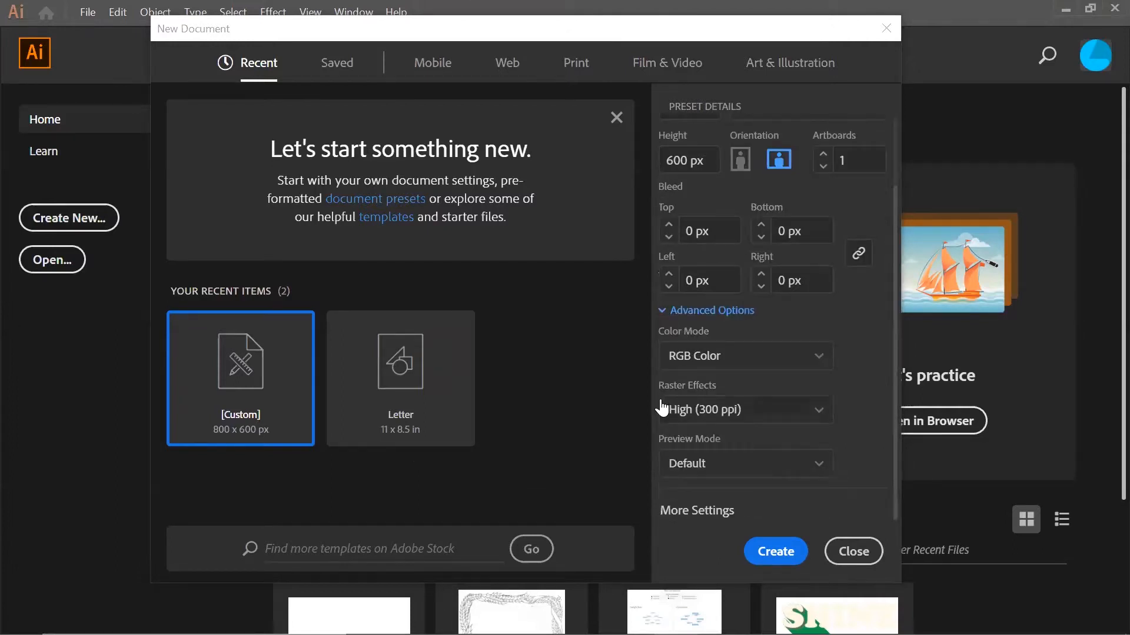
{"action": "left_click", "coordinate": [817, 366]}
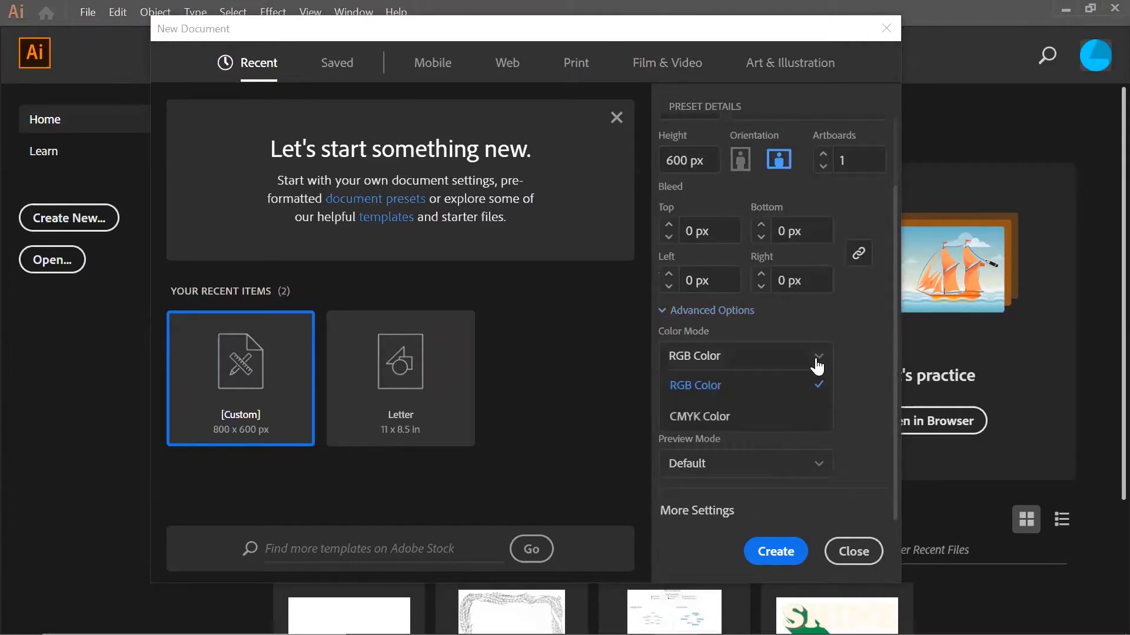
{"action": "left_click", "coordinate": [797, 391]}
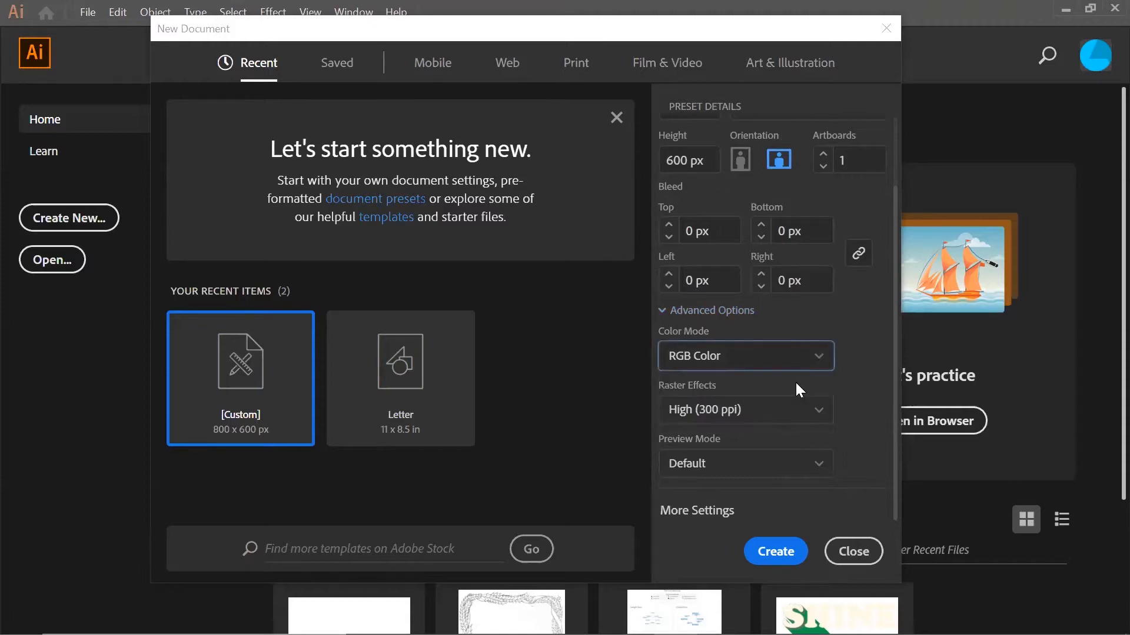
{"action": "left_click", "coordinate": [868, 402]}
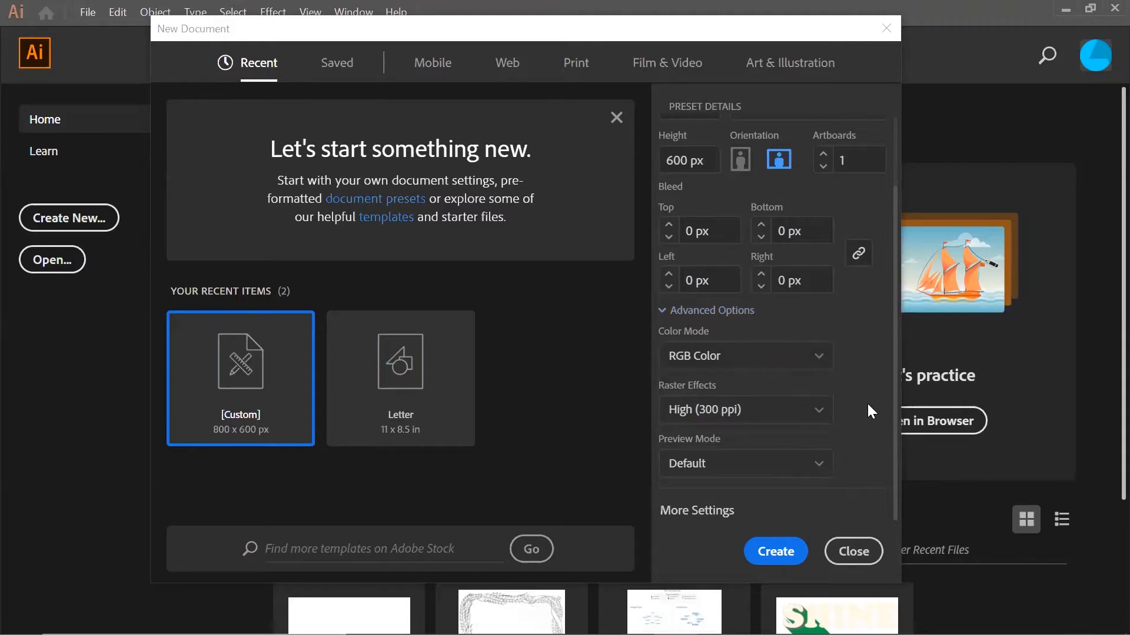
{"action": "left_click", "coordinate": [776, 553]}
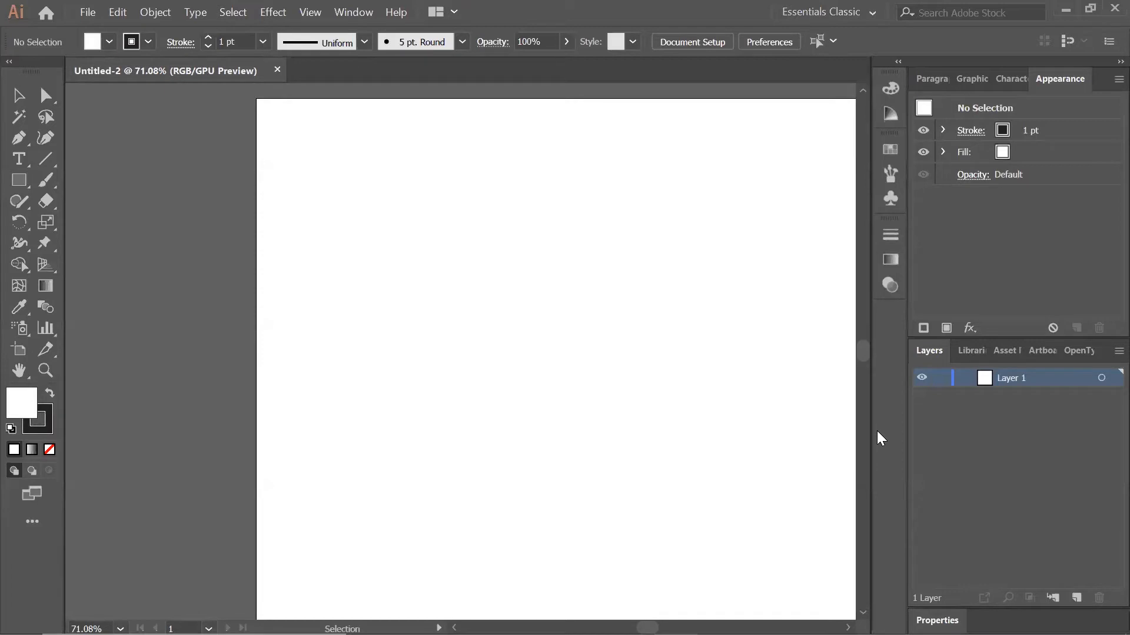
Set the document grid in the preferences to a gridline every 1 px with 1 subdivision.
{"action": "left_click_drag", "start_coordinate": [648, 628], "coordinate": [651, 627]}
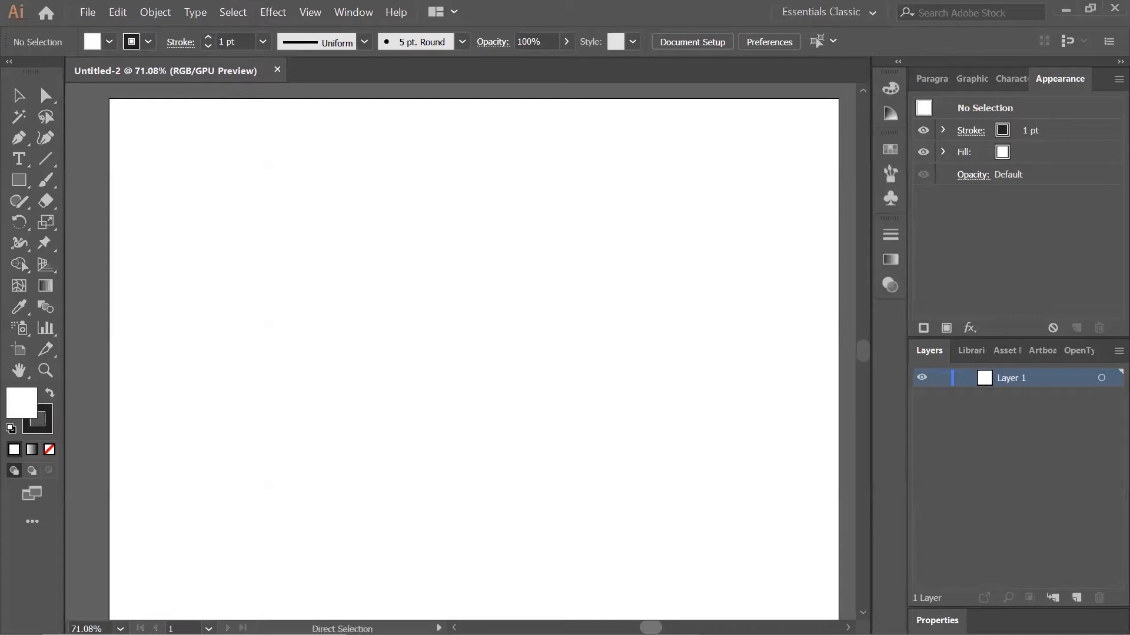
{"action": "key", "text": "ctrl+minus"}
{"action": "key", "text": "ctrl+minus"}
{"action": "scroll", "coordinate": [651, 628], "scroll_direction": "down", "scroll_amount": 1}
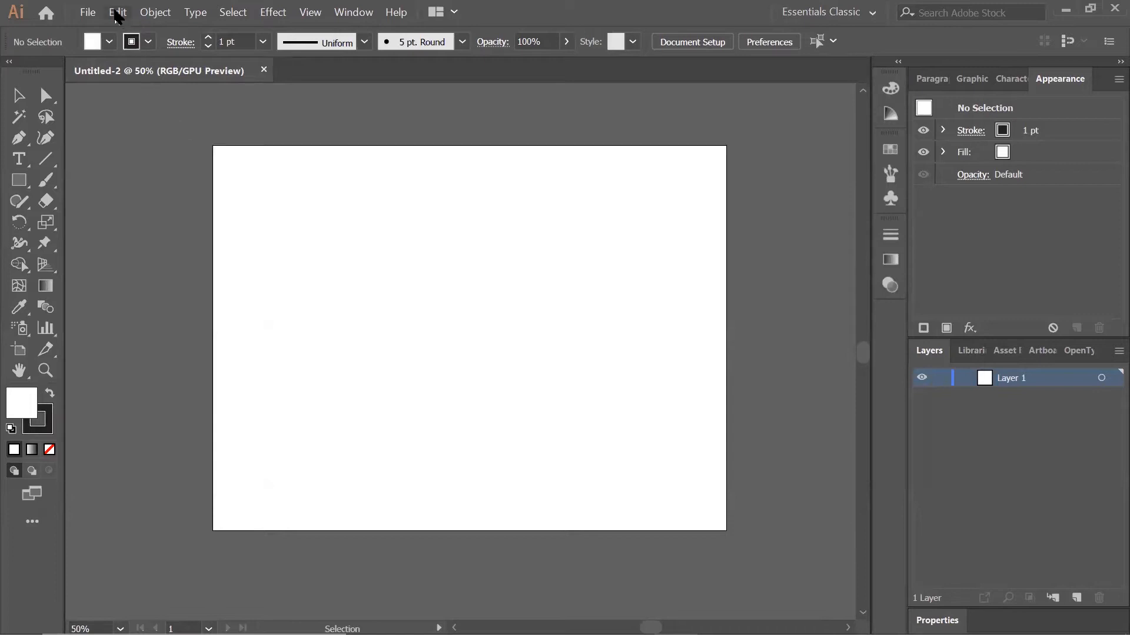
{"action": "left_click", "coordinate": [118, 12]}
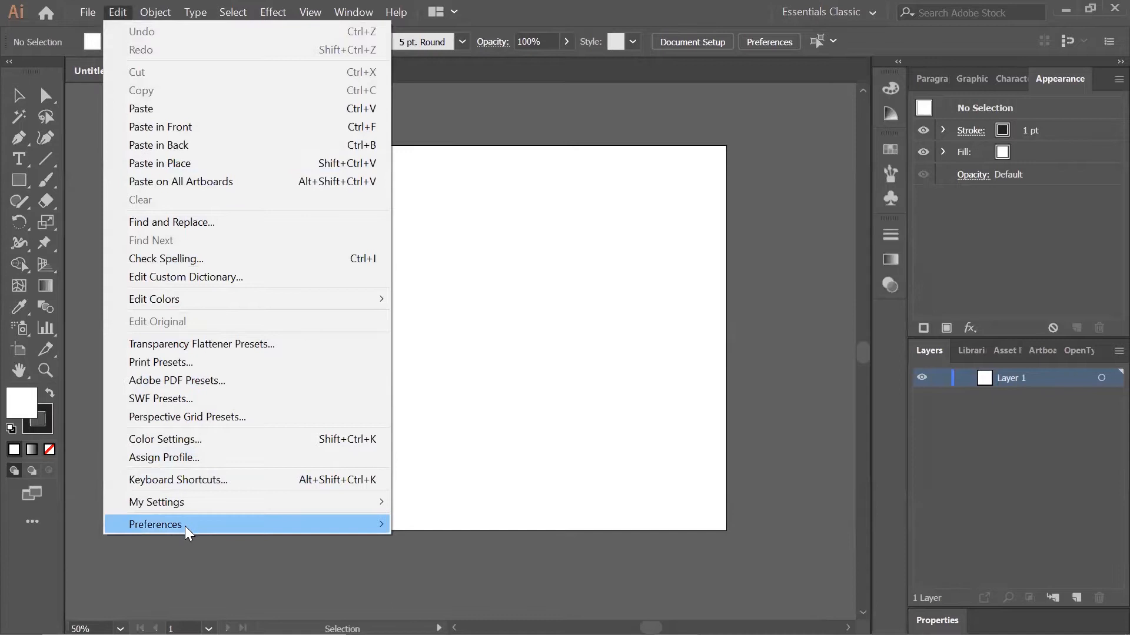
{"action": "mouse_move", "coordinate": [188, 531]}
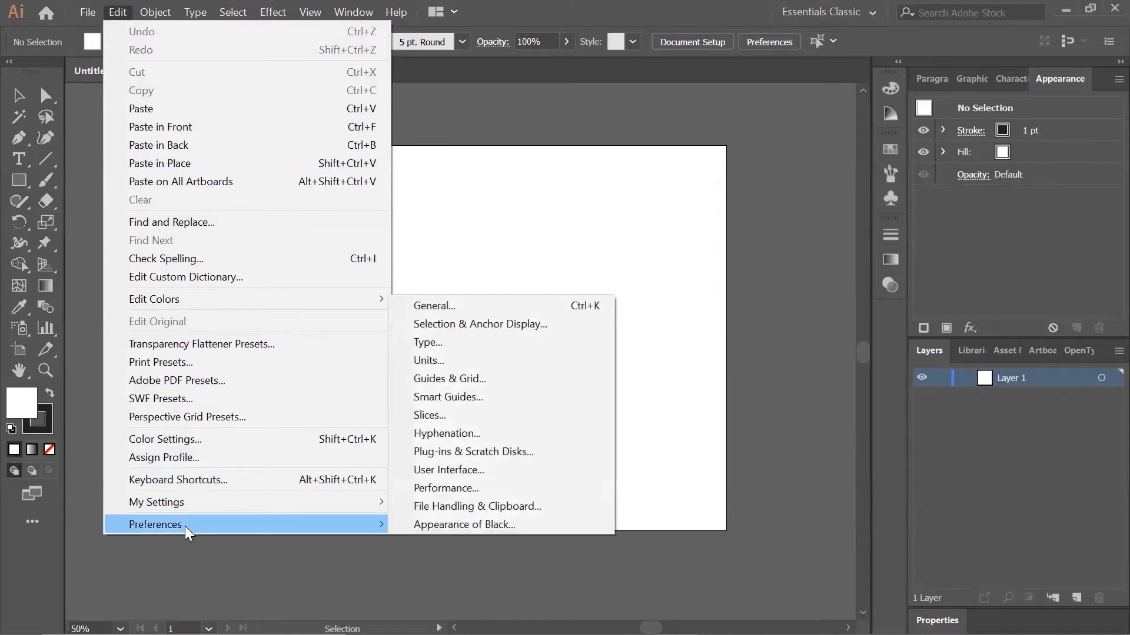
{"action": "left_click", "coordinate": [543, 379]}
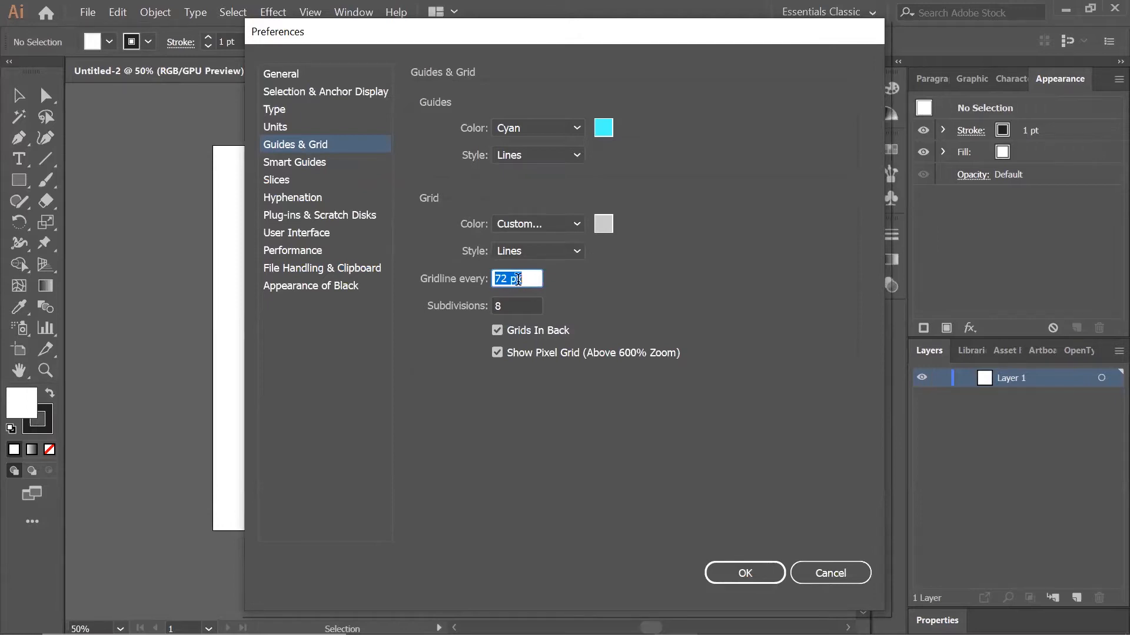
{"action": "left_click_drag", "start_coordinate": [510, 281], "coordinate": [497, 287]}
{"action": "type", "text": "1"}
{"action": "left_click", "coordinate": [489, 306]}
{"action": "type", "text": "1"}
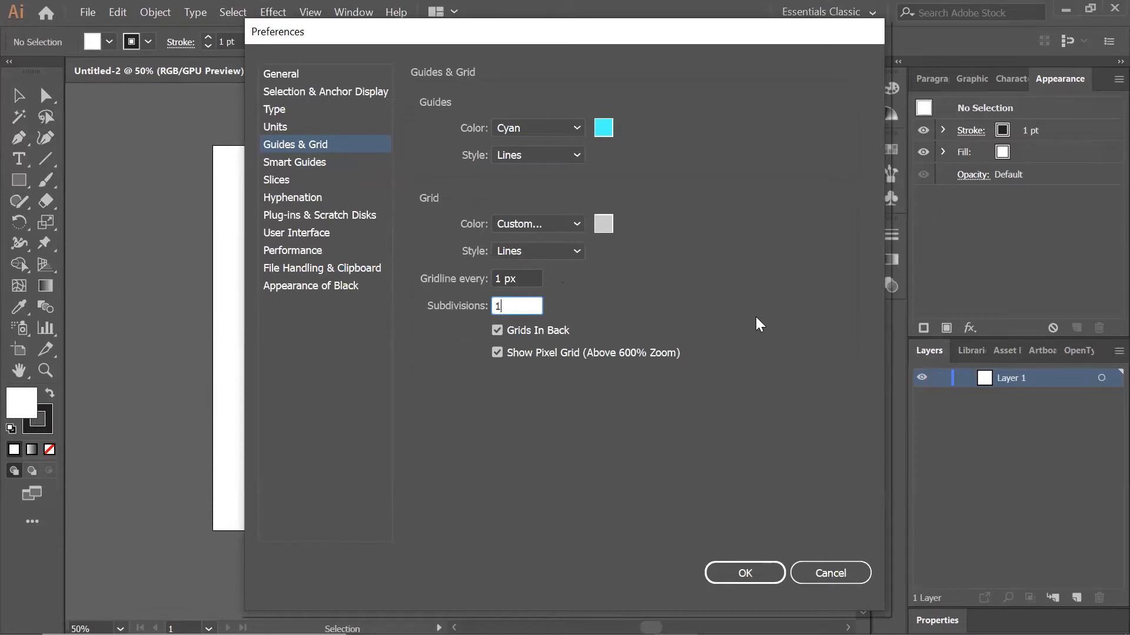
{"action": "left_click", "coordinate": [743, 577]}
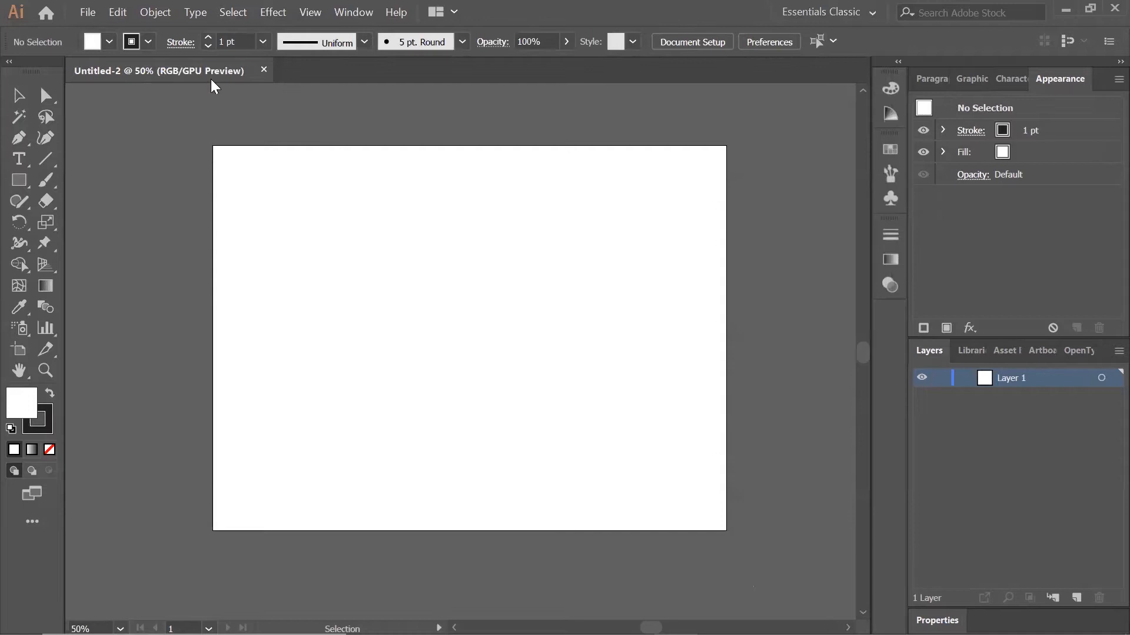
Turn on snapping to the grid and display the grid over the artboard.
{"action": "left_click", "coordinate": [320, 13]}
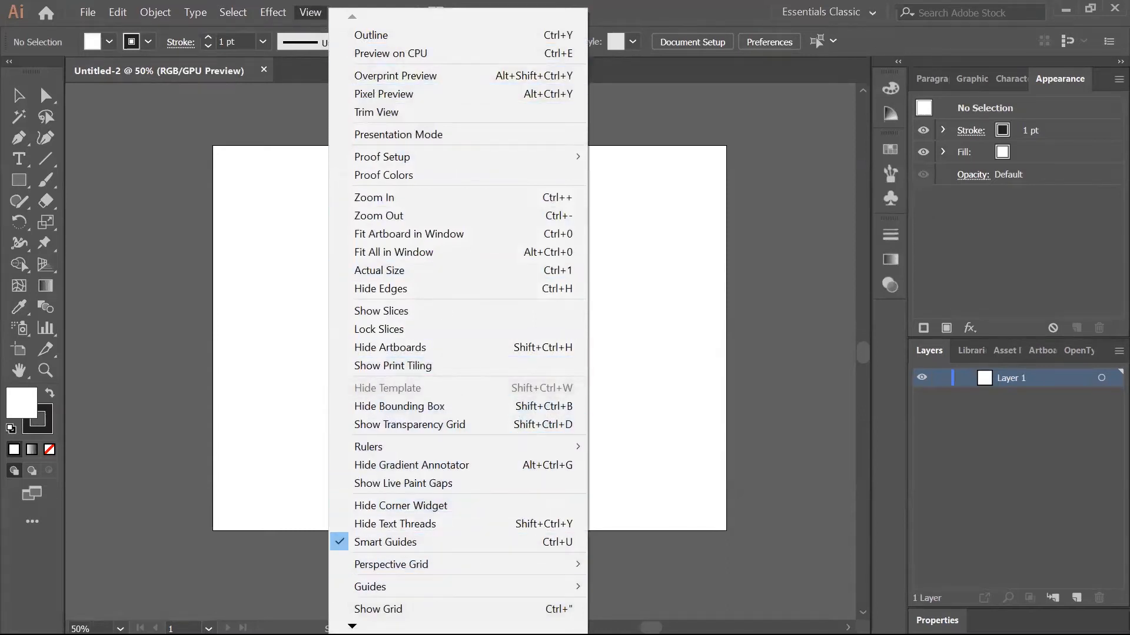
{"action": "mouse_move", "coordinate": [389, 627]}
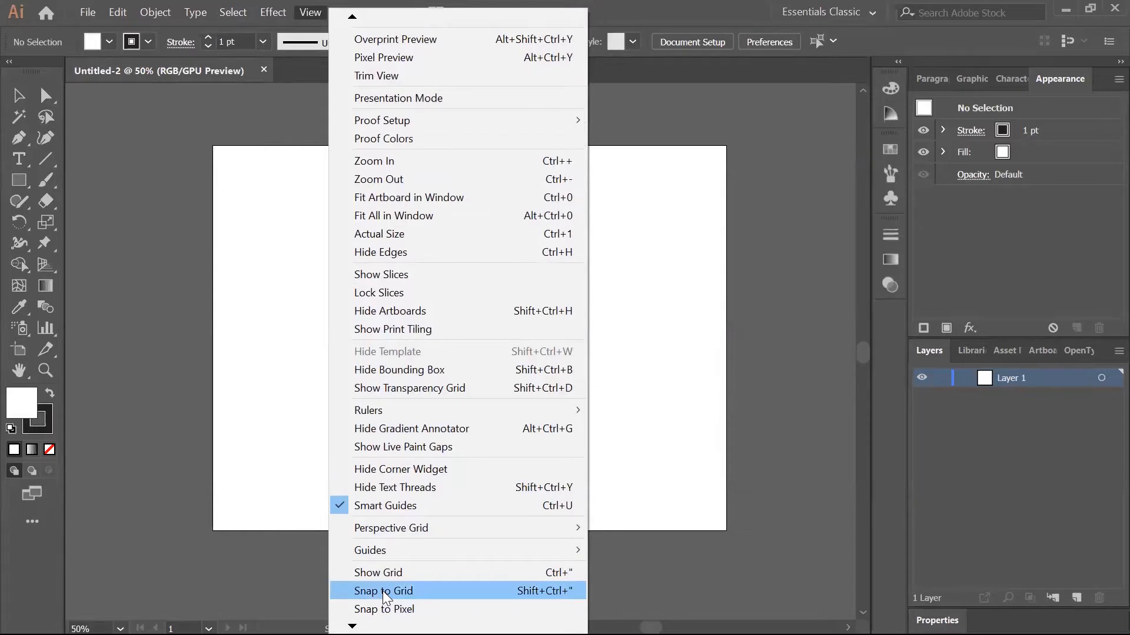
{"action": "left_click", "coordinate": [383, 591]}
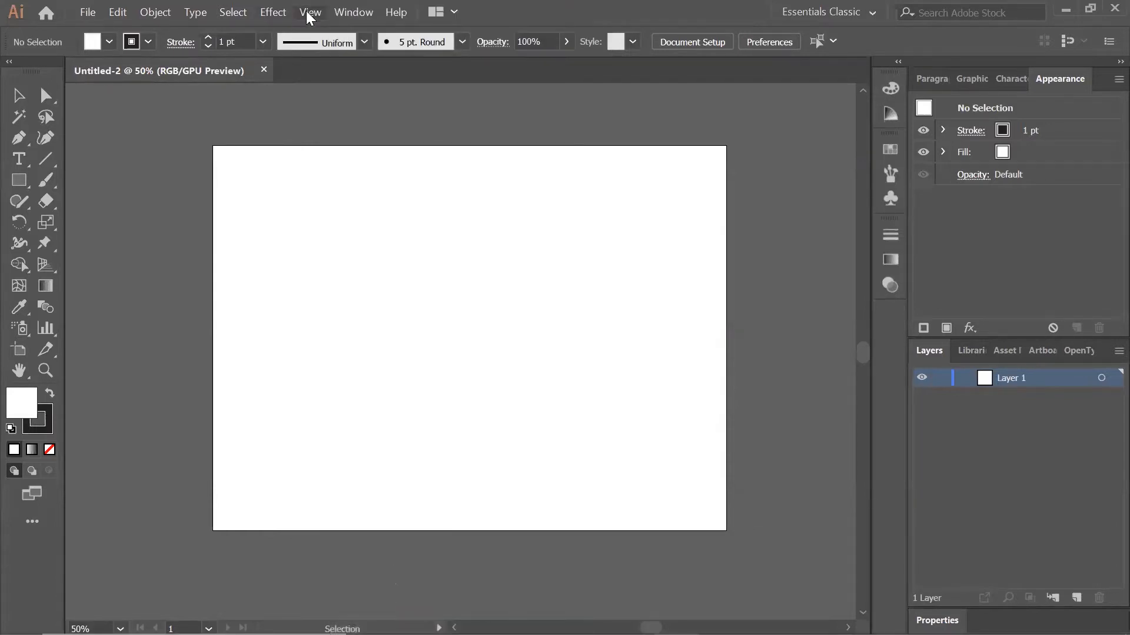
{"action": "left_click", "coordinate": [309, 13]}
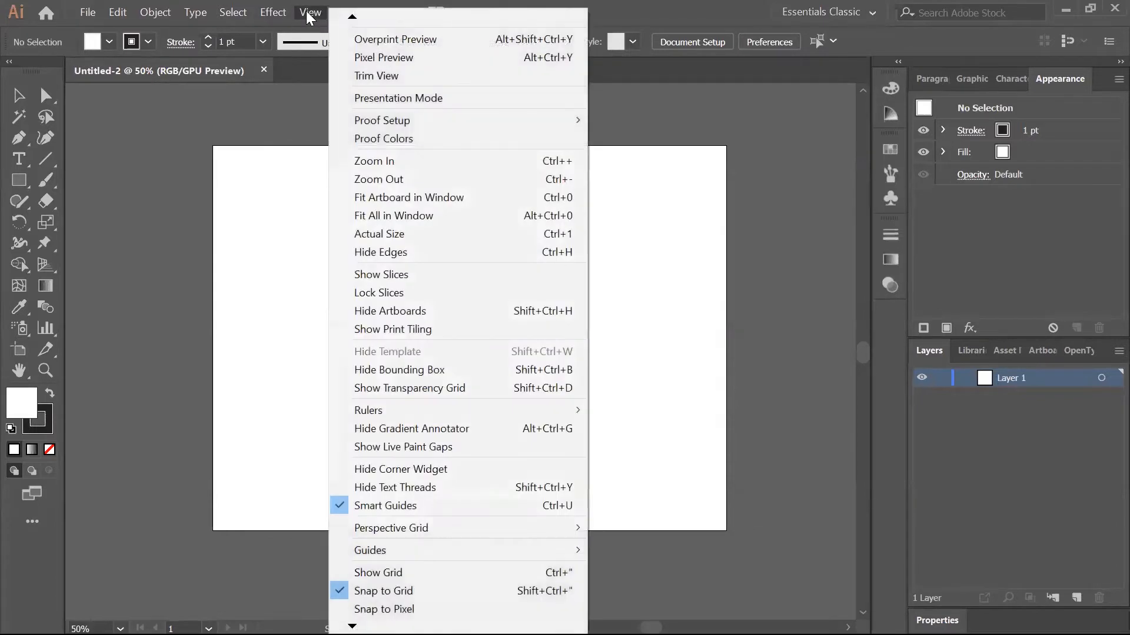
{"action": "left_click", "coordinate": [369, 569]}
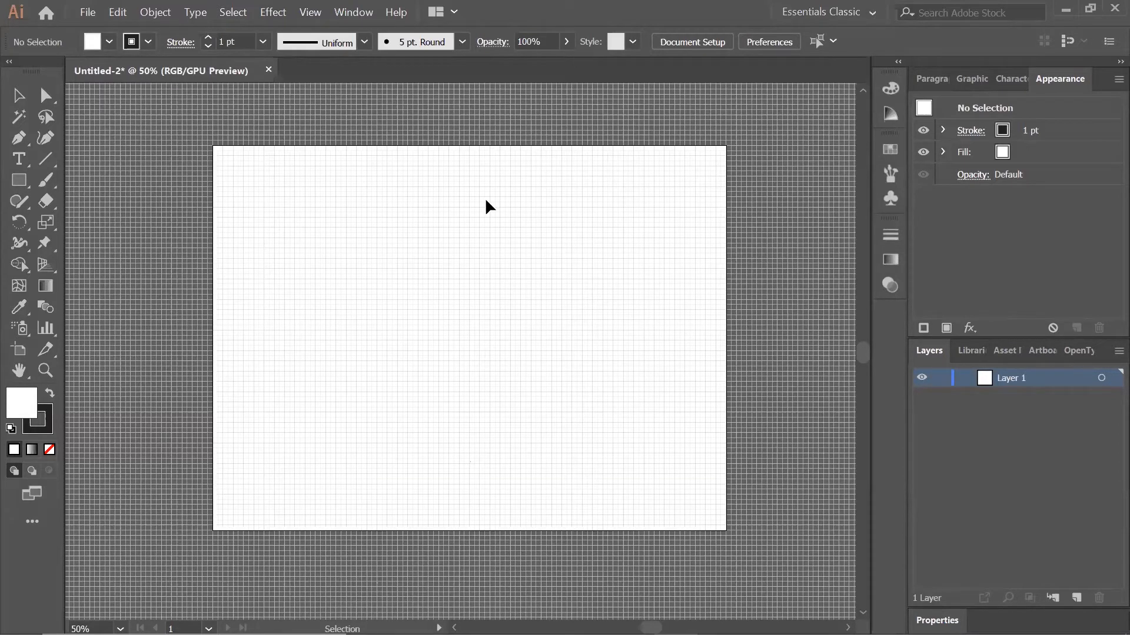
Detach the Layers panel from its dock, float it beside the artboard and enlarge it.
{"action": "left_click", "coordinate": [368, 12]}
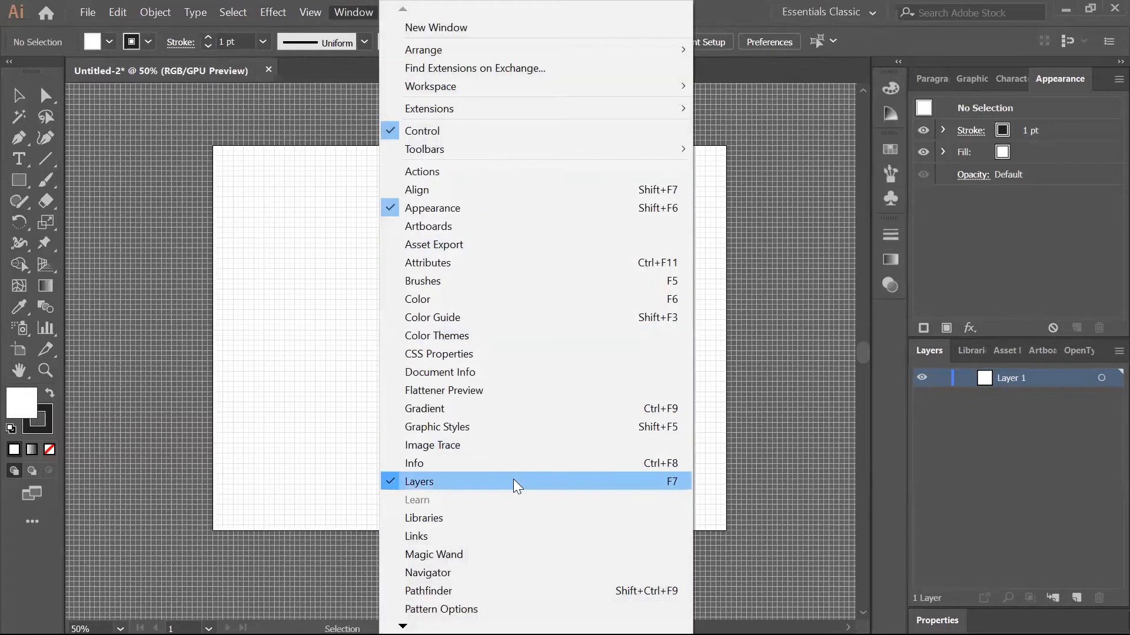
{"action": "left_click", "coordinate": [927, 347]}
{"action": "left_click_drag", "start_coordinate": [931, 348], "coordinate": [776, 111]}
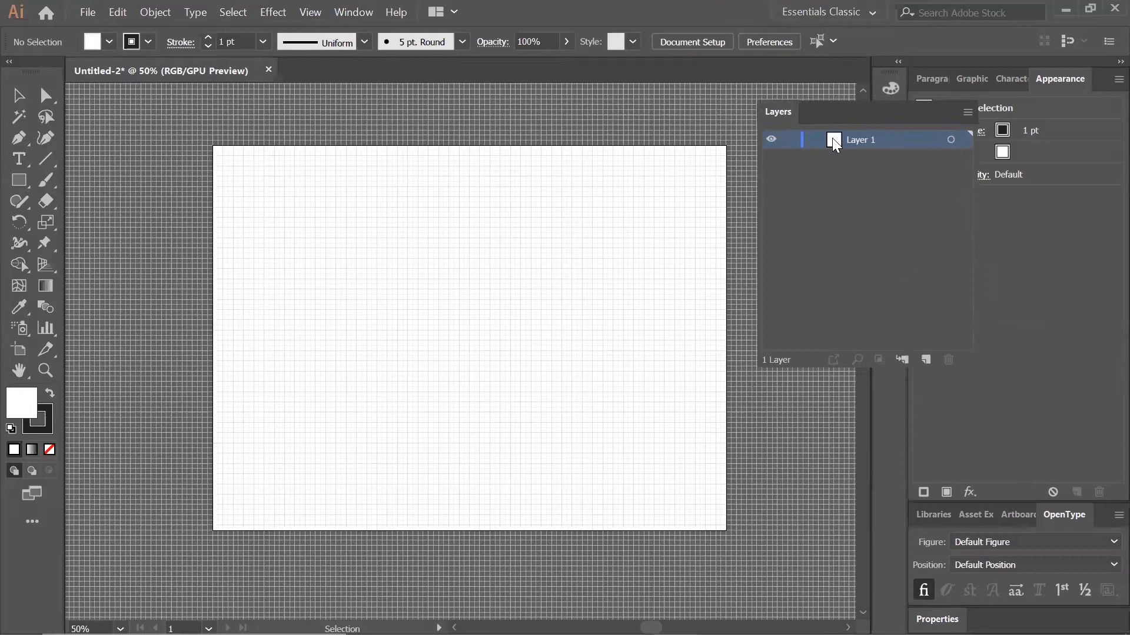
{"action": "left_click_drag", "start_coordinate": [976, 369], "coordinate": [1065, 618]}
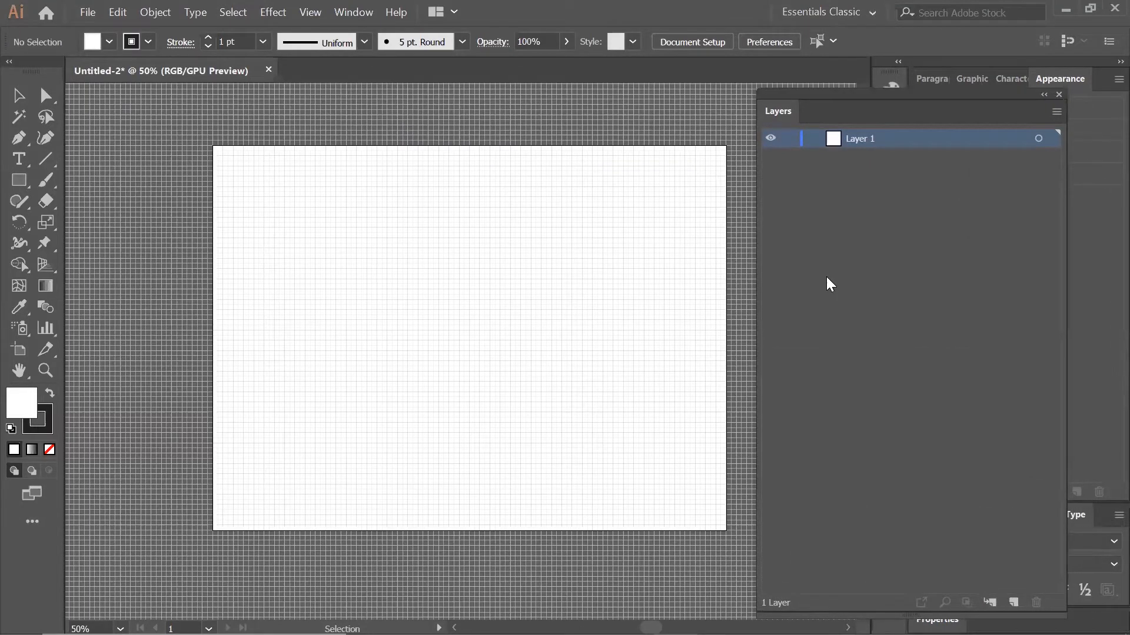
Rename Layer 1 to Background and shorten the floating Layers panel.
{"action": "double_click", "coordinate": [856, 139]}
{"action": "type", "text": "Background"}
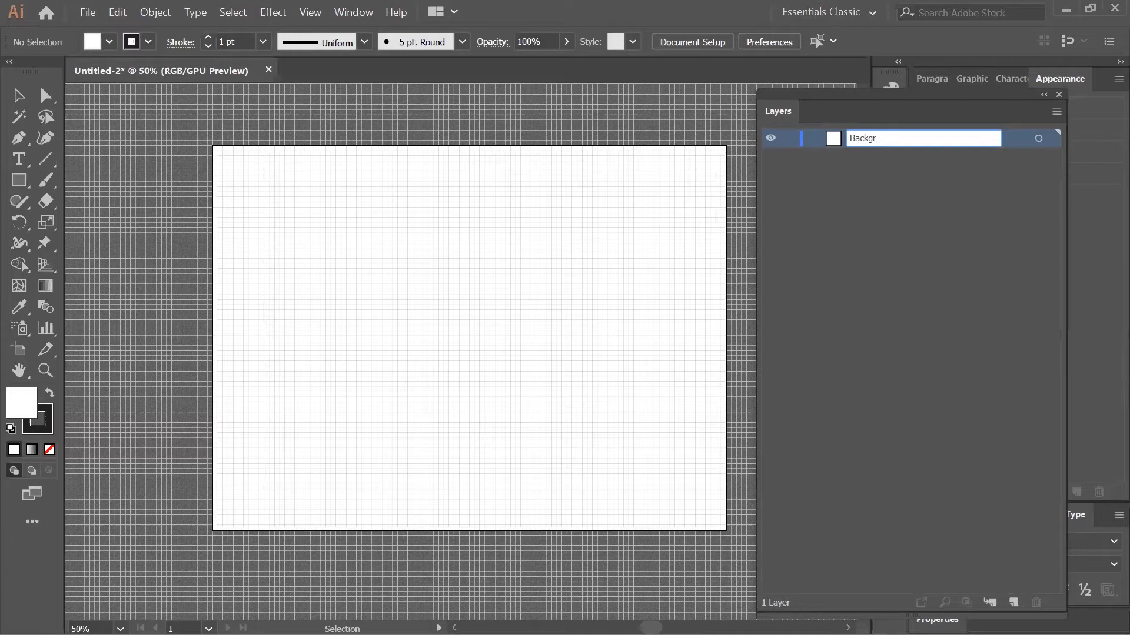
{"action": "left_click", "coordinate": [949, 275]}
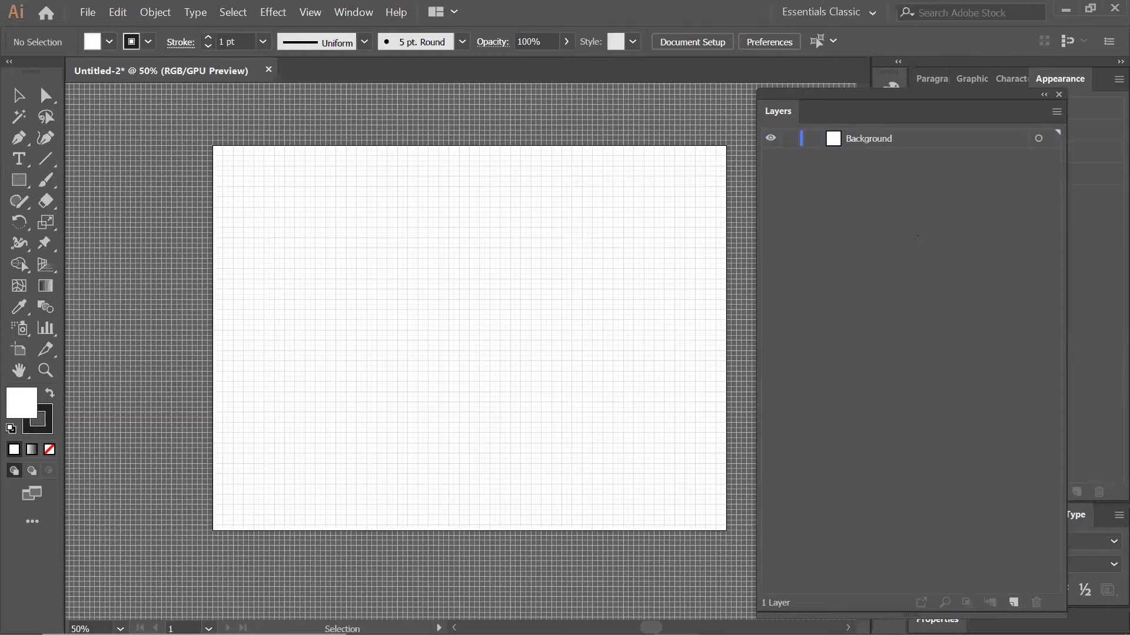
{"action": "left_click_drag", "start_coordinate": [910, 616], "coordinate": [911, 356]}
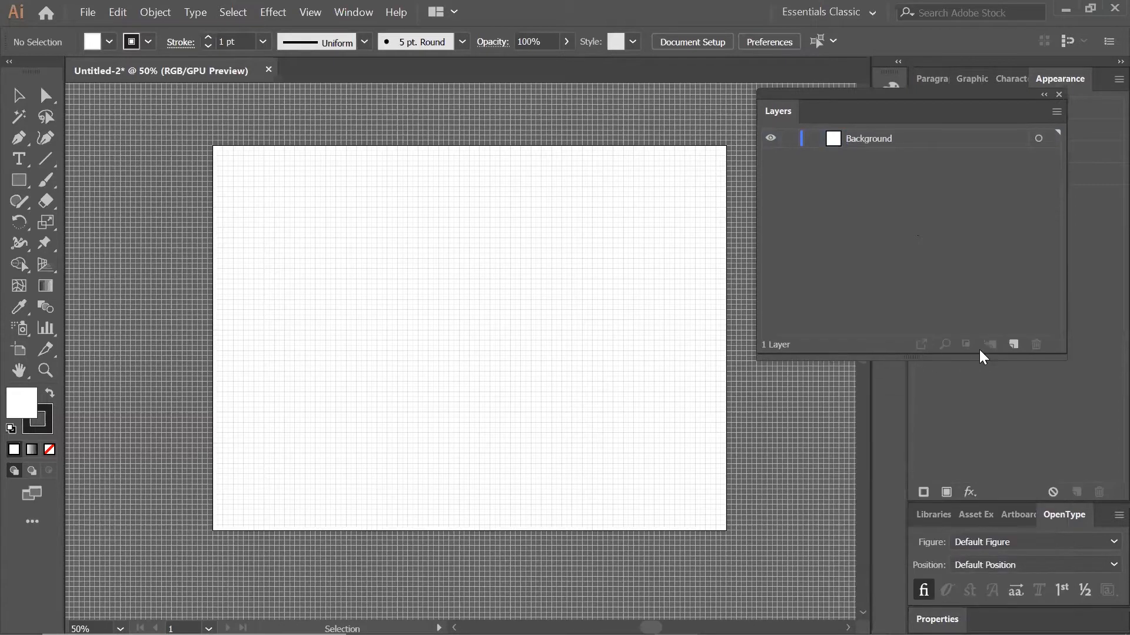
Add a new layer above Background and name it Photos.
{"action": "left_click", "coordinate": [1011, 351]}
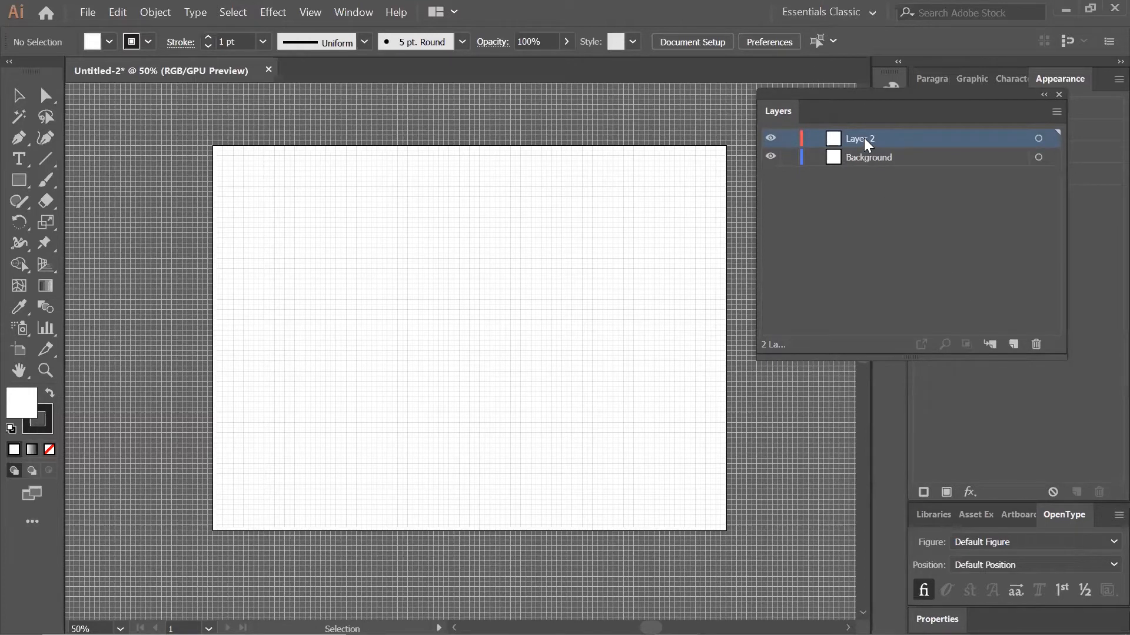
{"action": "double_click", "coordinate": [900, 142]}
{"action": "type", "text": "P"}
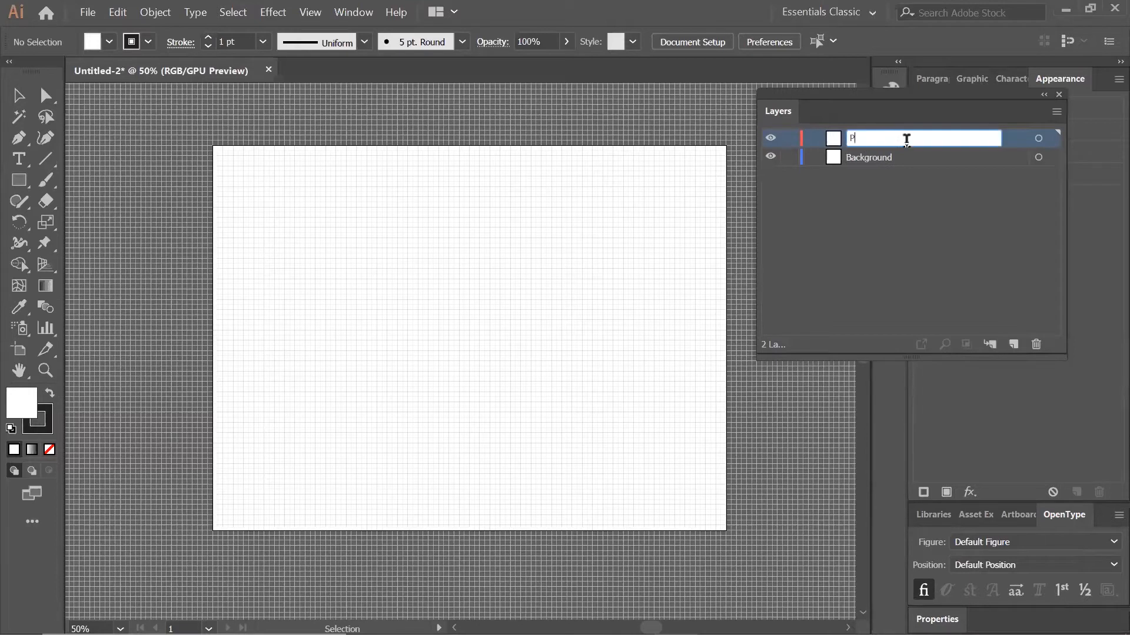
{"action": "type", "text": "hotos"}
{"action": "left_click", "coordinate": [944, 232]}
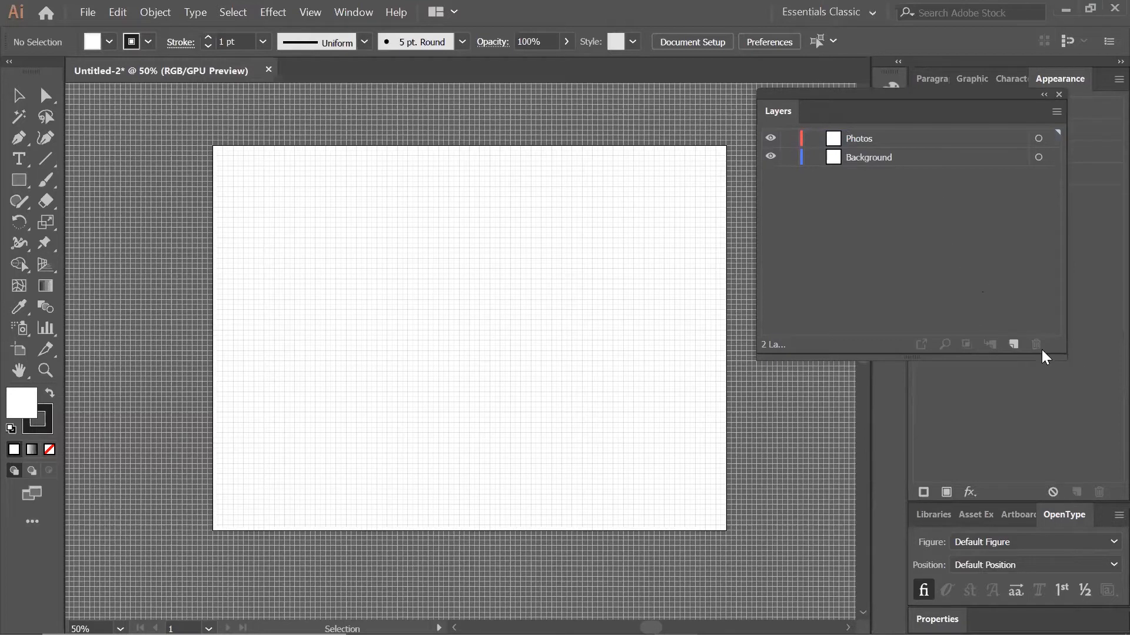
Add a new layer above Photos and name it City.
{"action": "left_click", "coordinate": [1012, 346]}
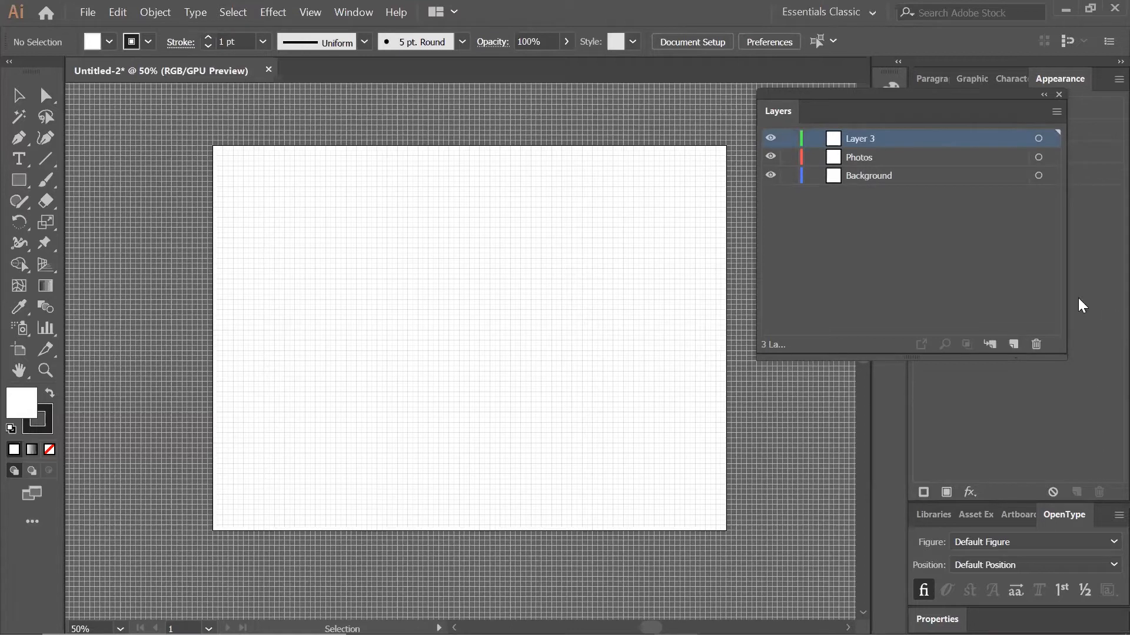
{"action": "double_click", "coordinate": [861, 140]}
{"action": "type", "text": "City"}
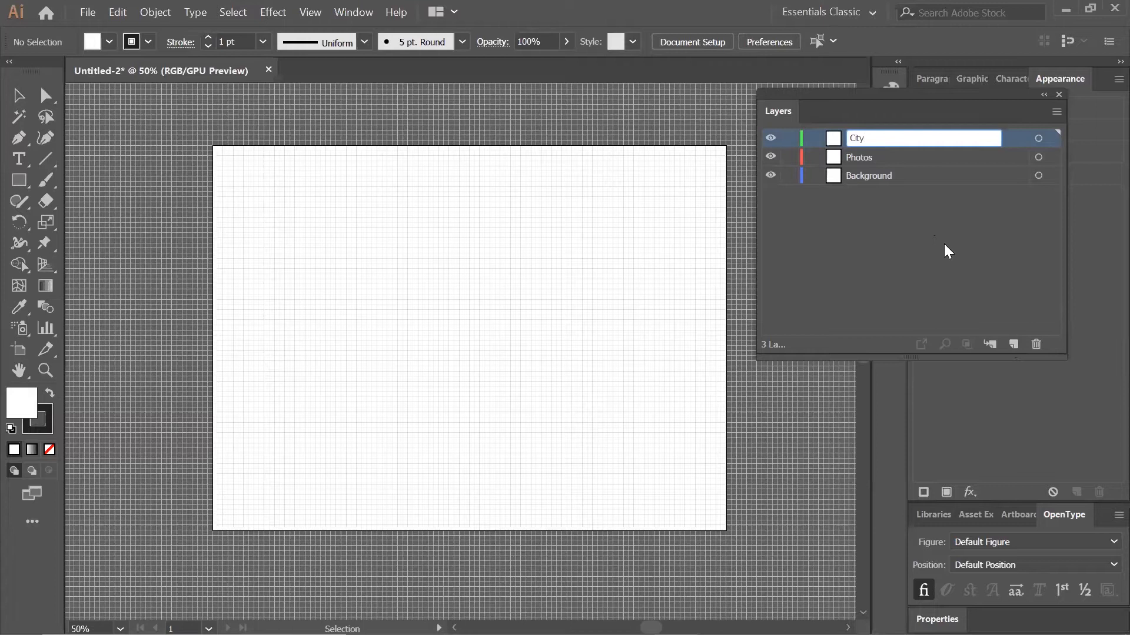
{"action": "left_click", "coordinate": [944, 244]}
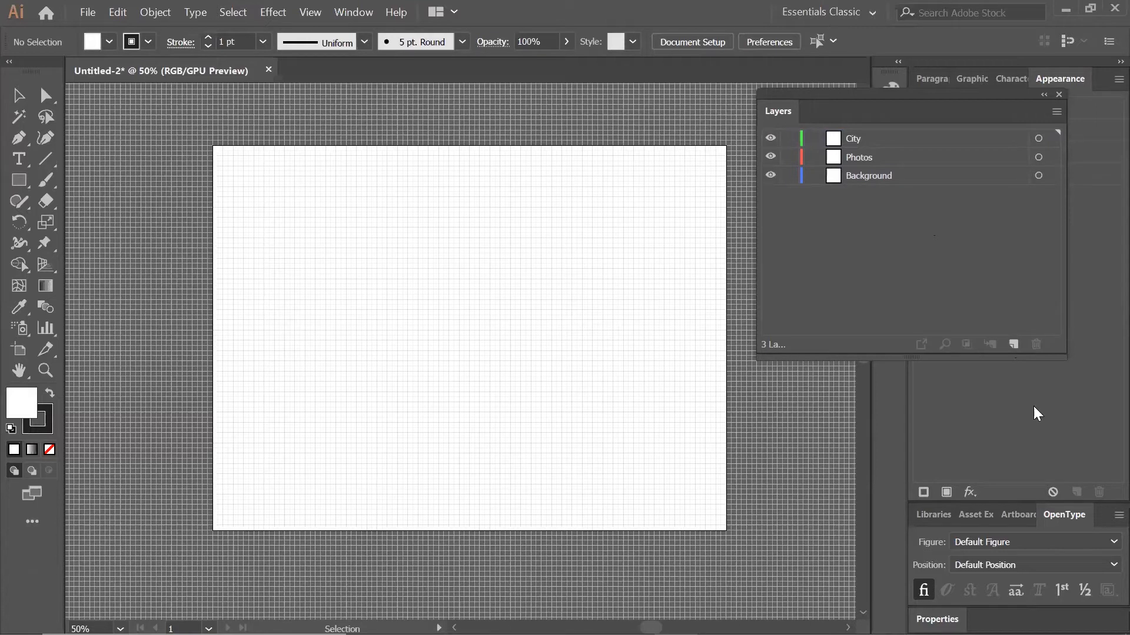
Make Background the active layer and lock the City and Photos layers.
{"action": "left_click", "coordinate": [902, 176]}
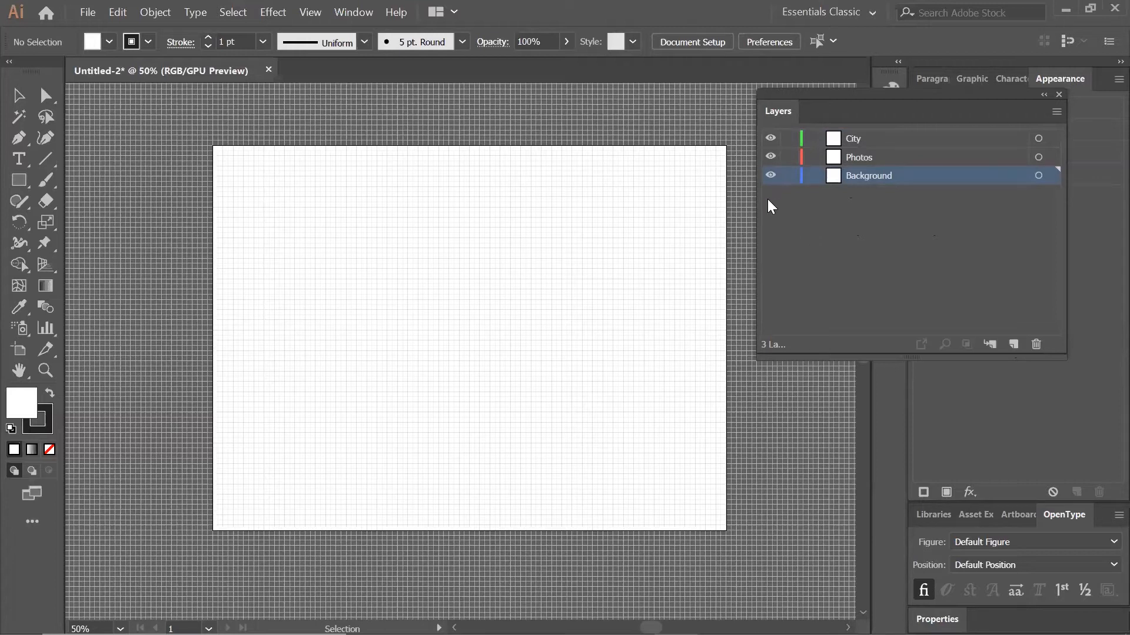
{"action": "left_click", "coordinate": [789, 139]}
{"action": "left_click", "coordinate": [789, 157]}
Draw a rectangle covering the entire artboard on the Background layer and remove its stroke.
{"action": "left_click", "coordinate": [18, 180]}
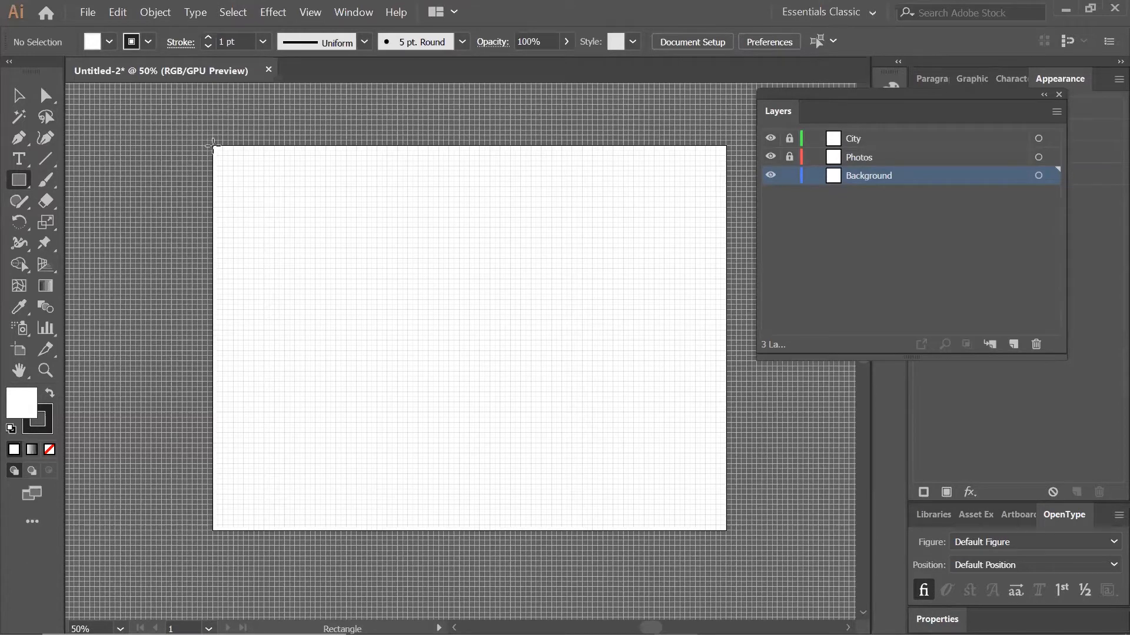
{"action": "left_click_drag", "start_coordinate": [213, 147], "coordinate": [729, 531]}
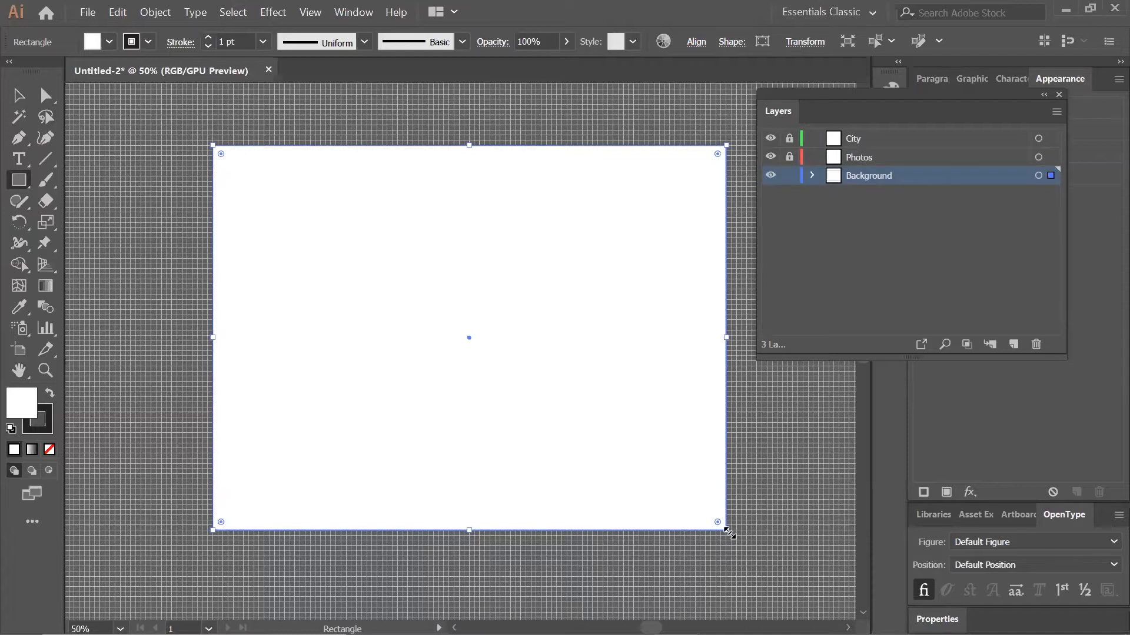
{"action": "left_click", "coordinate": [51, 412]}
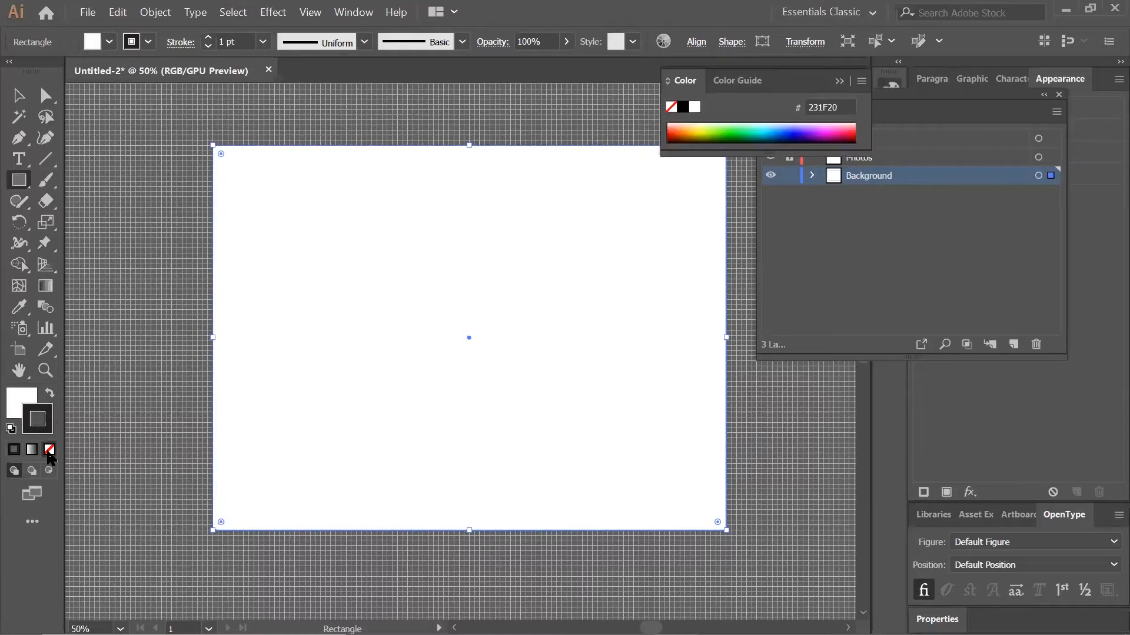
{"action": "left_click", "coordinate": [50, 450]}
Set the fill of the artboard-sized rectangle to the cream colour fff8f0.
{"action": "left_click", "coordinate": [21, 411]}
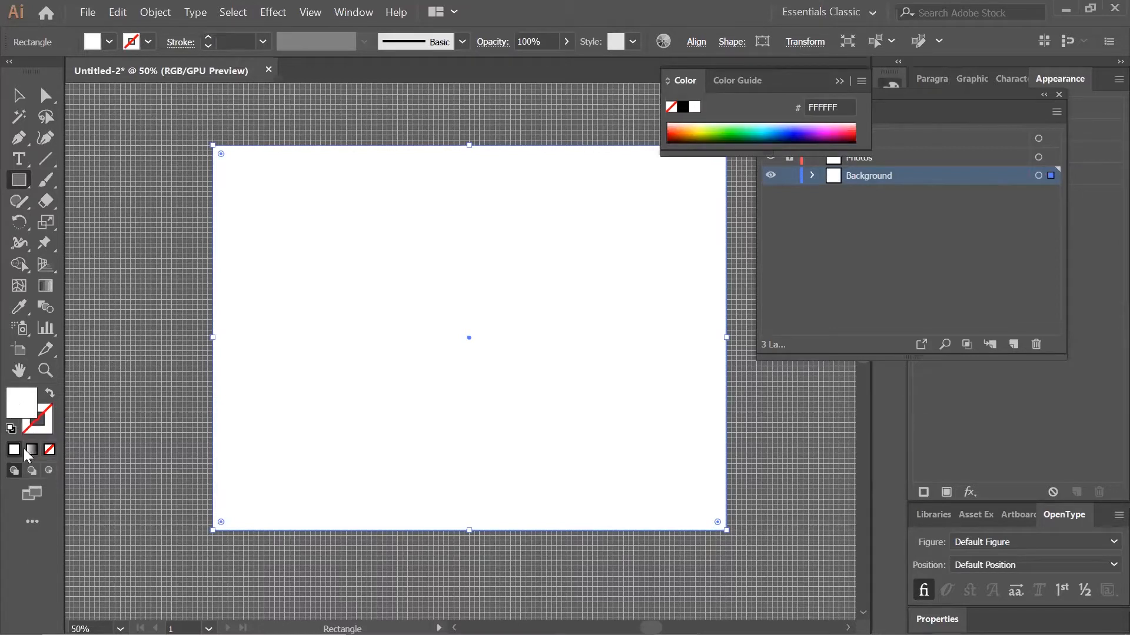
{"action": "double_click", "coordinate": [21, 409]}
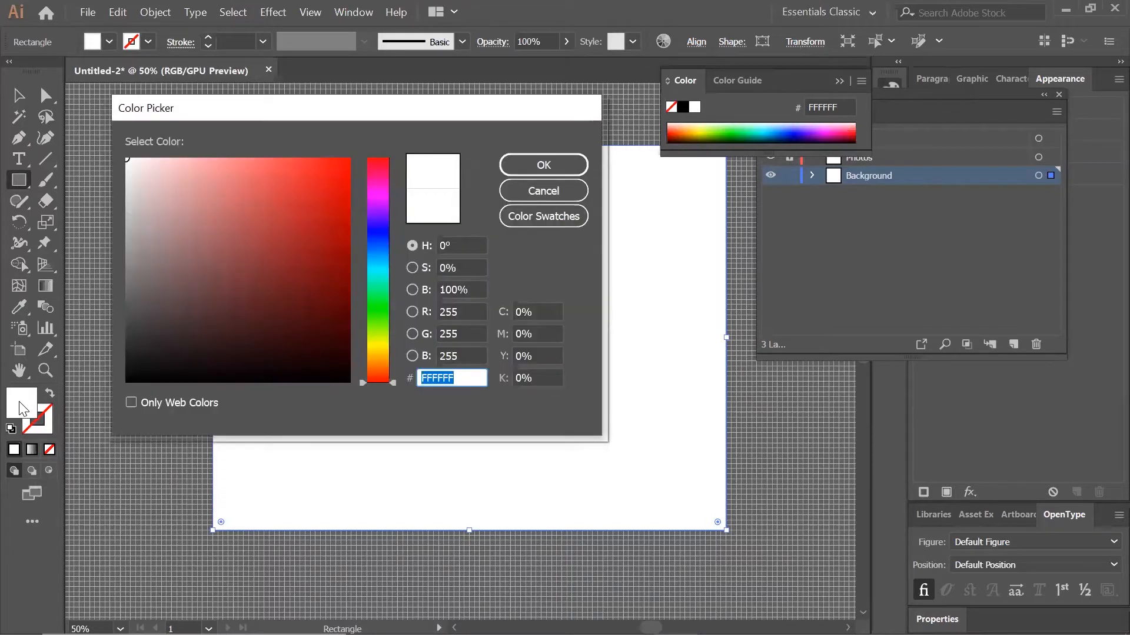
{"action": "type", "text": "fff8f0"}
{"action": "left_click", "coordinate": [524, 172]}
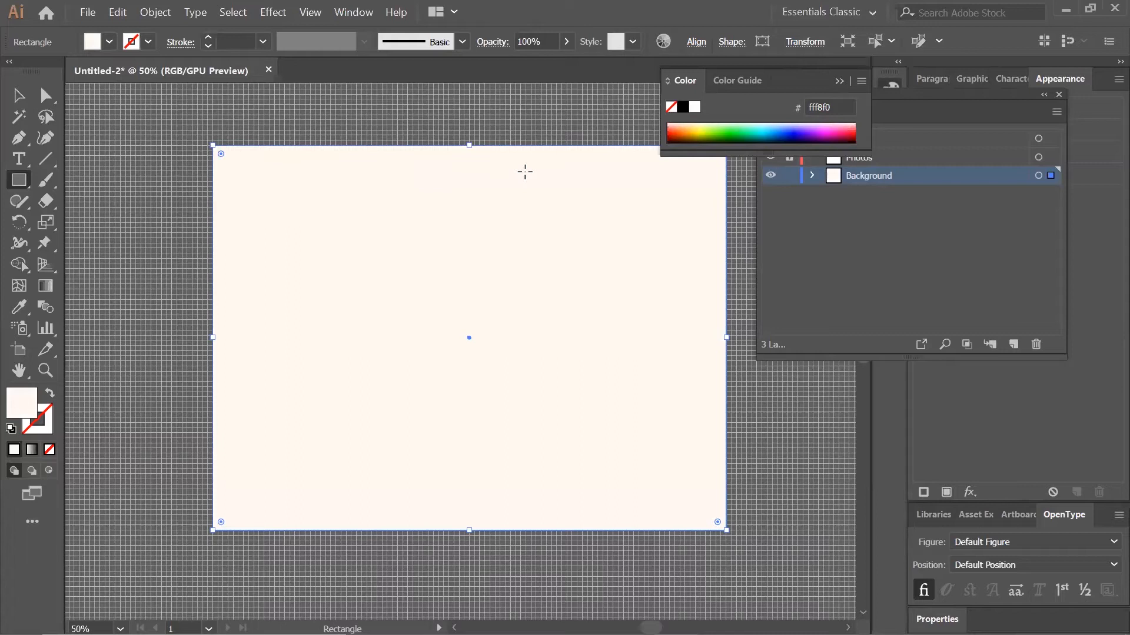
Copy and paste the cream rectangle, expand Background's contents in the layer list and activate the Selection tool.
{"action": "key", "text": "ctrl"}
{"action": "left_click", "coordinate": [117, 12]}
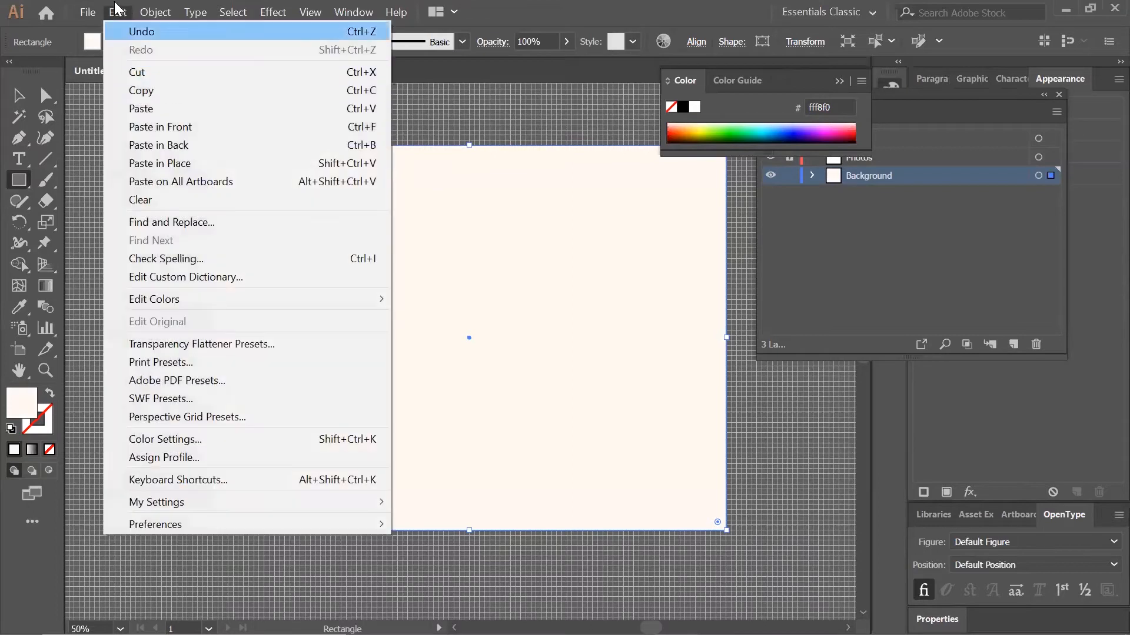
{"action": "left_click", "coordinate": [232, 5]}
{"action": "key", "text": "ctrl"}
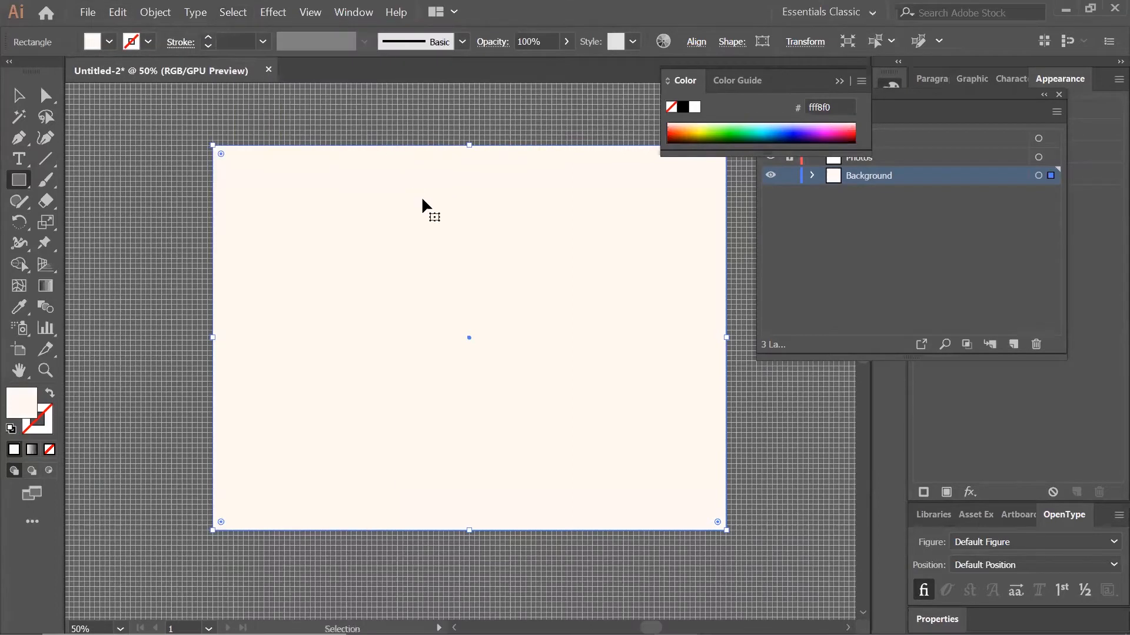
{"action": "key", "text": "ctrl+z"}
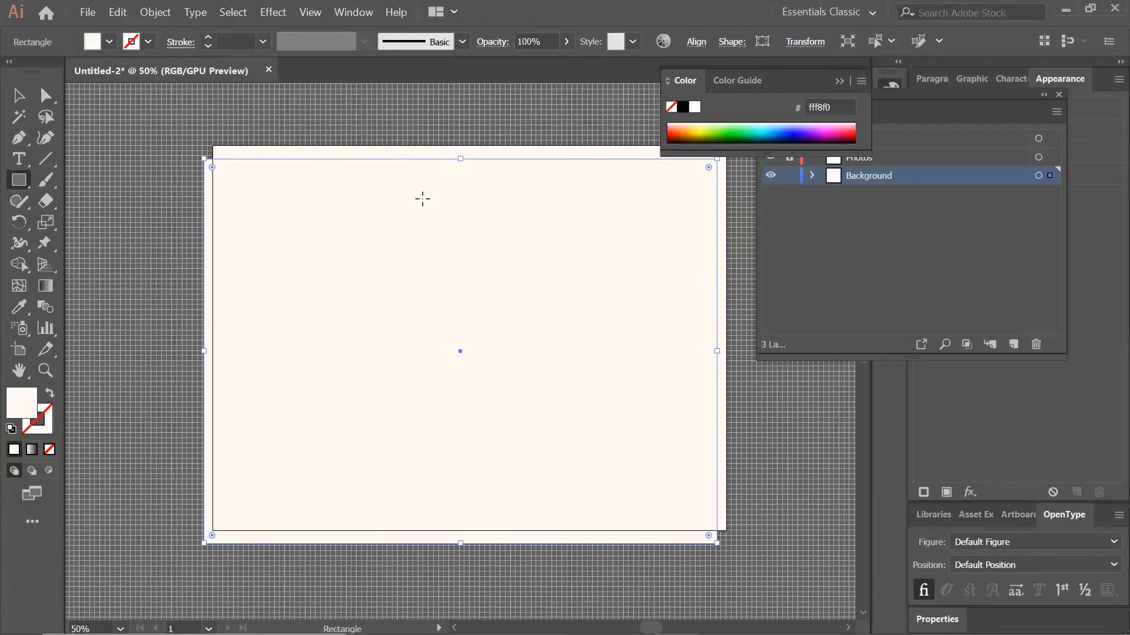
{"action": "left_click", "coordinate": [118, 11]}
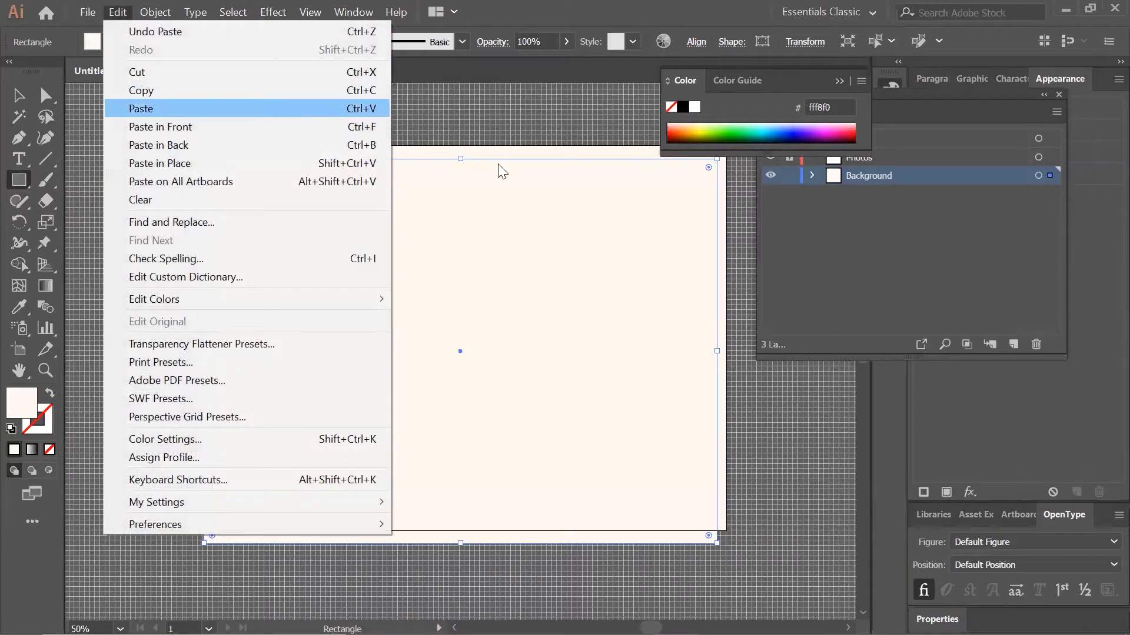
{"action": "left_click", "coordinate": [790, 318]}
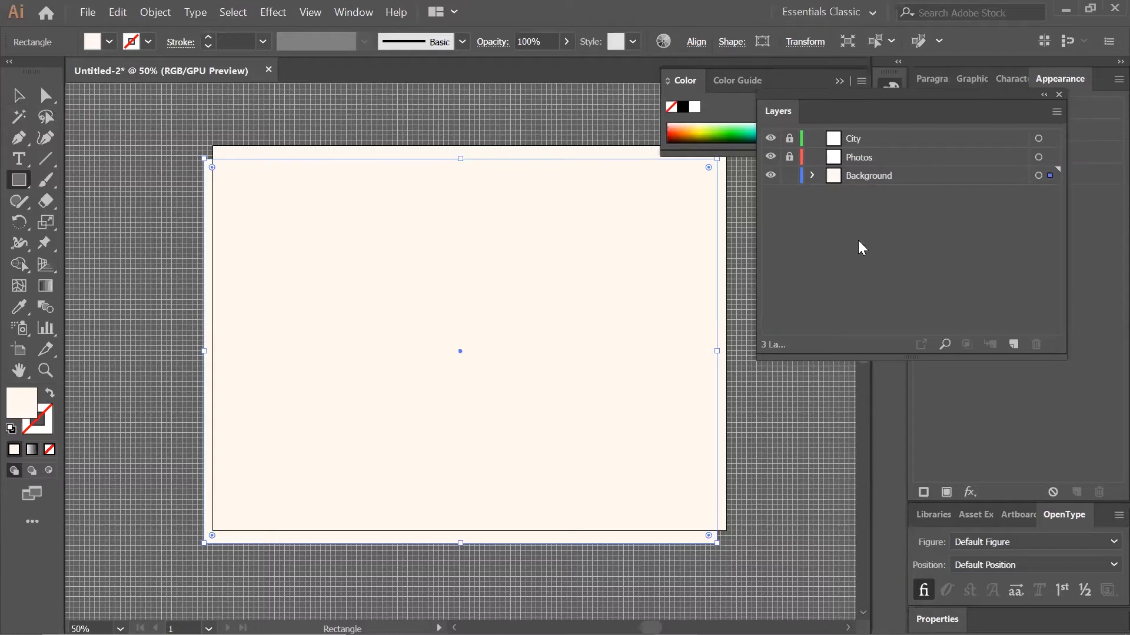
{"action": "left_click", "coordinate": [813, 176]}
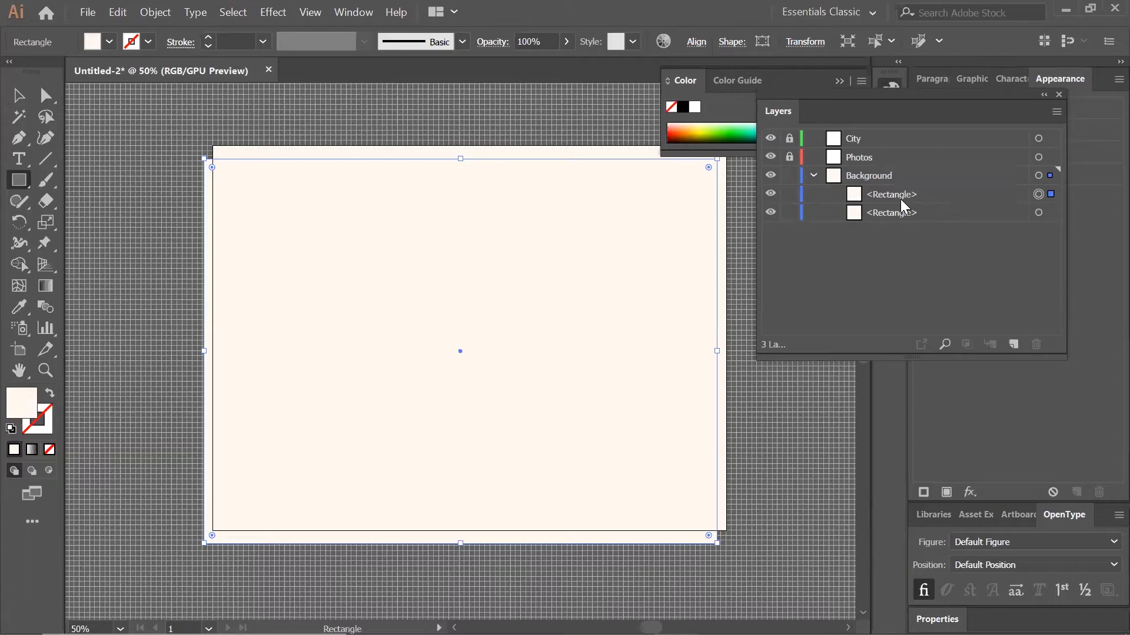
{"action": "left_click", "coordinate": [17, 97]}
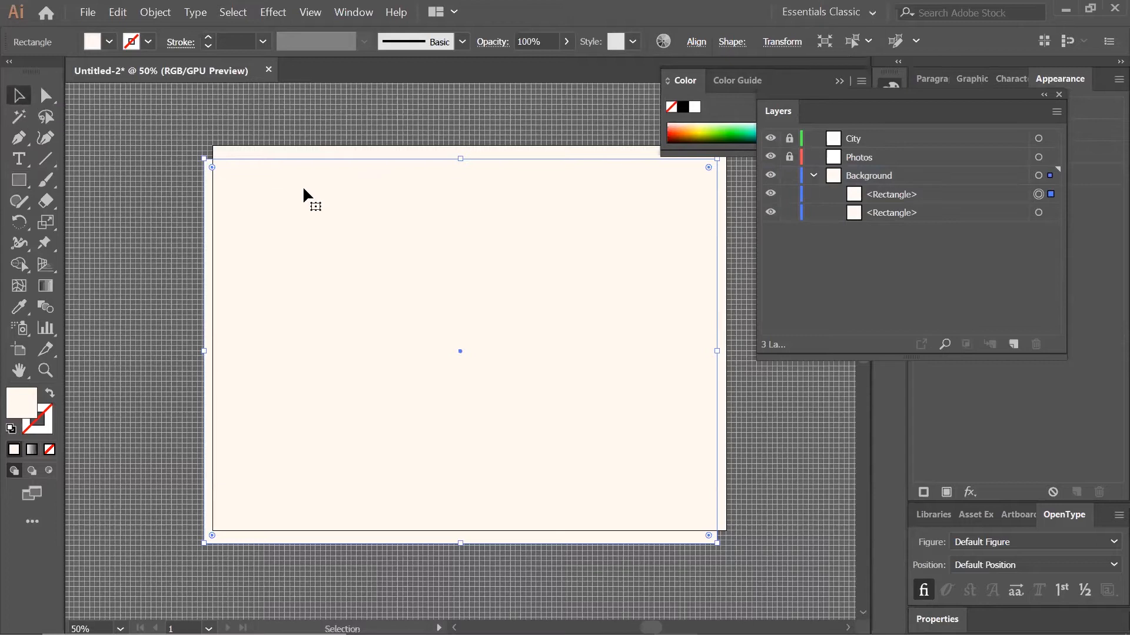
{"action": "double_click", "coordinate": [411, 201]}
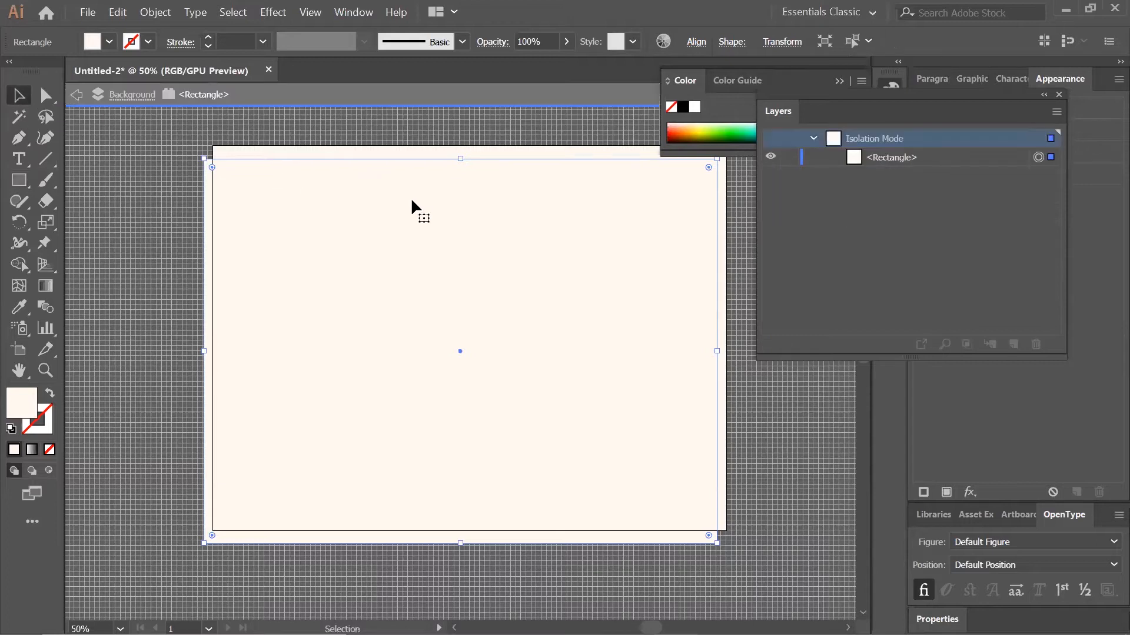
{"action": "left_click", "coordinate": [77, 94]}
{"action": "left_click", "coordinate": [78, 94]}
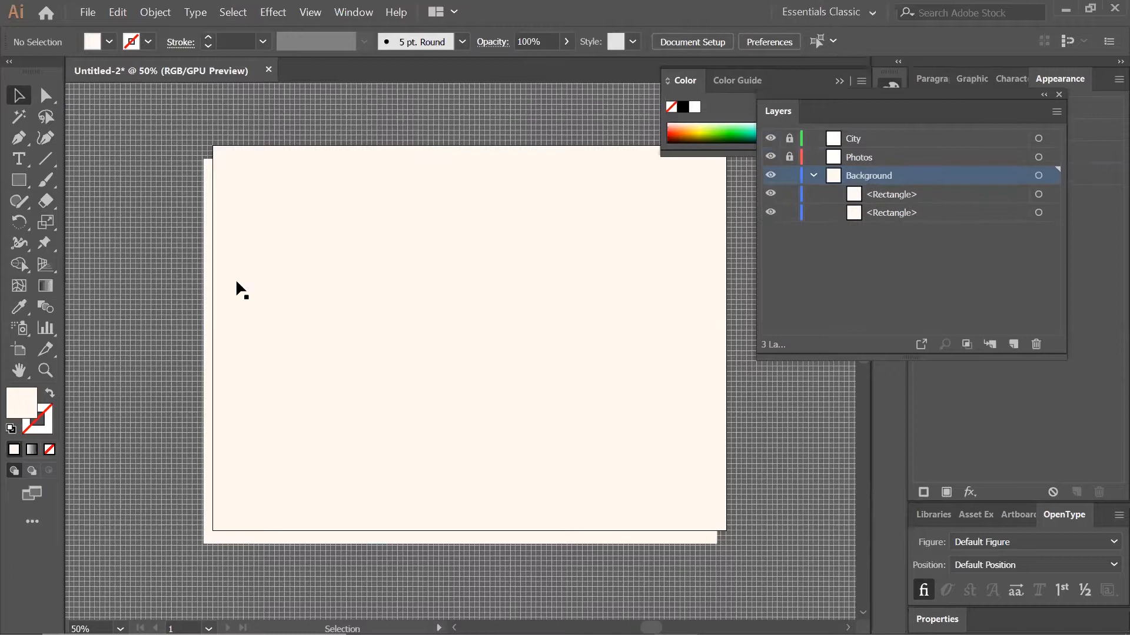
Fill the pasted rectangle with the grey 808080 and move it exactly over the artboard.
{"action": "double_click", "coordinate": [18, 407]}
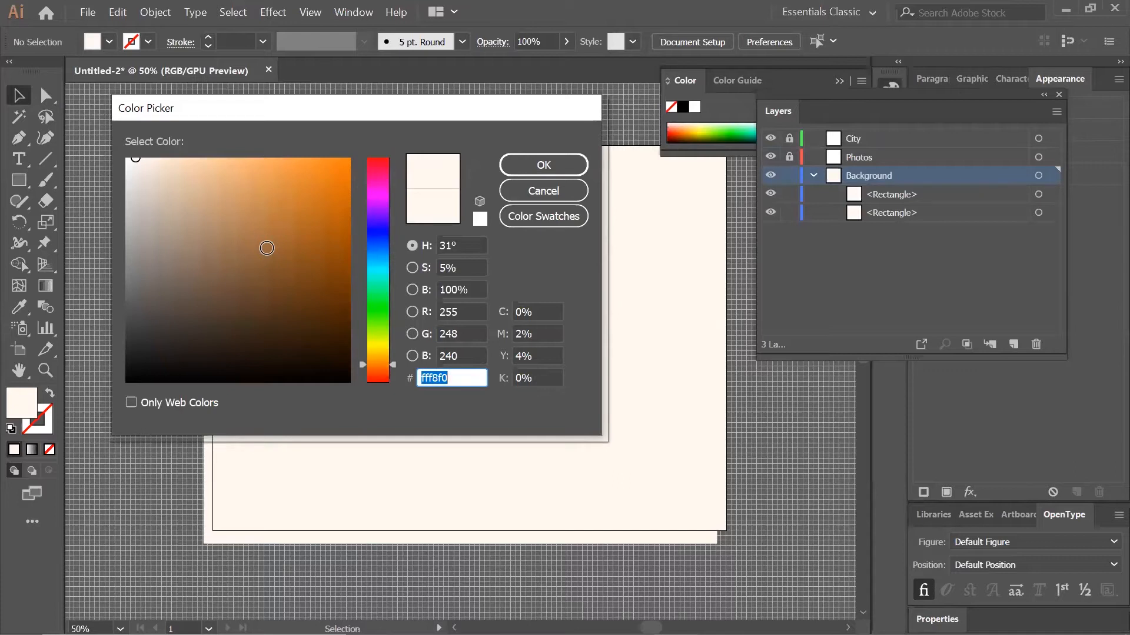
{"action": "type", "text": "808080"}
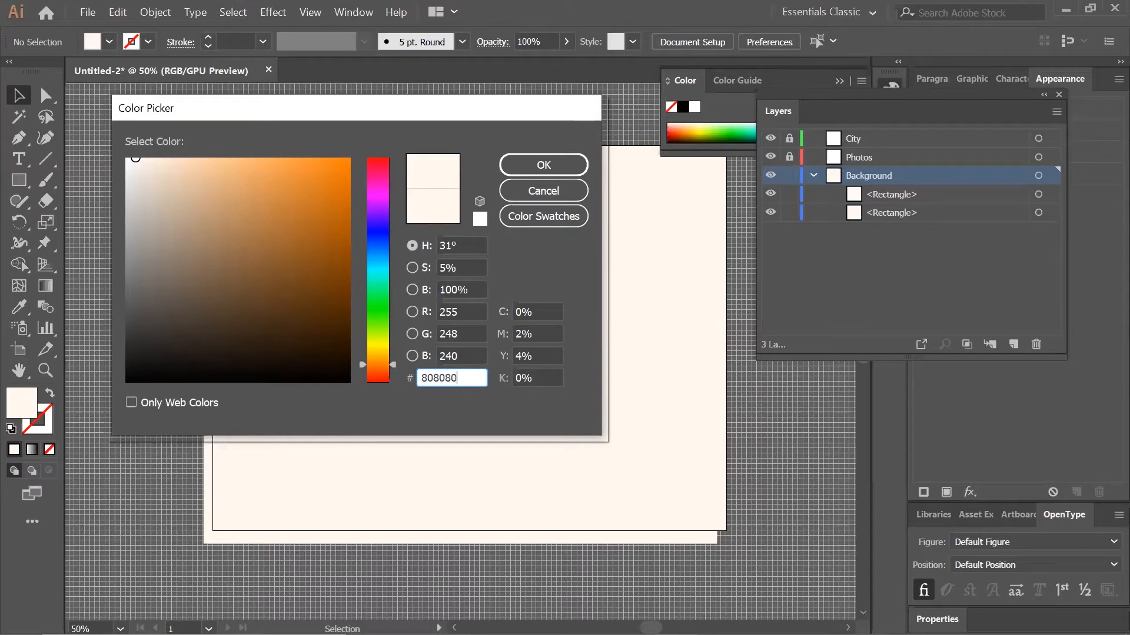
{"action": "left_click", "coordinate": [514, 164]}
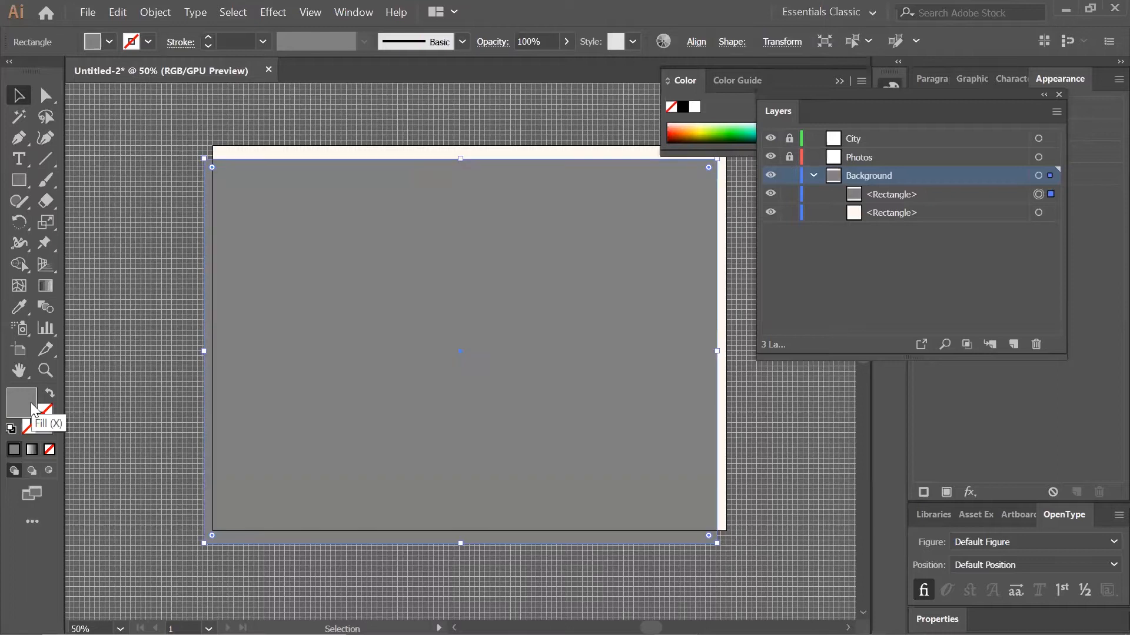
{"action": "left_click", "coordinate": [47, 422]}
{"action": "mouse_move", "coordinate": [328, 241]}
{"action": "left_mouse_down"}
{"action": "mouse_move", "coordinate": [342, 244]}
{"action": "mouse_move", "coordinate": [343, 235]}
{"action": "left_mouse_up"}
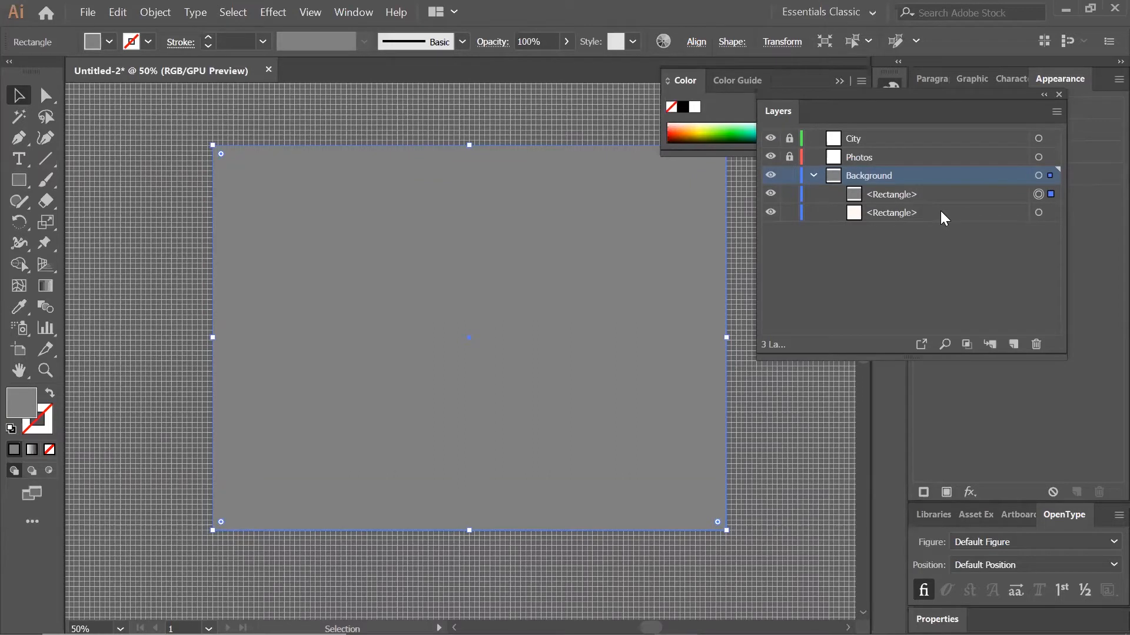
Apply a Grain texture effect to the grey rectangle with intensity 40, contrast 50 and grain type Stippled.
{"action": "left_click", "coordinate": [935, 194]}
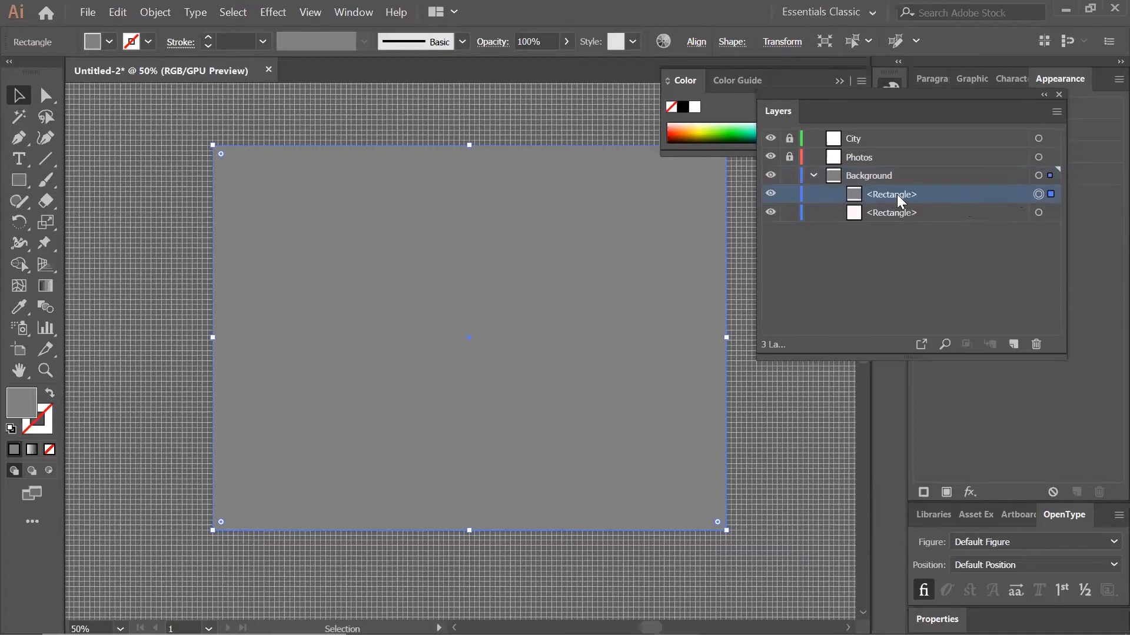
{"action": "left_click", "coordinate": [266, 15]}
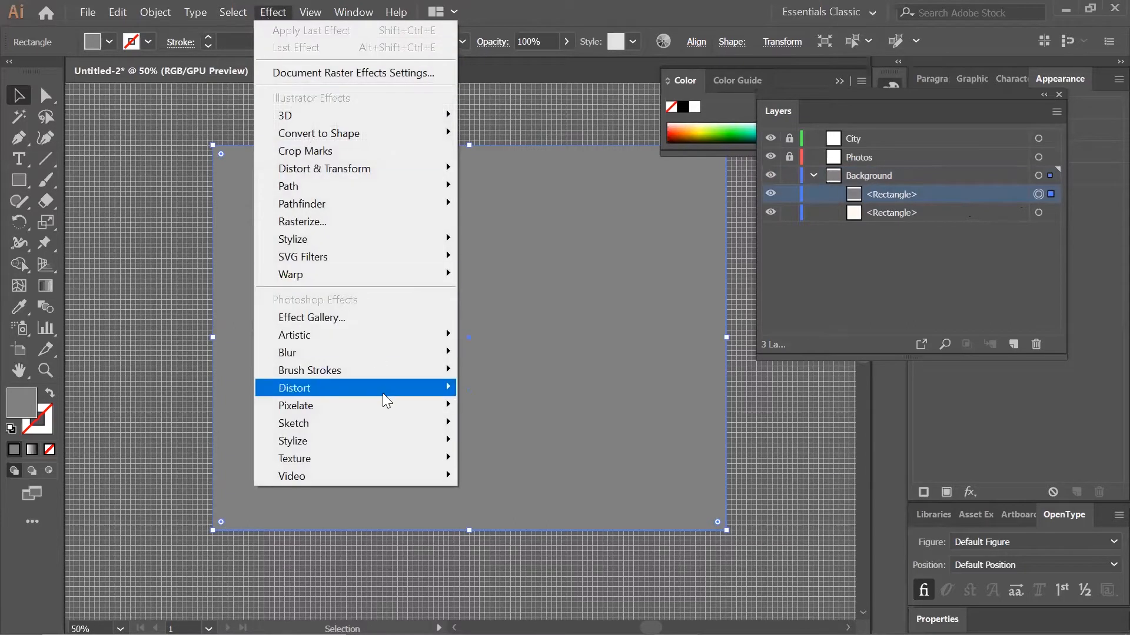
{"action": "mouse_move", "coordinate": [415, 459]}
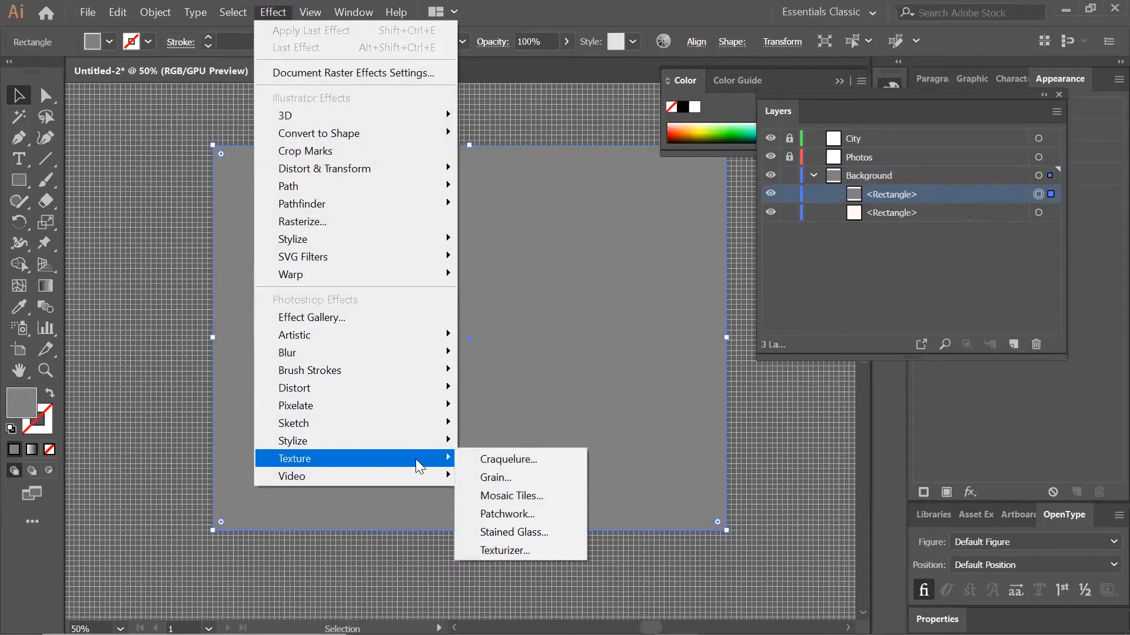
{"action": "left_click", "coordinate": [562, 478]}
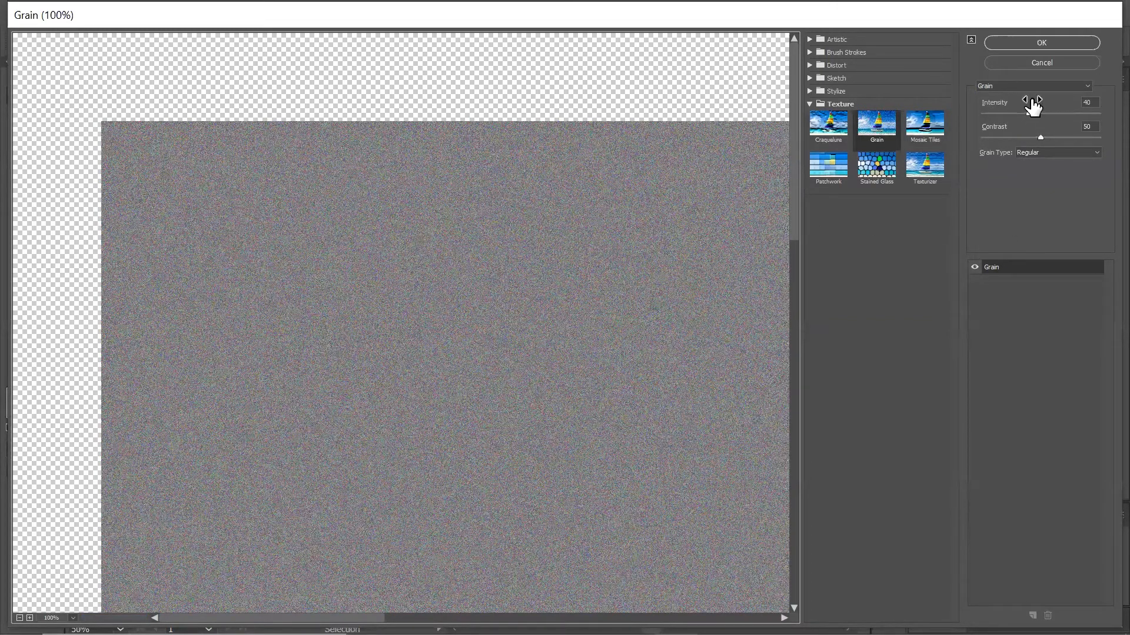
{"action": "left_click", "coordinate": [1089, 102]}
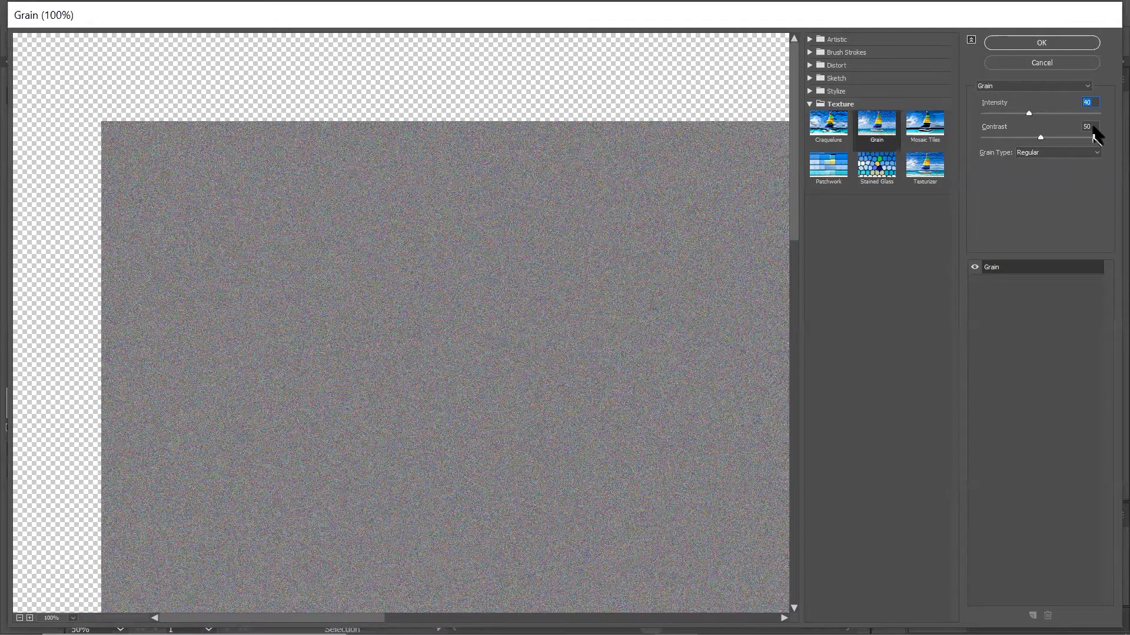
{"action": "left_click", "coordinate": [1088, 153]}
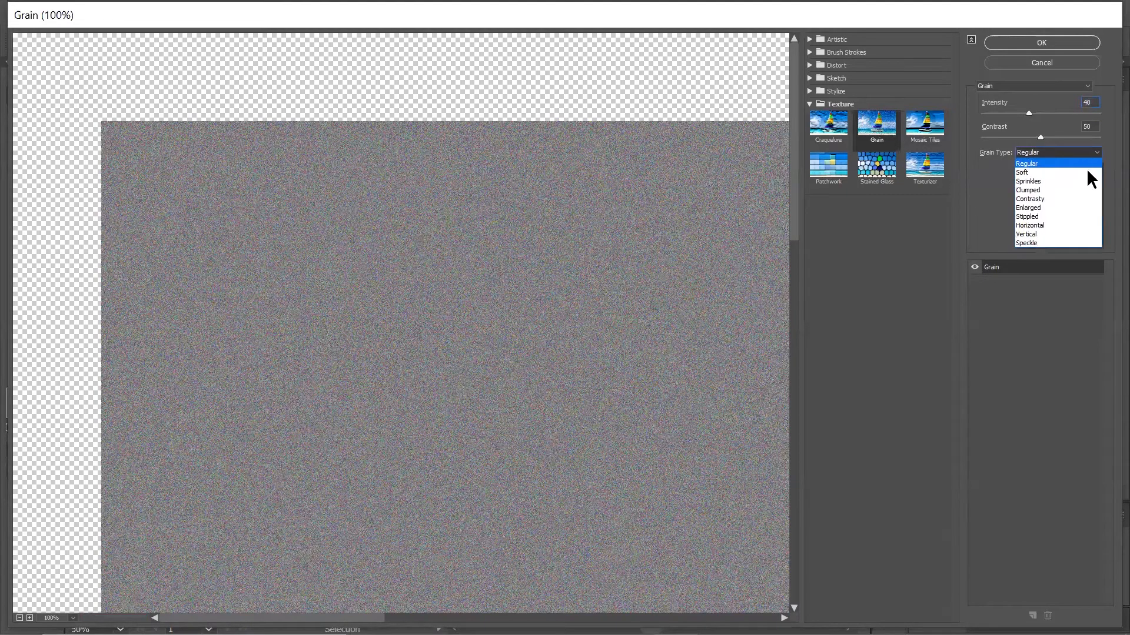
{"action": "left_click", "coordinate": [1036, 223]}
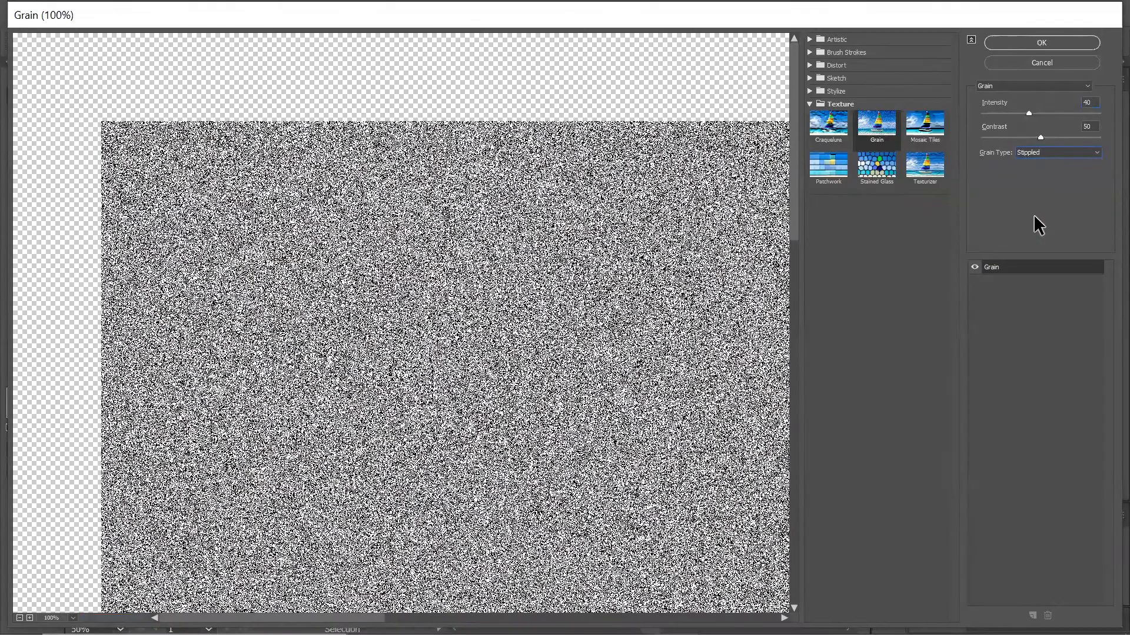
{"action": "left_click", "coordinate": [1040, 43]}
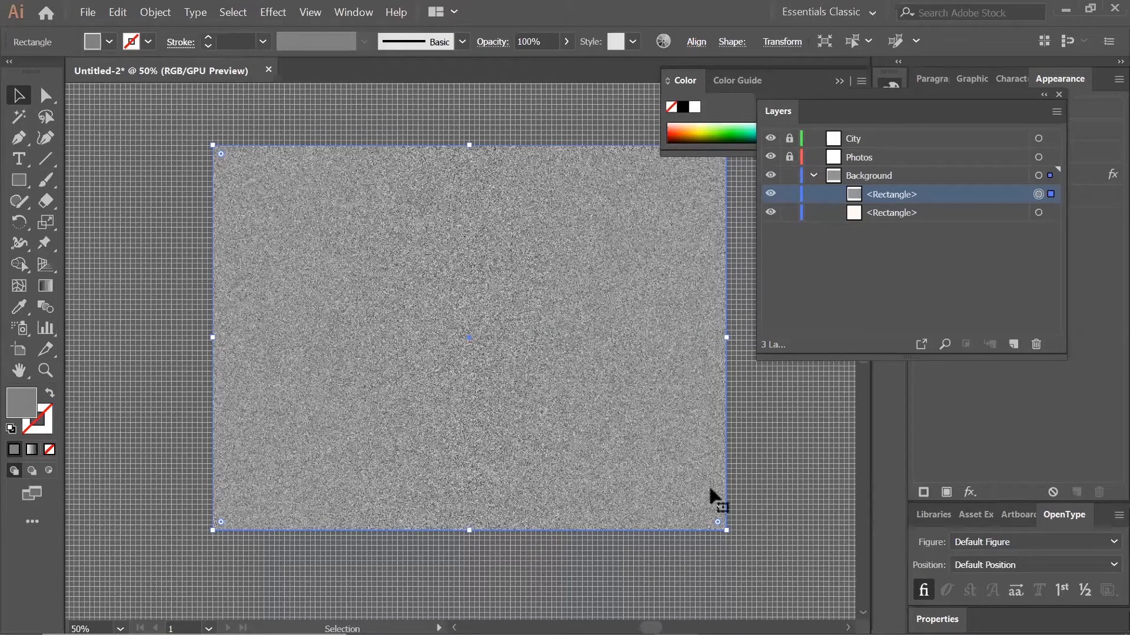
Set the grainy rectangle's transparency blending mode to Soft Light and collapse the transparency settings.
{"action": "left_click", "coordinate": [359, 13]}
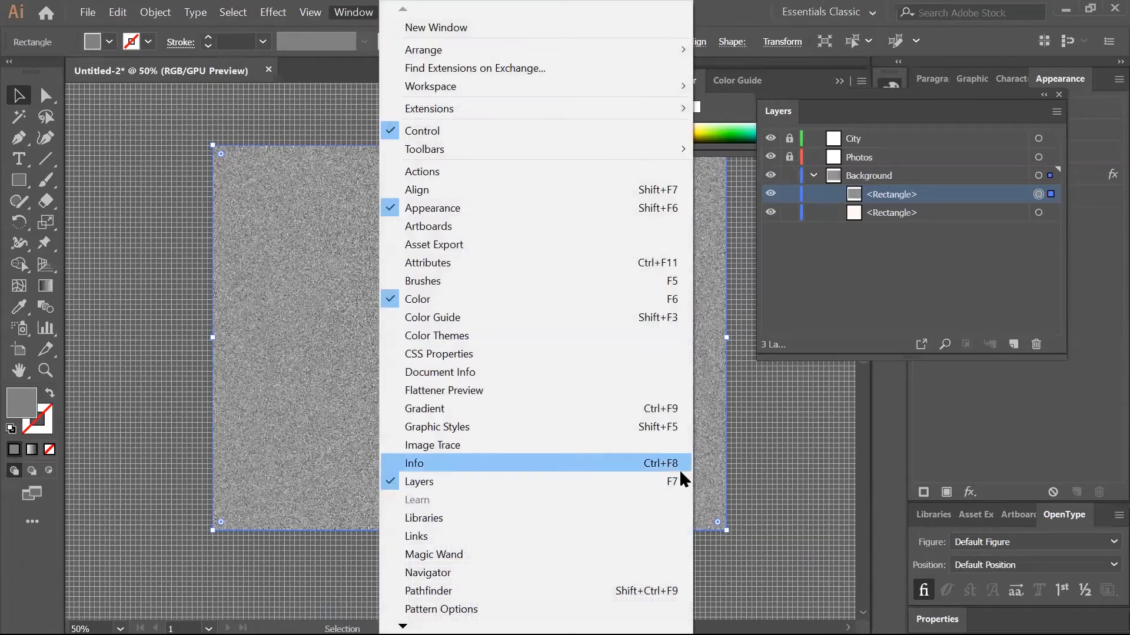
{"action": "mouse_move", "coordinate": [665, 628]}
{"action": "scroll", "coordinate": [452, 590], "scroll_direction": "down", "scroll_amount": 5}
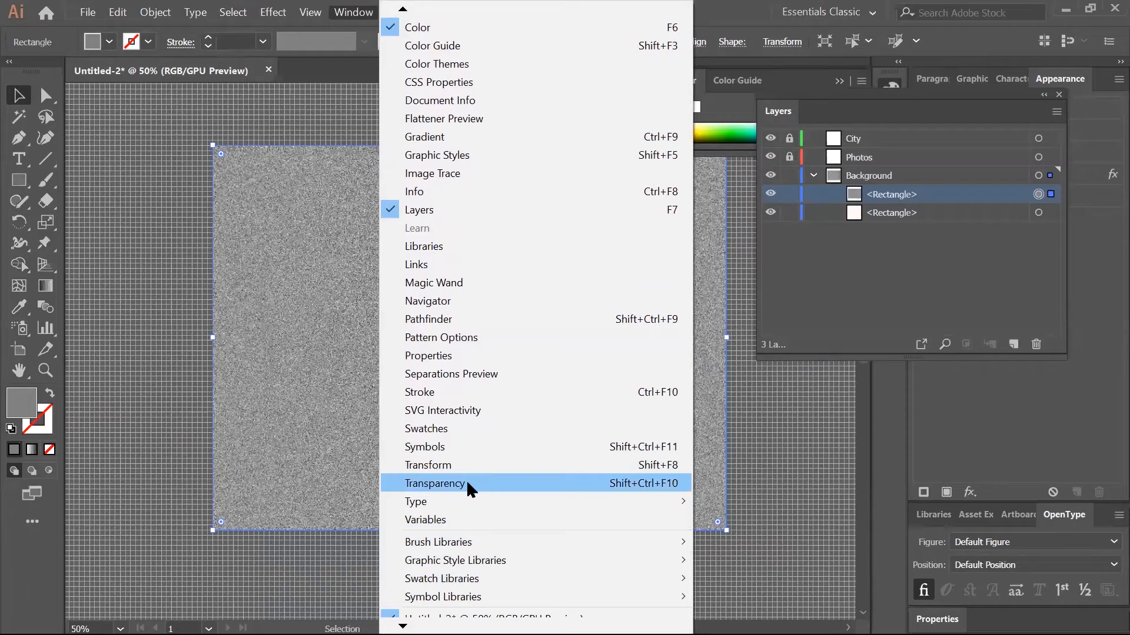
{"action": "left_click", "coordinate": [466, 479]}
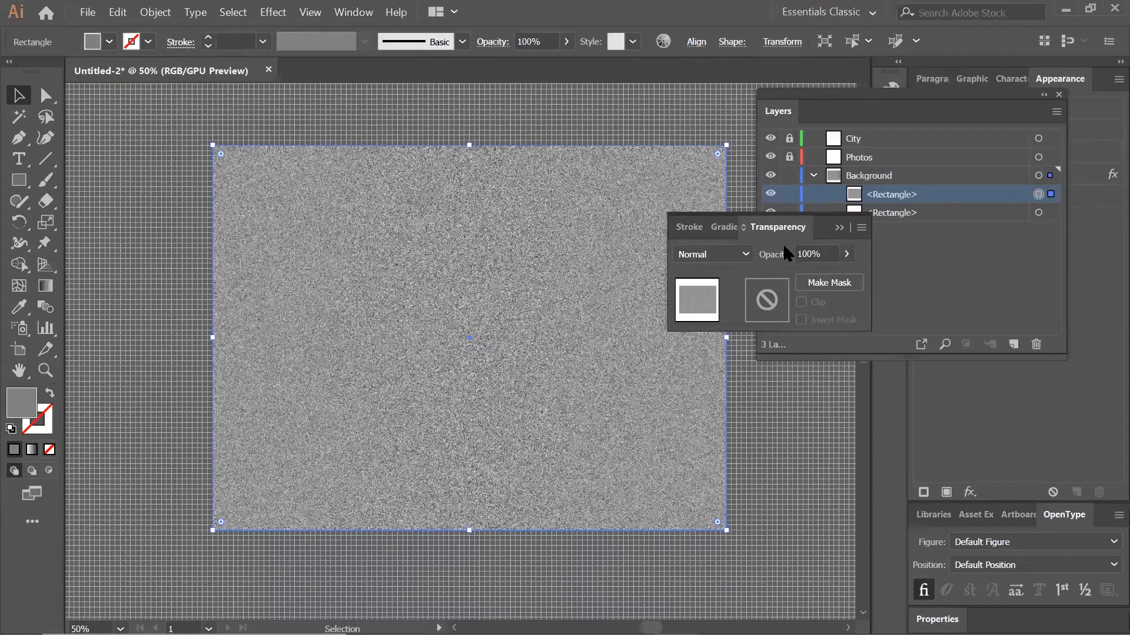
{"action": "left_click", "coordinate": [728, 259]}
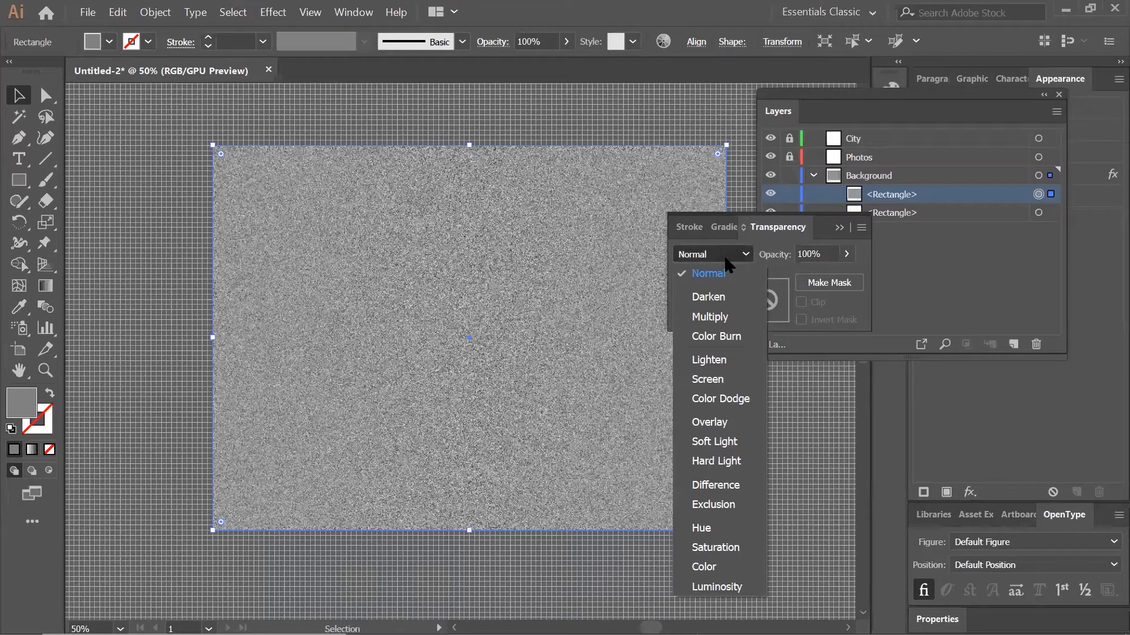
{"action": "left_click", "coordinate": [733, 446]}
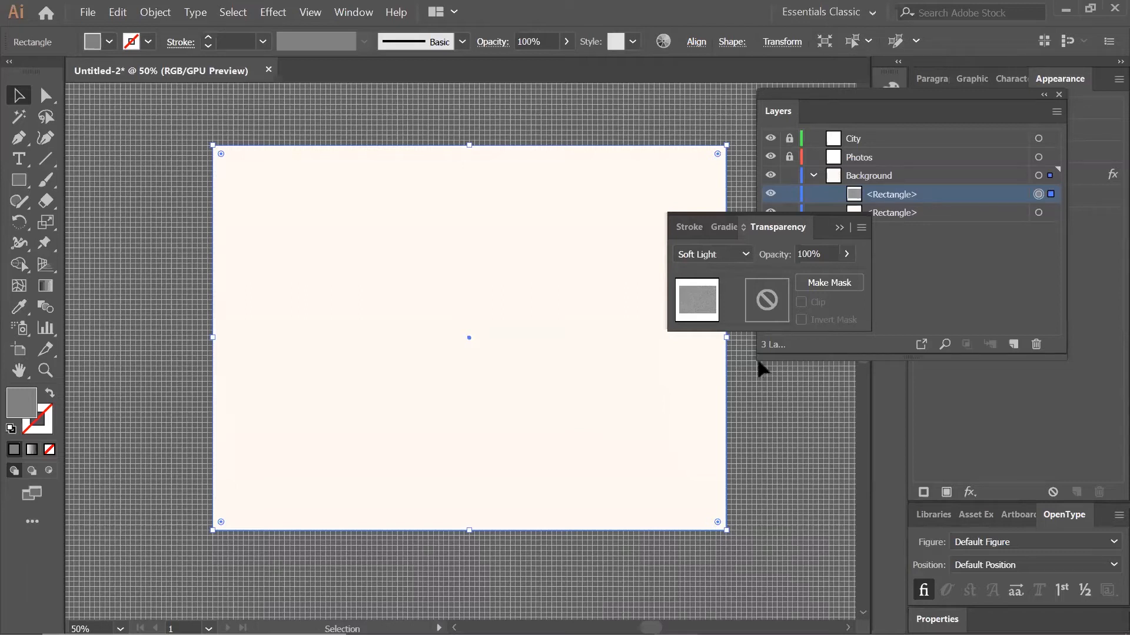
{"action": "left_click", "coordinate": [839, 227]}
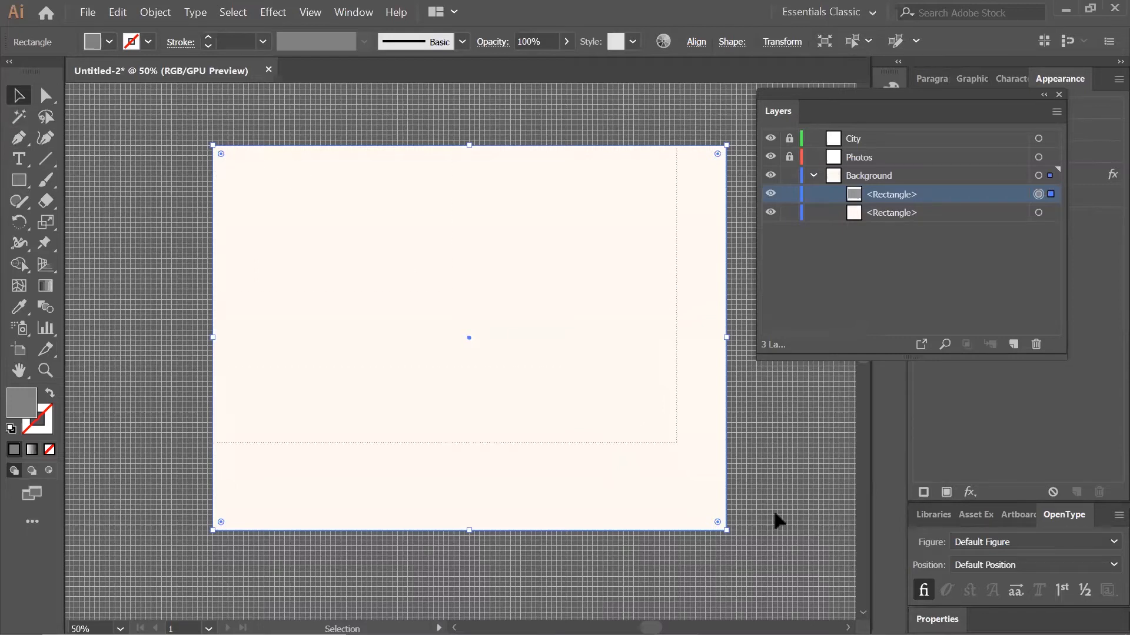
Group the two background rectangles, then lock the Background layer and collapse its contents in the layer list.
{"action": "key", "text": "ctrl+a"}
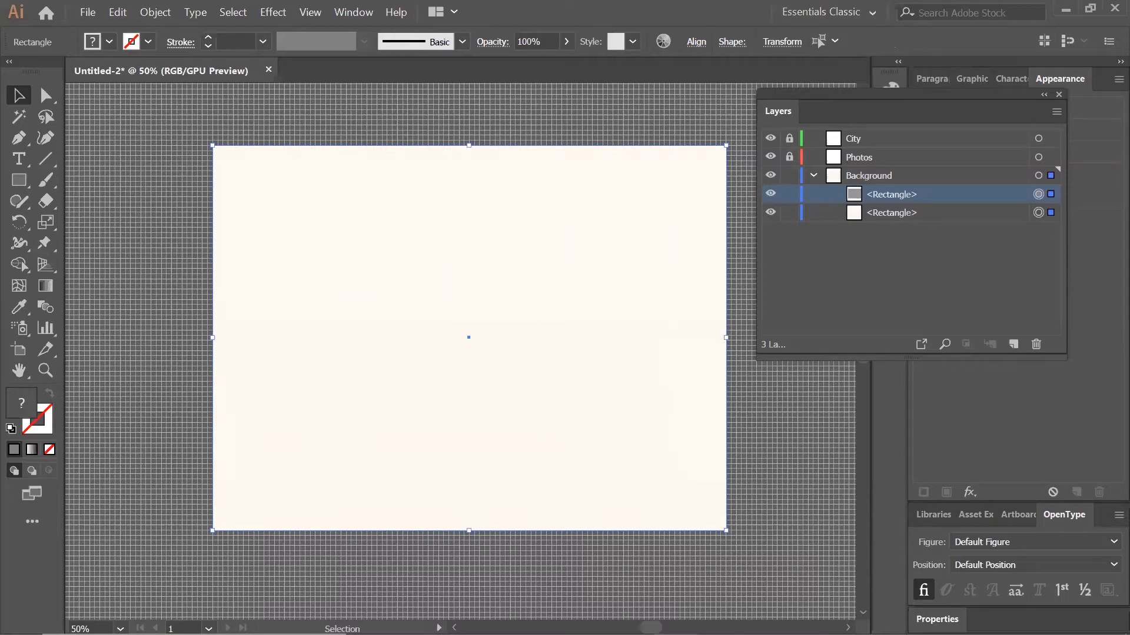
{"action": "left_click", "coordinate": [151, 14]}
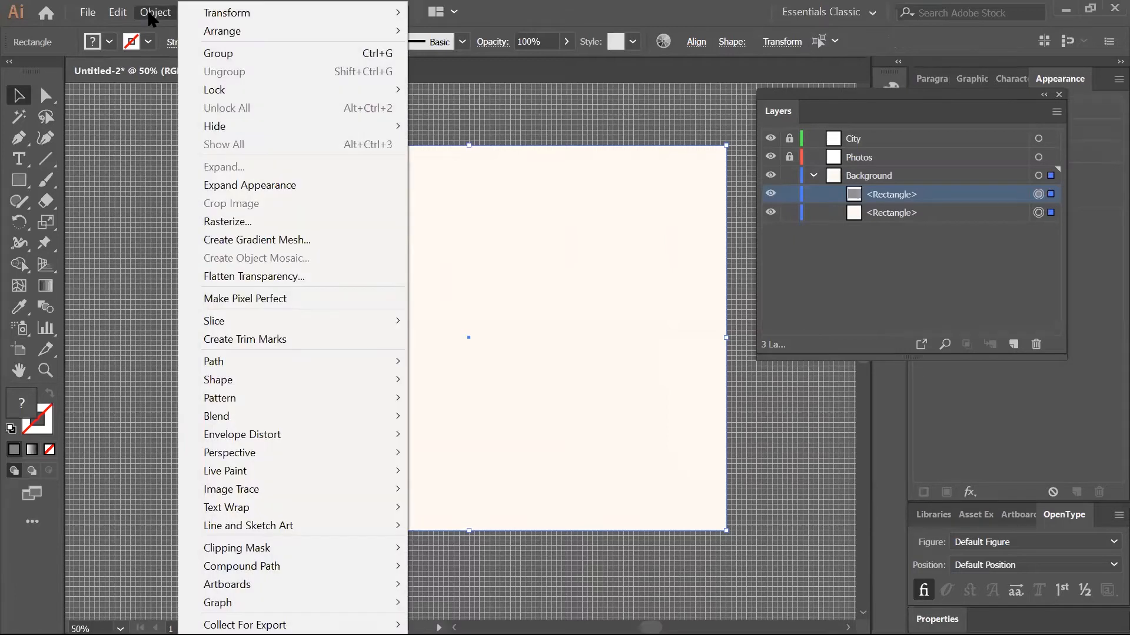
{"action": "left_click", "coordinate": [253, 54]}
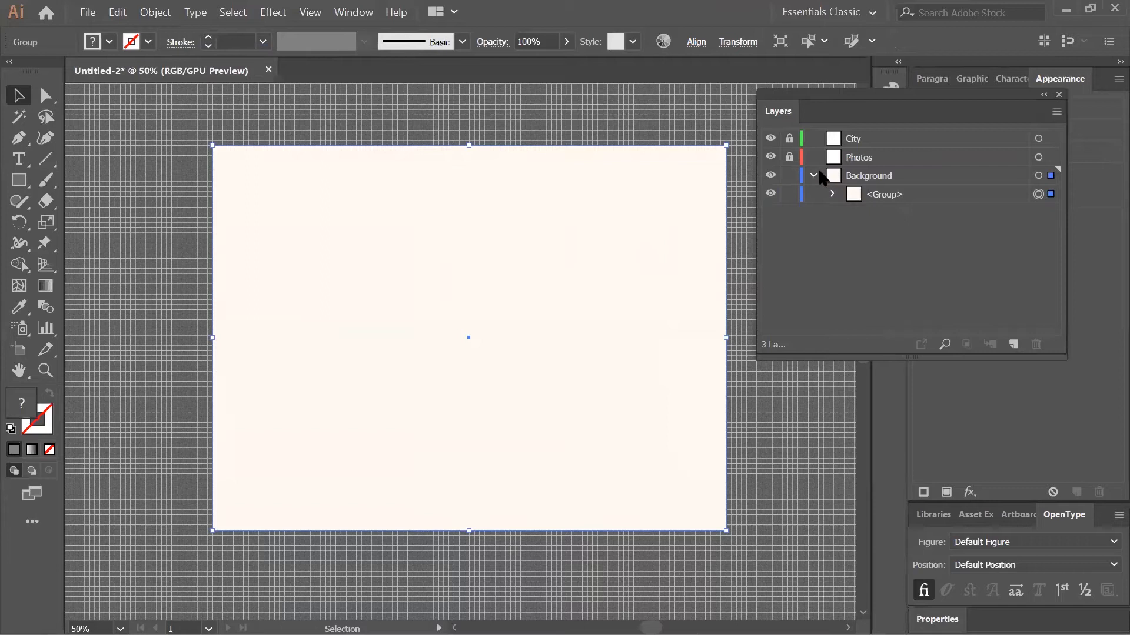
{"action": "left_click", "coordinate": [790, 176]}
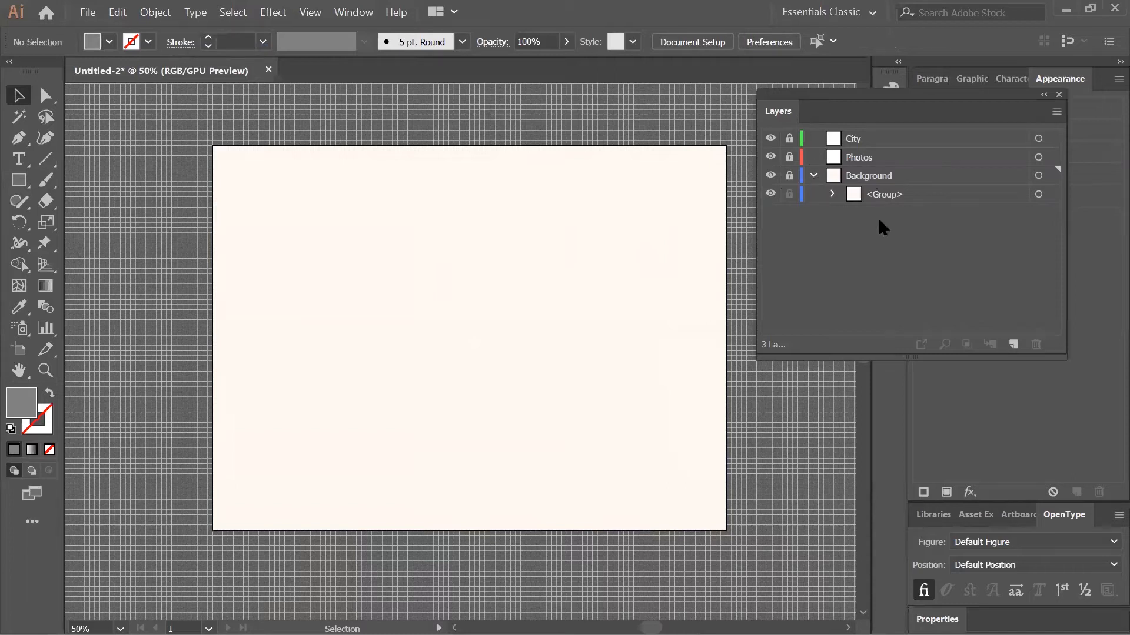
{"action": "left_click", "coordinate": [814, 175]}
Unlock the Photos layer and create a 360 x 460 px rectangle on it.
{"action": "left_click", "coordinate": [789, 156]}
{"action": "left_click", "coordinate": [19, 180]}
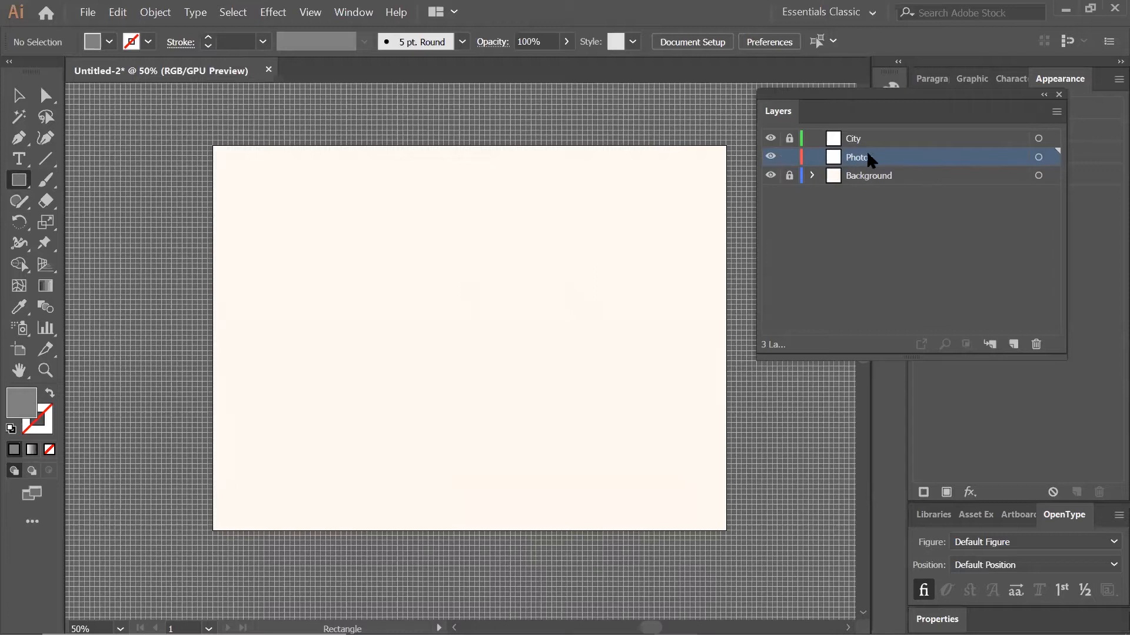
{"action": "left_click", "coordinate": [439, 283]}
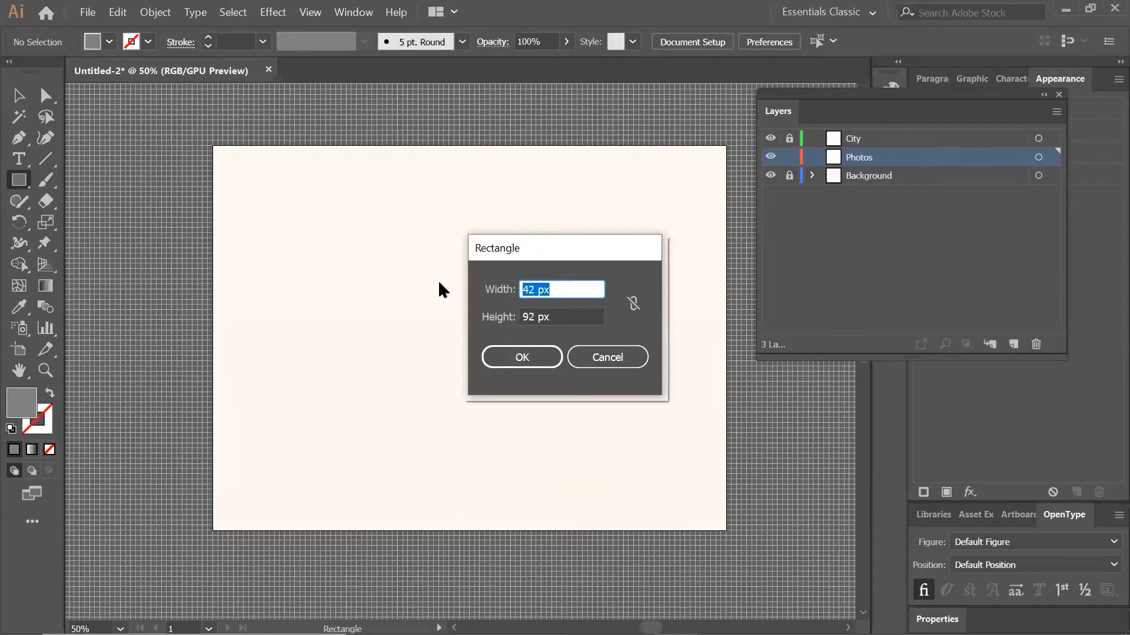
{"action": "type", "text": "360"}
{"action": "key", "text": "Tab"}
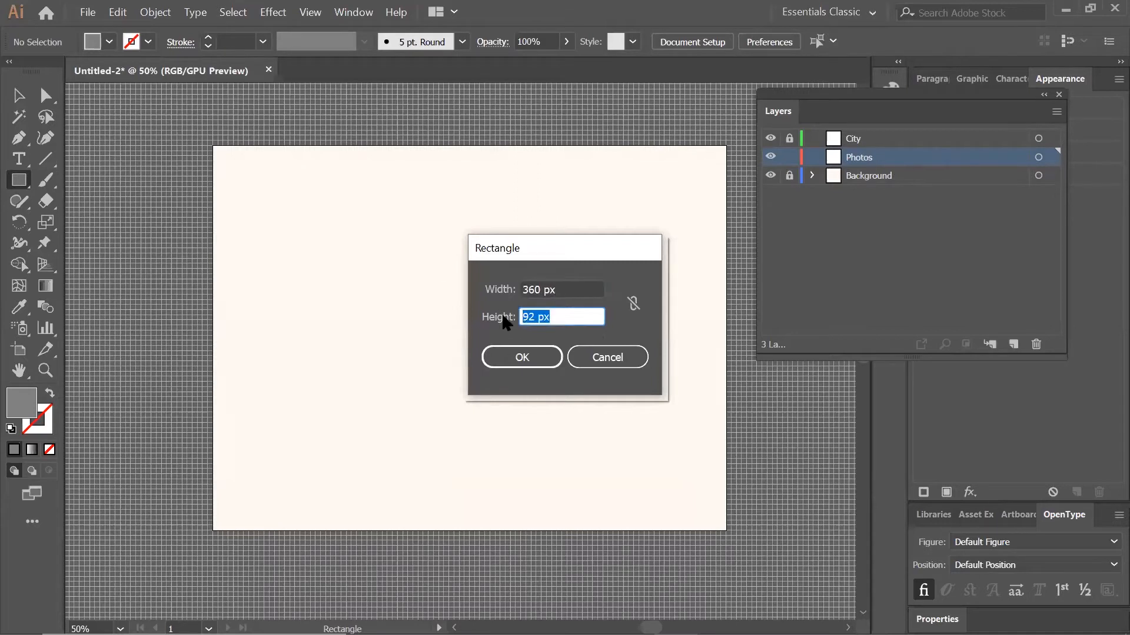
{"action": "type", "text": "460"}
{"action": "left_click", "coordinate": [555, 358]}
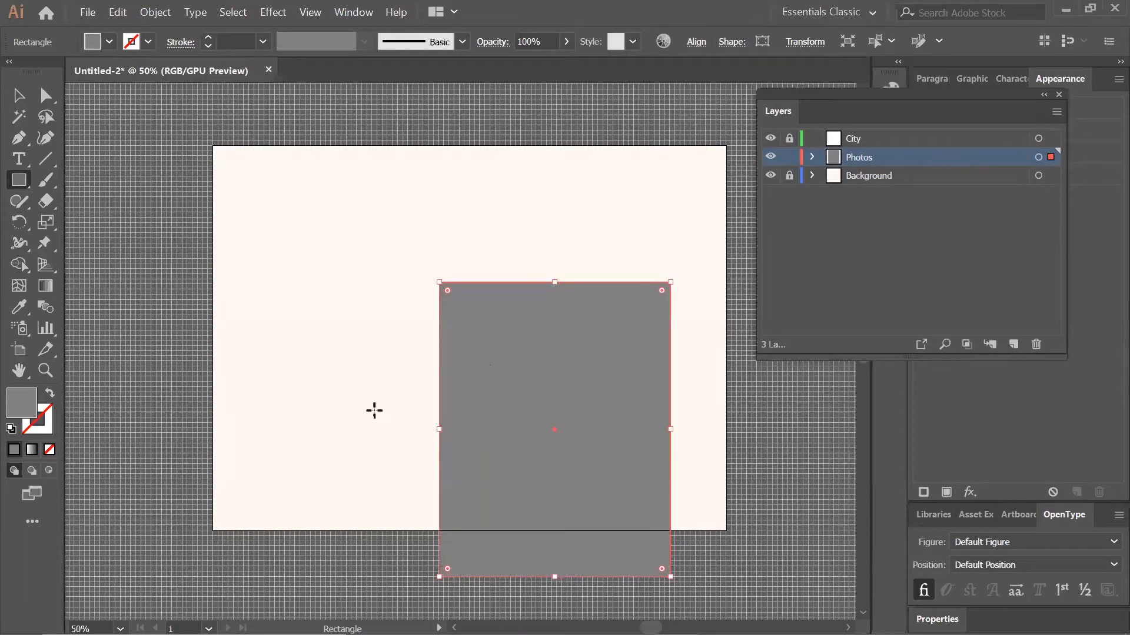
Move the new rectangle to around the artboard's centre and fill it with the beige e8d4bf.
{"action": "left_click", "coordinate": [18, 96]}
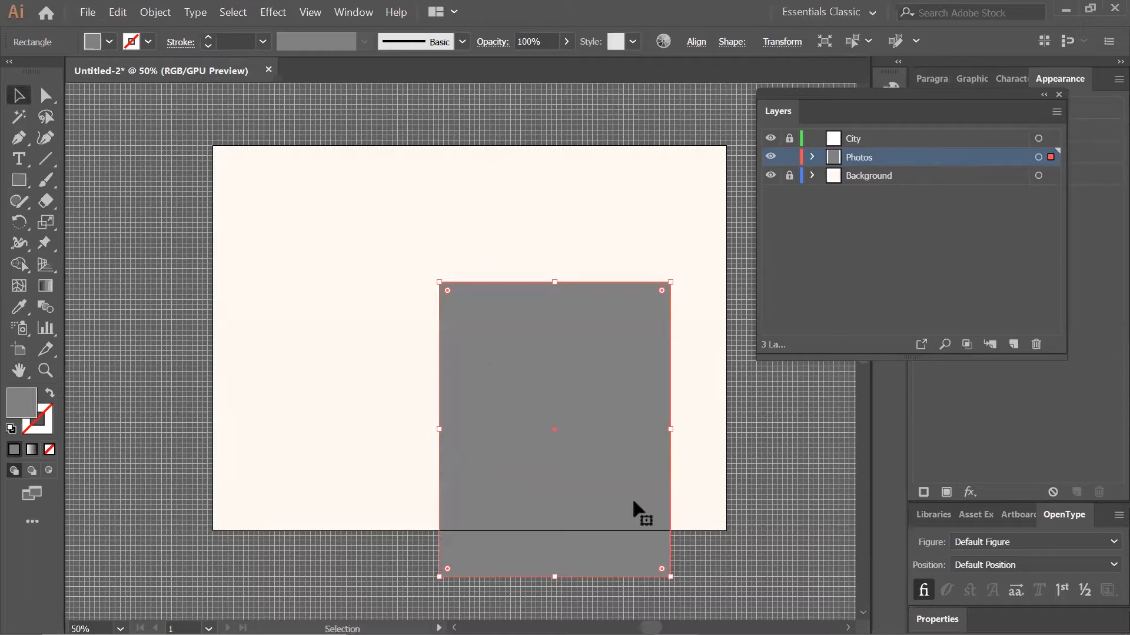
{"action": "left_click_drag", "start_coordinate": [633, 502], "coordinate": [520, 441]}
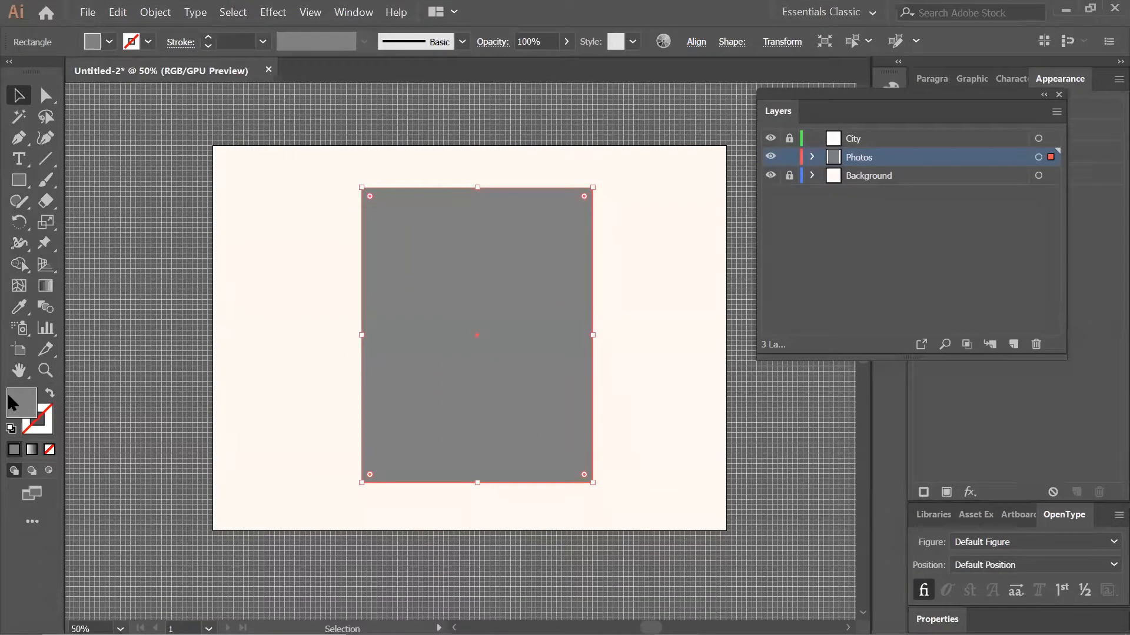
{"action": "double_click", "coordinate": [13, 403]}
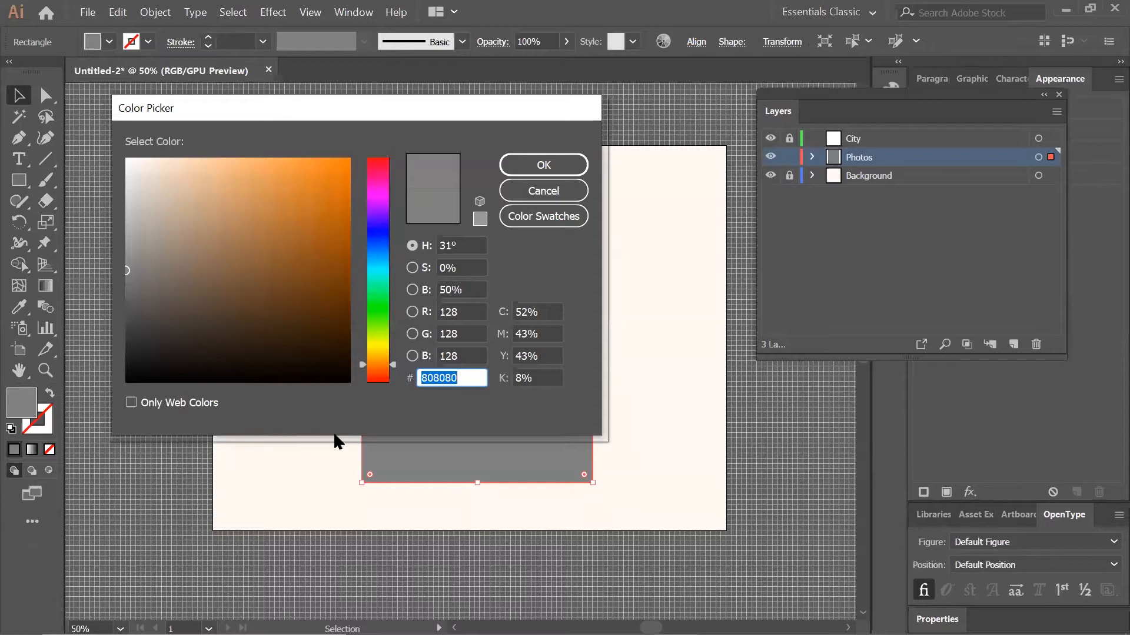
{"action": "type", "text": "e8d4bf"}
{"action": "left_click", "coordinate": [536, 161]}
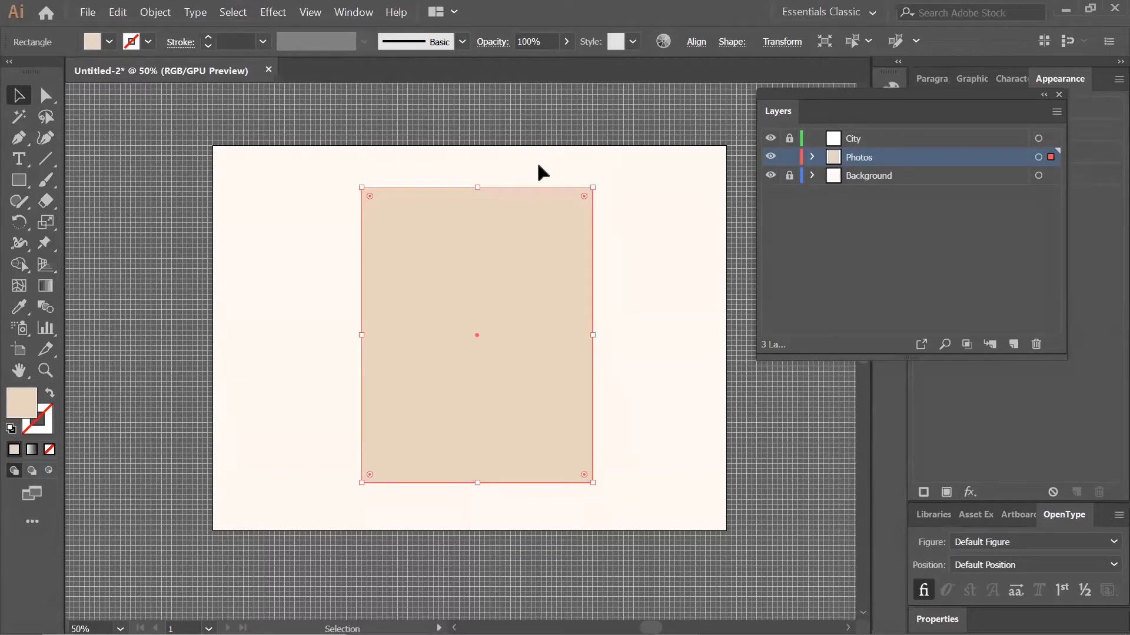
Rotate the beige rectangle by -8 degrees with the preview turned on.
{"action": "right_click", "coordinate": [475, 249]}
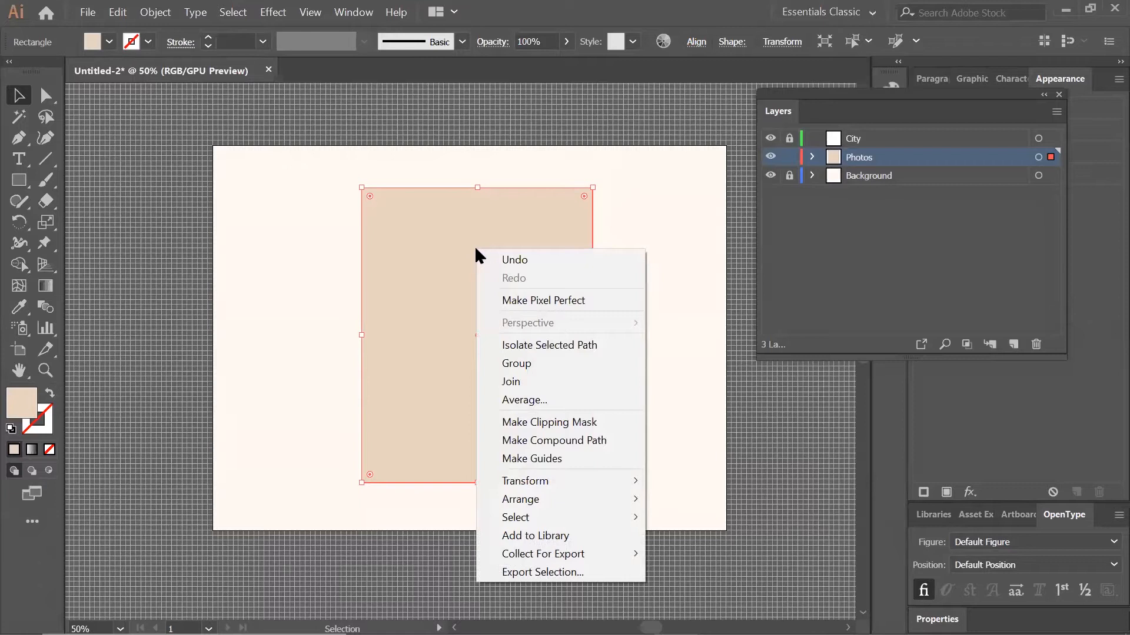
{"action": "mouse_move", "coordinate": [569, 478]}
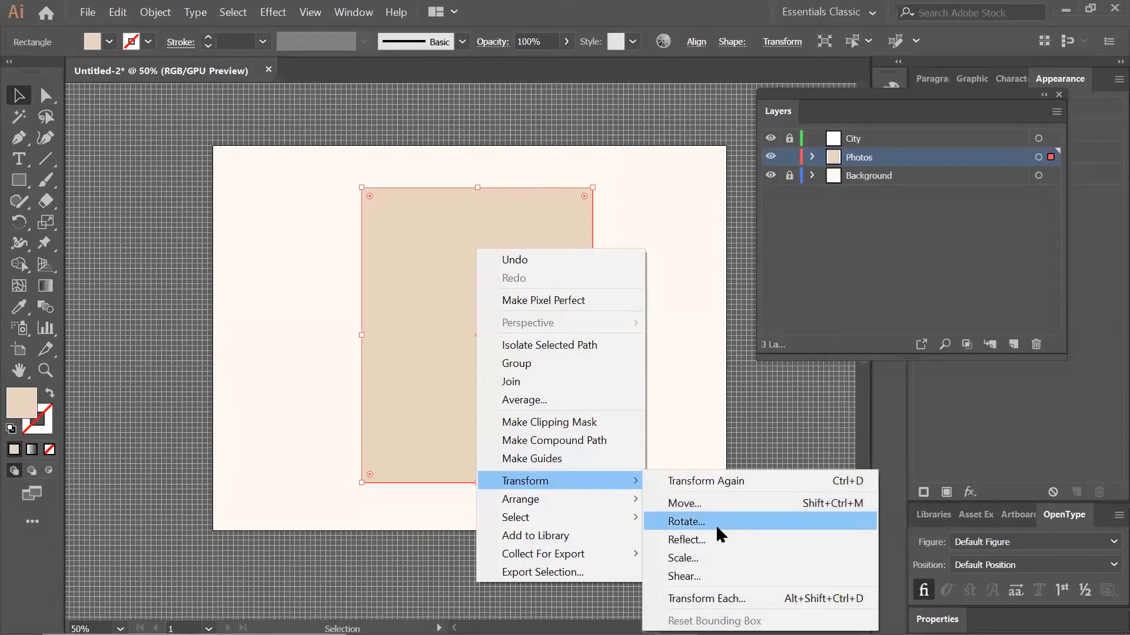
{"action": "left_click", "coordinate": [777, 520]}
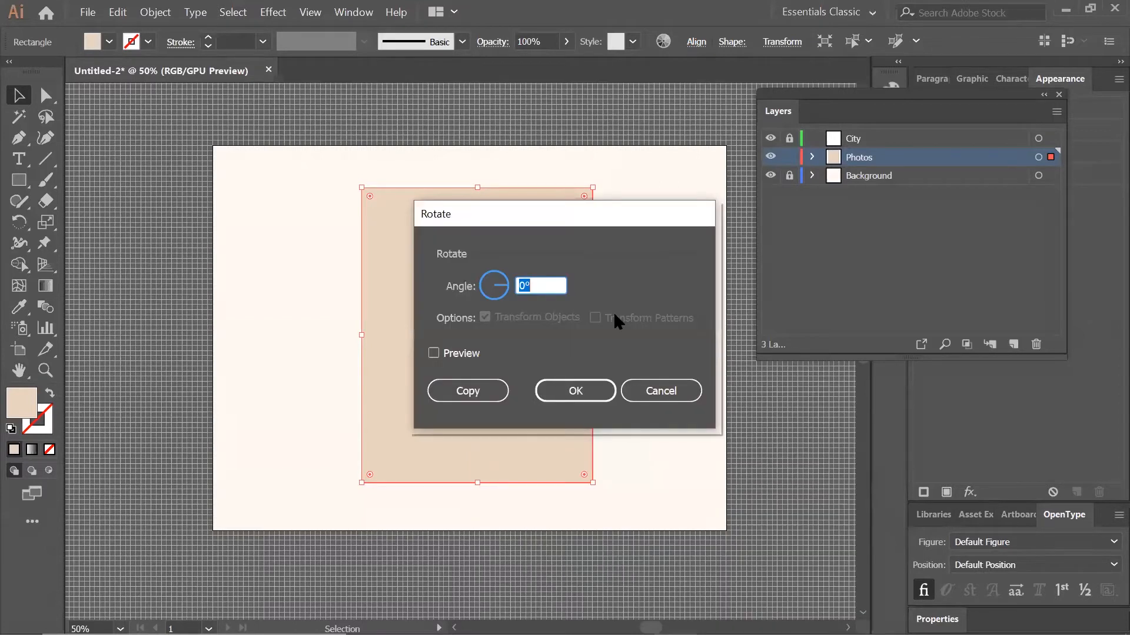
{"action": "left_click", "coordinate": [433, 353]}
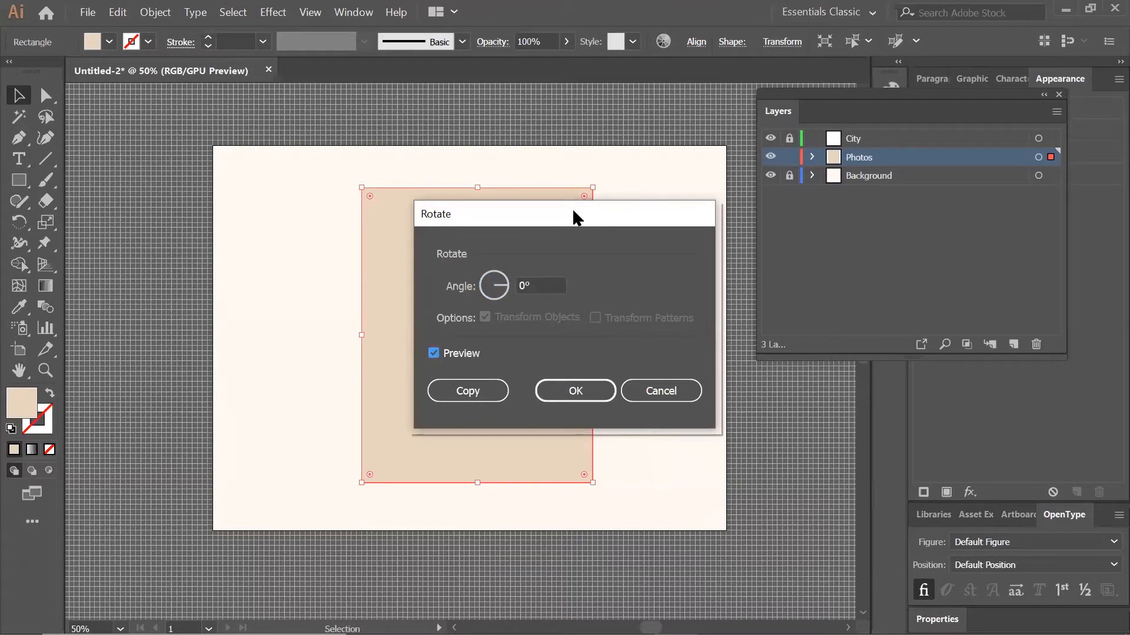
{"action": "left_click_drag", "start_coordinate": [574, 212], "coordinate": [804, 166]}
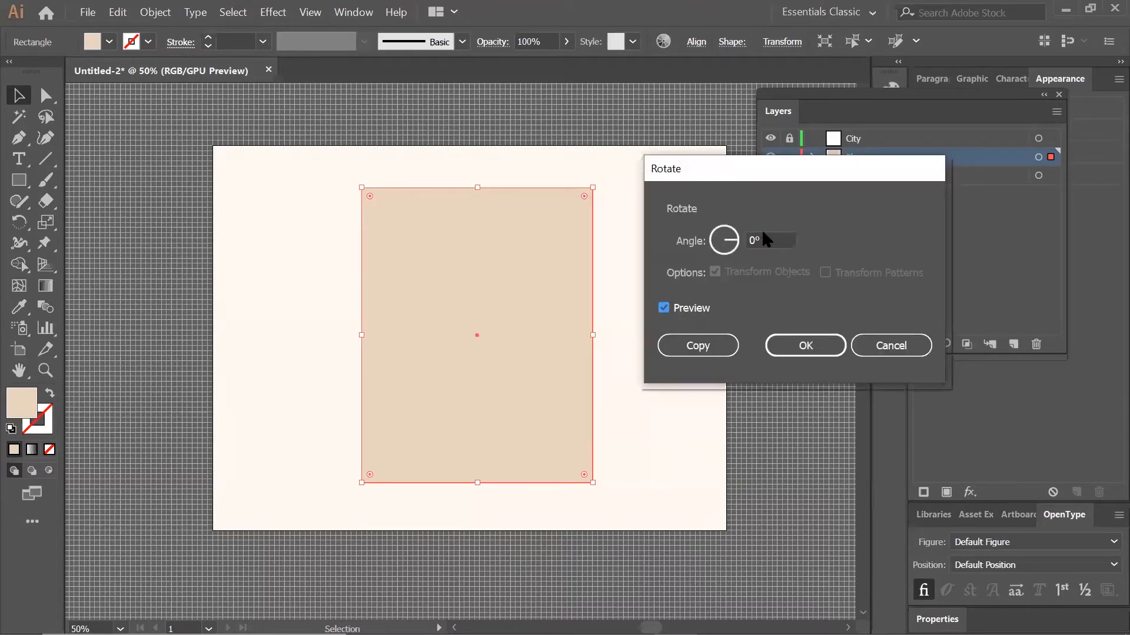
{"action": "left_click", "coordinate": [730, 243]}
{"action": "type", "text": "-8"}
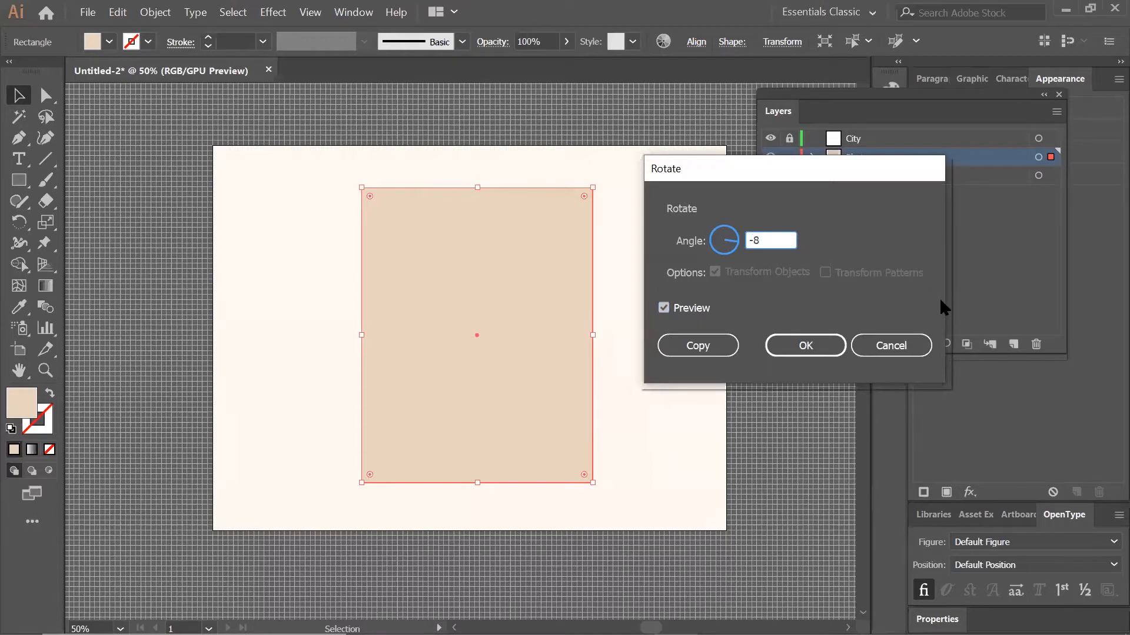
{"action": "key", "text": "Return"}
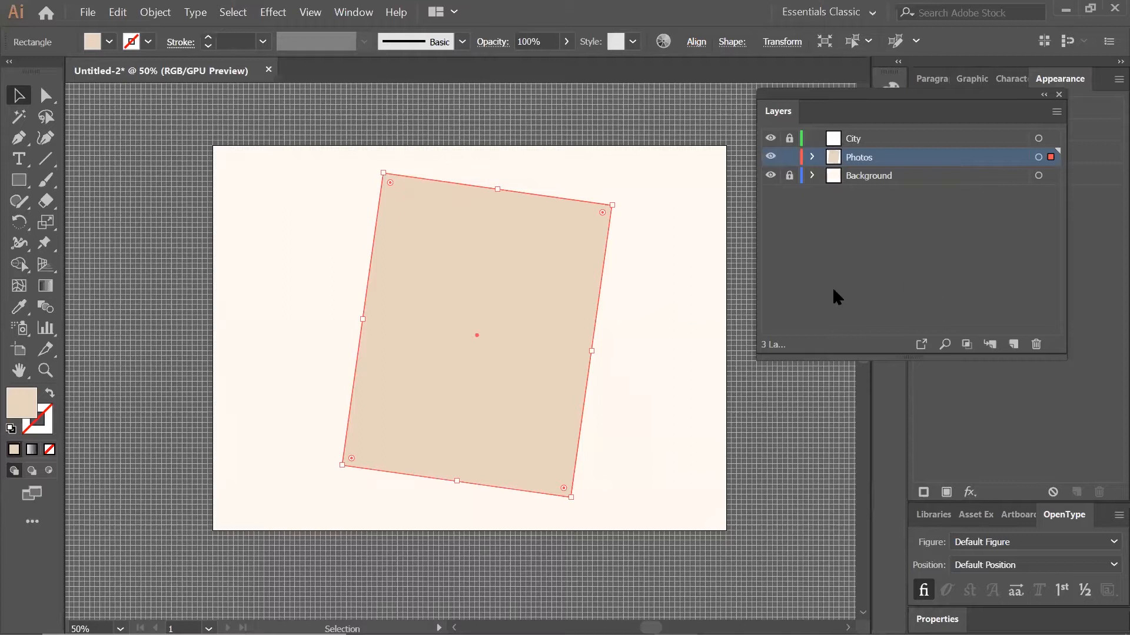
Copy and paste the rotated beige rectangle and move the copy exactly over the original.
{"action": "left_click", "coordinate": [124, 11]}
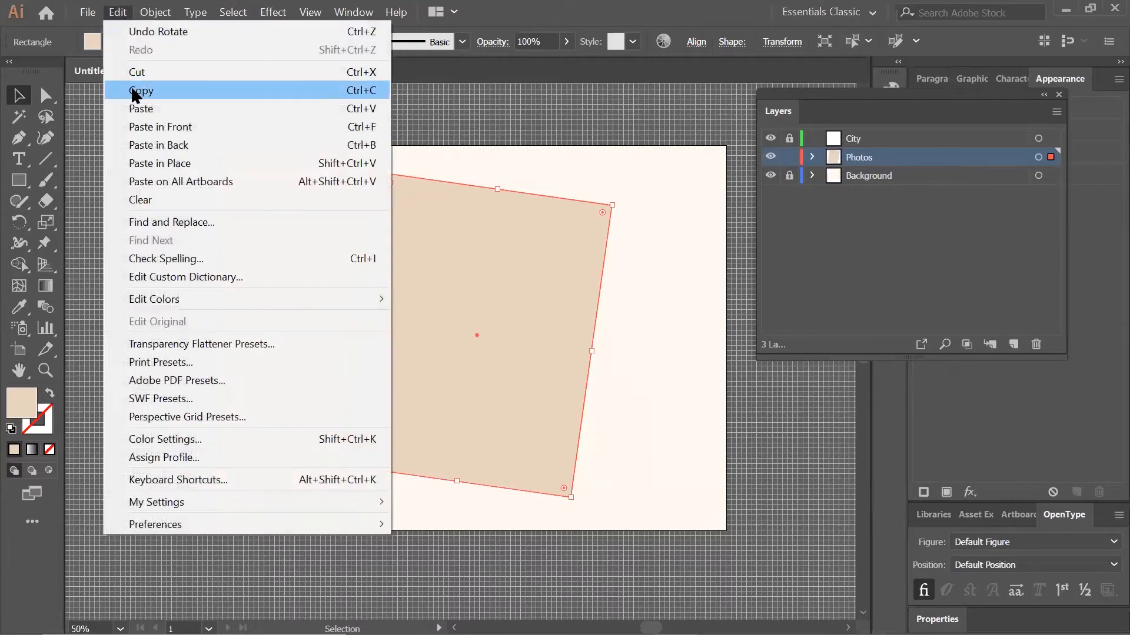
{"action": "left_click", "coordinate": [135, 92]}
{"action": "left_click", "coordinate": [125, 12]}
{"action": "left_click", "coordinate": [142, 110]}
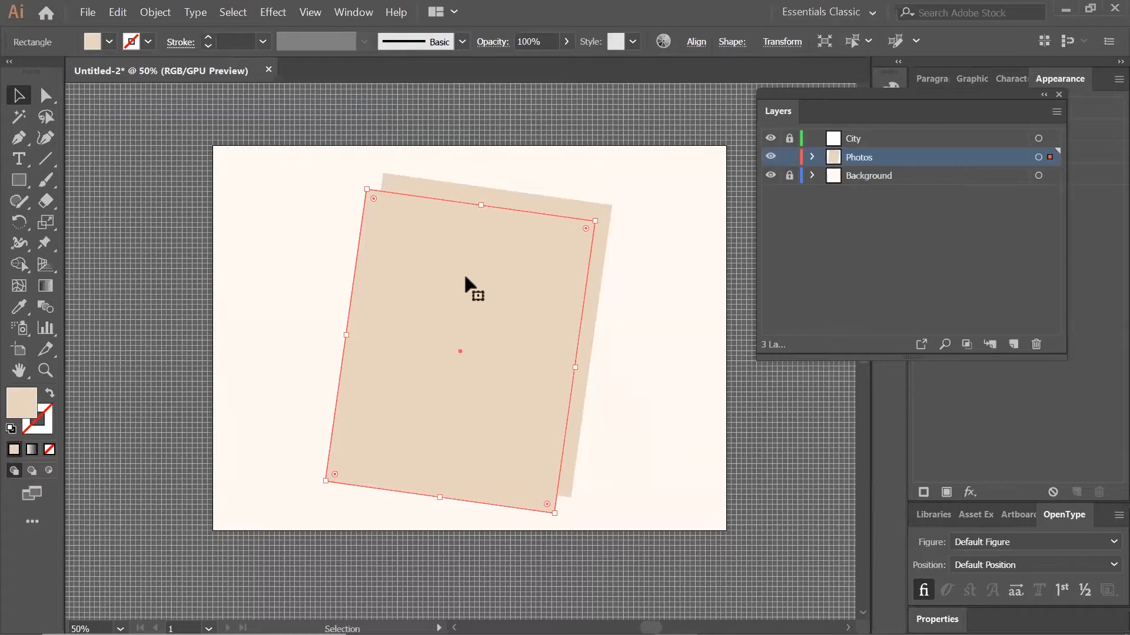
{"action": "left_click_drag", "start_coordinate": [403, 253], "coordinate": [420, 237]}
{"action": "left_click_drag", "start_coordinate": [421, 236], "coordinate": [422, 237]}
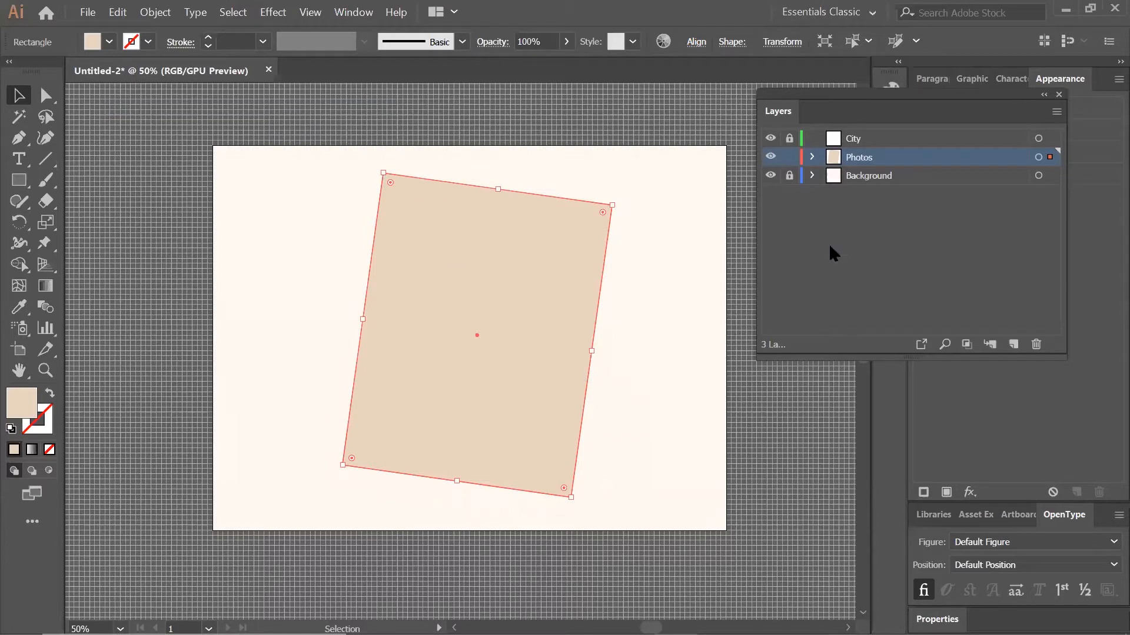
Expand the Photos layer's contents and fill its upper rectangle with the dark grey 666666.
{"action": "left_click", "coordinate": [812, 157]}
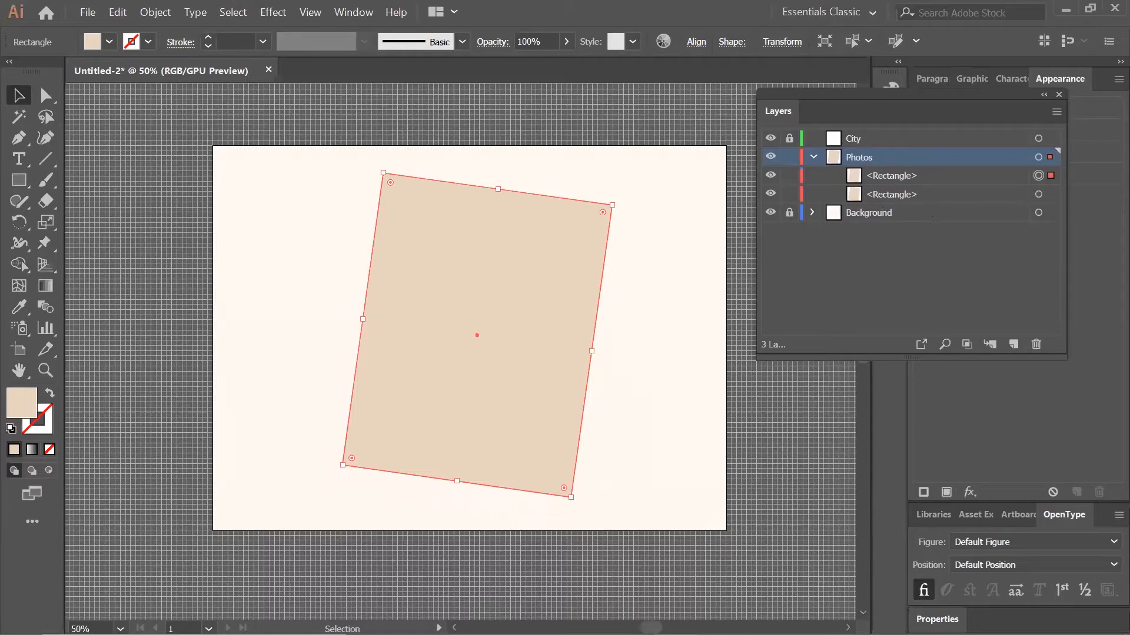
{"action": "left_click", "coordinate": [912, 176]}
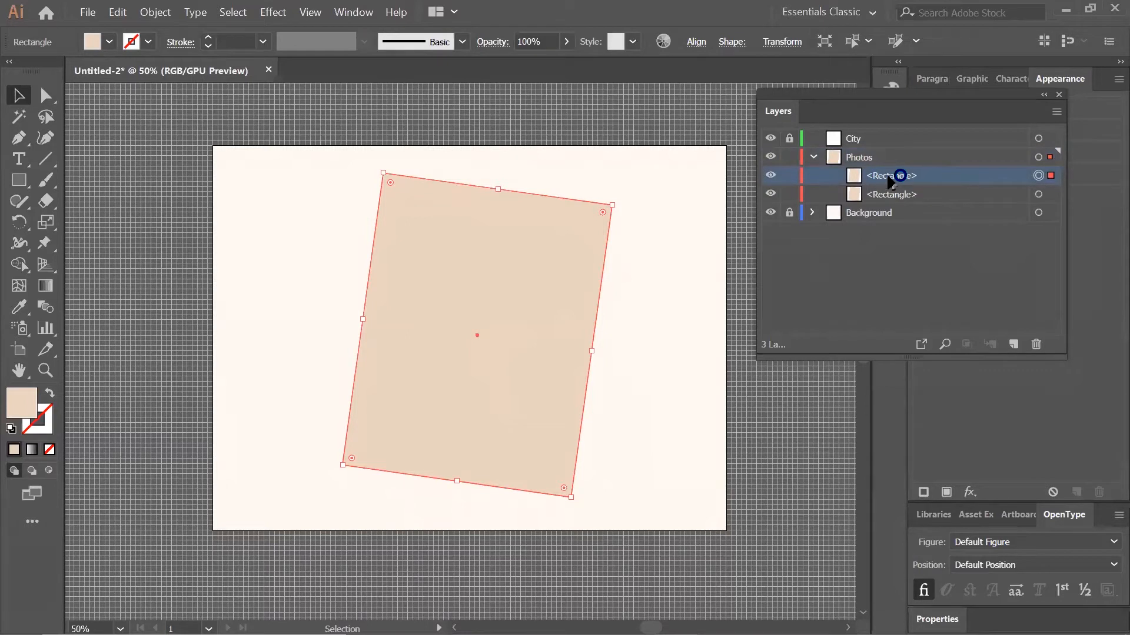
{"action": "double_click", "coordinate": [15, 406]}
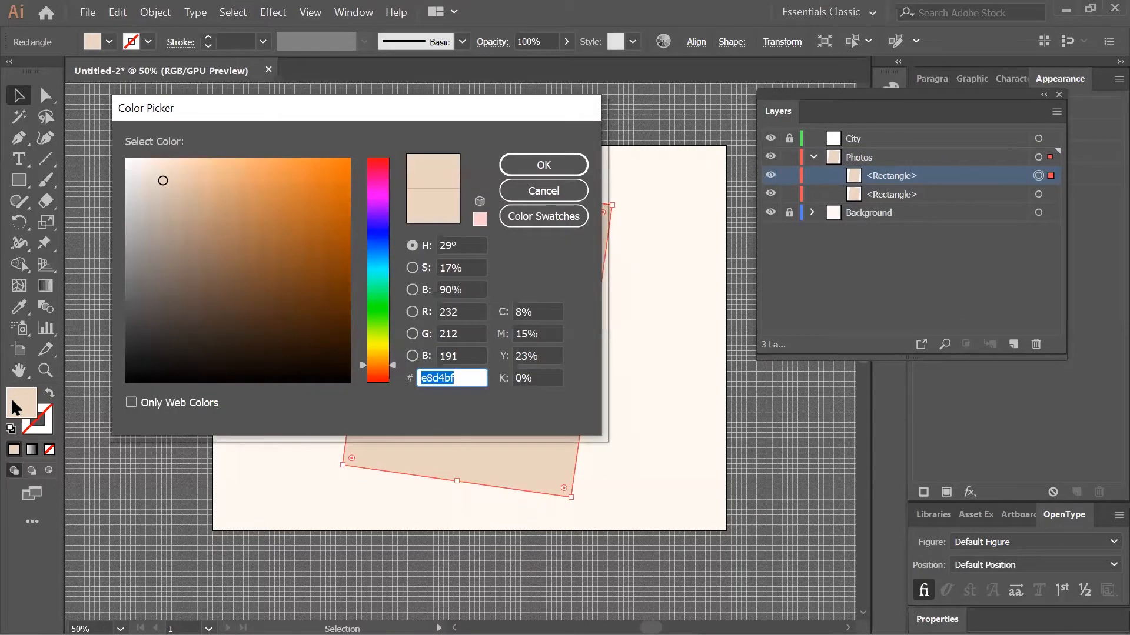
{"action": "type", "text": "666666"}
{"action": "key", "text": "Return"}
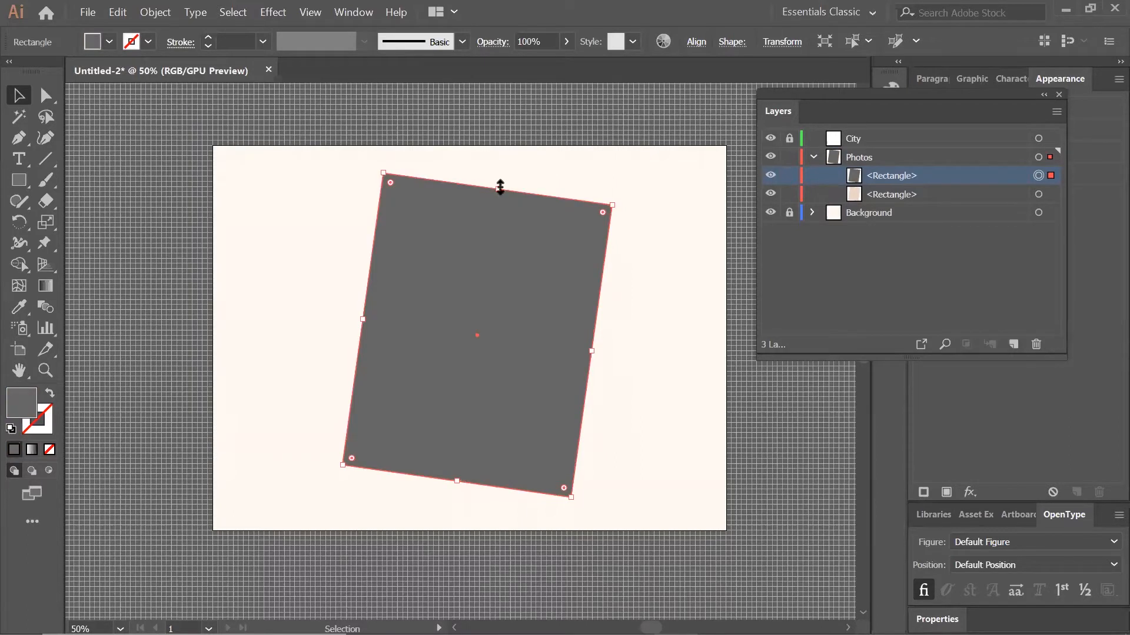
Apply a Grain texture effect to the dark grey rectangle with intensity 40, contrast 50 and grain type Stippled.
{"action": "left_click", "coordinate": [270, 14]}
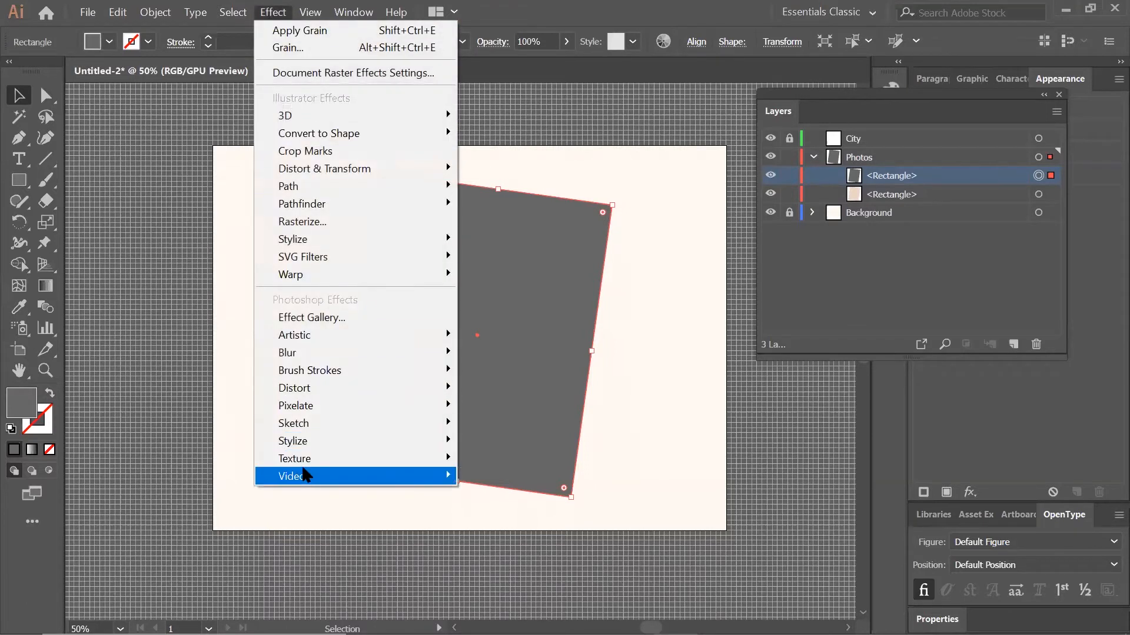
{"action": "mouse_move", "coordinate": [305, 462]}
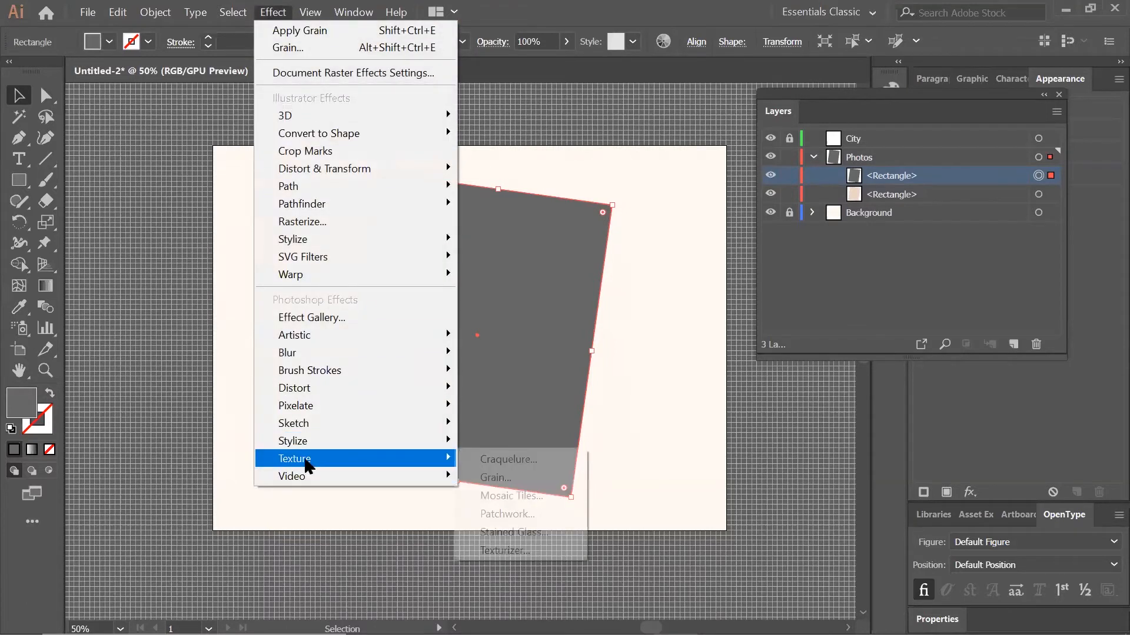
{"action": "left_click", "coordinate": [553, 474]}
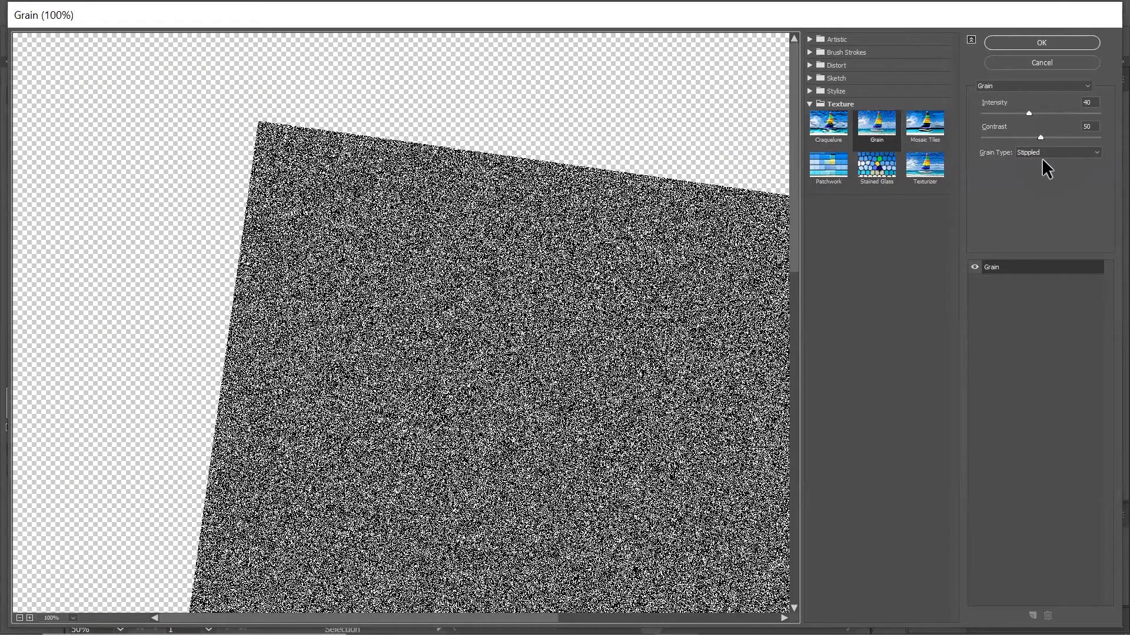
{"action": "left_click", "coordinate": [1000, 42]}
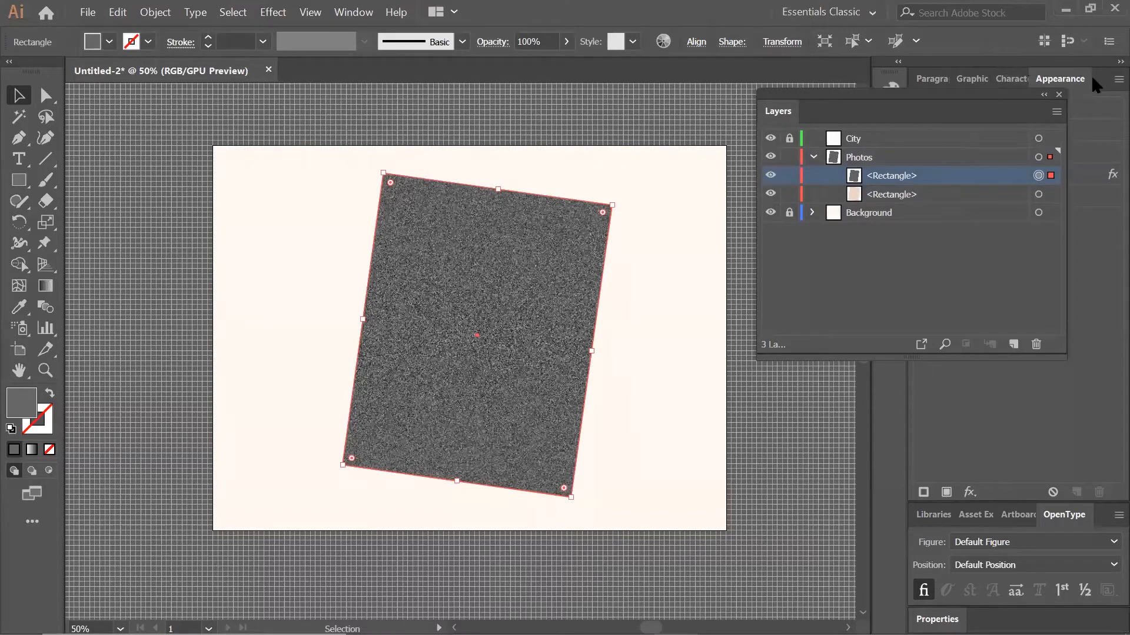
Dock the floating layer list beside the appearance settings and set the grainy photo rectangle's transparency blending mode to Soft Light.
{"action": "left_click_drag", "start_coordinate": [816, 89], "coordinate": [896, 141]}
{"action": "left_click", "coordinate": [353, 12]}
{"action": "scroll", "coordinate": [570, 572], "scroll_direction": "down", "scroll_amount": 1}
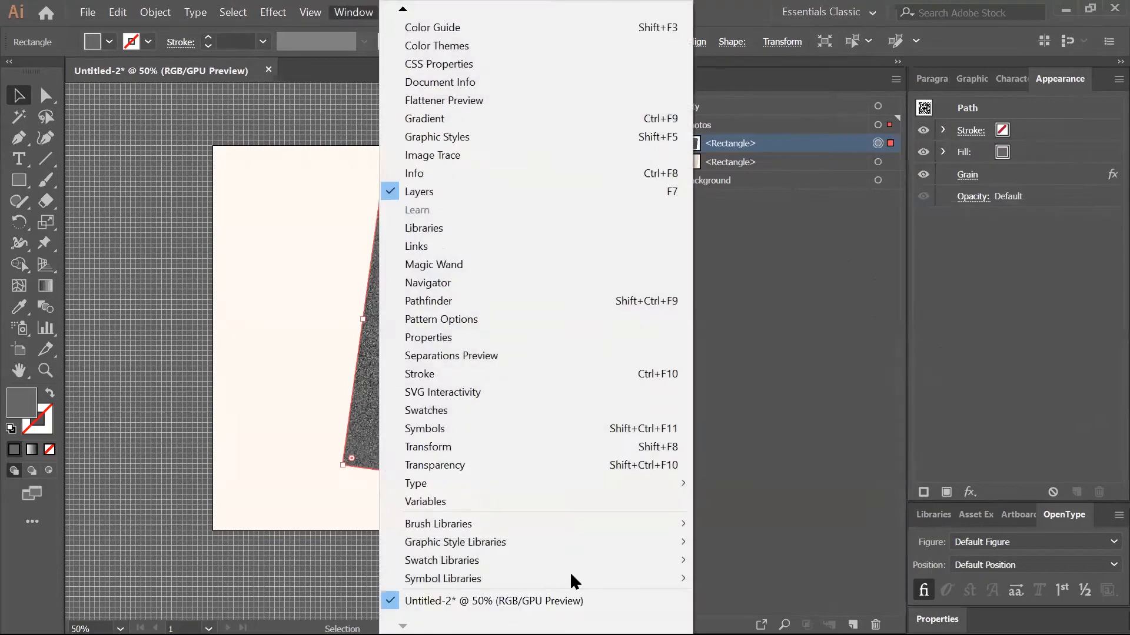
{"action": "left_click", "coordinate": [467, 465]}
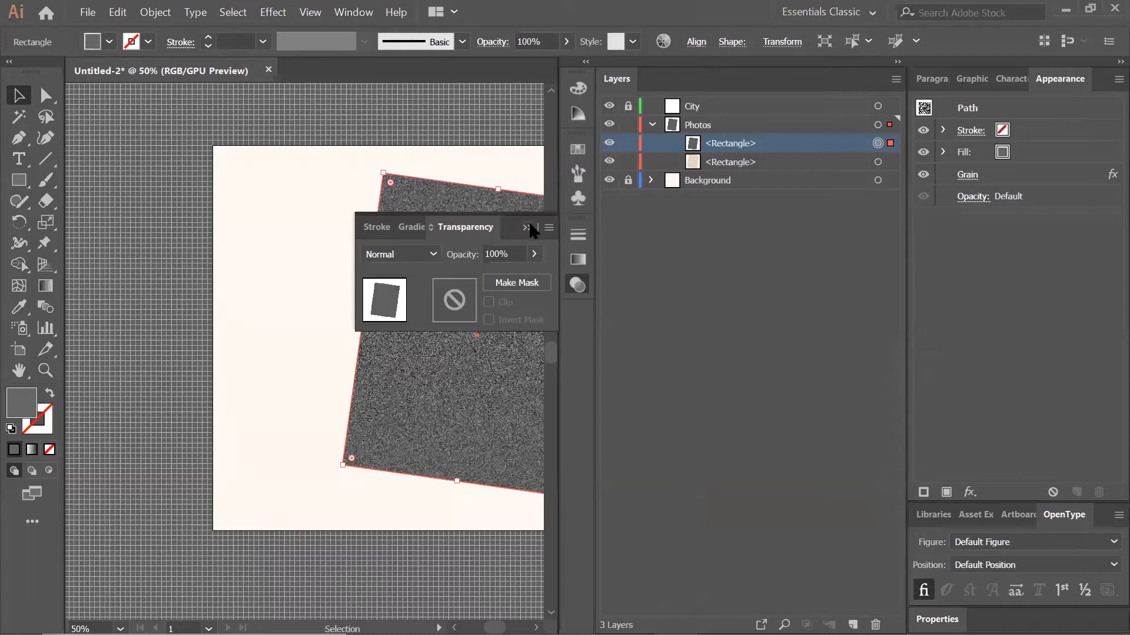
{"action": "left_click_drag", "start_coordinate": [560, 225], "coordinate": [942, 269]}
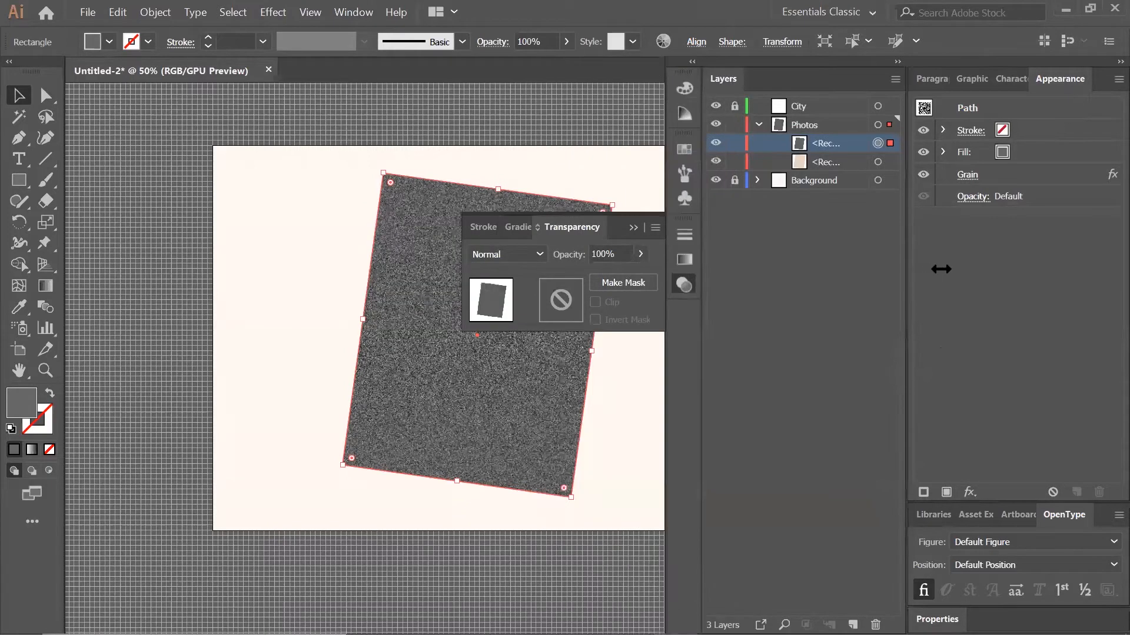
{"action": "left_click", "coordinate": [538, 259]}
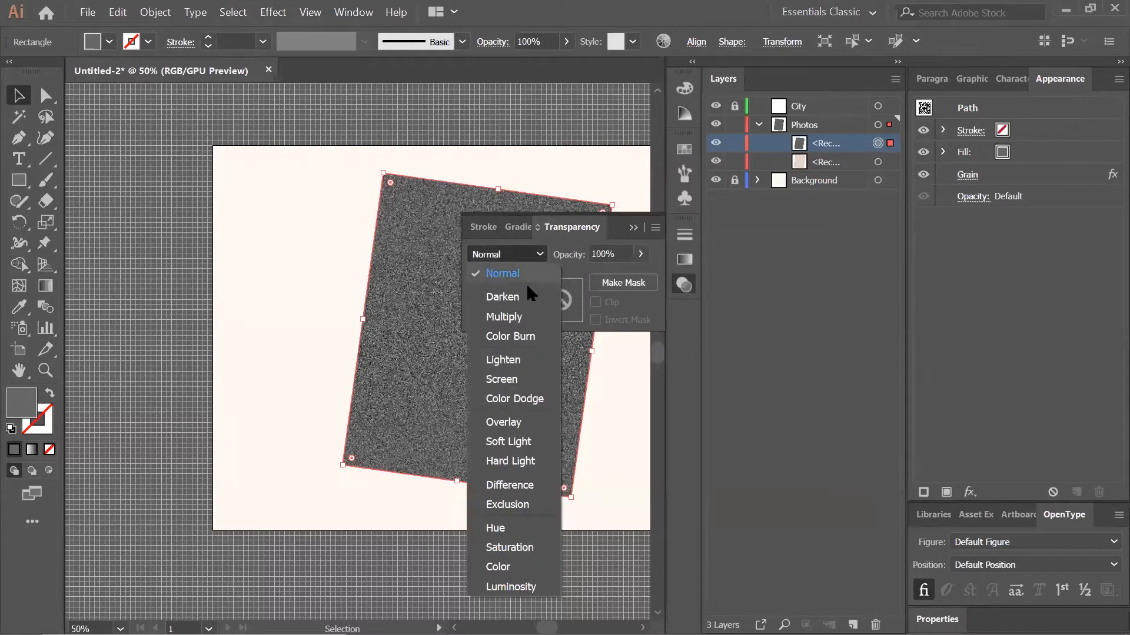
{"action": "left_click", "coordinate": [535, 442]}
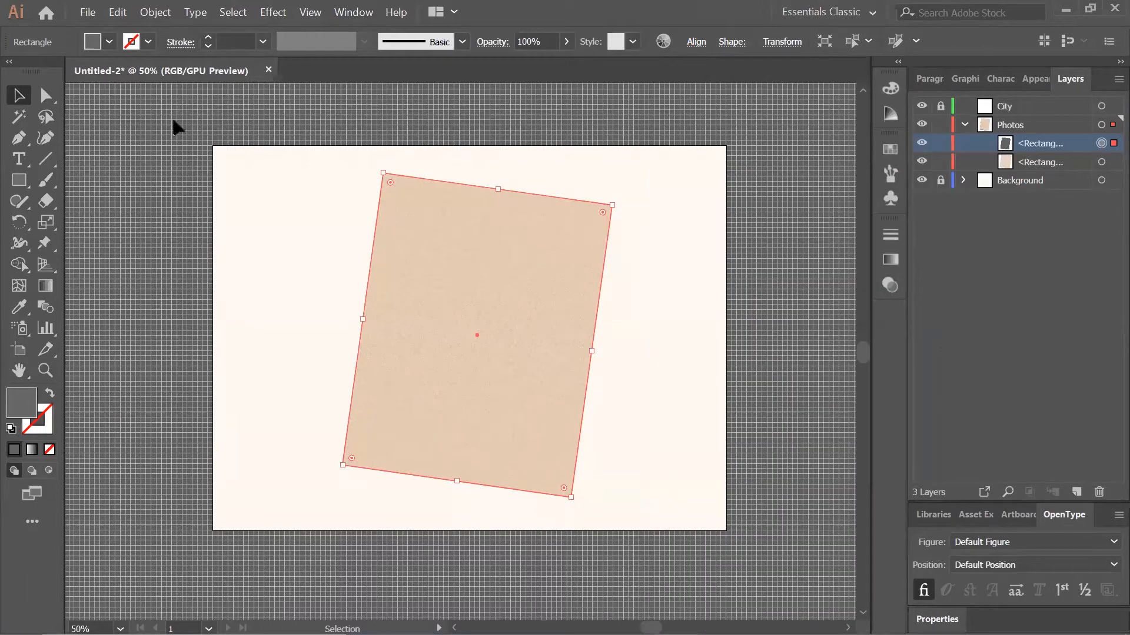
Group the tilted beige photo rectangle with its grain rectangle and lock the group.
{"action": "key", "text": "ctrl+a"}
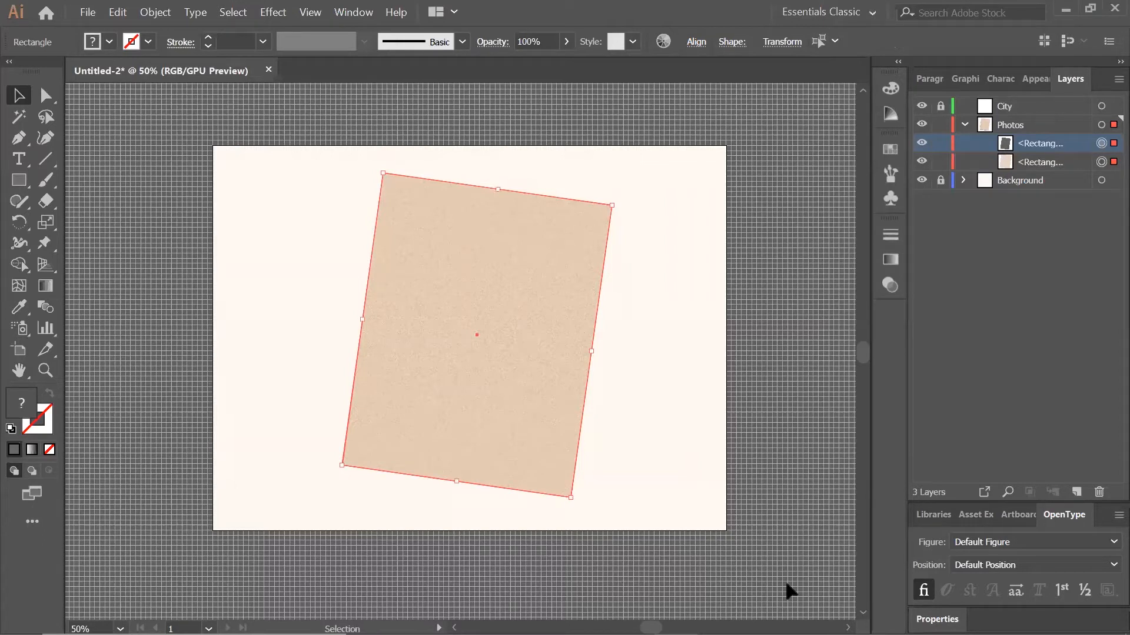
{"action": "left_click", "coordinate": [148, 13]}
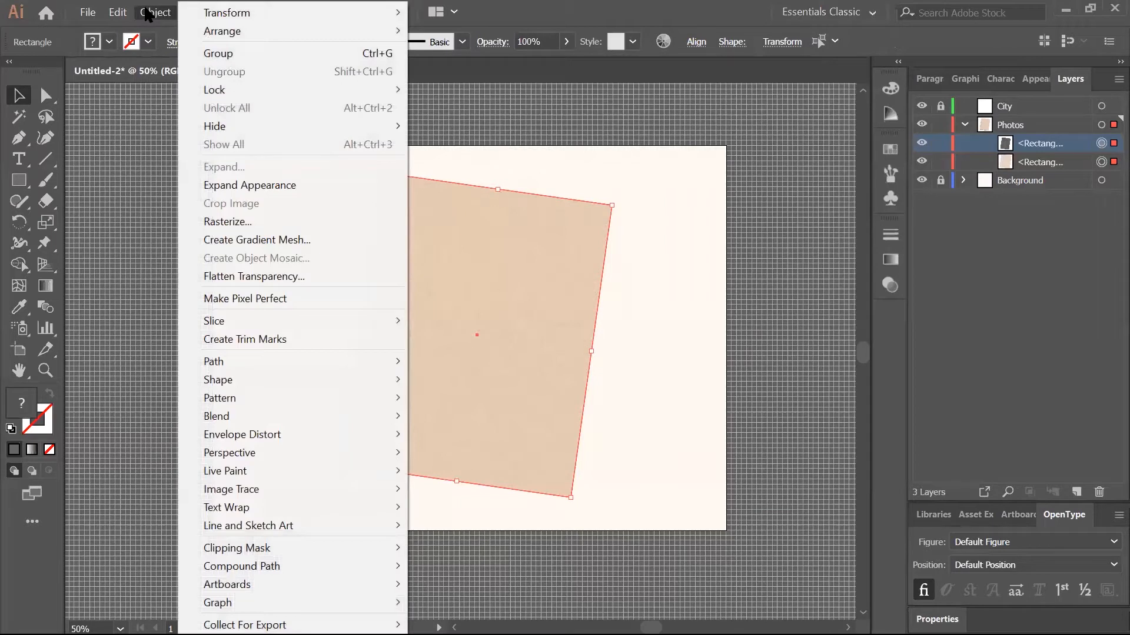
{"action": "left_click", "coordinate": [226, 54]}
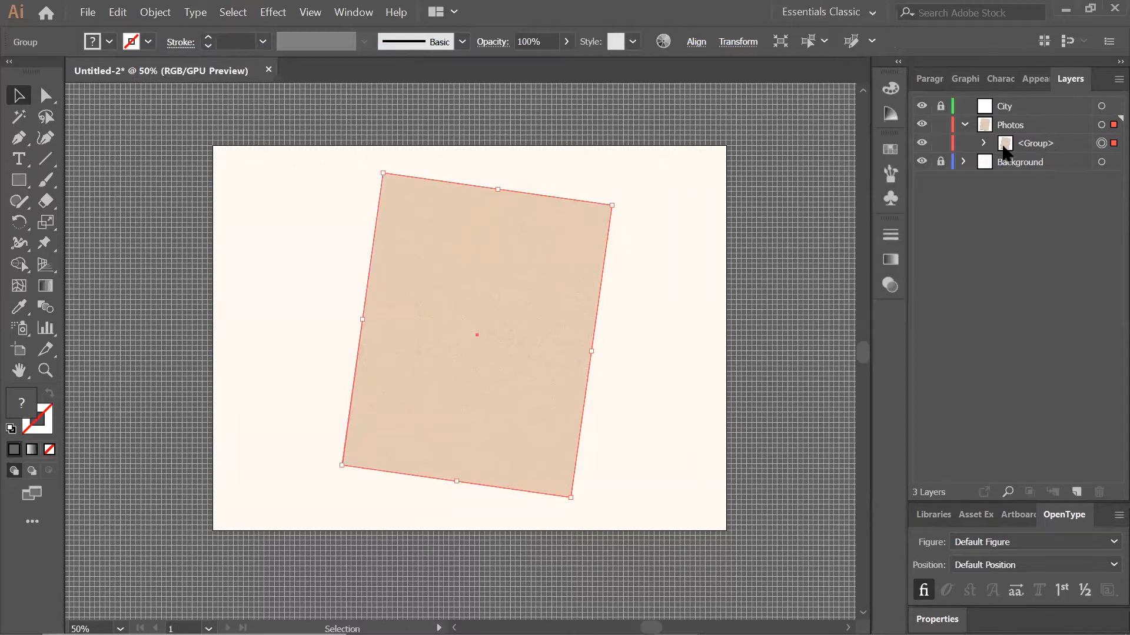
{"action": "left_click", "coordinate": [939, 145]}
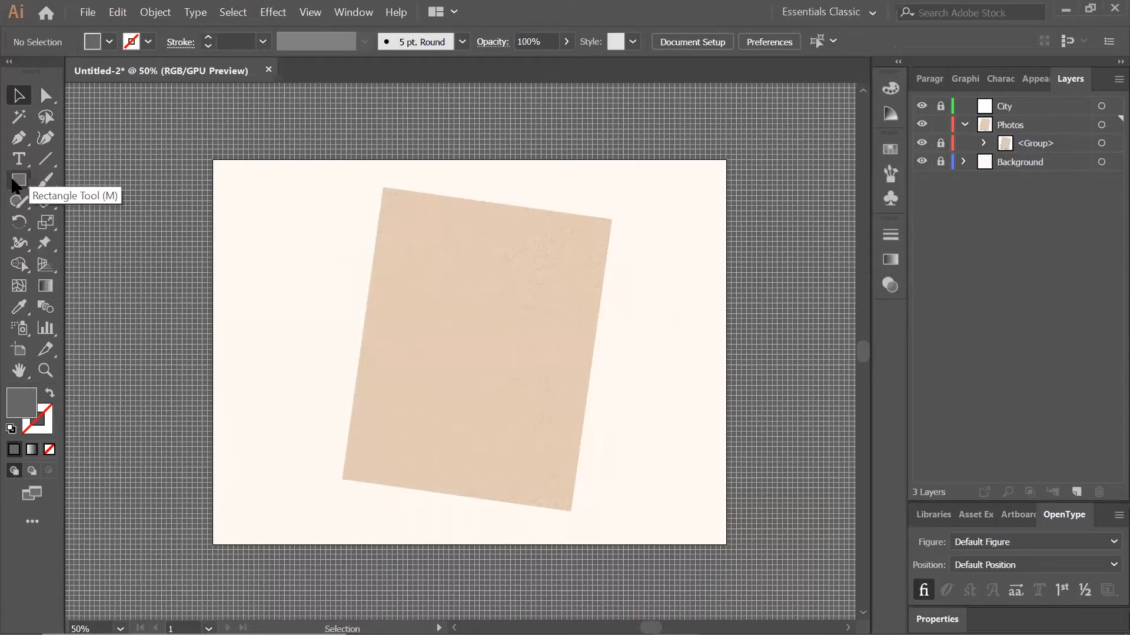
Create an upright 360 x 460 px rectangle on the Photos layer and center it over the tilted beige photo.
{"action": "left_click", "coordinate": [17, 182]}
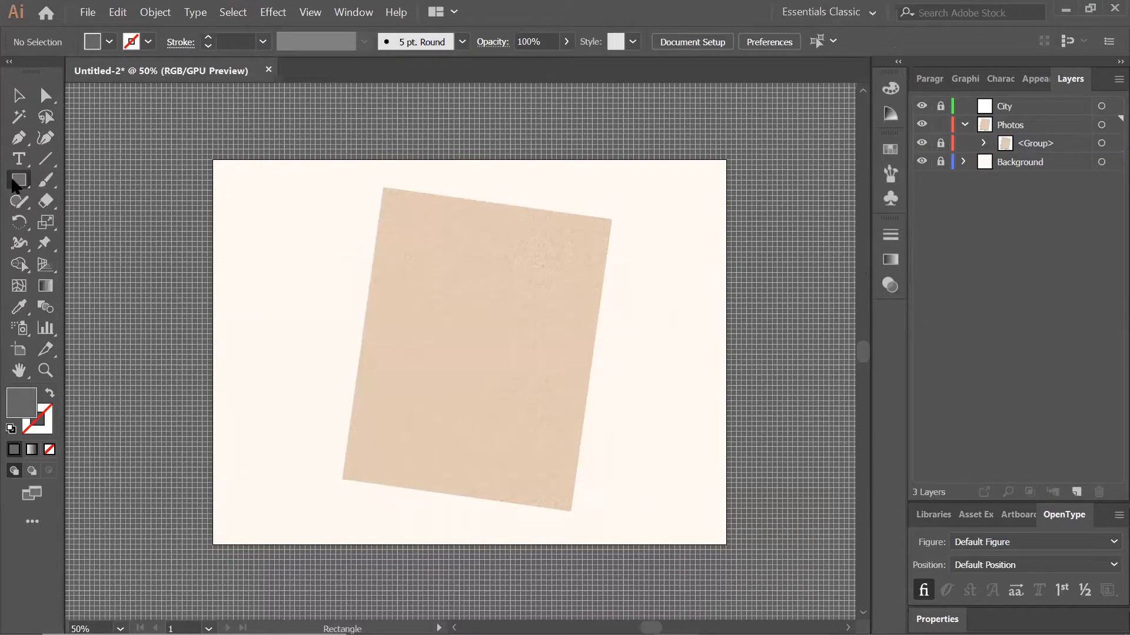
{"action": "left_click", "coordinate": [490, 307]}
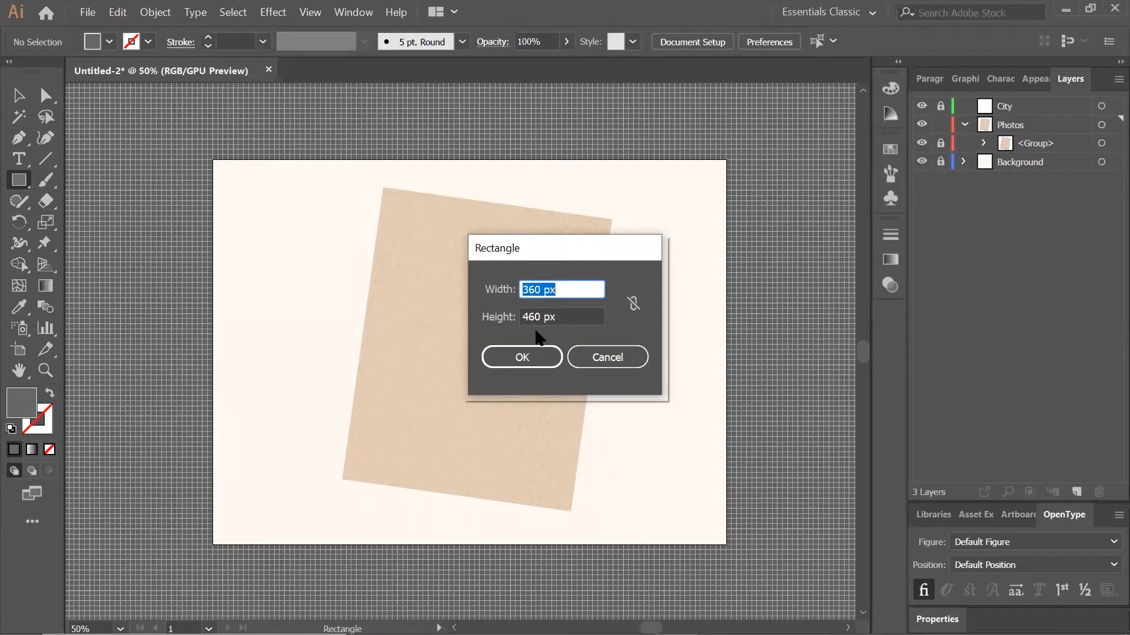
{"action": "left_click", "coordinate": [536, 364]}
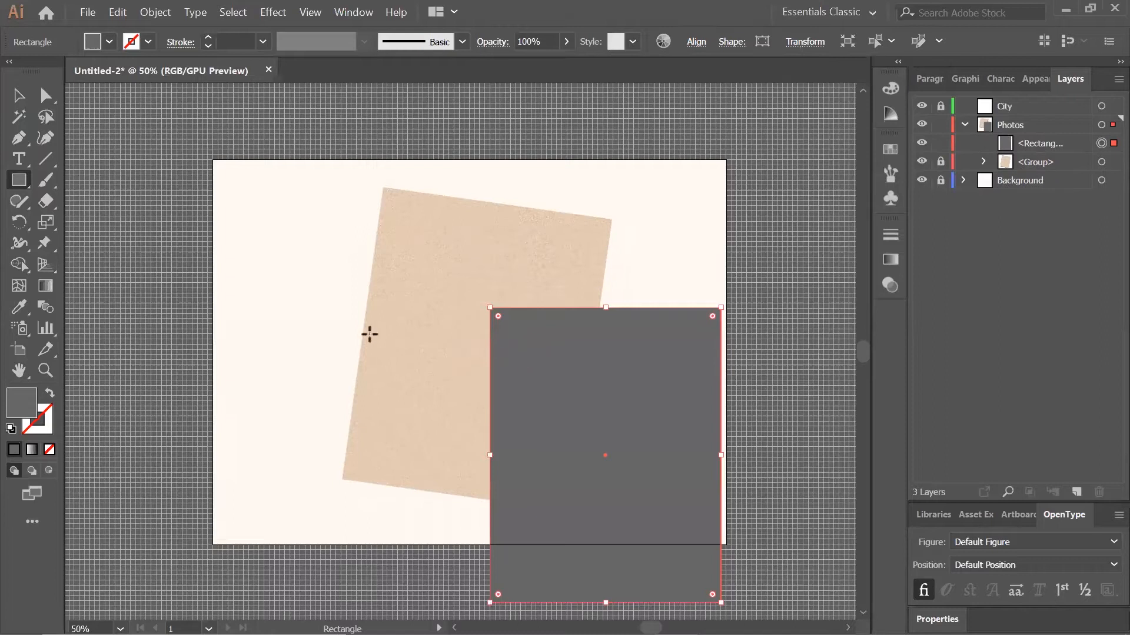
{"action": "left_click", "coordinate": [19, 97]}
{"action": "left_click_drag", "start_coordinate": [629, 426], "coordinate": [498, 315]}
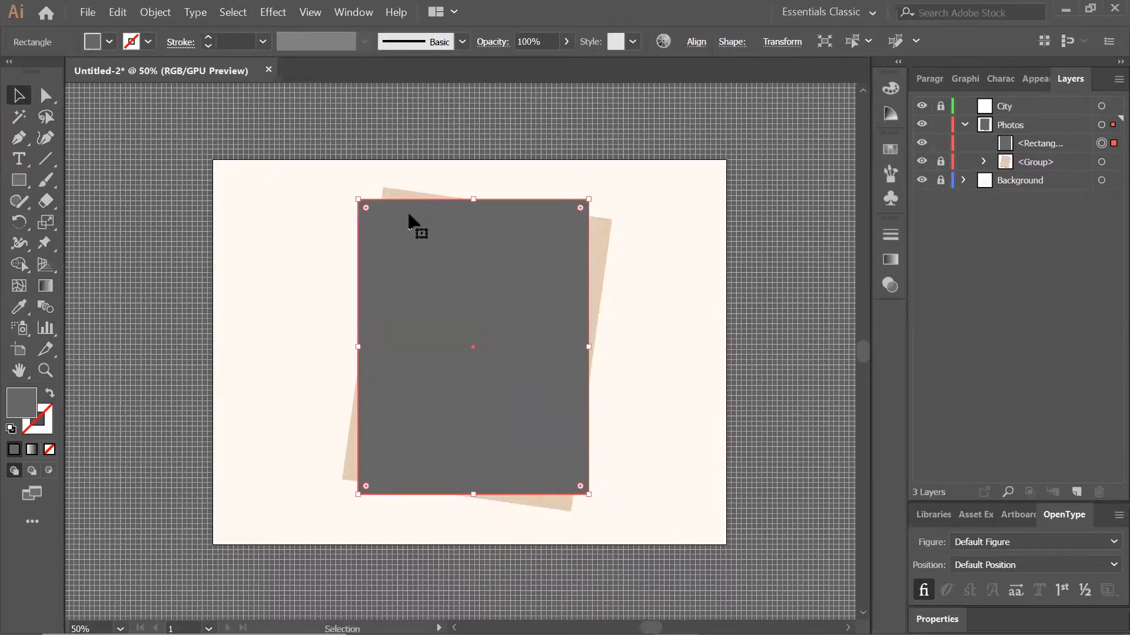
{"action": "left_click_drag", "start_coordinate": [556, 279], "coordinate": [560, 280]}
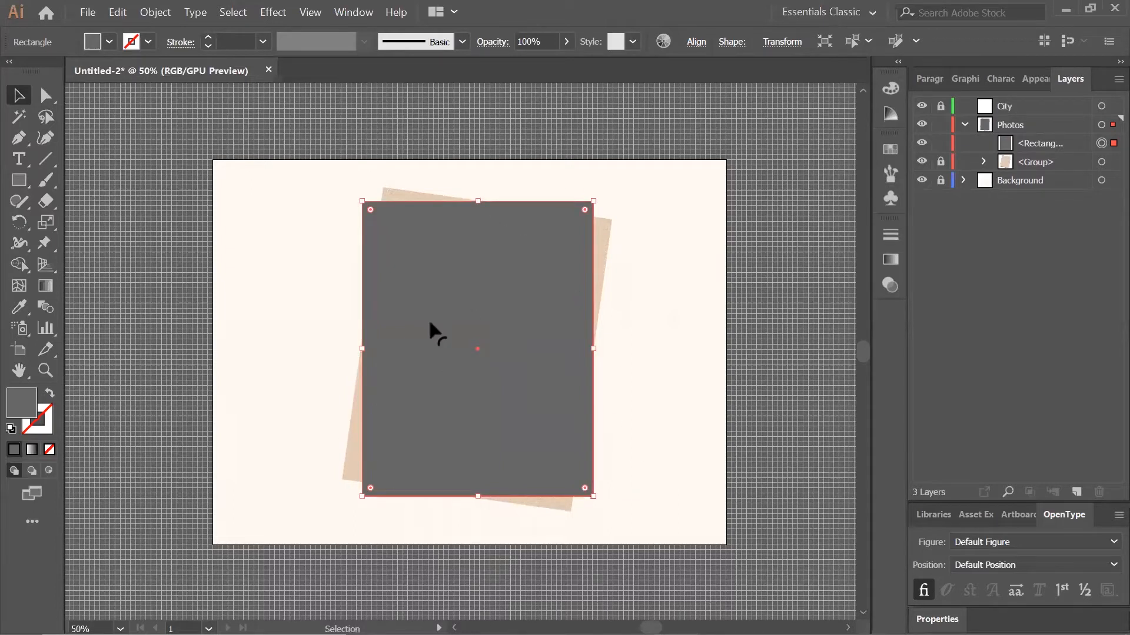
{"action": "left_click", "coordinate": [695, 434]}
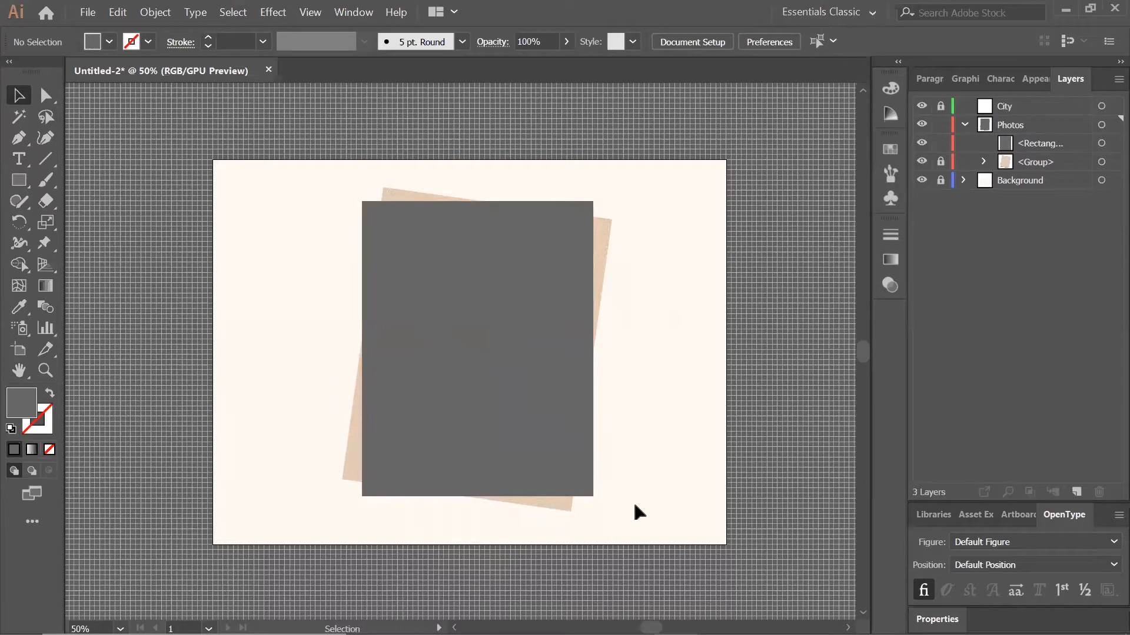
Fill the upright rectangle with the cream color fff8f0.
{"action": "left_click", "coordinate": [382, 338]}
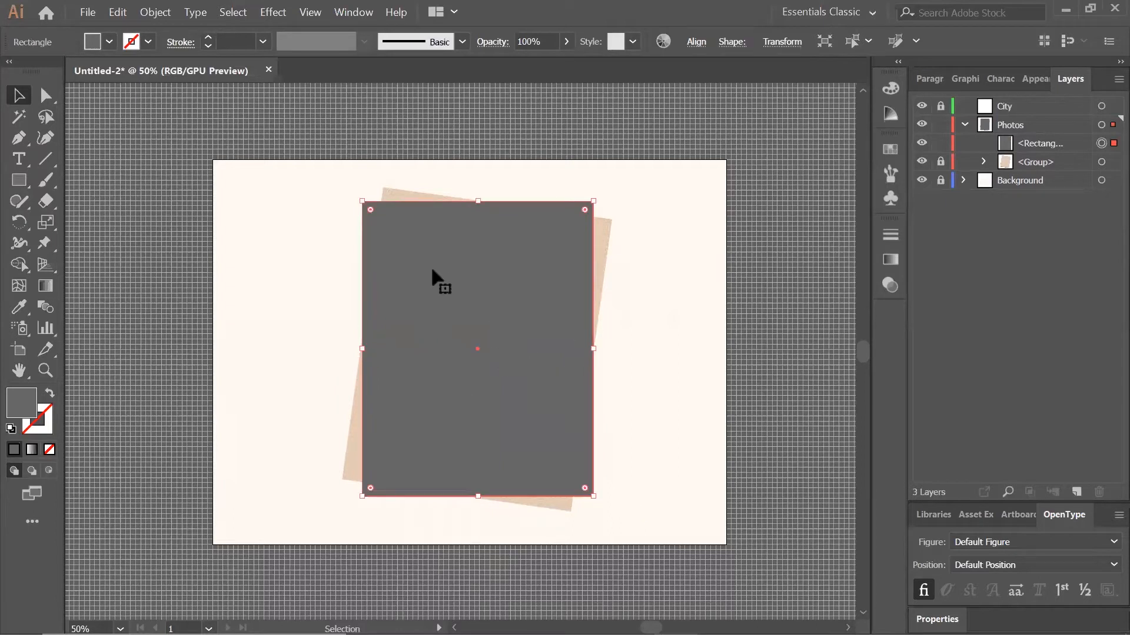
{"action": "double_click", "coordinate": [13, 408]}
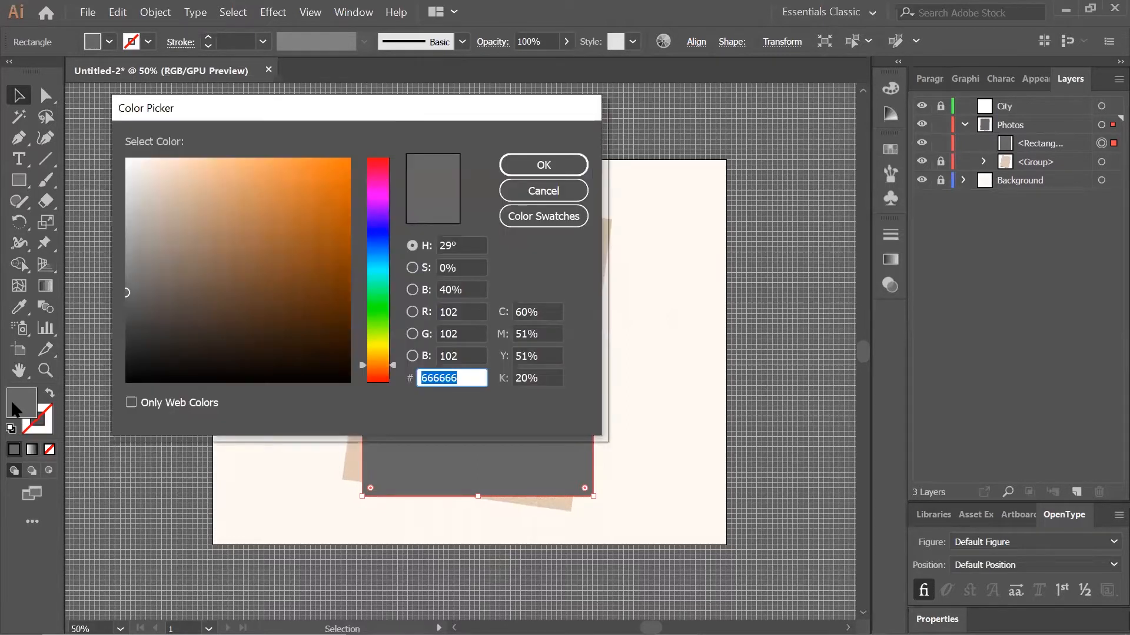
{"action": "type", "text": "f"}
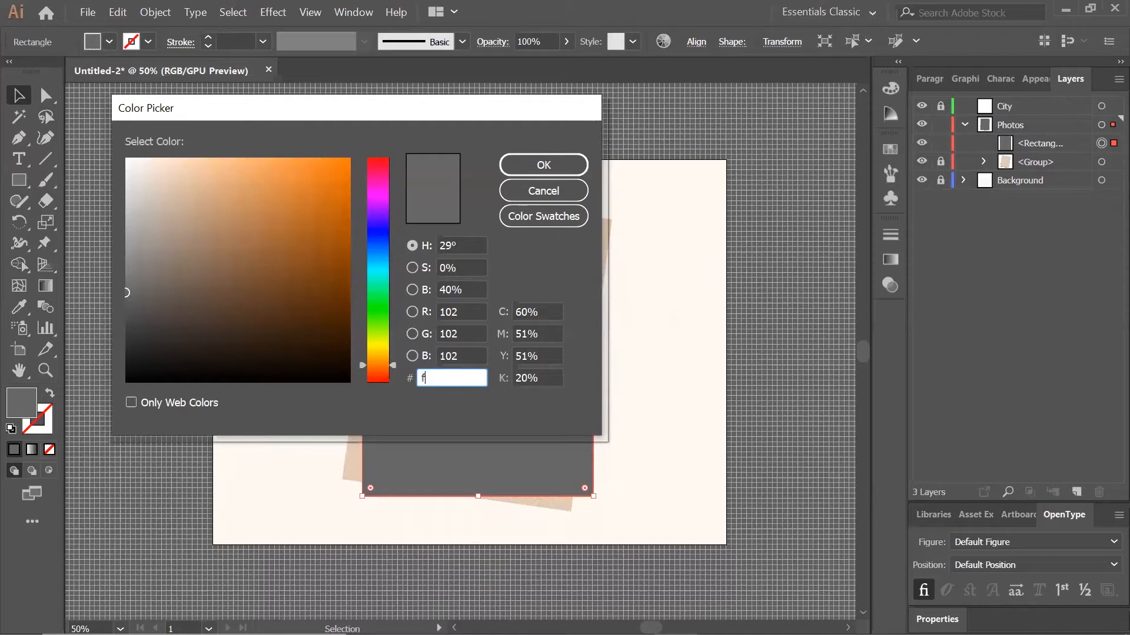
{"action": "type", "text": "ff8"}
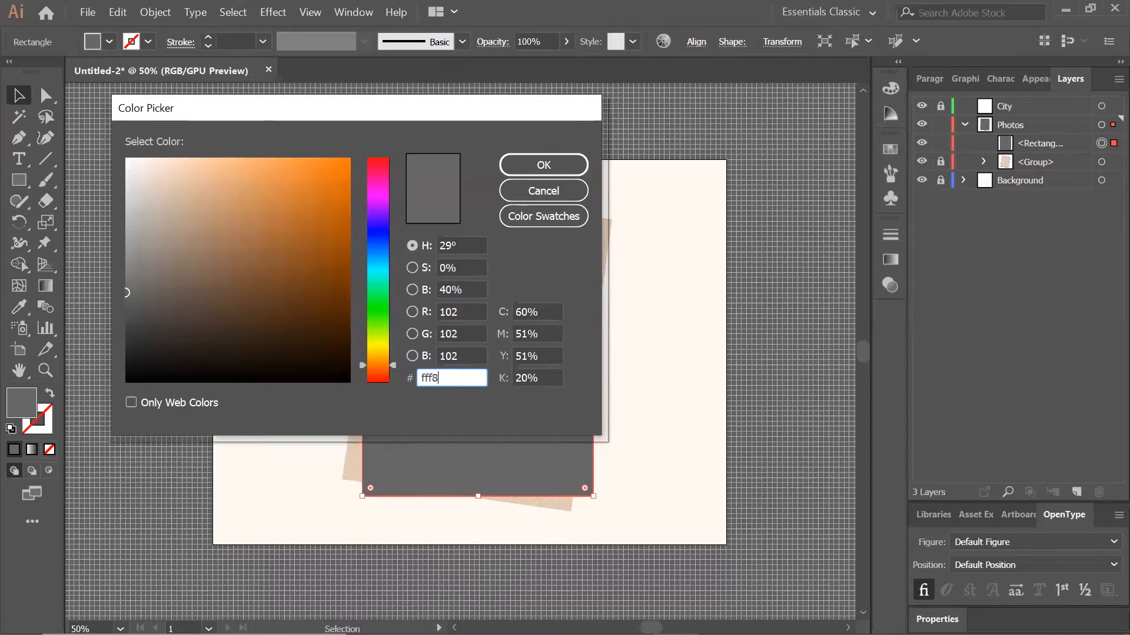
{"action": "type", "text": "f0"}
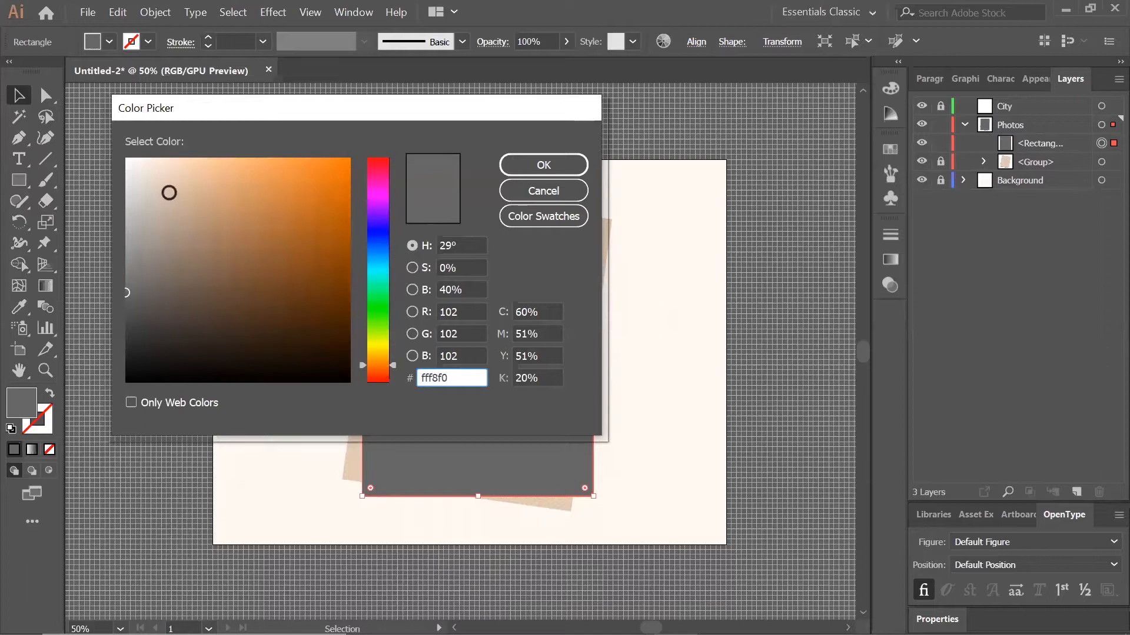
{"action": "left_click", "coordinate": [562, 162]}
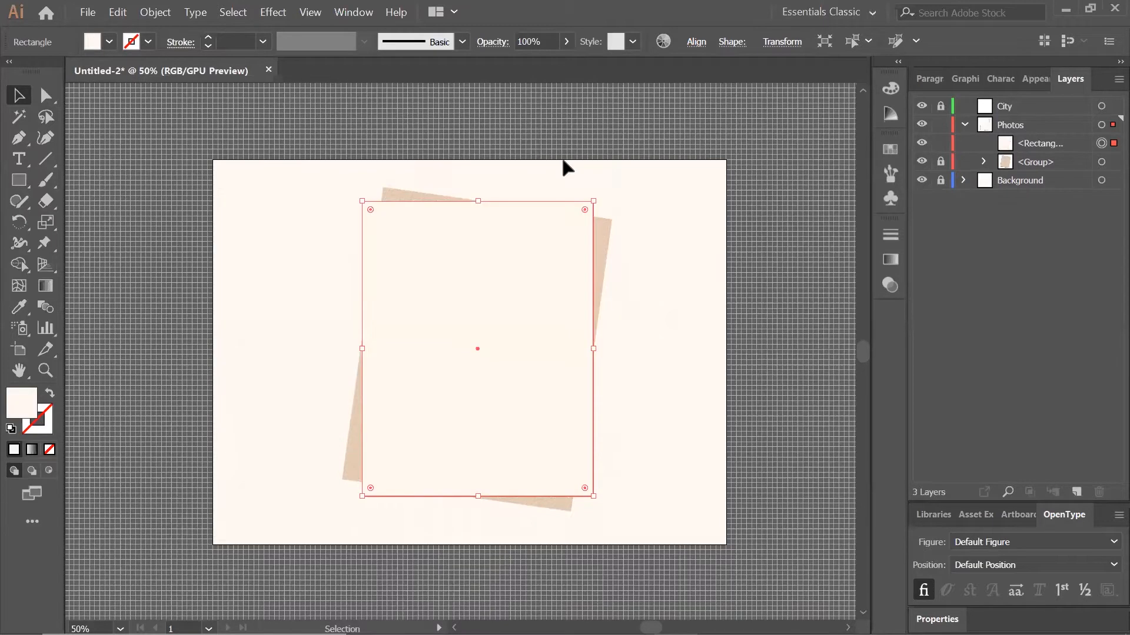
Copy and paste the cream rectangle and fill the copy with the dark grey 333333.
{"action": "left_click", "coordinate": [116, 11]}
{"action": "left_click", "coordinate": [155, 90]}
{"action": "left_click", "coordinate": [115, 12]}
{"action": "left_click", "coordinate": [162, 106]}
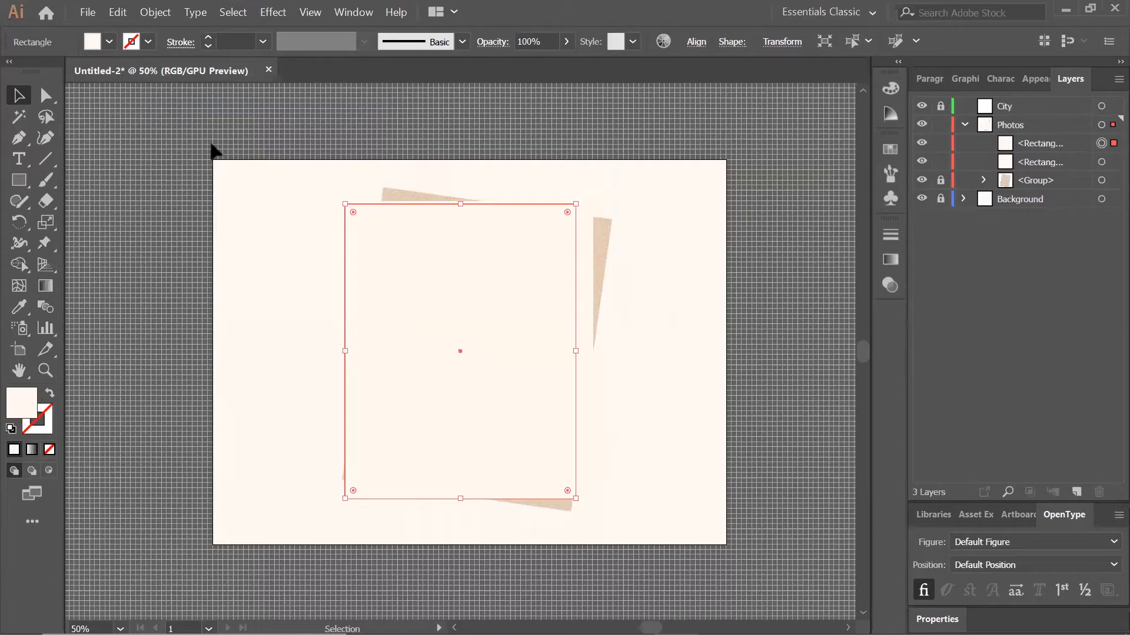
{"action": "double_click", "coordinate": [21, 395]}
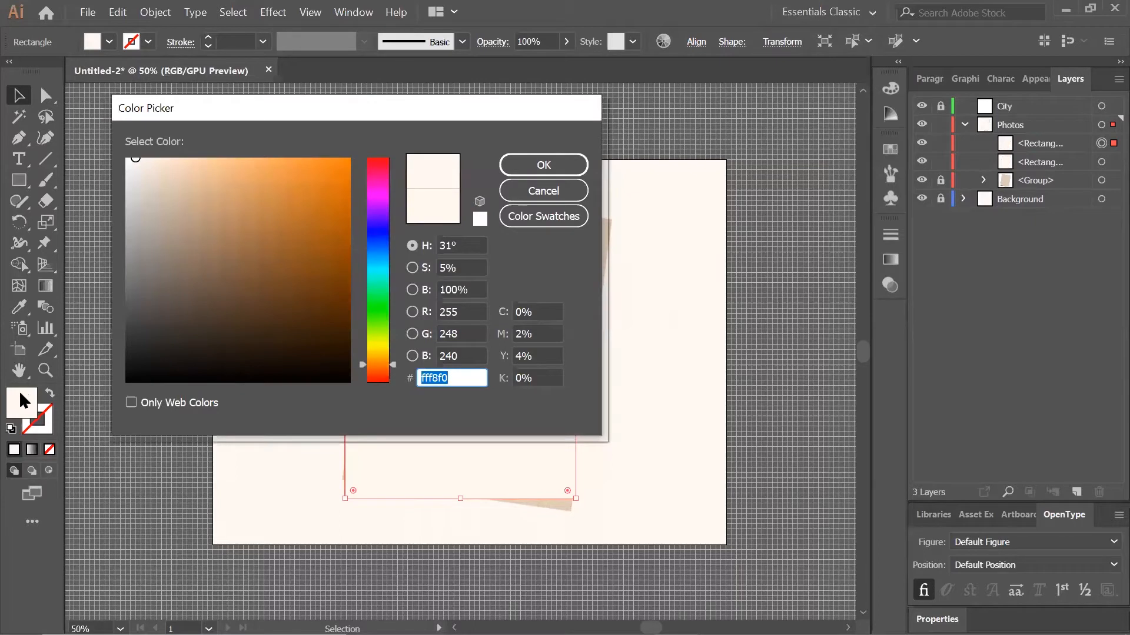
{"action": "type", "text": "333333"}
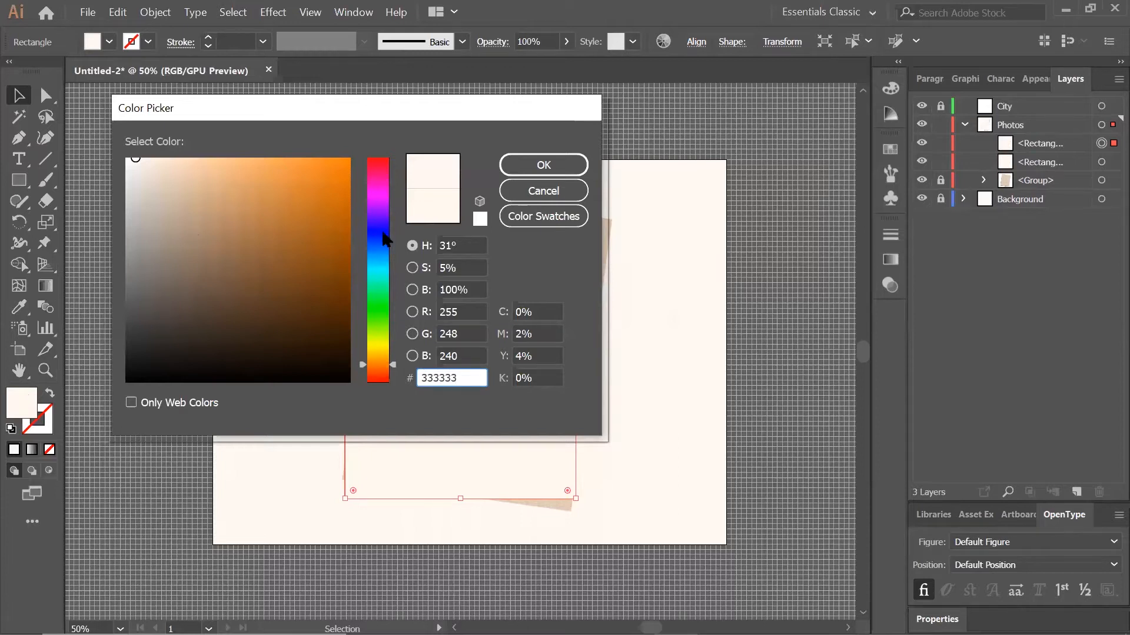
{"action": "key", "text": "Tab"}
{"action": "left_click", "coordinate": [572, 158]}
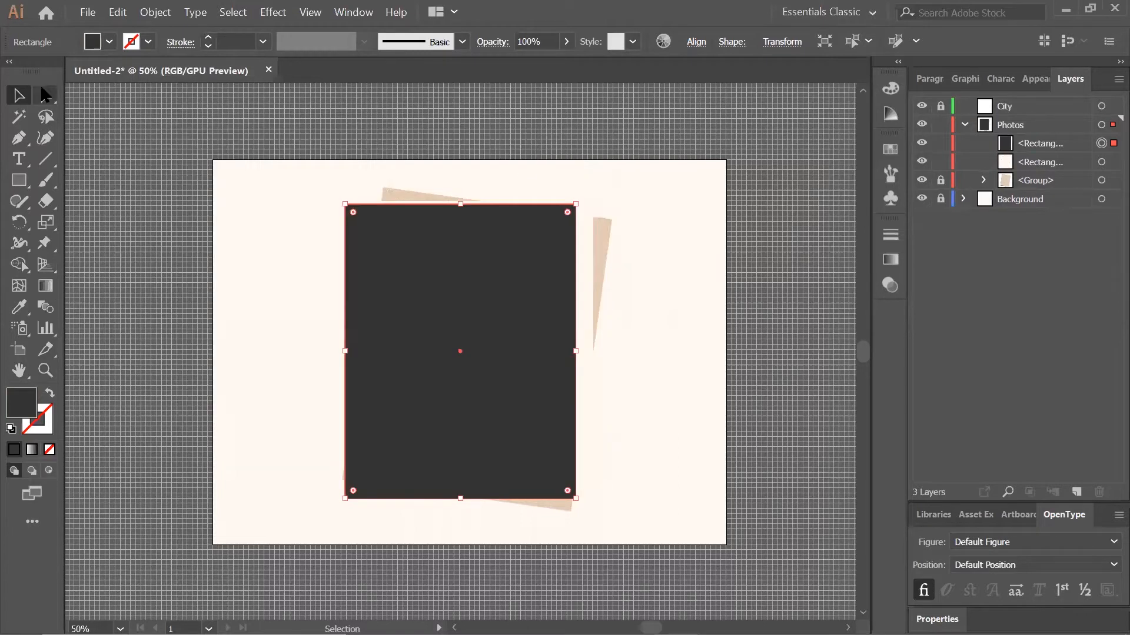
Move the dark grey rectangle so that it covers the upright cream rectangle.
{"action": "mouse_move", "coordinate": [504, 242]}
{"action": "left_mouse_down"}
{"action": "mouse_move", "coordinate": [528, 248]}
{"action": "mouse_move", "coordinate": [525, 238]}
{"action": "left_mouse_up"}
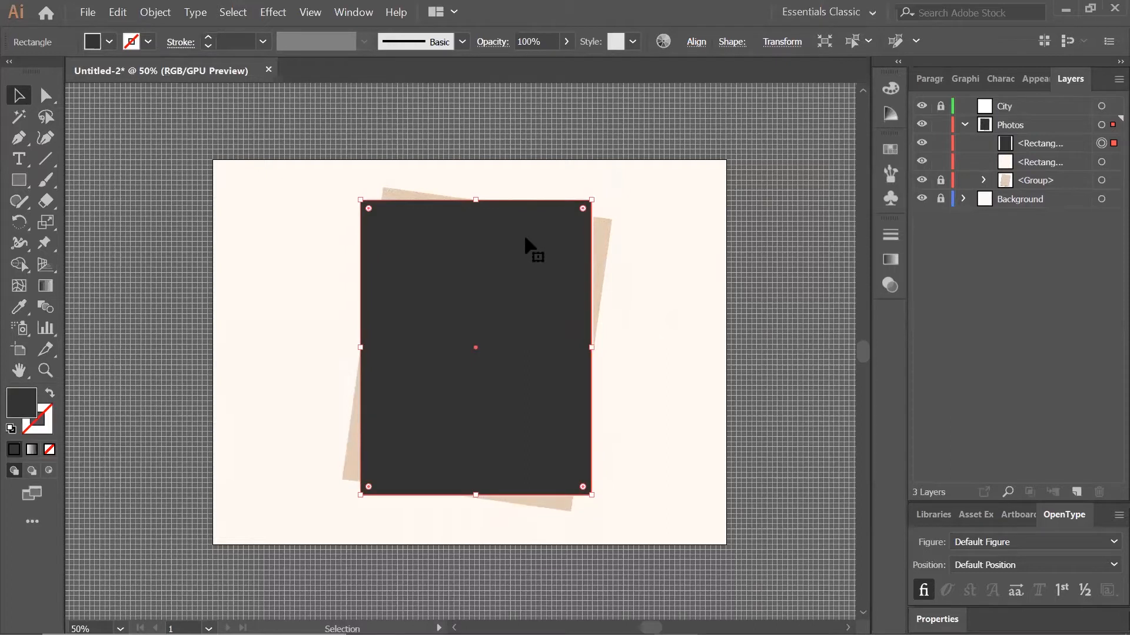
{"action": "left_click", "coordinate": [731, 263]}
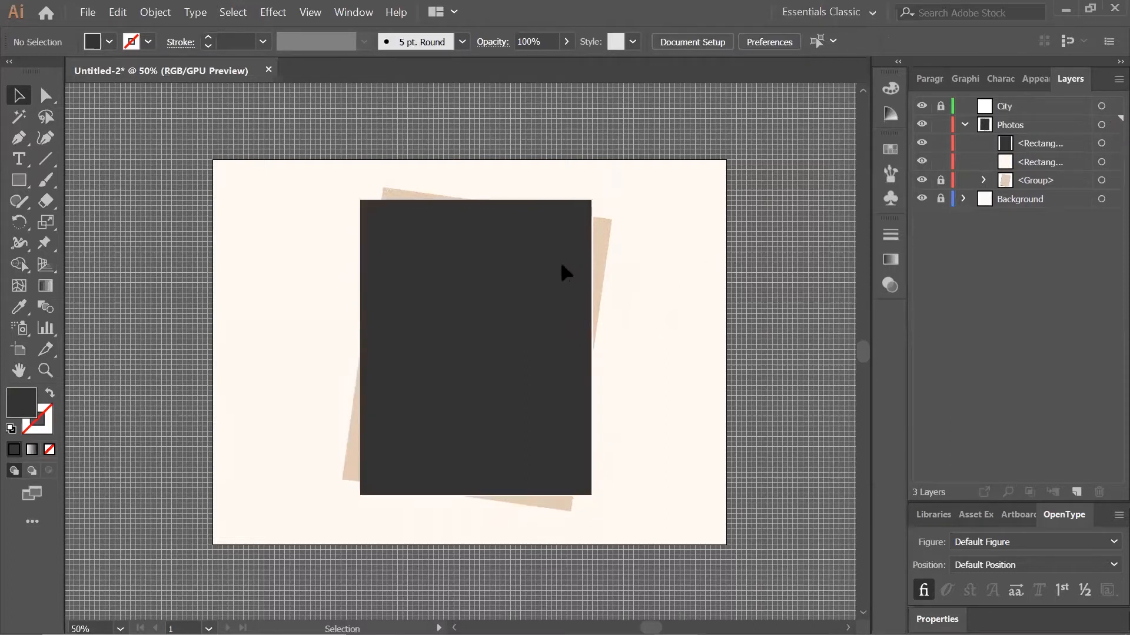
{"action": "left_click_drag", "start_coordinate": [562, 266], "coordinate": [564, 267]}
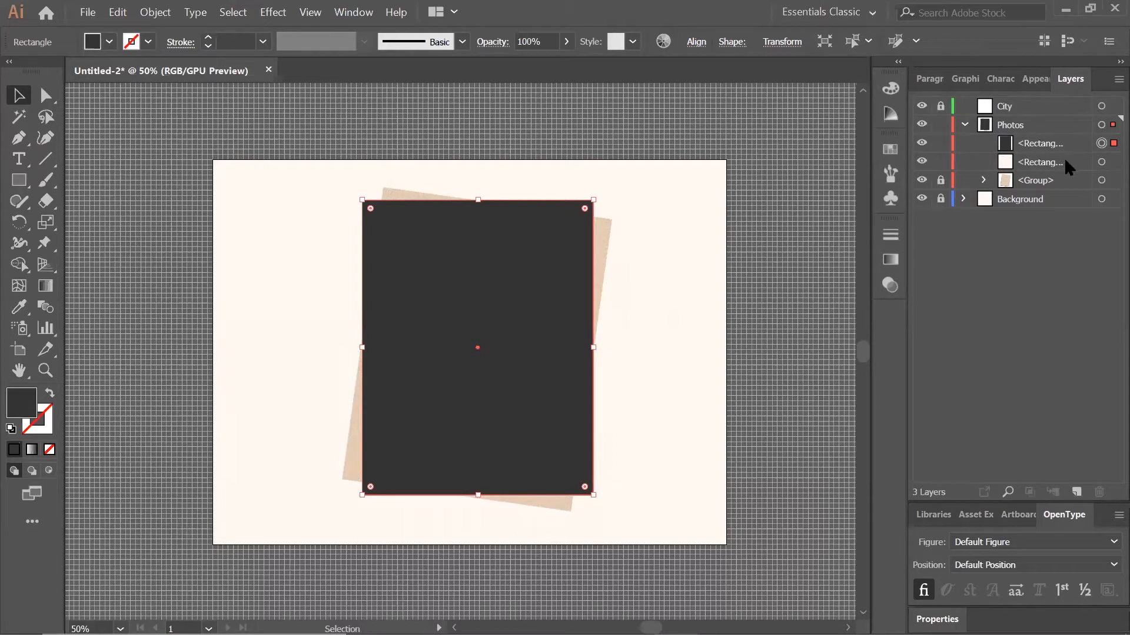
Apply a Grain texture effect to the dark grey rectangle with intensity 40, contrast 50 and grain type Stippled.
{"action": "left_click", "coordinate": [1016, 148]}
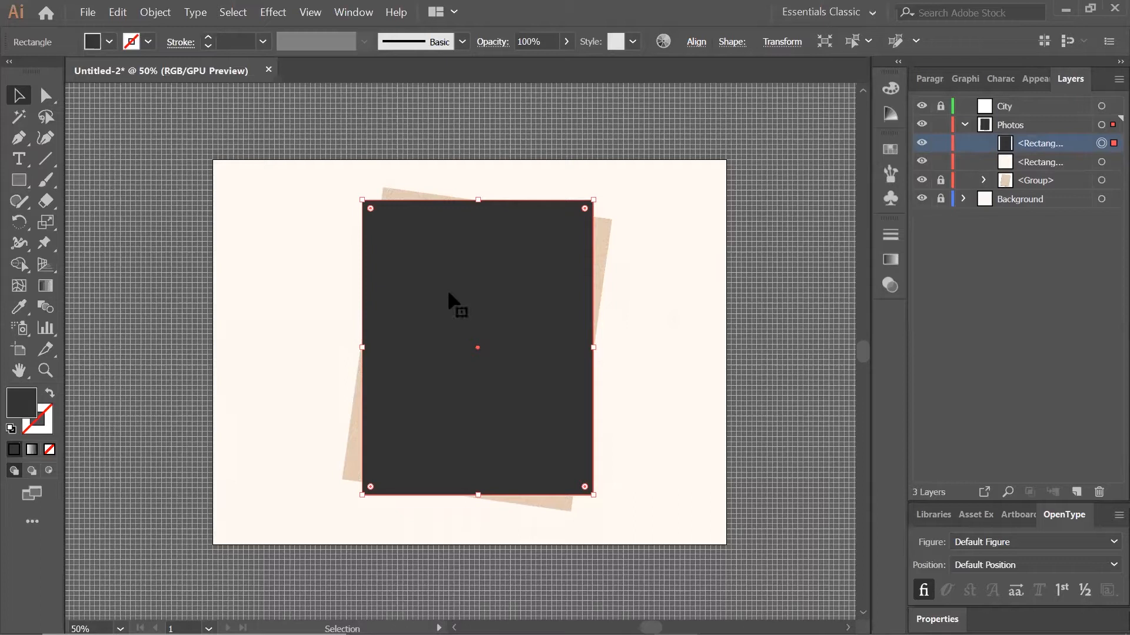
{"action": "left_click", "coordinate": [261, 13]}
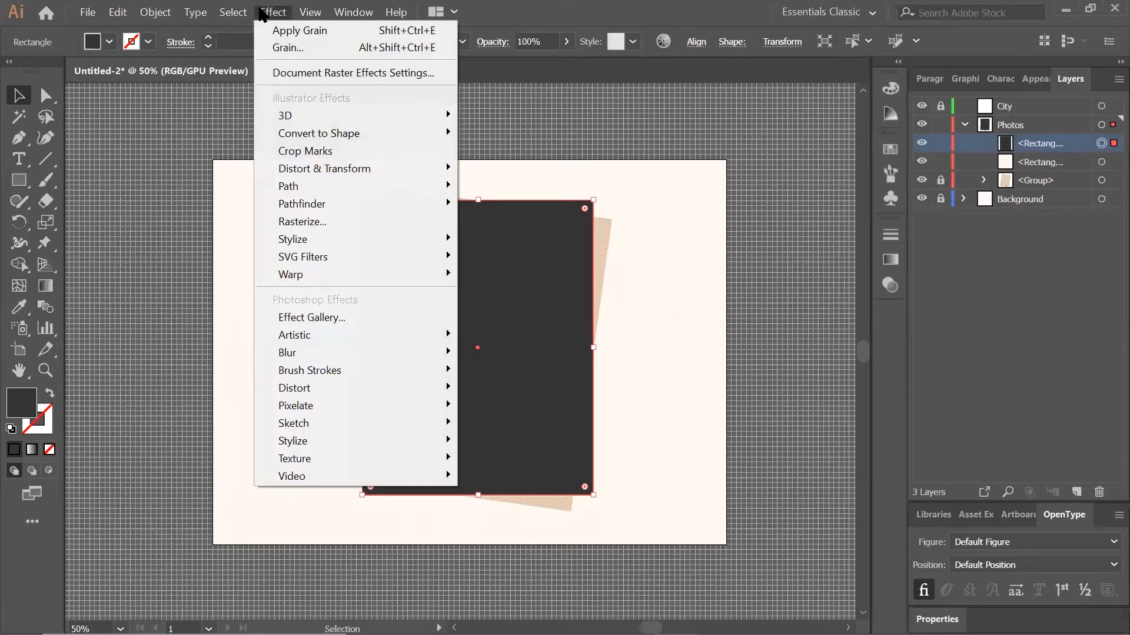
{"action": "mouse_move", "coordinate": [366, 460]}
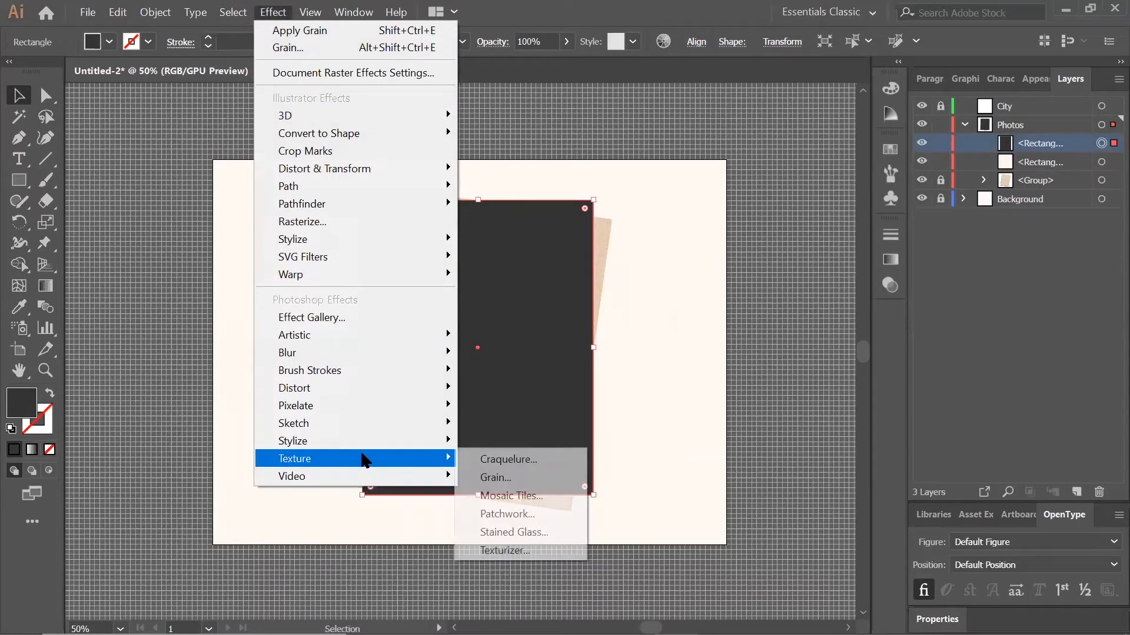
{"action": "left_click", "coordinate": [496, 479]}
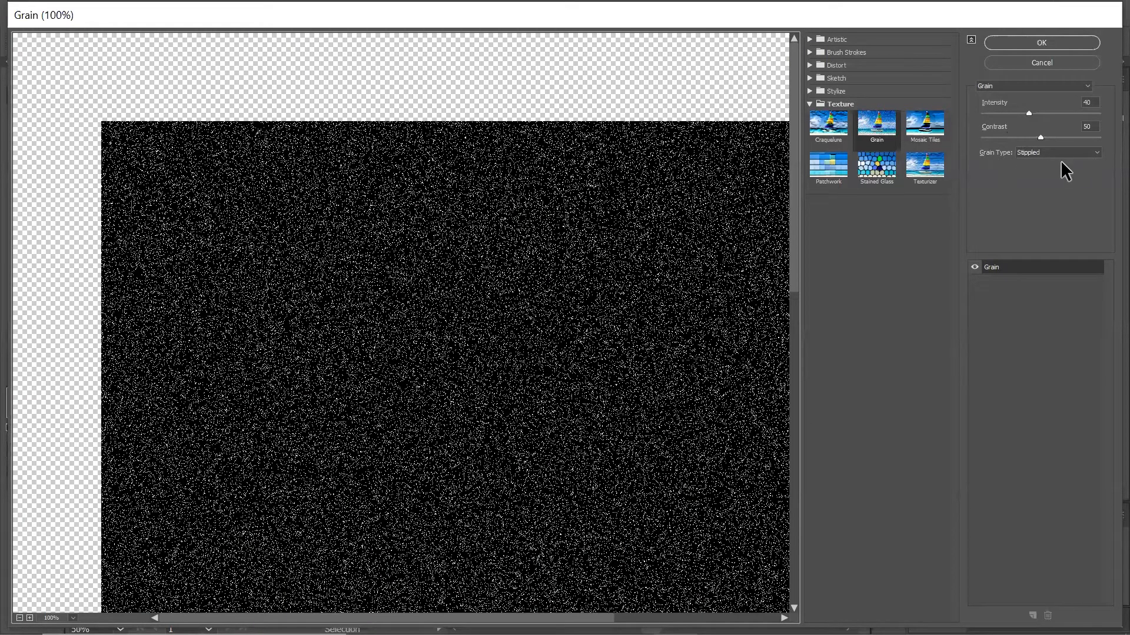
{"action": "left_click", "coordinate": [1031, 40]}
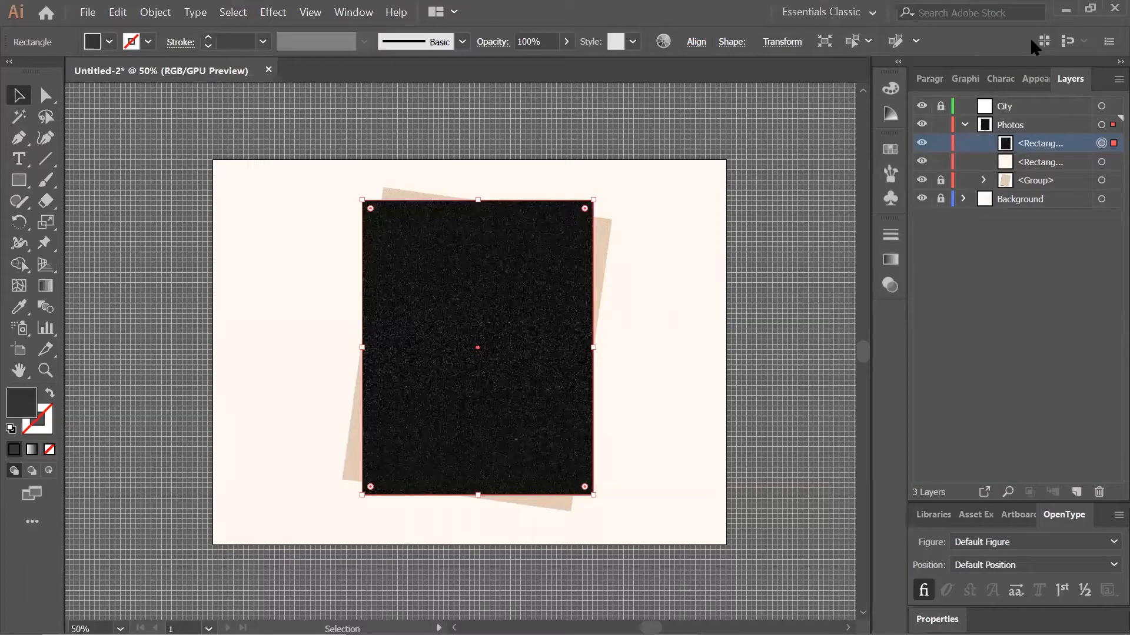
Set the upright grain rectangle's transparency blending mode to Soft Light and its opacity to 64%.
{"action": "left_click", "coordinate": [894, 284]}
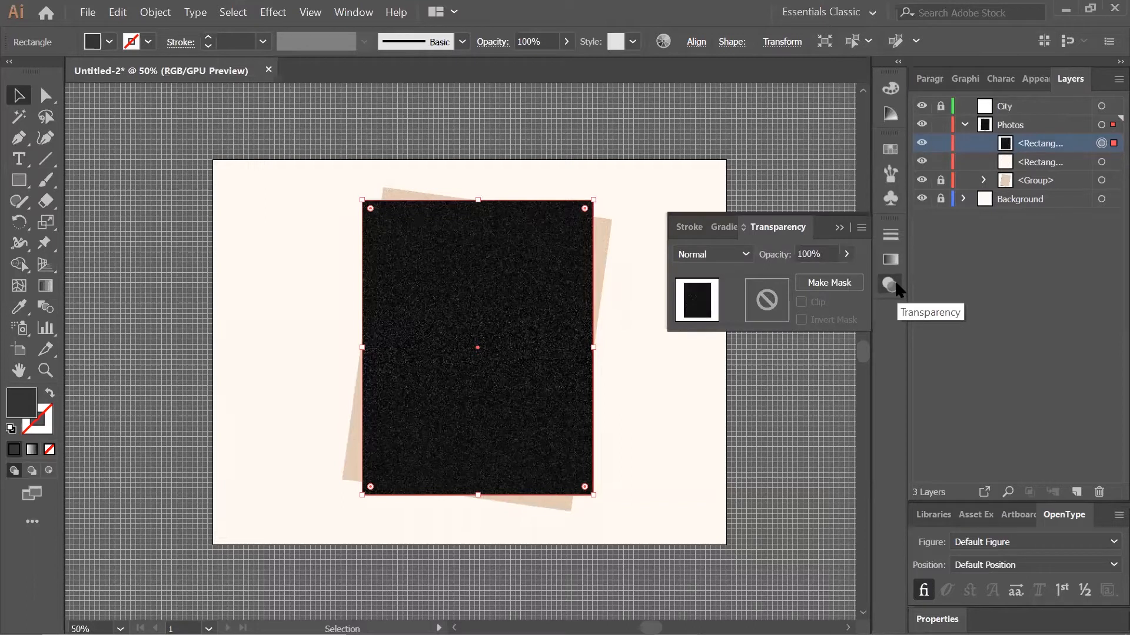
{"action": "left_click", "coordinate": [745, 254]}
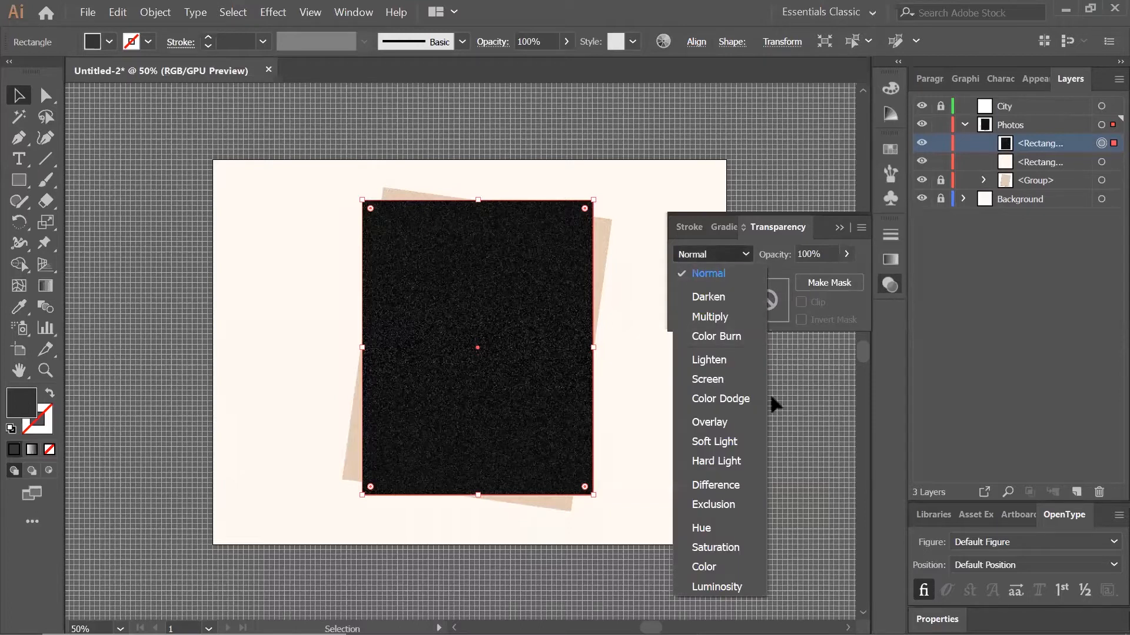
{"action": "left_click", "coordinate": [713, 442]}
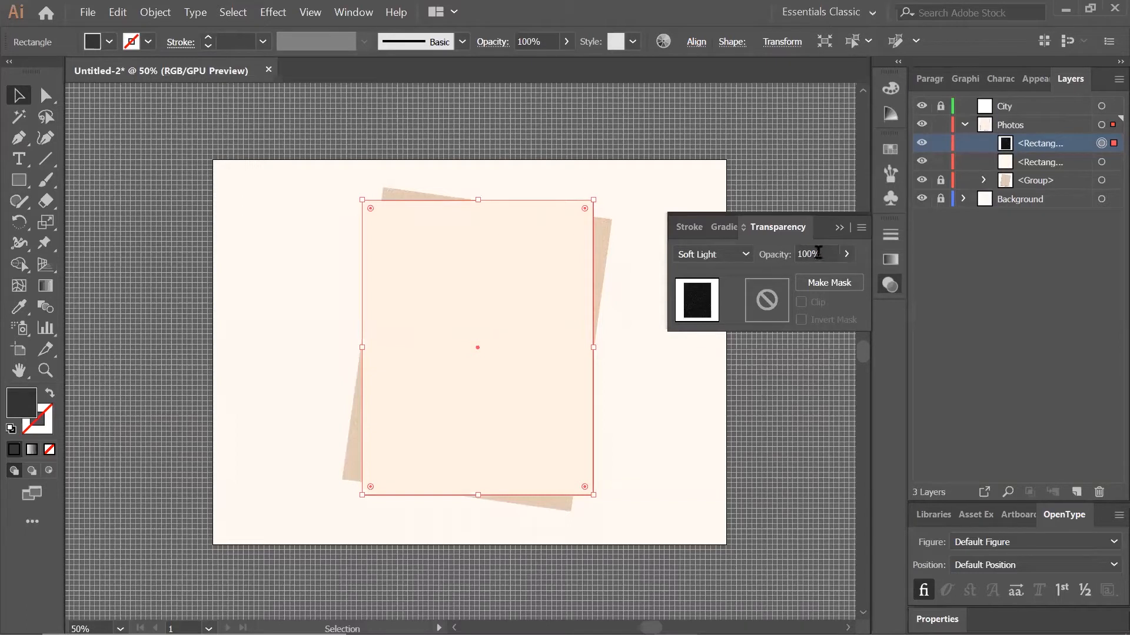
{"action": "left_click_drag", "start_coordinate": [825, 255], "coordinate": [779, 258]}
{"action": "type", "text": "64"}
{"action": "key", "text": "Return"}
{"action": "left_click", "coordinate": [839, 228]}
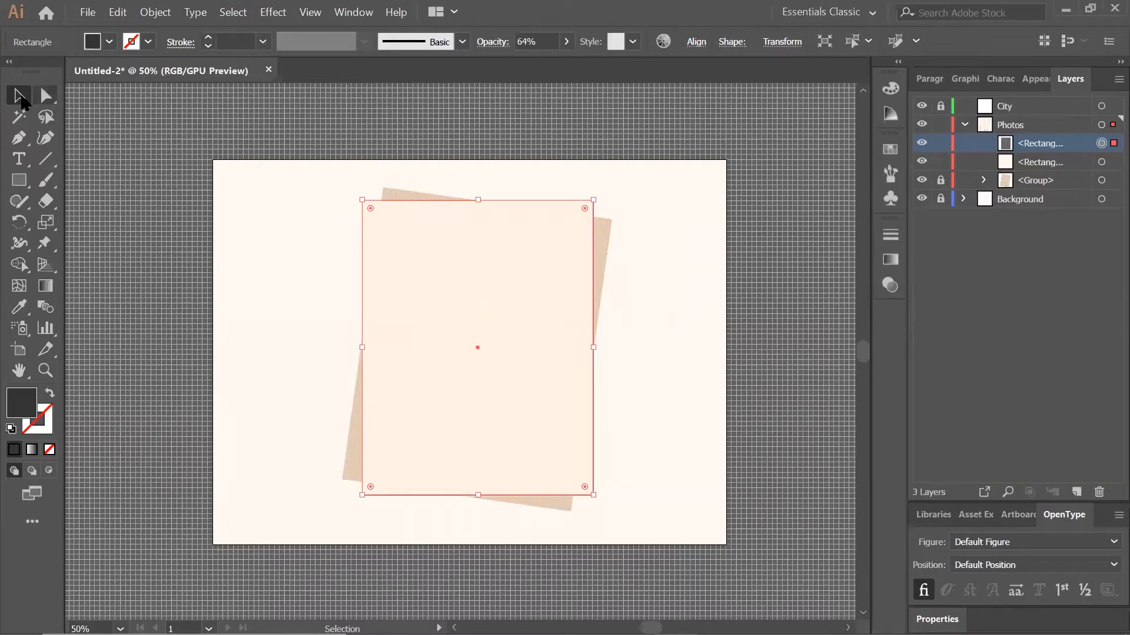
Group the upright cream rectangle with its grain rectangle.
{"action": "key", "text": "ctrl+a"}
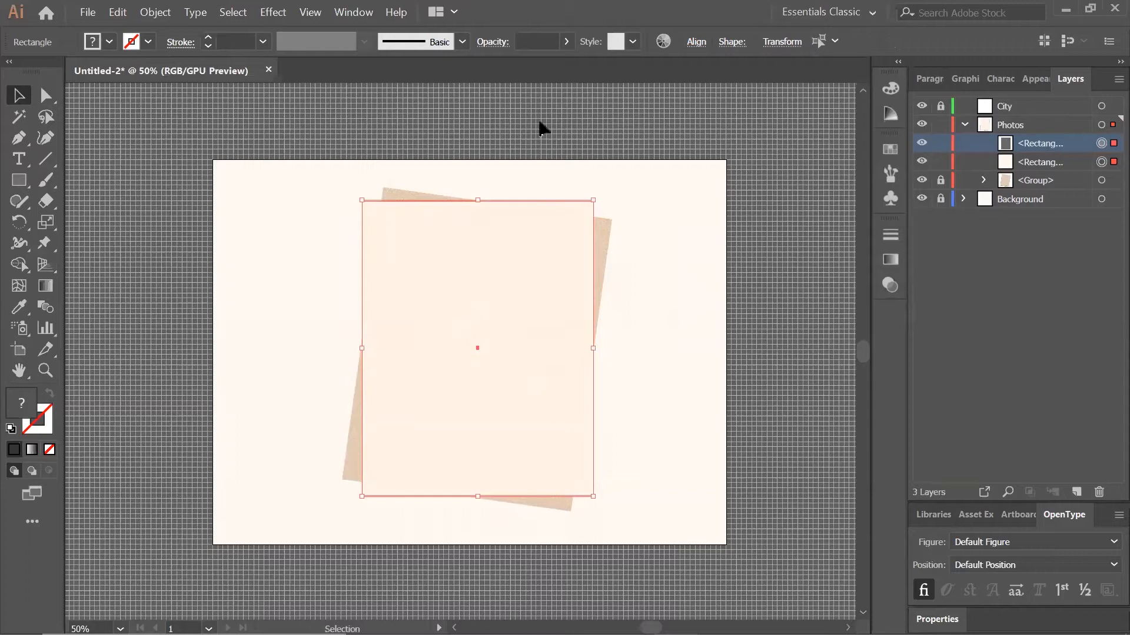
{"action": "left_click", "coordinate": [154, 13]}
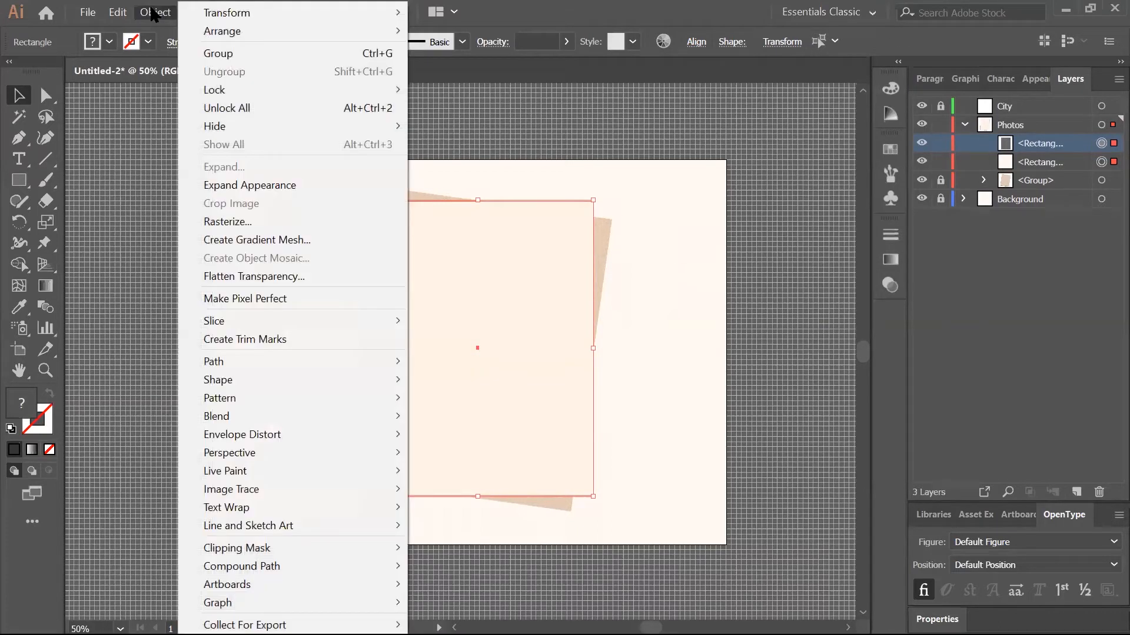
{"action": "left_click", "coordinate": [241, 54]}
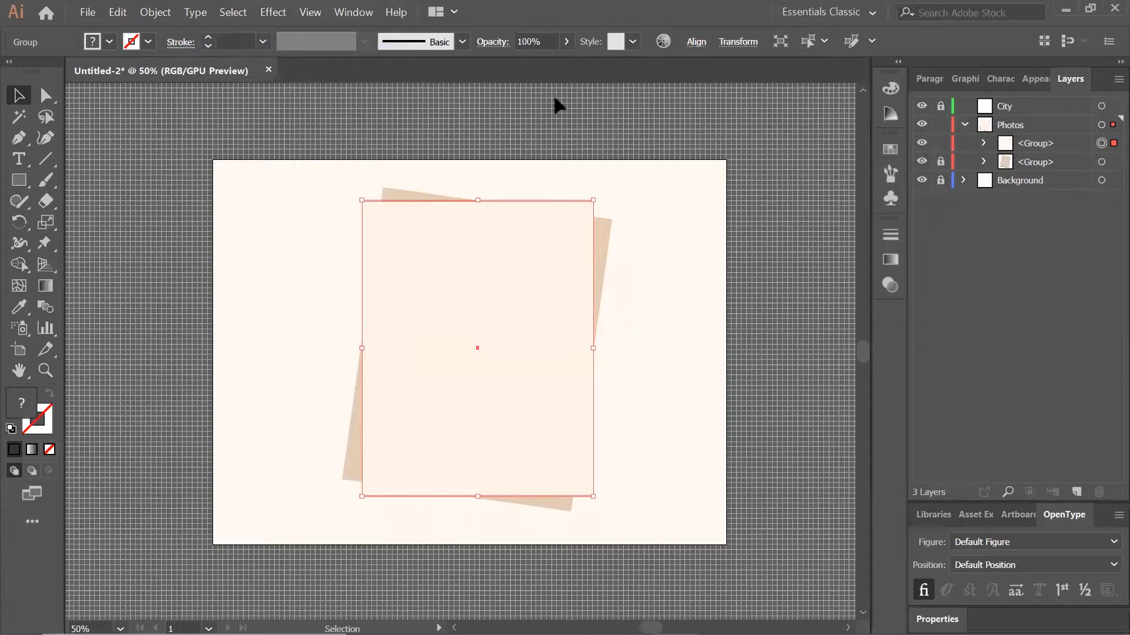
Collapse and lock the Photos layer, then unlock the City layer and make it the active layer.
{"action": "left_click", "coordinate": [964, 125]}
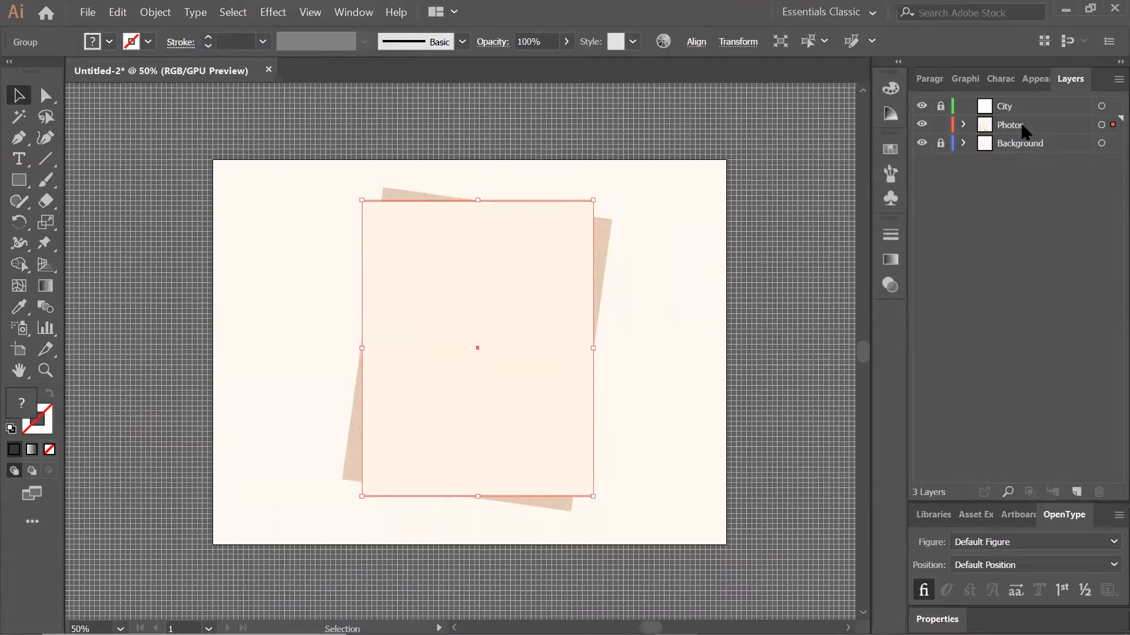
{"action": "left_click", "coordinate": [942, 126]}
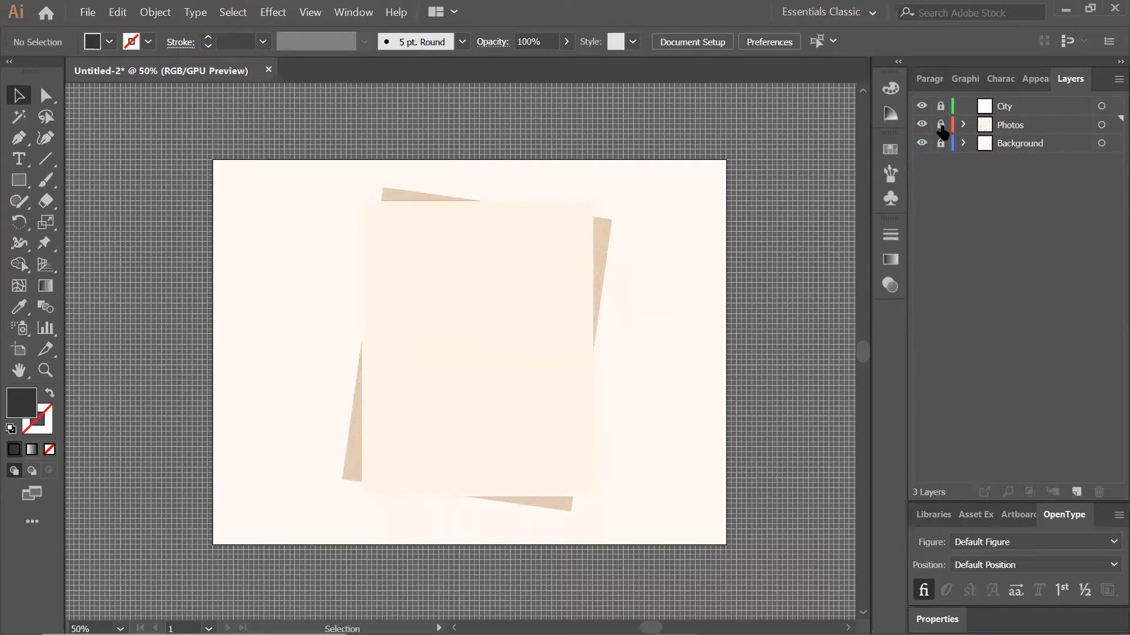
{"action": "left_click", "coordinate": [941, 107]}
{"action": "left_click", "coordinate": [1030, 107]}
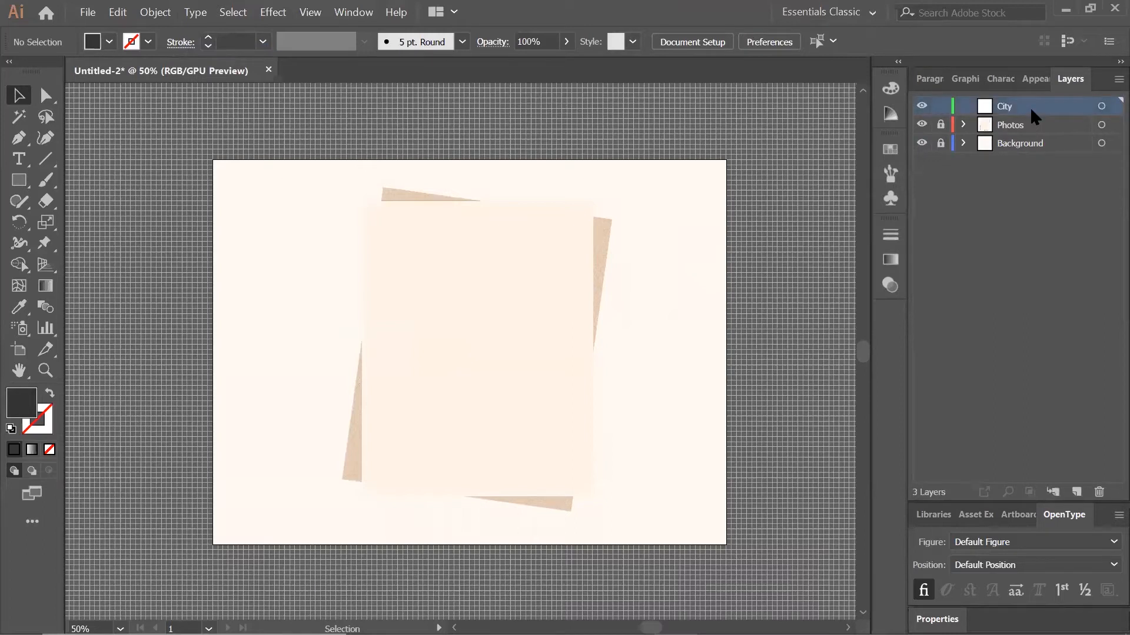
Draw a rectangle 280 px wide and 340 px high on the City layer.
{"action": "left_click", "coordinate": [20, 179]}
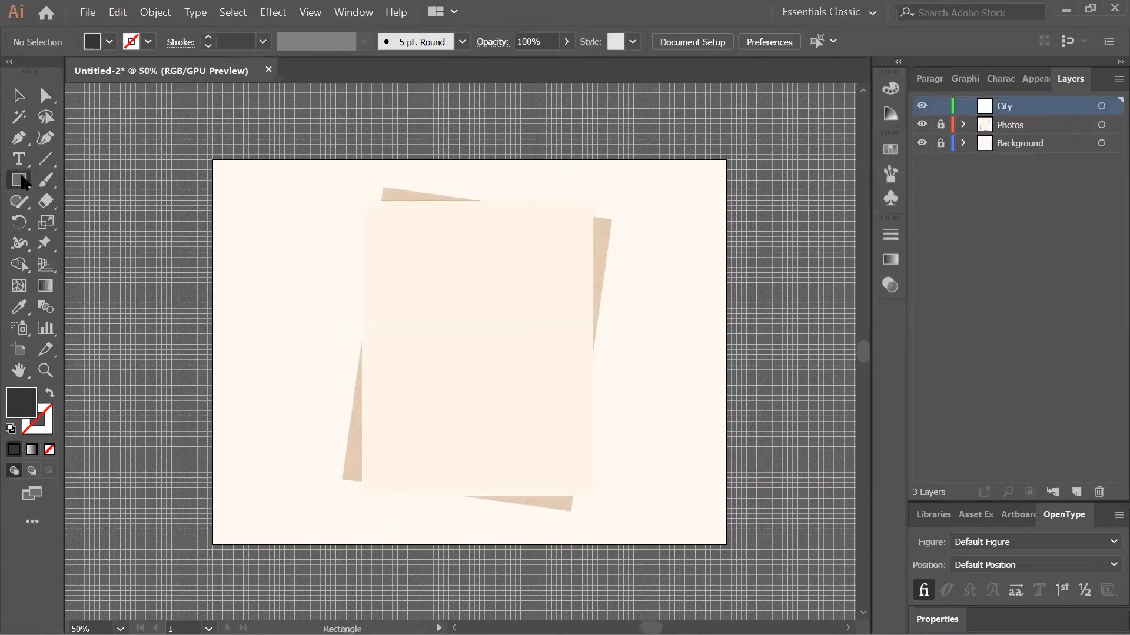
{"action": "left_click", "coordinate": [472, 316]}
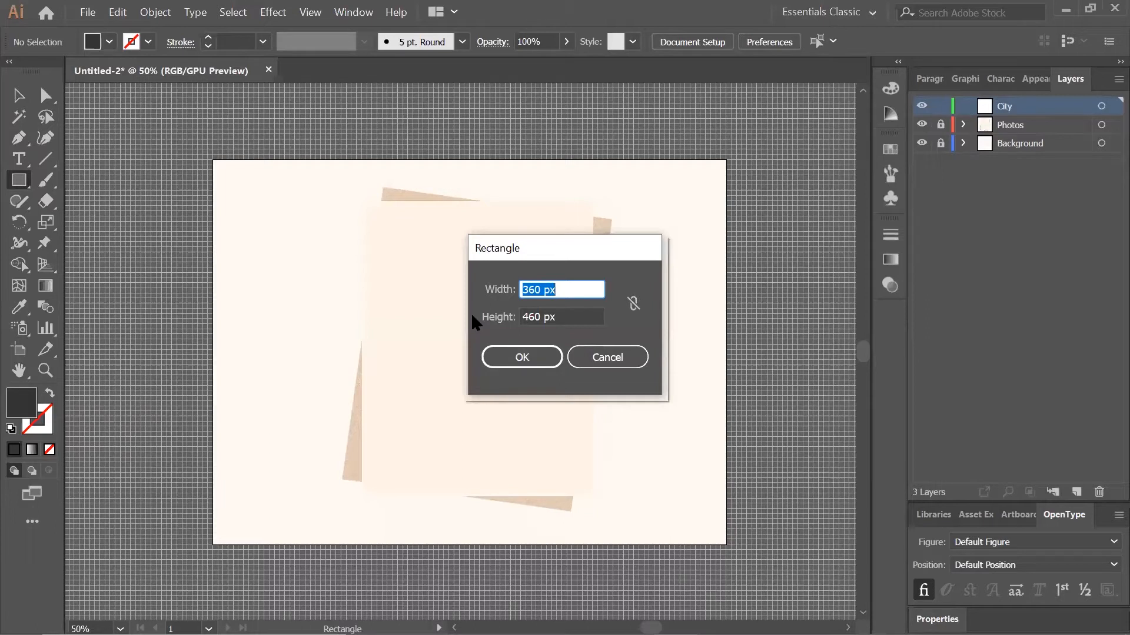
{"action": "type", "text": "280"}
{"action": "left_click_drag", "start_coordinate": [551, 316], "coordinate": [473, 312]}
{"action": "type", "text": "340"}
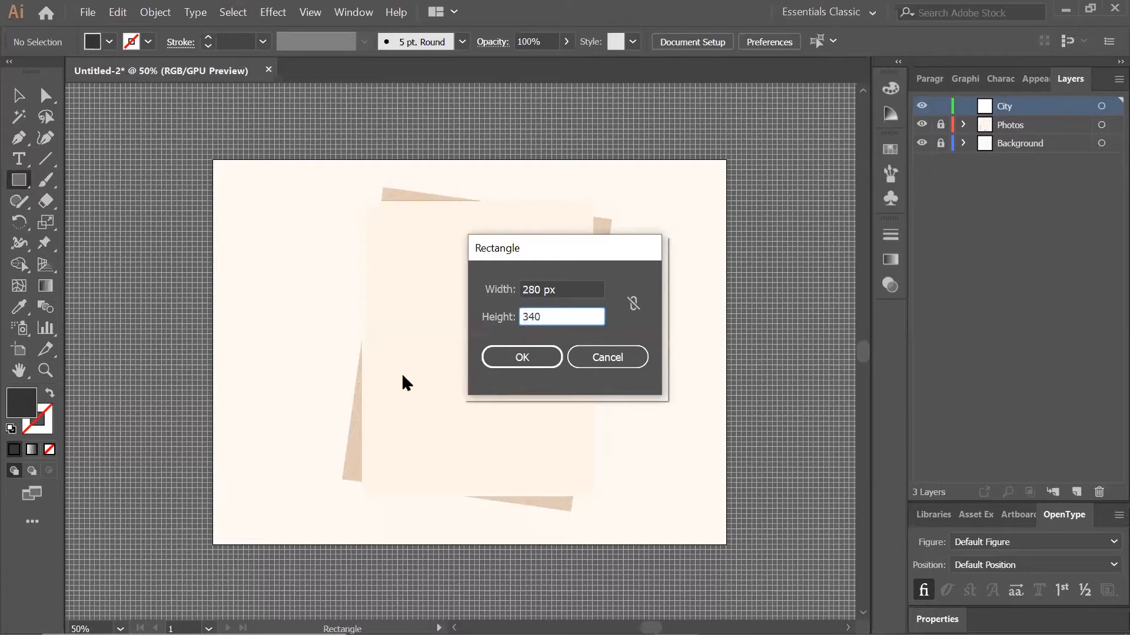
{"action": "left_click", "coordinate": [499, 355]}
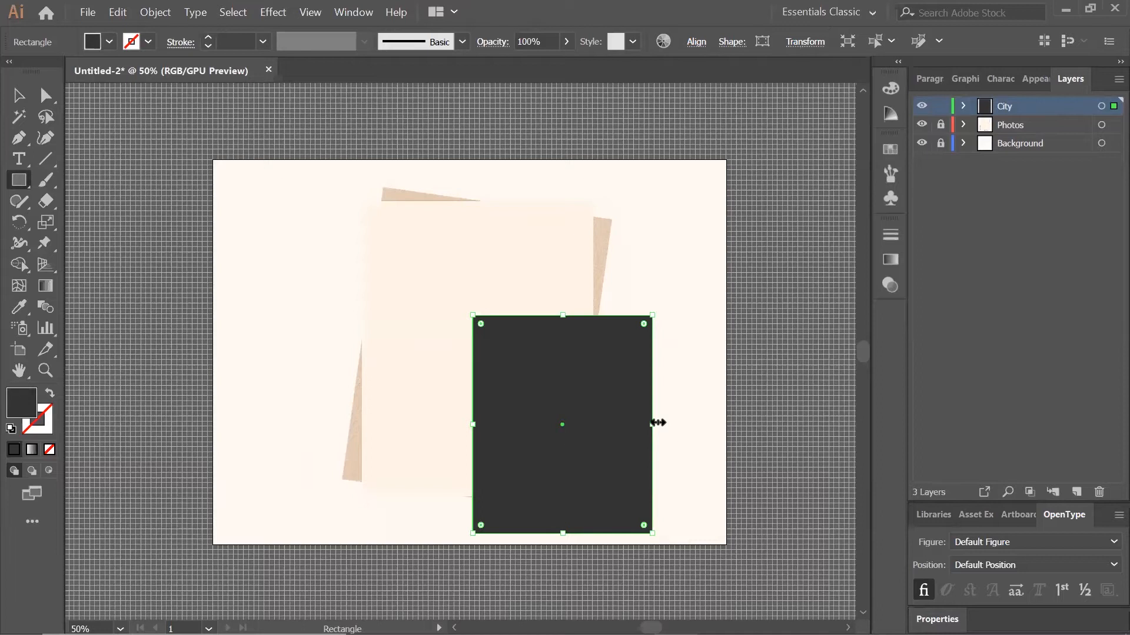
Fill the new rectangle with a linear gradient and set its starting stop to the RGB colour f9c958.
{"action": "left_click", "coordinate": [33, 451]}
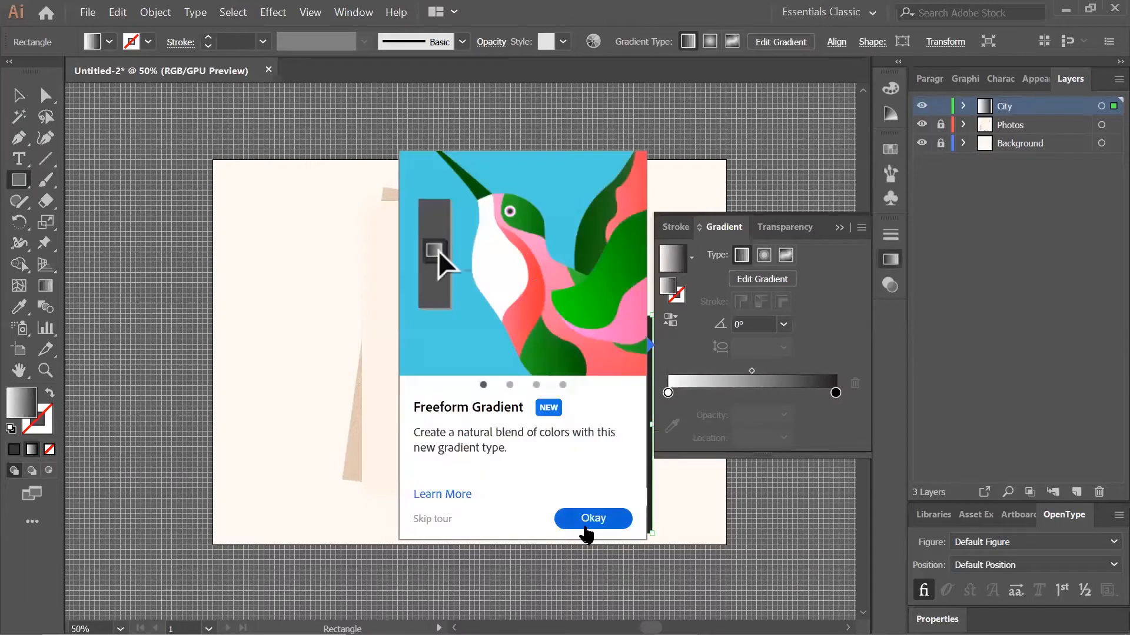
{"action": "left_click", "coordinate": [584, 524]}
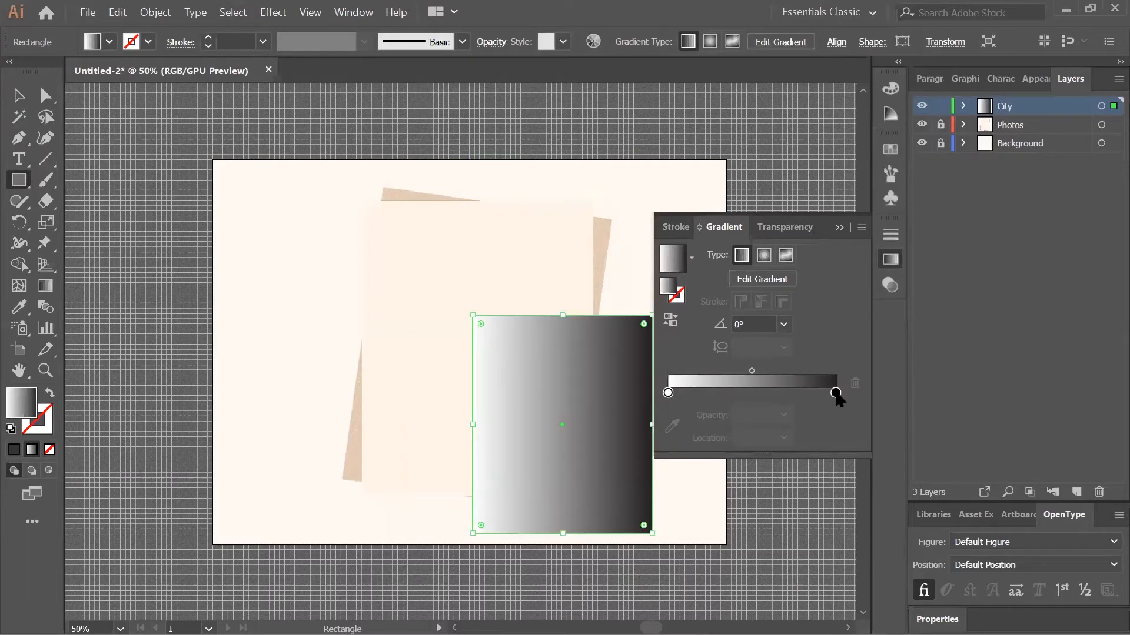
{"action": "left_click", "coordinate": [667, 392]}
{"action": "double_click", "coordinate": [668, 393]}
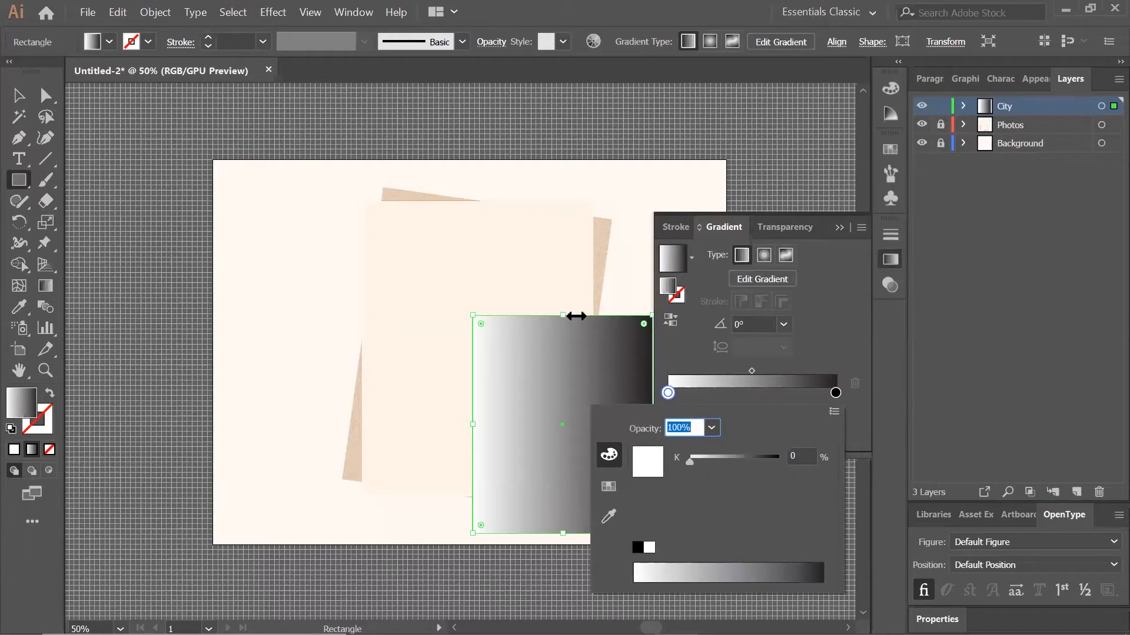
{"action": "left_click", "coordinate": [833, 413]}
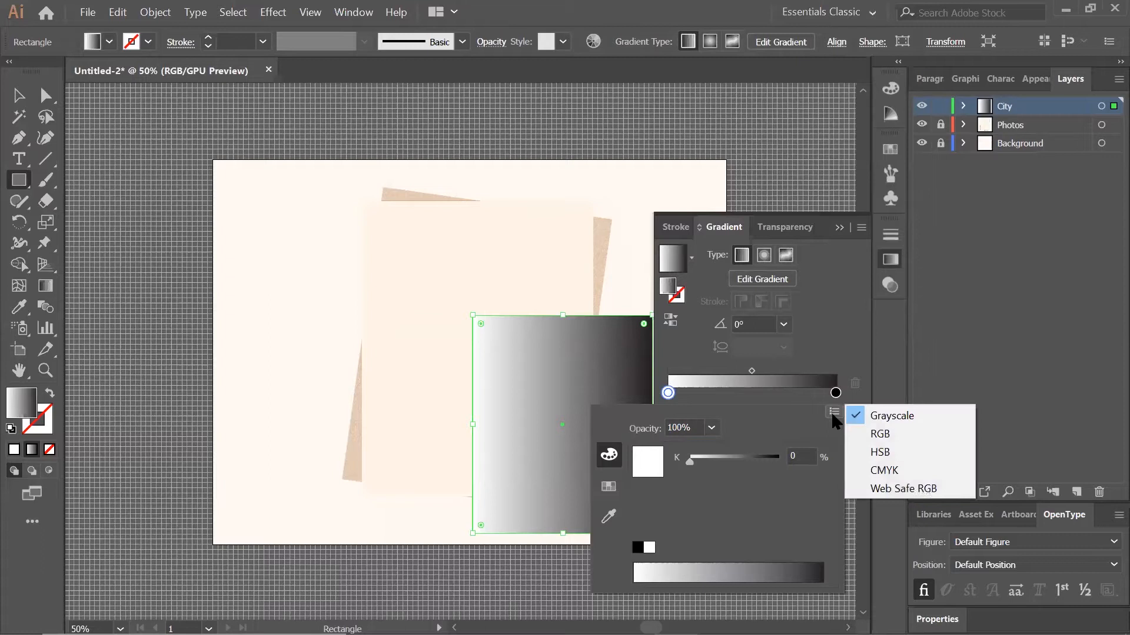
{"action": "left_click", "coordinate": [922, 435]}
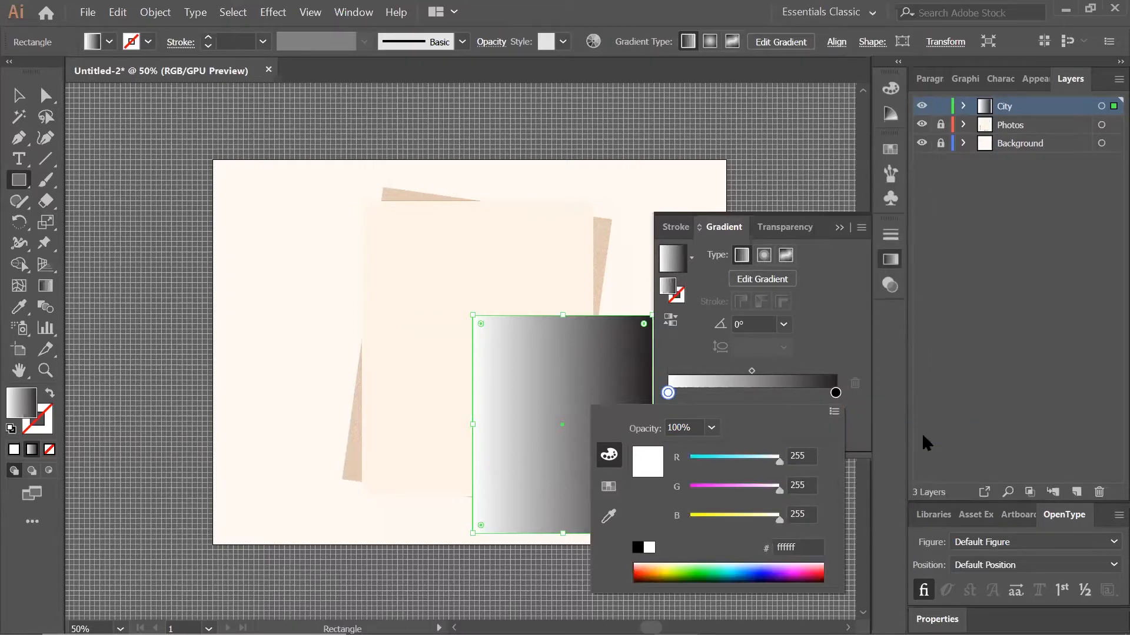
{"action": "left_click", "coordinate": [804, 547]}
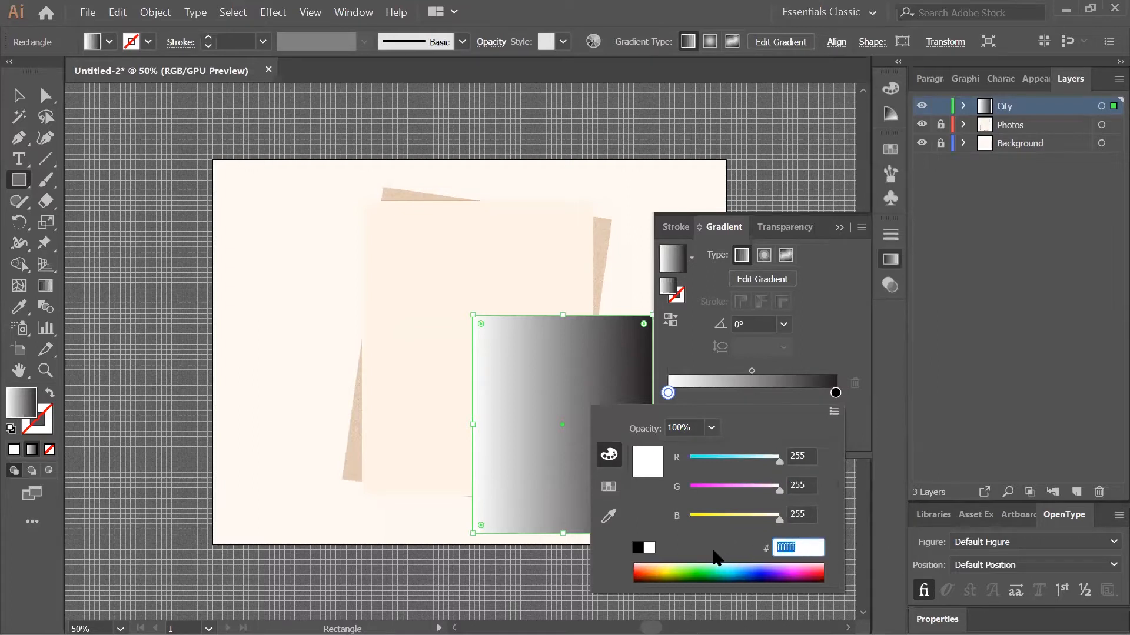
{"action": "type", "text": "f9c958"}
{"action": "key", "text": "Return"}
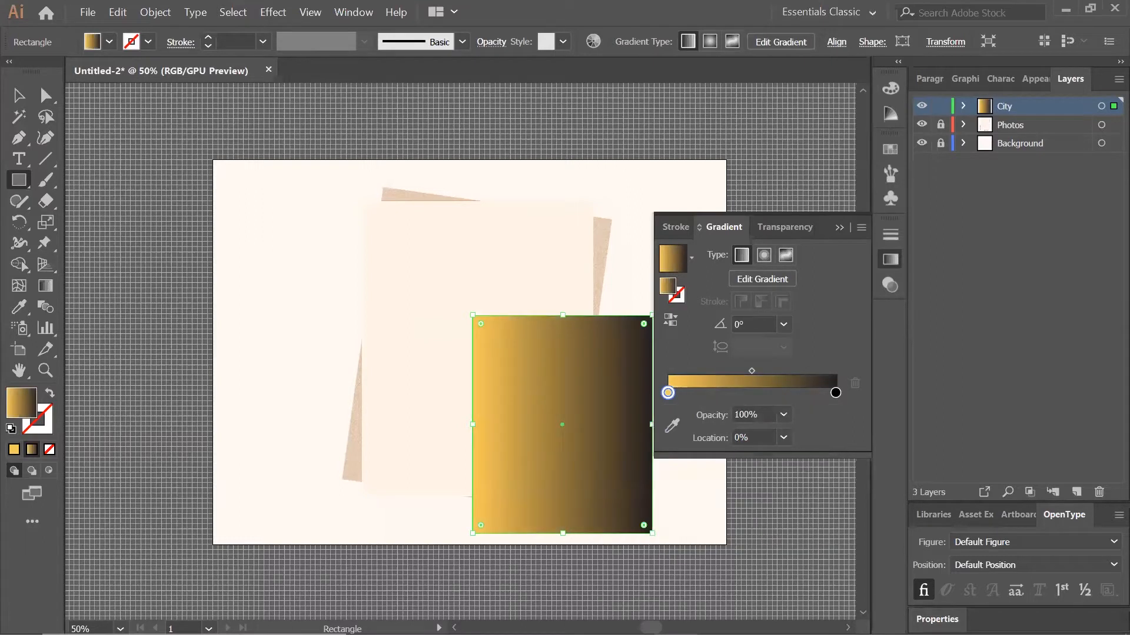
Set the end stop of the rectangle's gradient to the RGB colour f97e58.
{"action": "left_click", "coordinate": [836, 393]}
{"action": "double_click", "coordinate": [836, 393]}
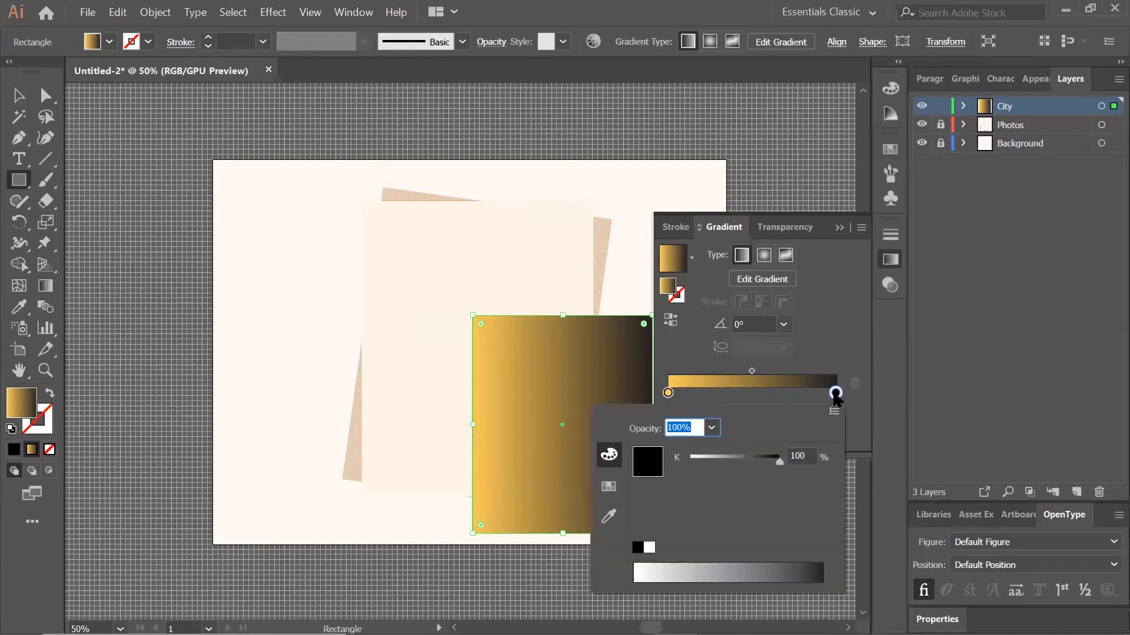
{"action": "left_click", "coordinate": [833, 411]}
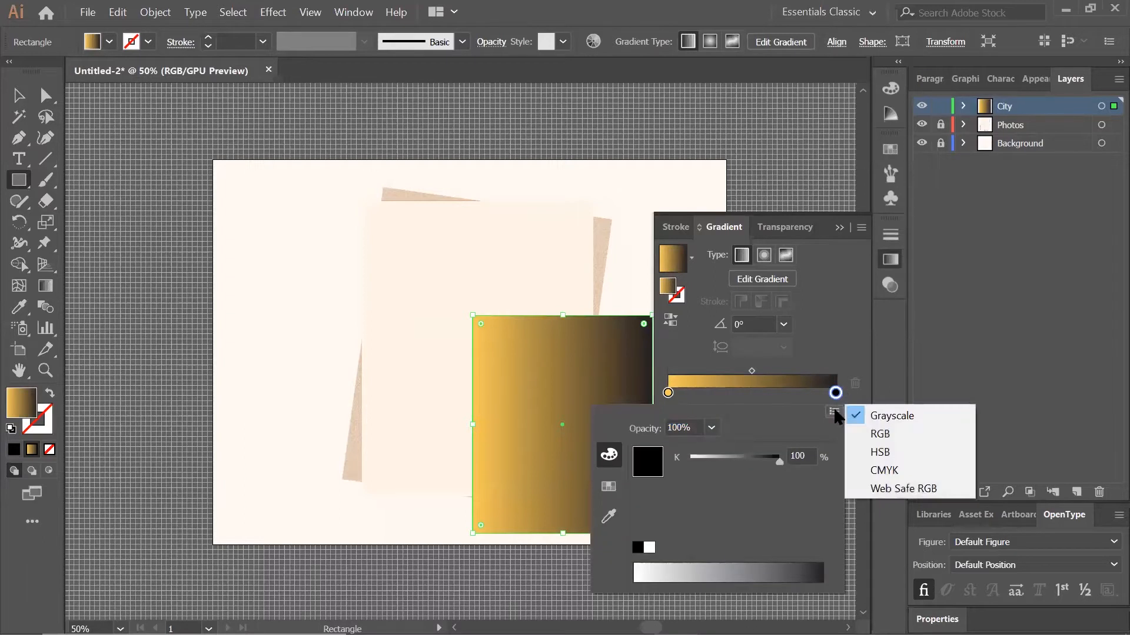
{"action": "left_click", "coordinate": [926, 430]}
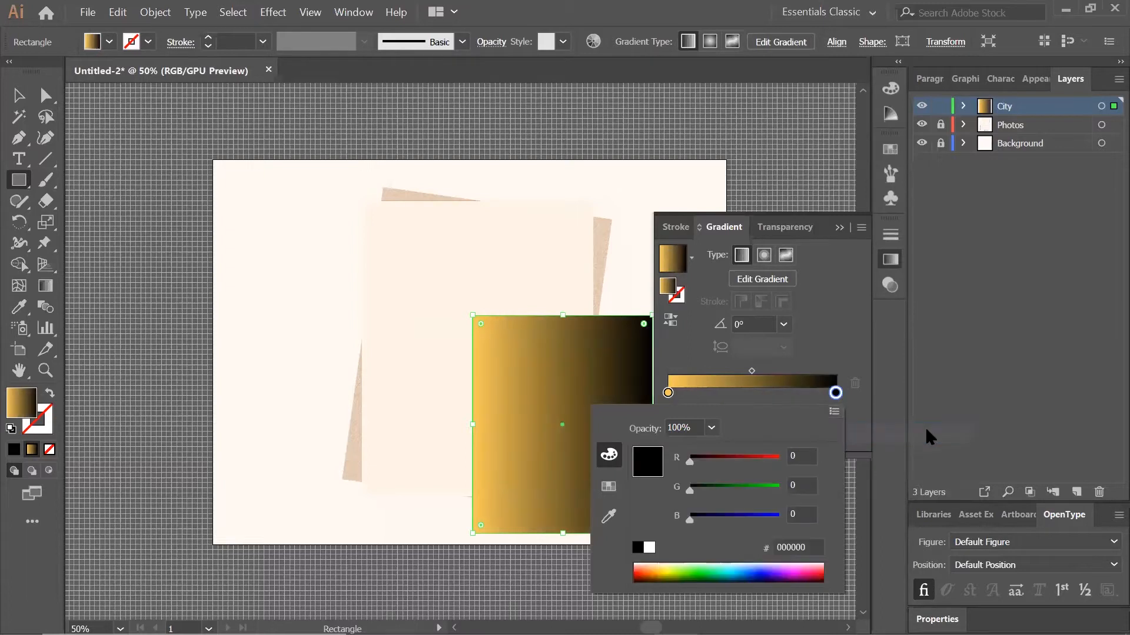
{"action": "left_click", "coordinate": [811, 550]}
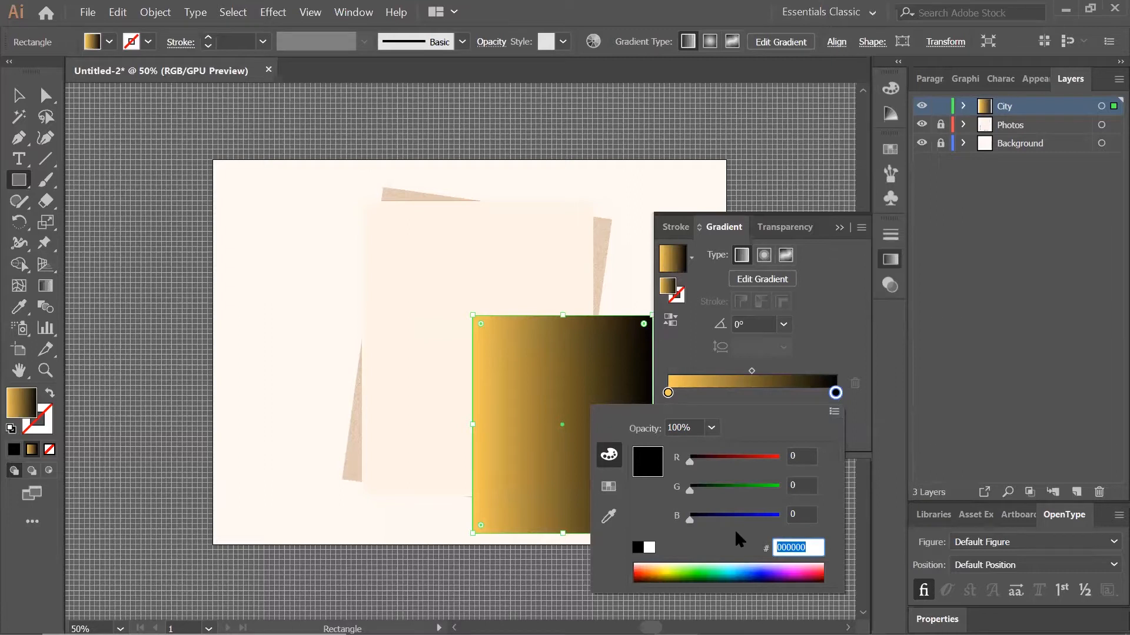
{"action": "type", "text": "f97e58"}
{"action": "key", "text": "Return"}
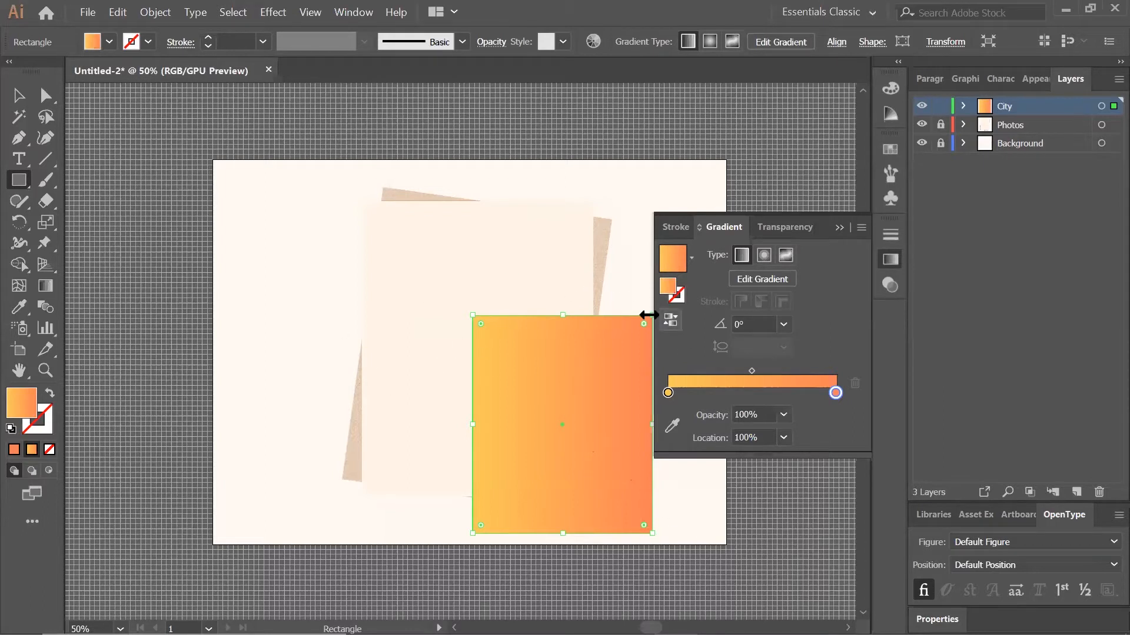
Set the rectangle's gradient angle to 90° and put the gradient settings away.
{"action": "left_click", "coordinate": [739, 324]}
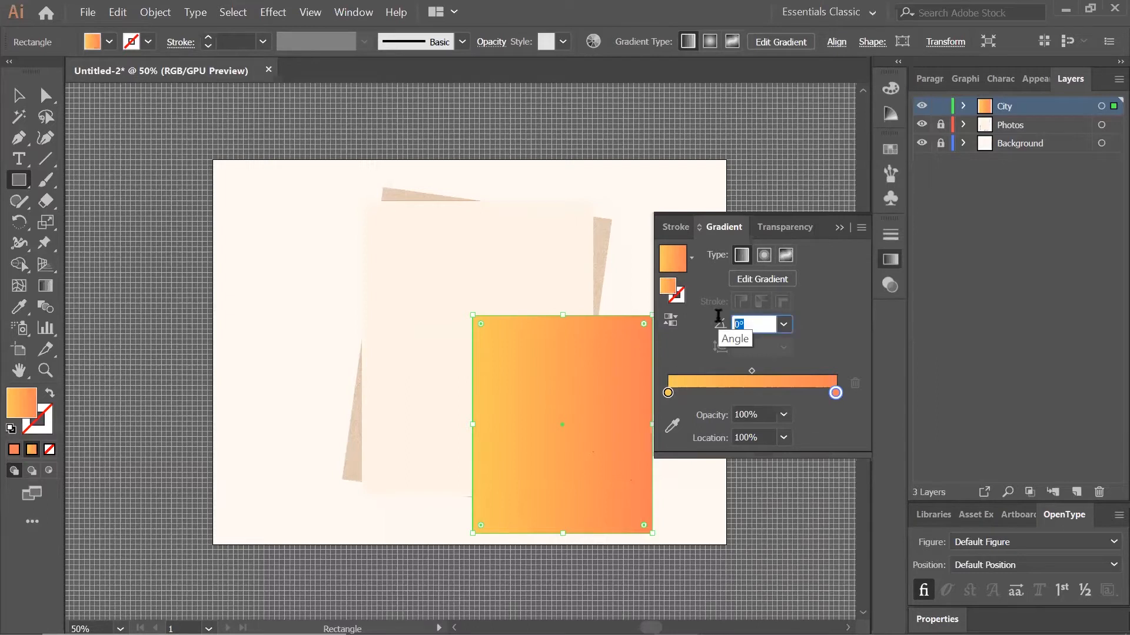
{"action": "type", "text": "90"}
{"action": "key", "text": "Return"}
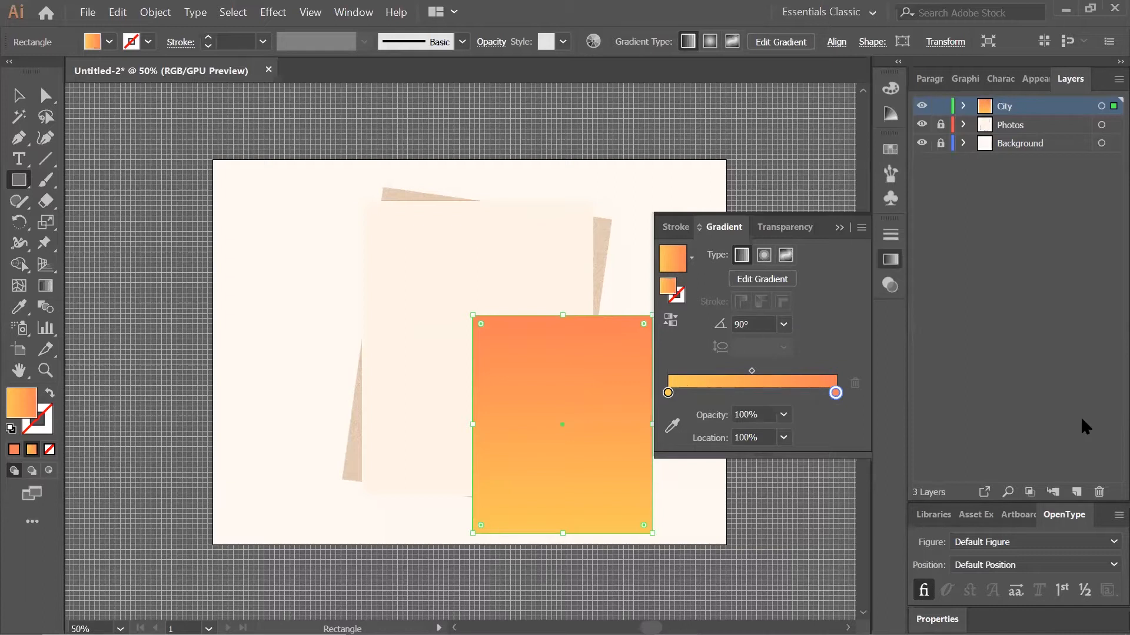
{"action": "left_click", "coordinate": [839, 228]}
Move the gradient rectangle onto the upright cream card, leaving narrow side and top margins and a wider one below.
{"action": "left_click", "coordinate": [16, 99]}
{"action": "left_click_drag", "start_coordinate": [550, 395], "coordinate": [487, 308]}
{"action": "left_click_drag", "start_coordinate": [486, 361], "coordinate": [484, 361]}
{"action": "left_click", "coordinate": [745, 419]}
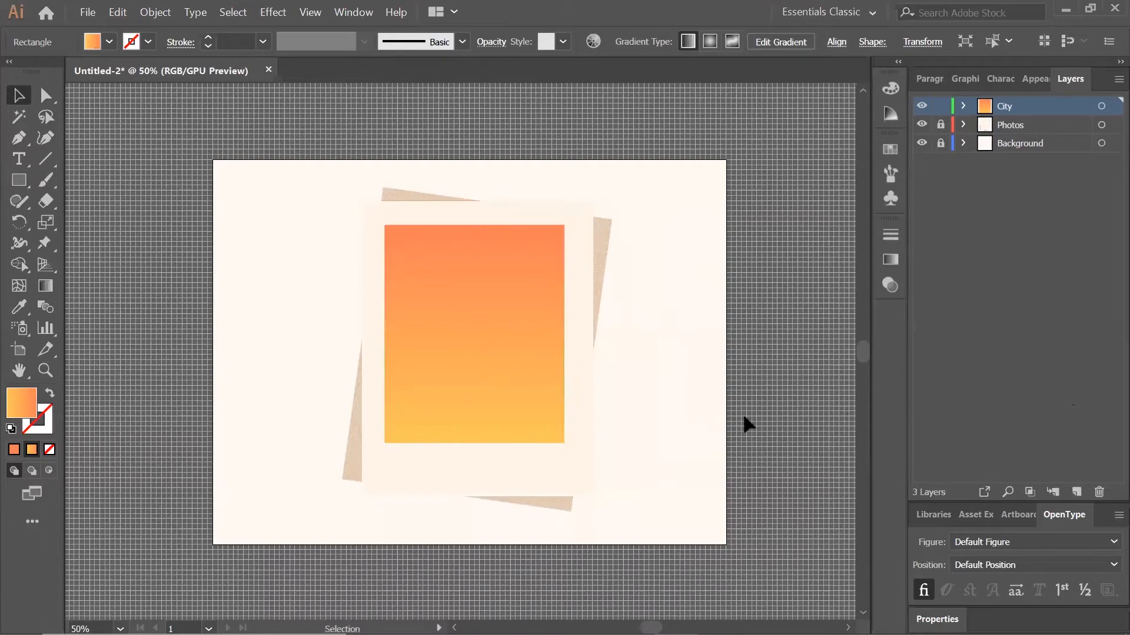
{"action": "left_click_drag", "start_coordinate": [540, 386], "coordinate": [541, 385]}
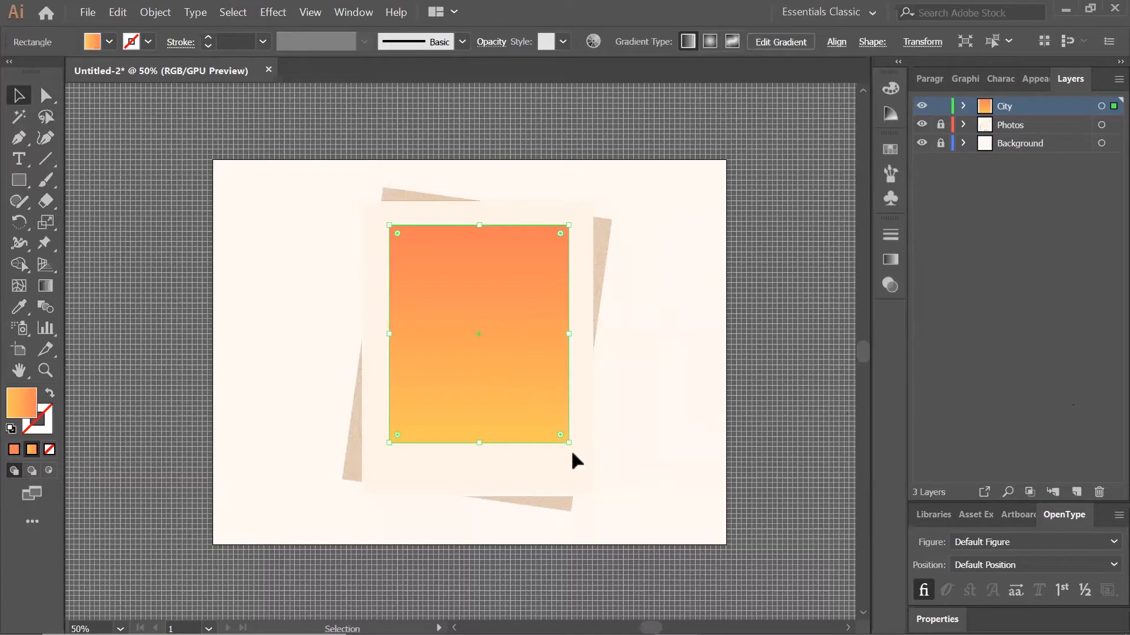
{"action": "left_click_drag", "start_coordinate": [430, 320], "coordinate": [427, 320]}
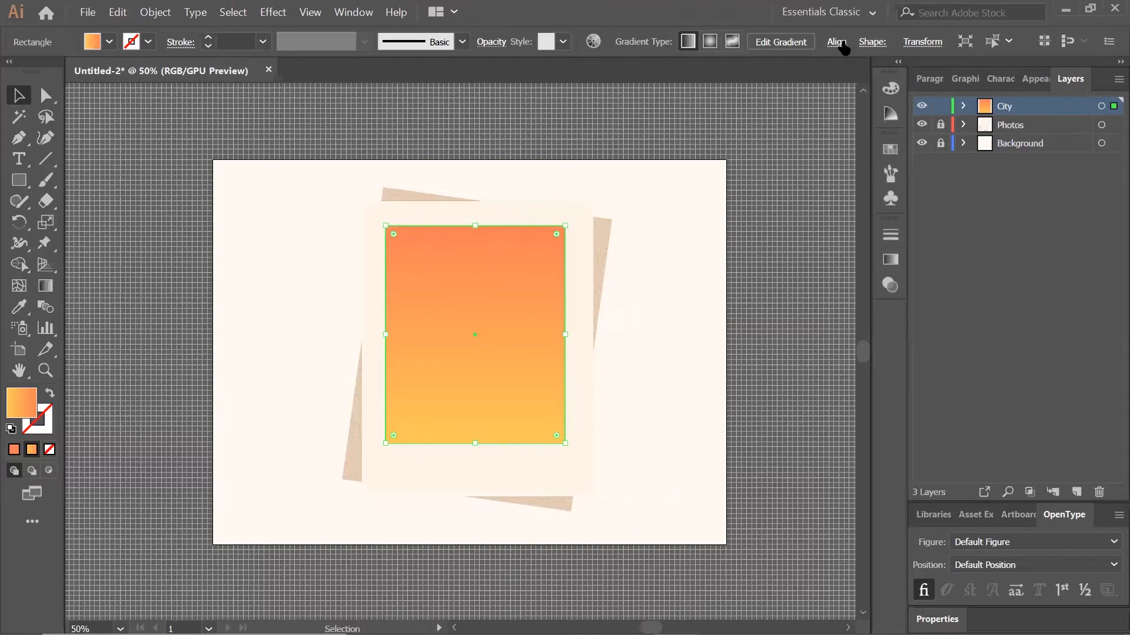
Rename the gradient rectangle inside the City layer to Sky.
{"action": "double_click", "coordinate": [1004, 106]}
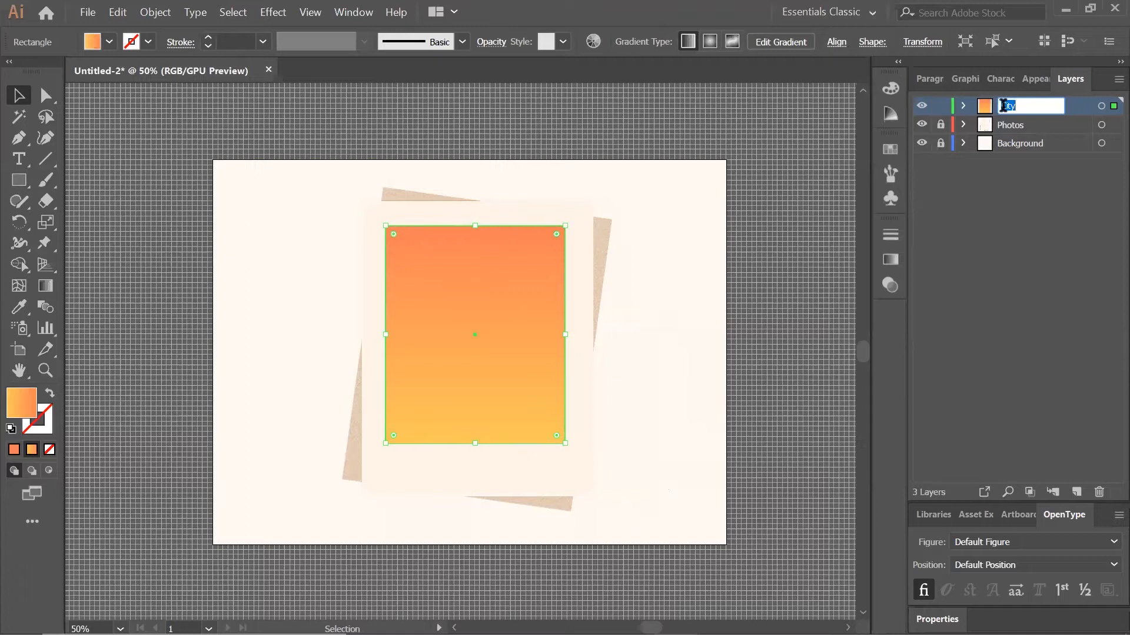
{"action": "left_click", "coordinate": [1011, 176]}
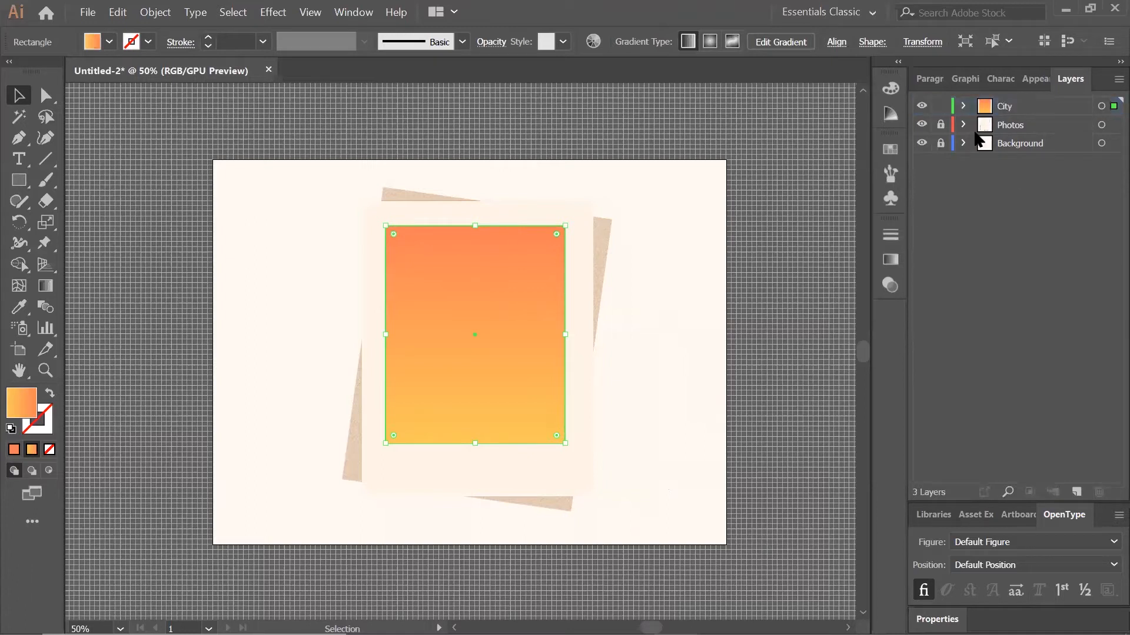
{"action": "left_click", "coordinate": [964, 108]}
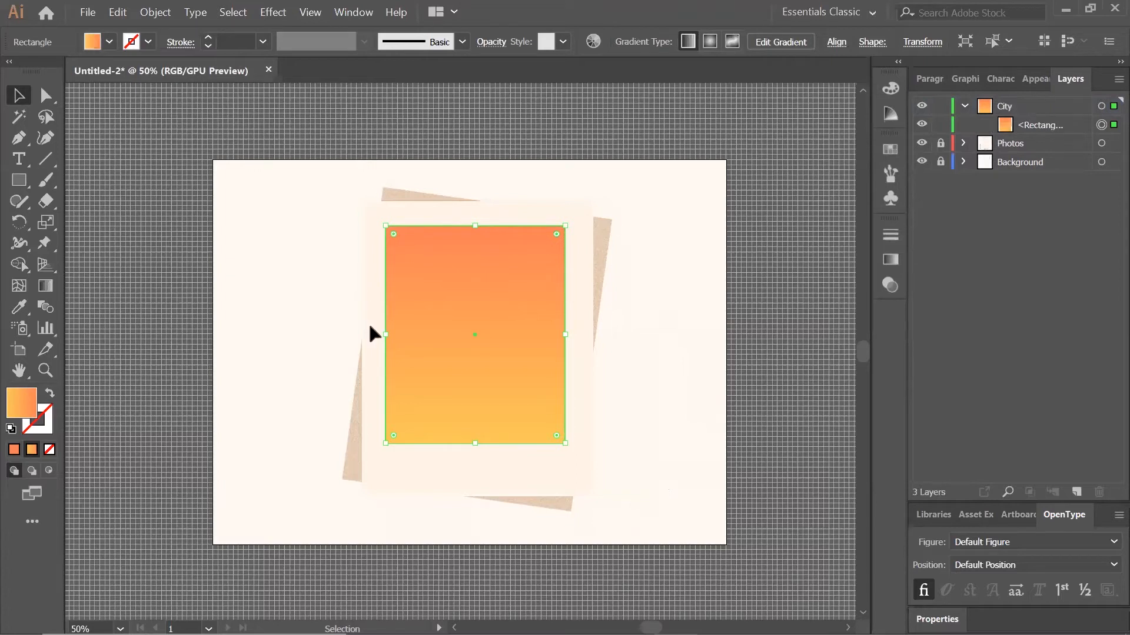
{"action": "double_click", "coordinate": [1036, 124]}
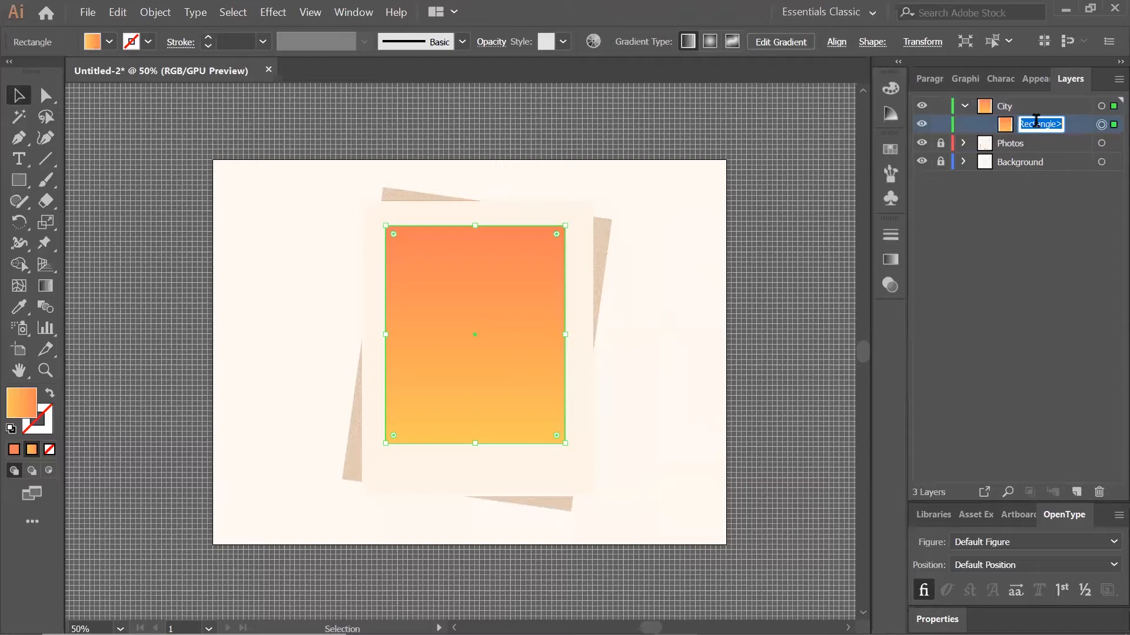
{"action": "type", "text": "Sky"}
{"action": "key", "text": "Return"}
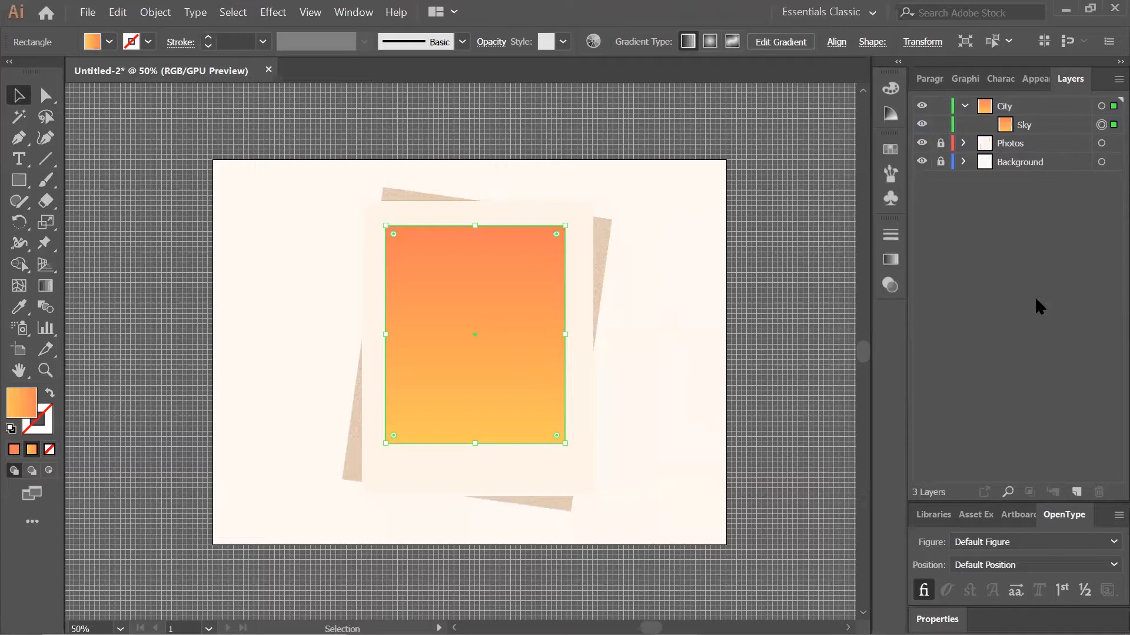
Draw a circle 112 px wide and 112 px high over the Sky rectangle using the Ellipse tool.
{"action": "left_click", "coordinate": [19, 181]}
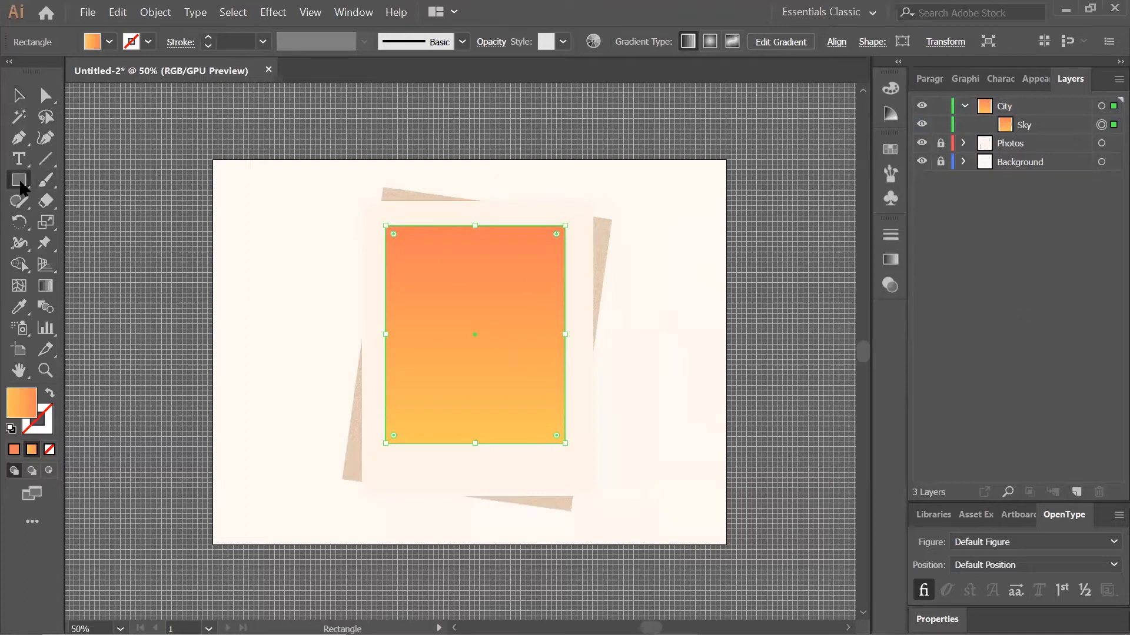
{"action": "left_click_drag", "start_coordinate": [20, 181], "coordinate": [100, 223]}
{"action": "left_click", "coordinate": [462, 285]}
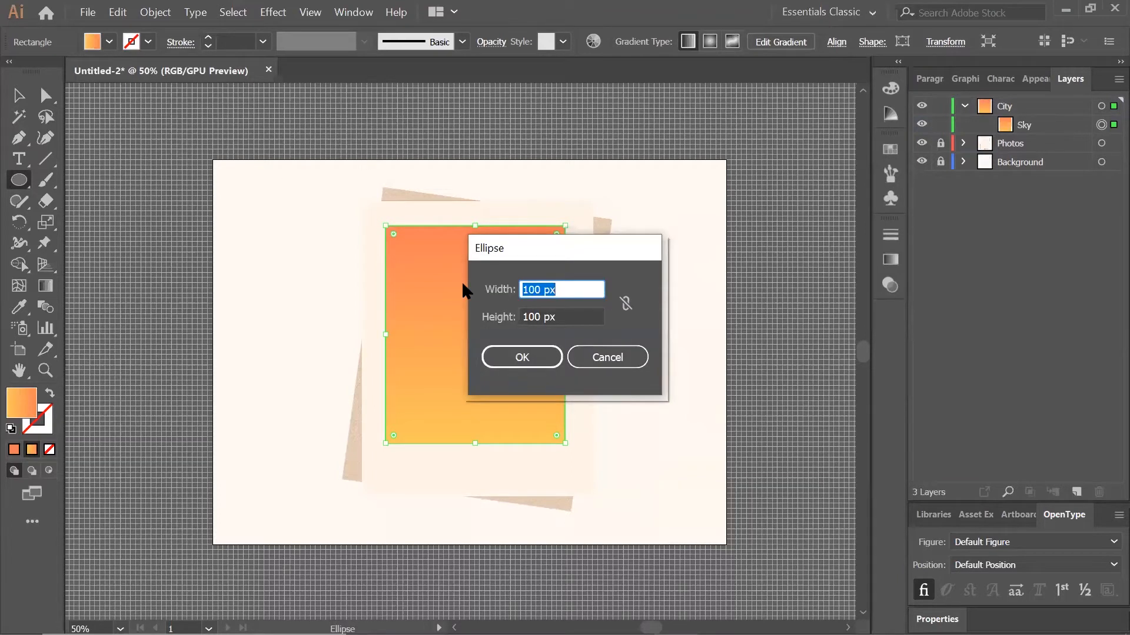
{"action": "type", "text": "112"}
{"action": "key", "text": "Tab"}
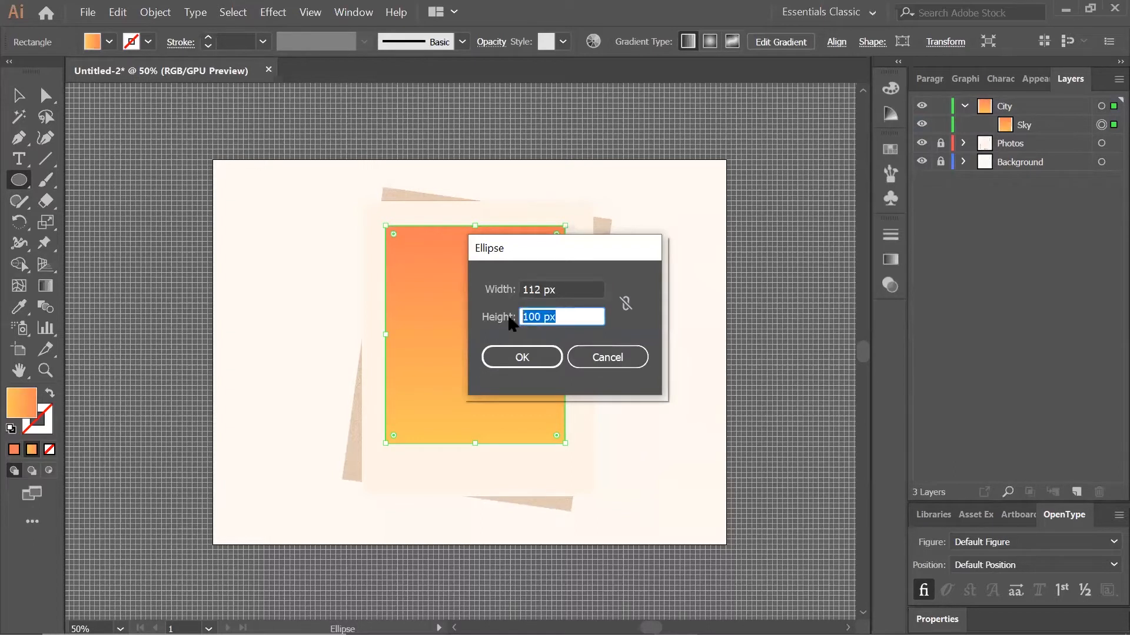
{"action": "type", "text": "112"}
{"action": "left_click", "coordinate": [546, 356]}
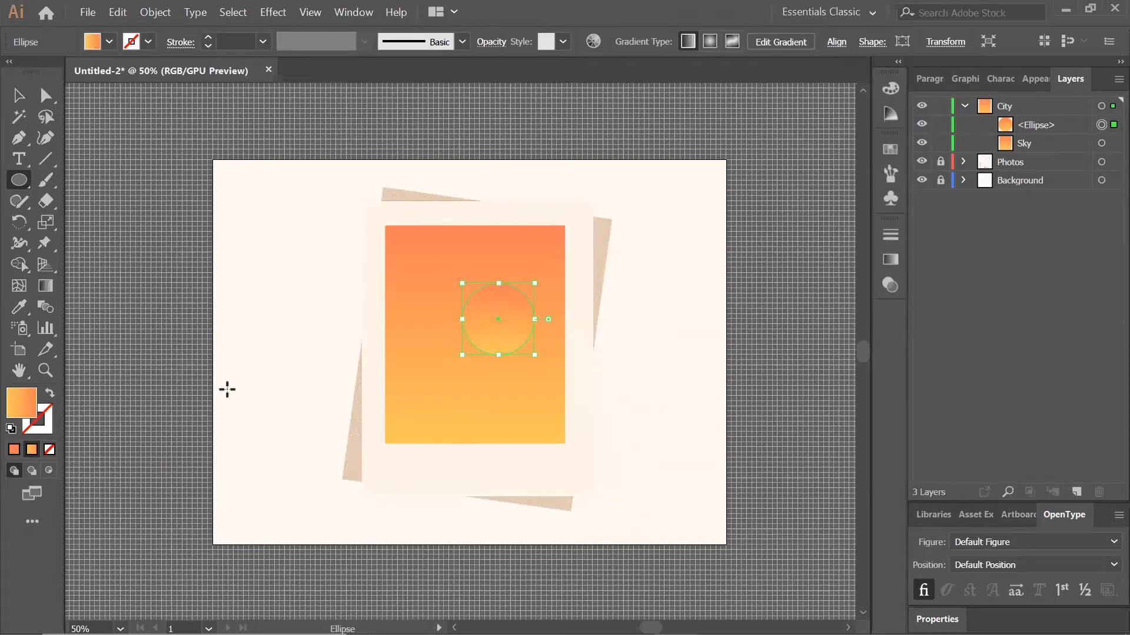
Give the circle over the Sky rectangle a solid fill in colour ffd18d.
{"action": "left_click", "coordinate": [15, 451]}
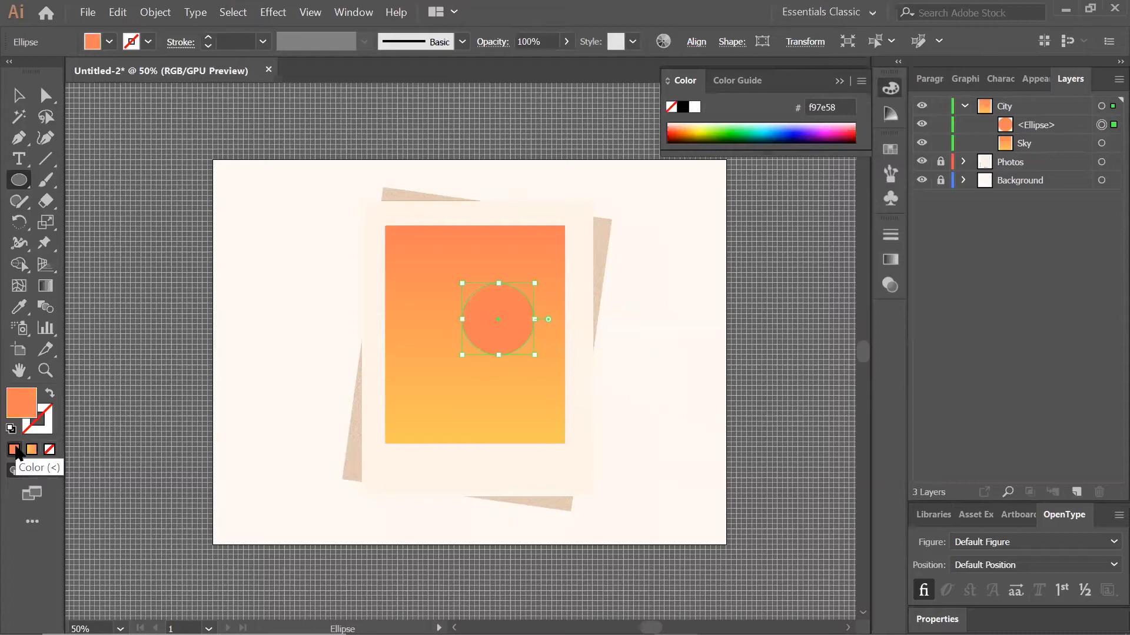
{"action": "double_click", "coordinate": [20, 408]}
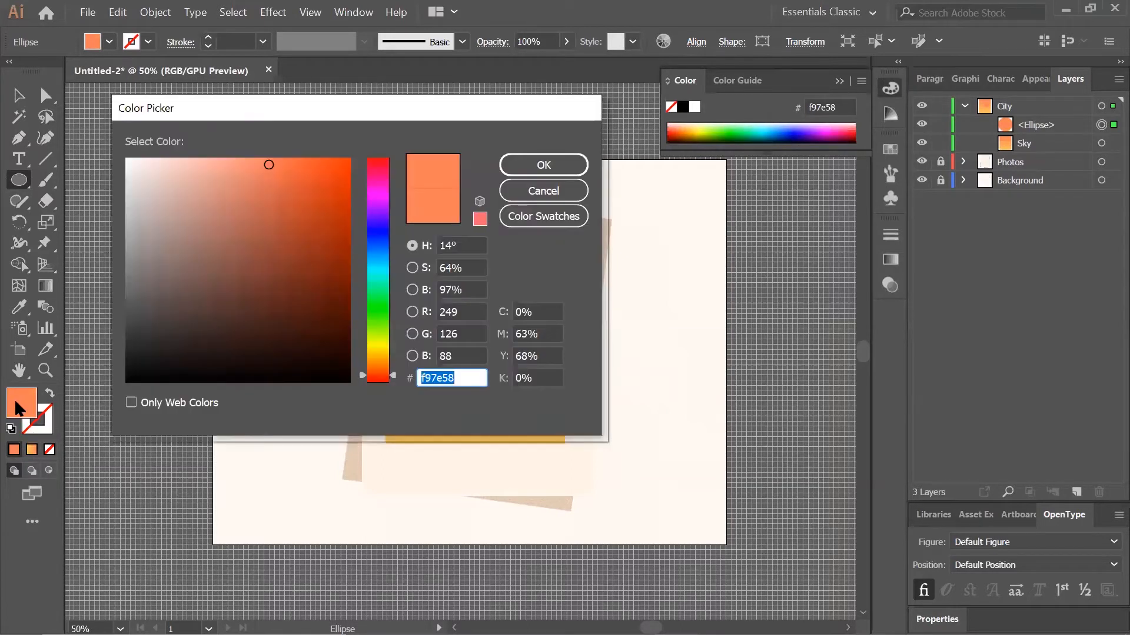
{"action": "type", "text": "ffd18d"}
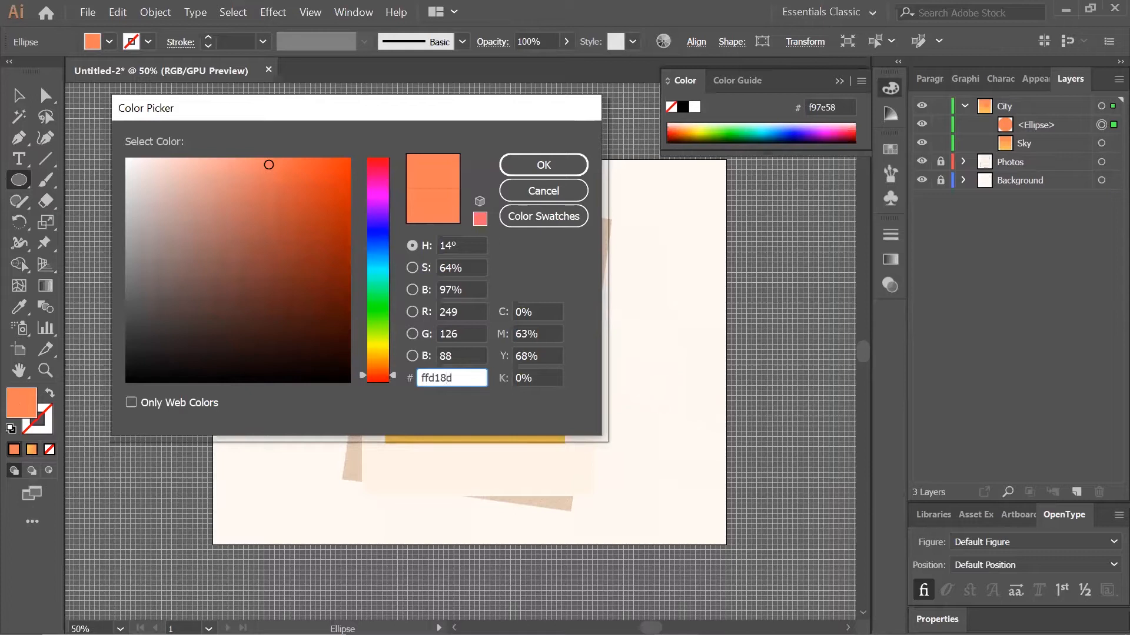
{"action": "left_click", "coordinate": [534, 162]}
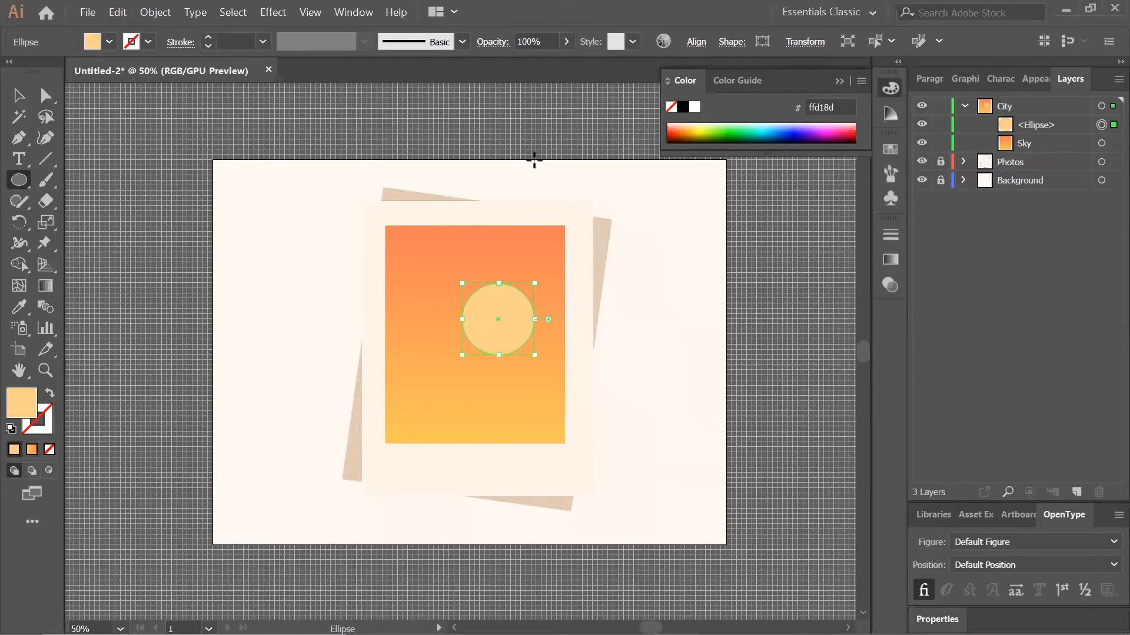
Move the circle down to the horizontal centre of the Sky rectangle, just above its lower edge, and deselect it.
{"action": "left_click", "coordinate": [18, 98]}
{"action": "left_click_drag", "start_coordinate": [518, 304], "coordinate": [508, 323]}
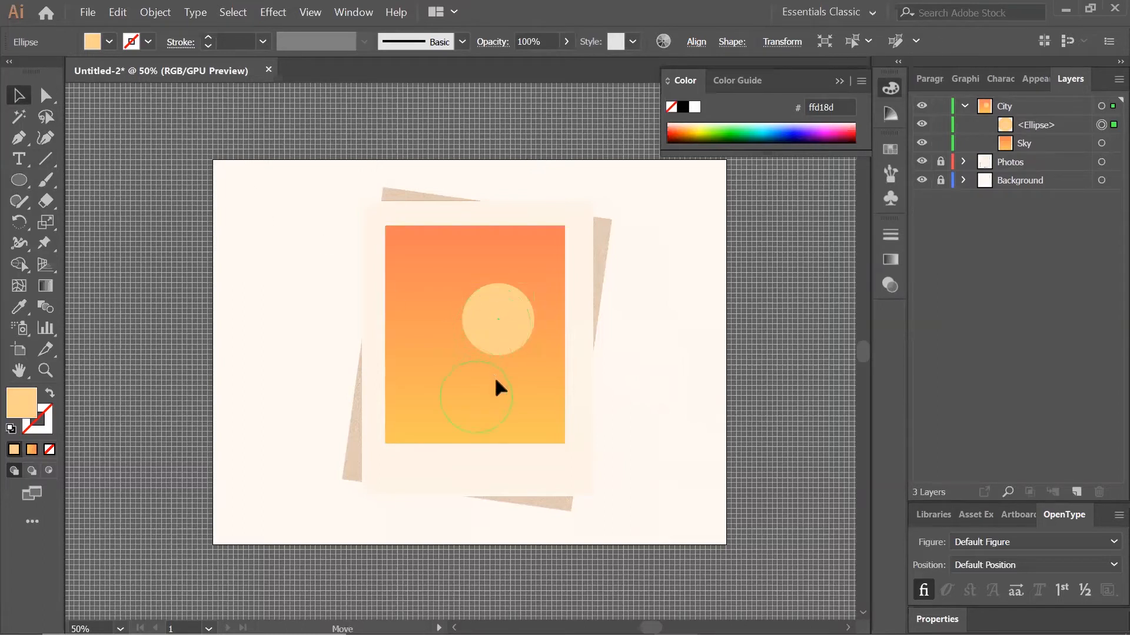
{"action": "left_click_drag", "start_coordinate": [495, 382], "coordinate": [496, 382]}
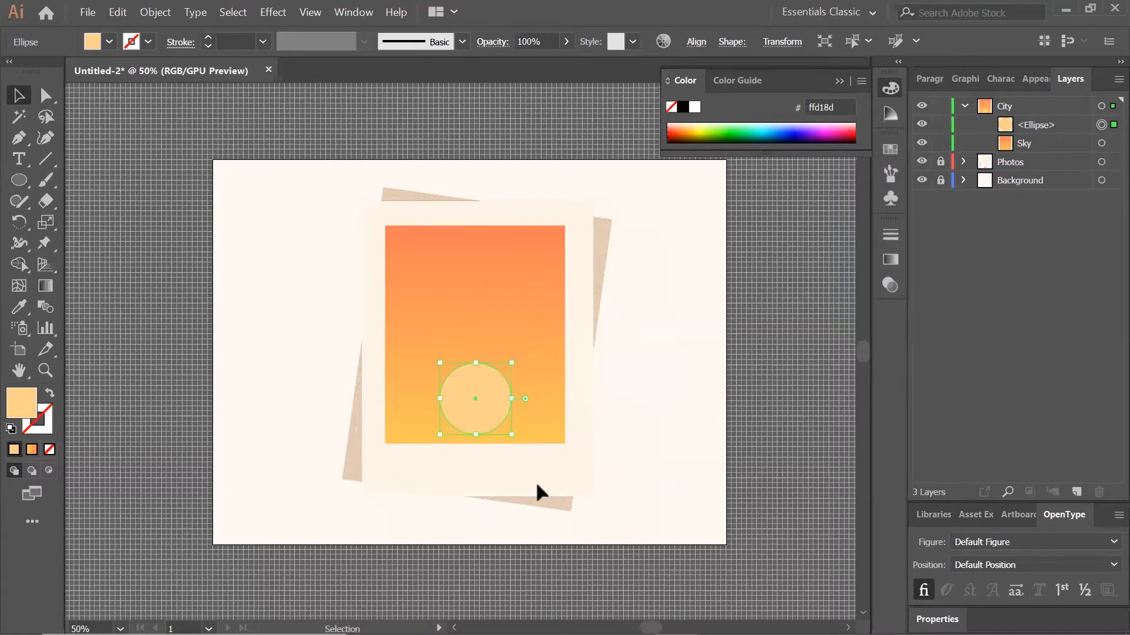
{"action": "left_click", "coordinate": [520, 469]}
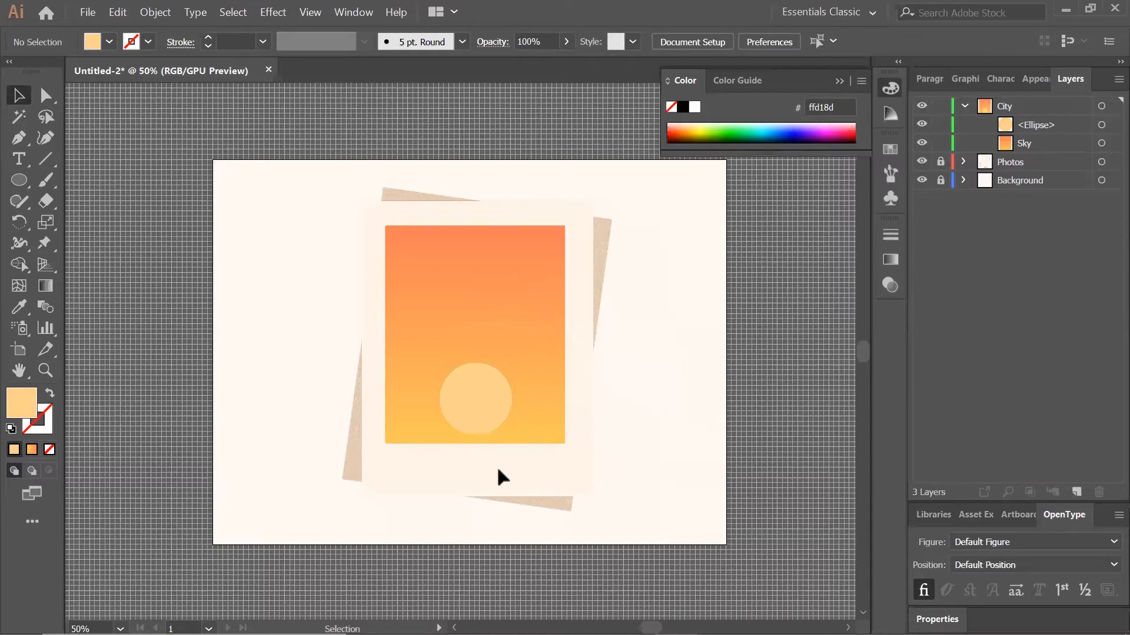
Rename the circle inside the City layer to sun, and lock both the sun and Sky objects.
{"action": "double_click", "coordinate": [1041, 124]}
{"action": "type", "text": "sun"}
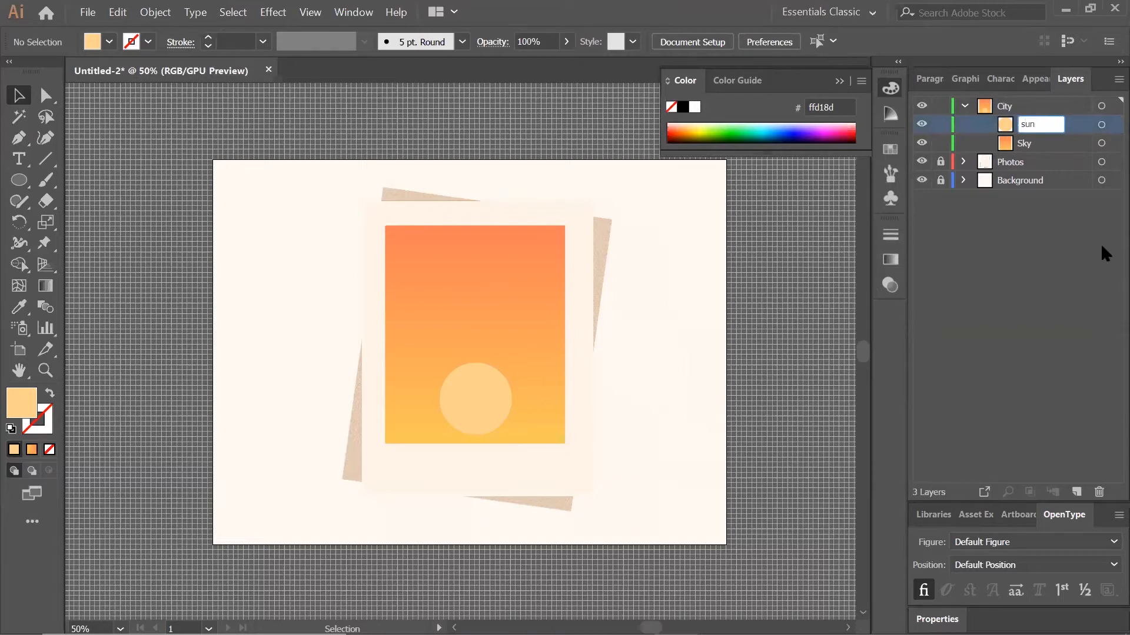
{"action": "left_click", "coordinate": [1079, 307]}
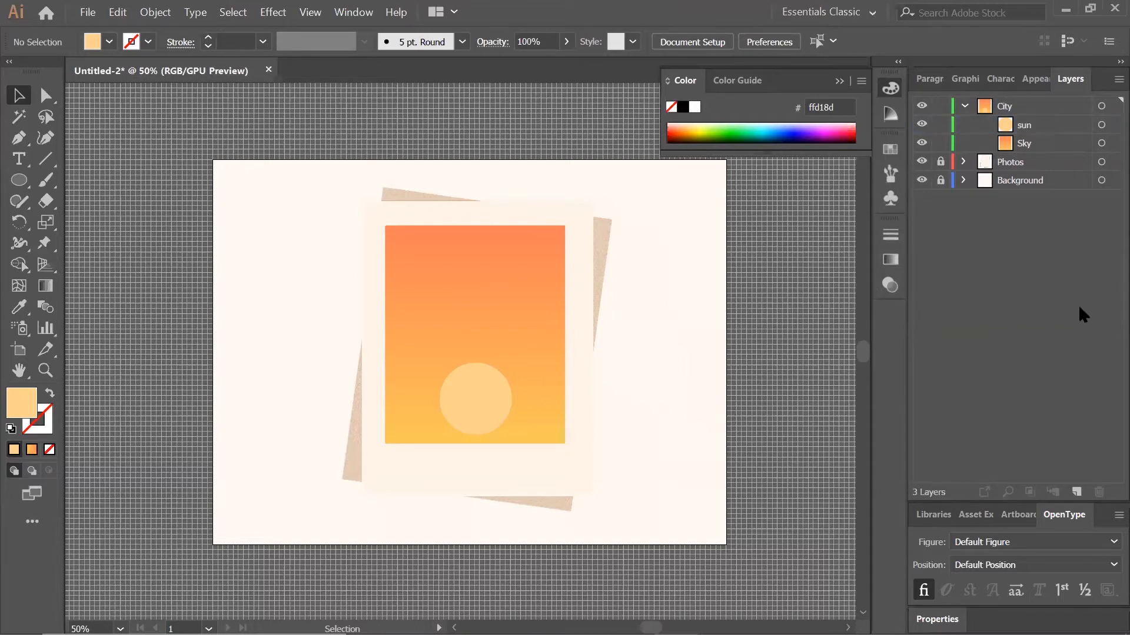
{"action": "left_click", "coordinate": [940, 124]}
{"action": "left_click", "coordinate": [941, 143]}
Draw a rectangle 108 px wide and 112 px high over the sky using the Rectangle tool.
{"action": "key", "text": "ctrl+="}
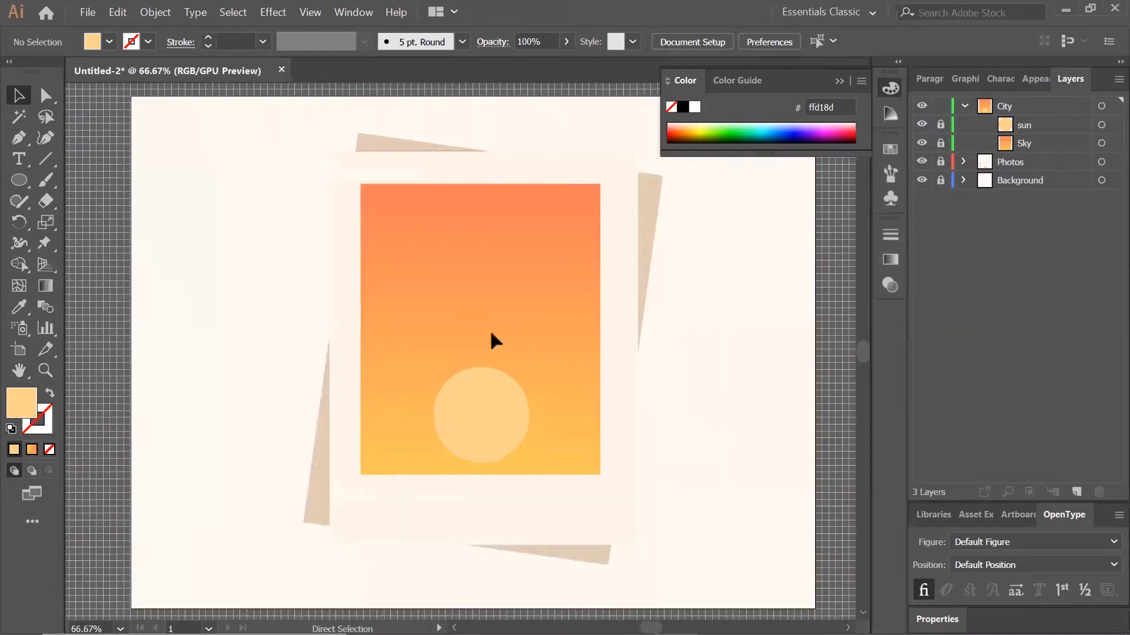
{"action": "key", "text": "ctrl+="}
{"action": "key", "text": "ctrl+="}
{"action": "key", "text": "ctrl+minus"}
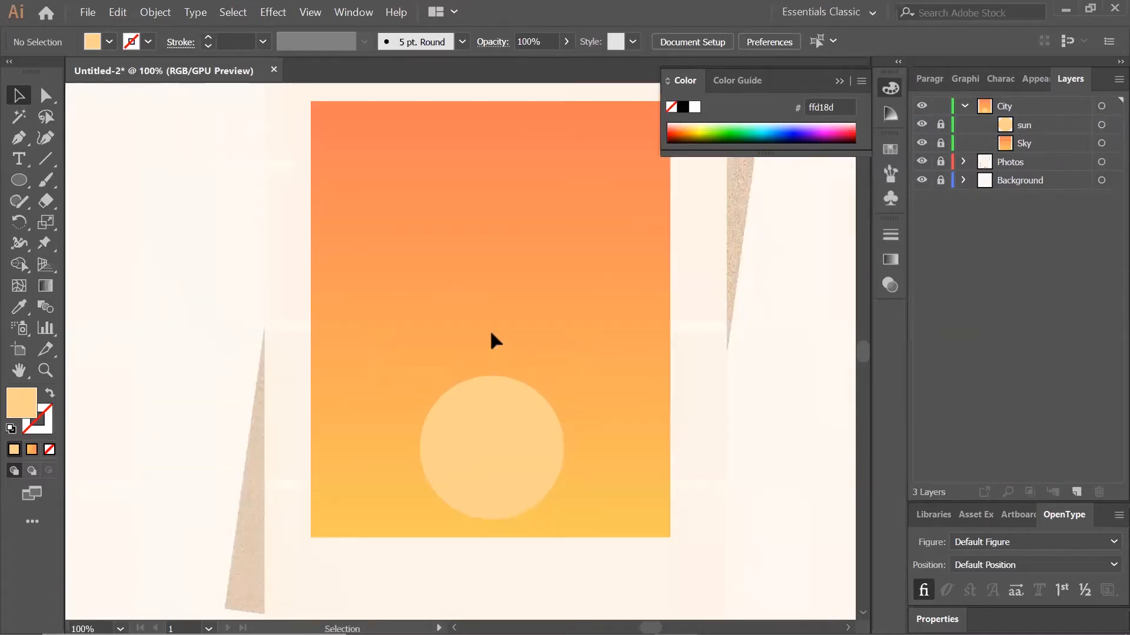
{"action": "left_click_drag", "start_coordinate": [451, 330], "coordinate": [381, 345]}
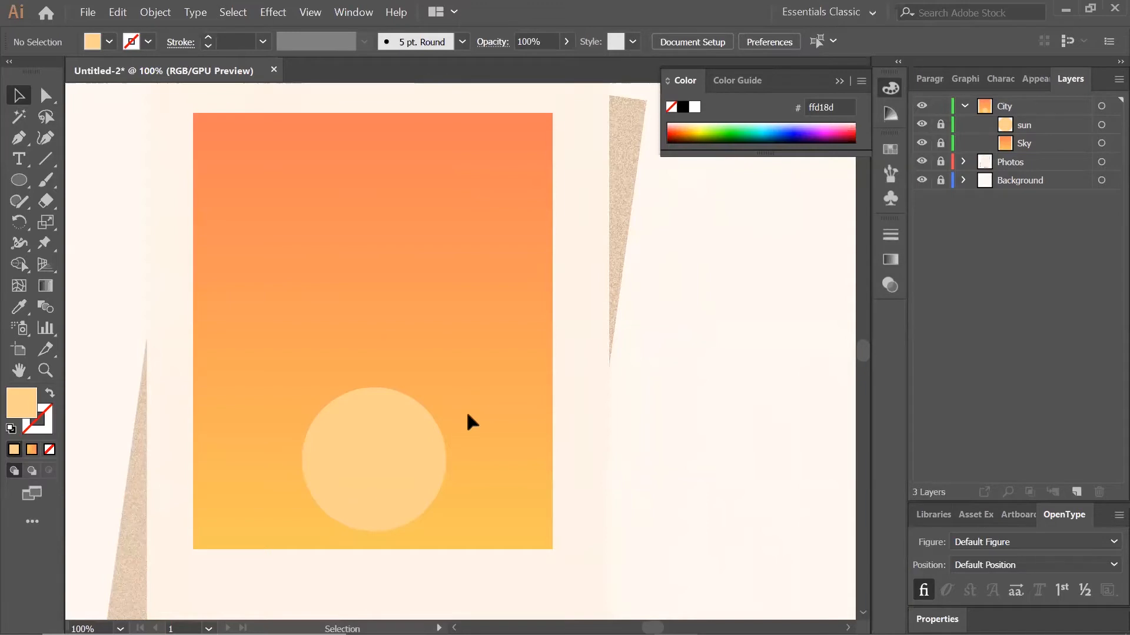
{"action": "left_click", "coordinate": [20, 182]}
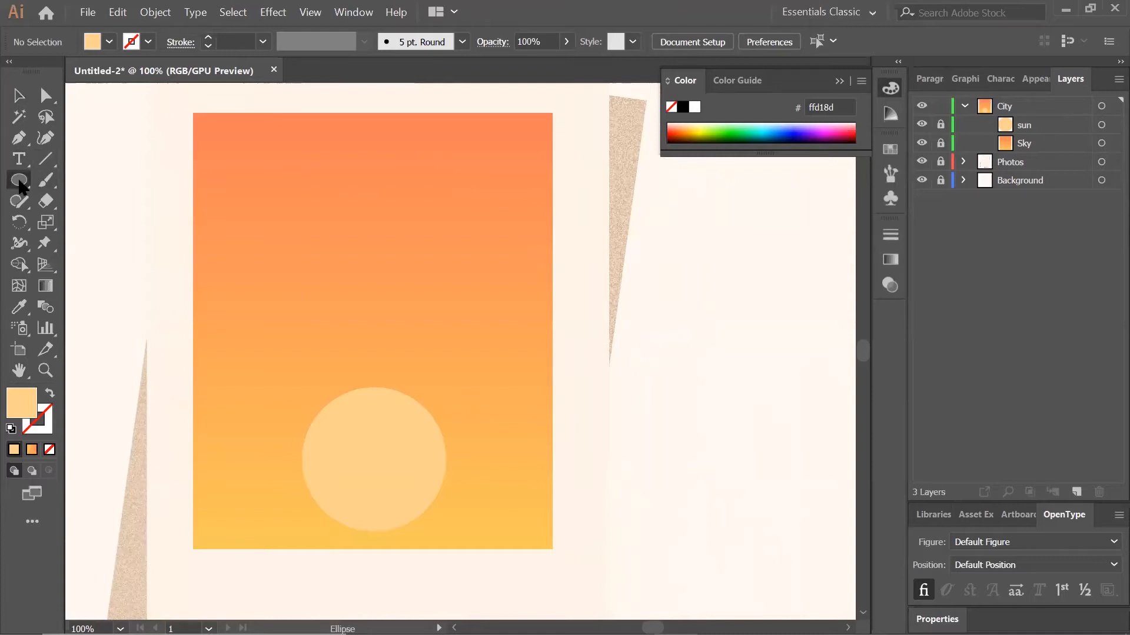
{"action": "left_click_drag", "start_coordinate": [19, 182], "coordinate": [73, 185]}
{"action": "left_click", "coordinate": [74, 185]}
{"action": "left_click", "coordinate": [342, 246]}
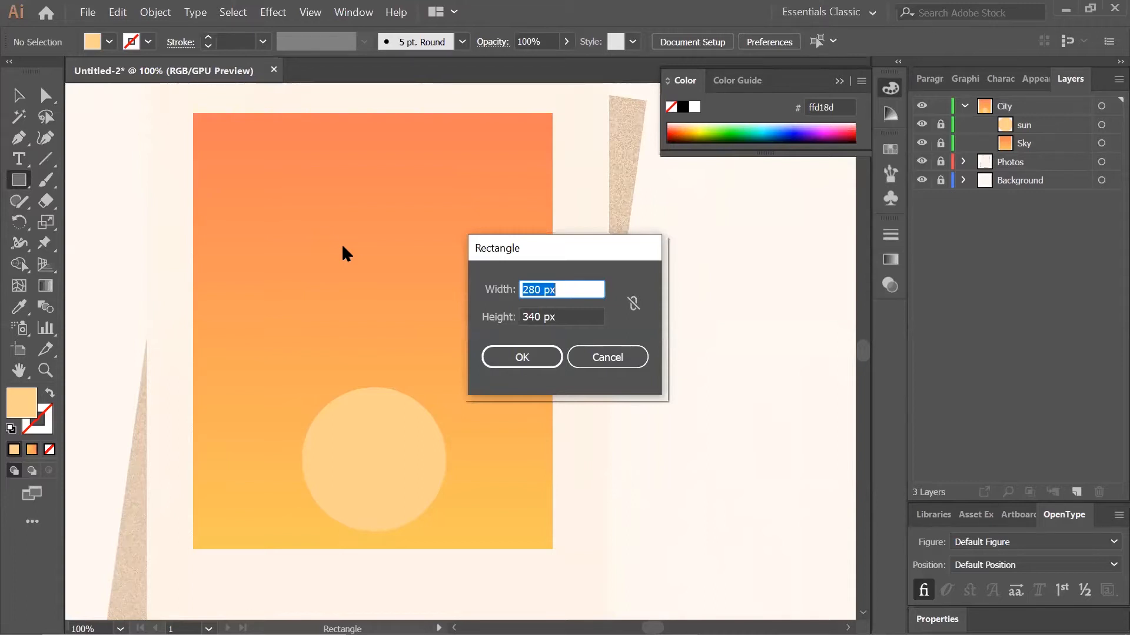
{"action": "type", "text": "108"}
{"action": "key", "text": "Tab"}
{"action": "type", "text": "112"}
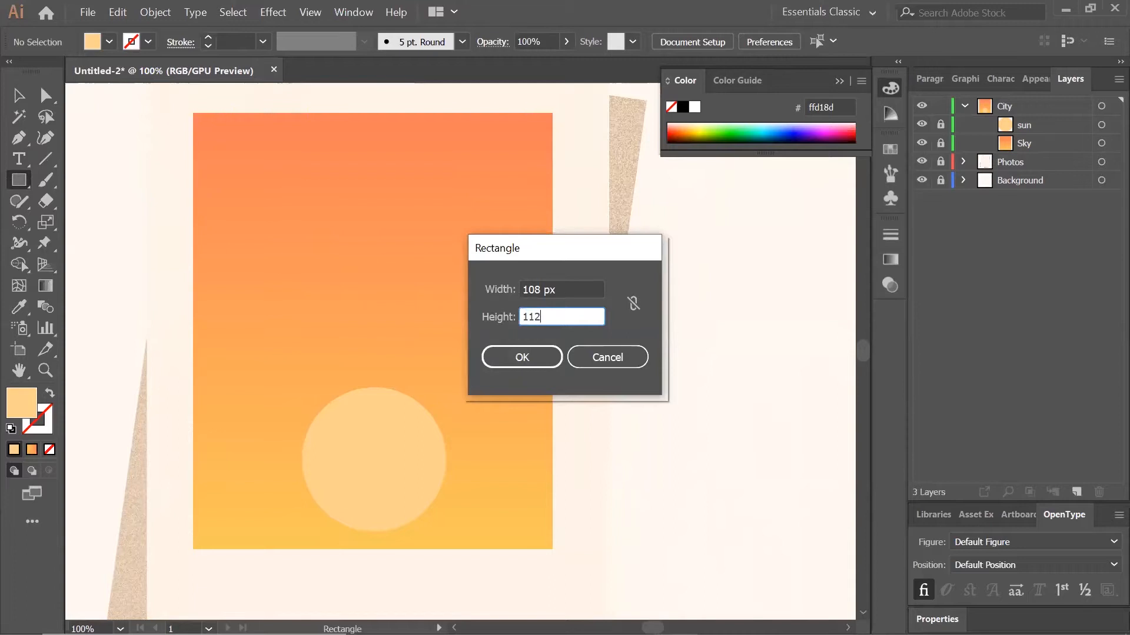
{"action": "left_click", "coordinate": [535, 356]}
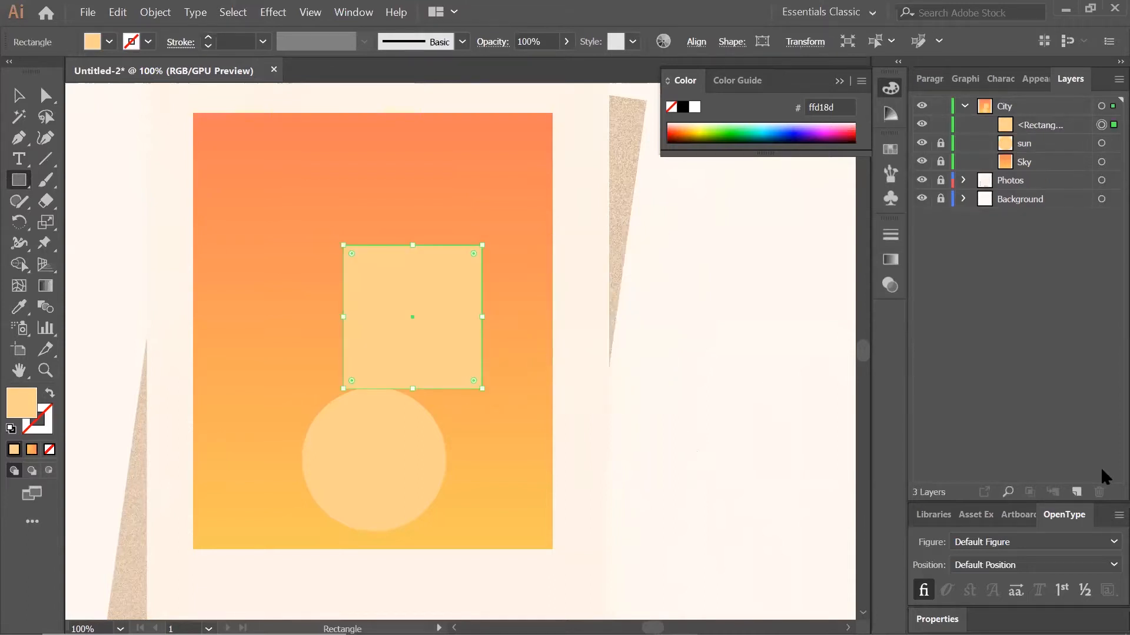
Set the new rectangle's fill colour to e87d60.
{"action": "double_click", "coordinate": [22, 405]}
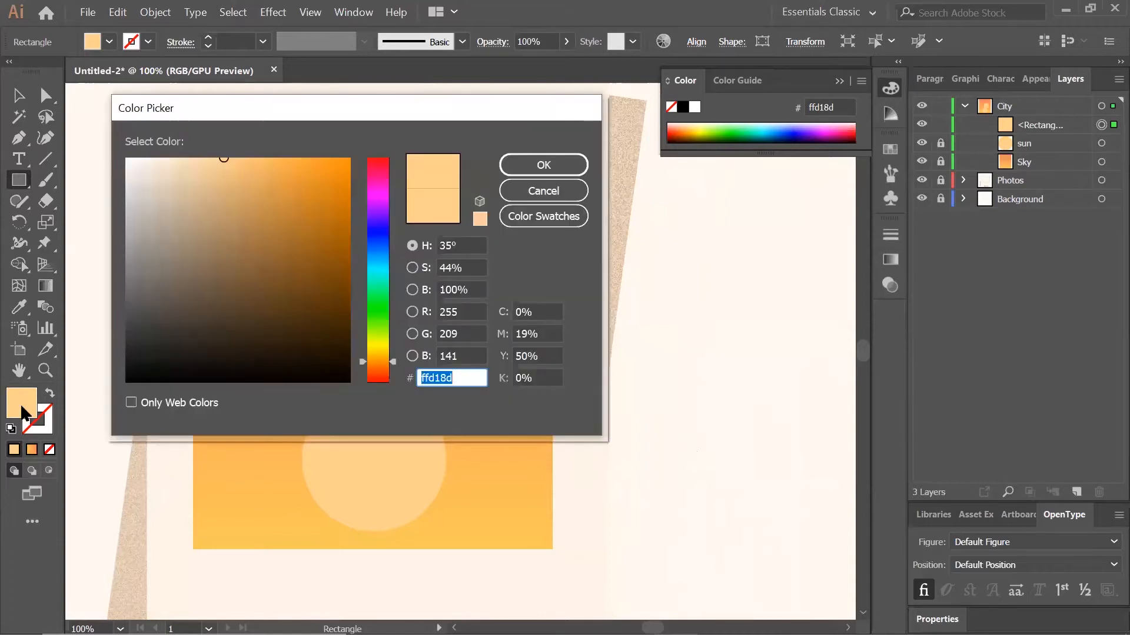
{"action": "type", "text": "e87d60"}
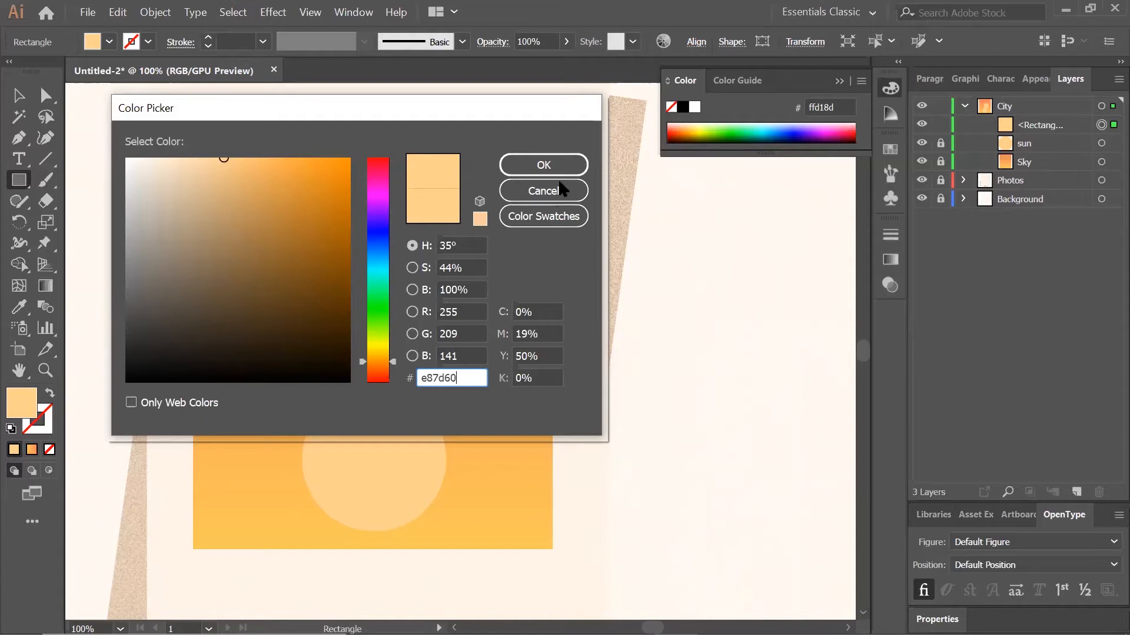
{"action": "left_click", "coordinate": [551, 166]}
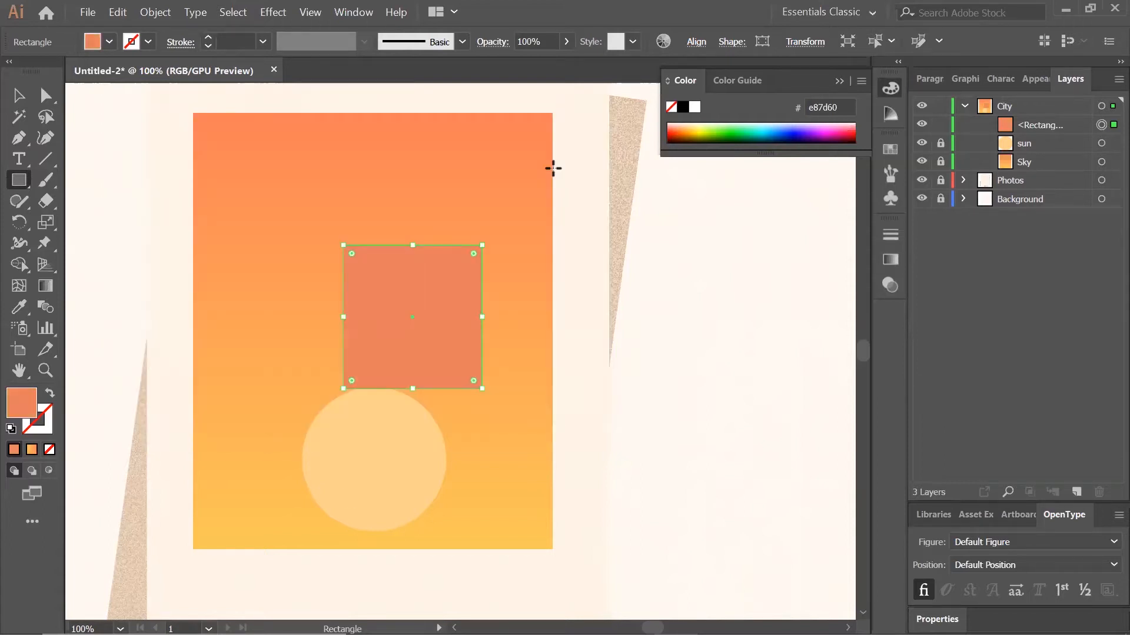
Move the coral rectangle near the Sky's lower-right corner so that it overlaps the sun's right side.
{"action": "left_click", "coordinate": [18, 96]}
{"action": "left_click", "coordinate": [492, 356]}
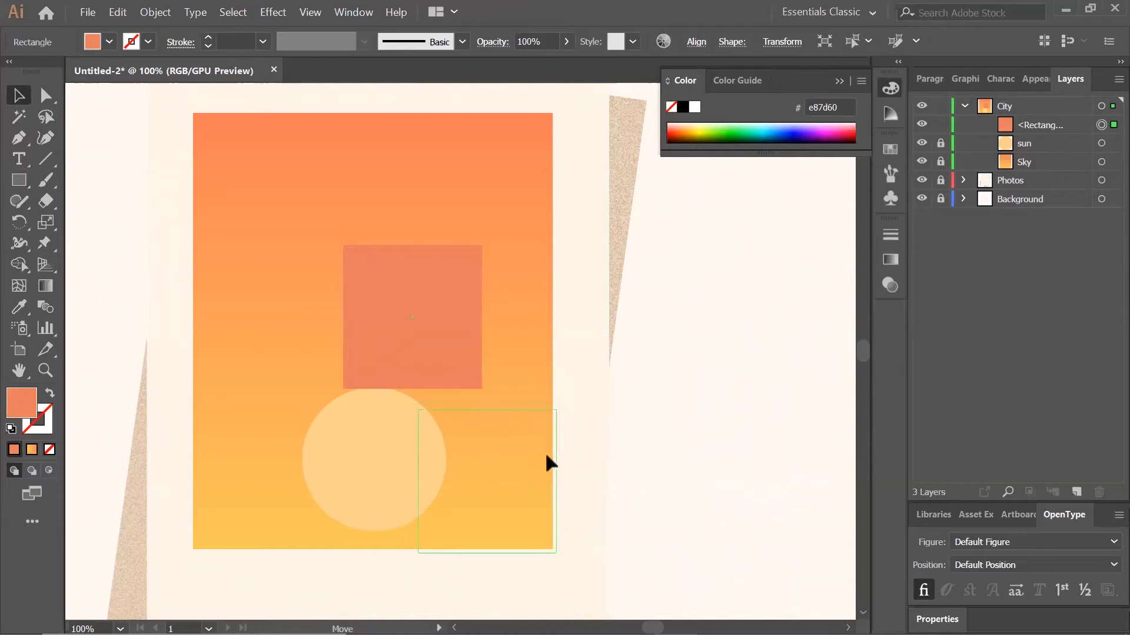
{"action": "mouse_move", "coordinate": [545, 450]}
{"action": "left_mouse_down"}
{"action": "mouse_move", "coordinate": [555, 457]}
{"action": "mouse_move", "coordinate": [533, 437]}
{"action": "left_mouse_up"}
{"action": "left_click", "coordinate": [566, 479]}
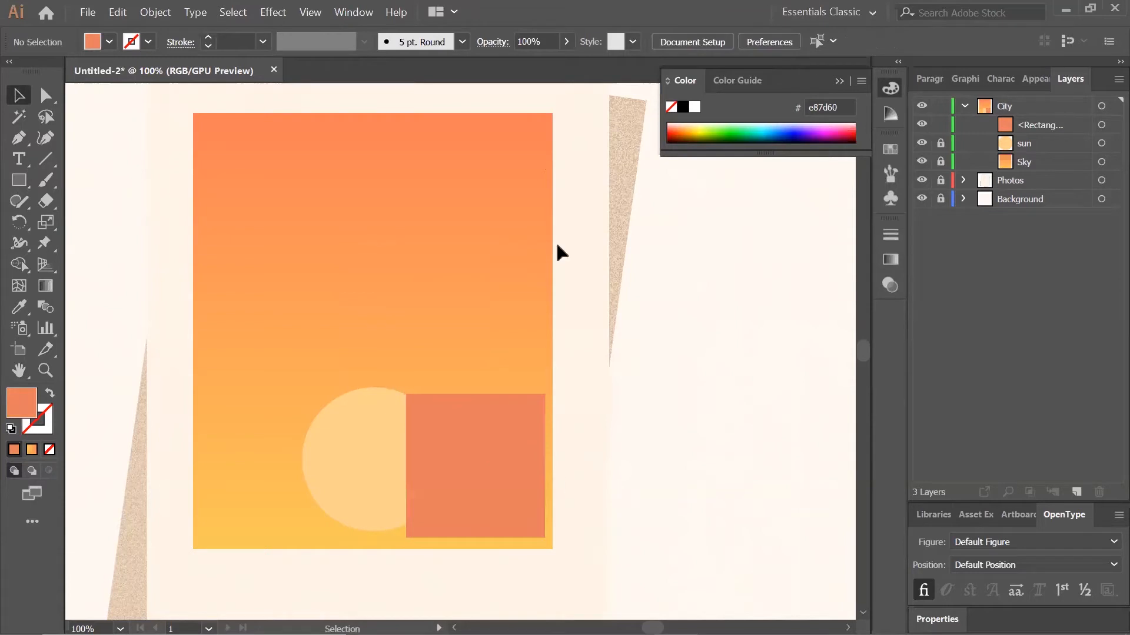
Turn on Snap to Pixel and shift the coral rectangle flush with the Sky's right and lower edges.
{"action": "left_click", "coordinate": [310, 13]}
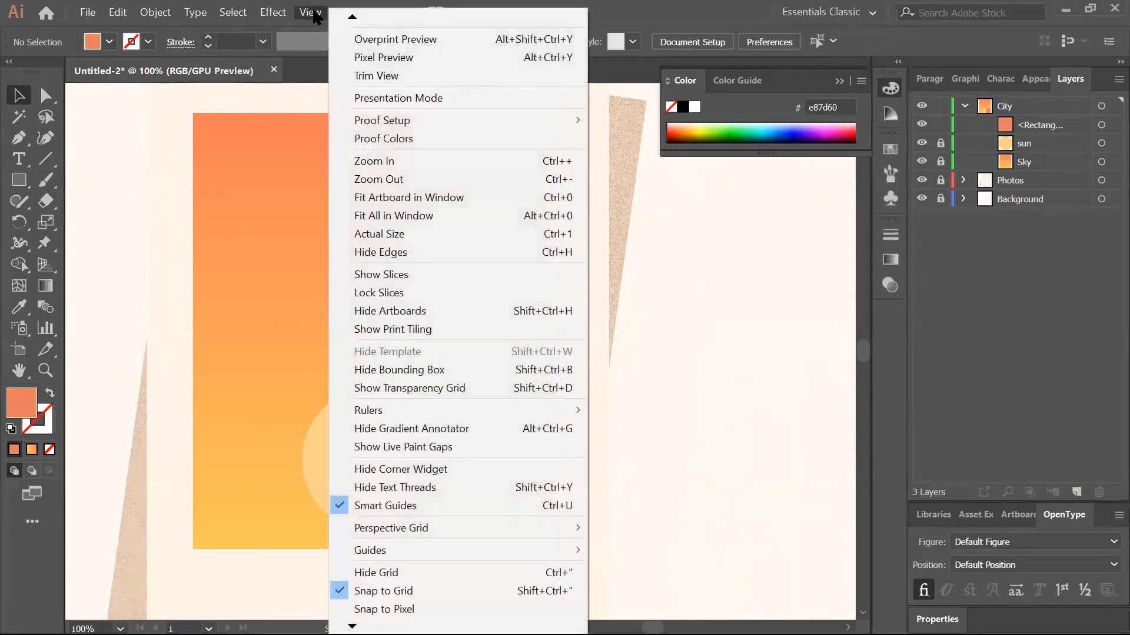
{"action": "mouse_move", "coordinate": [391, 629]}
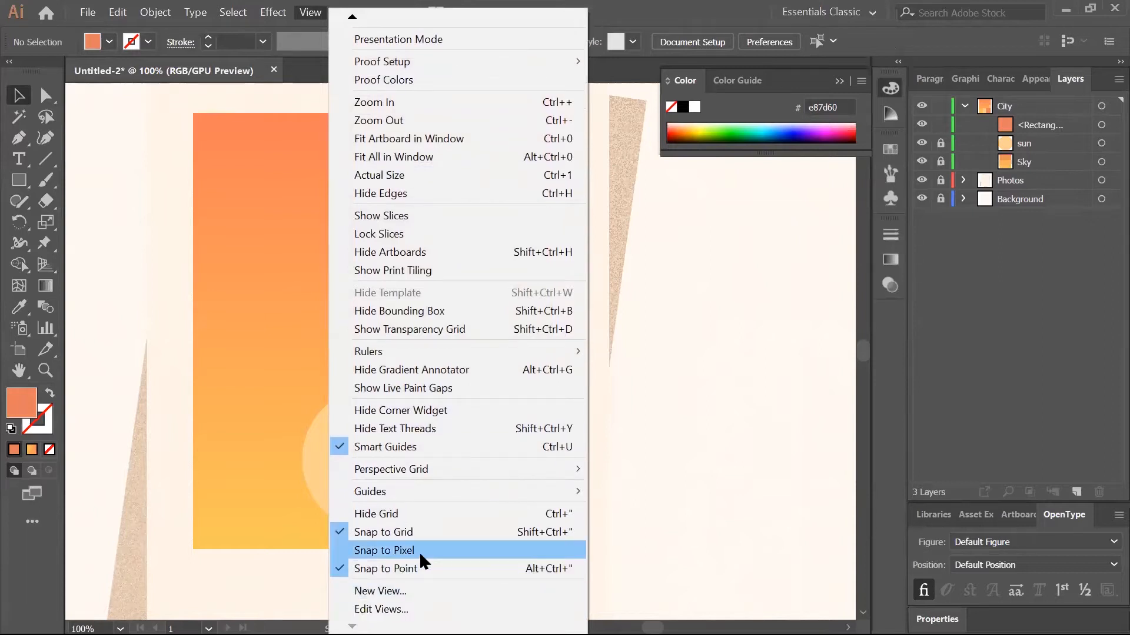
{"action": "left_click", "coordinate": [419, 552]}
{"action": "mouse_move", "coordinate": [458, 468]}
{"action": "left_mouse_down"}
{"action": "mouse_move", "coordinate": [470, 485]}
{"action": "mouse_move", "coordinate": [465, 479]}
{"action": "left_mouse_up"}
{"action": "left_click", "coordinate": [581, 477]}
{"action": "key", "text": "space"}
{"action": "key", "text": "ctrl+equal"}
{"action": "key", "text": "ctrl+equal"}
{"action": "key", "text": "ctrl+equal"}
{"action": "left_click_drag", "start_coordinate": [613, 538], "coordinate": [525, 174]}
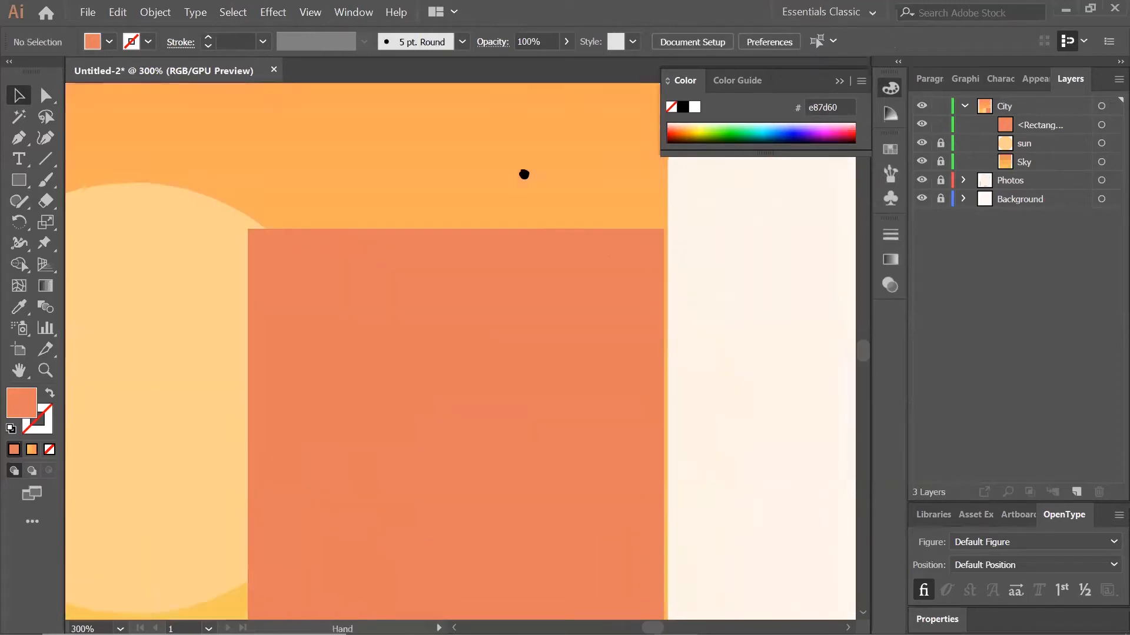
{"action": "left_click_drag", "start_coordinate": [519, 279], "coordinate": [507, 198]}
{"action": "left_click_drag", "start_coordinate": [523, 301], "coordinate": [529, 311]}
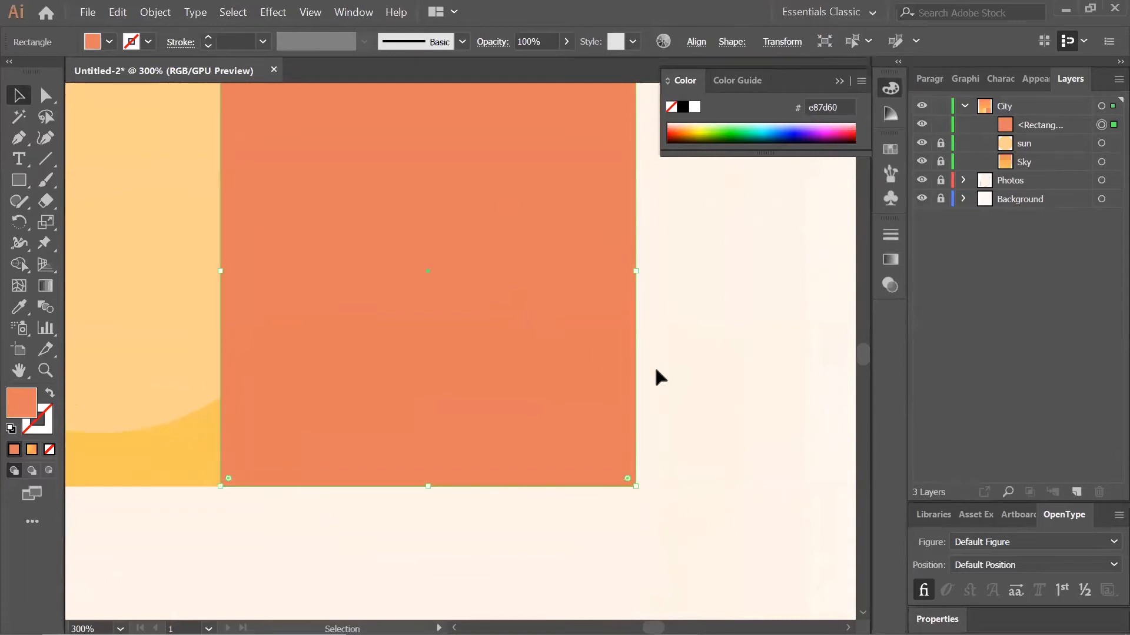
{"action": "left_click", "coordinate": [719, 370]}
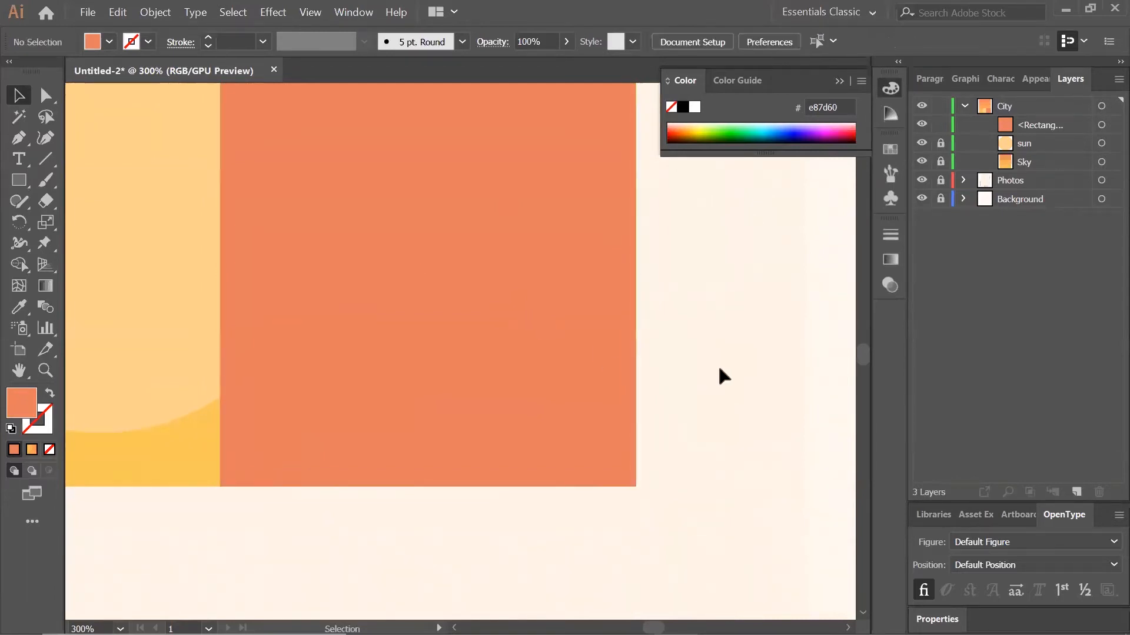
Rename the coral rectangle inside the City layer to building1 and lock it.
{"action": "scroll", "coordinate": [719, 369], "scroll_direction": "up", "scroll_amount": 3}
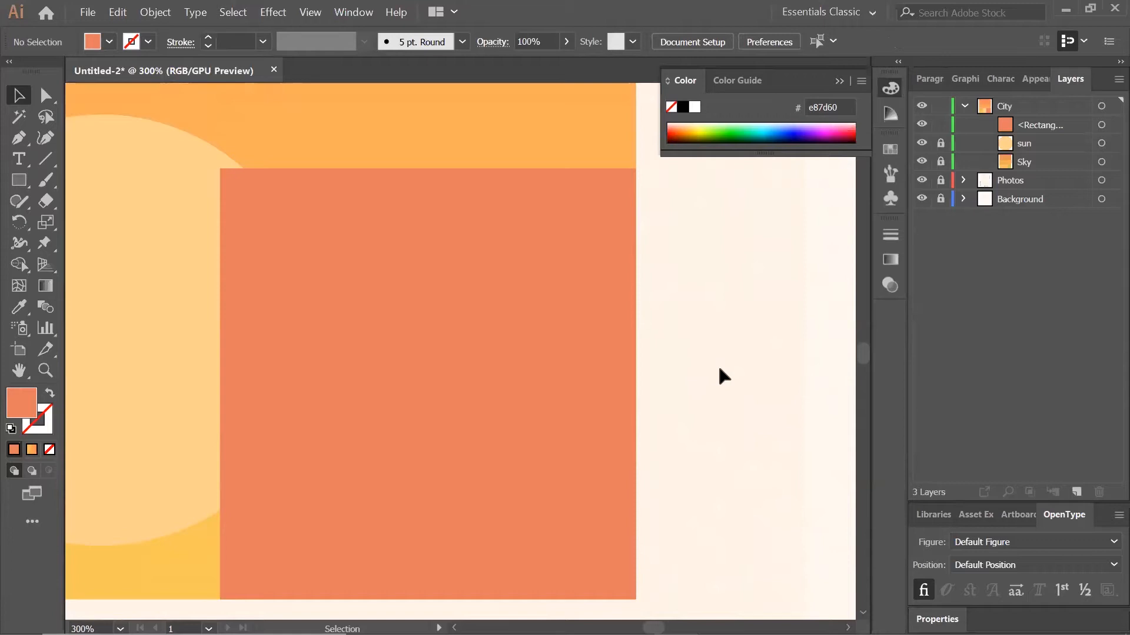
{"action": "double_click", "coordinate": [1037, 125]}
{"action": "type", "text": "building1"}
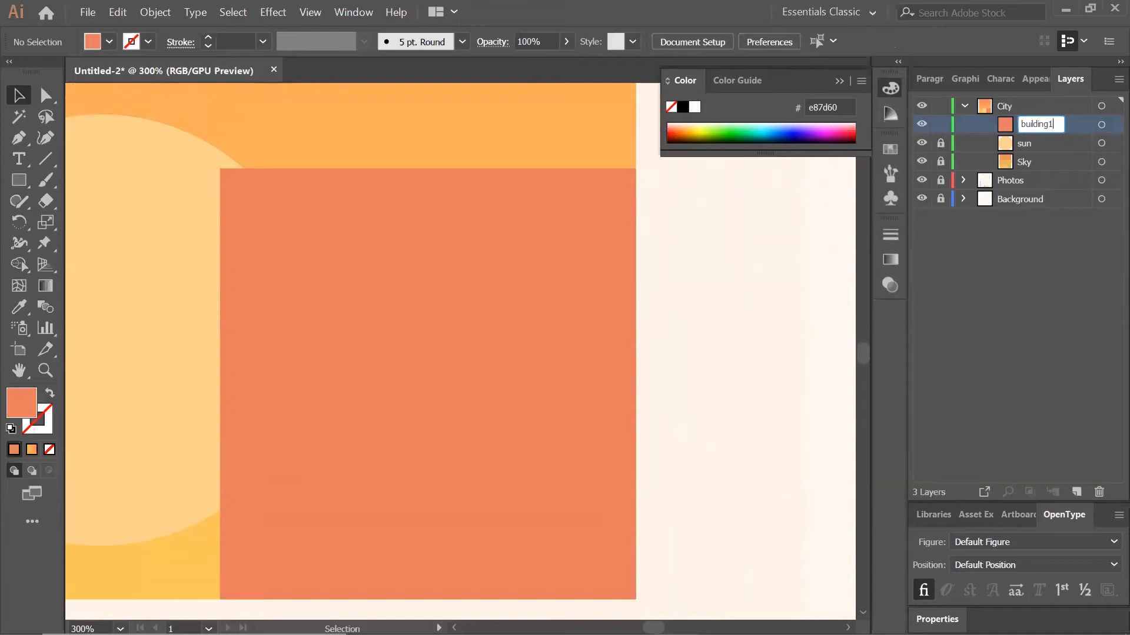
{"action": "left_click", "coordinate": [940, 124]}
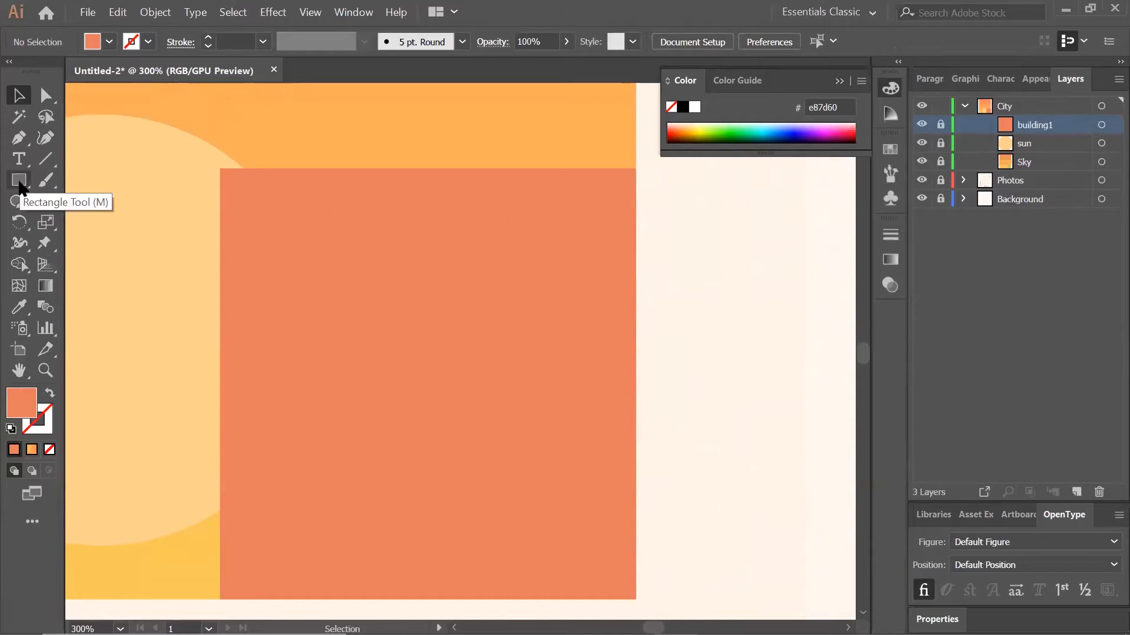
Draw a small rectangle 12 px wide and 8 px high on the upper part of building1.
{"action": "left_click", "coordinate": [18, 180]}
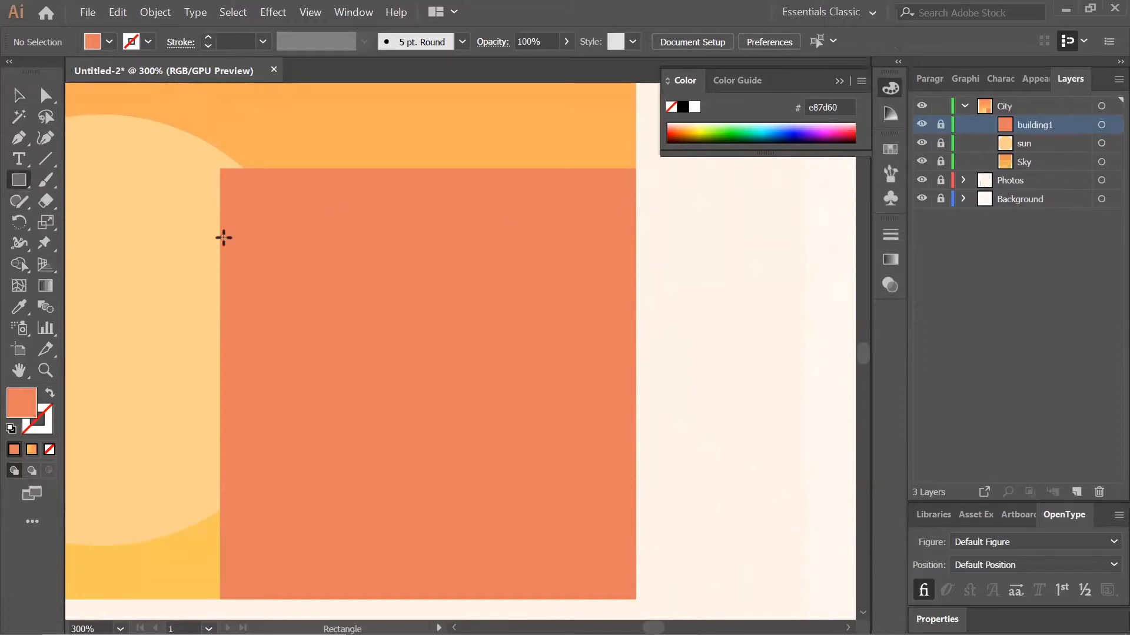
{"action": "left_click", "coordinate": [336, 259]}
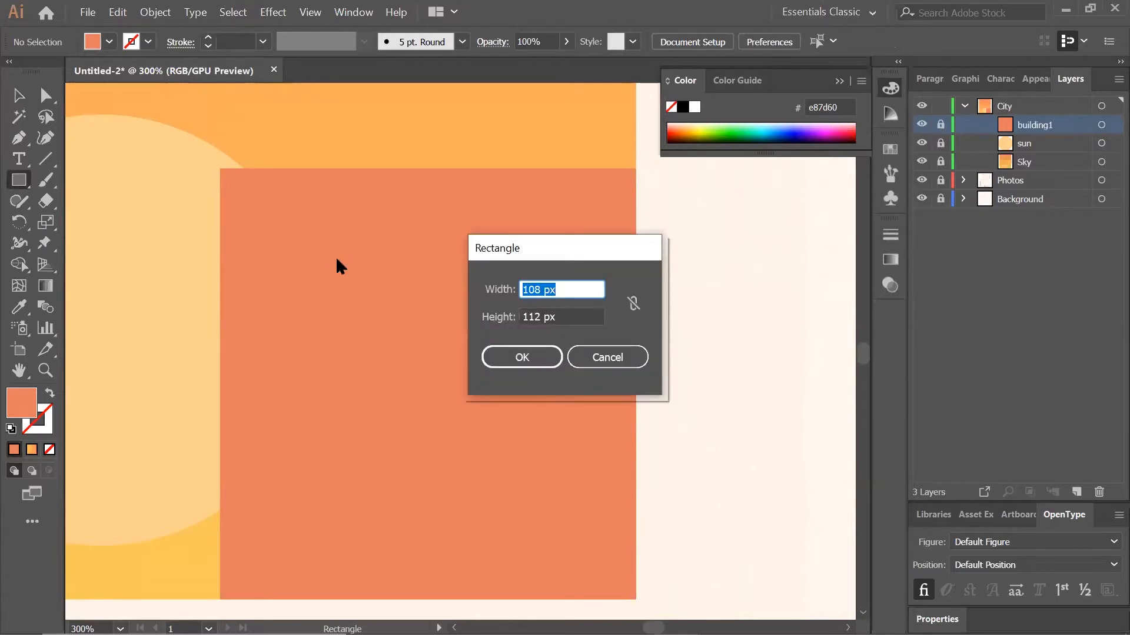
{"action": "type", "text": "12"}
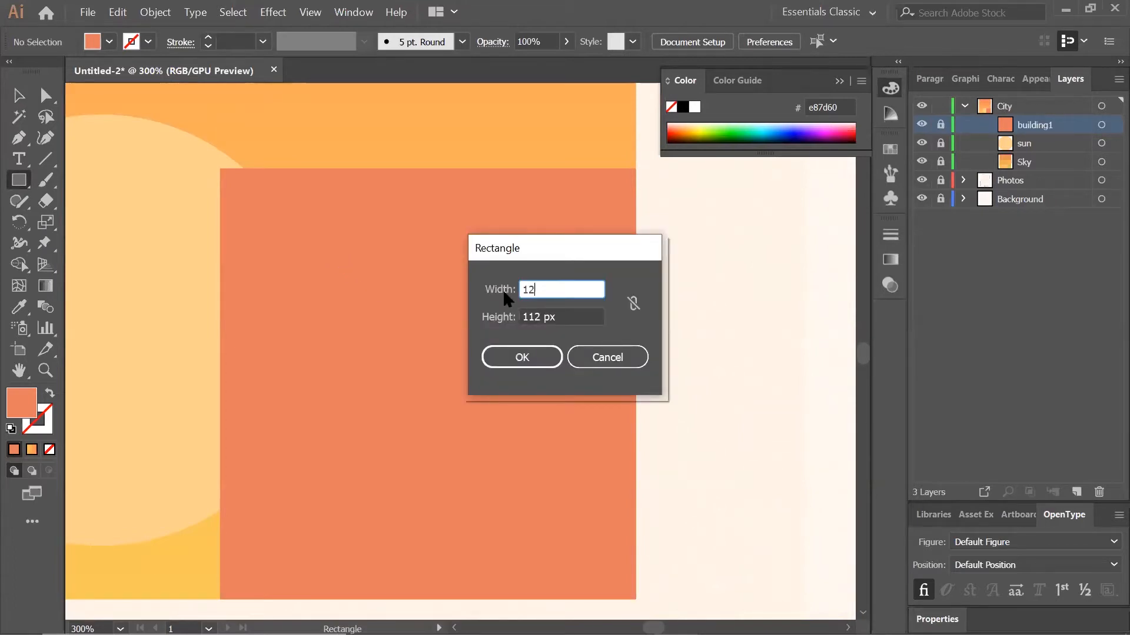
{"action": "key", "text": "Tab"}
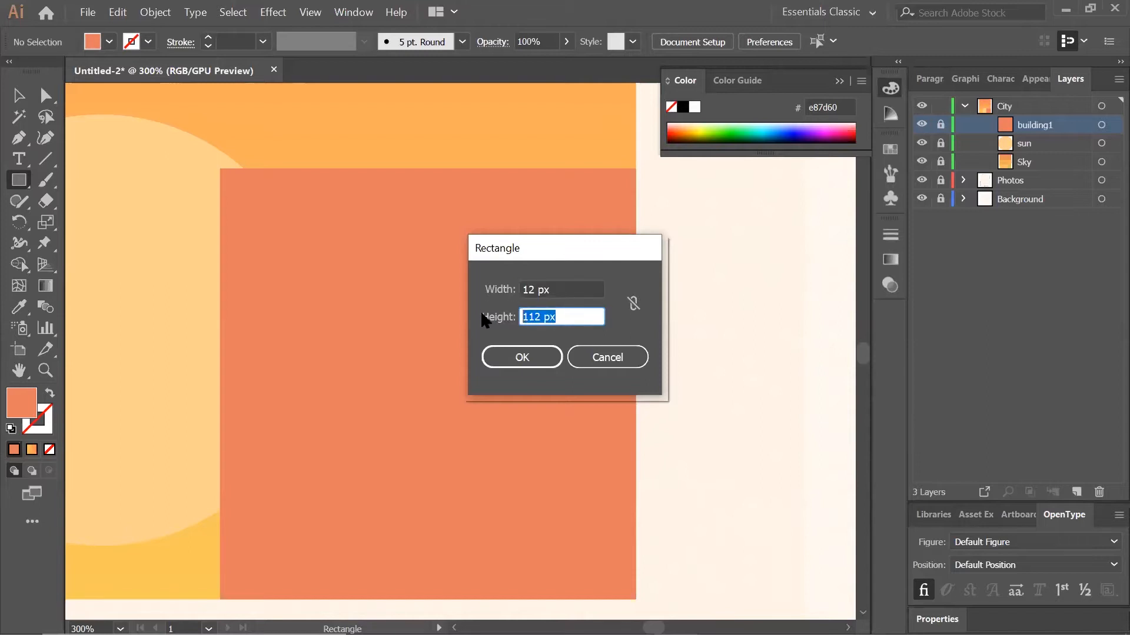
{"action": "type", "text": "8"}
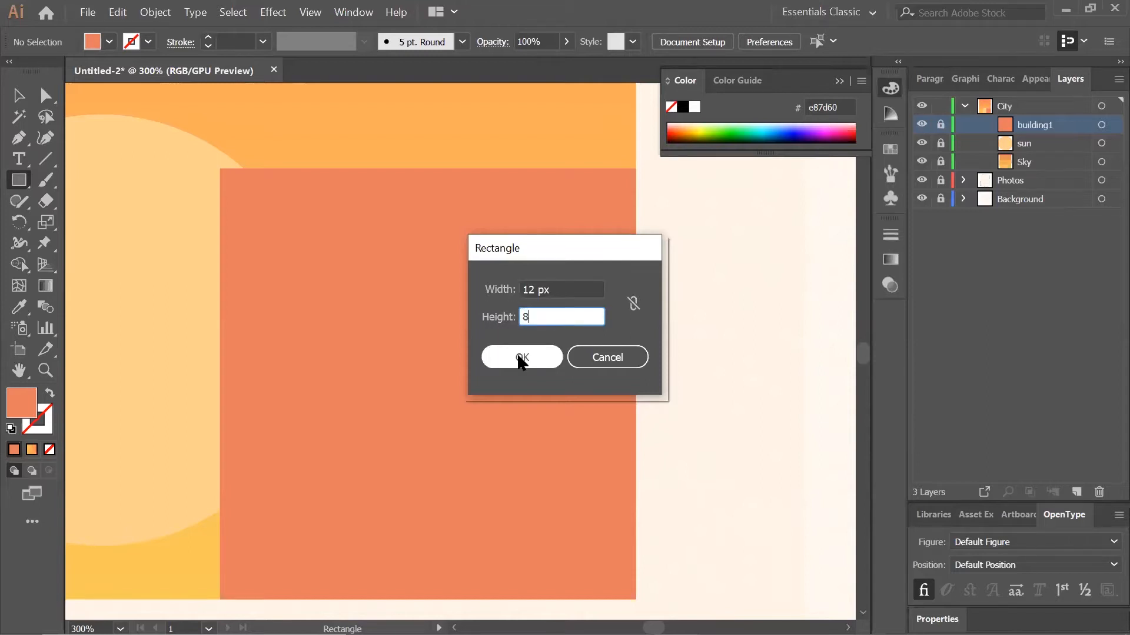
{"action": "left_click", "coordinate": [518, 354]}
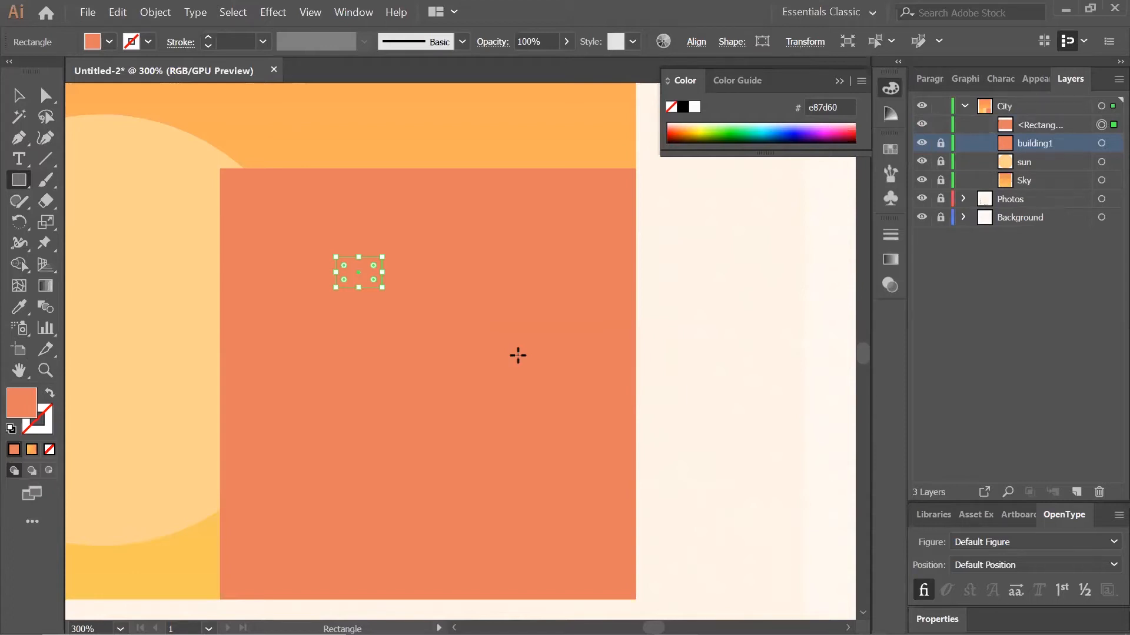
Set the small window rectangle's fill colour to #ba473c.
{"action": "double_click", "coordinate": [22, 398]}
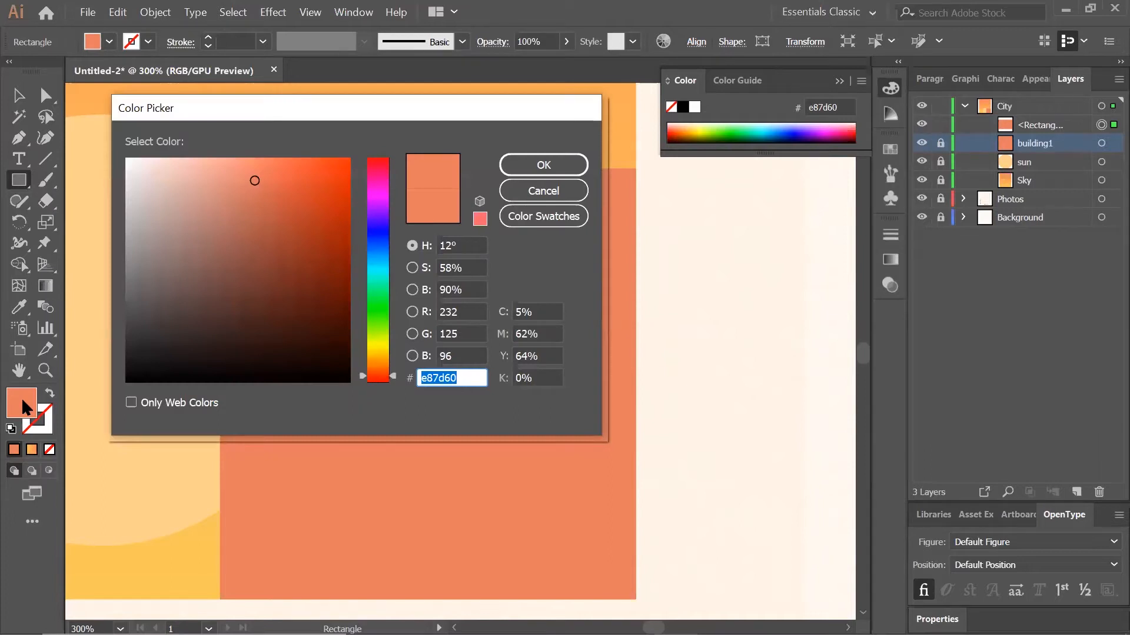
{"action": "type", "text": "ba473c"}
{"action": "left_click", "coordinate": [544, 162]}
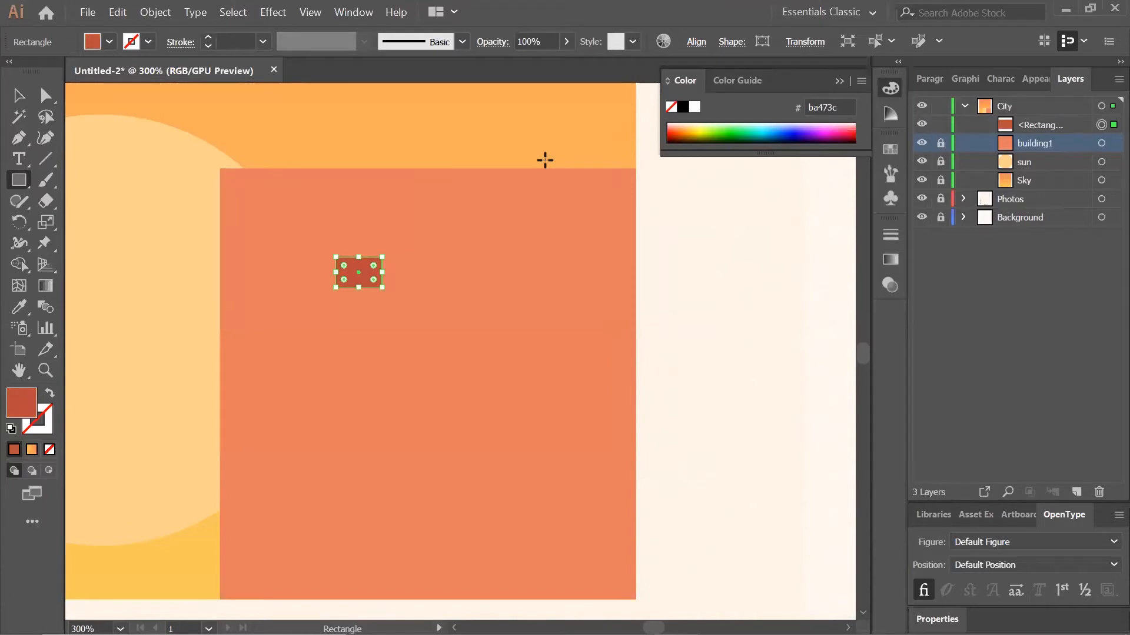
Copy the dark red window rectangle and paste six copies of it.
{"action": "left_click", "coordinate": [117, 13]}
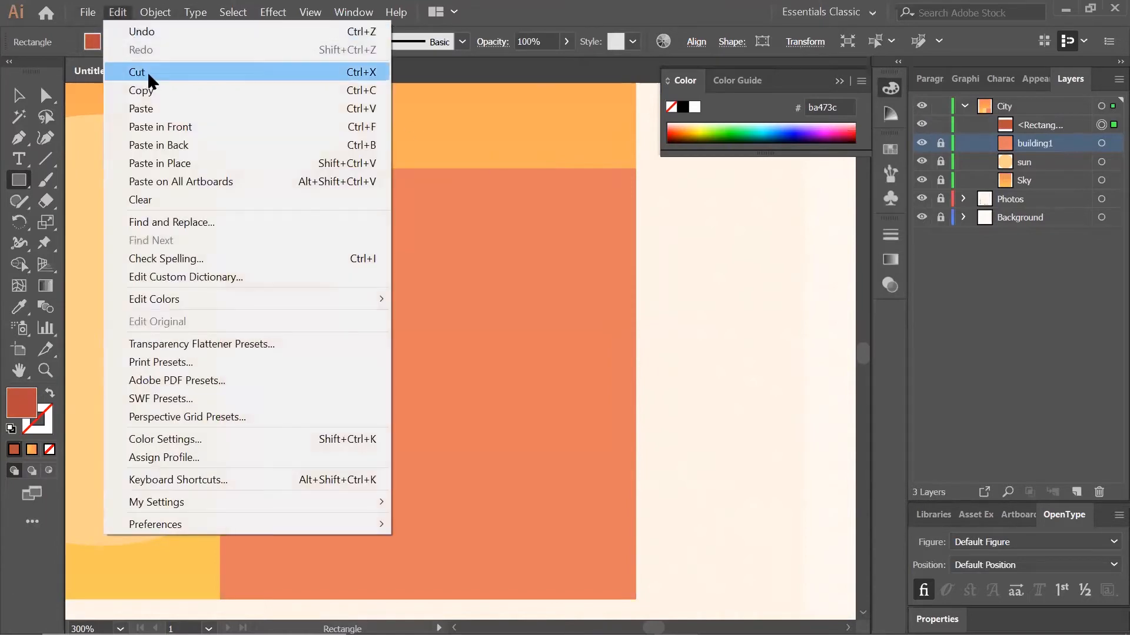
{"action": "left_click", "coordinate": [150, 88]}
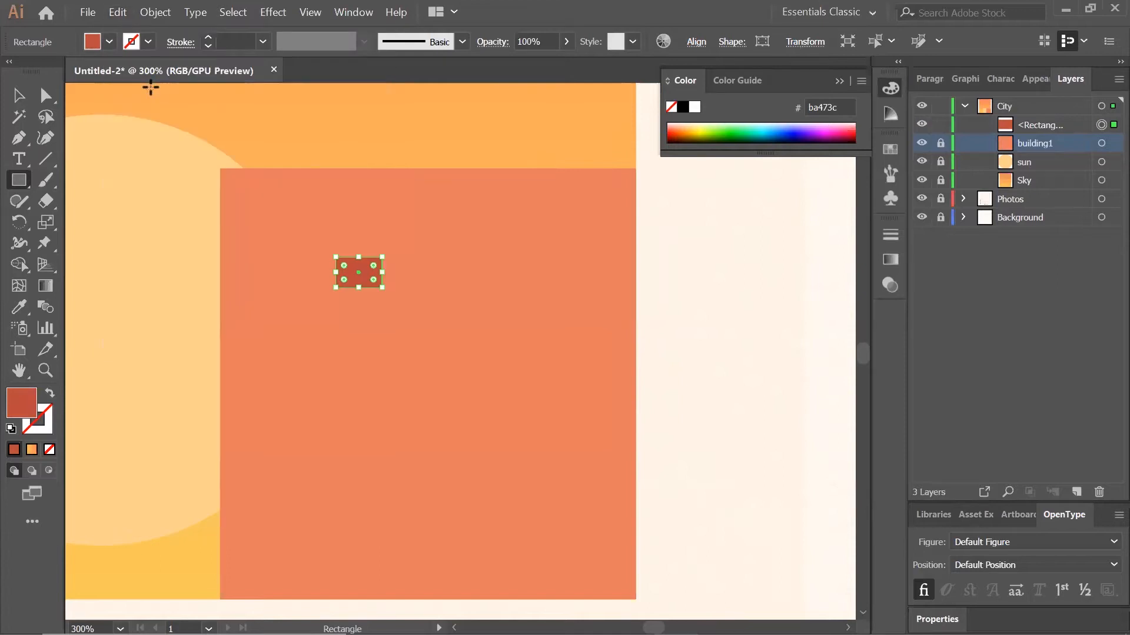
{"action": "left_click", "coordinate": [118, 13]}
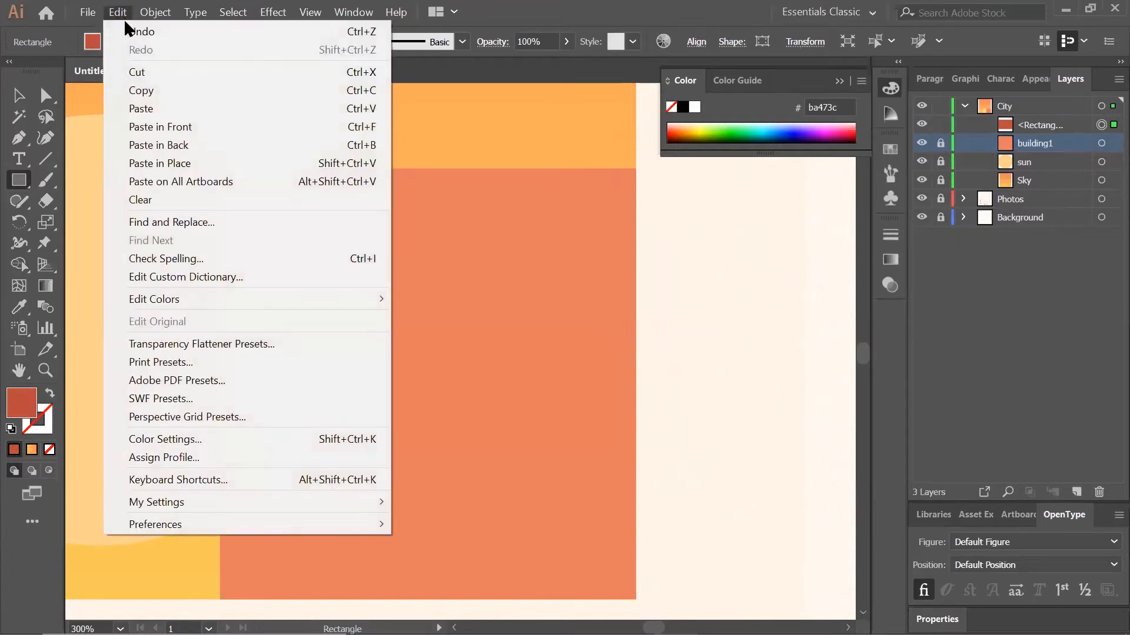
{"action": "left_click", "coordinate": [155, 108]}
{"action": "left_click", "coordinate": [115, 12]}
{"action": "left_click", "coordinate": [146, 108]}
{"action": "left_click", "coordinate": [117, 13]}
{"action": "left_click", "coordinate": [144, 108]}
{"action": "left_click", "coordinate": [117, 12]}
{"action": "left_click", "coordinate": [153, 106]}
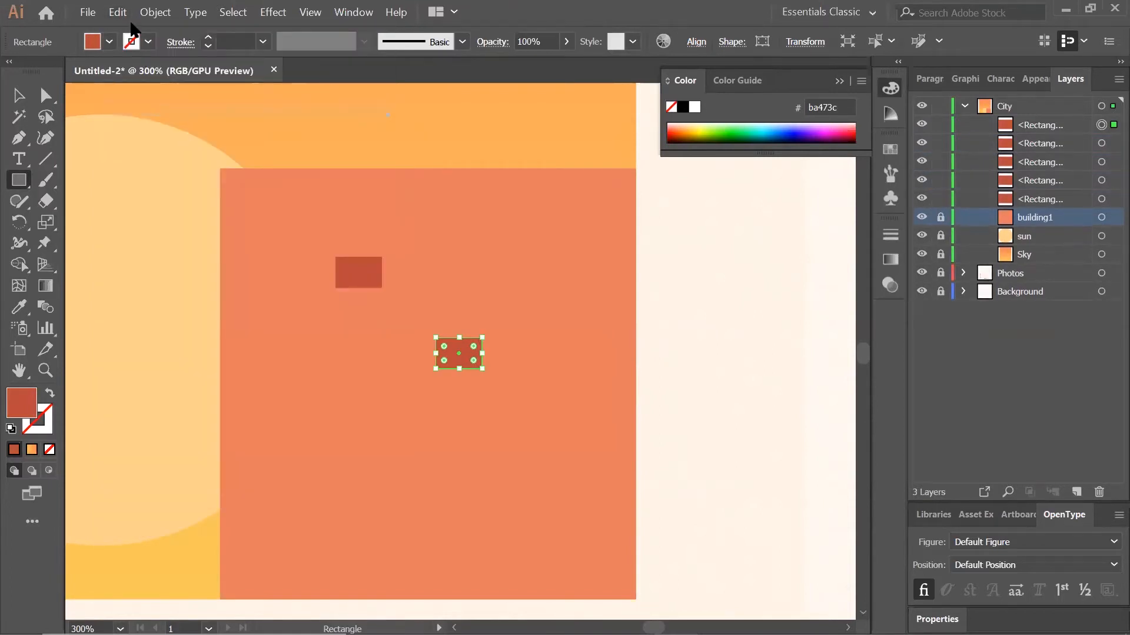
{"action": "left_click", "coordinate": [118, 12]}
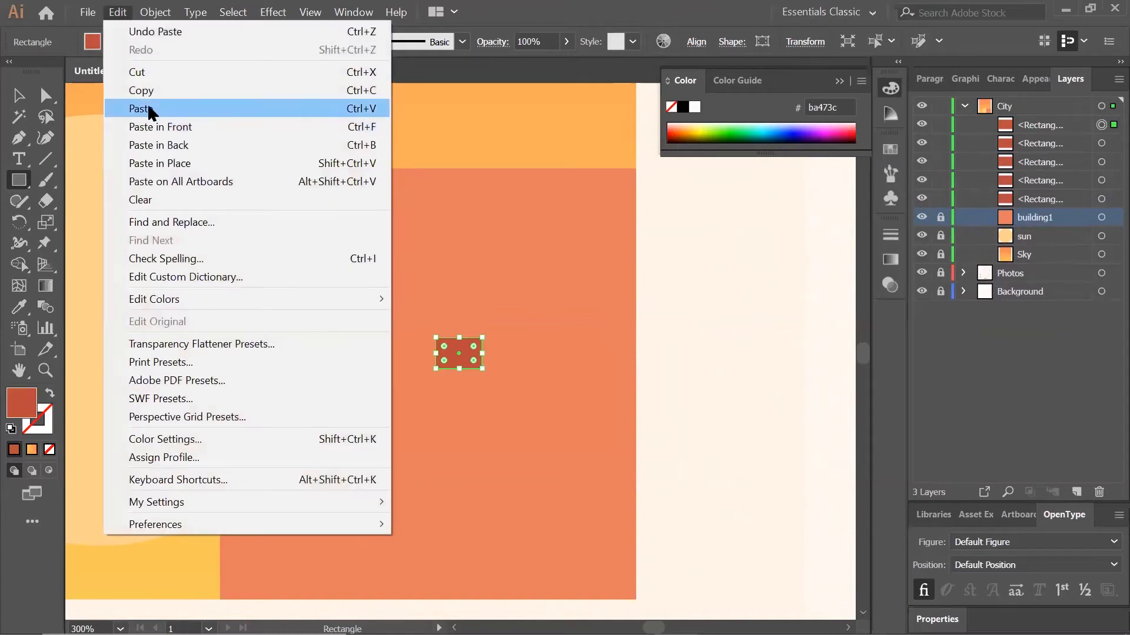
{"action": "left_click", "coordinate": [147, 107]}
{"action": "left_click", "coordinate": [118, 12]}
{"action": "left_click", "coordinate": [136, 111]}
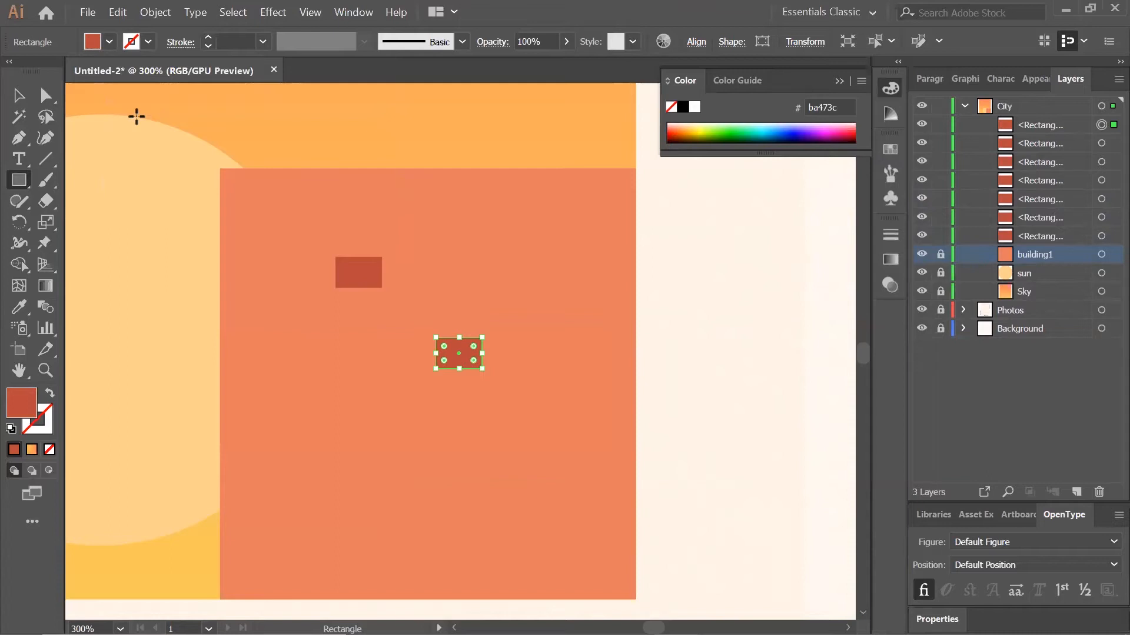
Arrange the seven window rectangles in a rough vertical column along building1's left edge.
{"action": "left_click", "coordinate": [18, 95]}
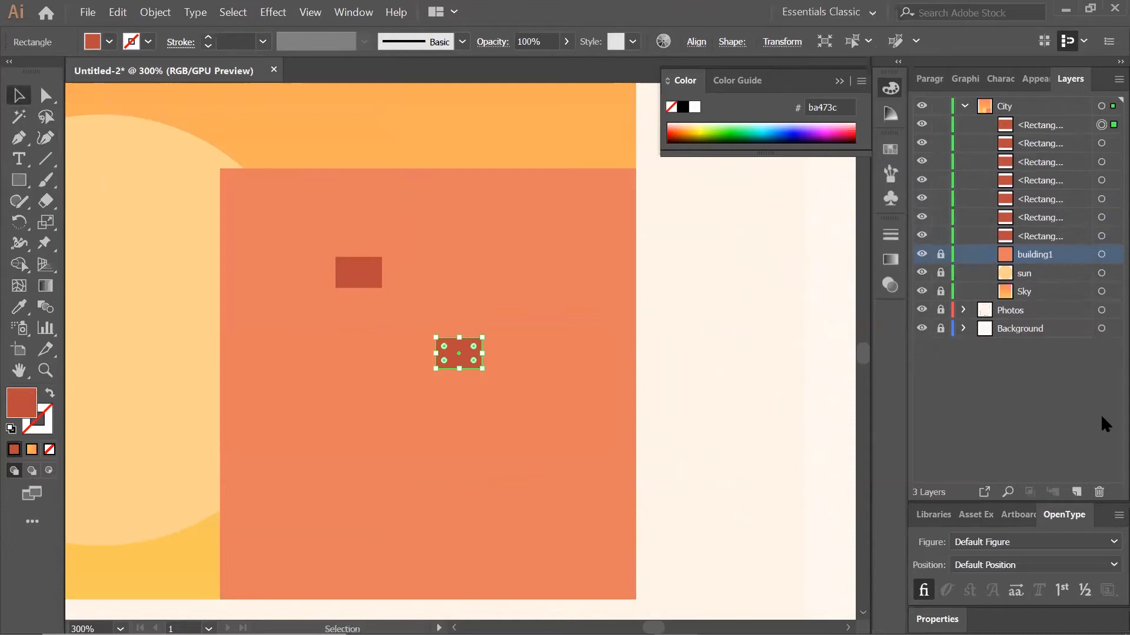
{"action": "left_click_drag", "start_coordinate": [334, 276], "coordinate": [255, 198]}
{"action": "left_click_drag", "start_coordinate": [463, 357], "coordinate": [239, 353]}
{"action": "left_click_drag", "start_coordinate": [440, 360], "coordinate": [241, 388]}
{"action": "left_click_drag", "start_coordinate": [458, 353], "coordinate": [303, 465]}
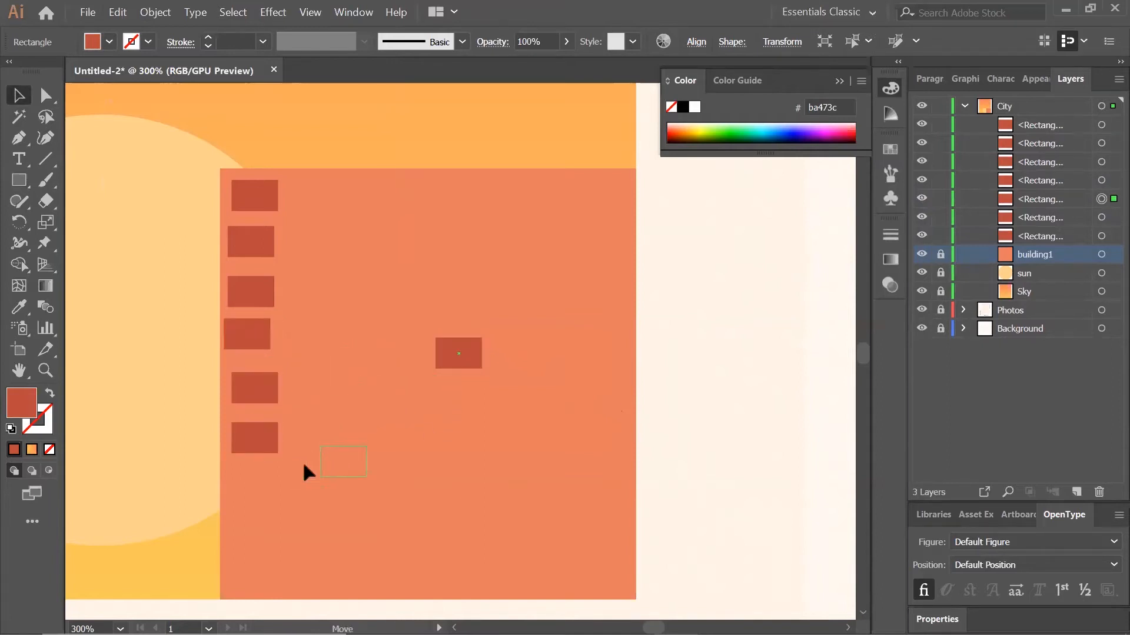
{"action": "left_click_drag", "start_coordinate": [238, 487], "coordinate": [238, 488]}
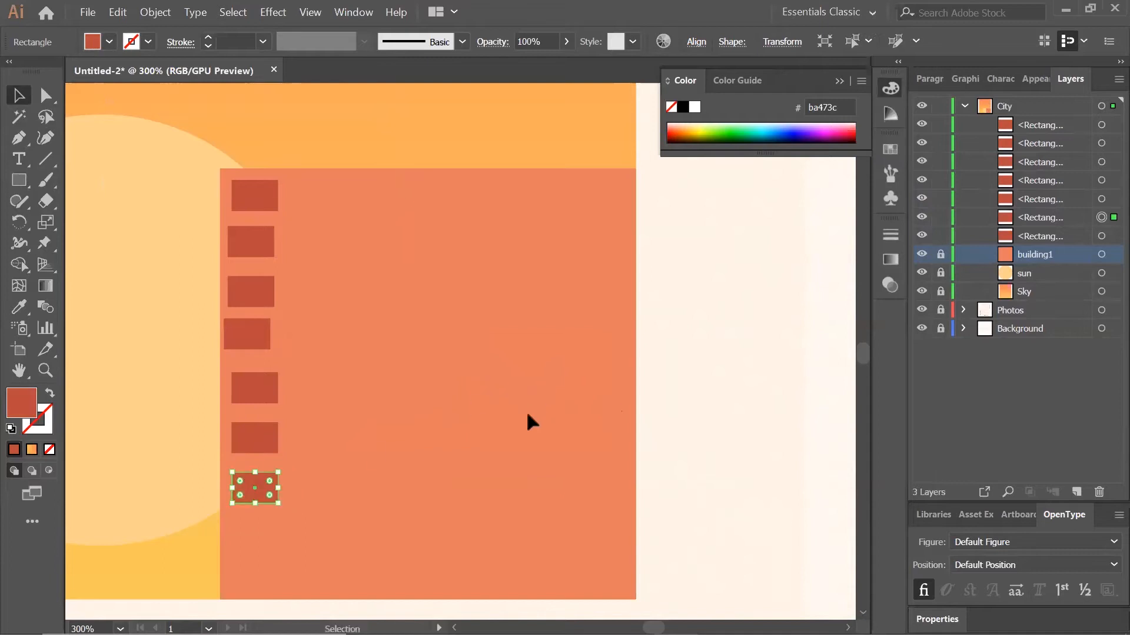
Move the column's lowest window near building1's bottom edge and shift the second window down into the gap above it.
{"action": "scroll", "coordinate": [531, 402], "scroll_direction": "down", "scroll_amount": 3}
{"action": "scroll", "coordinate": [516, 401], "scroll_direction": "up", "scroll_amount": 1}
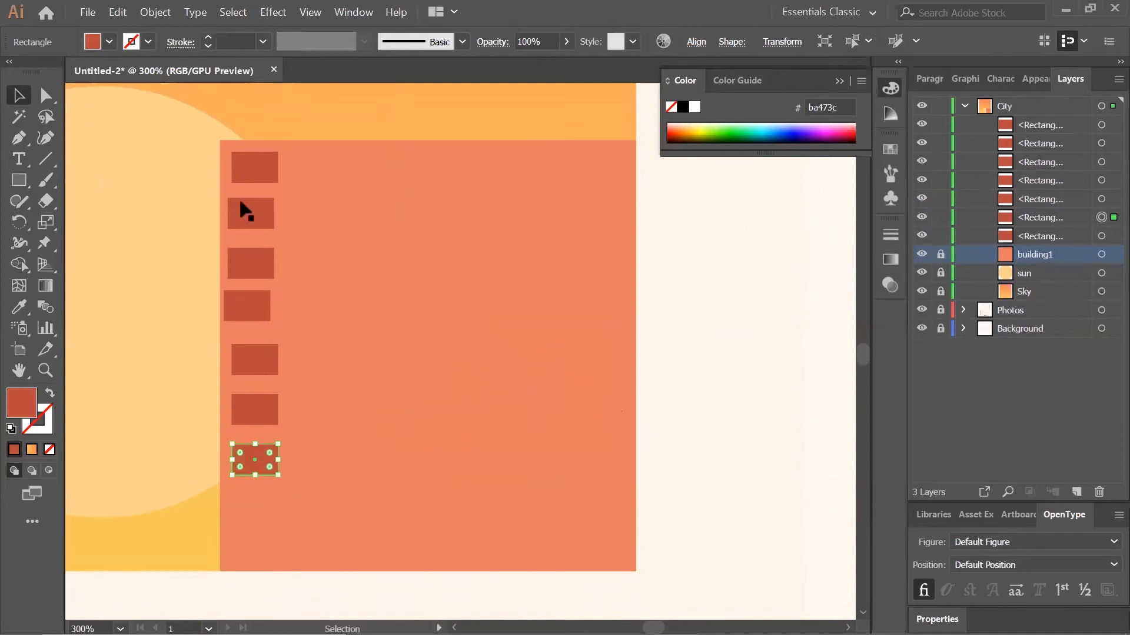
{"action": "mouse_move", "coordinate": [253, 160]}
{"action": "left_mouse_down"}
{"action": "mouse_move", "coordinate": [227, 142]}
{"action": "mouse_move", "coordinate": [273, 157]}
{"action": "mouse_move", "coordinate": [254, 157]}
{"action": "left_mouse_up"}
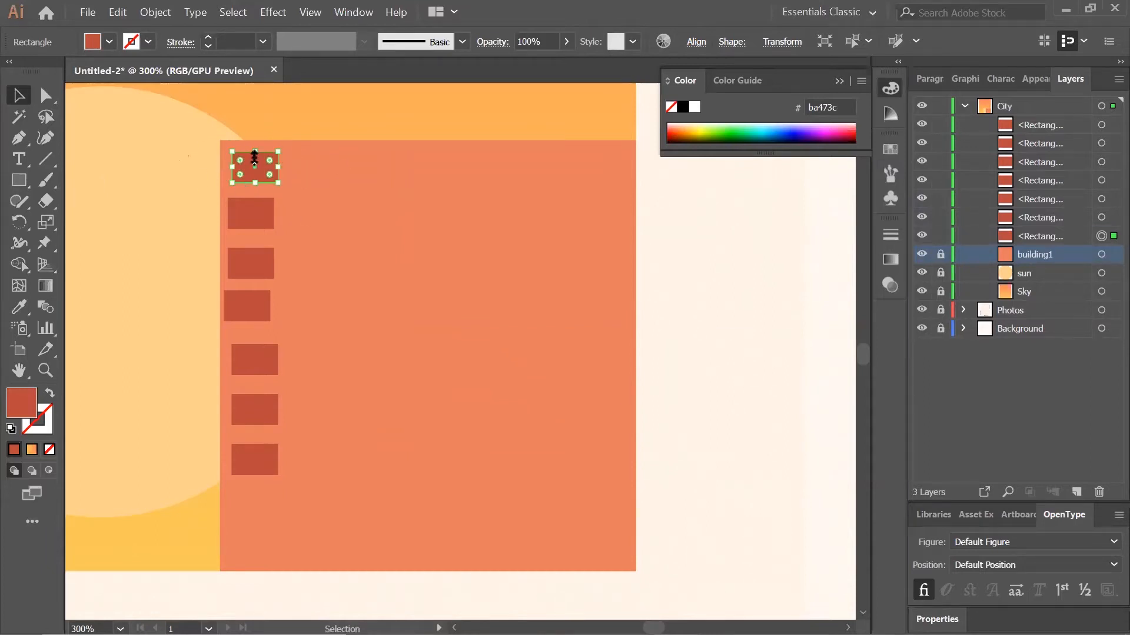
{"action": "left_click_drag", "start_coordinate": [265, 456], "coordinate": [264, 532]}
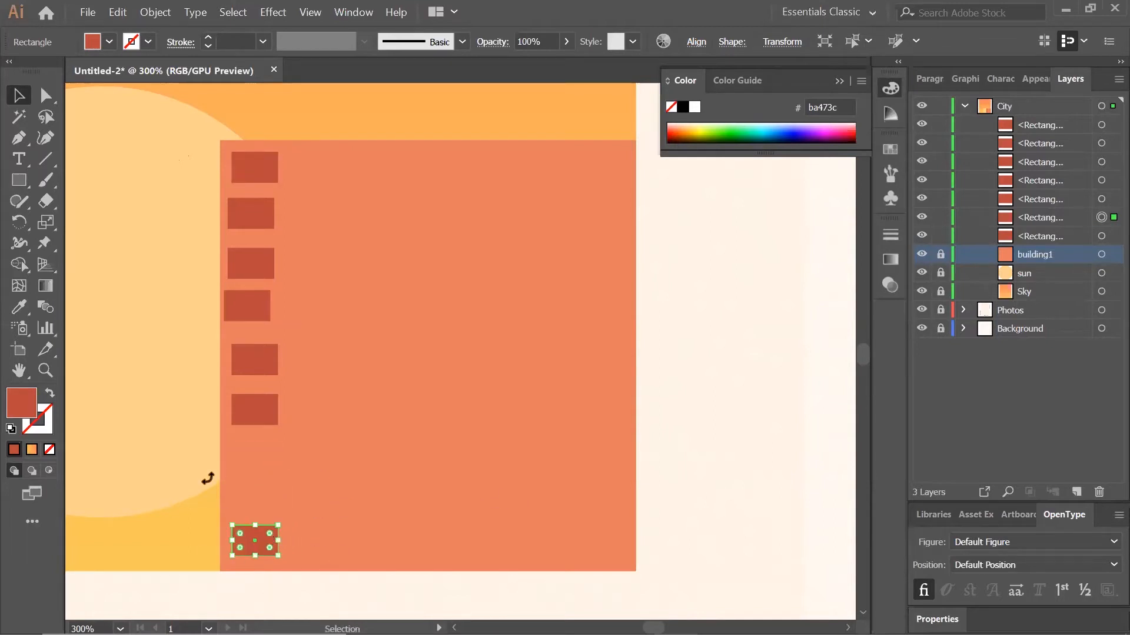
{"action": "left_click_drag", "start_coordinate": [246, 209], "coordinate": [256, 437]}
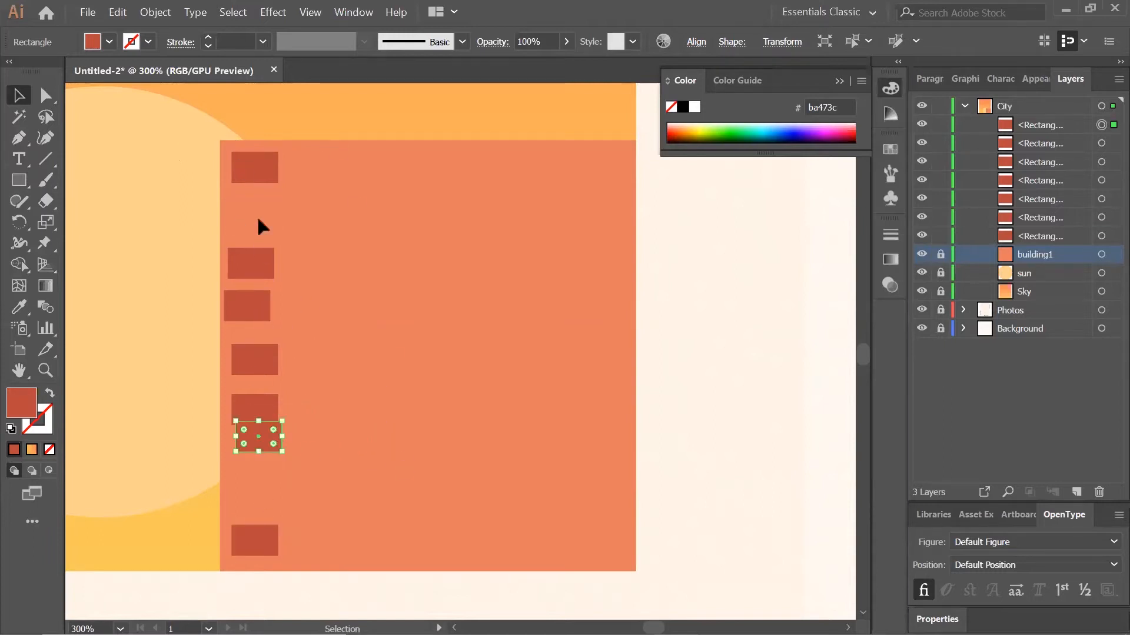
{"action": "left_click", "coordinate": [328, 510]}
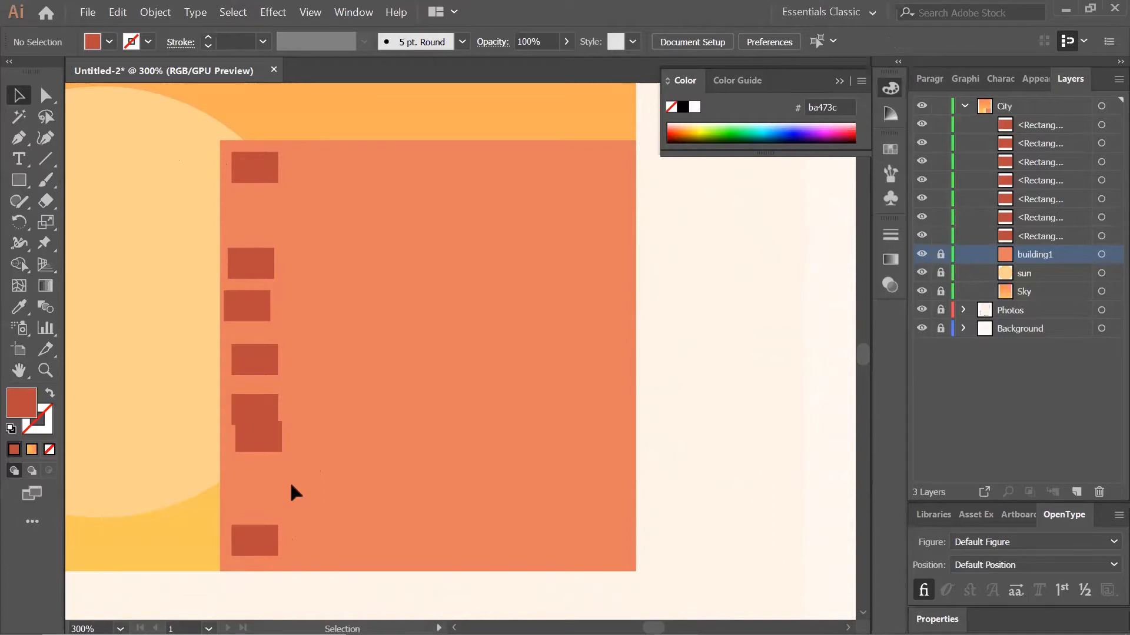
Select all seven windows, align their horizontal centers and distribute them vertically by their top edges.
{"action": "left_click_drag", "start_coordinate": [151, 108], "coordinate": [336, 581]}
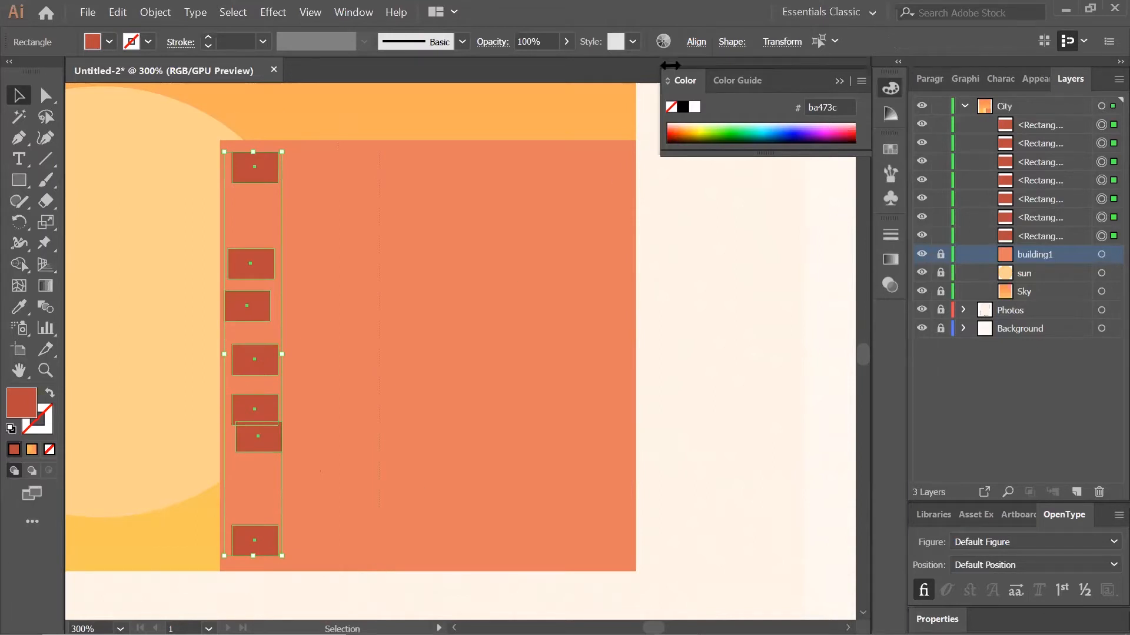
{"action": "left_click", "coordinate": [696, 41]}
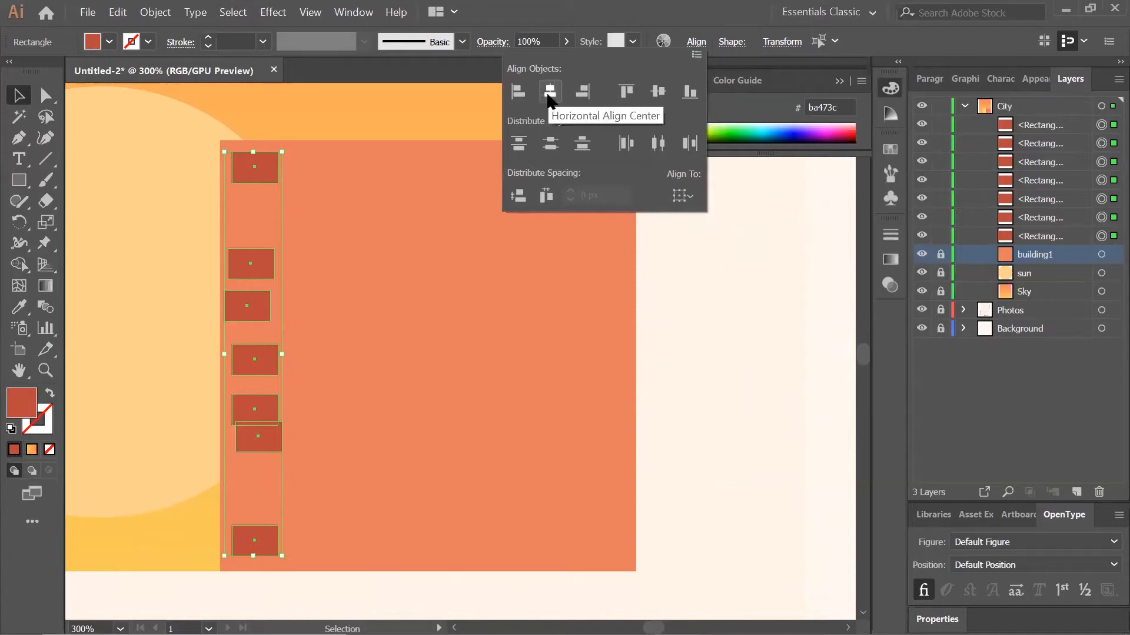
{"action": "left_click", "coordinate": [550, 100]}
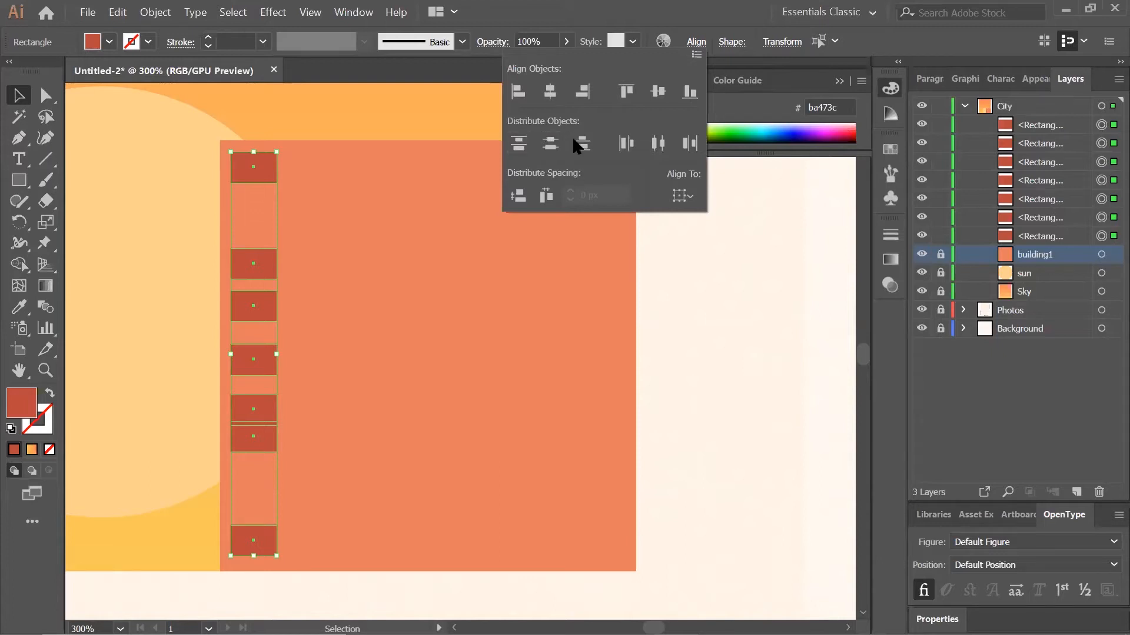
{"action": "left_click", "coordinate": [518, 147]}
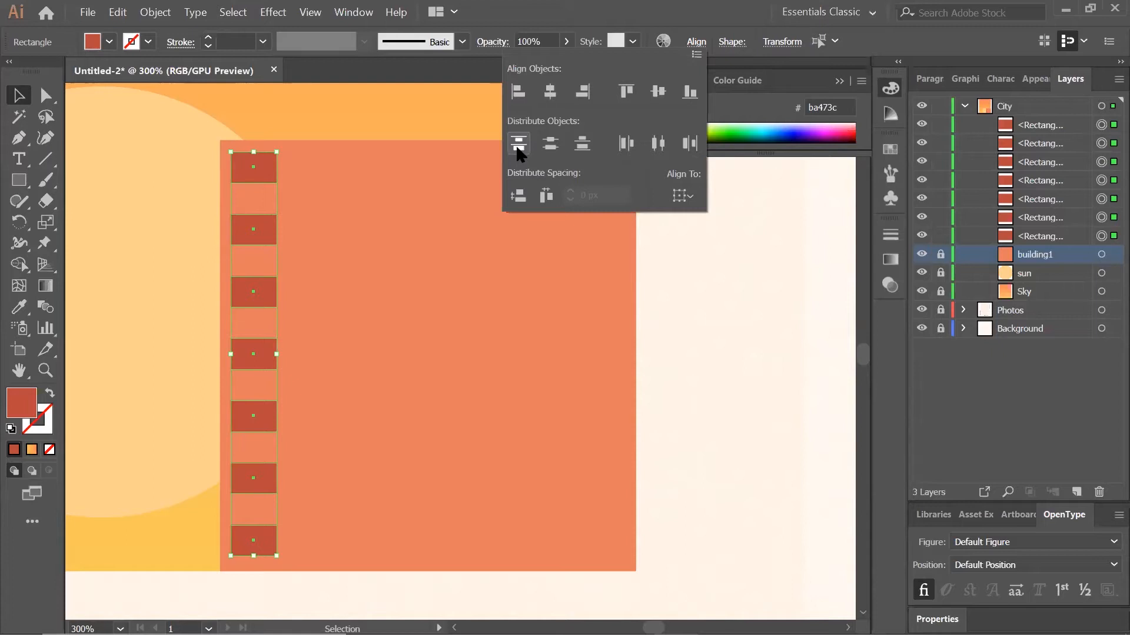
Group the seven aligned windows into one column.
{"action": "left_click", "coordinate": [163, 9]}
{"action": "left_click", "coordinate": [163, 12]}
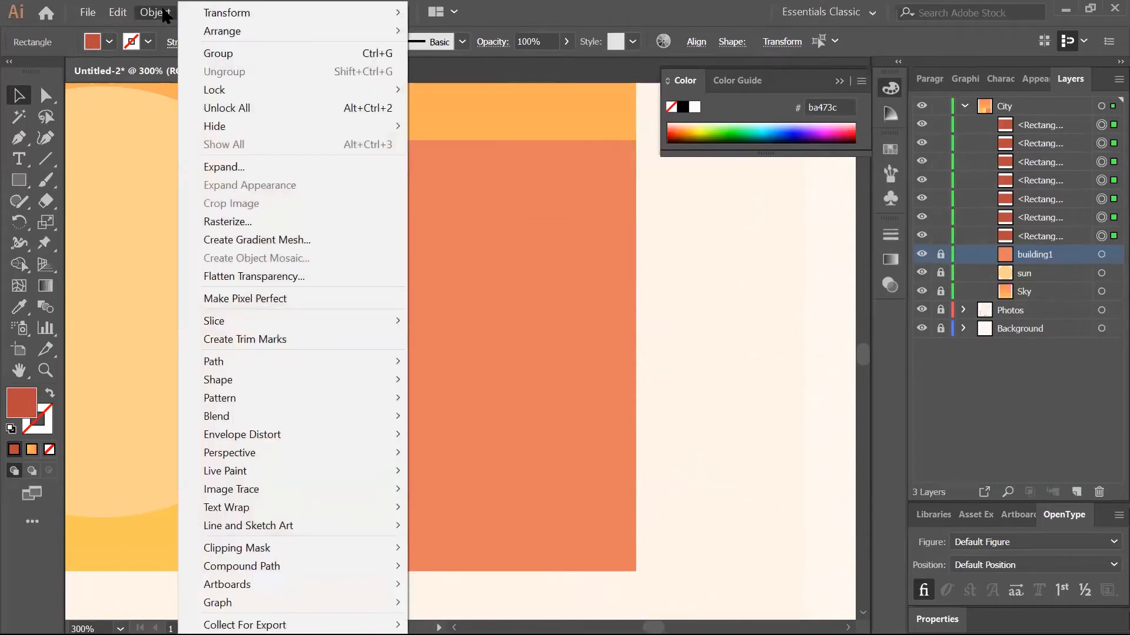
{"action": "left_click", "coordinate": [240, 54]}
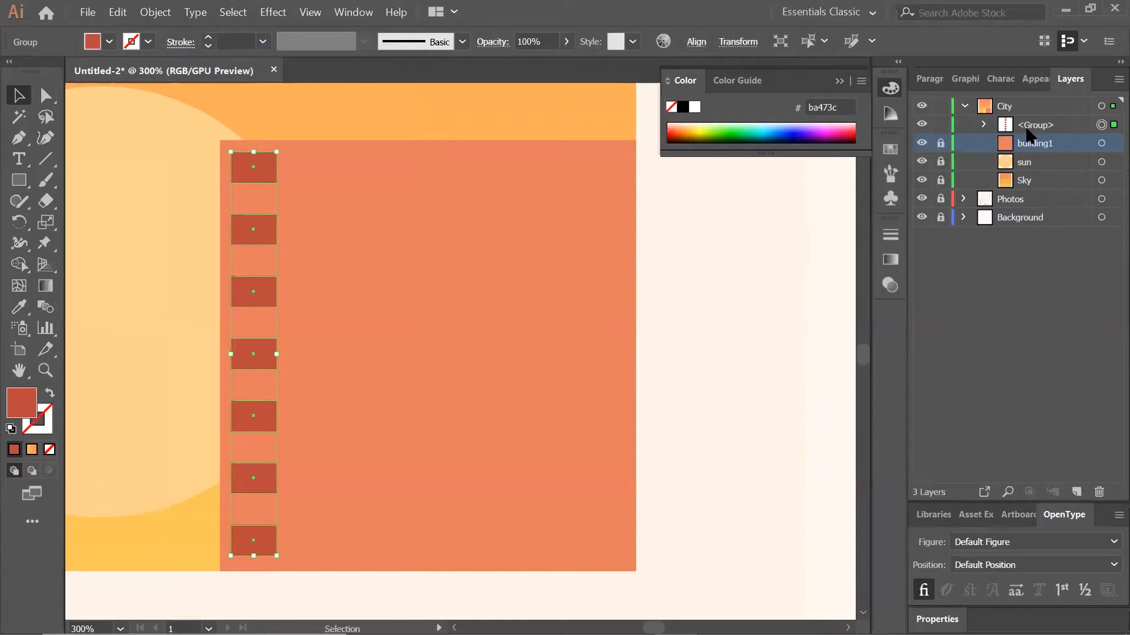
Copy the grouped window column and paste four copies of it.
{"action": "left_click", "coordinate": [118, 11]}
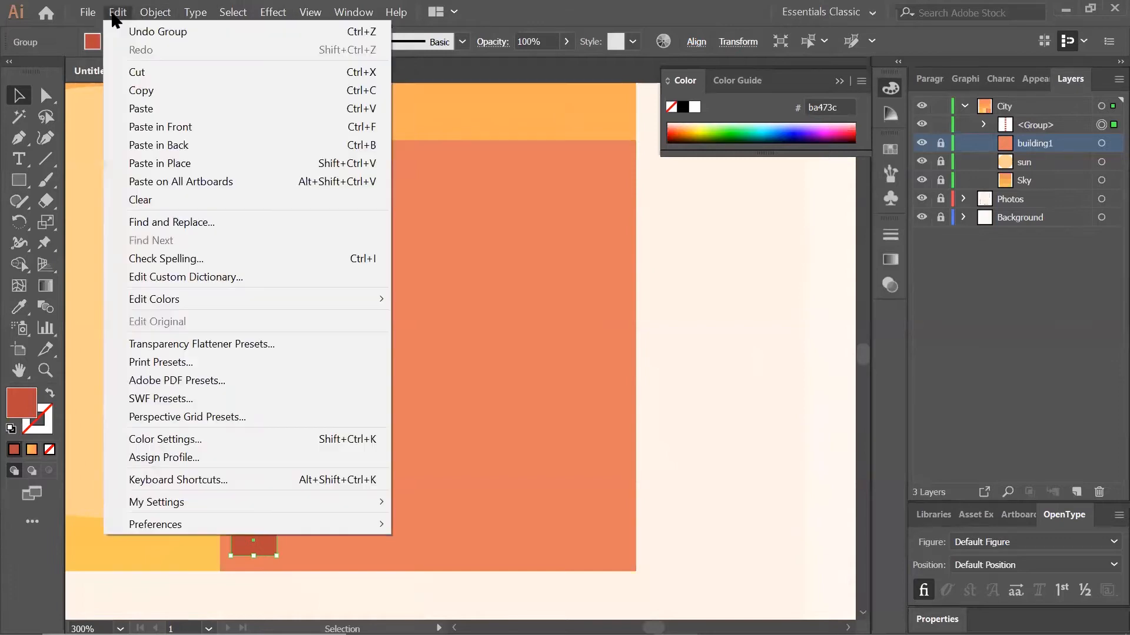
{"action": "left_click", "coordinate": [150, 89]}
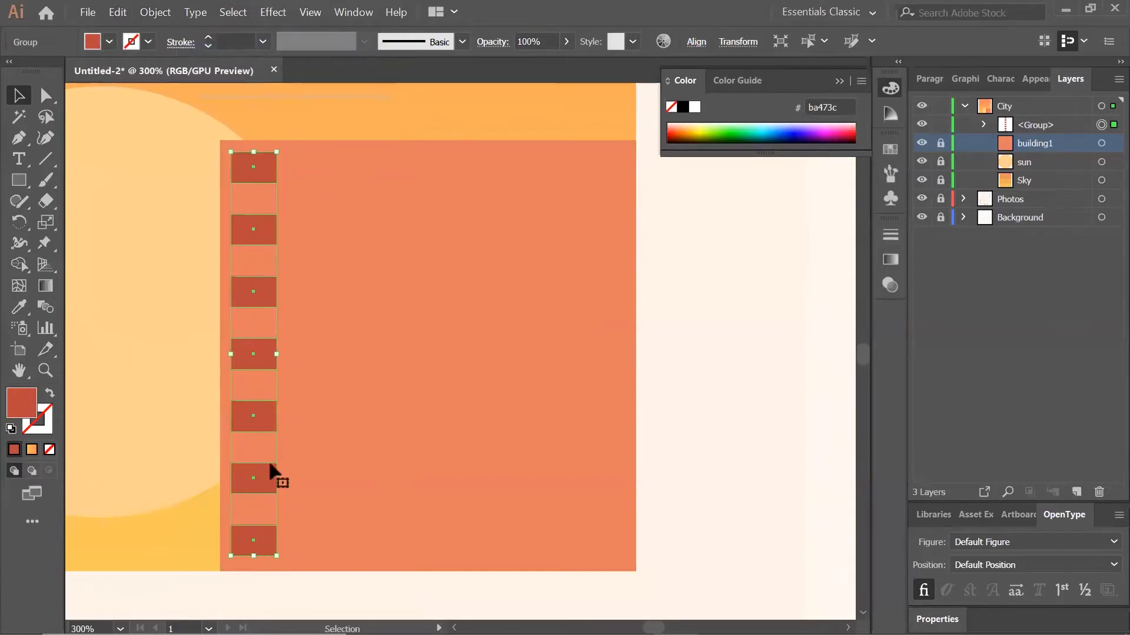
{"action": "left_click", "coordinate": [118, 12]}
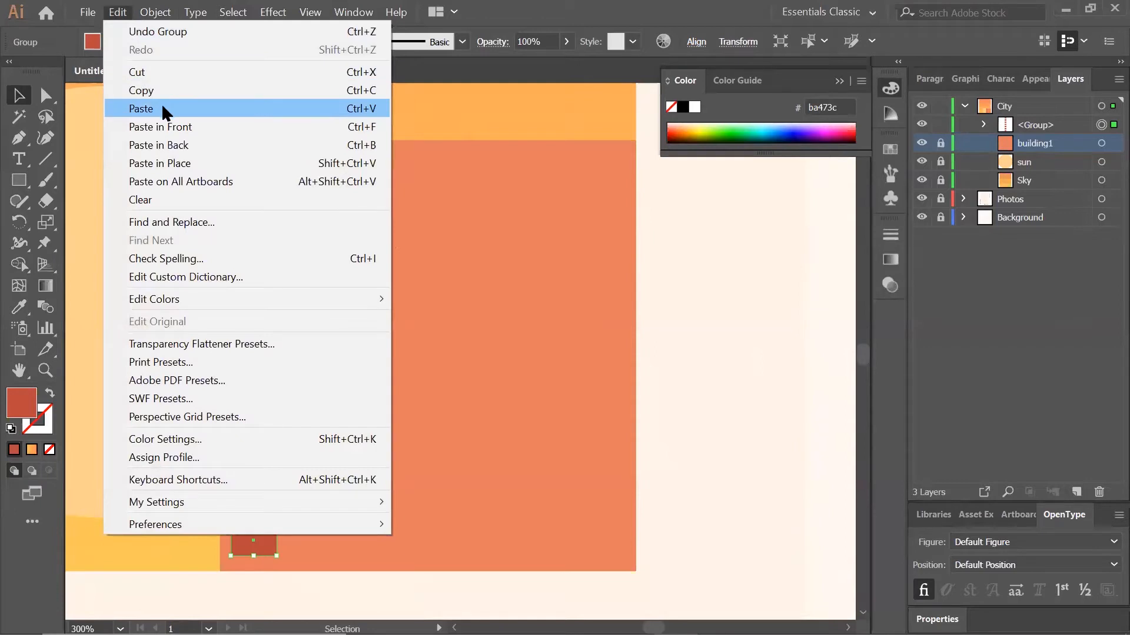
{"action": "left_click", "coordinate": [162, 108]}
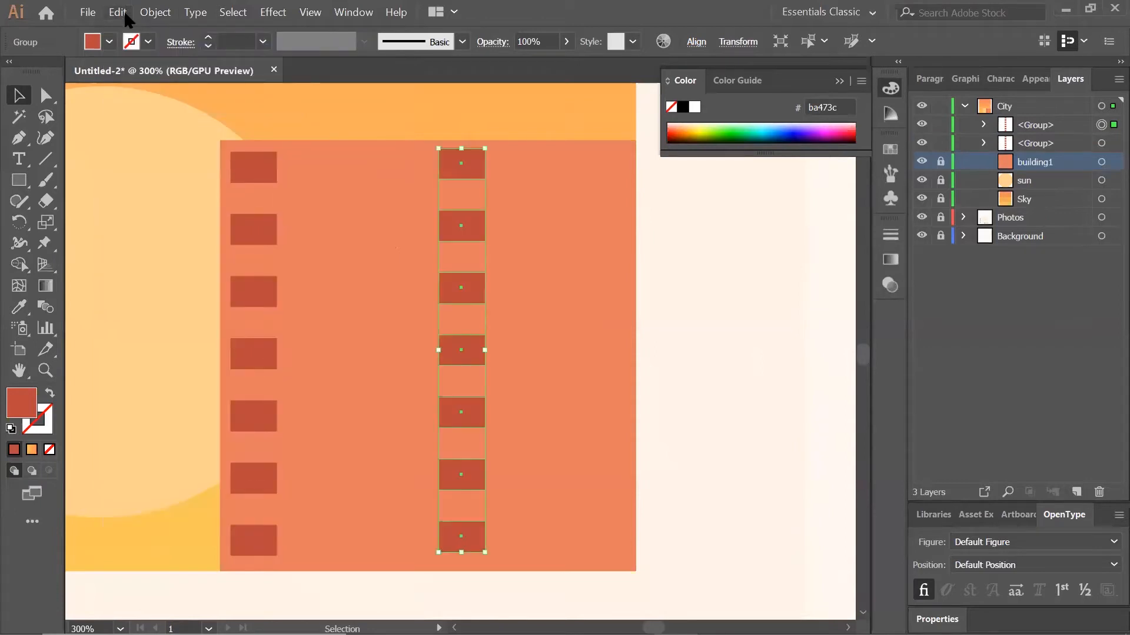
{"action": "left_click", "coordinate": [121, 13]}
{"action": "left_click", "coordinate": [159, 108]}
{"action": "left_click", "coordinate": [118, 12]}
{"action": "left_click", "coordinate": [159, 108]}
{"action": "left_click", "coordinate": [117, 11]}
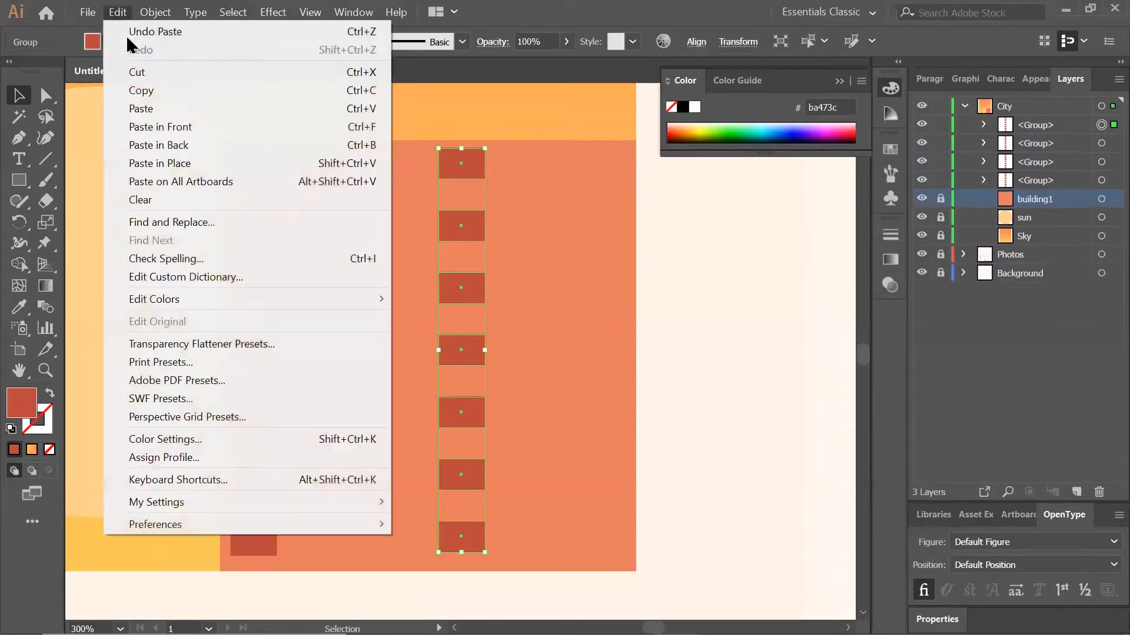
{"action": "left_click", "coordinate": [154, 104]}
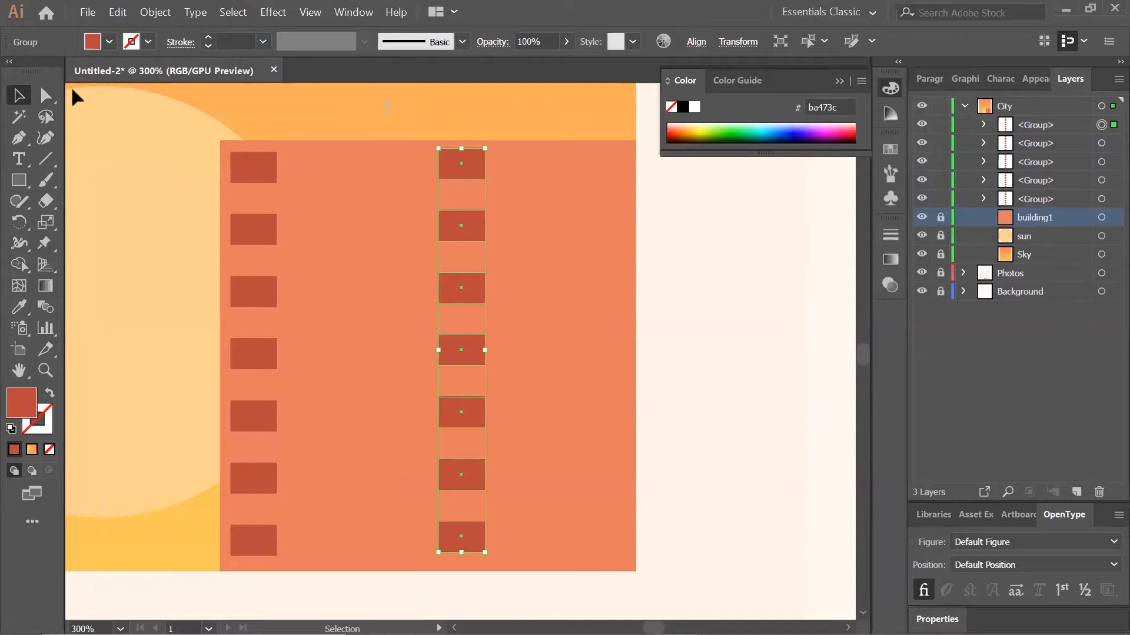
Spread the four pasted window columns across building1, with one near its right edge and the others in between.
{"action": "left_click_drag", "start_coordinate": [465, 171], "coordinate": [601, 173]}
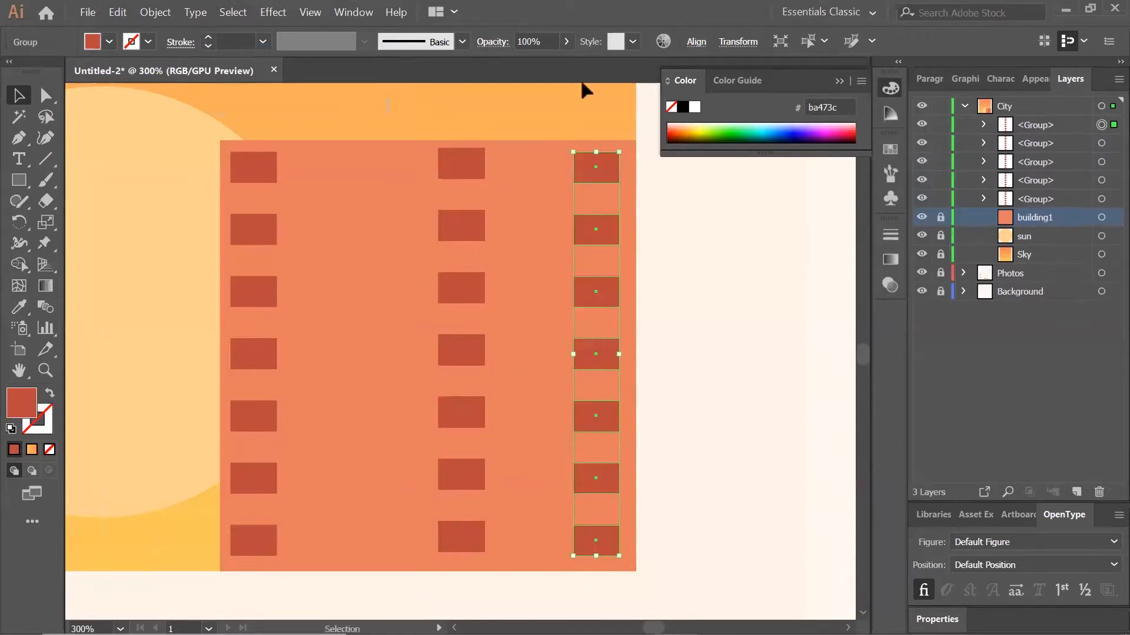
{"action": "left_click_drag", "start_coordinate": [443, 234], "coordinate": [490, 235]}
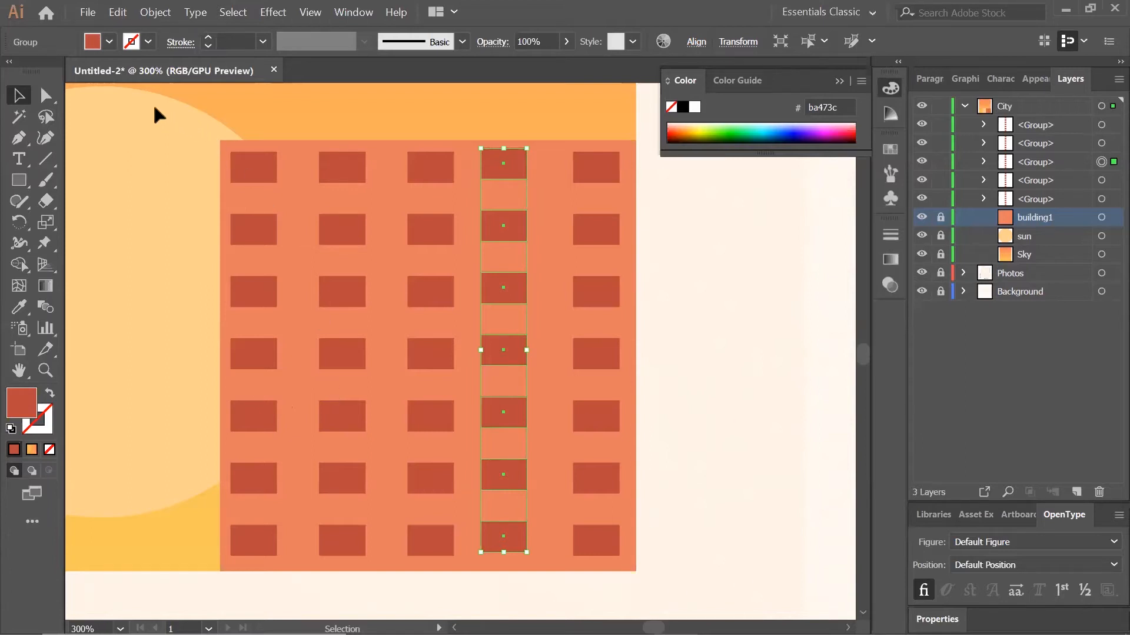
Select all five window columns, align their top edges and distribute them horizontally by their left edges.
{"action": "key", "text": "ctrl+a"}
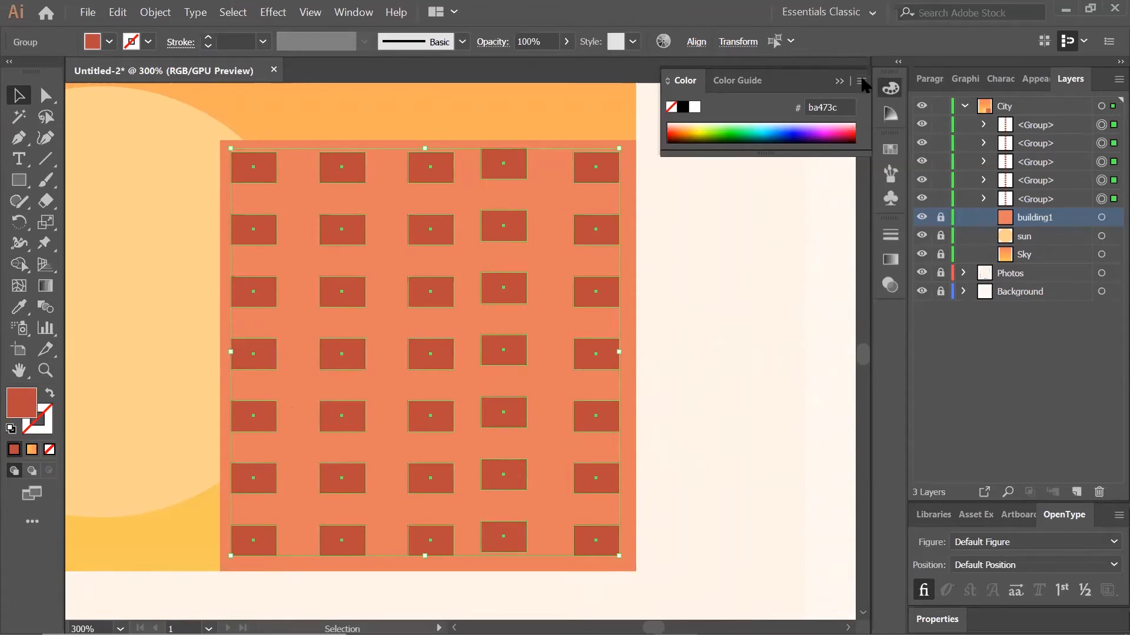
{"action": "left_click", "coordinate": [890, 88]}
{"action": "left_click", "coordinate": [695, 42]}
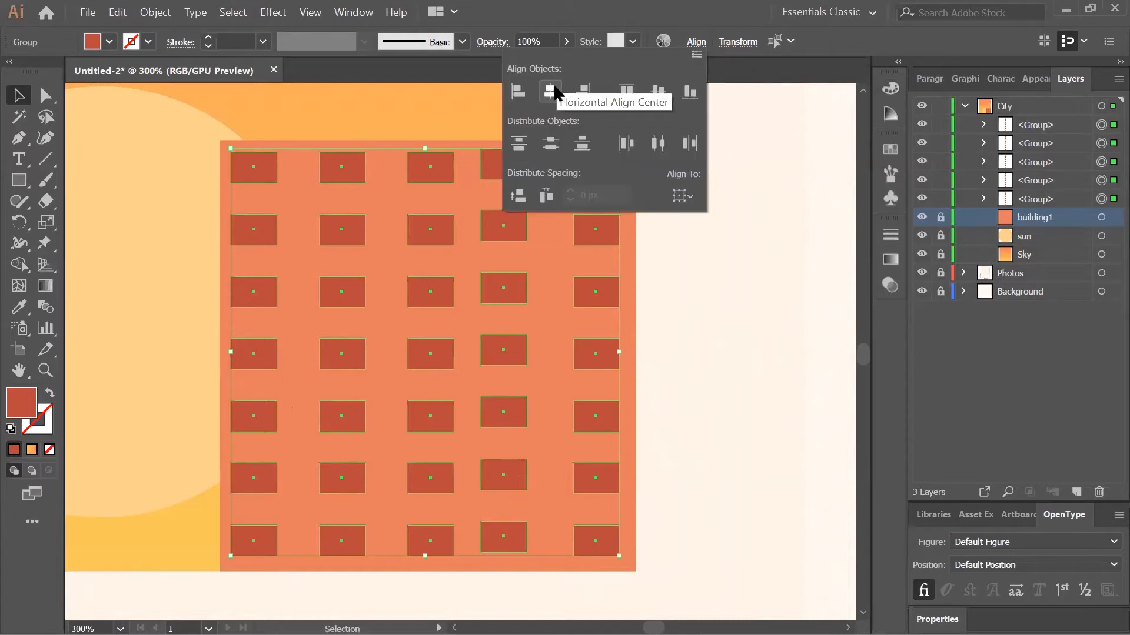
{"action": "left_click", "coordinate": [628, 93]}
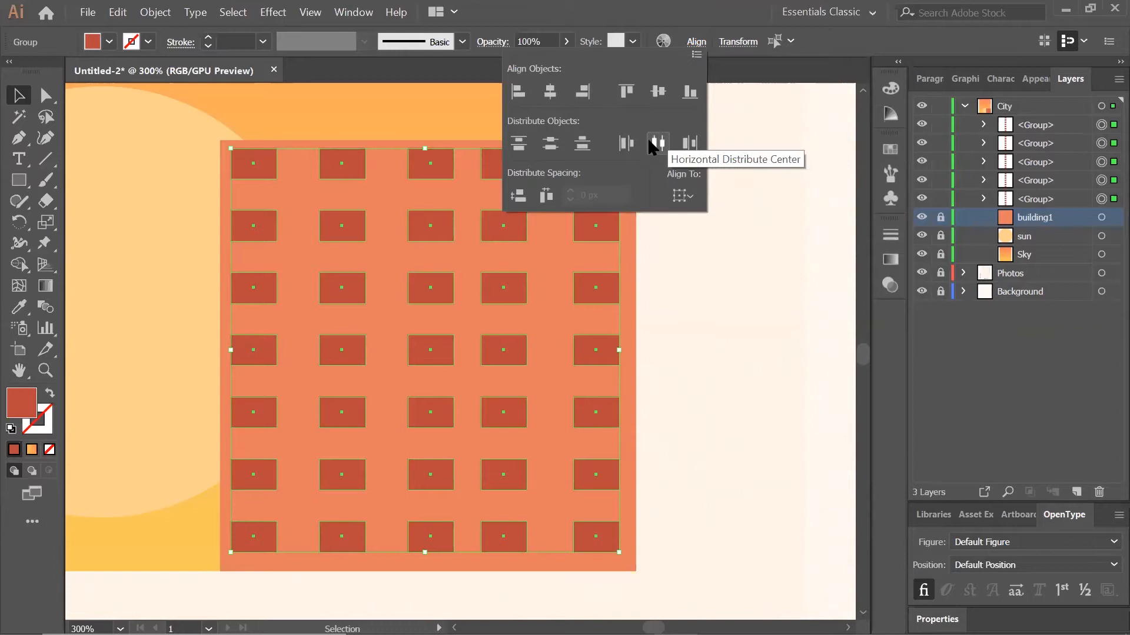
{"action": "left_click", "coordinate": [626, 144]}
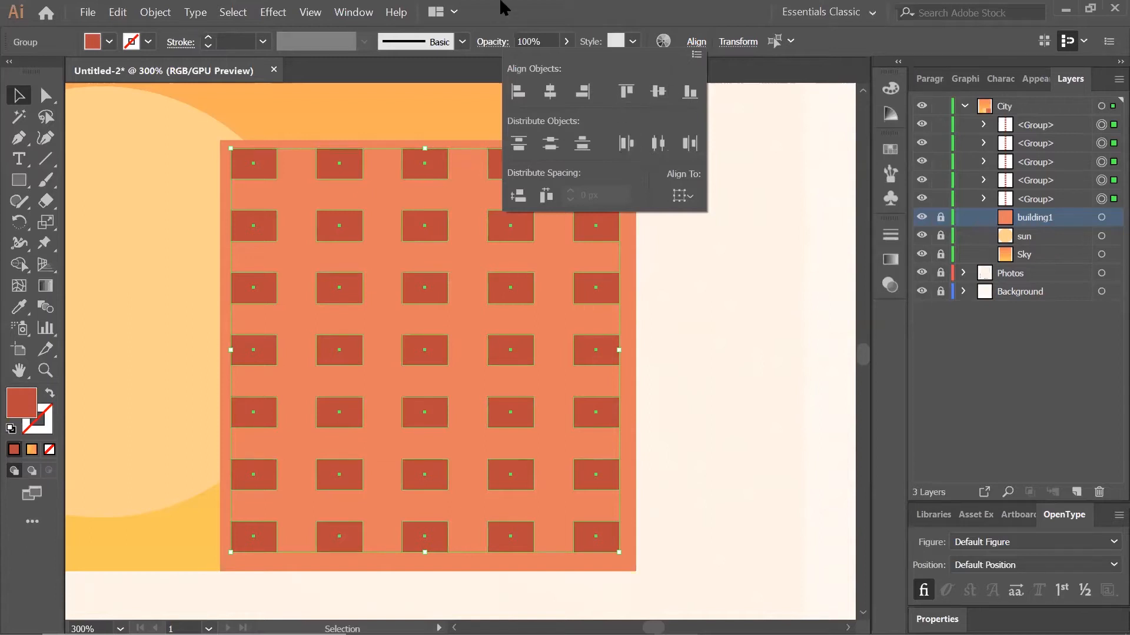
Group the five distributed window columns into one window grid and lock that group.
{"action": "left_click", "coordinate": [159, 12]}
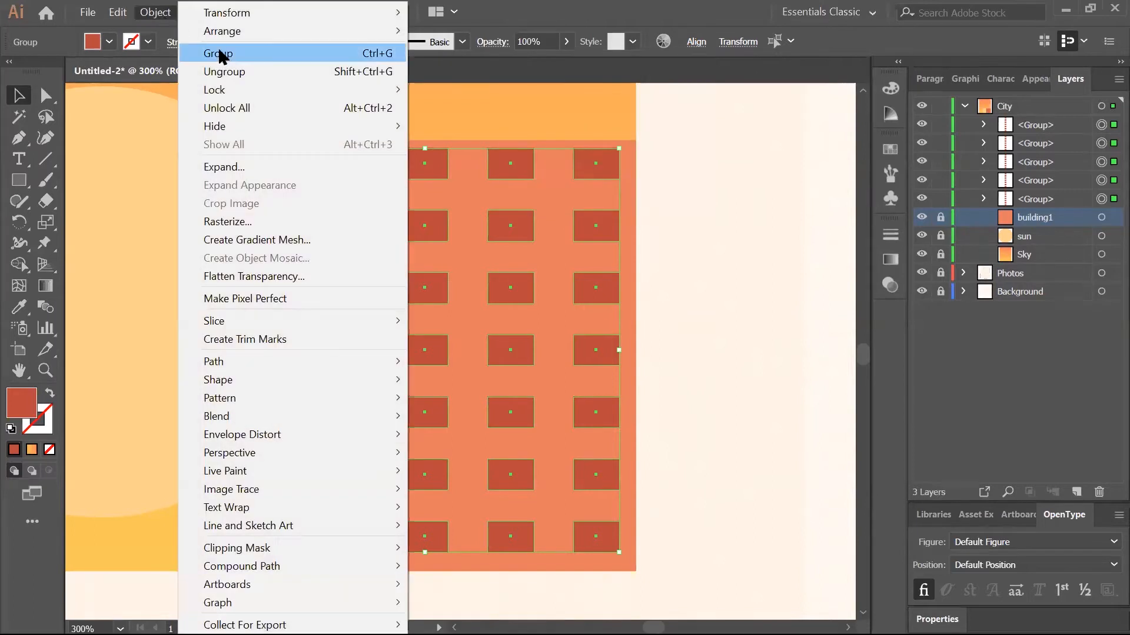
{"action": "left_click", "coordinate": [221, 51]}
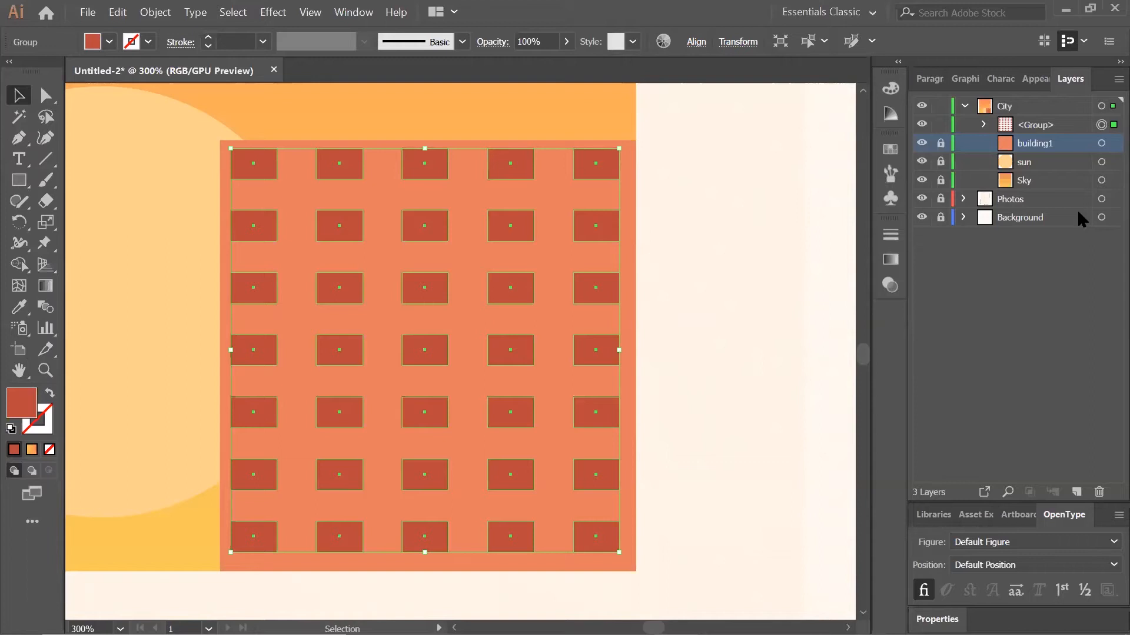
{"action": "left_click", "coordinate": [941, 125]}
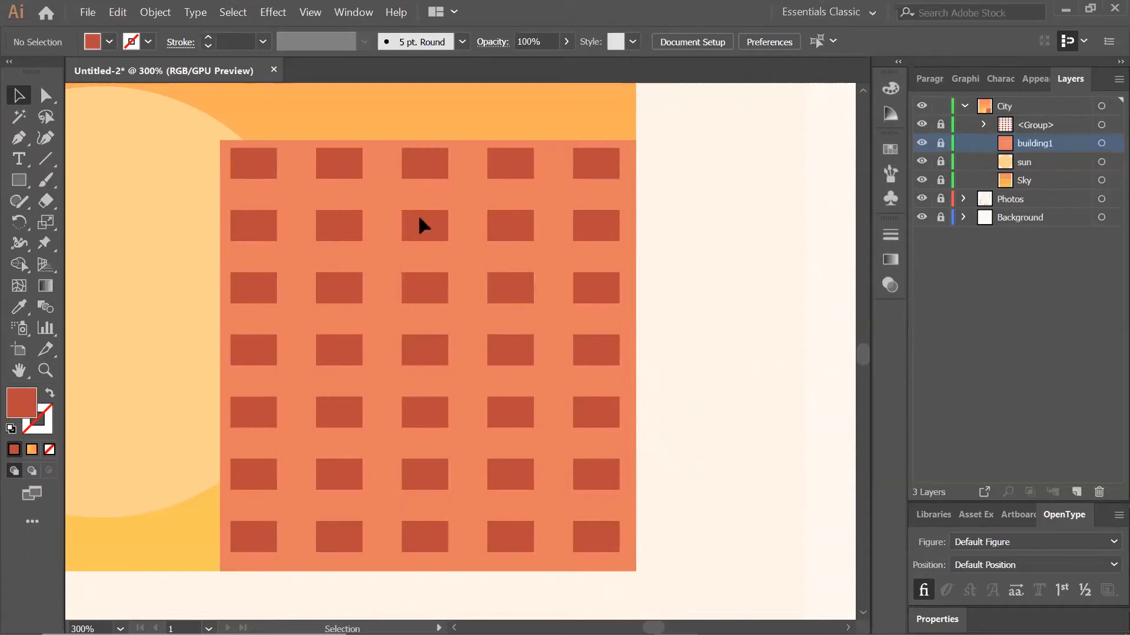
Create a 112 x 10 px rectangle in the sky just above building1.
{"action": "left_click", "coordinate": [19, 181]}
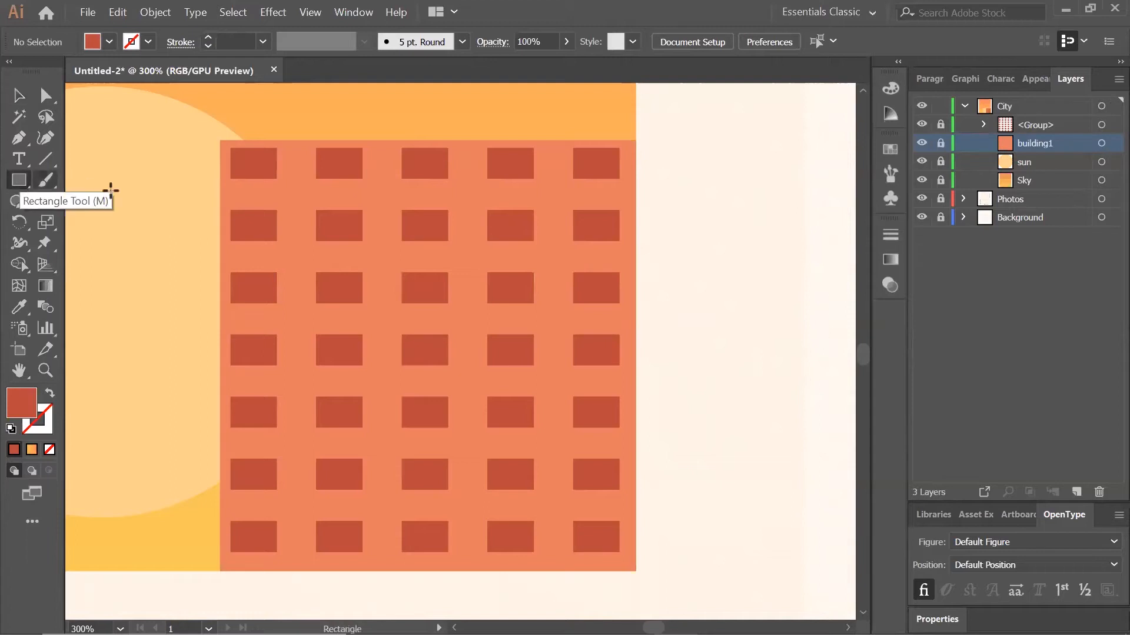
{"action": "scroll", "coordinate": [386, 250], "scroll_direction": "up", "scroll_amount": 1}
{"action": "scroll", "coordinate": [525, 147], "scroll_direction": "up", "scroll_amount": 1}
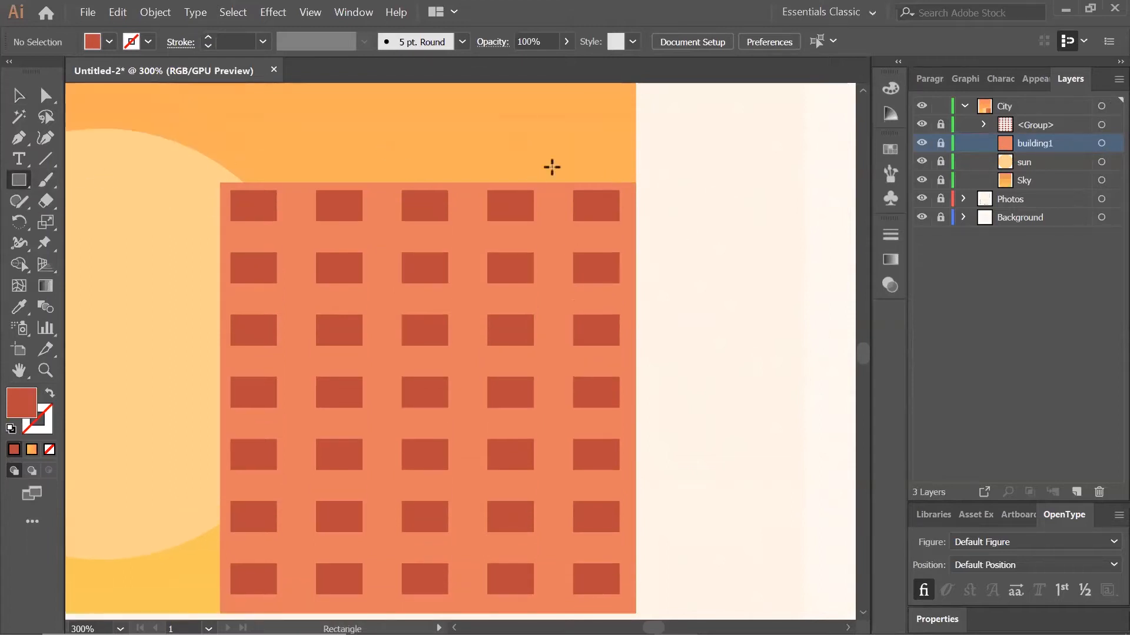
{"action": "scroll", "coordinate": [128, 185], "scroll_direction": "up", "scroll_amount": 1}
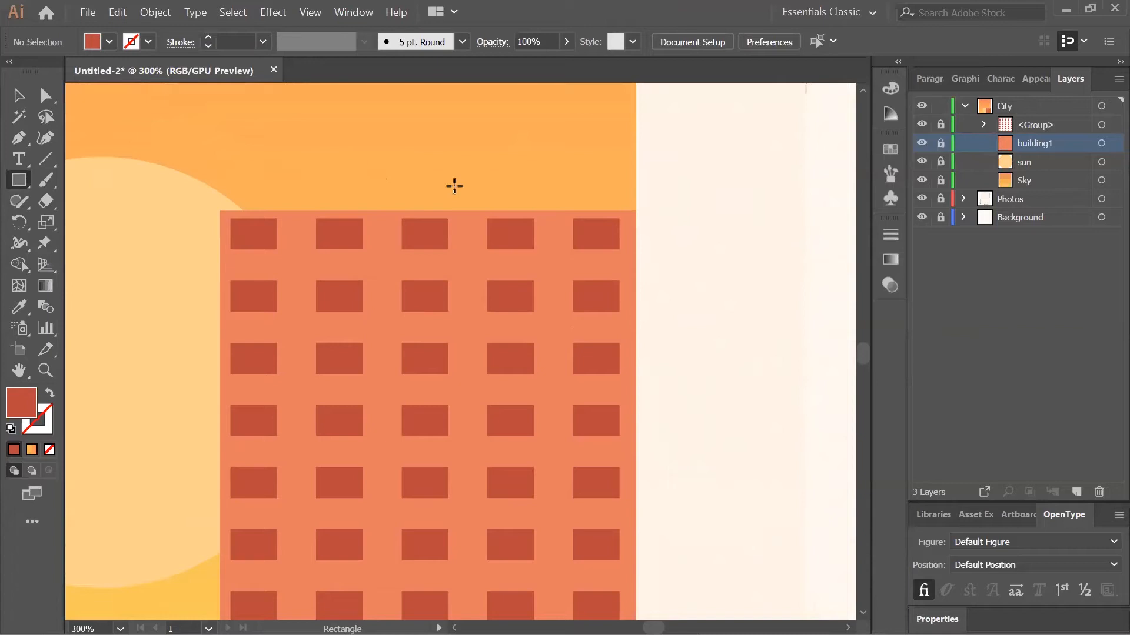
{"action": "left_click_drag", "start_coordinate": [560, 201], "coordinate": [637, 194]}
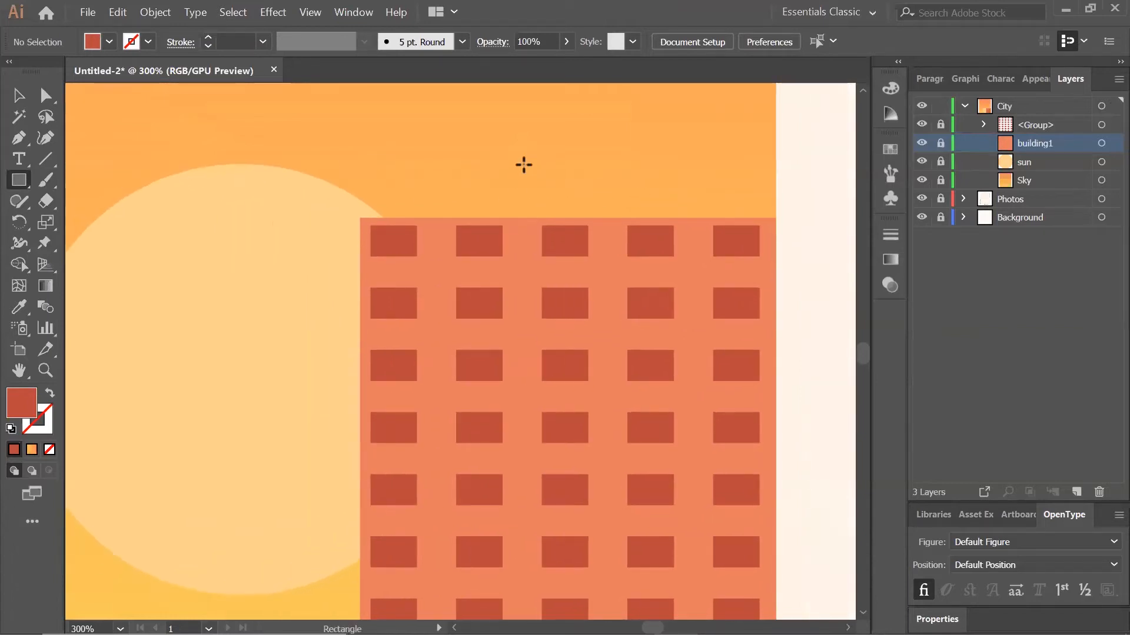
{"action": "left_click", "coordinate": [524, 165]}
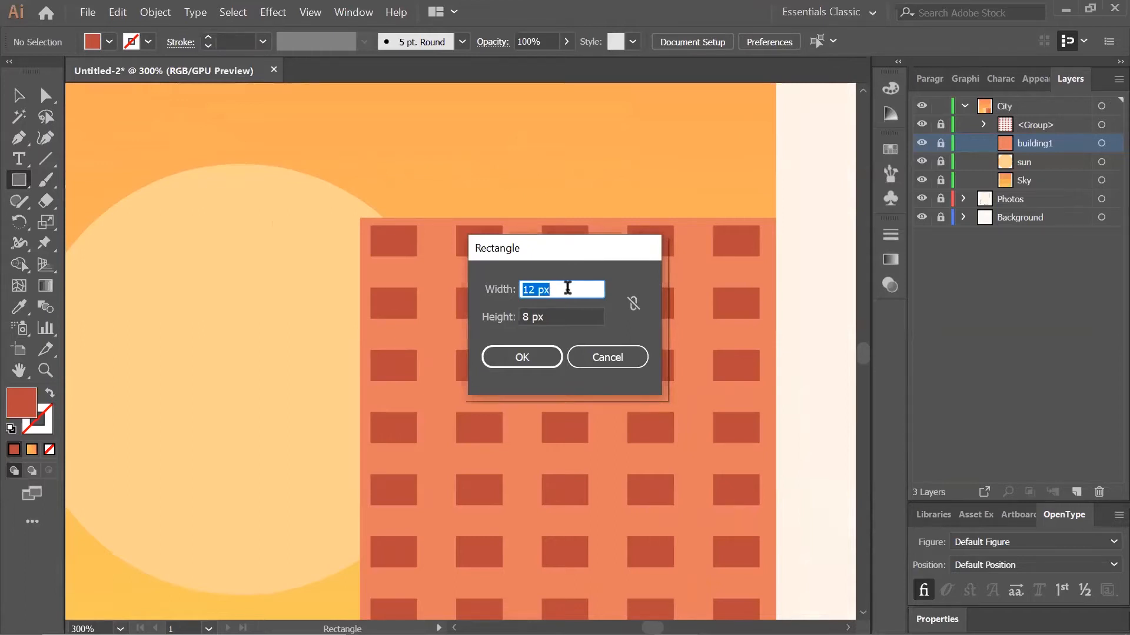
{"action": "type", "text": "112"}
{"action": "key", "text": "Tab"}
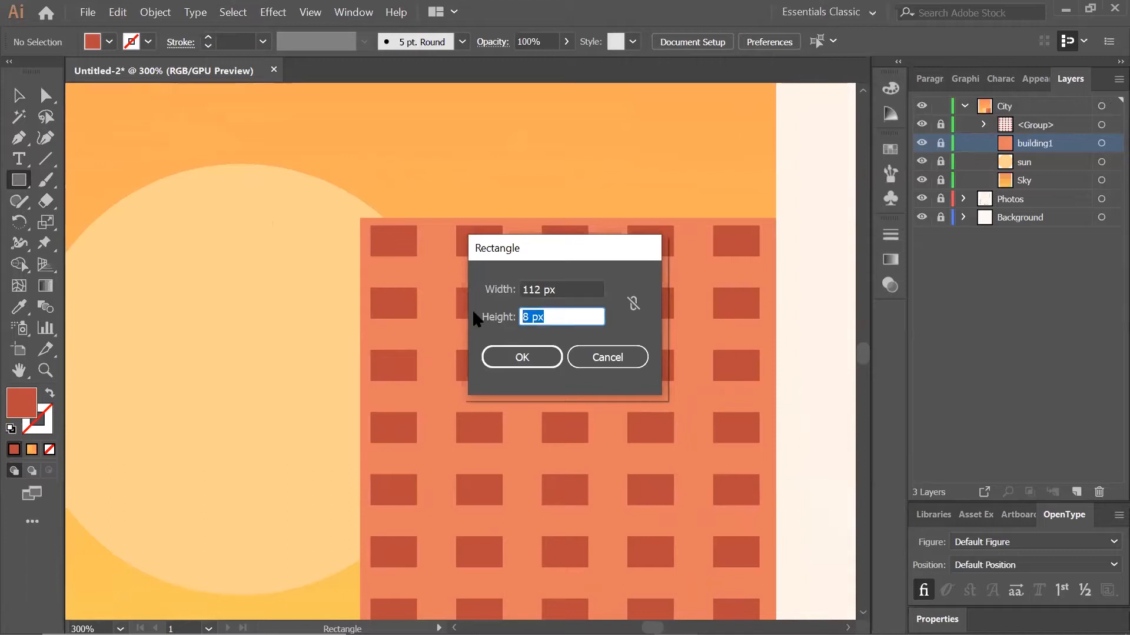
{"action": "type", "text": "10"}
{"action": "left_click", "coordinate": [501, 363]}
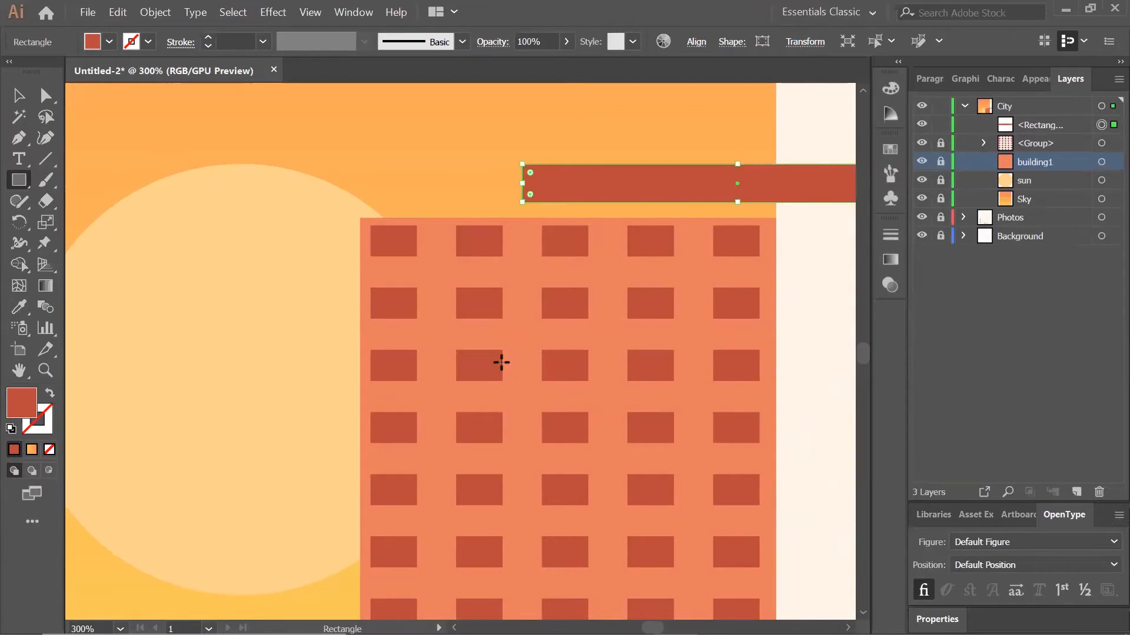
Fill the rectangle with #ffedd7 and place it on top of building1, flush with the building's right edge.
{"action": "double_click", "coordinate": [16, 406]}
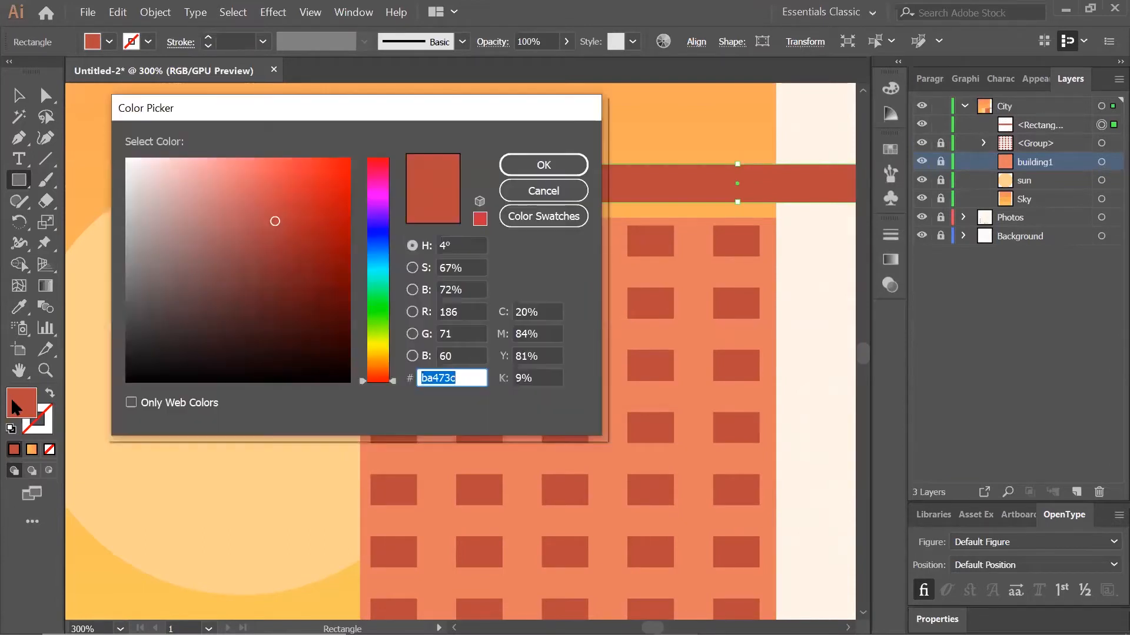
{"action": "type", "text": "ffedd7"}
{"action": "left_click", "coordinate": [540, 157]}
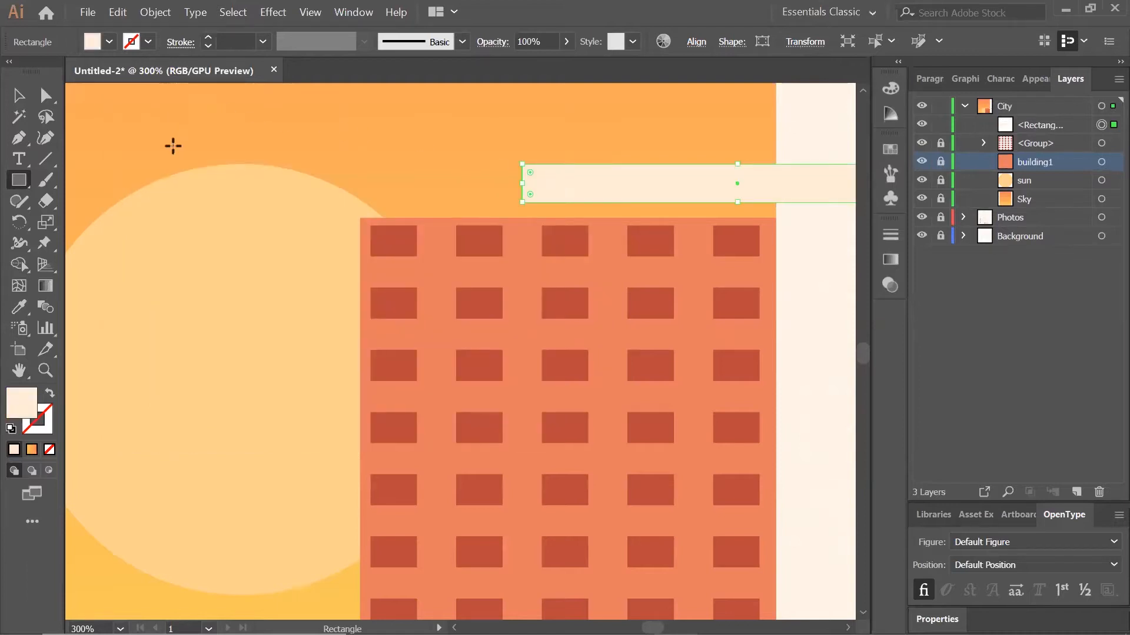
{"action": "left_click", "coordinate": [19, 96]}
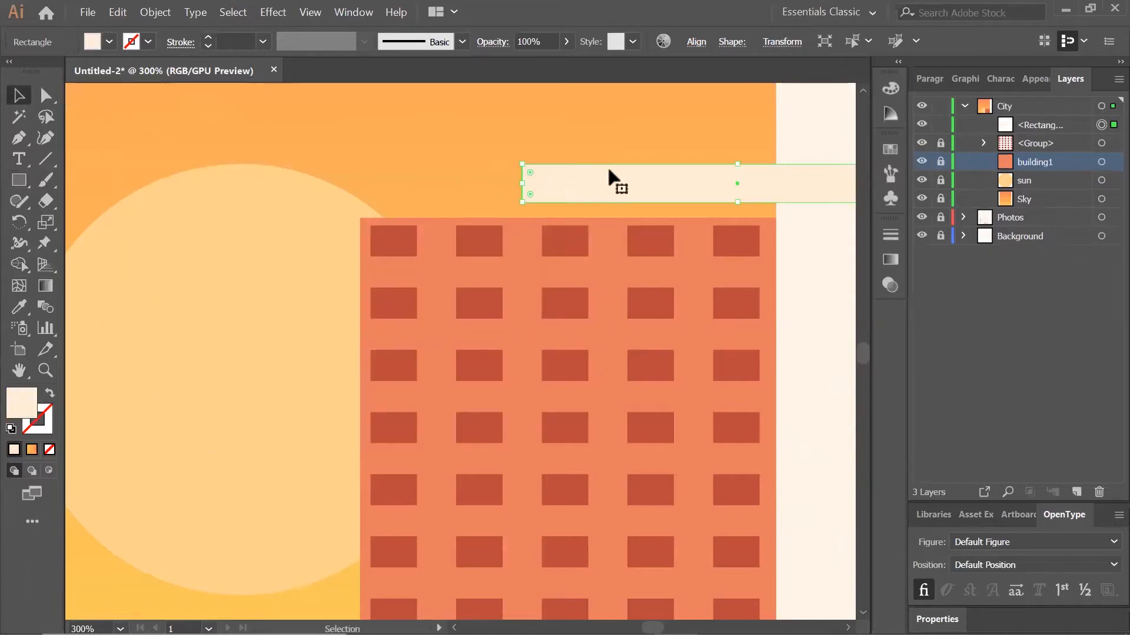
{"action": "left_click_drag", "start_coordinate": [626, 191], "coordinate": [451, 205]}
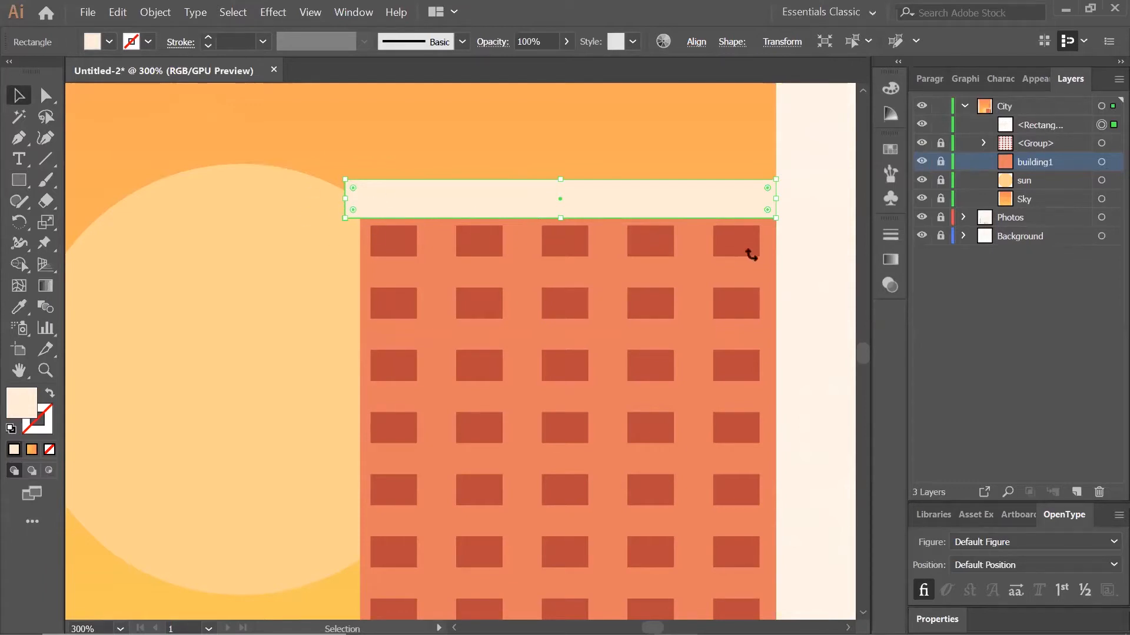
{"action": "left_click", "coordinate": [838, 260]}
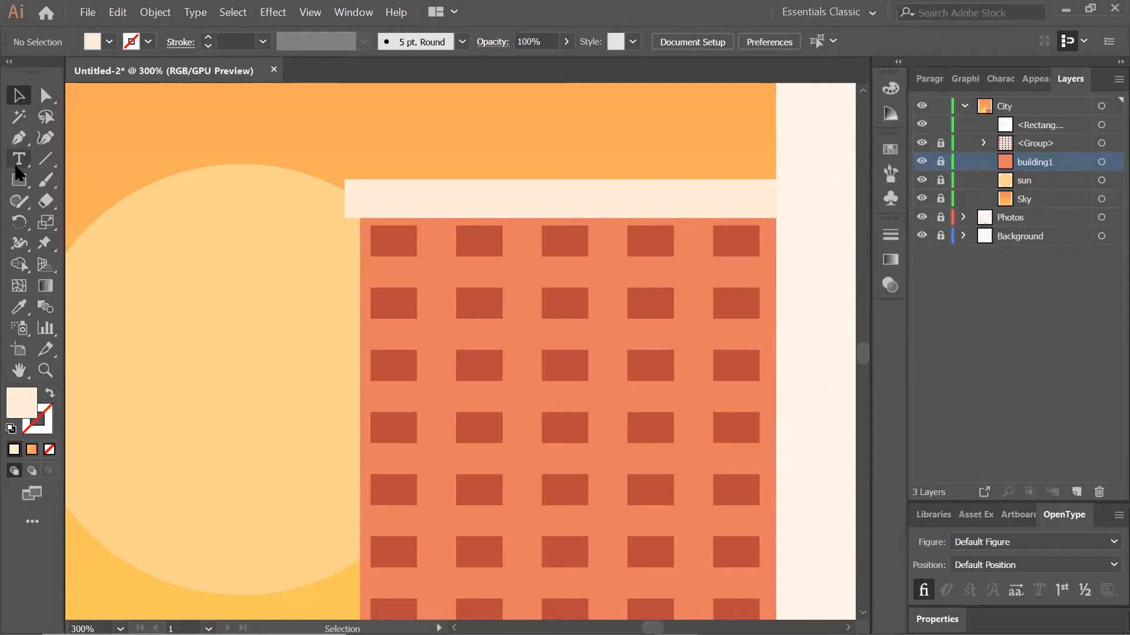
Create a second, thin rectangle of 112 x 2 px near the roof bar.
{"action": "left_click", "coordinate": [17, 181]}
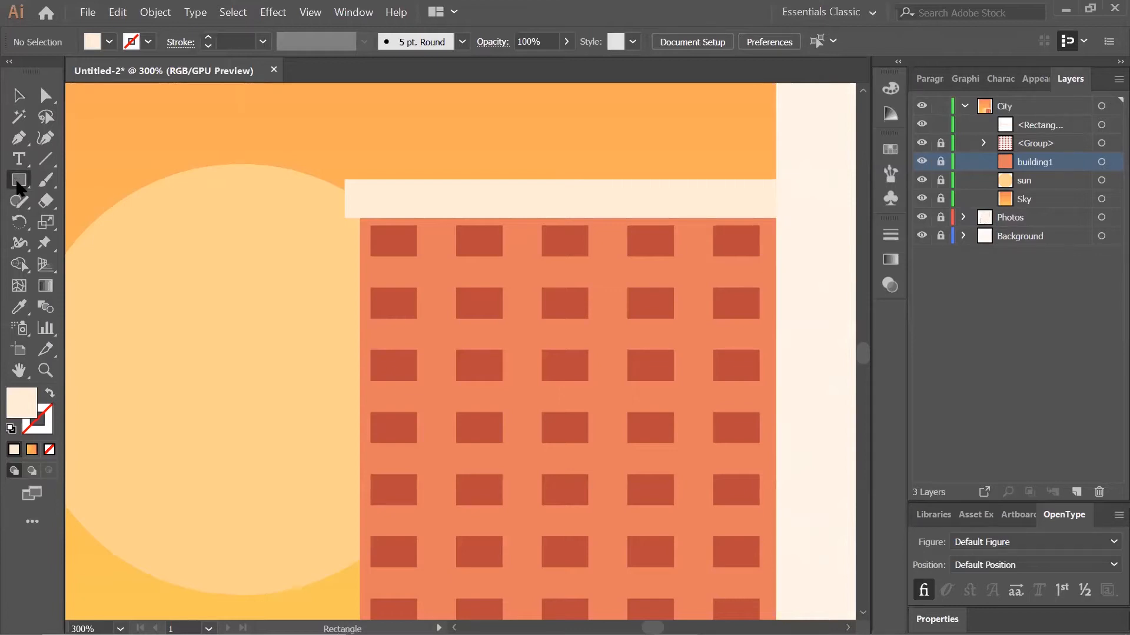
{"action": "left_click", "coordinate": [257, 265]}
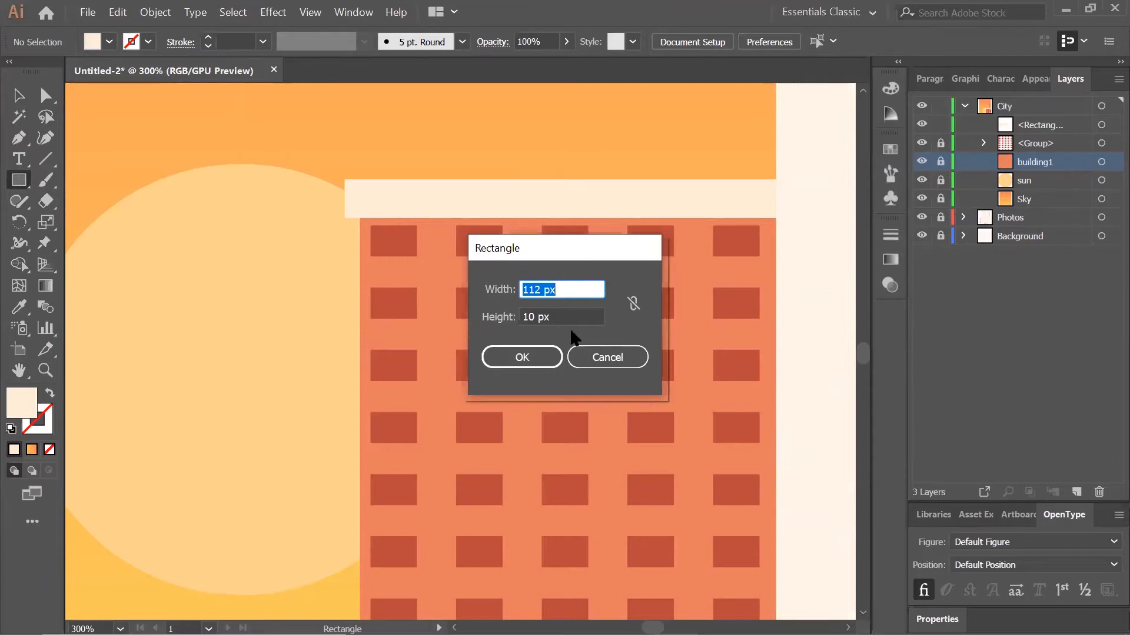
{"action": "key", "text": "Tab"}
{"action": "type", "text": "2"}
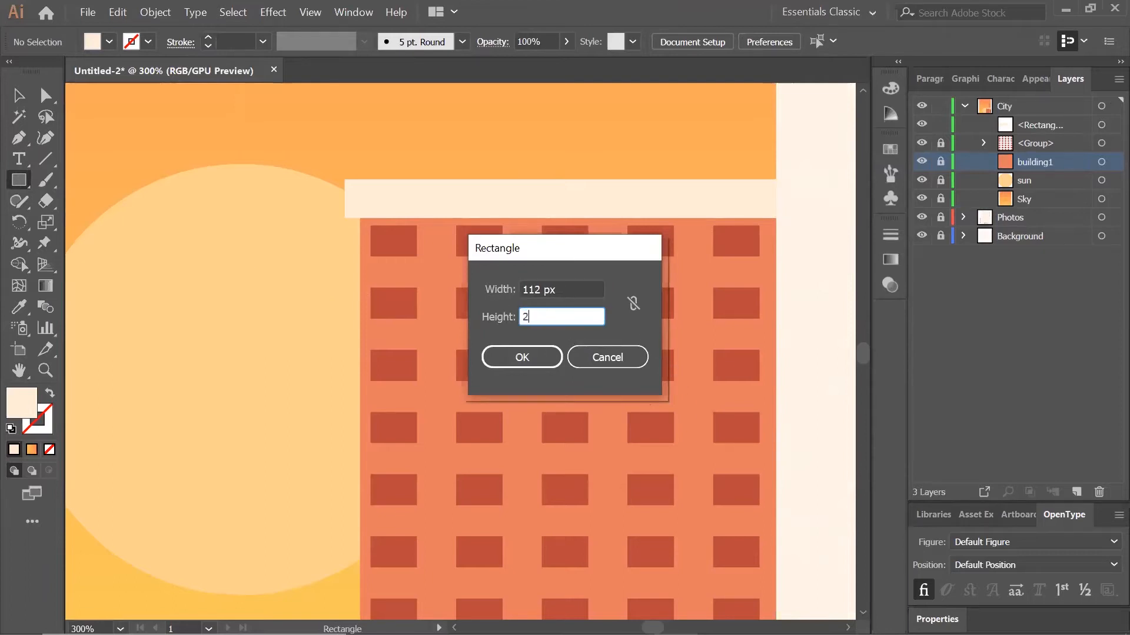
{"action": "left_click", "coordinate": [522, 359]}
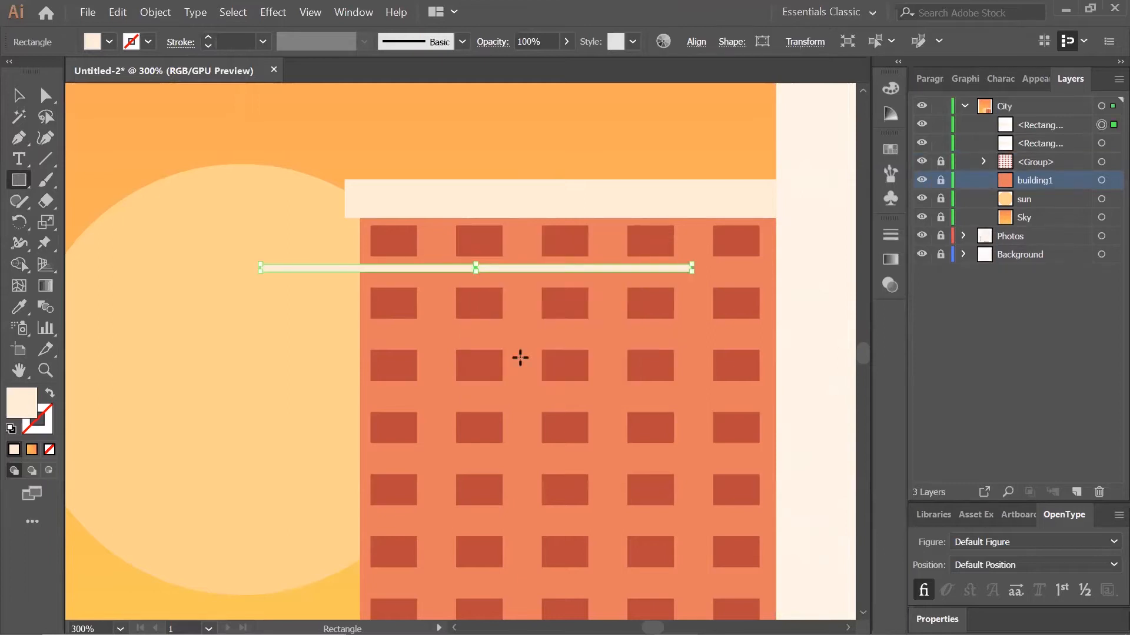
Fill the thin rectangle with #ba473c and place it across the lower part of the cream roof bar, with the ends matching.
{"action": "double_click", "coordinate": [18, 419]}
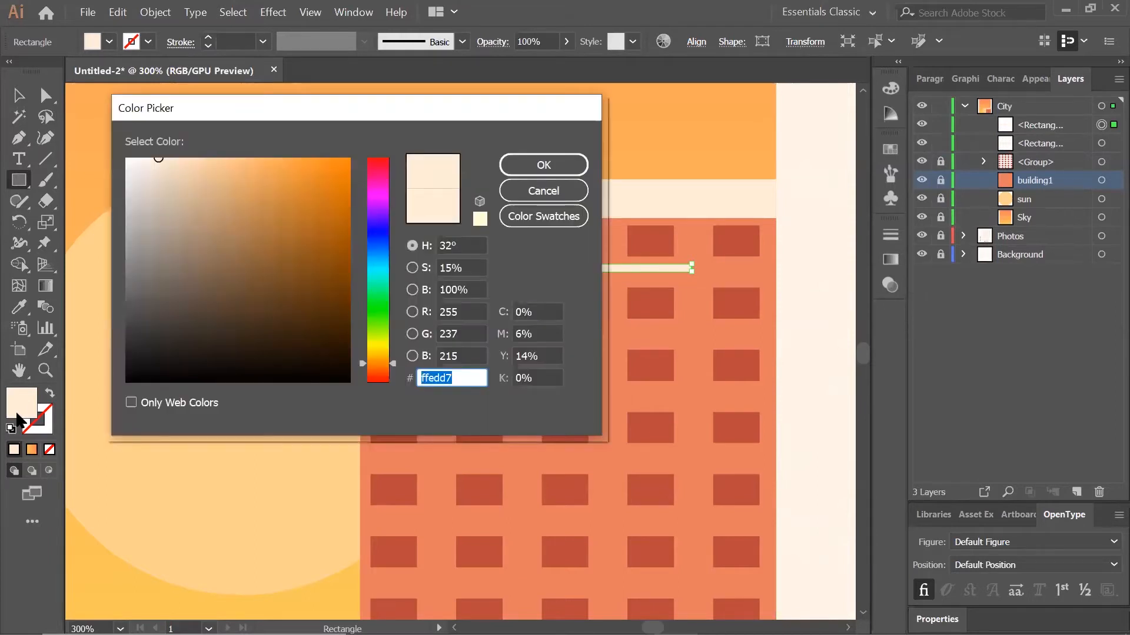
{"action": "type", "text": "ba473c"}
{"action": "left_click", "coordinate": [516, 160]}
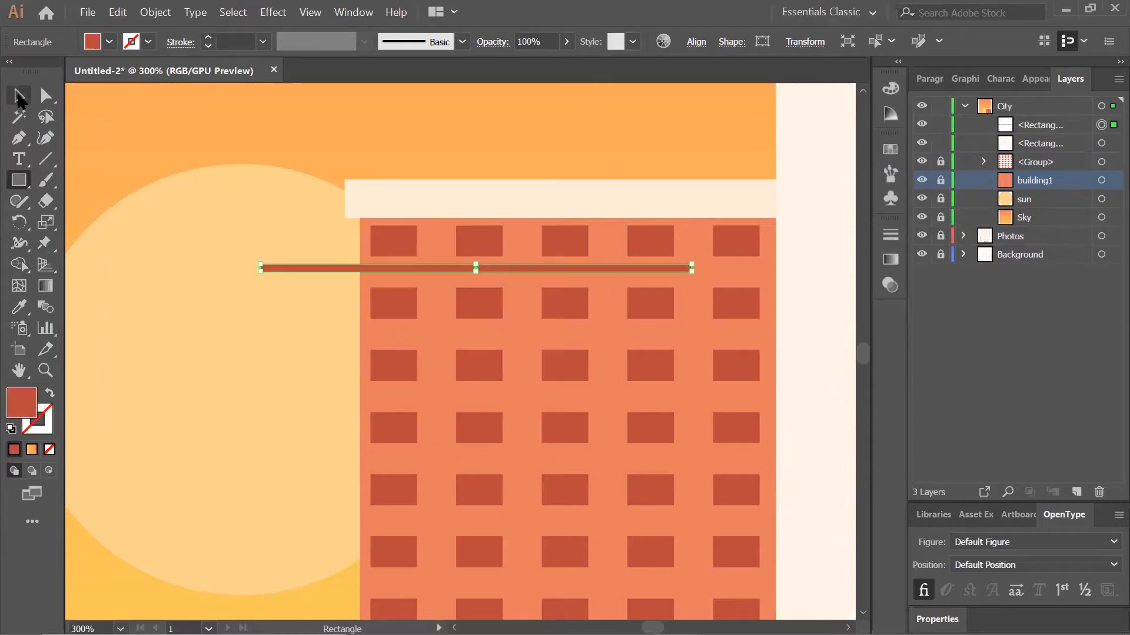
{"action": "left_click", "coordinate": [18, 98]}
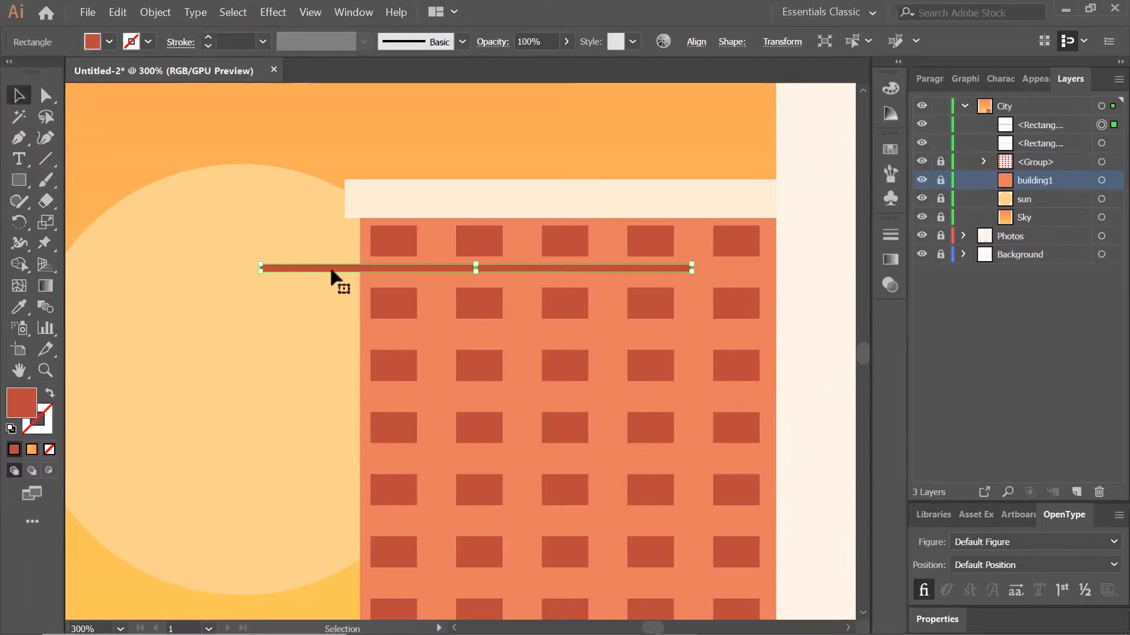
{"action": "left_click_drag", "start_coordinate": [328, 271], "coordinate": [412, 206]}
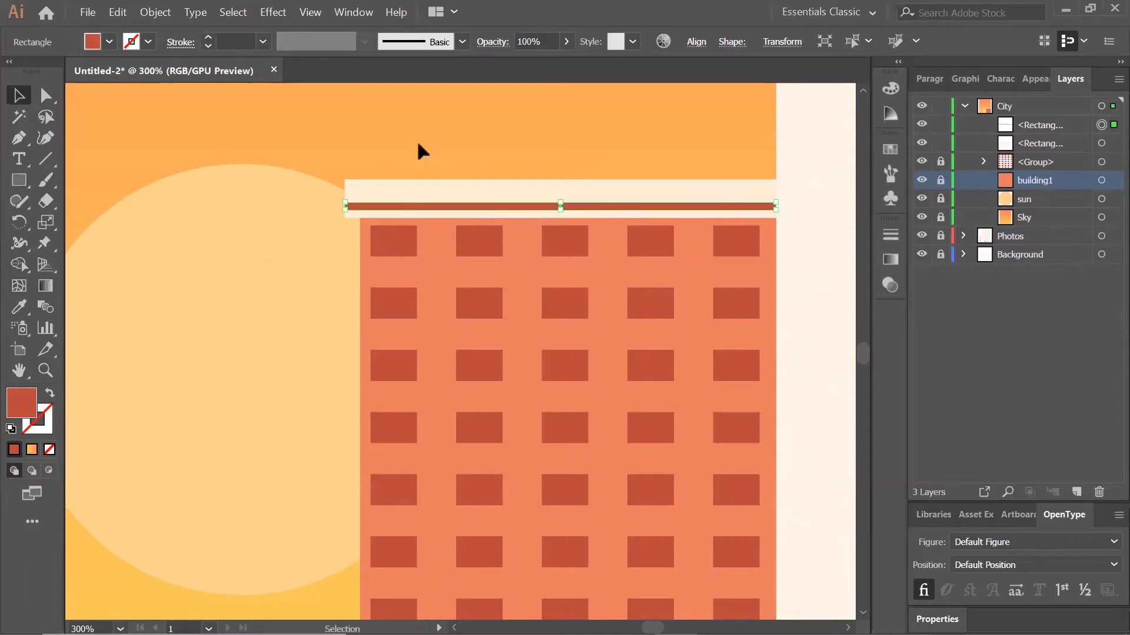
Copy and paste the red stripe, and place the copy above the first one in the roof bar with equal cream gaps.
{"action": "key", "text": "ctrl+equal"}
{"action": "key", "text": "ctrl+equal"}
{"action": "key", "text": "ctrl+equal"}
{"action": "left_click_drag", "start_coordinate": [285, 217], "coordinate": [700, 217]}
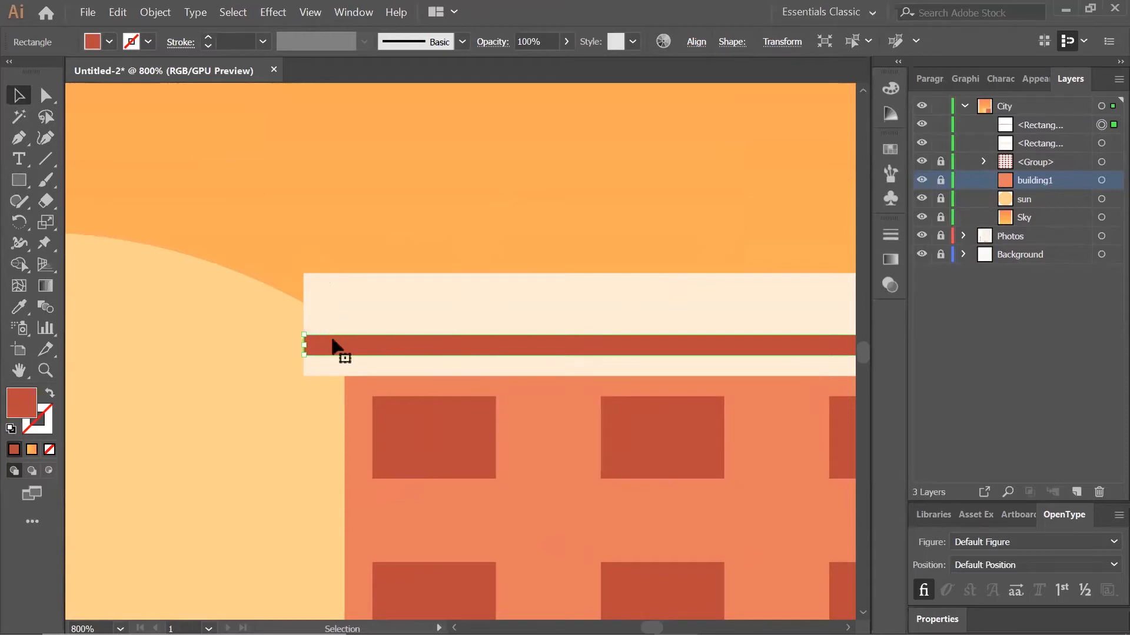
{"action": "left_click", "coordinate": [116, 14]}
{"action": "left_click", "coordinate": [147, 87]}
{"action": "left_click", "coordinate": [119, 13]}
{"action": "left_click", "coordinate": [150, 104]}
{"action": "left_click_drag", "start_coordinate": [99, 341], "coordinate": [503, 295]}
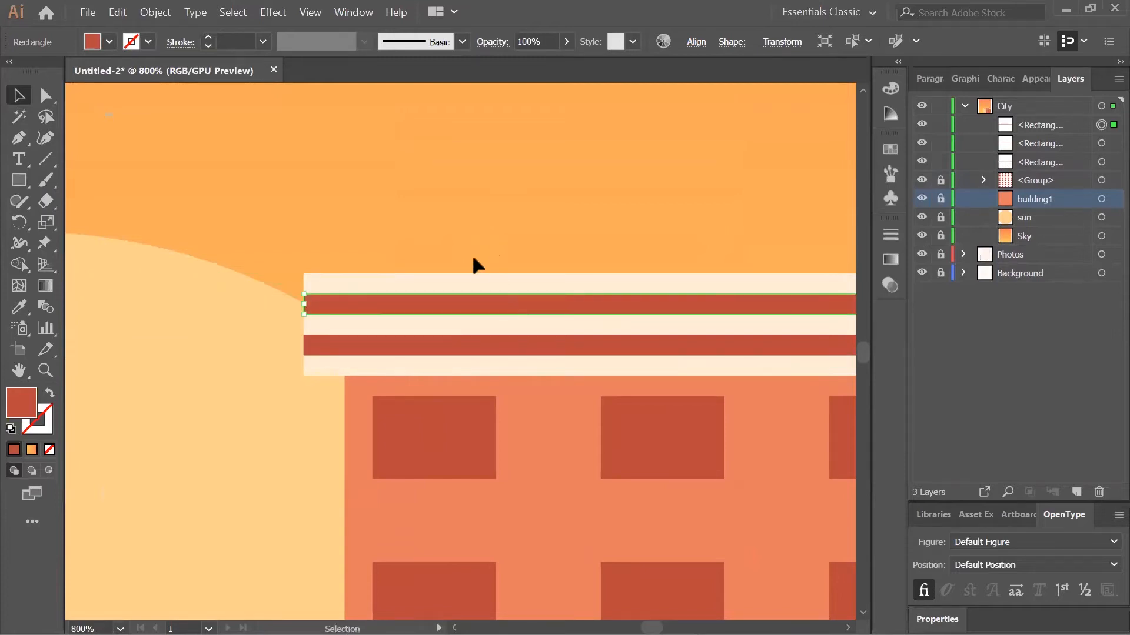
{"action": "left_click", "coordinate": [478, 287]}
{"action": "left_click", "coordinate": [184, 320]}
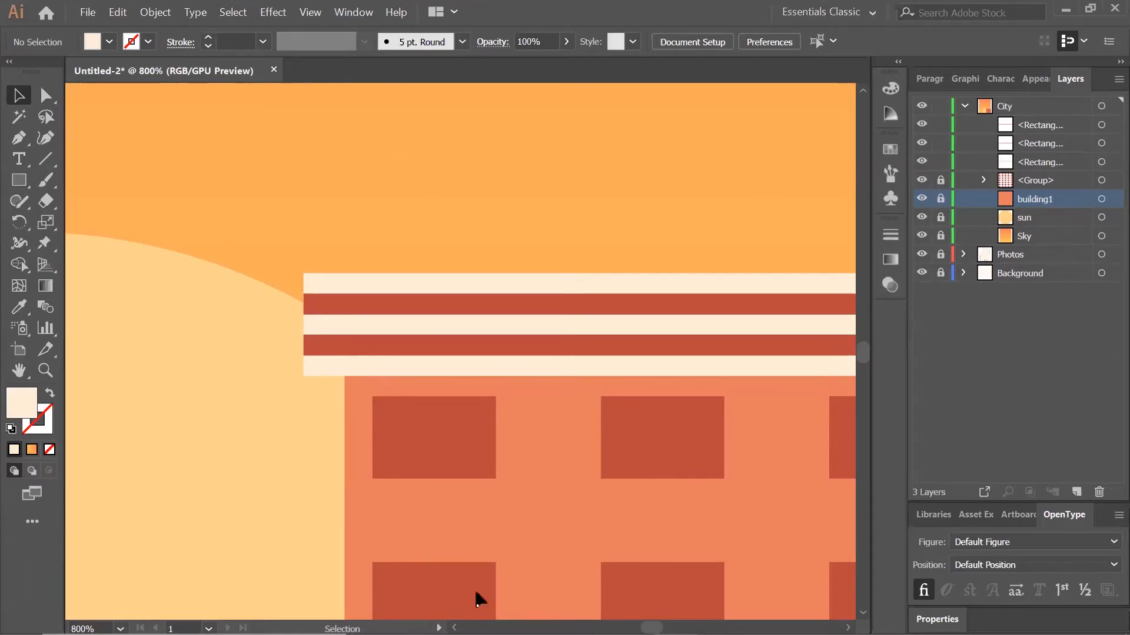
Unlock building1 and its window grid group.
{"action": "left_click_drag", "start_coordinate": [651, 628], "coordinate": [653, 628]}
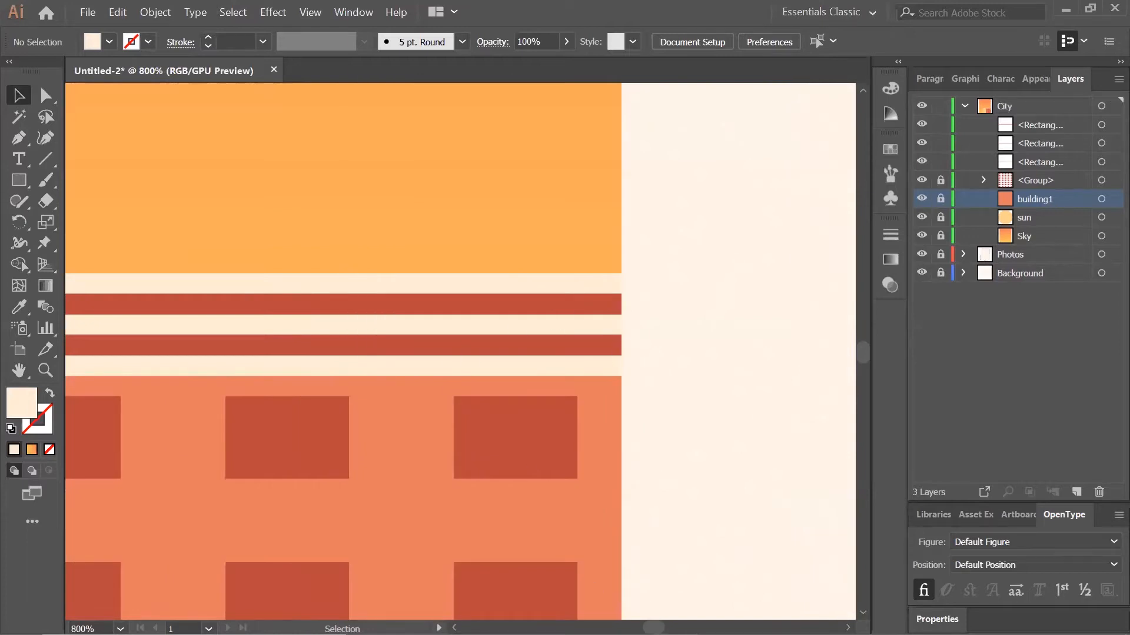
{"action": "scroll", "coordinate": [460, 351], "scroll_direction": "left", "scroll_amount": 20}
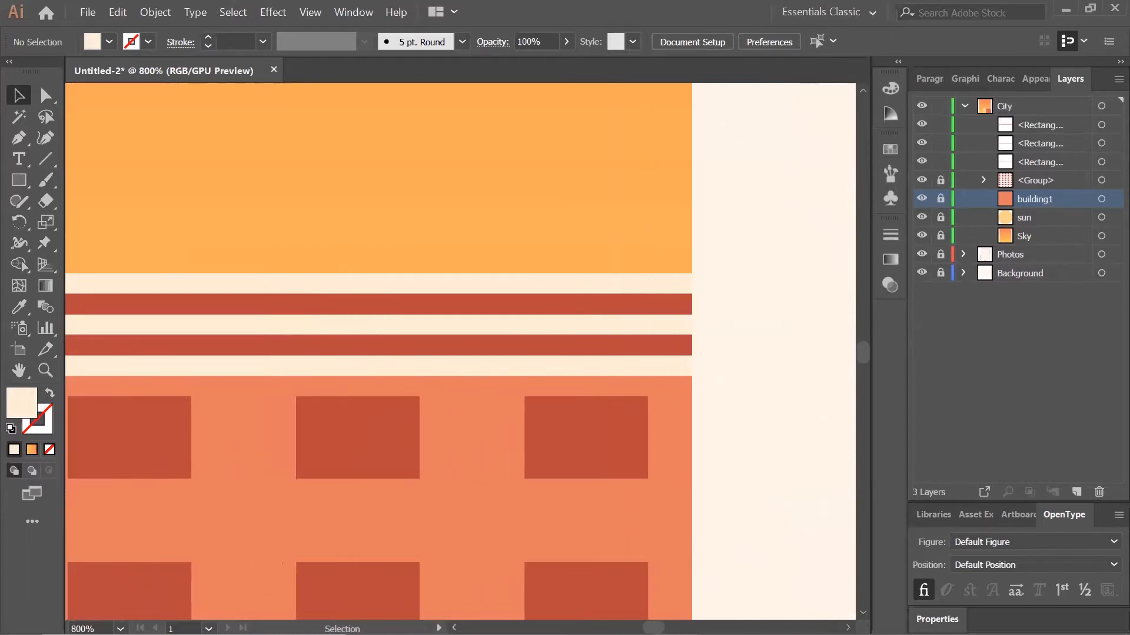
{"action": "scroll", "coordinate": [460, 352], "scroll_direction": "left", "scroll_amount": 3}
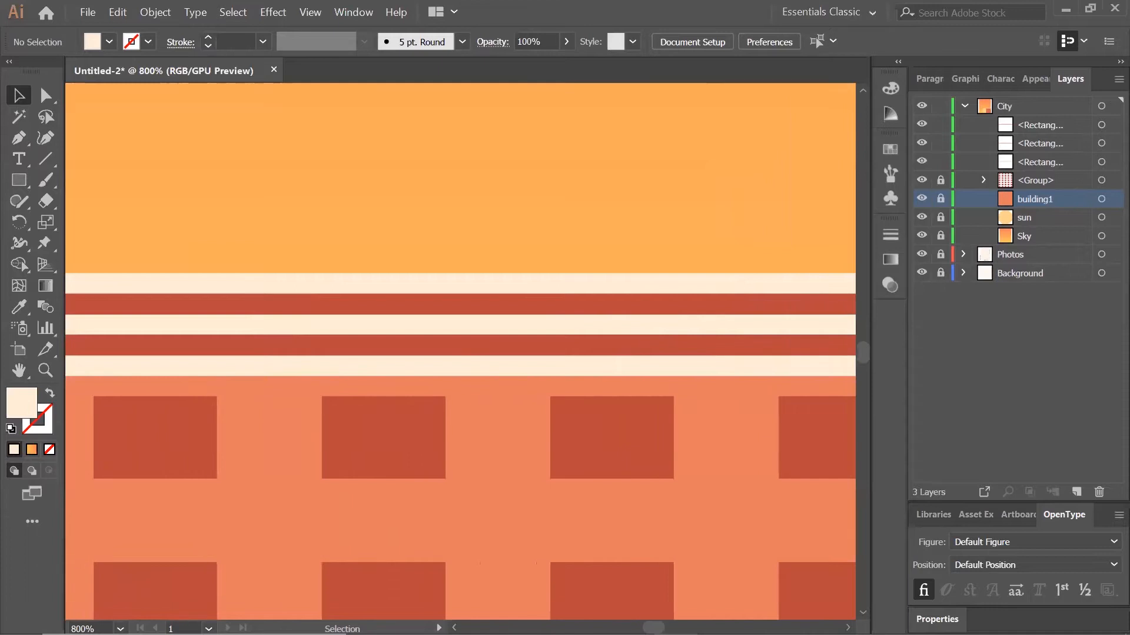
{"action": "key", "text": "ctrl+minus"}
{"action": "key", "text": "ctrl+minus"}
{"action": "scroll", "coordinate": [608, 448], "scroll_direction": "down", "scroll_amount": 4}
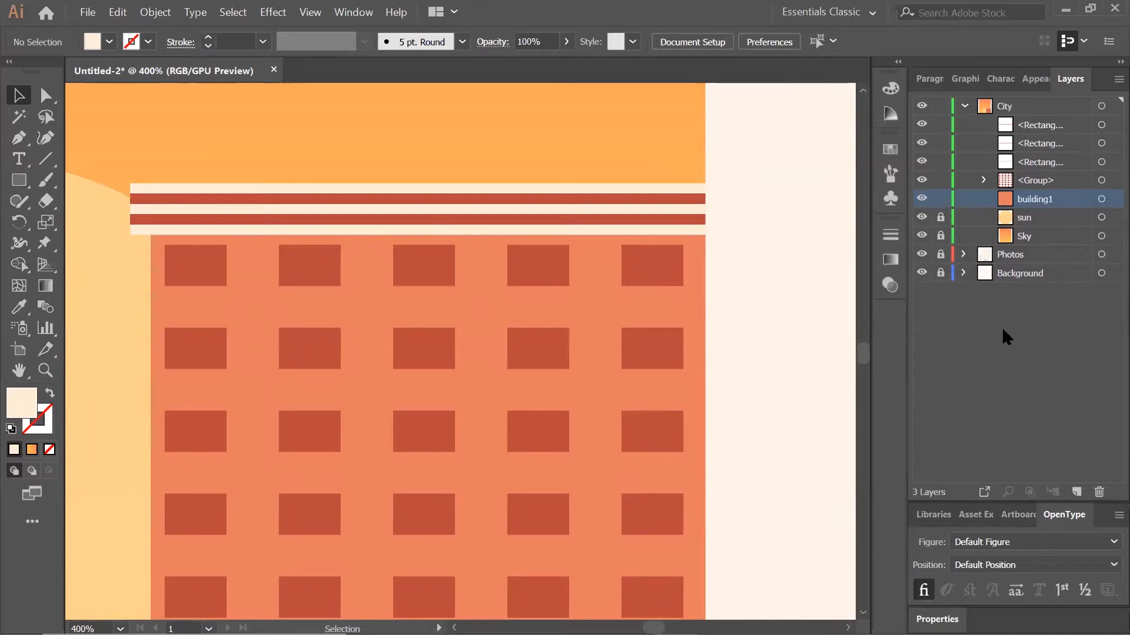
Group the three roof rectangles, the window grid and building1 into one building, and lock the group.
{"action": "key", "text": "ctrl+minus"}
{"action": "scroll", "coordinate": [526, 316], "scroll_direction": "down", "scroll_amount": 5}
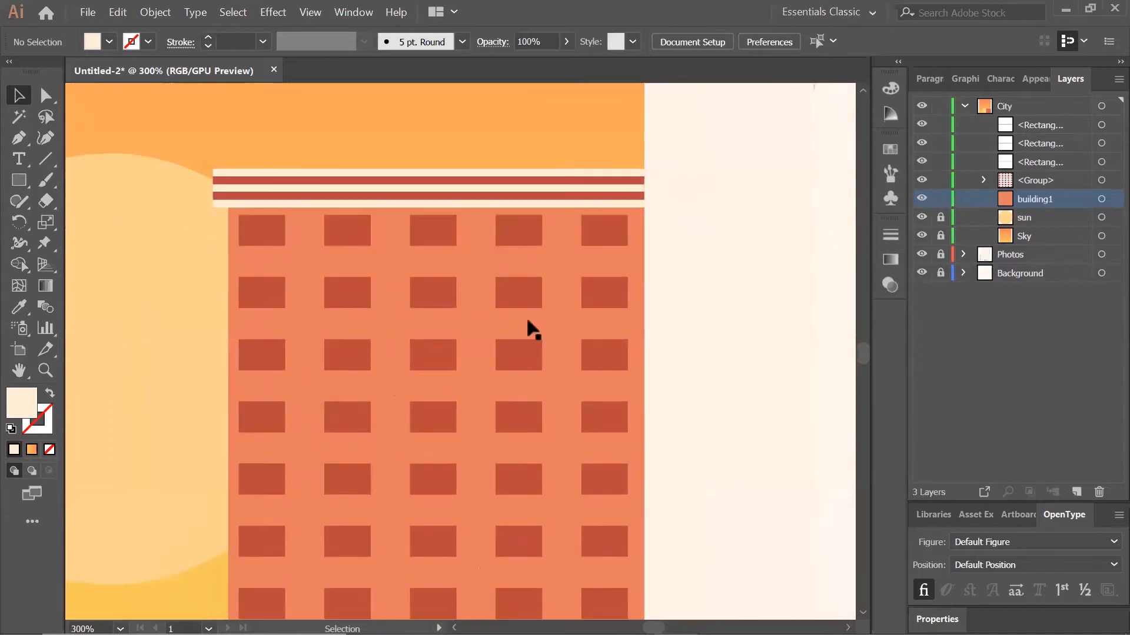
{"action": "left_click_drag", "start_coordinate": [153, 87], "coordinate": [713, 592]}
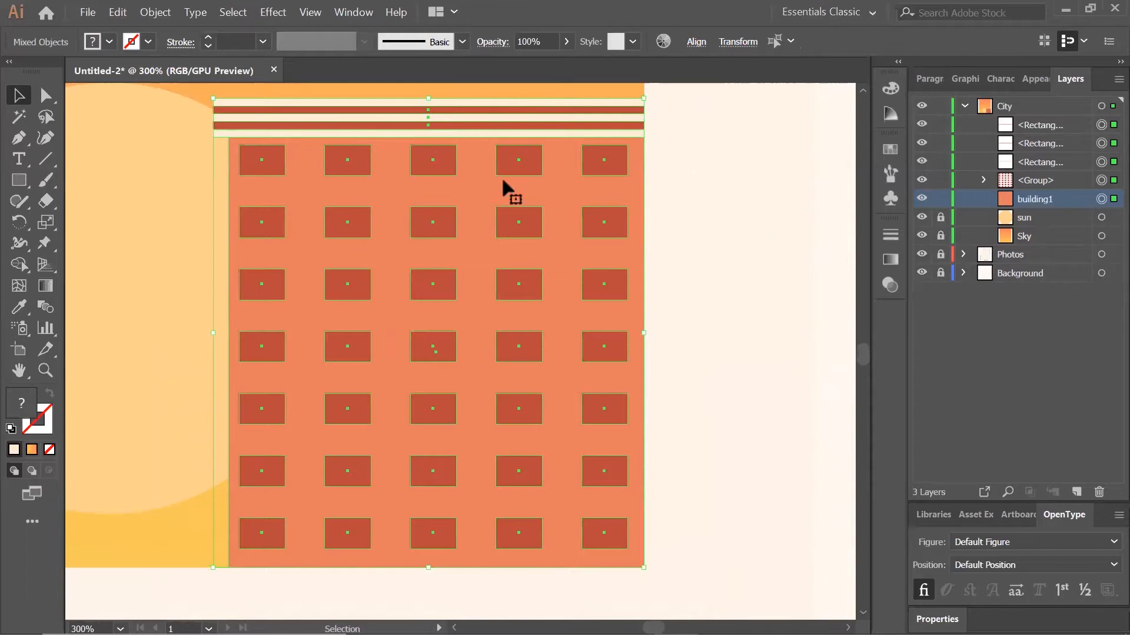
{"action": "left_click", "coordinate": [155, 12]}
{"action": "left_click", "coordinate": [208, 51]}
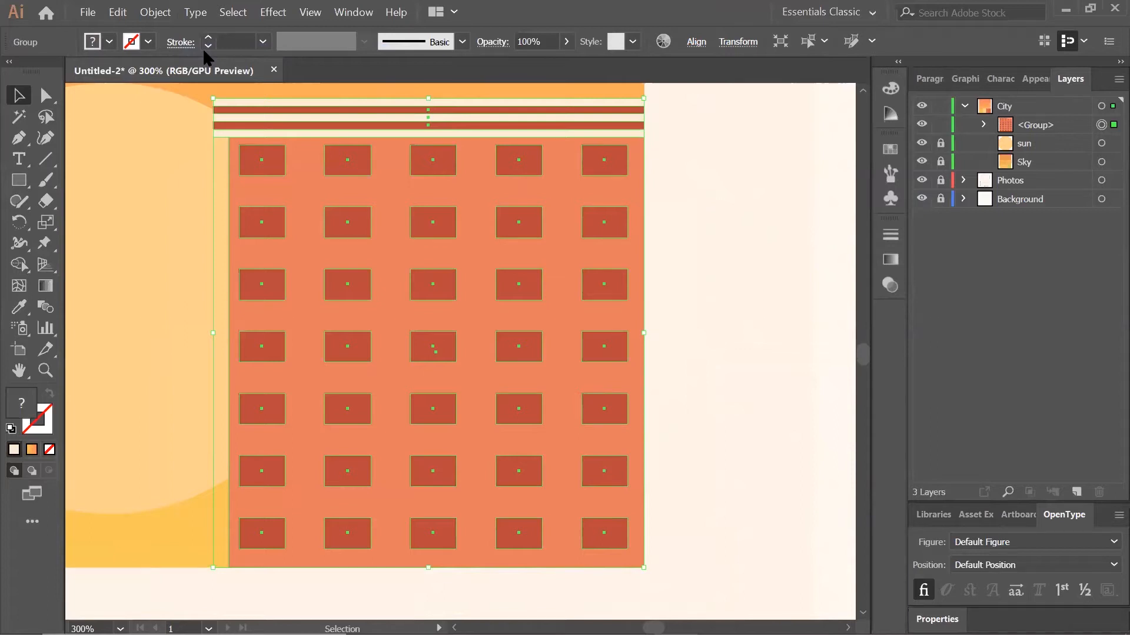
{"action": "left_click", "coordinate": [940, 125]}
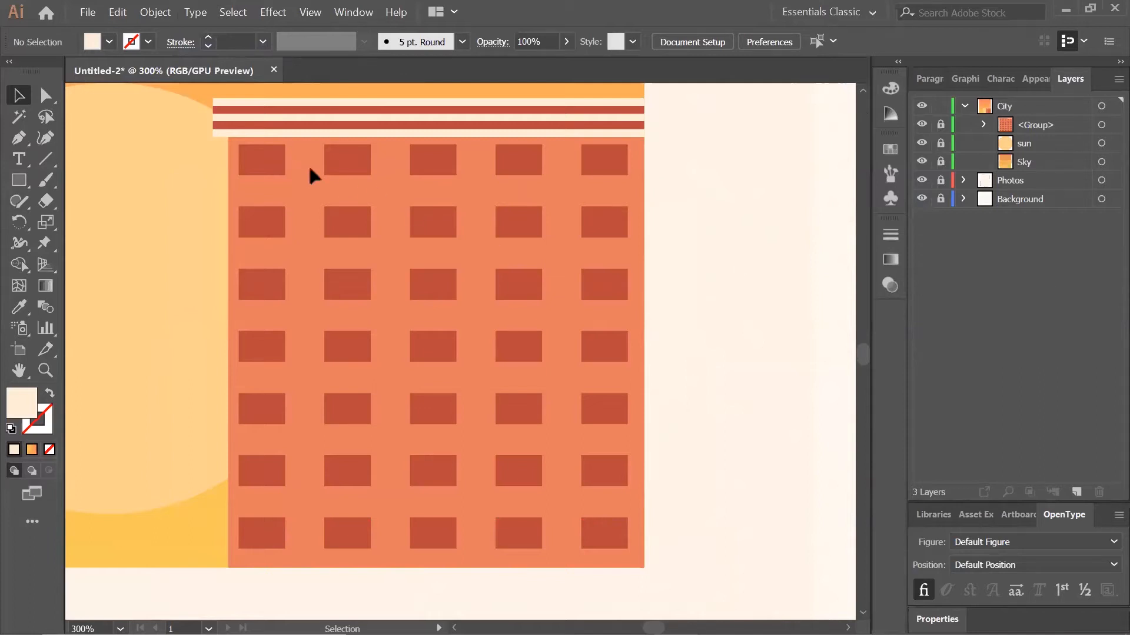
Draw a 10 x 10 px square in the sky above the building and fill it with the red sampled from the windows.
{"action": "left_click", "coordinate": [18, 182]}
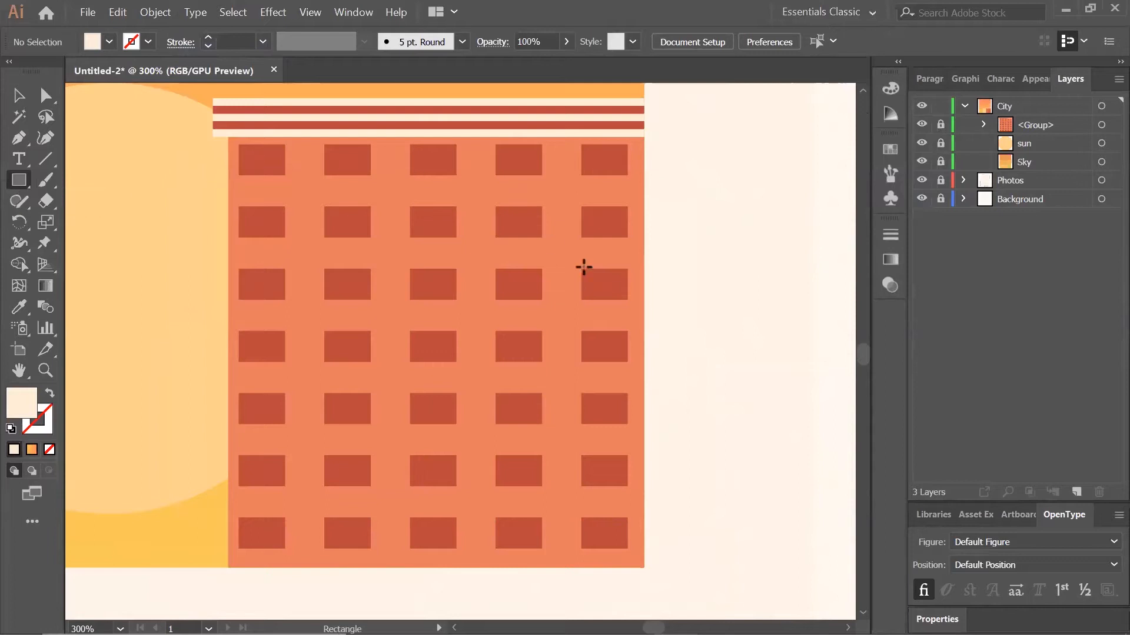
{"action": "scroll", "coordinate": [582, 267], "scroll_direction": "up", "scroll_amount": 5}
{"action": "scroll", "coordinate": [471, 335], "scroll_direction": "up", "scroll_amount": 4}
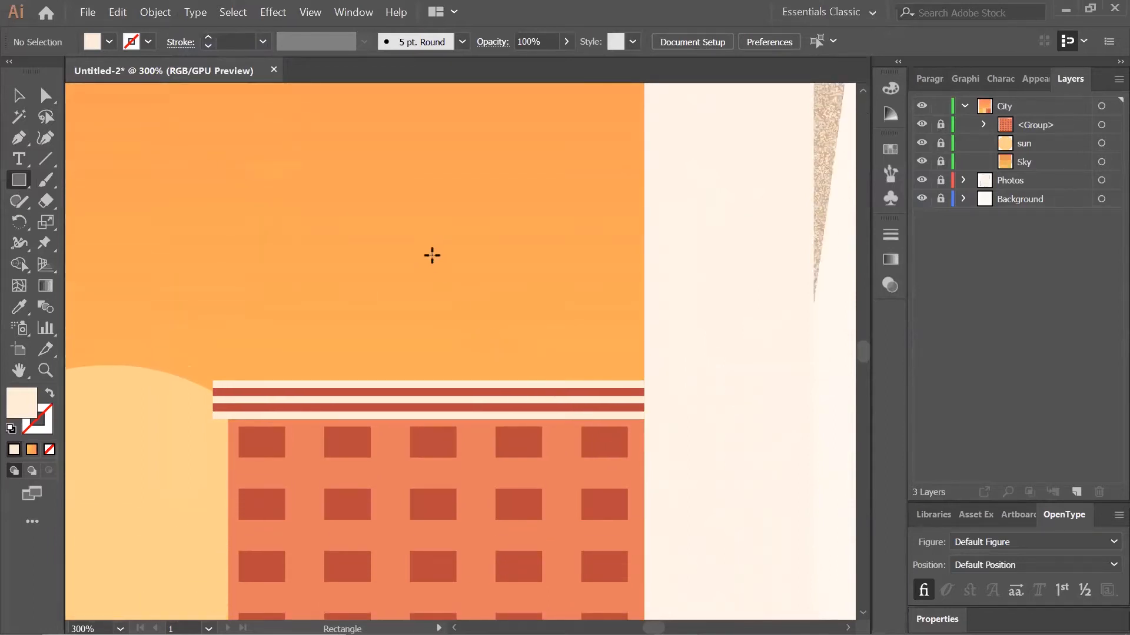
{"action": "left_click", "coordinate": [432, 255]}
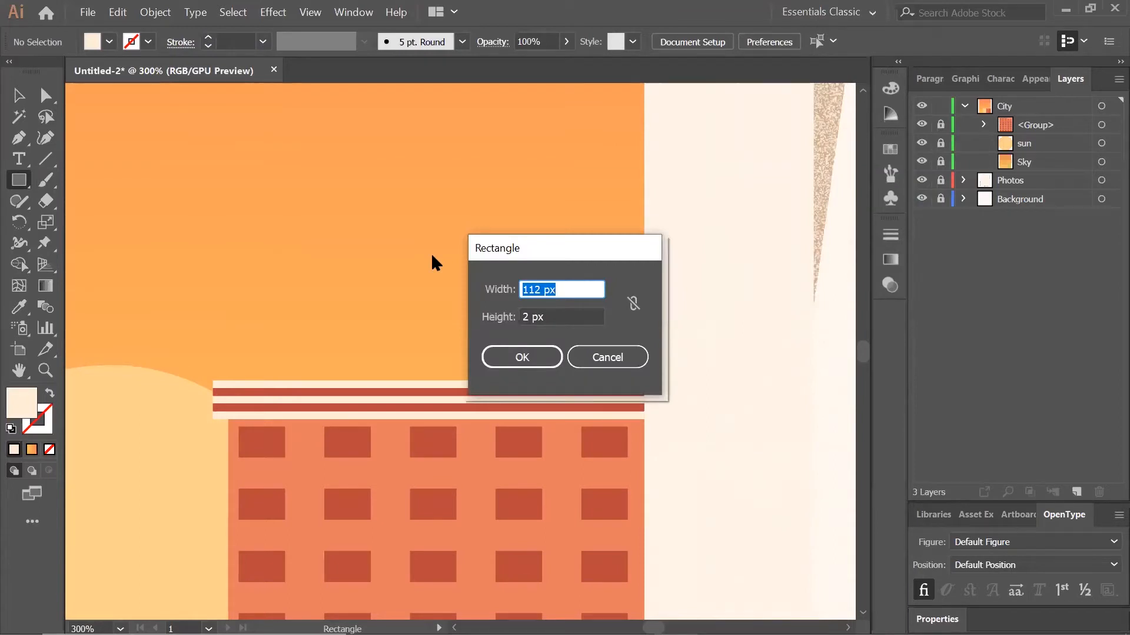
{"action": "type", "text": "10"}
{"action": "key", "text": "Tab"}
{"action": "type", "text": "10"}
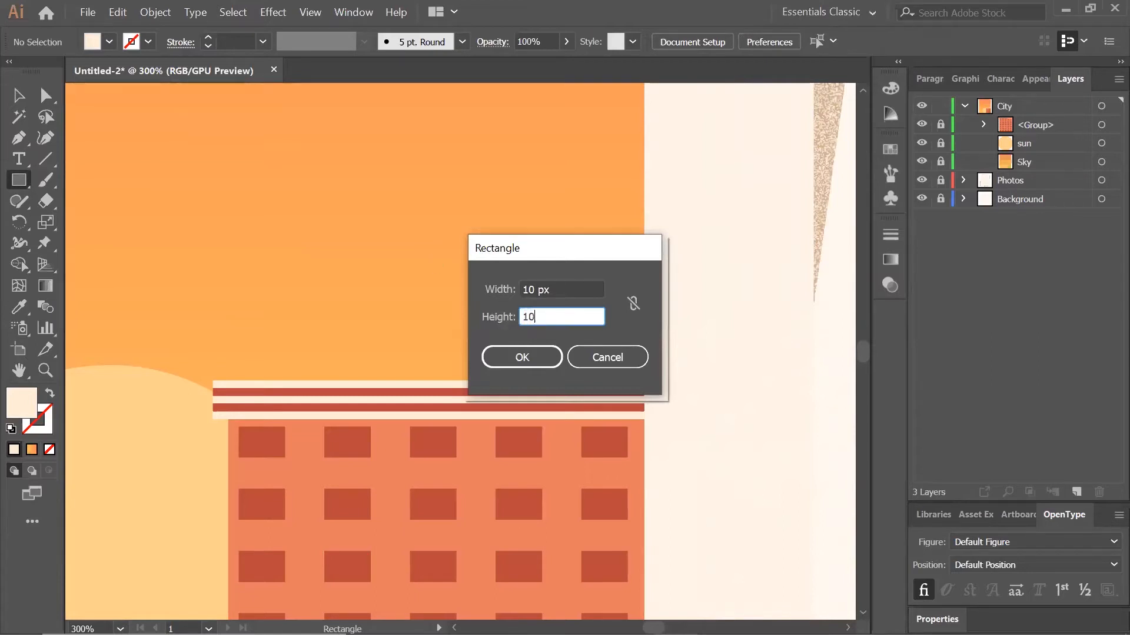
{"action": "key", "text": "Tab"}
{"action": "key", "text": "Return"}
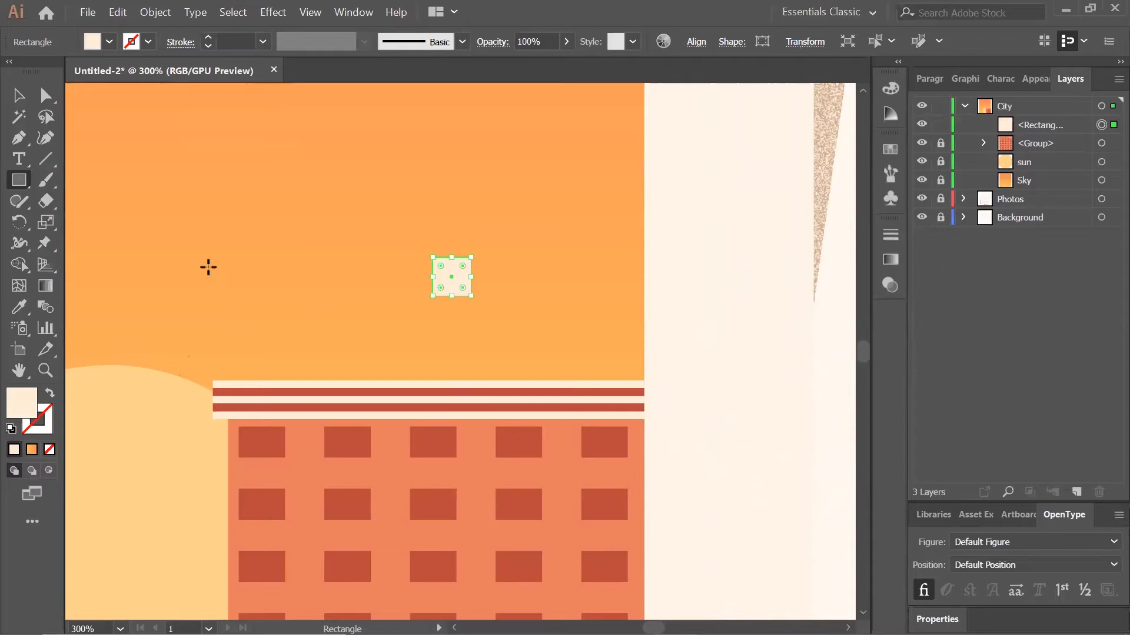
{"action": "left_click", "coordinate": [18, 312]}
{"action": "left_click", "coordinate": [255, 438]}
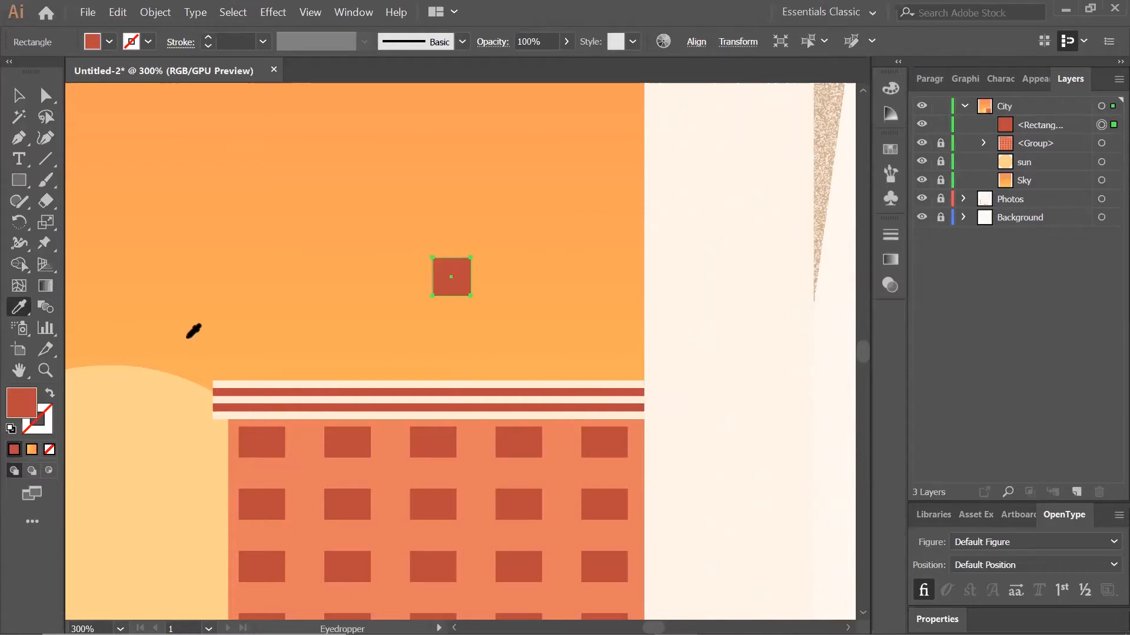
{"action": "left_click", "coordinate": [19, 98]}
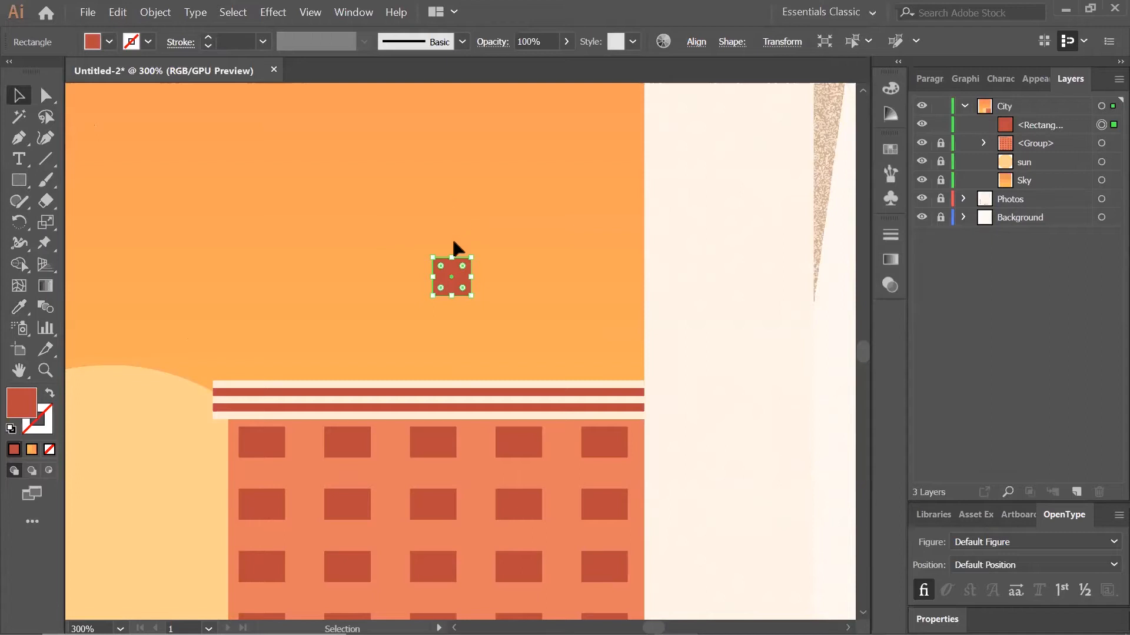
{"action": "left_click_drag", "start_coordinate": [473, 299], "coordinate": [547, 339]}
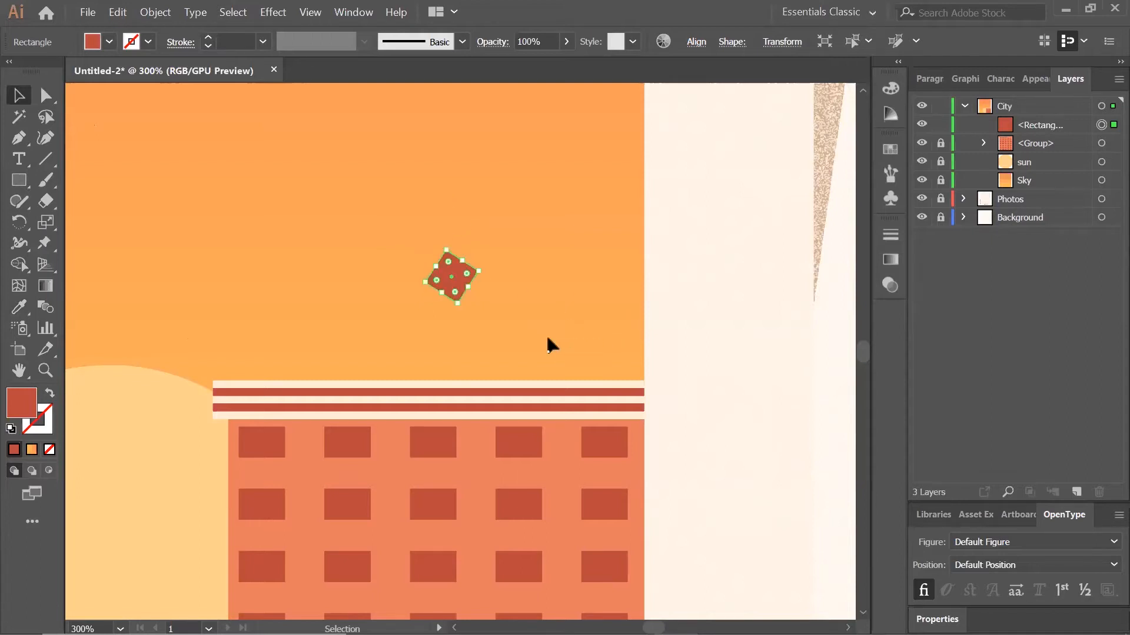
{"action": "key", "text": "ctrl+z"}
{"action": "left_click_drag", "start_coordinate": [472, 297], "coordinate": [523, 343]}
{"action": "key", "text": "ctrl+z"}
Place the small red square on top of the striped roof, toward the building's right end.
{"action": "key", "text": "ctrl+plus"}
{"action": "key", "text": "ctrl+plus"}
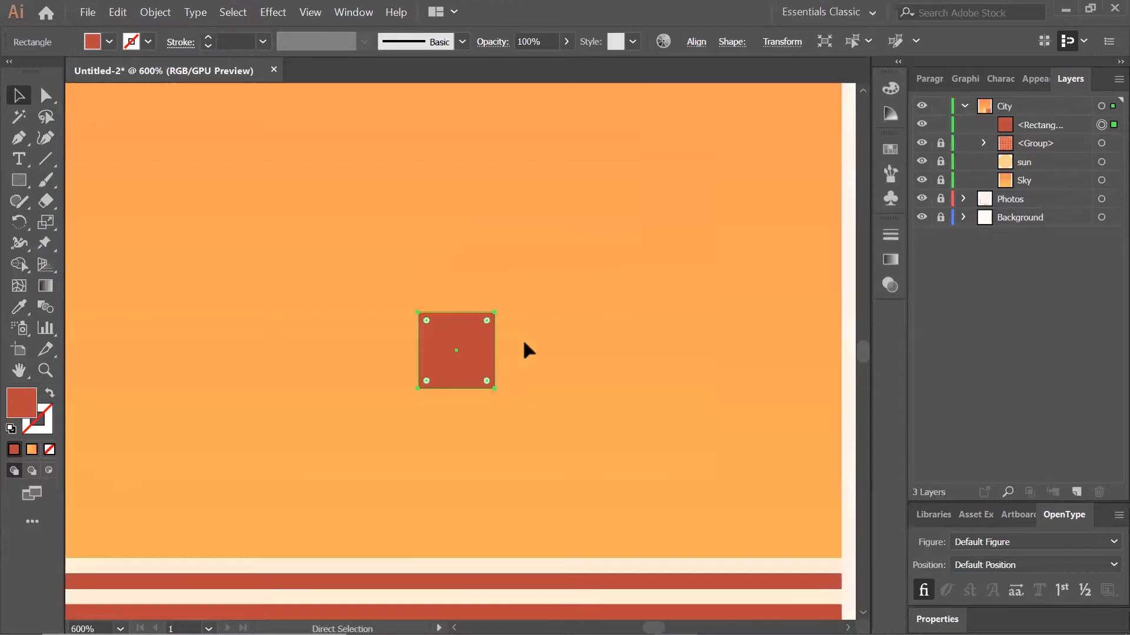
{"action": "left_click_drag", "start_coordinate": [525, 344], "coordinate": [476, 230]}
{"action": "left_click_drag", "start_coordinate": [372, 190], "coordinate": [559, 360]}
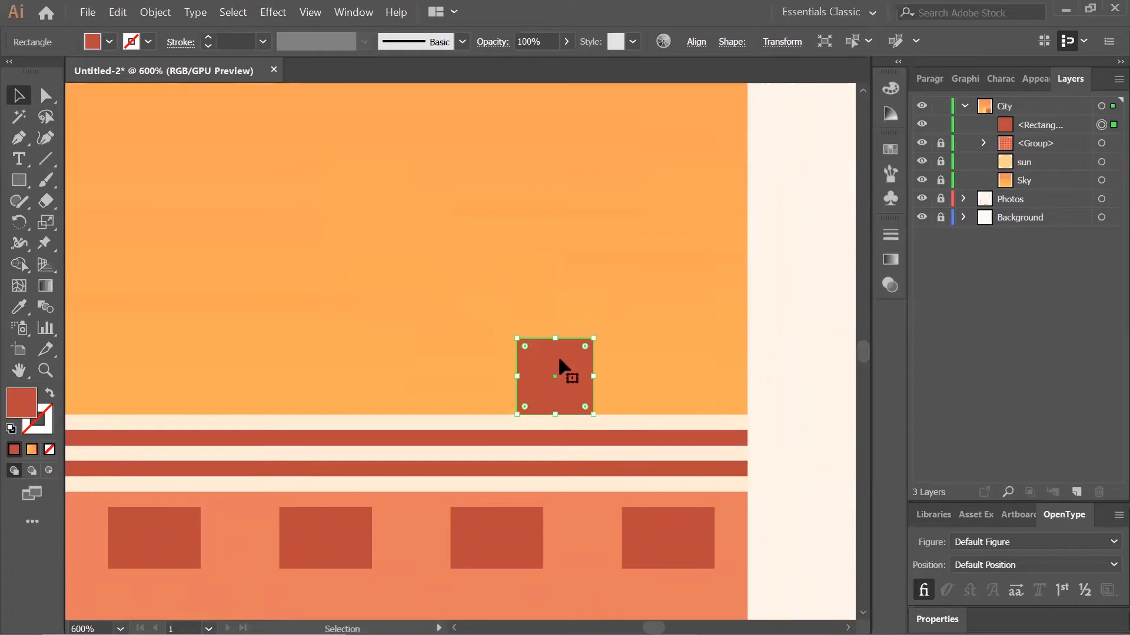
Create a 20 x 20 px red square and set it on the roof, flush against the small square's left side.
{"action": "left_click", "coordinate": [18, 181]}
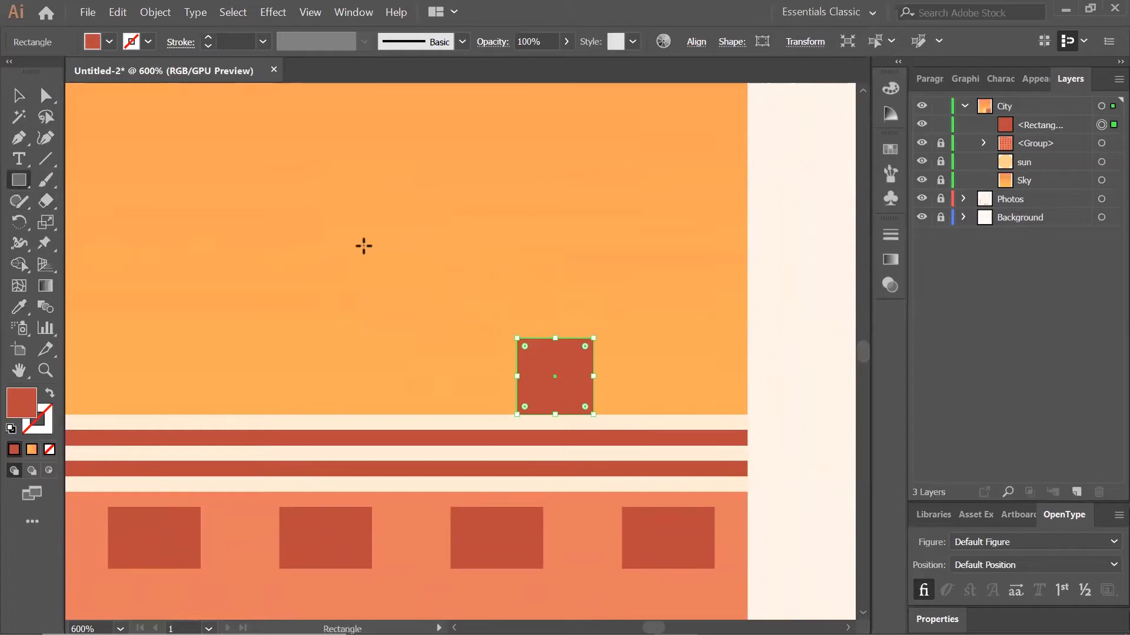
{"action": "left_click", "coordinate": [323, 214]}
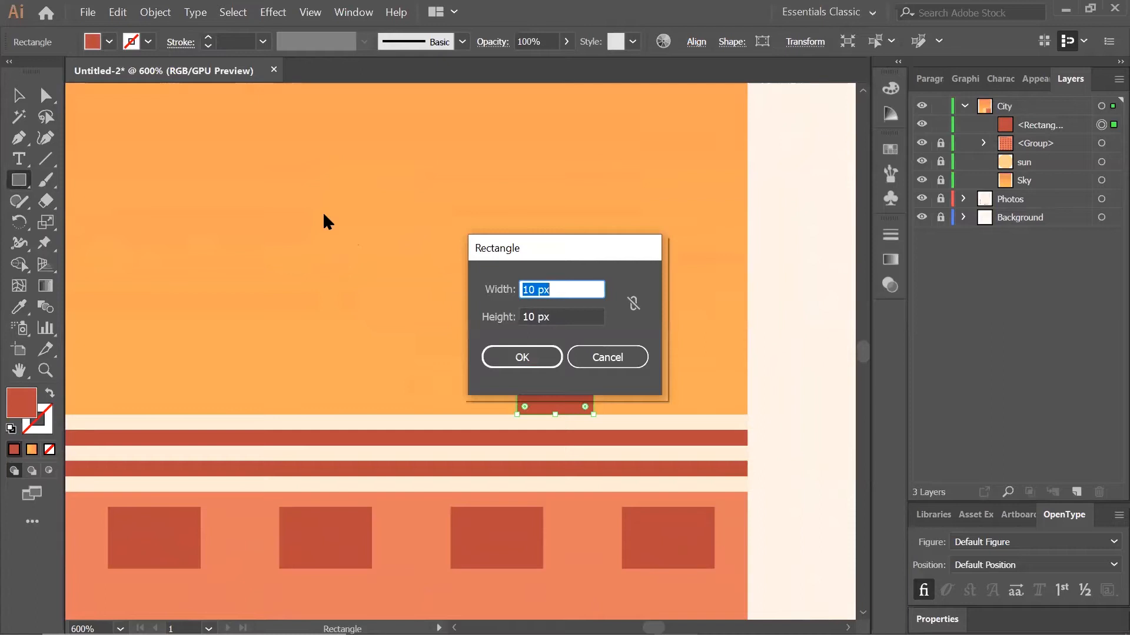
{"action": "type", "text": "20"}
{"action": "key", "text": "Tab"}
{"action": "type", "text": "20"}
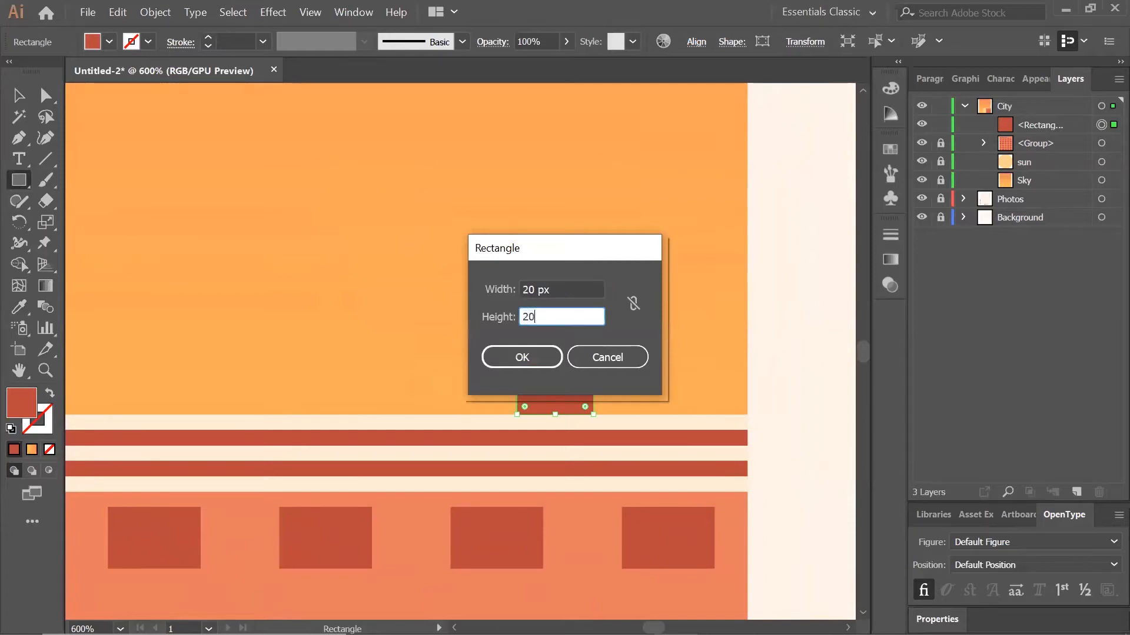
{"action": "key", "text": "Tab"}
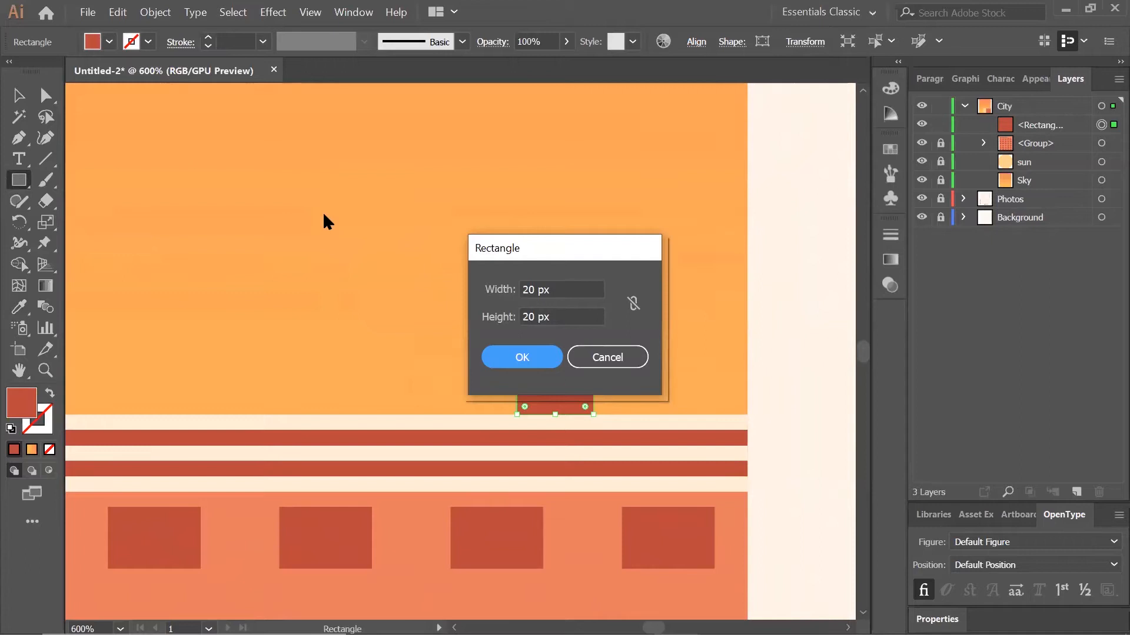
{"action": "key", "text": "Return"}
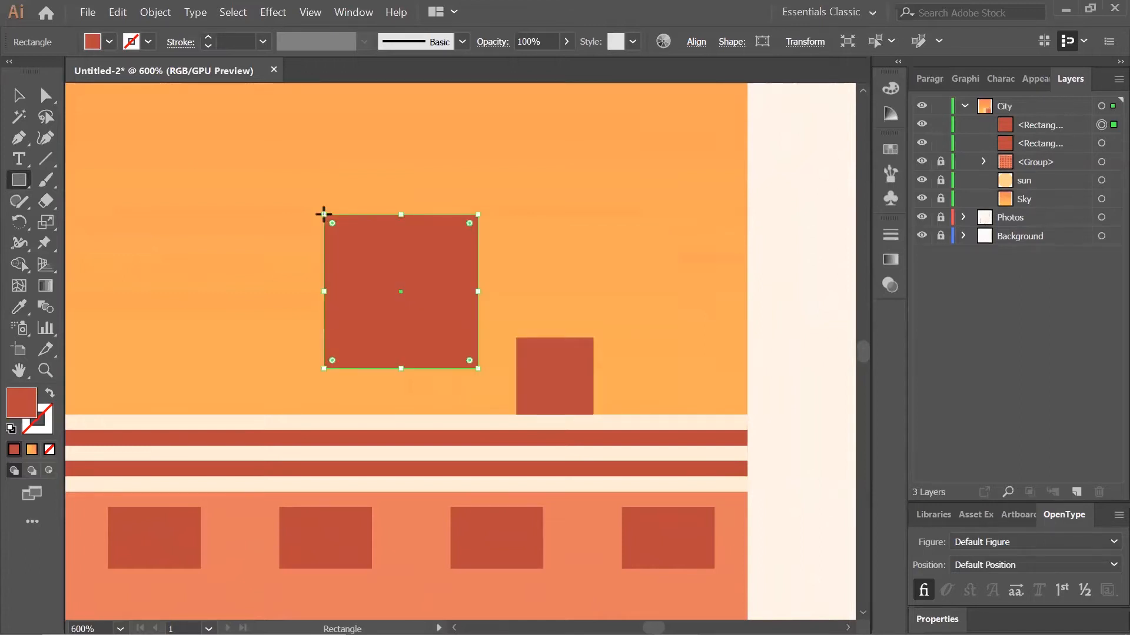
{"action": "left_click", "coordinate": [19, 96]}
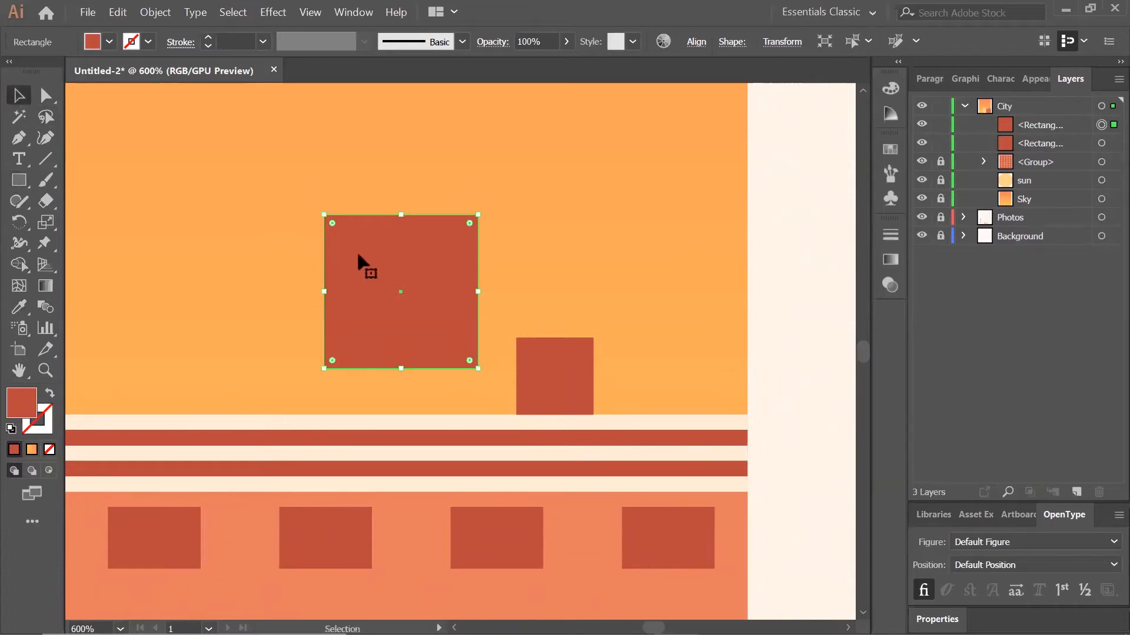
{"action": "left_click_drag", "start_coordinate": [450, 259], "coordinate": [480, 299]}
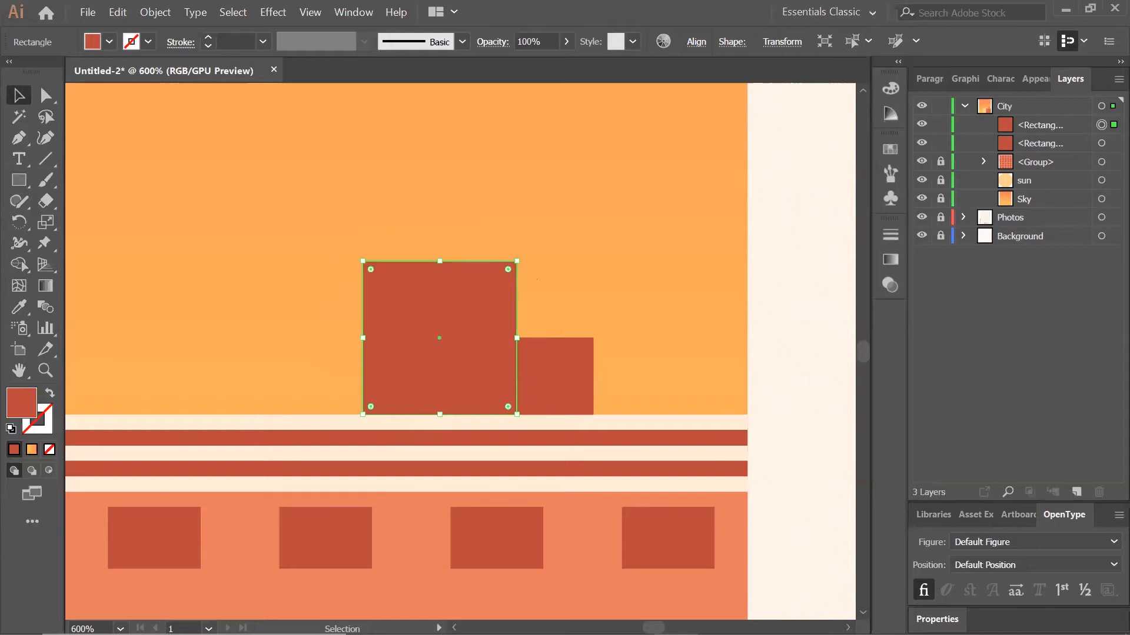
Create a 10 x 10 px red square and stack it on the 20 px square with their right edges aligned.
{"action": "key", "text": "m"}
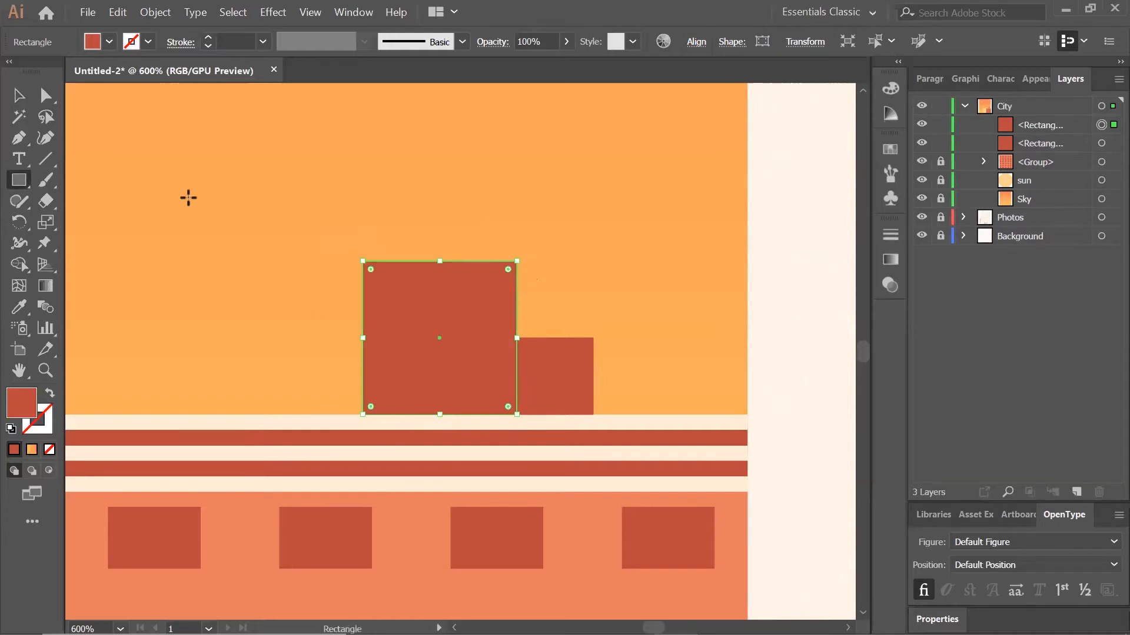
{"action": "left_click", "coordinate": [189, 198]}
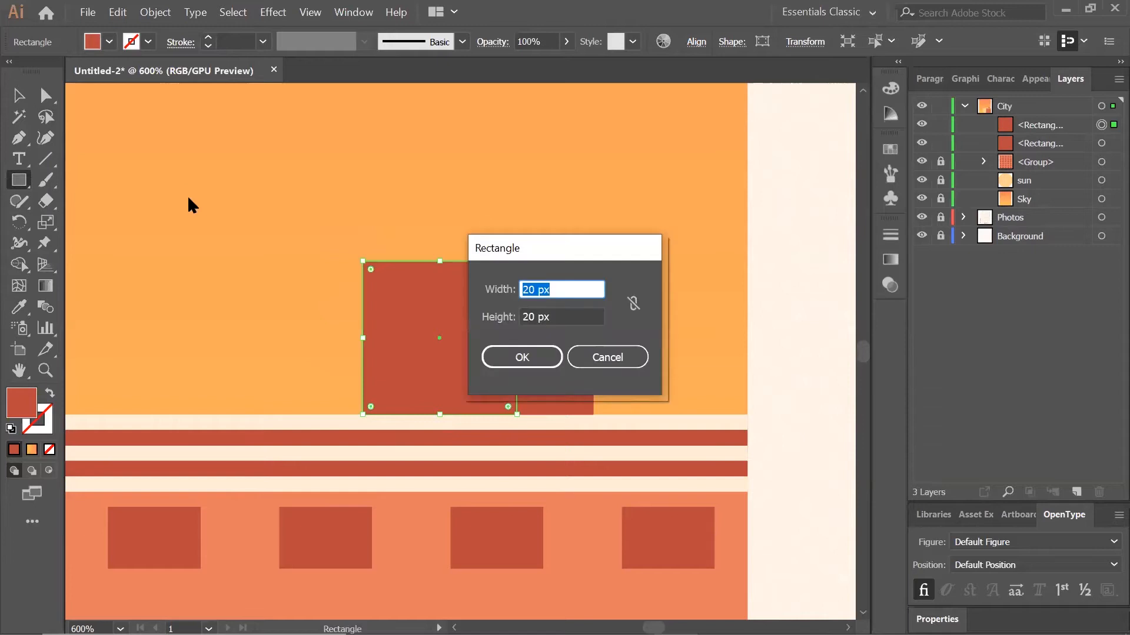
{"action": "type", "text": "10"}
{"action": "key", "text": "Tab"}
{"action": "type", "text": "10"}
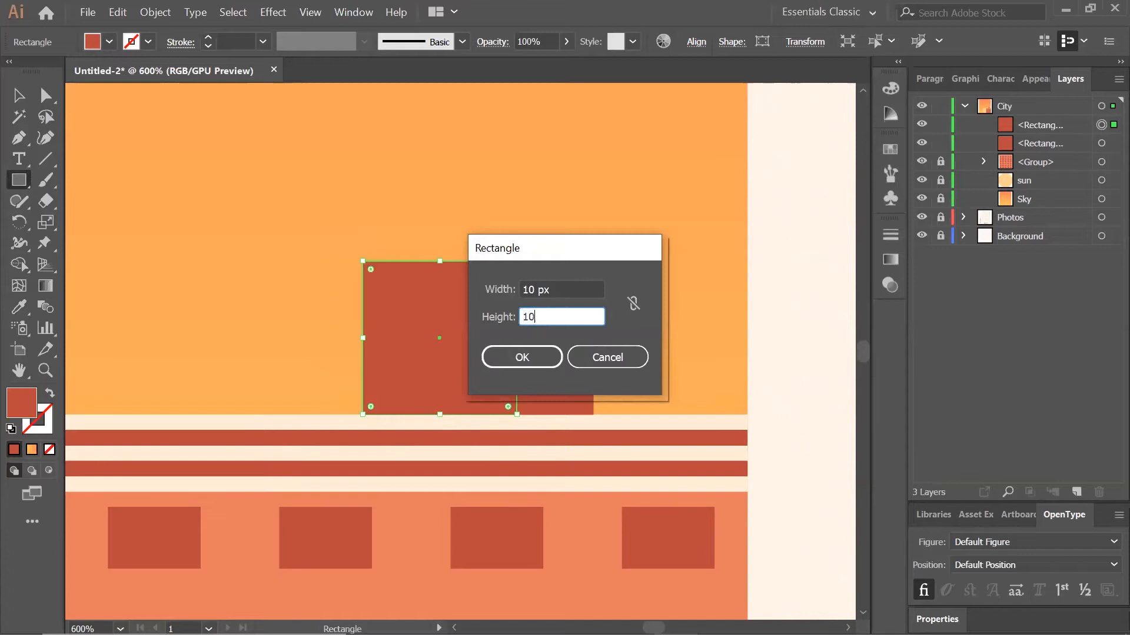
{"action": "key", "text": "Tab"}
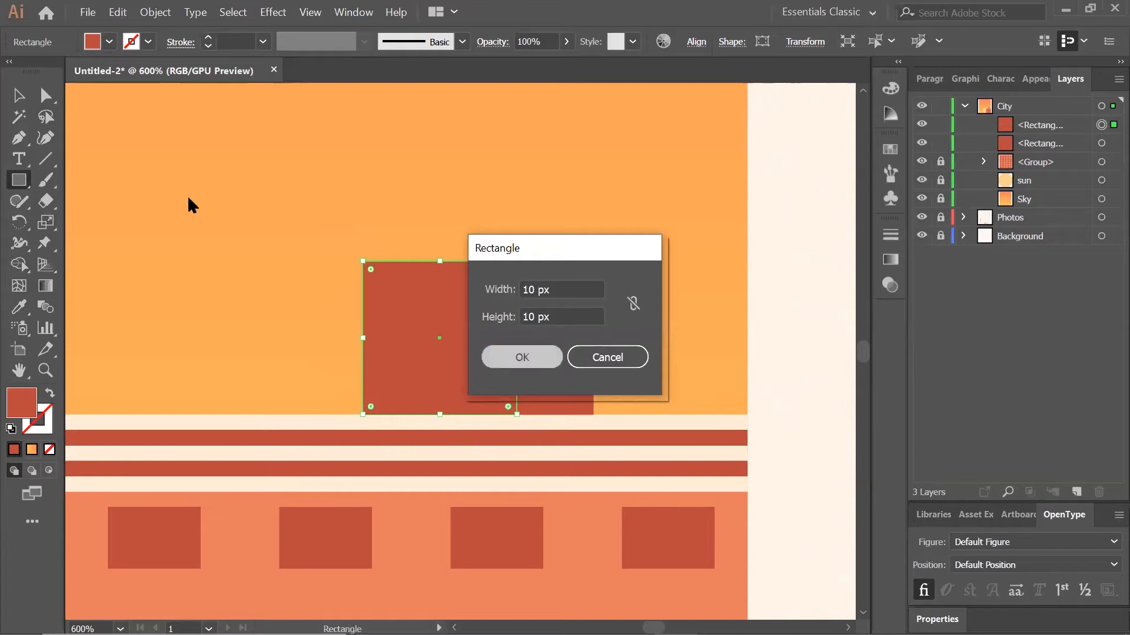
{"action": "key", "text": "Return"}
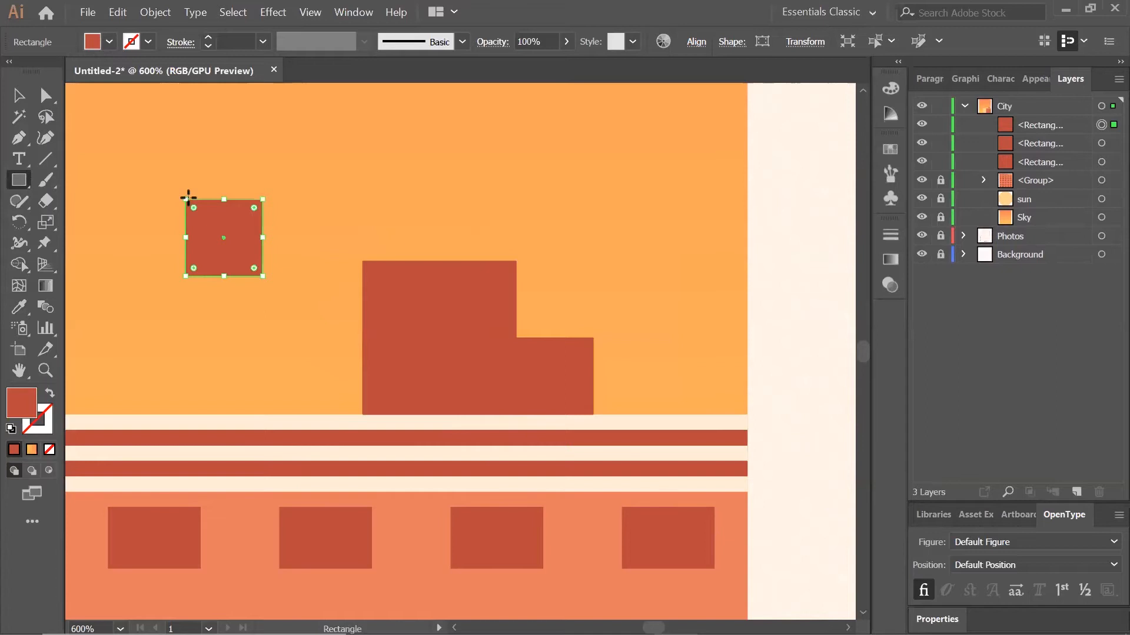
{"action": "left_click", "coordinate": [20, 99]}
{"action": "left_click_drag", "start_coordinate": [223, 227], "coordinate": [469, 206]}
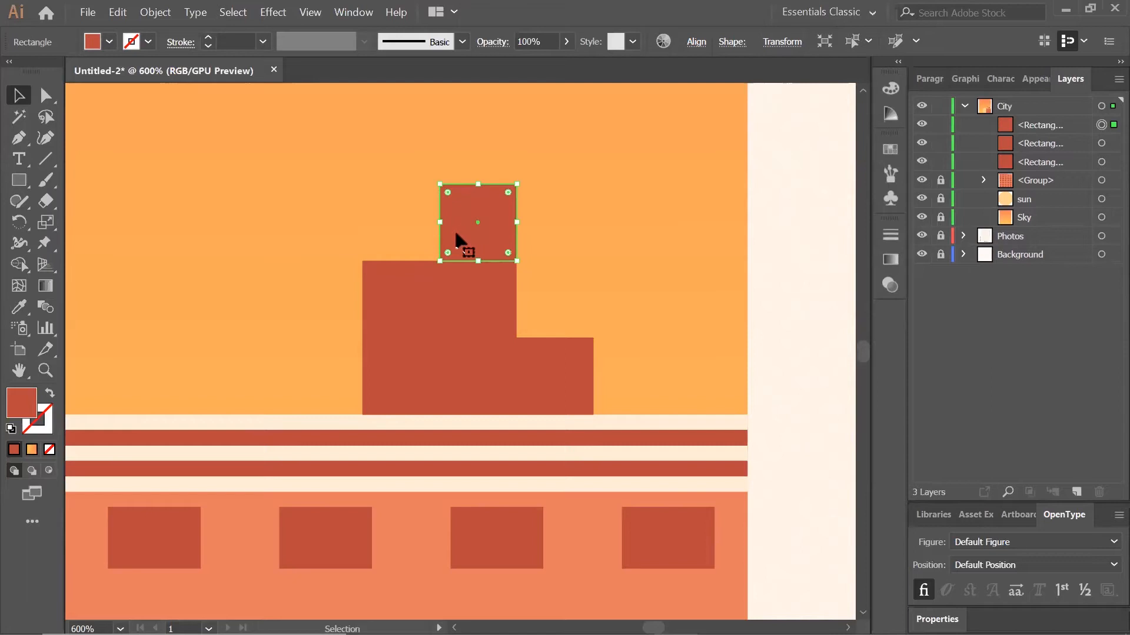
Create a 2 x 30 px red rectangle and stand it as an antenna on the 20 px square, left of the stacked square.
{"action": "left_click", "coordinate": [18, 180]}
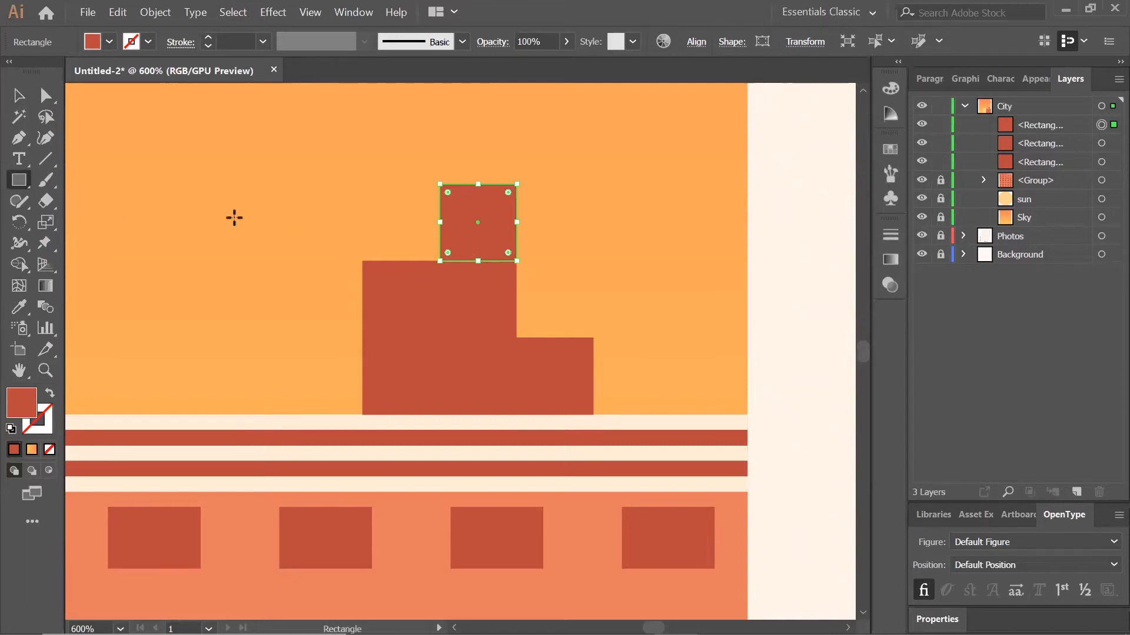
{"action": "left_click", "coordinate": [271, 196]}
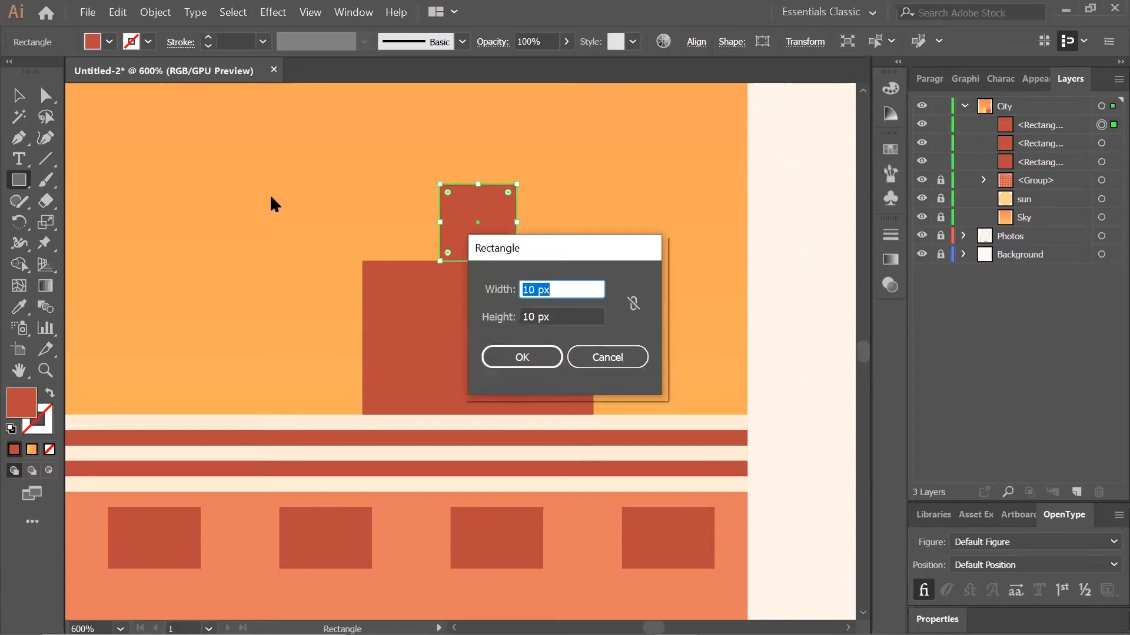
{"action": "type", "text": "2"}
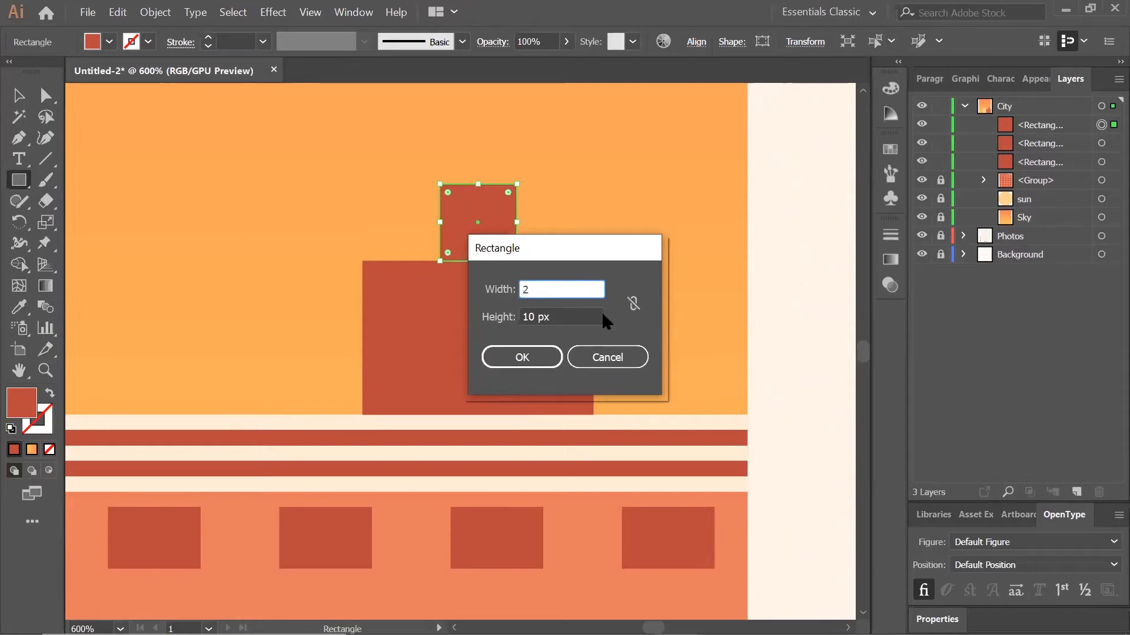
{"action": "key", "text": "Tab"}
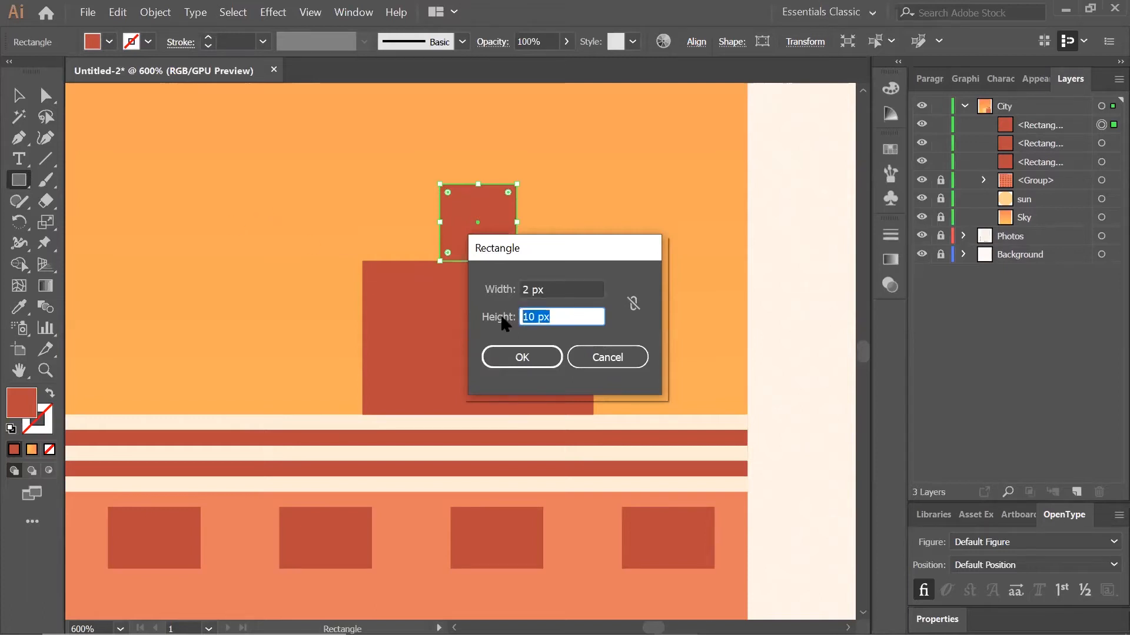
{"action": "type", "text": "30"}
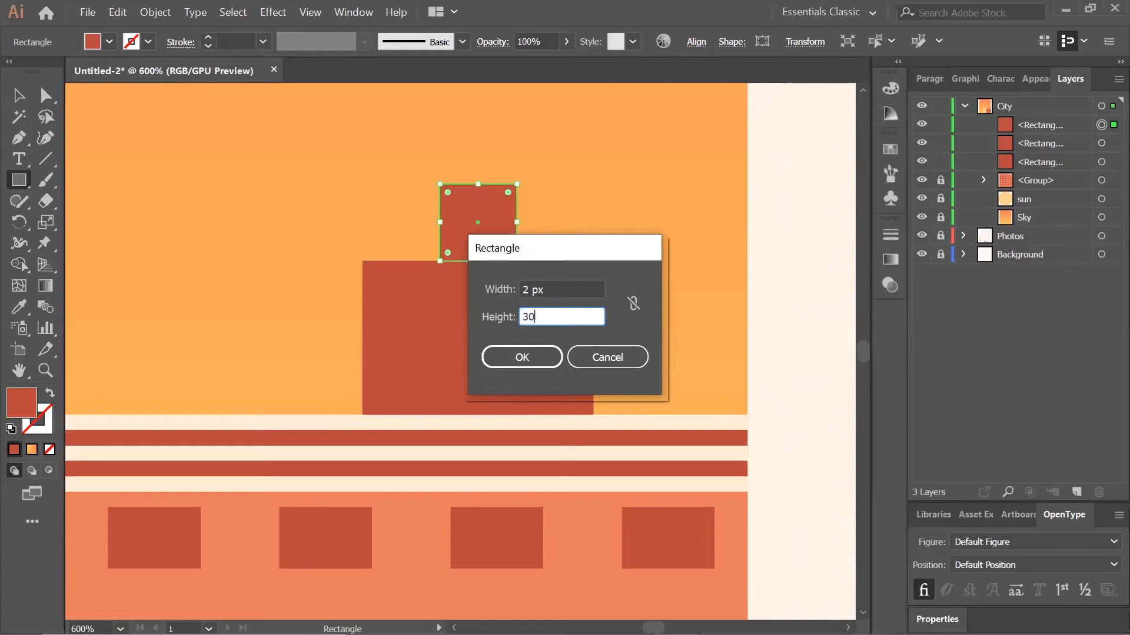
{"action": "key", "text": "Tab"}
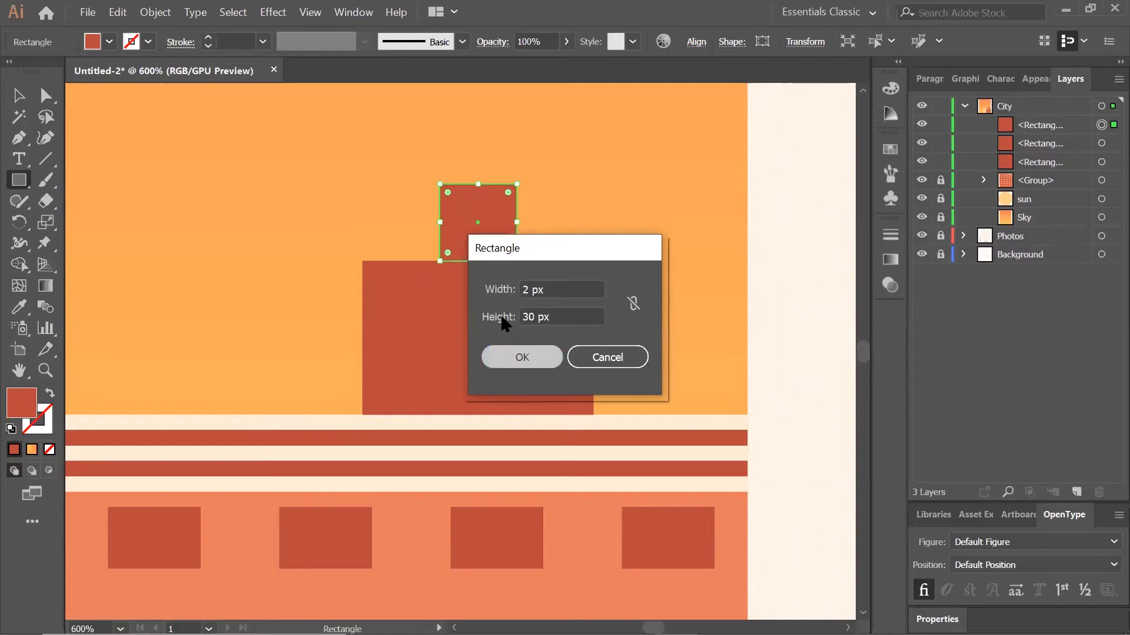
{"action": "key", "text": "Return"}
{"action": "scroll", "coordinate": [494, 351], "scroll_direction": "up", "scroll_amount": 3}
{"action": "scroll", "coordinate": [493, 363], "scroll_direction": "up", "scroll_amount": 1}
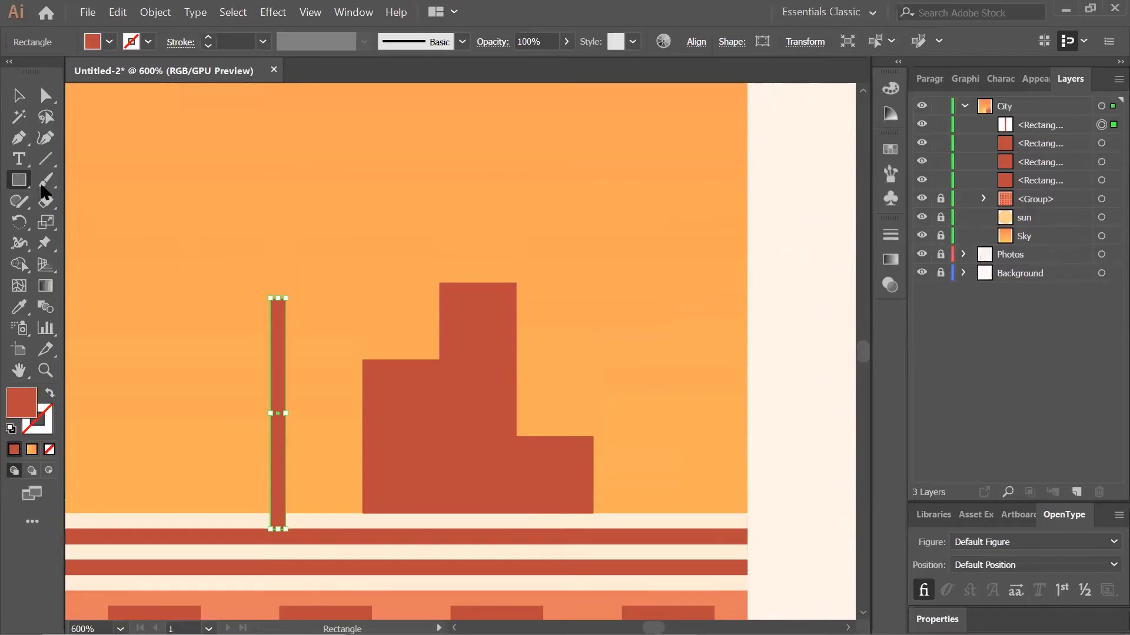
{"action": "left_click", "coordinate": [18, 96]}
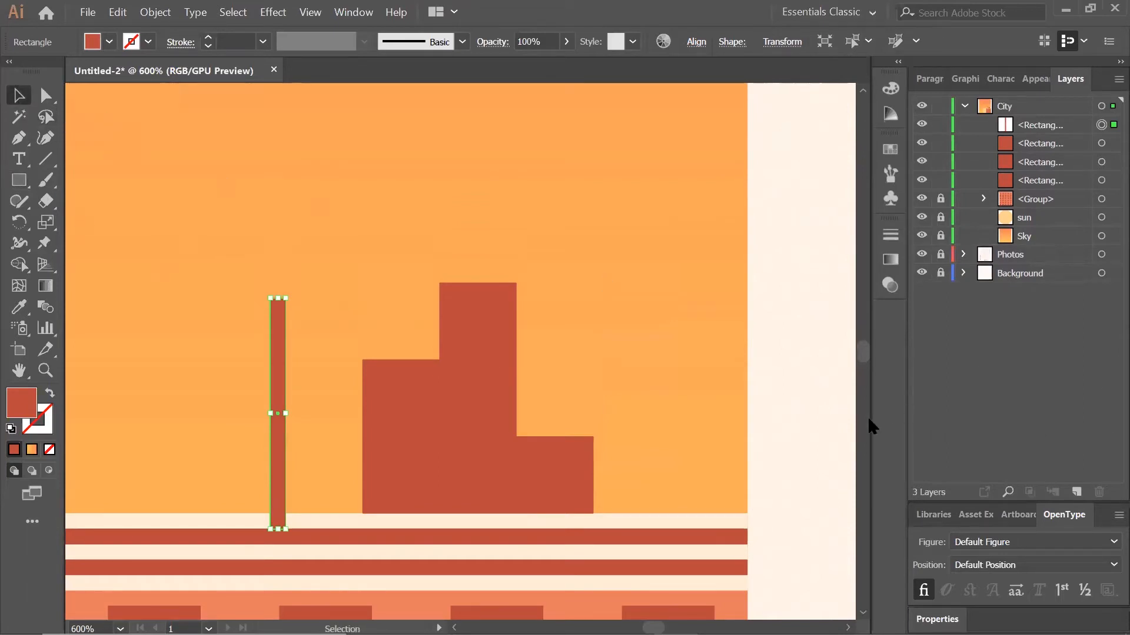
{"action": "left_click_drag", "start_coordinate": [277, 510], "coordinate": [399, 324]}
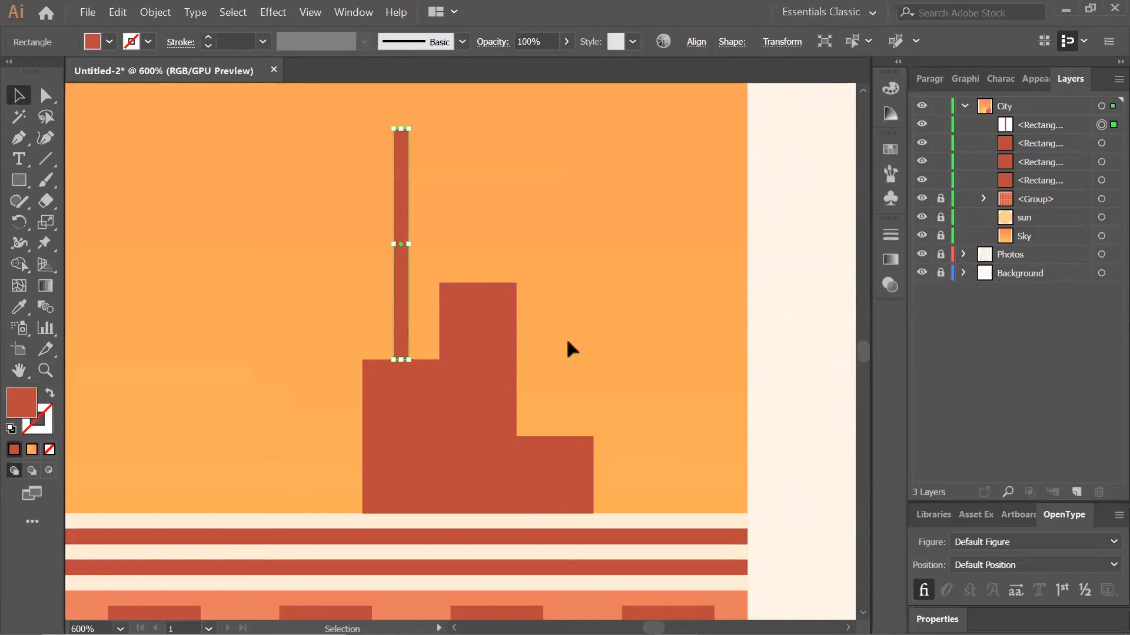
Group the three rooftop squares and the antenna.
{"action": "key", "text": "ctrl+a"}
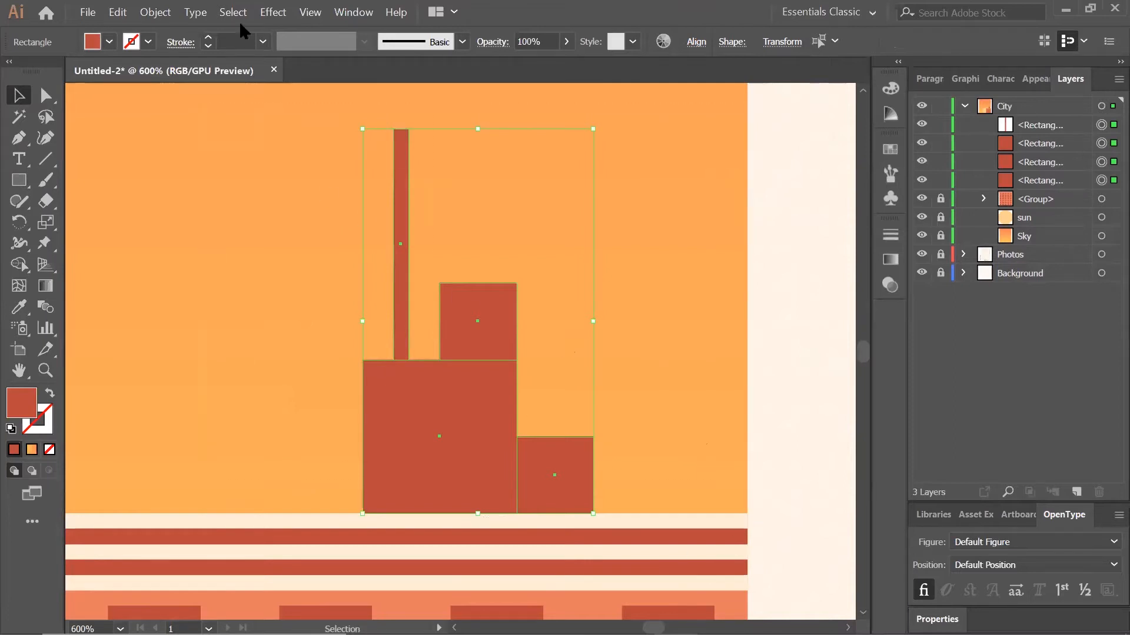
{"action": "left_click", "coordinate": [157, 12]}
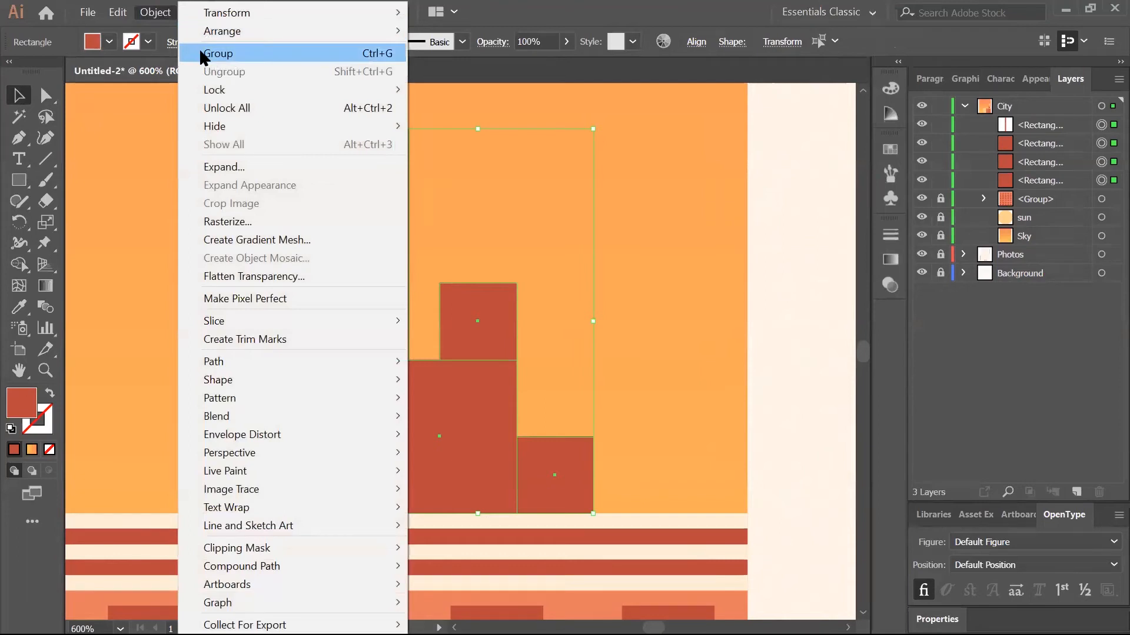
{"action": "left_click", "coordinate": [218, 54]}
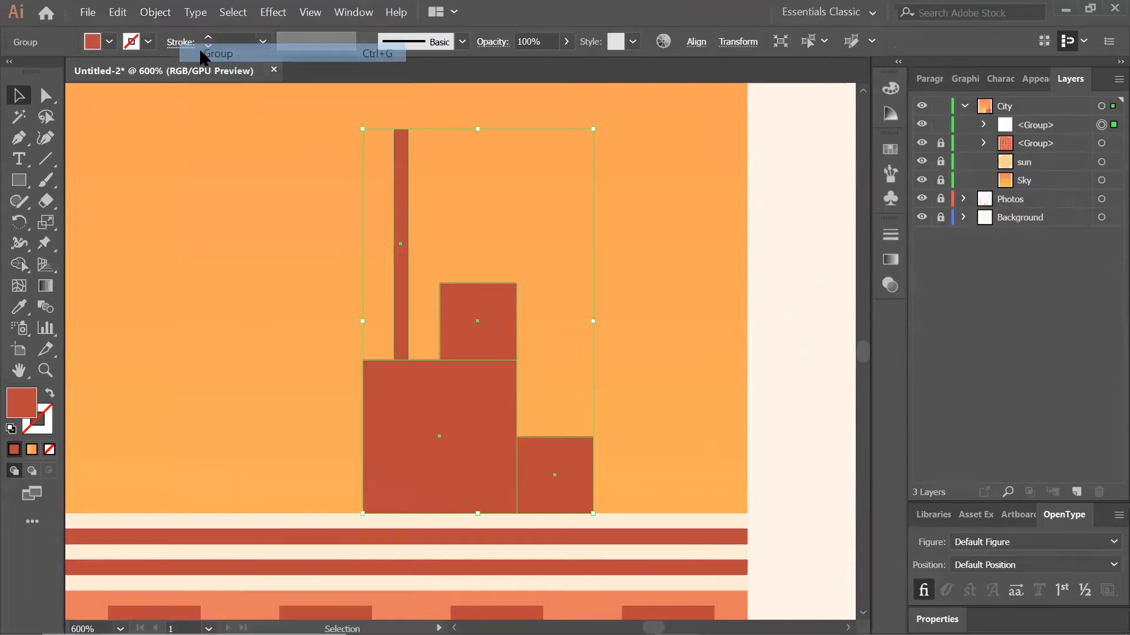
Rename the rooftop structures group as antena, locked and hidden within the City layer.
{"action": "double_click", "coordinate": [1025, 125]}
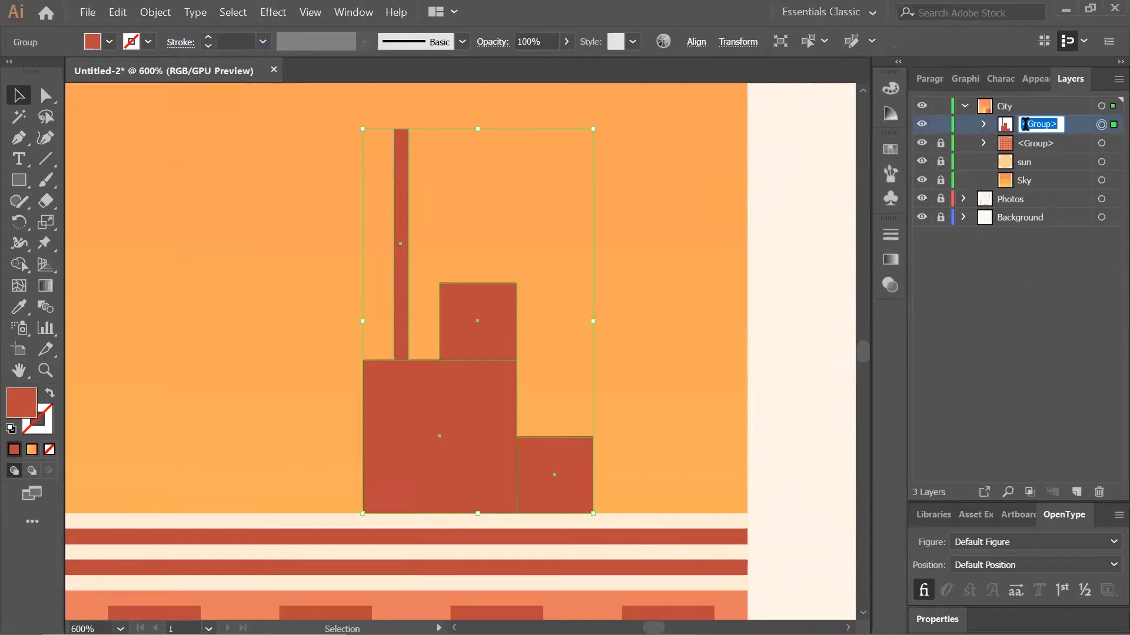
{"action": "type", "text": "antee"}
{"action": "key", "text": "BackSpace"}
{"action": "type", "text": "na"}
{"action": "left_click", "coordinate": [940, 124]}
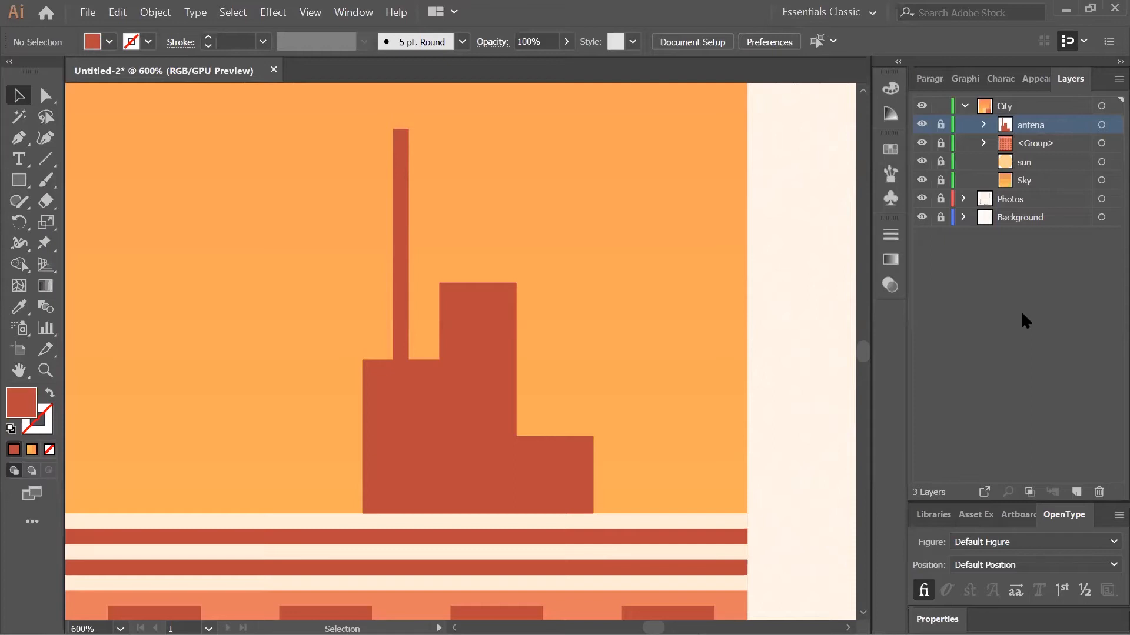
{"action": "left_click", "coordinate": [921, 125]}
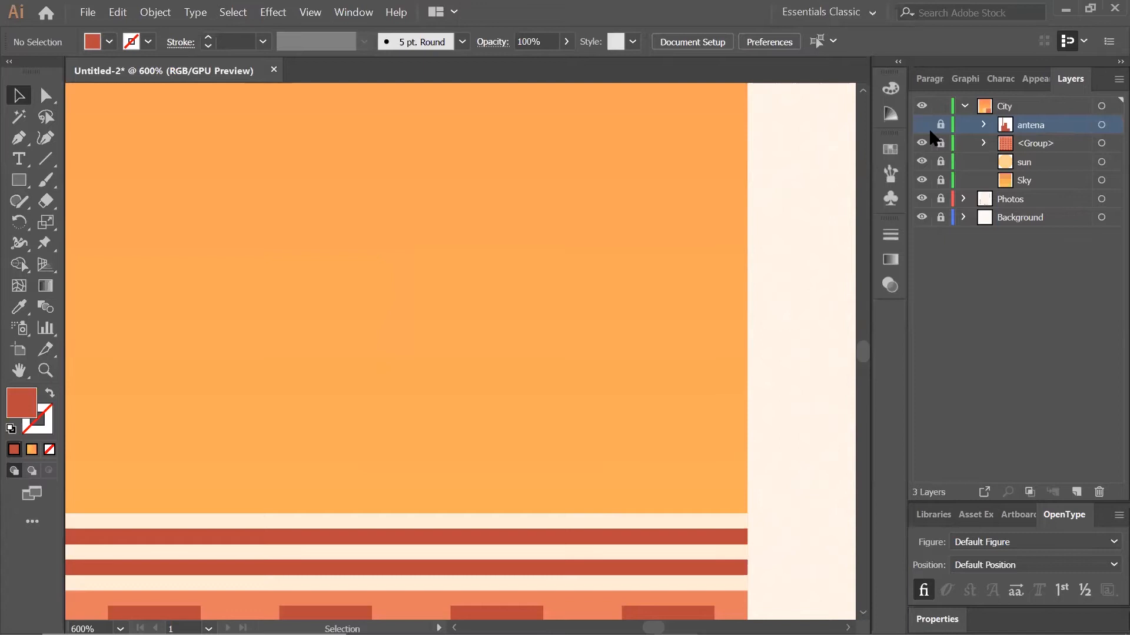
Create a 68 x 104 px rectangle in the sky area above the striped roof of the building.
{"action": "left_click", "coordinate": [17, 183]}
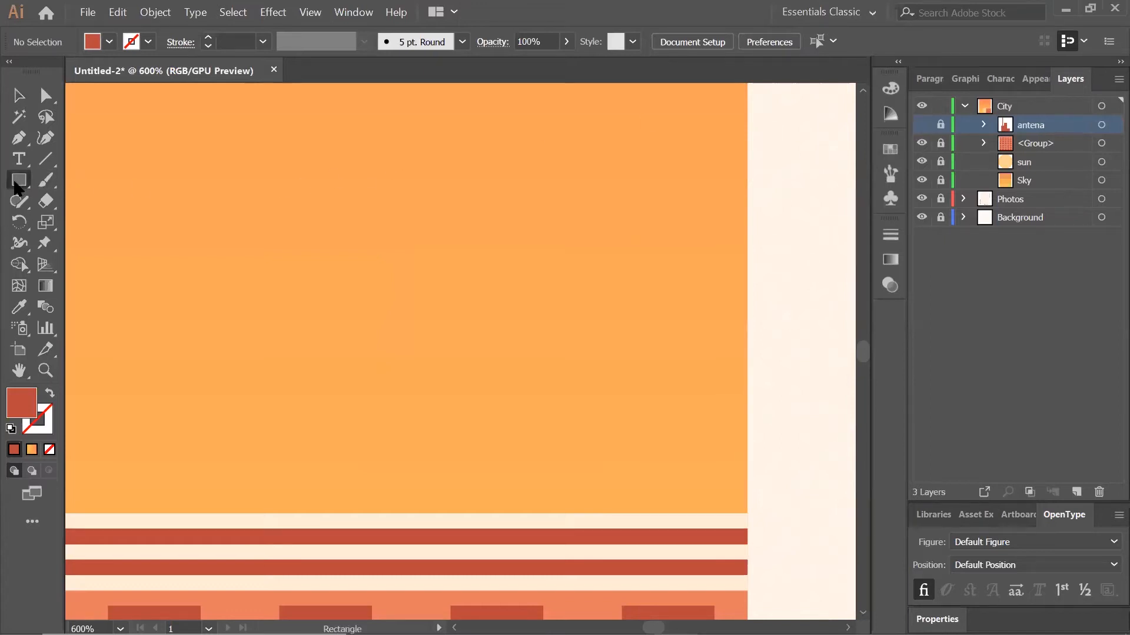
{"action": "left_click", "coordinate": [344, 210]}
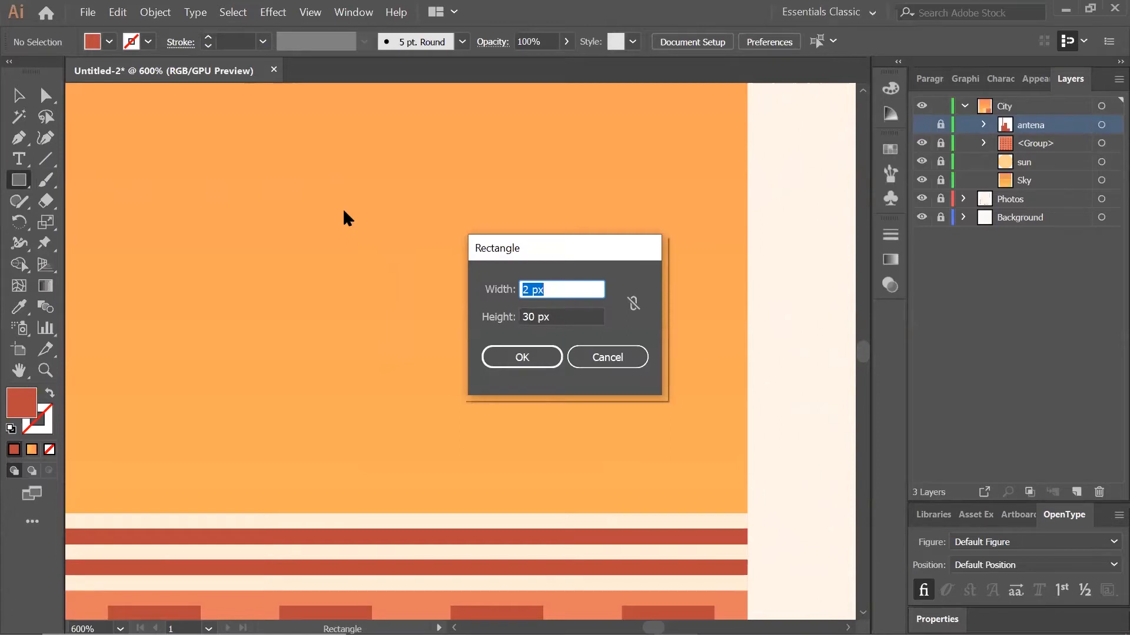
{"action": "type", "text": "68"}
{"action": "left_click_drag", "start_coordinate": [559, 313], "coordinate": [490, 323]}
{"action": "type", "text": "104"}
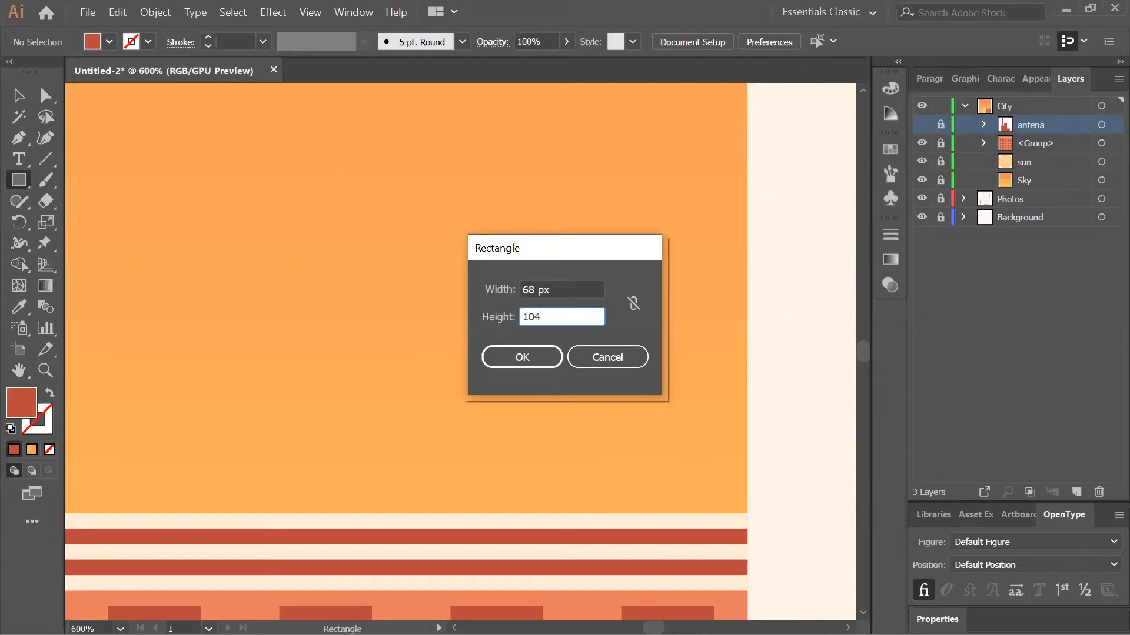
{"action": "key", "text": "Tab"}
{"action": "key", "text": "Return"}
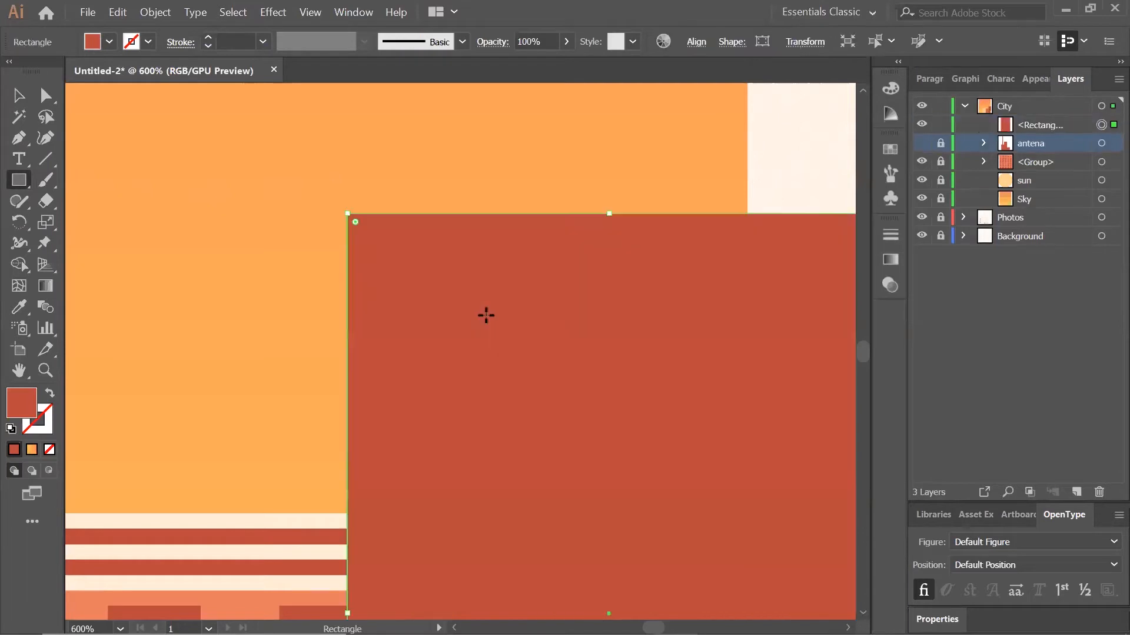
Fill the new 68 x 104 px rectangle with the cream colour ffe5c0.
{"action": "key", "text": "ctrl+minus"}
{"action": "key", "text": "ctrl+minus"}
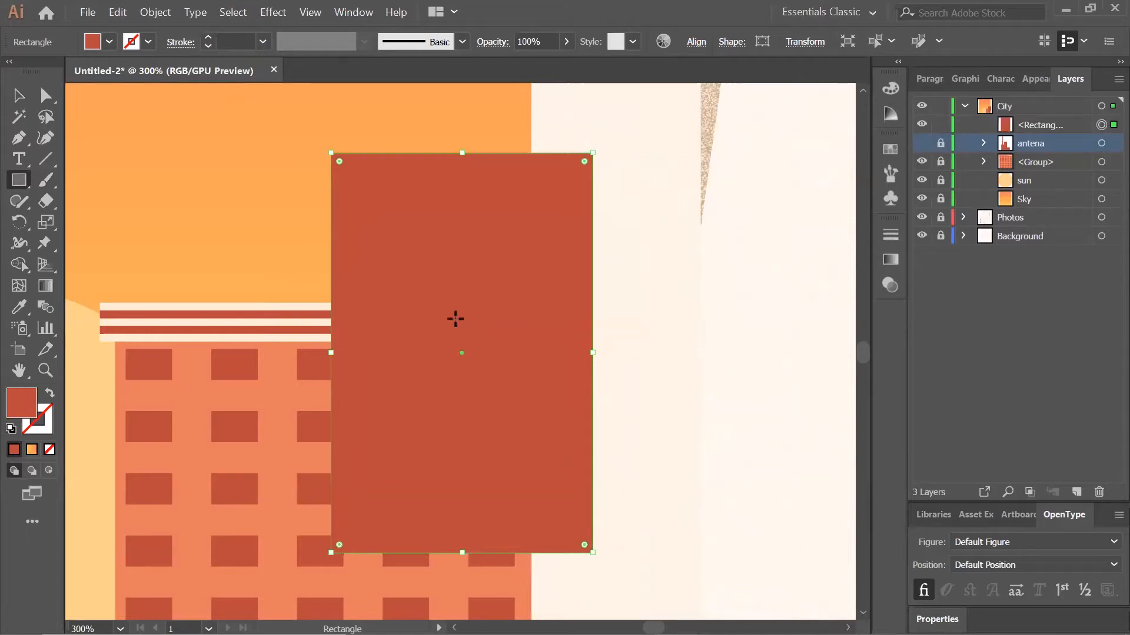
{"action": "double_click", "coordinate": [20, 405]}
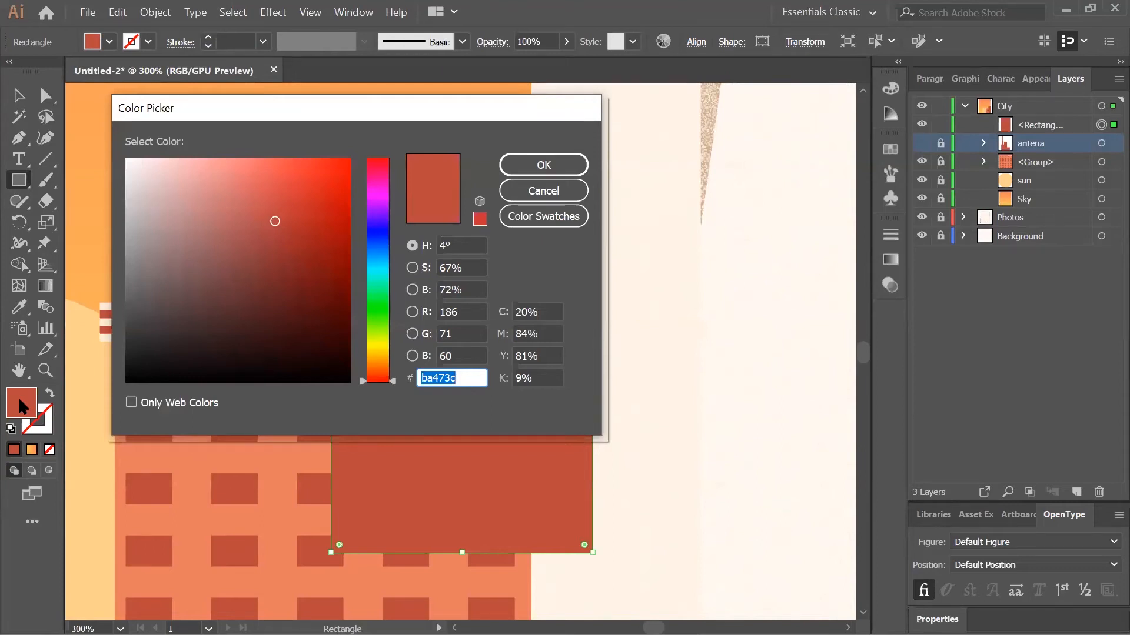
{"action": "type", "text": "ffe5c0"}
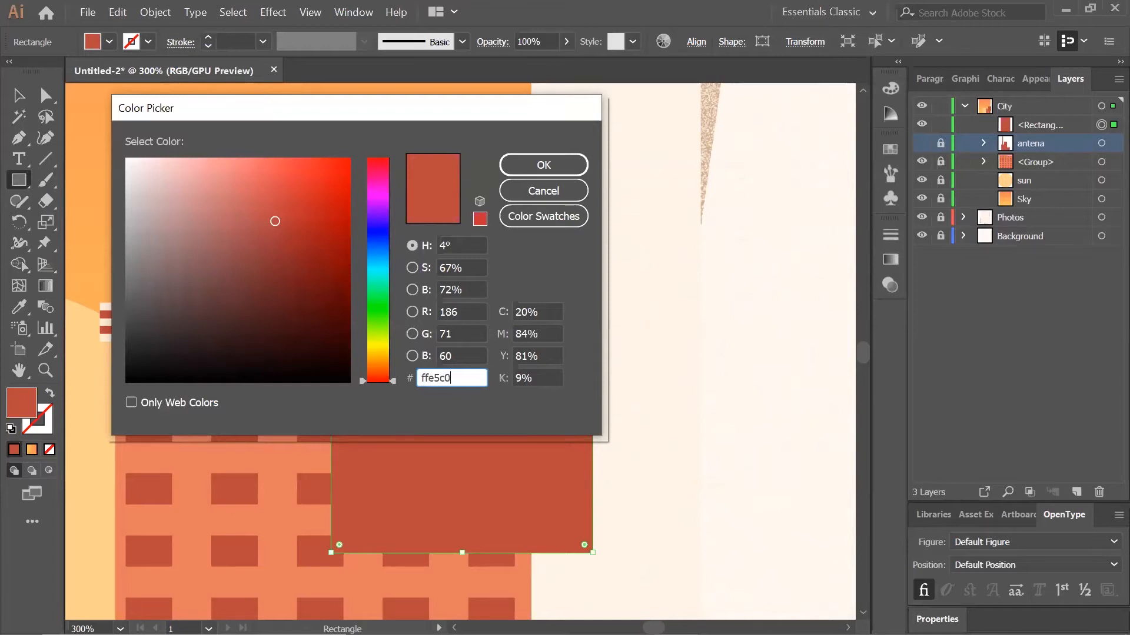
{"action": "key", "text": "Return"}
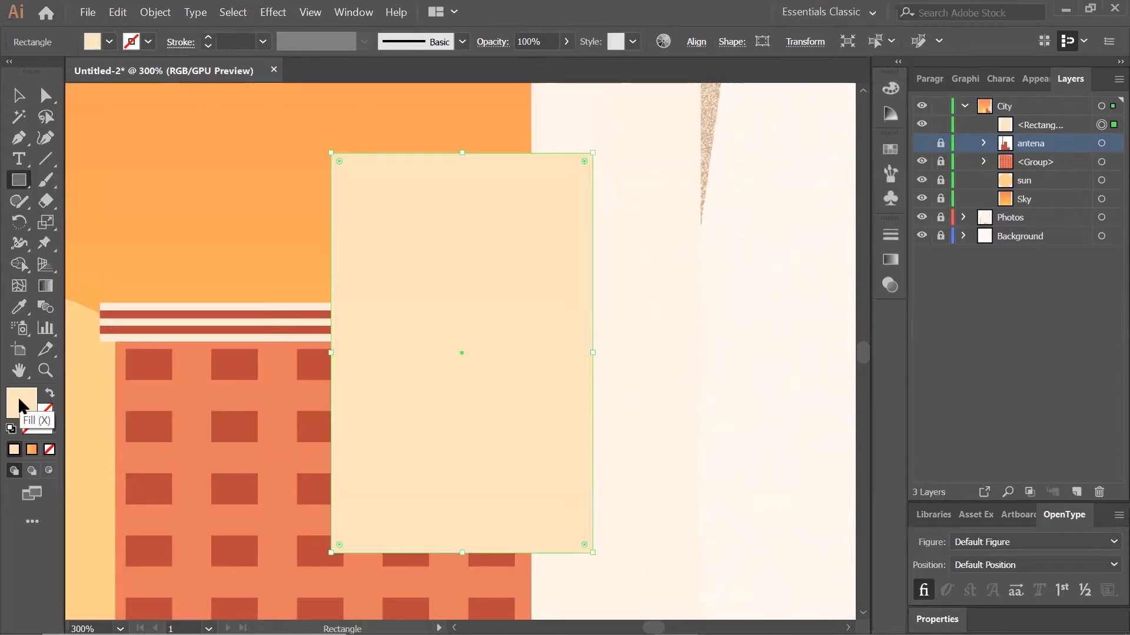
{"action": "scroll", "coordinate": [744, 381], "scroll_direction": "up", "scroll_amount": 4}
{"action": "scroll", "coordinate": [753, 412], "scroll_direction": "down", "scroll_amount": 2}
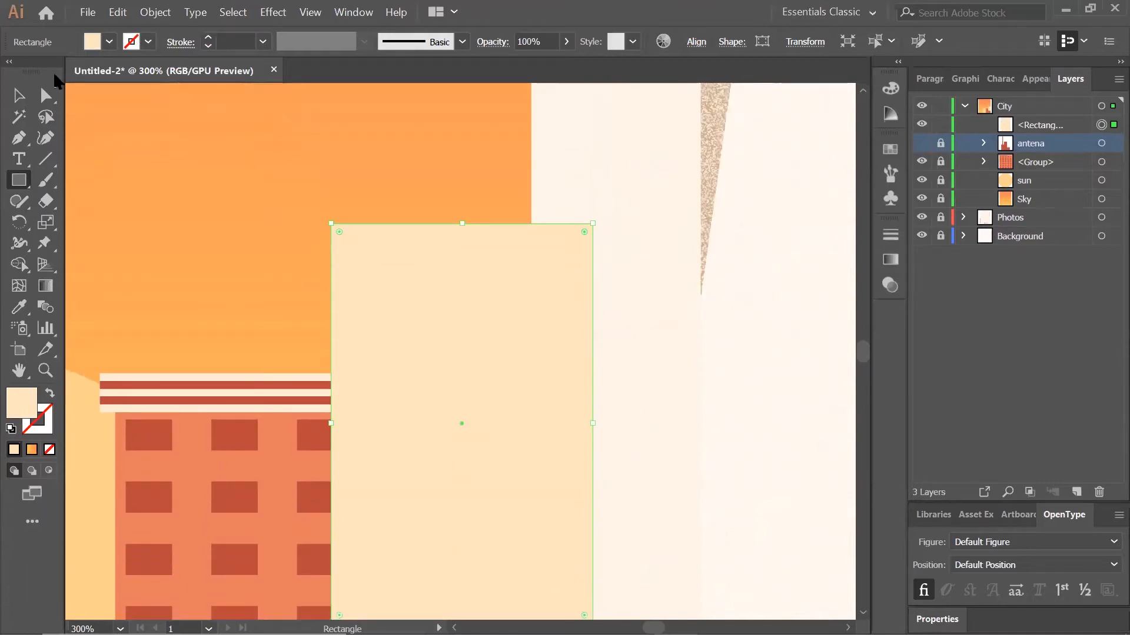
{"action": "left_click", "coordinate": [19, 96]}
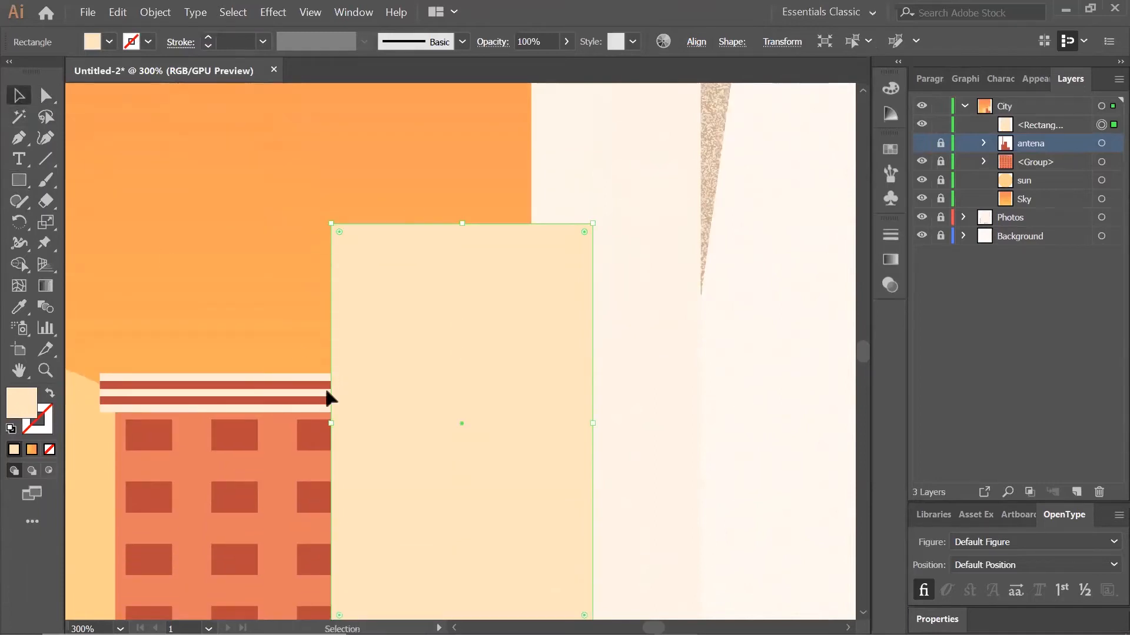
Place the cream rectangle on top of the striped roof, flush with the right edge of the orange sky.
{"action": "left_click_drag", "start_coordinate": [406, 520], "coordinate": [353, 266]}
{"action": "scroll", "coordinate": [492, 313], "scroll_direction": "up", "scroll_amount": 1}
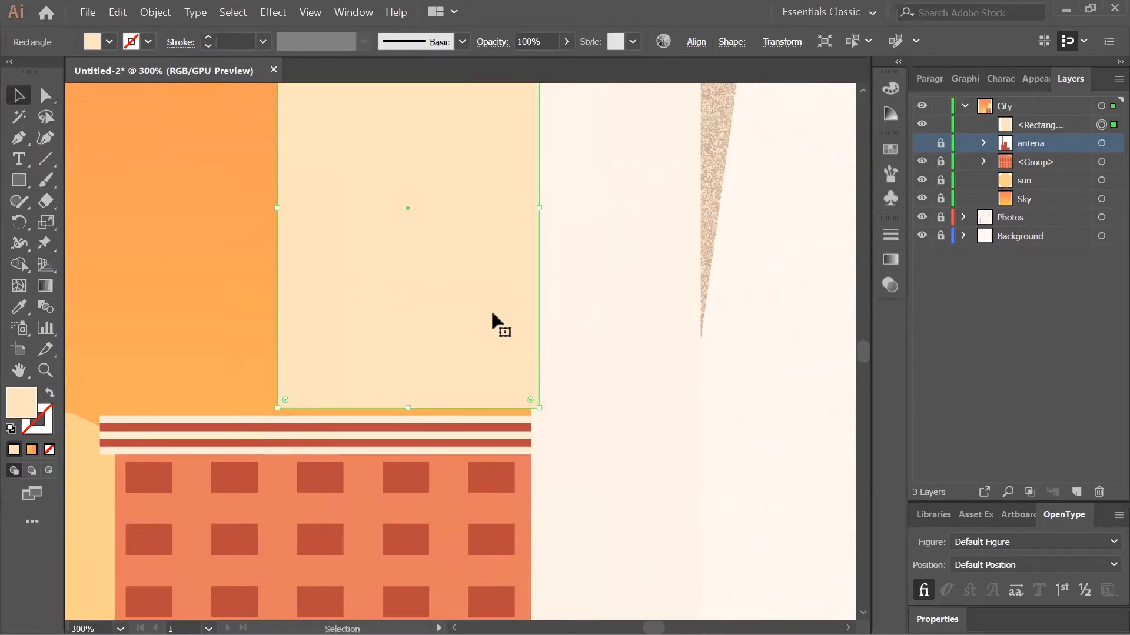
{"action": "scroll", "coordinate": [492, 318], "scroll_direction": "up", "scroll_amount": 1}
{"action": "key", "text": "Left"}
{"action": "key", "text": "Left"}
{"action": "key", "text": "Left"}
{"action": "key", "text": "Left"}
{"action": "key", "text": "Down"}
{"action": "key", "text": "Down"}
{"action": "key", "text": "Down"}
{"action": "key", "text": "Down"}
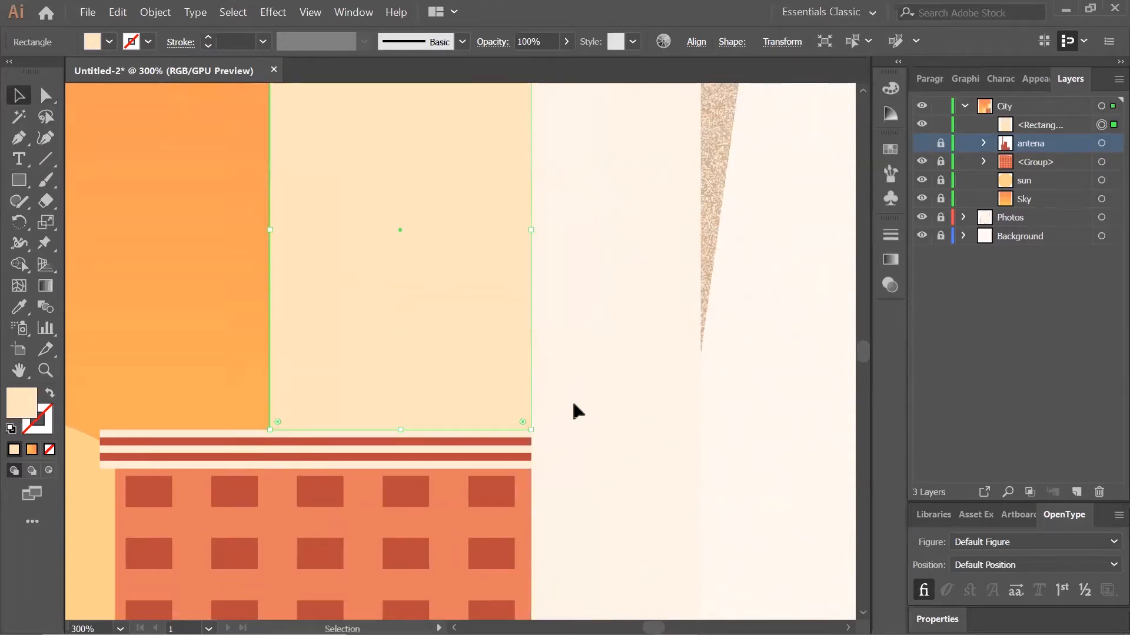
Lock the cream rectangle in the City layer.
{"action": "scroll", "coordinate": [573, 404], "scroll_direction": "up", "scroll_amount": 3}
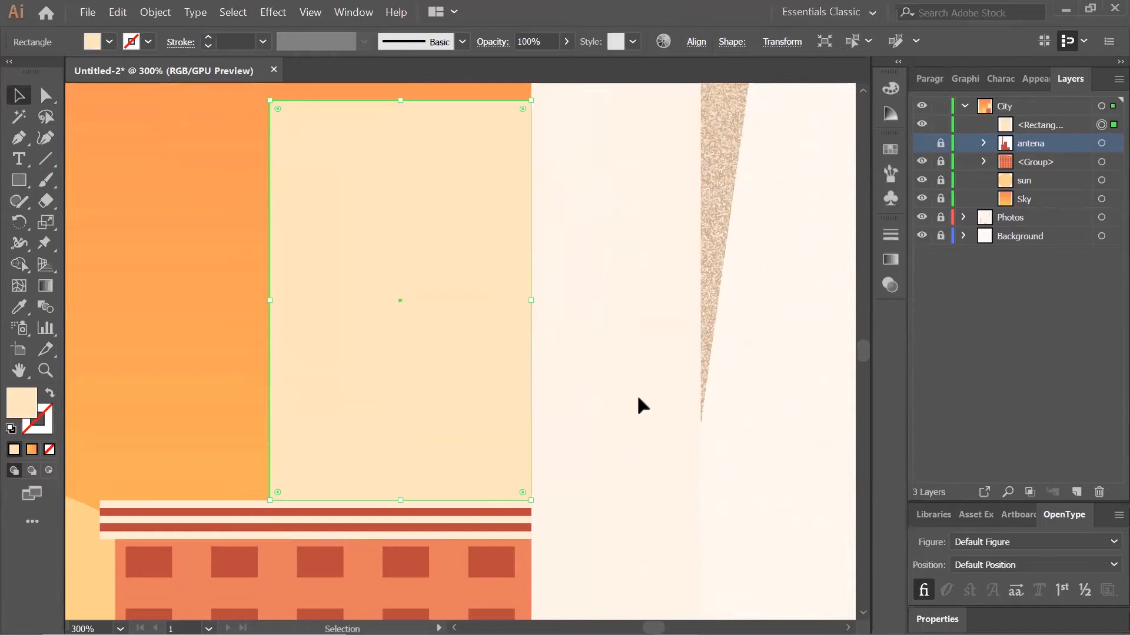
{"action": "scroll", "coordinate": [636, 393], "scroll_direction": "down", "scroll_amount": 2}
{"action": "scroll", "coordinate": [538, 322], "scroll_direction": "up", "scroll_amount": 6}
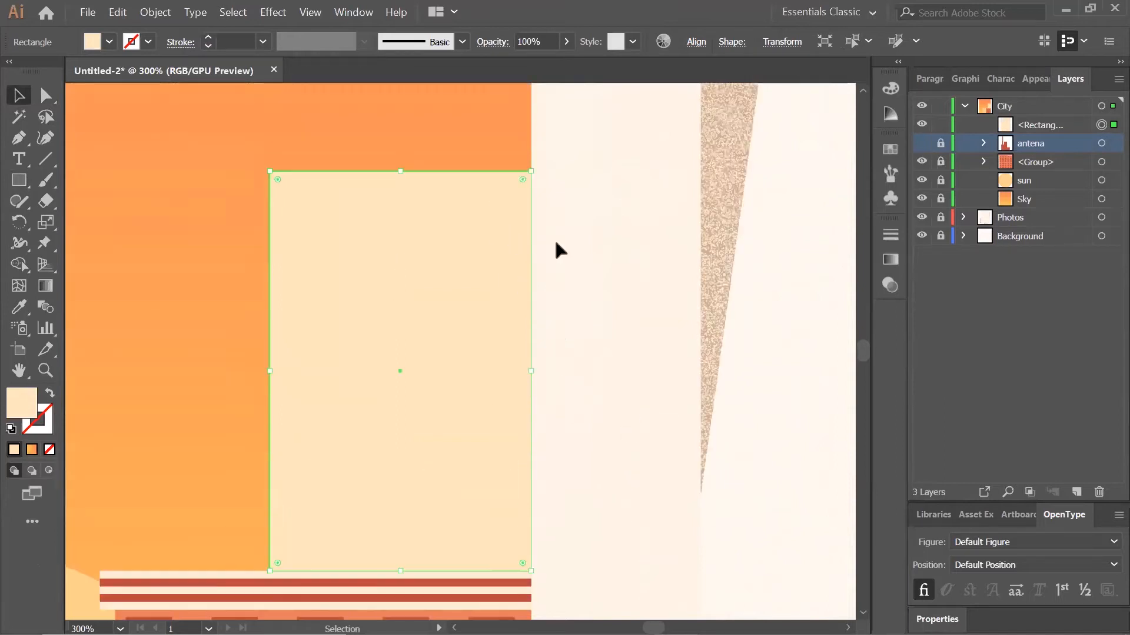
{"action": "scroll", "coordinate": [564, 250], "scroll_direction": "down", "scroll_amount": 3}
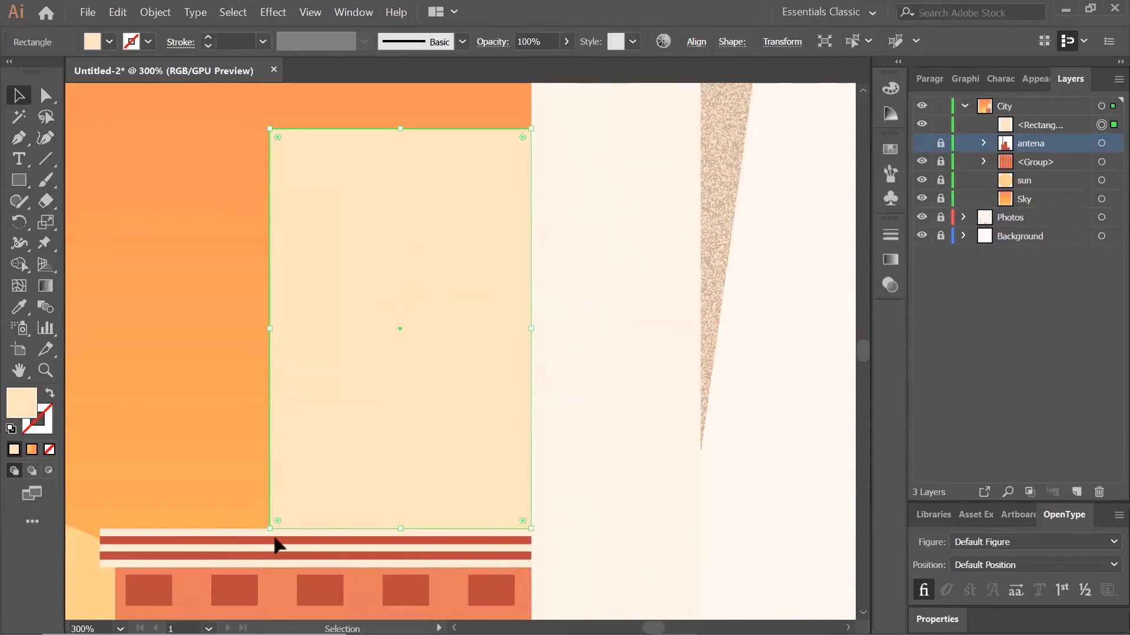
{"action": "key", "text": "space"}
{"action": "left_click_drag", "start_coordinate": [366, 396], "coordinate": [391, 383]}
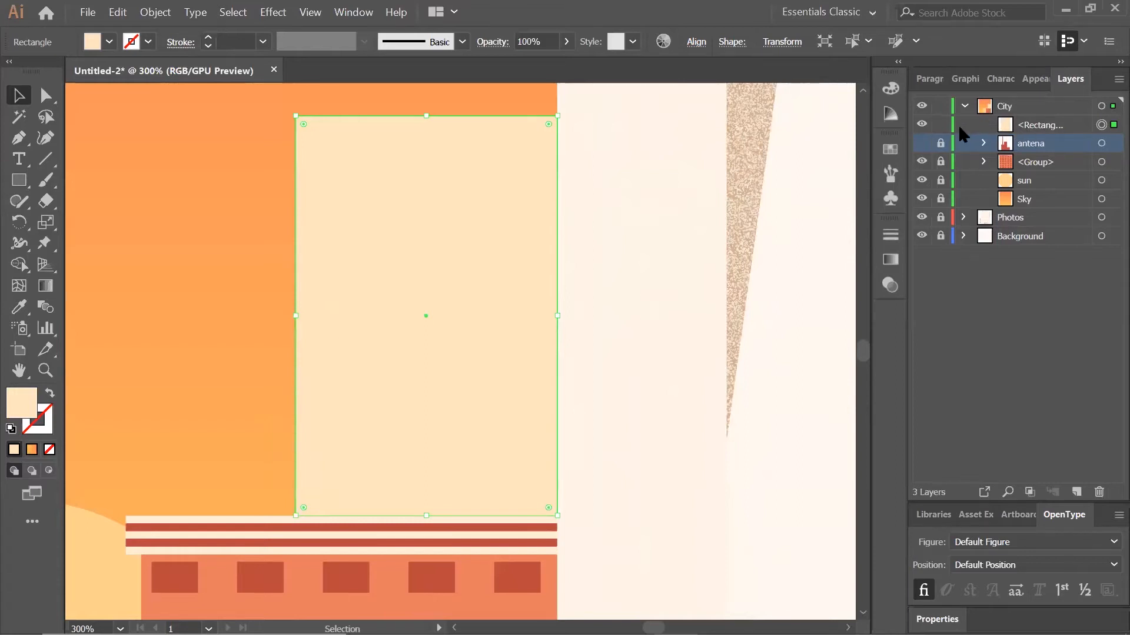
{"action": "left_click", "coordinate": [942, 126]}
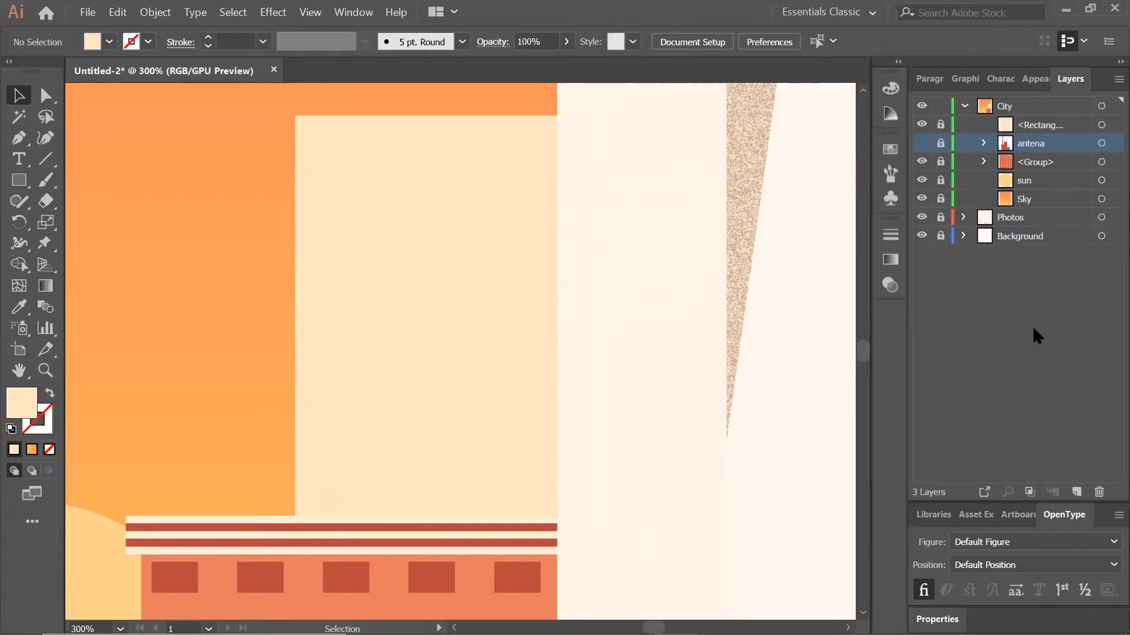
Create a rectangle 68 px wide and 4 px high over the sky beside the cream rectangle.
{"action": "left_click", "coordinate": [19, 180]}
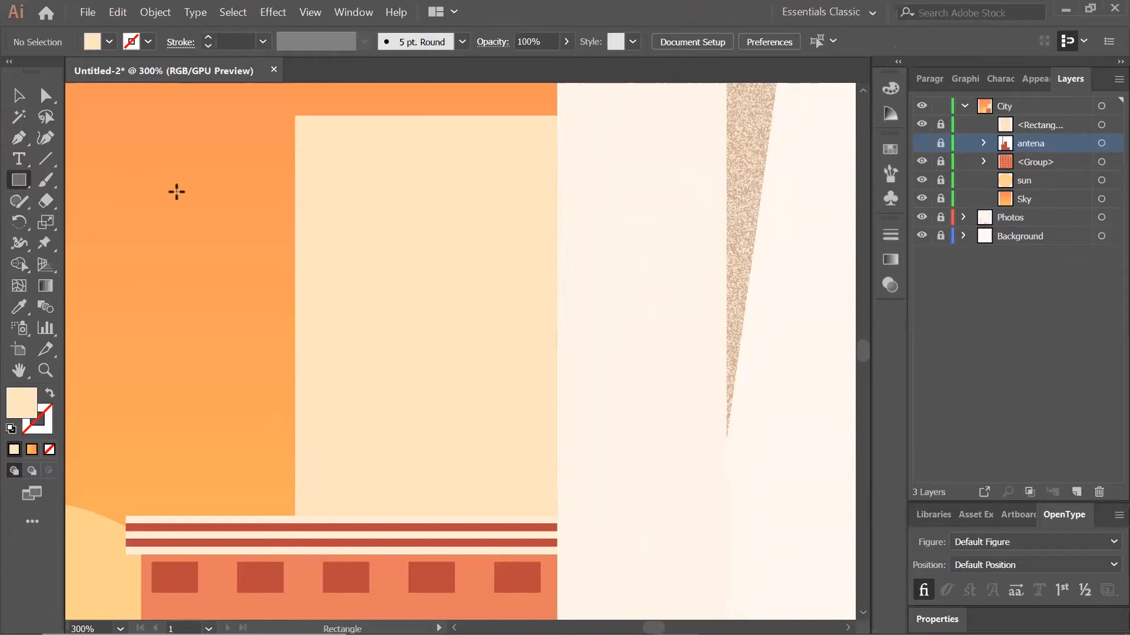
{"action": "left_click", "coordinate": [176, 192]}
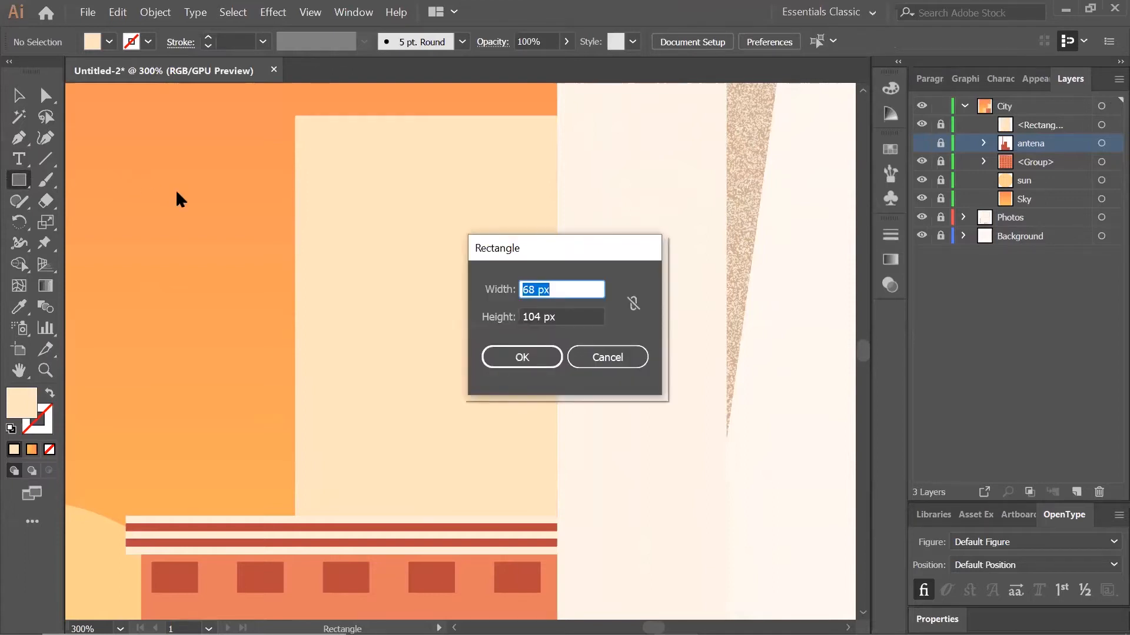
{"action": "type", "text": "68"}
{"action": "key", "text": "Tab"}
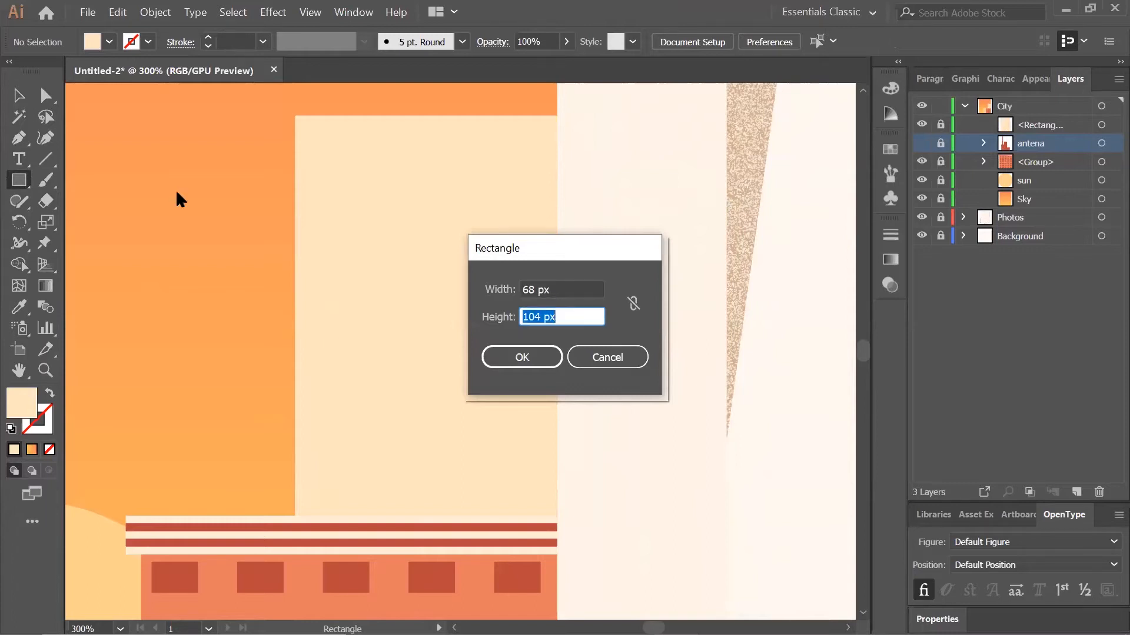
{"action": "type", "text": "4"}
{"action": "key", "text": "Tab"}
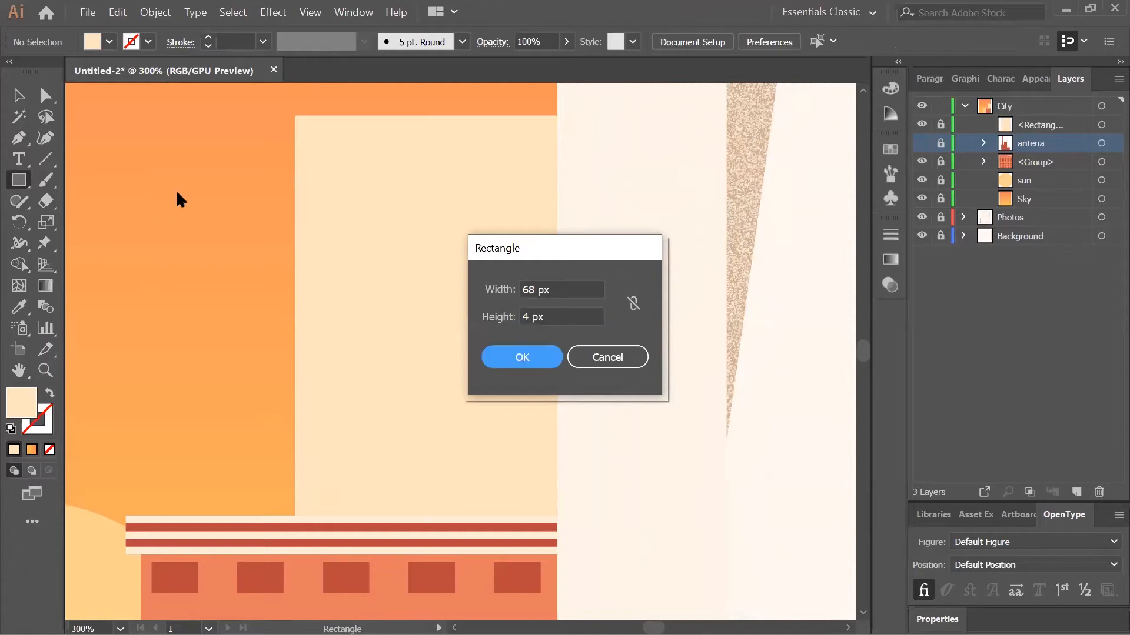
{"action": "key", "text": "Return"}
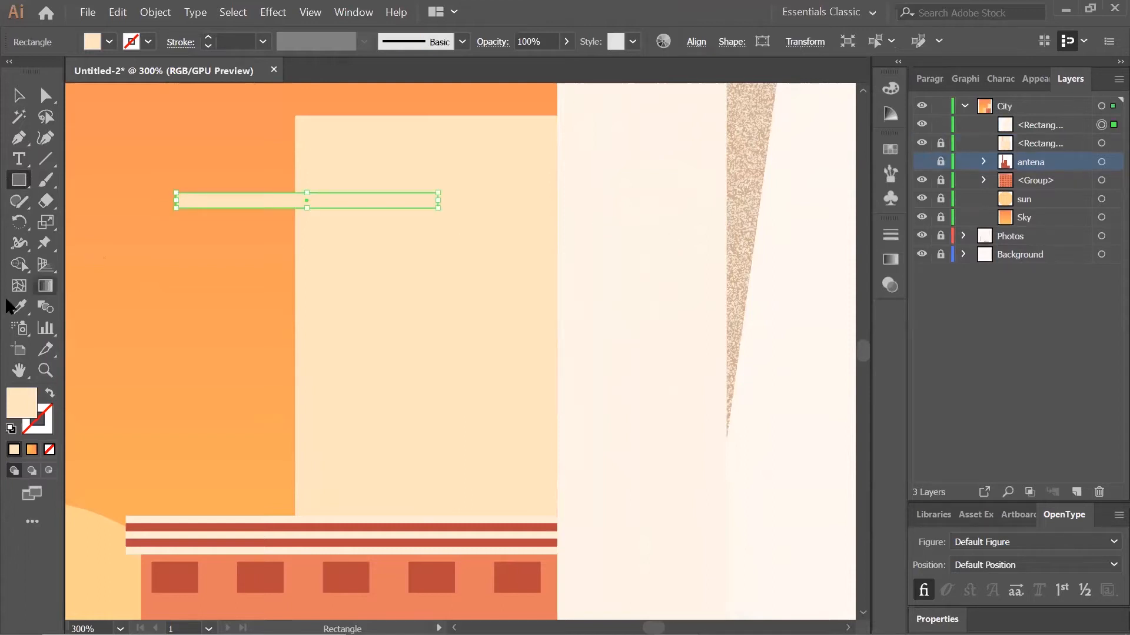
Fill the thin rectangle with the red colour ba473c.
{"action": "double_click", "coordinate": [23, 410]}
{"action": "type", "text": "ba47"}
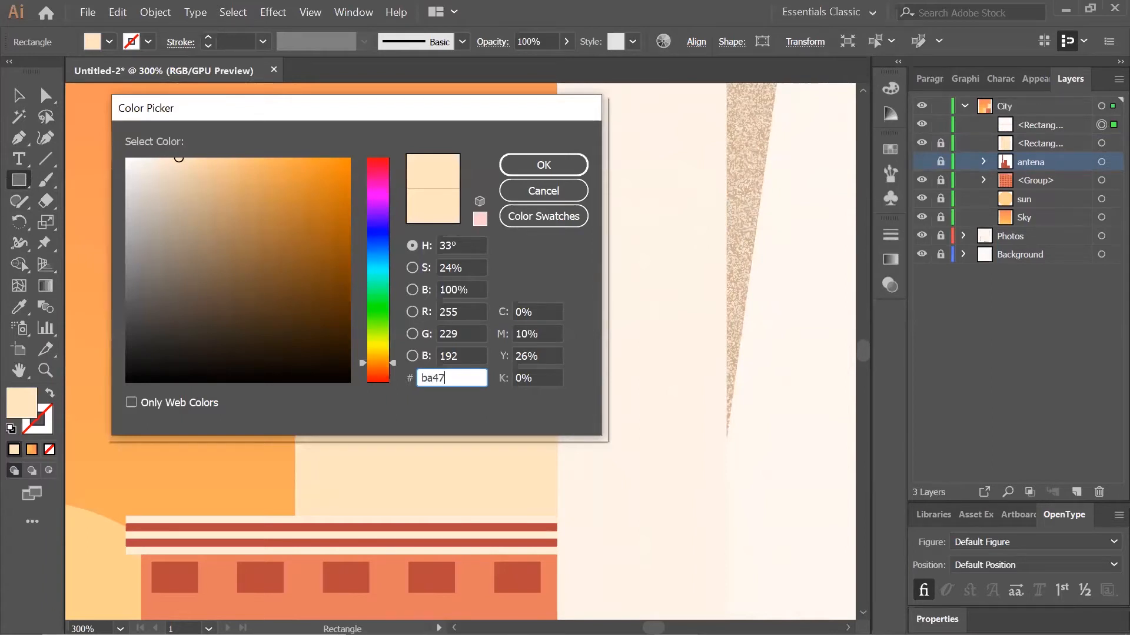
{"action": "type", "text": "3c"}
{"action": "key", "text": "Return"}
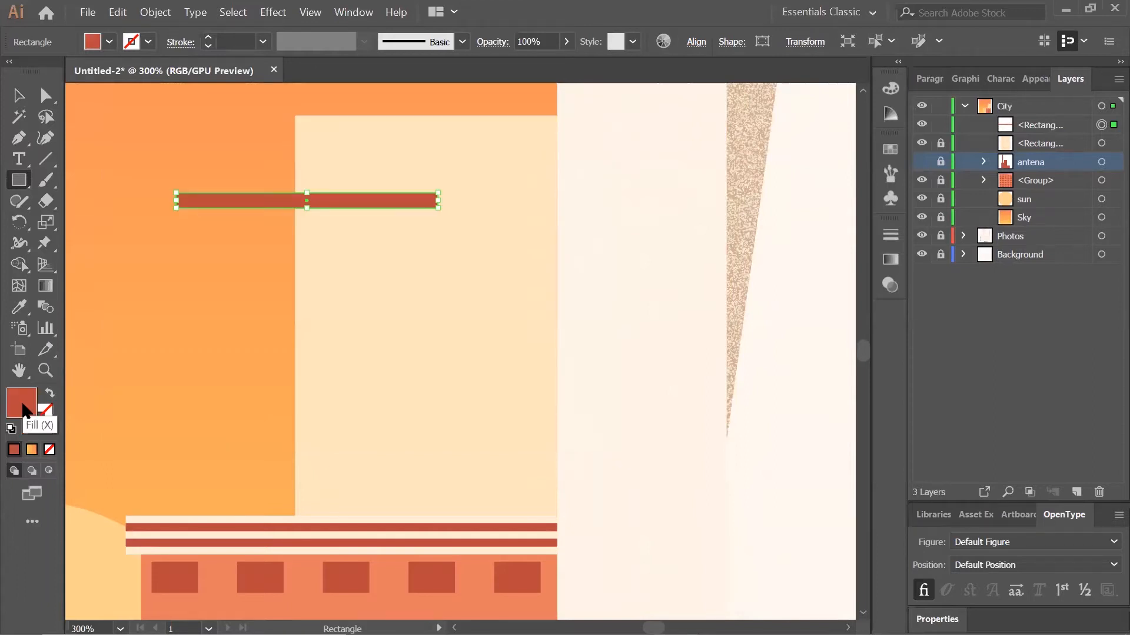
Copy the red bar and paste eleven copies of it.
{"action": "left_click", "coordinate": [118, 13]}
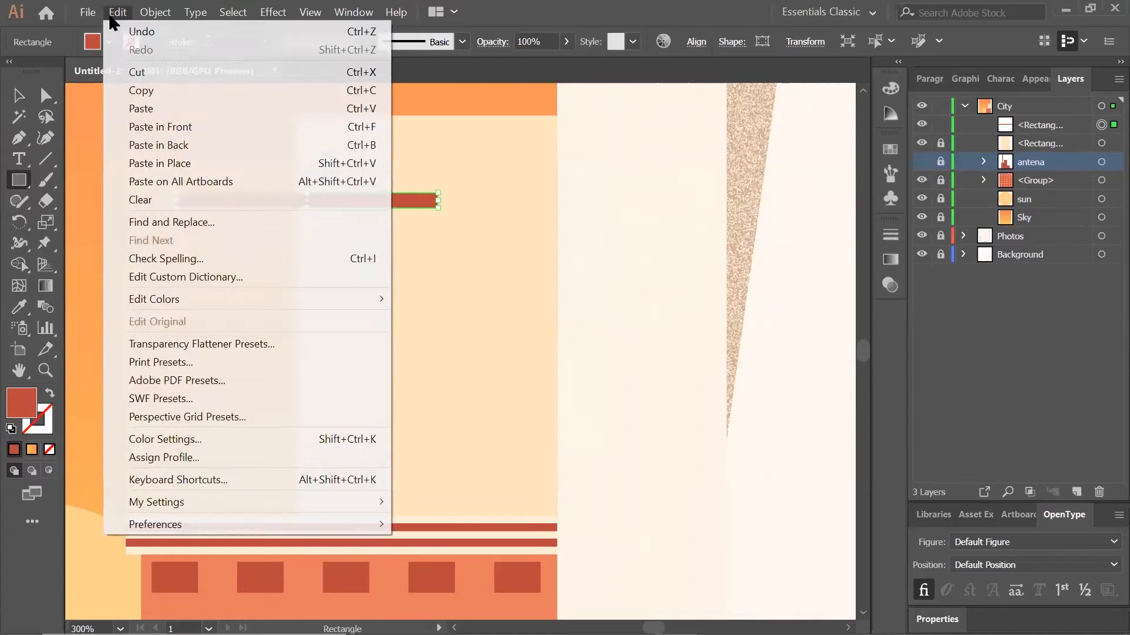
{"action": "left_click", "coordinate": [169, 92]}
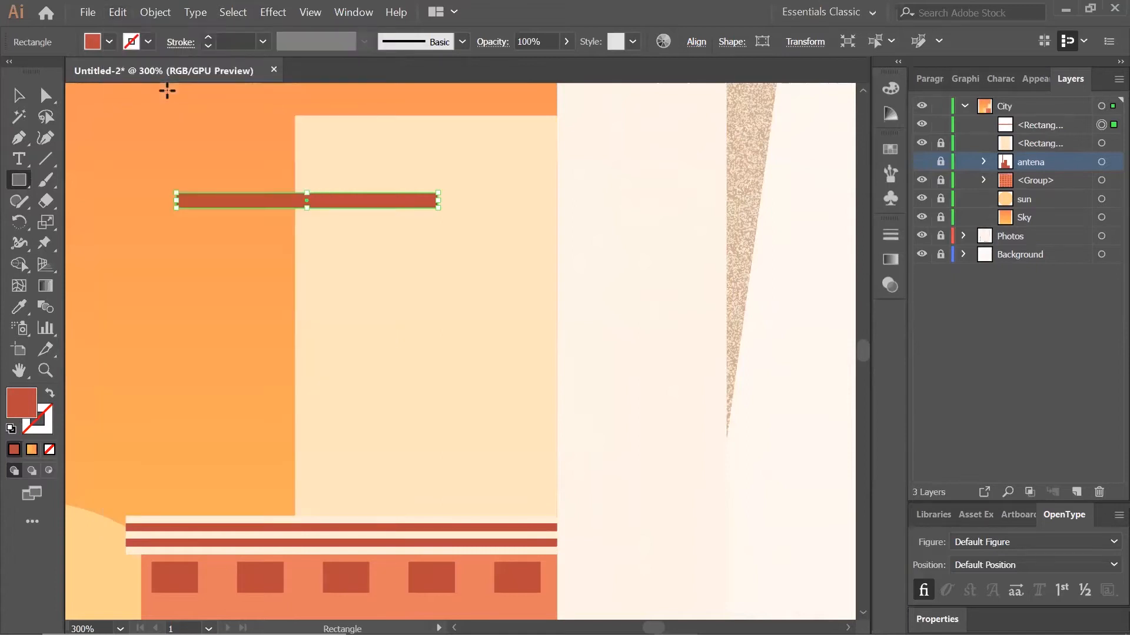
{"action": "left_click", "coordinate": [132, 11]}
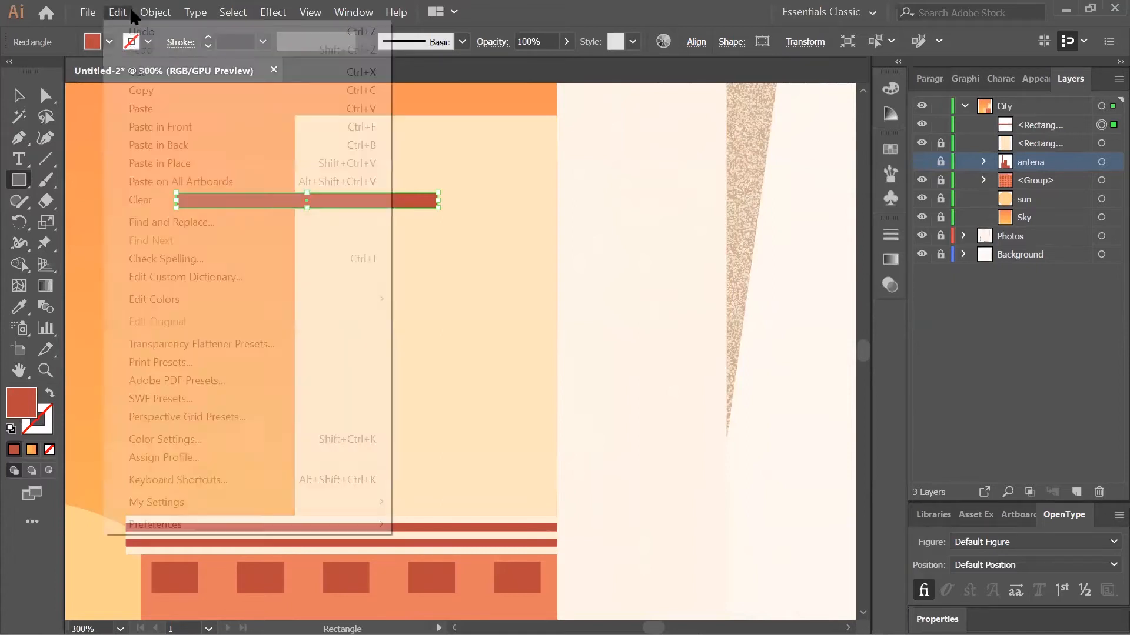
{"action": "left_click", "coordinate": [155, 107]}
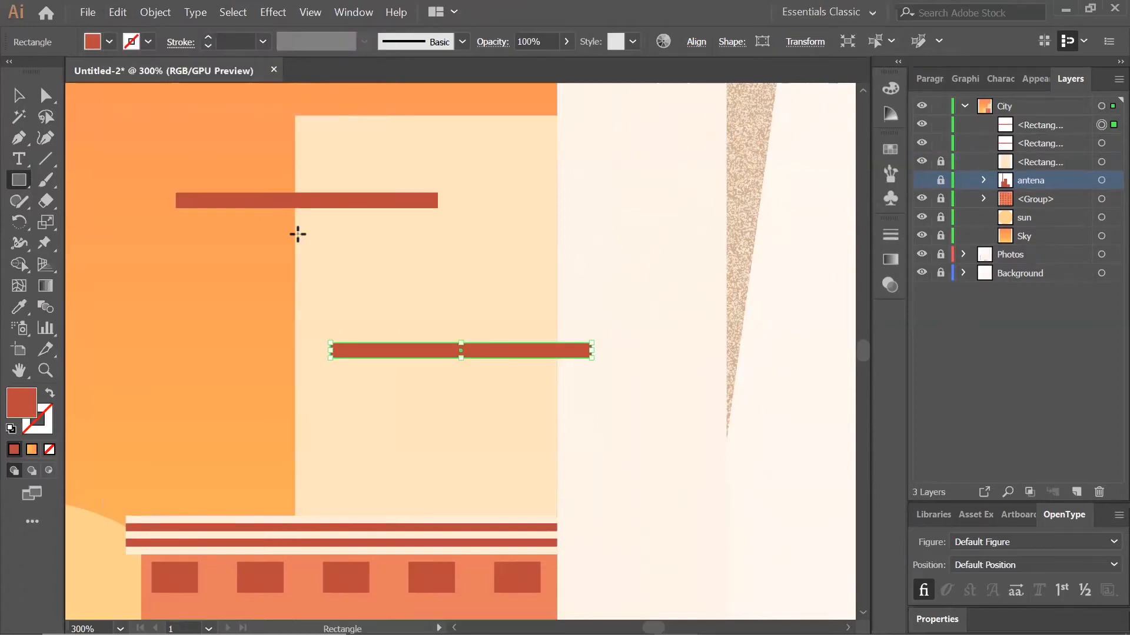
{"action": "key", "text": "ctrl+v"}
{"action": "key", "text": "ctrl+v"}
{"action": "key", "text": "ctrl+v"}
{"action": "key", "text": "ctrl+v"}
{"action": "key", "text": "ctrl+v"}
{"action": "key", "text": "ctrl+v"}
{"action": "key", "text": "ctrl+v"}
{"action": "key", "text": "ctrl+v"}
{"action": "key", "text": "ctrl+v"}
{"action": "key", "text": "ctrl+v"}
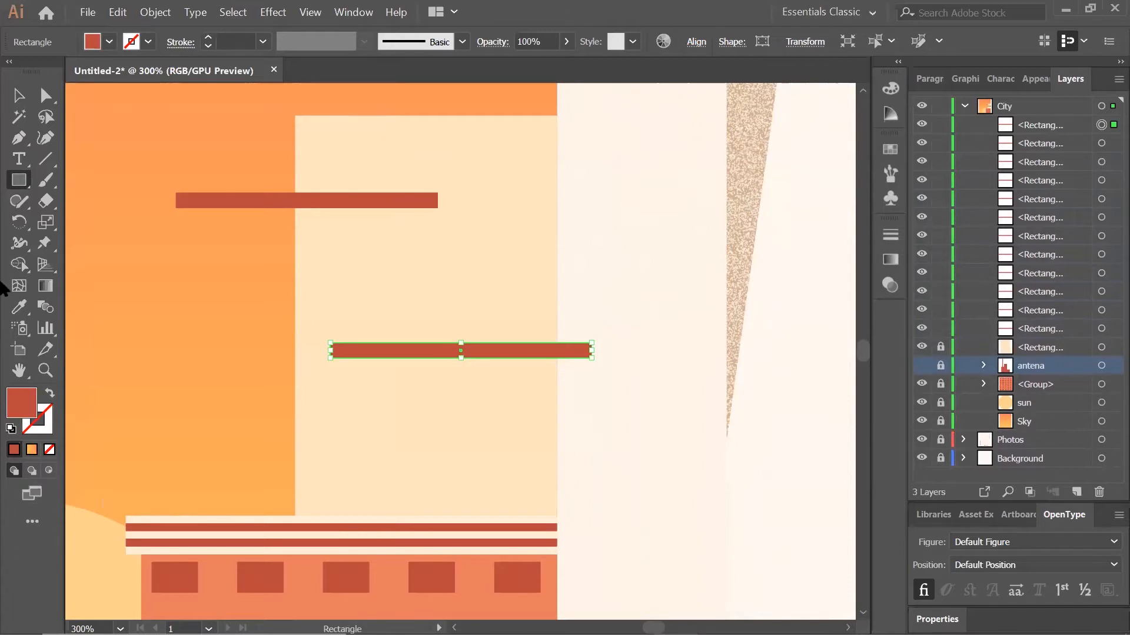
Position one red bar near the upper edge and another near the lower edge of the cream rectangle, matching its sides.
{"action": "left_click", "coordinate": [18, 97]}
{"action": "left_click_drag", "start_coordinate": [211, 201], "coordinate": [326, 140]}
{"action": "left_click_drag", "start_coordinate": [474, 350], "coordinate": [425, 500]}
{"action": "mouse_move", "coordinate": [397, 353]}
{"action": "left_mouse_down"}
{"action": "mouse_move", "coordinate": [400, 389]}
{"action": "mouse_move", "coordinate": [389, 373]}
{"action": "left_mouse_up"}
{"action": "left_click_drag", "start_coordinate": [435, 505], "coordinate": [439, 497]}
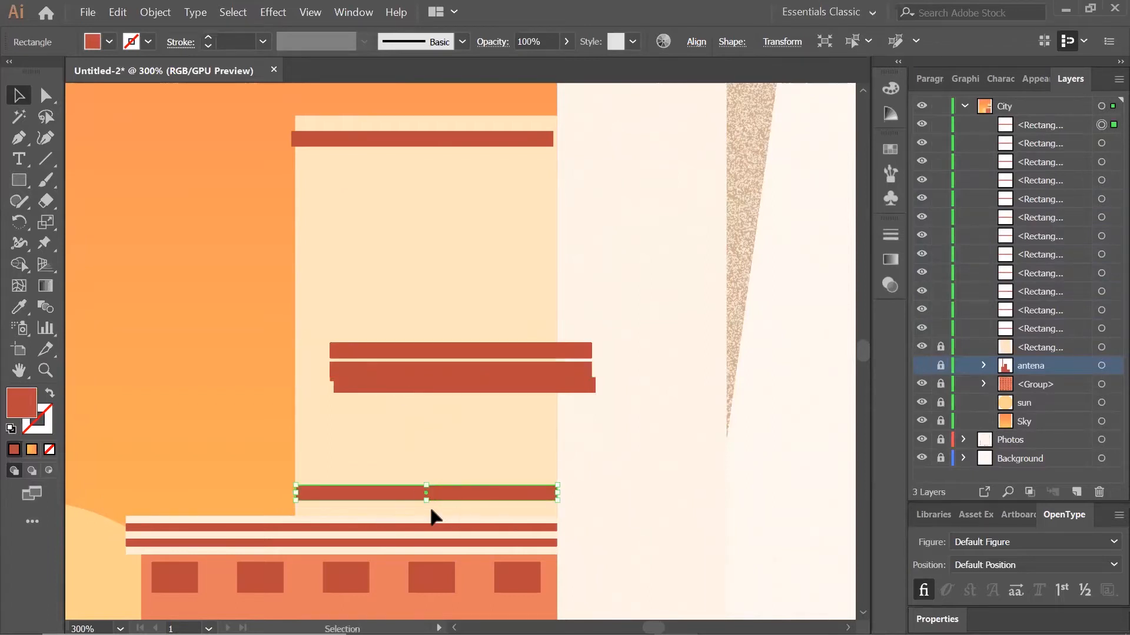
{"action": "left_click_drag", "start_coordinate": [336, 145], "coordinate": [349, 146]}
{"action": "left_click", "coordinate": [434, 496]}
{"action": "left_click_drag", "start_coordinate": [434, 500], "coordinate": [429, 489]}
{"action": "key", "text": "ctrl+z"}
Align all the red bars on their horizontal centres and distribute them evenly by their top edges.
{"action": "key", "text": "ctrl+a"}
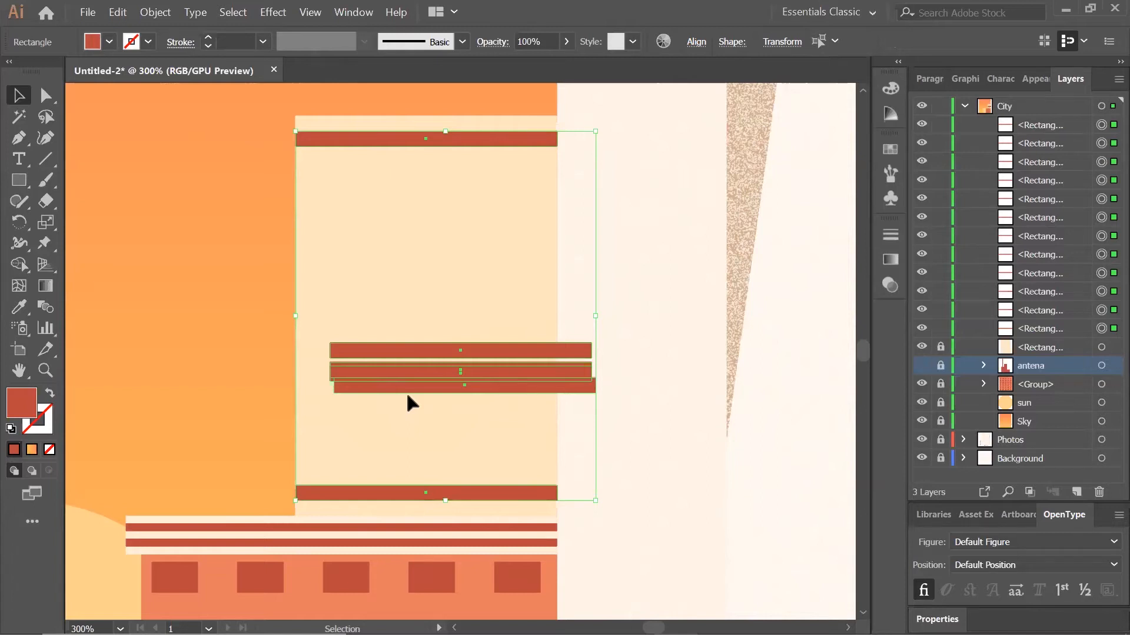
{"action": "left_click", "coordinate": [700, 46]}
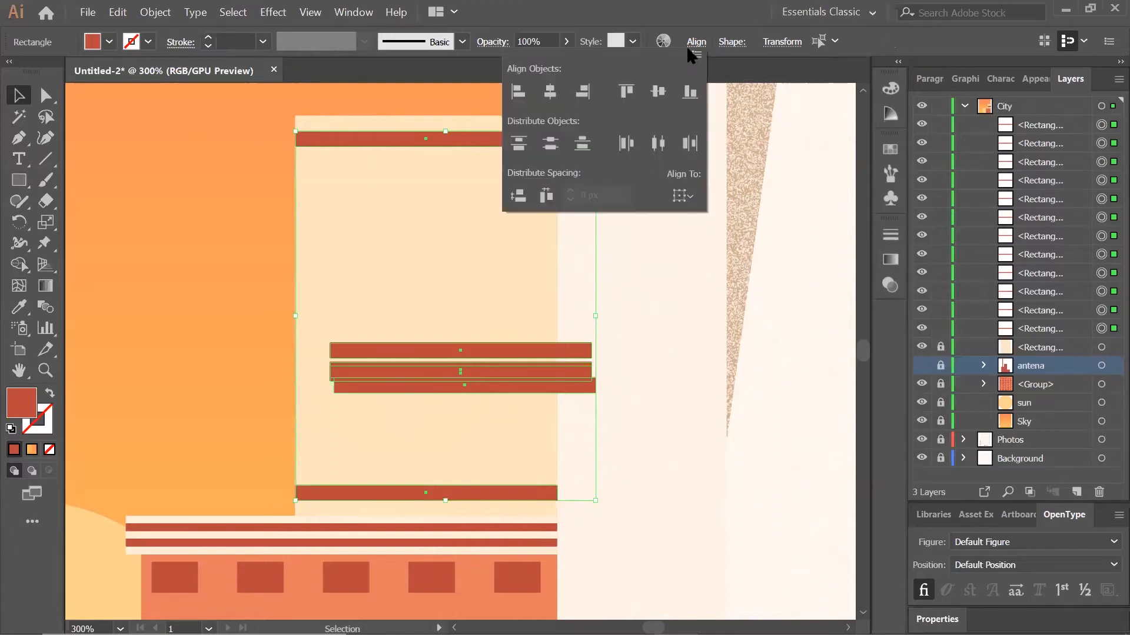
{"action": "left_click", "coordinate": [550, 94]}
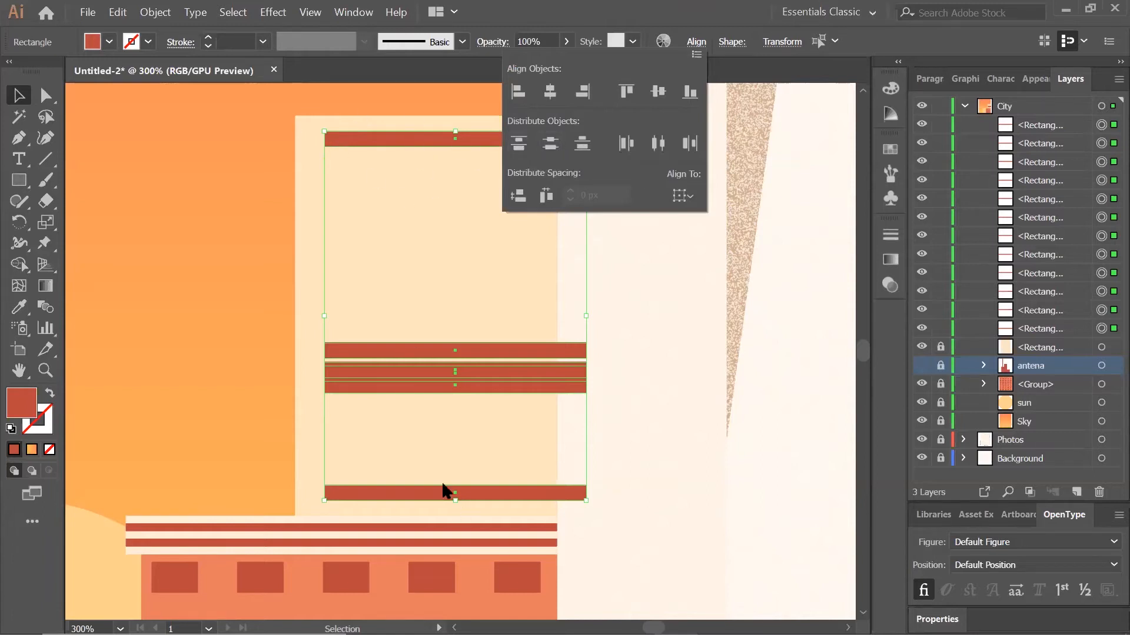
{"action": "left_click", "coordinate": [516, 145]}
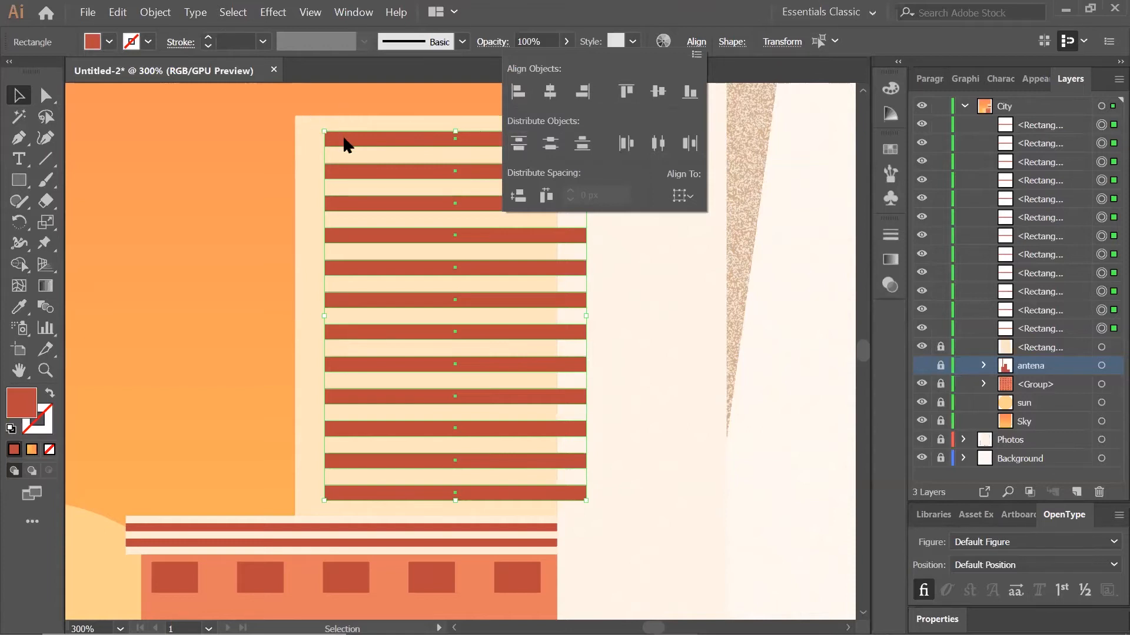
Move the set of red stripes onto the cream rectangle so it fits its width with similar margins above and below.
{"action": "left_click_drag", "start_coordinate": [348, 144], "coordinate": [316, 136]}
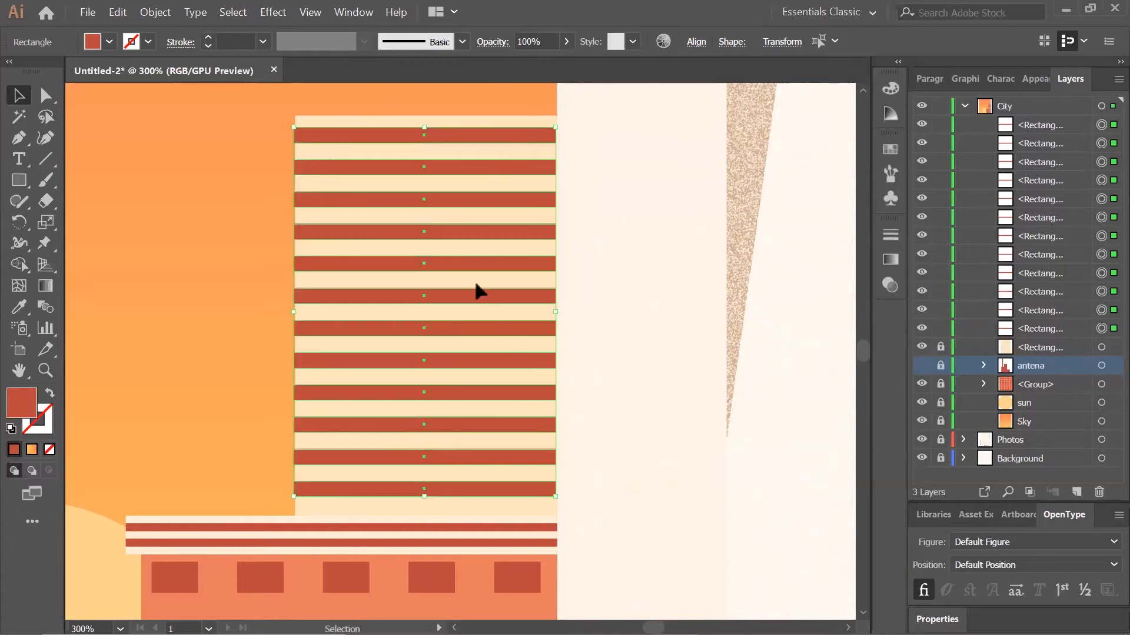
{"action": "left_click_drag", "start_coordinate": [482, 293], "coordinate": [484, 305]}
{"action": "left_click", "coordinate": [604, 317]}
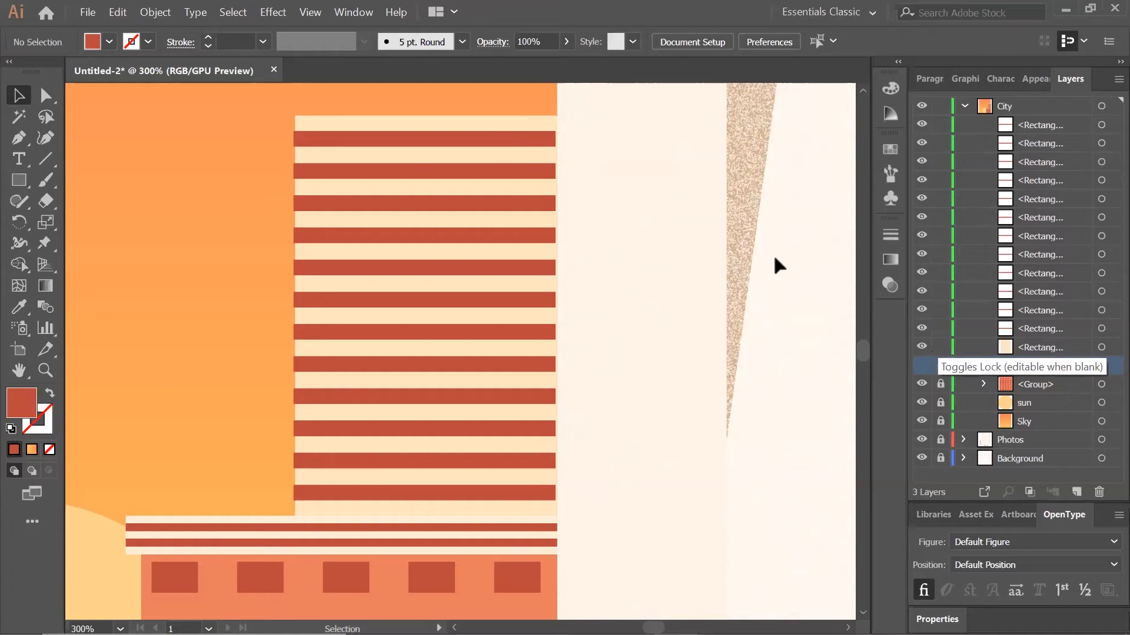
Group the unlocked cream rectangle with all its red stripes.
{"action": "left_click_drag", "start_coordinate": [230, 108], "coordinate": [637, 531]}
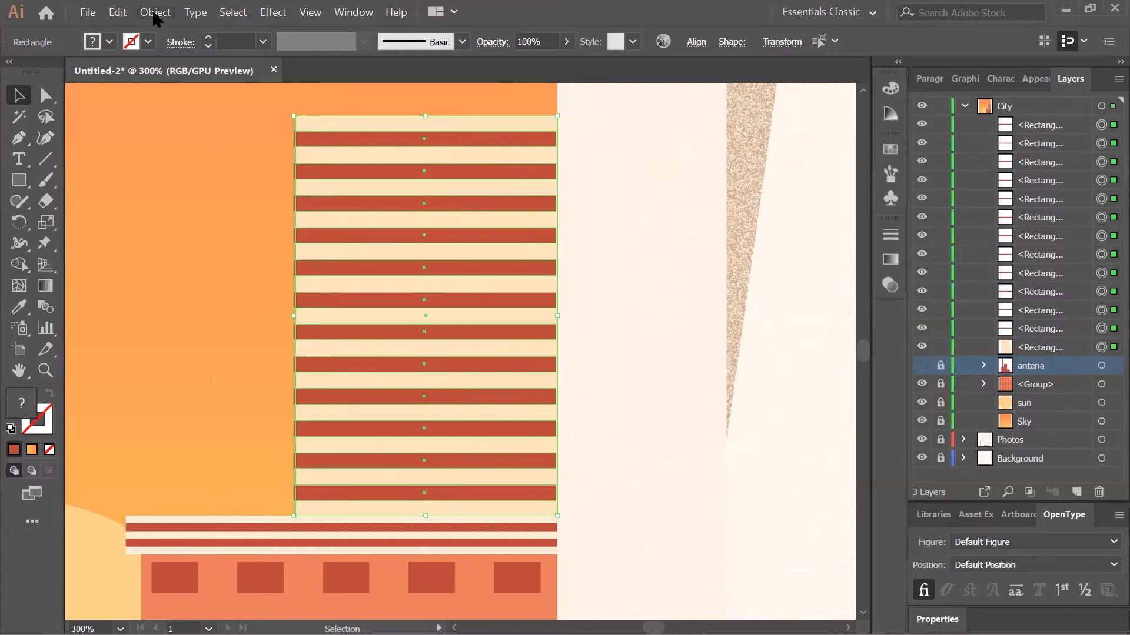
{"action": "left_click", "coordinate": [155, 14]}
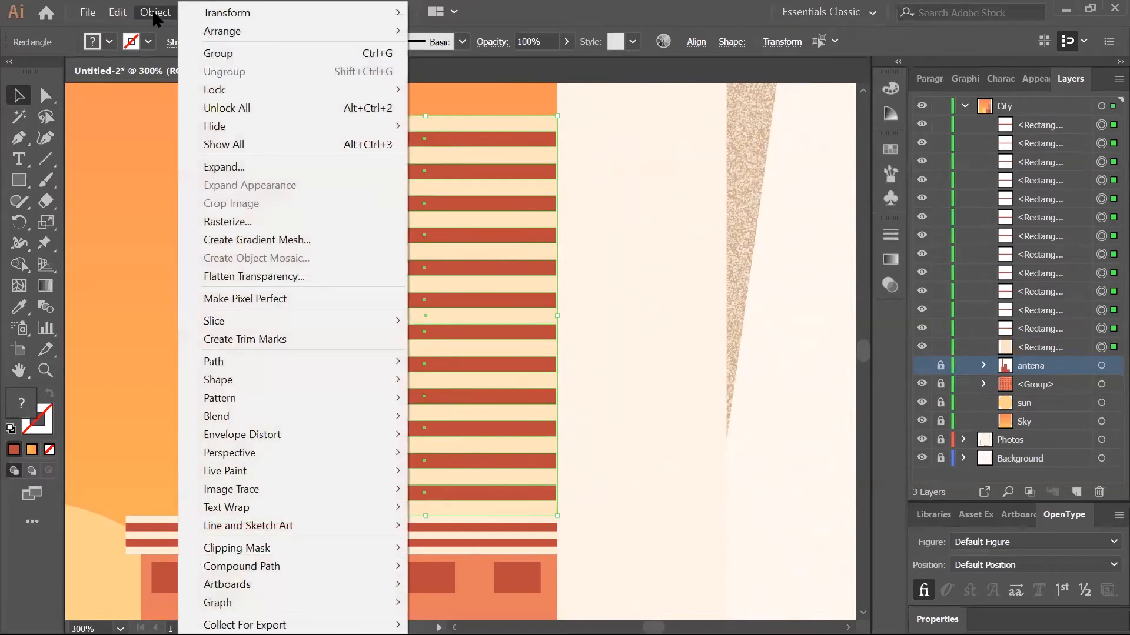
{"action": "left_click", "coordinate": [223, 53]}
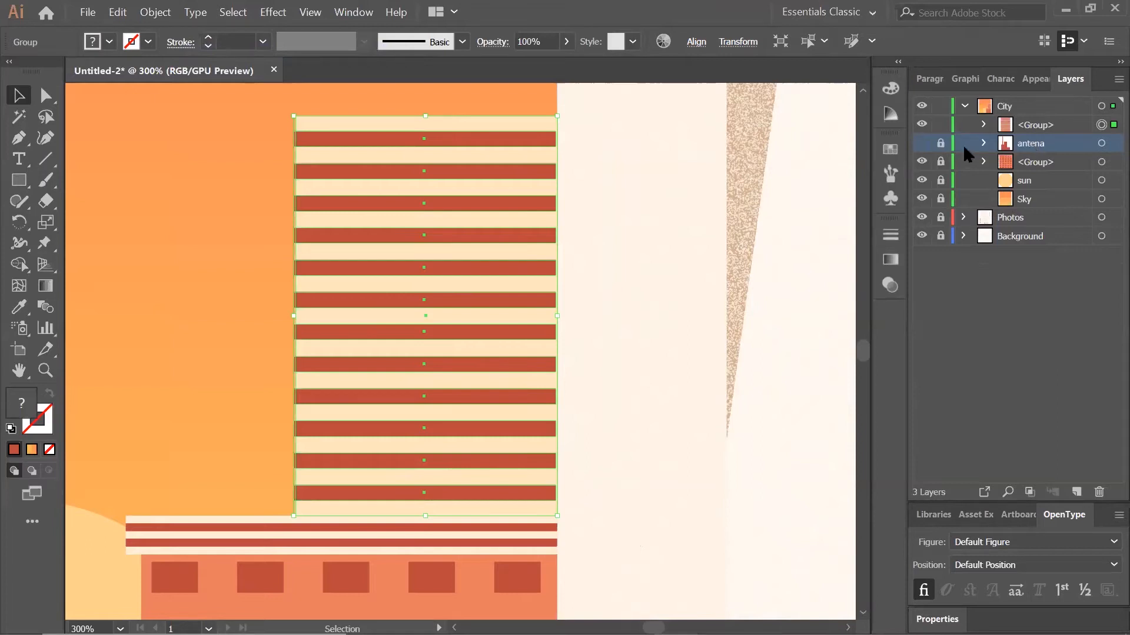
Show and unlock the antena group and move it above the striped building group in the layer order.
{"action": "left_click", "coordinate": [922, 144]}
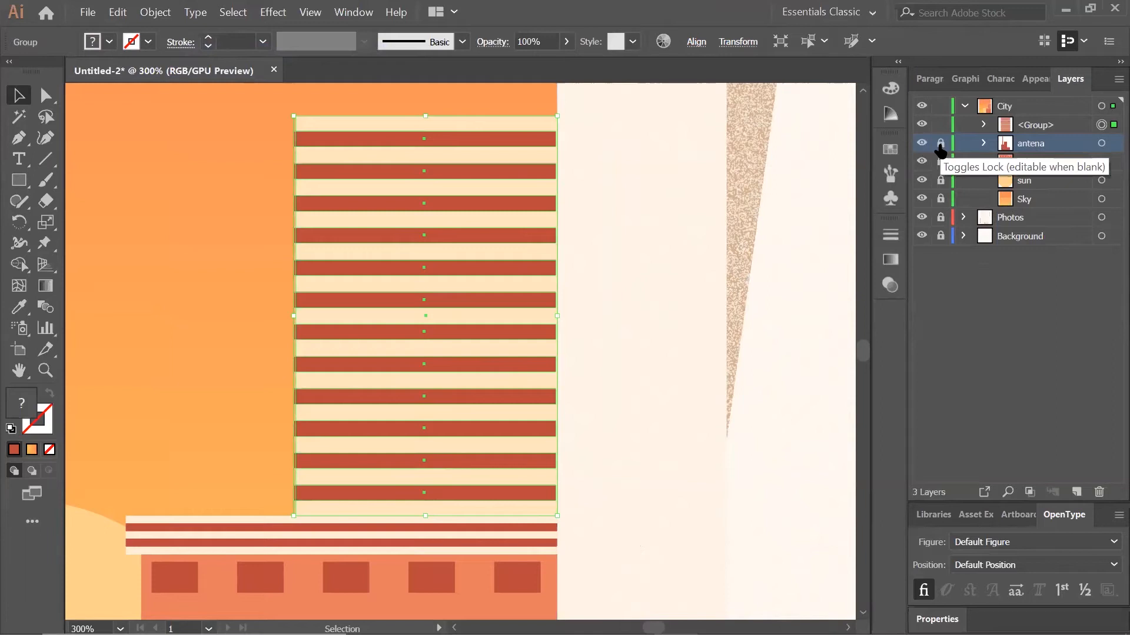
{"action": "left_click", "coordinate": [940, 147]}
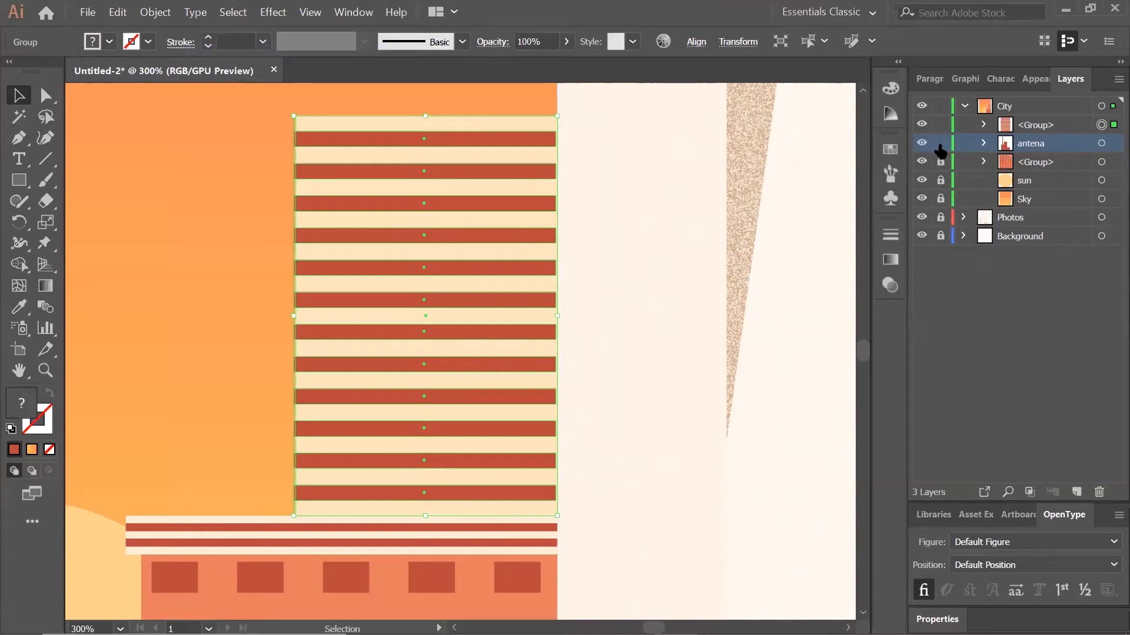
{"action": "left_click_drag", "start_coordinate": [1038, 152], "coordinate": [1031, 121]}
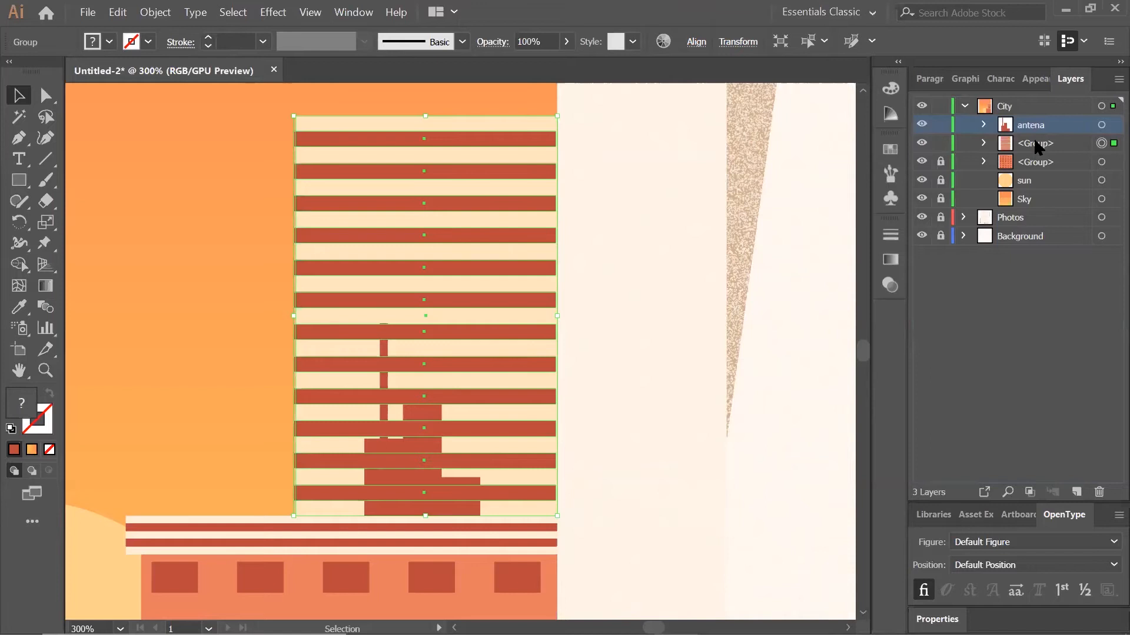
Group the antena with the striped building and unlock the group of the orange windowed building below it.
{"action": "left_click_drag", "start_coordinate": [151, 101], "coordinate": [706, 555]}
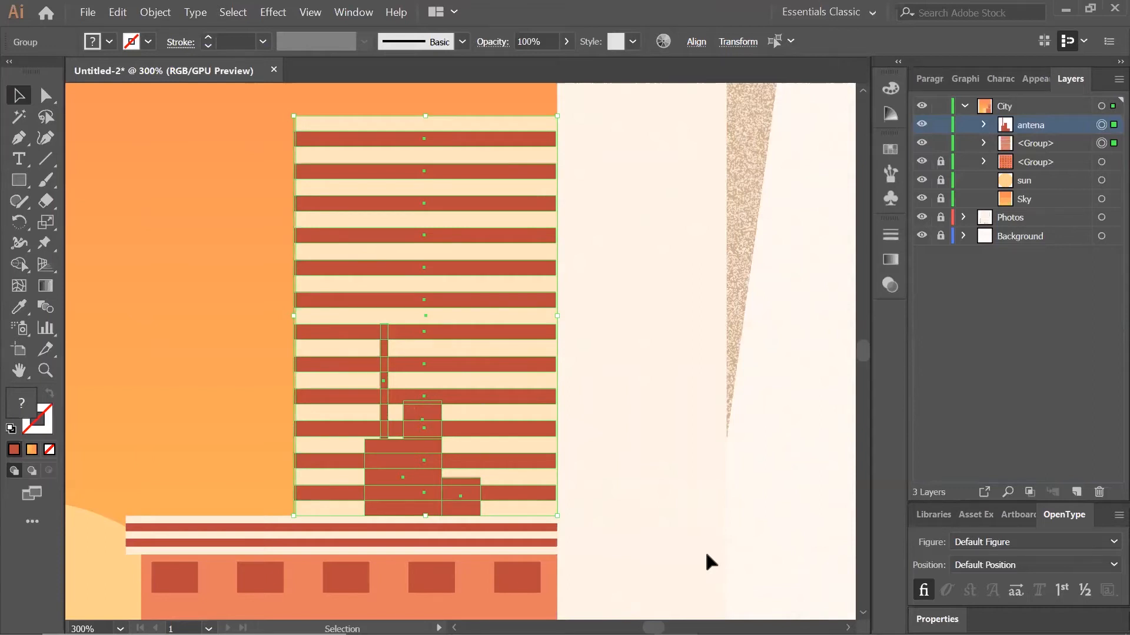
{"action": "left_click", "coordinate": [158, 16]}
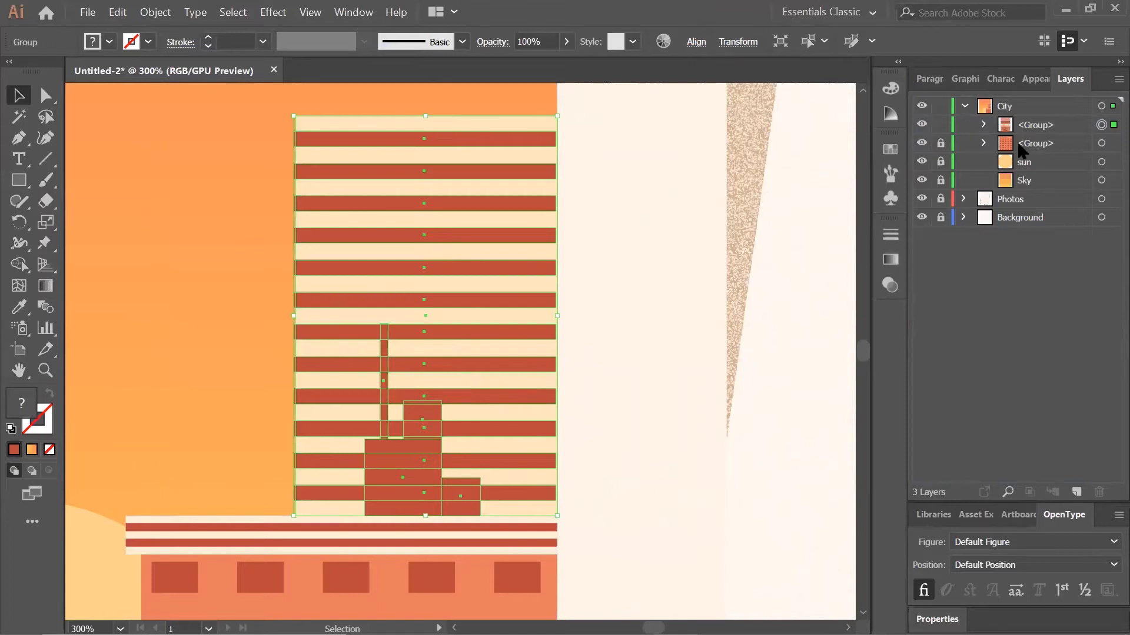
{"action": "scroll", "coordinate": [812, 259], "scroll_direction": "down", "scroll_amount": 2}
{"action": "scroll", "coordinate": [812, 259], "scroll_direction": "down", "scroll_amount": 1}
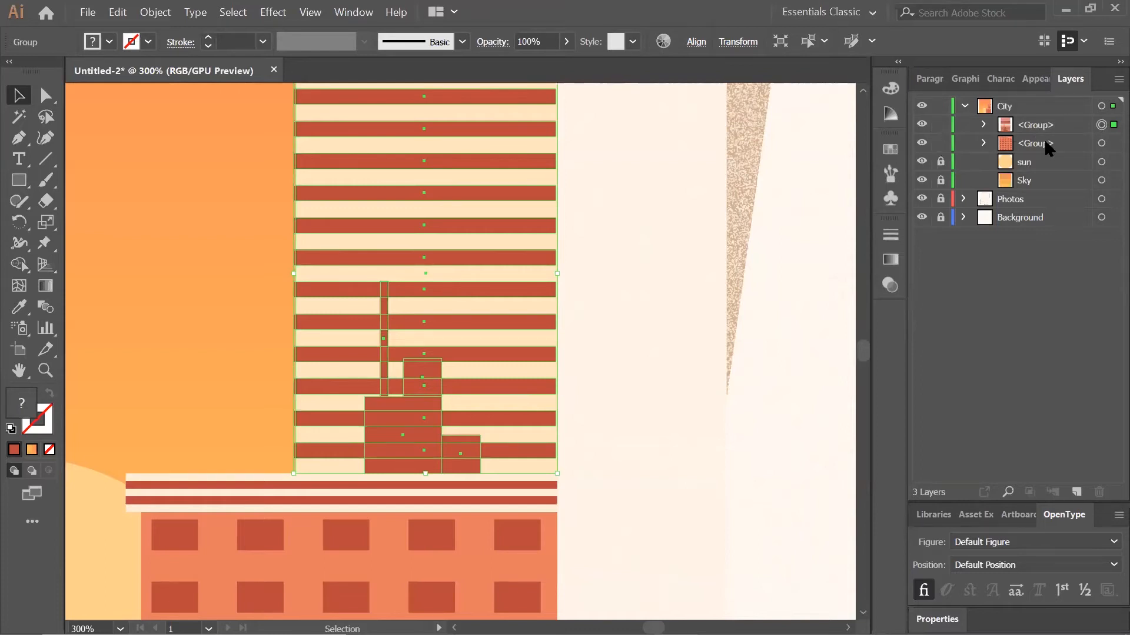
Group the striped antenna building with the orange windowed building and lock the combined group.
{"action": "left_click_drag", "start_coordinate": [121, 128], "coordinate": [634, 570]}
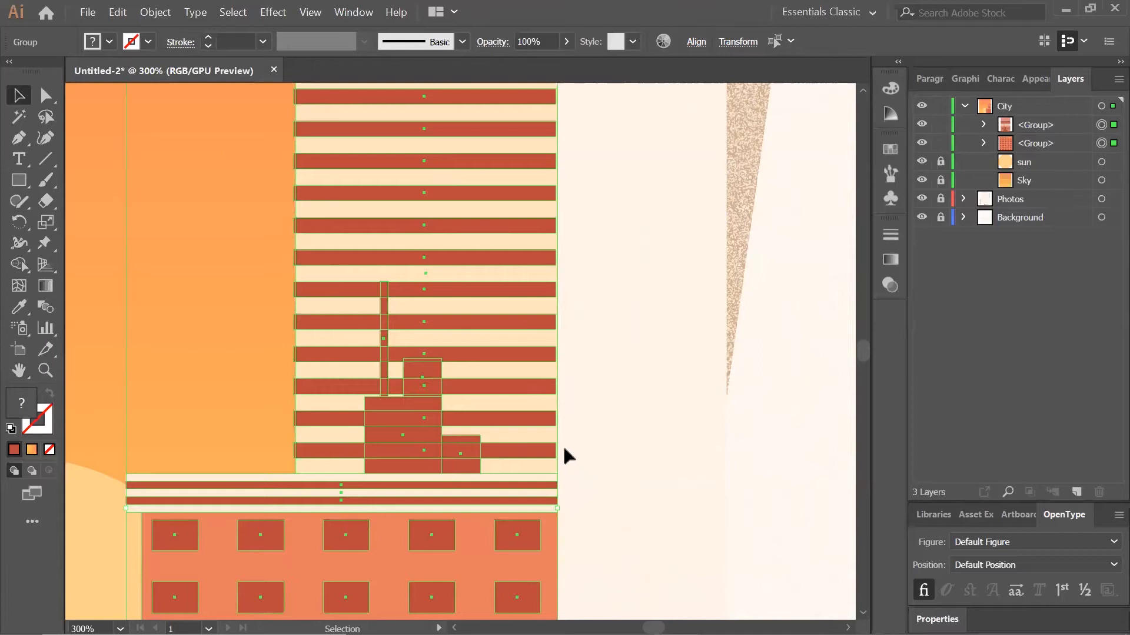
{"action": "left_click", "coordinate": [154, 13]}
{"action": "left_click", "coordinate": [211, 52]}
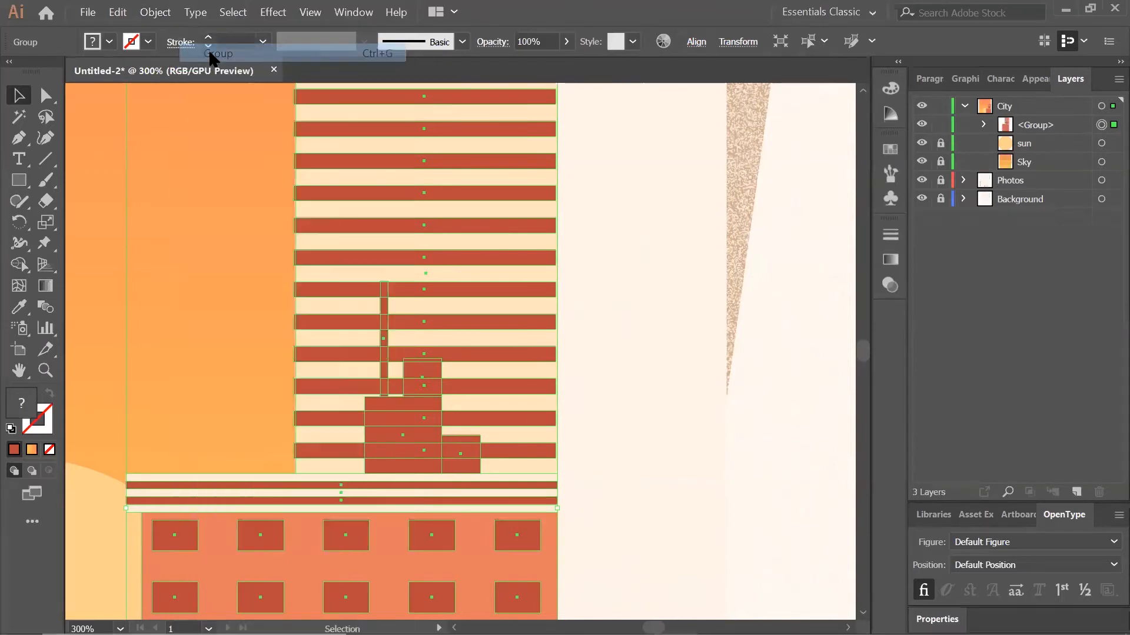
{"action": "key", "text": "a"}
{"action": "key", "text": "ctrl+minus"}
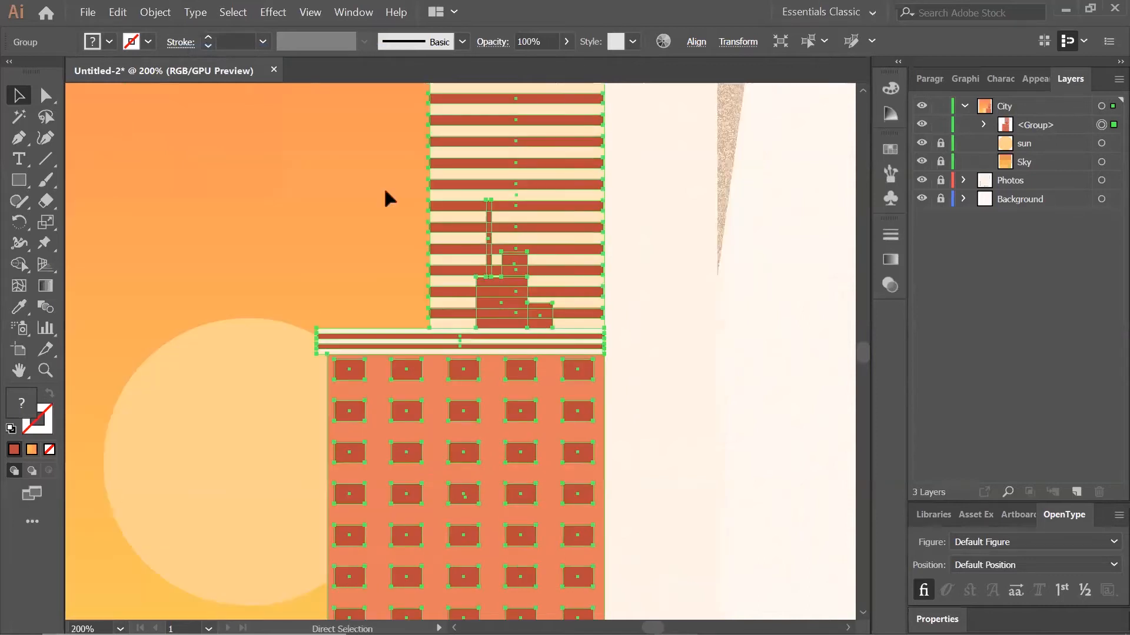
{"action": "key", "text": "v"}
{"action": "key", "text": "ctrl+minus"}
{"action": "scroll", "coordinate": [624, 353], "scroll_direction": "down", "scroll_amount": 4}
{"action": "scroll", "coordinate": [627, 358], "scroll_direction": "up", "scroll_amount": 1}
{"action": "scroll", "coordinate": [627, 358], "scroll_direction": "up", "scroll_amount": 2}
{"action": "left_click", "coordinate": [638, 362]}
{"action": "scroll", "coordinate": [638, 362], "scroll_direction": "up", "scroll_amount": 1}
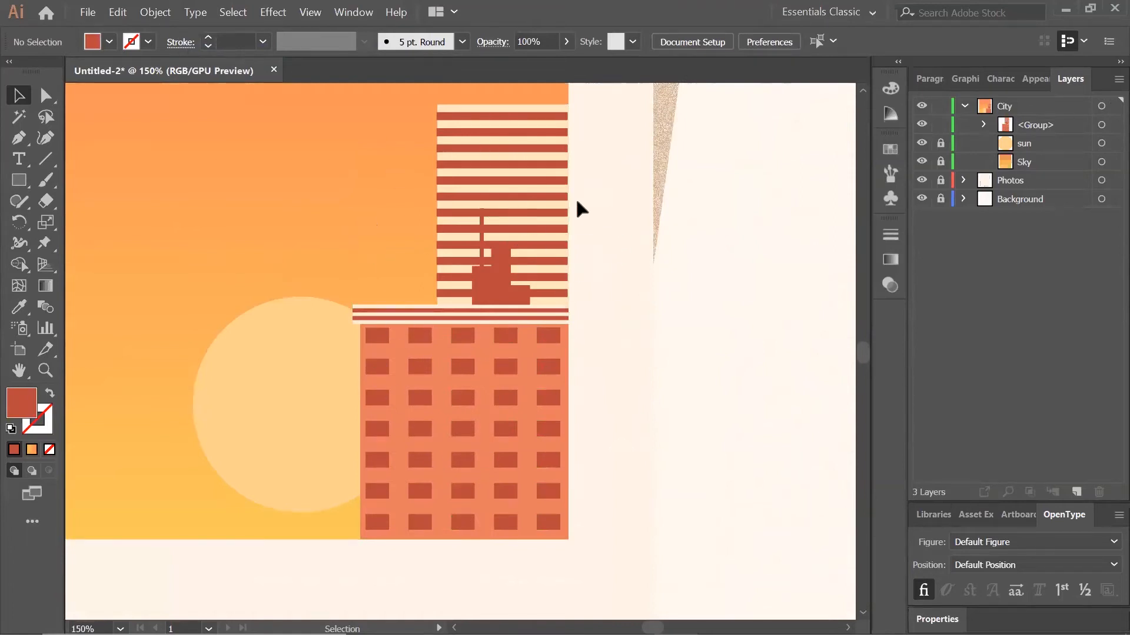
{"action": "left_click", "coordinate": [941, 124]}
Create a 20 × 52 px rectangle in the sky beside the striped building.
{"action": "scroll", "coordinate": [505, 182], "scroll_direction": "up", "scroll_amount": 2}
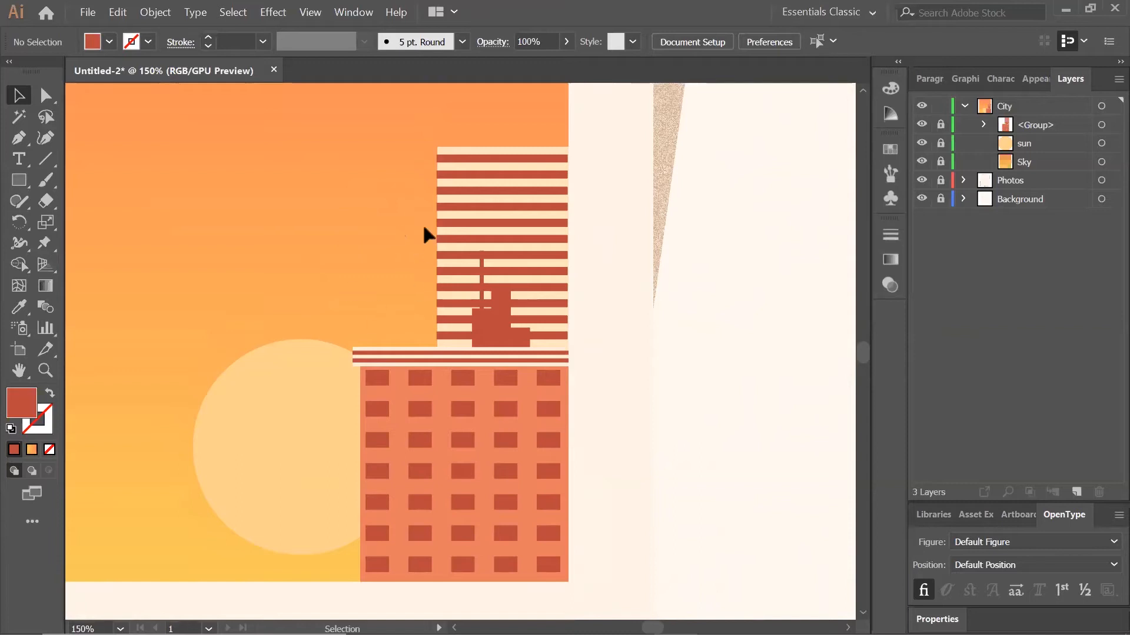
{"action": "key", "text": "ctrl+plus"}
{"action": "key", "text": "ctrl+plus"}
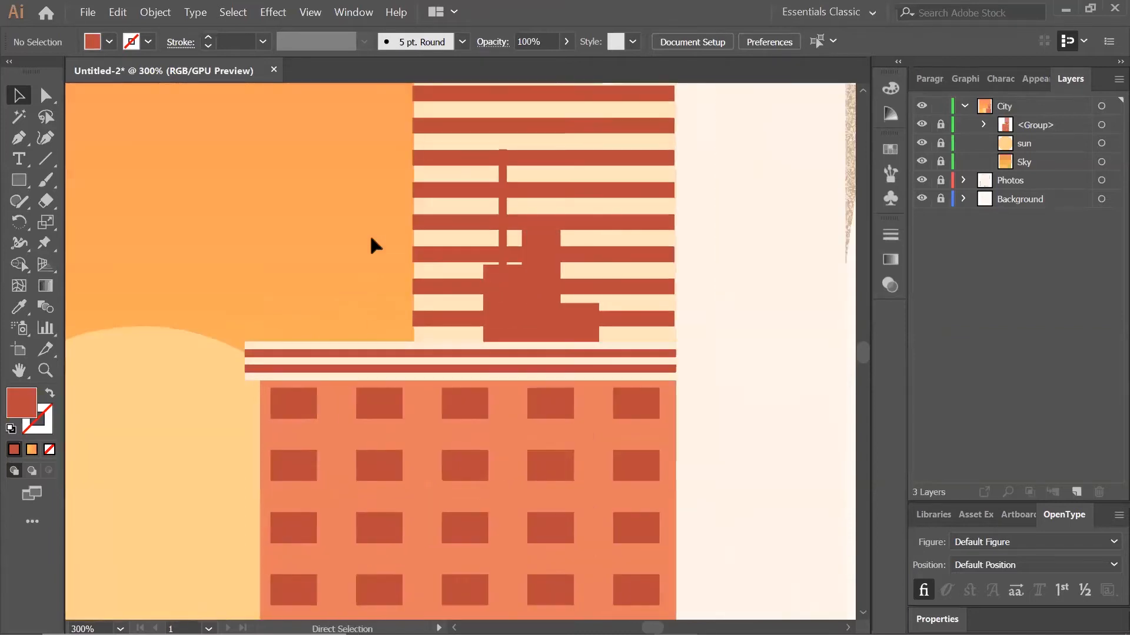
{"action": "key", "text": "ctrl+plus"}
{"action": "left_click_drag", "start_coordinate": [369, 234], "coordinate": [480, 419]}
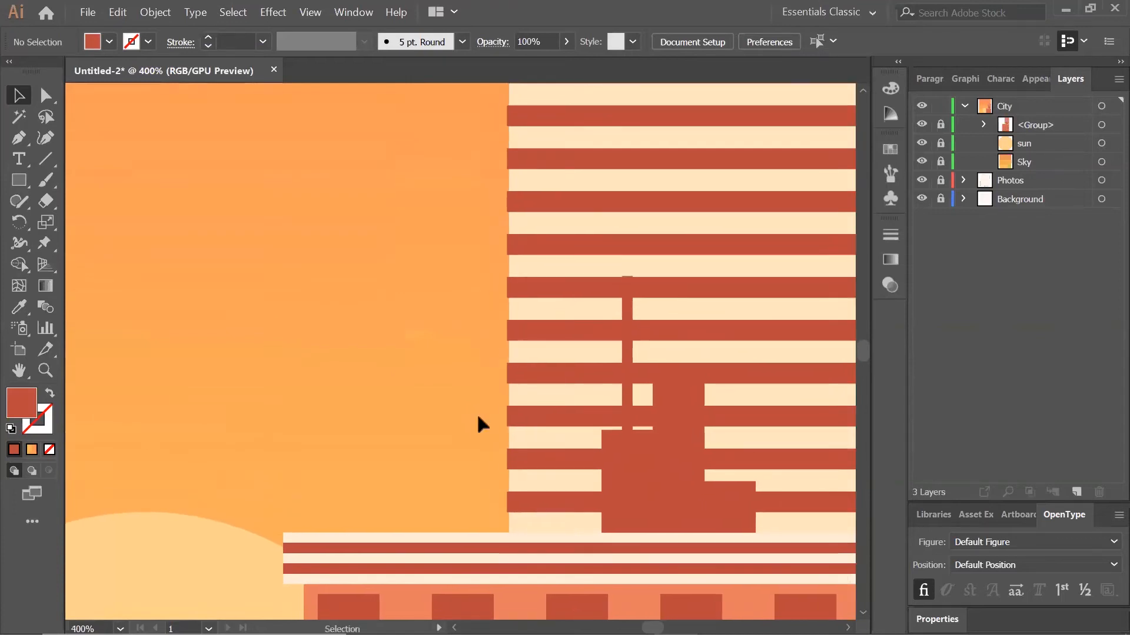
{"action": "left_click", "coordinate": [19, 180]}
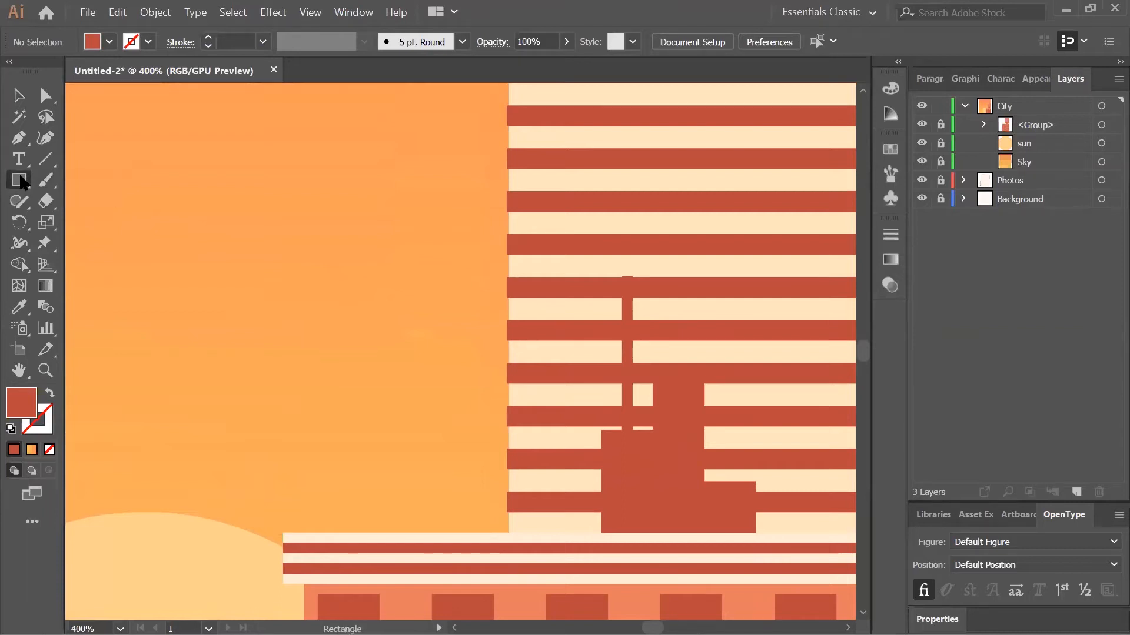
{"action": "left_click", "coordinate": [394, 238]}
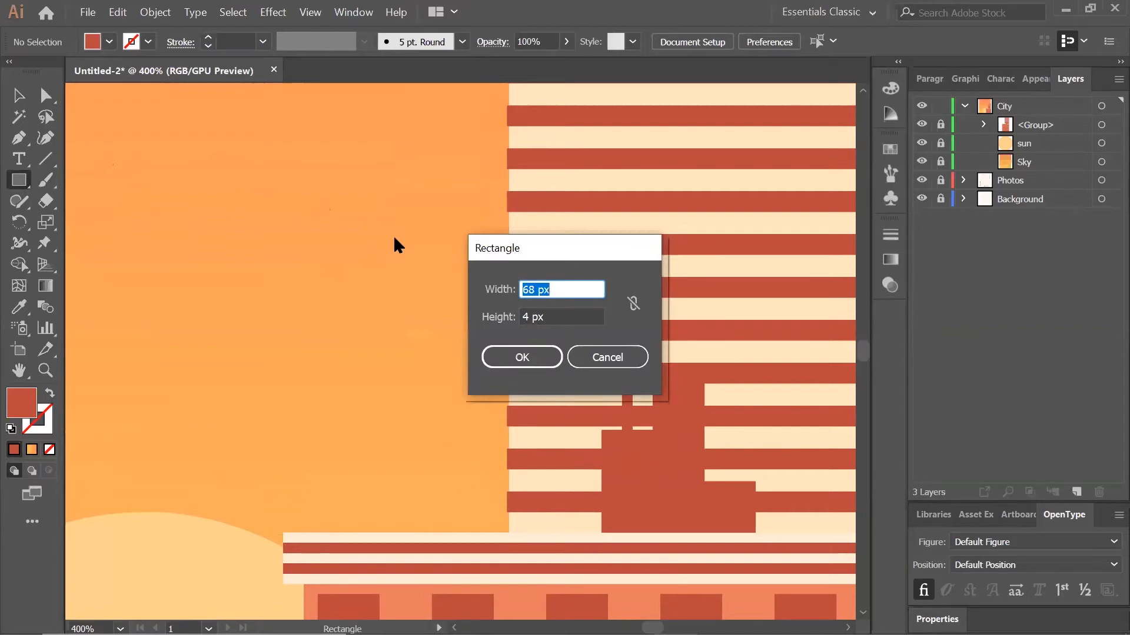
{"action": "type", "text": "20"}
{"action": "key", "text": "Tab"}
{"action": "type", "text": "52"}
{"action": "key", "text": "Tab"}
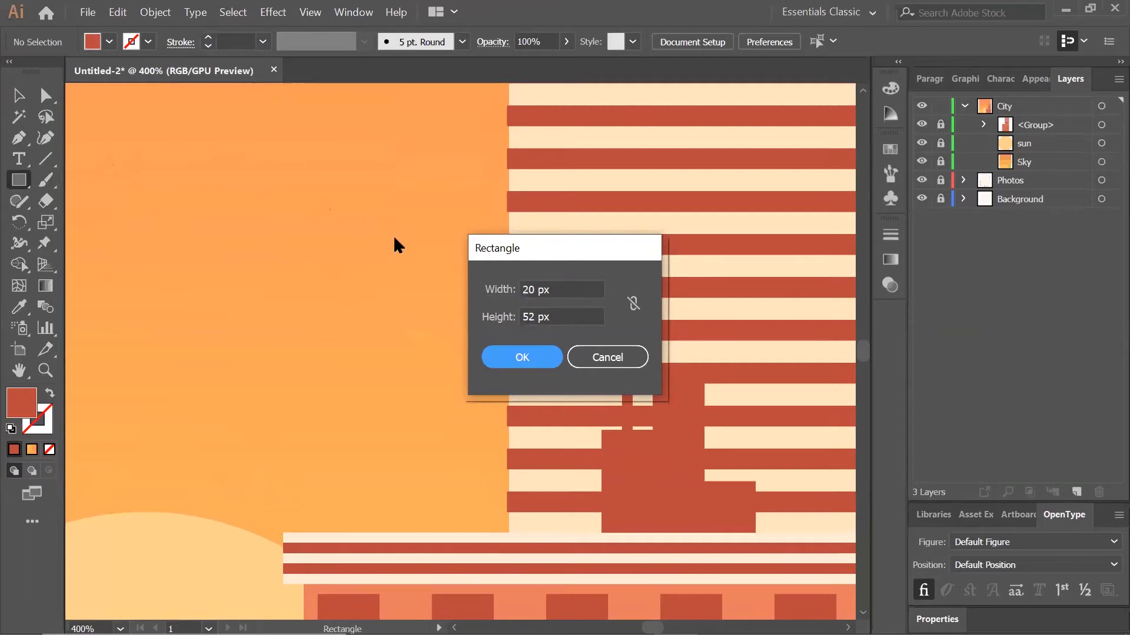
{"action": "key", "text": "Return"}
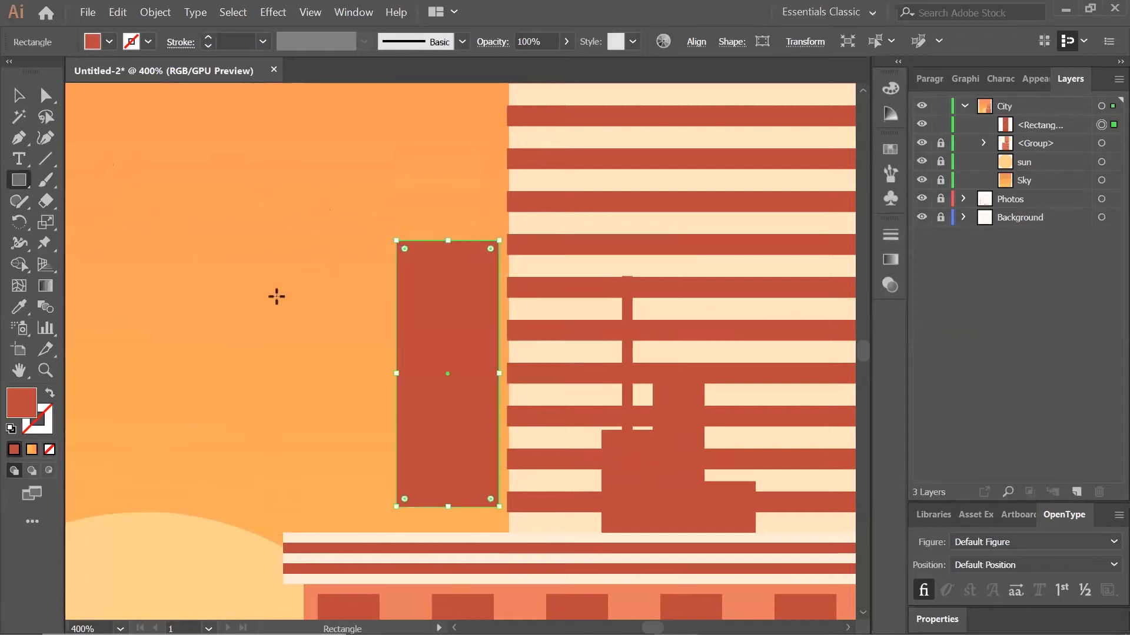
Fill the 20 × 52 px rectangle with grey #cccccc.
{"action": "double_click", "coordinate": [20, 396]}
{"action": "type", "text": "cccccc"}
{"action": "key", "text": "Return"}
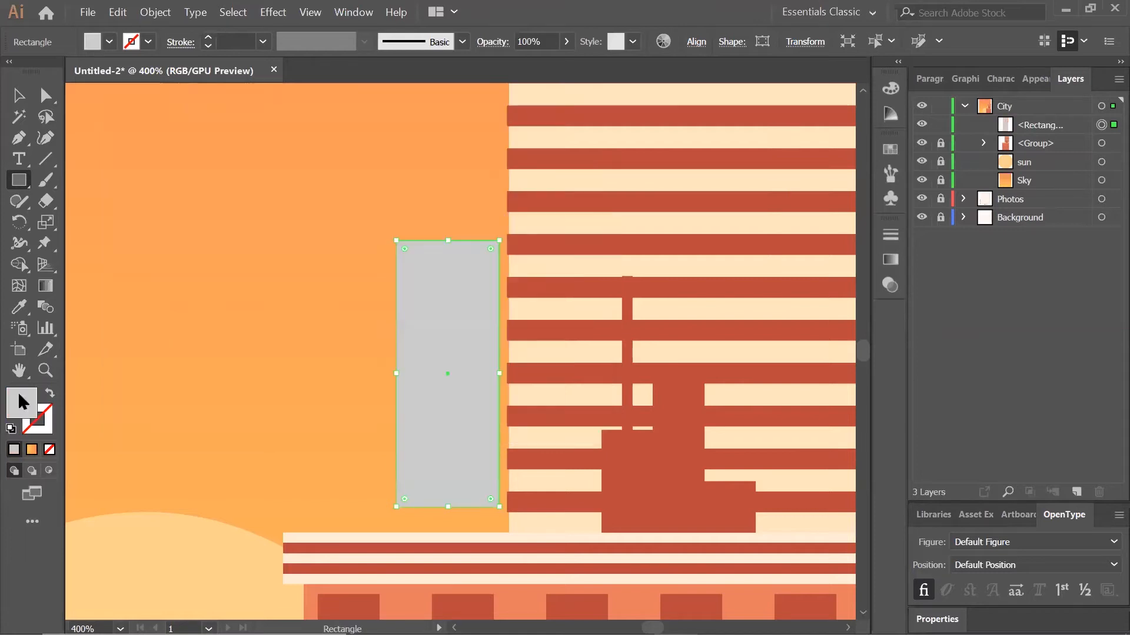
Place the grey rectangle on the striped ledge, flush with the striped building's left side, and lock it.
{"action": "left_click", "coordinate": [19, 95]}
{"action": "left_click_drag", "start_coordinate": [461, 266], "coordinate": [472, 290]}
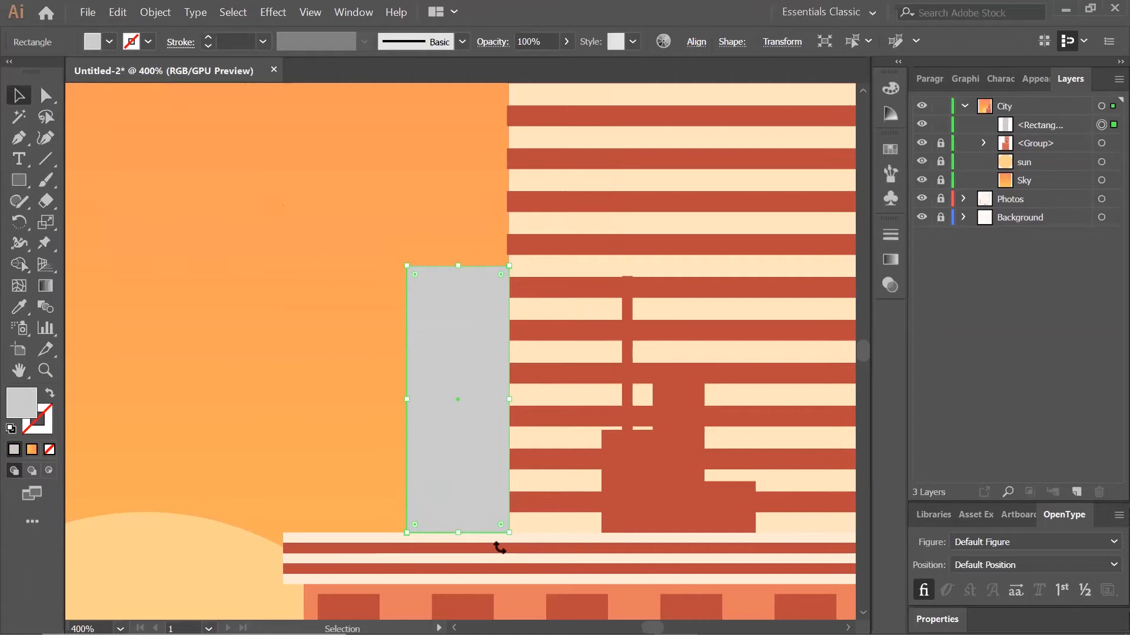
{"action": "left_click", "coordinate": [941, 125]}
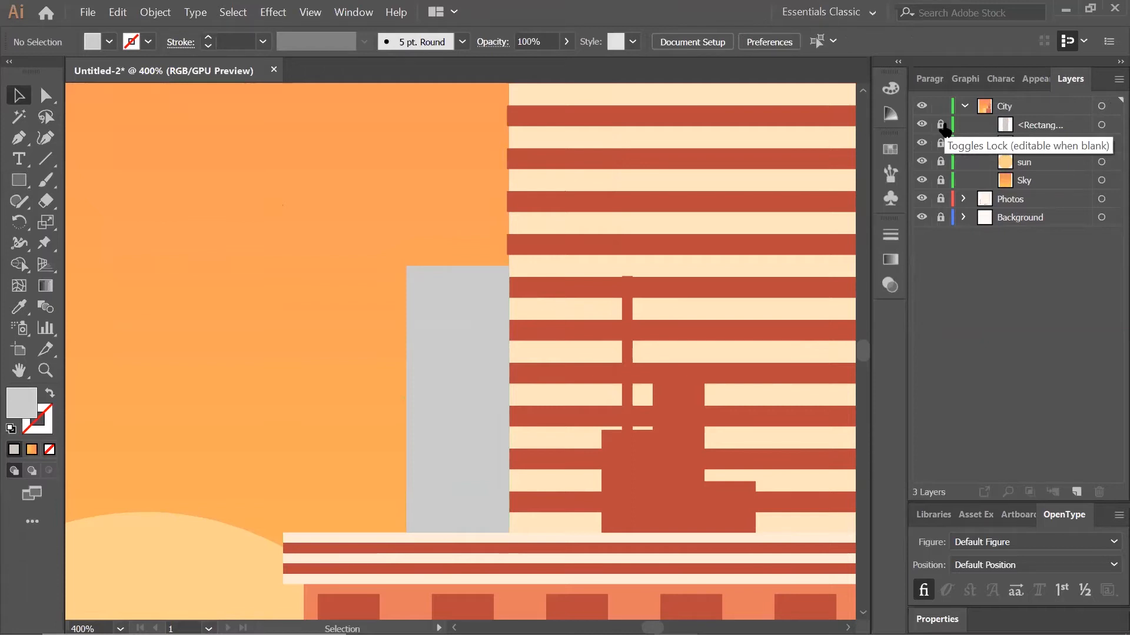
Create an 8 × 52 px rectangle in the sky and fill it with red #ba473c.
{"action": "left_click", "coordinate": [17, 182]}
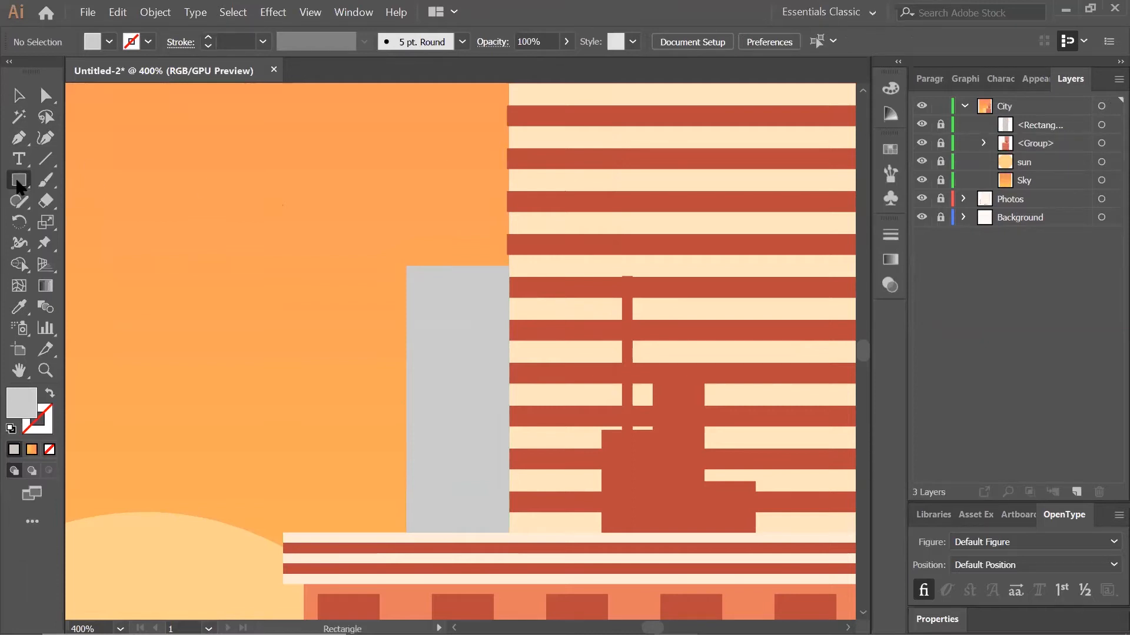
{"action": "left_click", "coordinate": [179, 245]}
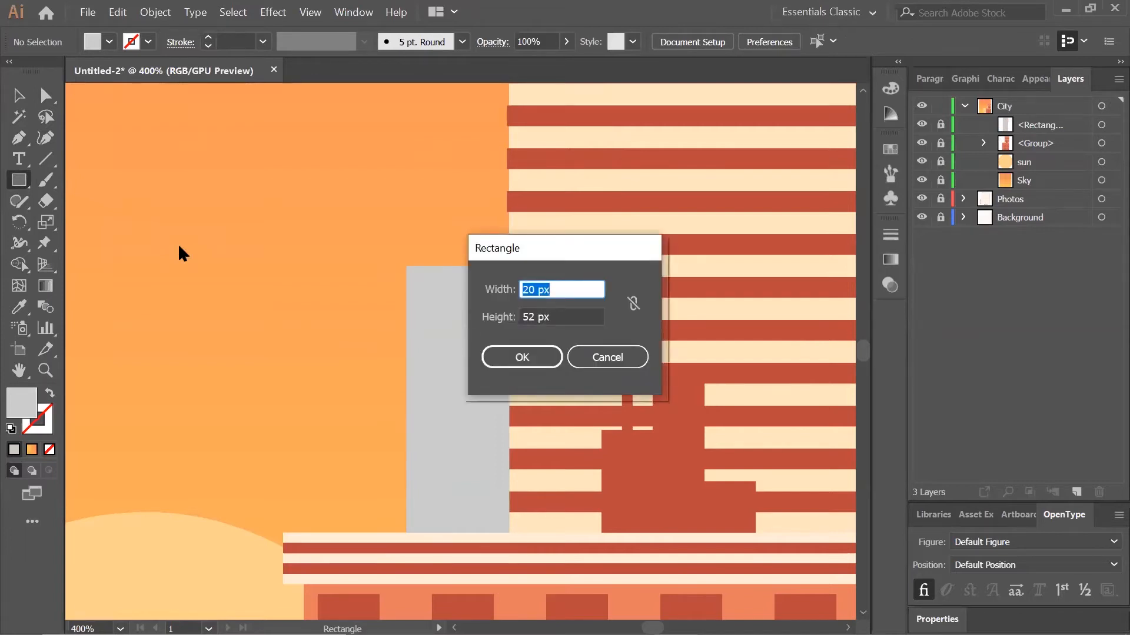
{"action": "type", "text": "8"}
{"action": "key", "text": "Tab"}
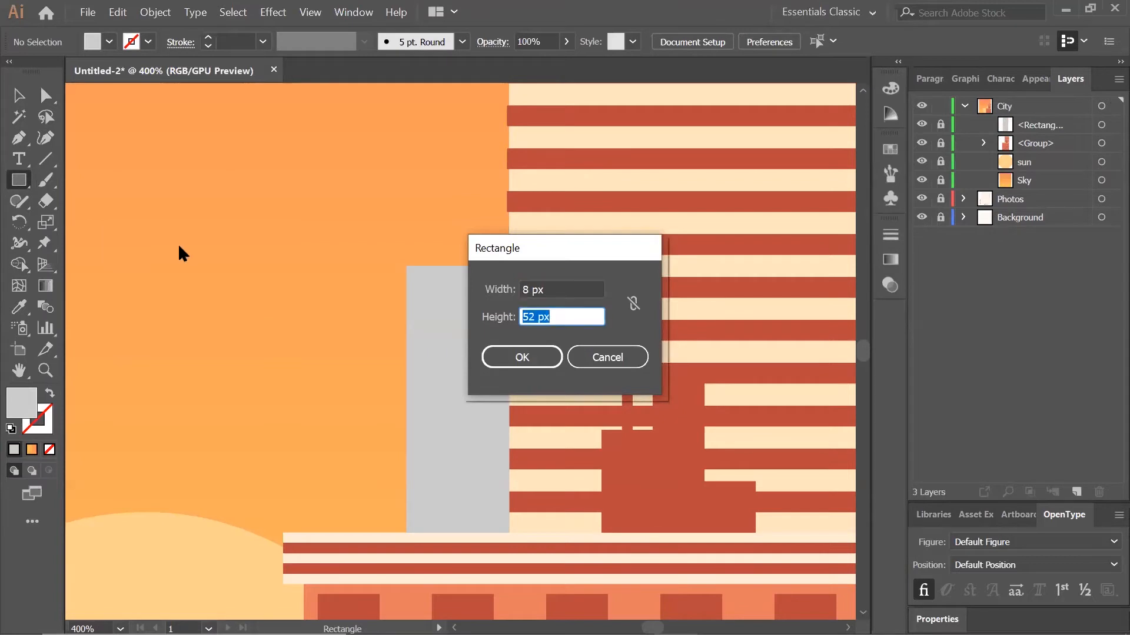
{"action": "key", "text": "Tab"}
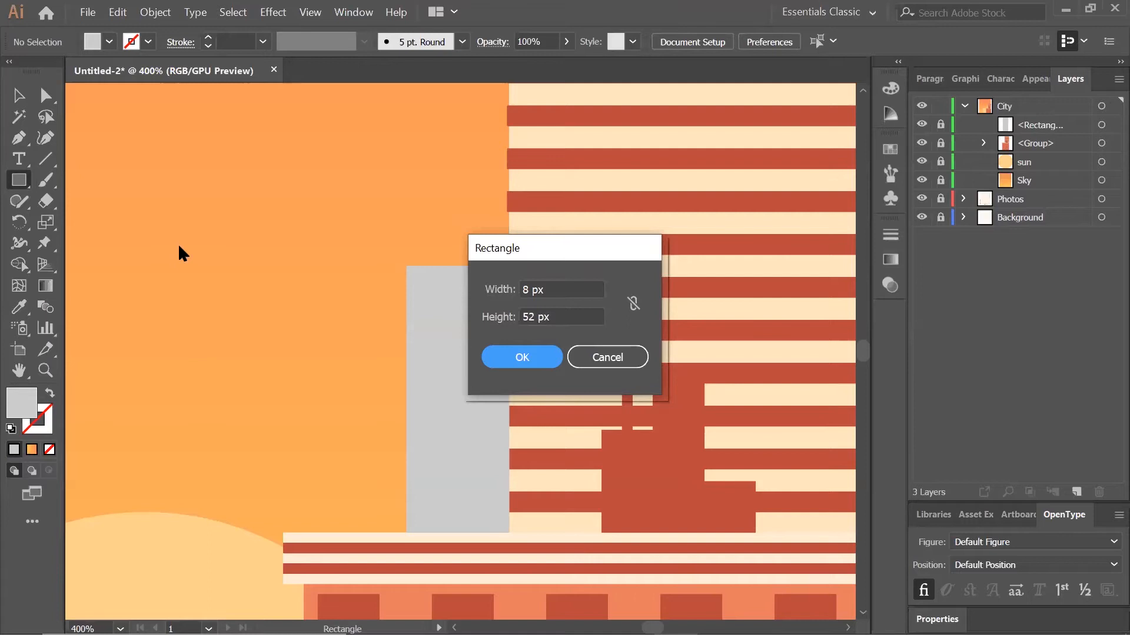
{"action": "key", "text": "Return"}
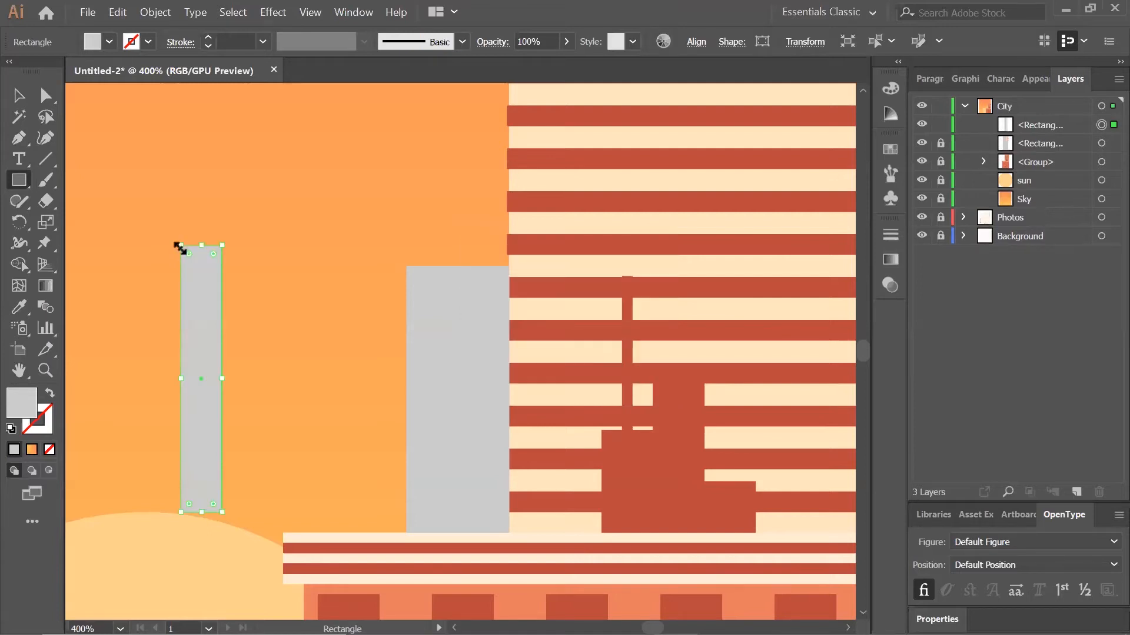
{"action": "double_click", "coordinate": [20, 405]}
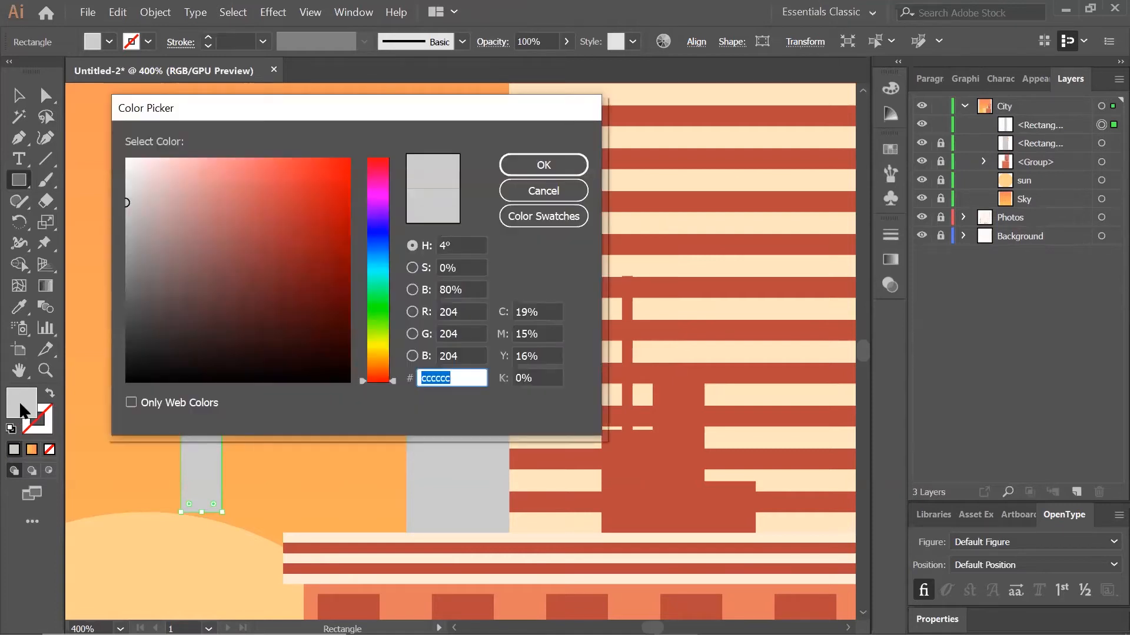
{"action": "type", "text": "ba473c"}
{"action": "key", "text": "Return"}
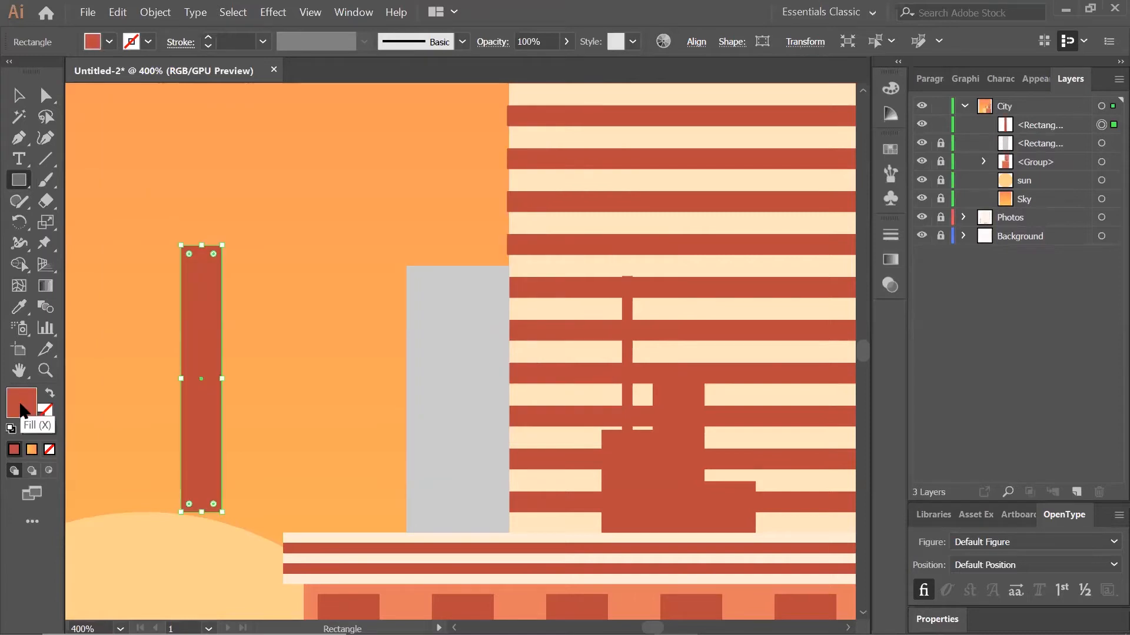
Move the narrow red rectangle onto the grey rectangle, flush with its right edge and matching its height, and lock it.
{"action": "left_click", "coordinate": [18, 97]}
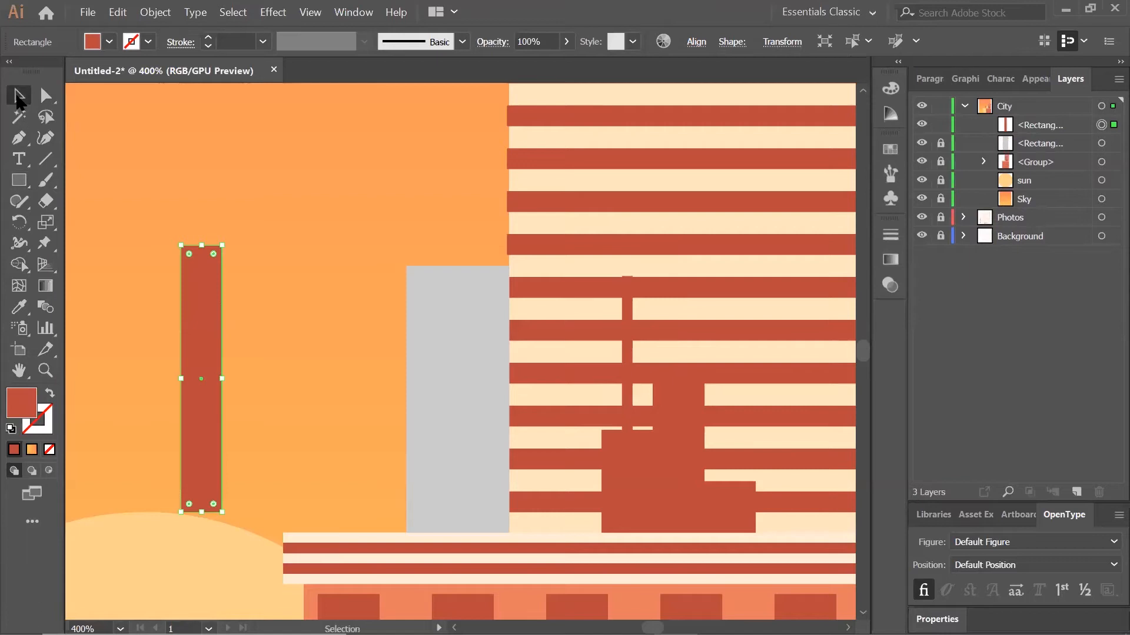
{"action": "left_click_drag", "start_coordinate": [201, 298], "coordinate": [288, 264]}
{"action": "left_click_drag", "start_coordinate": [431, 298], "coordinate": [488, 313]}
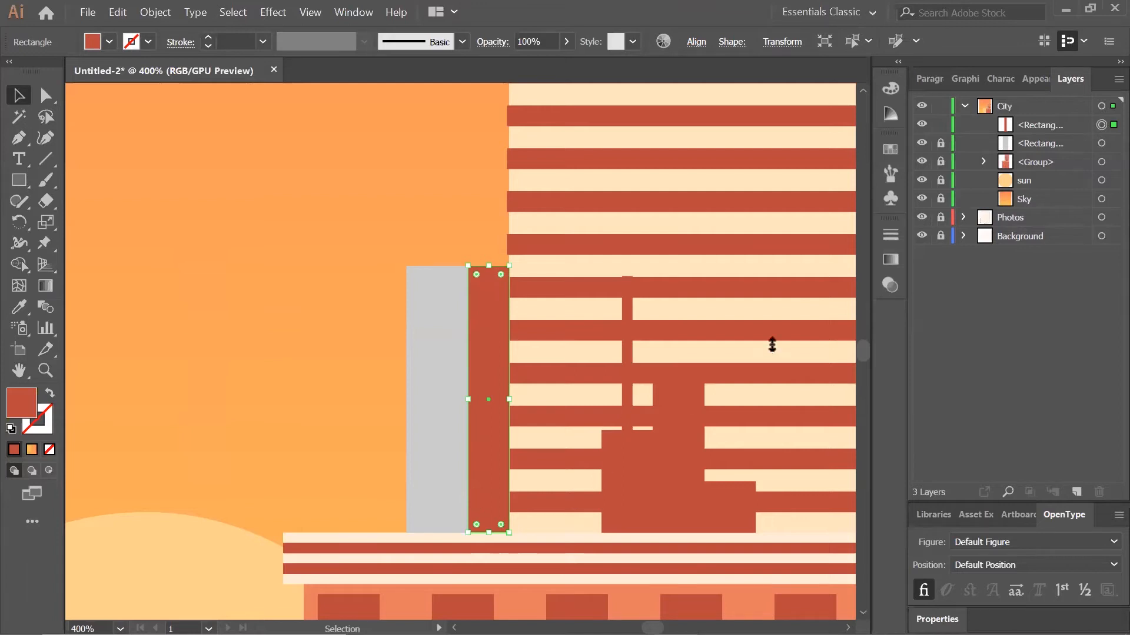
{"action": "left_click", "coordinate": [940, 125]}
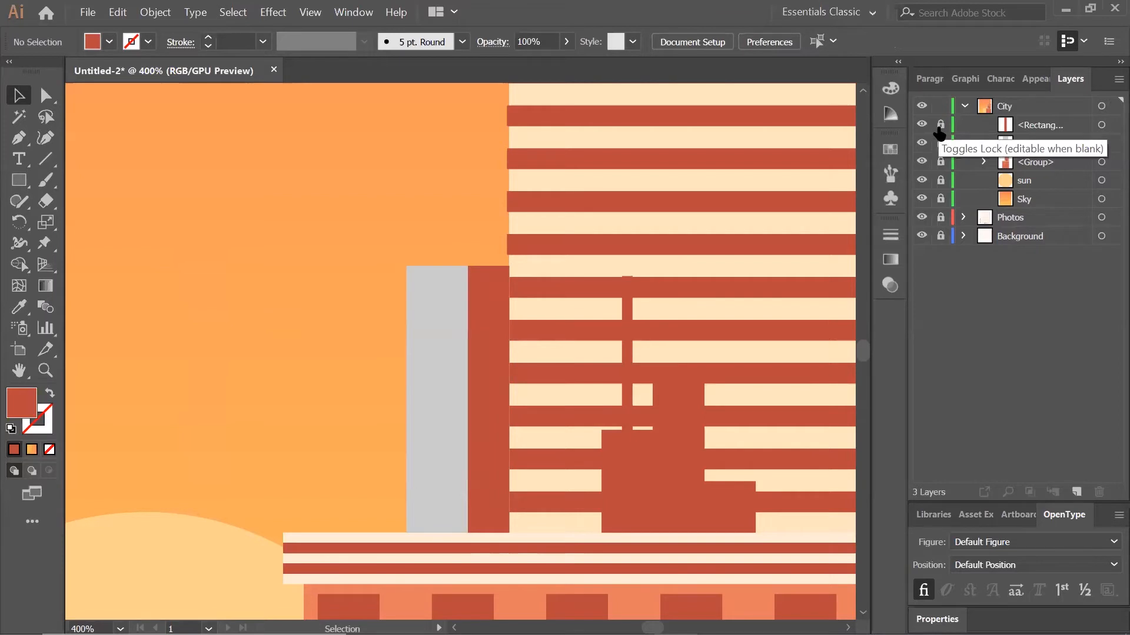
{"action": "left_click", "coordinate": [940, 142]}
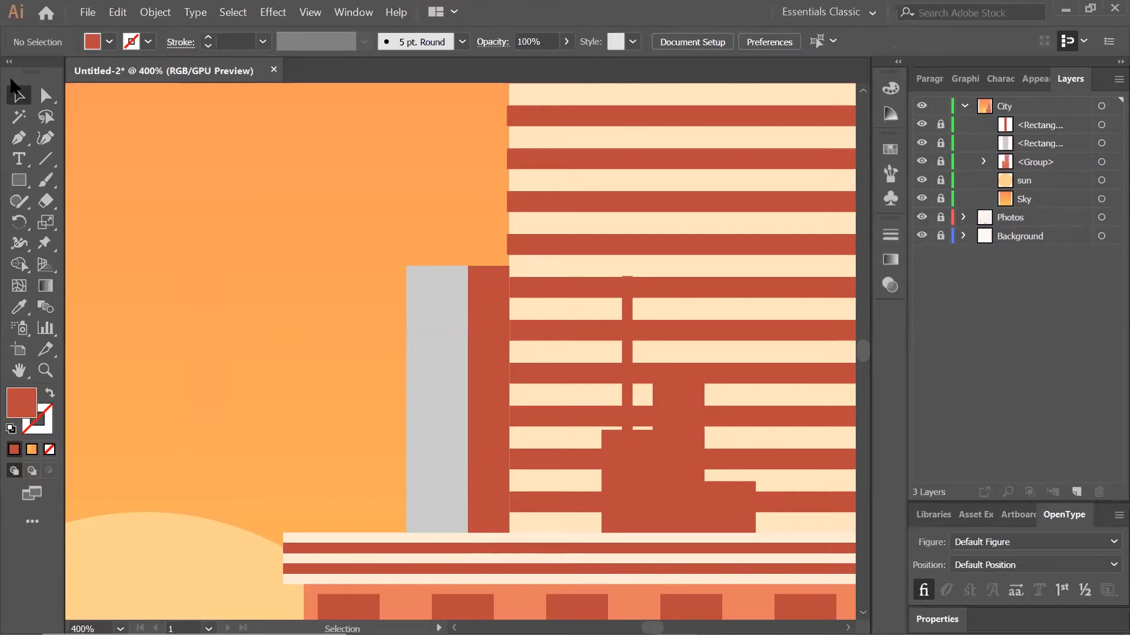
Create a 12 × 4 px red rectangle in the sky above the grey rectangle.
{"action": "left_click", "coordinate": [23, 176]}
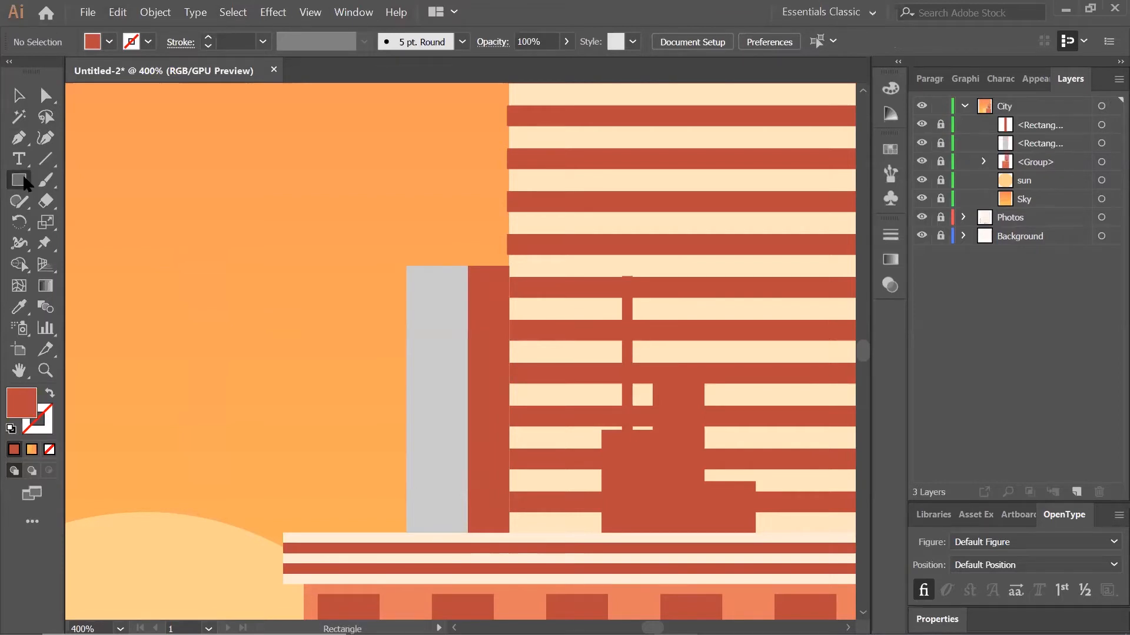
{"action": "left_click", "coordinate": [312, 234]}
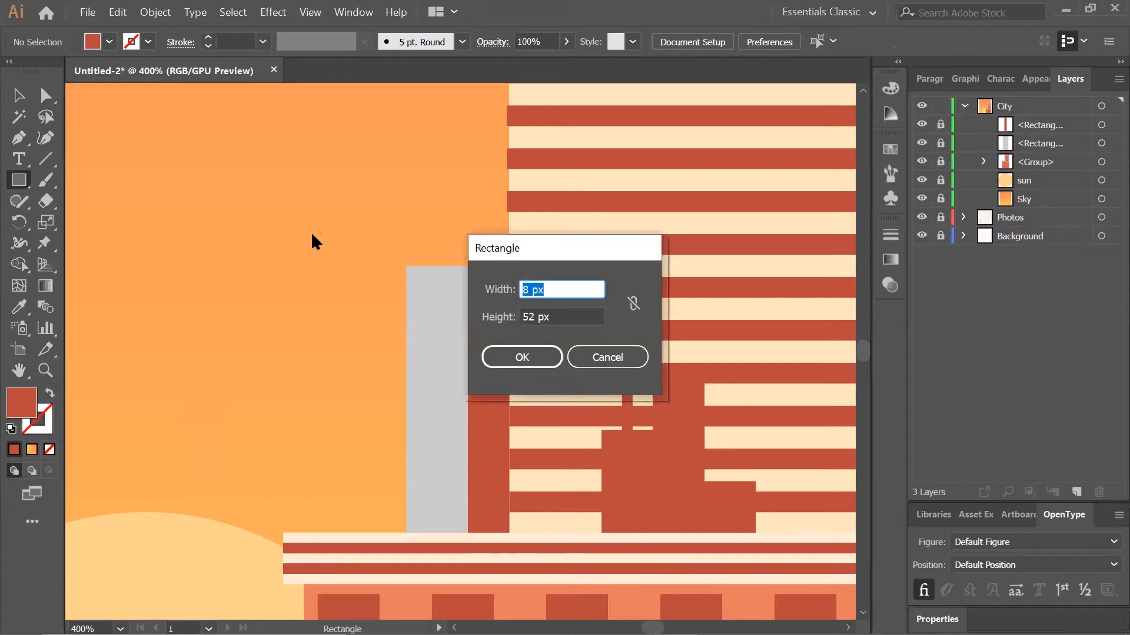
{"action": "type", "text": "12"}
{"action": "key", "text": "Tab"}
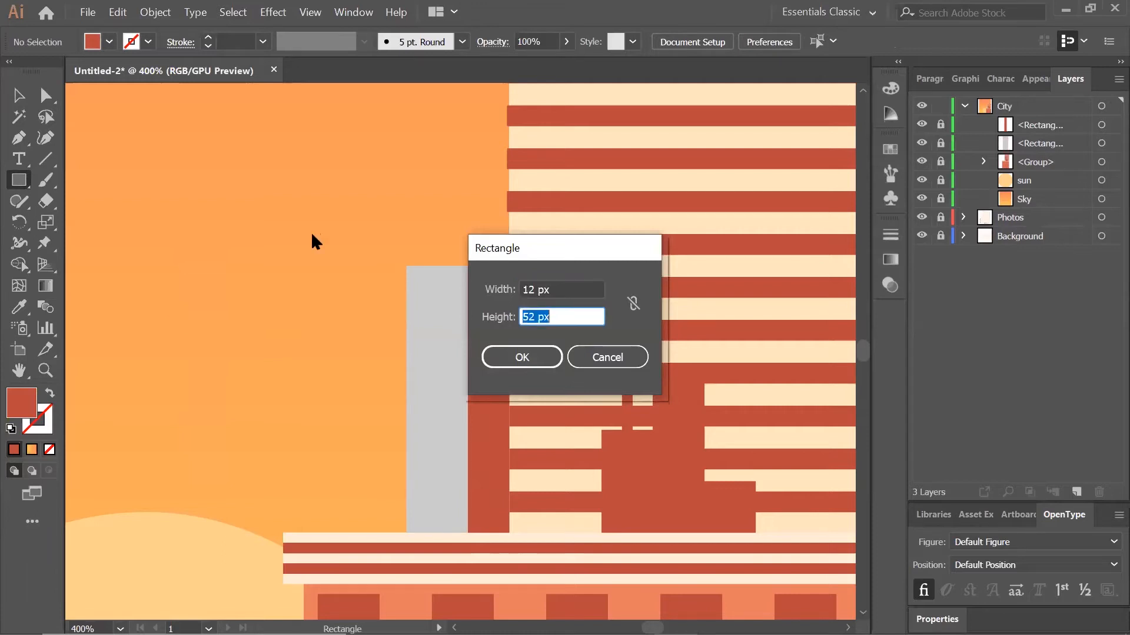
{"action": "type", "text": "4"}
{"action": "key", "text": "Tab"}
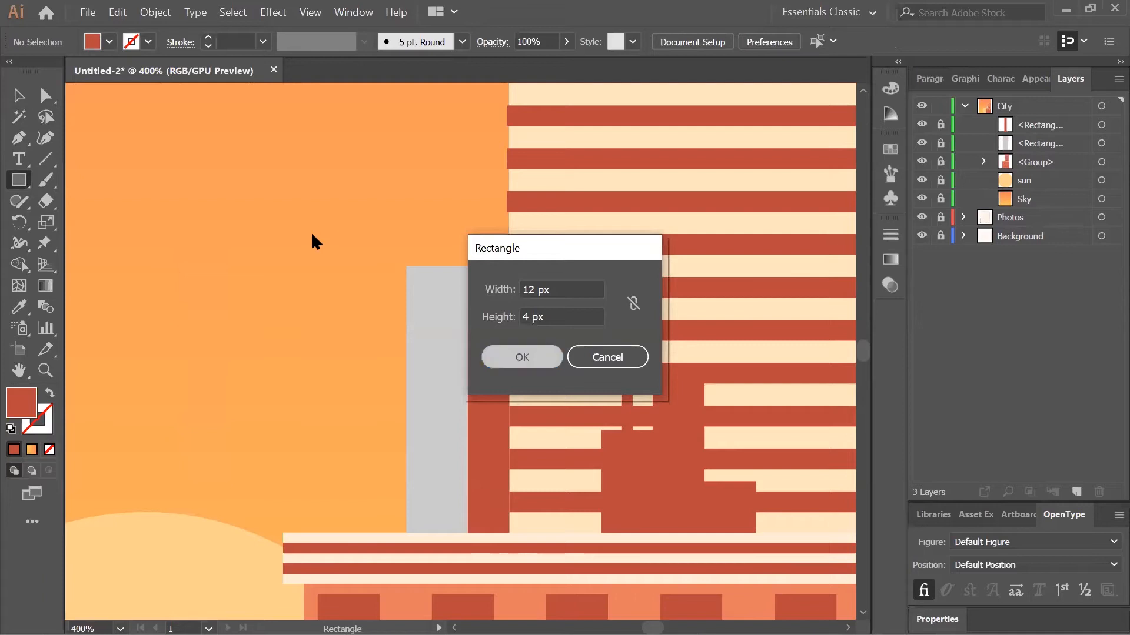
{"action": "key", "text": "Return"}
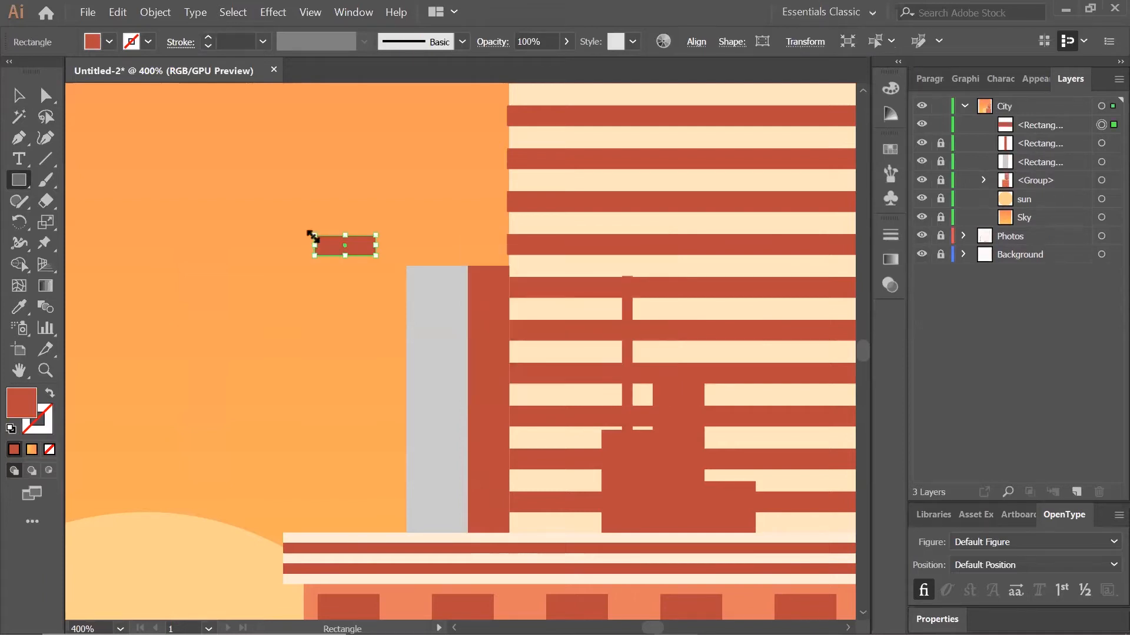
Copy the small red rectangle and paste five duplicates of it.
{"action": "left_click", "coordinate": [117, 12]}
{"action": "left_click", "coordinate": [146, 92]}
{"action": "key", "text": "ctrl+v"}
{"action": "key", "text": "ctrl+v"}
{"action": "key", "text": "ctrl+v"}
{"action": "key", "text": "ctrl+v"}
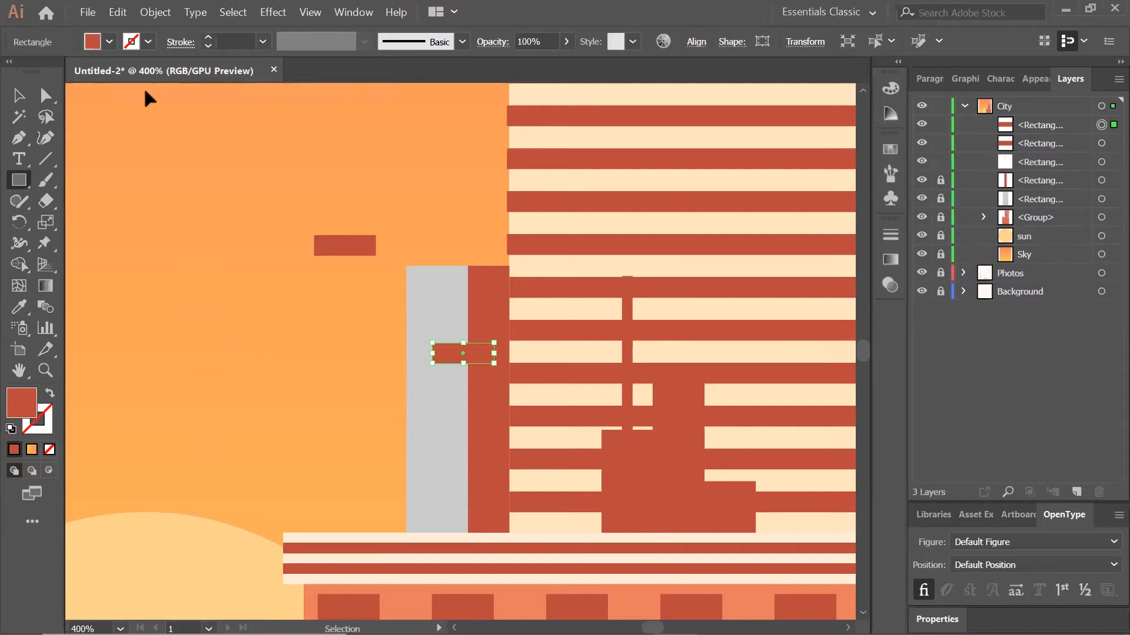
{"action": "key", "text": "ctrl+v"}
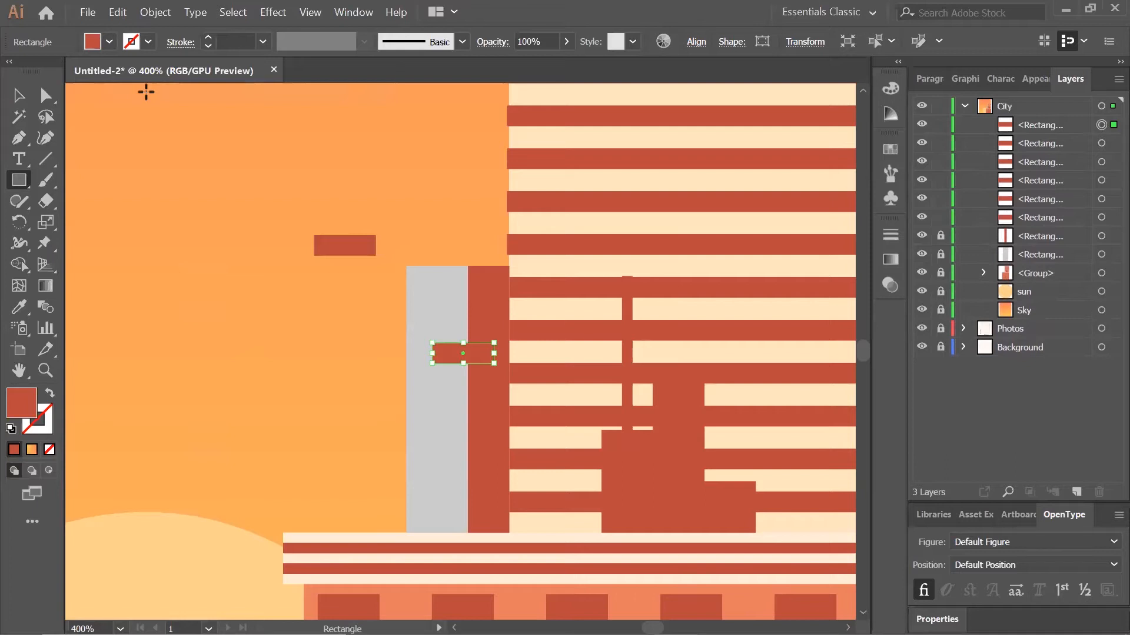
Place small red stripes at the top and bottom of the grey rectangle and another near its middle, flush with its left edge.
{"action": "left_click", "coordinate": [18, 96]}
{"action": "left_click", "coordinate": [377, 255]}
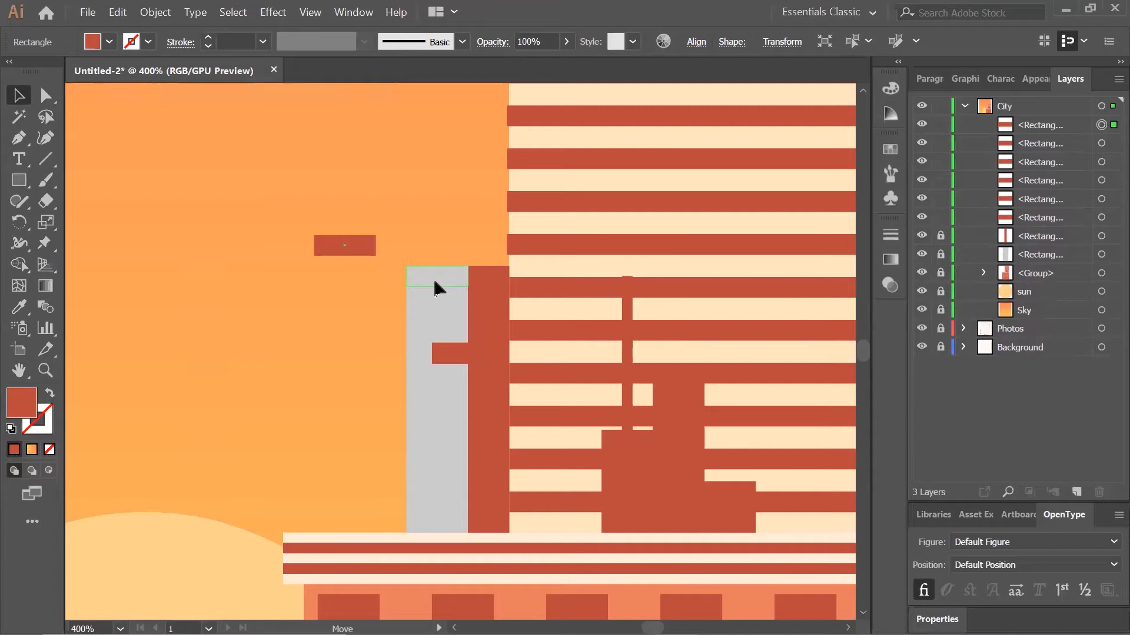
{"action": "left_click_drag", "start_coordinate": [435, 282], "coordinate": [435, 283]}
{"action": "left_click", "coordinate": [453, 355]}
{"action": "left_click_drag", "start_coordinate": [412, 442], "coordinate": [426, 526]}
{"action": "left_click_drag", "start_coordinate": [441, 357], "coordinate": [414, 404]}
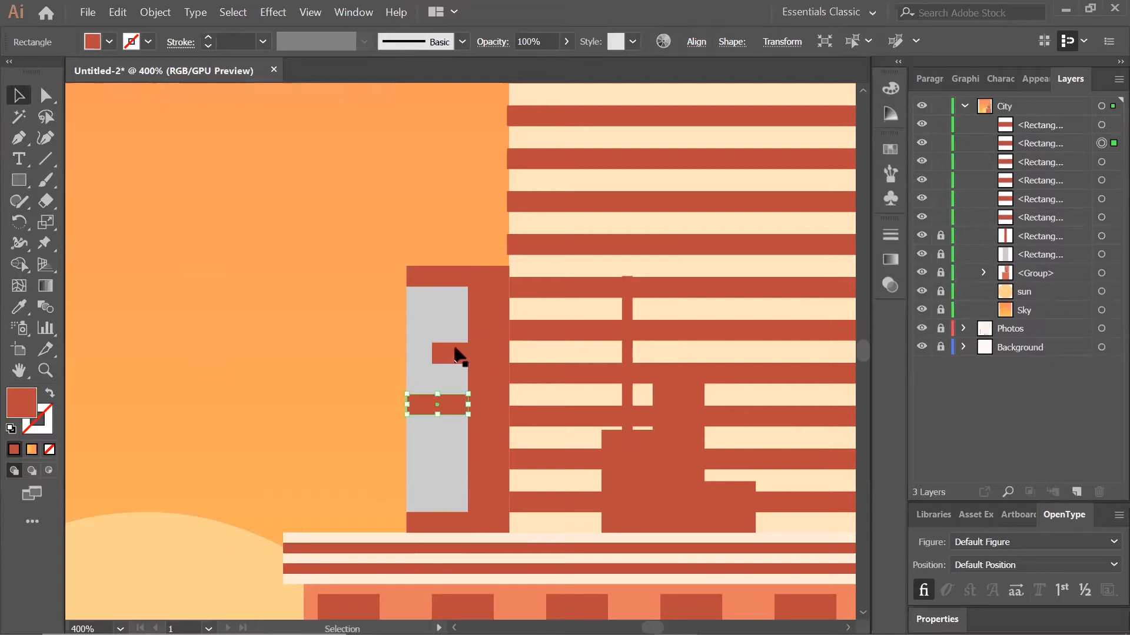
Select all six small red stripes, align their left edges and distribute them evenly down the grey rectangle by their top edges.
{"action": "left_click_drag", "start_coordinate": [353, 204], "coordinate": [494, 544]}
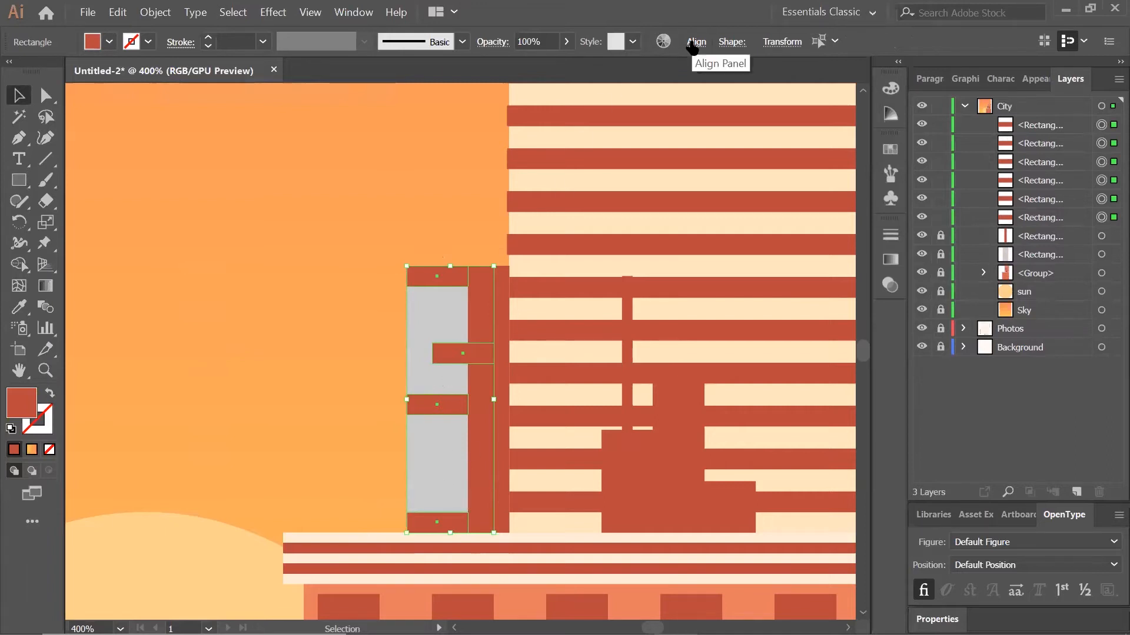
{"action": "left_click", "coordinate": [696, 42]}
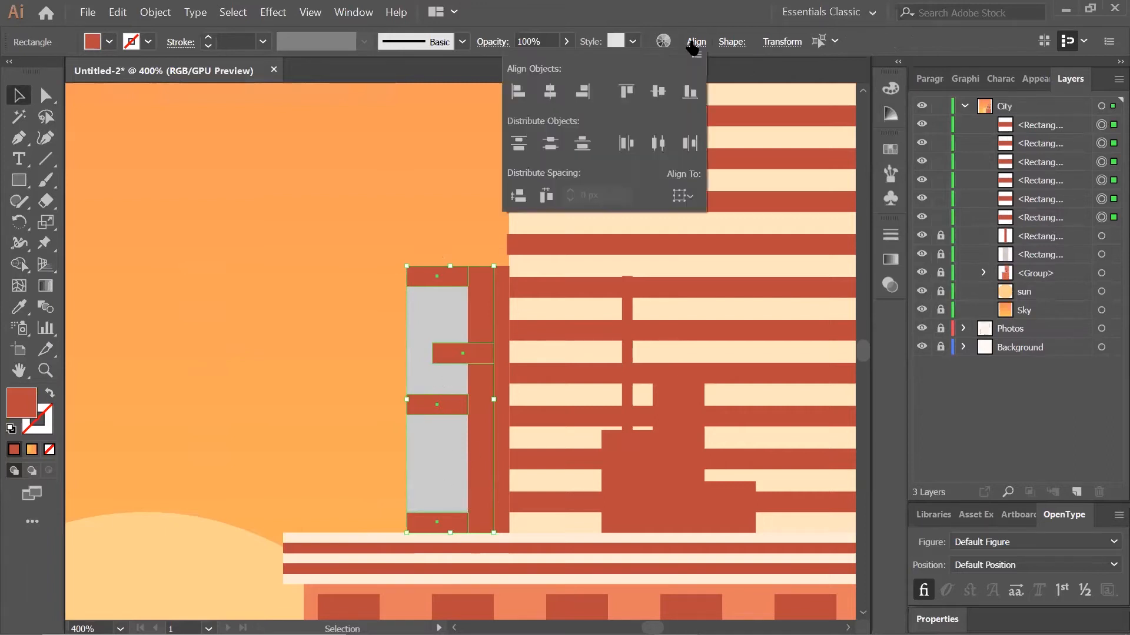
{"action": "left_click", "coordinate": [517, 94]}
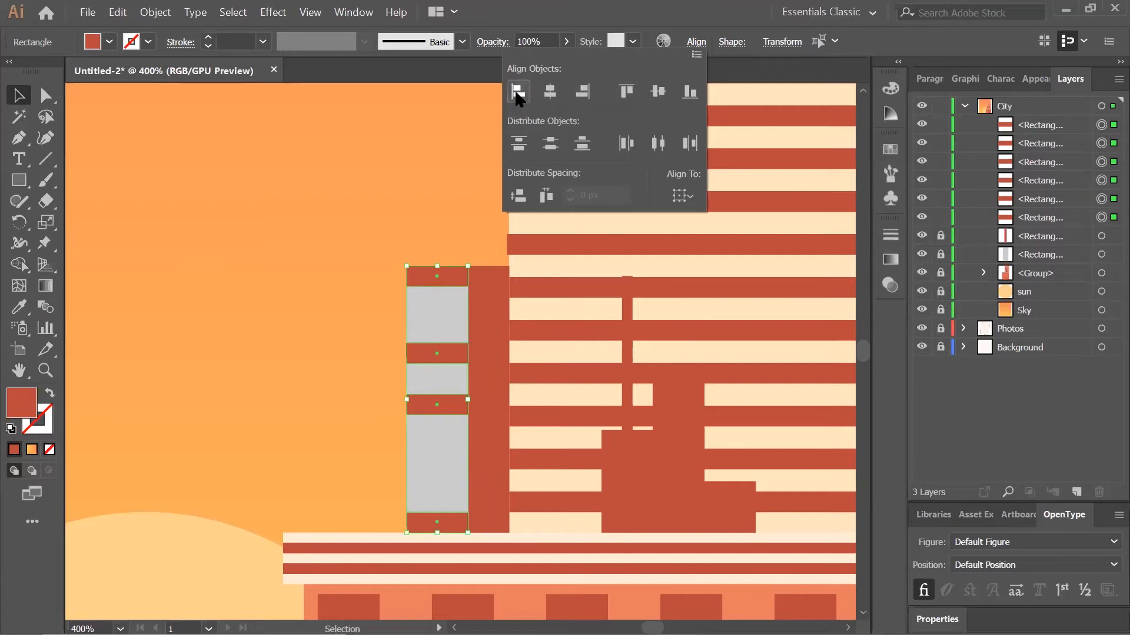
{"action": "left_click", "coordinate": [519, 143]}
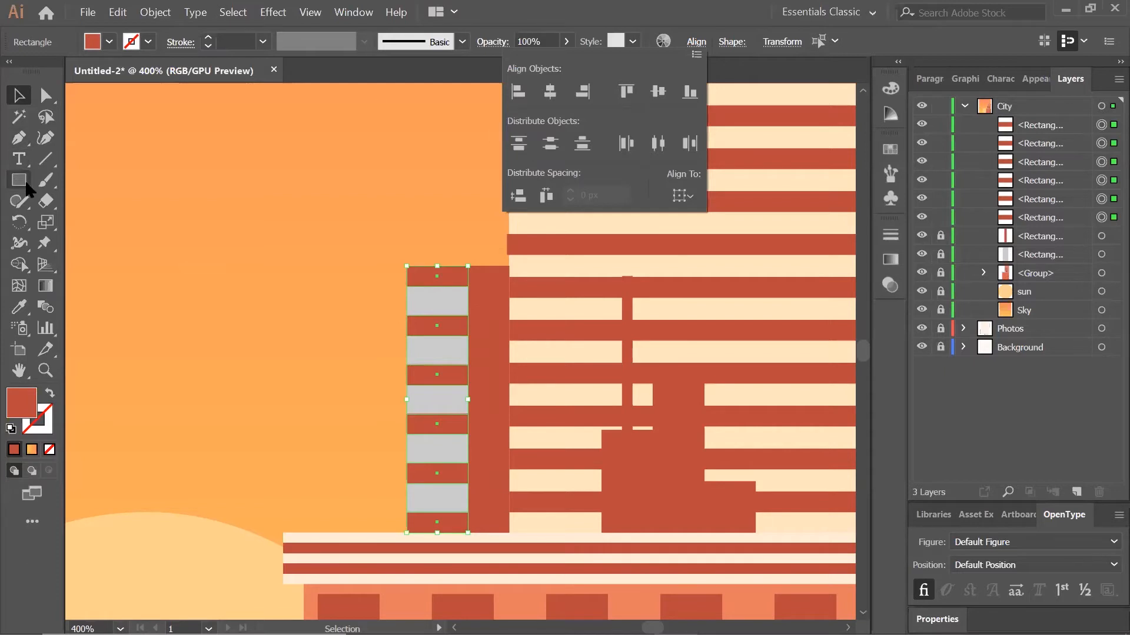
Create an 8 × 8 px red square in the sky beside the small striped building.
{"action": "left_click", "coordinate": [274, 184]}
{"action": "left_click", "coordinate": [19, 180]}
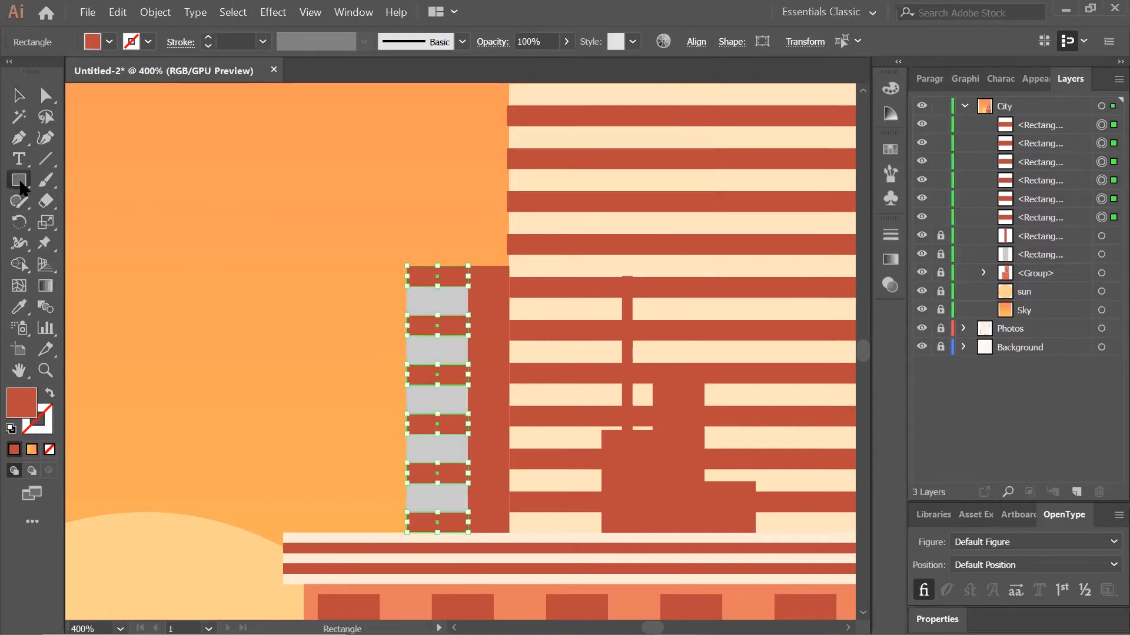
{"action": "left_click", "coordinate": [270, 215]}
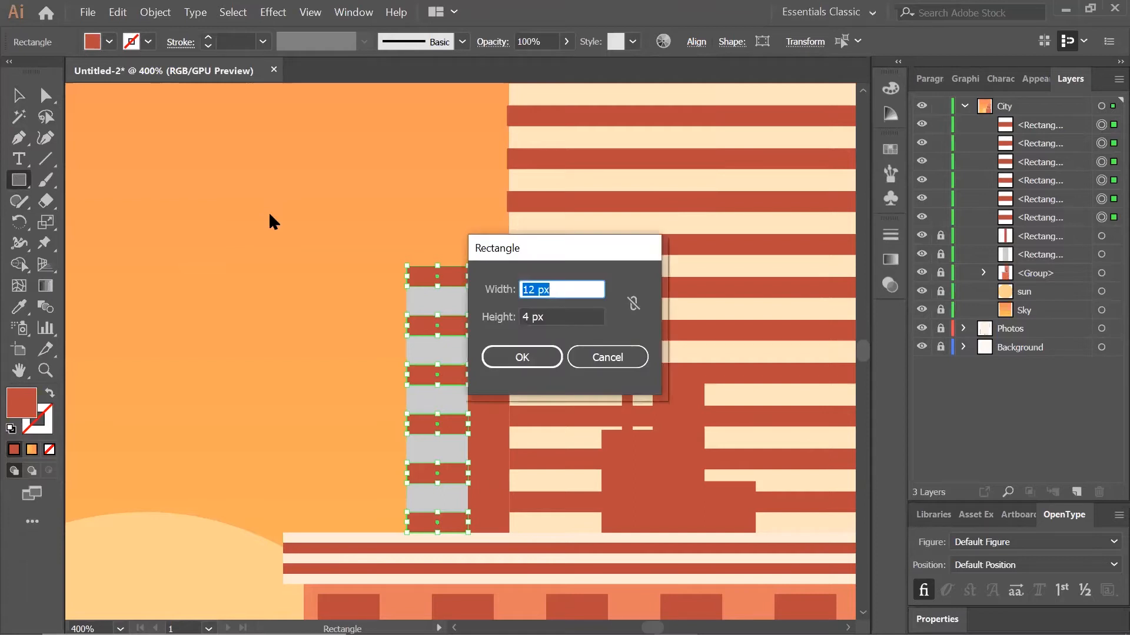
{"action": "type", "text": "8"}
{"action": "key", "text": "Tab"}
{"action": "type", "text": "8"}
{"action": "key", "text": "Tab"}
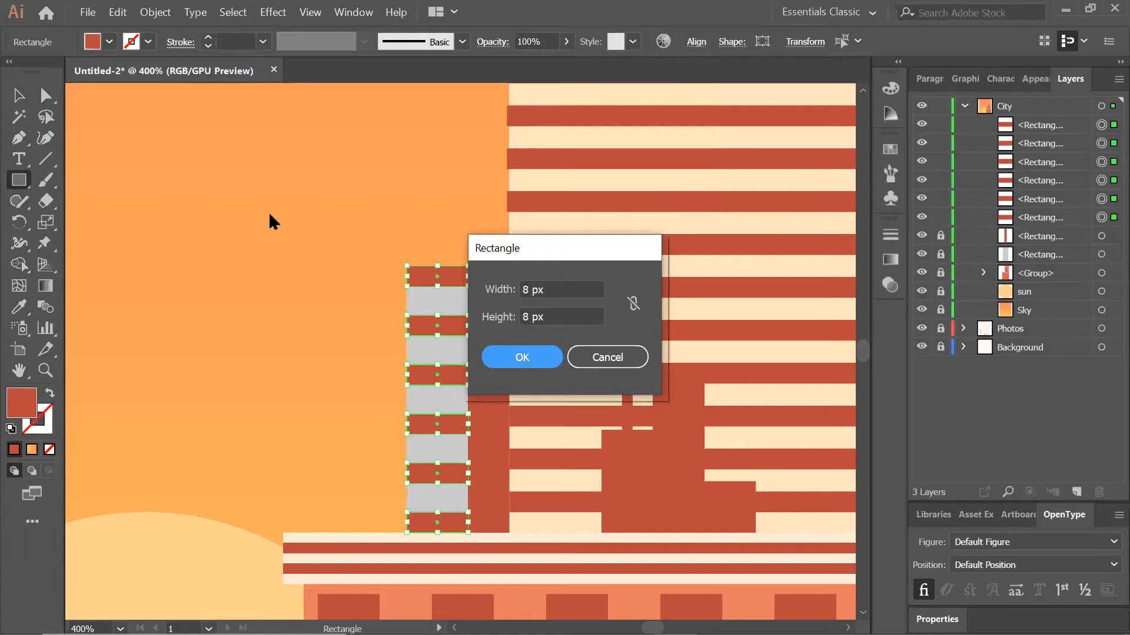
{"action": "left_click", "coordinate": [519, 358]}
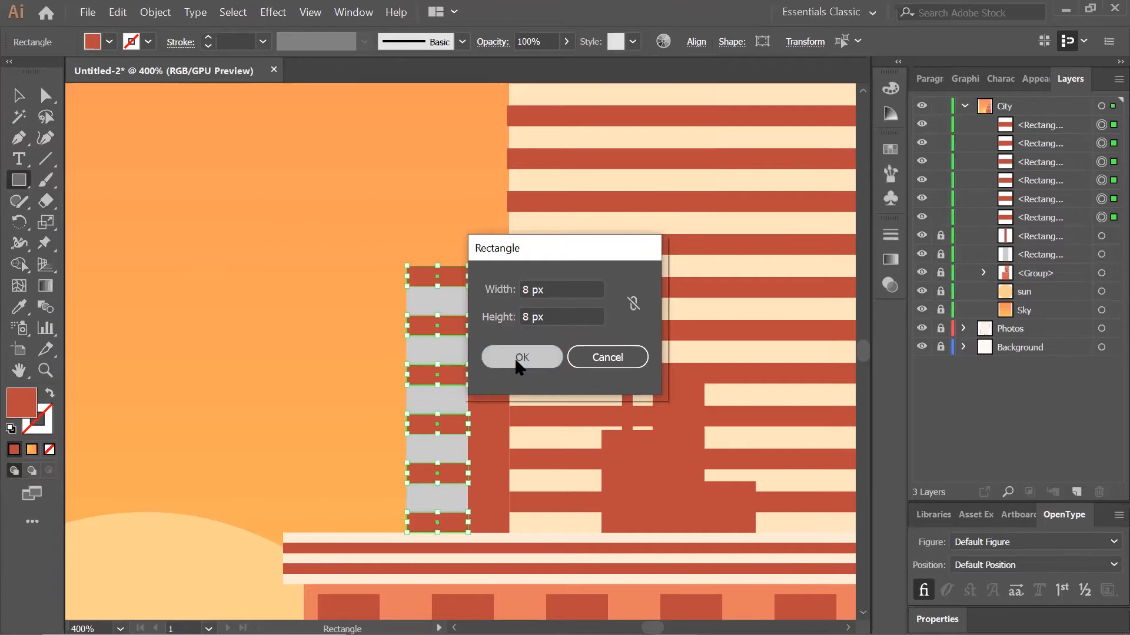
Move the red square onto the roof of the small striped building, centered across its width.
{"action": "left_click", "coordinate": [14, 94]}
{"action": "key", "text": "ctrl+plus"}
{"action": "key", "text": "ctrl+plus"}
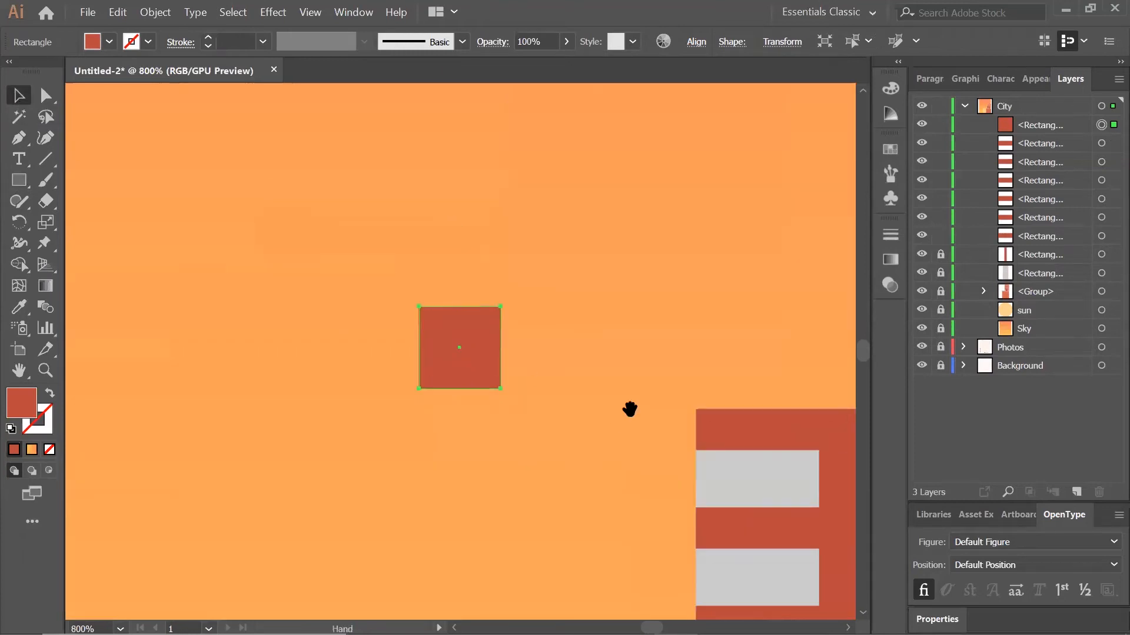
{"action": "left_click_drag", "start_coordinate": [633, 406], "coordinate": [386, 389]}
{"action": "left_click_drag", "start_coordinate": [247, 341], "coordinate": [563, 344]}
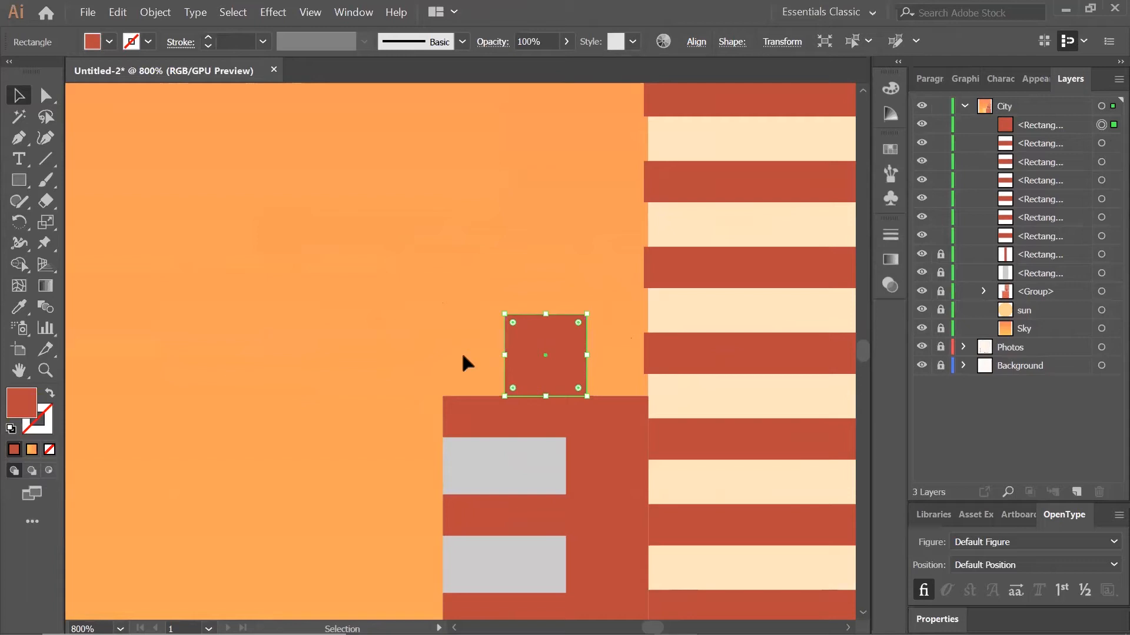
Create a 2 × 8 px red rectangle in the sky for the rooftop antenna.
{"action": "left_click", "coordinate": [18, 183]}
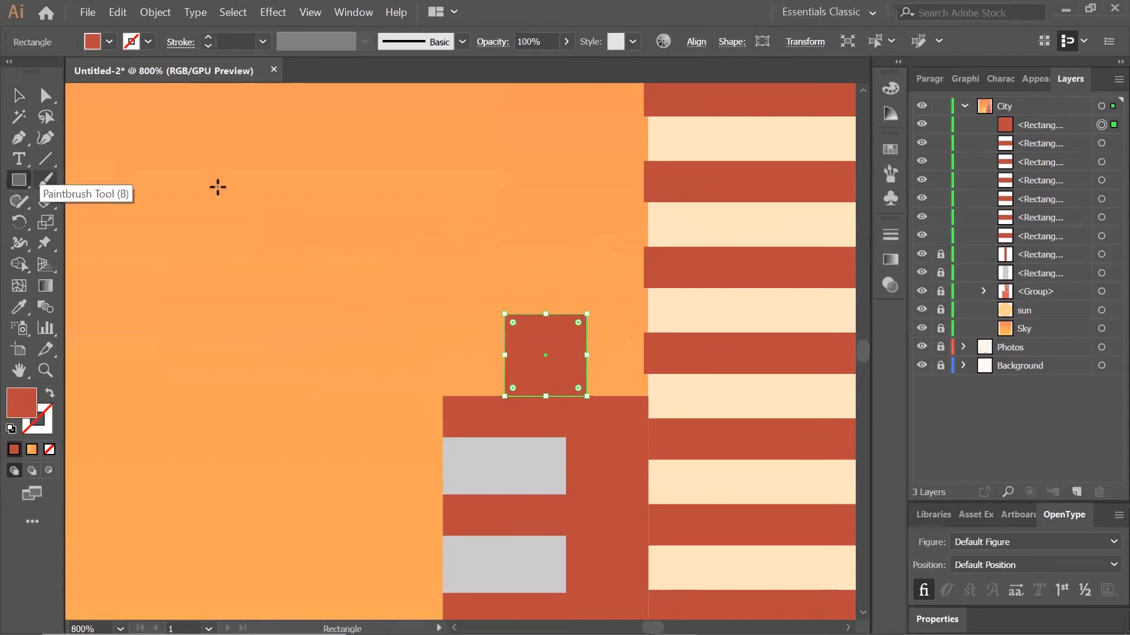
{"action": "left_click", "coordinate": [255, 205]}
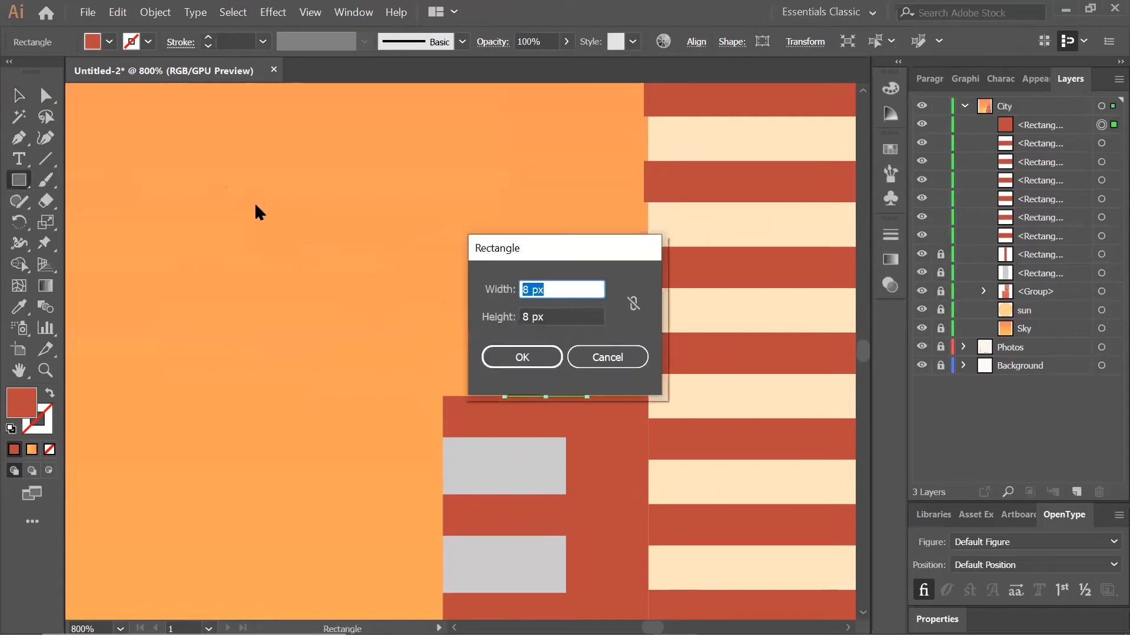
{"action": "type", "text": "2"}
{"action": "key", "text": "Tab"}
{"action": "key", "text": "Return"}
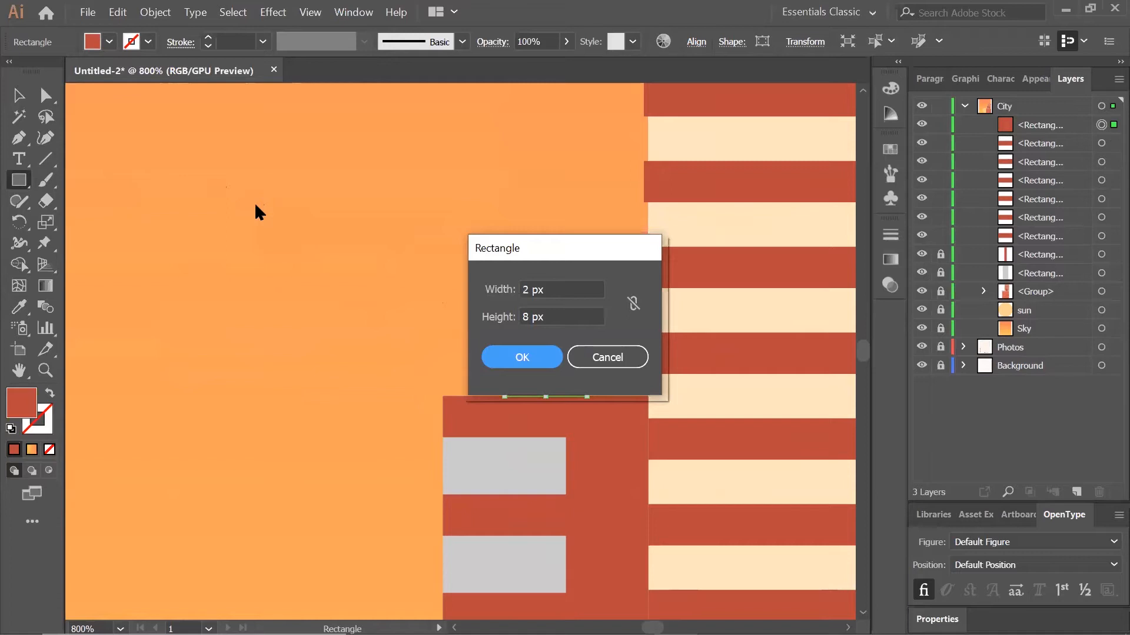
{"action": "key", "text": "Return"}
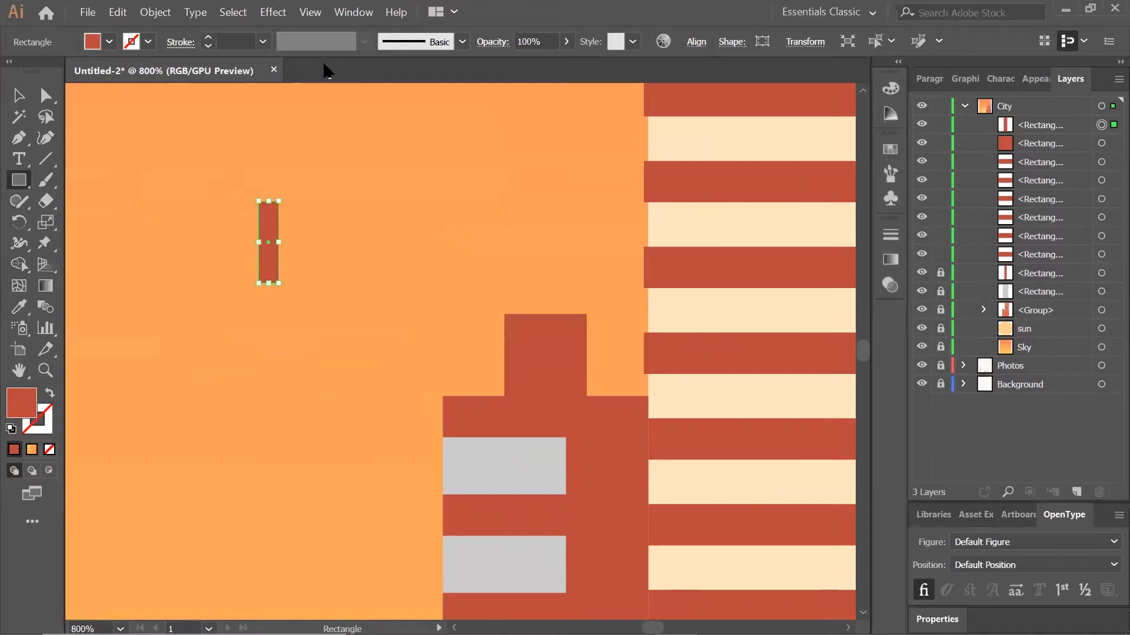
Move the thin red rectangle onto the top of the rooftop square, flush with the square's left edge.
{"action": "left_click", "coordinate": [23, 97]}
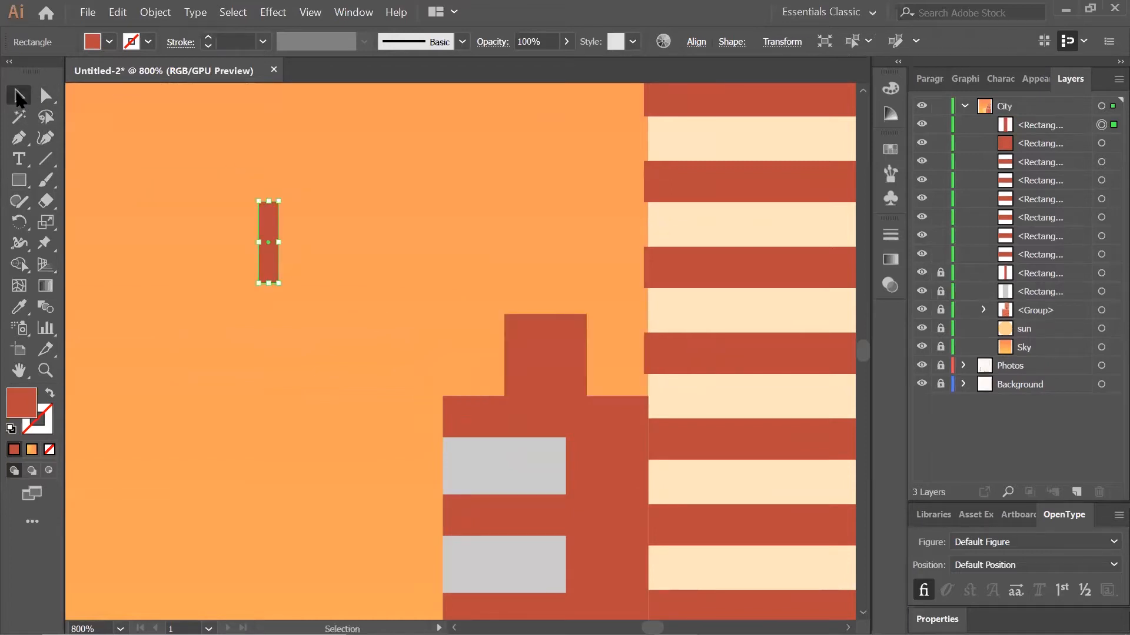
{"action": "left_click_drag", "start_coordinate": [274, 219], "coordinate": [518, 180]}
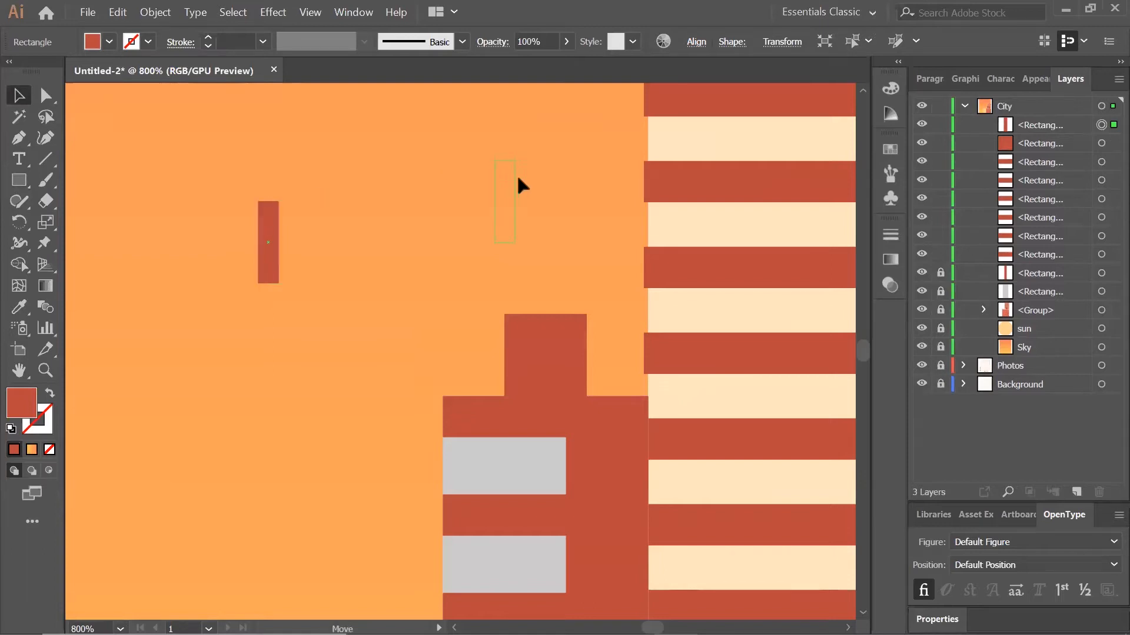
{"action": "left_click_drag", "start_coordinate": [518, 235], "coordinate": [516, 238]}
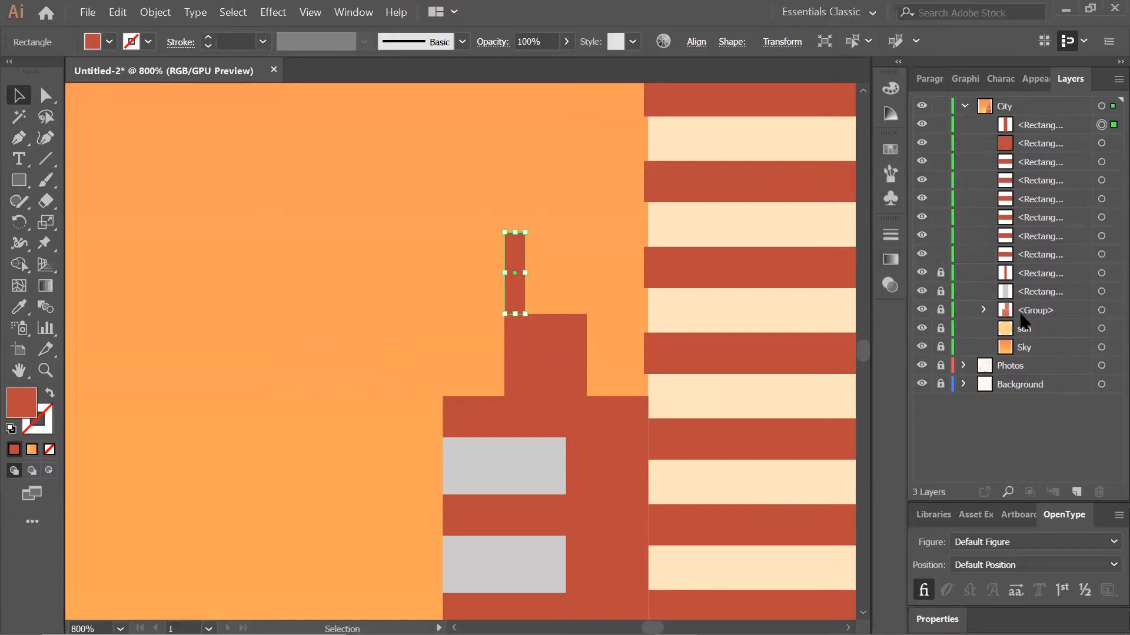
Unlock the tall red rectangle and the grey rectangle of the small building.
{"action": "left_click", "coordinate": [941, 273]}
{"action": "left_click", "coordinate": [941, 291]}
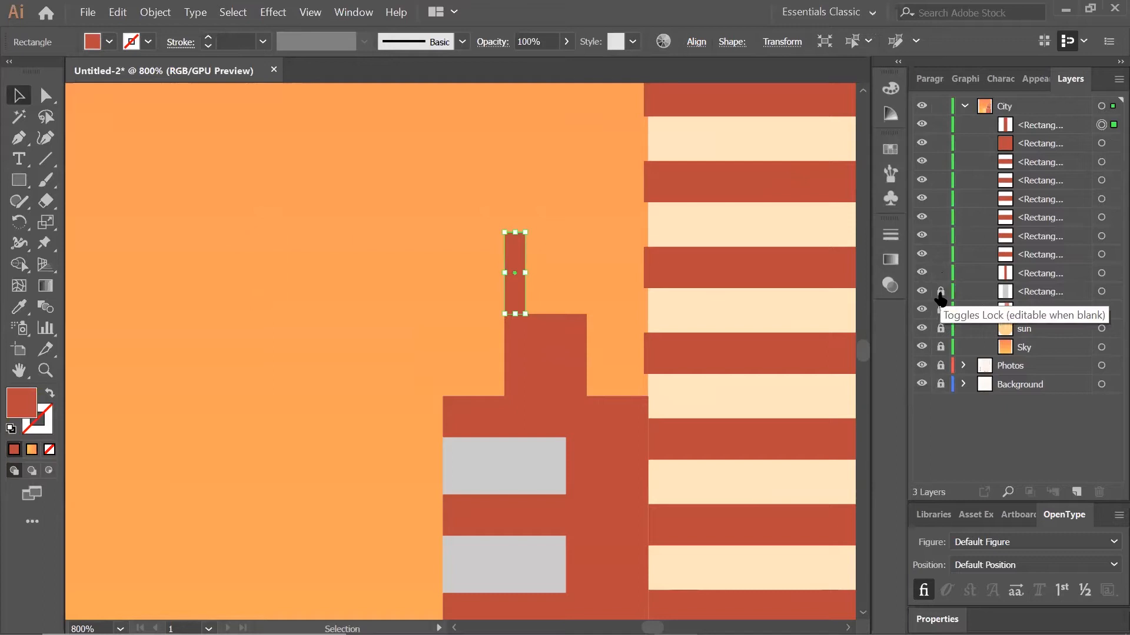
{"action": "left_click", "coordinate": [940, 291]}
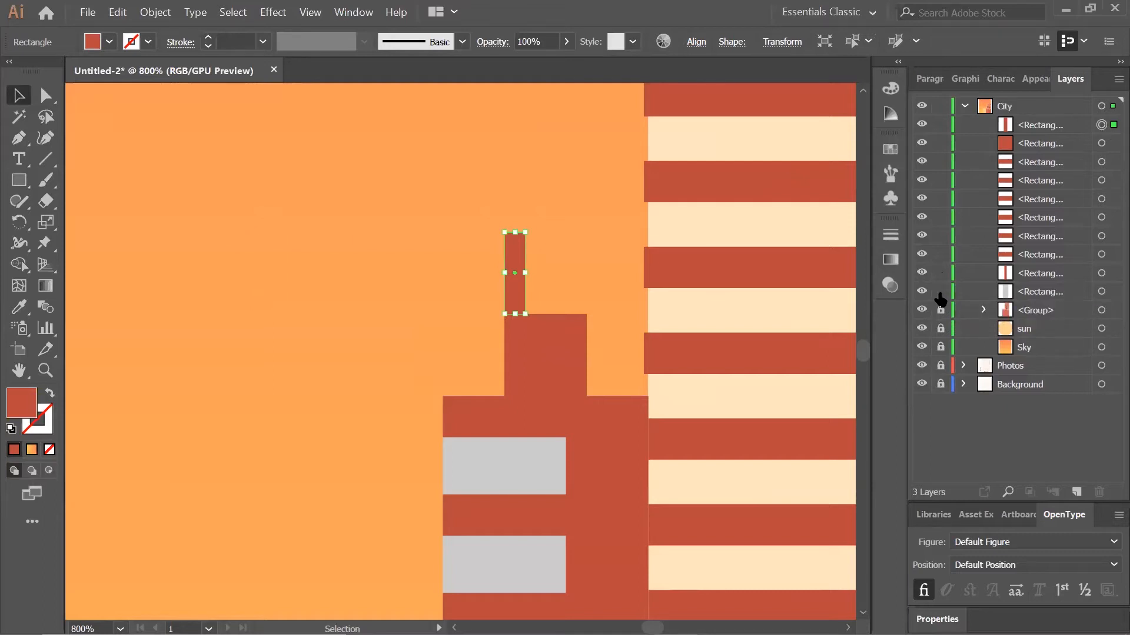
Select all the unlocked shapes of the small striped building and group them.
{"action": "key", "text": "ctrl+a"}
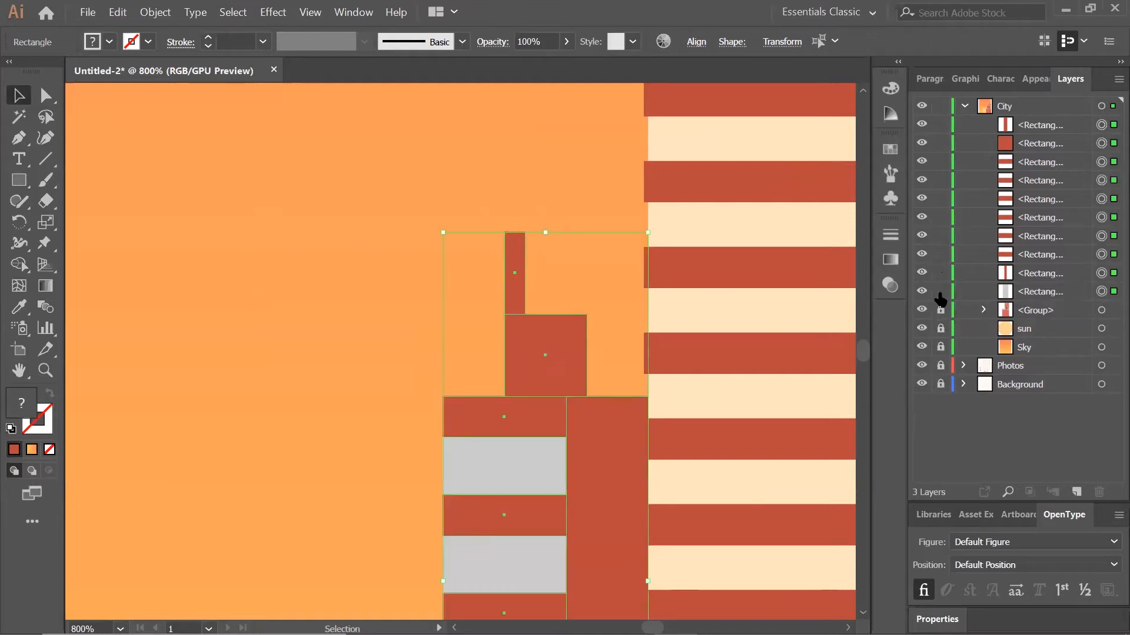
{"action": "key", "text": "ctrl+minus"}
{"action": "key", "text": "ctrl+minus"}
{"action": "key", "text": "ctrl+minus"}
{"action": "key", "text": "ctrl+minus"}
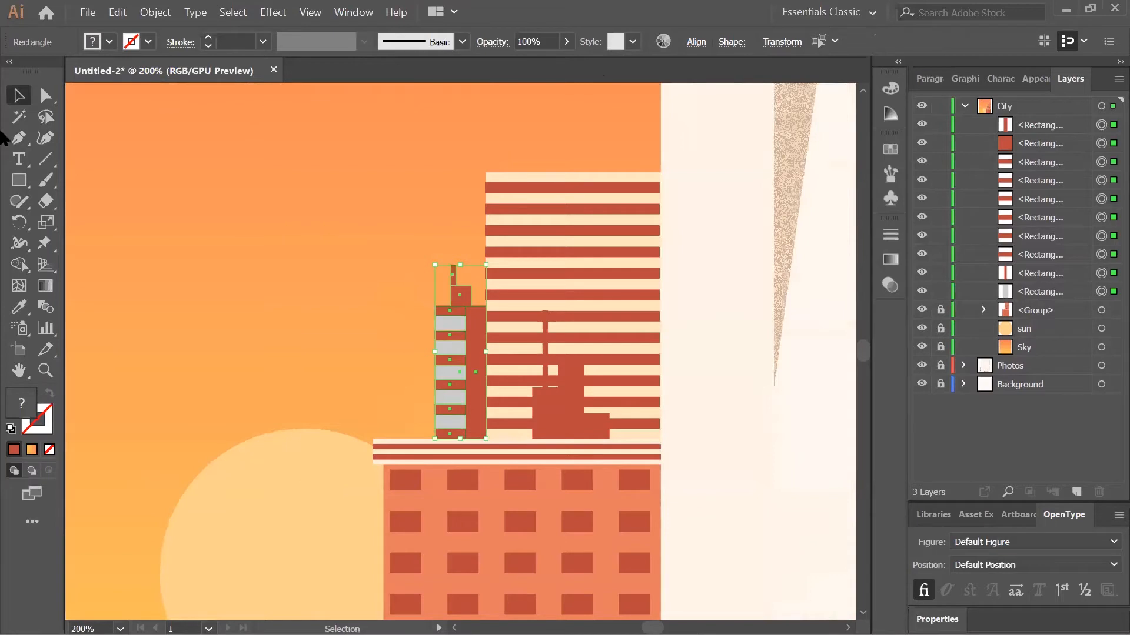
{"action": "left_click", "coordinate": [155, 12]}
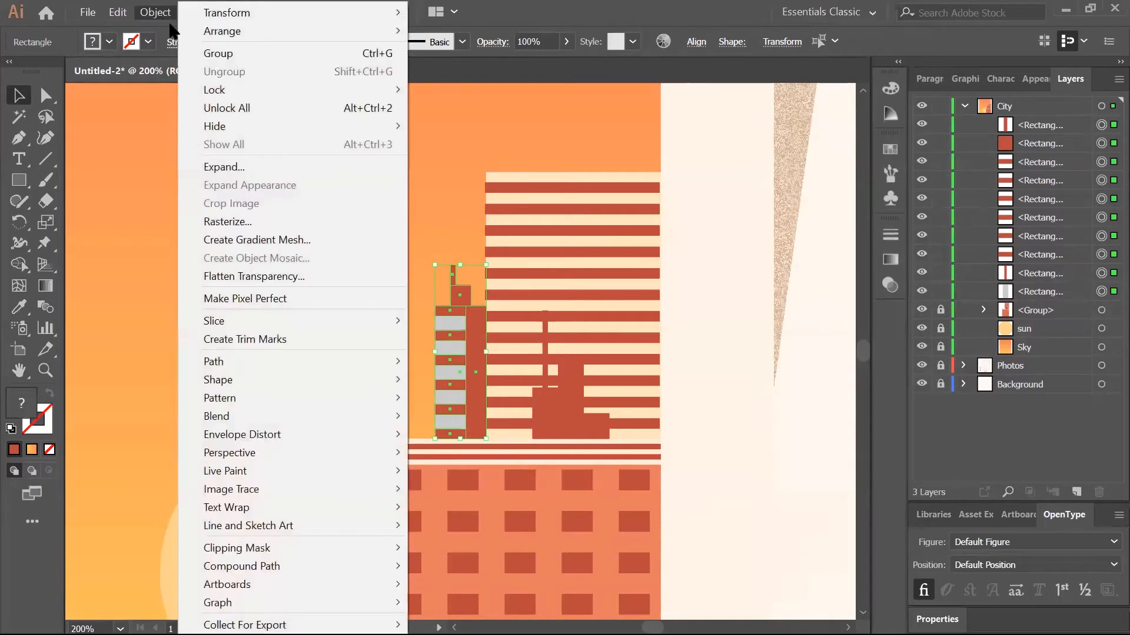
{"action": "left_click", "coordinate": [199, 51]}
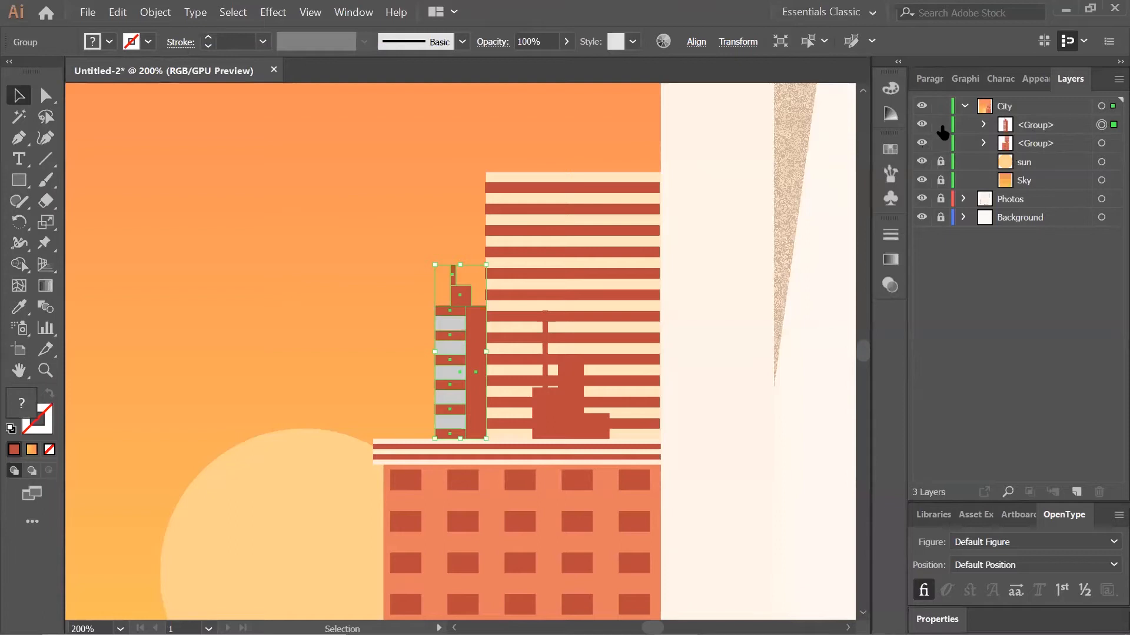
Select the small building group together with the unlocked group of the other buildings and combine both into one group.
{"action": "key", "text": "ctrl+a"}
{"action": "scroll", "coordinate": [774, 320], "scroll_direction": "down", "scroll_amount": 3}
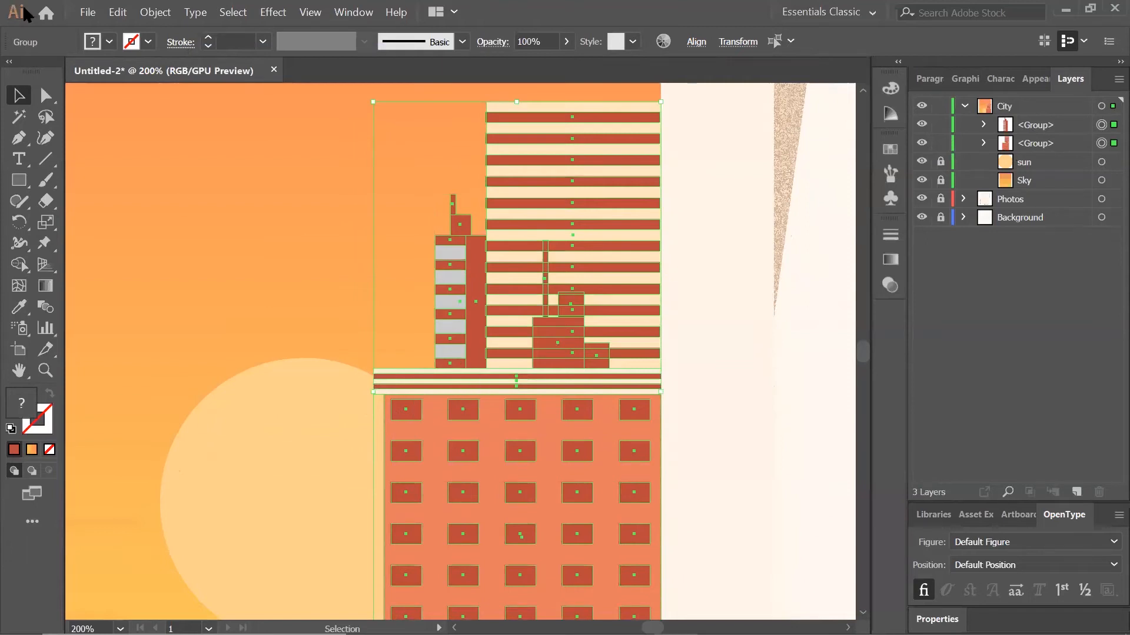
{"action": "left_click", "coordinate": [152, 13]}
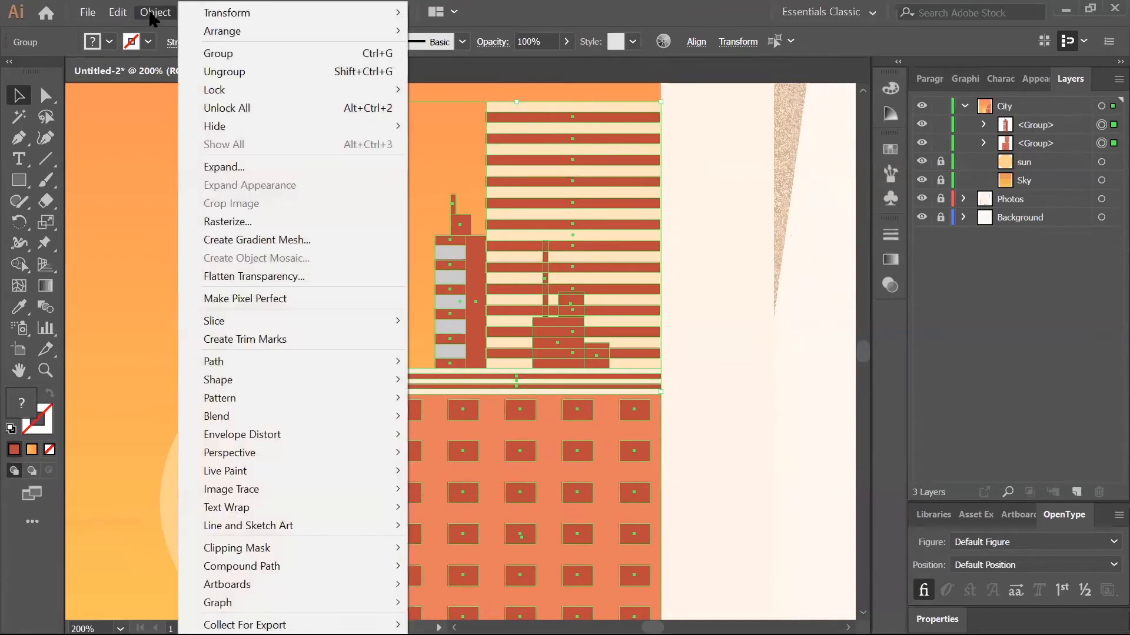
{"action": "left_click", "coordinate": [315, 53]}
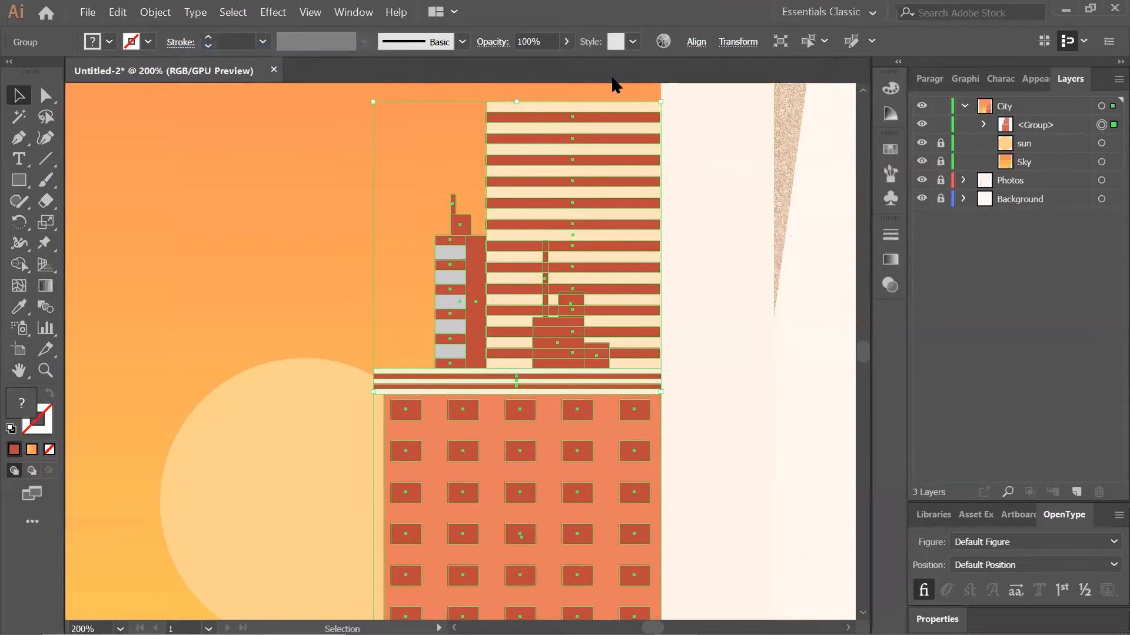
Examine the nested subgroups and shapes inside the combined building group, and collapse both subgroups again.
{"action": "left_click", "coordinate": [984, 125]}
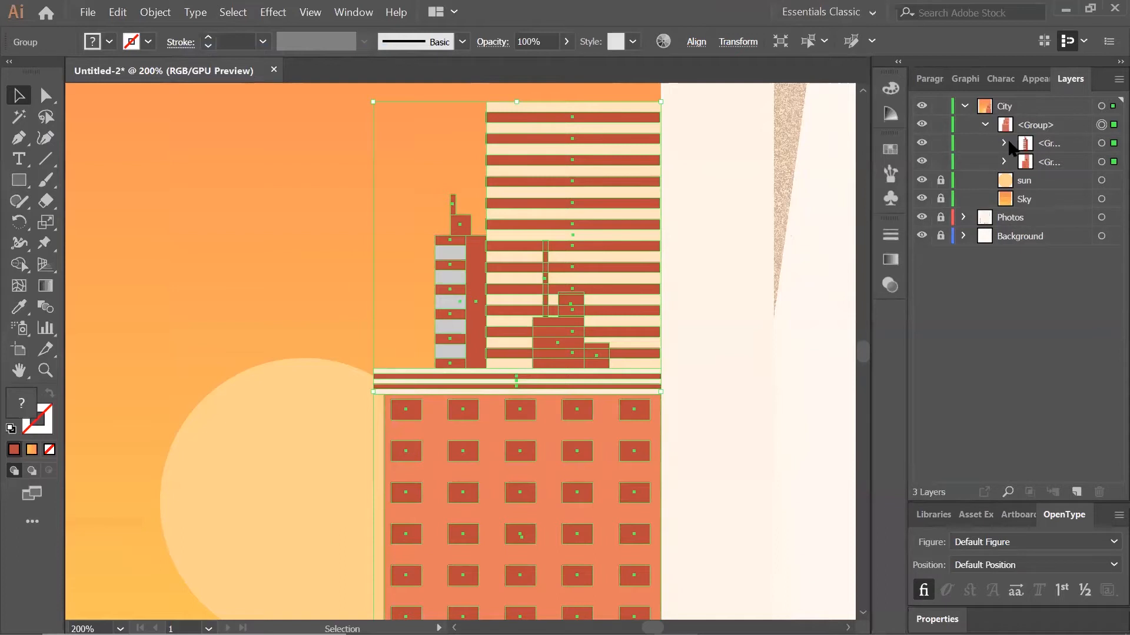
{"action": "left_click", "coordinate": [1004, 143]}
{"action": "left_click", "coordinate": [1004, 347]}
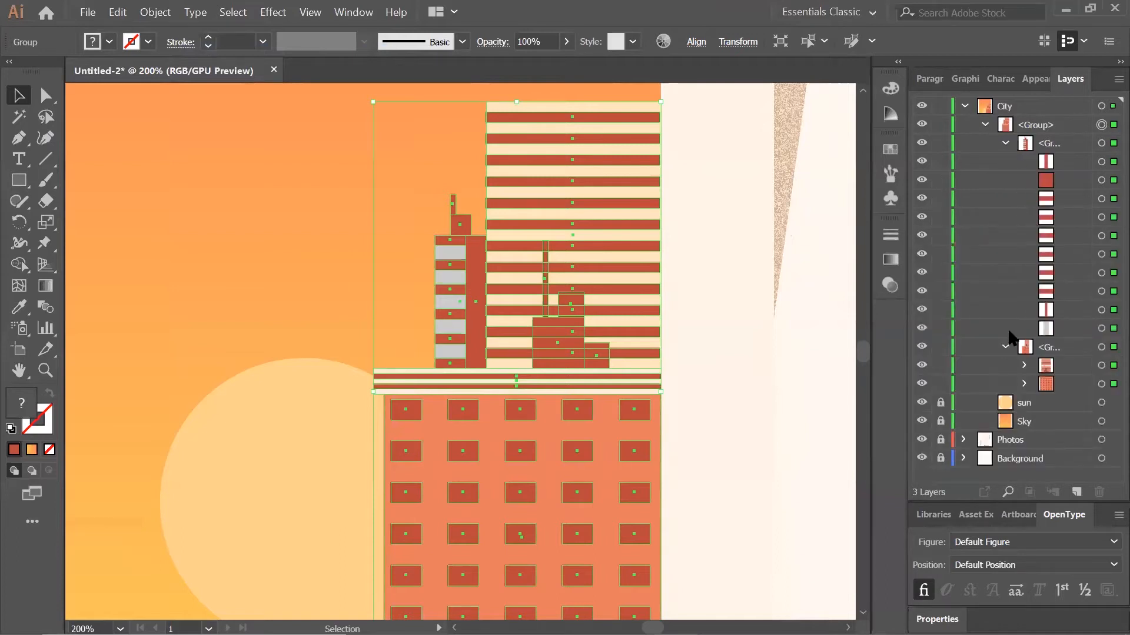
{"action": "left_click", "coordinate": [1024, 365]}
{"action": "left_click", "coordinate": [1025, 421]}
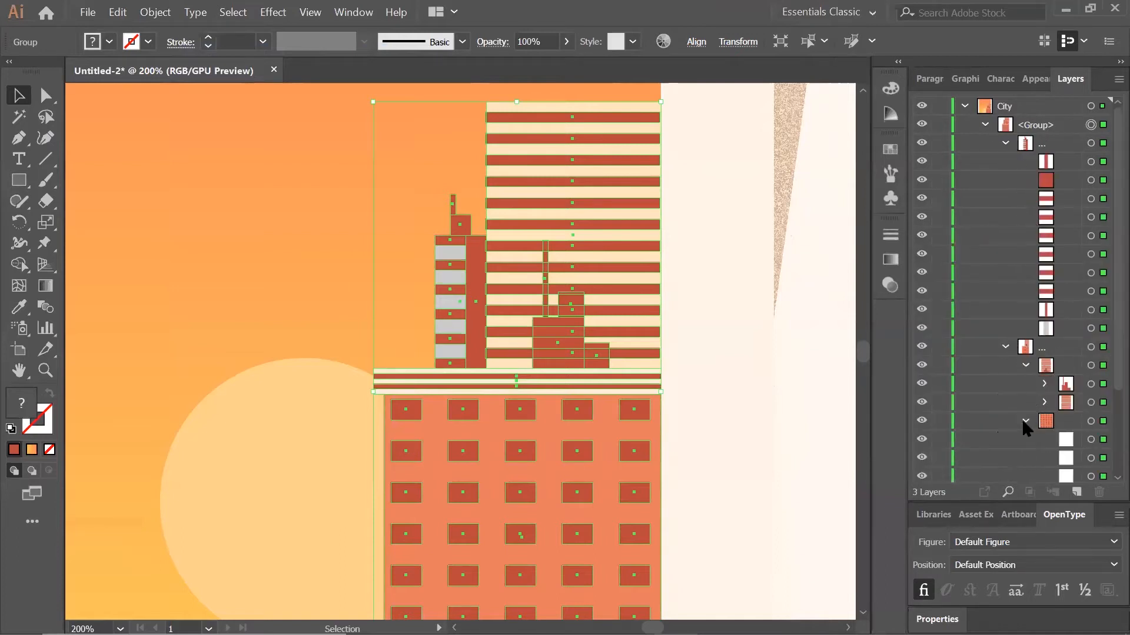
{"action": "scroll", "coordinate": [1024, 381], "scroll_direction": "down", "scroll_amount": 3}
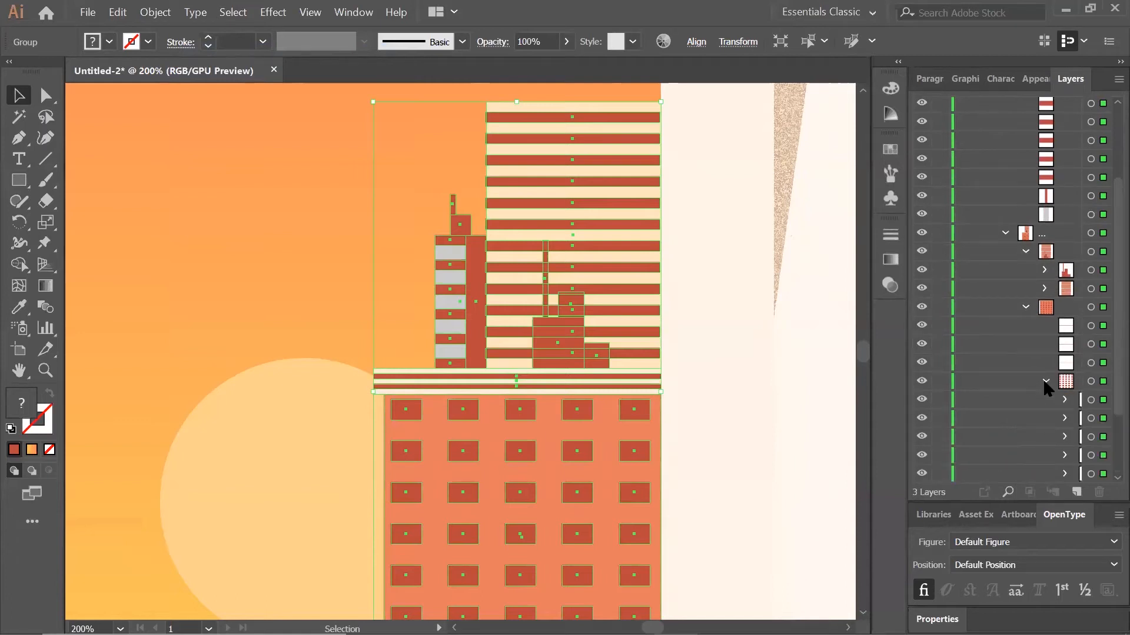
{"action": "left_click", "coordinate": [1025, 307]}
{"action": "scroll", "coordinate": [1020, 243], "scroll_direction": "up", "scroll_amount": 3}
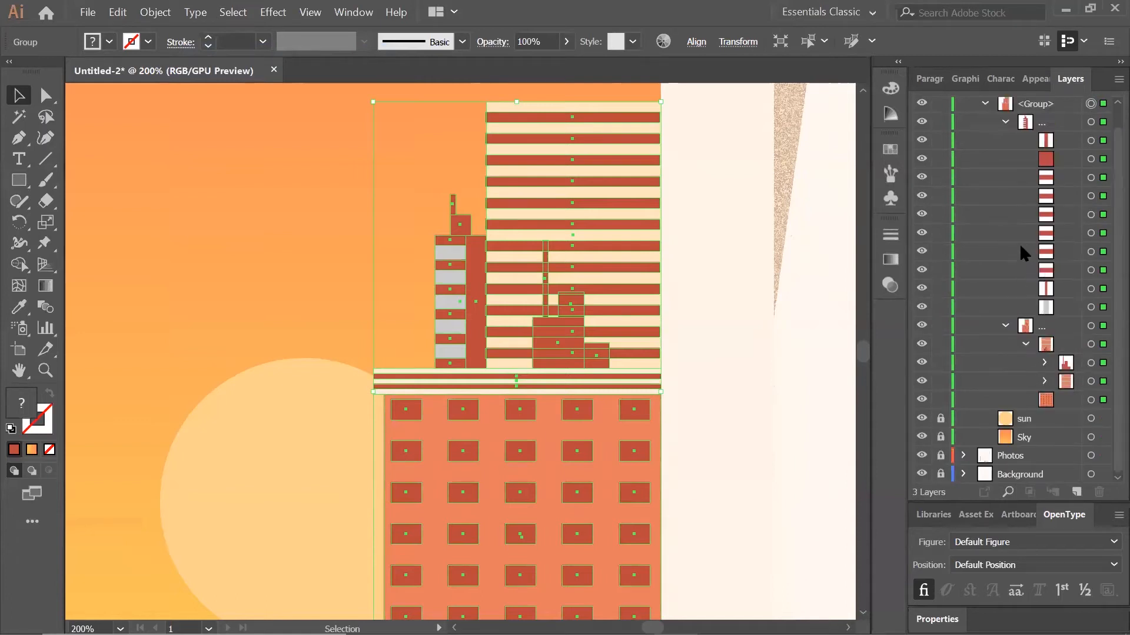
{"action": "left_click", "coordinate": [1006, 325]}
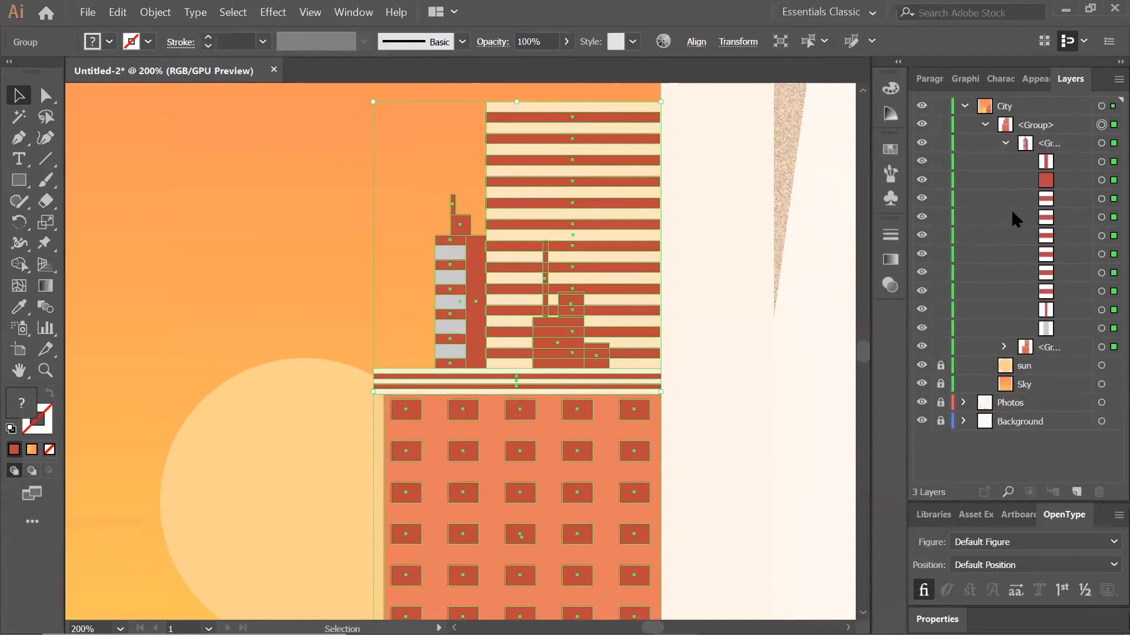
{"action": "left_click", "coordinate": [1005, 143]}
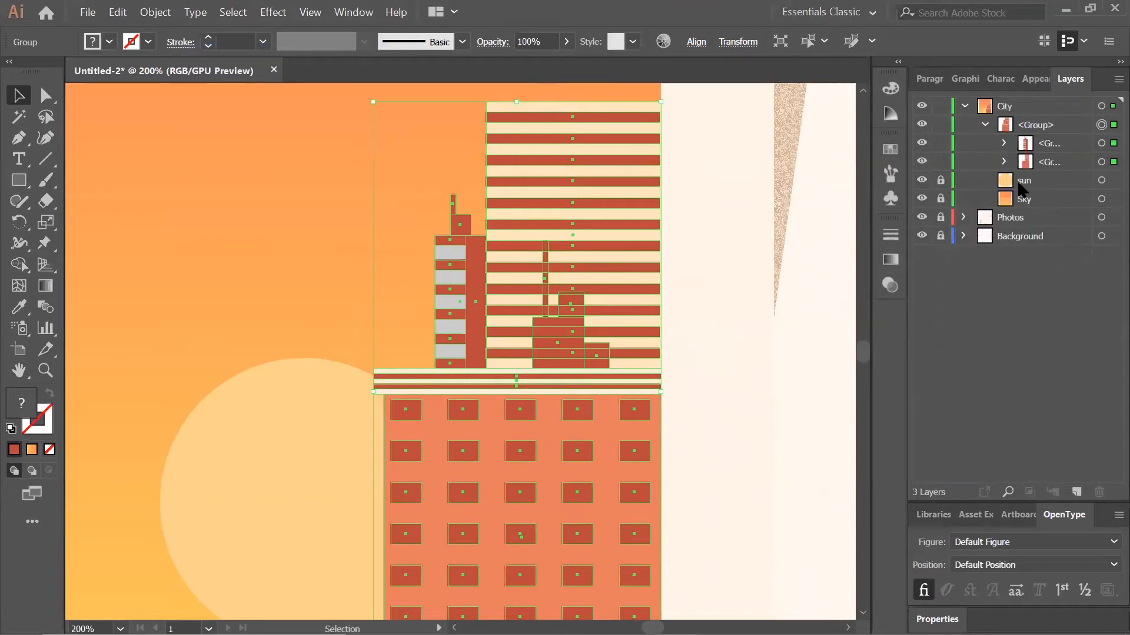
Collapse the combined building group in the City layer and lock it.
{"action": "left_click", "coordinate": [985, 125]}
{"action": "left_click", "coordinate": [941, 143]}
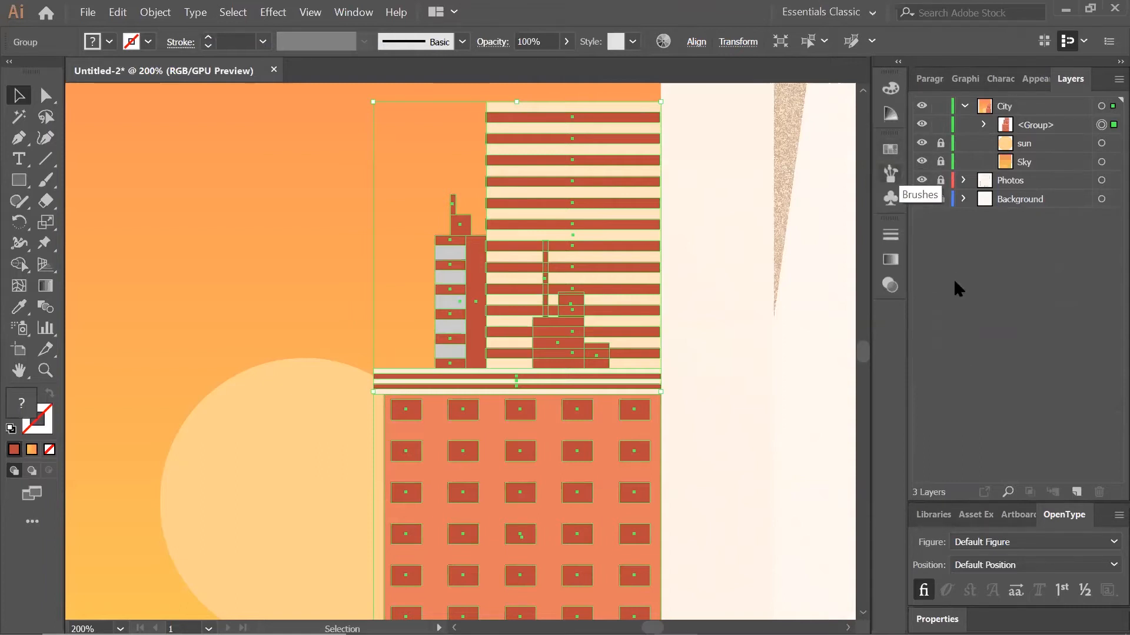
{"action": "left_click", "coordinate": [940, 125]}
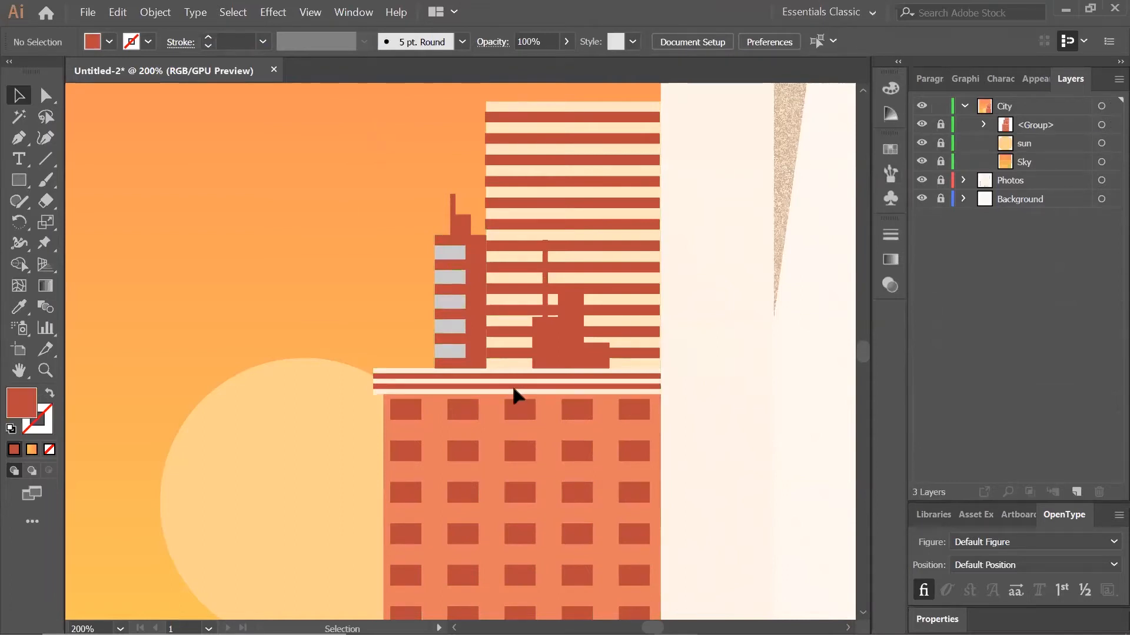
Create a 52 × 56 px rectangle in the sky area above the striped tower.
{"action": "scroll", "coordinate": [615, 328], "scroll_direction": "up", "scroll_amount": 4}
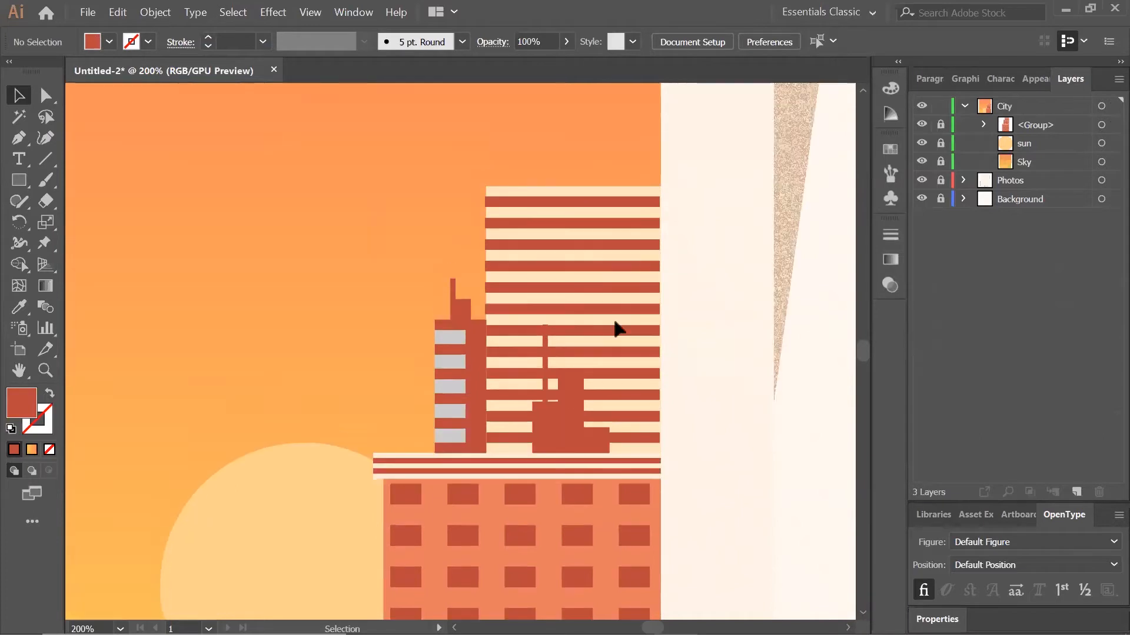
{"action": "scroll", "coordinate": [615, 327], "scroll_direction": "up", "scroll_amount": 1}
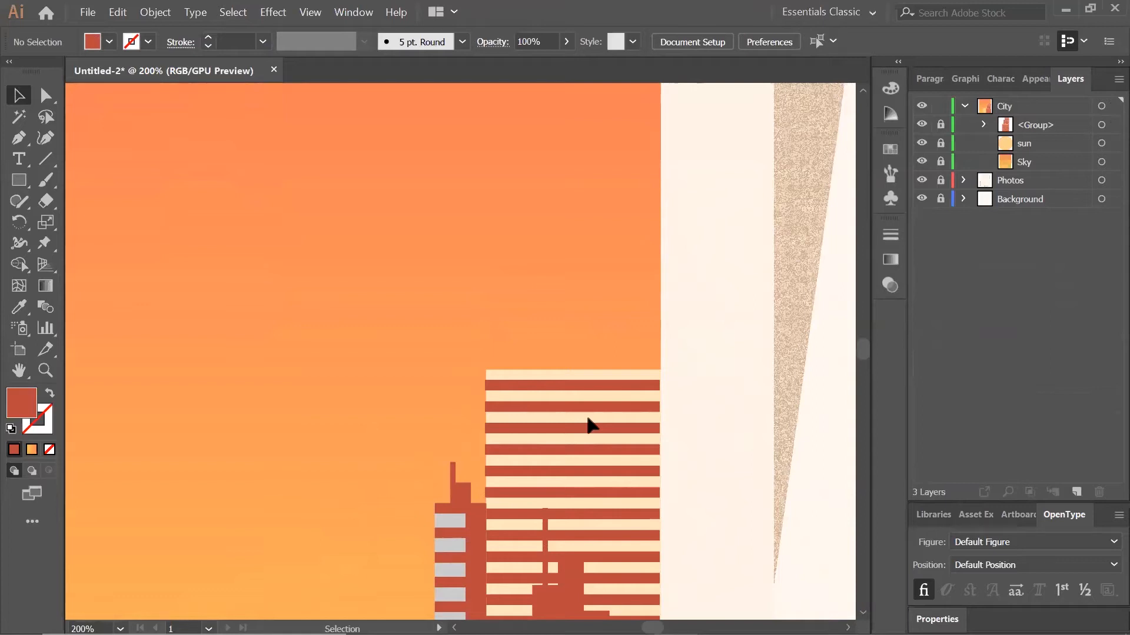
{"action": "left_click", "coordinate": [19, 180]}
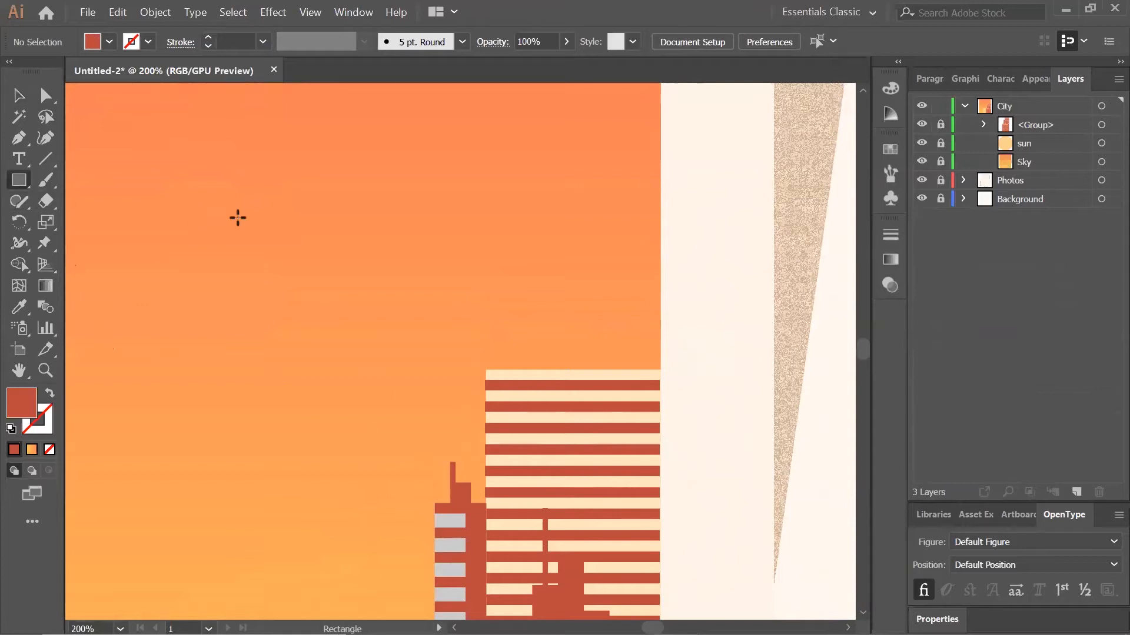
{"action": "left_click", "coordinate": [303, 239]}
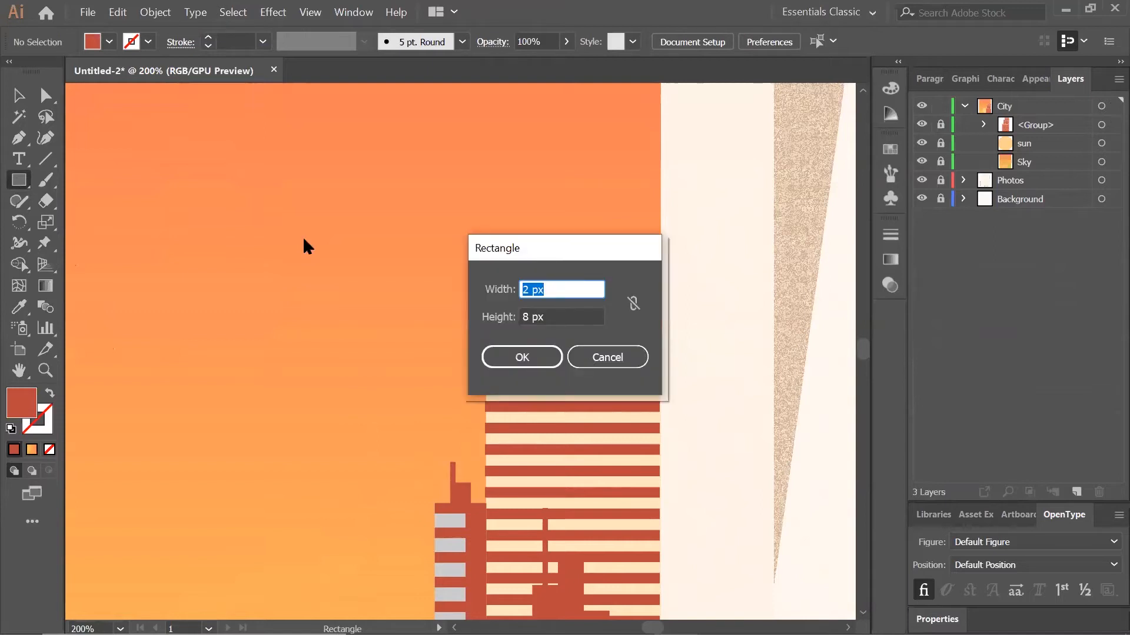
{"action": "type", "text": "52"}
{"action": "key", "text": "Tab"}
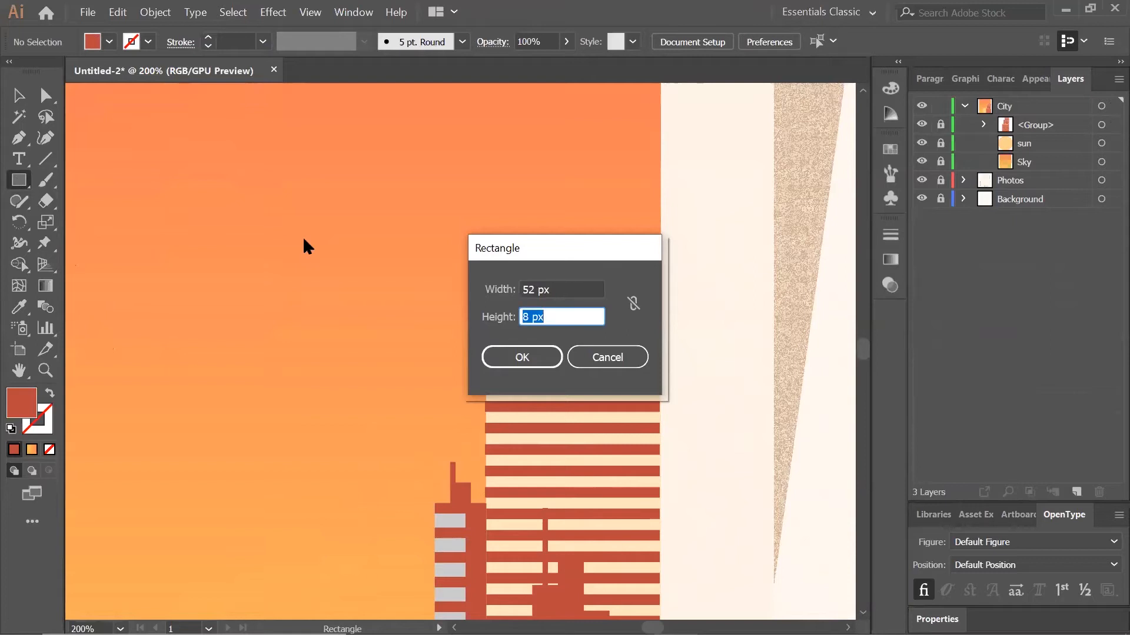
{"action": "type", "text": "56"}
{"action": "key", "text": "Tab"}
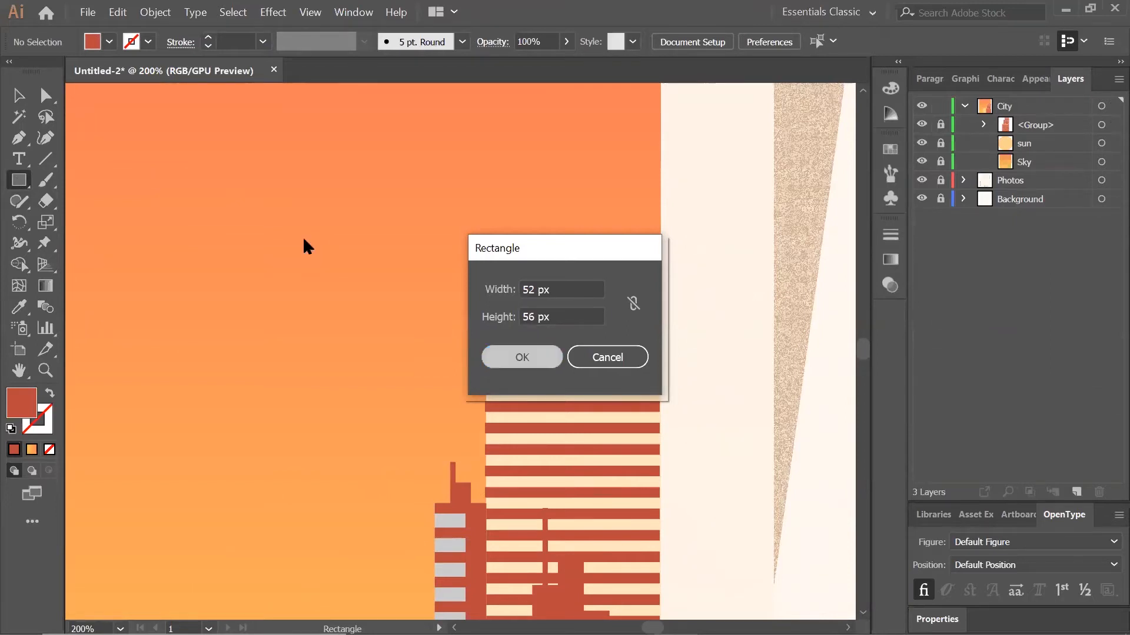
{"action": "key", "text": "Return"}
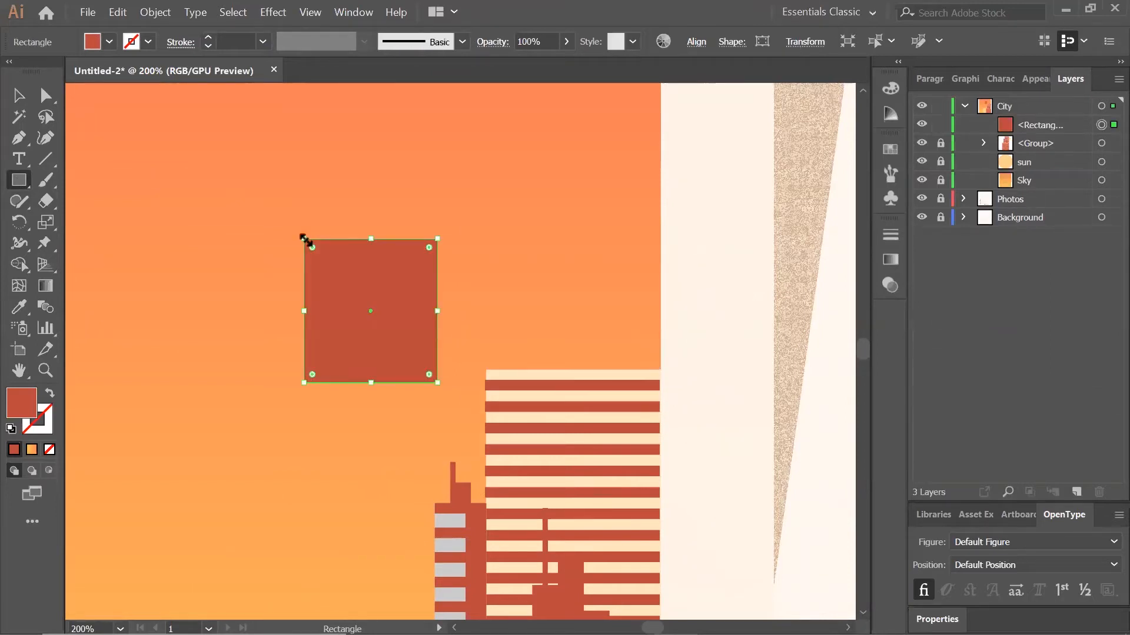
Fill the new rectangle with the beige colour ddd4c8.
{"action": "double_click", "coordinate": [15, 400]}
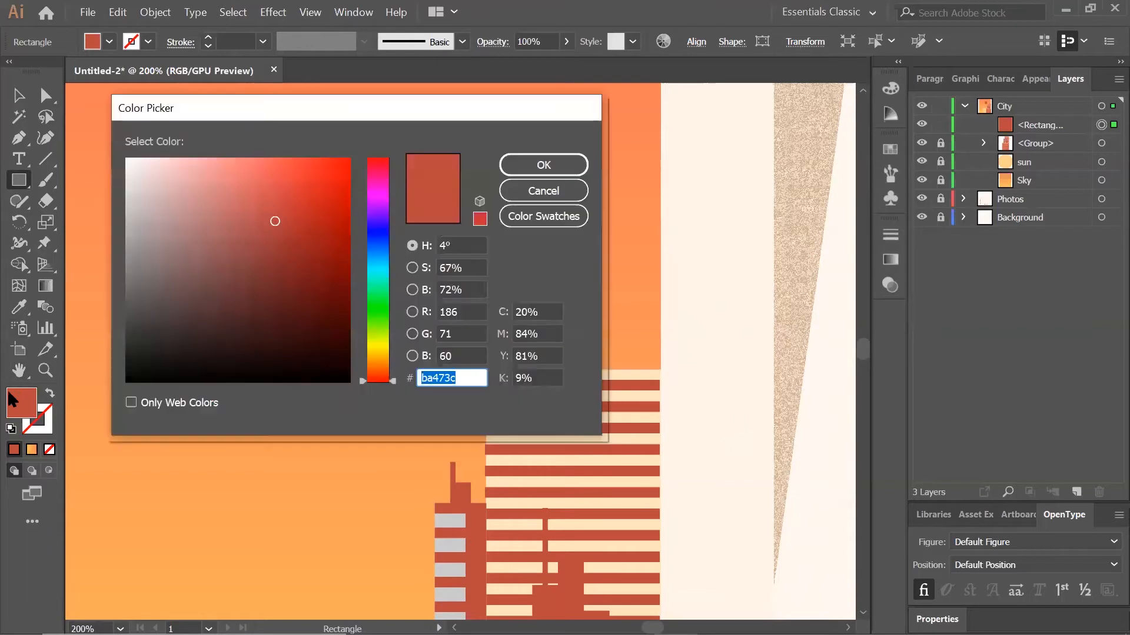
{"action": "type", "text": "d"}
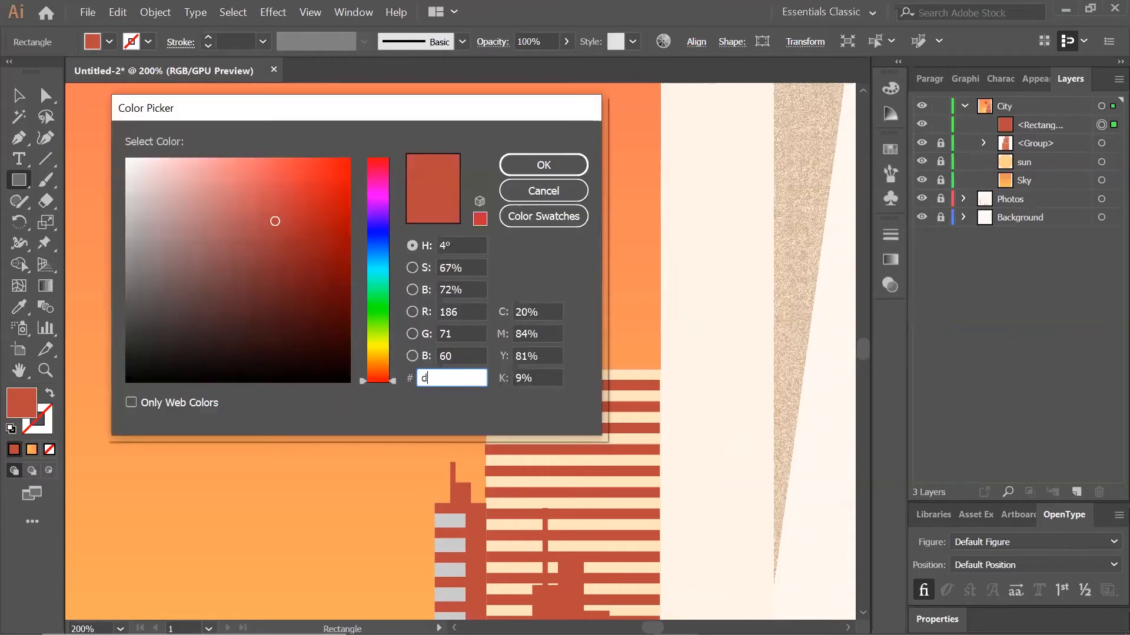
{"action": "type", "text": "dd4c8"}
{"action": "left_click", "coordinate": [548, 169]}
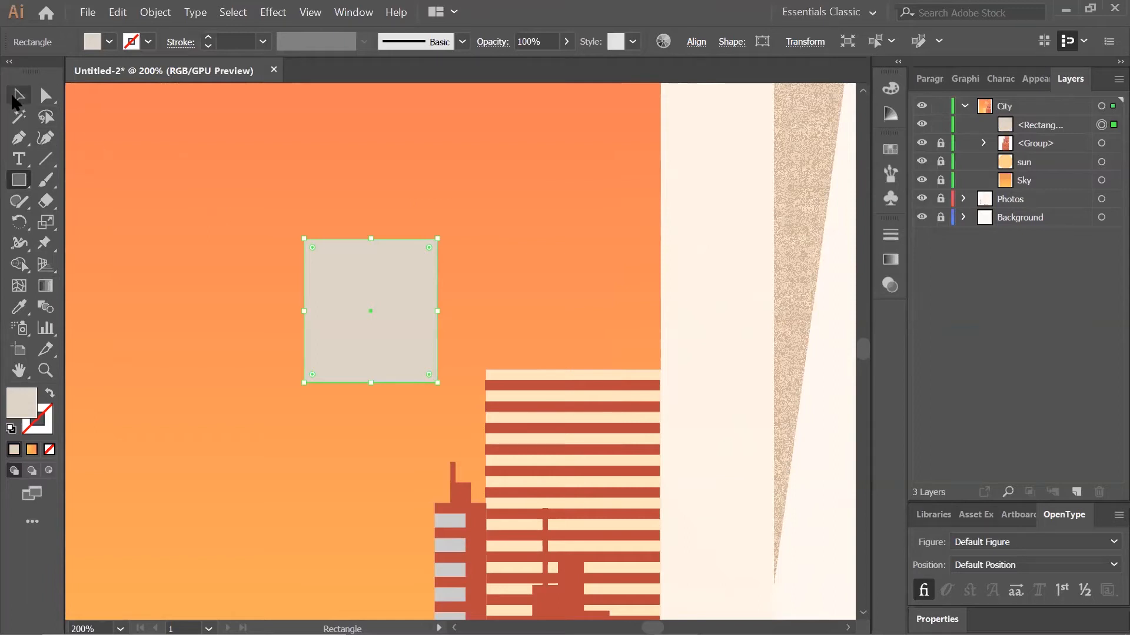
Place the beige rectangle on top of the striped tower, flush with the tower's right edge, and lock it.
{"action": "left_click", "coordinate": [18, 96]}
{"action": "left_click_drag", "start_coordinate": [356, 379], "coordinate": [586, 329]}
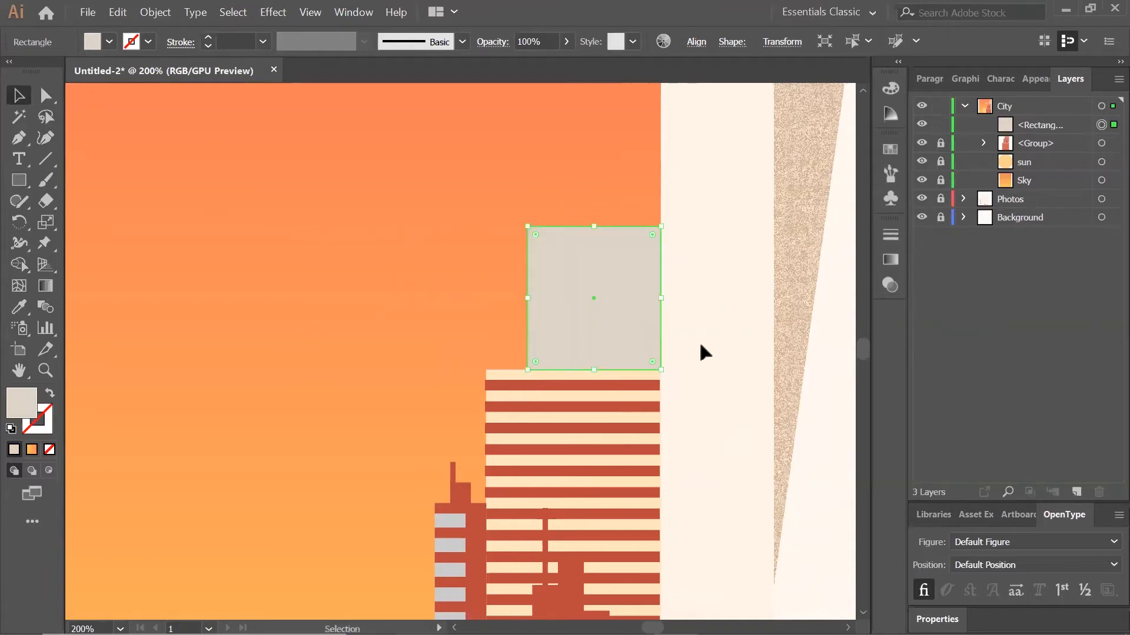
{"action": "key", "text": "ctrl+equal"}
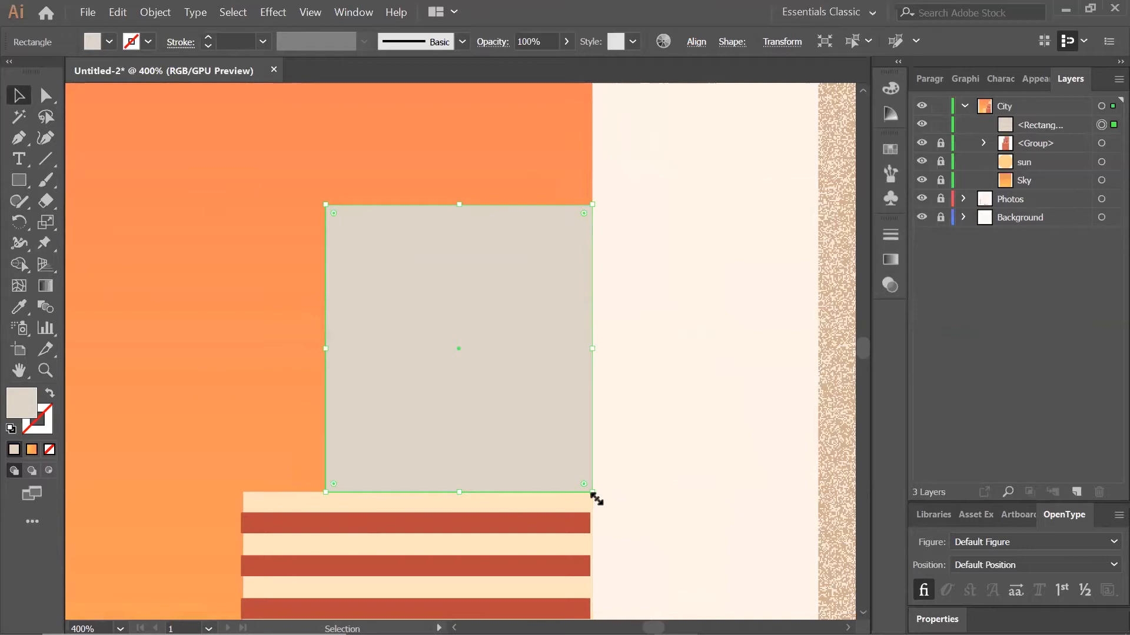
{"action": "left_click", "coordinate": [941, 125]}
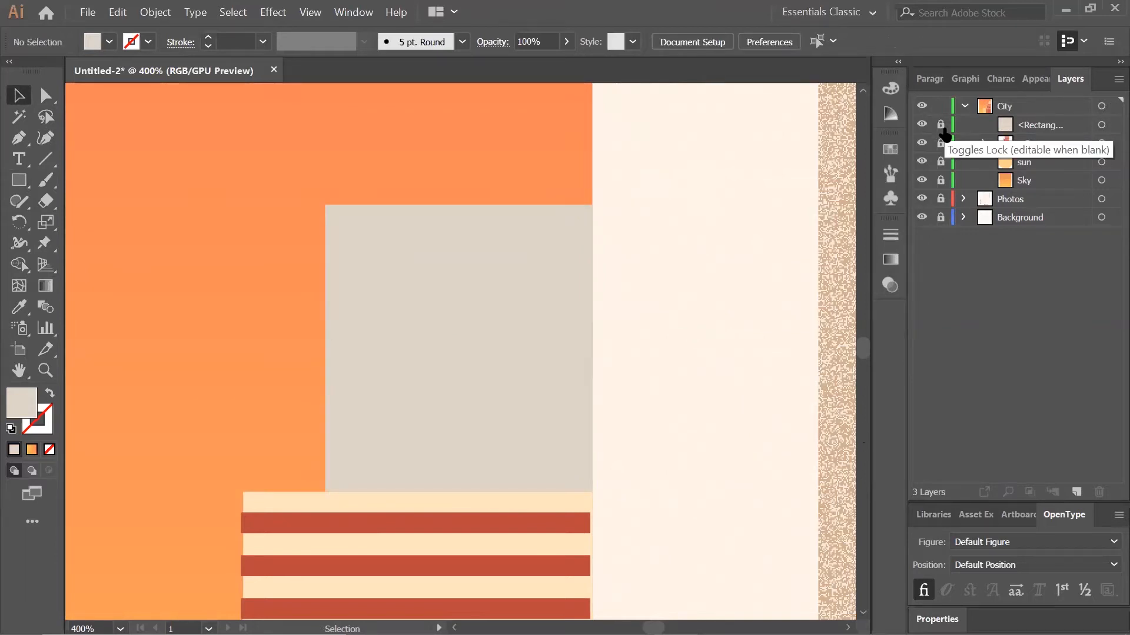
Create a 12 × 56 px rectangle beside the beige rectangle.
{"action": "left_click", "coordinate": [18, 182]}
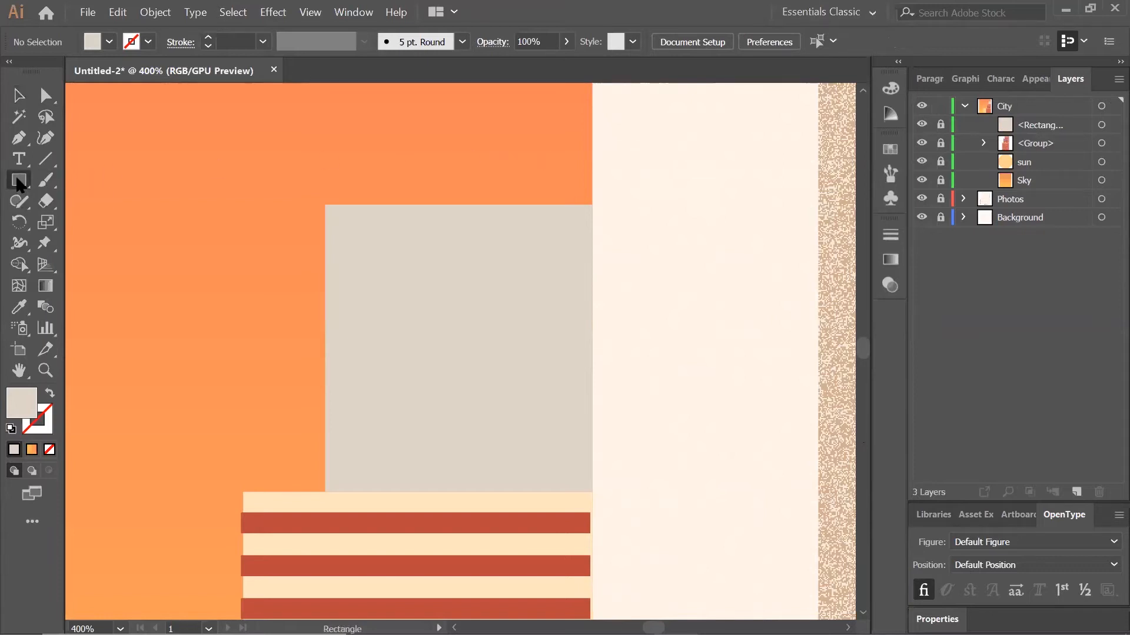
{"action": "left_click", "coordinate": [268, 192]}
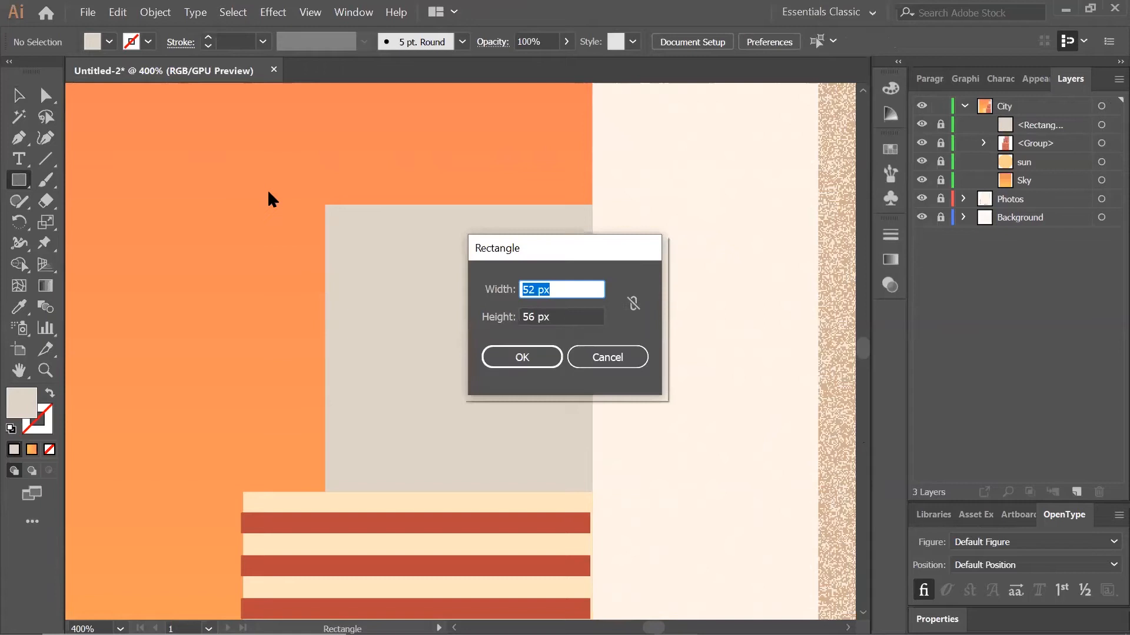
{"action": "type", "text": "12"}
{"action": "key", "text": "Tab"}
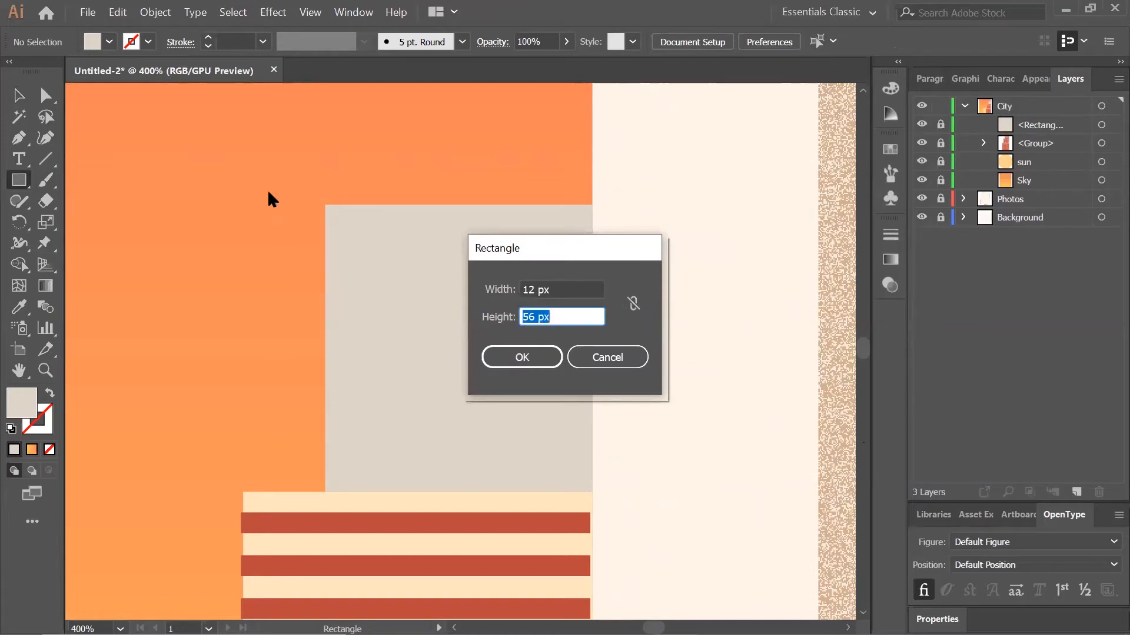
{"action": "key", "text": "Tab"}
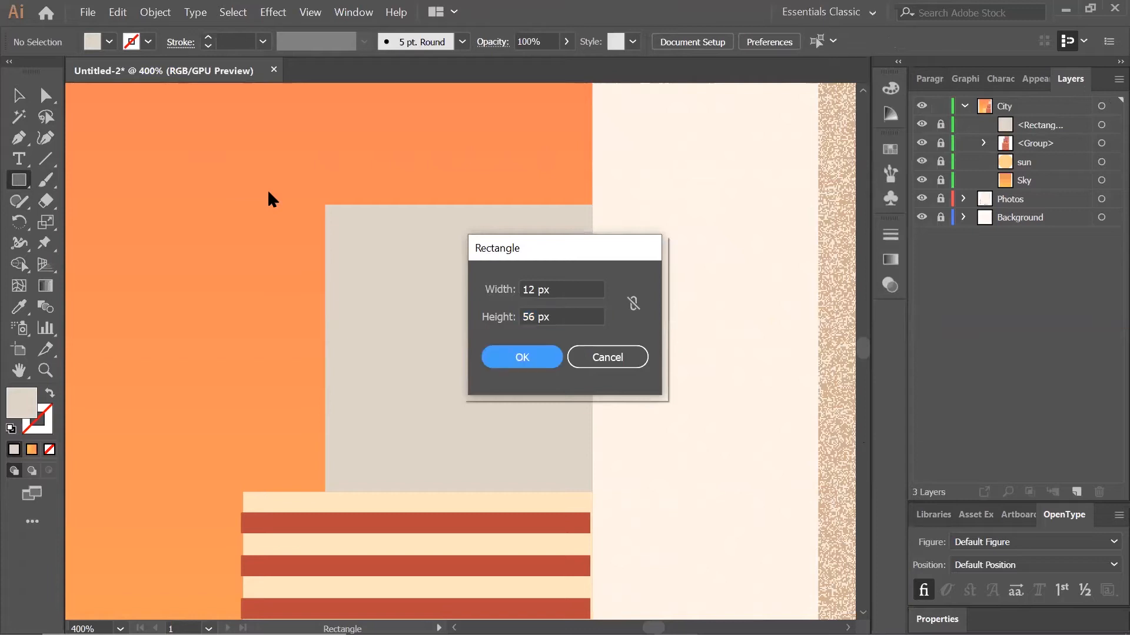
{"action": "key", "text": "Return"}
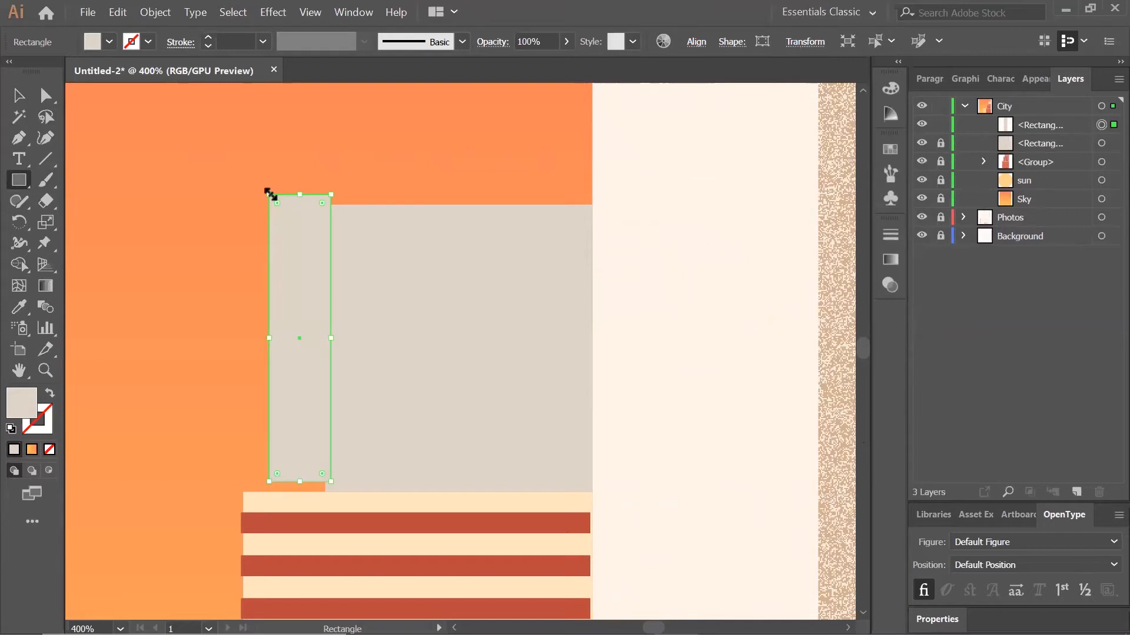
Fill the narrow 12 px wide rectangle with the red colour ba473c.
{"action": "double_click", "coordinate": [30, 395]}
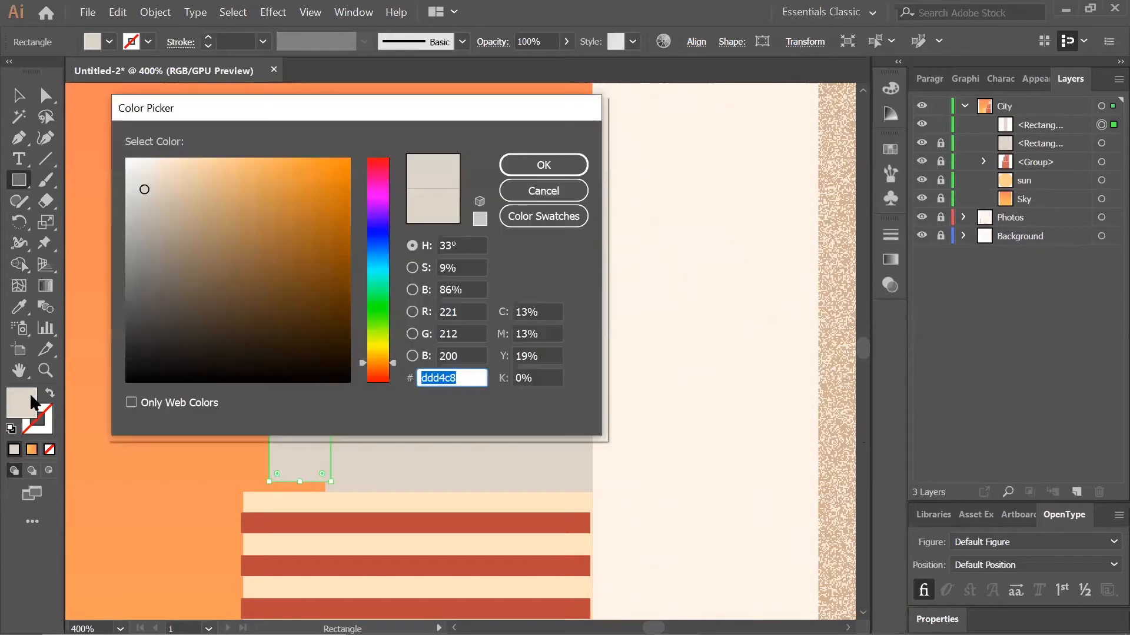
{"action": "type", "text": "b"}
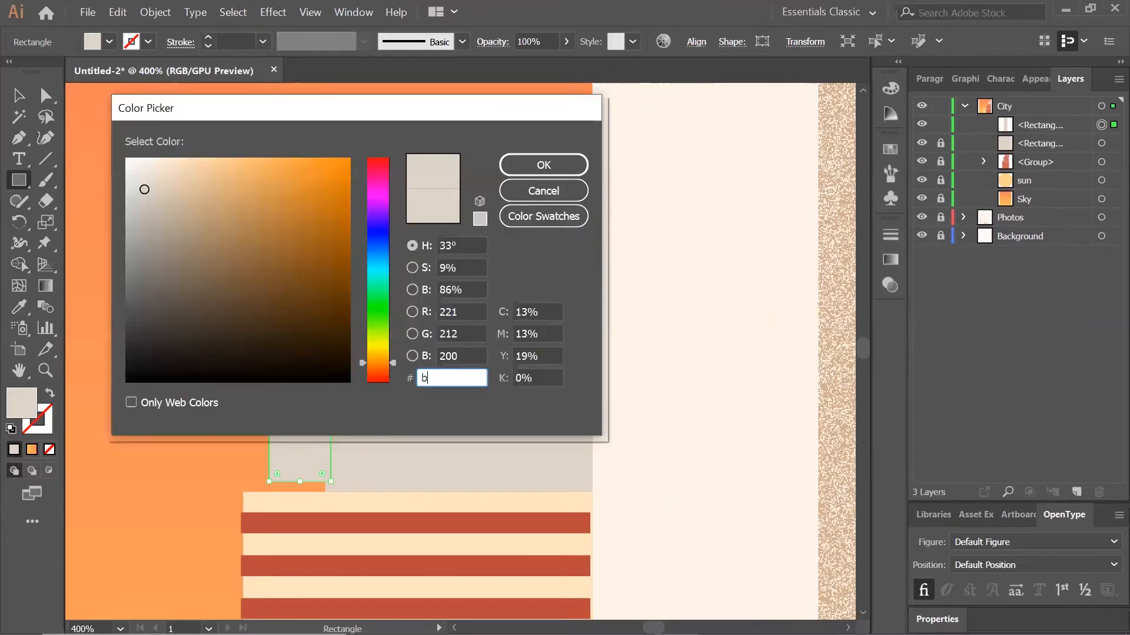
{"action": "type", "text": "a4"}
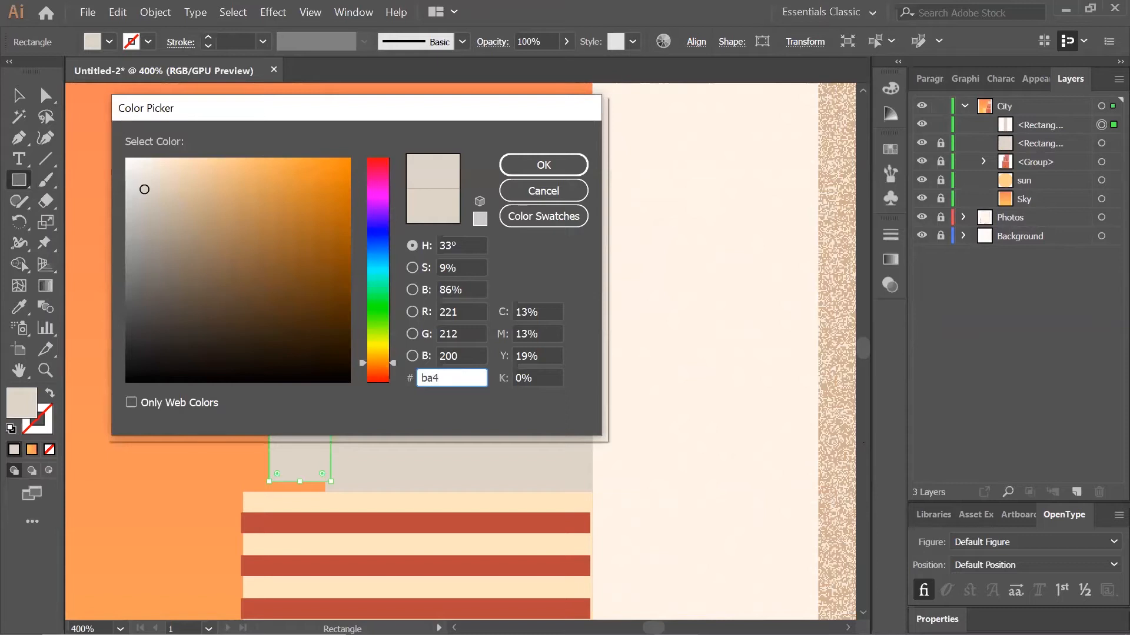
{"action": "type", "text": "73c"}
{"action": "left_click", "coordinate": [568, 172]}
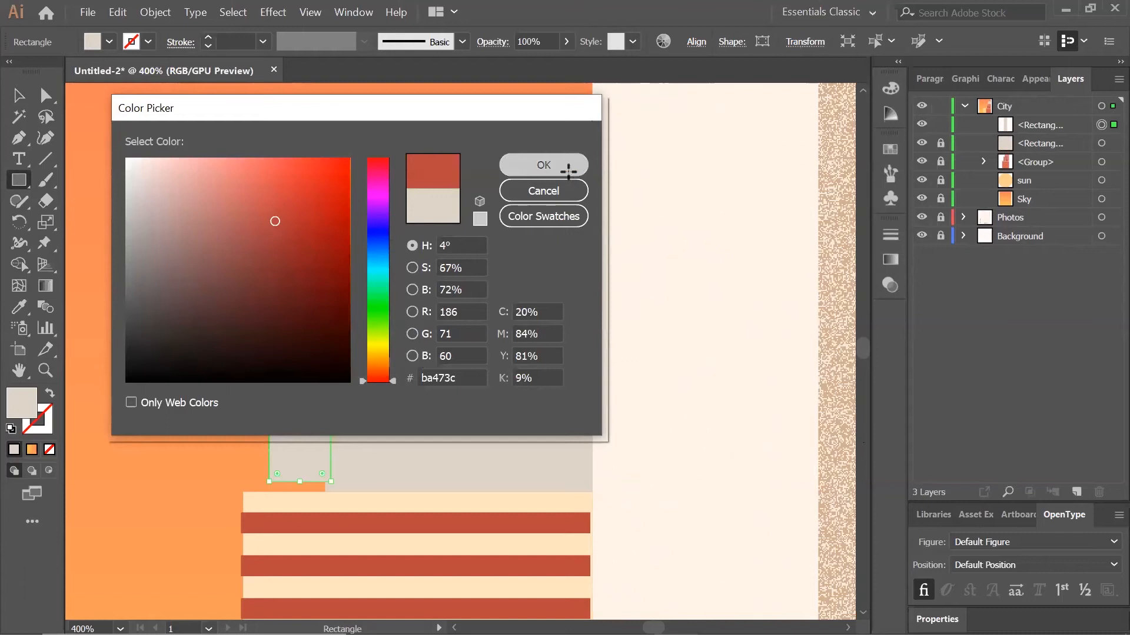
{"action": "left_click", "coordinate": [568, 173]}
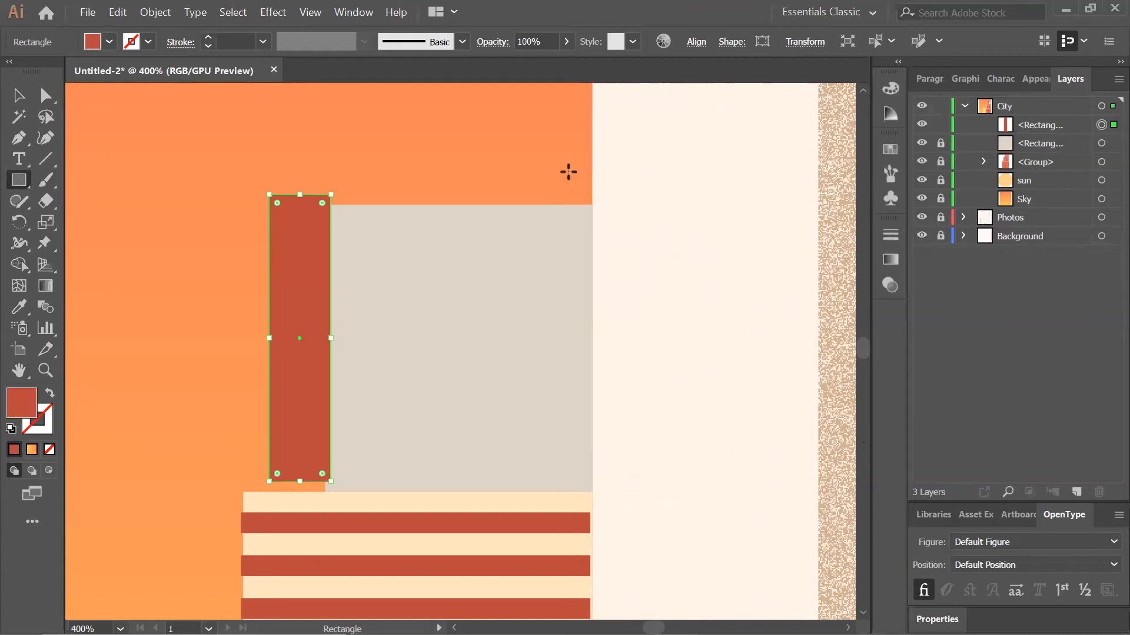
Align the red rectangle with the right side of the beige rectangle, covering its full height, and lock it.
{"action": "left_click", "coordinate": [17, 96]}
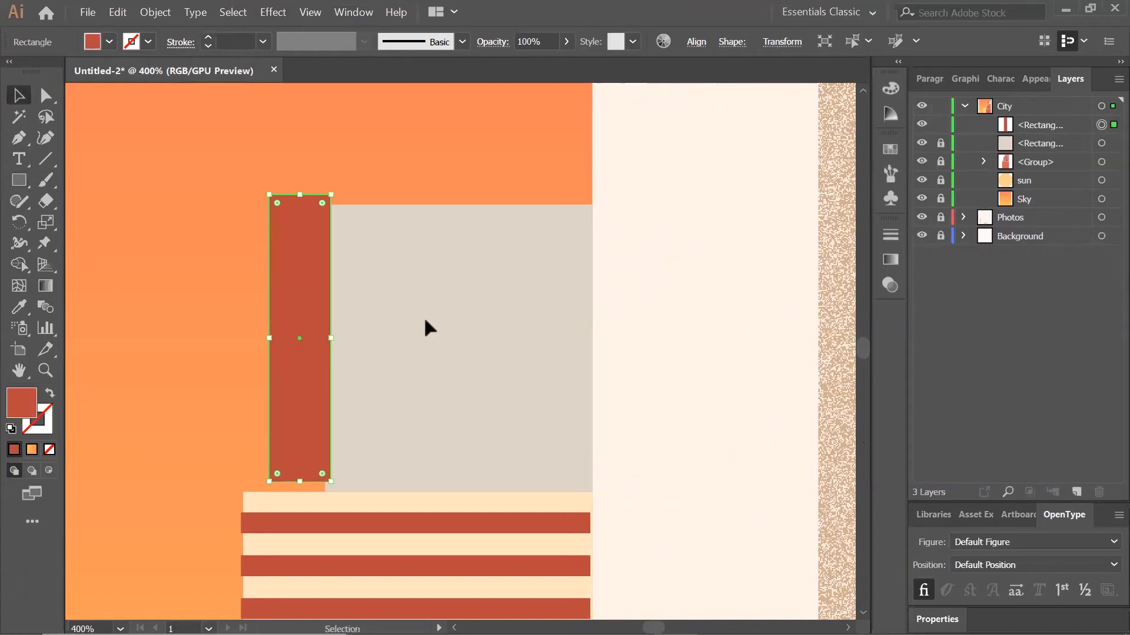
{"action": "left_click_drag", "start_coordinate": [323, 289], "coordinate": [570, 288]}
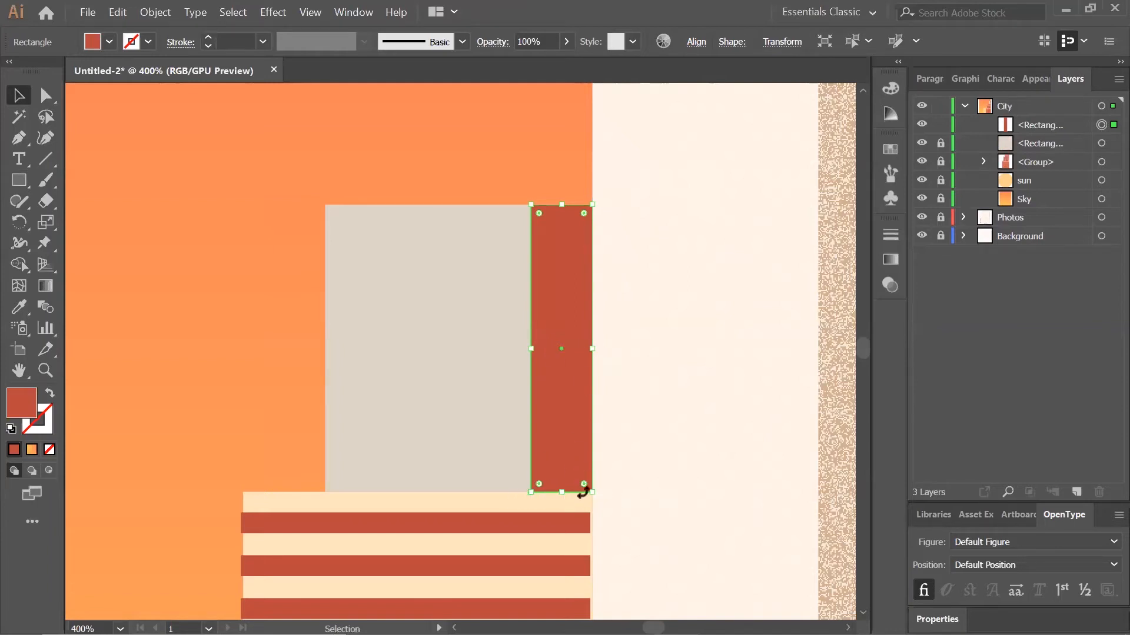
{"action": "left_click", "coordinate": [941, 124]}
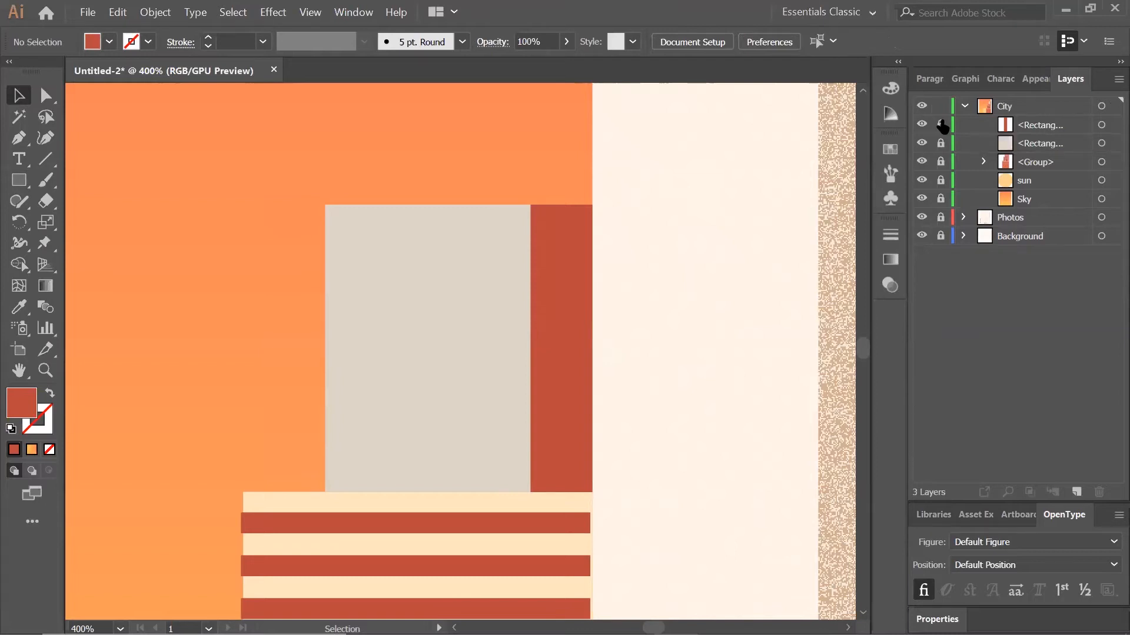
Create a 4 × 56 px red rectangle in the sky beside the beige block and copy it to the clipboard.
{"action": "left_click", "coordinate": [20, 182]}
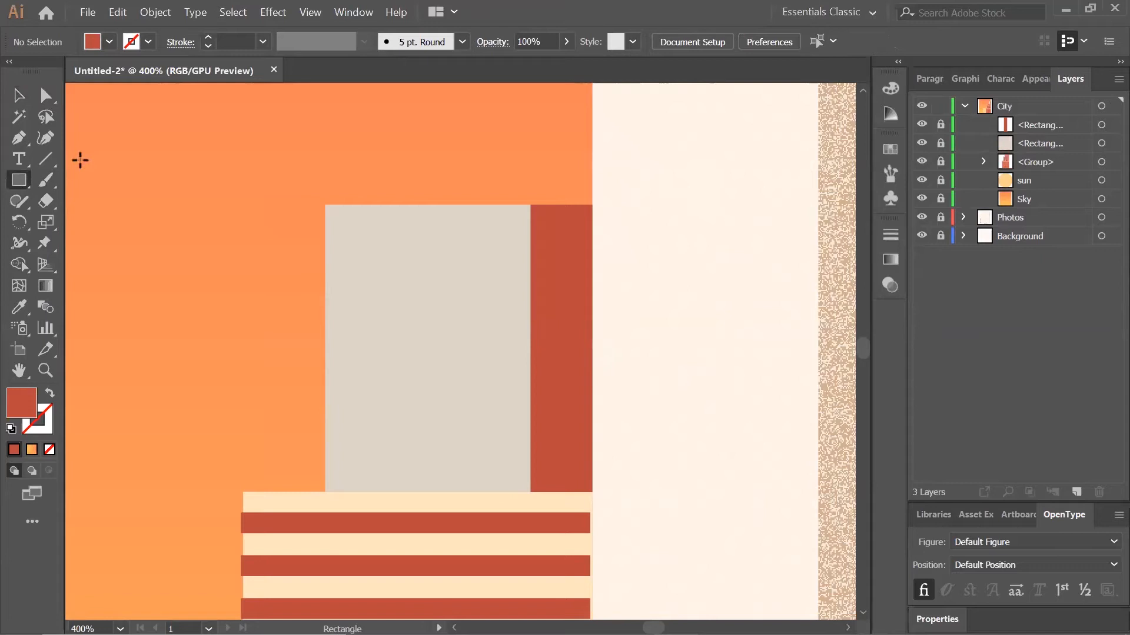
{"action": "left_click", "coordinate": [250, 175]}
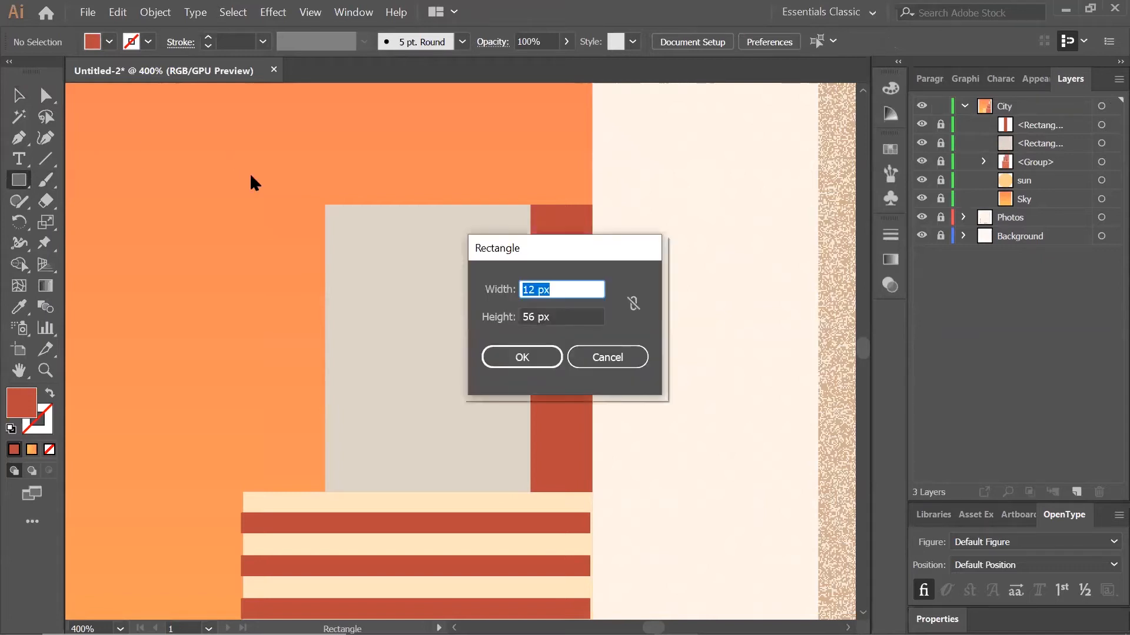
{"action": "type", "text": "4"}
{"action": "key", "text": "Tab"}
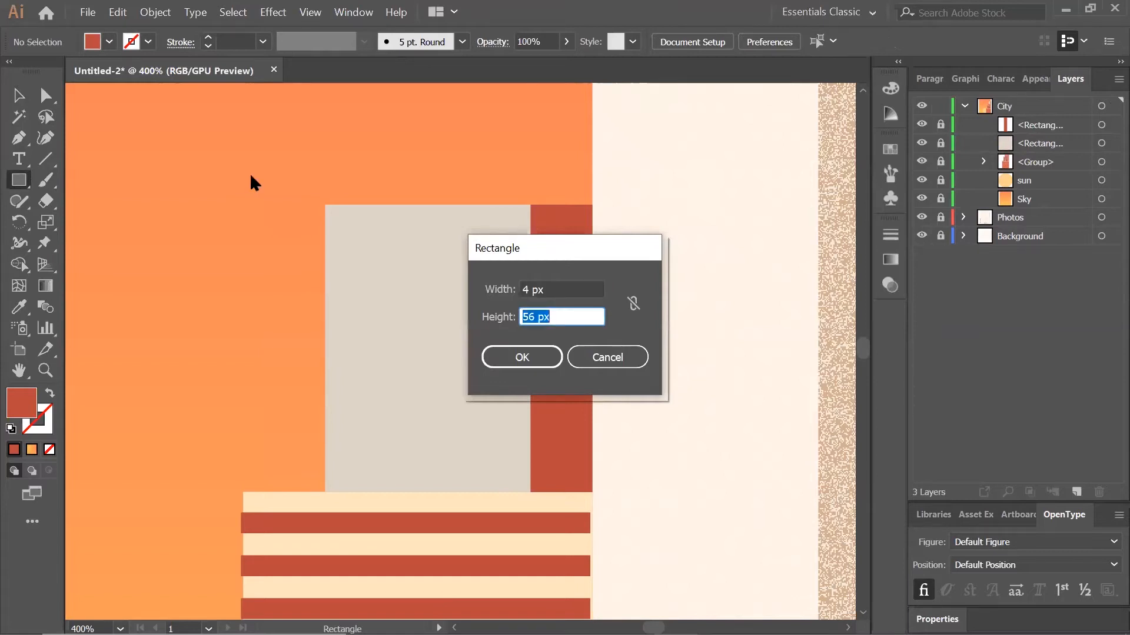
{"action": "key", "text": "Tab"}
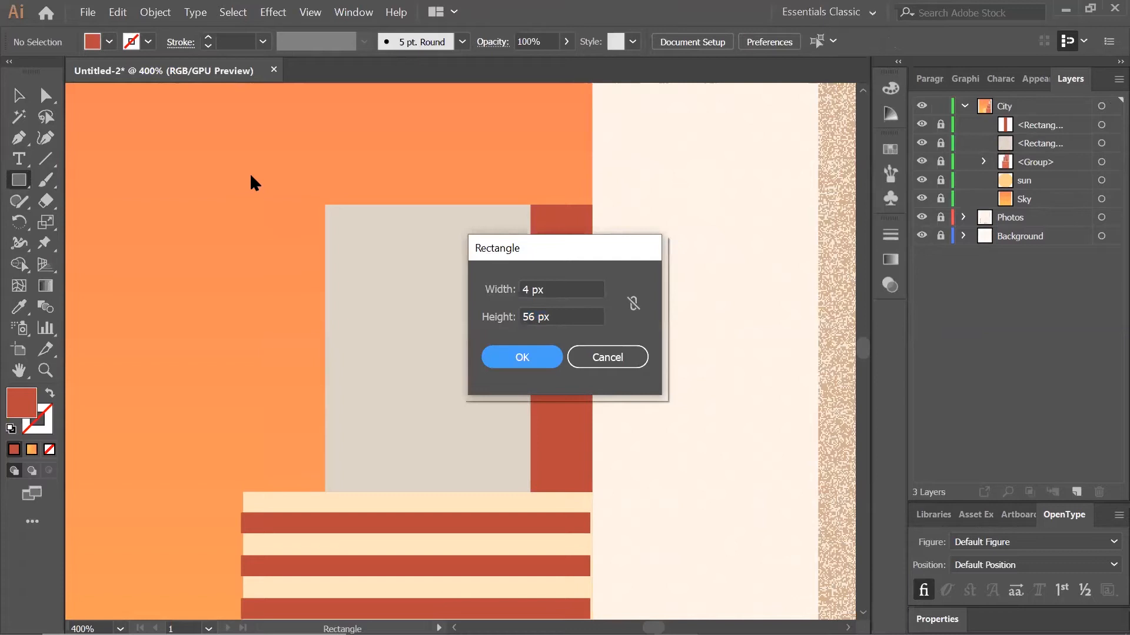
{"action": "key", "text": "Return"}
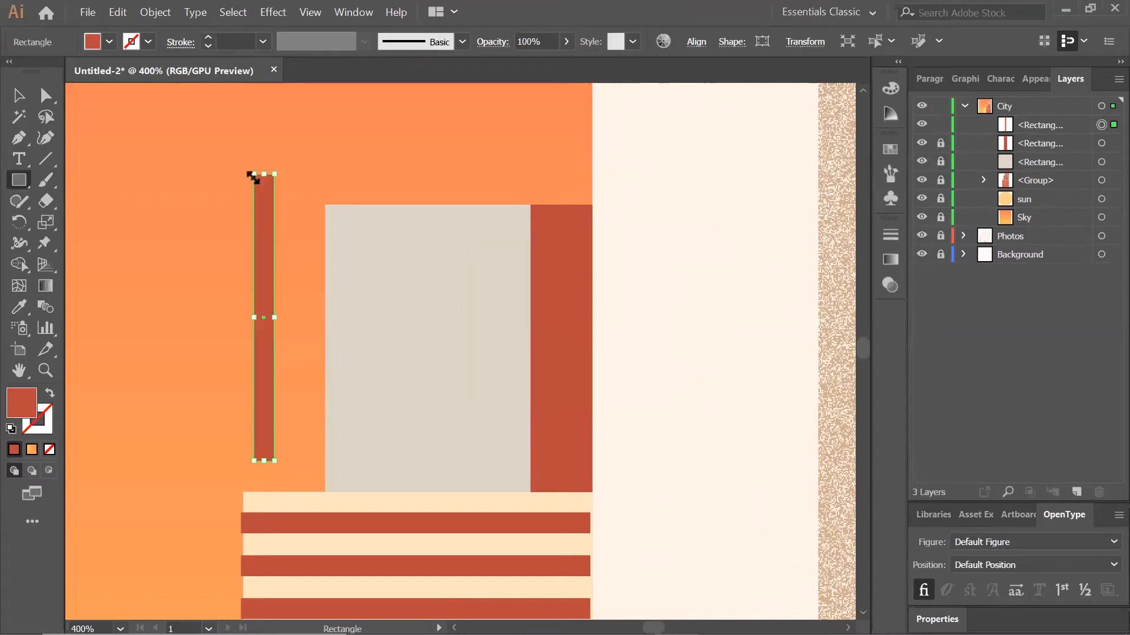
{"action": "left_click", "coordinate": [118, 12]}
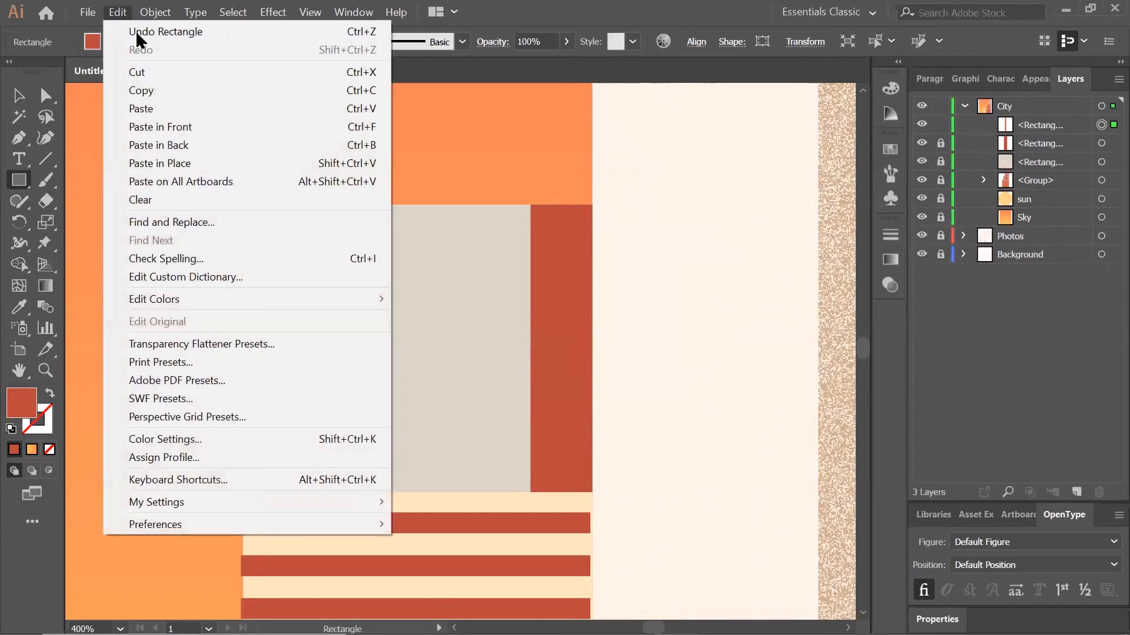
{"action": "left_click", "coordinate": [142, 90]}
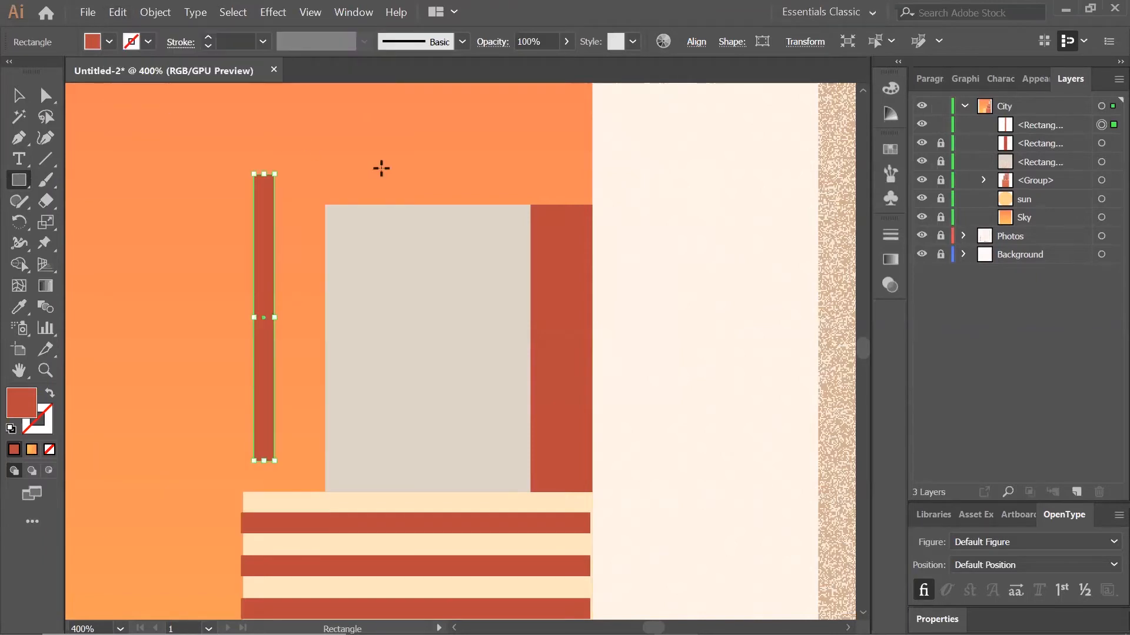
Paste three copies of the red stripe, placing one stripe near the beige block's left edge and another near the wide red side.
{"action": "key", "text": "ctrl+v"}
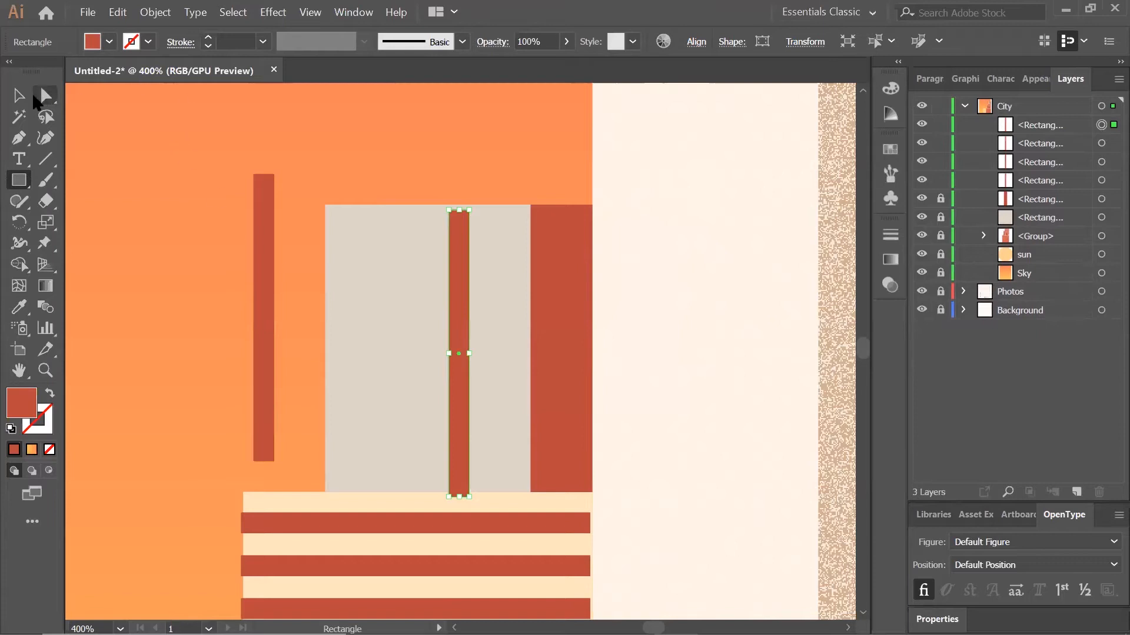
{"action": "left_click", "coordinate": [19, 95]}
{"action": "left_click_drag", "start_coordinate": [259, 231], "coordinate": [348, 260]}
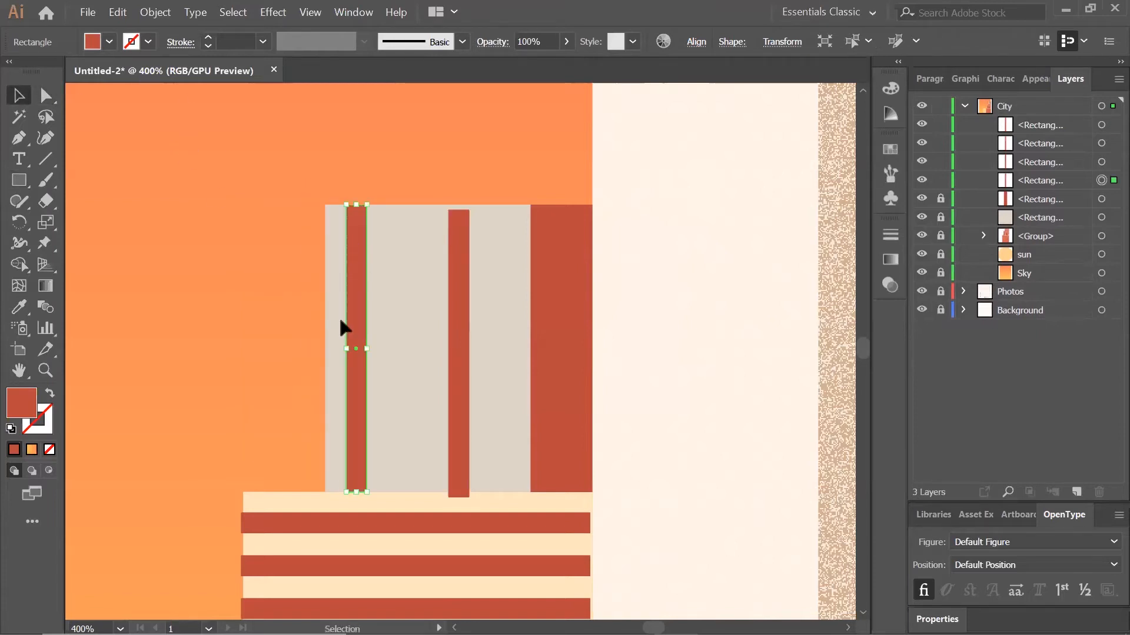
{"action": "left_click_drag", "start_coordinate": [458, 247], "coordinate": [496, 247]}
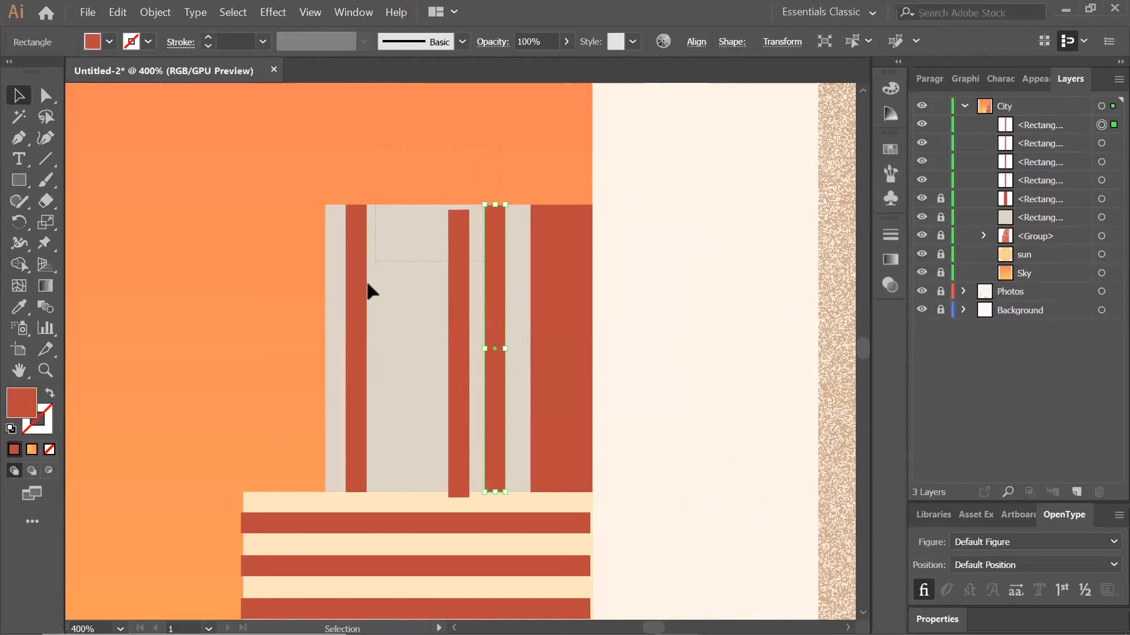
Align the four narrow red stripes on their vertical centres and distribute them horizontally by their right edges.
{"action": "key", "text": "ctrl+a"}
{"action": "left_click", "coordinate": [311, 352]}
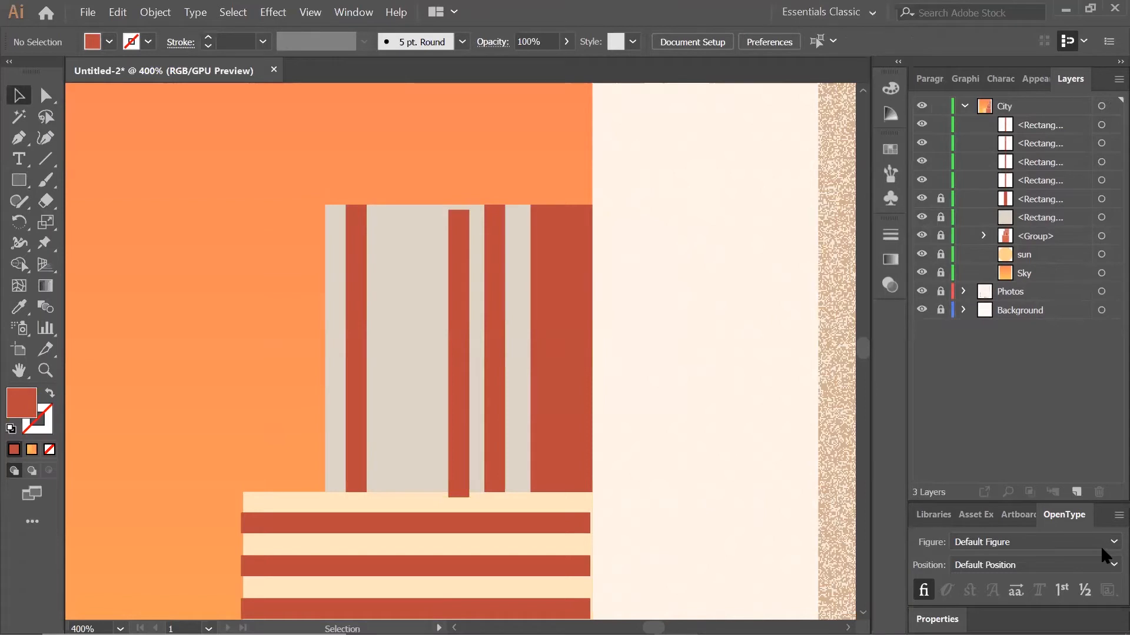
{"action": "left_click_drag", "start_coordinate": [310, 166], "coordinate": [496, 348]}
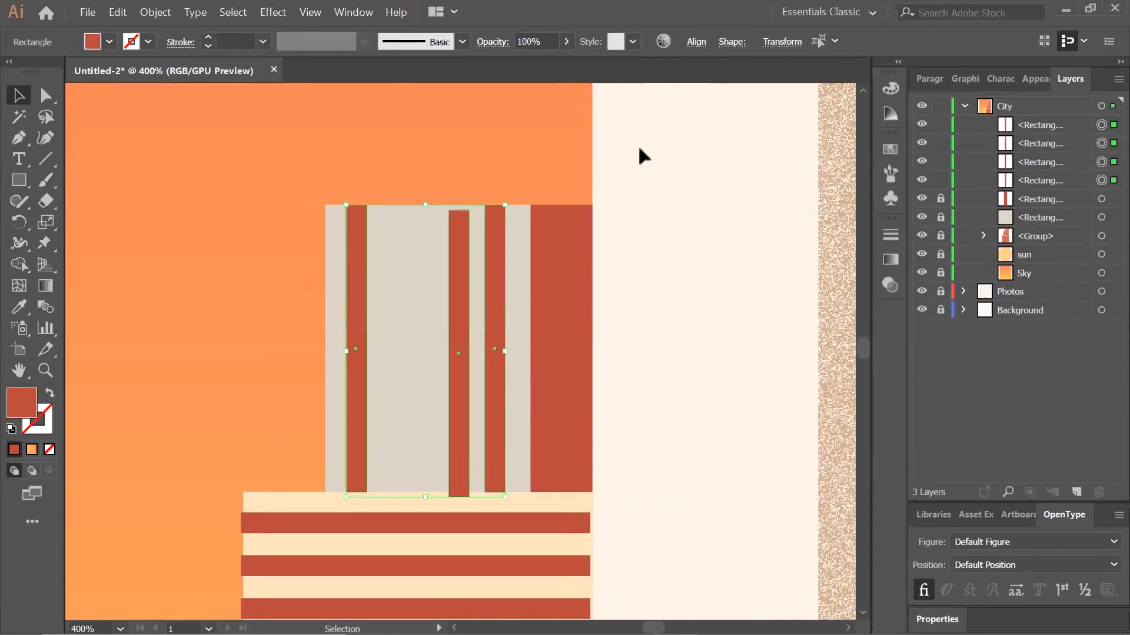
{"action": "left_click", "coordinate": [694, 42]}
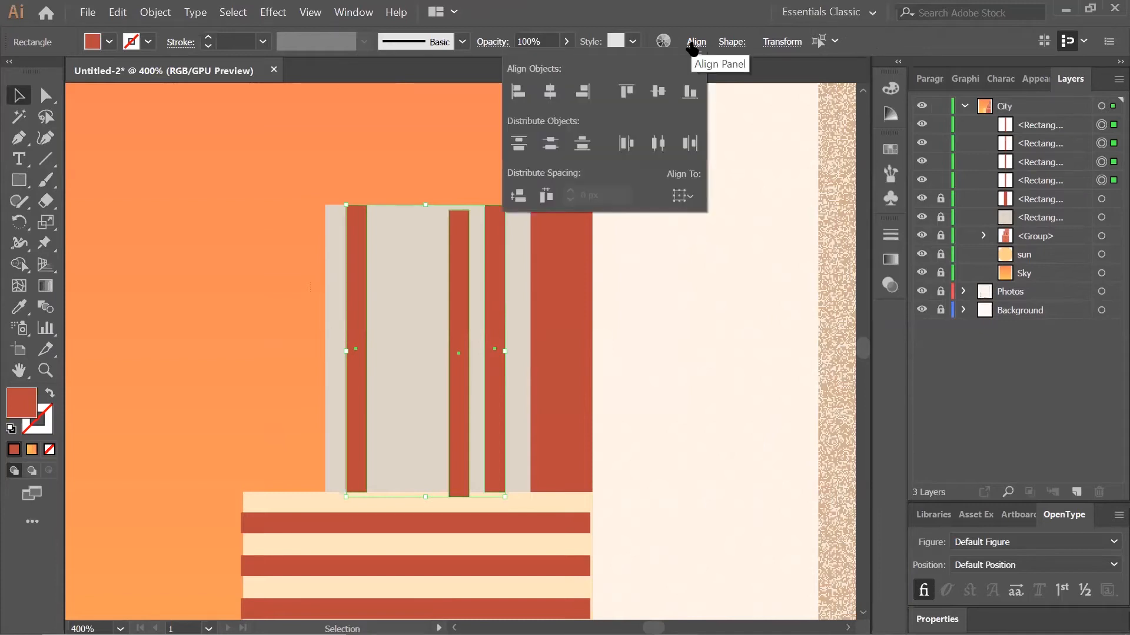
{"action": "left_click", "coordinate": [662, 101]}
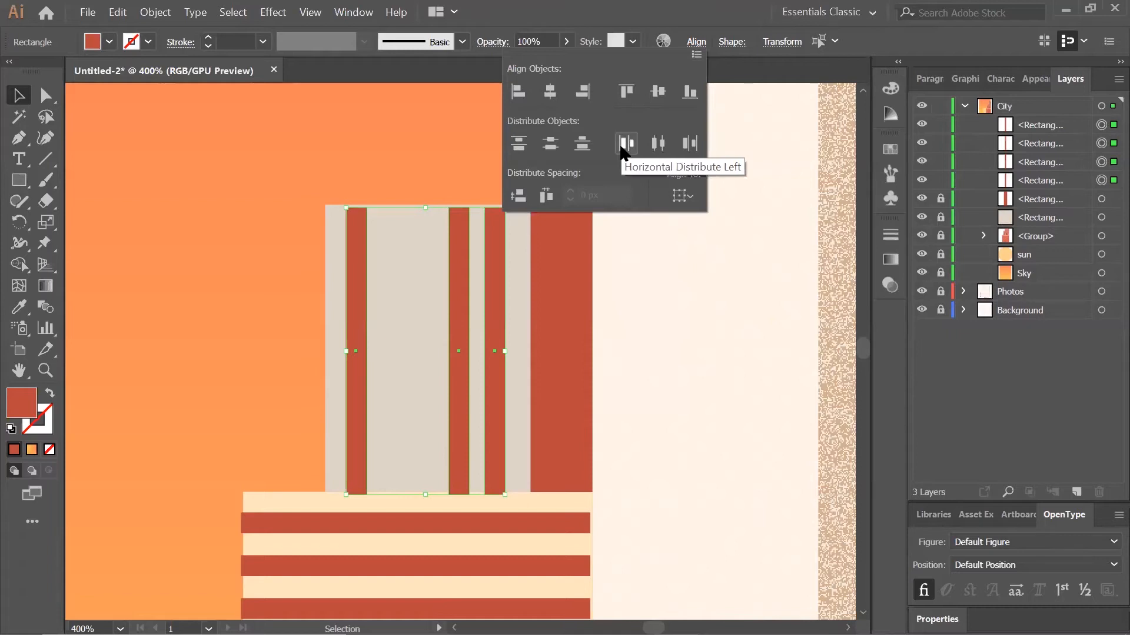
{"action": "left_click", "coordinate": [689, 149]}
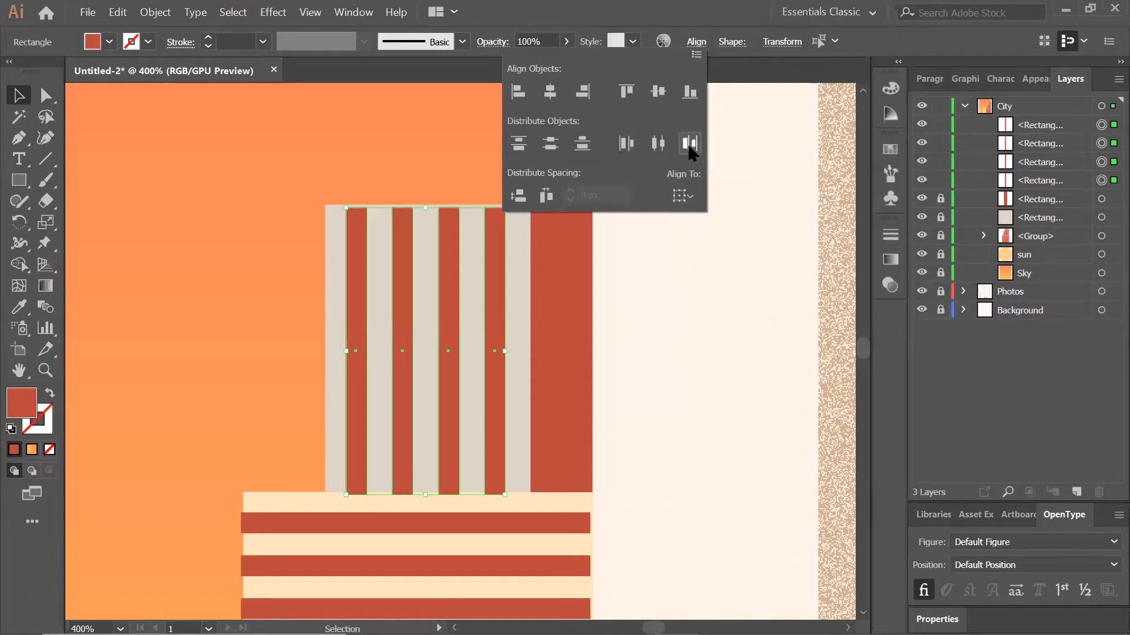
Move the four stripes together so they line up with the top and bottom edges of the beige block.
{"action": "left_click", "coordinate": [492, 287]}
{"action": "left_click_drag", "start_coordinate": [492, 271], "coordinate": [490, 282]}
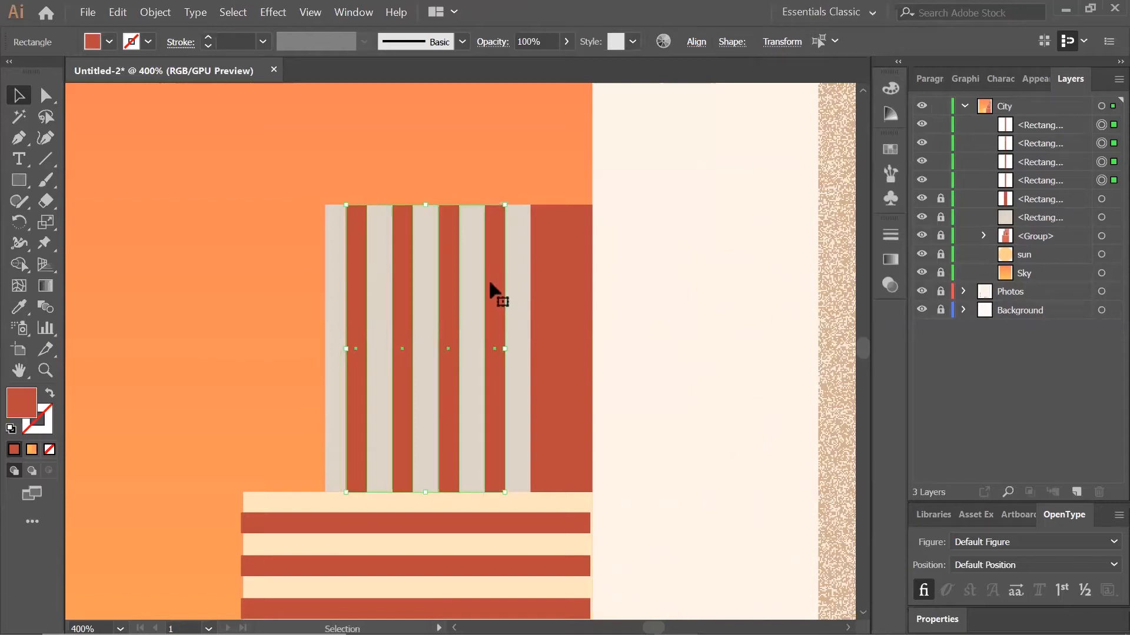
{"action": "left_click", "coordinate": [227, 284]}
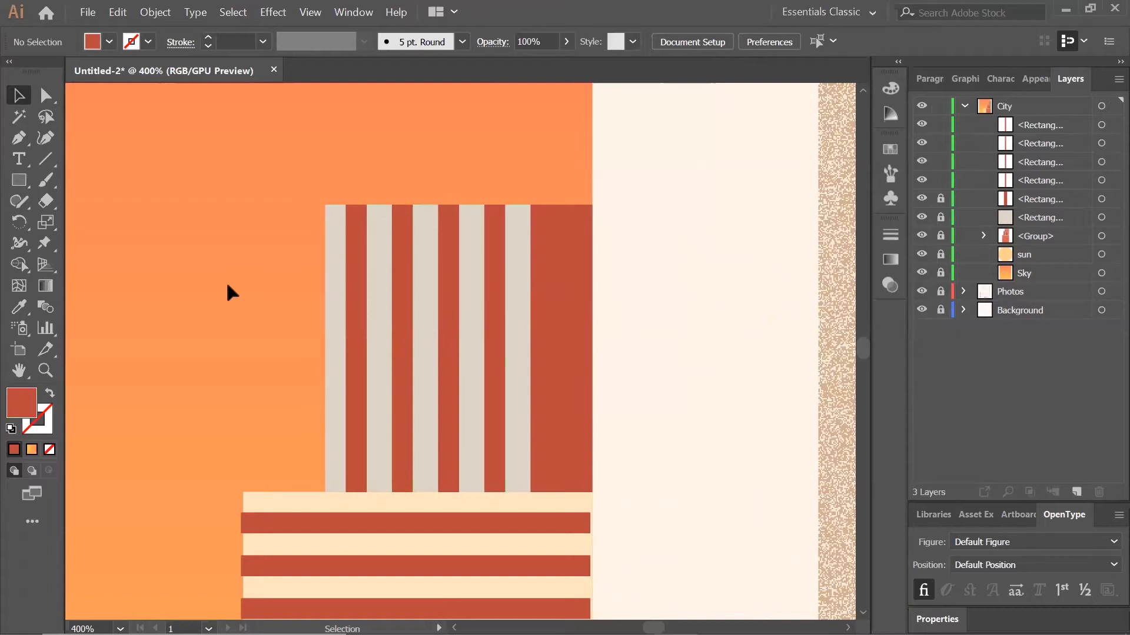
Create a 20 × 8 px red rectangle in the sky near the top of the striped block.
{"action": "left_click", "coordinate": [19, 180]}
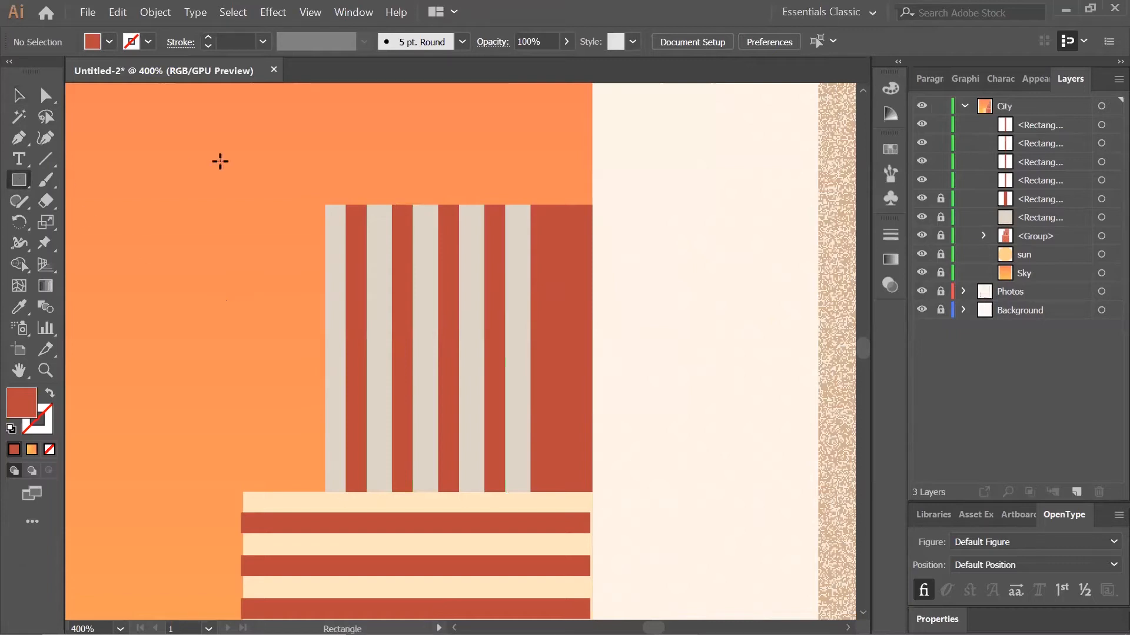
{"action": "left_click", "coordinate": [249, 170]}
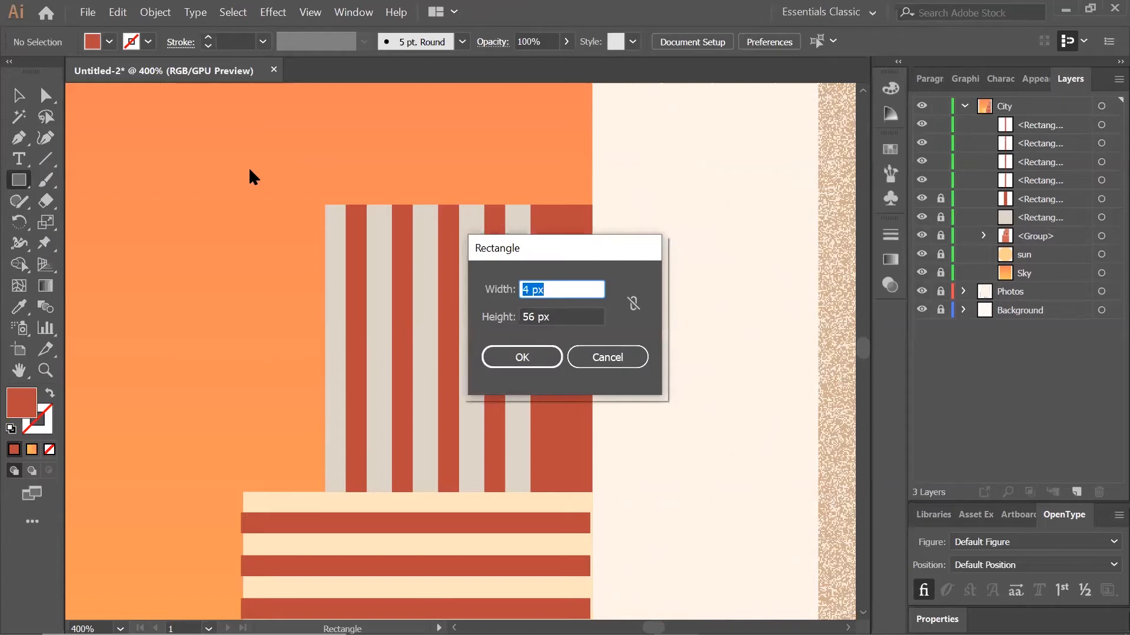
{"action": "type", "text": "20"}
{"action": "key", "text": "Tab"}
{"action": "type", "text": "8"}
{"action": "key", "text": "Tab"}
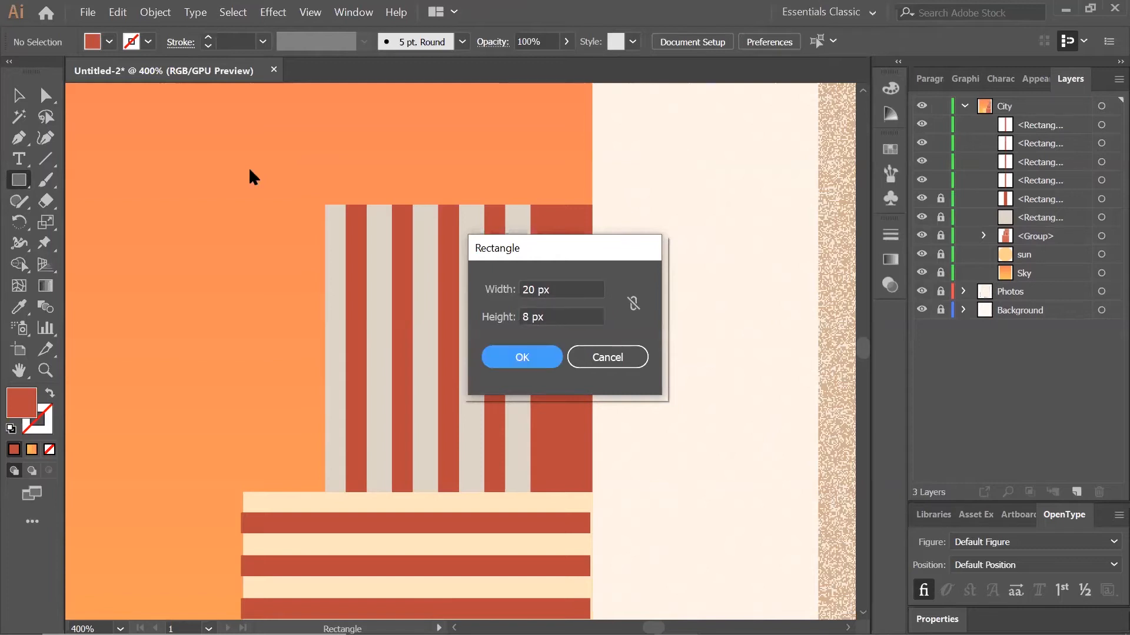
{"action": "left_click", "coordinate": [542, 360]}
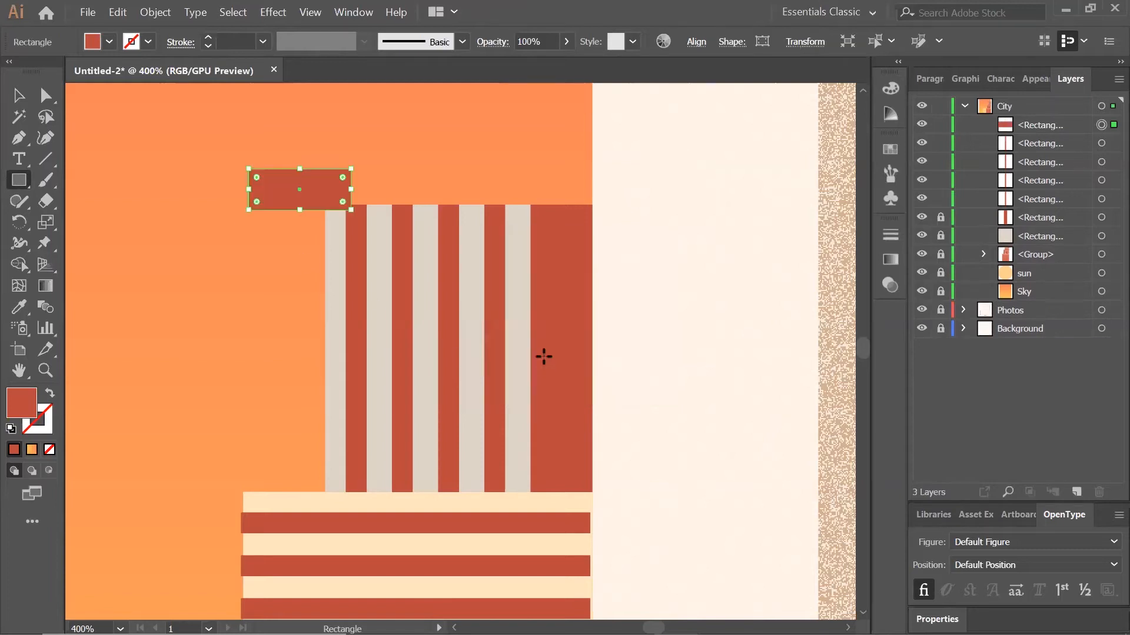
Place the 20 × 8 px rectangle on the striped block's roof, its right edge flush with the last narrow stripe.
{"action": "scroll", "coordinate": [609, 364], "scroll_direction": "up", "scroll_amount": 2}
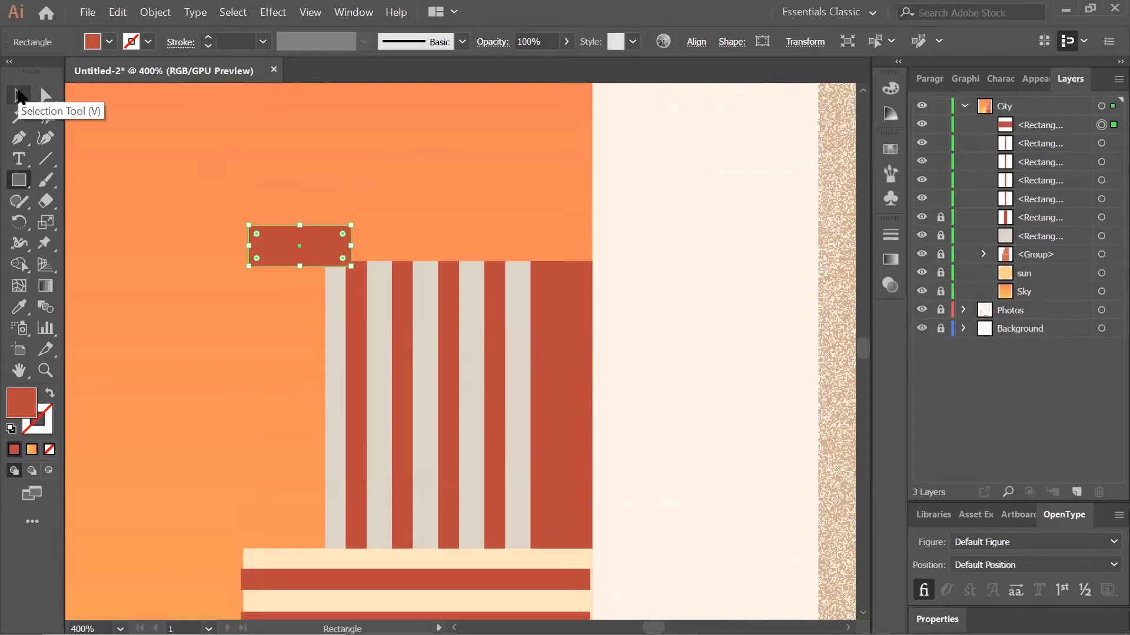
{"action": "left_click", "coordinate": [18, 96]}
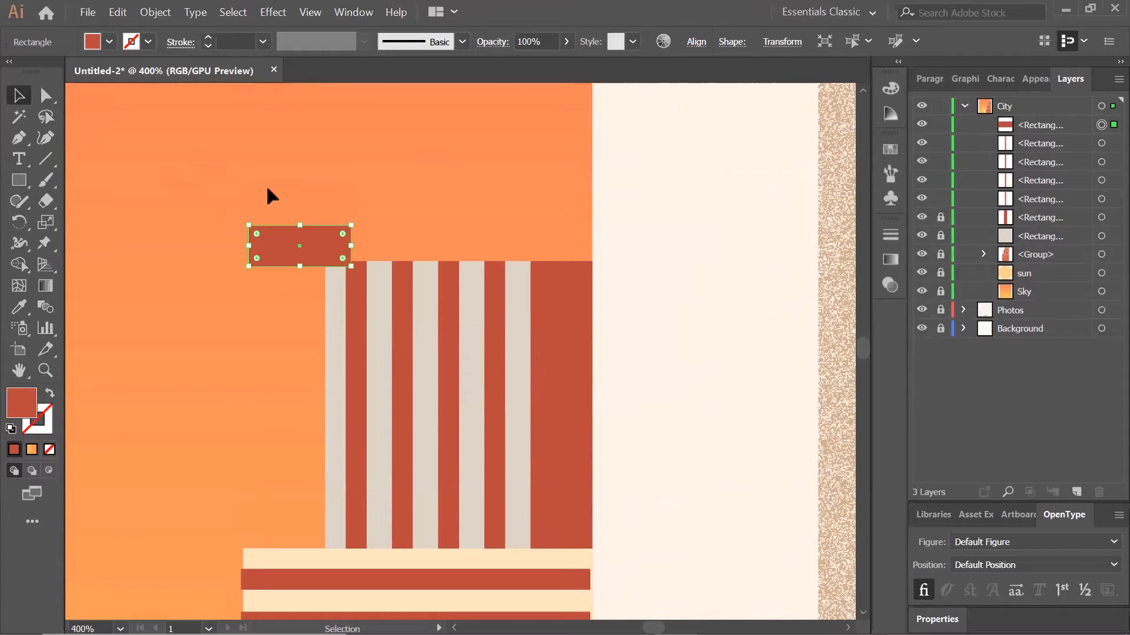
{"action": "left_click_drag", "start_coordinate": [323, 238], "coordinate": [438, 178]}
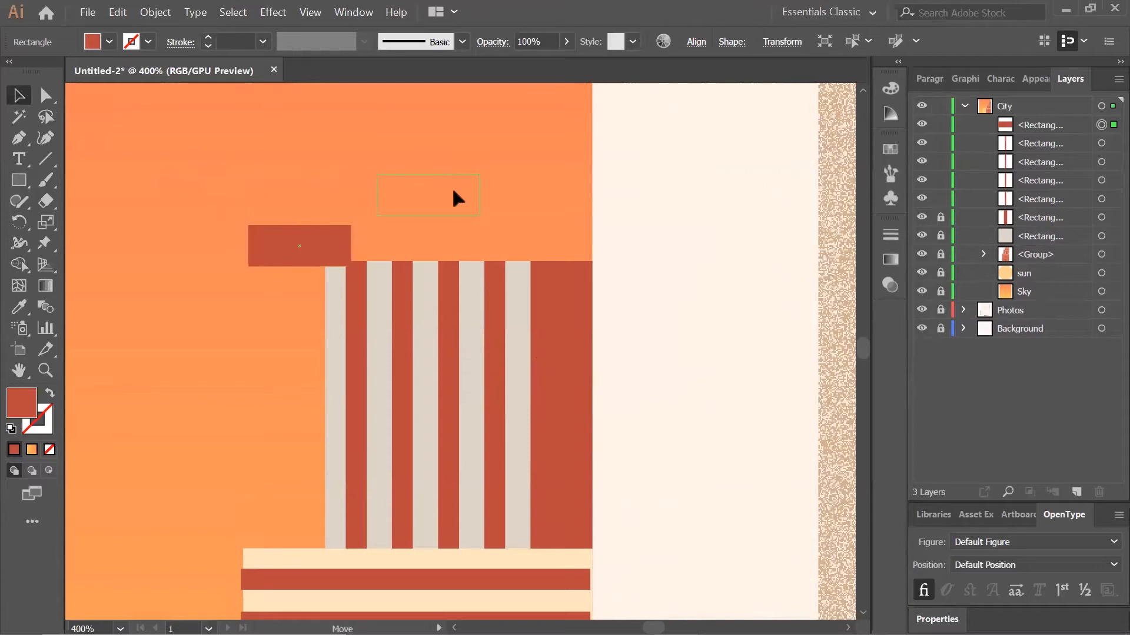
{"action": "left_click_drag", "start_coordinate": [483, 233], "coordinate": [478, 238]}
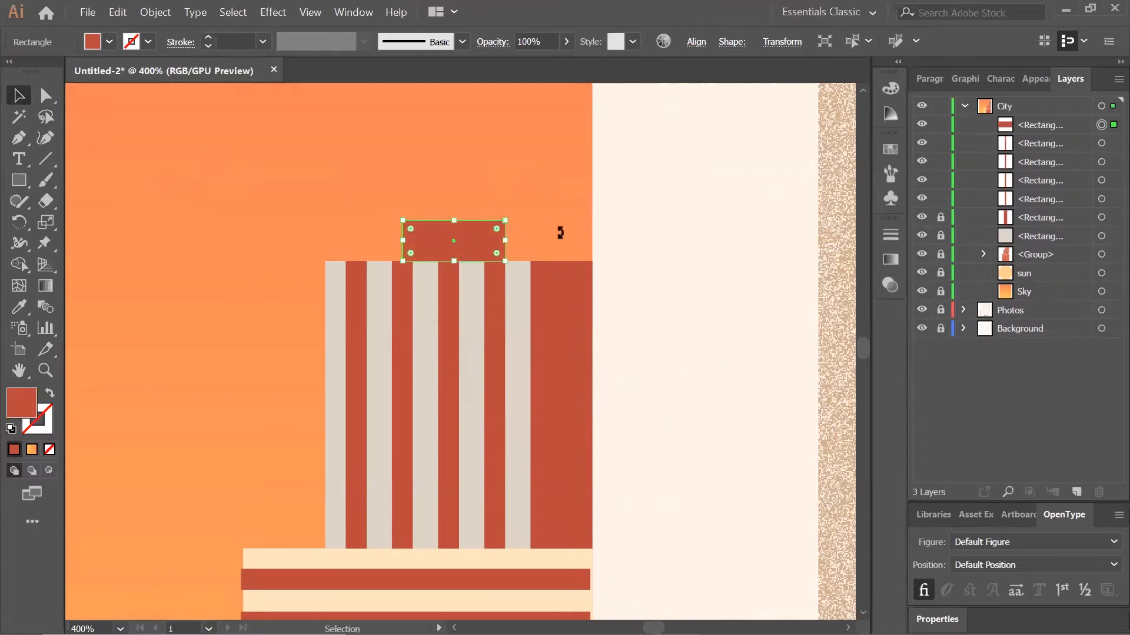
Create a 10 × 8 px red rectangle in the sky beside the roof piece.
{"action": "scroll", "coordinate": [738, 335], "scroll_direction": "up", "scroll_amount": 3}
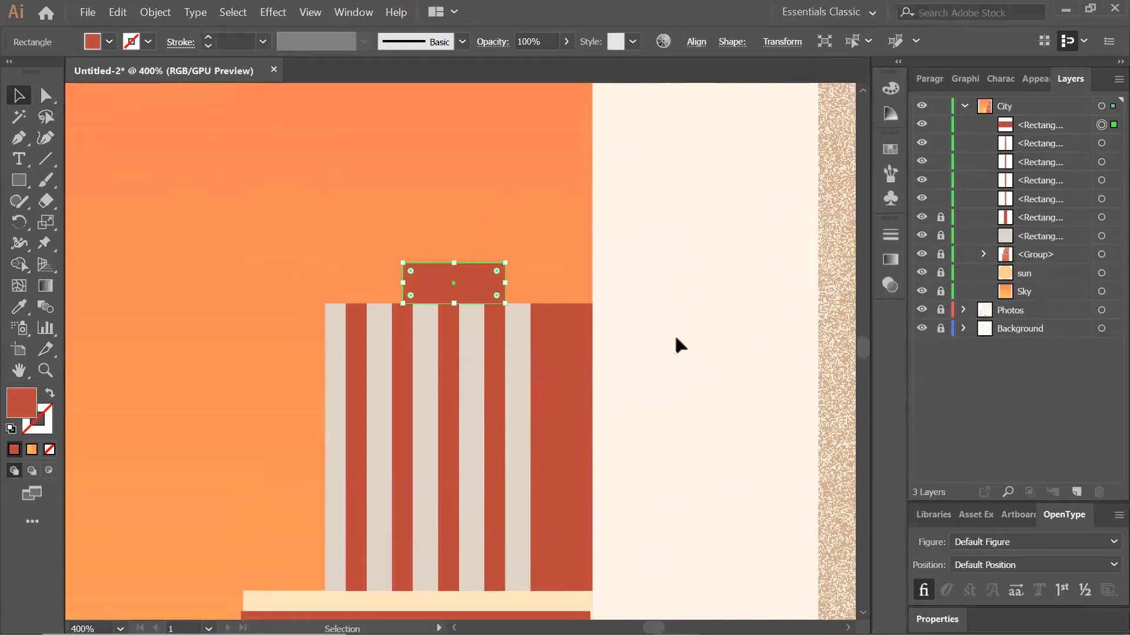
{"action": "left_click", "coordinate": [20, 184]}
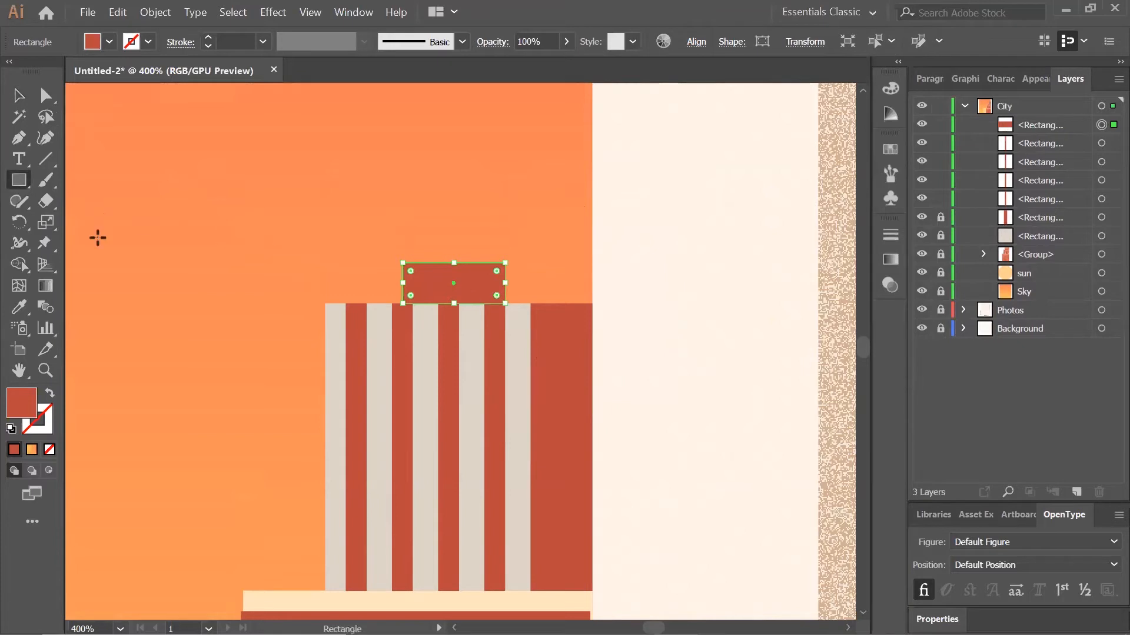
{"action": "left_click", "coordinate": [216, 228]}
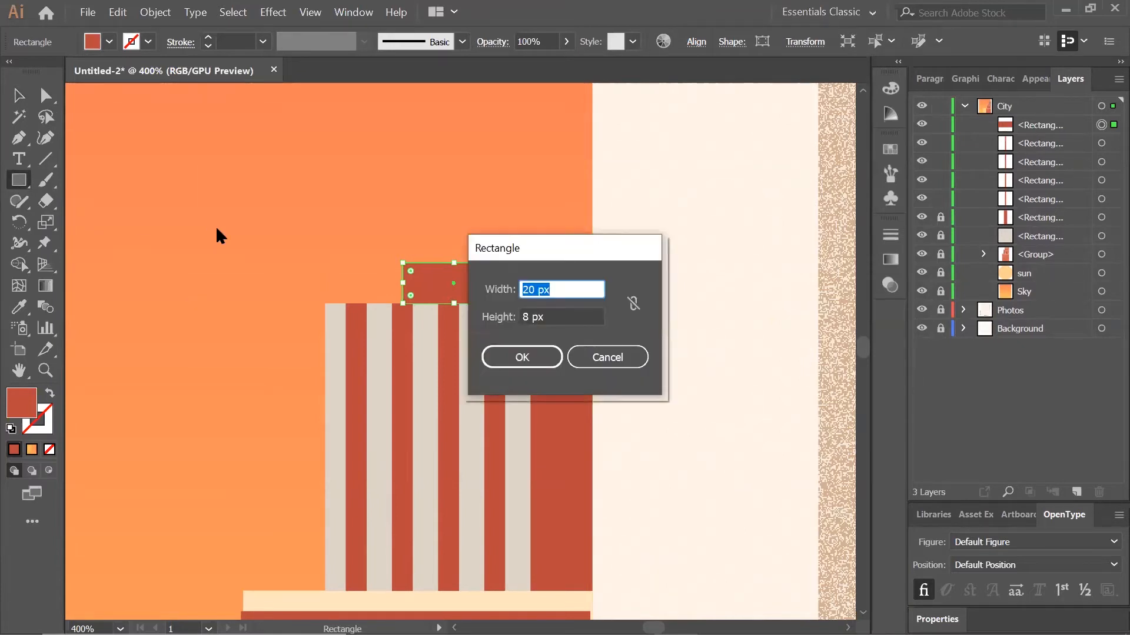
{"action": "type", "text": "10"}
{"action": "key", "text": "Tab"}
{"action": "key", "text": "Tab"}
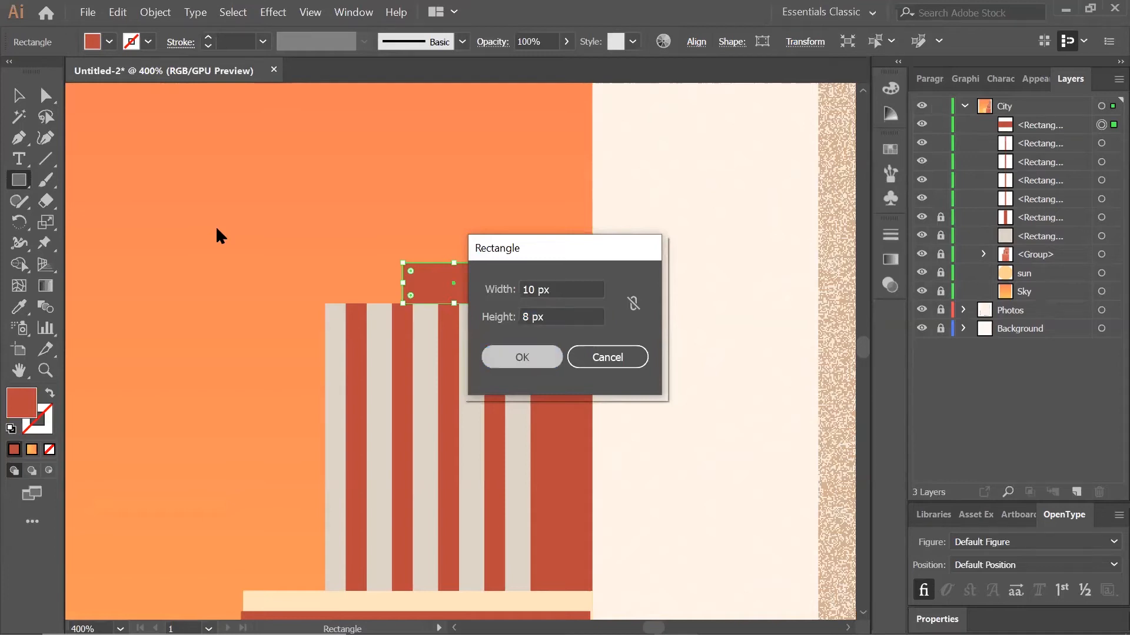
{"action": "key", "text": "Return"}
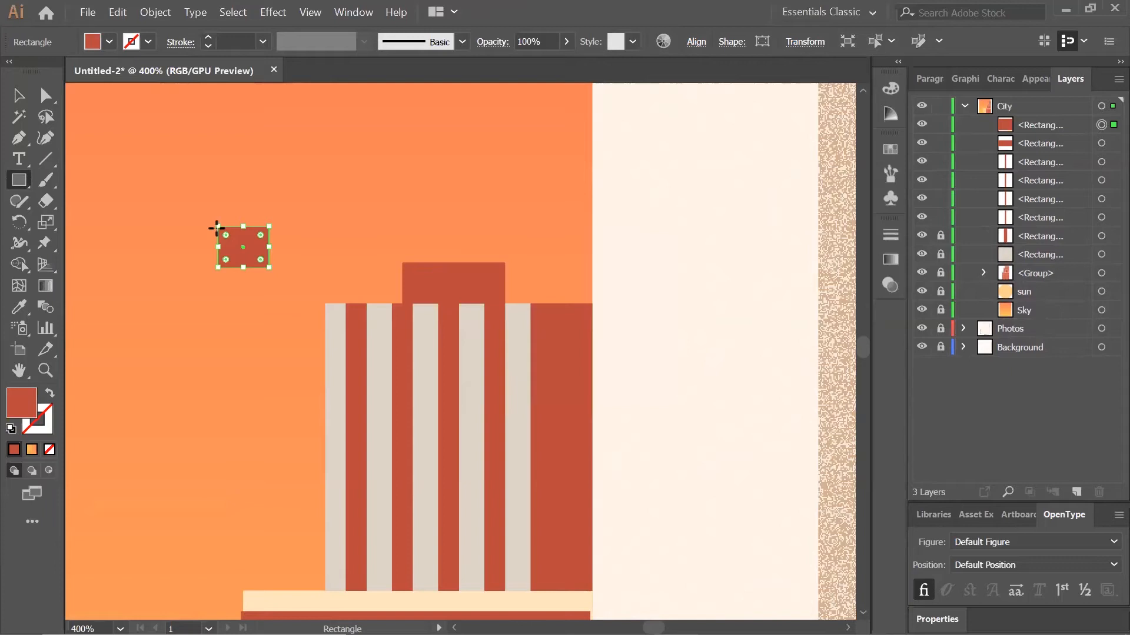
Place the 10 × 8 px rectangle on top of the roof piece, flush with its left edge.
{"action": "left_click", "coordinate": [19, 97]}
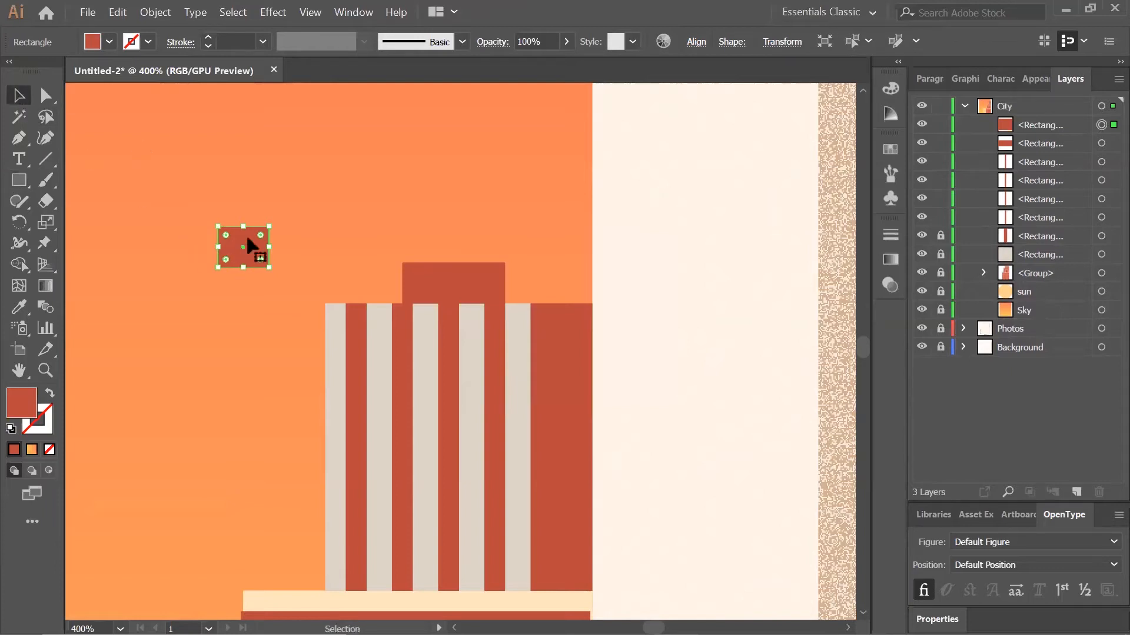
{"action": "key", "text": "ctrl+plus"}
{"action": "key", "text": "ctrl+plus"}
{"action": "left_click_drag", "start_coordinate": [792, 424], "coordinate": [492, 227]}
{"action": "left_click_drag", "start_coordinate": [126, 305], "coordinate": [538, 225]}
{"action": "left_click_drag", "start_coordinate": [547, 274], "coordinate": [498, 285]}
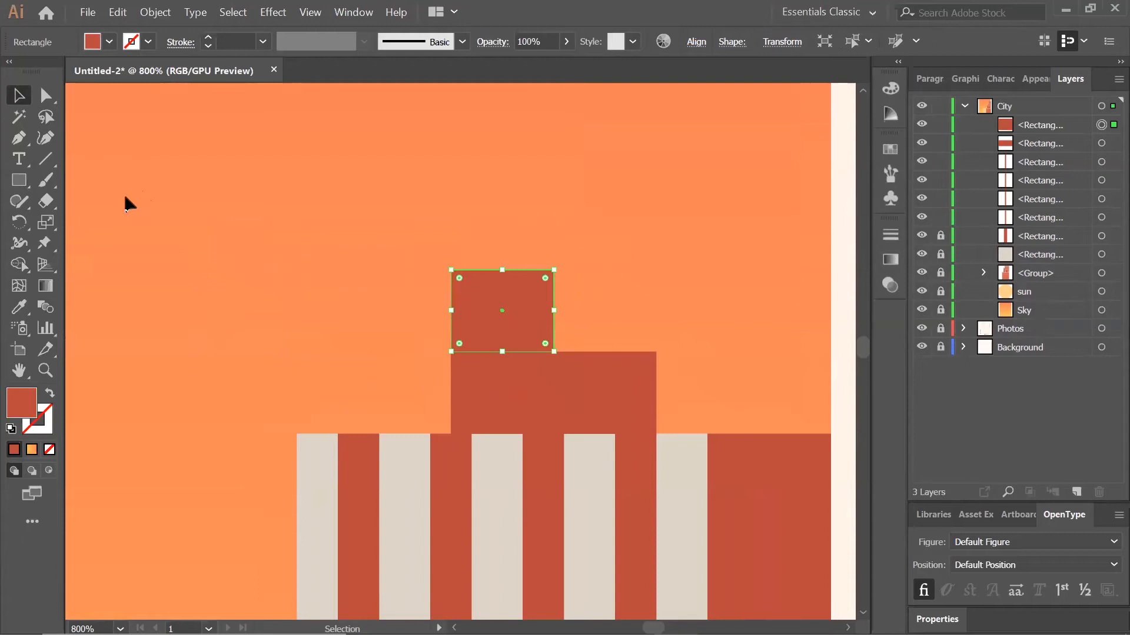
Create a 1 × 16 px red rectangle in the sky beside the stepped roof for an antenna.
{"action": "left_click", "coordinate": [20, 180]}
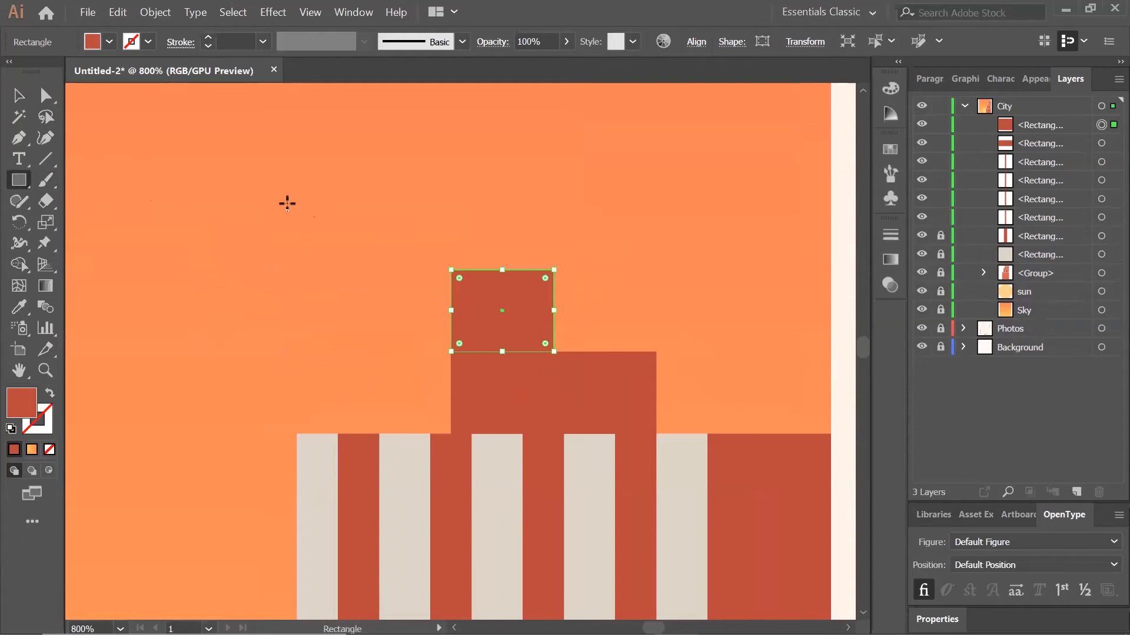
{"action": "left_click", "coordinate": [287, 204]}
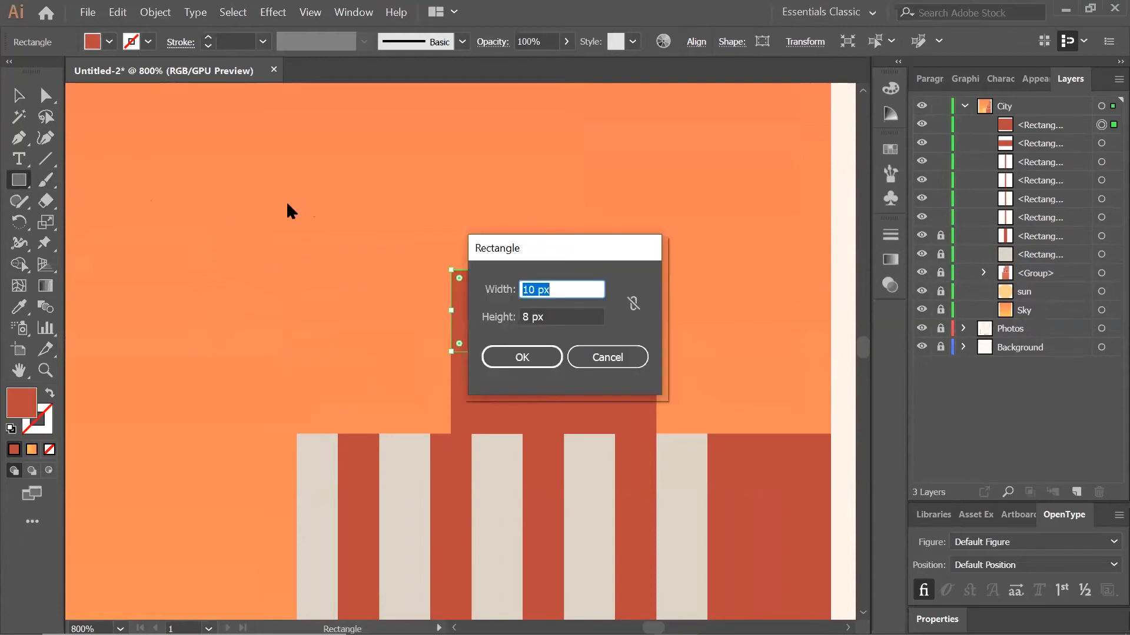
{"action": "type", "text": "1"}
{"action": "key", "text": "Tab"}
{"action": "type", "text": "1"}
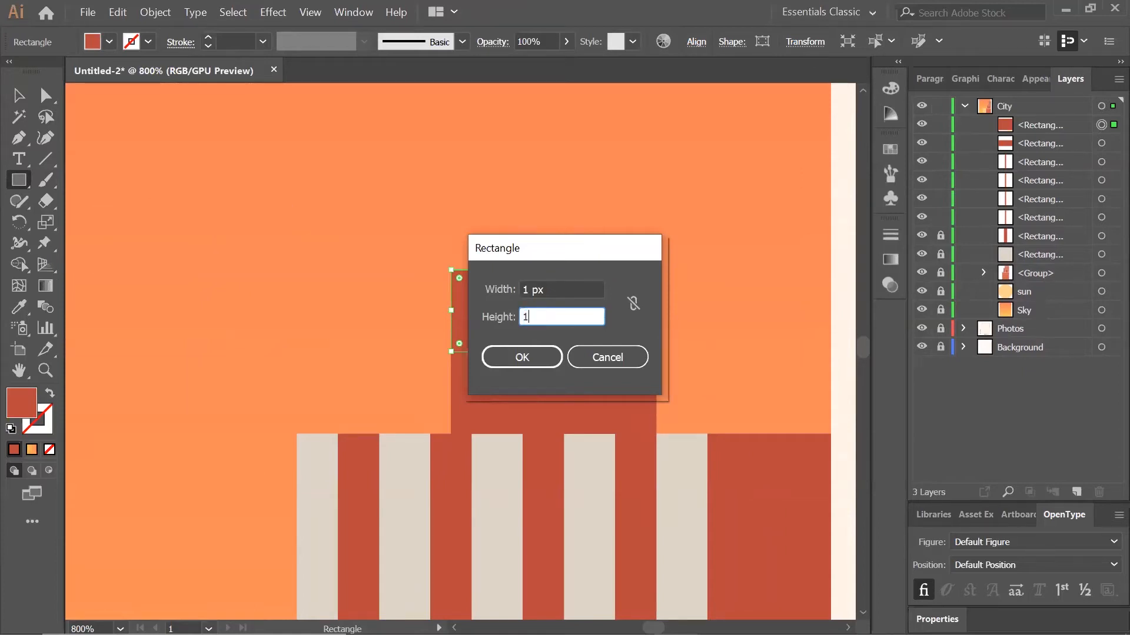
{"action": "type", "text": "6"}
{"action": "key", "text": "Tab"}
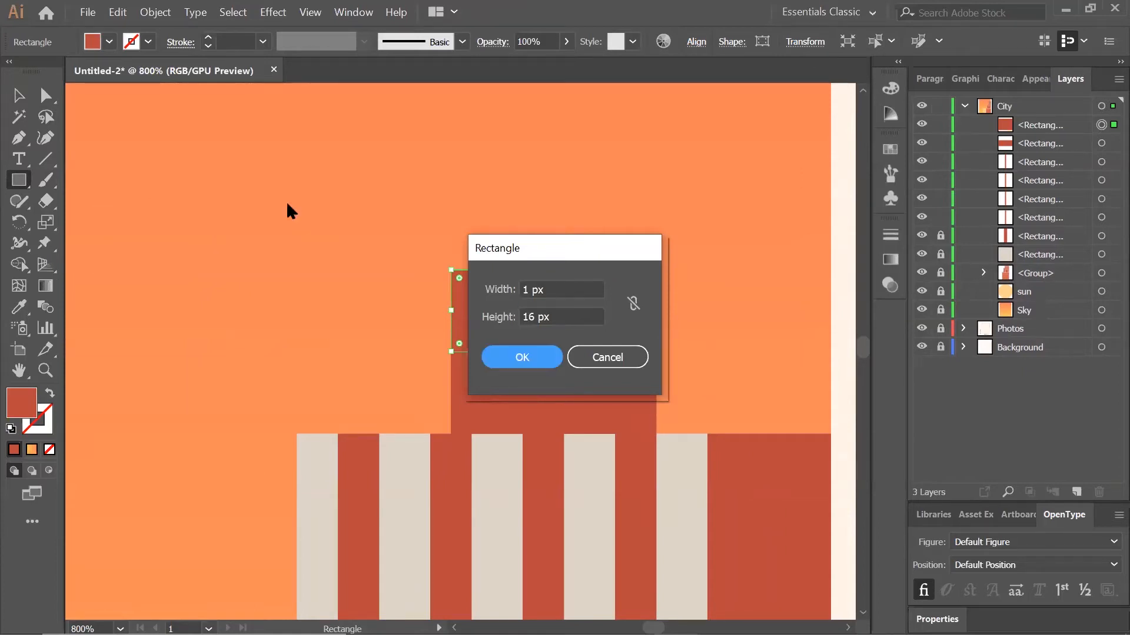
{"action": "key", "text": "Return"}
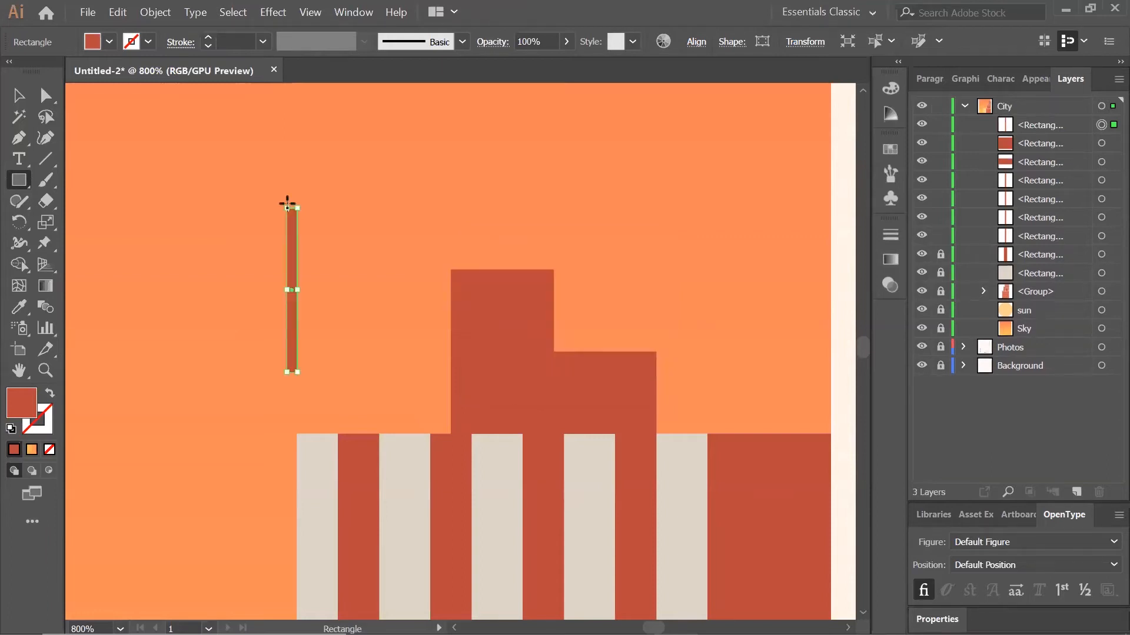
Place the 1 × 16 px antenna on top of the upper roof piece, flush with its left edge.
{"action": "left_click", "coordinate": [18, 96]}
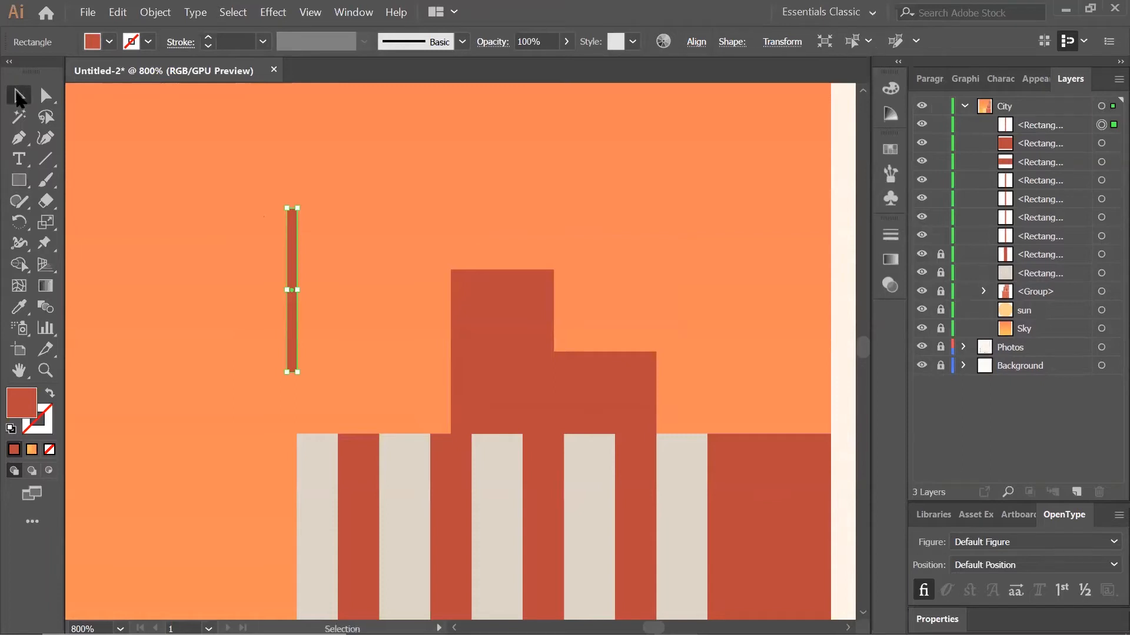
{"action": "left_click_drag", "start_coordinate": [293, 237], "coordinate": [340, 186]}
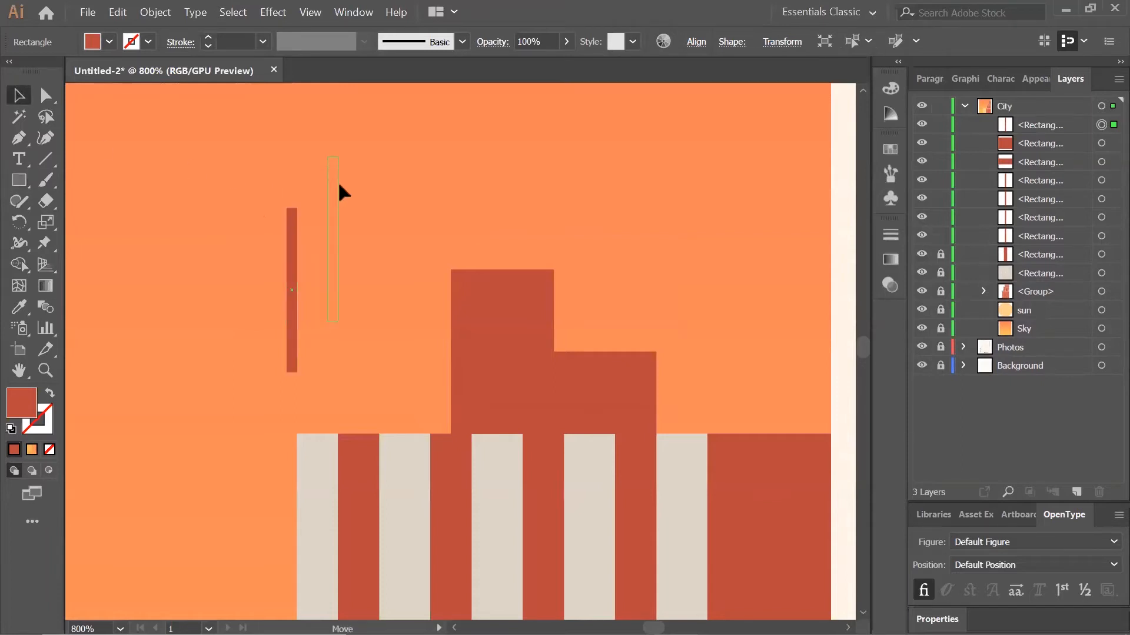
{"action": "left_click_drag", "start_coordinate": [460, 132], "coordinate": [460, 132]}
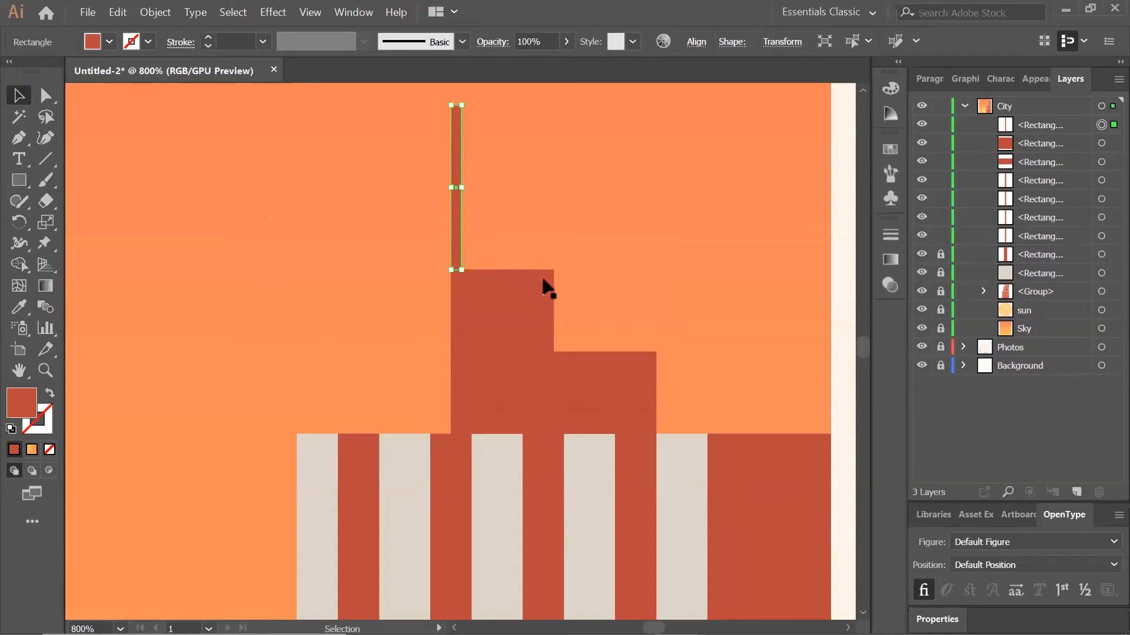
{"action": "left_click", "coordinate": [486, 223]}
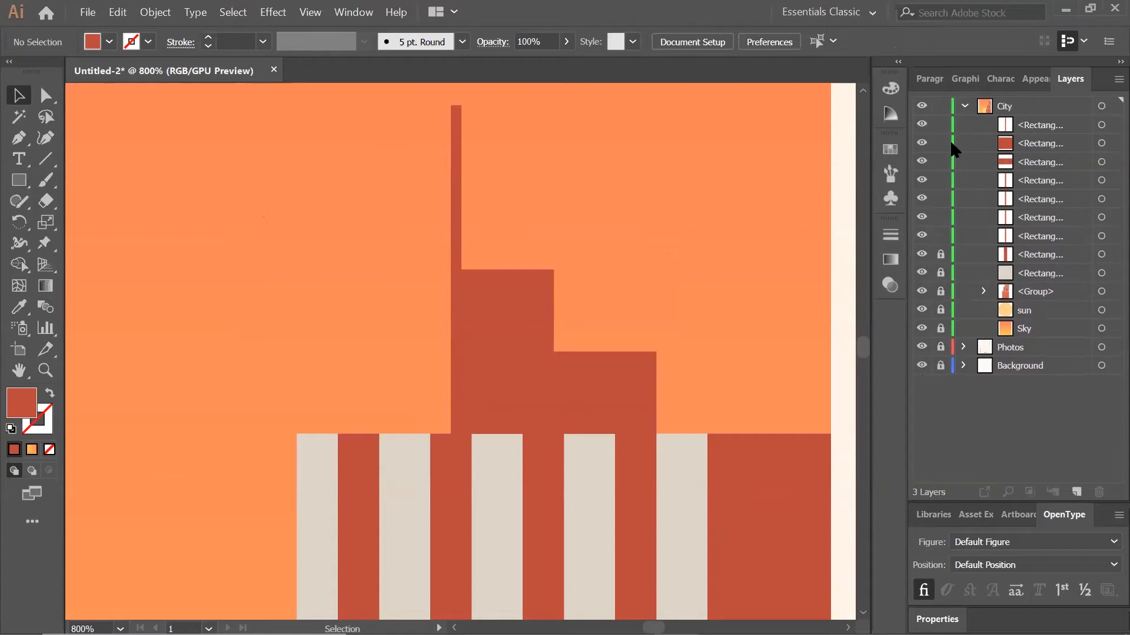
Unlock the beige rectangle and the wide red side rectangle of the striped block in the City layer.
{"action": "left_click", "coordinate": [941, 274]}
{"action": "key", "text": "ctrl+minus"}
{"action": "key", "text": "ctrl+minus"}
{"action": "key", "text": "ctrl+minus"}
{"action": "key", "text": "ctrl+minus"}
{"action": "key", "text": "ctrl+minus"}
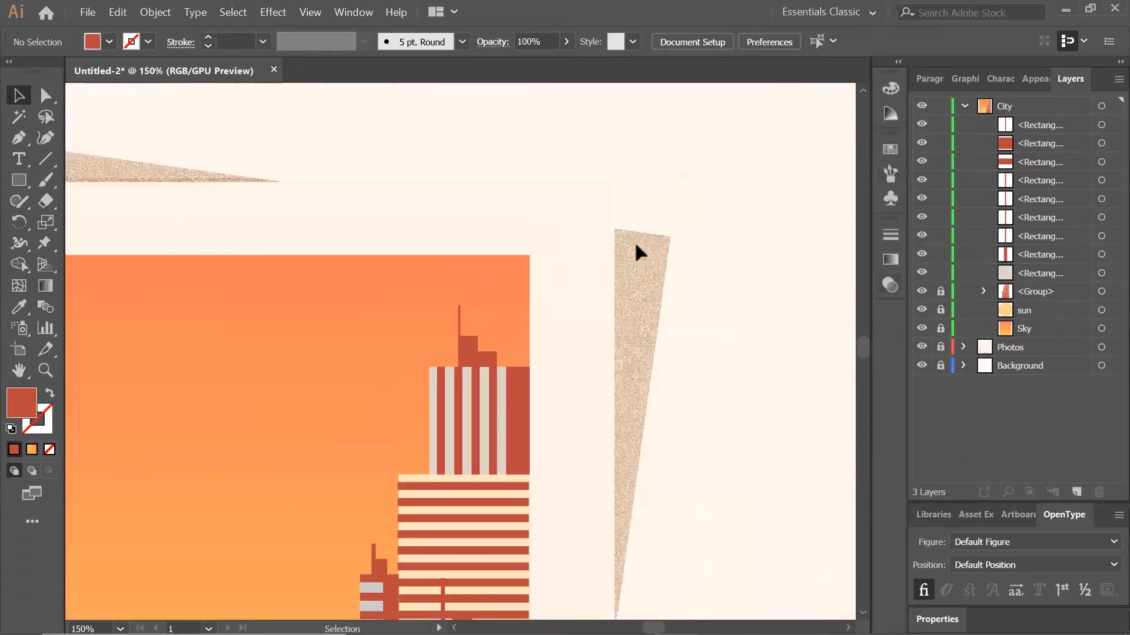
Group all the rectangles of the red-striped block, its stepped roof and antenna in the City layer.
{"action": "scroll", "coordinate": [635, 241], "scroll_direction": "down", "scroll_amount": 2}
{"action": "key", "text": "ctrl+a"}
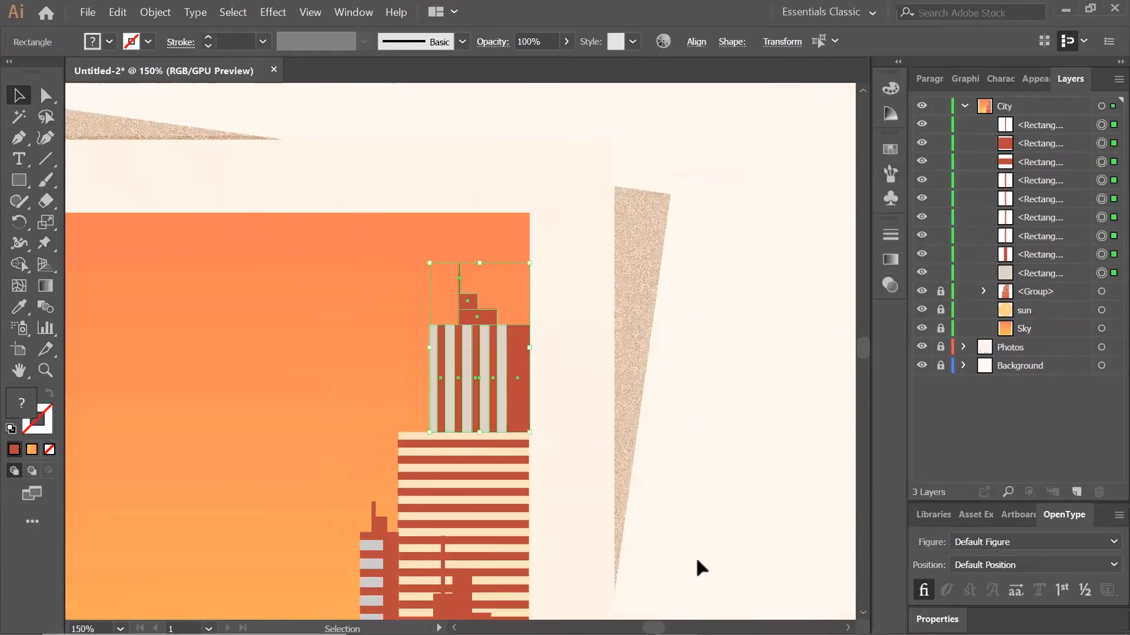
{"action": "scroll", "coordinate": [718, 299], "scroll_direction": "down", "scroll_amount": 2}
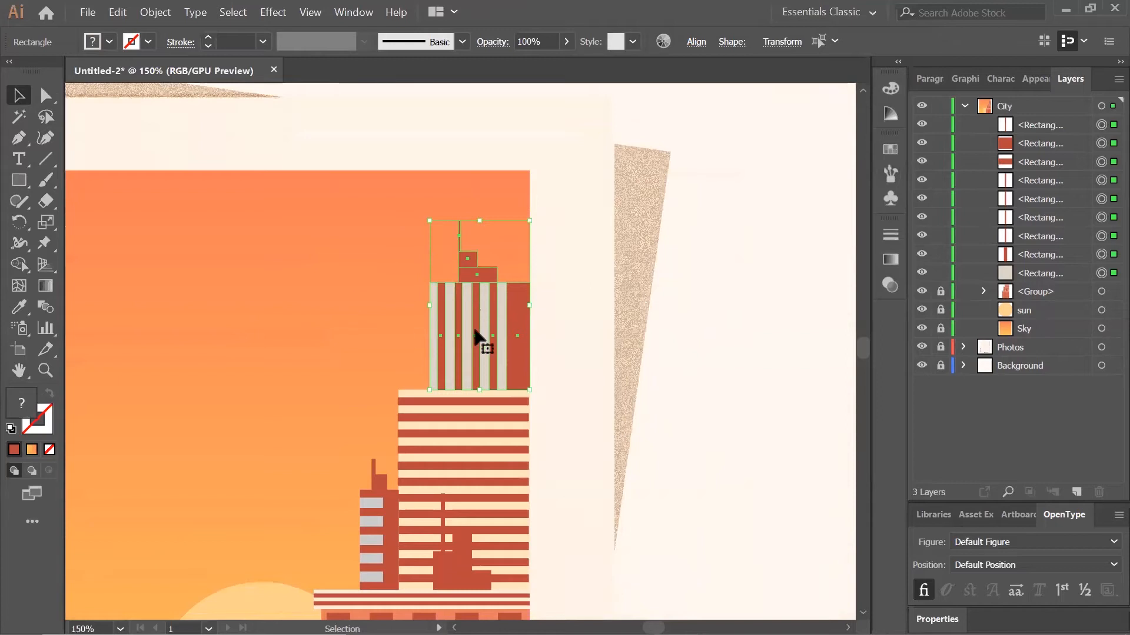
{"action": "scroll", "coordinate": [809, 435], "scroll_direction": "down", "scroll_amount": 1}
{"action": "scroll", "coordinate": [809, 434], "scroll_direction": "down", "scroll_amount": 3}
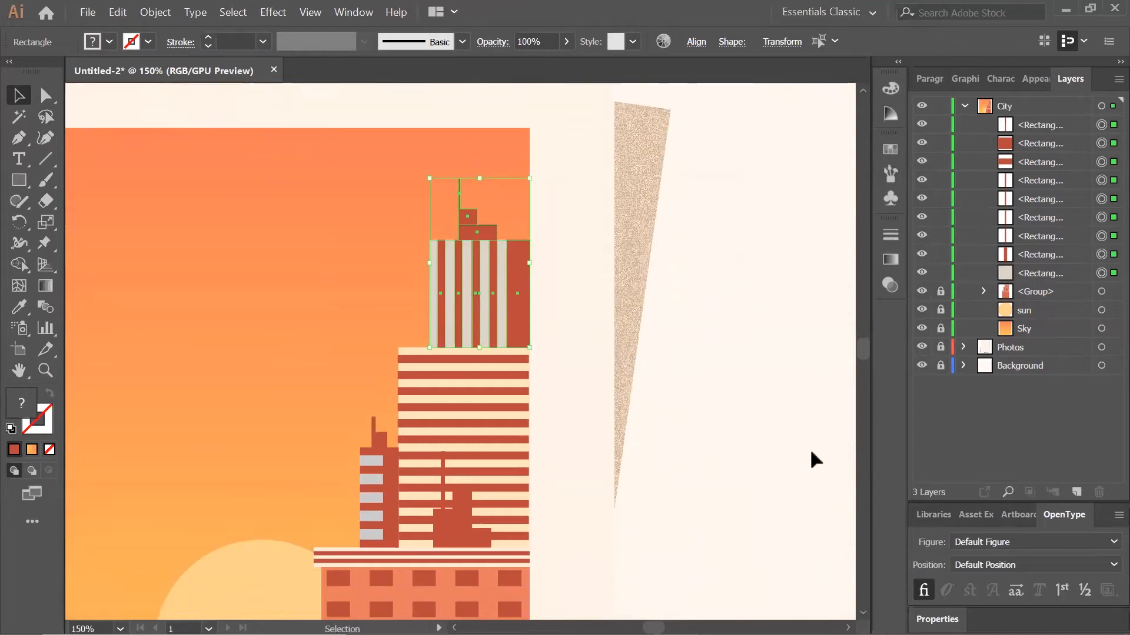
{"action": "left_click", "coordinate": [151, 14]}
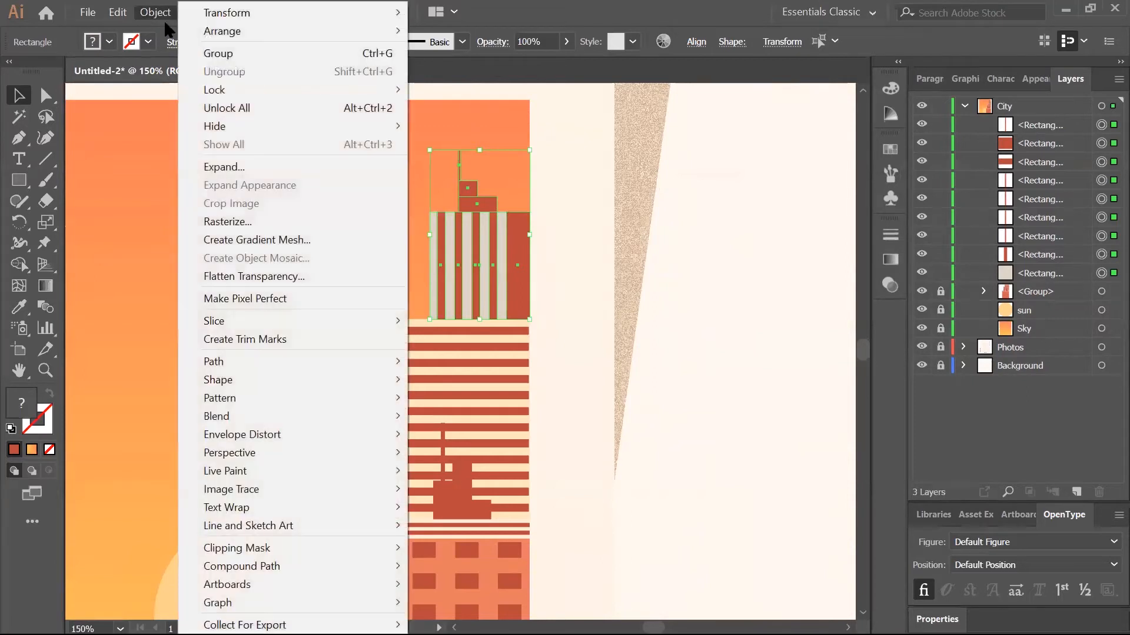
{"action": "left_click", "coordinate": [214, 53]}
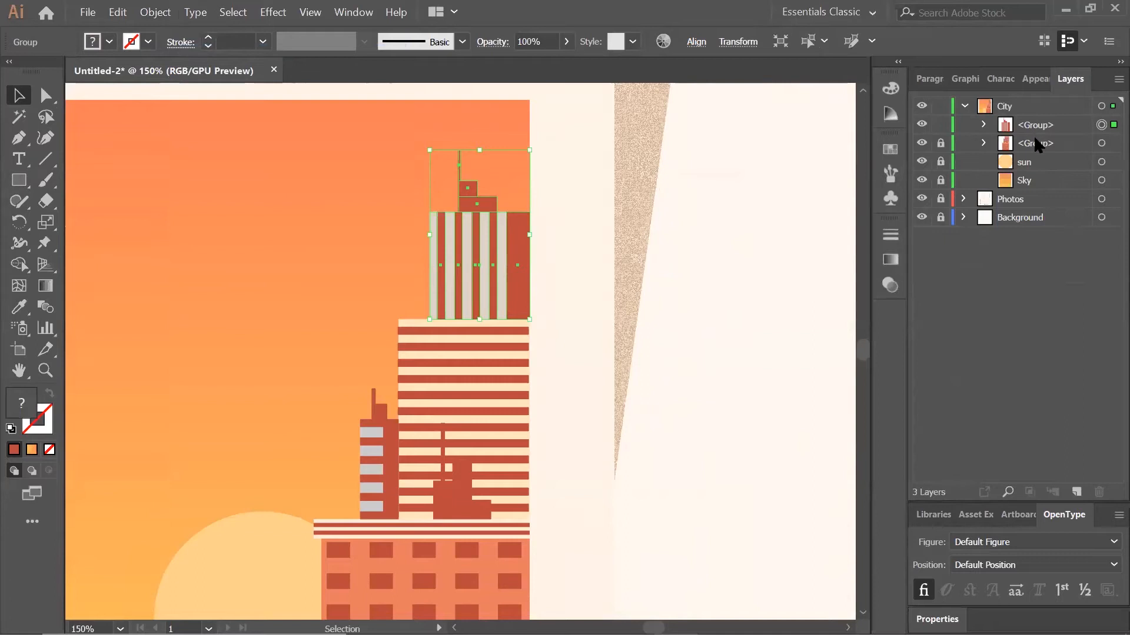
Unlock the lower buildings' group, combine it with the striped block's group into one group, and lock the result.
{"action": "left_click", "coordinate": [940, 143]}
{"action": "key", "text": "ctrl+a"}
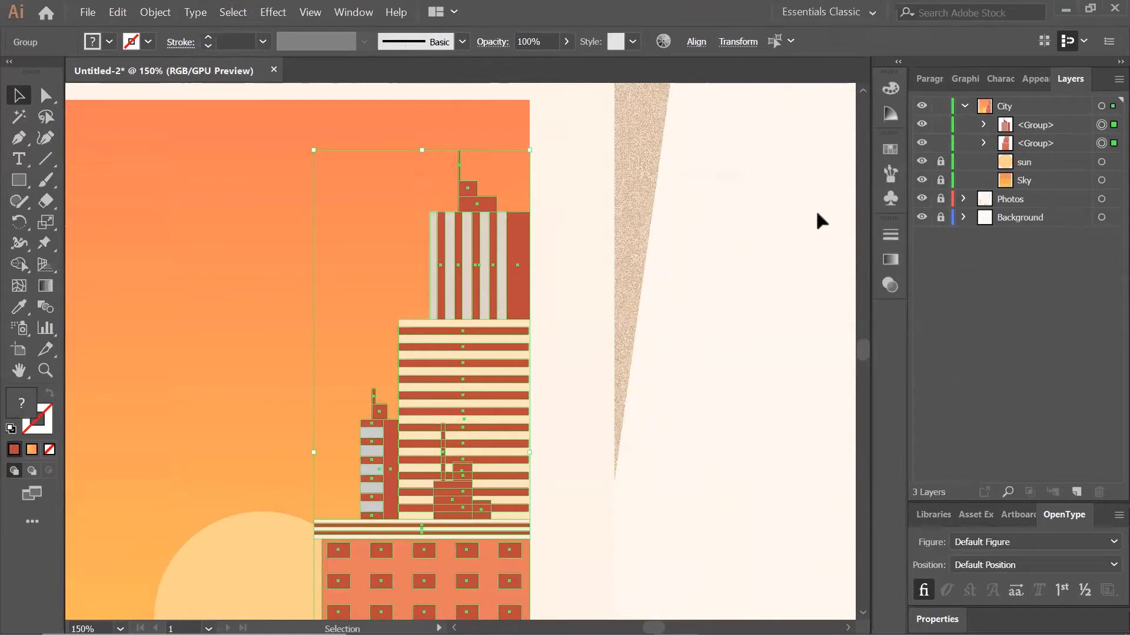
{"action": "left_click", "coordinate": [156, 13]}
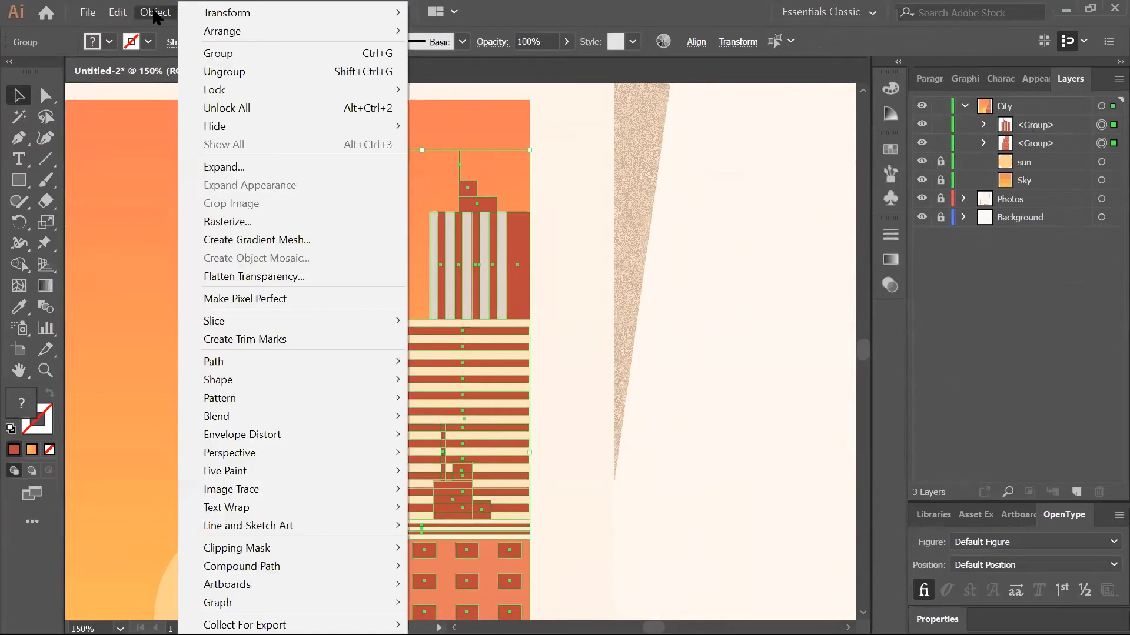
{"action": "left_click", "coordinate": [232, 55]}
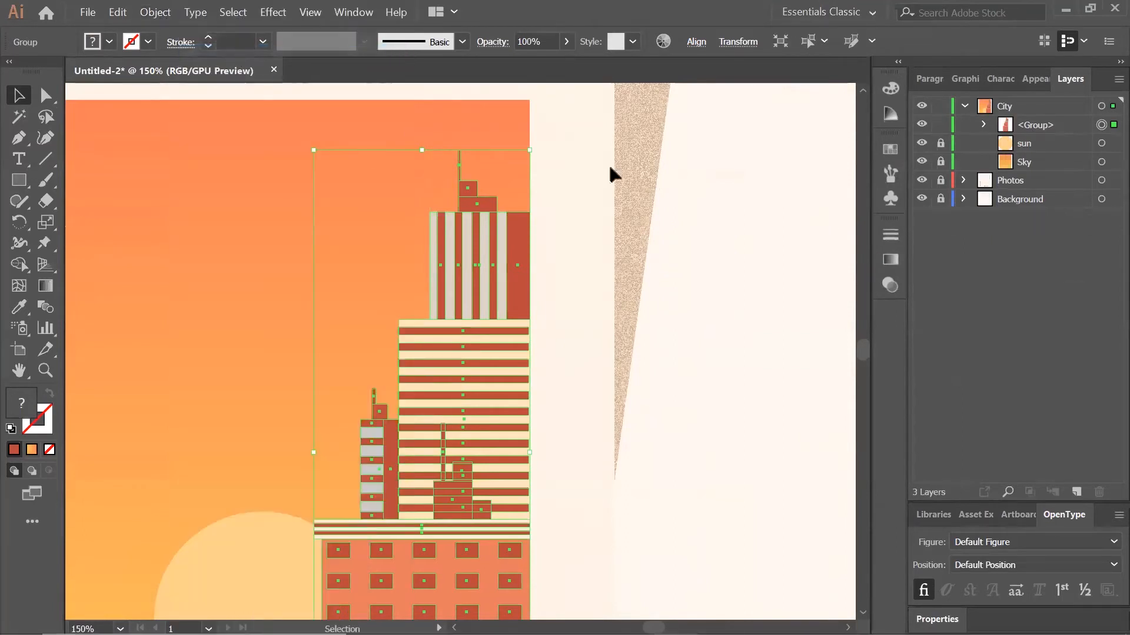
{"action": "scroll", "coordinate": [698, 196], "scroll_direction": "down", "scroll_amount": 1}
{"action": "left_click", "coordinate": [714, 213]}
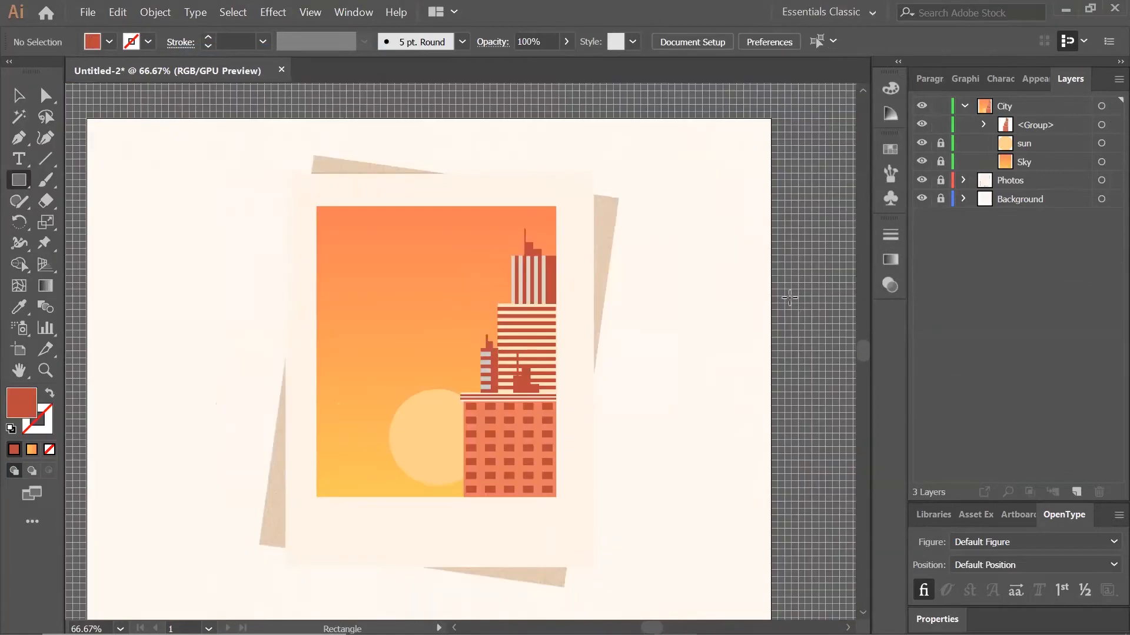
{"action": "left_click", "coordinate": [940, 124]}
Create a 2 × 24 px red rectangle in the sky beside the vertically striped block.
{"action": "key", "text": "ctrl+equal"}
{"action": "key", "text": "ctrl+equal"}
{"action": "key", "text": "ctrl+equal"}
{"action": "key", "text": "ctrl+equal"}
{"action": "key", "text": "ctrl+equal"}
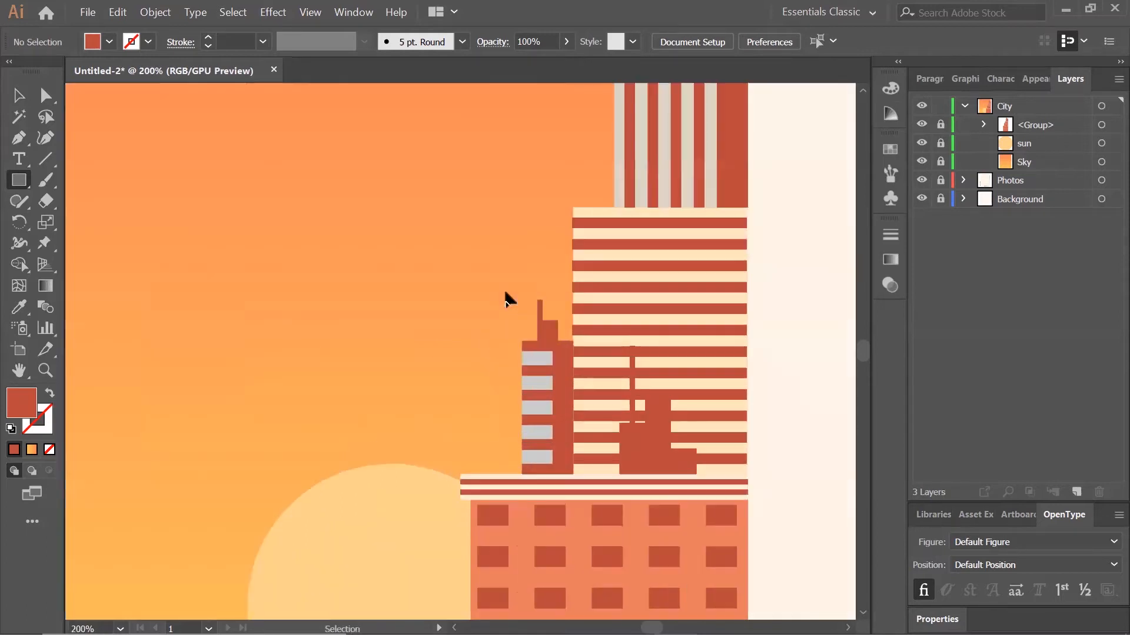
{"action": "left_click_drag", "start_coordinate": [717, 220], "coordinate": [548, 508]}
{"action": "left_click_drag", "start_coordinate": [530, 187], "coordinate": [476, 313]}
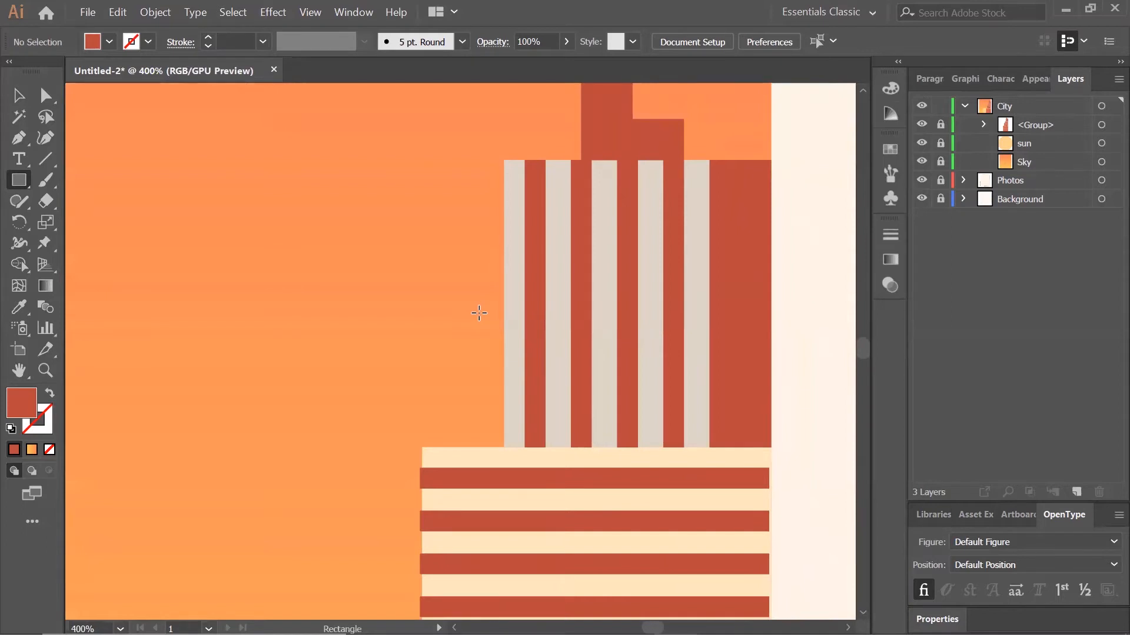
{"action": "left_click", "coordinate": [404, 263]}
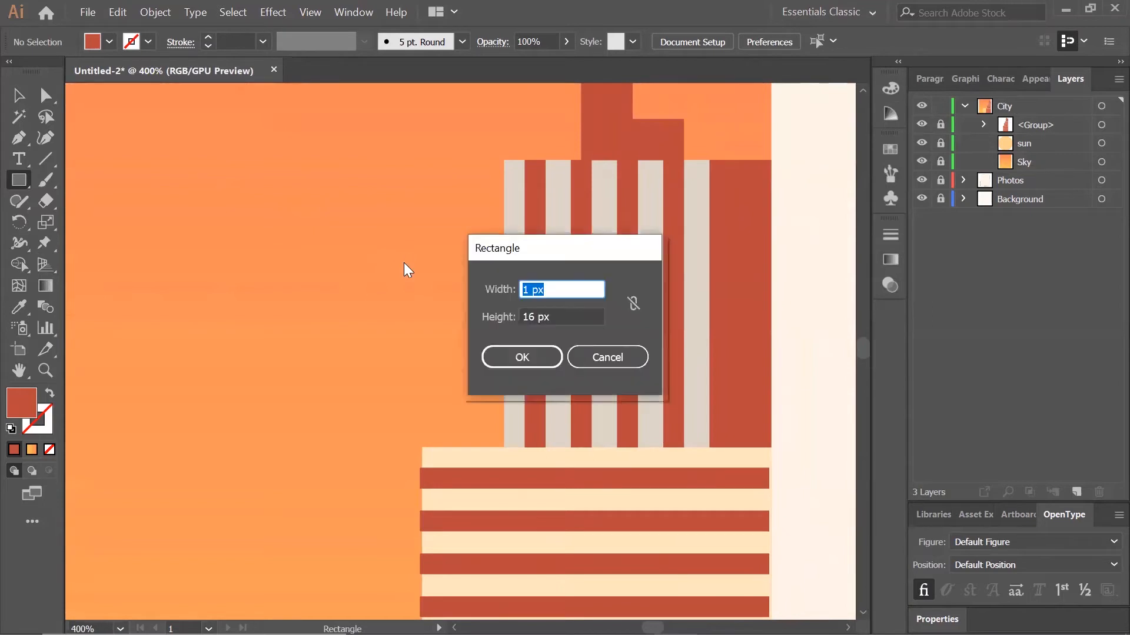
{"action": "type", "text": "2"}
{"action": "key", "text": "Tab"}
{"action": "type", "text": "24"}
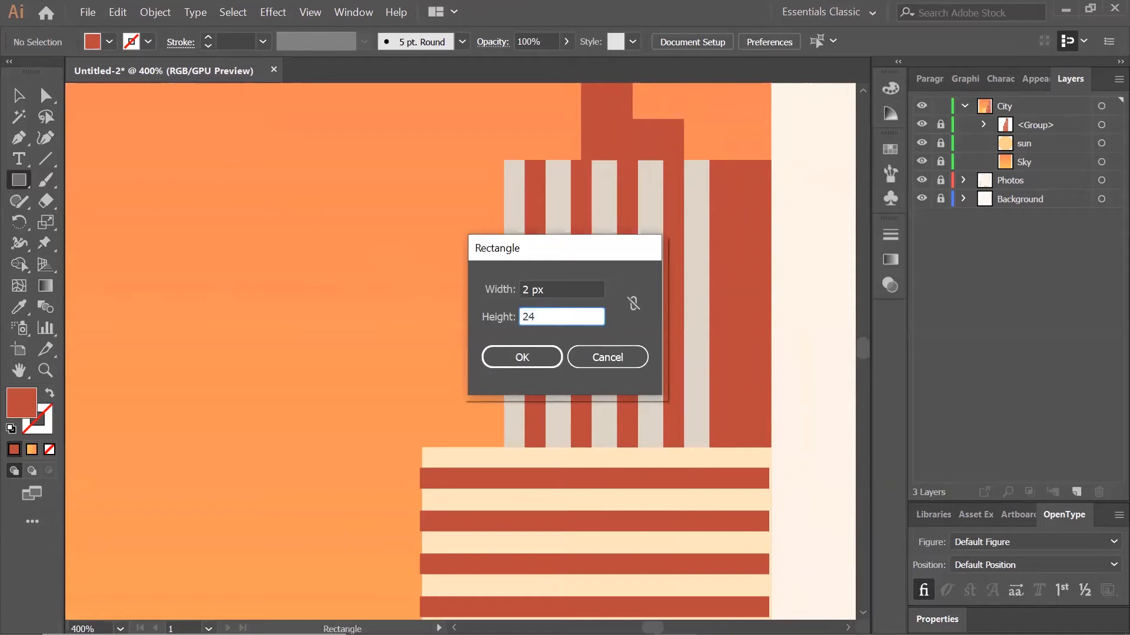
{"action": "key", "text": "Tab"}
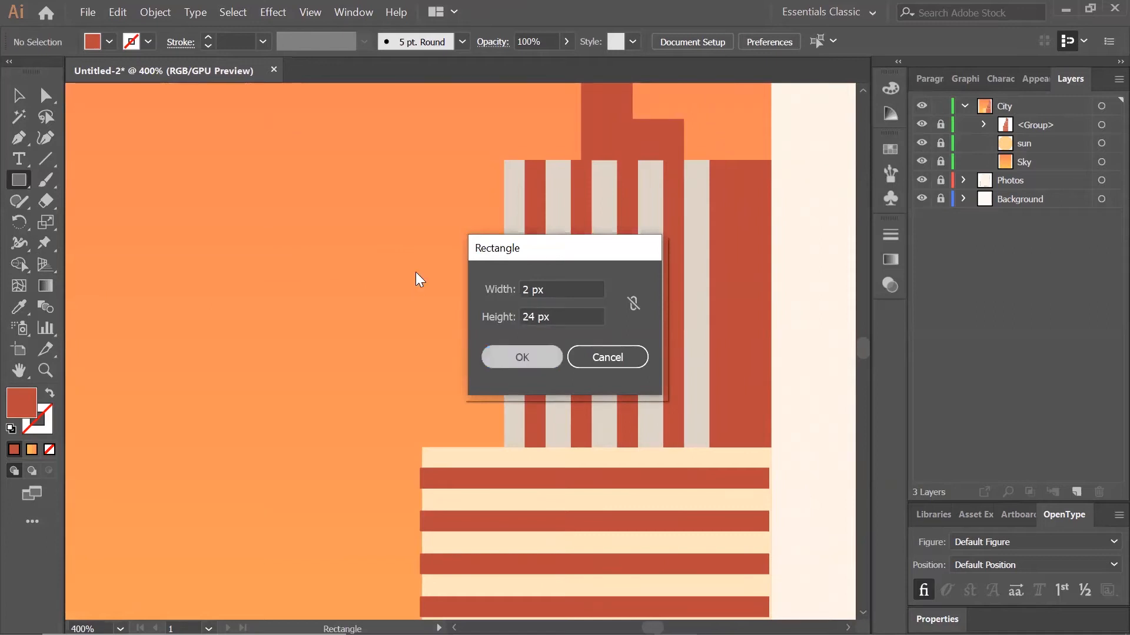
{"action": "key", "text": "Return"}
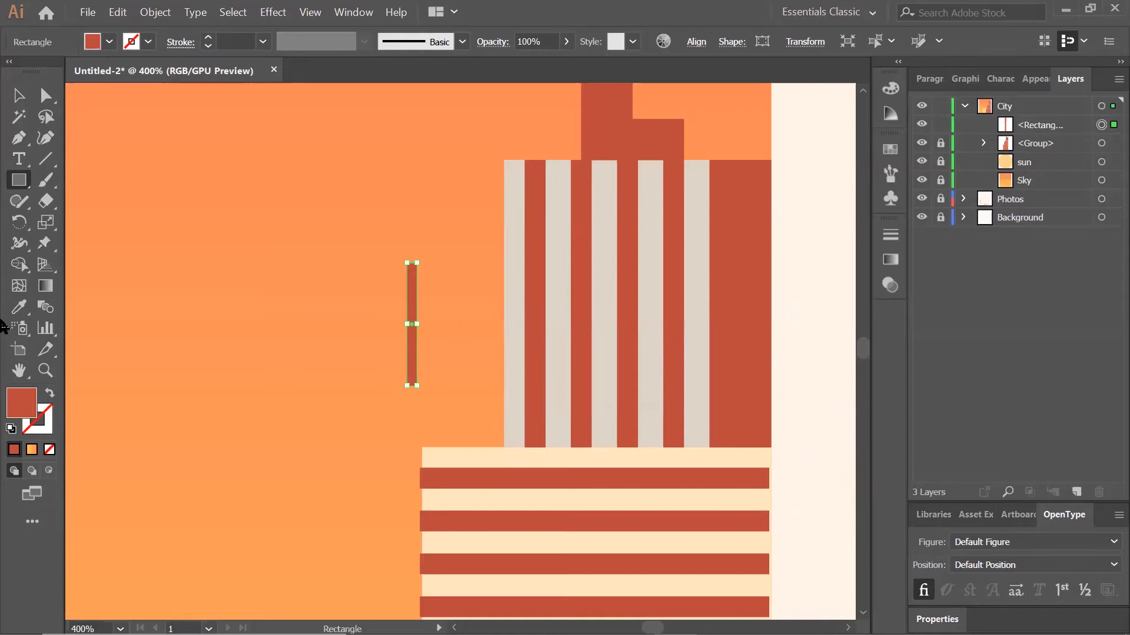
Stand the 2 × 24 px bar on the cream top edge of the horizontally striped tower, left of the upper block.
{"action": "left_click", "coordinate": [19, 96]}
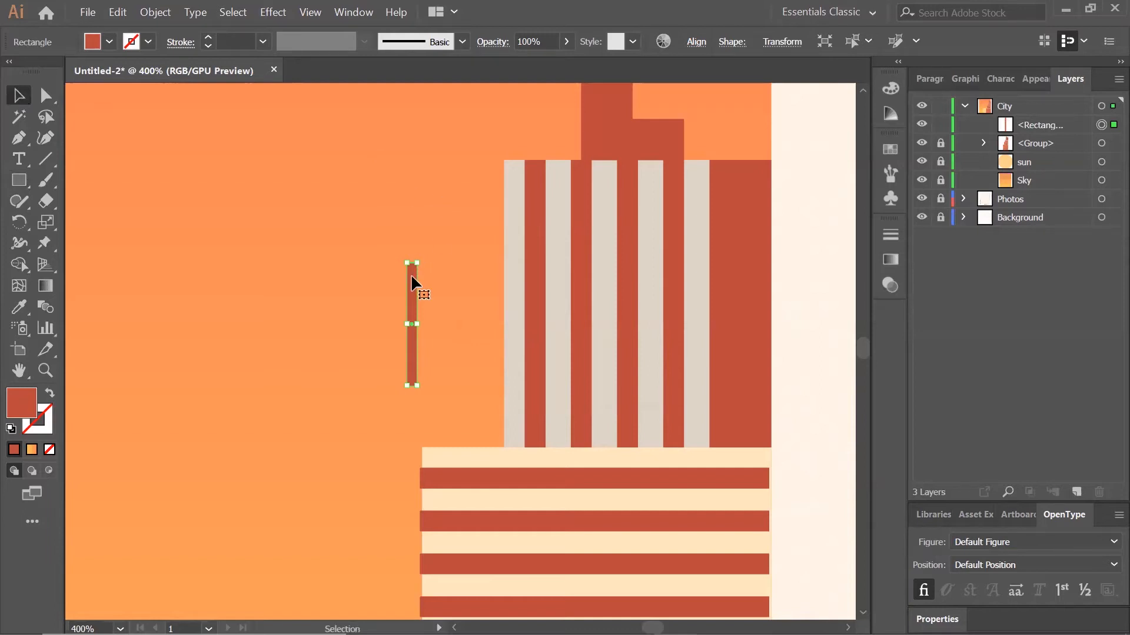
{"action": "left_click_drag", "start_coordinate": [410, 277], "coordinate": [477, 297]}
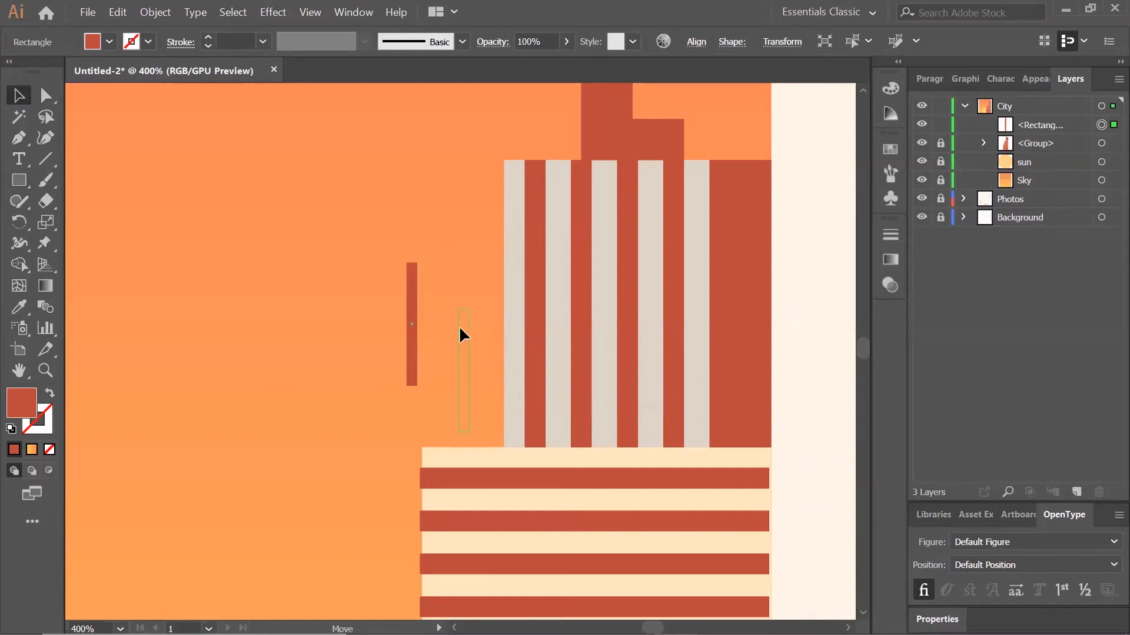
{"action": "left_click_drag", "start_coordinate": [462, 336], "coordinate": [462, 337]}
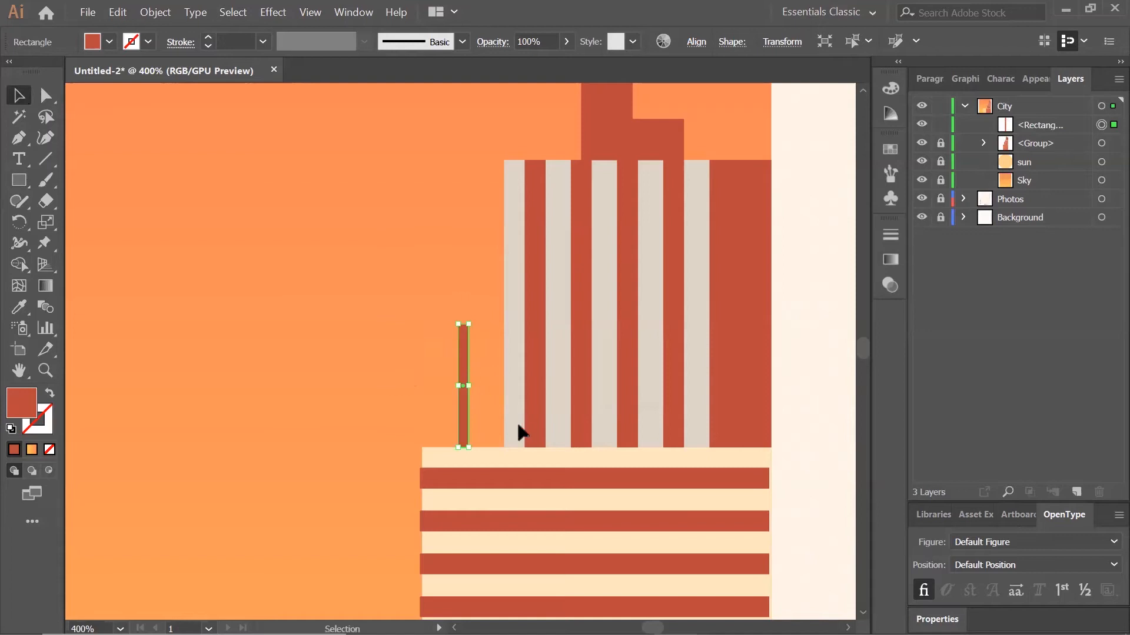
{"action": "left_click", "coordinate": [438, 444]}
Duplicate the 2 × 24 px bar and place the copy a short gap to its left, standing on the same ledge.
{"action": "key", "text": "ctrl+plus"}
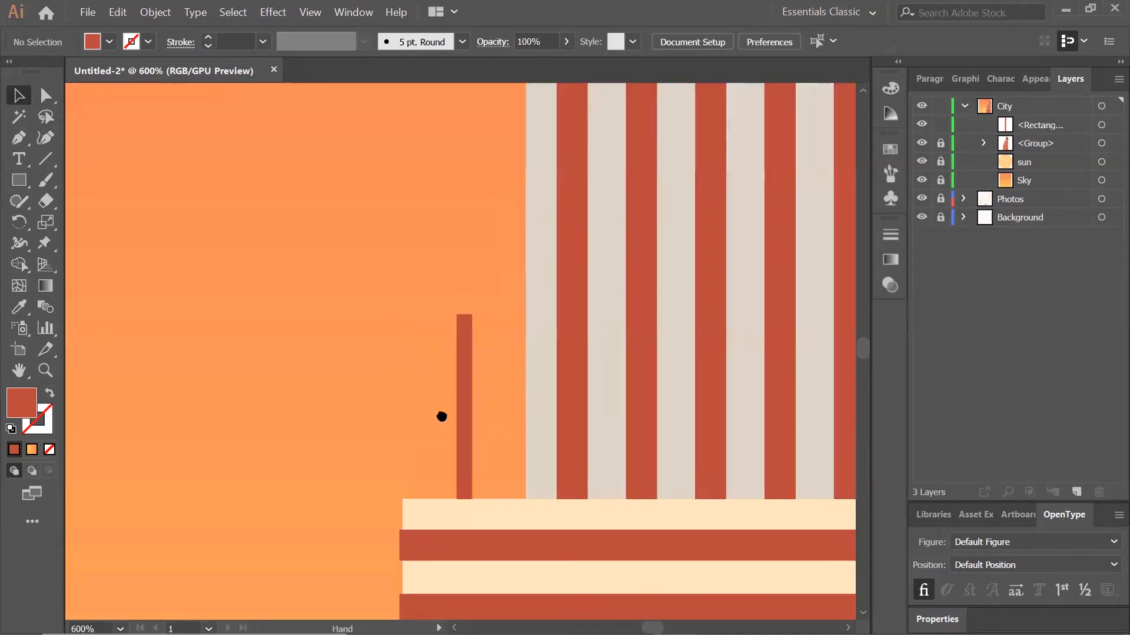
{"action": "left_click_drag", "start_coordinate": [441, 416], "coordinate": [419, 358]}
{"action": "key", "text": "ctrl+plus"}
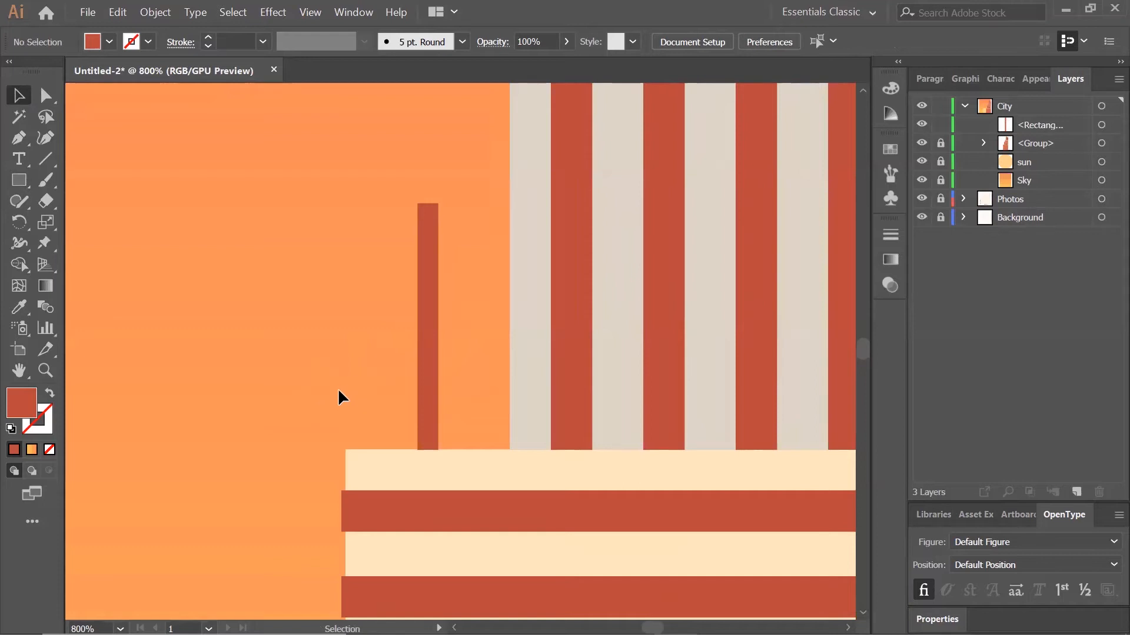
{"action": "left_click", "coordinate": [426, 334]}
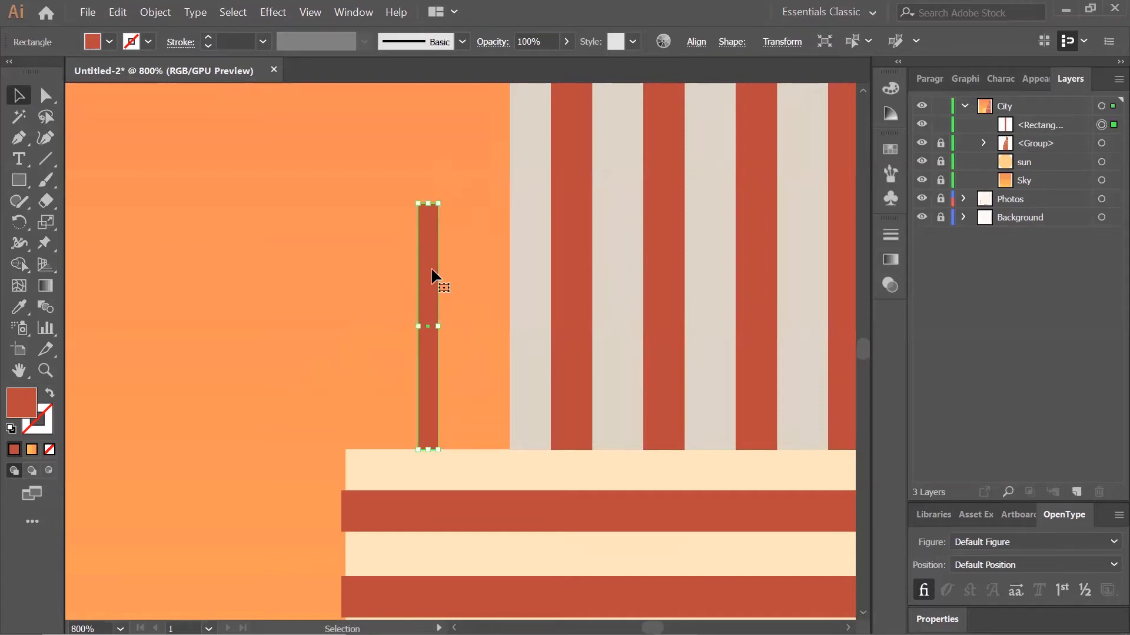
{"action": "left_click", "coordinate": [120, 22]}
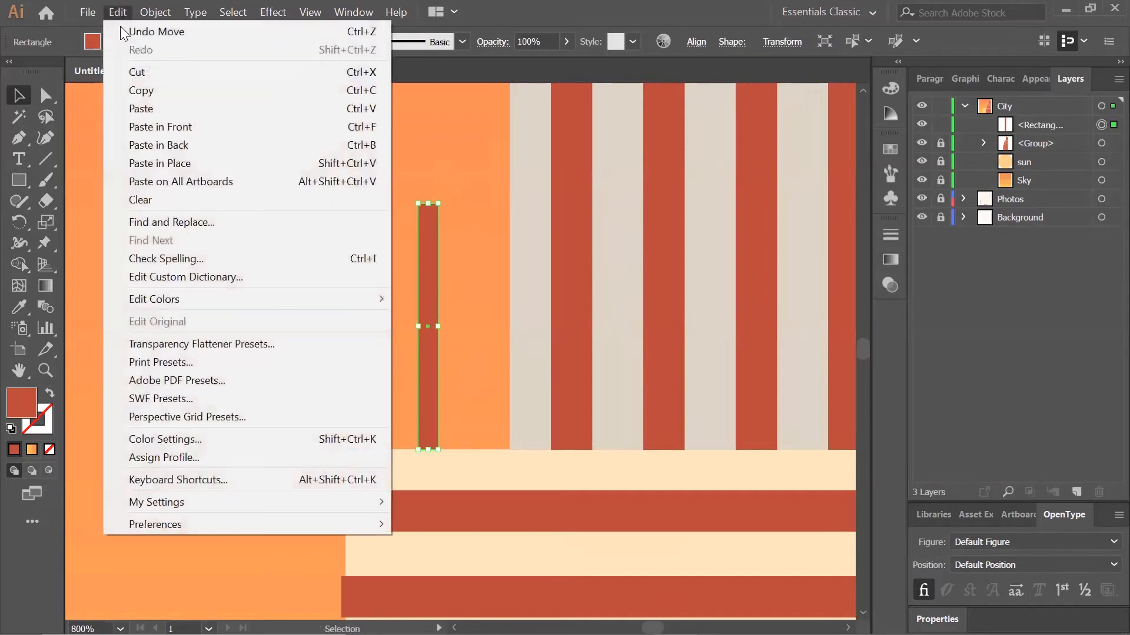
{"action": "left_click", "coordinate": [142, 86]}
{"action": "key", "text": "ctrl+v"}
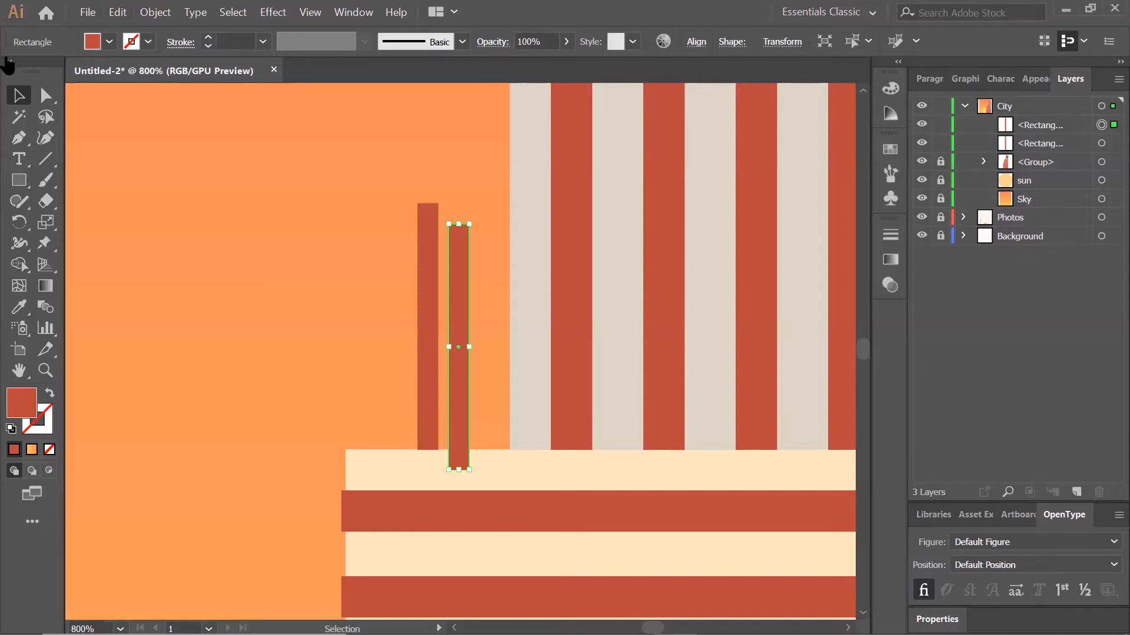
{"action": "left_click_drag", "start_coordinate": [460, 282], "coordinate": [381, 268]}
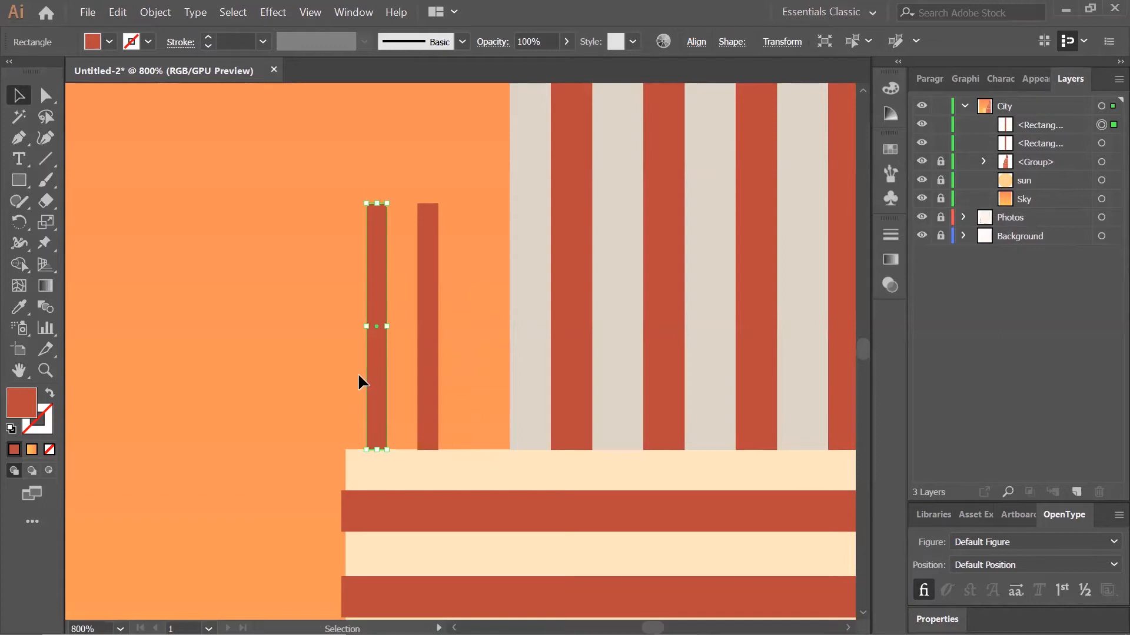
Create a 4 × 2 px red rectangle in the sky beside the two vertical bars.
{"action": "left_click", "coordinate": [17, 179]}
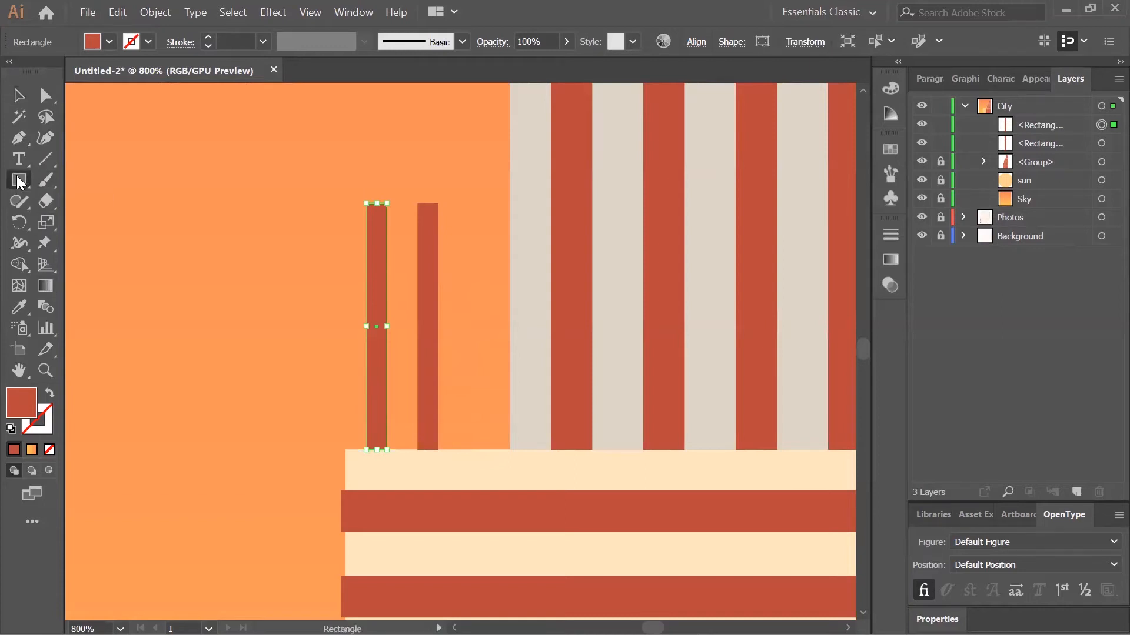
{"action": "left_click", "coordinate": [223, 251]}
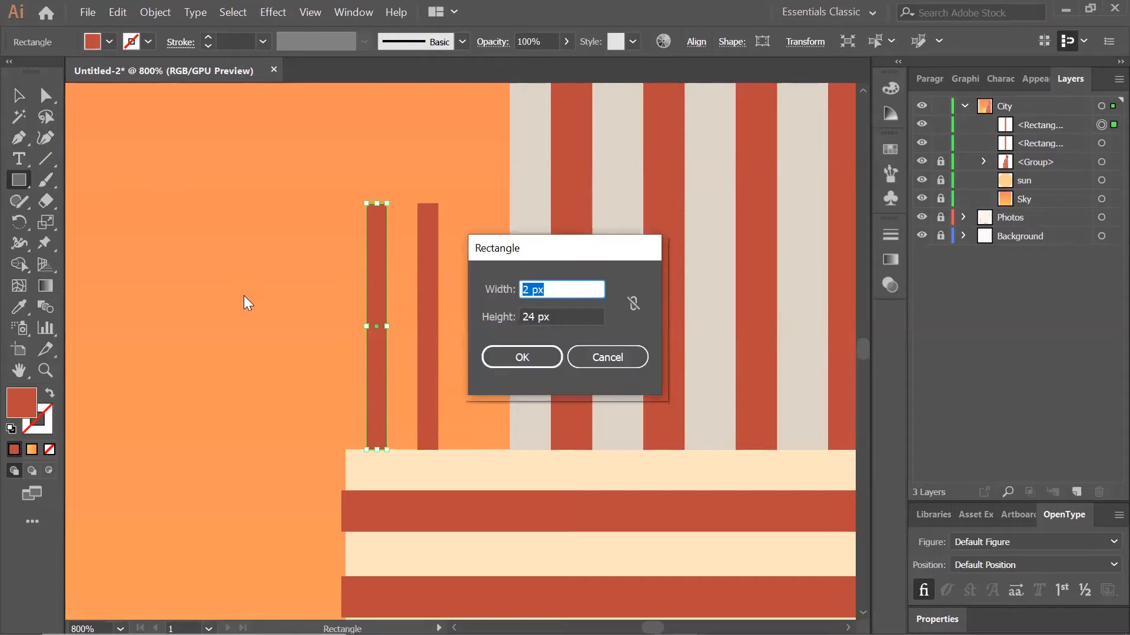
{"action": "type", "text": "4"}
{"action": "key", "text": "Tab"}
{"action": "type", "text": "2"}
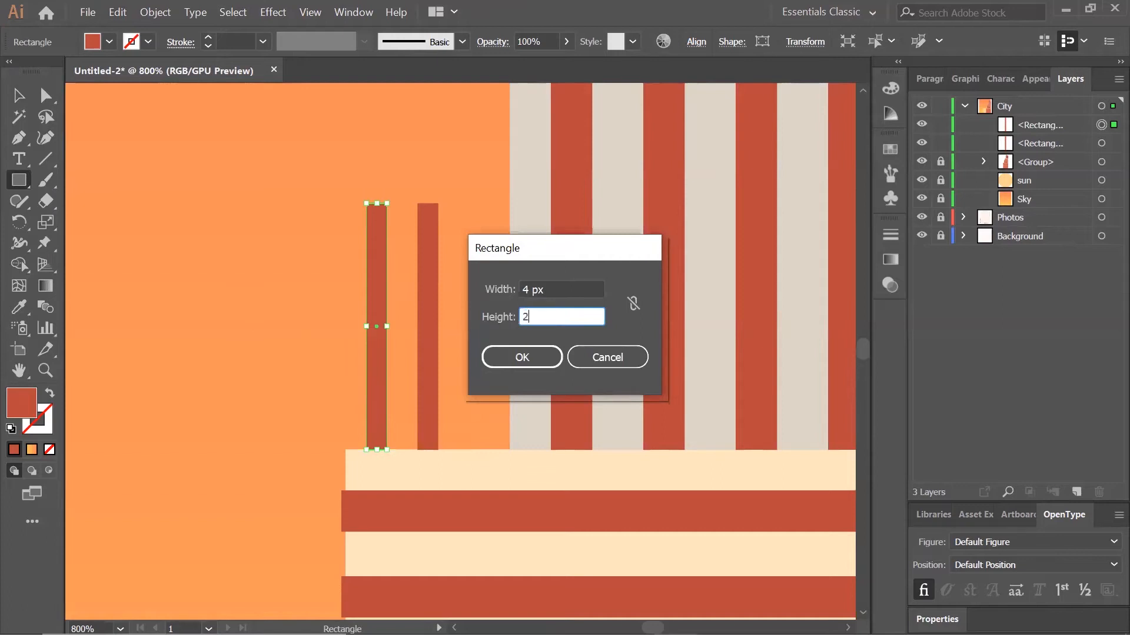
{"action": "key", "text": "Tab"}
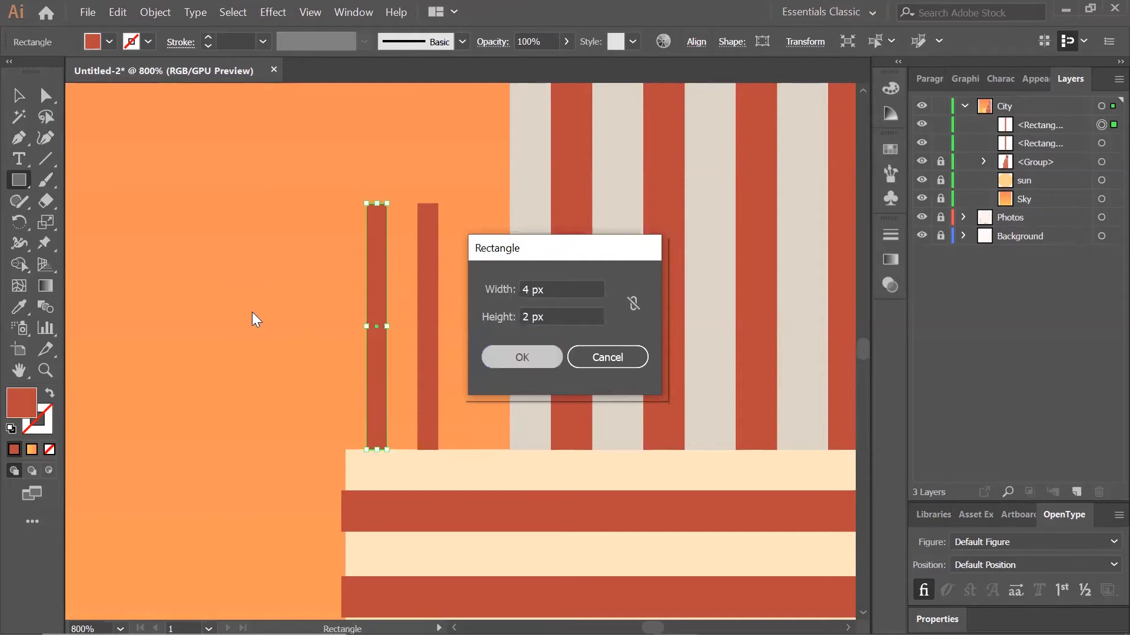
{"action": "key", "text": "Return"}
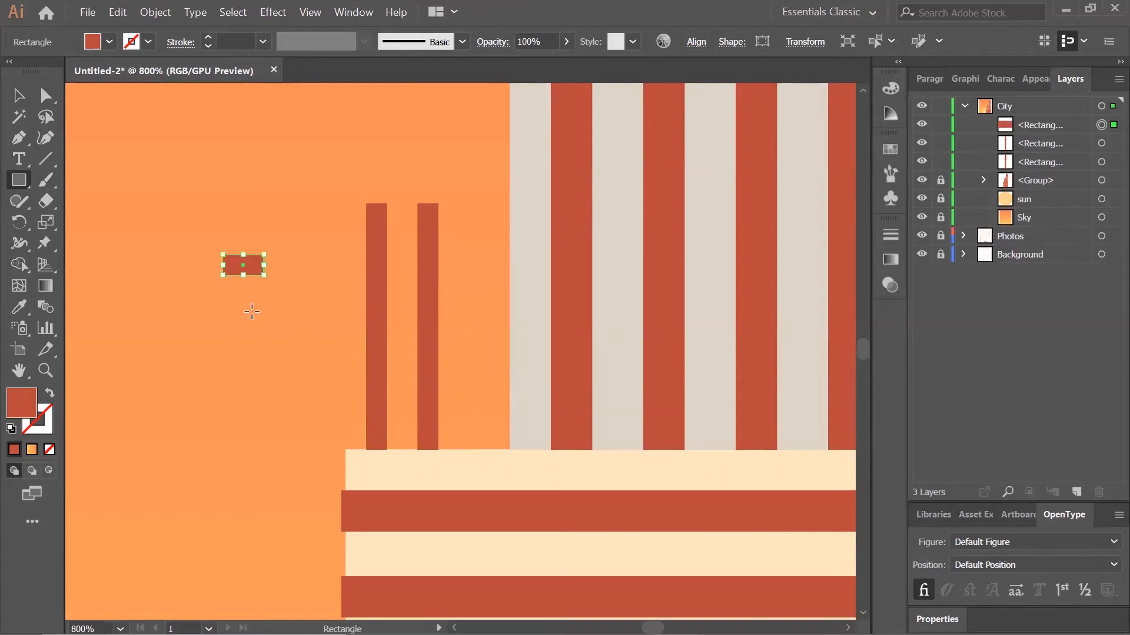
Copy the 4 × 2 px rectangle and paste two duplicates of it.
{"action": "left_click", "coordinate": [117, 12]}
{"action": "left_click", "coordinate": [139, 88]}
{"action": "left_click", "coordinate": [120, 12]}
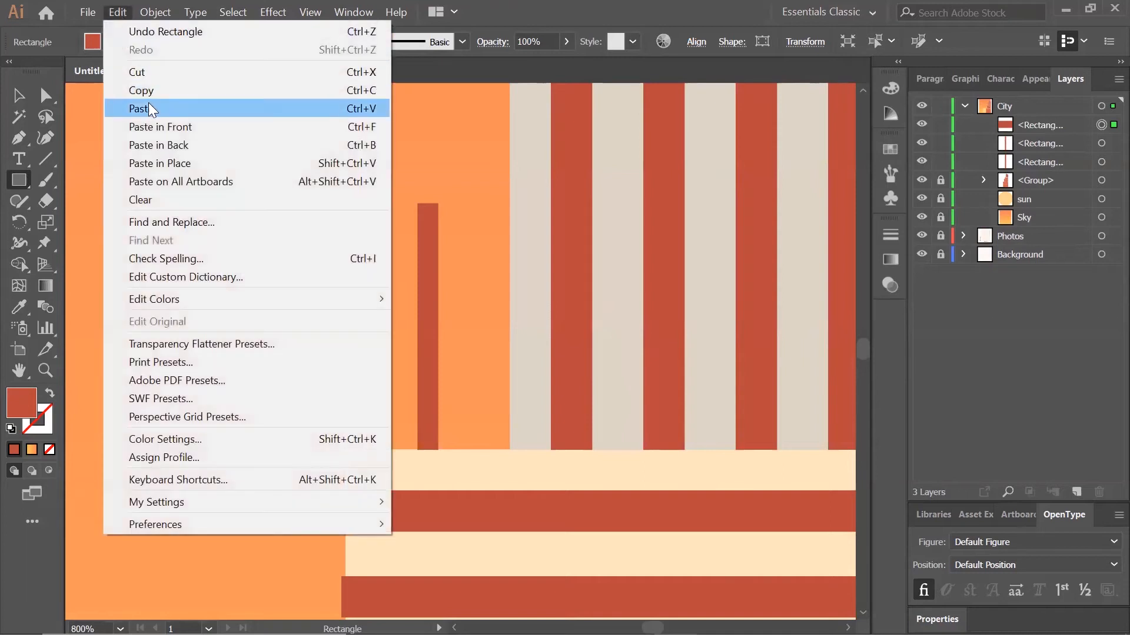
{"action": "left_click", "coordinate": [149, 107]}
{"action": "left_click", "coordinate": [118, 12]}
{"action": "left_click", "coordinate": [145, 107]}
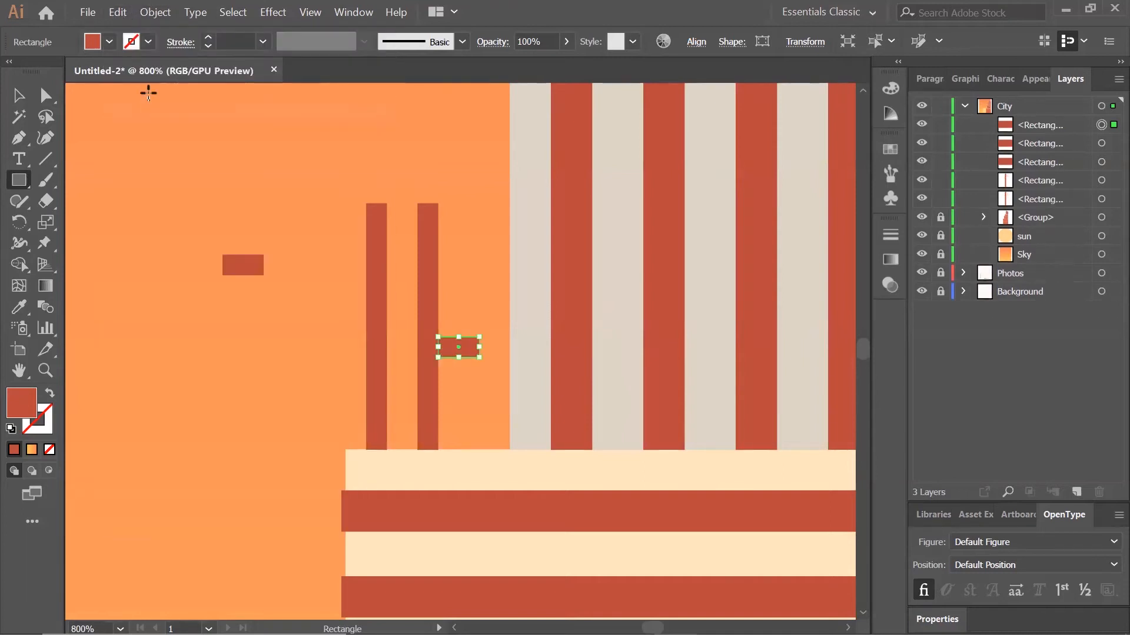
Place the three 4 × 2 px rectangles as rungs between the two vertical bars, spaced from top to bottom.
{"action": "left_click", "coordinate": [19, 94]}
{"action": "left_click_drag", "start_coordinate": [244, 263], "coordinate": [398, 245]}
{"action": "left_click_drag", "start_coordinate": [460, 348], "coordinate": [410, 419]}
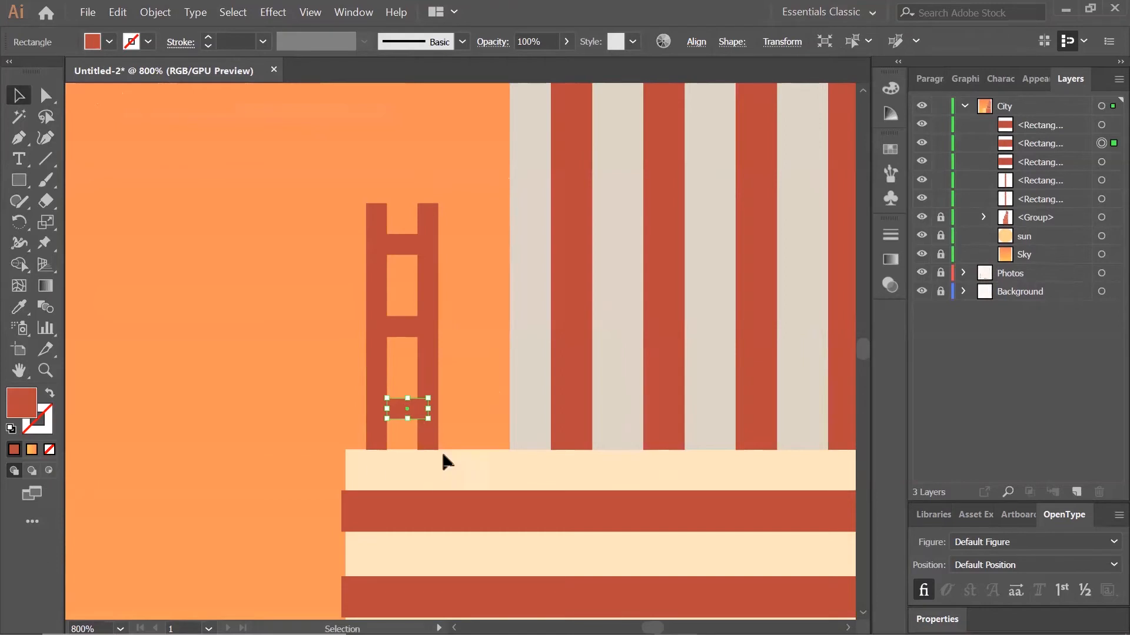
Adjust the top rung's position so it bridges both bars slightly below their upper ends.
{"action": "left_click_drag", "start_coordinate": [398, 237], "coordinate": [404, 200]}
{"action": "key", "text": "ctrl+z"}
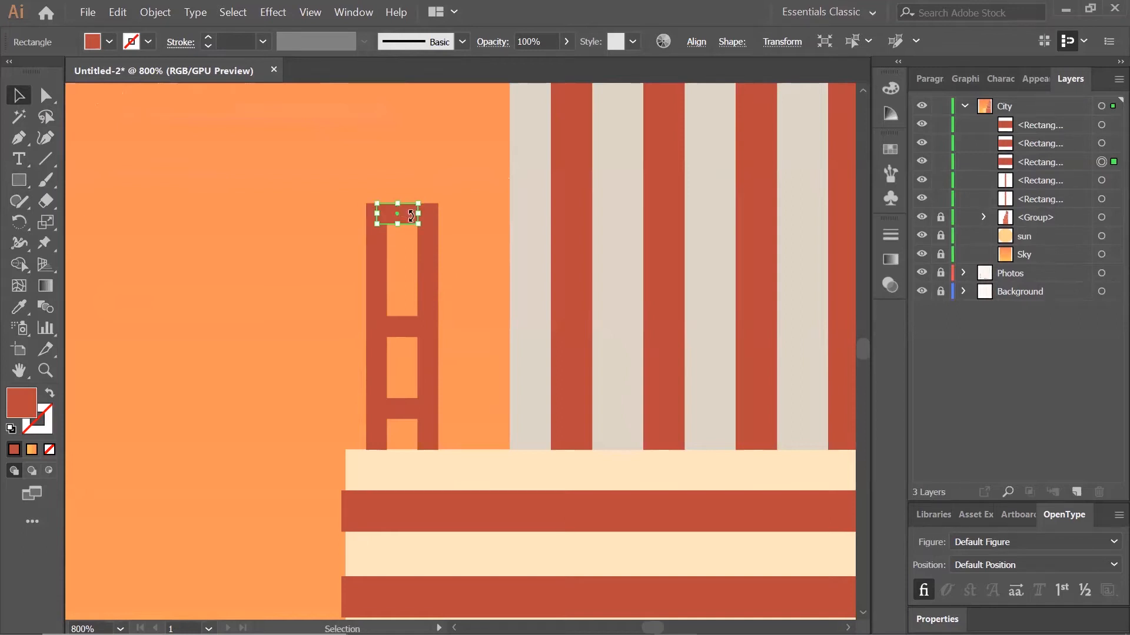
{"action": "key", "text": "ctrl+plus"}
{"action": "scroll", "coordinate": [409, 209], "scroll_direction": "down", "scroll_amount": 5}
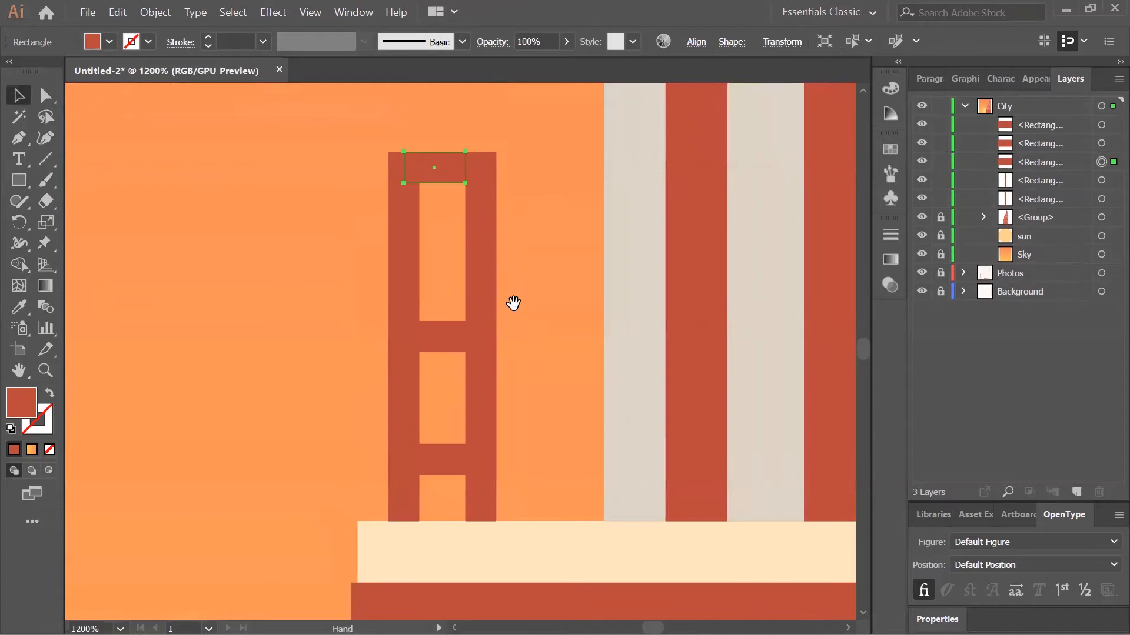
{"action": "left_click_drag", "start_coordinate": [444, 170], "coordinate": [459, 218]}
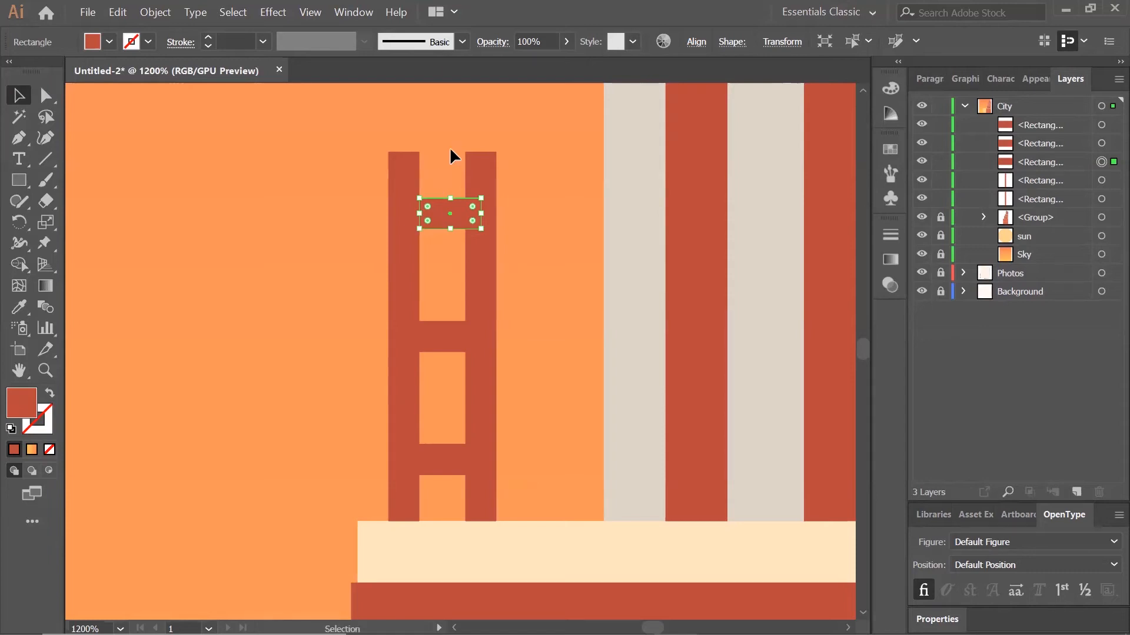
Align the three rungs to their common horizontal centre and distribute them vertically by their centres.
{"action": "left_click_drag", "start_coordinate": [447, 489], "coordinate": [421, 302]}
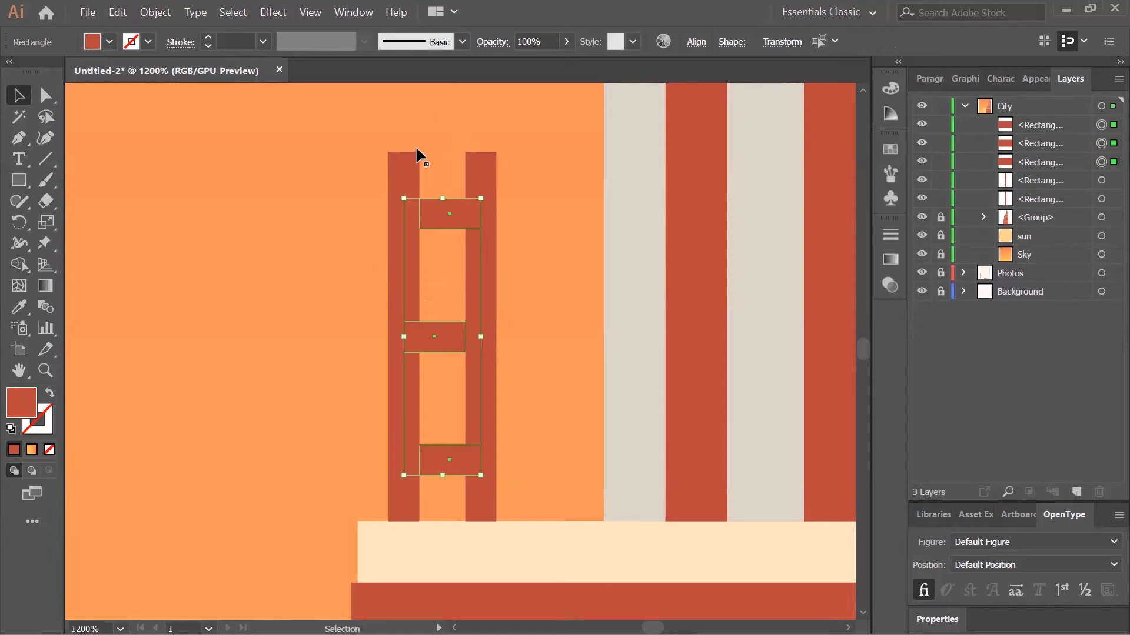
{"action": "left_click", "coordinate": [518, 143]}
{"action": "key", "text": "ctrl+a"}
{"action": "left_click", "coordinate": [320, 282]}
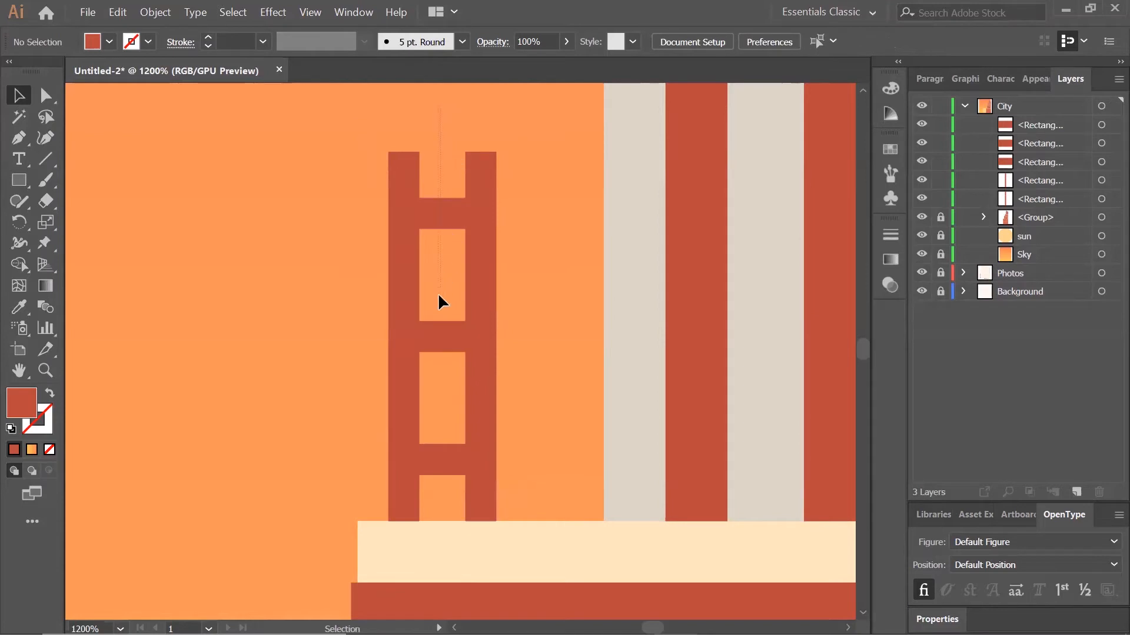
{"action": "left_click_drag", "start_coordinate": [441, 482], "coordinate": [445, 491]}
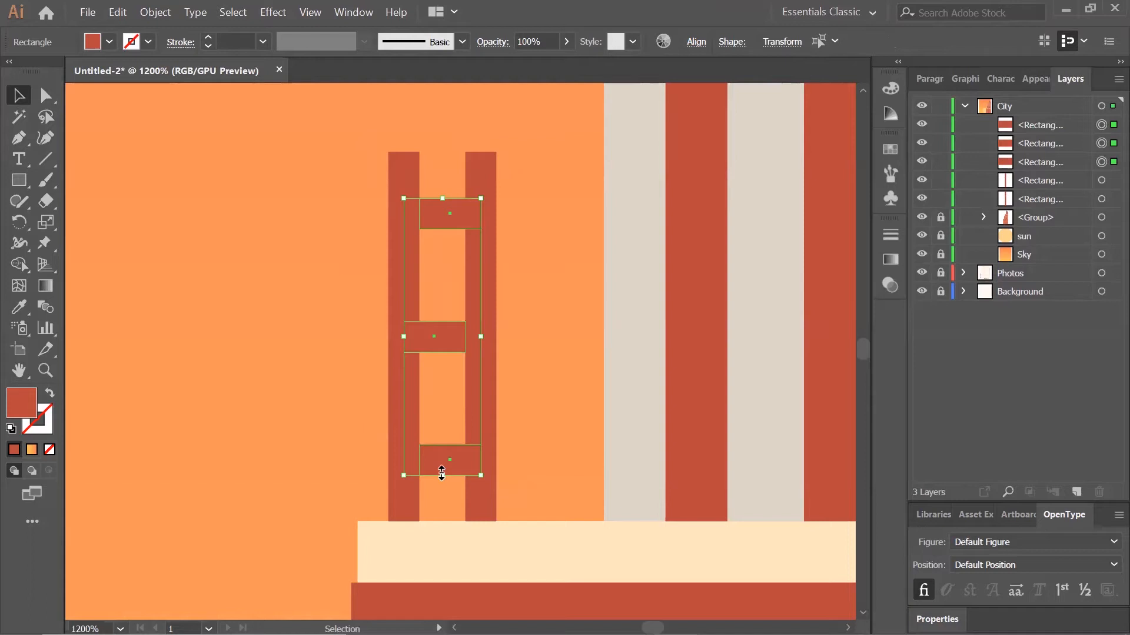
{"action": "left_click", "coordinate": [696, 43]}
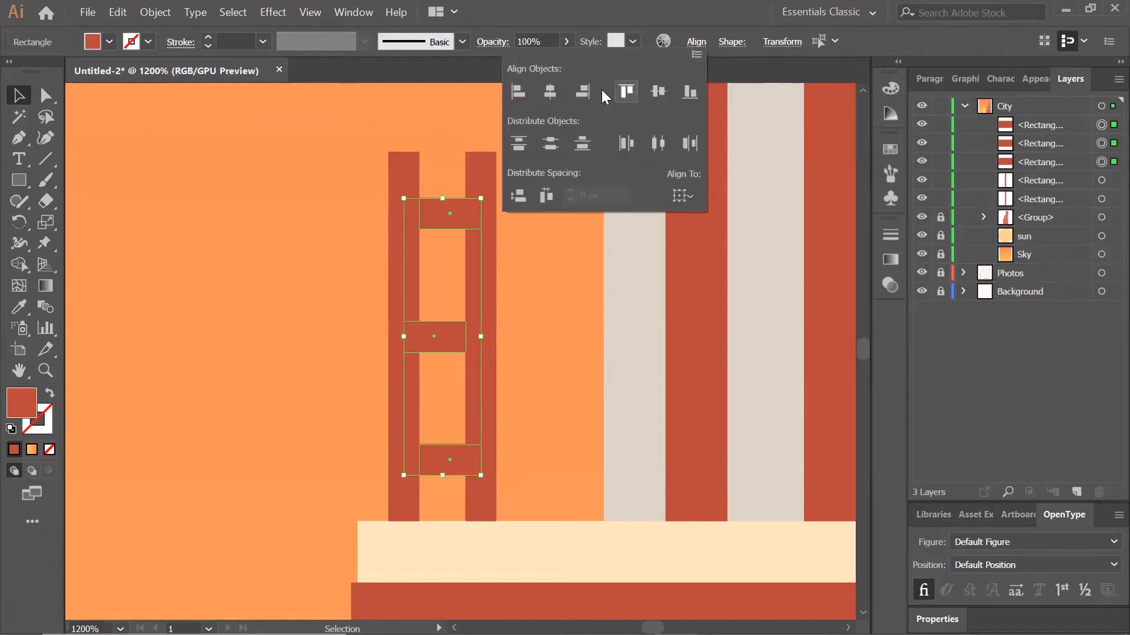
{"action": "left_click", "coordinate": [548, 93]}
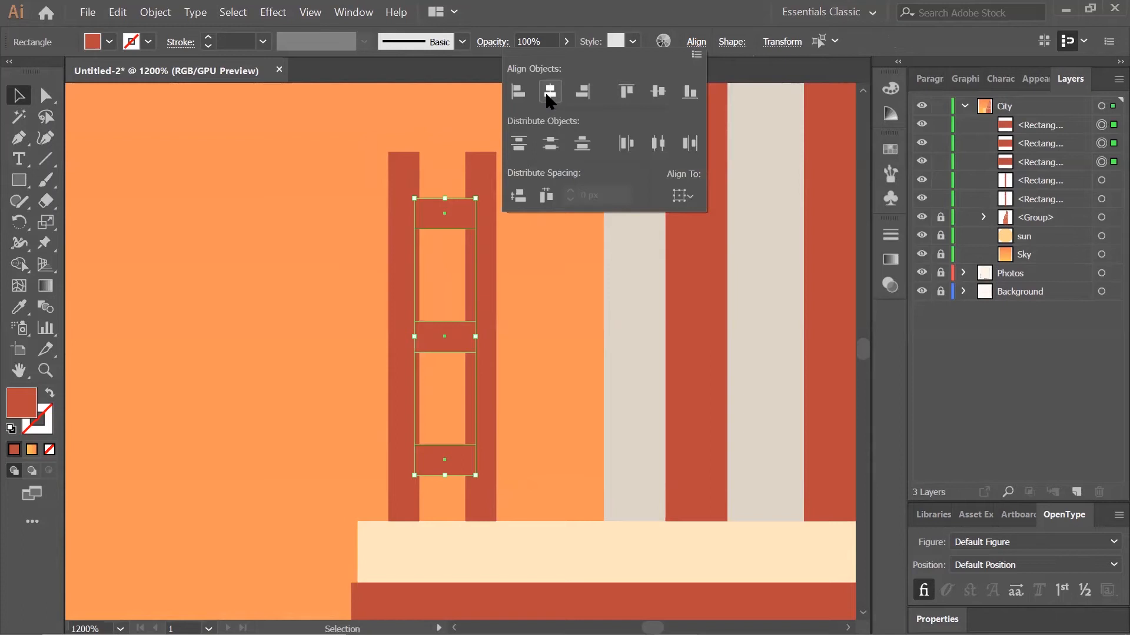
{"action": "left_click", "coordinate": [550, 143]}
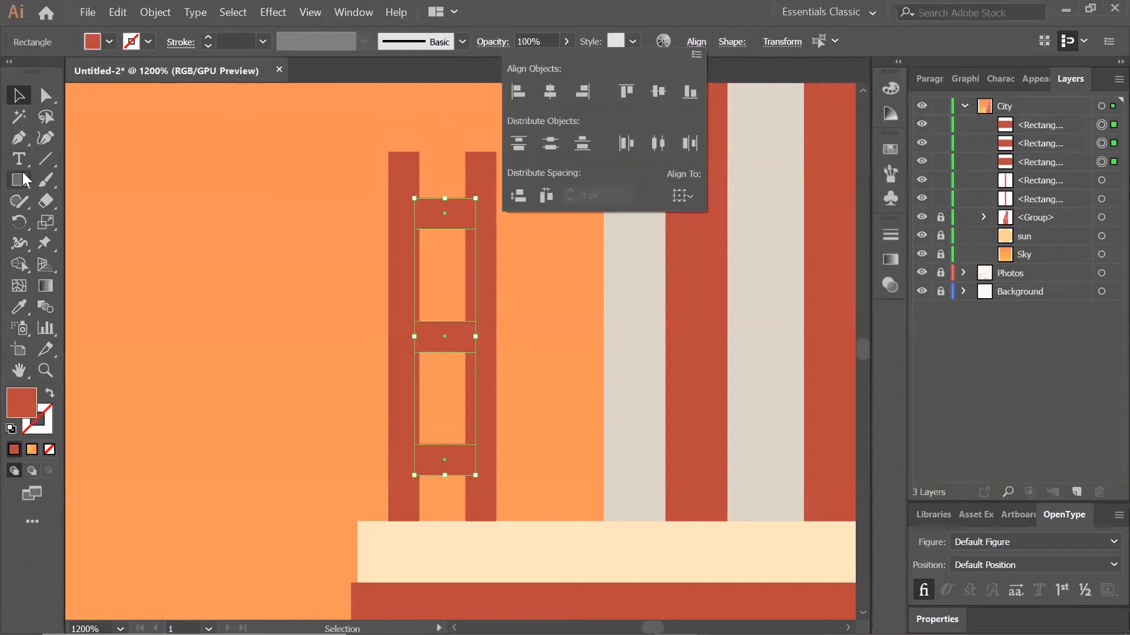
{"action": "left_click", "coordinate": [260, 192]}
Create a 20 × 4 px red rectangle in the sky near the ladder's upper end.
{"action": "left_click", "coordinate": [18, 180]}
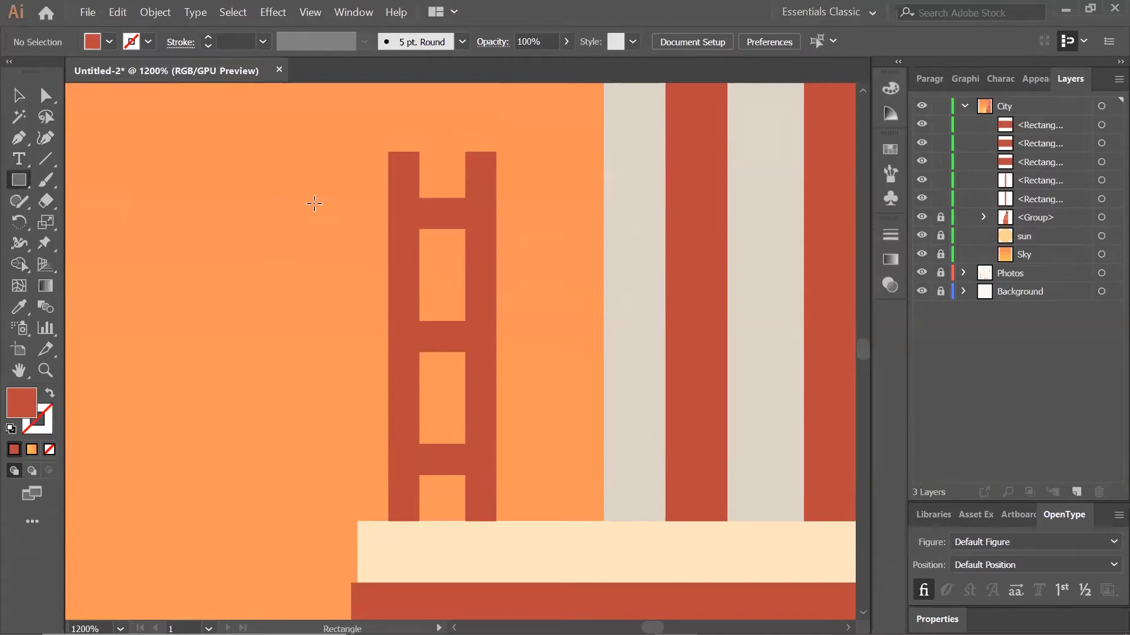
{"action": "left_click", "coordinate": [233, 194]}
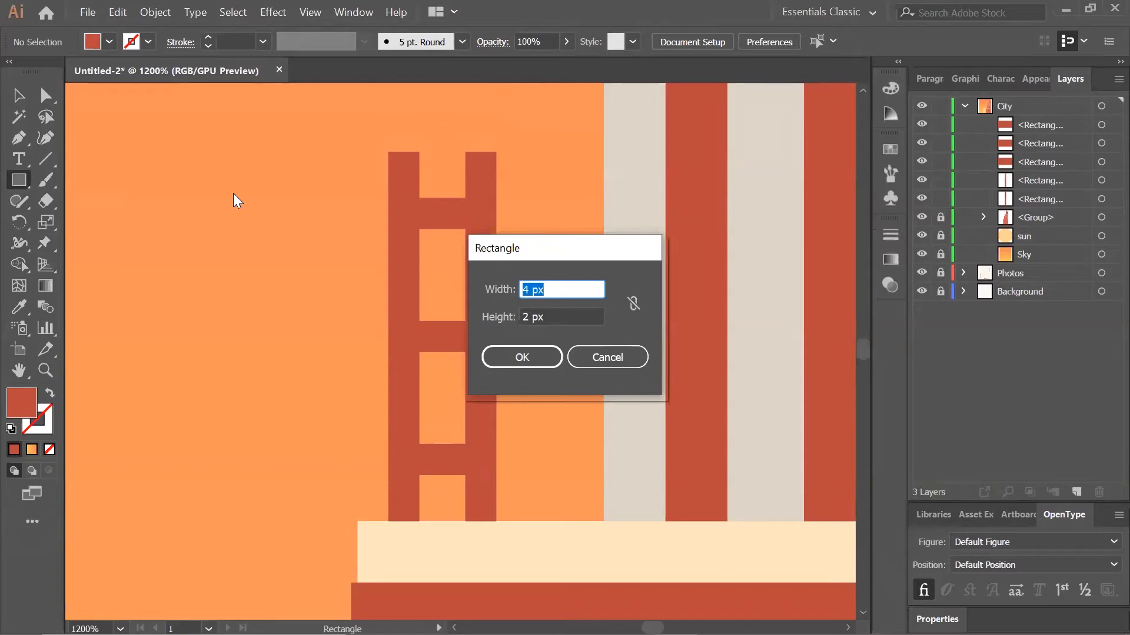
{"action": "type", "text": "20"}
{"action": "key", "text": "Tab"}
{"action": "type", "text": "4"}
{"action": "key", "text": "Tab"}
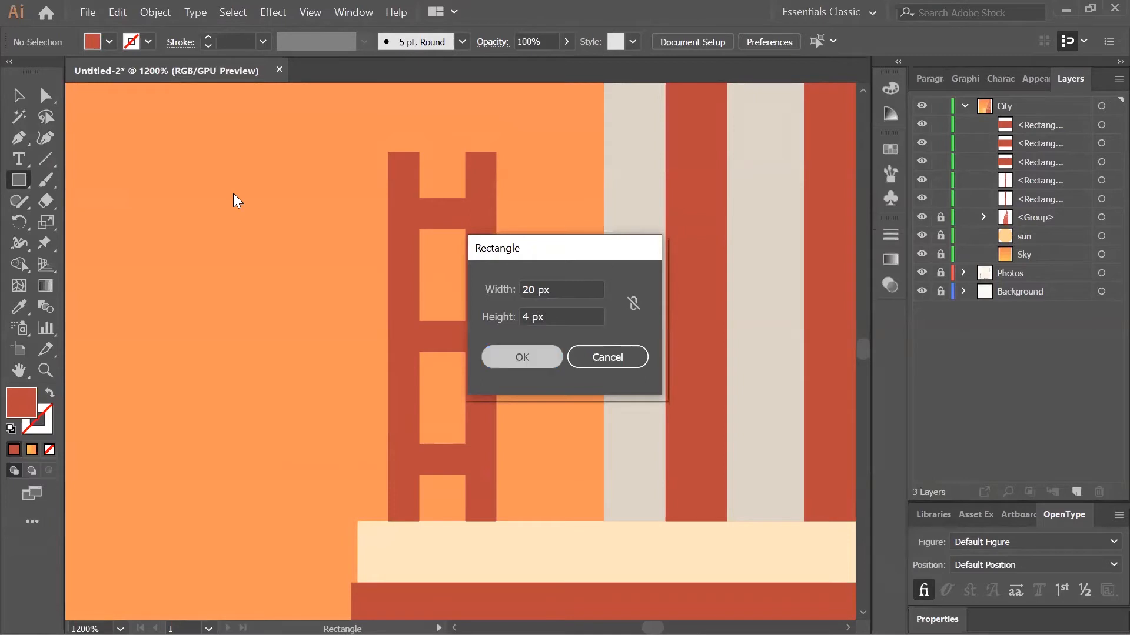
{"action": "key", "text": "Return"}
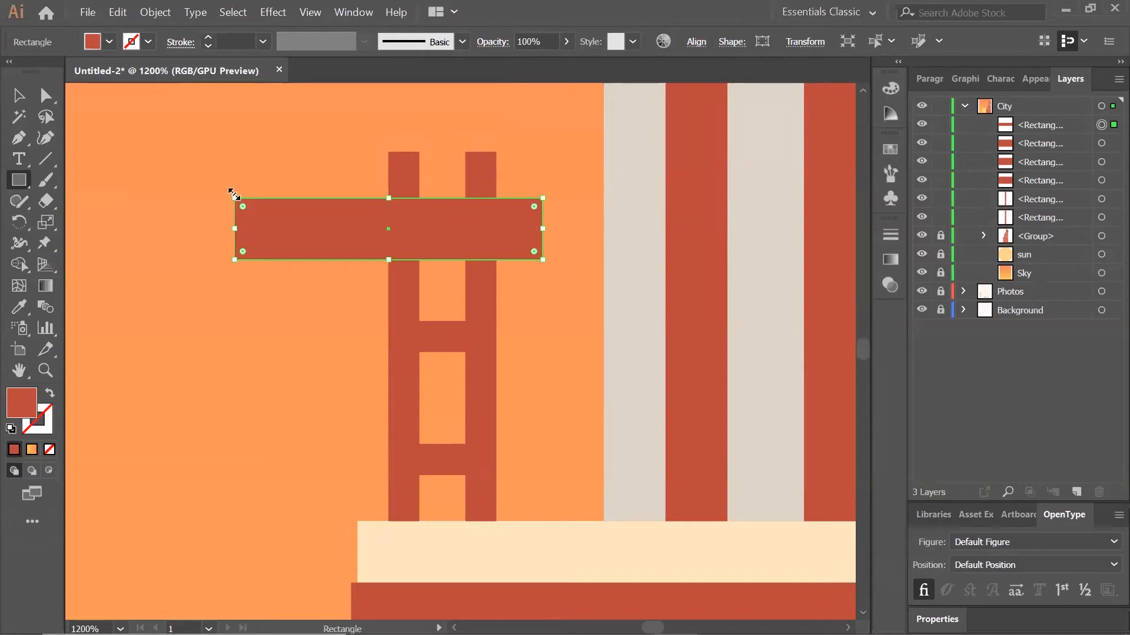
Place the 20 × 4 px rectangle on top of the ladder, reaching the edge of the striped block.
{"action": "scroll", "coordinate": [232, 200], "scroll_direction": "up", "scroll_amount": 3}
{"action": "left_click", "coordinate": [17, 100]}
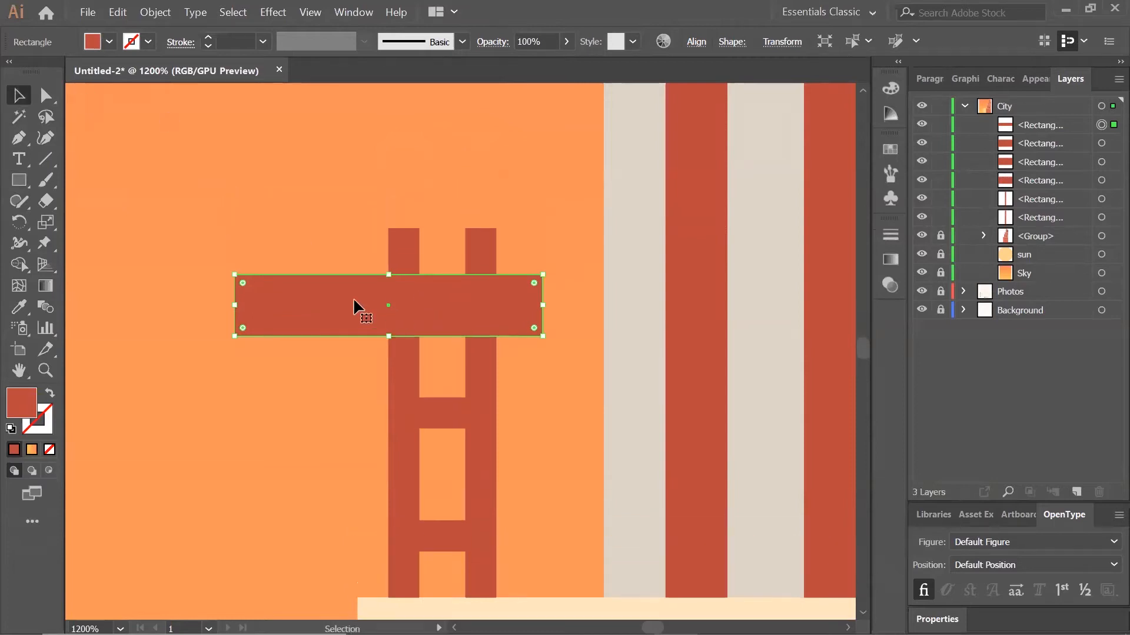
{"action": "left_click_drag", "start_coordinate": [327, 306], "coordinate": [381, 200]}
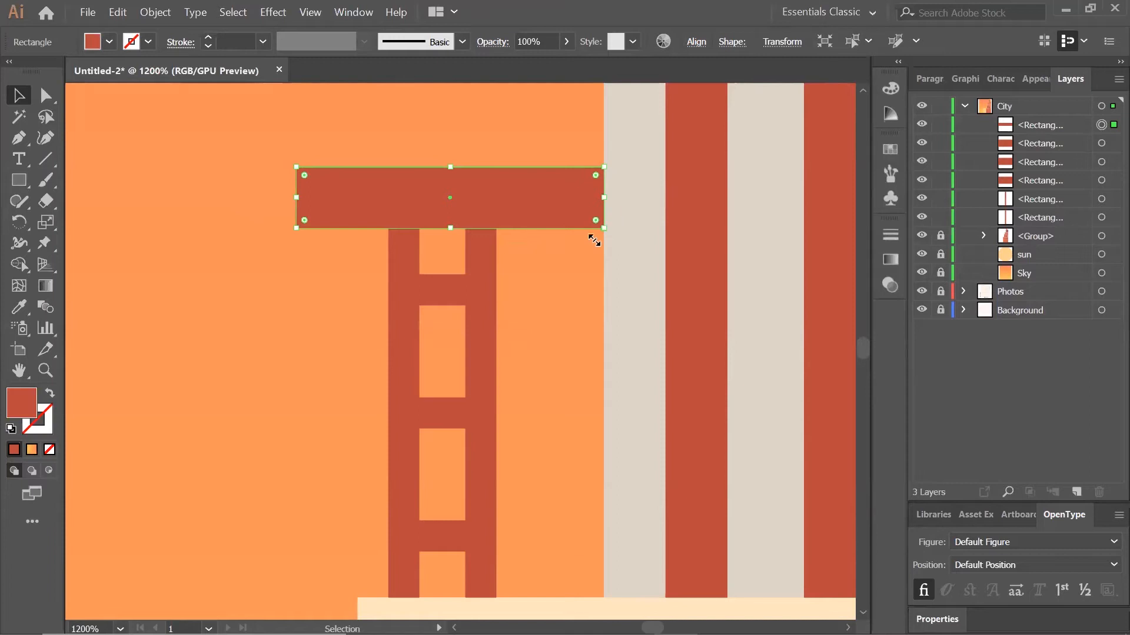
Shift the two vertical bars and three rungs together to the right, centring them beneath the 20 × 4 px platform.
{"action": "scroll", "coordinate": [565, 276], "scroll_direction": "down", "scroll_amount": 1}
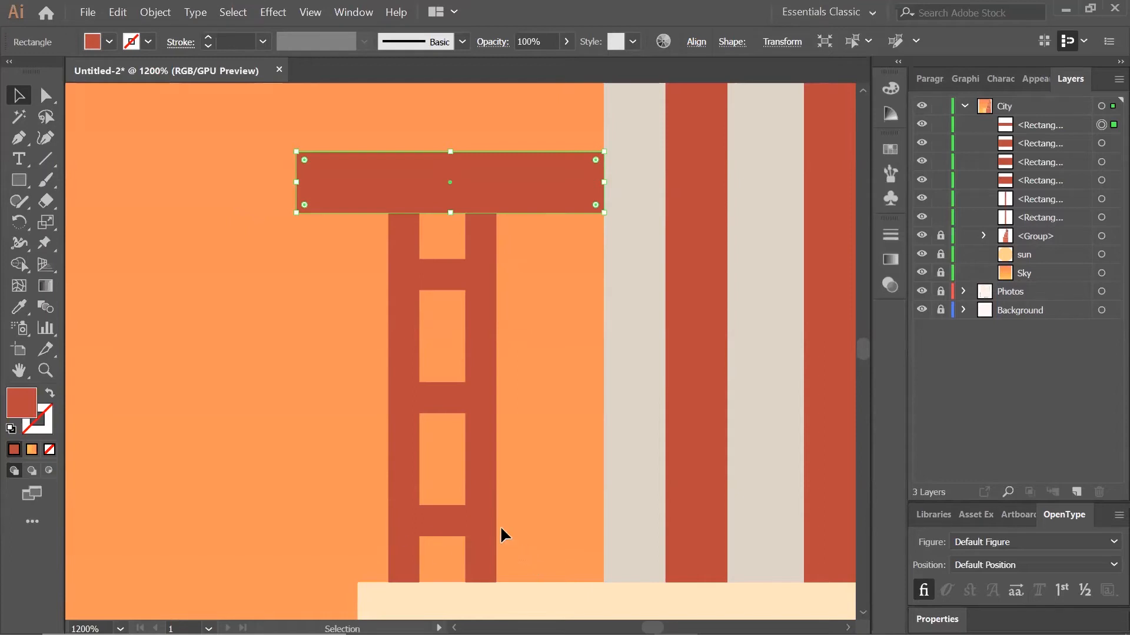
{"action": "left_click_drag", "start_coordinate": [304, 249], "coordinate": [299, 231]}
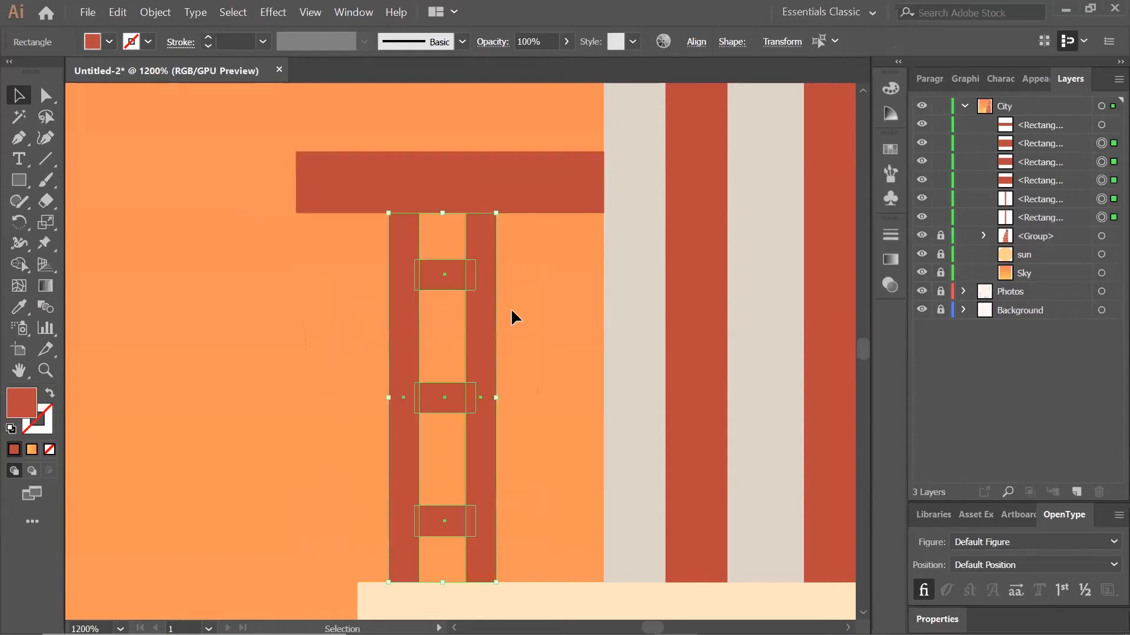
{"action": "left_click_drag", "start_coordinate": [482, 303], "coordinate": [498, 303]}
{"action": "left_click", "coordinate": [537, 328]}
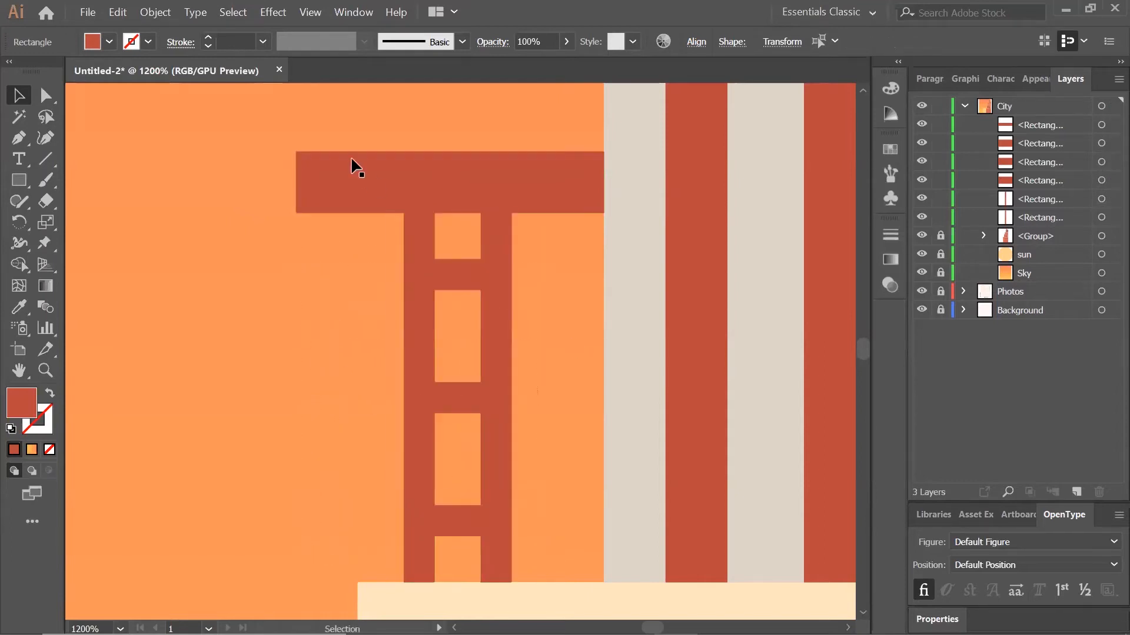
{"action": "left_click_drag", "start_coordinate": [275, 124], "coordinate": [394, 226]}
{"action": "left_click", "coordinate": [468, 179]}
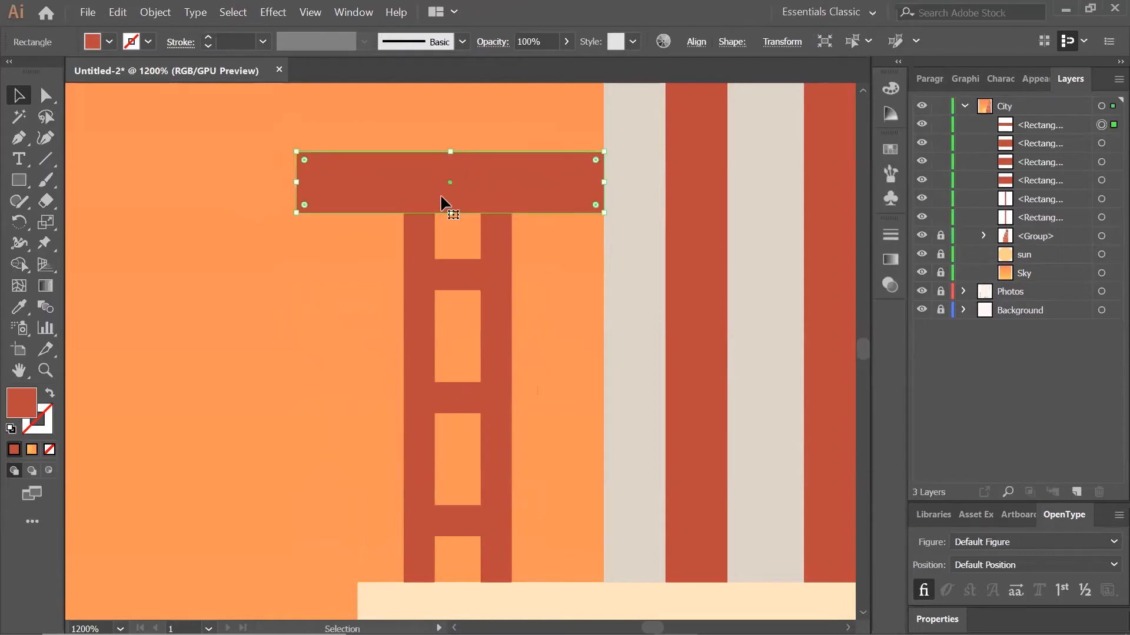
{"action": "left_click", "coordinate": [577, 253]}
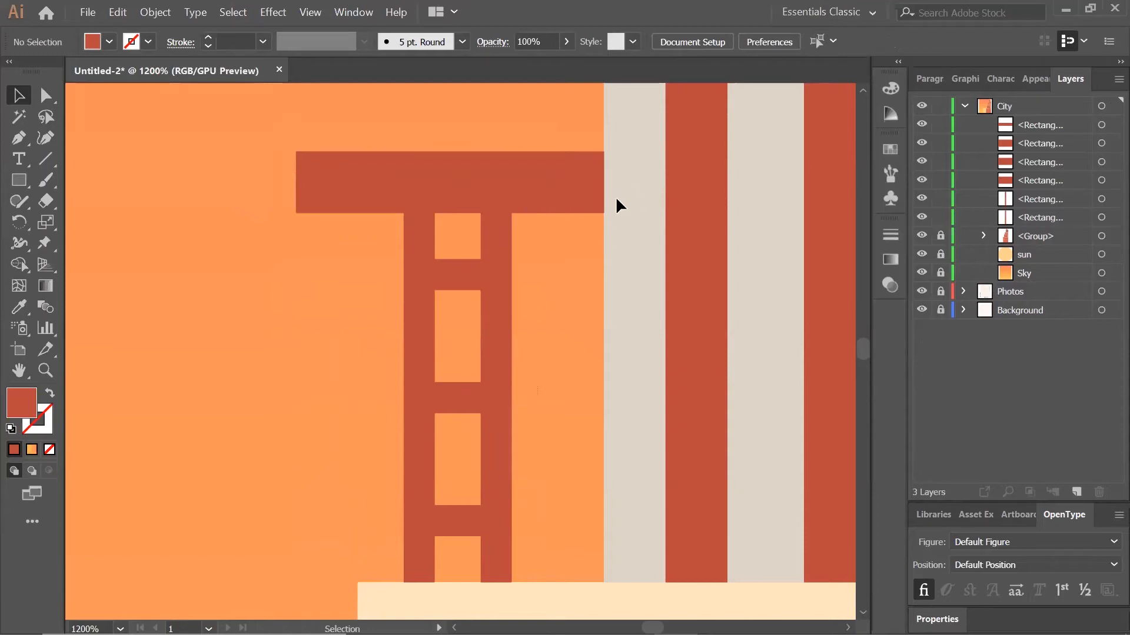
Create a 14 × 10 px red rectangle in the sky beside the platform.
{"action": "left_click", "coordinate": [18, 180]}
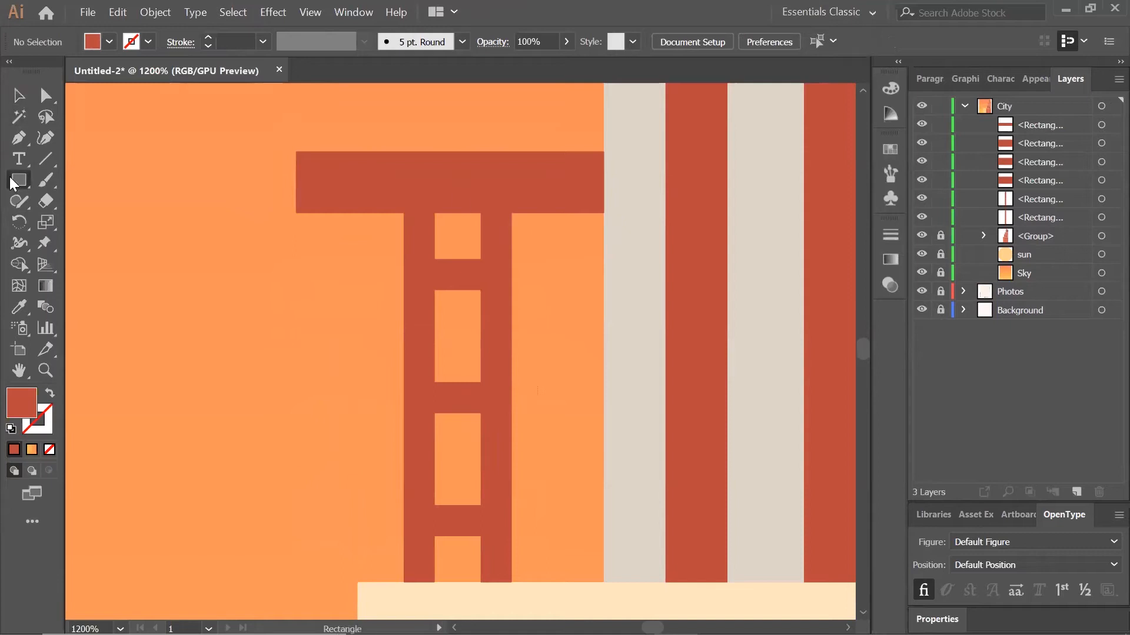
{"action": "left_click", "coordinate": [146, 194]}
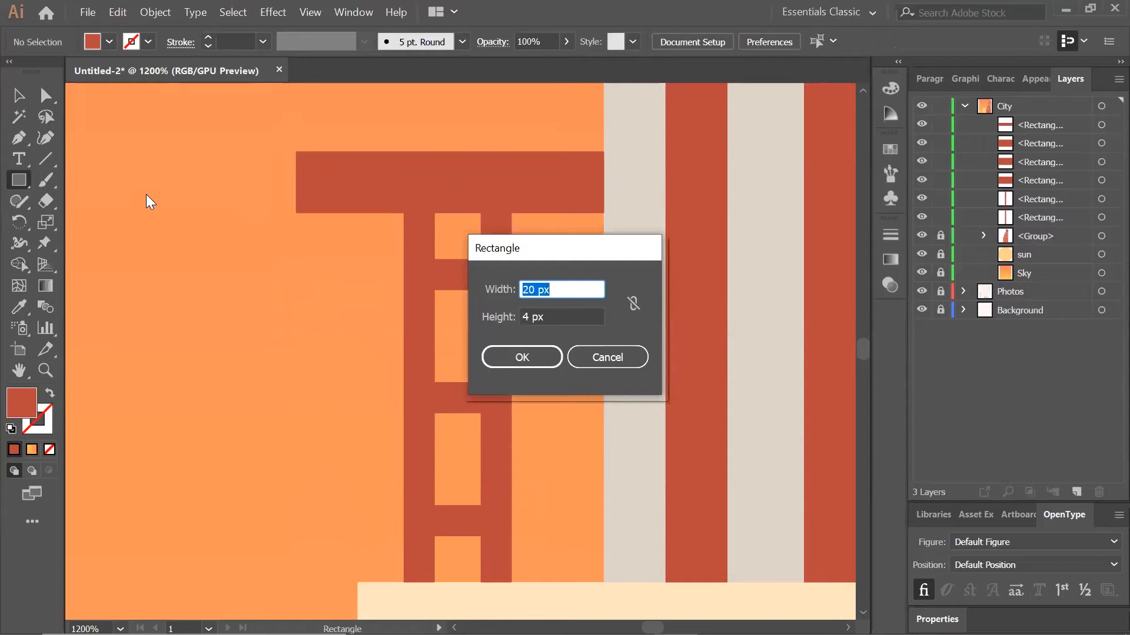
{"action": "type", "text": "14"}
{"action": "key", "text": "Tab"}
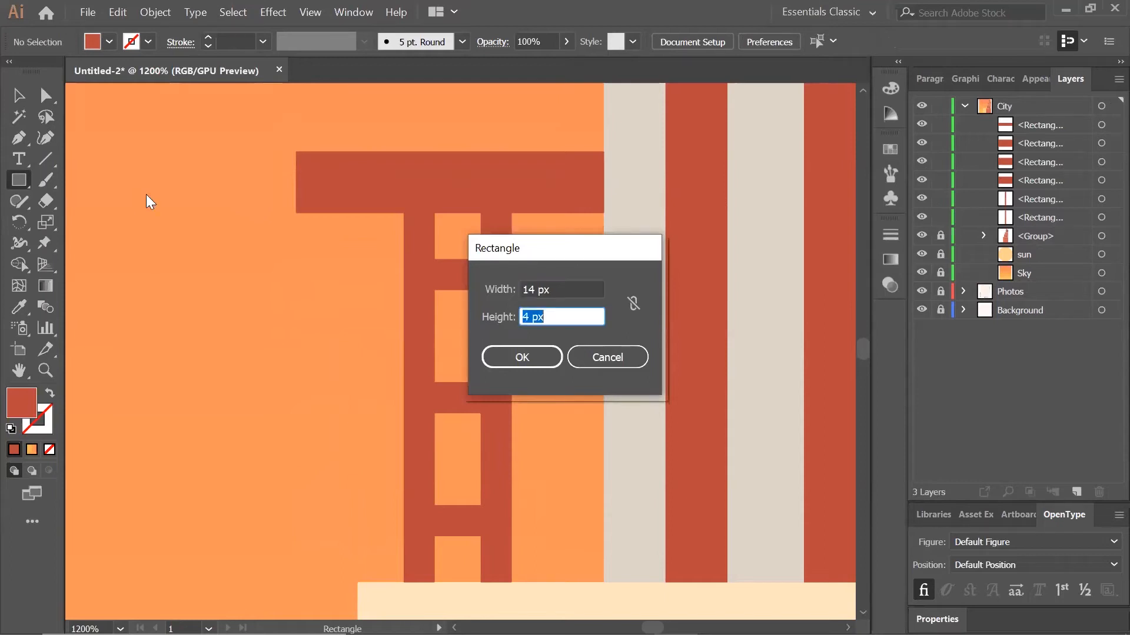
{"action": "type", "text": "10"}
{"action": "key", "text": "Tab"}
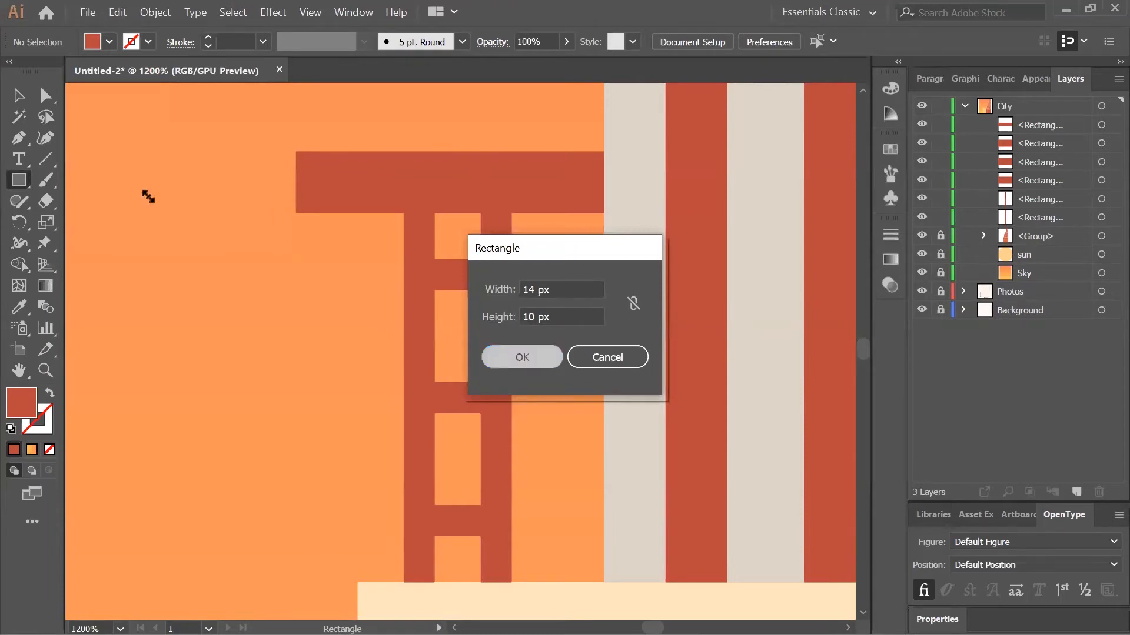
{"action": "key", "text": "Return"}
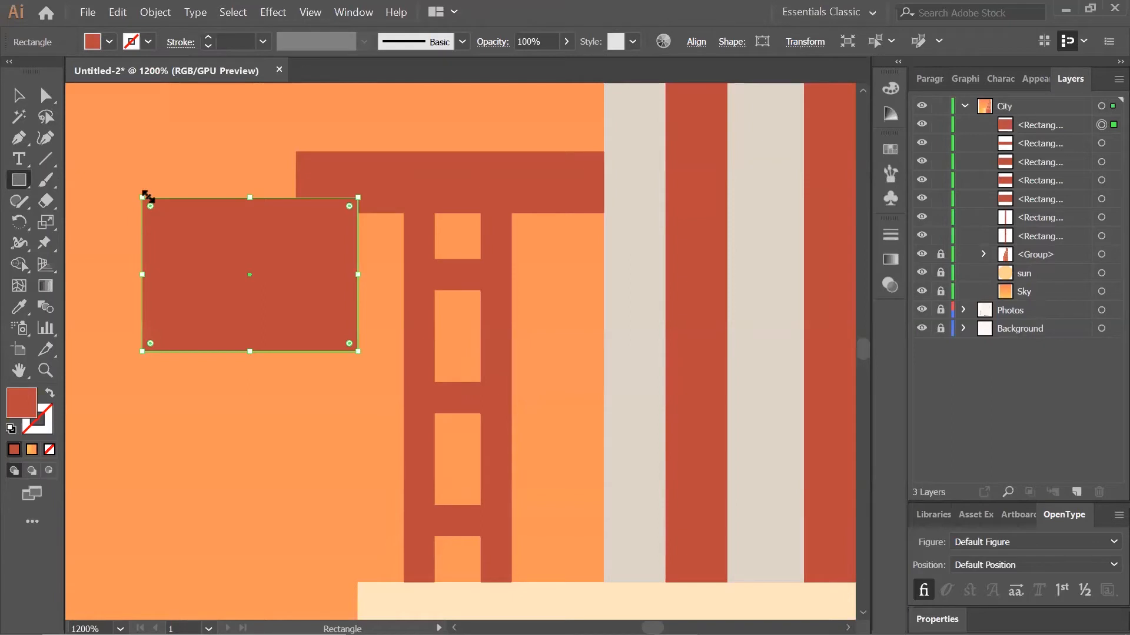
Place the 14 × 10 px rectangle on top of the platform, centred over it.
{"action": "scroll", "coordinate": [469, 126], "scroll_direction": "up", "scroll_amount": 3}
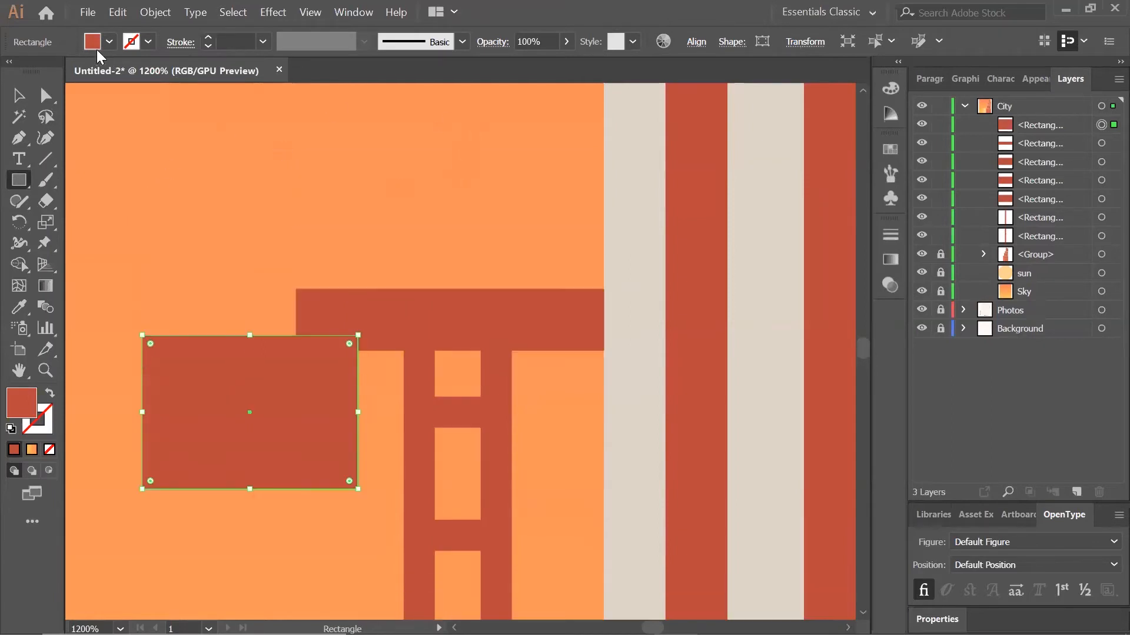
{"action": "left_click", "coordinate": [17, 97]}
{"action": "left_click_drag", "start_coordinate": [305, 442], "coordinate": [518, 241]}
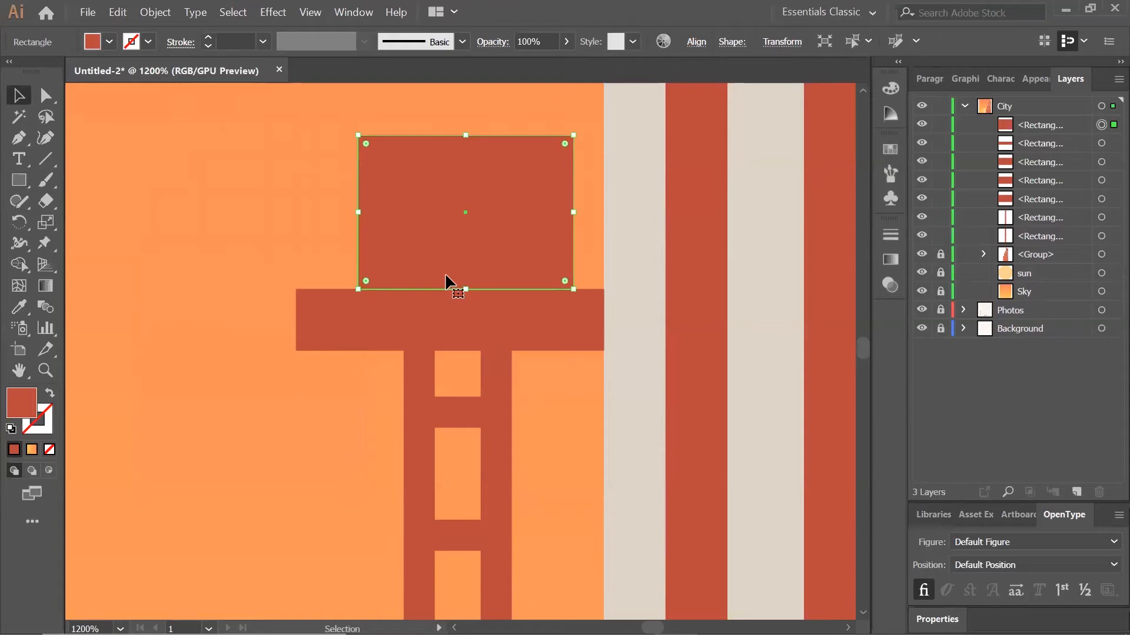
{"action": "left_click", "coordinate": [509, 343]}
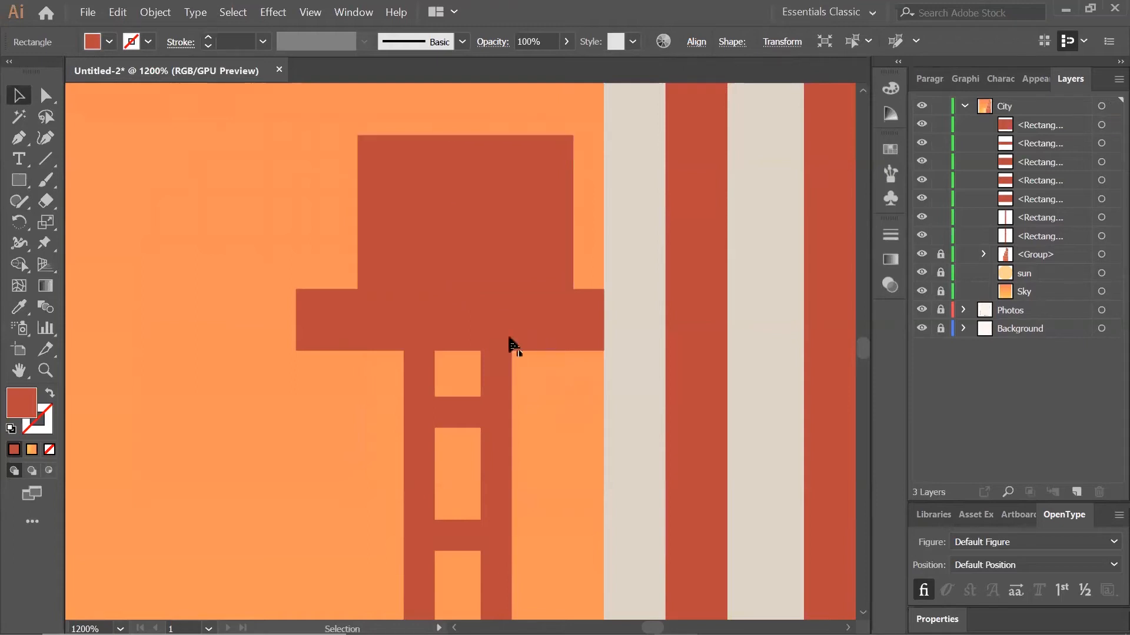
{"action": "left_click", "coordinate": [430, 272]}
{"action": "left_click_drag", "start_coordinate": [510, 246], "coordinate": [498, 246]}
{"action": "left_click", "coordinate": [569, 433]}
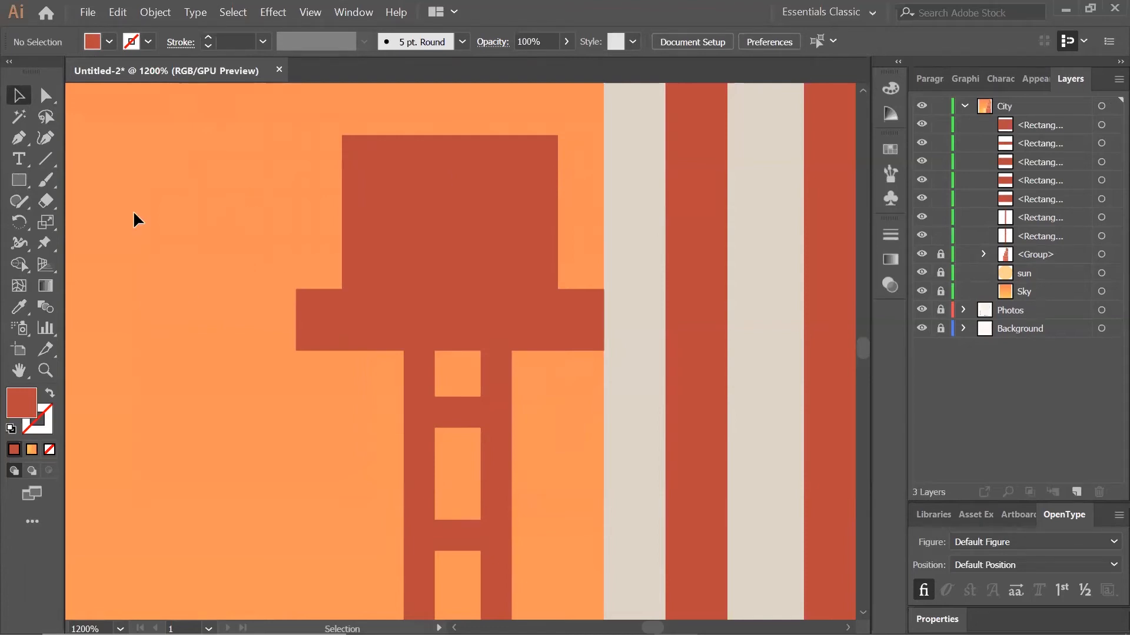
Create a 52 × 2 px red rectangle across the cabin block above the platform.
{"action": "left_click", "coordinate": [21, 173]}
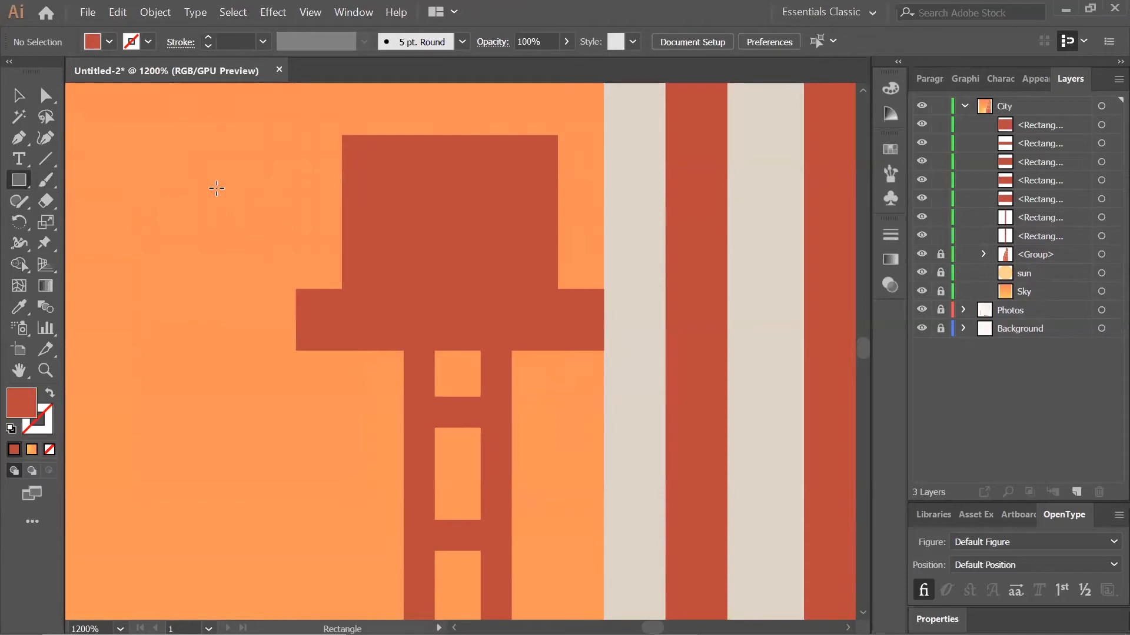
{"action": "left_click", "coordinate": [214, 187]}
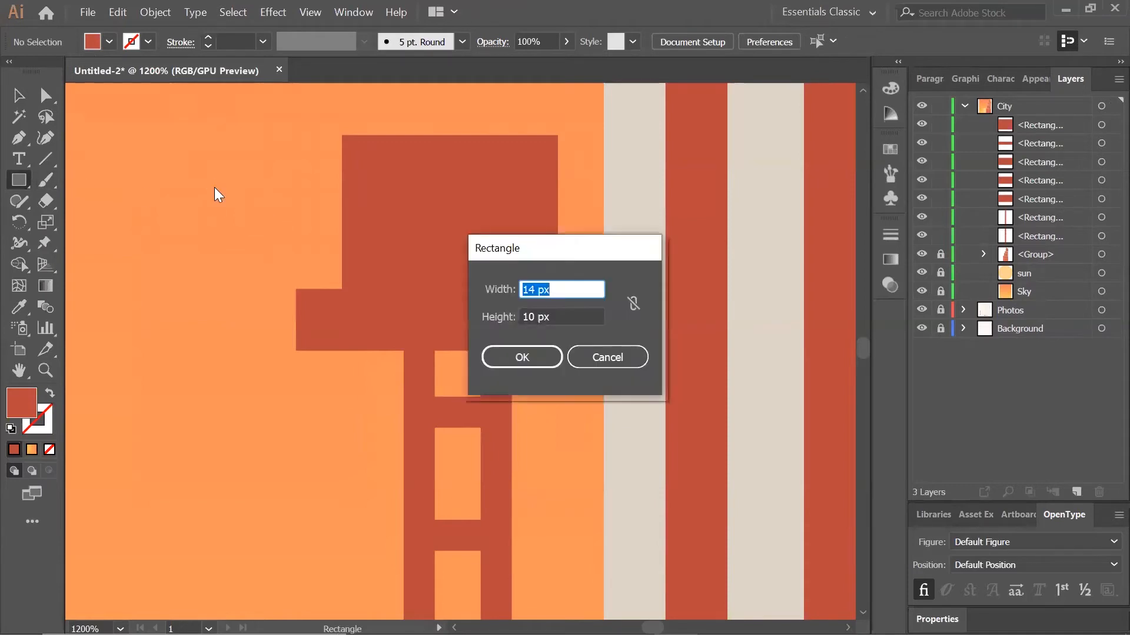
{"action": "type", "text": "52"}
{"action": "key", "text": "Tab"}
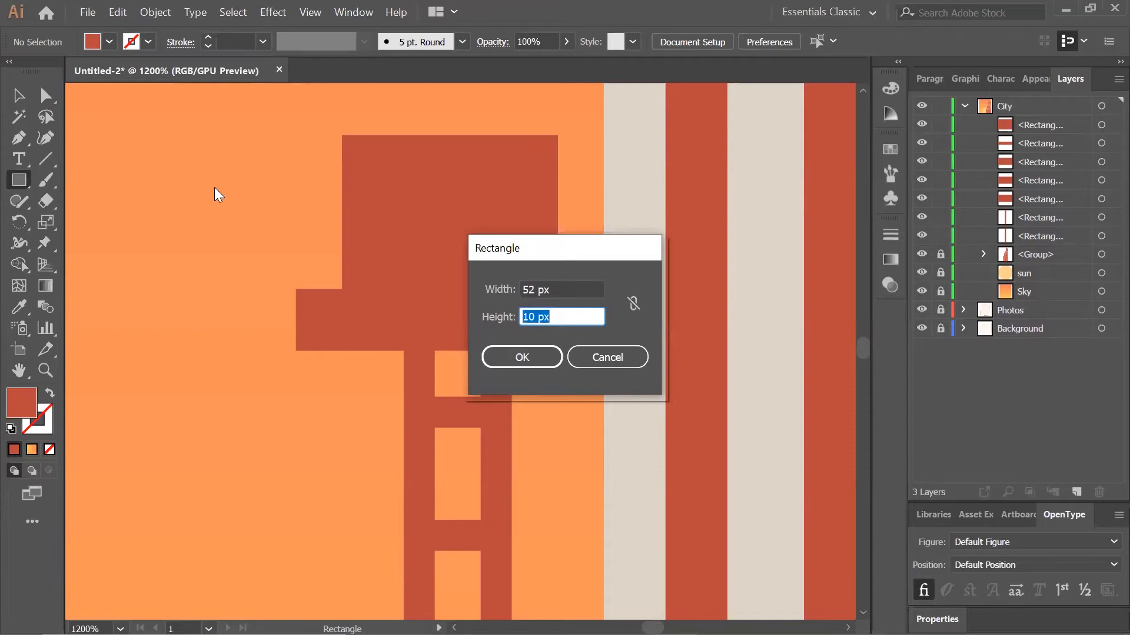
{"action": "type", "text": "2"}
{"action": "left_click", "coordinate": [512, 358]}
{"action": "left_click", "coordinate": [513, 358]}
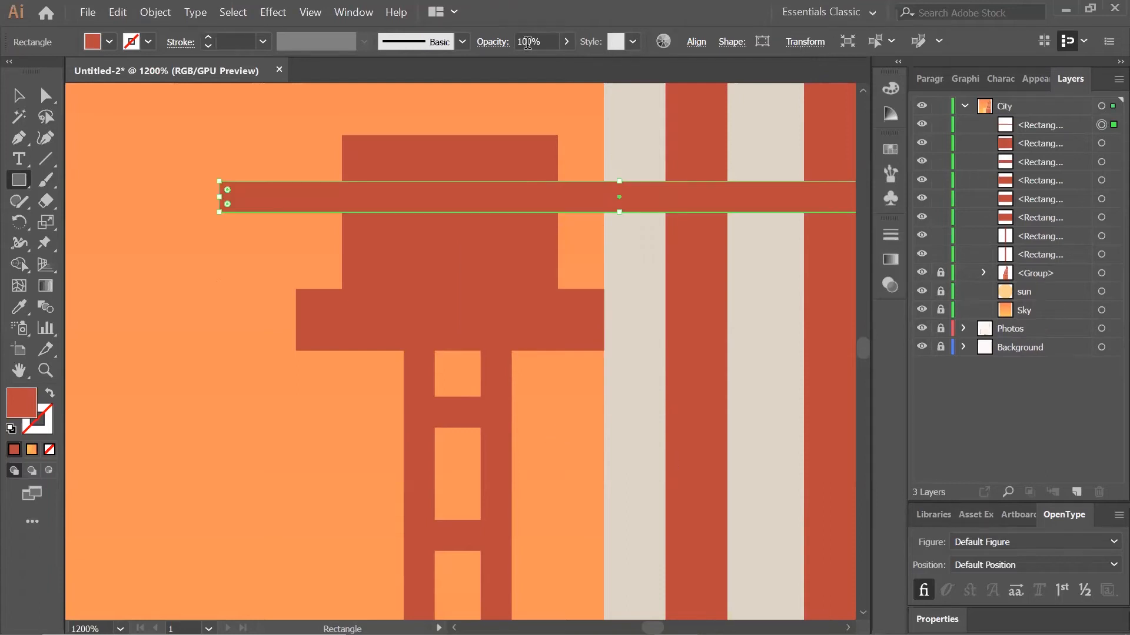
Copy the 52 × 2 px rectangle and paste one duplicate of it.
{"action": "left_click", "coordinate": [126, 16]}
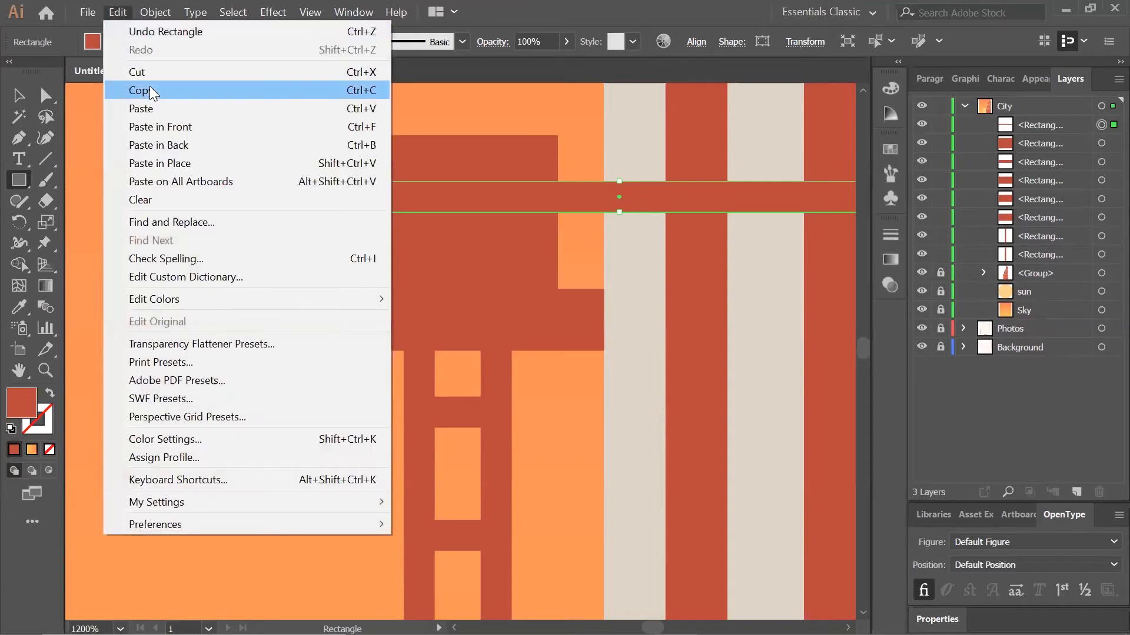
{"action": "left_click", "coordinate": [149, 88]}
{"action": "left_click", "coordinate": [114, 12]}
{"action": "left_click", "coordinate": [144, 107]}
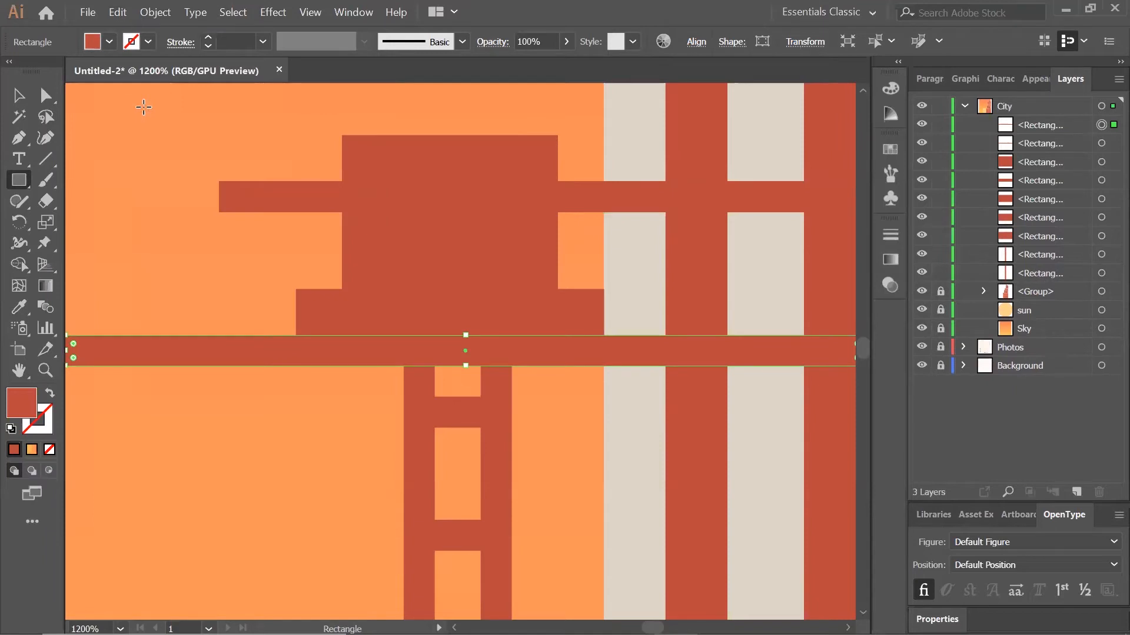
Move the original 52 × 2 px bar so it extends left from the cabin block, flush with the block's top edge.
{"action": "key", "text": "ctrl+minus"}
{"action": "key", "text": "ctrl+minus"}
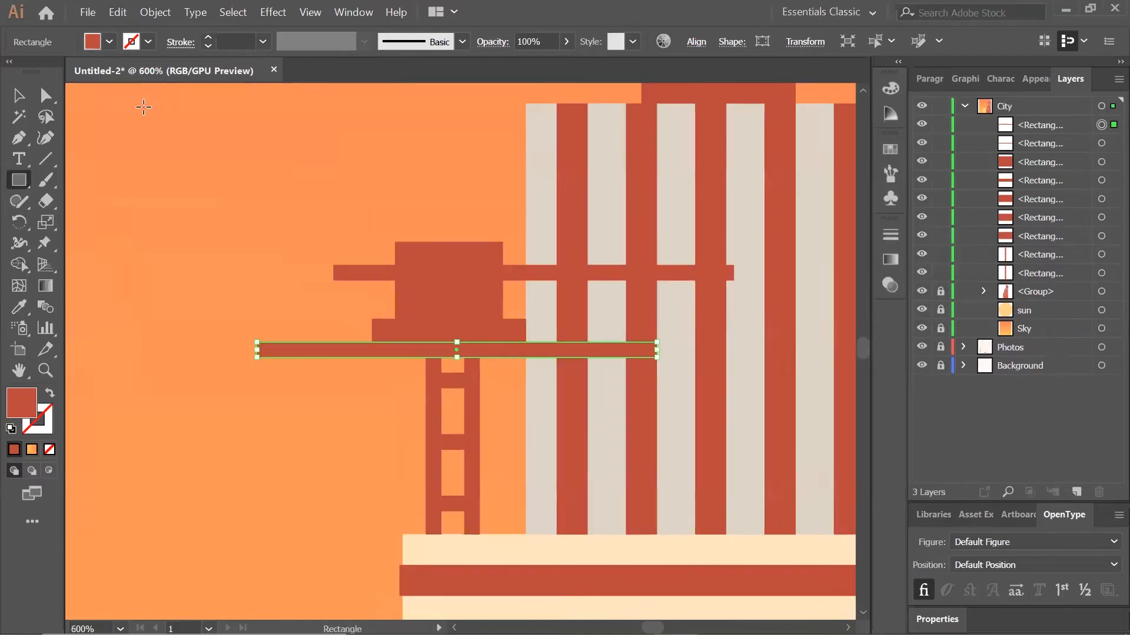
{"action": "left_click", "coordinate": [18, 95]}
{"action": "left_click_drag", "start_coordinate": [520, 273], "coordinate": [178, 173]}
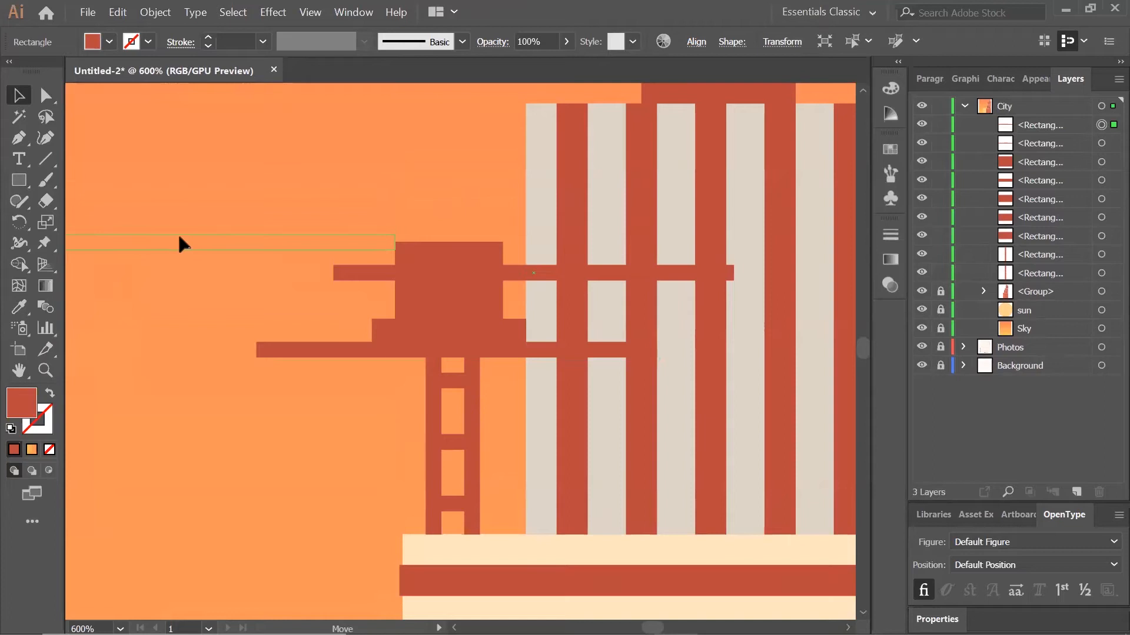
{"action": "left_click_drag", "start_coordinate": [177, 250], "coordinate": [177, 250]}
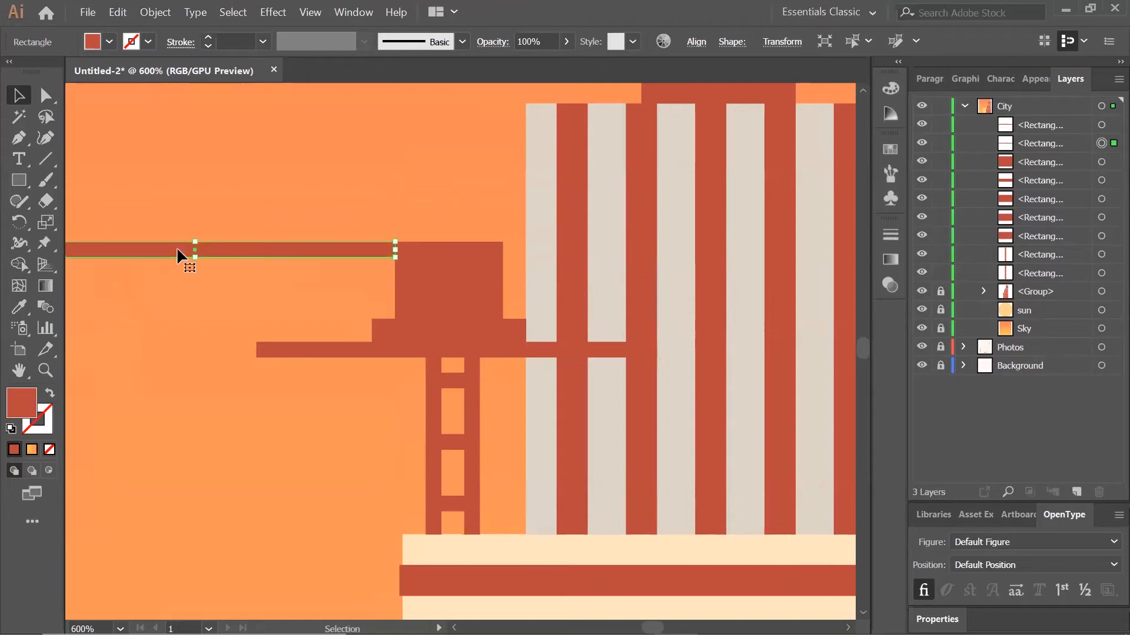
Move the duplicate 52 × 2 px bar parallel below the first arm bar, with its end against the cabin block's left edge.
{"action": "left_click", "coordinate": [454, 214]}
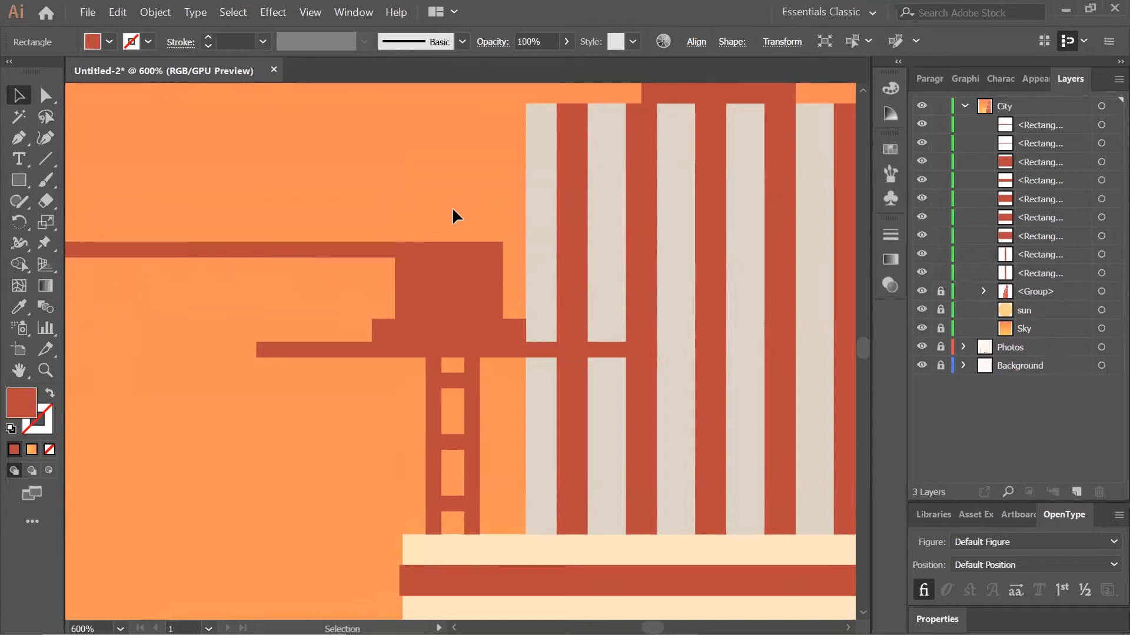
{"action": "left_click", "coordinate": [376, 252]}
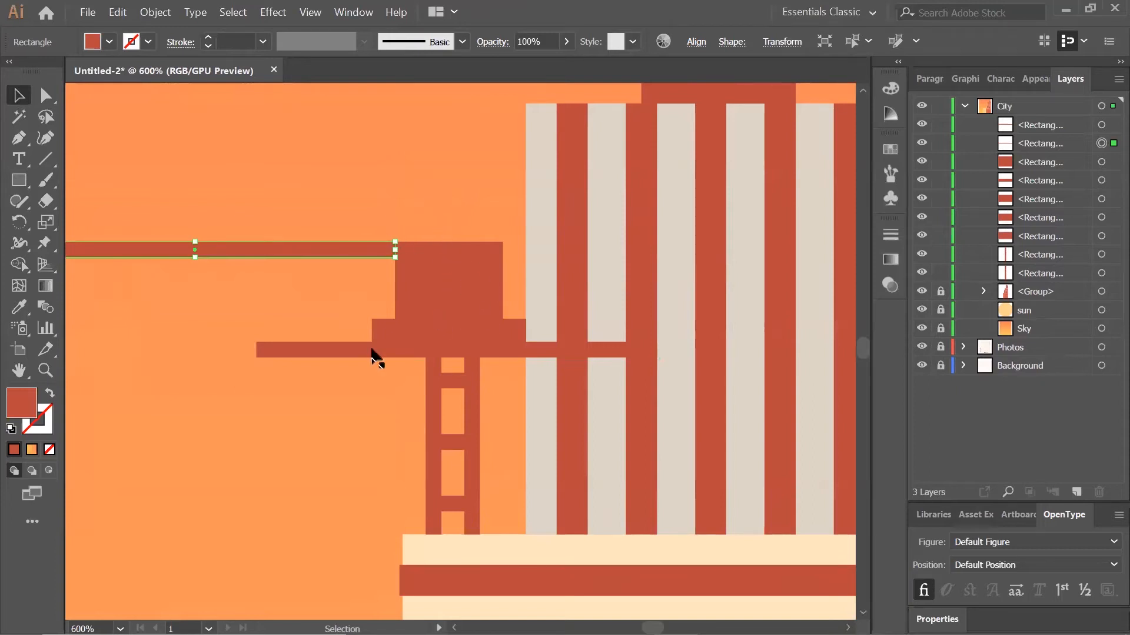
{"action": "left_click_drag", "start_coordinate": [342, 353], "coordinate": [101, 290]}
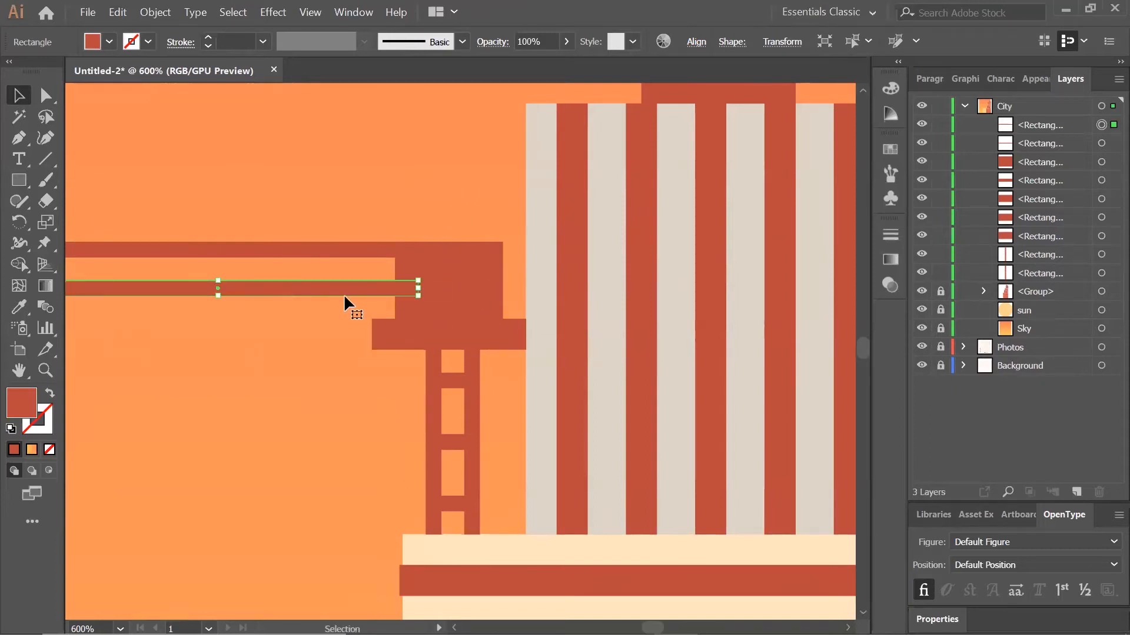
{"action": "left_click_drag", "start_coordinate": [351, 284], "coordinate": [323, 277]}
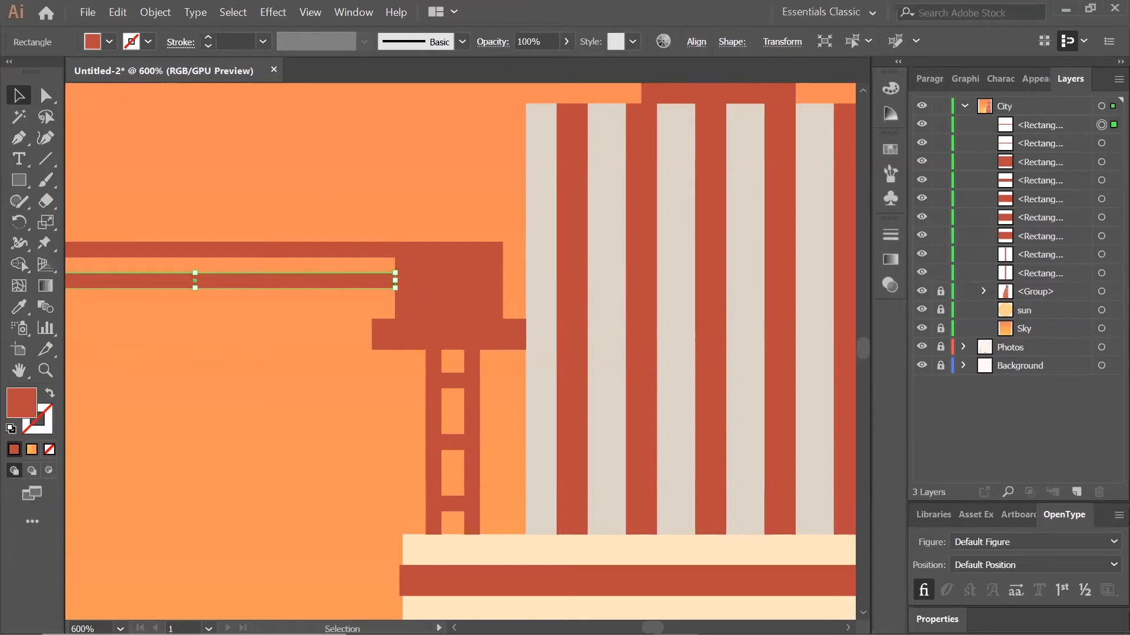
{"action": "left_click", "coordinate": [288, 172]}
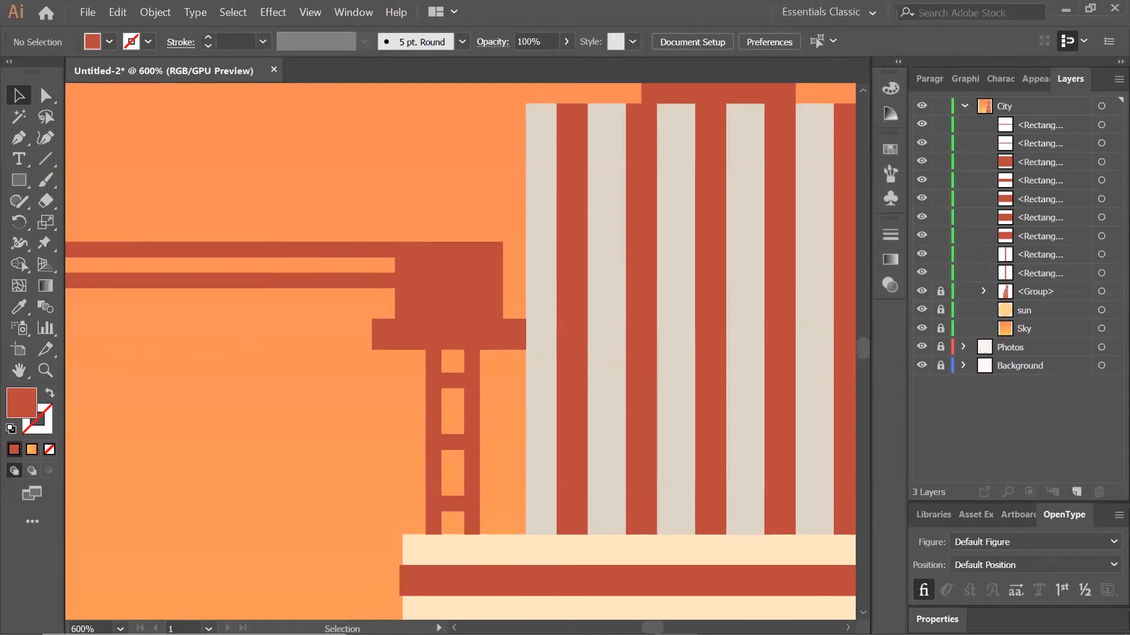
{"action": "scroll", "coordinate": [460, 351], "scroll_direction": "left", "scroll_amount": 9}
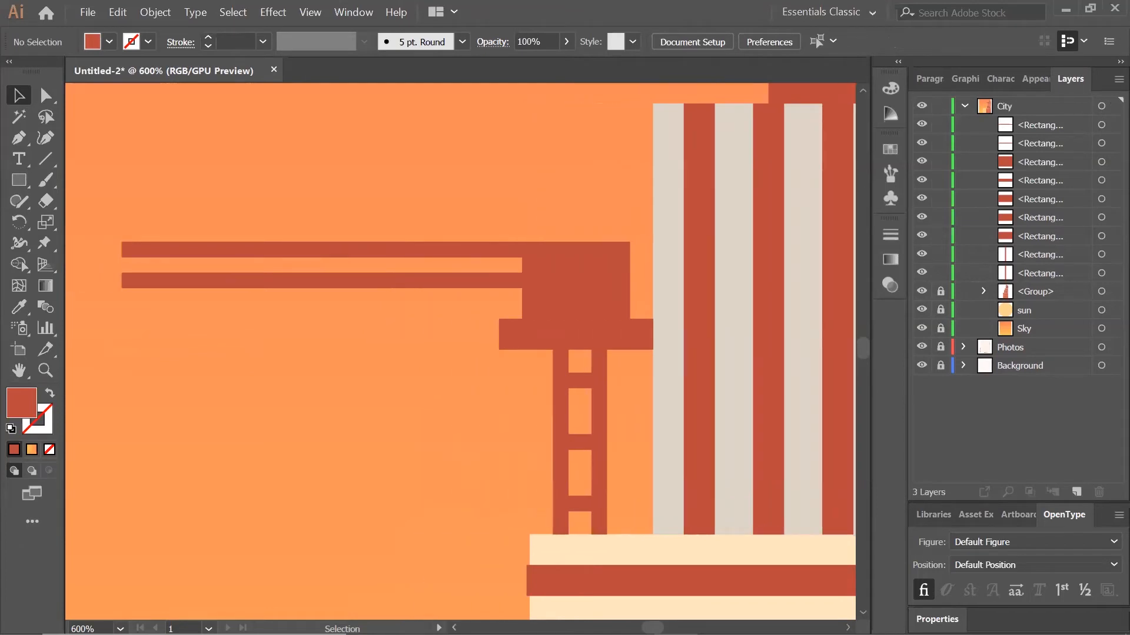
Create a 2 × 4 px red rectangle in the sky above the crane arm.
{"action": "left_click", "coordinate": [542, 274]}
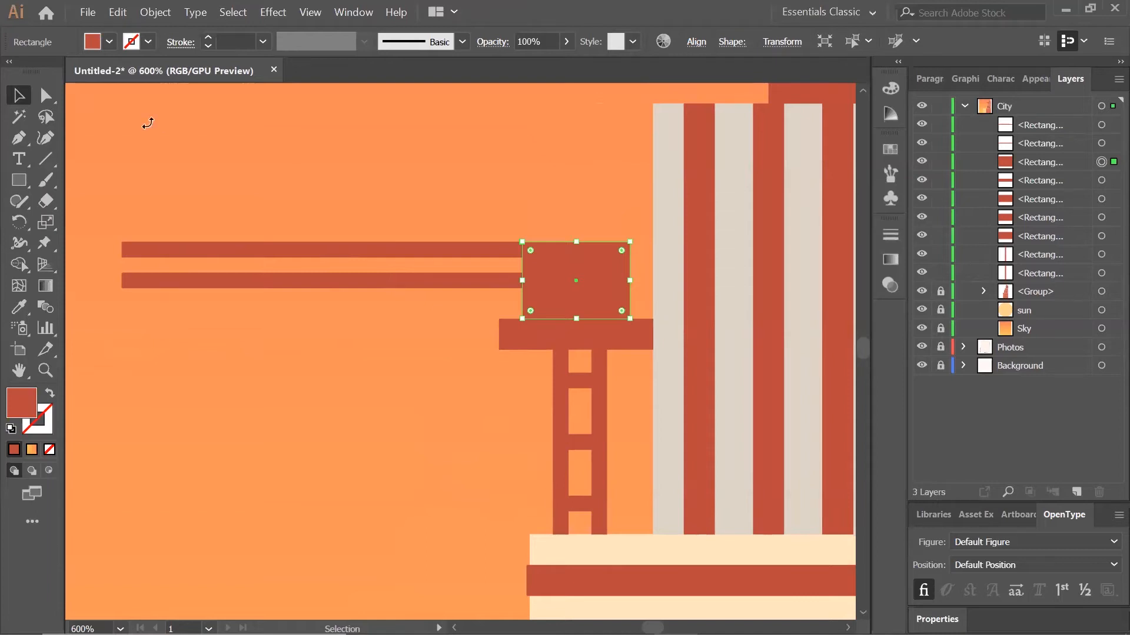
{"action": "left_click", "coordinate": [19, 180]}
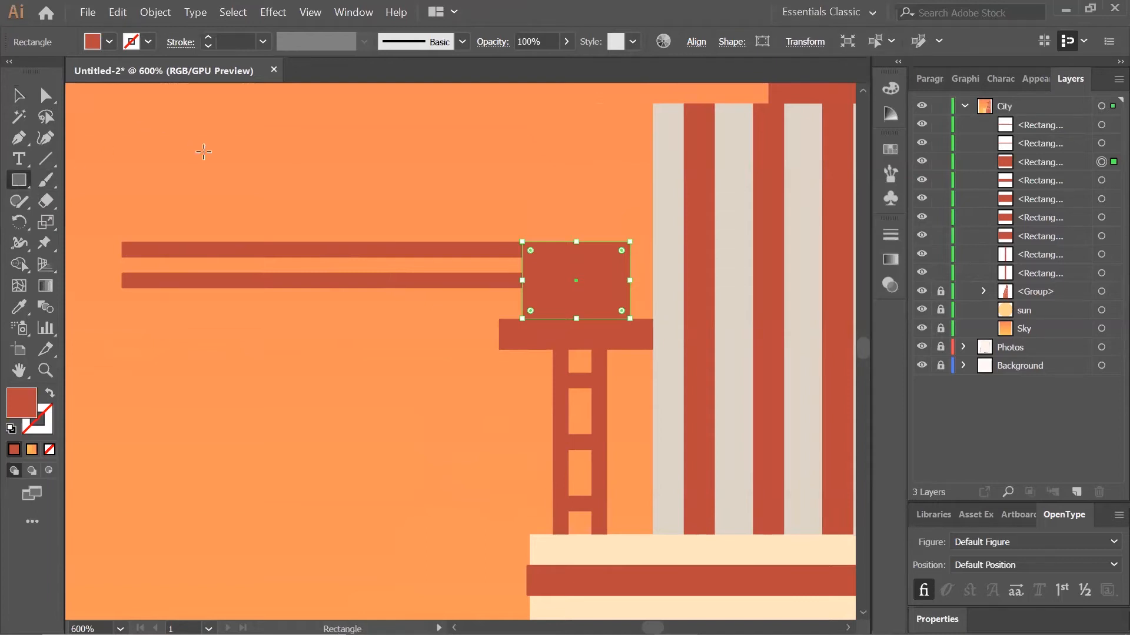
{"action": "left_click", "coordinate": [204, 153]}
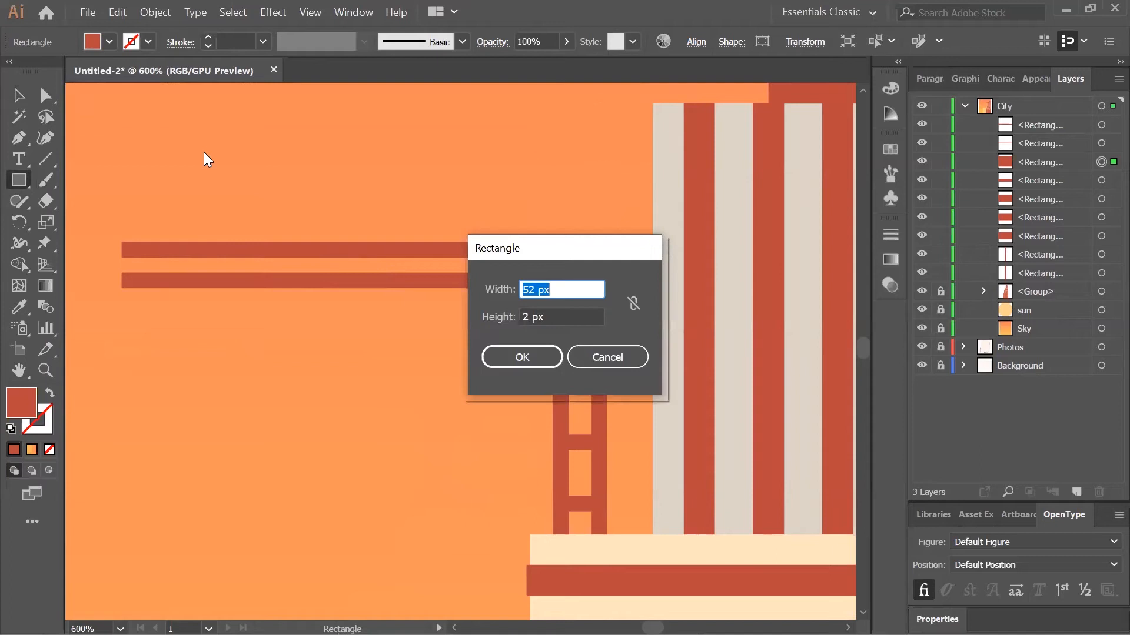
{"action": "type", "text": "2"}
{"action": "key", "text": "Tab"}
{"action": "type", "text": "4"}
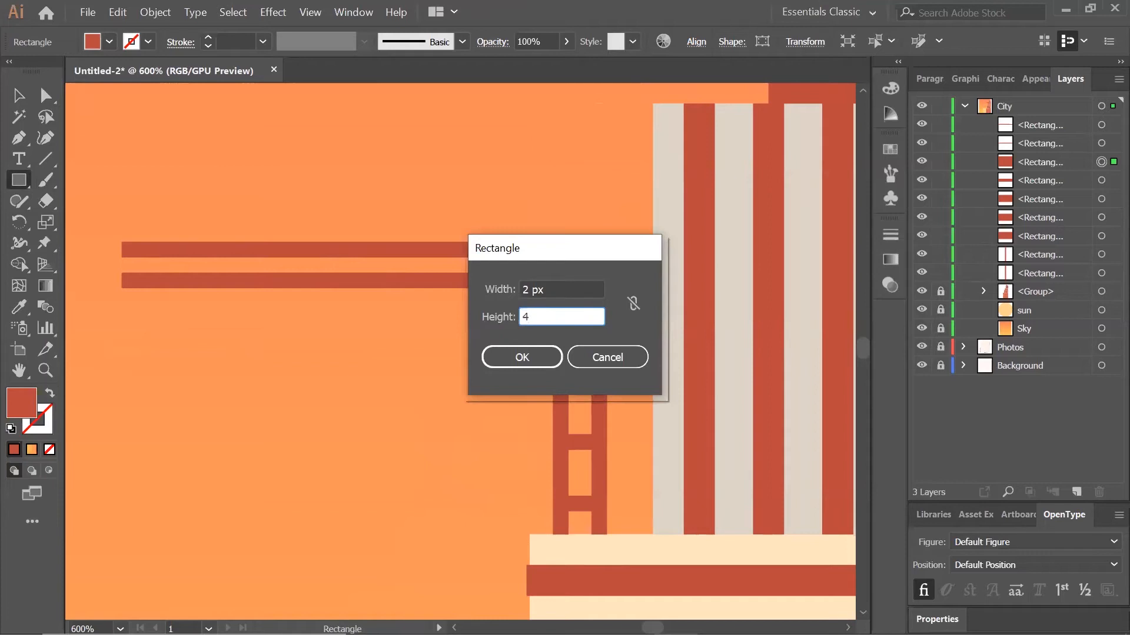
{"action": "left_click", "coordinate": [523, 359]}
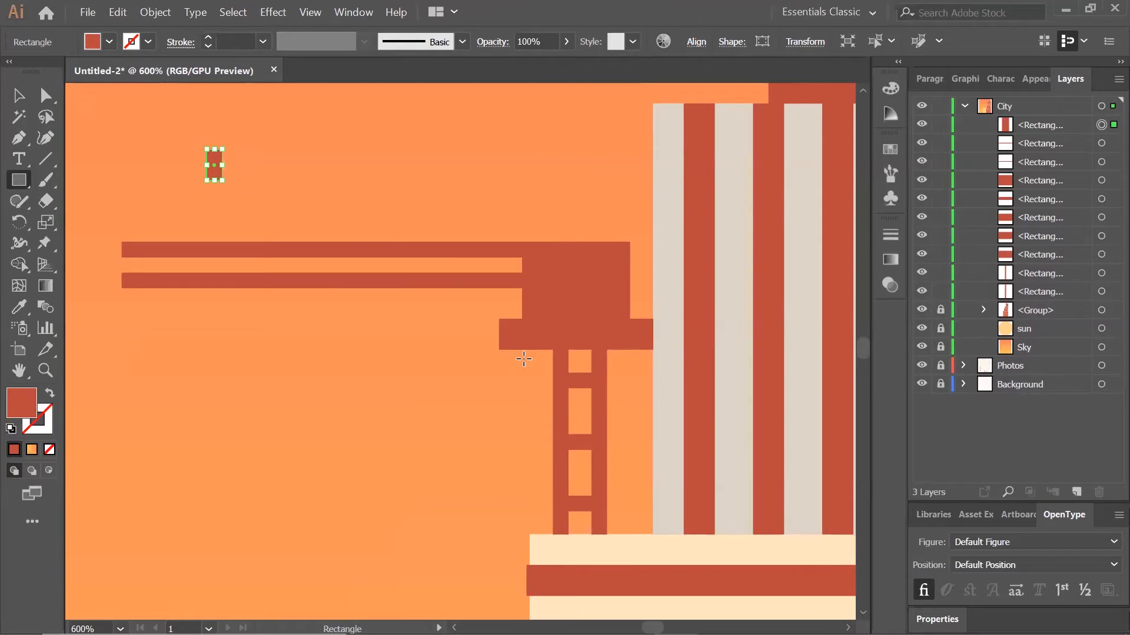
Shear the 2 × 4 px rectangle by -30° along the horizontal axis.
{"action": "key", "text": "ctrl+equal"}
{"action": "key", "text": "ctrl+equal"}
{"action": "key", "text": "ctrl+equal"}
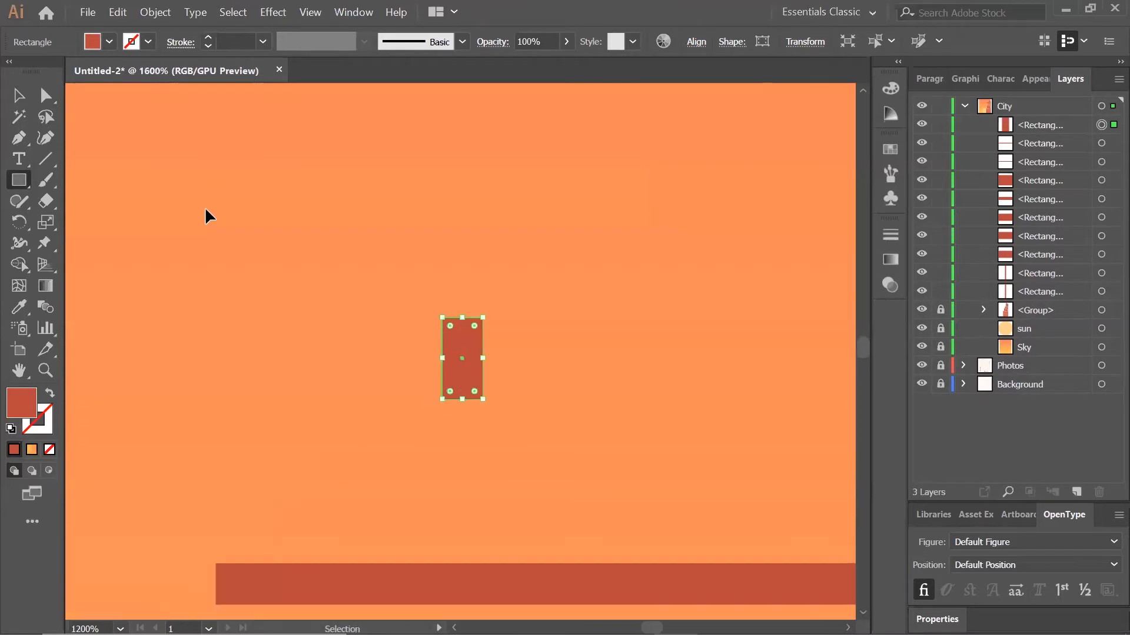
{"action": "right_click", "coordinate": [473, 321]}
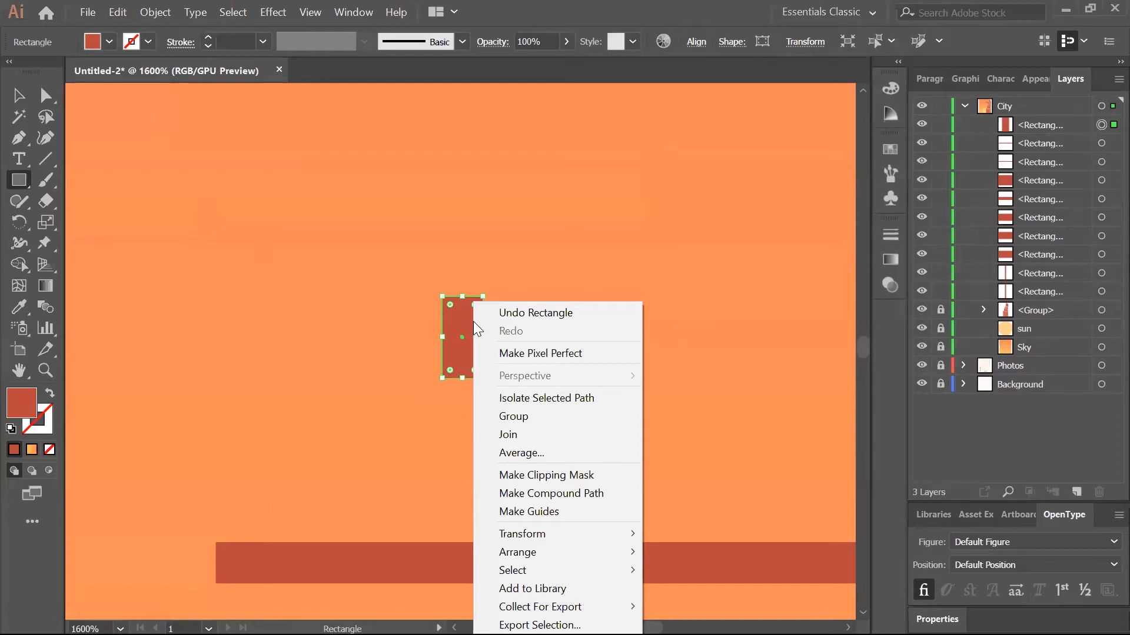
{"action": "mouse_move", "coordinate": [579, 533]}
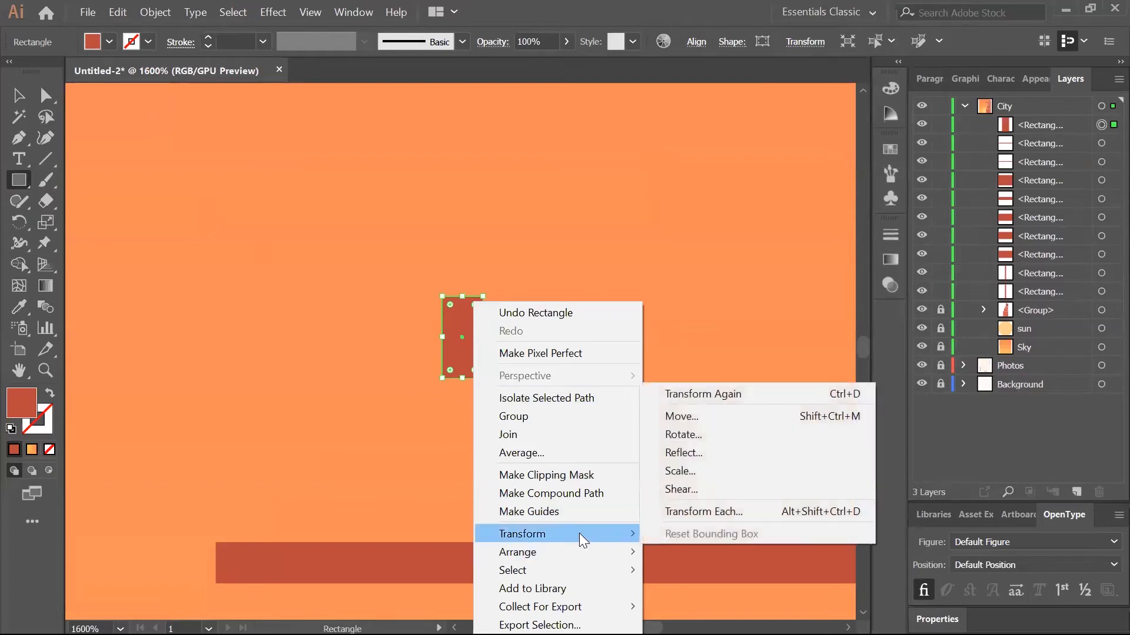
{"action": "left_click", "coordinate": [830, 488]}
{"action": "left_click_drag", "start_coordinate": [612, 156], "coordinate": [741, 124]}
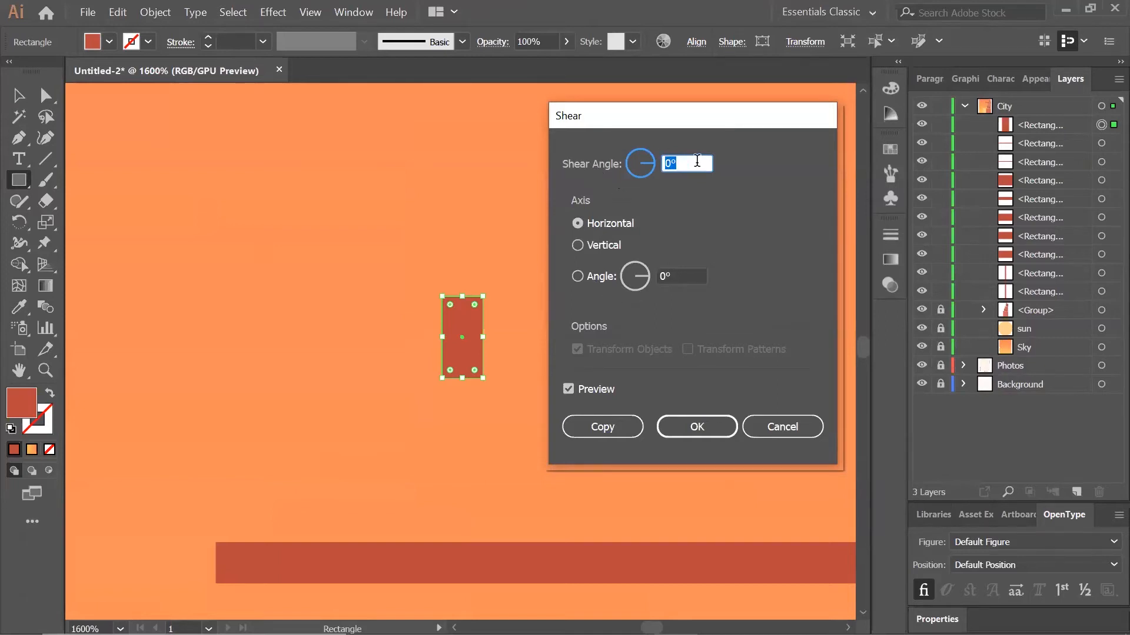
{"action": "type", "text": "-30"}
{"action": "key", "text": "Return"}
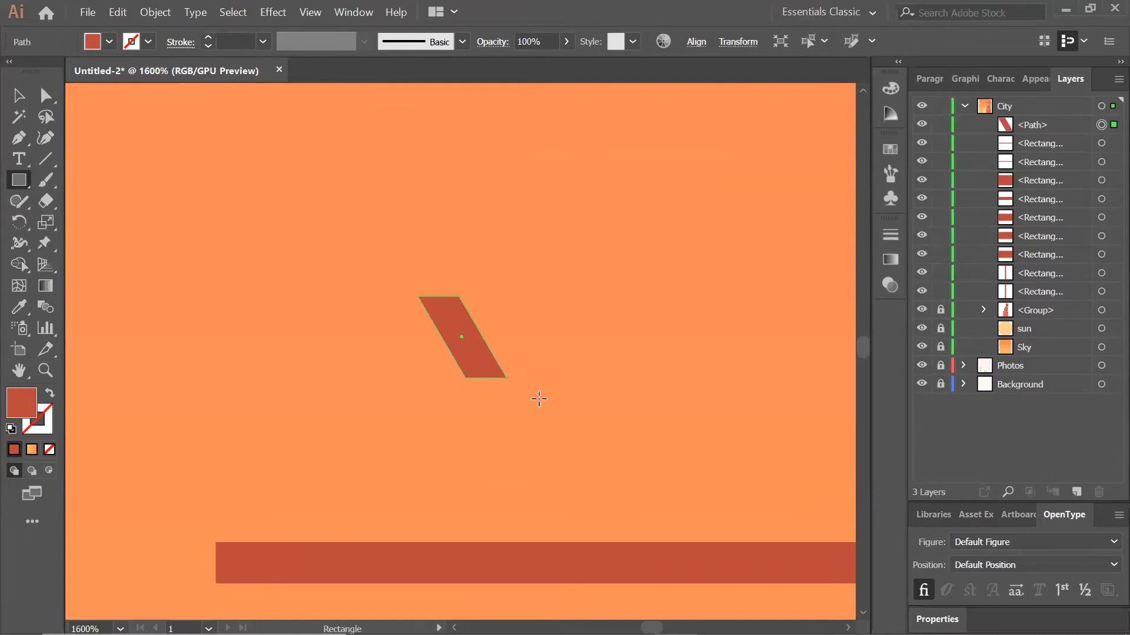
Copy the slanted piece and paste seven duplicates of it.
{"action": "scroll", "coordinate": [703, 383], "scroll_direction": "down", "scroll_amount": 1}
{"action": "left_click", "coordinate": [14, 100]}
{"action": "left_click", "coordinate": [118, 12]}
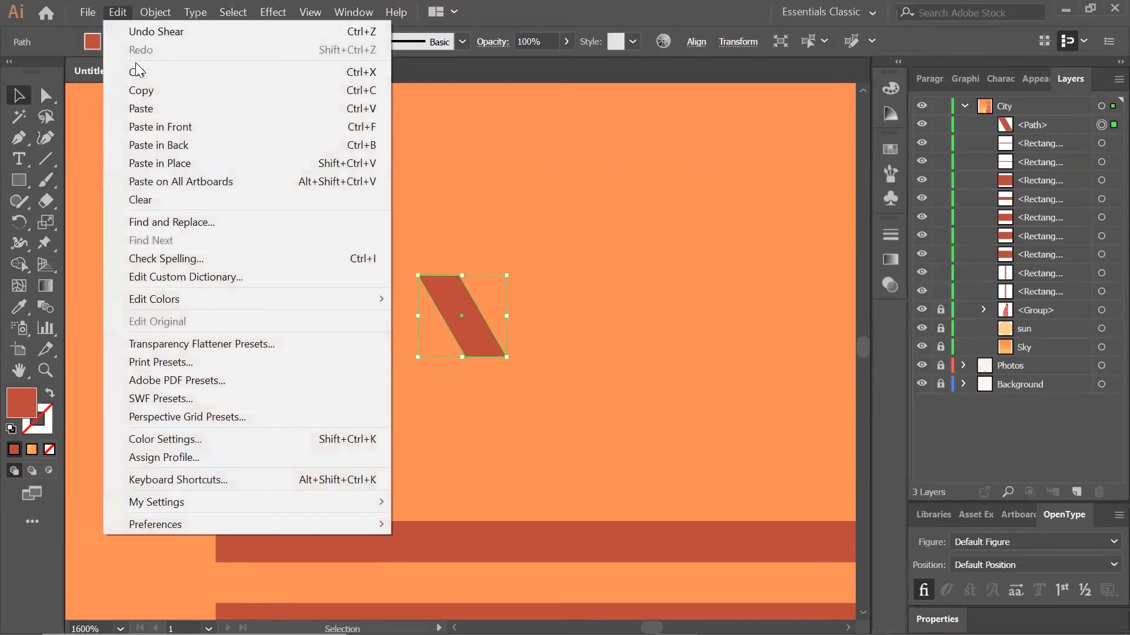
{"action": "left_click", "coordinate": [145, 95]}
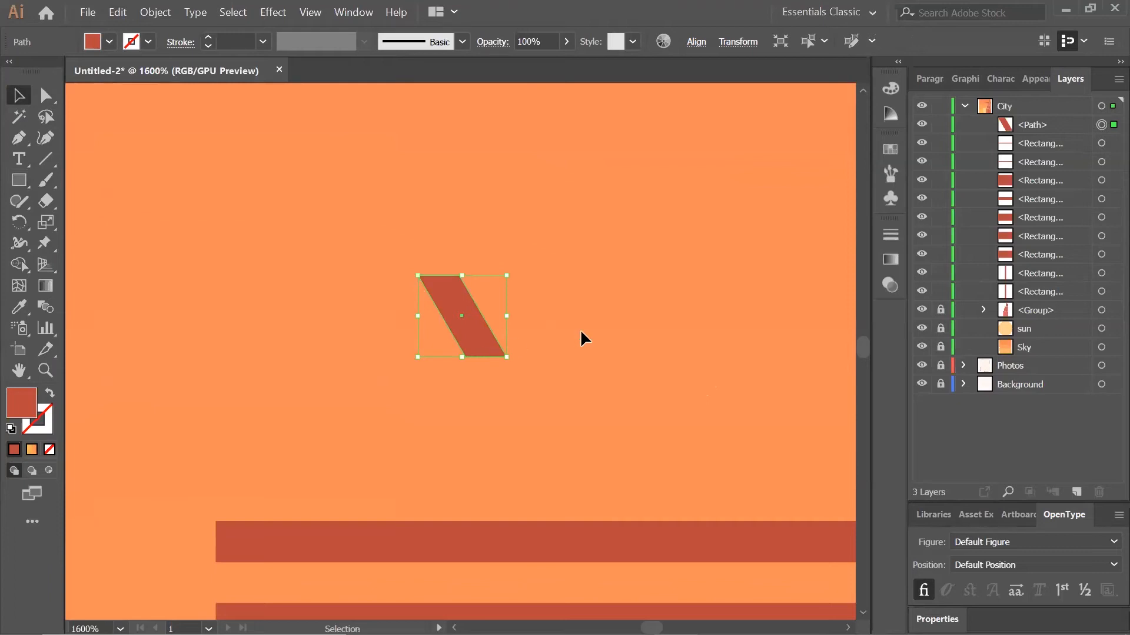
{"action": "key", "text": "a"}
{"action": "key", "text": "ctrl+v"}
{"action": "key", "text": "ctrl+v"}
{"action": "key", "text": "ctrl+v"}
{"action": "key", "text": "ctrl+v"}
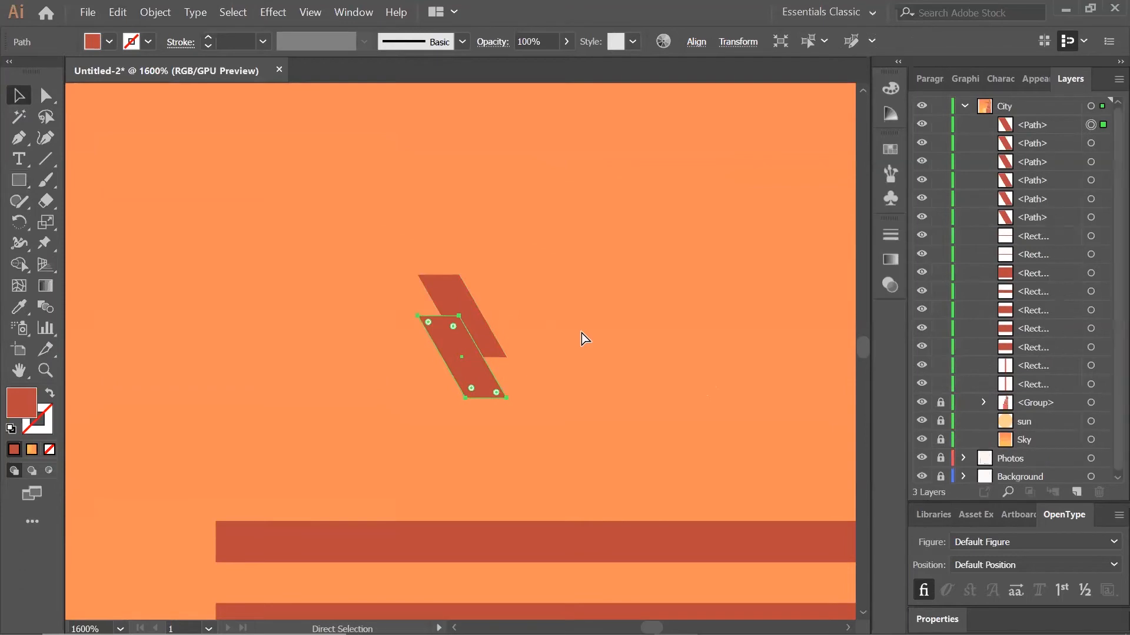
{"action": "key", "text": "v"}
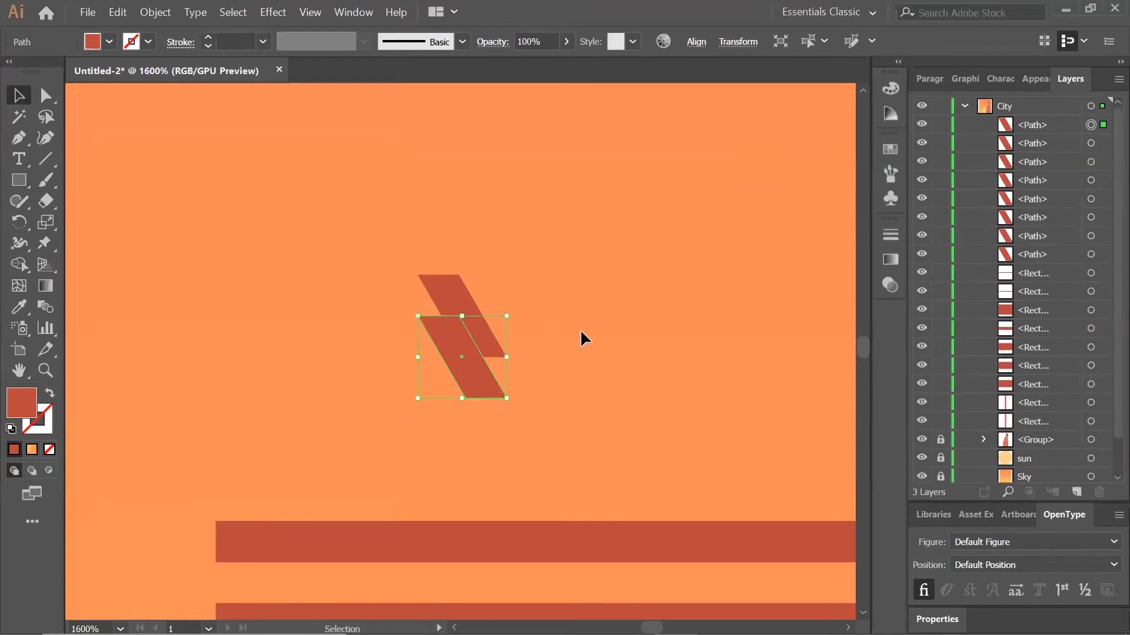
Move one slanted piece between the two arm bars near the arm's far left end, overlapping both bars.
{"action": "scroll", "coordinate": [580, 330], "scroll_direction": "down", "scroll_amount": 3}
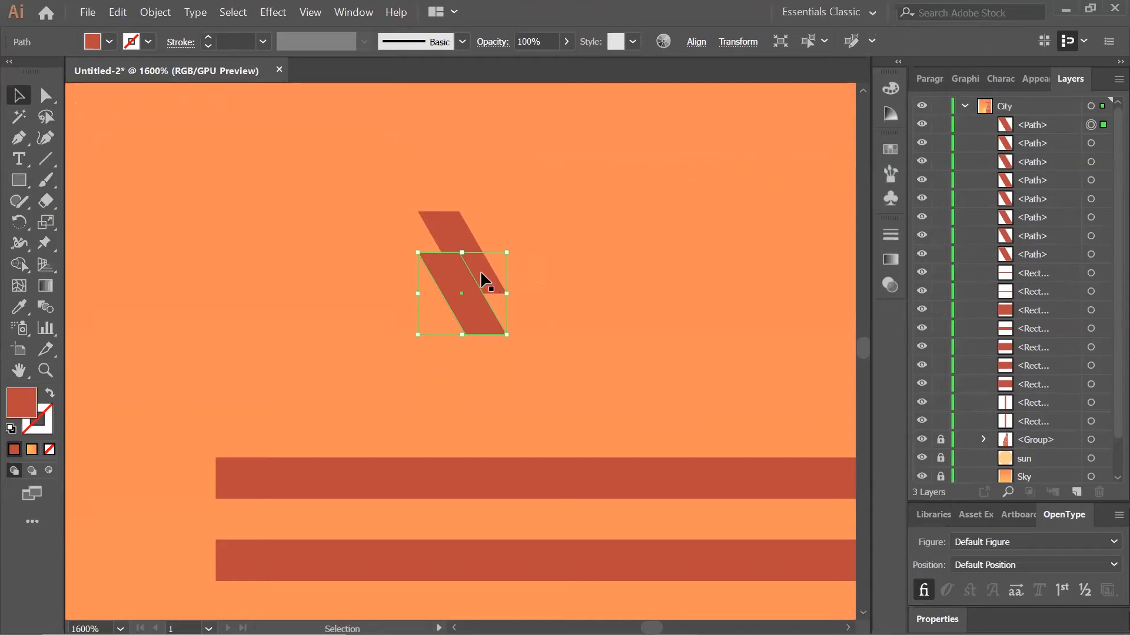
{"action": "left_click_drag", "start_coordinate": [451, 273], "coordinate": [268, 512]}
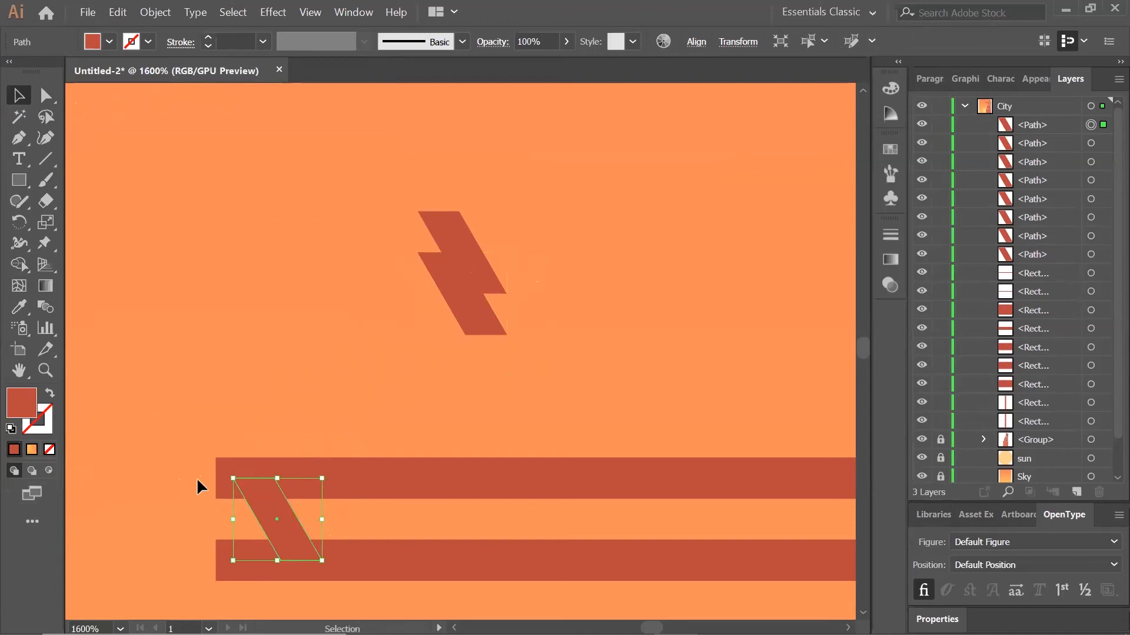
{"action": "key", "text": "ctrl+minus"}
{"action": "left_click_drag", "start_coordinate": [403, 237], "coordinate": [141, 252]}
{"action": "key", "text": "ctrl+minus"}
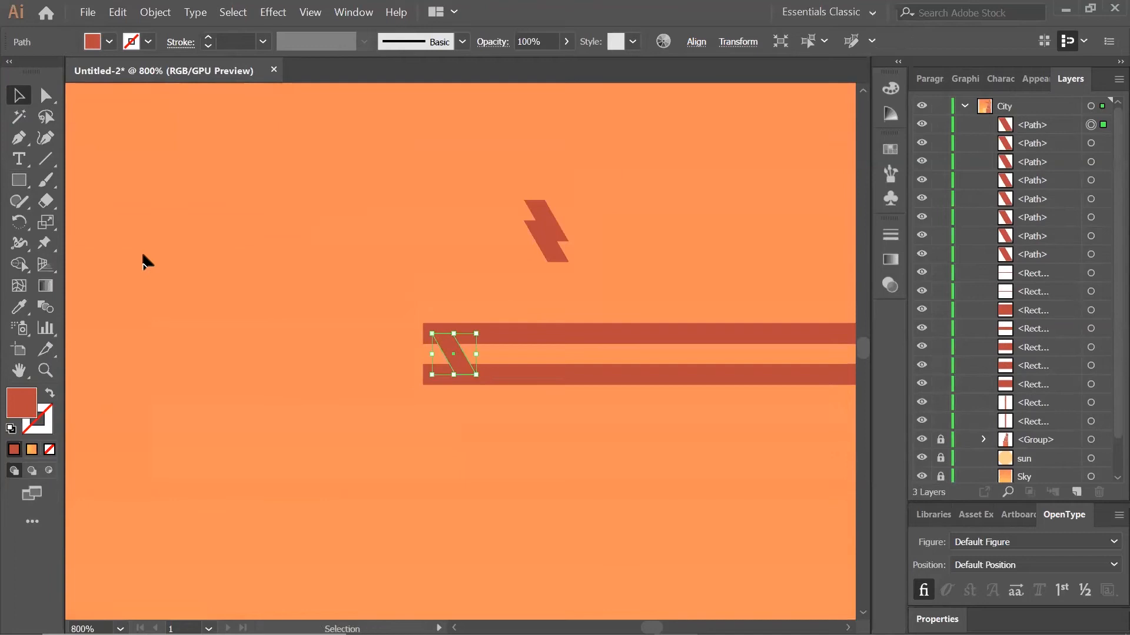
{"action": "left_click_drag", "start_coordinate": [420, 267], "coordinate": [171, 237]}
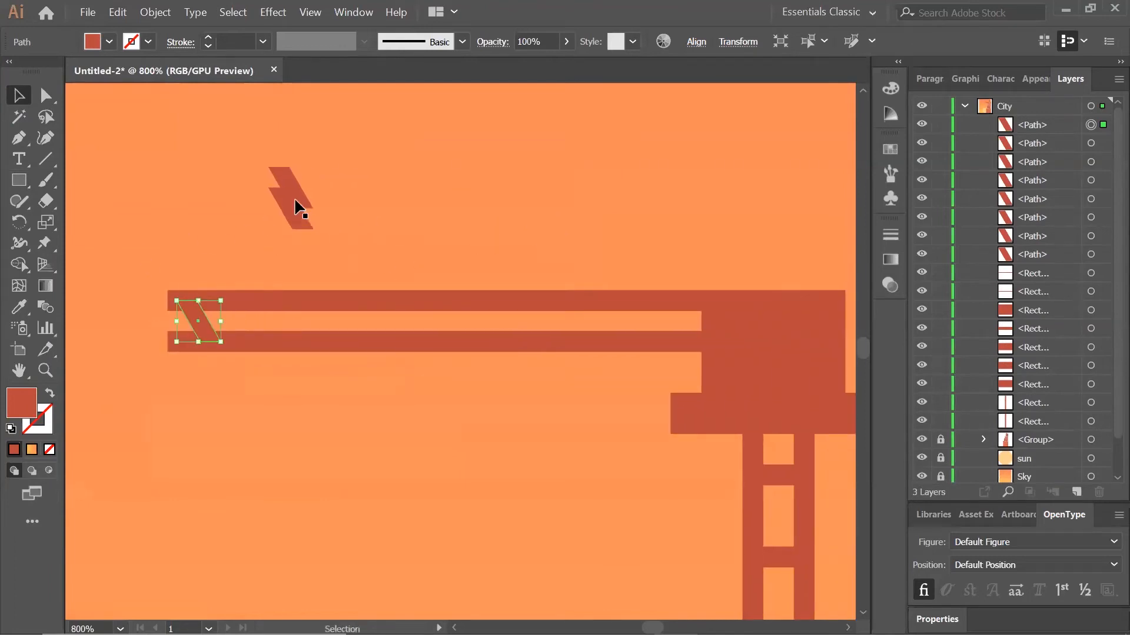
Place one slanted piece between the arm bars beside the cabin block and the remaining stack of pieces near the arm's middle.
{"action": "left_click_drag", "start_coordinate": [298, 175], "coordinate": [670, 313]}
{"action": "left_click_drag", "start_coordinate": [294, 223], "coordinate": [375, 223]}
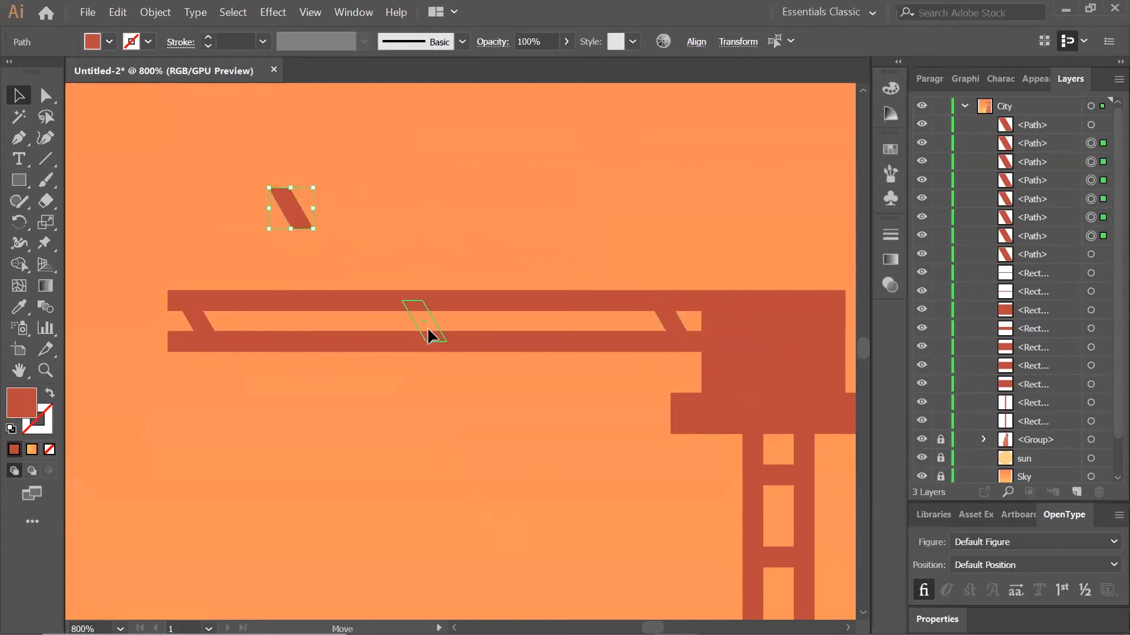
{"action": "left_click_drag", "start_coordinate": [428, 330], "coordinate": [427, 329]}
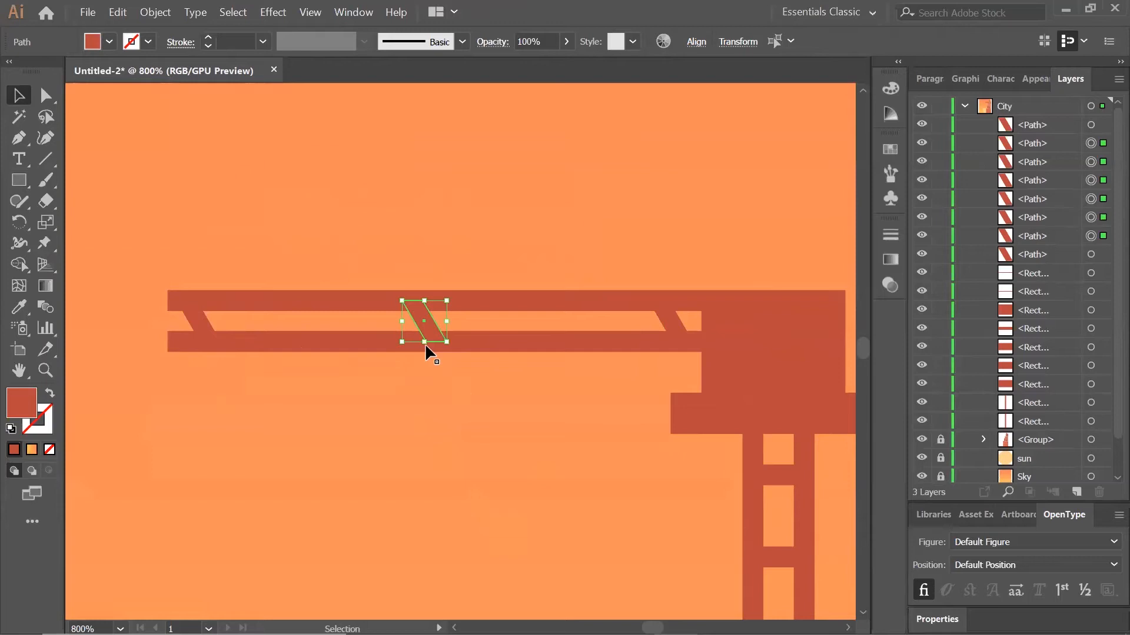
{"action": "left_click", "coordinate": [242, 315]}
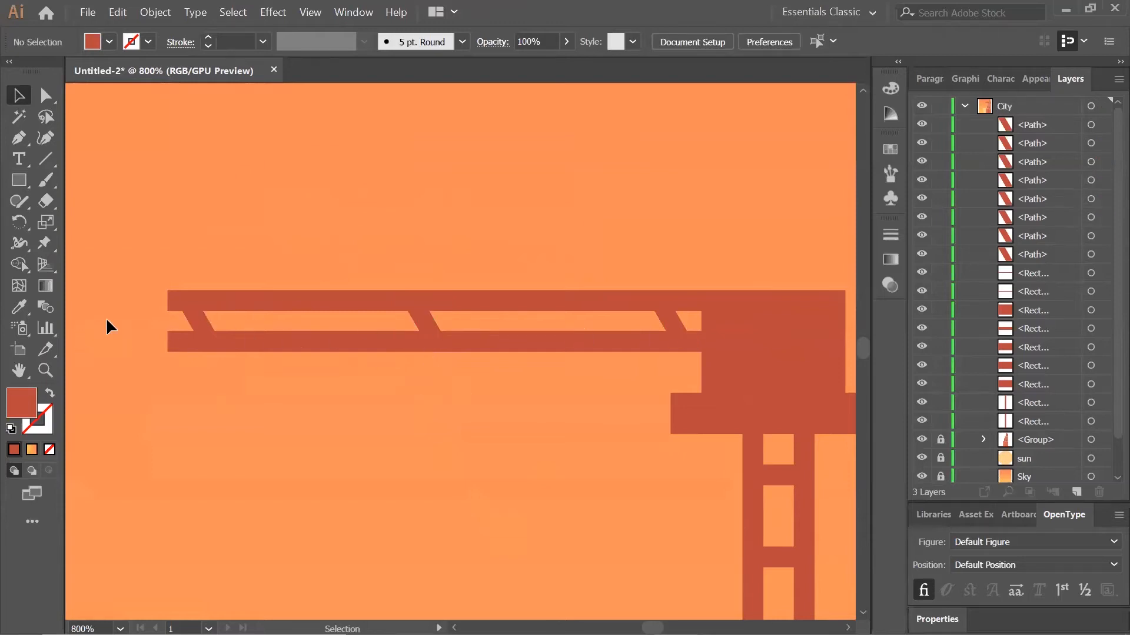
Align all eight slanted braces on their vertical centres and distribute them horizontally by their left edges along the arm.
{"action": "key", "text": "ctrl+plus"}
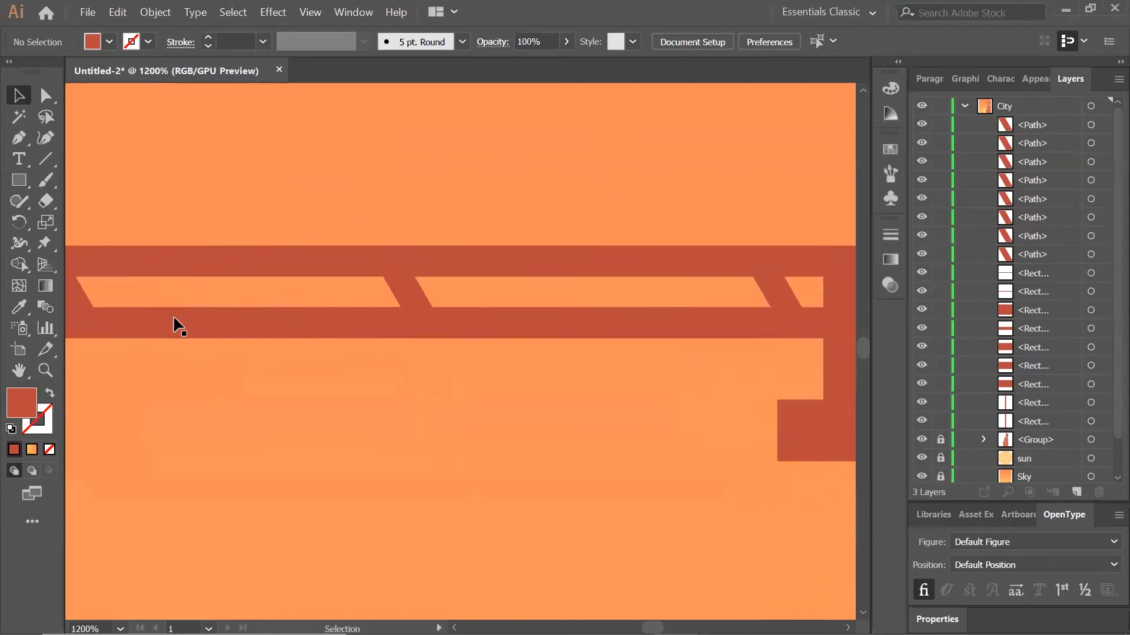
{"action": "key", "text": "ctrl+minus"}
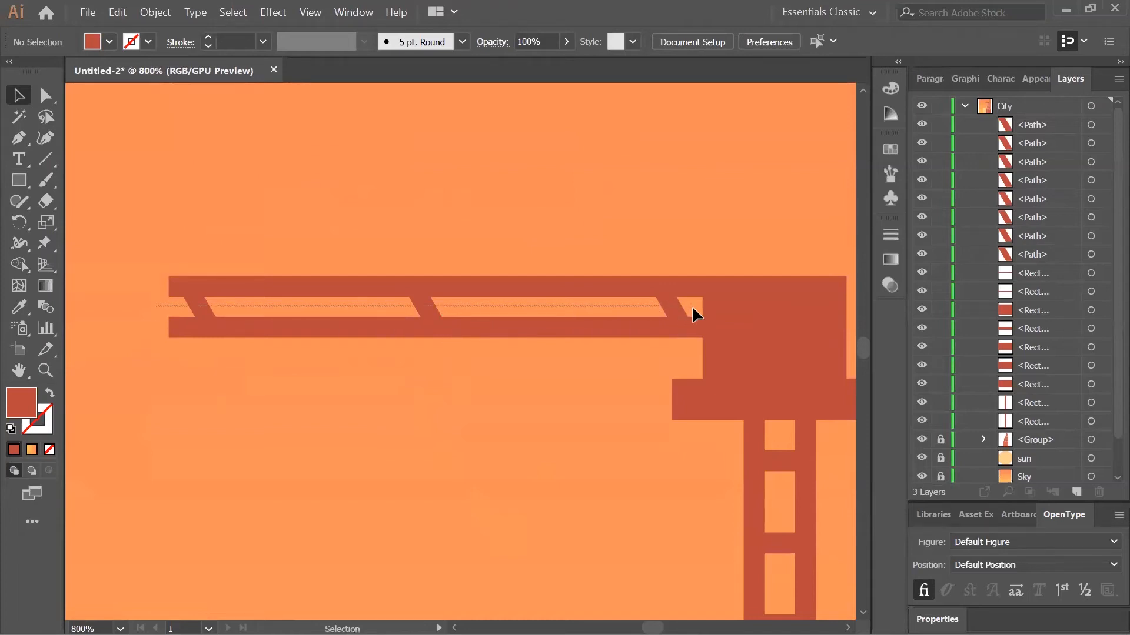
{"action": "left_click_drag", "start_coordinate": [692, 306], "coordinate": [691, 306]}
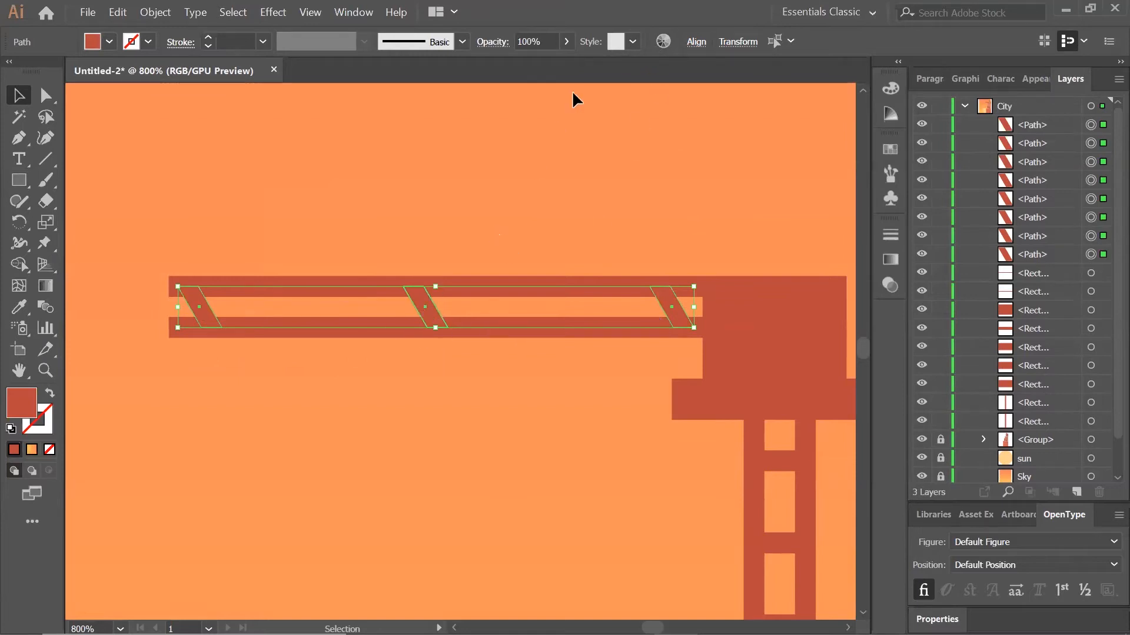
{"action": "left_click", "coordinate": [693, 45]}
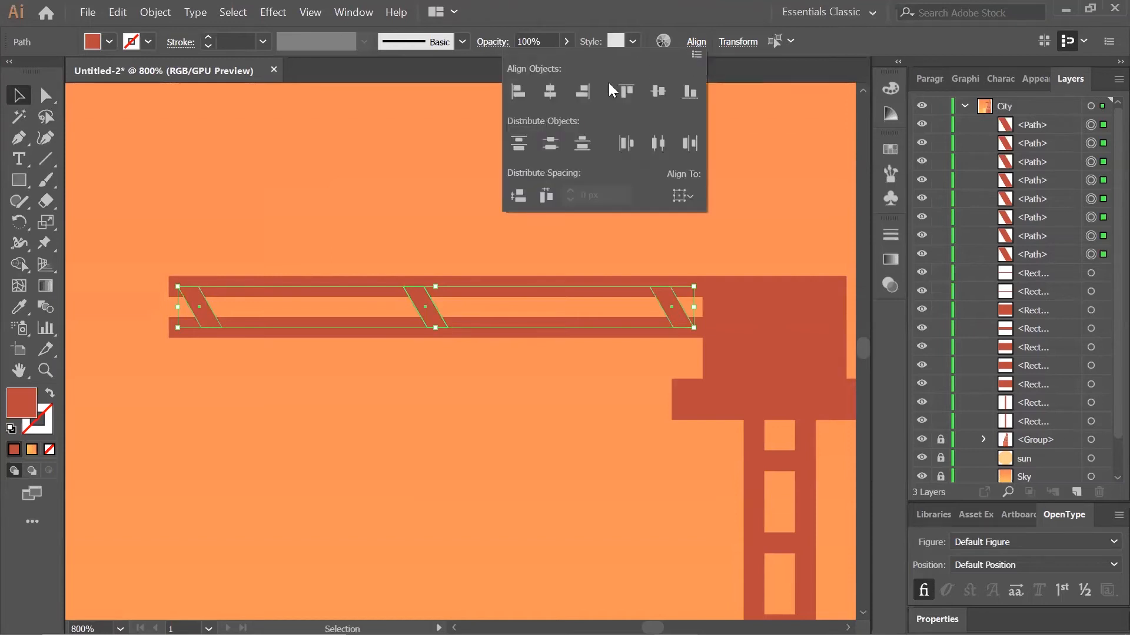
{"action": "left_click", "coordinate": [658, 92]}
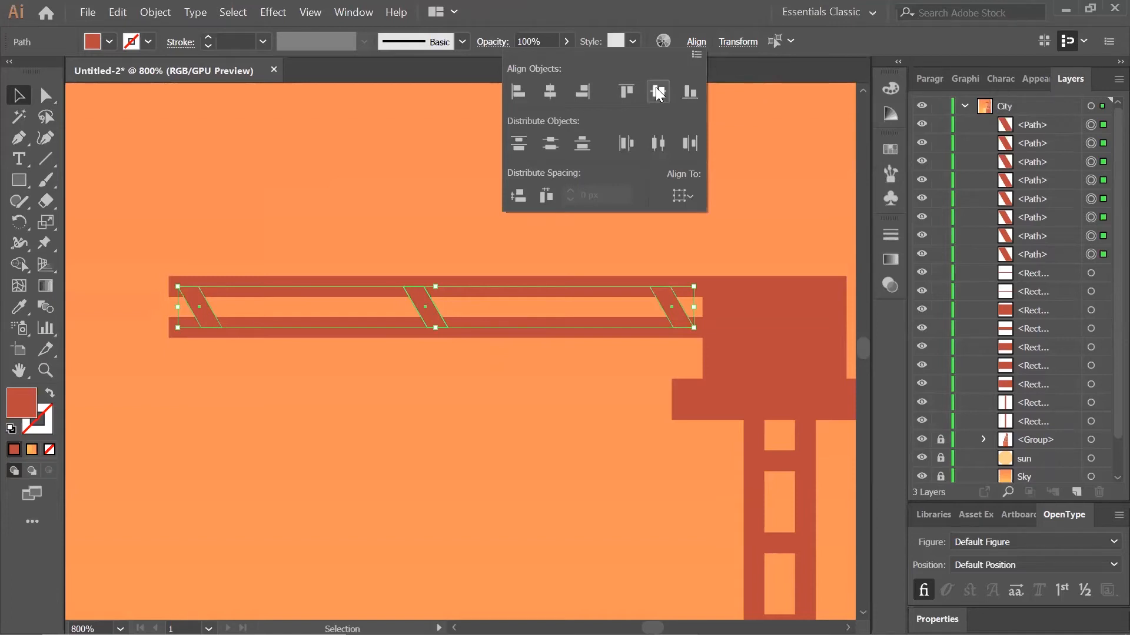
{"action": "left_click", "coordinate": [626, 146]}
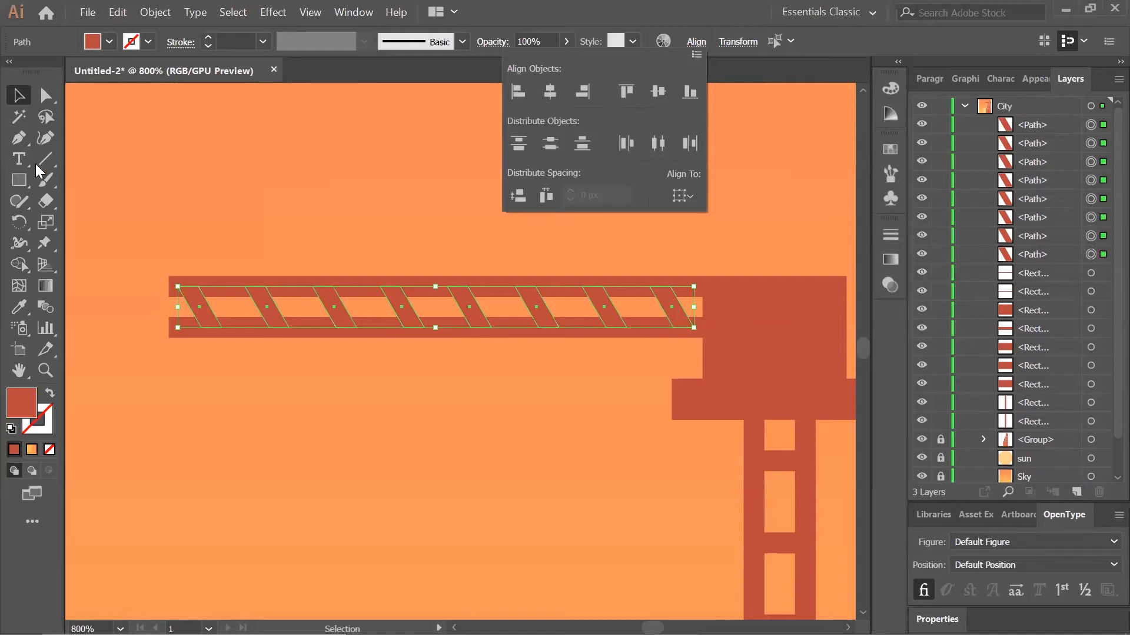
Create another 2 × 4 px red rectangle above the far end of the arm.
{"action": "left_click", "coordinate": [16, 182]}
{"action": "left_click", "coordinate": [20, 180]}
{"action": "left_click", "coordinate": [272, 307]}
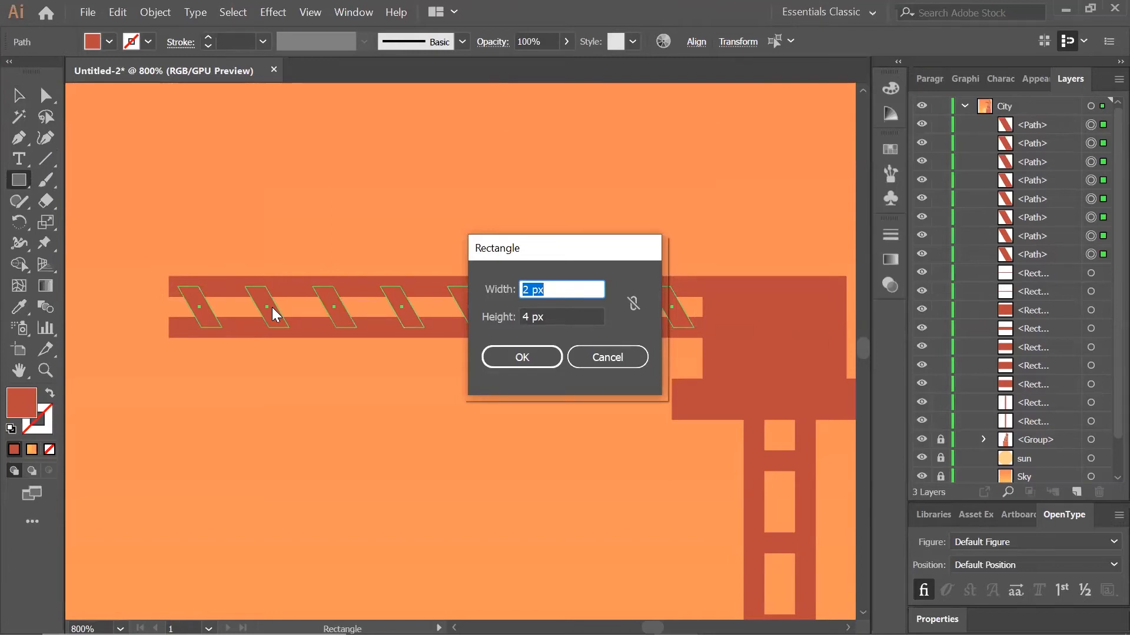
{"action": "left_click", "coordinate": [533, 352]}
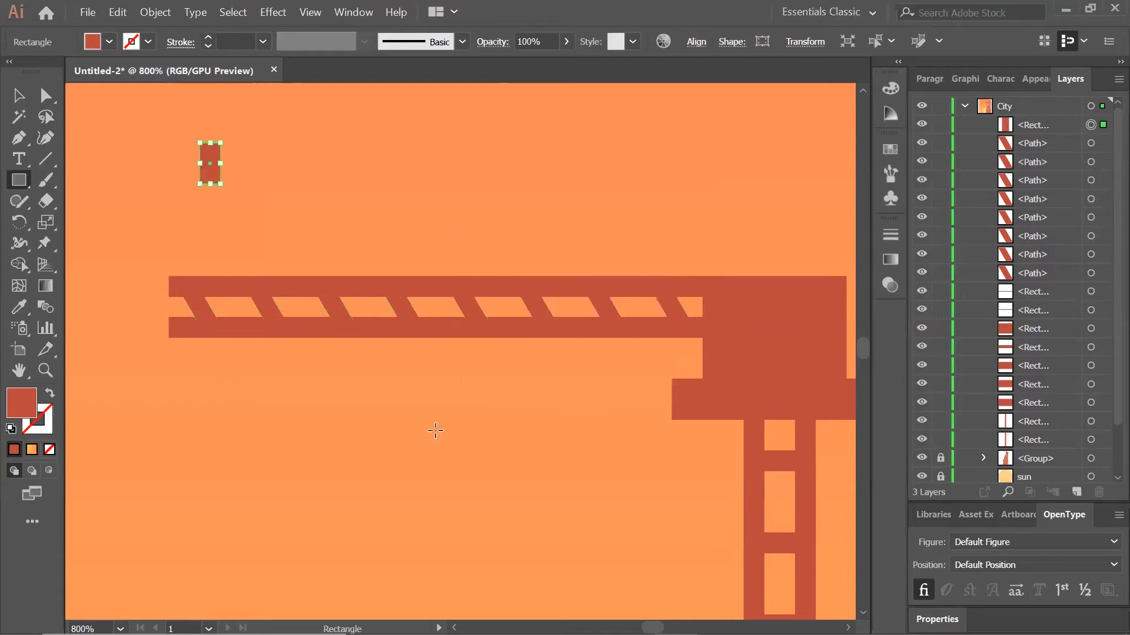
{"action": "left_click", "coordinate": [18, 95]}
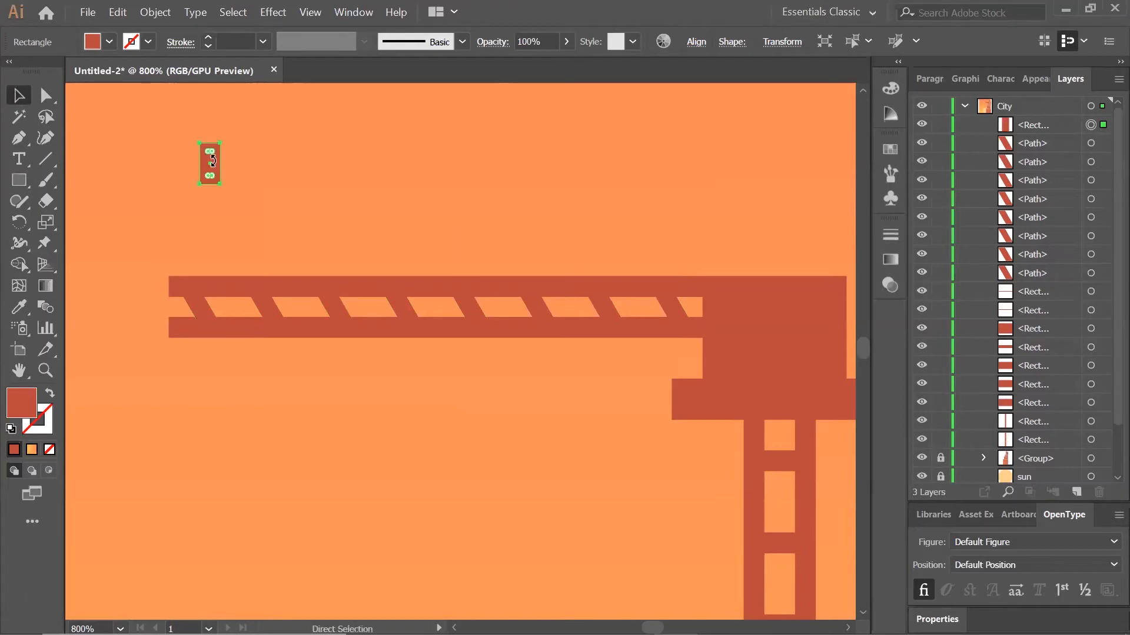
{"action": "key", "text": "ctrl+equal"}
{"action": "left_click_drag", "start_coordinate": [608, 247], "coordinate": [535, 114]}
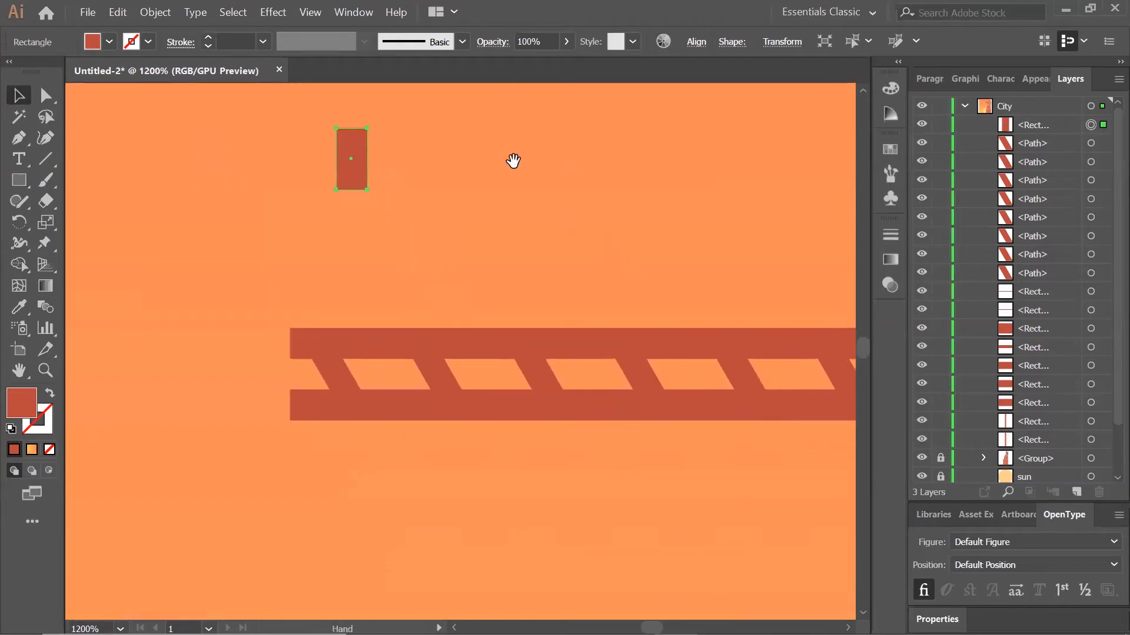
{"action": "left_click_drag", "start_coordinate": [371, 158], "coordinate": [330, 338]}
{"action": "key", "text": "ctrl+z"}
{"action": "left_click_drag", "start_coordinate": [356, 167], "coordinate": [373, 188]}
{"action": "key", "text": "ctrl+z"}
{"action": "key", "text": "ctrl+z"}
Move the 2 × 4 px rectangle between the two arm bars, flush with the arm's far left end.
{"action": "key", "text": "ctrl+="}
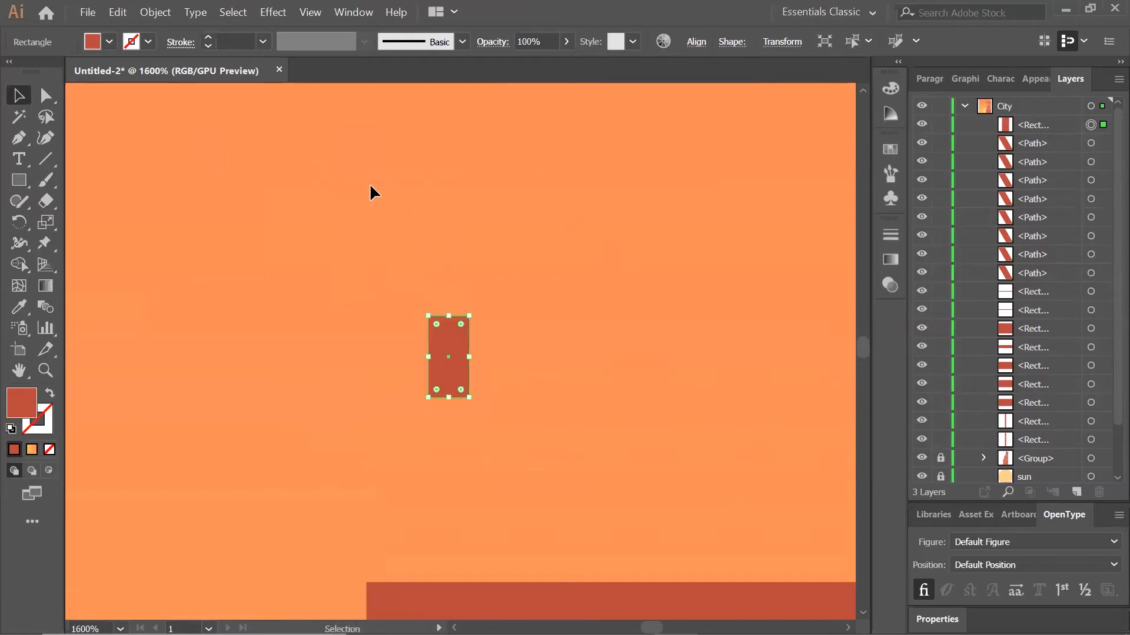
{"action": "left_click_drag", "start_coordinate": [606, 363], "coordinate": [461, 209]}
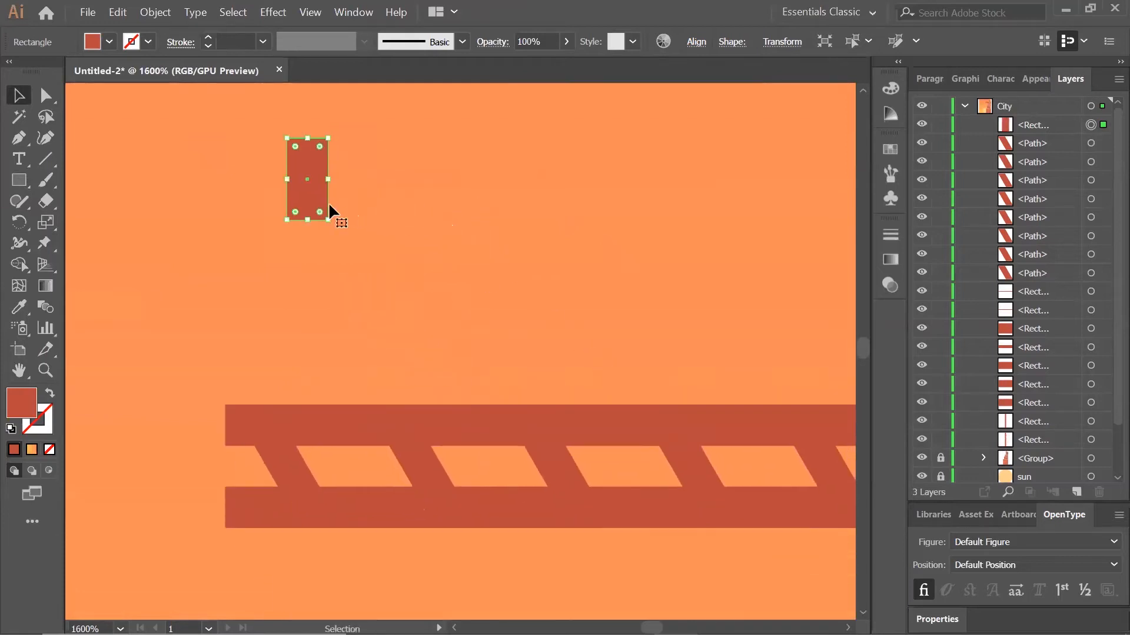
{"action": "left_click_drag", "start_coordinate": [307, 193], "coordinate": [246, 484]}
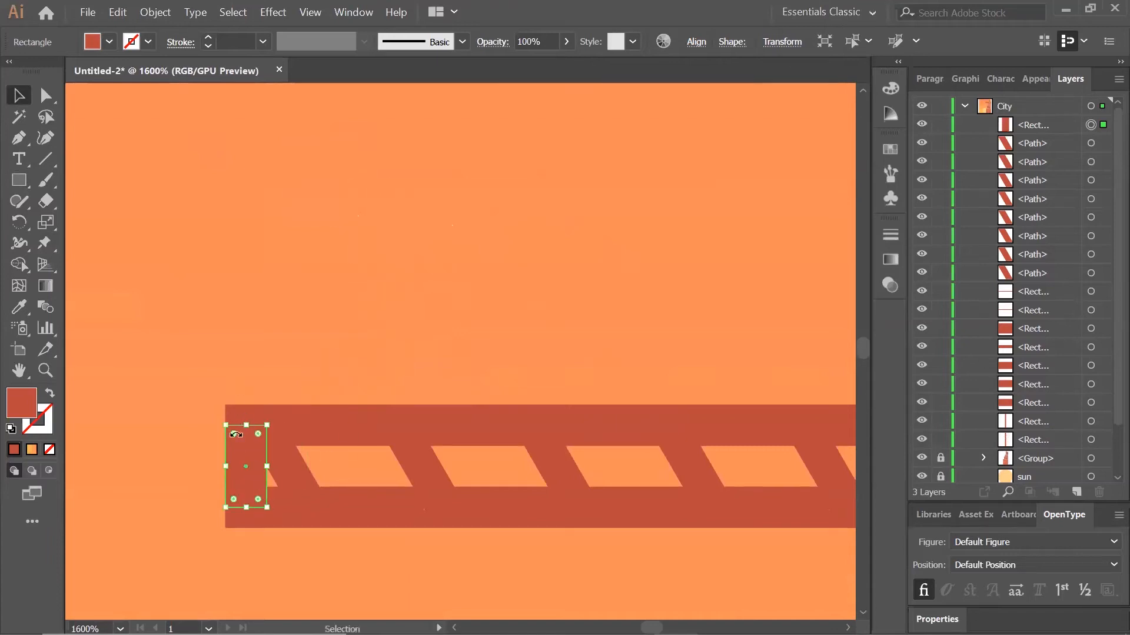
{"action": "left_click", "coordinate": [283, 328]}
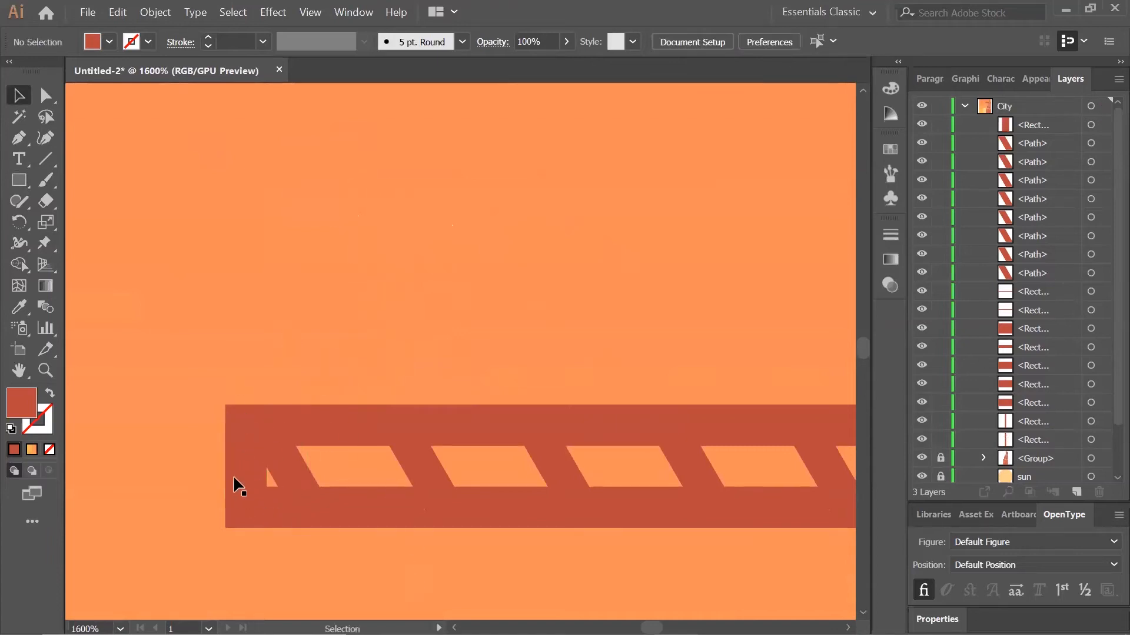
{"action": "left_click", "coordinate": [258, 481]}
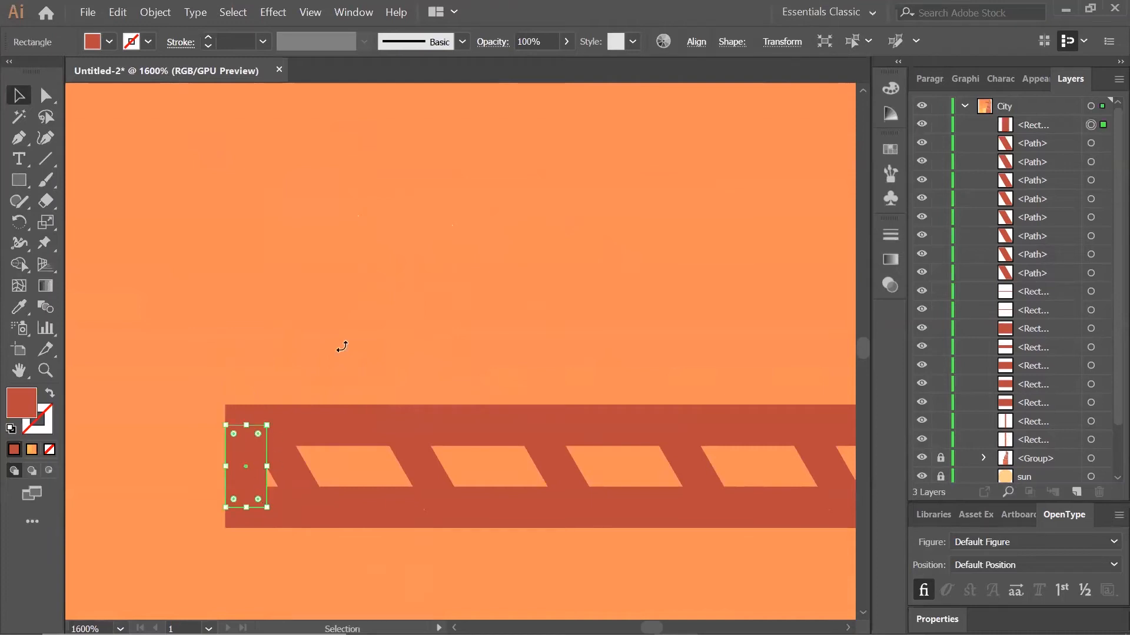
{"action": "left_click", "coordinate": [315, 465]}
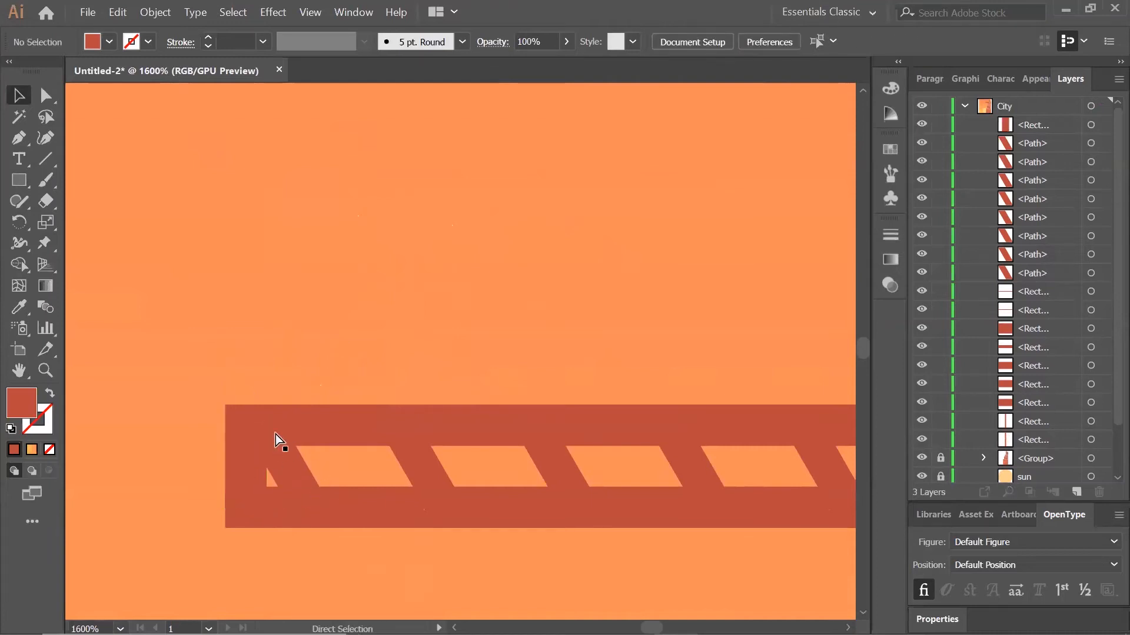
Create a 2 × 10 px red rectangle above the far left end of the crane arm.
{"action": "key", "text": "ctrl+minus"}
{"action": "key", "text": "ctrl+minus"}
{"action": "key", "text": "ctrl+minus"}
{"action": "left_click_drag", "start_coordinate": [600, 292], "coordinate": [483, 208]}
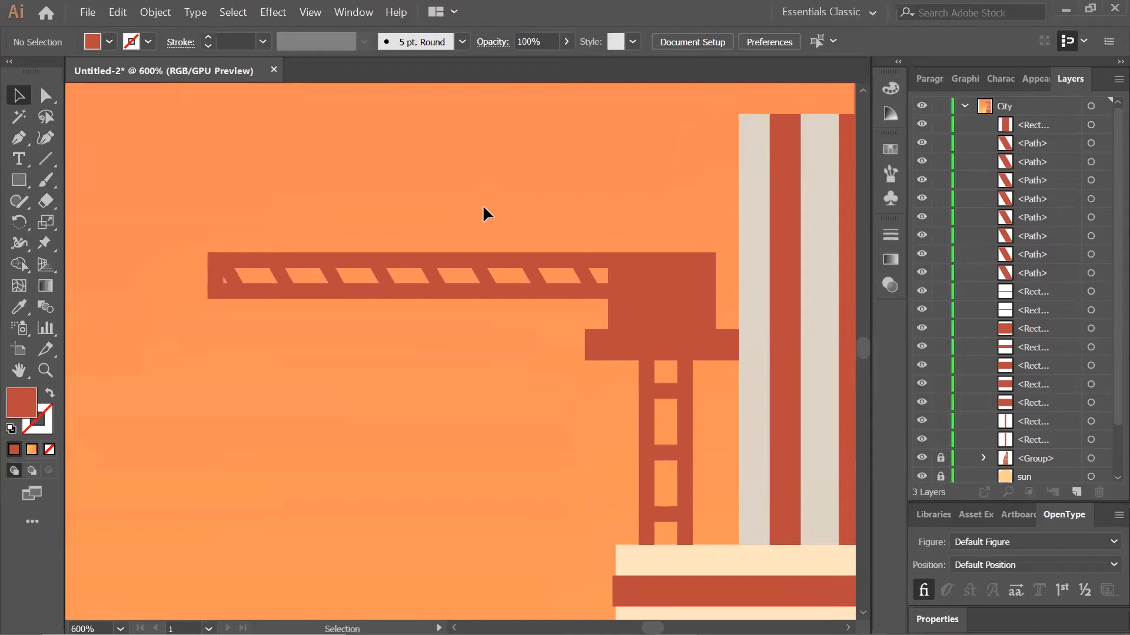
{"action": "left_click", "coordinate": [15, 183]}
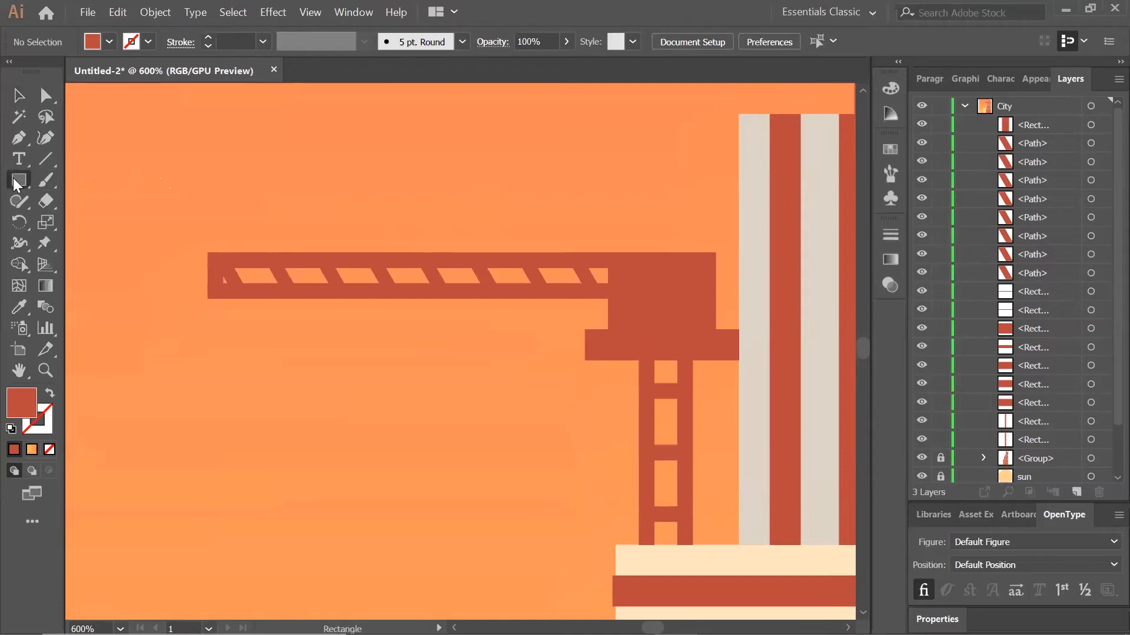
{"action": "left_click", "coordinate": [211, 173]}
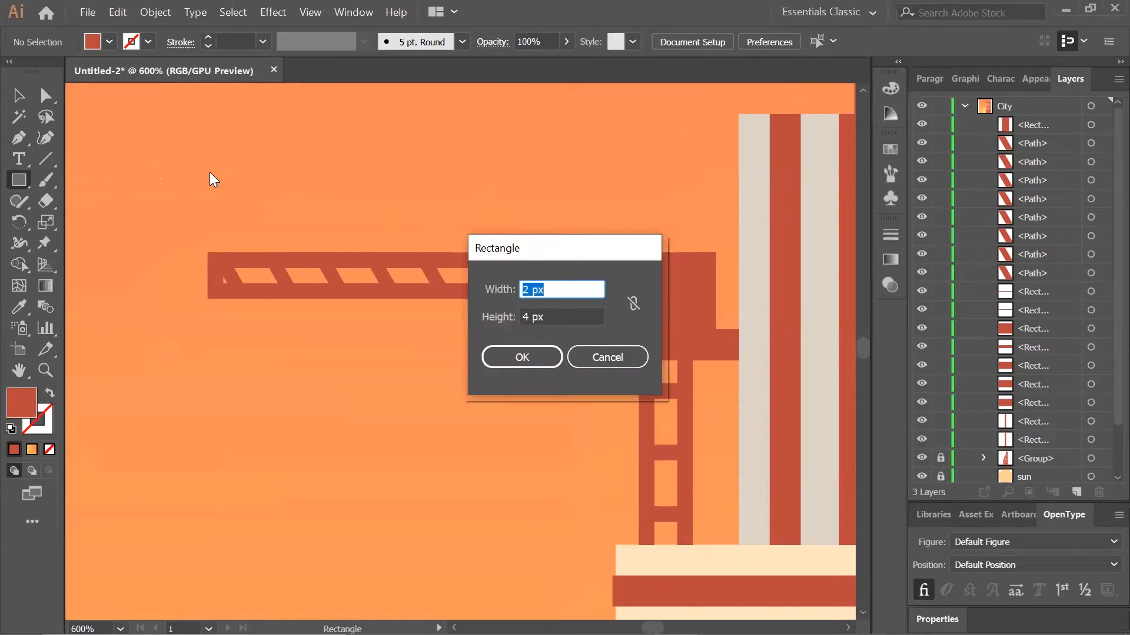
{"action": "key", "text": "Tab"}
{"action": "type", "text": "10"}
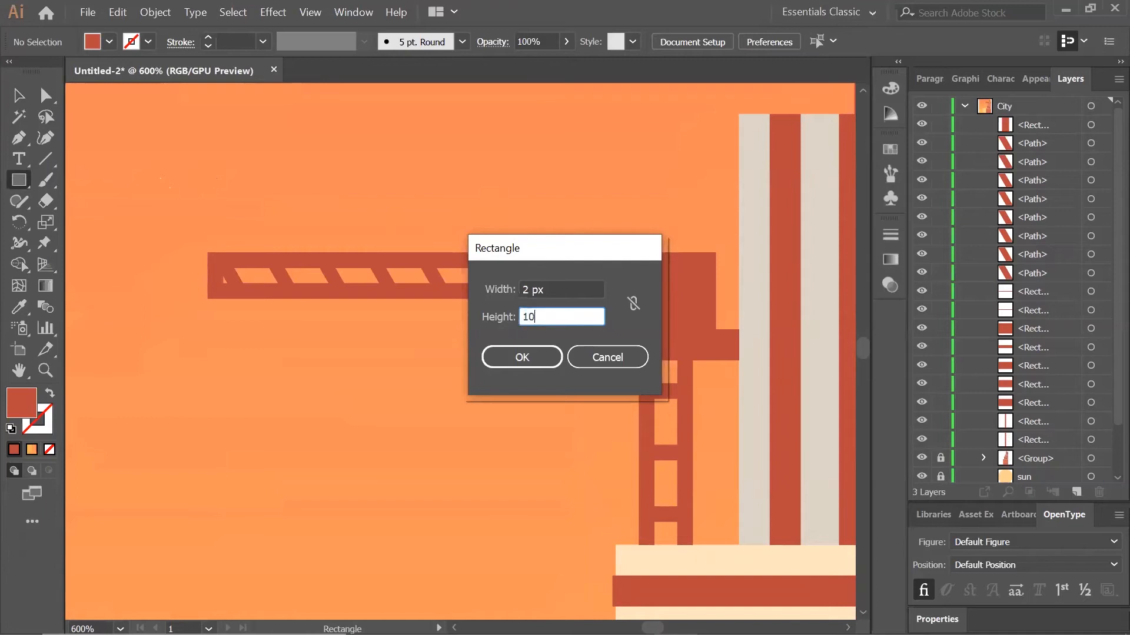
{"action": "key", "text": "Tab"}
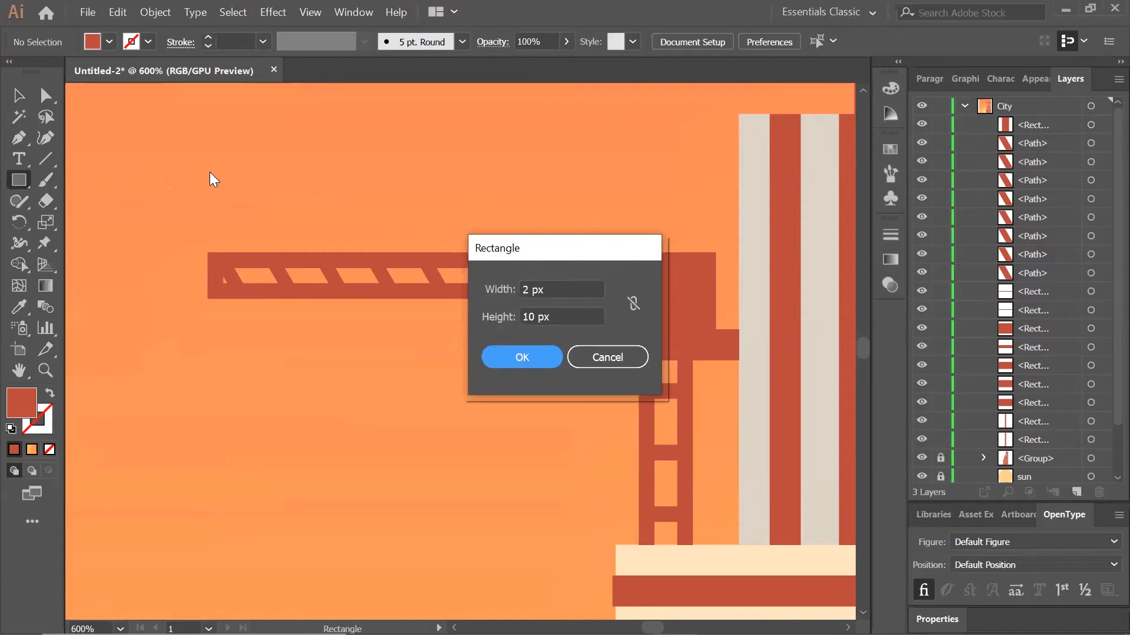
{"action": "key", "text": "Return"}
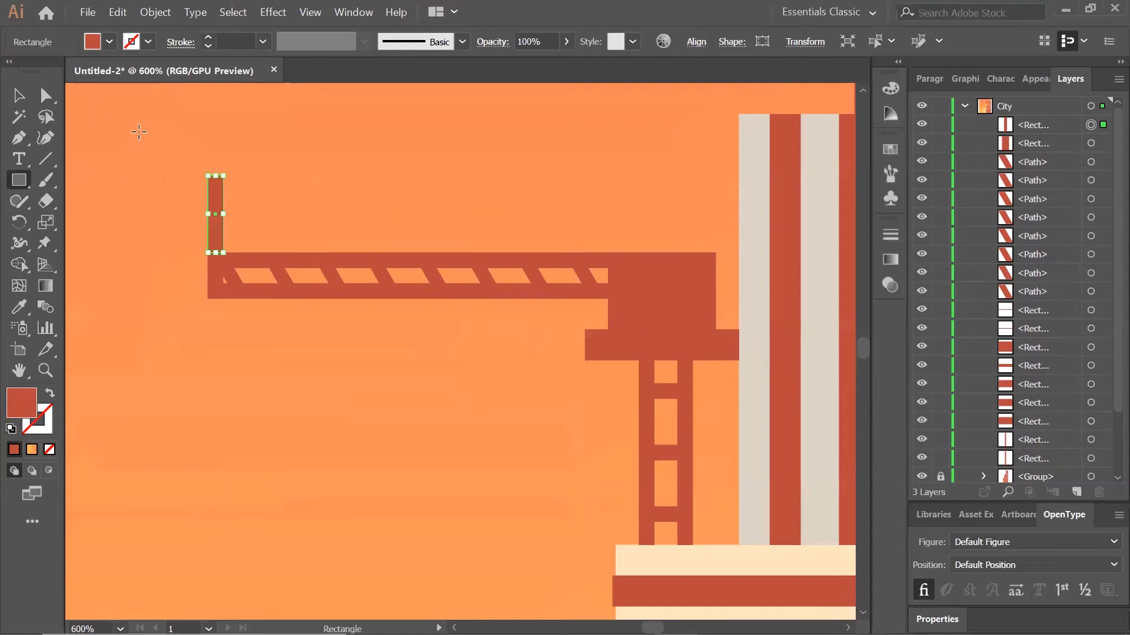
Move the 2 × 10 px rectangle onto the centre of the cabin block's top edge as an upright post.
{"action": "key", "text": "v"}
{"action": "left_click_drag", "start_coordinate": [217, 202], "coordinate": [419, 158]}
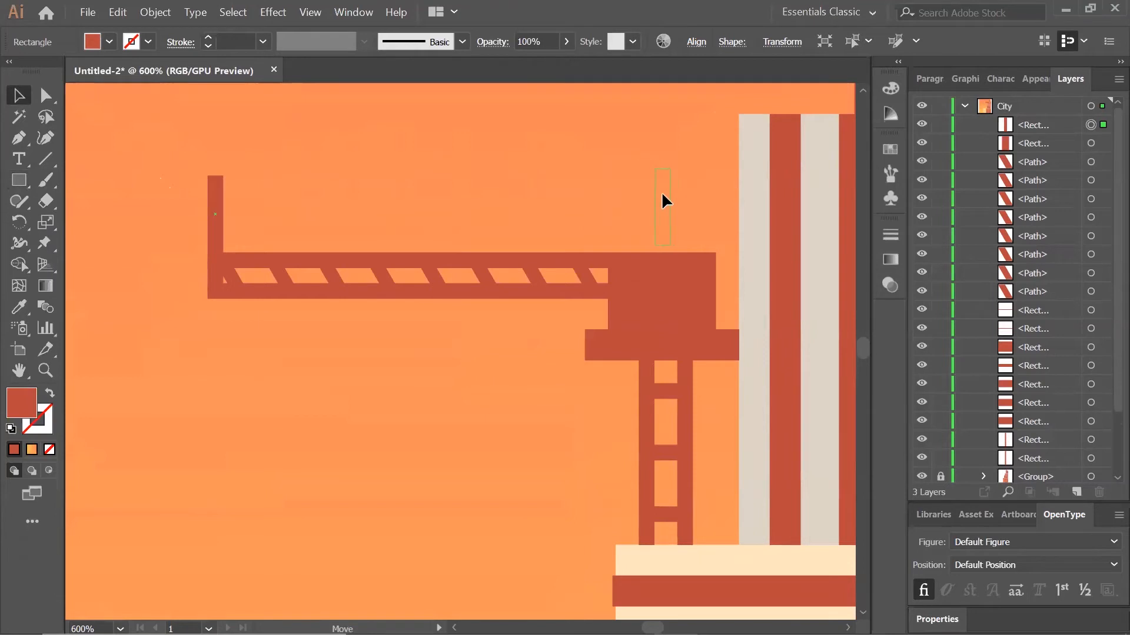
{"action": "left_click_drag", "start_coordinate": [662, 199], "coordinate": [662, 204]}
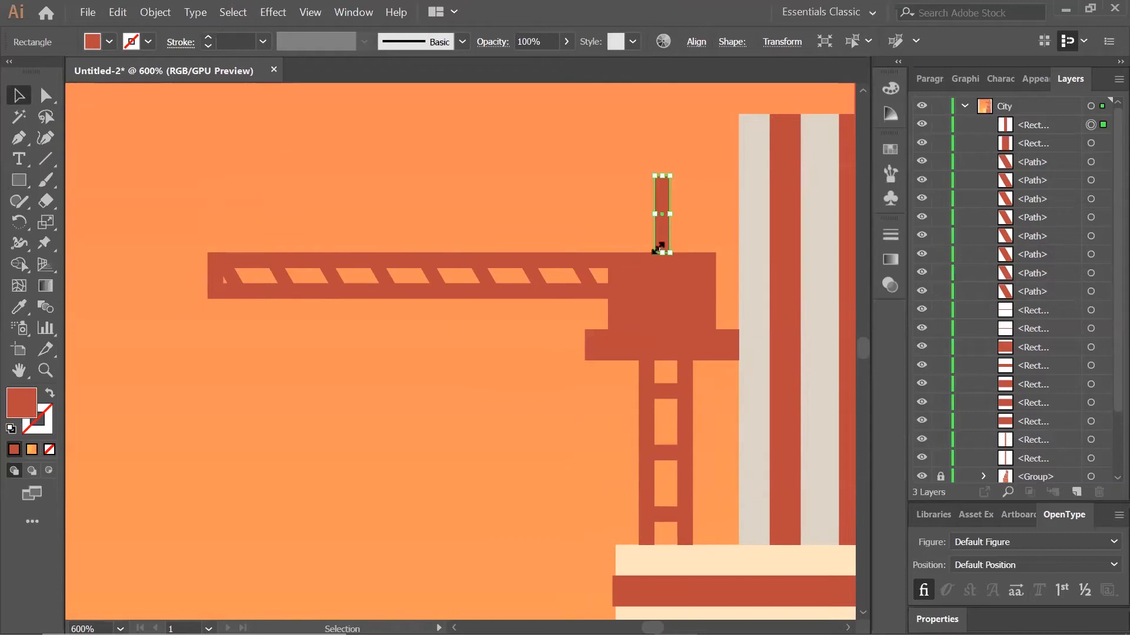
Create a 2 × 20 px red rectangle crossing the crane arm, between its middle and the cabin block.
{"action": "left_click", "coordinate": [22, 186]}
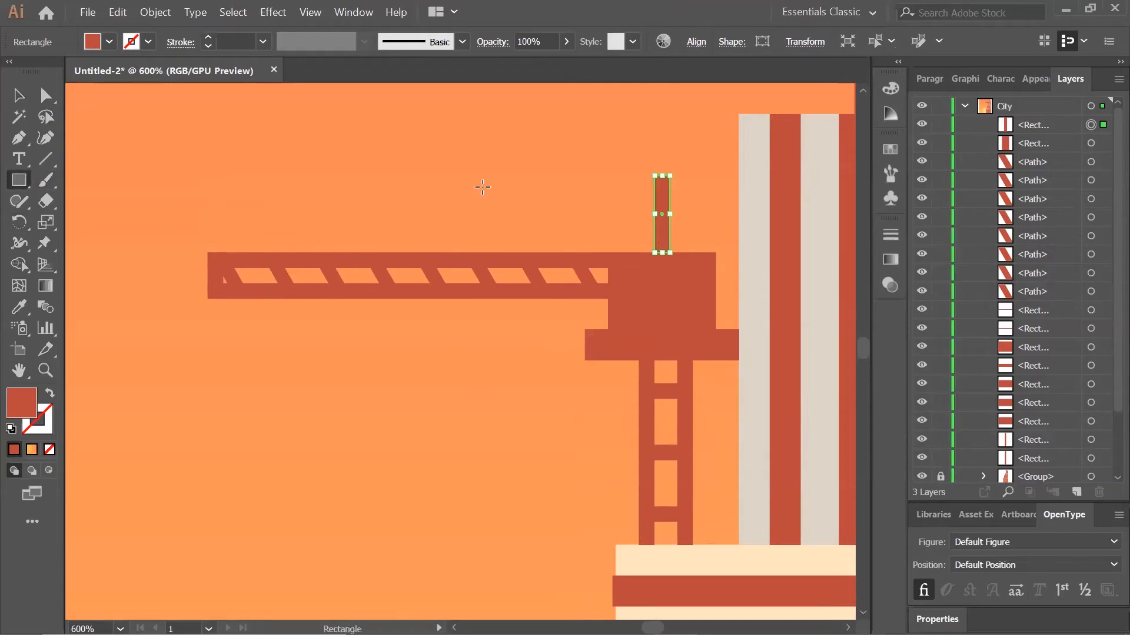
{"action": "left_click", "coordinate": [486, 181]}
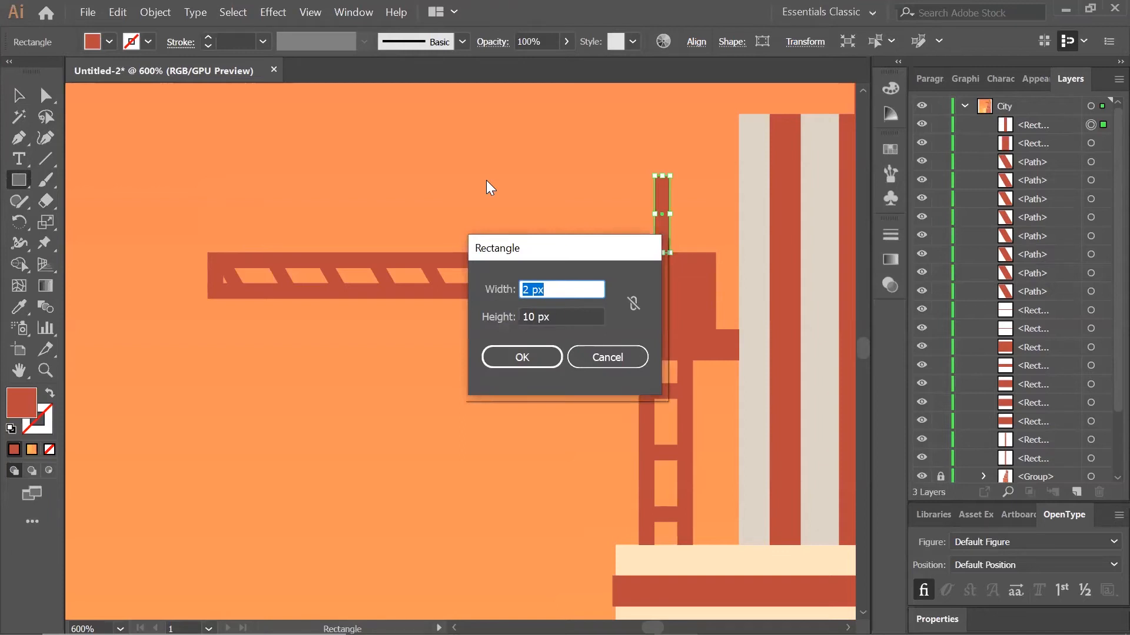
{"action": "key", "text": "Tab"}
{"action": "type", "text": "20"}
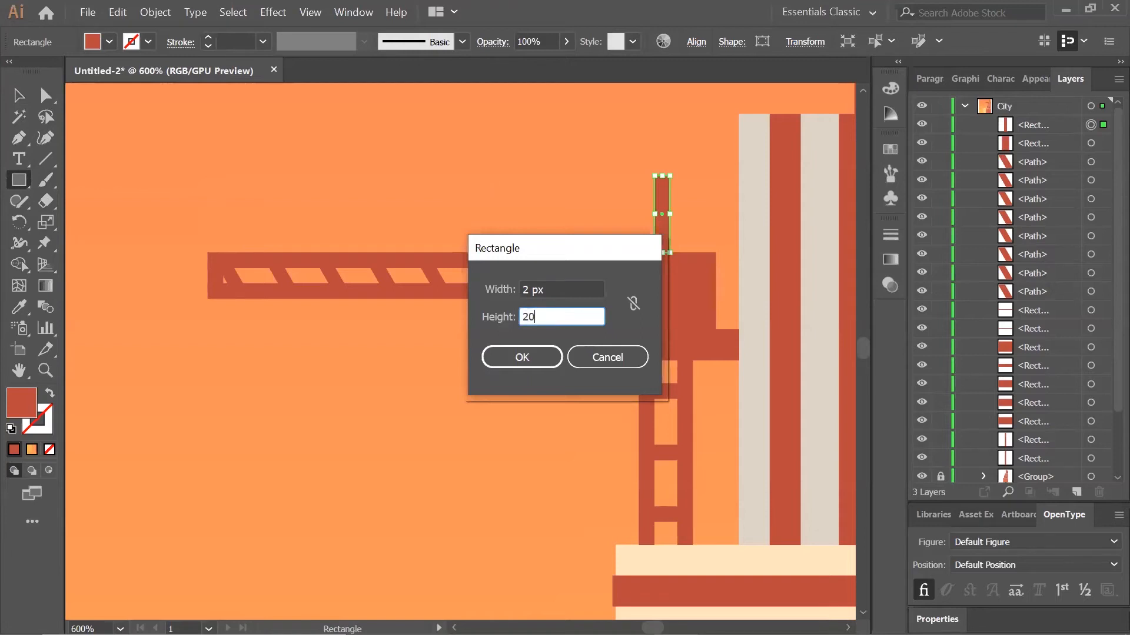
{"action": "left_click", "coordinate": [535, 357]}
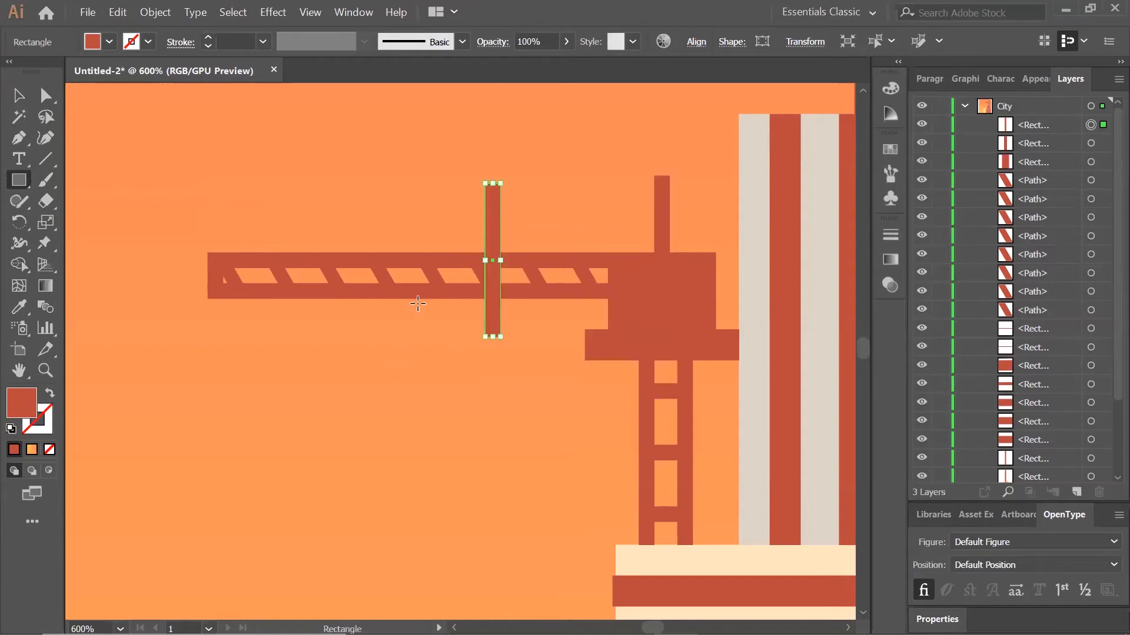
Rotate the 2 × 20 px rectangle by -66° with the Rotate transform.
{"action": "right_click", "coordinate": [493, 194]}
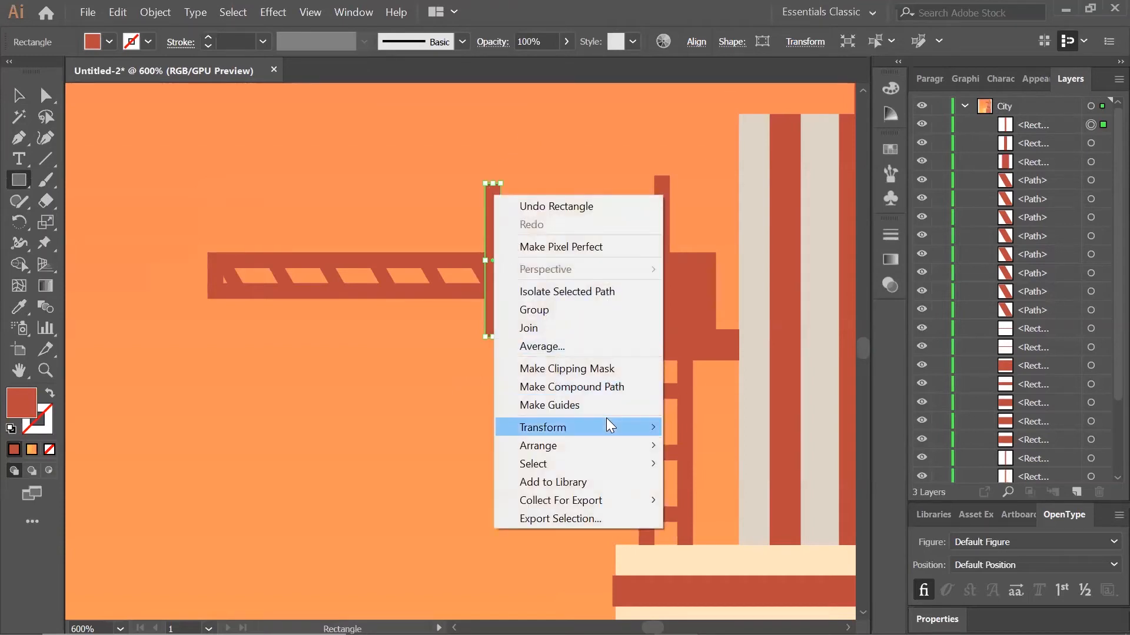
{"action": "mouse_move", "coordinate": [607, 420]}
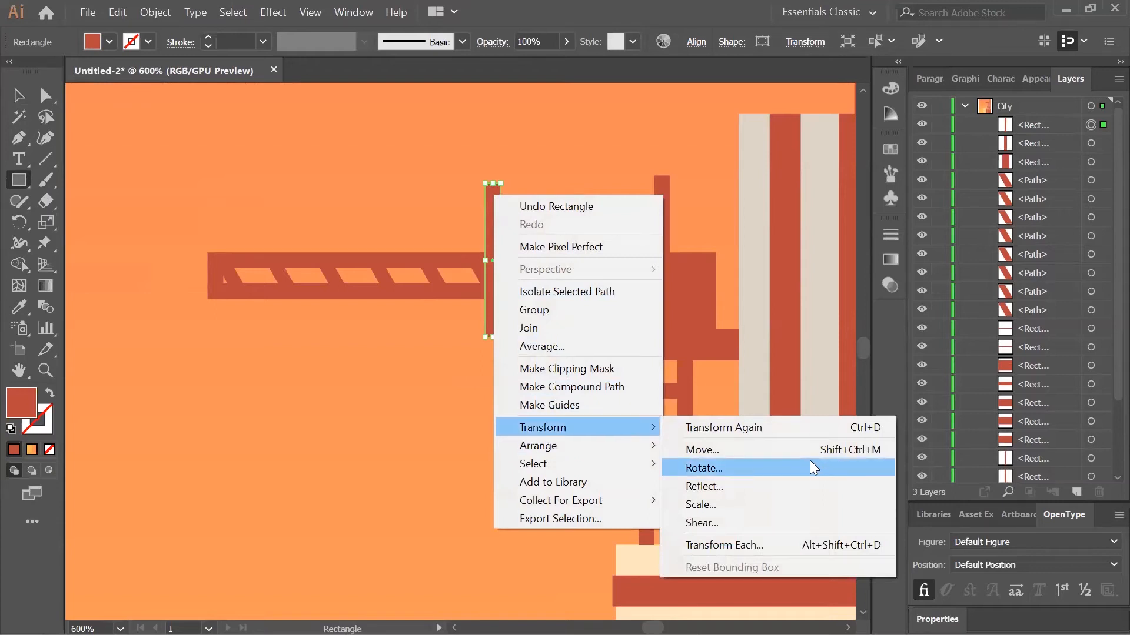
{"action": "left_click", "coordinate": [750, 465]}
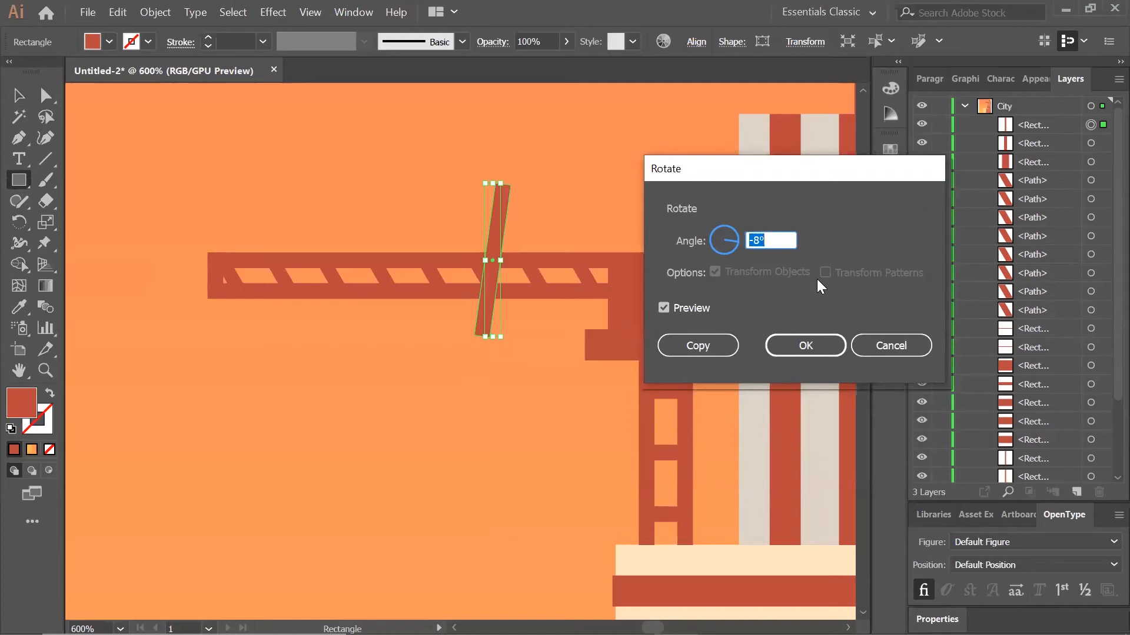
{"action": "type", "text": "-66"}
{"action": "left_click", "coordinate": [660, 308]}
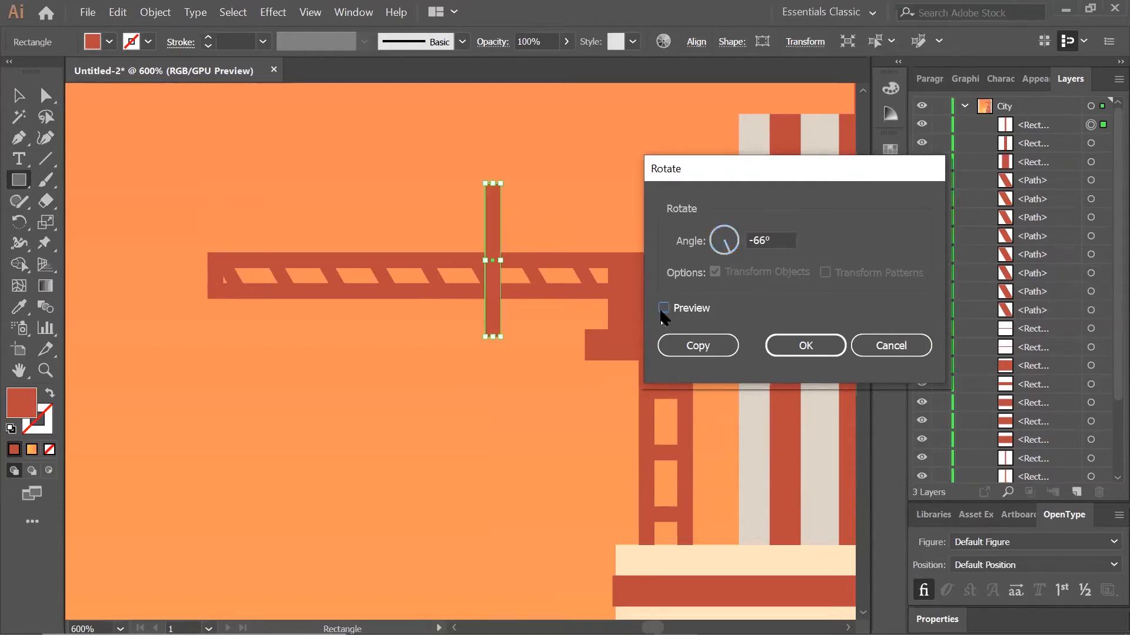
{"action": "left_click", "coordinate": [661, 312]}
{"action": "left_click", "coordinate": [806, 343]}
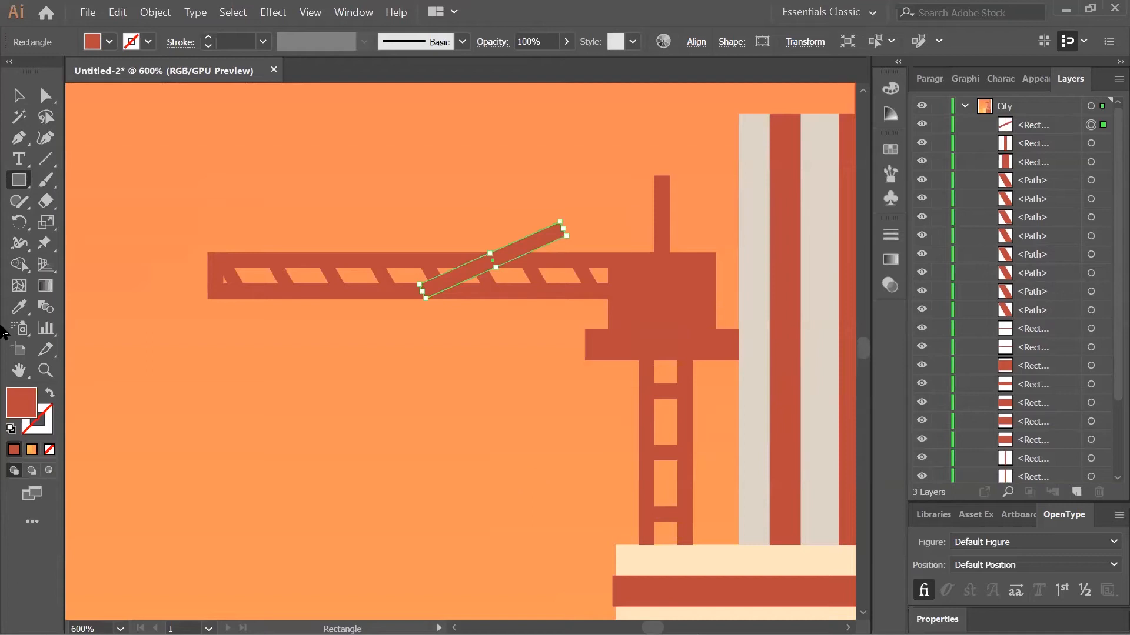
Move the slanted bar above the arm so its upper end meets the top of the cabin post.
{"action": "left_click", "coordinate": [18, 95]}
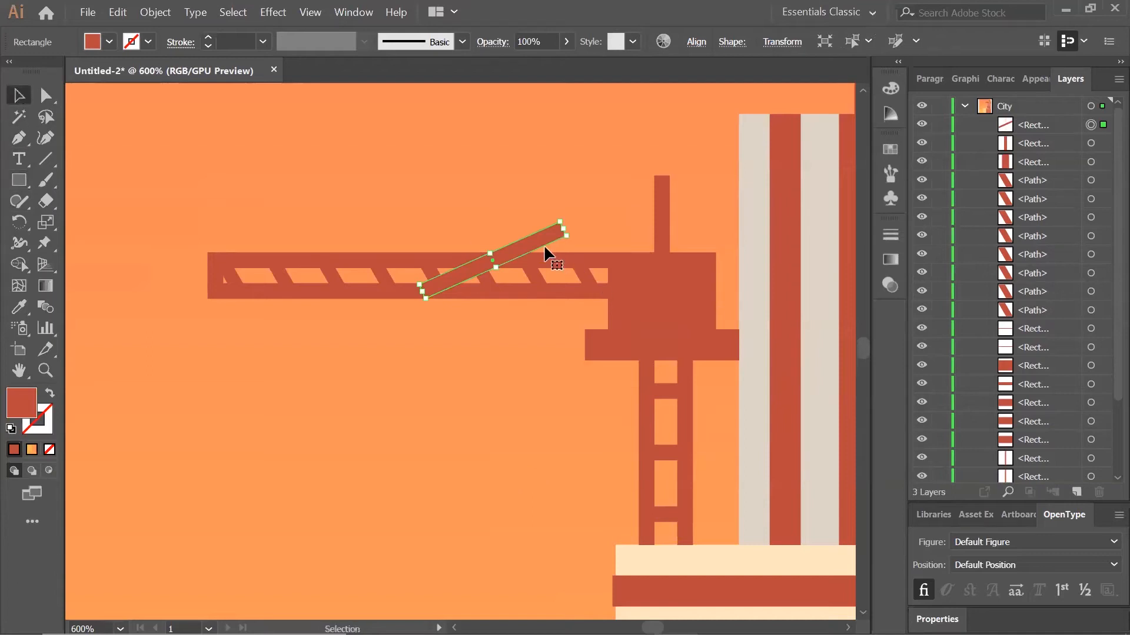
{"action": "left_click_drag", "start_coordinate": [539, 239], "coordinate": [637, 204]}
{"action": "left_click", "coordinate": [598, 161]}
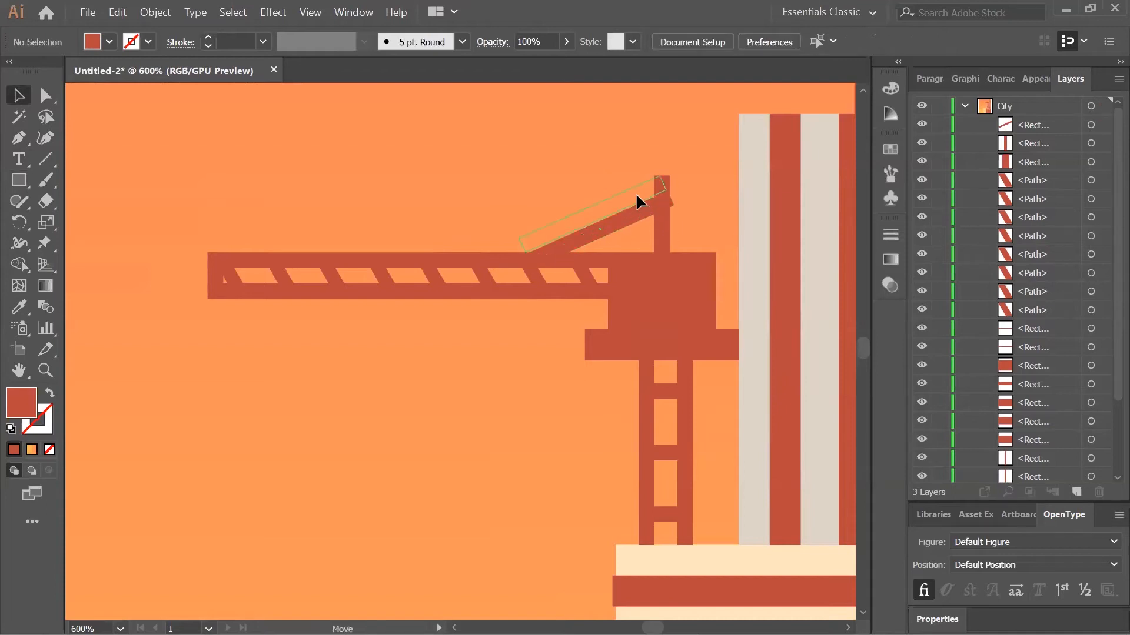
{"action": "left_click", "coordinate": [636, 192]}
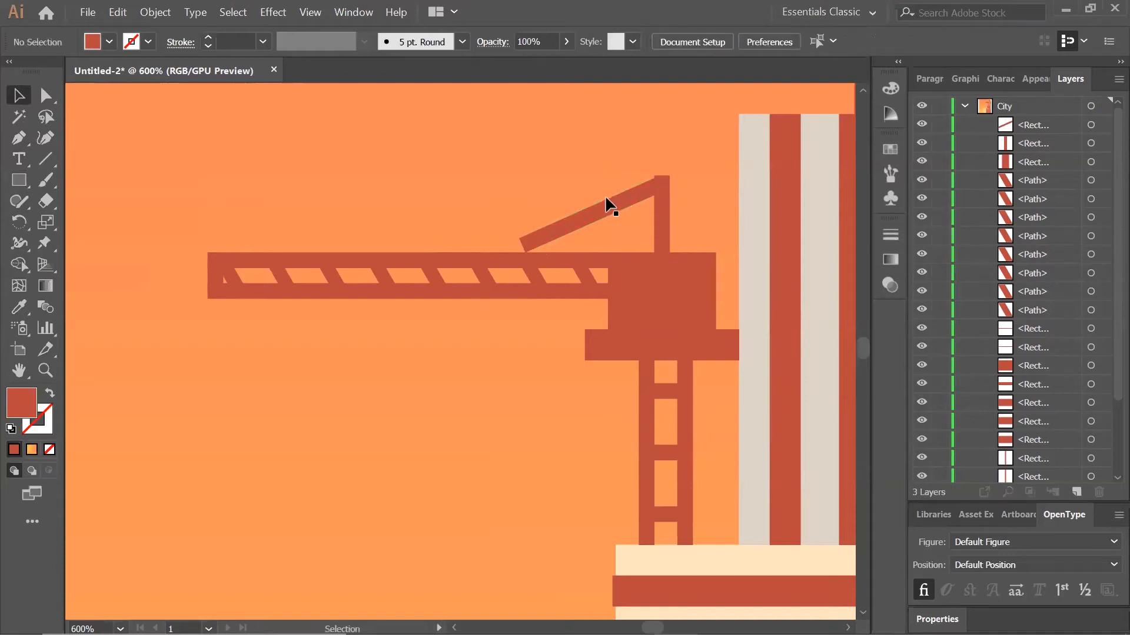
Rotate the slanted bar slightly steeper and reposition it to join the top of the post with the arm's upper bar.
{"action": "left_click", "coordinate": [595, 210]}
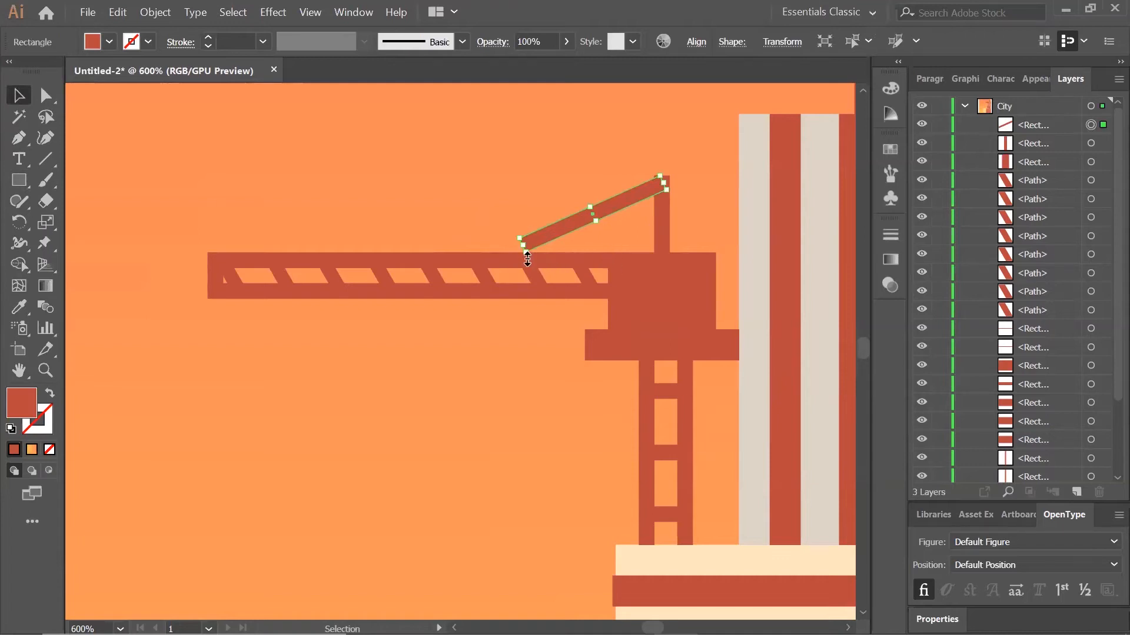
{"action": "left_click_drag", "start_coordinate": [518, 262], "coordinate": [529, 265]}
{"action": "left_click", "coordinate": [542, 151]}
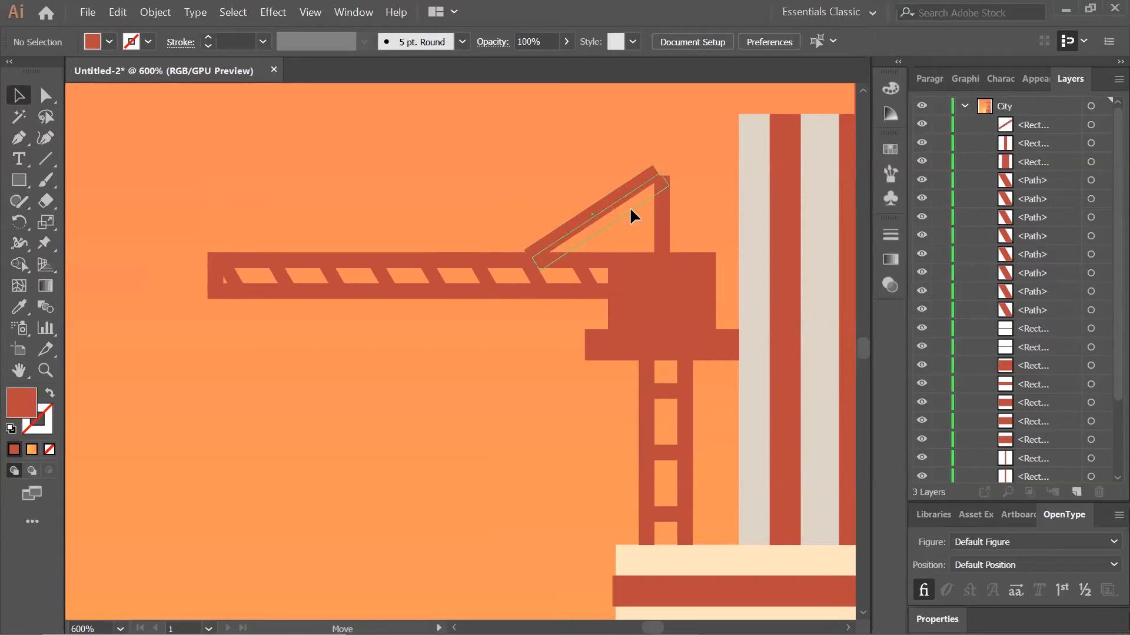
{"action": "left_click", "coordinate": [630, 206]}
{"action": "left_click_drag", "start_coordinate": [530, 274], "coordinate": [533, 261]}
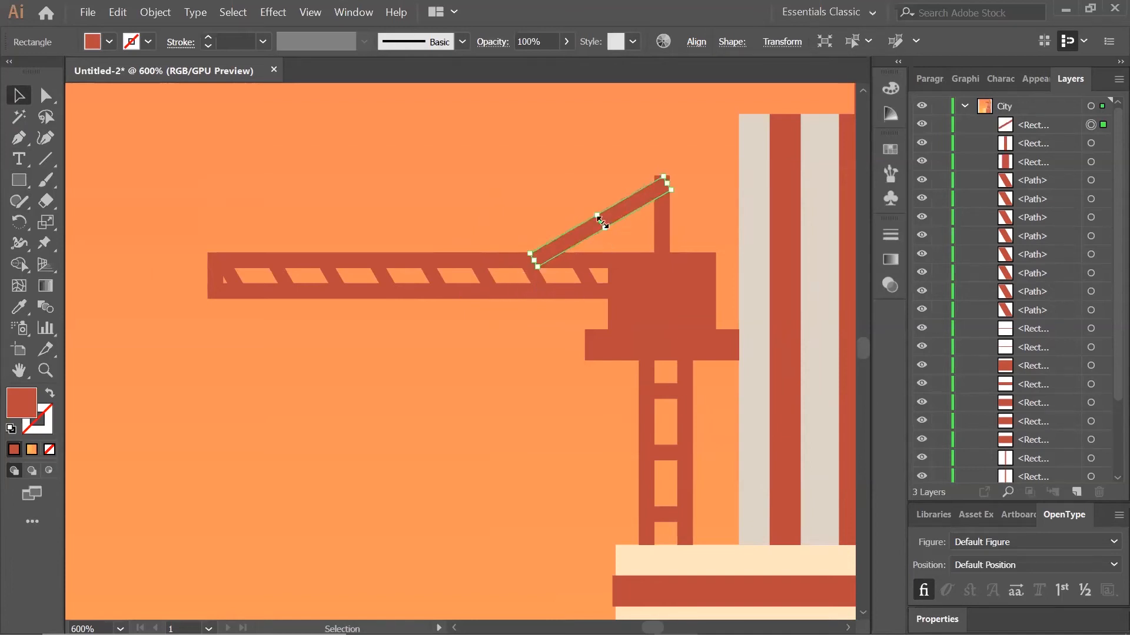
{"action": "left_click", "coordinate": [732, 213]}
{"action": "left_click", "coordinate": [639, 192]}
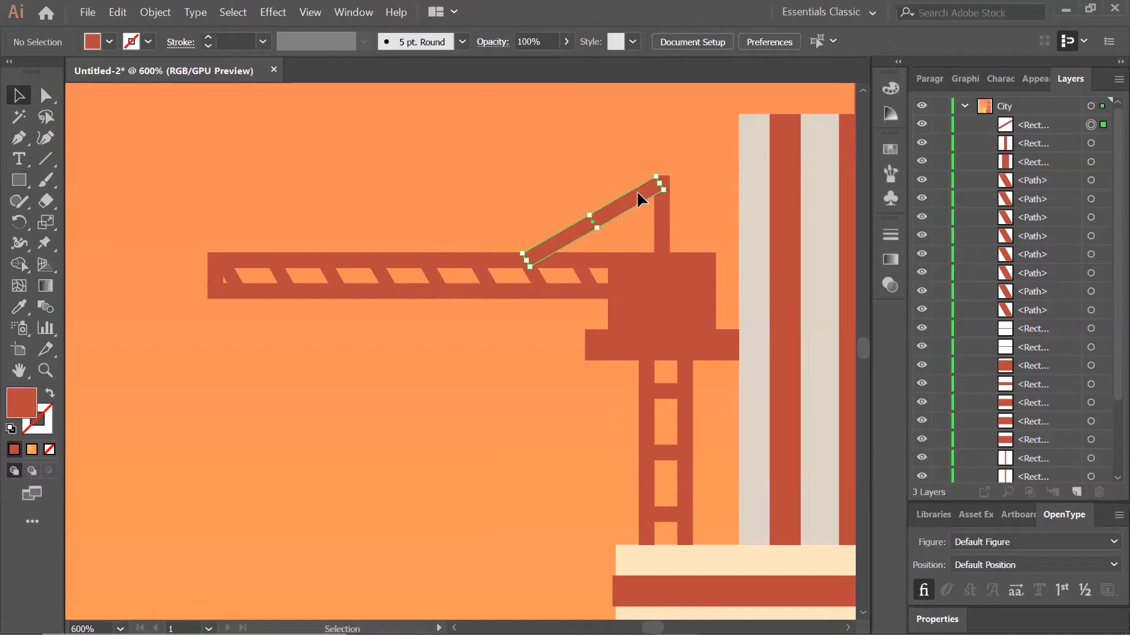
{"action": "left_click", "coordinate": [731, 310]}
{"action": "left_click", "coordinate": [623, 207]}
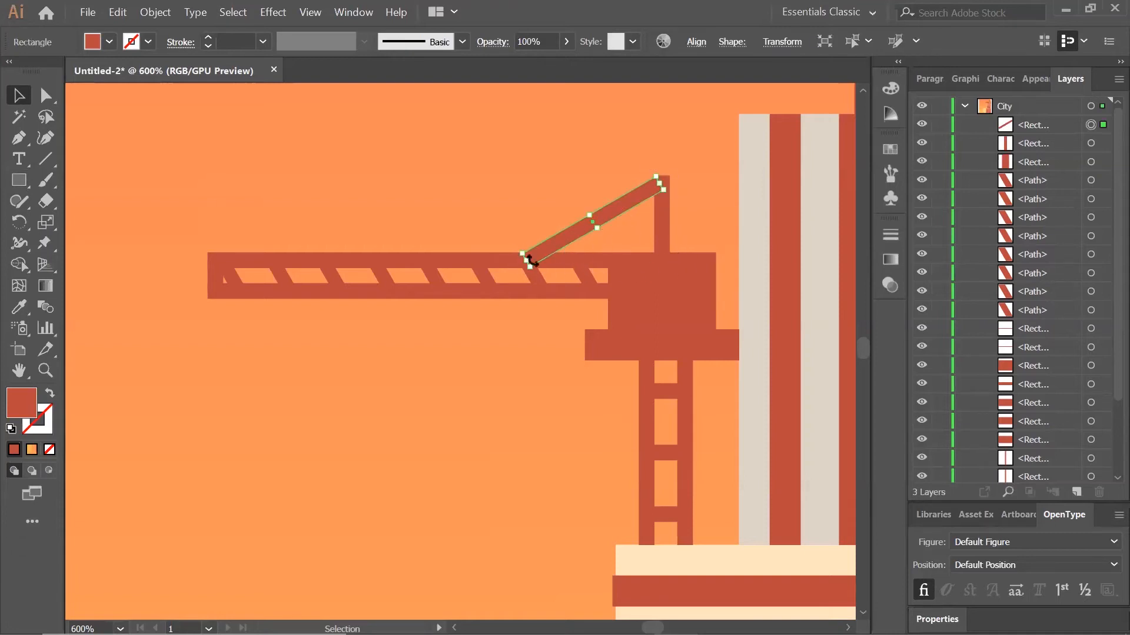
{"action": "left_click", "coordinate": [498, 199]}
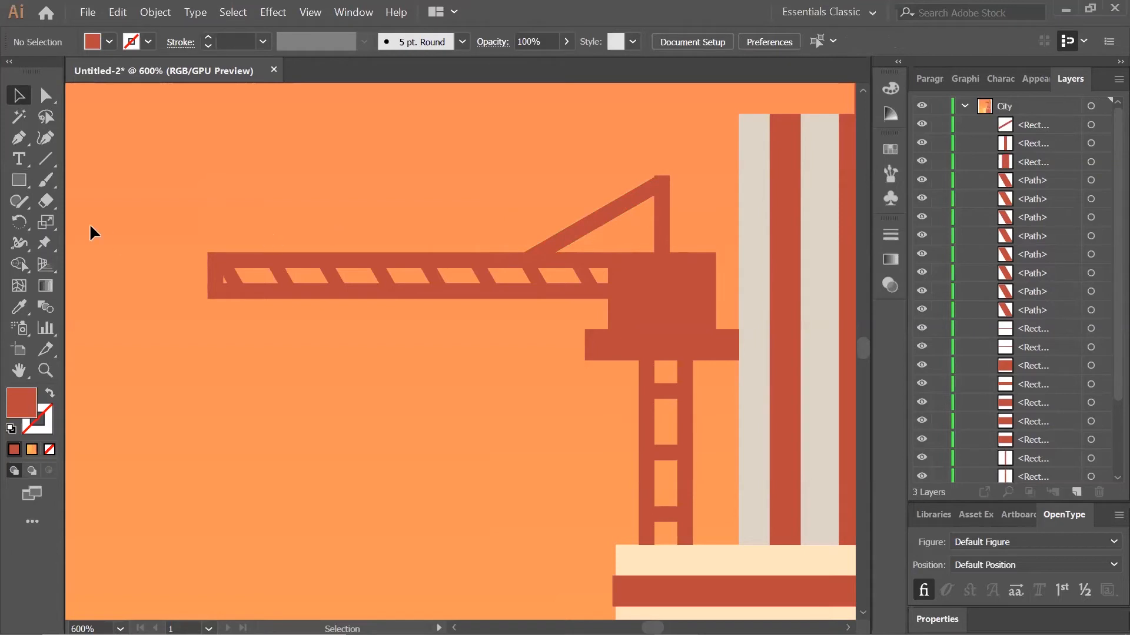
Create a 1 × 48 px red rectangle crossing the outer half of the crane arm.
{"action": "left_click", "coordinate": [20, 180]}
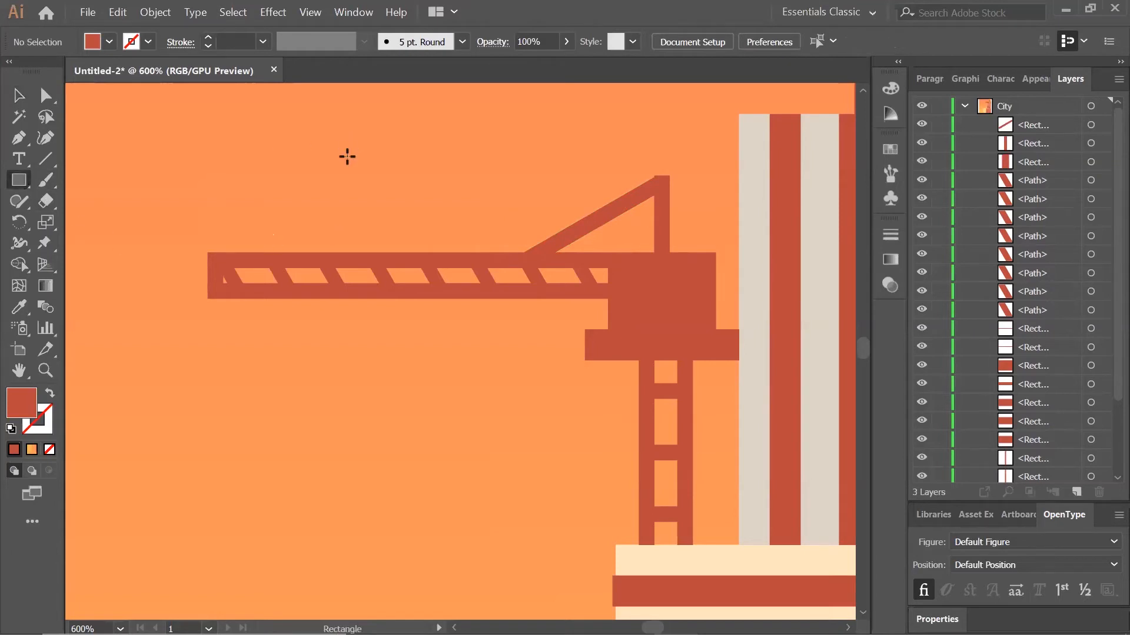
{"action": "left_click", "coordinate": [348, 156]}
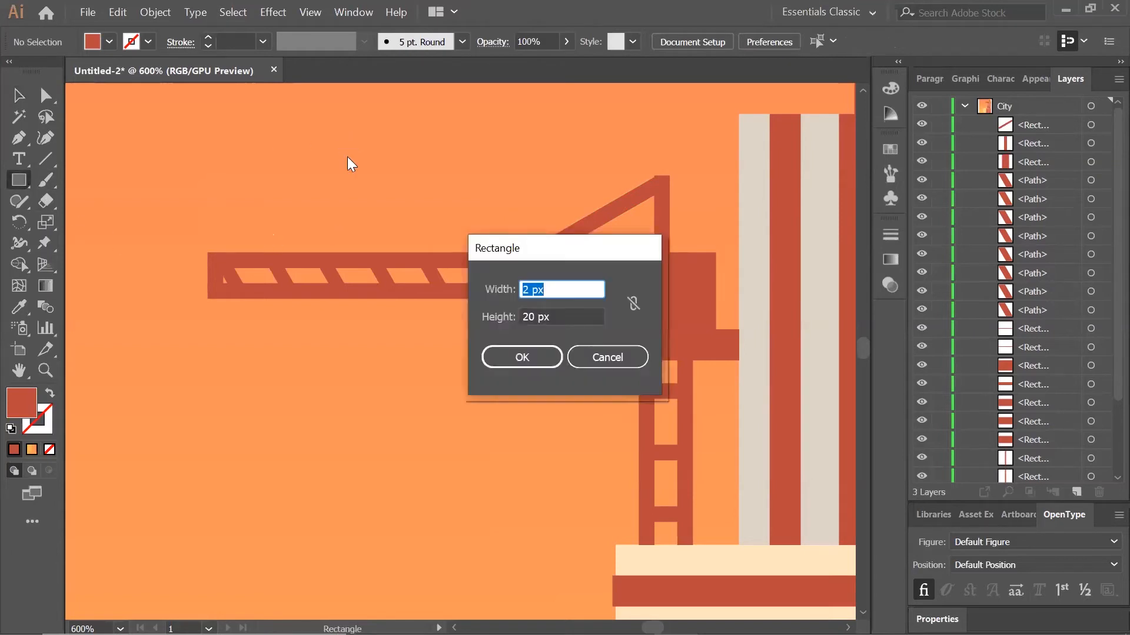
{"action": "type", "text": "1"}
{"action": "key", "text": "Tab"}
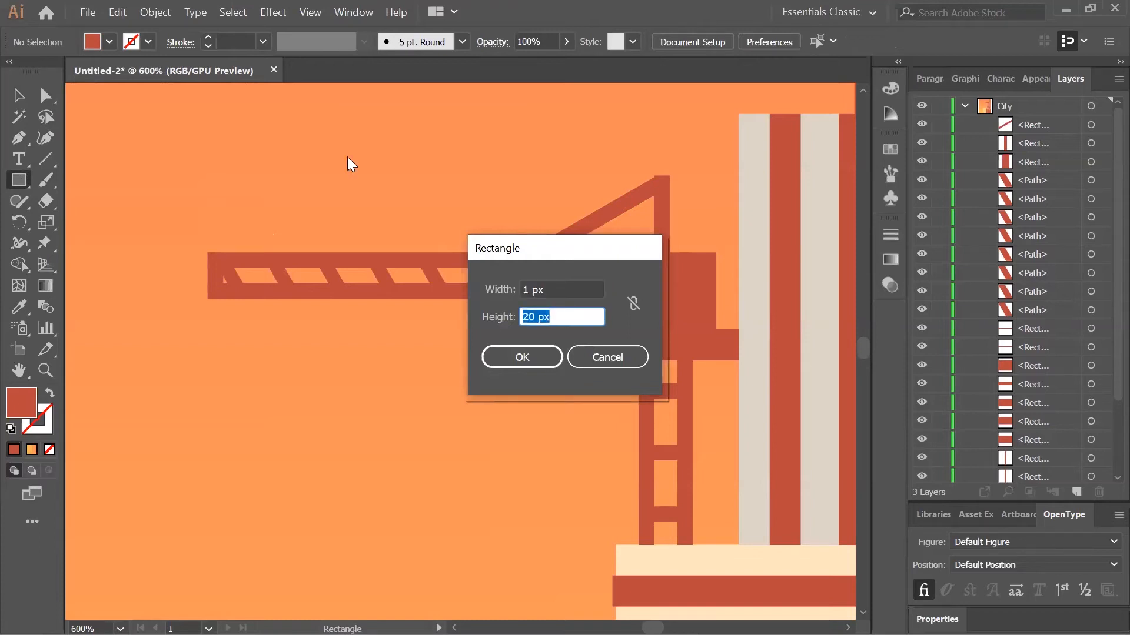
{"action": "type", "text": "48"}
{"action": "left_click", "coordinate": [526, 358]}
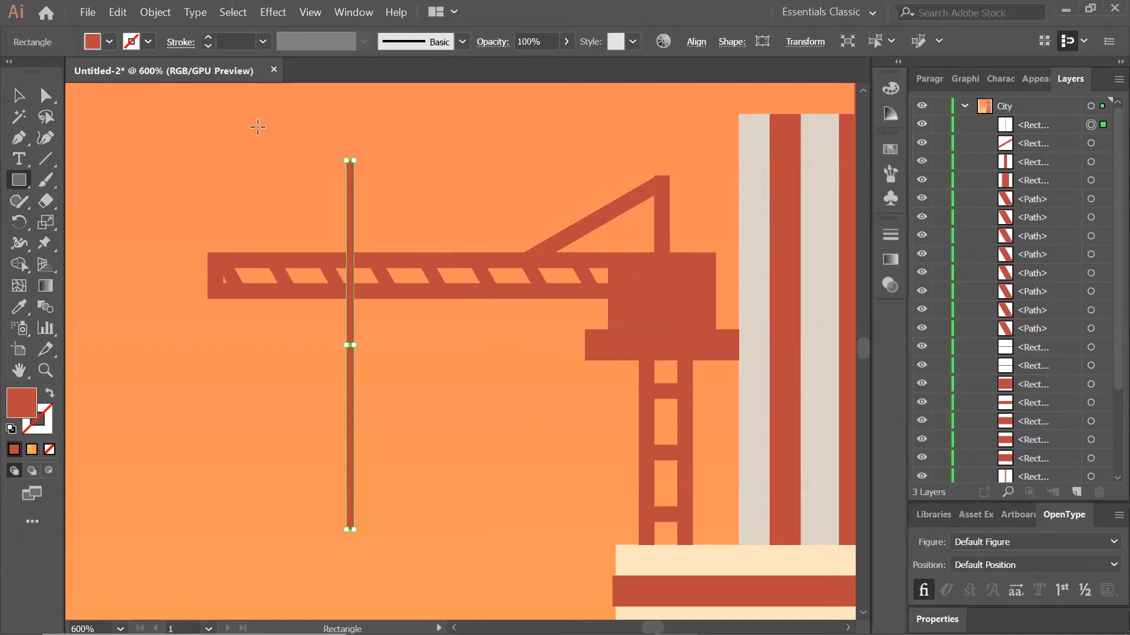
Move the 1 × 48 px rectangle so it hangs as a cable from the underside of the crane arm's outer end, and deselect it.
{"action": "left_click", "coordinate": [19, 95]}
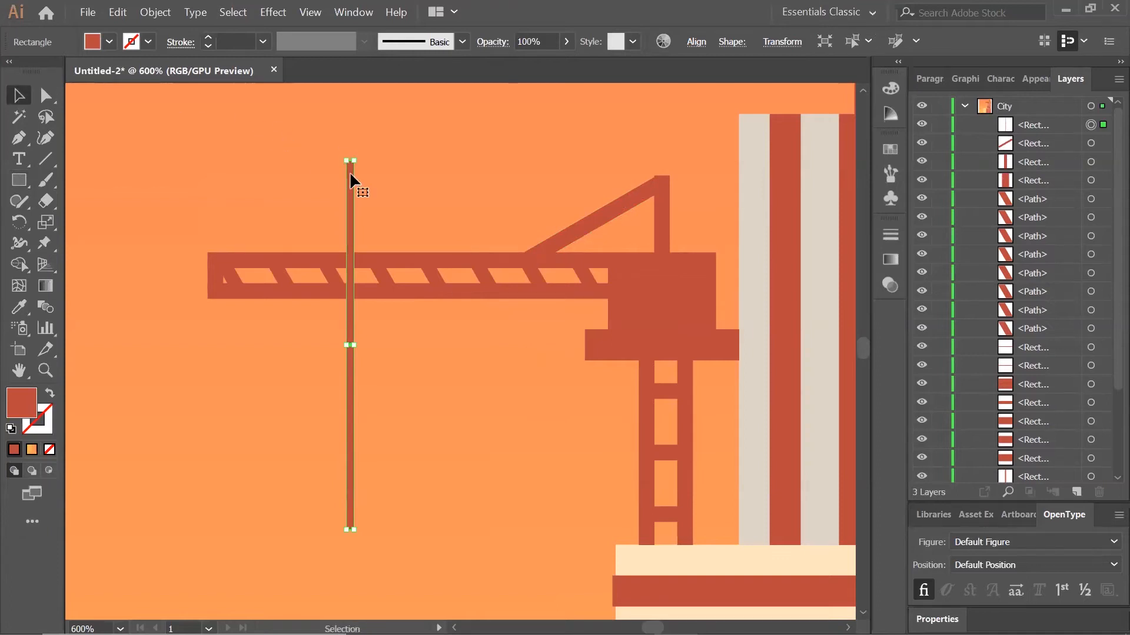
{"action": "left_click_drag", "start_coordinate": [350, 175], "coordinate": [238, 309]}
{"action": "scroll", "coordinate": [311, 288], "scroll_direction": "down", "scroll_amount": 4}
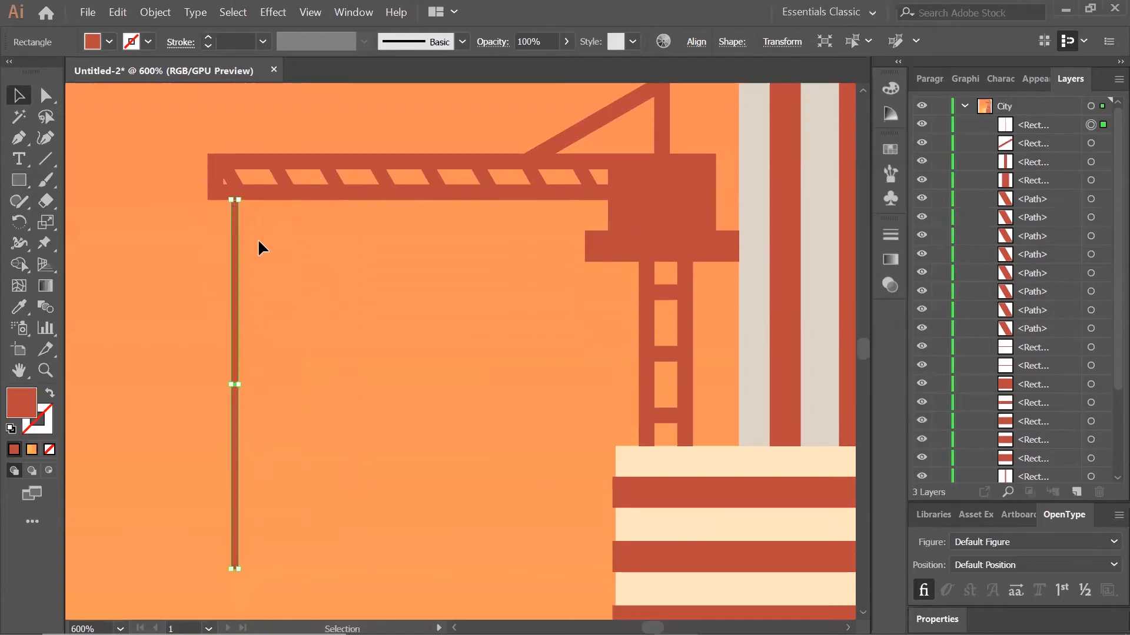
{"action": "left_click", "coordinate": [211, 210]}
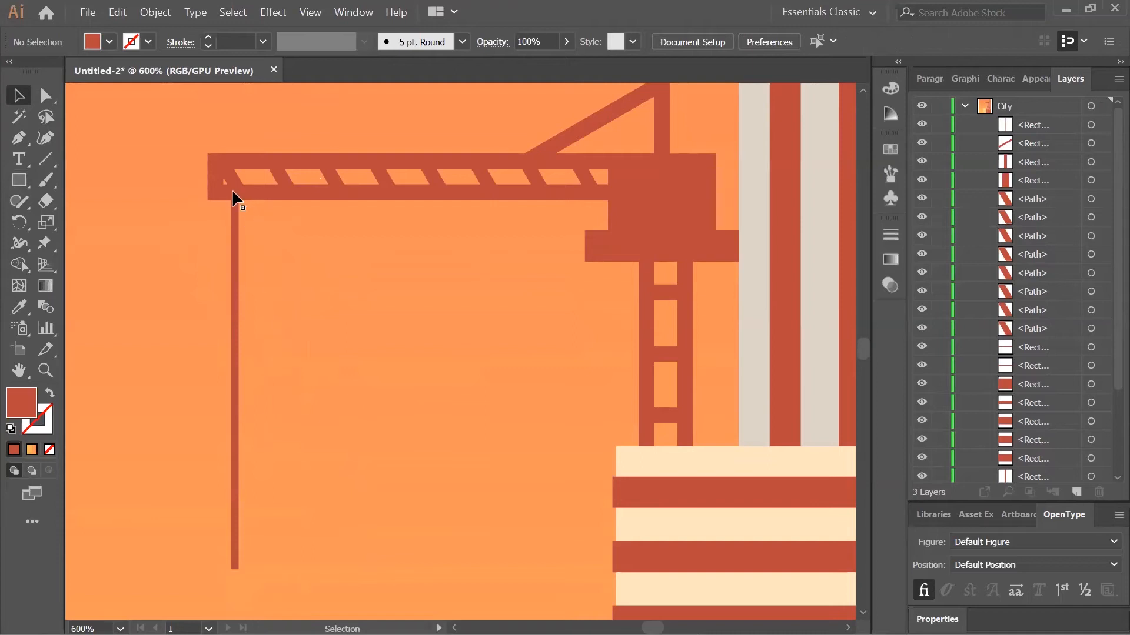
Start a new rectangle by entered dimensions in the empty sky beside the lower end of the crane cable.
{"action": "scroll", "coordinate": [387, 316], "scroll_direction": "down", "scroll_amount": 3}
{"action": "key", "text": "ctrl+minus"}
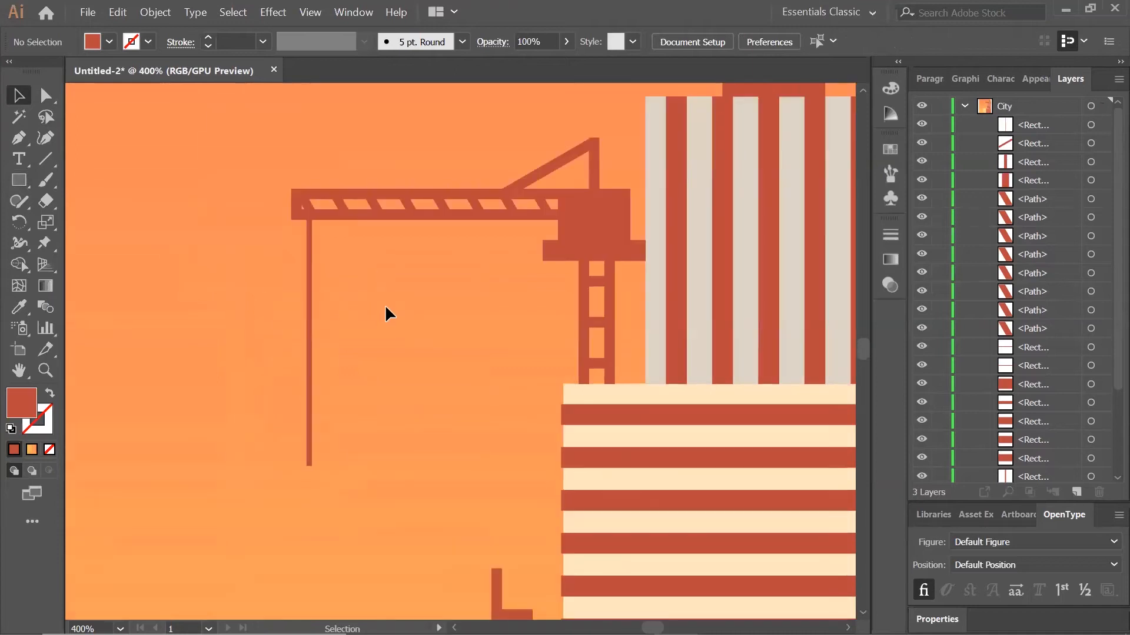
{"action": "left_click", "coordinate": [18, 179]}
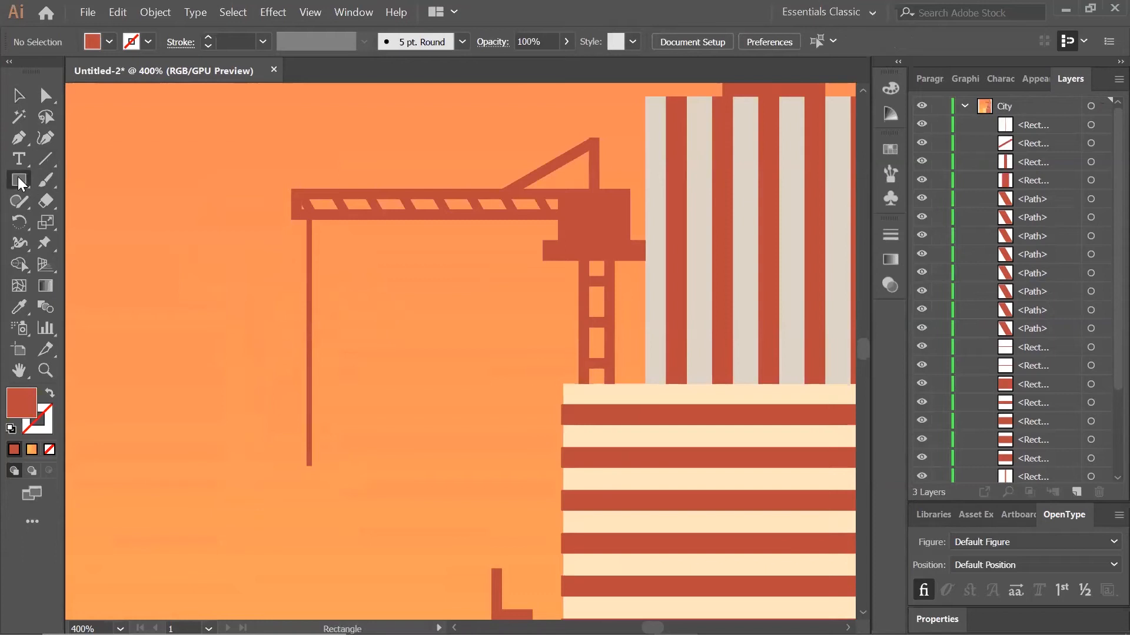
{"action": "left_click", "coordinate": [180, 430]}
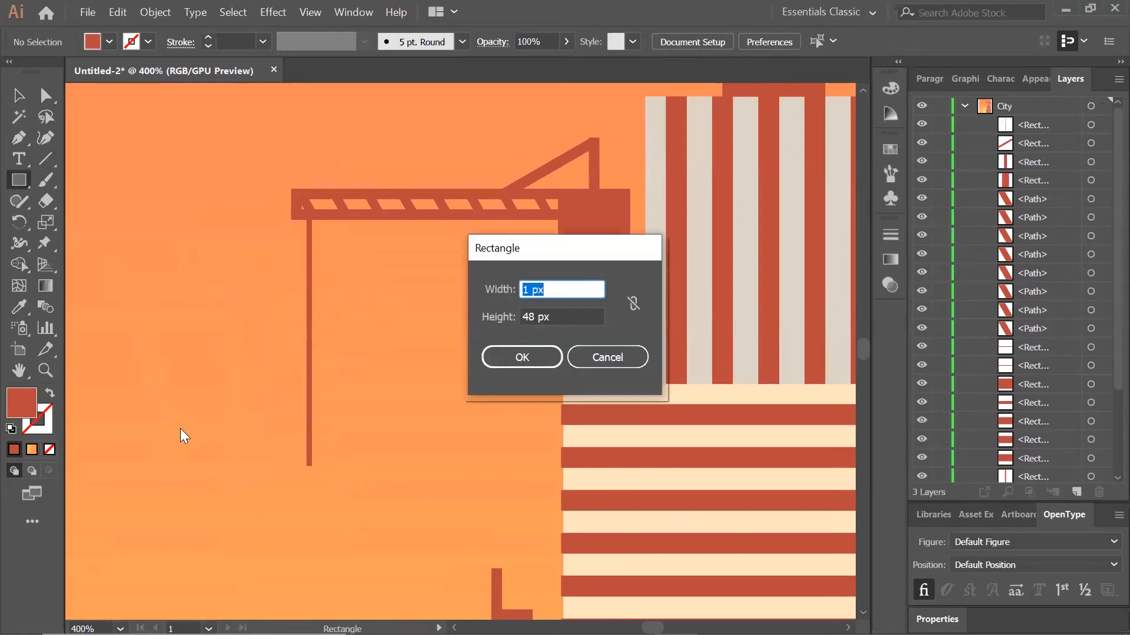
Create a rectangle 8 px wide and 2 px high in the sky beside the crane's hanging cable.
{"action": "type", "text": "8"}
{"action": "key", "text": "Tab"}
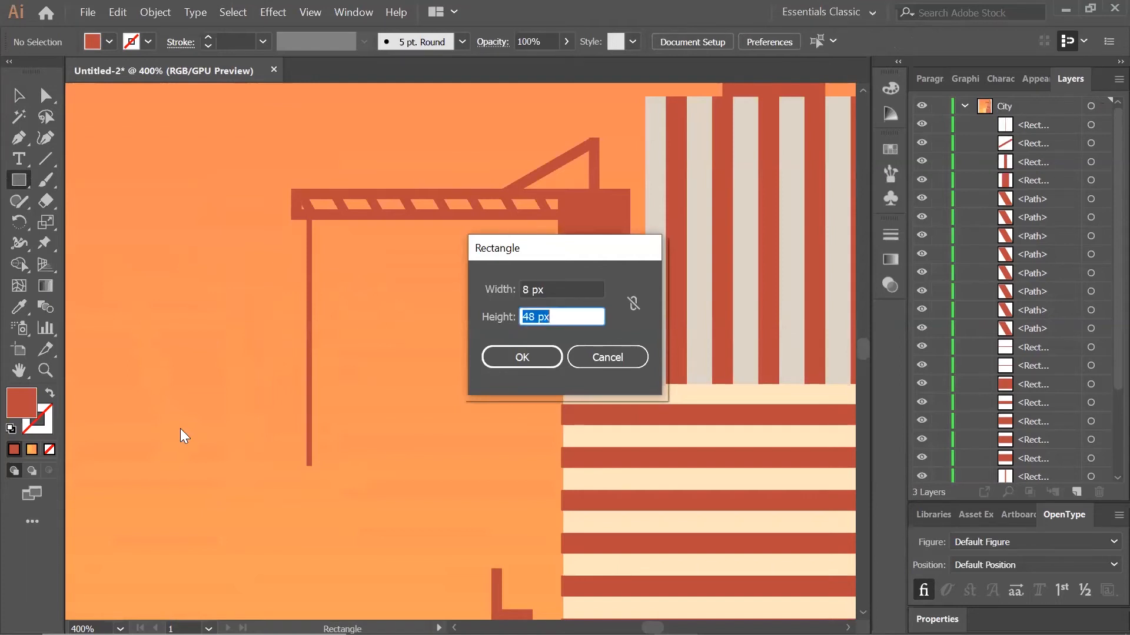
{"action": "type", "text": "2"}
{"action": "key", "text": "Tab"}
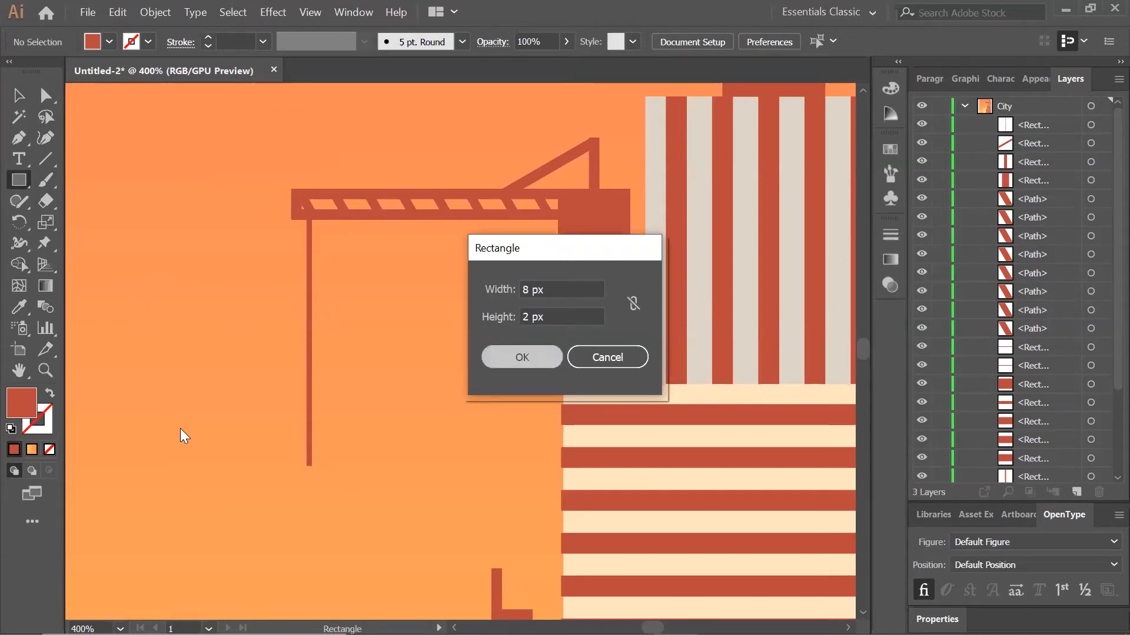
{"action": "key", "text": "Return"}
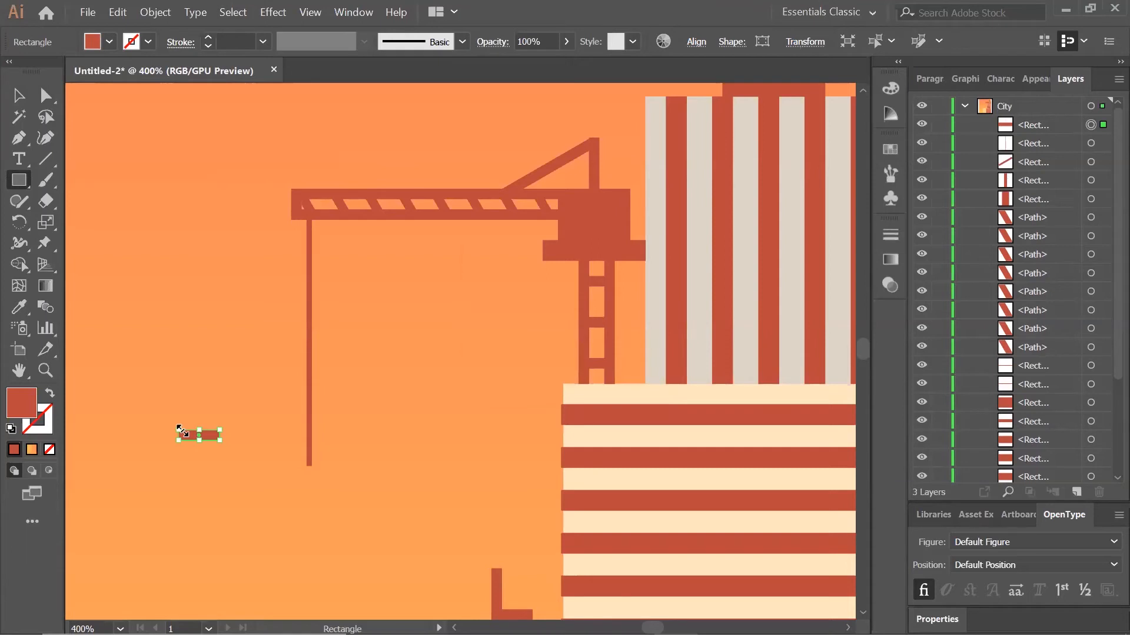
Move the small 8 × 2 px rectangle onto the lower end of the crane's cable and deselect it.
{"action": "left_click", "coordinate": [17, 100]}
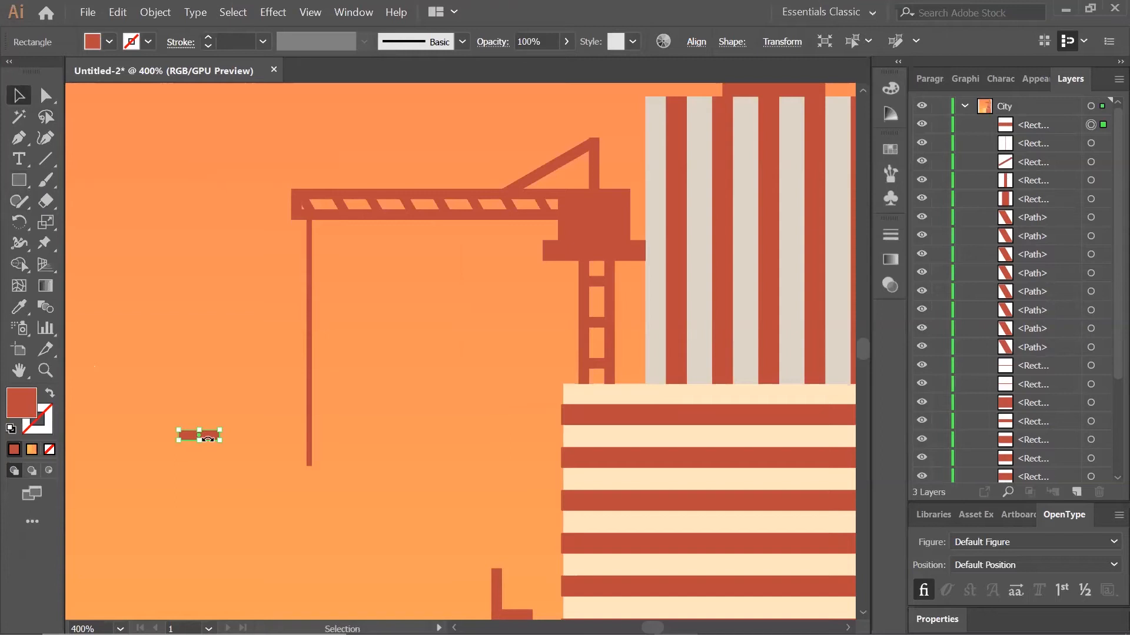
{"action": "key", "text": "ctrl+equal"}
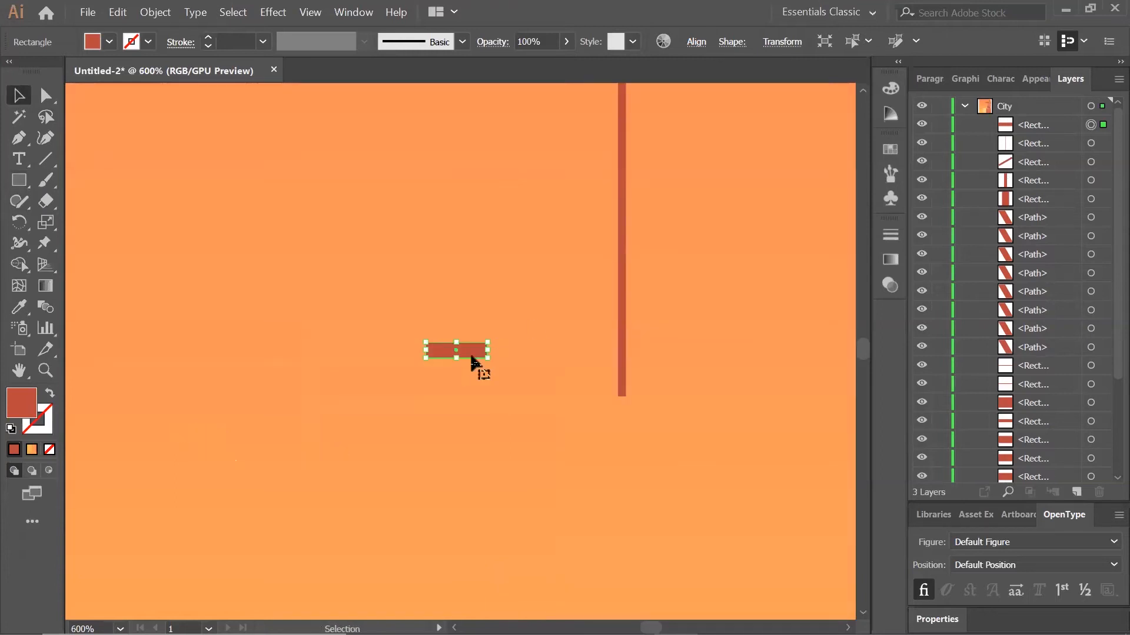
{"action": "left_click_drag", "start_coordinate": [471, 356], "coordinate": [637, 401]}
{"action": "left_click", "coordinate": [649, 449]}
Select all the crane parts and group them.
{"action": "key", "text": "ctrl+minus"}
{"action": "key", "text": "ctrl+minus"}
{"action": "key", "text": "ctrl+minus"}
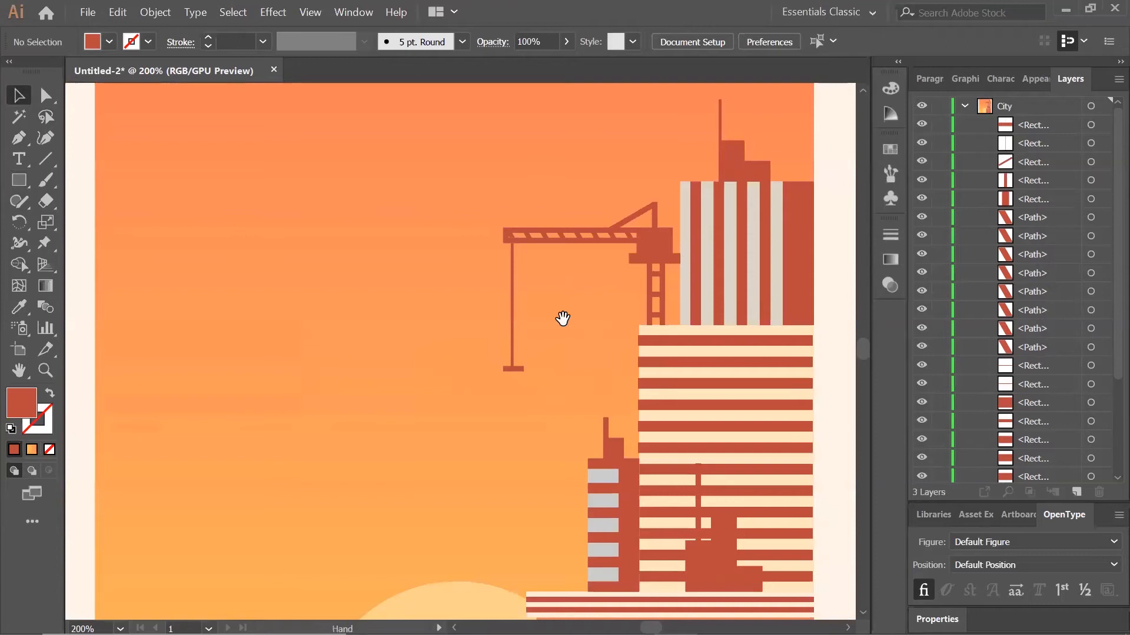
{"action": "left_click_drag", "start_coordinate": [560, 318], "coordinate": [504, 341]}
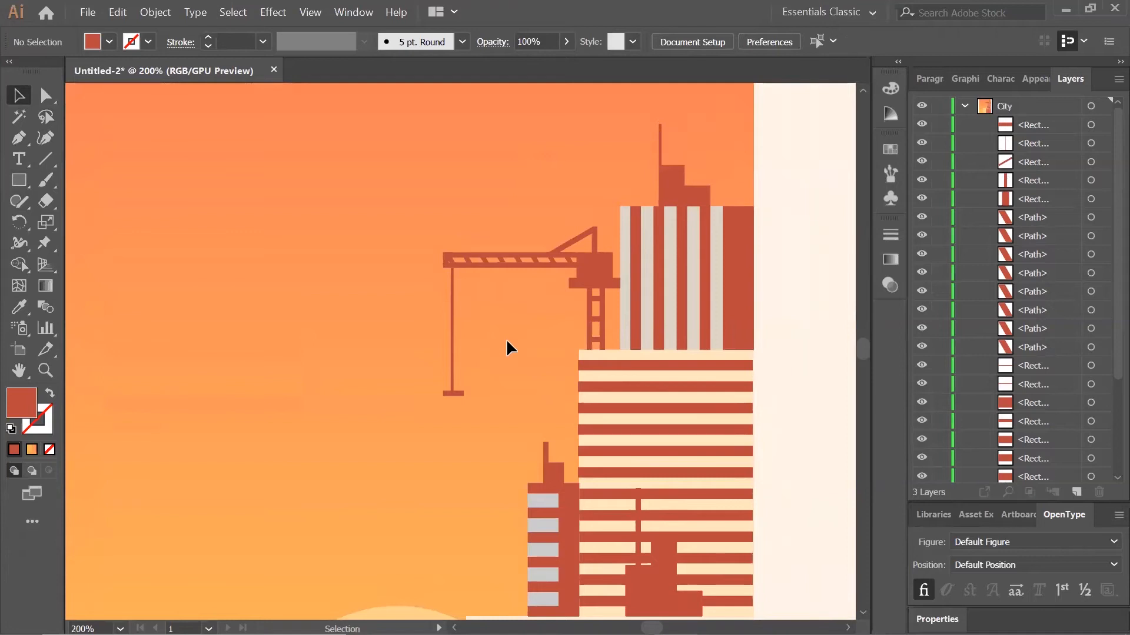
{"action": "scroll", "coordinate": [511, 333], "scroll_direction": "down", "scroll_amount": 3}
{"action": "scroll", "coordinate": [516, 326], "scroll_direction": "up", "scroll_amount": 2}
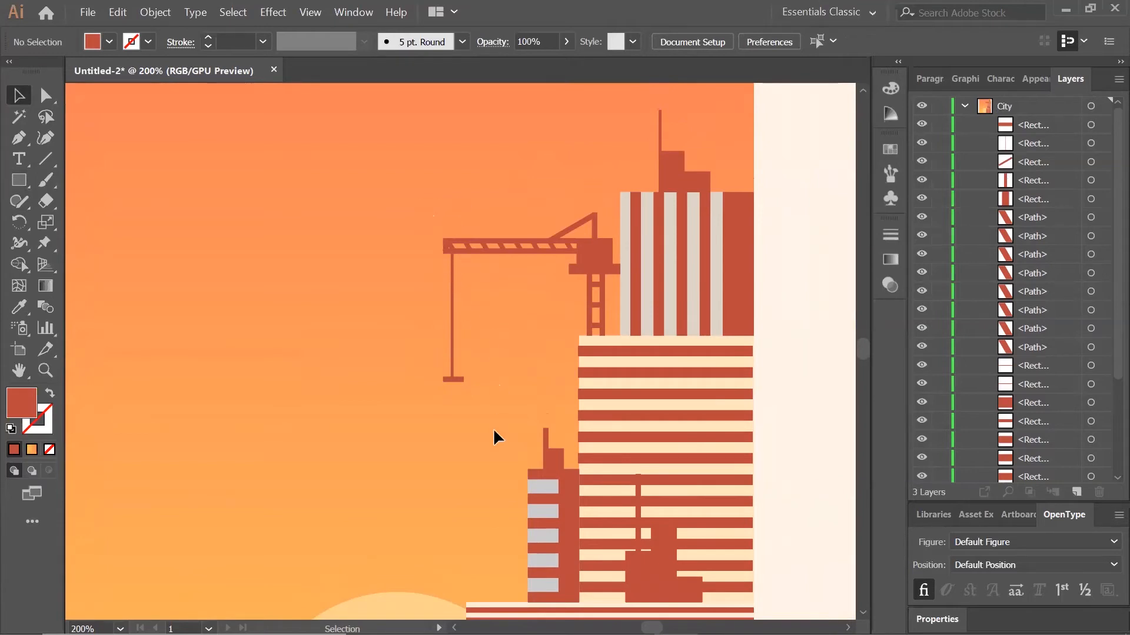
{"action": "left_click_drag", "start_coordinate": [369, 130], "coordinate": [692, 419]}
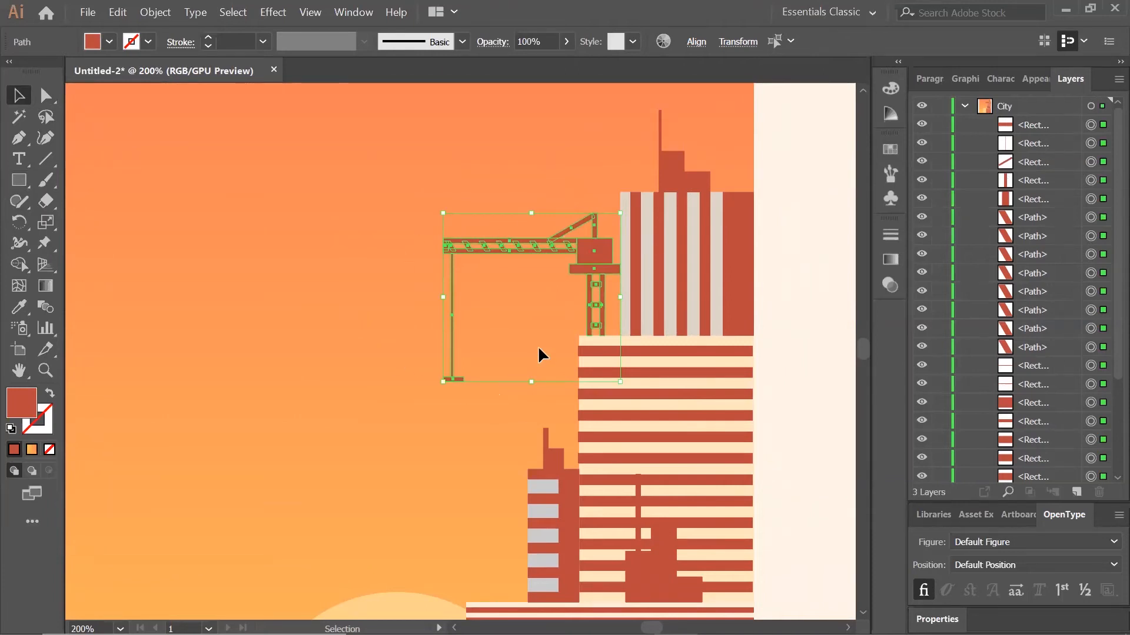
{"action": "left_click", "coordinate": [154, 14]}
{"action": "left_click", "coordinate": [222, 53]}
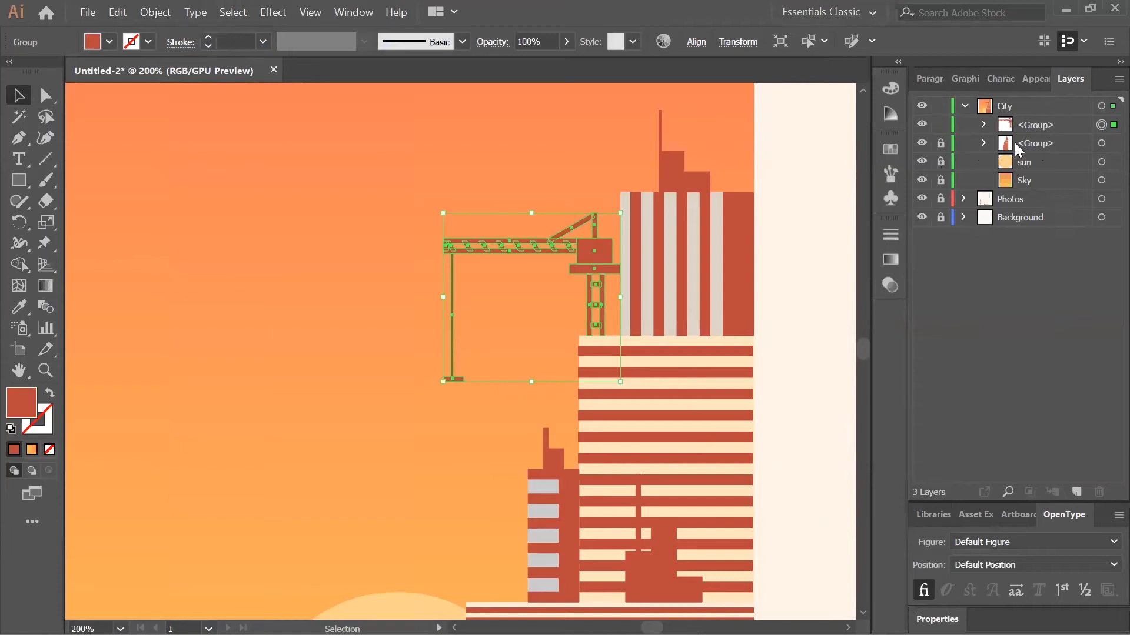
Unlock the buildings group and group it together with the crane group.
{"action": "left_click", "coordinate": [940, 143]}
{"action": "key", "text": "ctrl+a"}
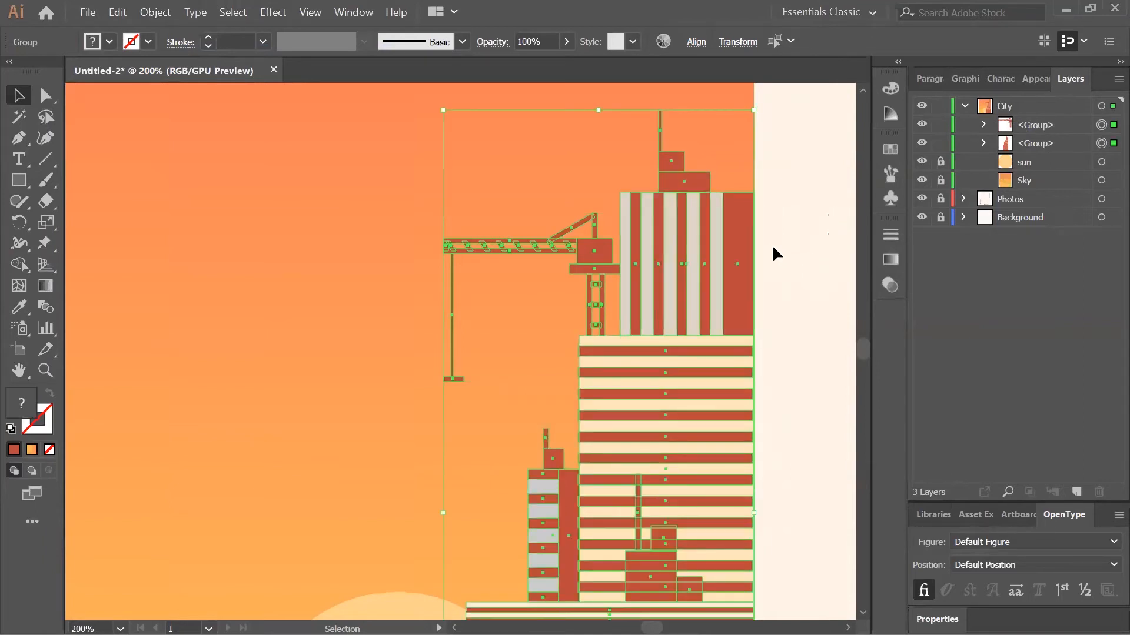
{"action": "key", "text": "ctrl+minus"}
{"action": "key", "text": "shift+Down"}
{"action": "key", "text": "shift+Down"}
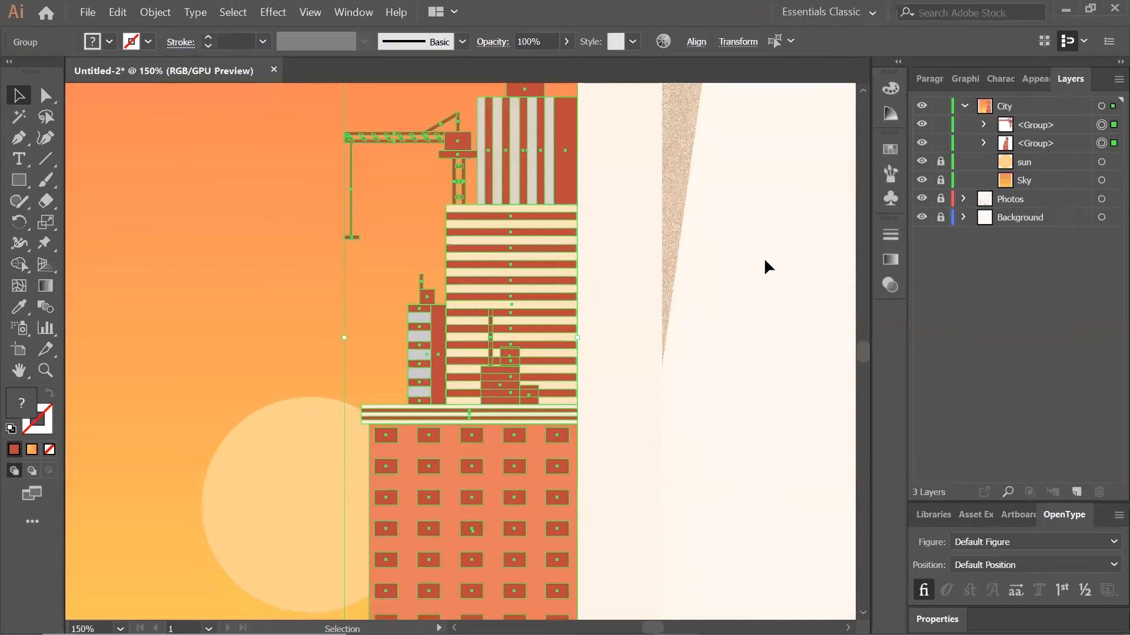
{"action": "left_click", "coordinate": [155, 14]}
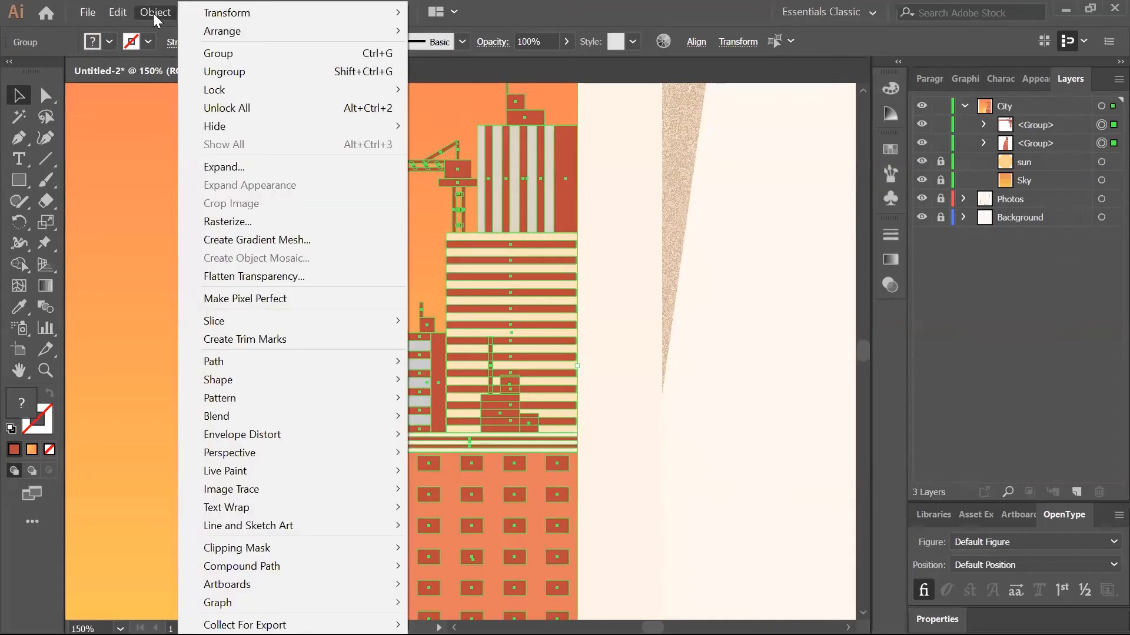
{"action": "left_click", "coordinate": [218, 54]}
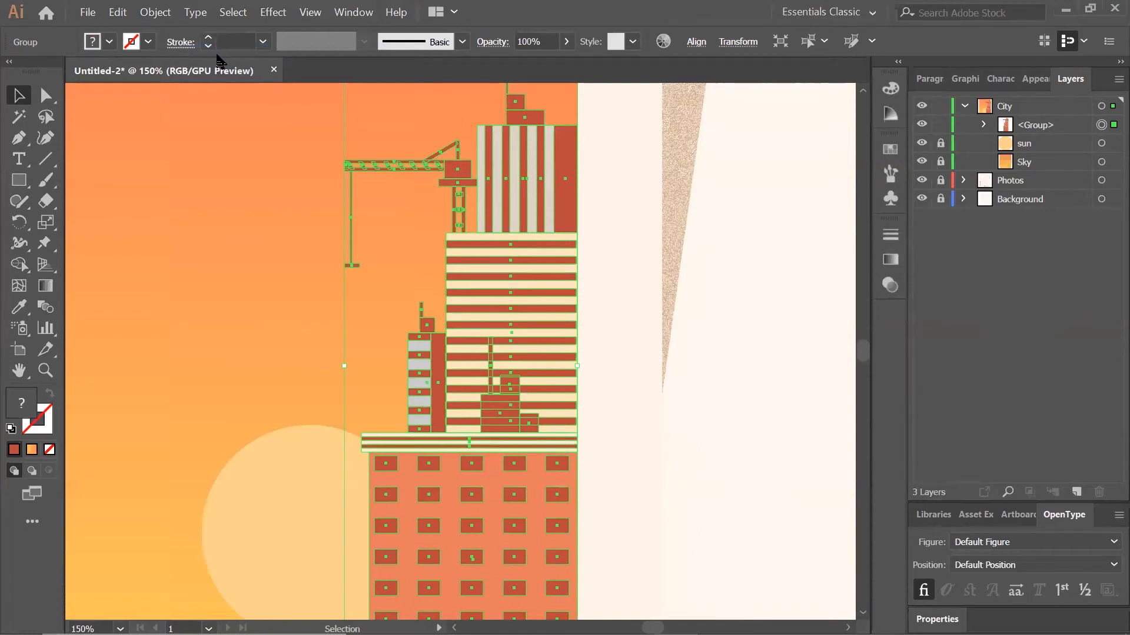
Rename the combined group "Right Buildings" and lock it.
{"action": "scroll", "coordinate": [880, 189], "scroll_direction": "up", "scroll_amount": 2}
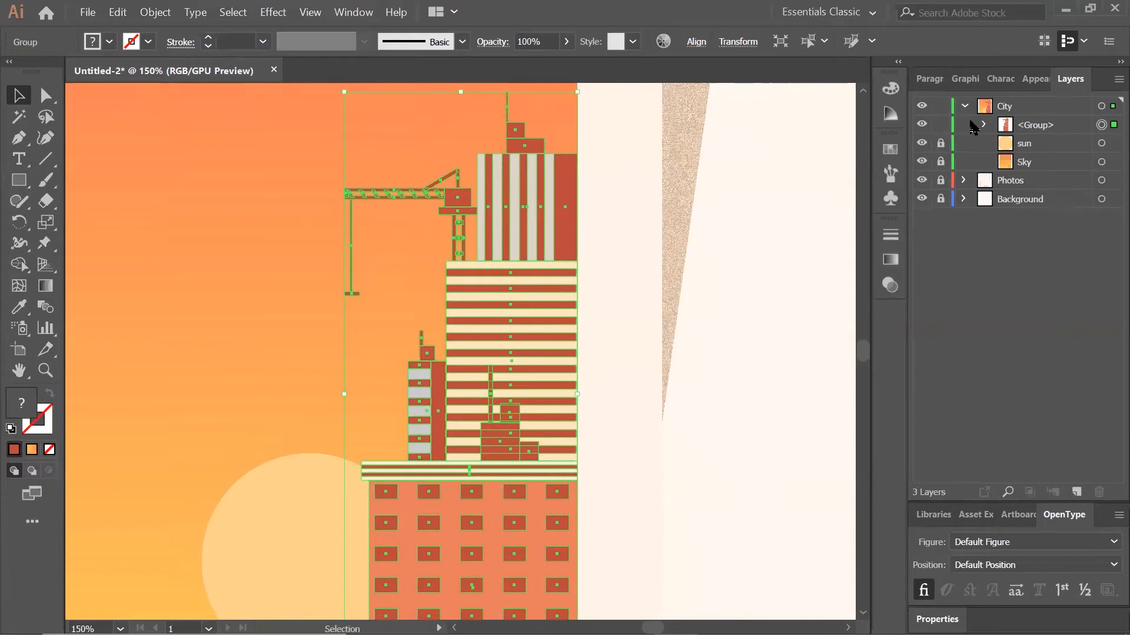
{"action": "key", "text": "ctrl+minus"}
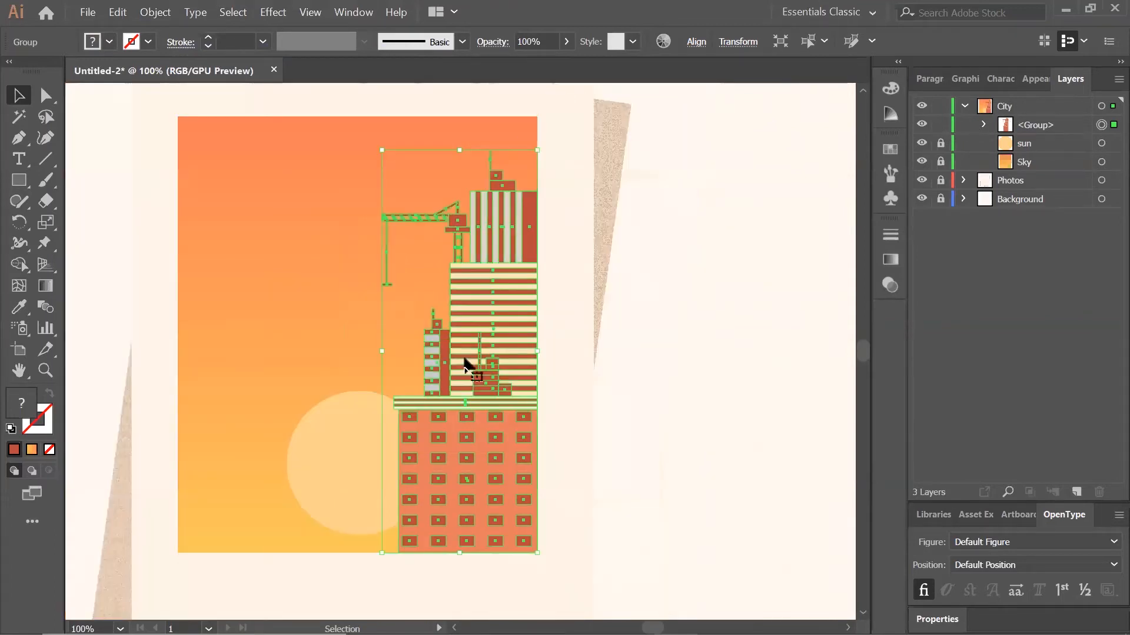
{"action": "double_click", "coordinate": [1035, 124]}
{"action": "type", "text": "Right B"}
{"action": "type", "text": "uildings"}
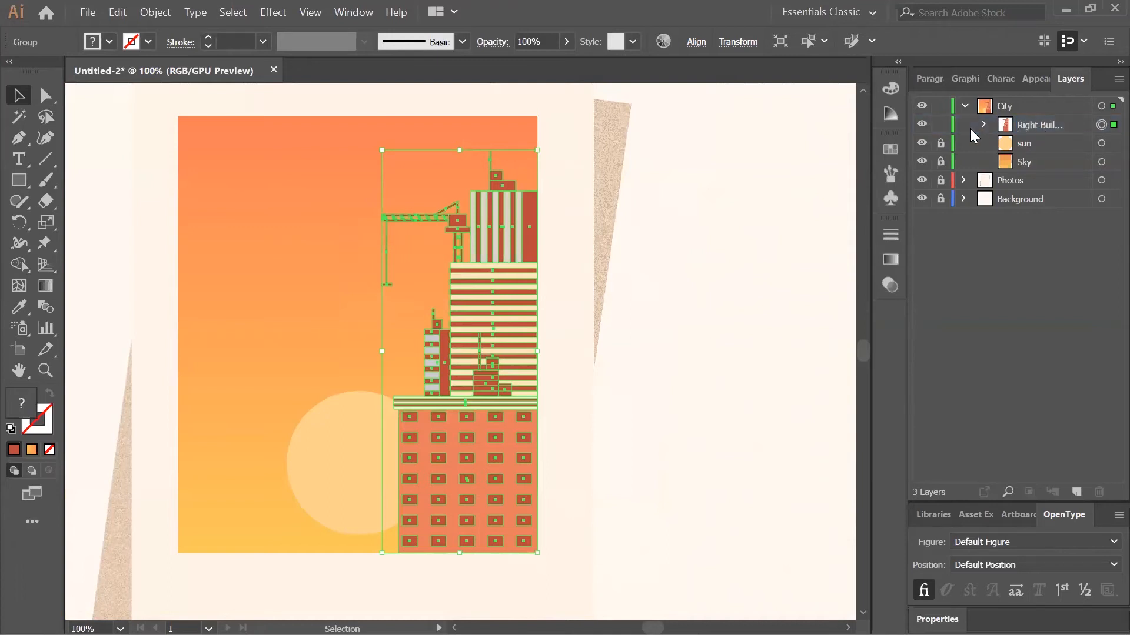
{"action": "left_click", "coordinate": [940, 125]}
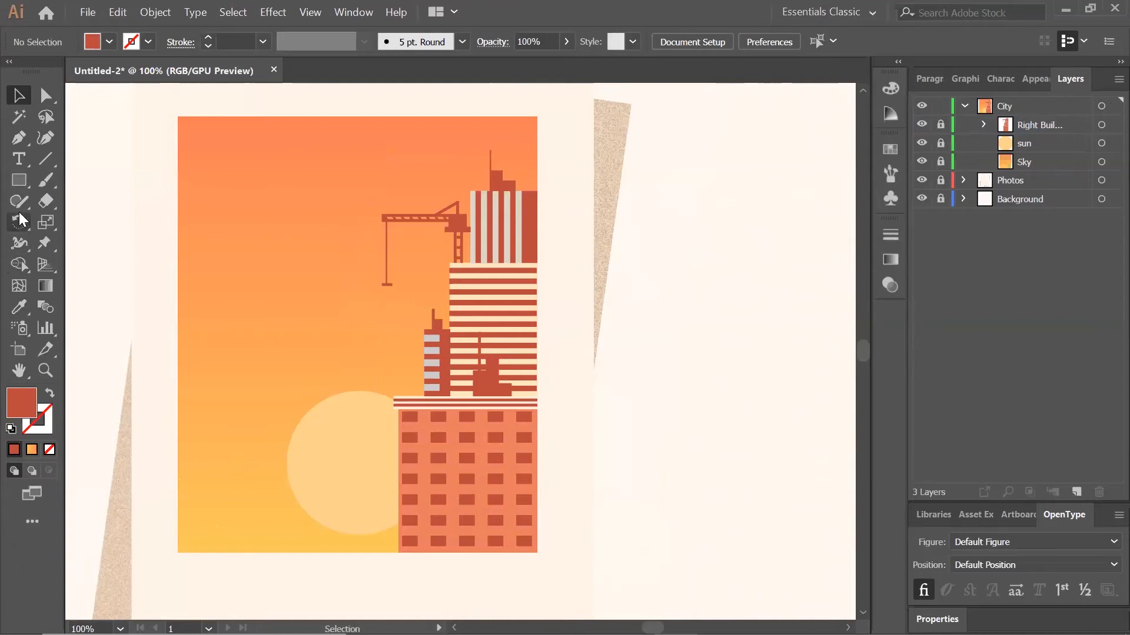
Create a rectangle 172 px wide and 36 px high over the sky and sun.
{"action": "left_click", "coordinate": [19, 180]}
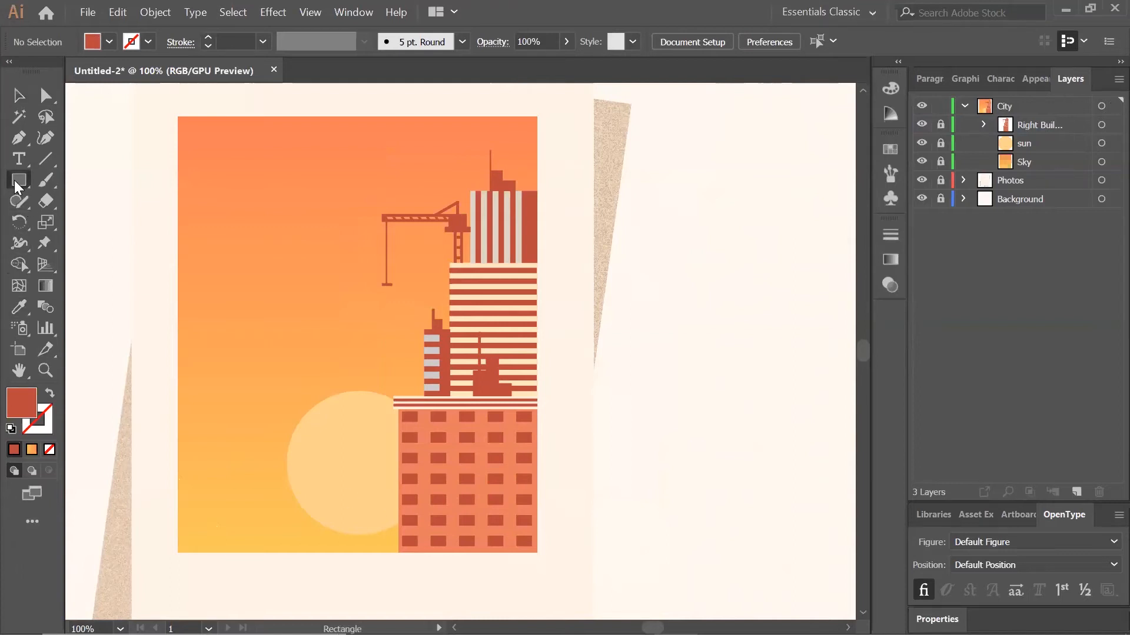
{"action": "left_click", "coordinate": [257, 392]}
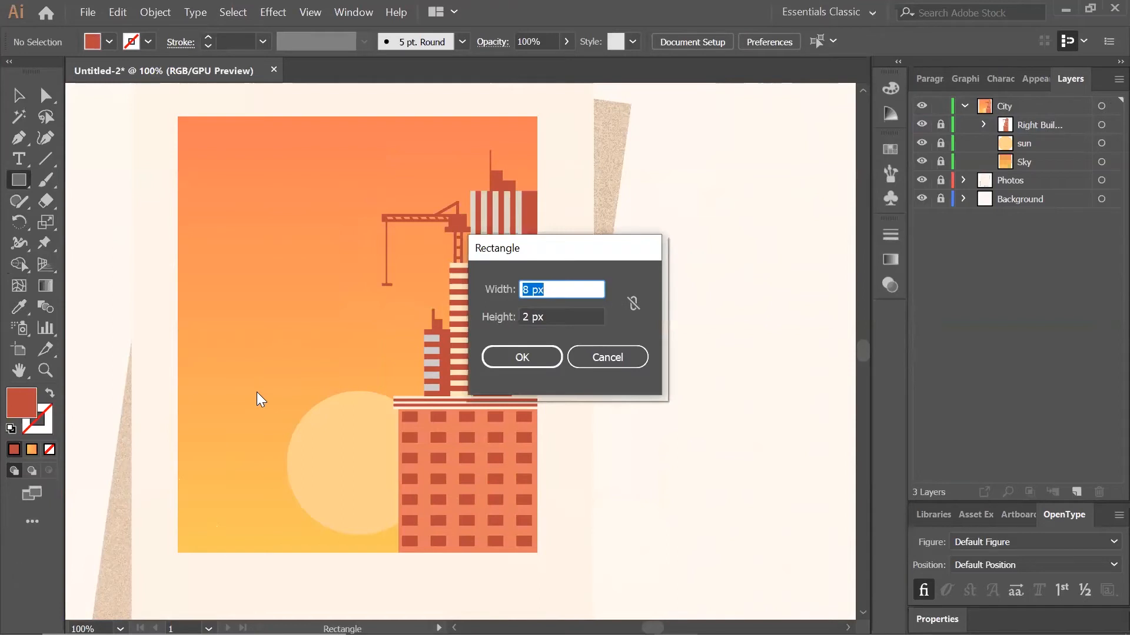
{"action": "type", "text": "172"}
{"action": "key", "text": "Tab"}
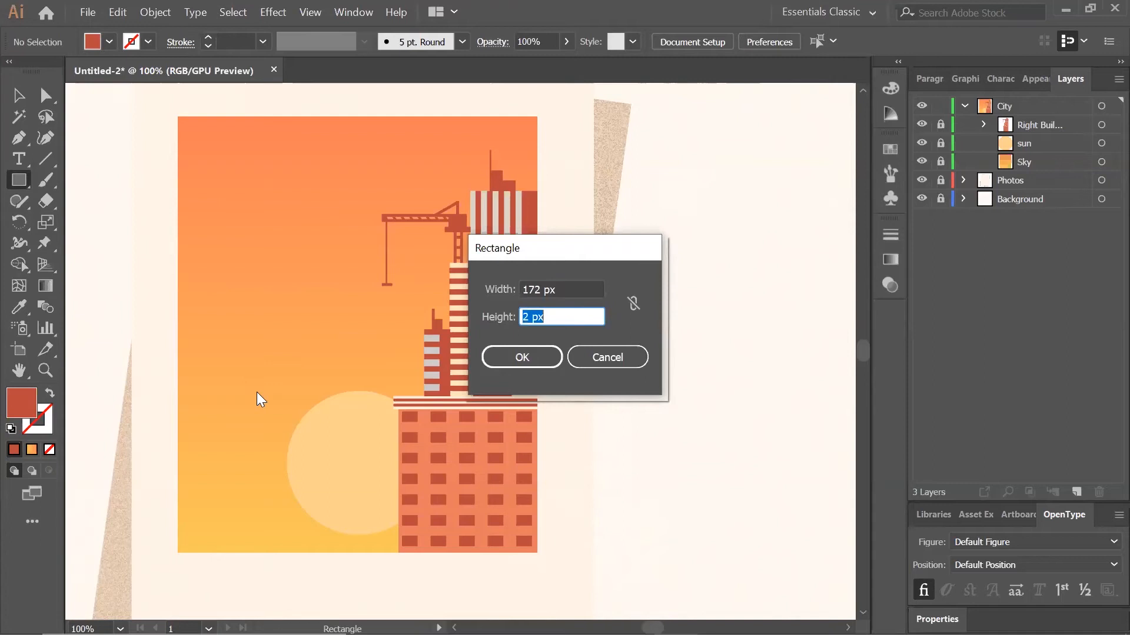
{"action": "type", "text": "36"}
{"action": "key", "text": "Tab"}
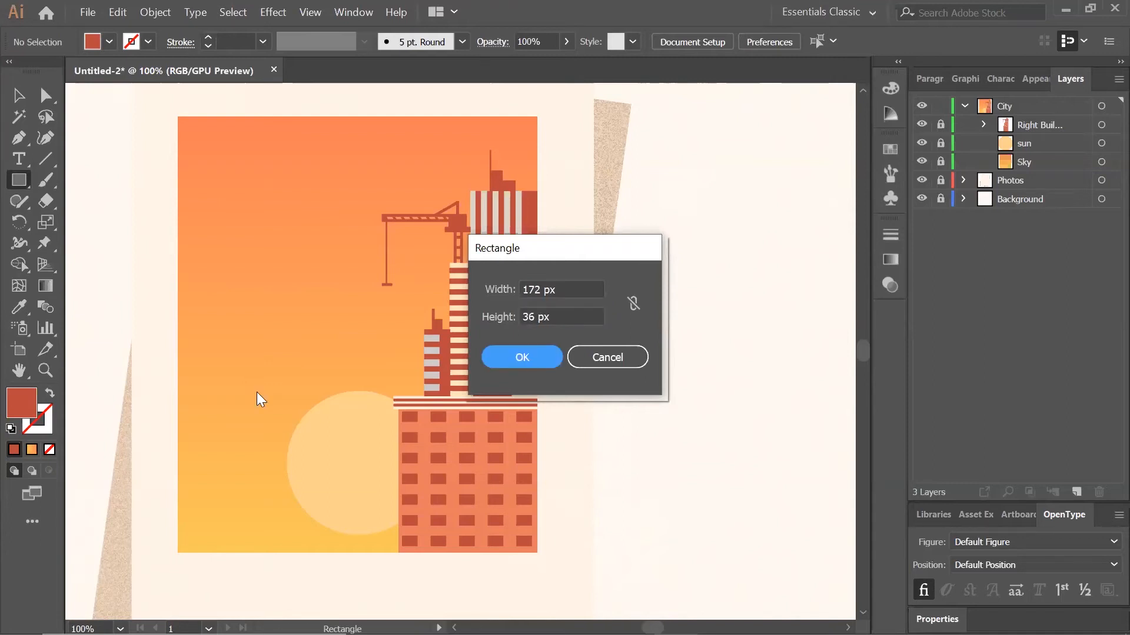
{"action": "key", "text": "Return"}
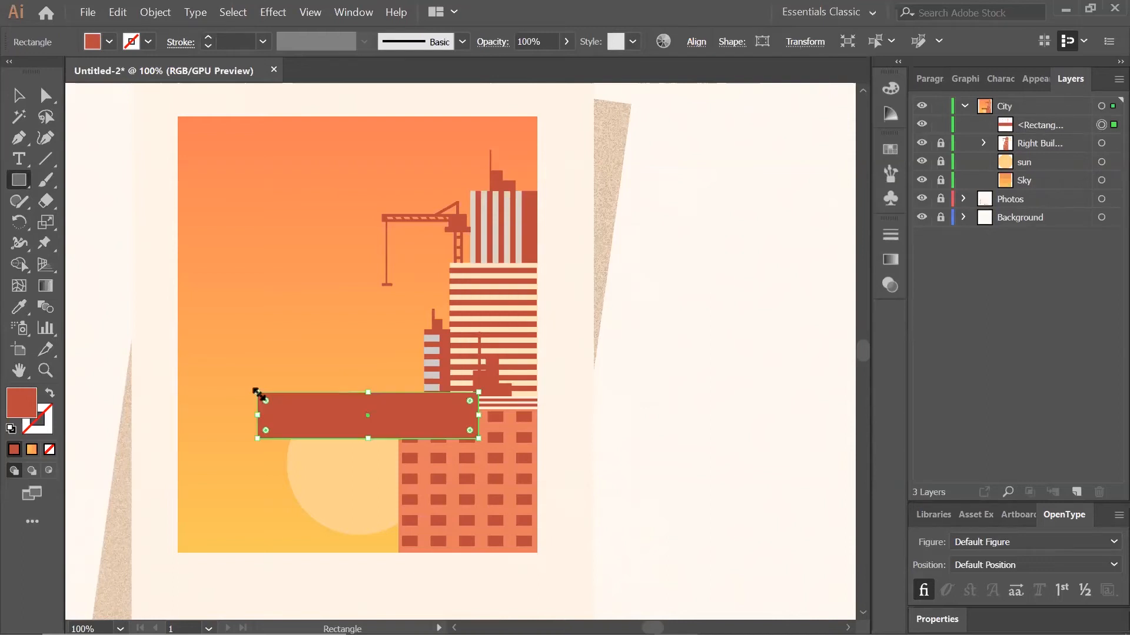
Set the fill colour of the 172 × 36 px rectangle to ffe5c0.
{"action": "double_click", "coordinate": [26, 408]}
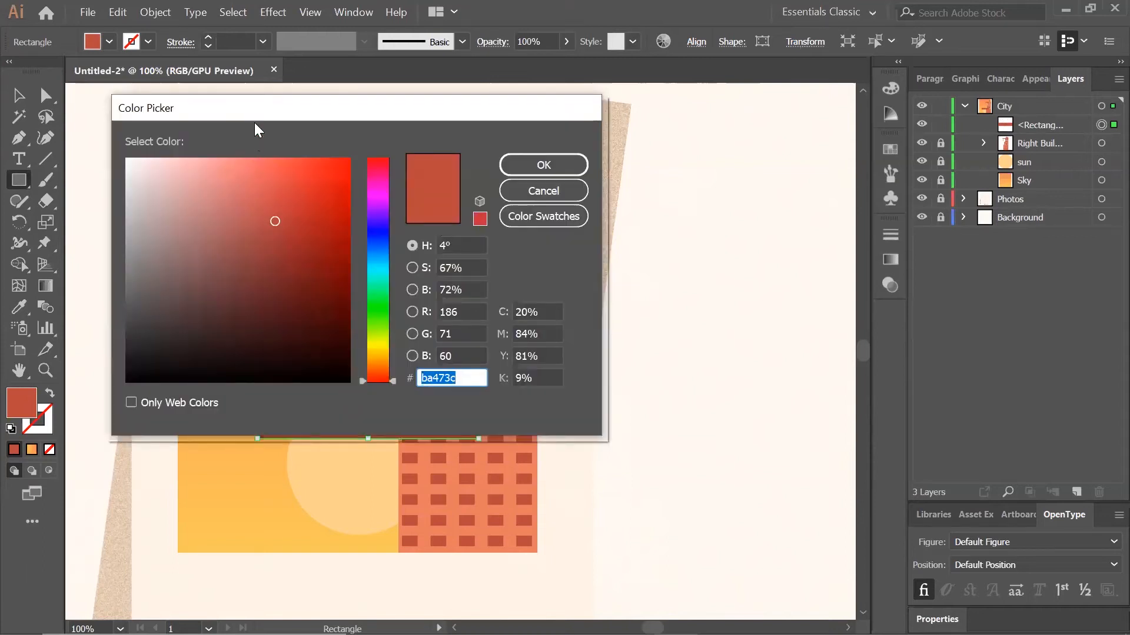
{"action": "type", "text": "ffe5c0"}
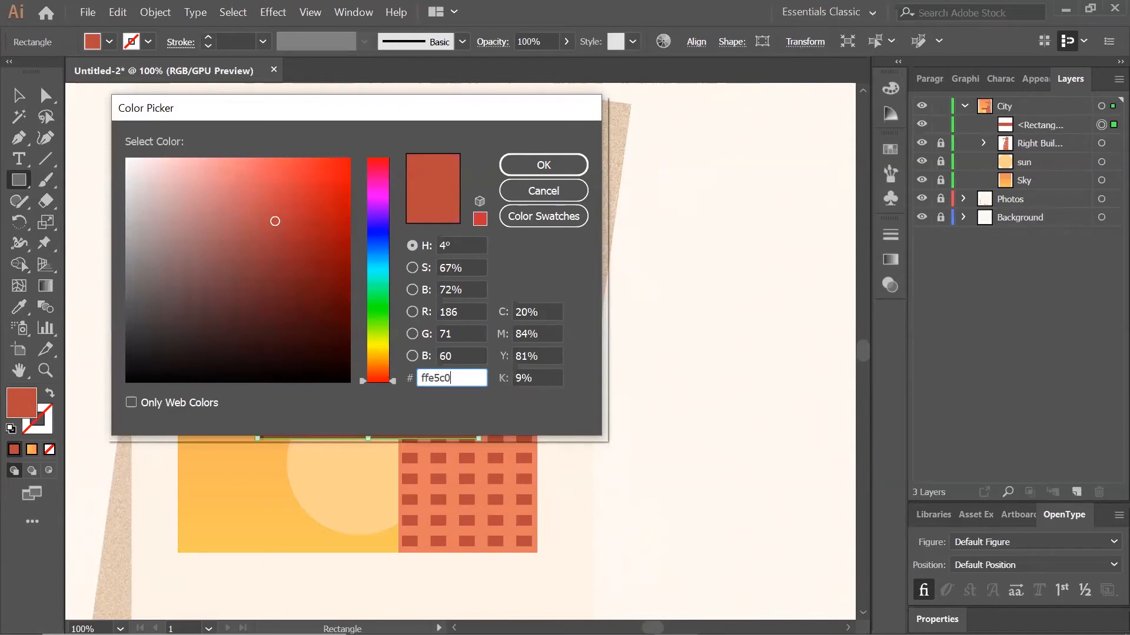
{"action": "key", "text": "Return"}
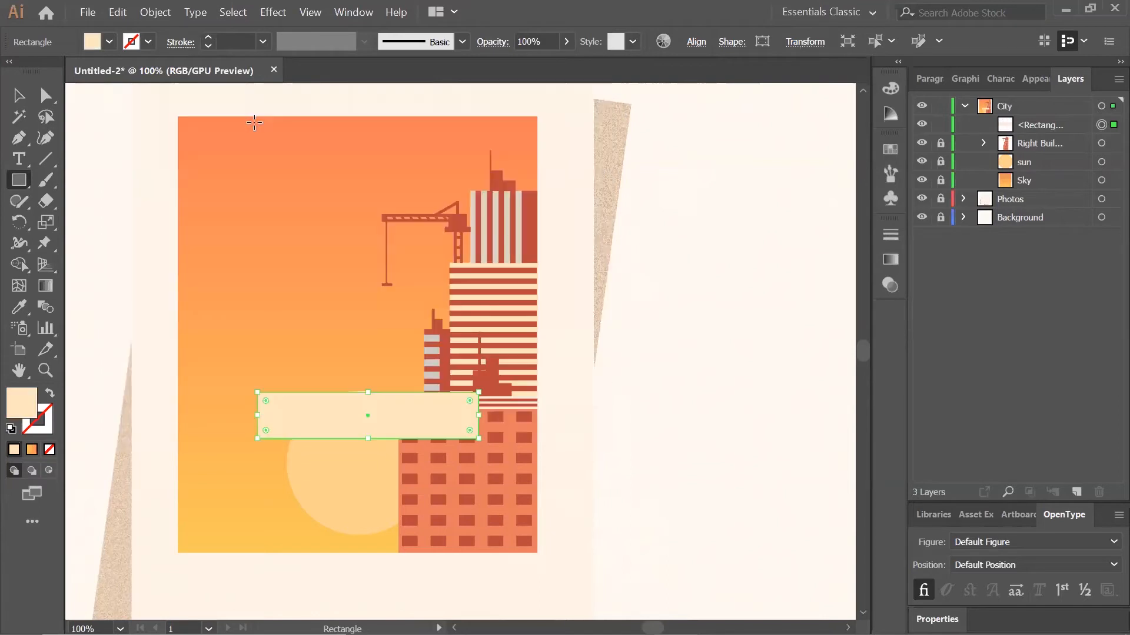
Move the cream rectangle exactly into the sky's lower-left corner, flush with both edges, and lock it.
{"action": "left_click", "coordinate": [18, 95]}
{"action": "scroll", "coordinate": [289, 213], "scroll_direction": "down", "scroll_amount": 1}
{"action": "left_click_drag", "start_coordinate": [317, 379], "coordinate": [235, 492]}
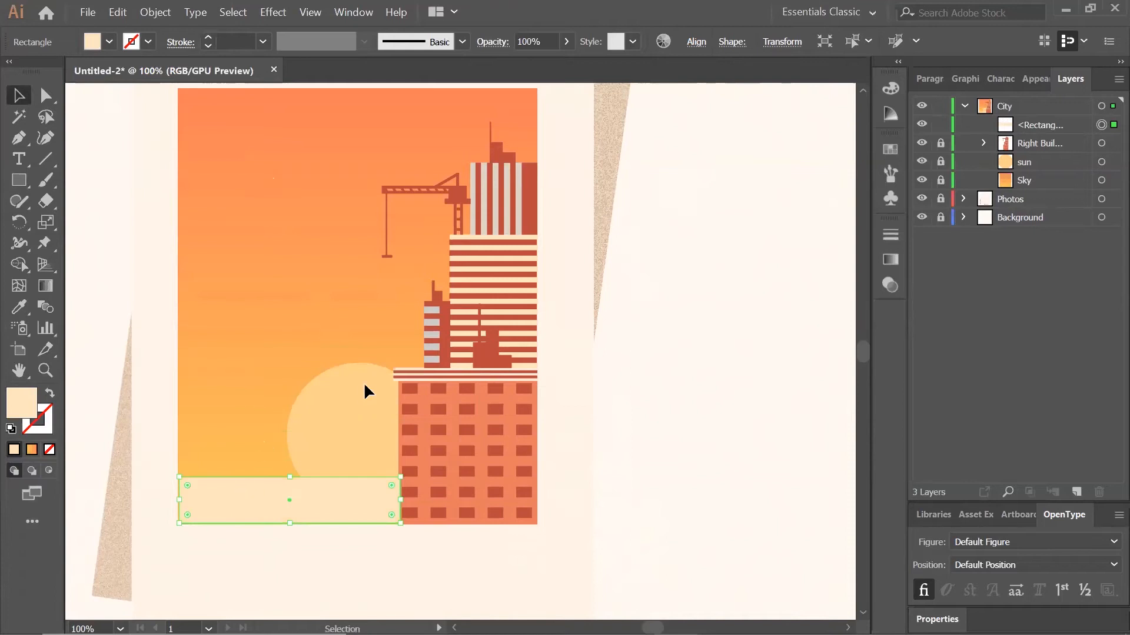
{"action": "key", "text": "ctrl+equal"}
{"action": "key", "text": "ctrl+equal"}
{"action": "key", "text": "ctrl+equal"}
{"action": "key", "text": "ctrl+equal"}
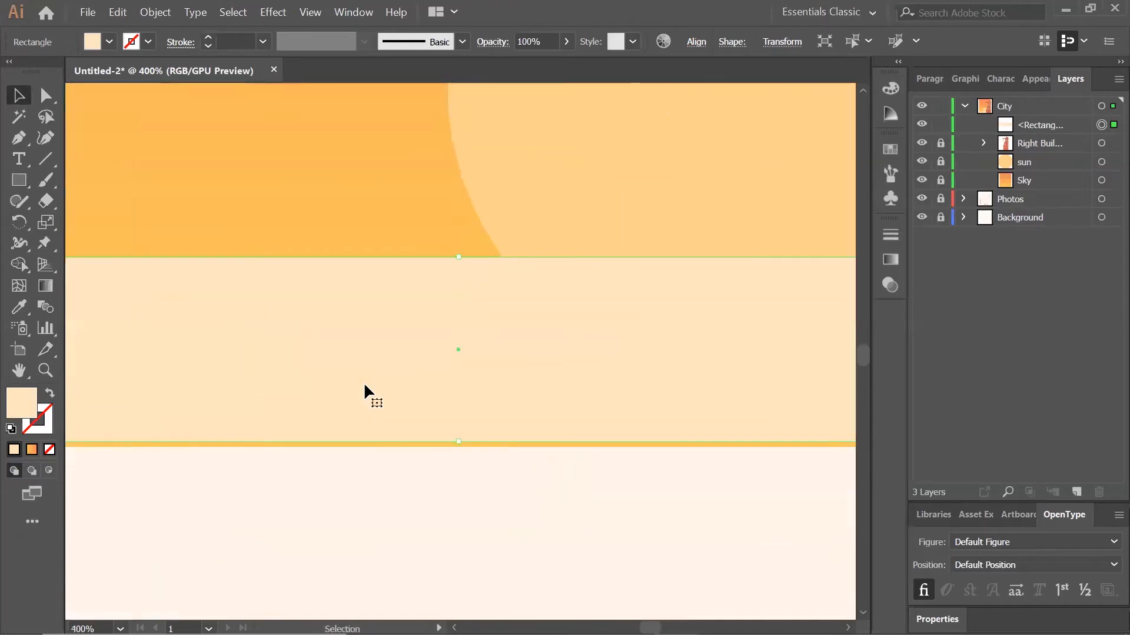
{"action": "left_click_drag", "start_coordinate": [404, 375], "coordinate": [575, 329]}
{"action": "left_click_drag", "start_coordinate": [327, 280], "coordinate": [322, 285]}
{"action": "key", "text": "space"}
{"action": "left_click_drag", "start_coordinate": [457, 446], "coordinate": [326, 493]}
{"action": "left_click_drag", "start_coordinate": [217, 494], "coordinate": [254, 516]}
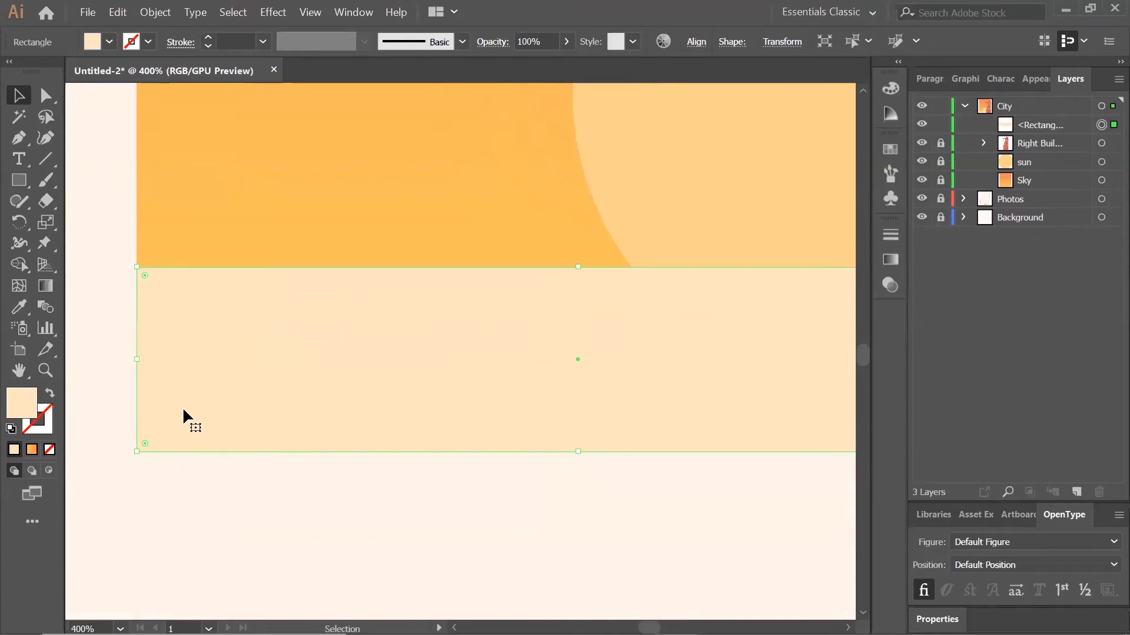
{"action": "left_click", "coordinate": [941, 125]}
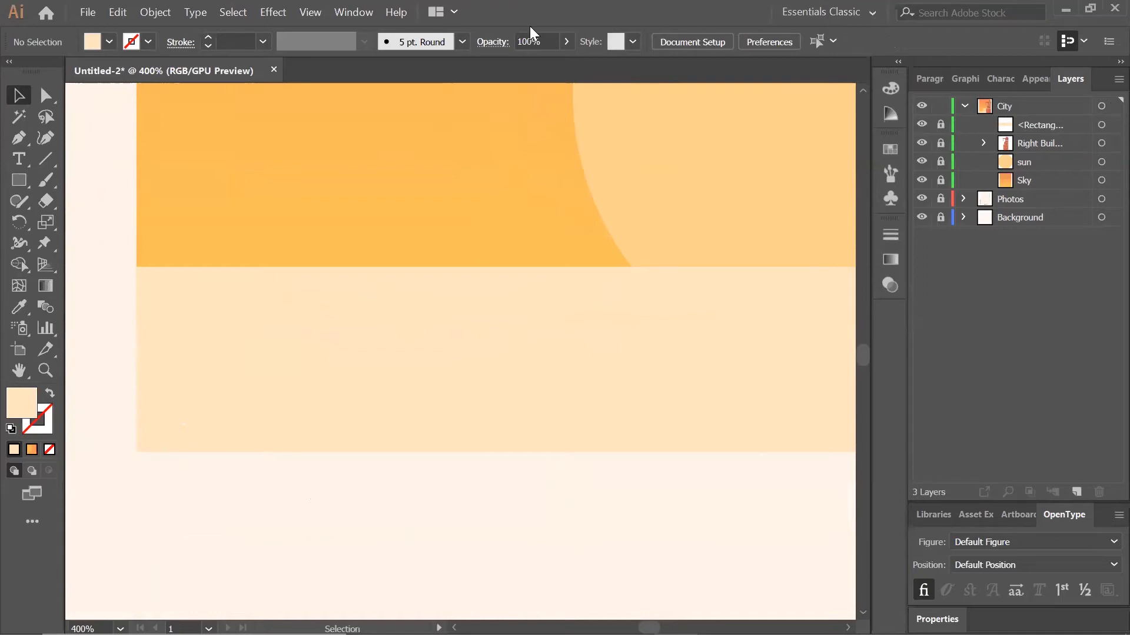
Create a rectangle 12 px wide and 36 px high near the left end of the cream base rectangle.
{"action": "left_click", "coordinate": [18, 182]}
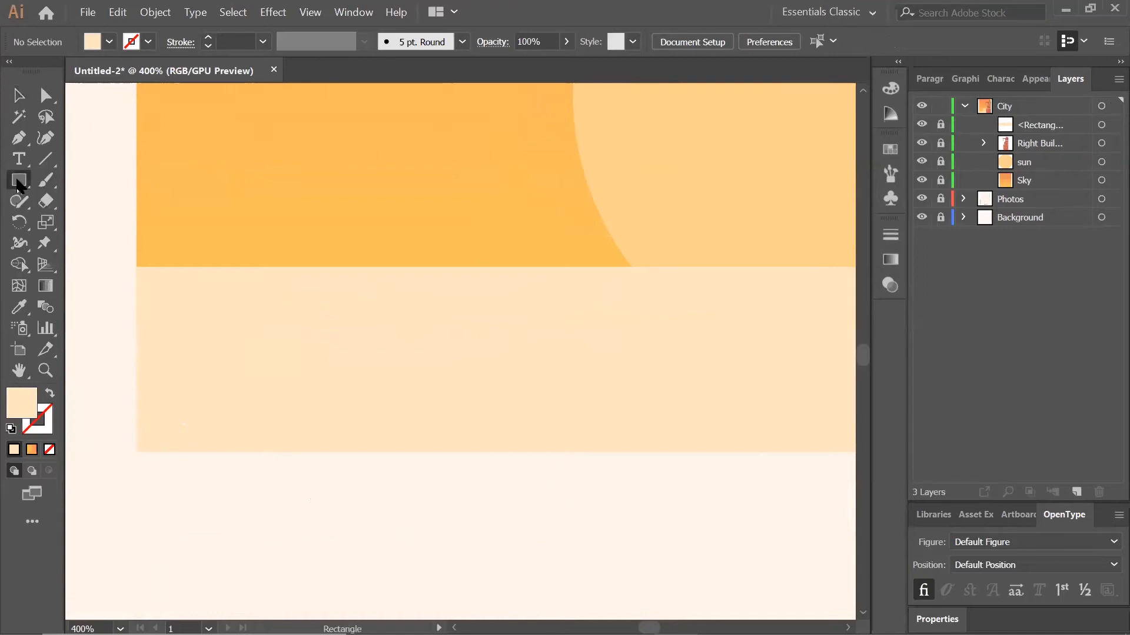
{"action": "left_click", "coordinate": [269, 169]}
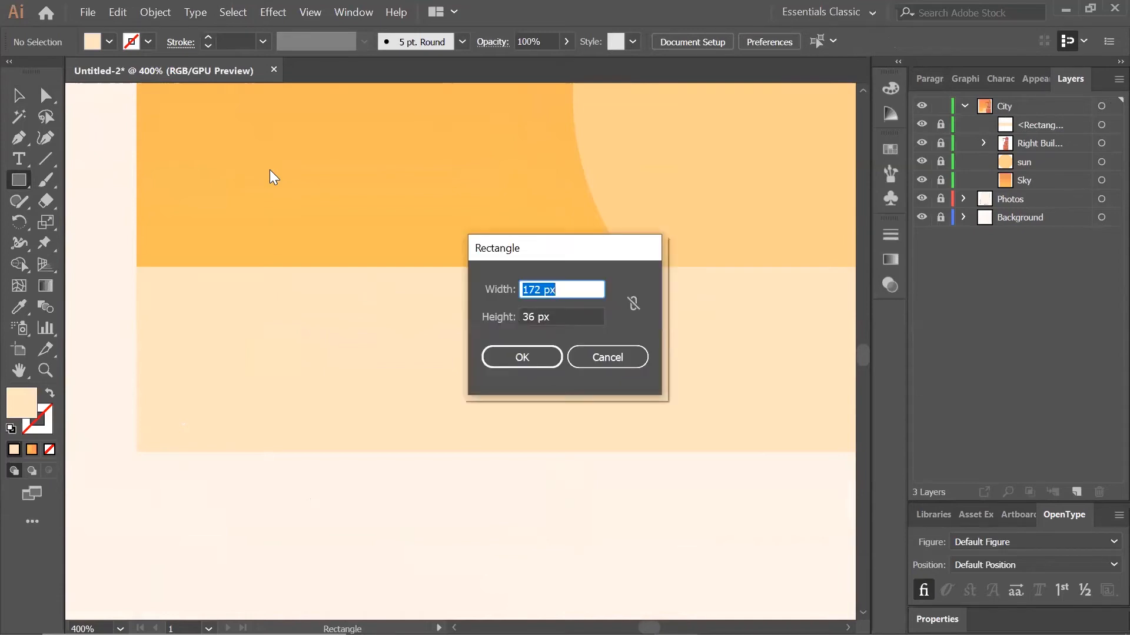
{"action": "type", "text": "12"}
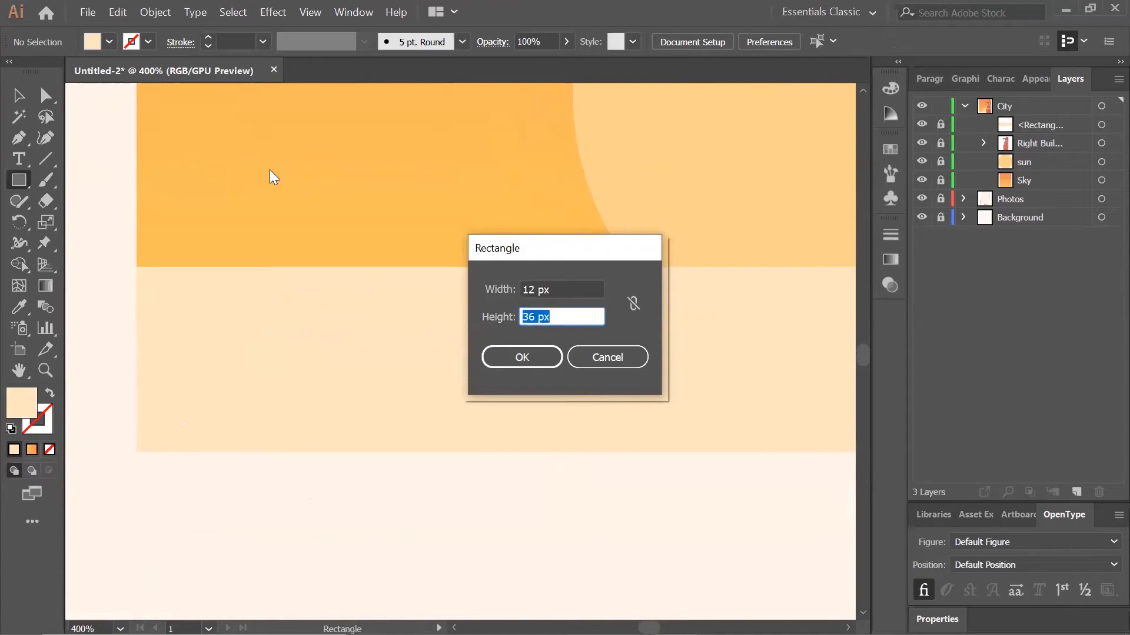
{"action": "type", "text": "36"}
{"action": "key", "text": "Return"}
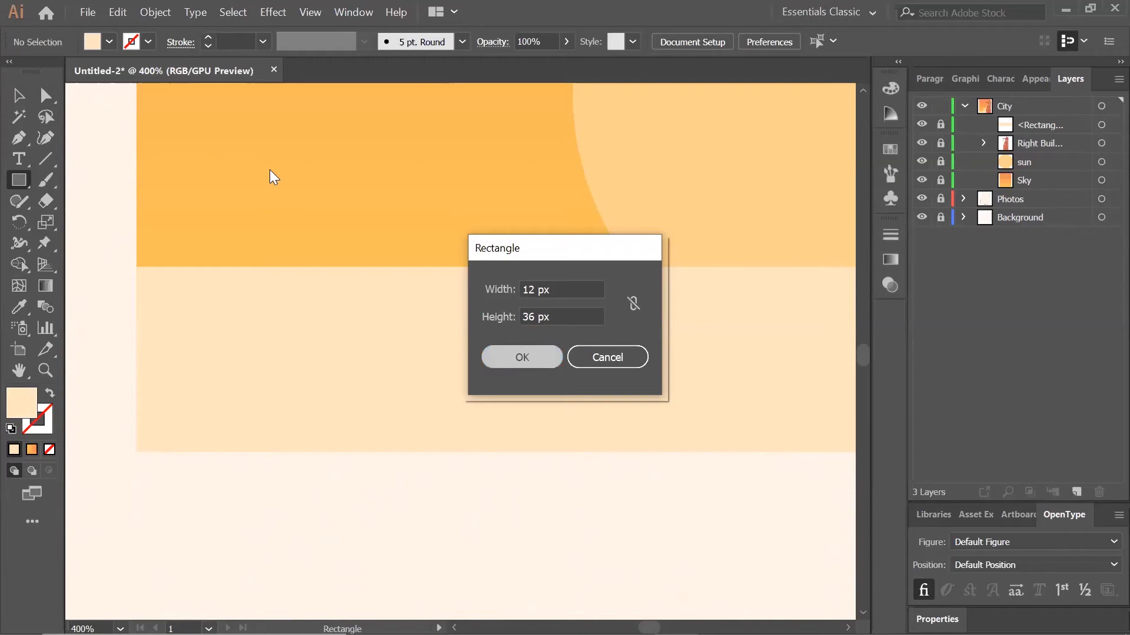
{"action": "key", "text": "Return"}
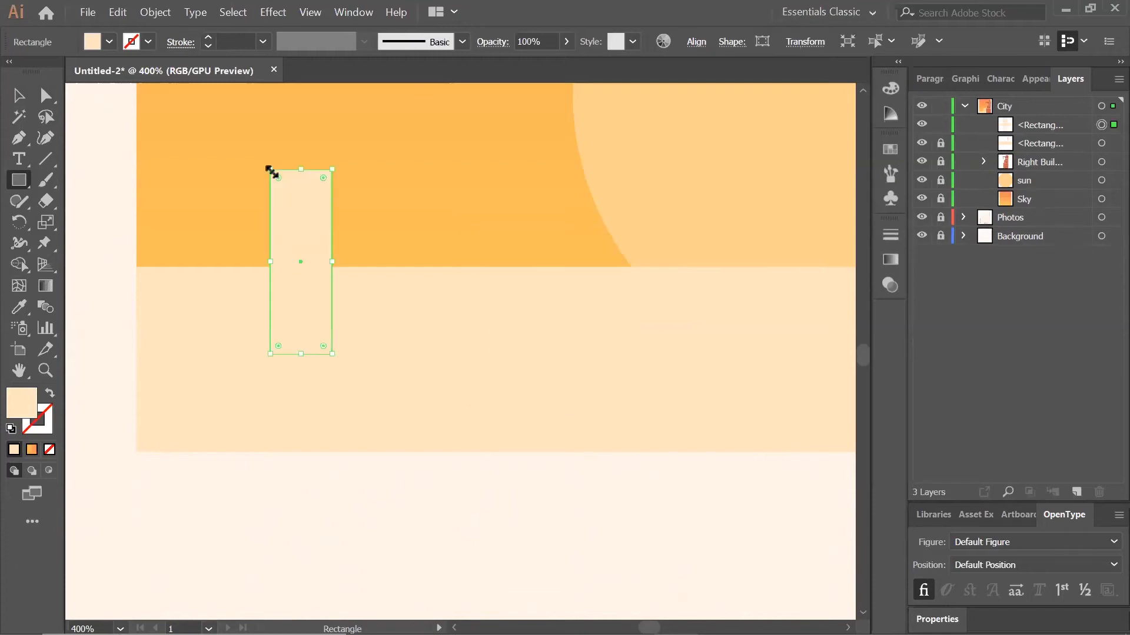
Set the fill colour of the 12 × 36 px rectangle to ba473c.
{"action": "double_click", "coordinate": [24, 403]}
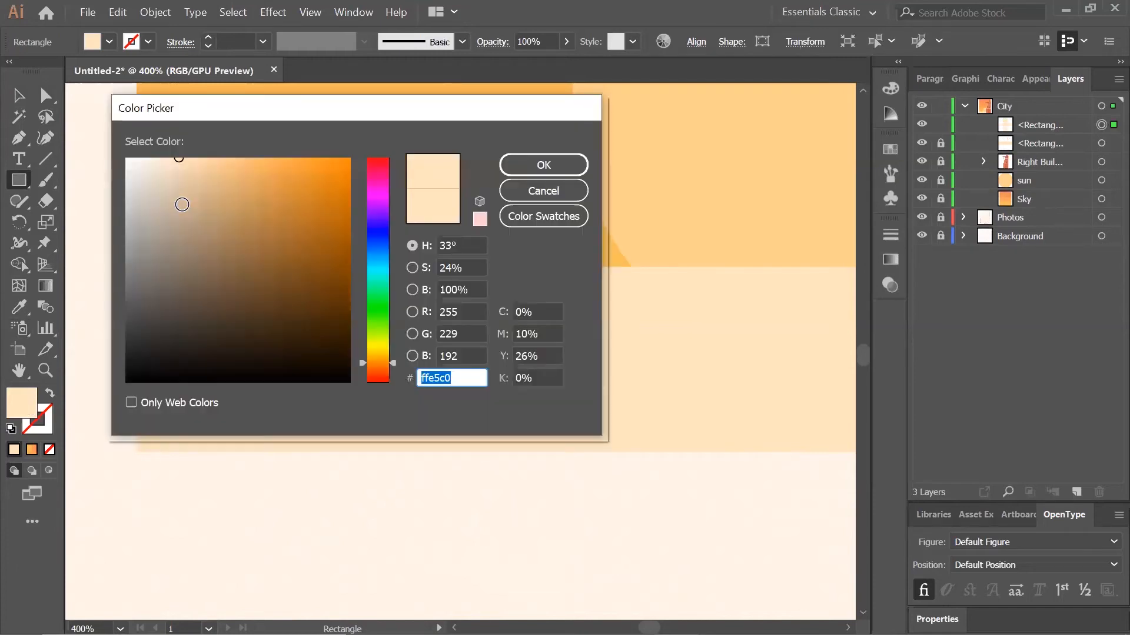
{"action": "type", "text": "b"}
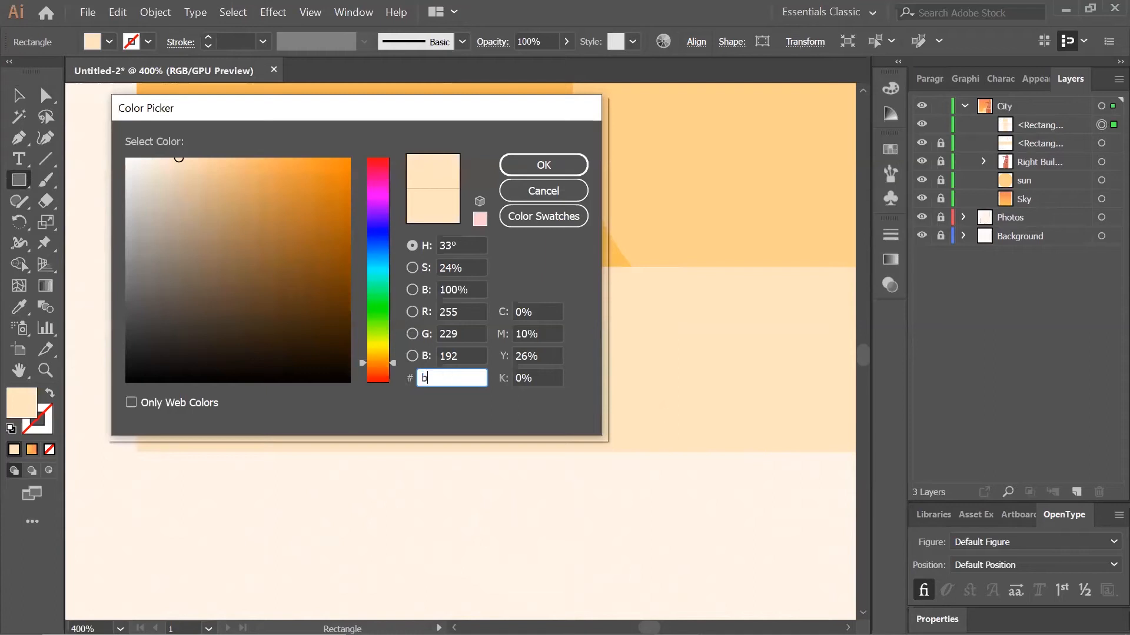
{"action": "type", "text": "a473c"}
{"action": "key", "text": "Return"}
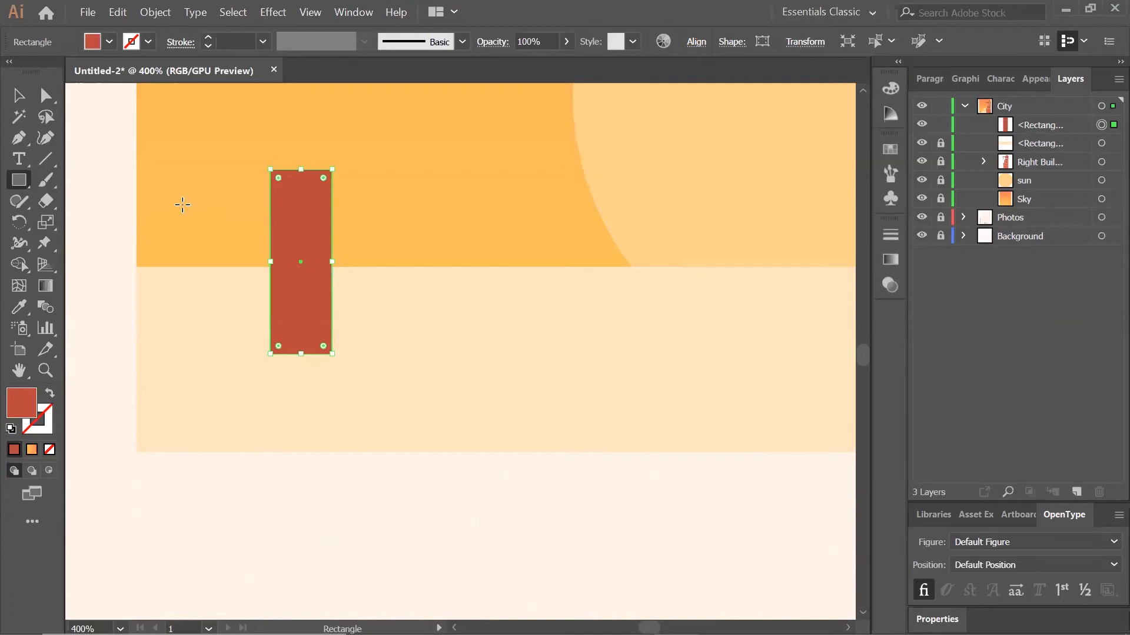
Move the red rectangle onto the right end of the cream base, flush with its height and the adjoining building's edge.
{"action": "left_click", "coordinate": [19, 96]}
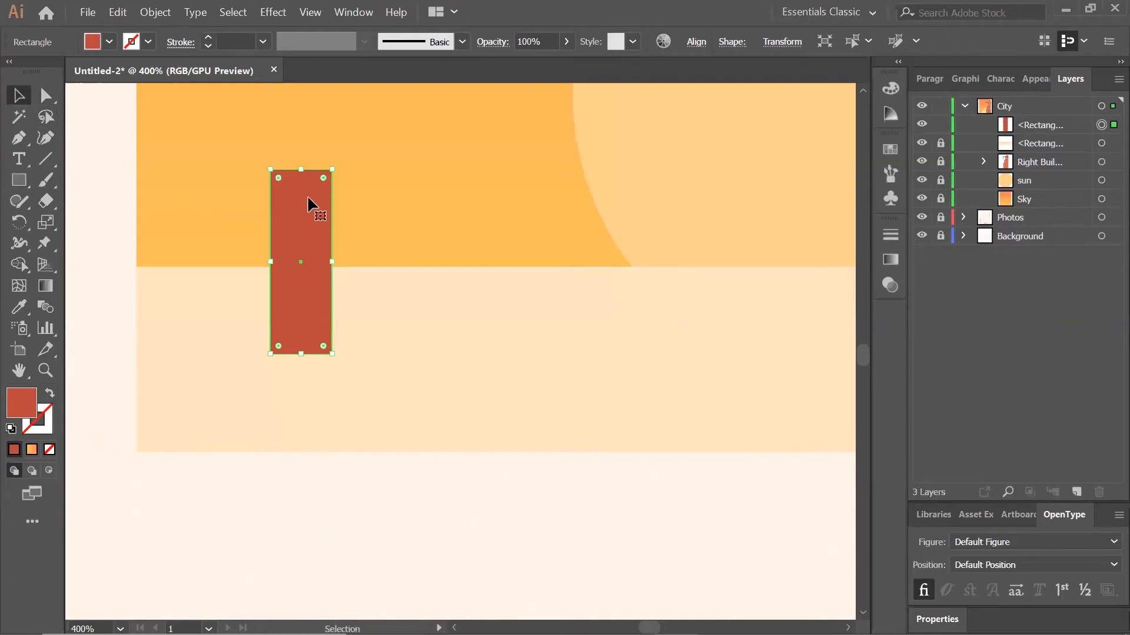
{"action": "key", "text": "ctrl+minus"}
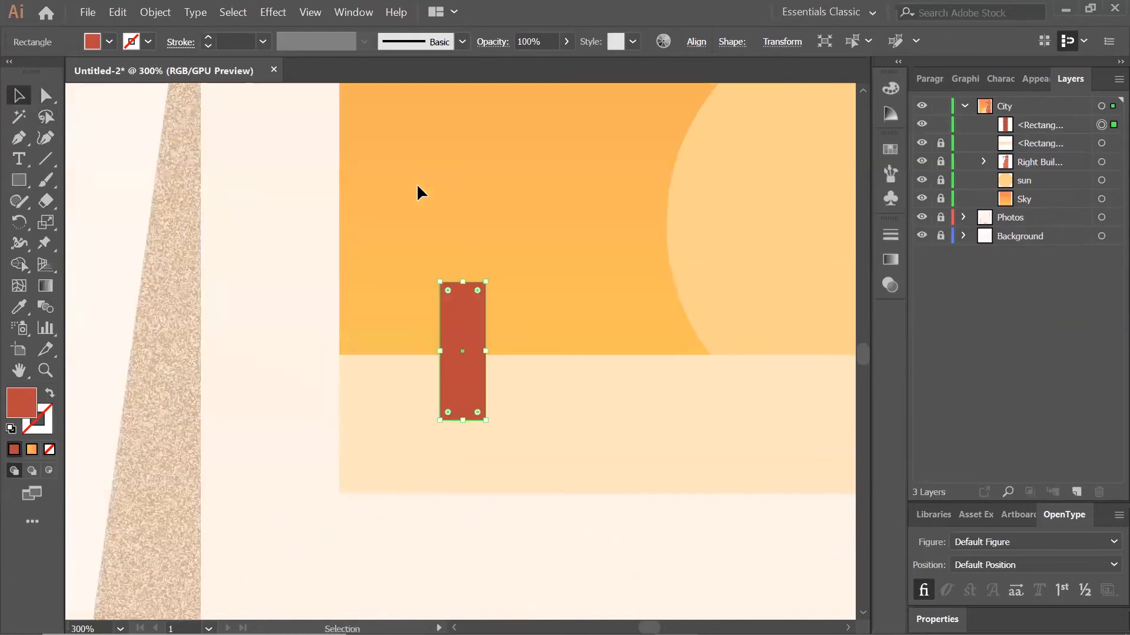
{"action": "left_click_drag", "start_coordinate": [563, 237], "coordinate": [308, 197]}
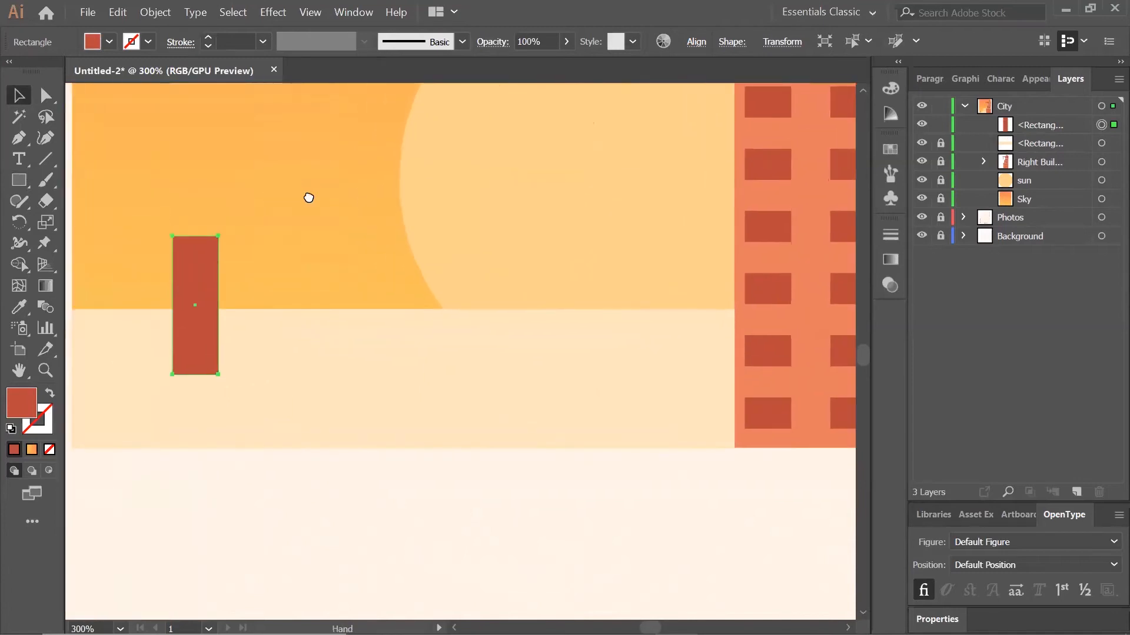
{"action": "left_click_drag", "start_coordinate": [191, 261], "coordinate": [702, 333]}
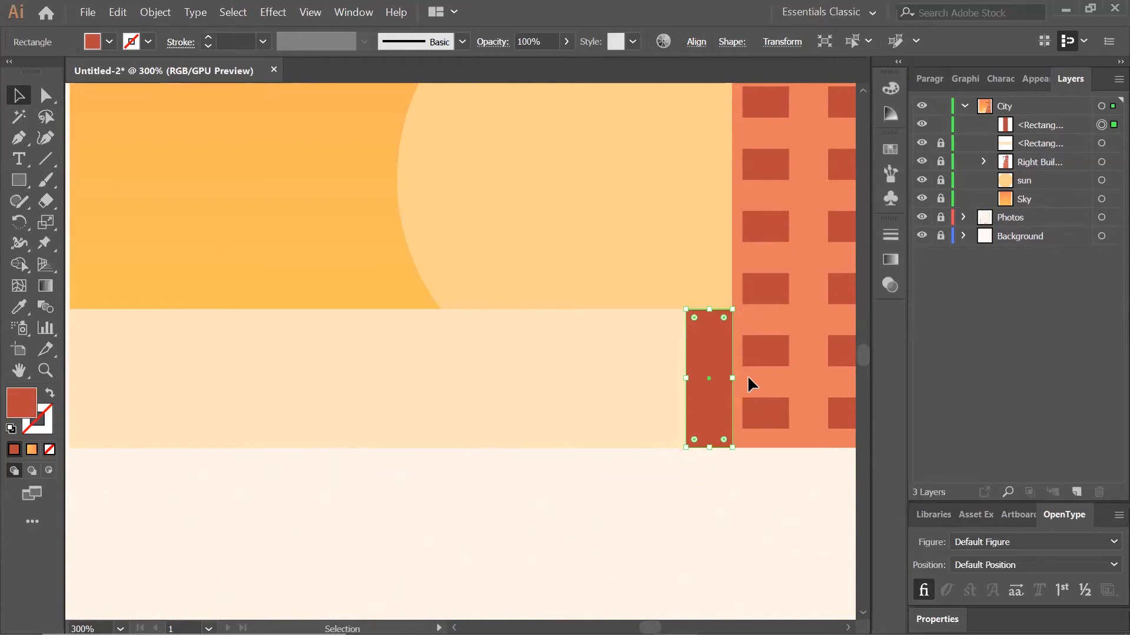
Create a rectangle 160 px wide and 4 px high over the sky above the cream base.
{"action": "left_click", "coordinate": [26, 180]}
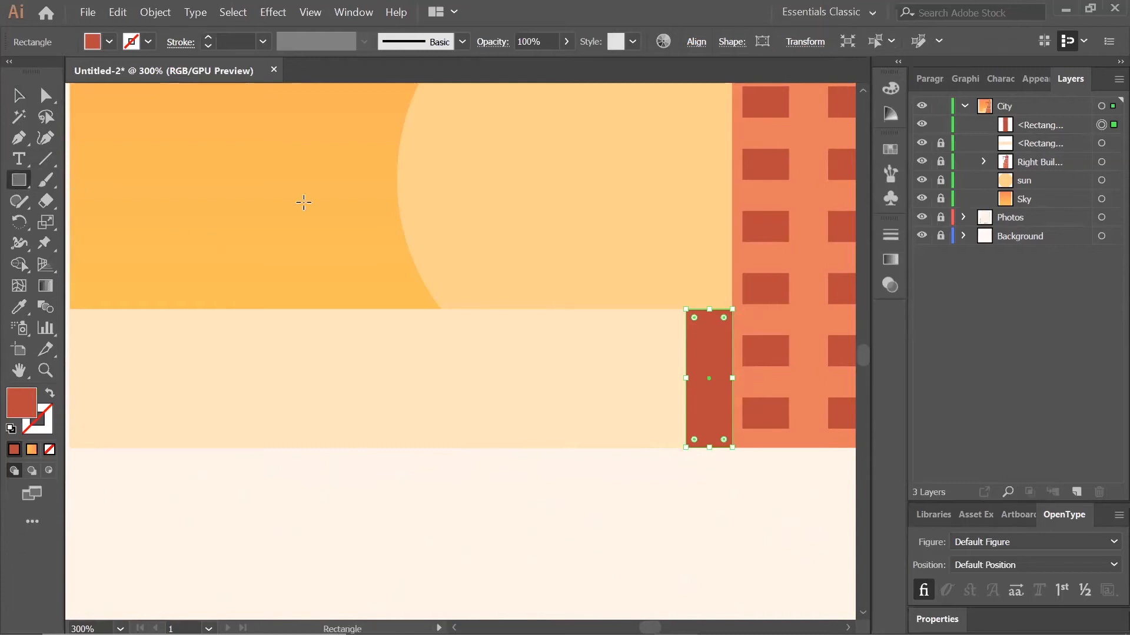
{"action": "left_click", "coordinate": [363, 214]}
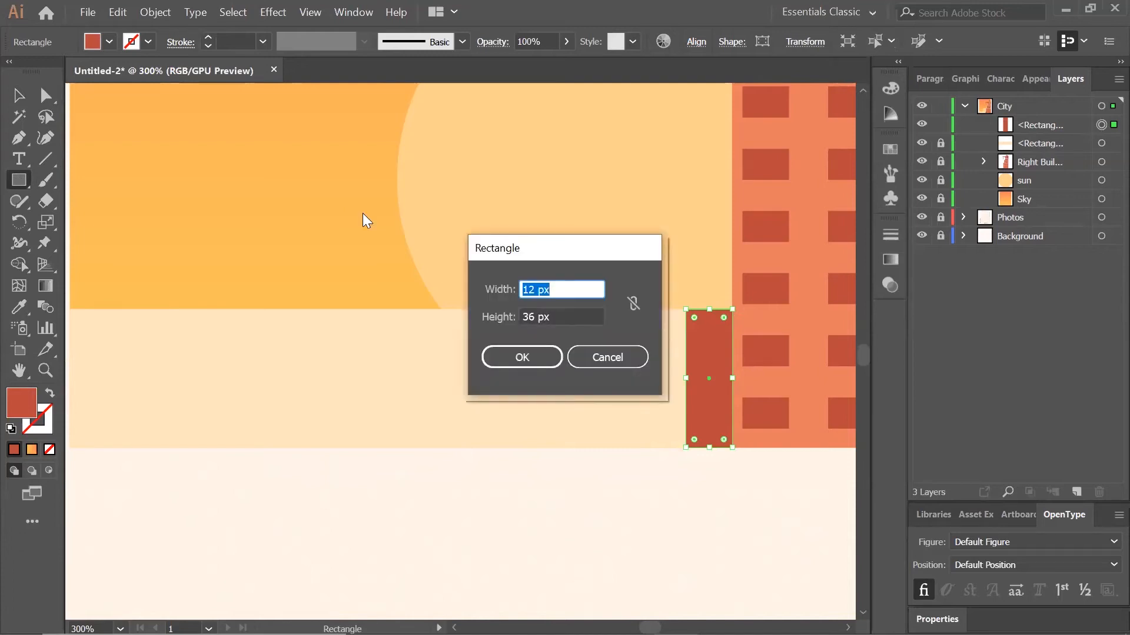
{"action": "type", "text": "160"}
{"action": "key", "text": "Tab"}
{"action": "type", "text": "4"}
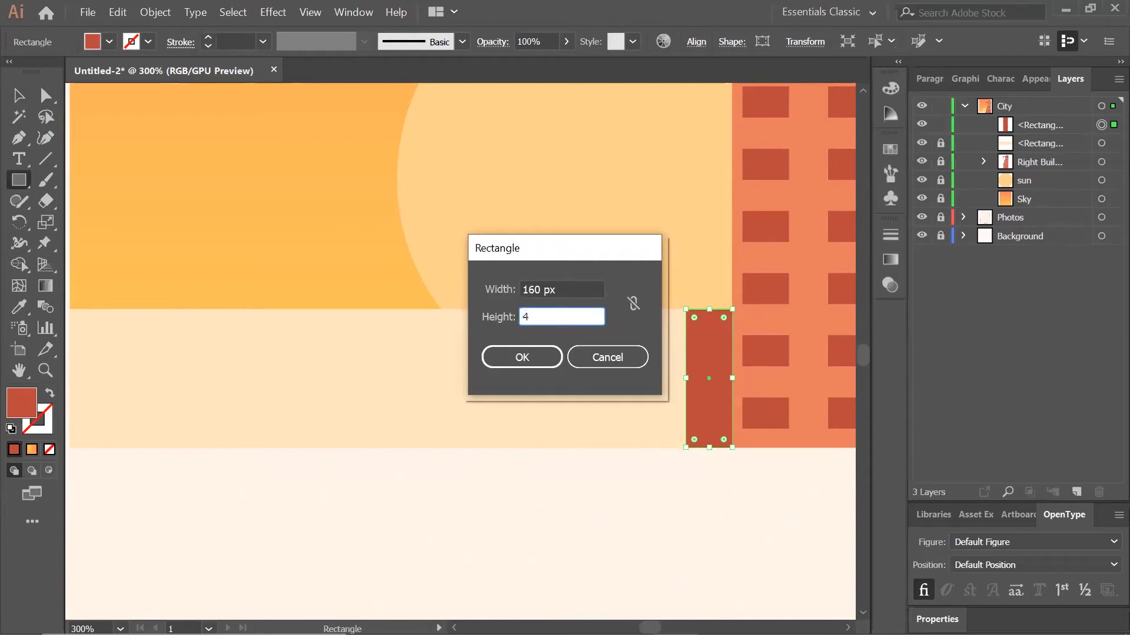
{"action": "key", "text": "Tab"}
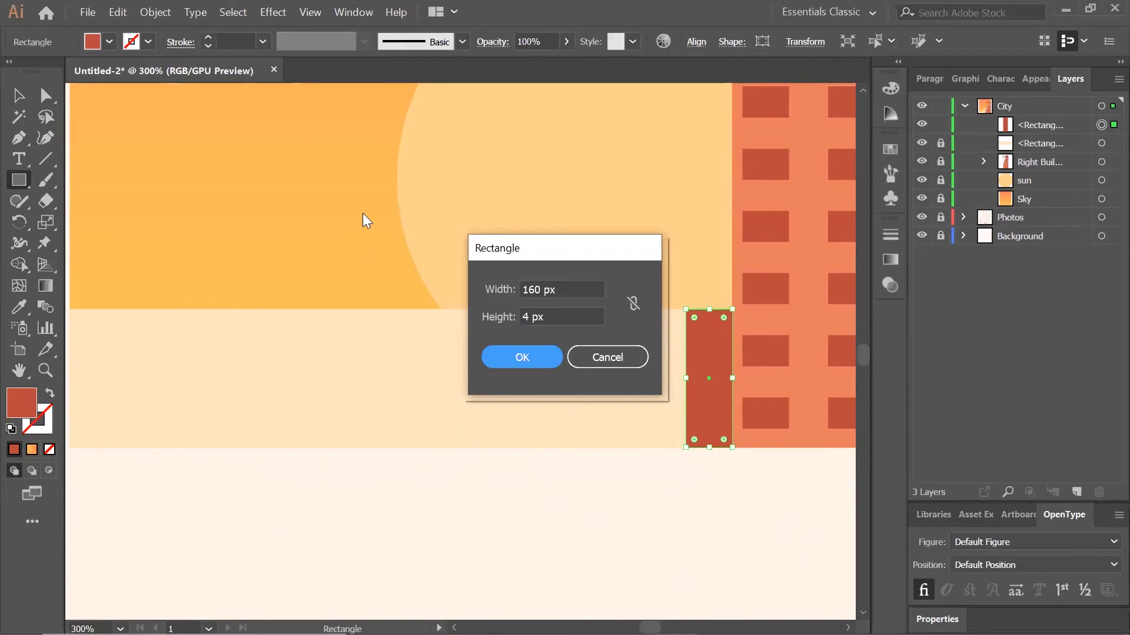
{"action": "key", "text": "Return"}
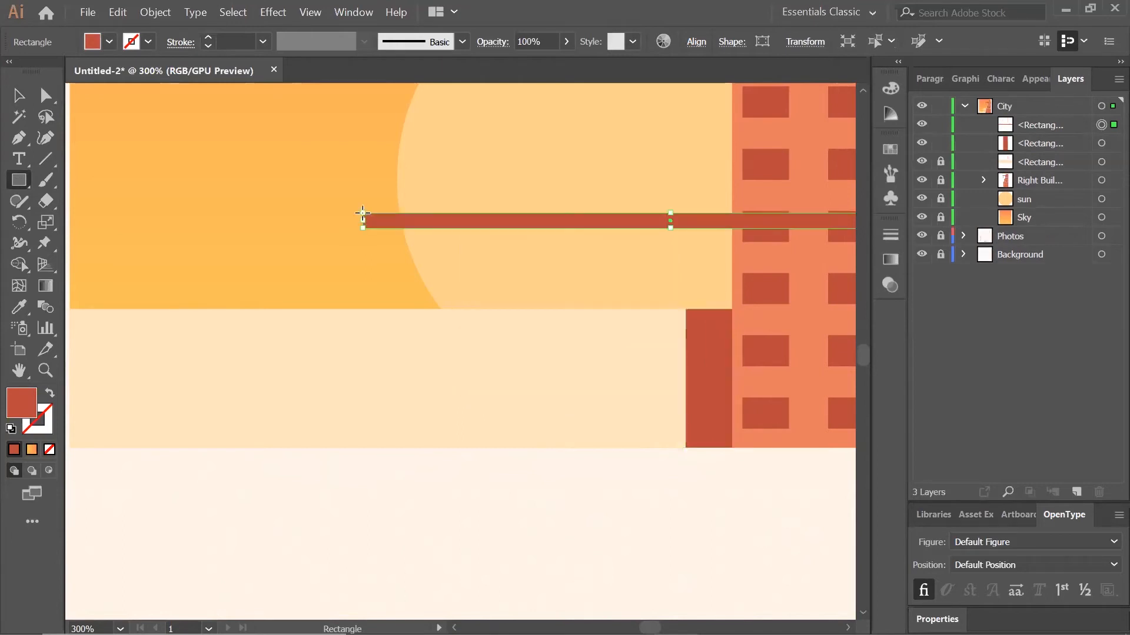
Copy the 160 × 4 px stripe and paste three duplicates of it.
{"action": "left_click", "coordinate": [122, 12]}
{"action": "left_click", "coordinate": [137, 90]}
{"action": "left_click", "coordinate": [112, 12]}
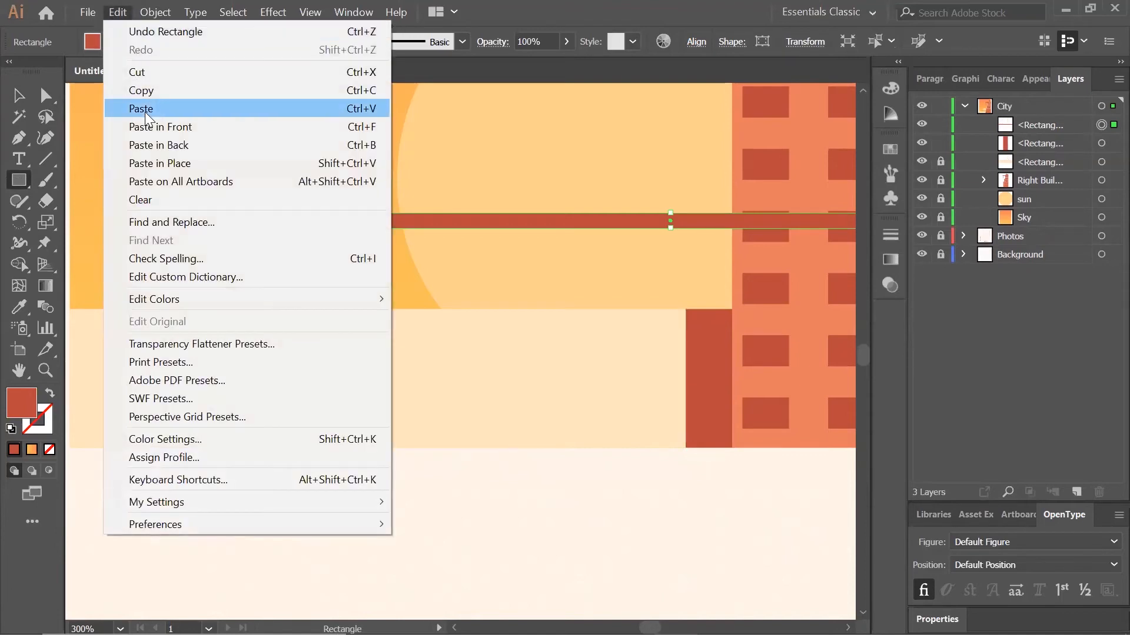
{"action": "left_click", "coordinate": [147, 117]}
{"action": "left_click", "coordinate": [117, 11]}
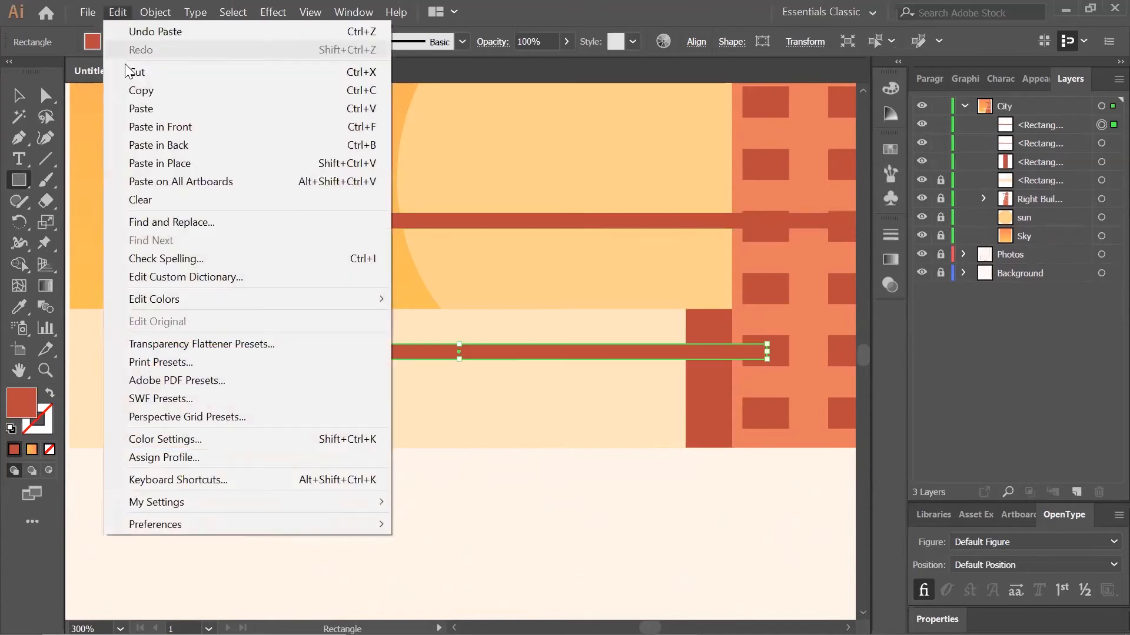
{"action": "left_click", "coordinate": [137, 111]}
{"action": "left_click", "coordinate": [119, 13]}
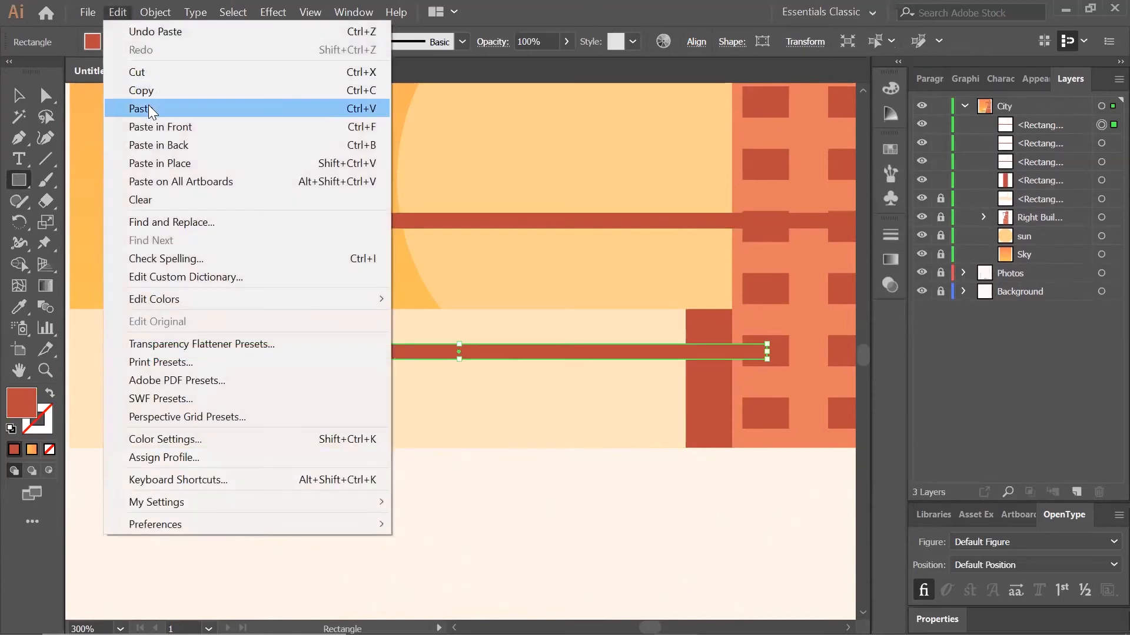
{"action": "left_click", "coordinate": [146, 107]}
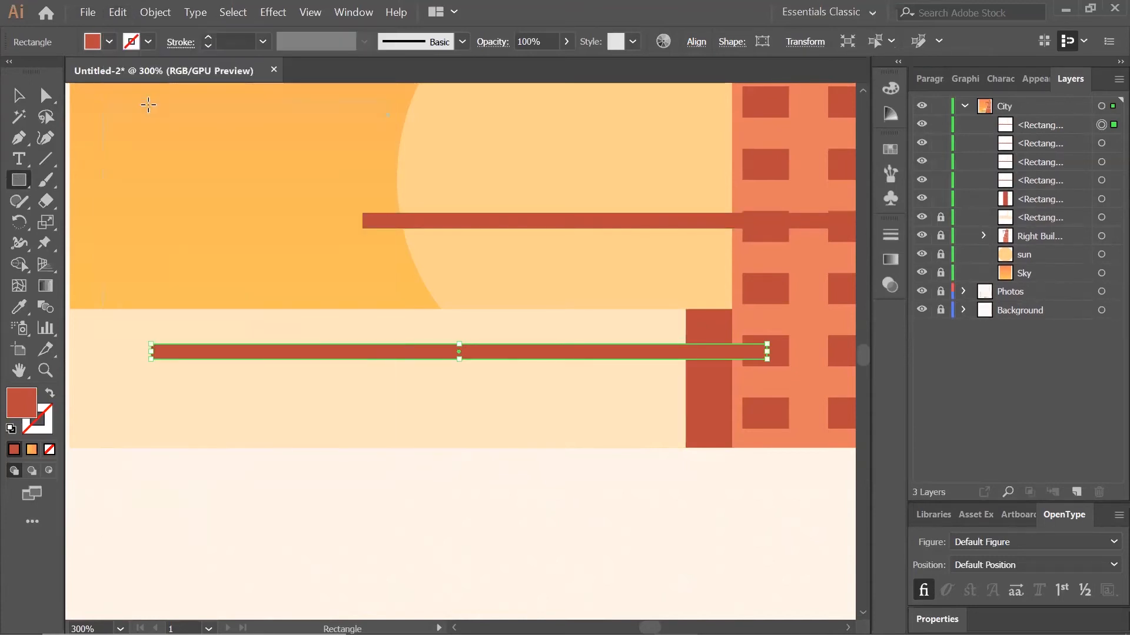
Stack the stripes over the cream base, moving three of them to span from its left edge to the red block.
{"action": "left_click", "coordinate": [18, 95]}
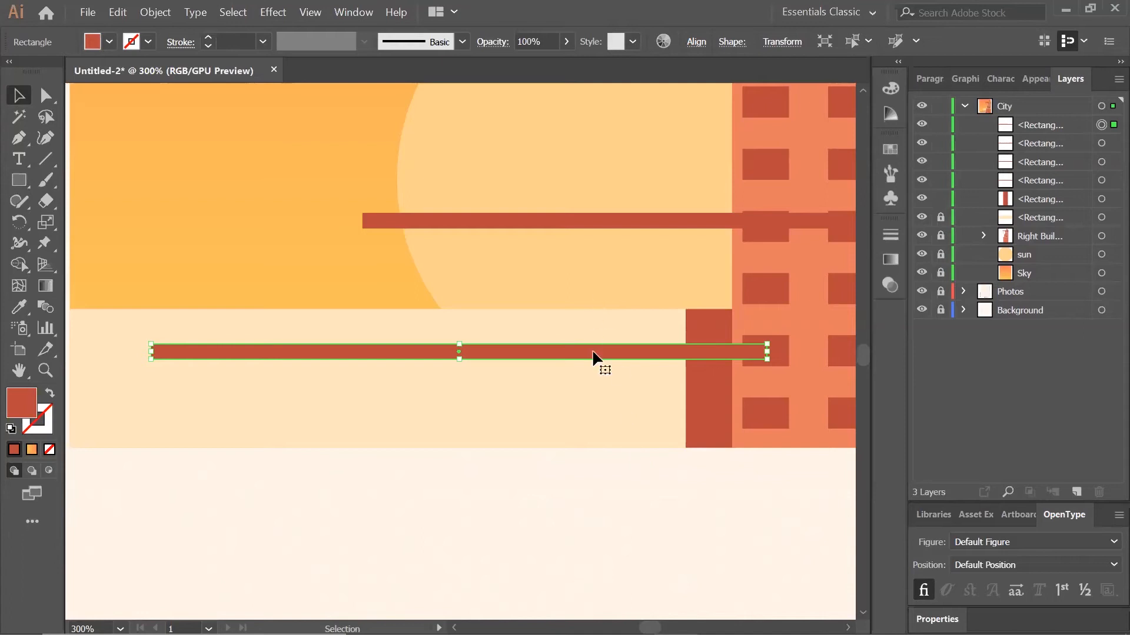
{"action": "left_click_drag", "start_coordinate": [729, 354], "coordinate": [645, 407]}
{"action": "left_click_drag", "start_coordinate": [556, 428], "coordinate": [552, 384]}
{"action": "left_click_drag", "start_coordinate": [694, 217], "coordinate": [400, 325]}
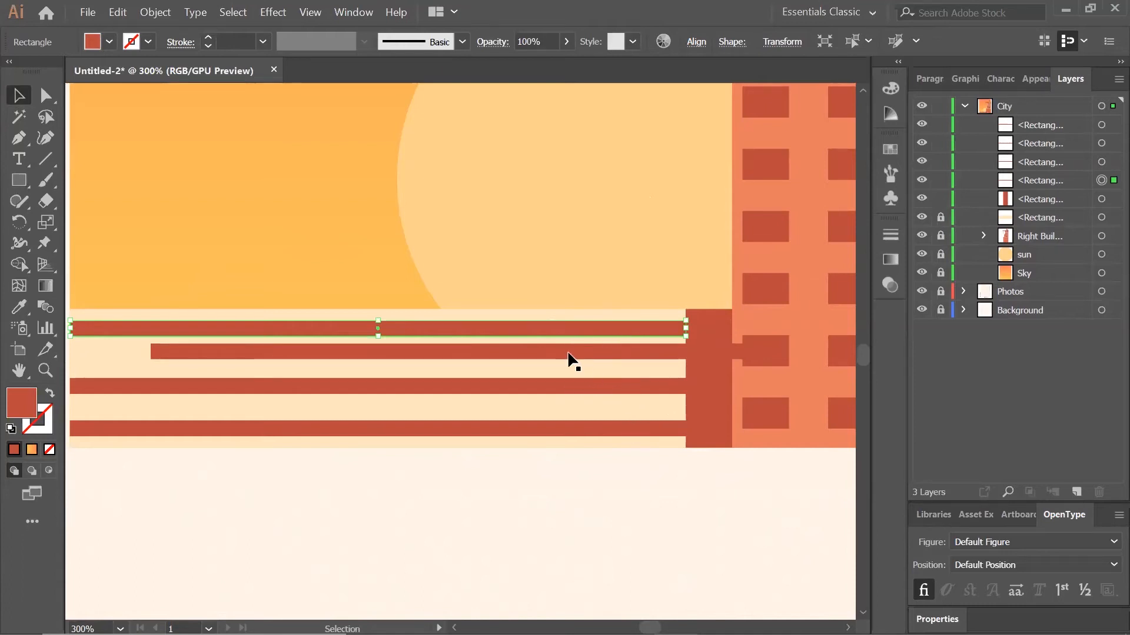
Align the four stripes to their horizontal centres and distribute them evenly in the vertical direction.
{"action": "left_click_drag", "start_coordinate": [515, 314], "coordinate": [575, 485]}
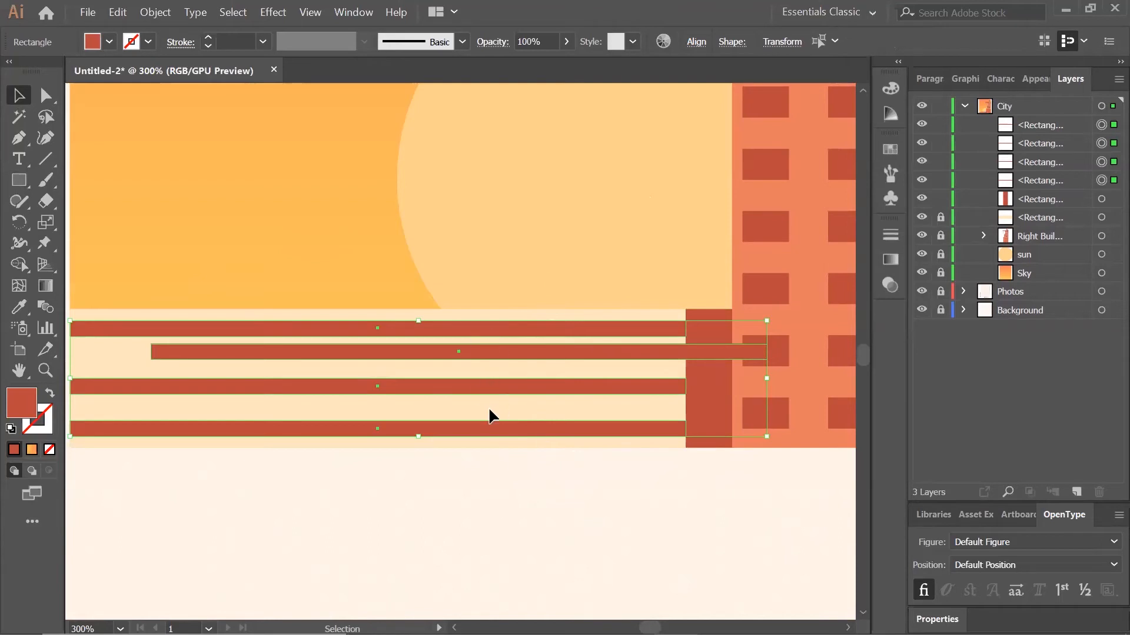
{"action": "left_click", "coordinate": [695, 43]}
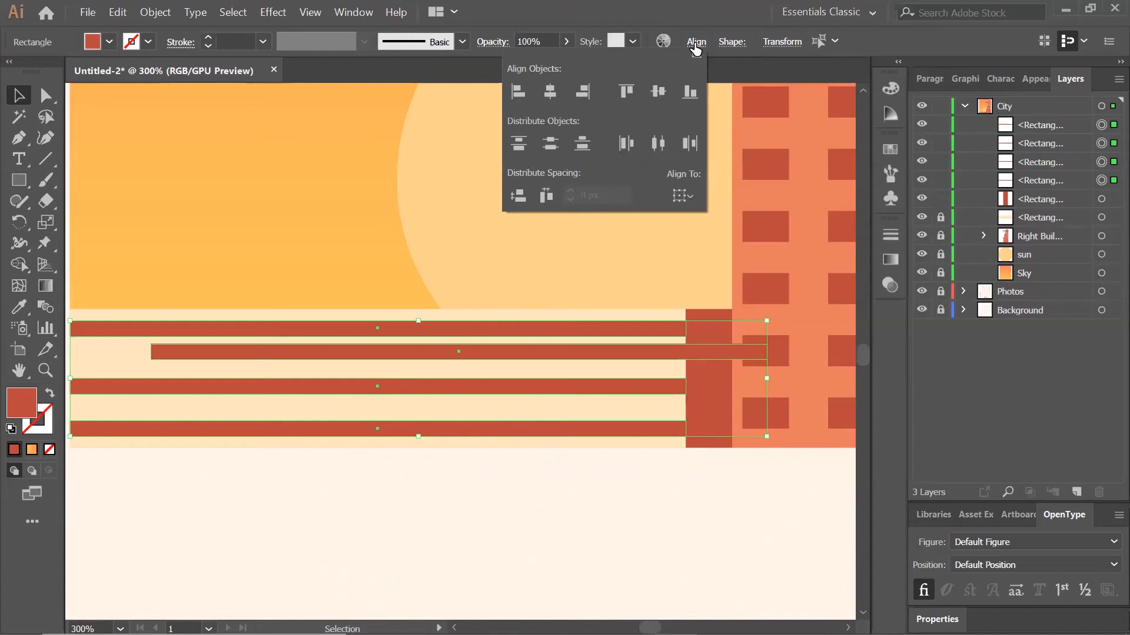
{"action": "left_click", "coordinate": [549, 93]}
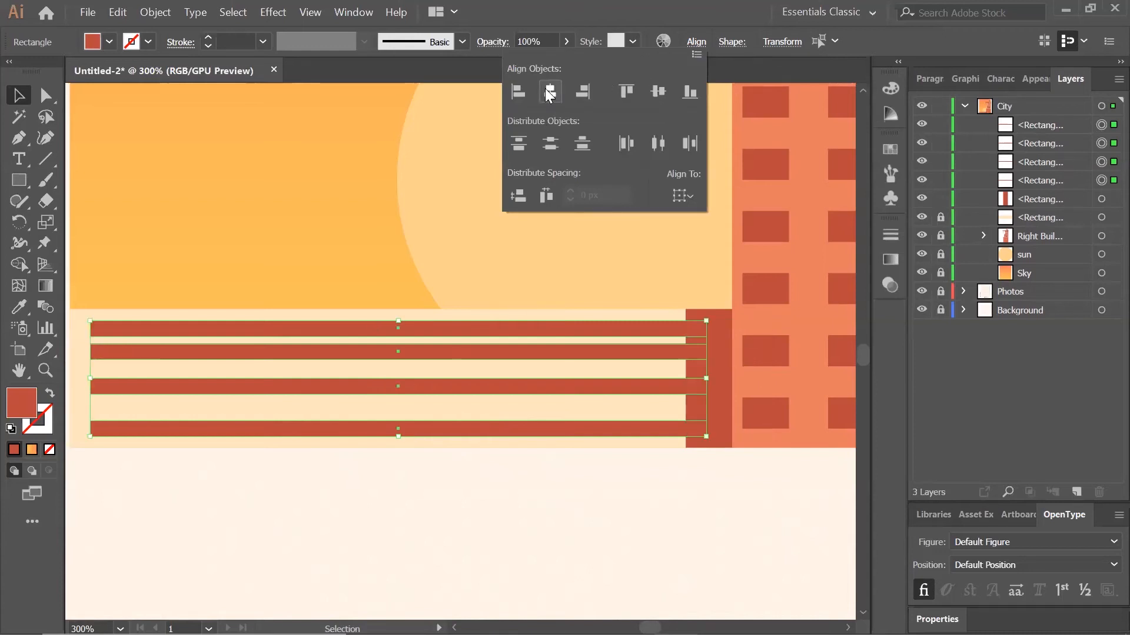
{"action": "left_click", "coordinate": [518, 144]}
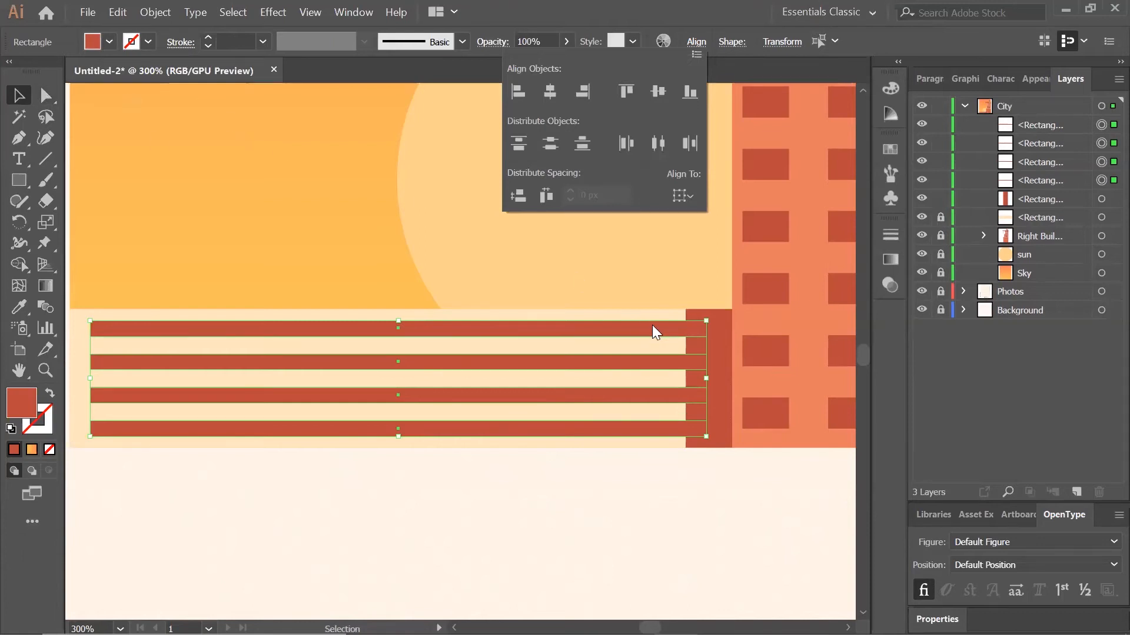
Shift the four stripes together so they fit between the cream base's left edge and the red block, then deselect them.
{"action": "left_click_drag", "start_coordinate": [662, 327], "coordinate": [644, 335]}
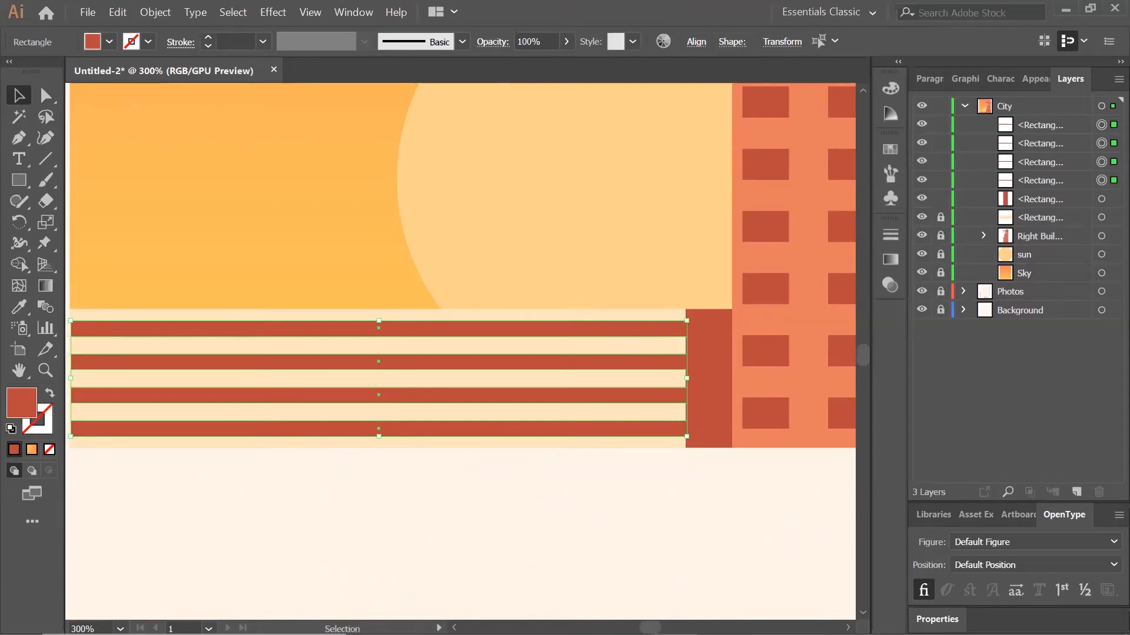
{"action": "scroll", "coordinate": [176, 433], "scroll_direction": "left", "scroll_amount": 2}
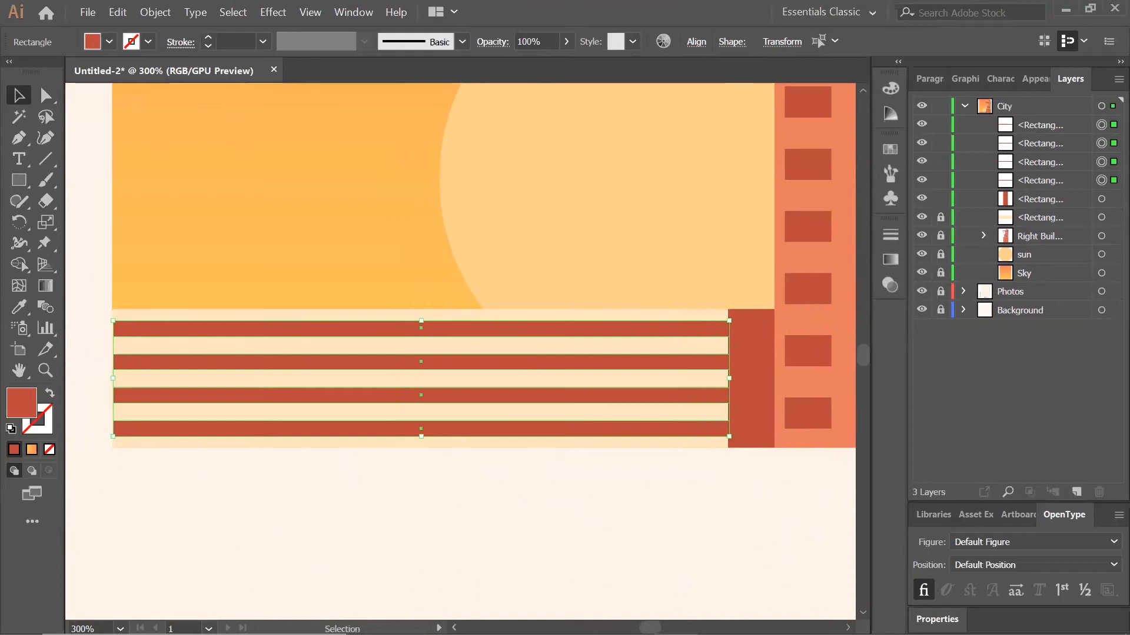
{"action": "left_click", "coordinate": [167, 475]}
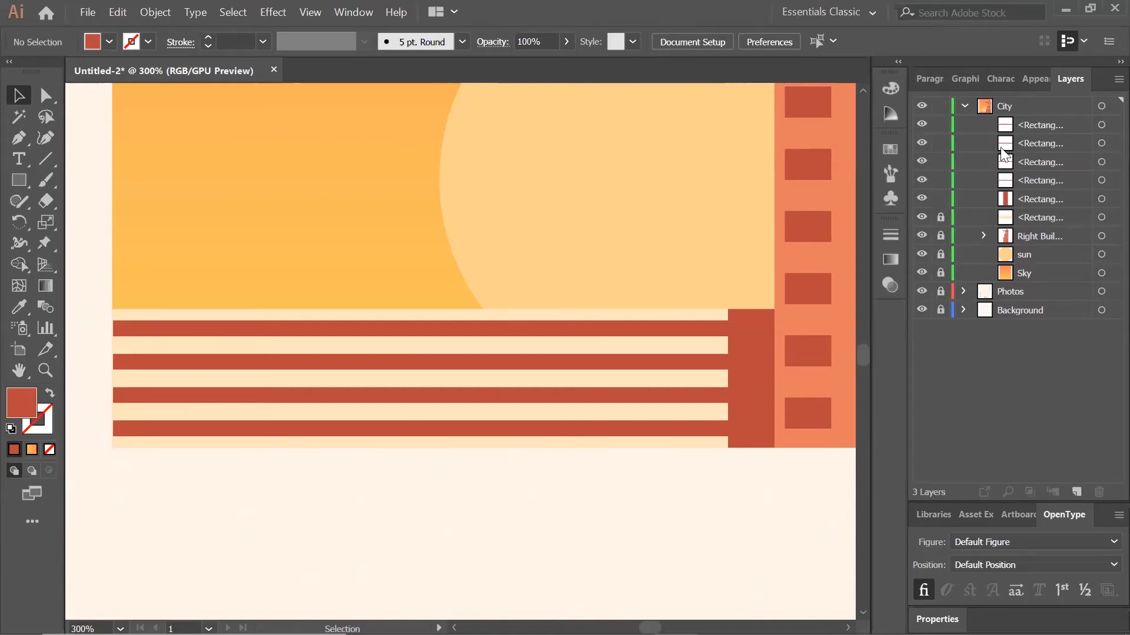
Unlock the cream base, group it with the four stripes and the red block, and lock the group.
{"action": "left_click", "coordinate": [940, 217]}
{"action": "key", "text": "ctrl+a"}
{"action": "left_click_drag", "start_coordinate": [92, 201], "coordinate": [807, 564]}
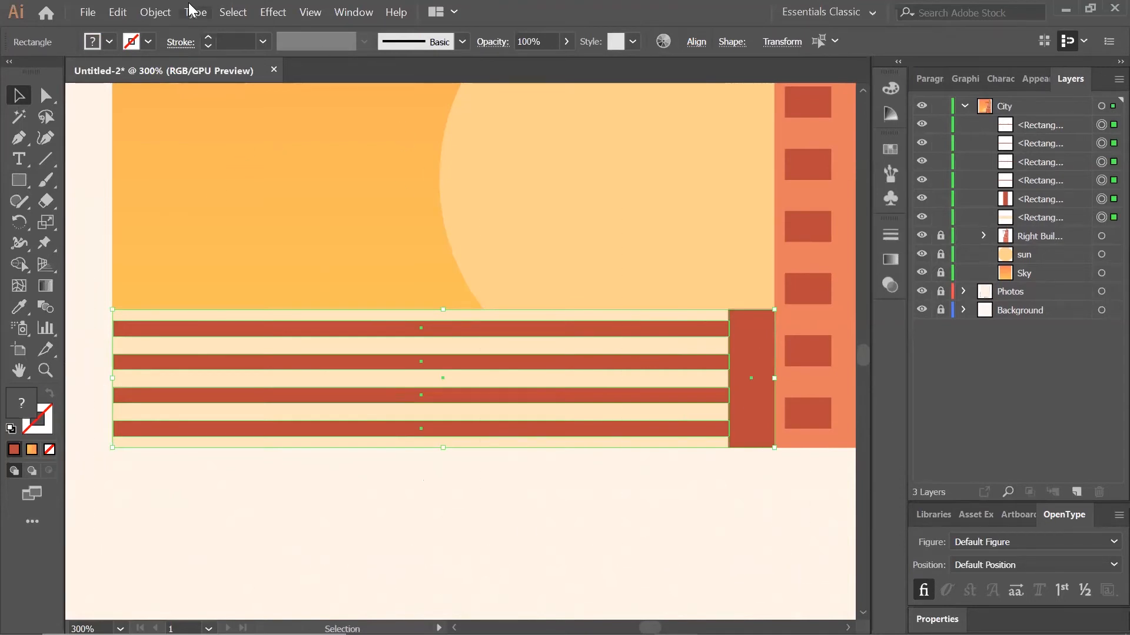
{"action": "left_click", "coordinate": [155, 12]}
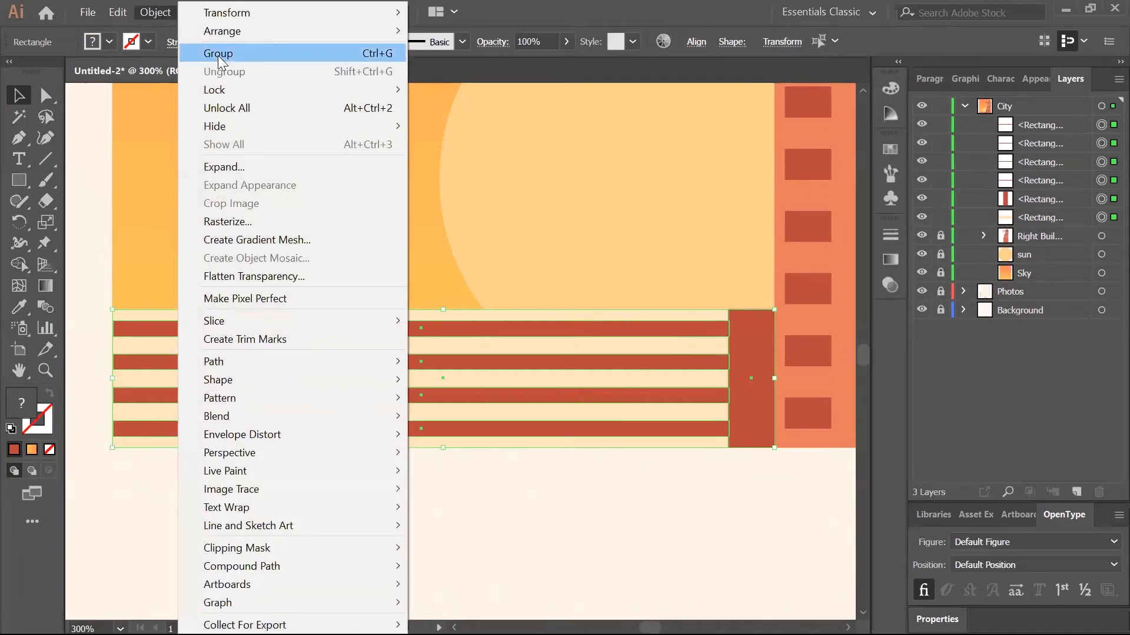
{"action": "left_click", "coordinate": [217, 55]}
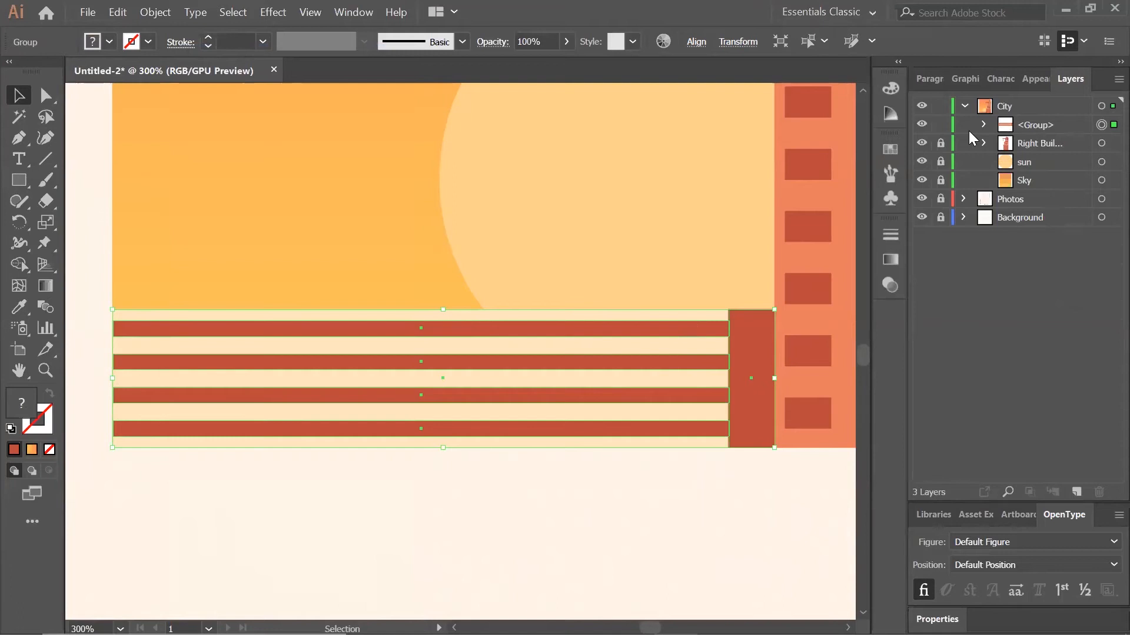
{"action": "left_click", "coordinate": [941, 125]}
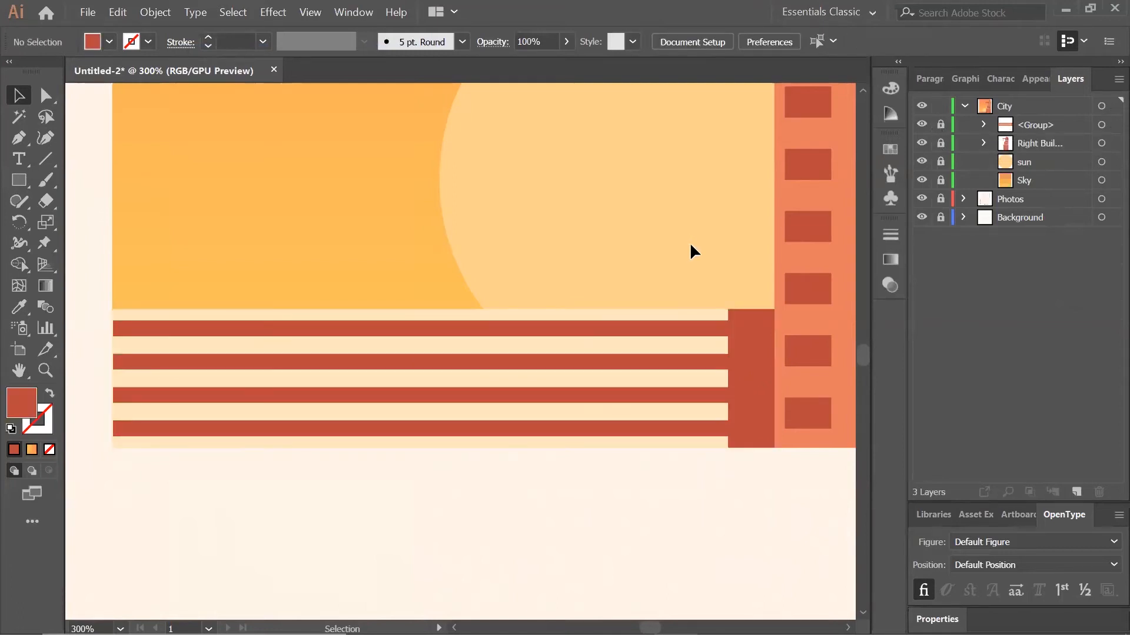
Create a rectangle 96 px wide and 16 px high over the sky above the striped structure.
{"action": "left_click", "coordinate": [16, 180]}
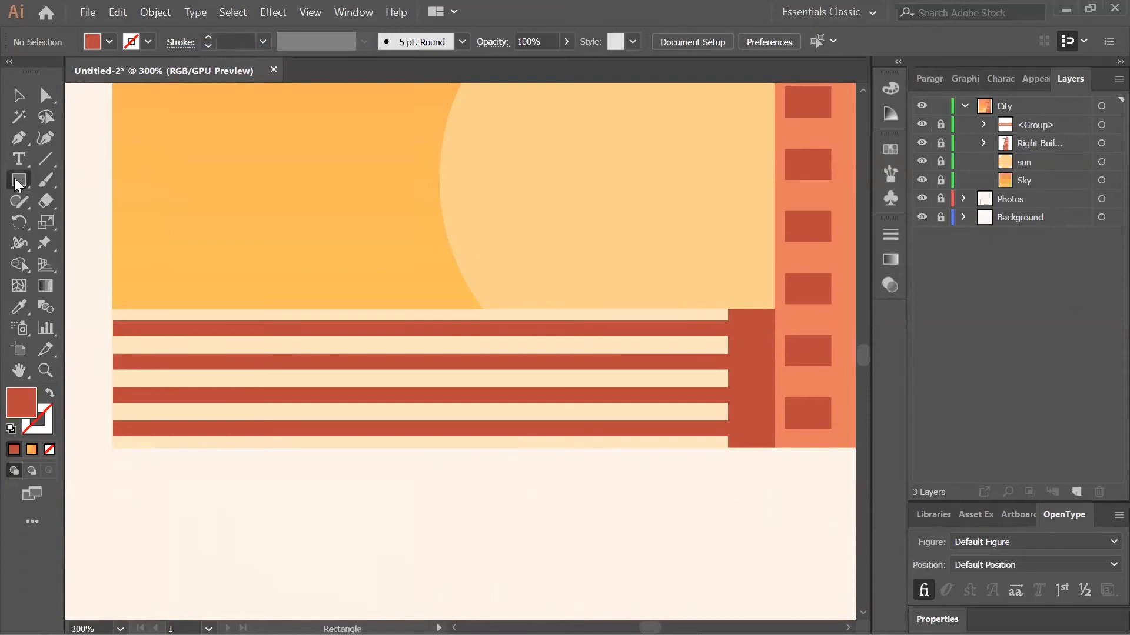
{"action": "left_click", "coordinate": [279, 188]}
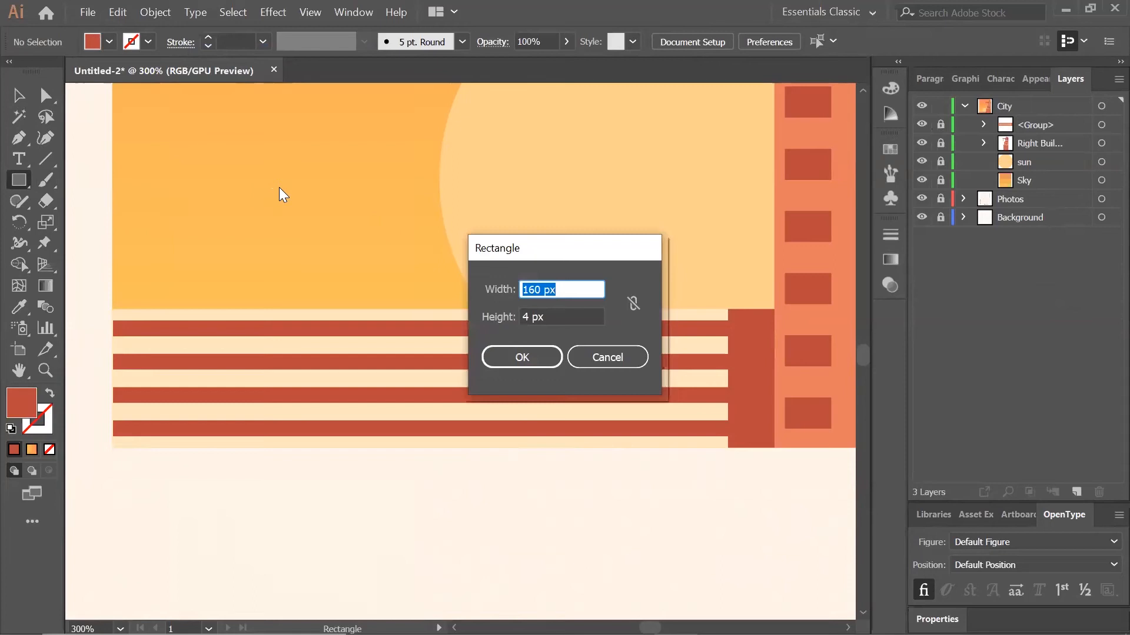
{"action": "type", "text": "96"}
{"action": "key", "text": "Tab"}
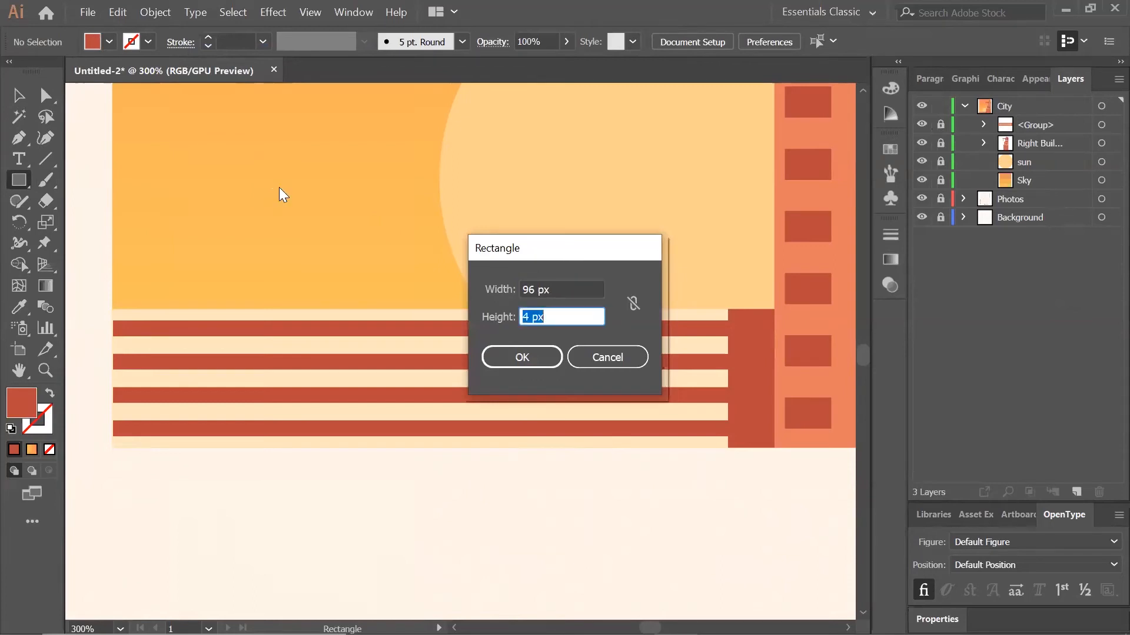
{"action": "type", "text": "16"}
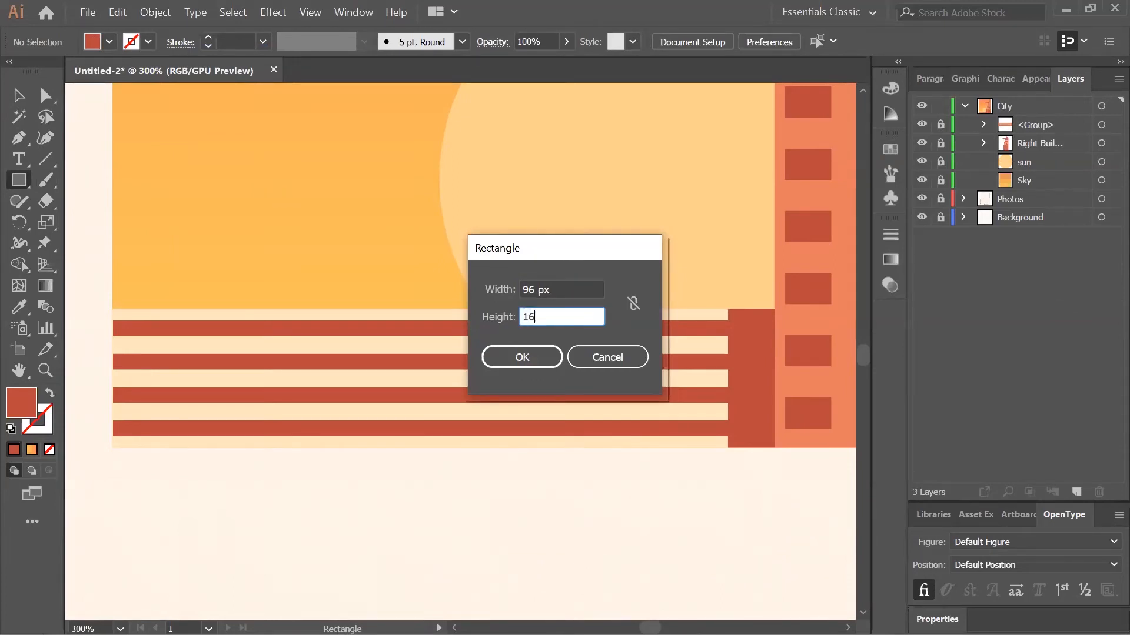
{"action": "key", "text": "Tab"}
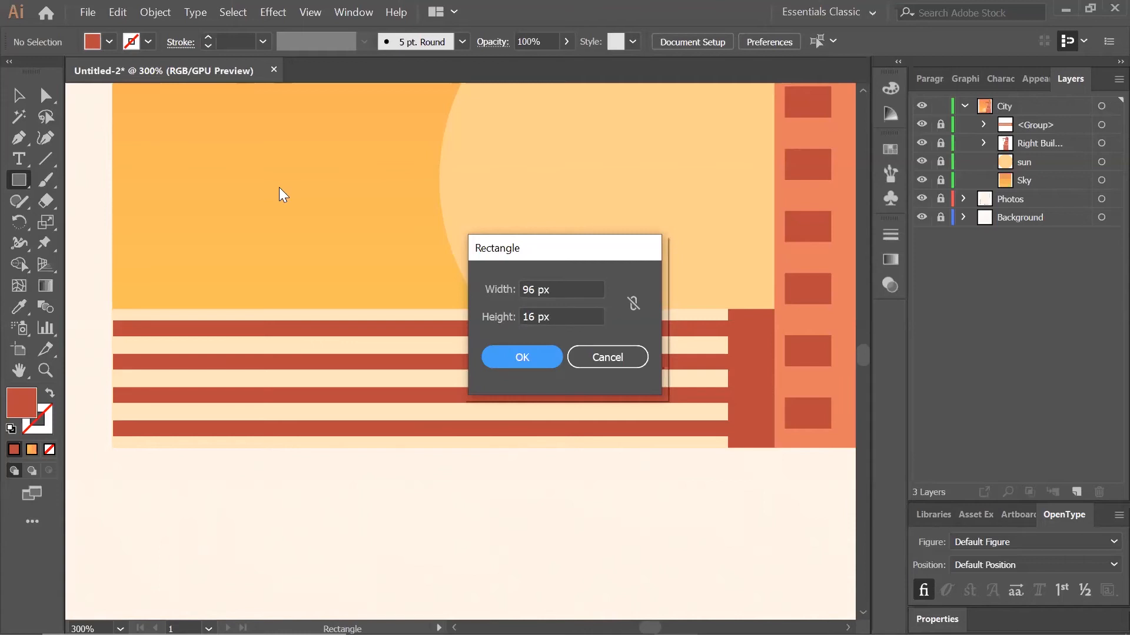
{"action": "key", "text": "Return"}
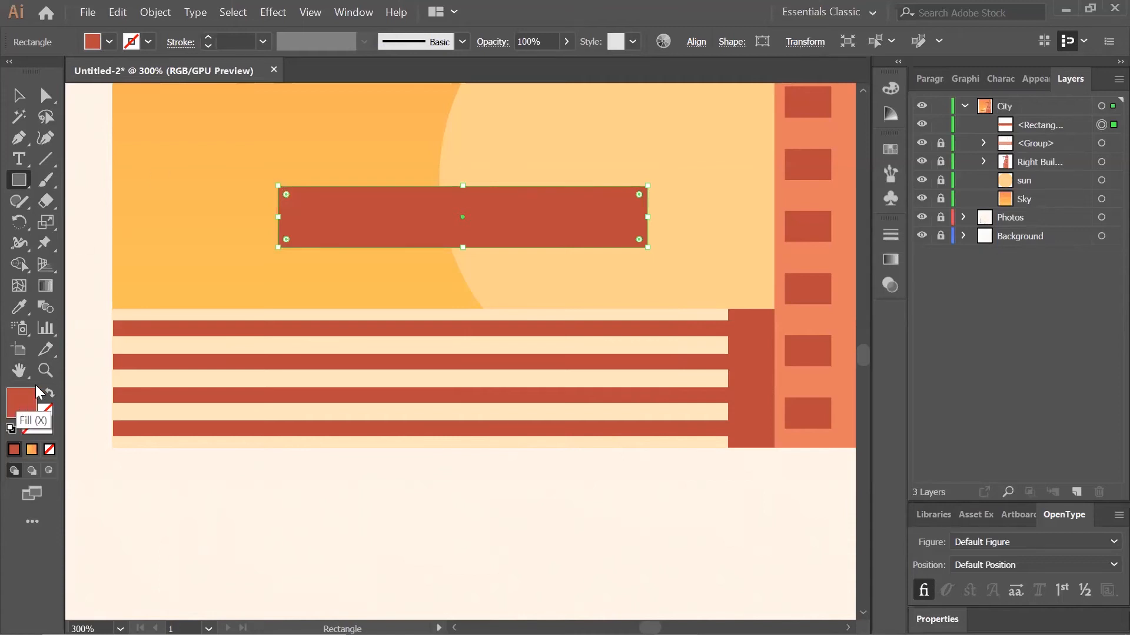
Fill the new rectangle with ffedd7 and place it directly on top of the large striped structure.
{"action": "double_click", "coordinate": [23, 401]}
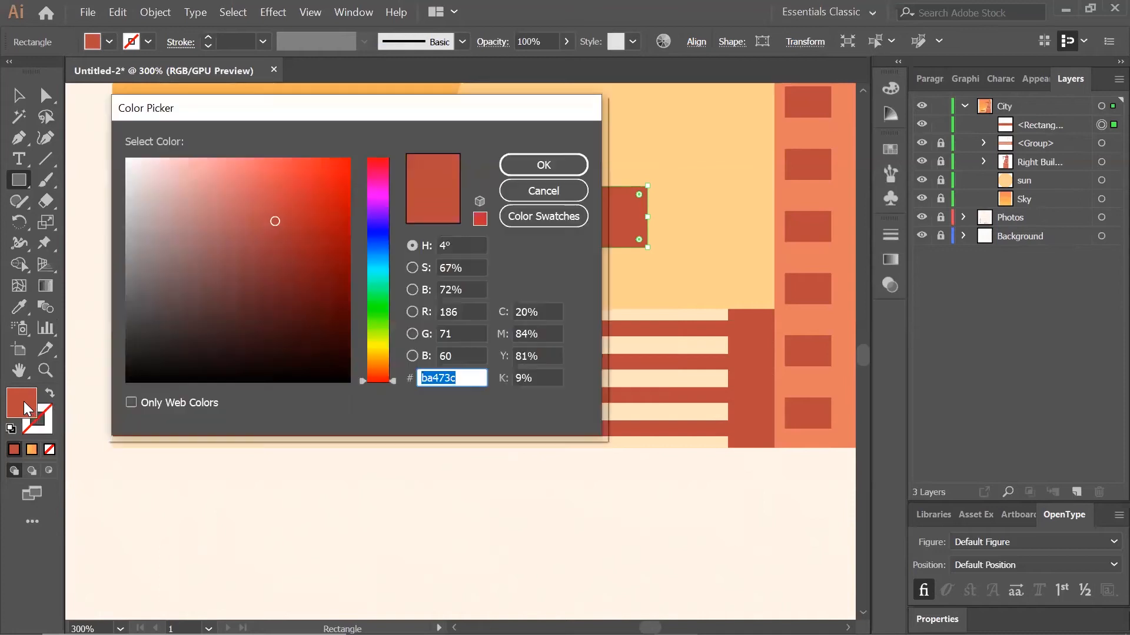
{"action": "type", "text": "ffedd7"}
{"action": "key", "text": "Return"}
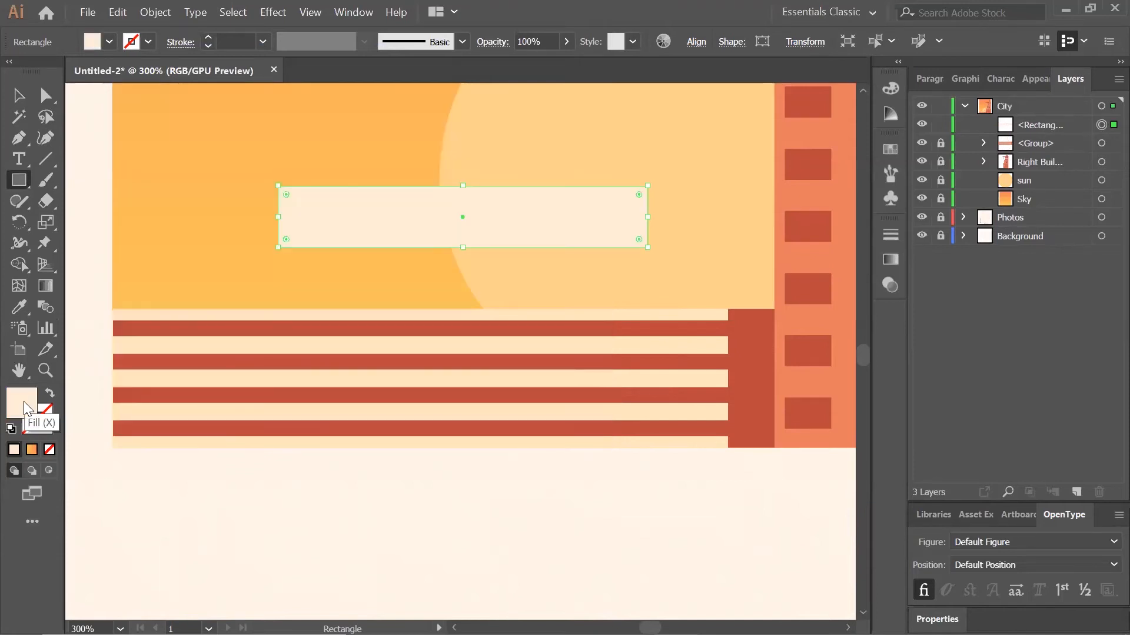
{"action": "left_click", "coordinate": [18, 96]}
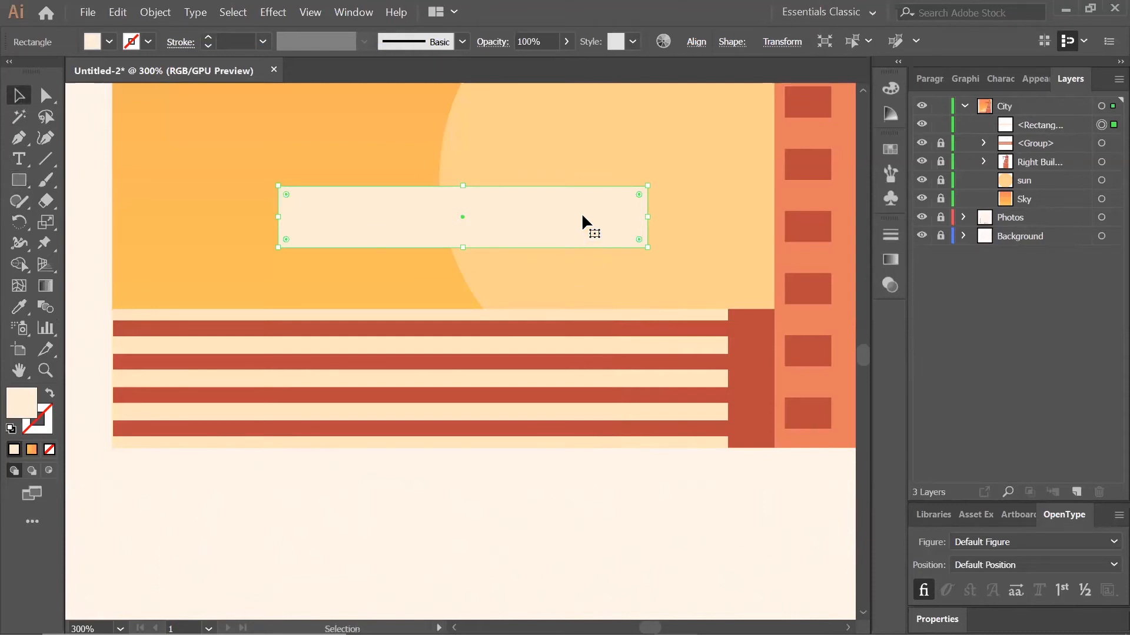
{"action": "left_click_drag", "start_coordinate": [581, 224], "coordinate": [524, 288]}
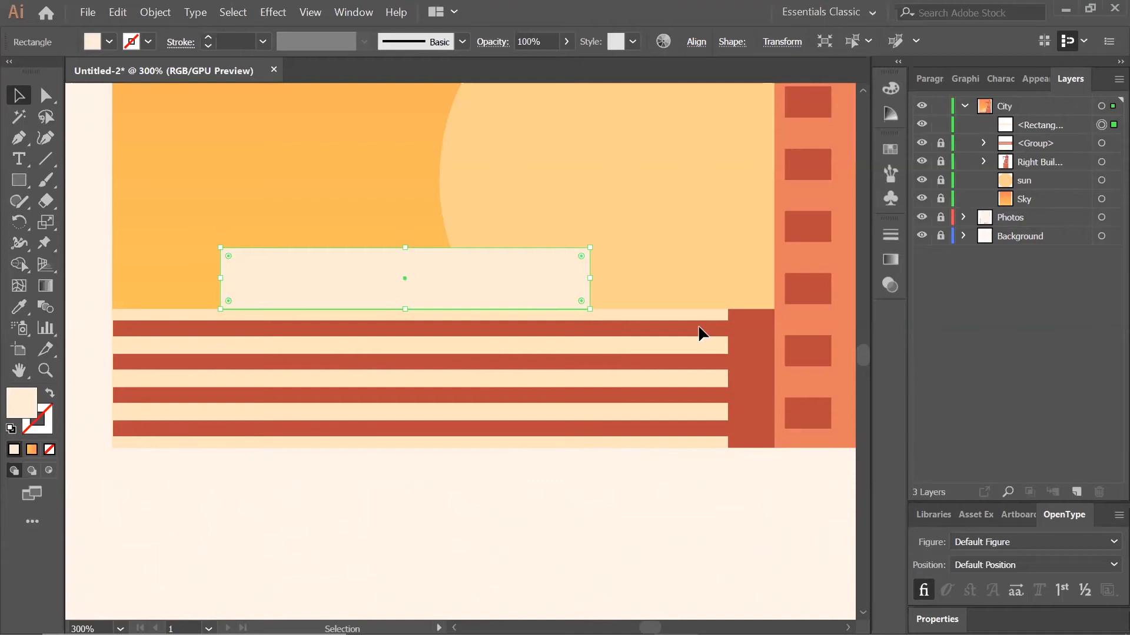
Create a stripe 96 px wide and 2 px high over the sky and fill it with ba473c.
{"action": "left_click", "coordinate": [18, 181]}
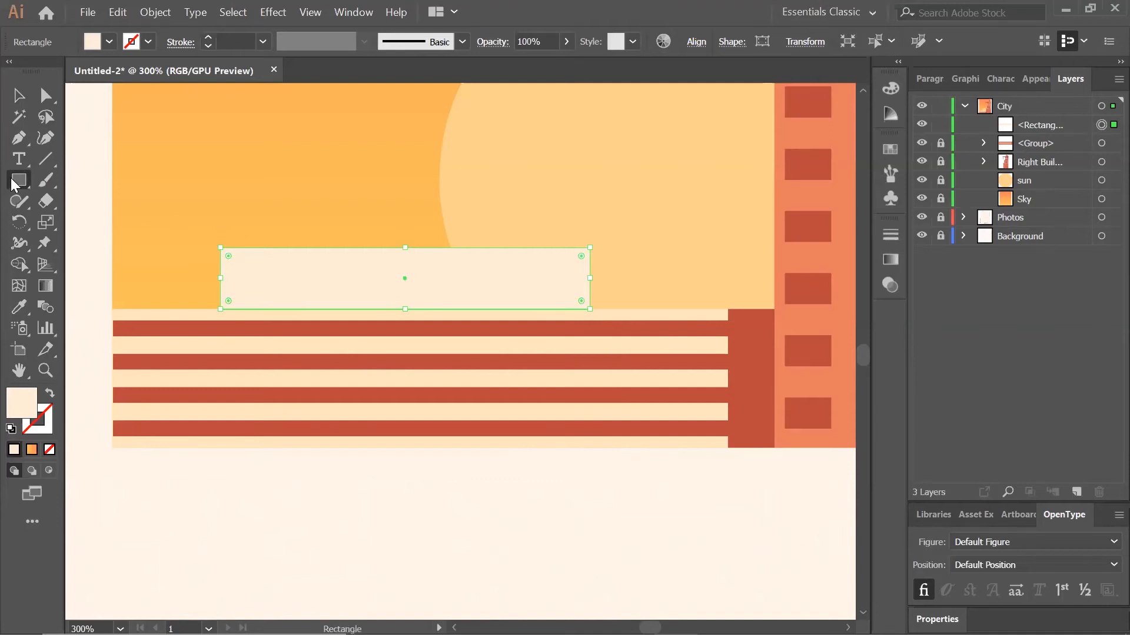
{"action": "left_click", "coordinate": [369, 148]}
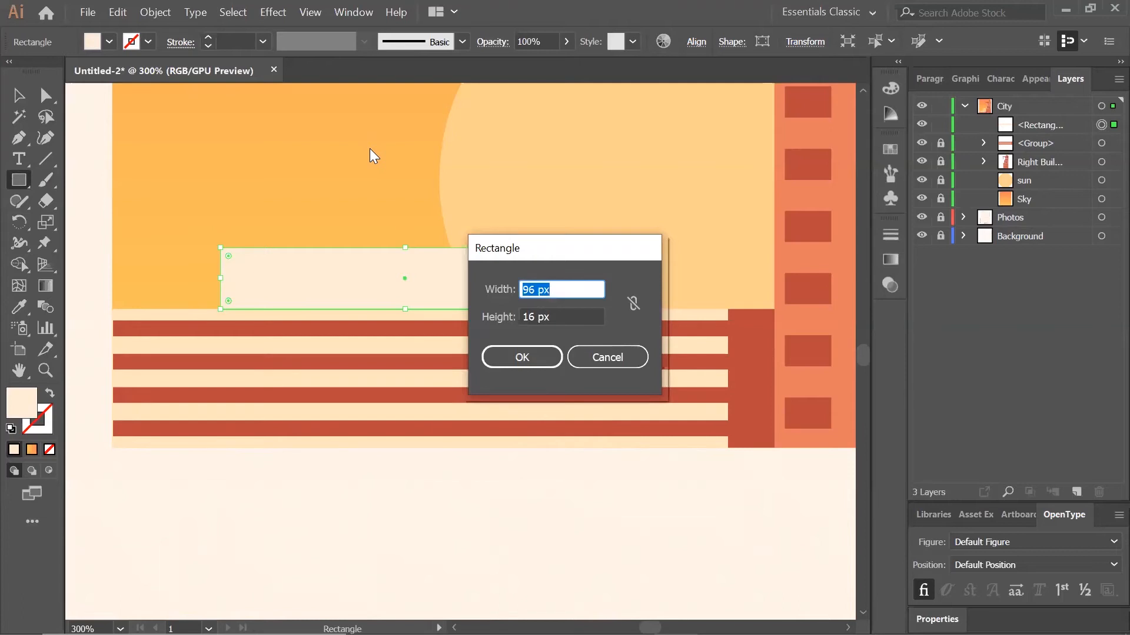
{"action": "key", "text": "Tab"}
{"action": "type", "text": "2"}
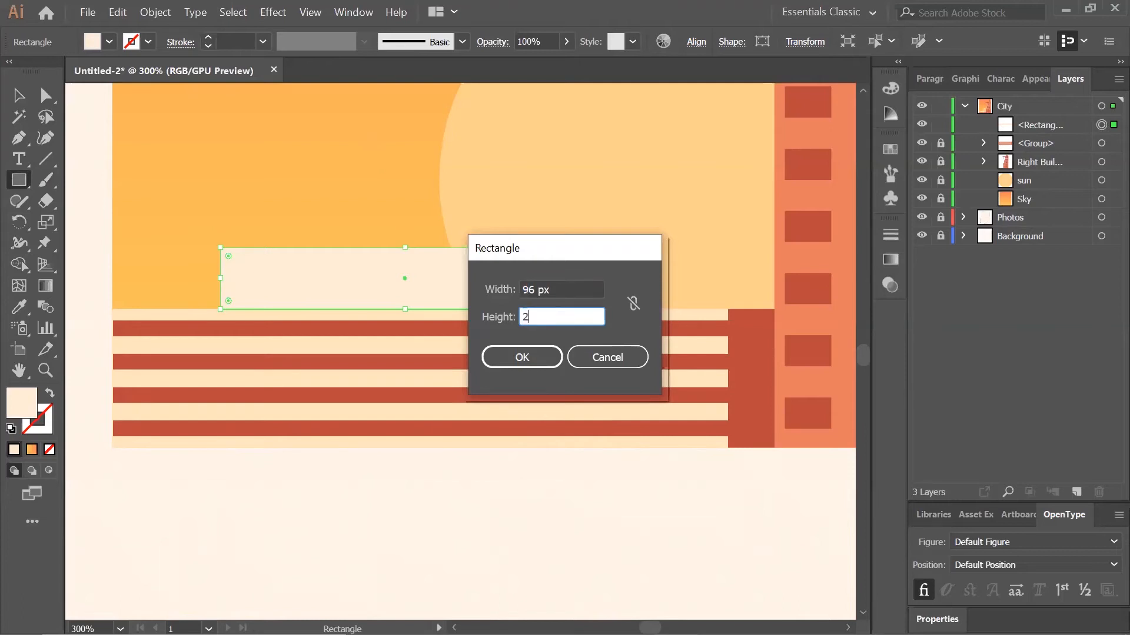
{"action": "key", "text": "Tab"}
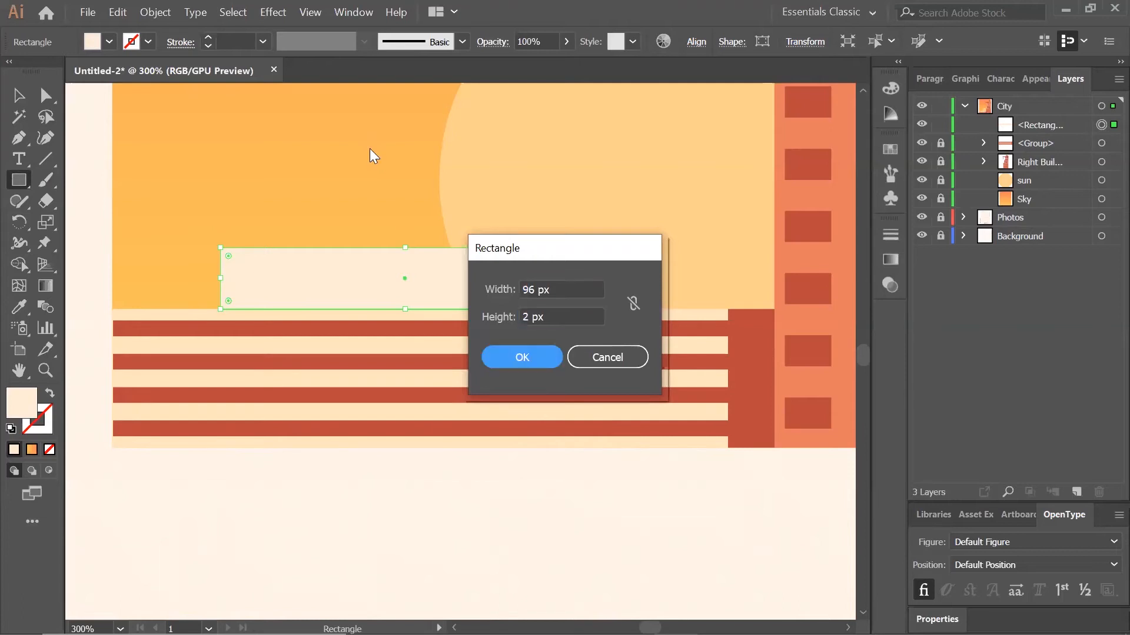
{"action": "key", "text": "Return"}
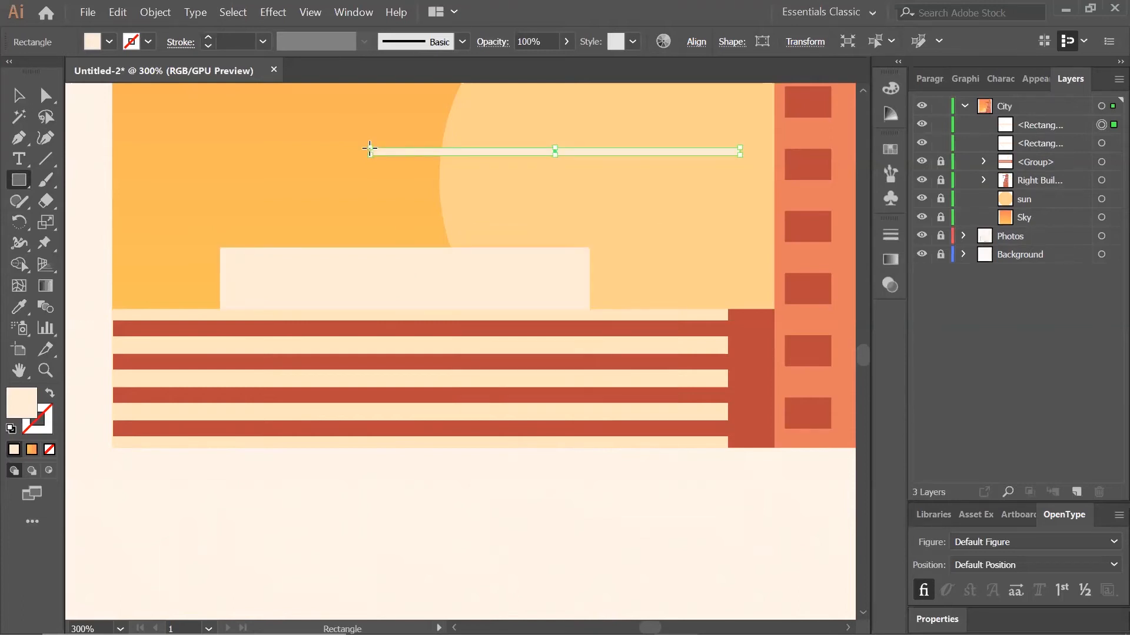
{"action": "double_click", "coordinate": [11, 406]}
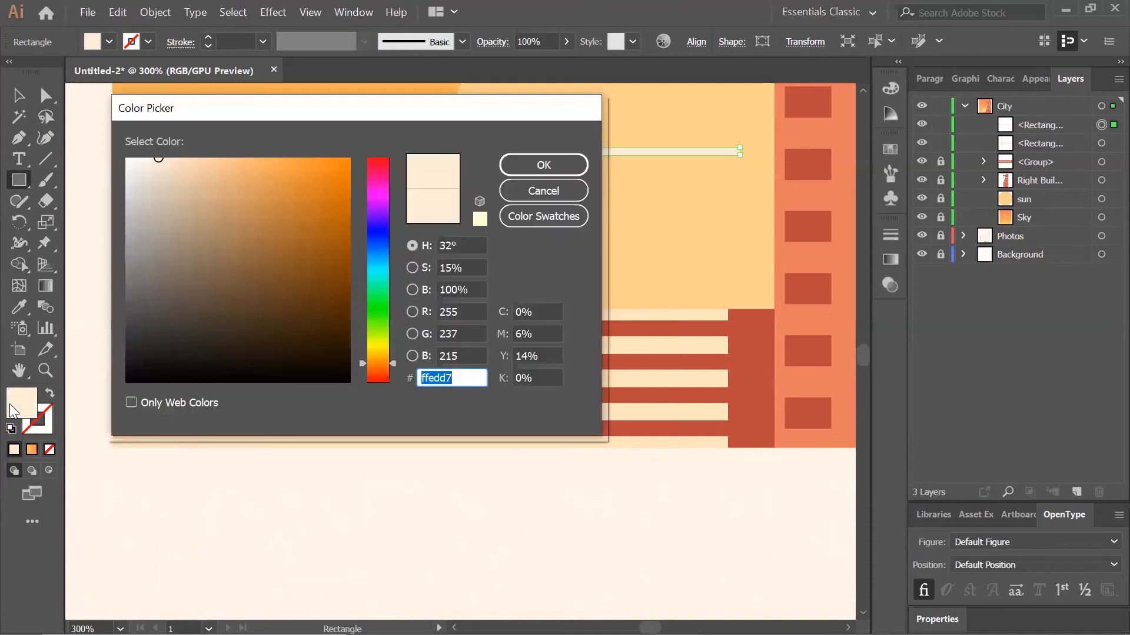
{"action": "type", "text": "ba473c"}
{"action": "key", "text": "Return"}
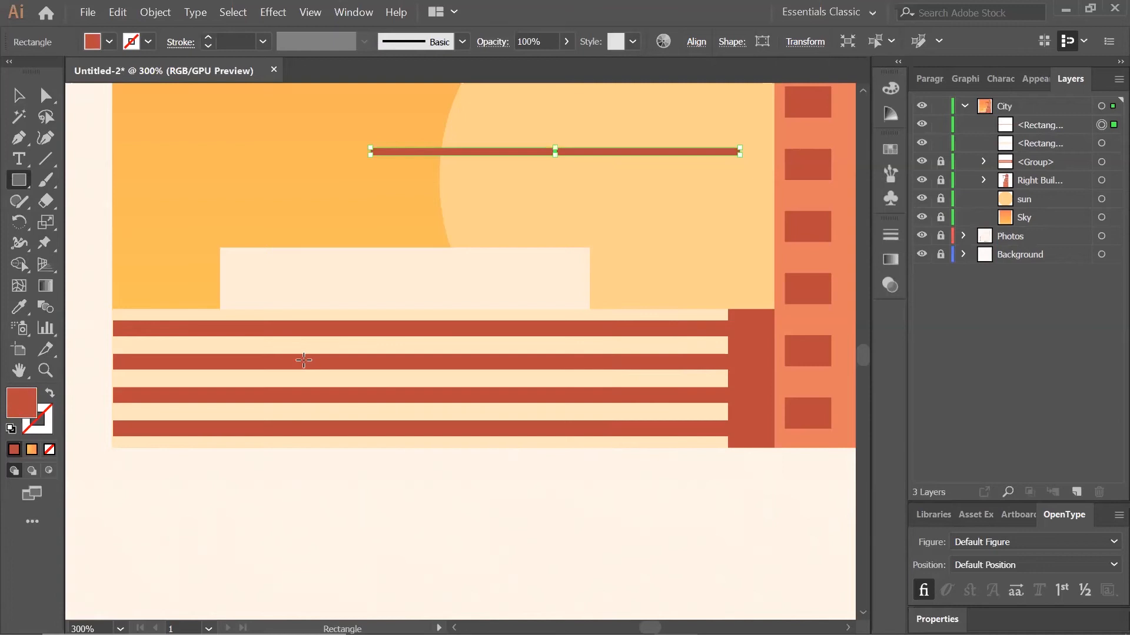
Copy the thin red stripe and paste two duplicates of it.
{"action": "left_click", "coordinate": [118, 12]}
{"action": "left_click", "coordinate": [140, 90]}
{"action": "left_click", "coordinate": [120, 12]}
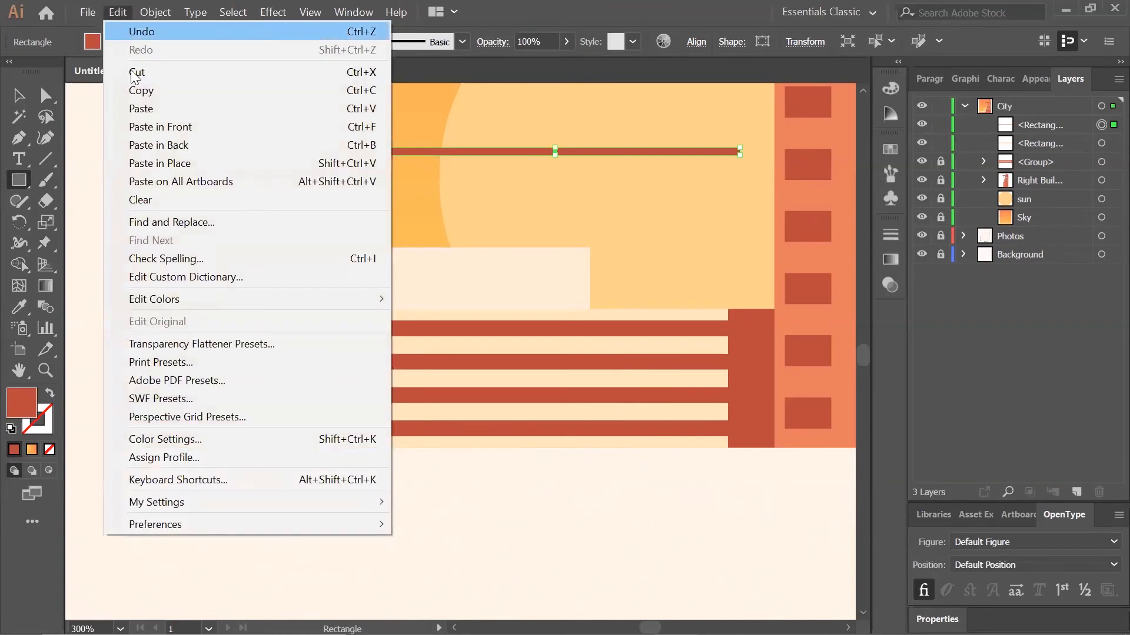
{"action": "left_click", "coordinate": [138, 110]}
{"action": "left_click", "coordinate": [118, 12]}
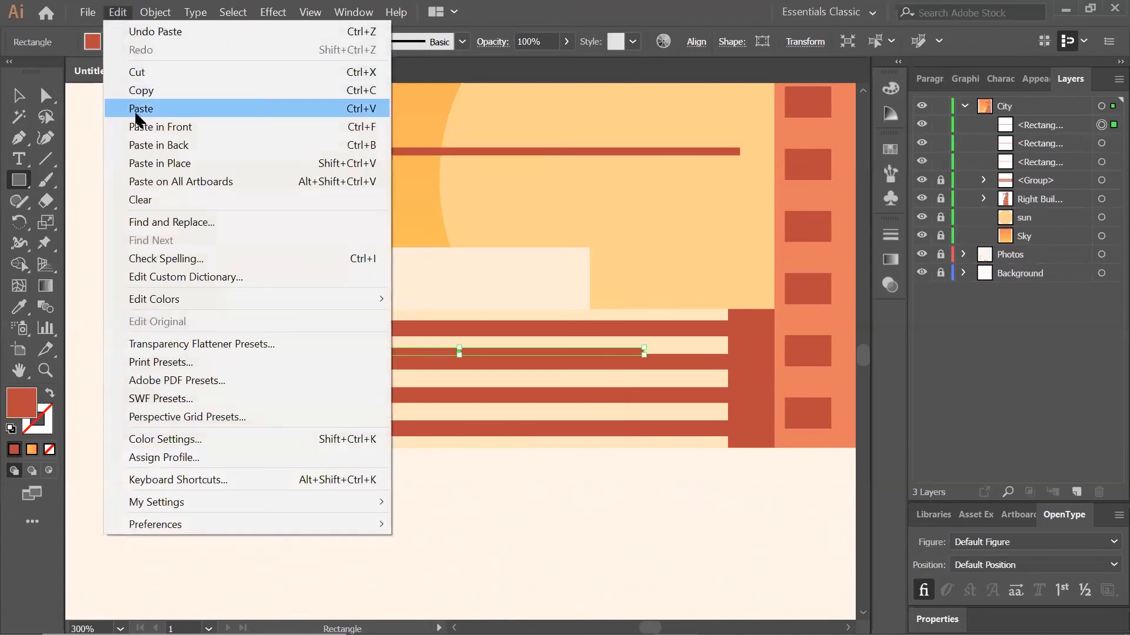
{"action": "left_click", "coordinate": [136, 111]}
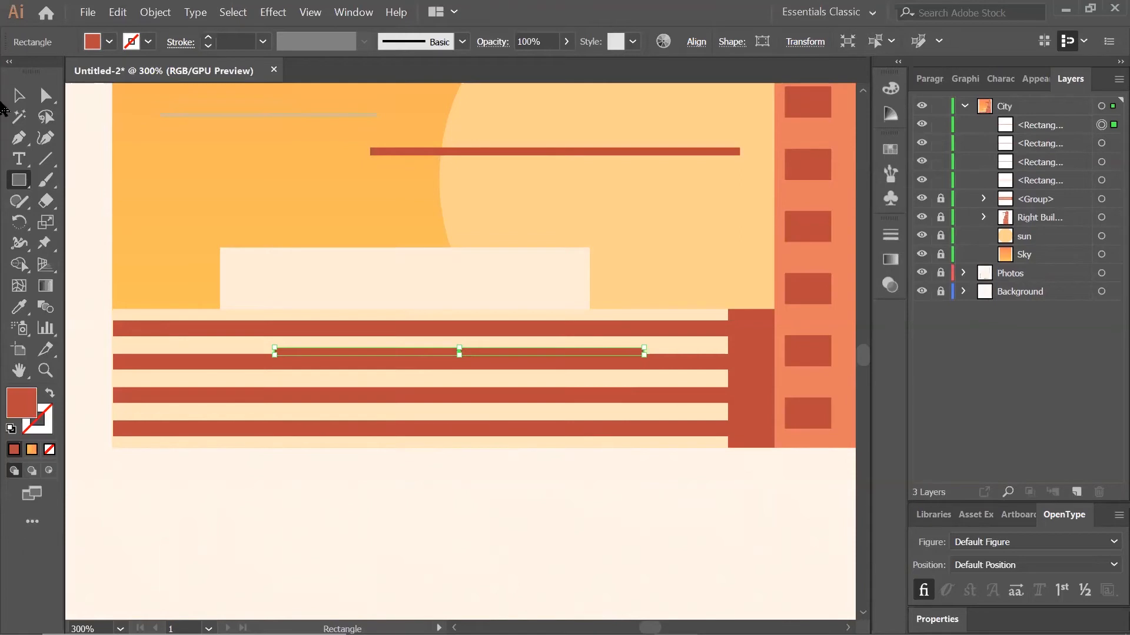
Place the three thin red stripes on the pale block near its bottom, middle and top, then deselect.
{"action": "left_click", "coordinate": [17, 97]}
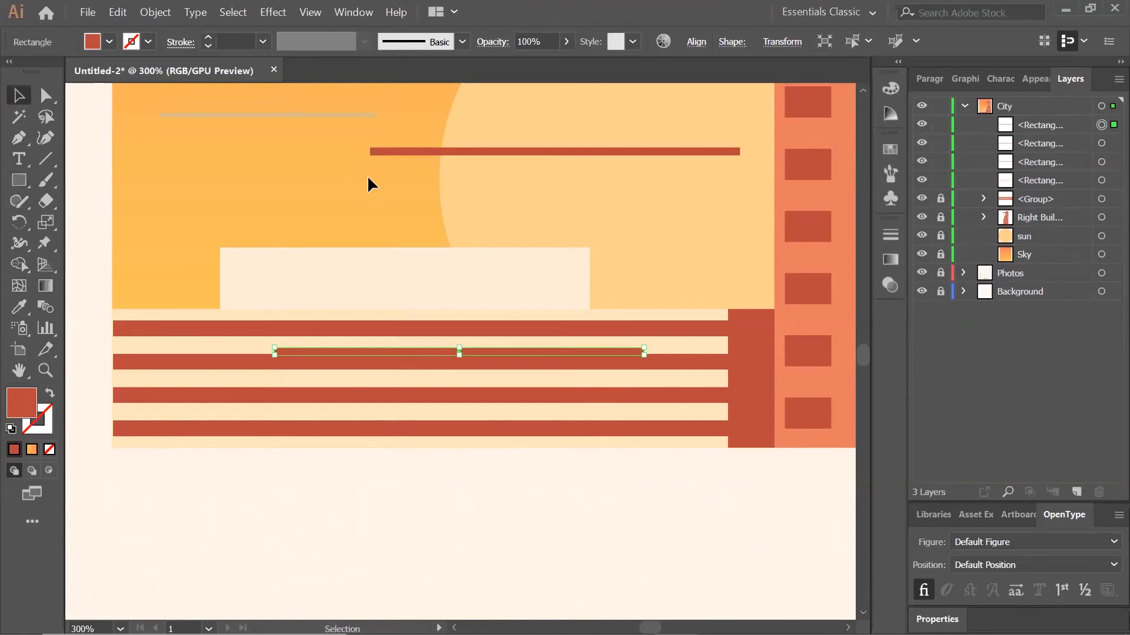
{"action": "left_click_drag", "start_coordinate": [301, 354], "coordinate": [250, 304]}
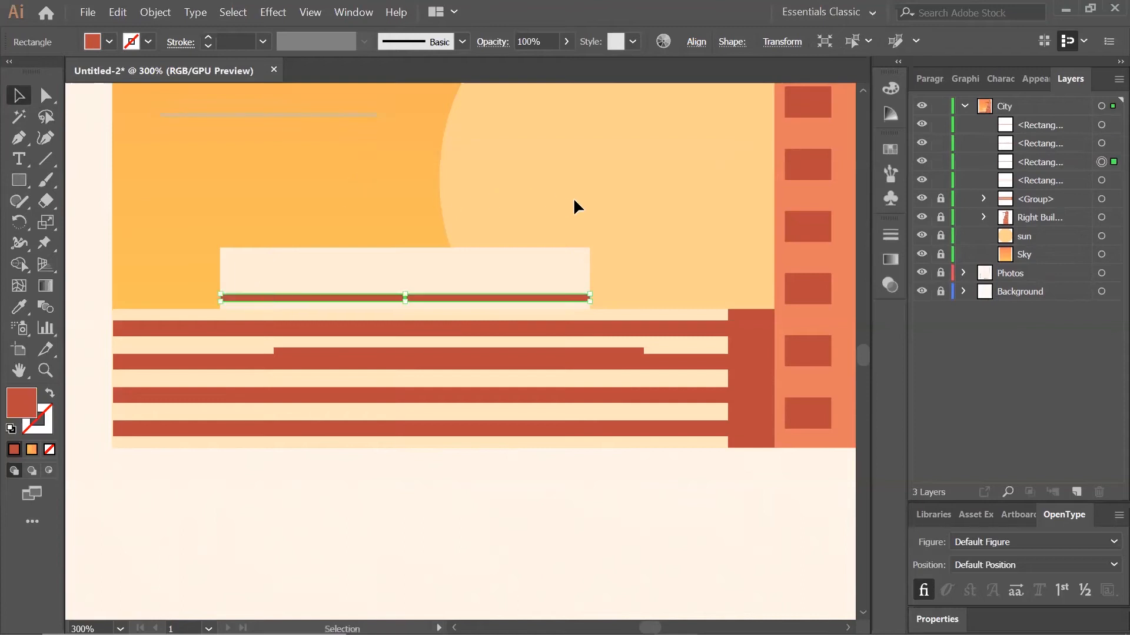
{"action": "scroll", "coordinate": [585, 213], "scroll_direction": "up", "scroll_amount": 5}
{"action": "scroll", "coordinate": [599, 250], "scroll_direction": "down", "scroll_amount": 4}
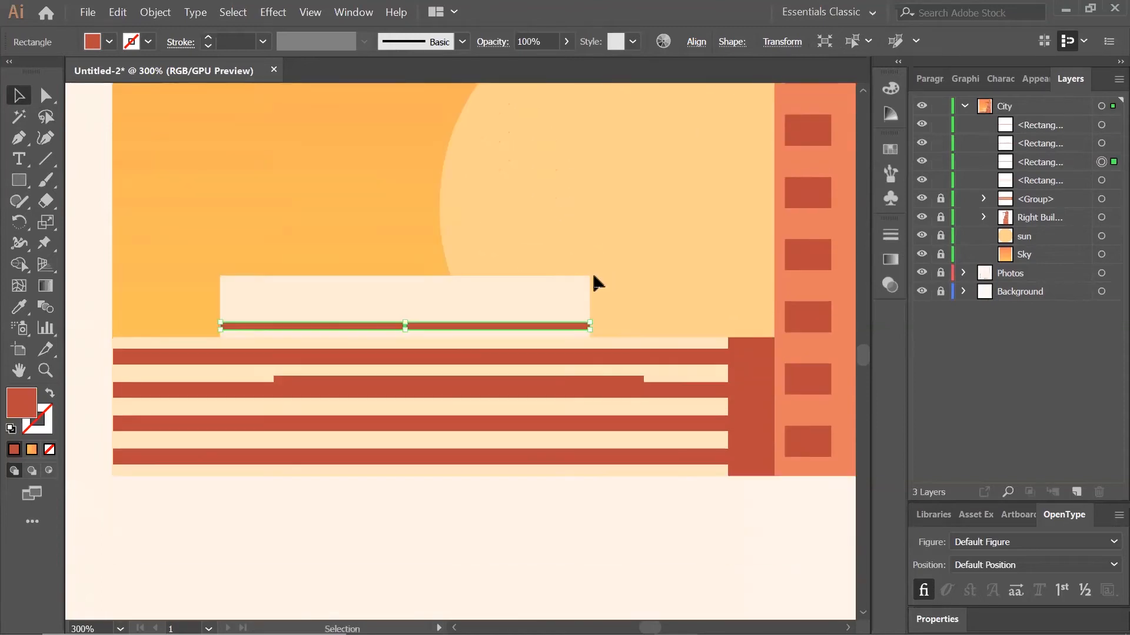
{"action": "left_click_drag", "start_coordinate": [618, 379], "coordinate": [563, 303]}
{"action": "left_click_drag", "start_coordinate": [532, 376], "coordinate": [484, 286]}
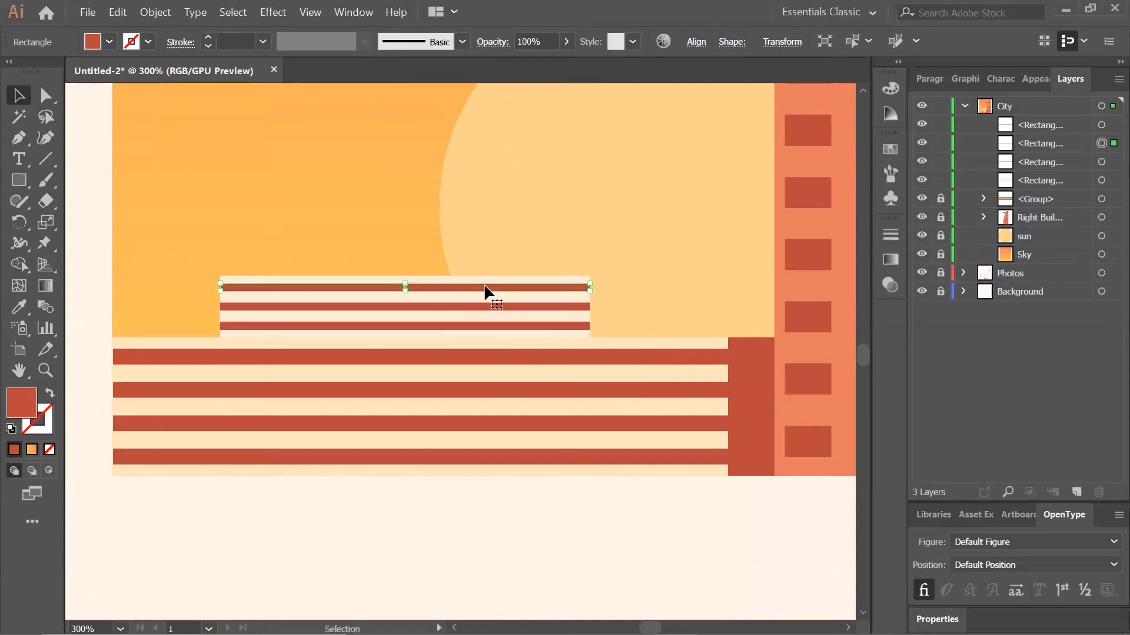
{"action": "left_click", "coordinate": [673, 298]}
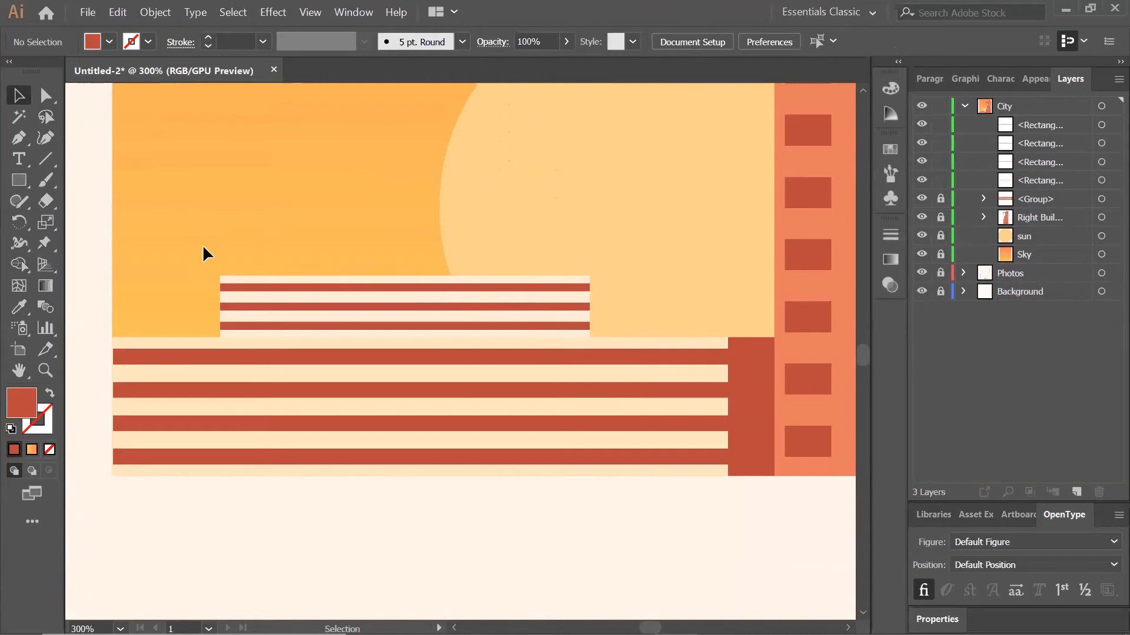
Shift the pale block slightly up and left, then move the three stripes together so their ends line up with its sides.
{"action": "key", "text": "ctrl+equal"}
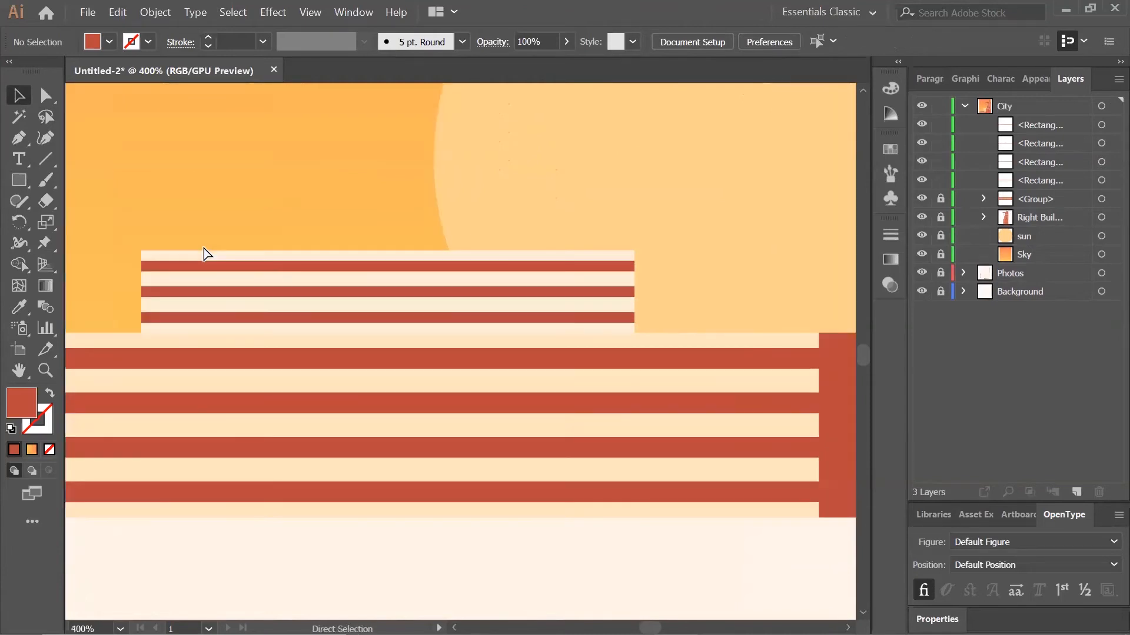
{"action": "left_click", "coordinate": [212, 285]}
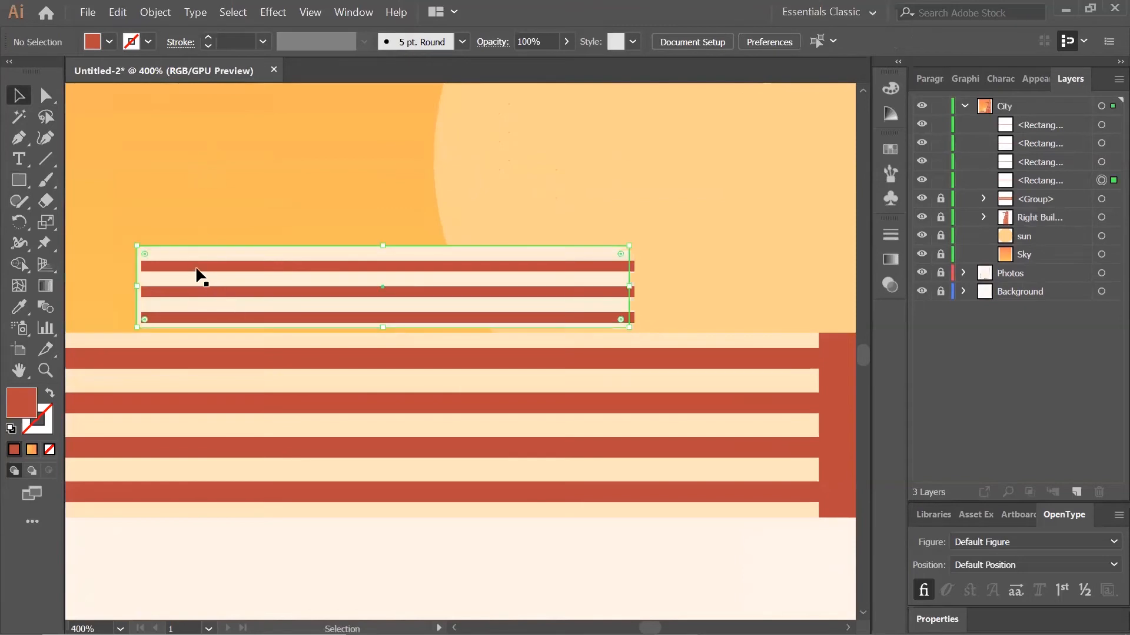
{"action": "left_click", "coordinate": [161, 266]}
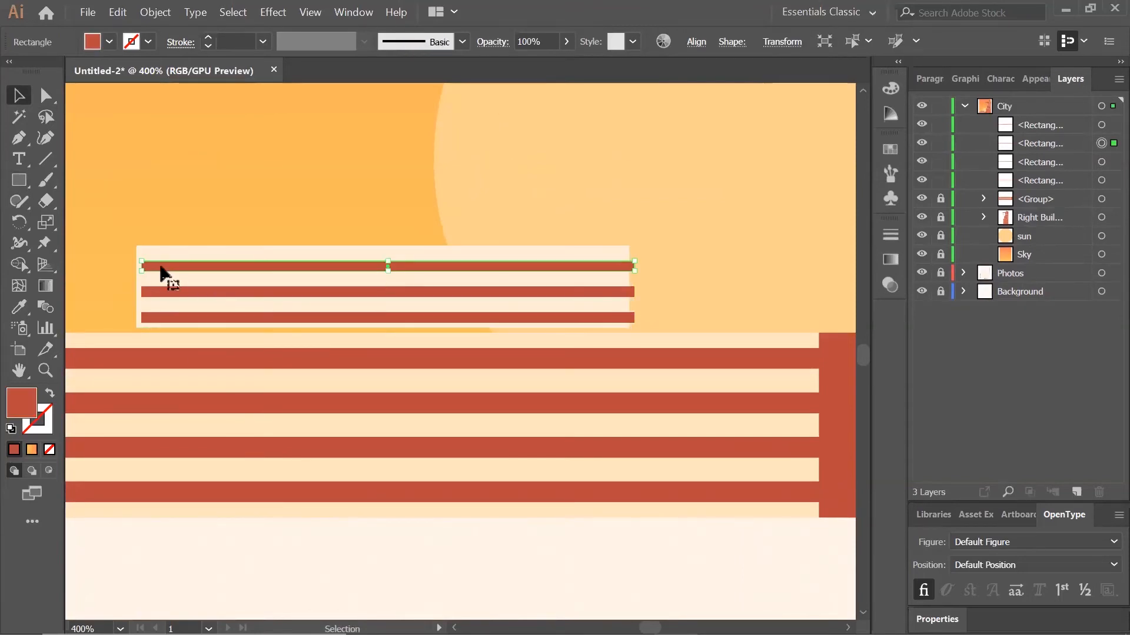
{"action": "key", "text": "a"}
{"action": "key", "text": "v"}
{"action": "left_click", "coordinate": [186, 293], "text": "shift"}
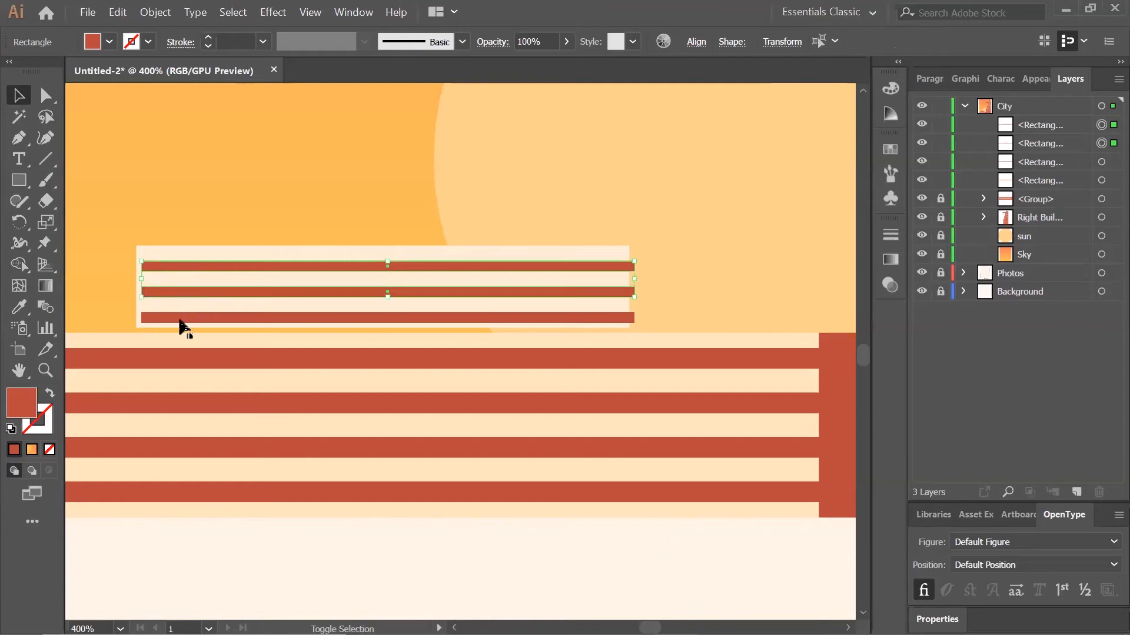
{"action": "left_click", "coordinate": [178, 320], "text": "shift"}
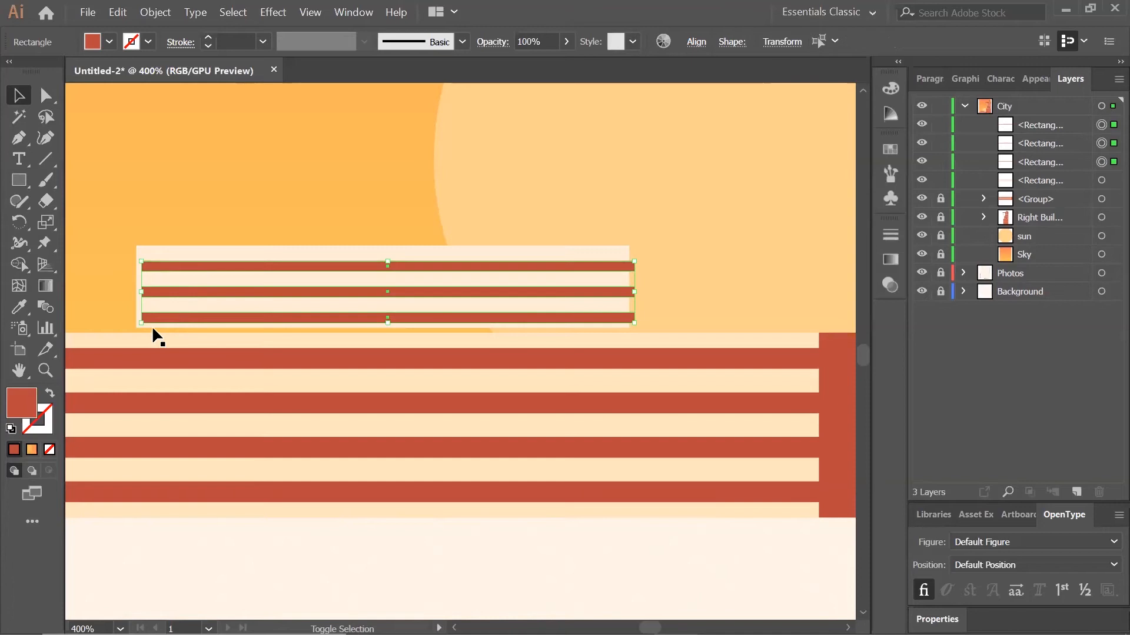
{"action": "left_click", "coordinate": [696, 43]}
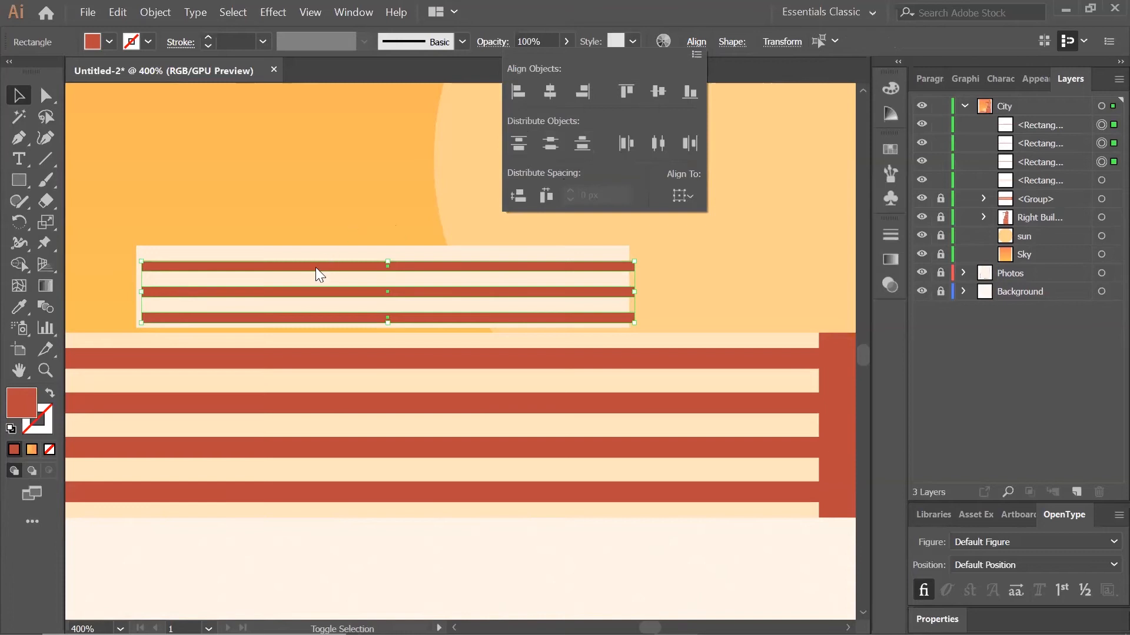
{"action": "left_click", "coordinate": [257, 265]}
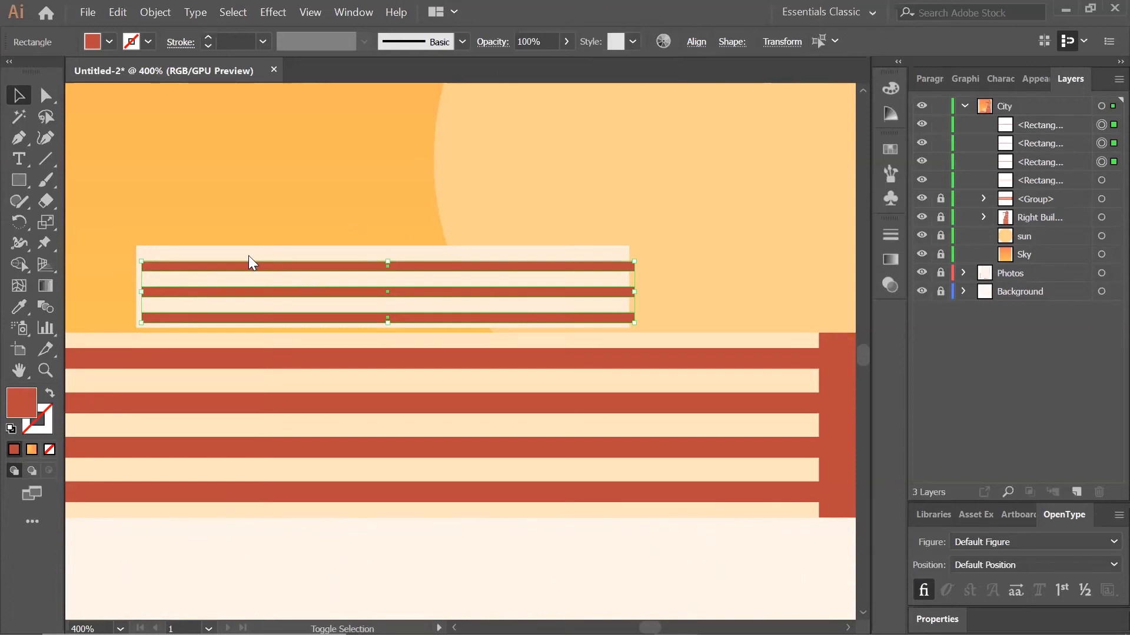
{"action": "left_click_drag", "start_coordinate": [246, 269], "coordinate": [239, 262]}
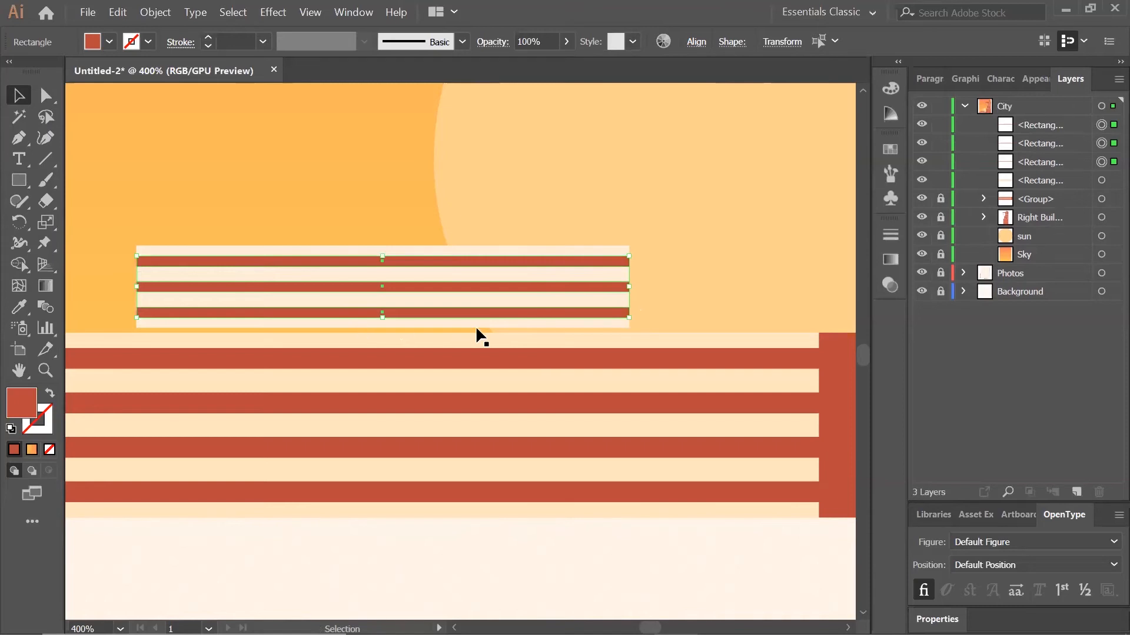
{"action": "left_click", "coordinate": [766, 256]}
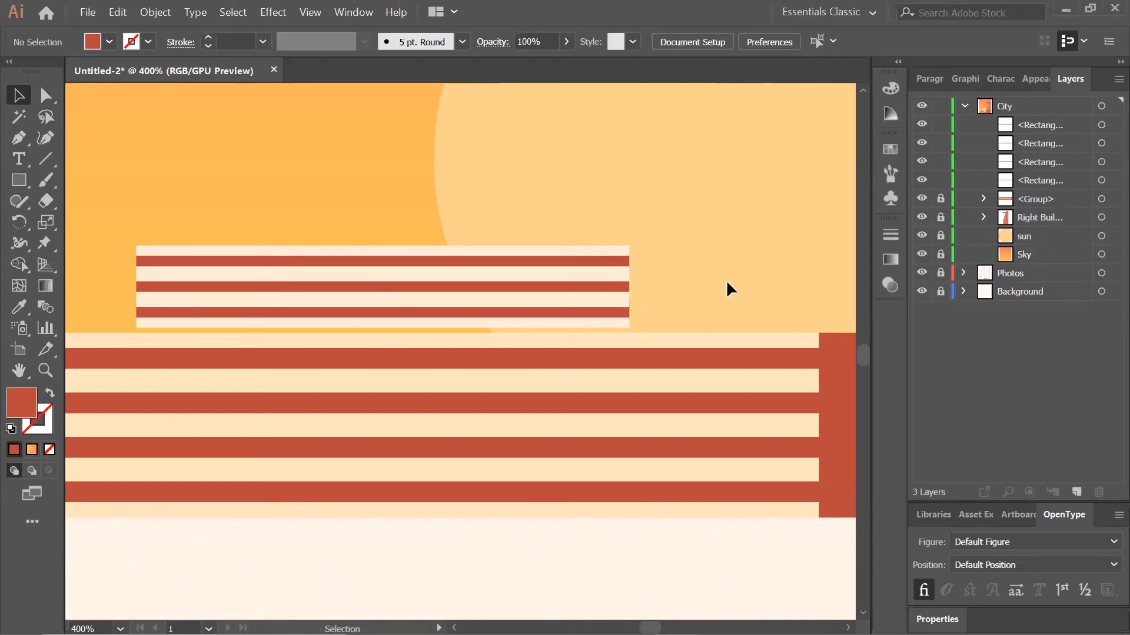
Move the pale block and its three stripes down together to rest on the large striped structure, then deselect.
{"action": "left_click_drag", "start_coordinate": [123, 323], "coordinate": [219, 322]}
{"action": "left_click_drag", "start_coordinate": [295, 296], "coordinate": [295, 308]}
{"action": "left_click", "coordinate": [308, 209]}
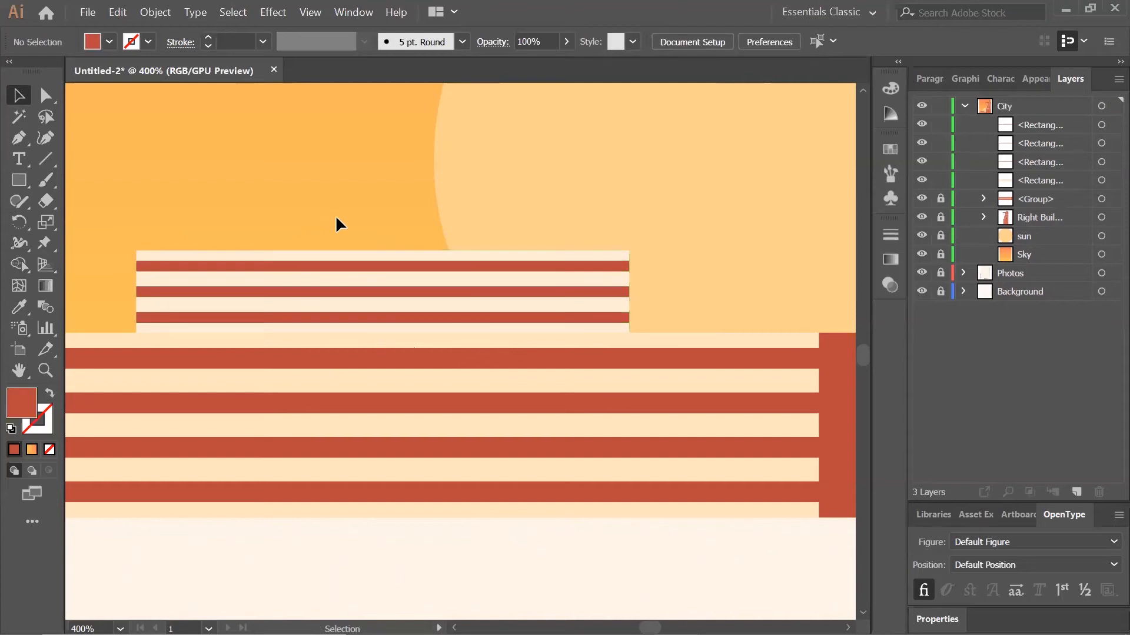
Group the pale block with its three thin red stripes.
{"action": "key", "text": "ctrl+minus"}
{"action": "left_click_drag", "start_coordinate": [184, 206], "coordinate": [590, 327]}
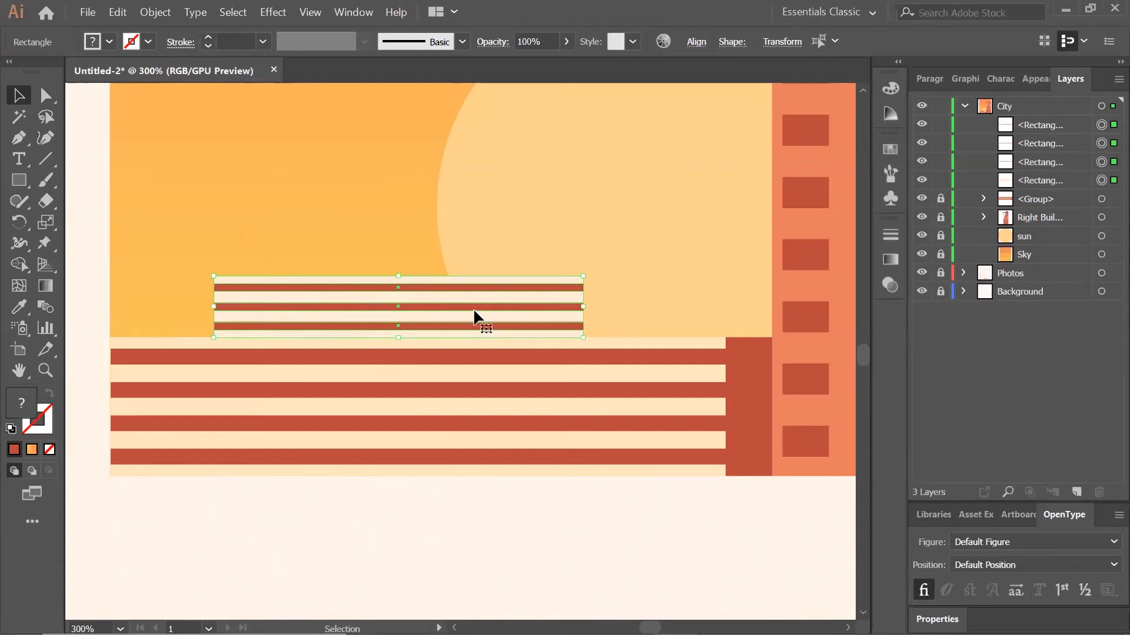
{"action": "left_click", "coordinate": [154, 14]}
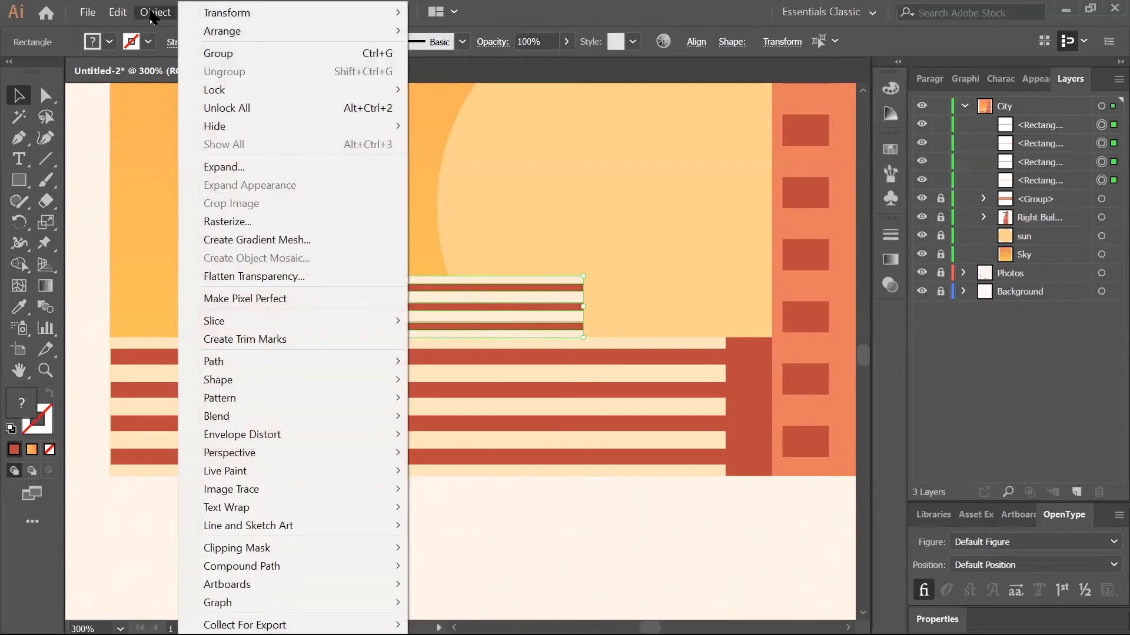
{"action": "left_click", "coordinate": [216, 54]}
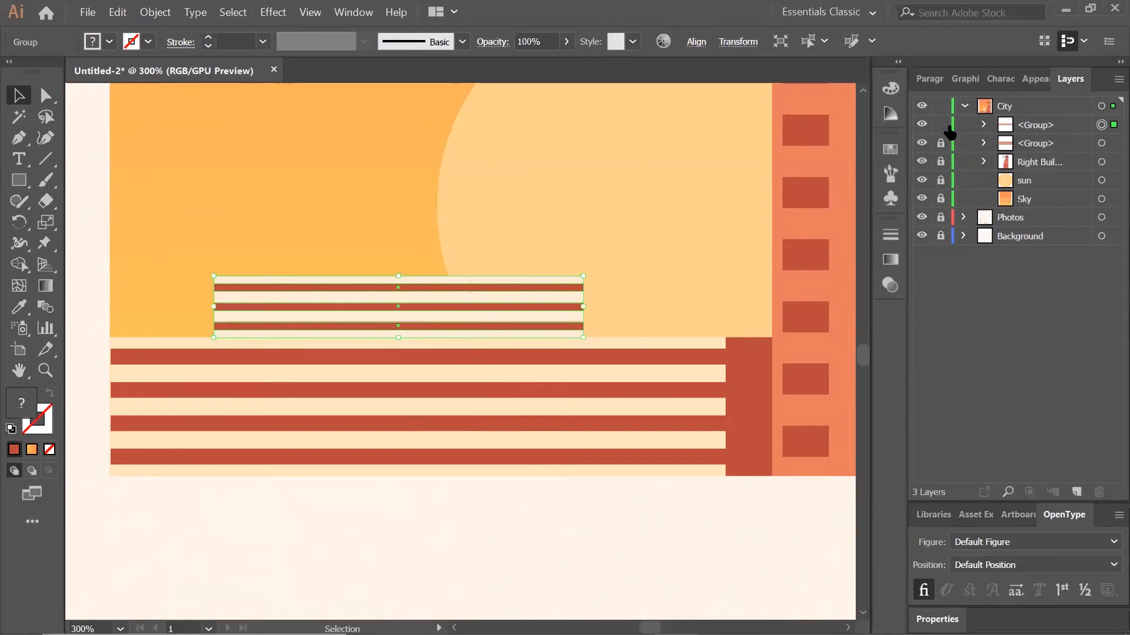
Rename the small striped group as building5 and lock it.
{"action": "left_click", "coordinate": [1035, 127]}
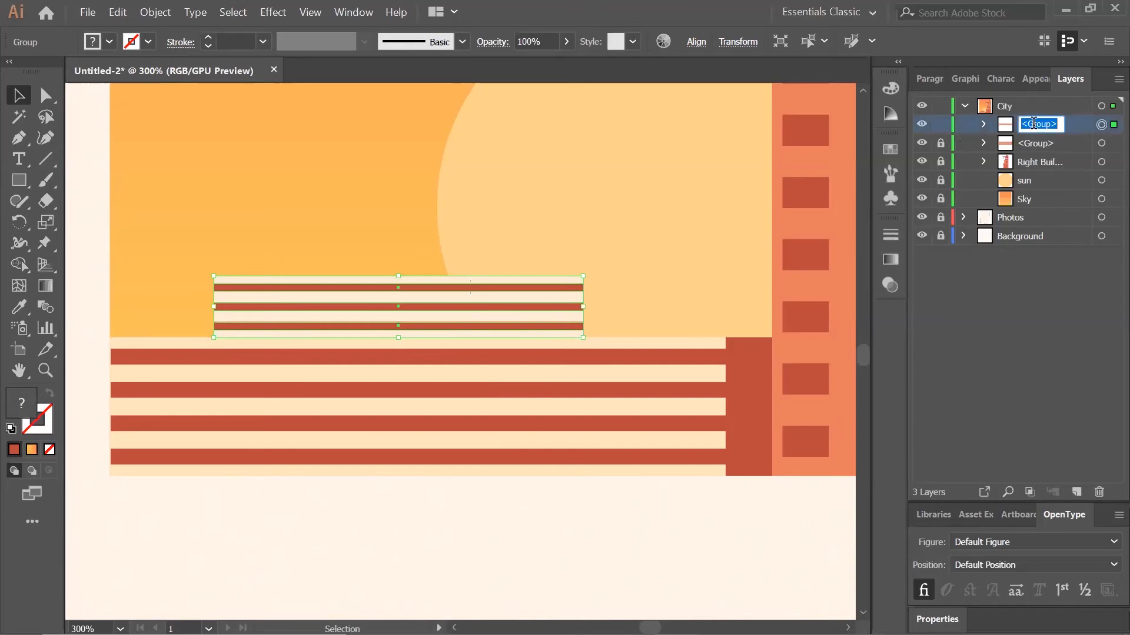
{"action": "type", "text": "building5"}
{"action": "left_click", "coordinate": [1084, 310]}
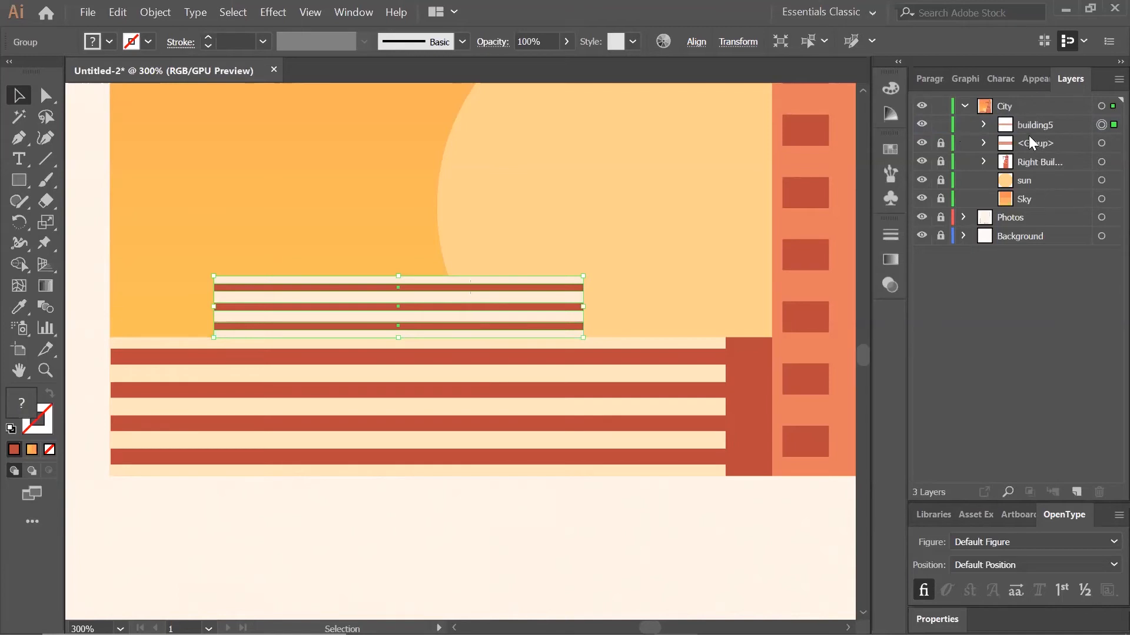
{"action": "left_click", "coordinate": [941, 125]}
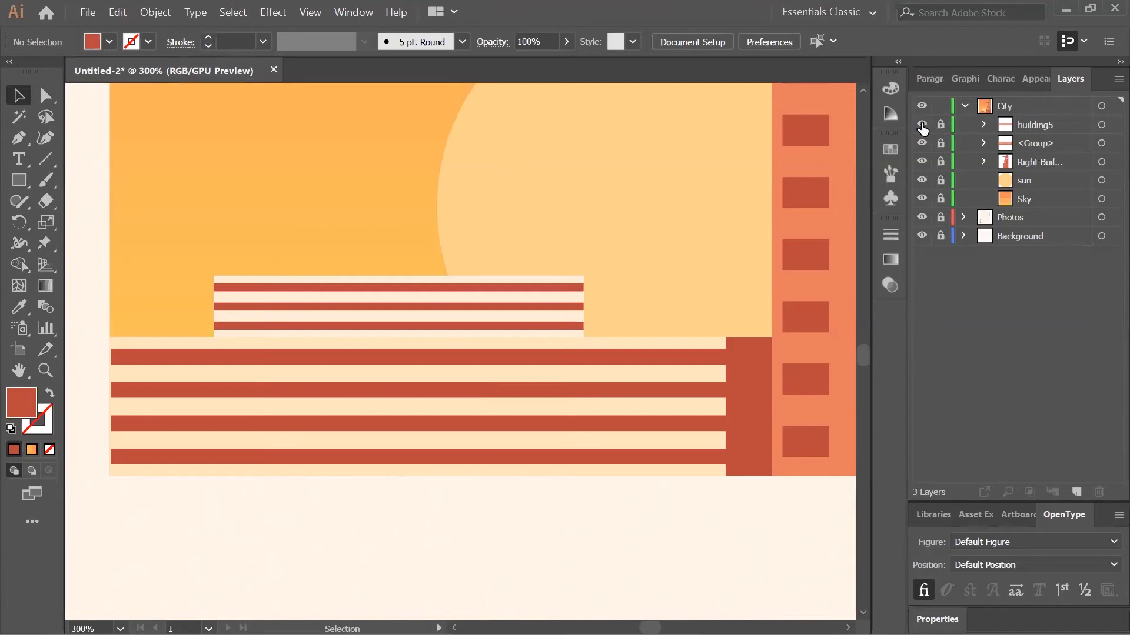
Hide the building5 group and create a 76 x 140 px rectangle over the sky.
{"action": "left_click", "coordinate": [921, 125]}
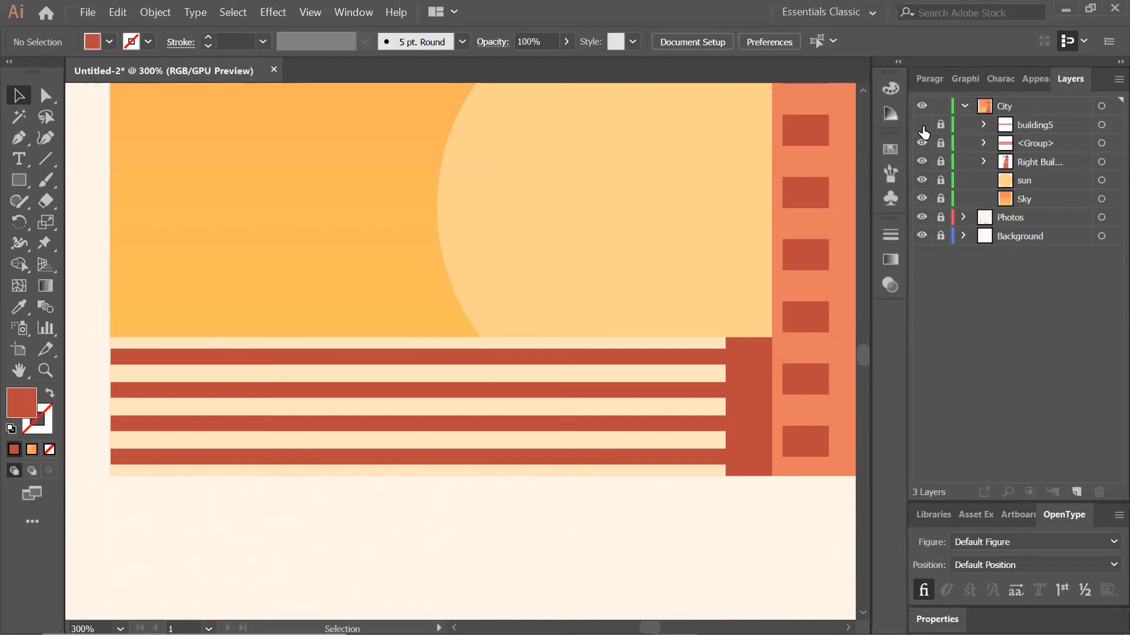
{"action": "left_click", "coordinate": [17, 182]}
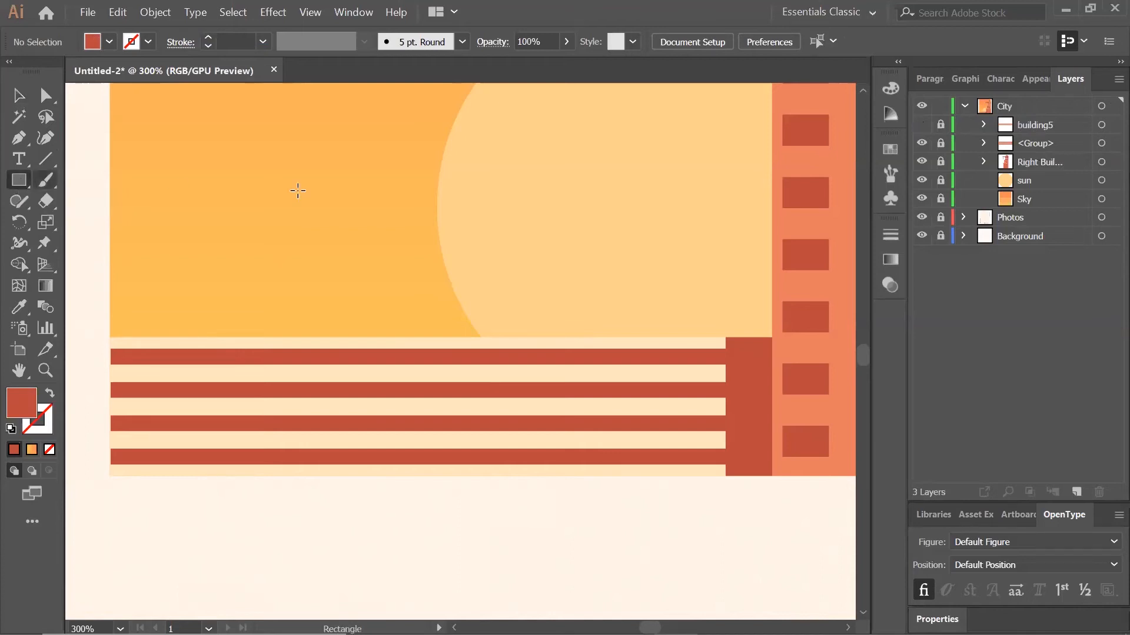
{"action": "left_click", "coordinate": [336, 195]}
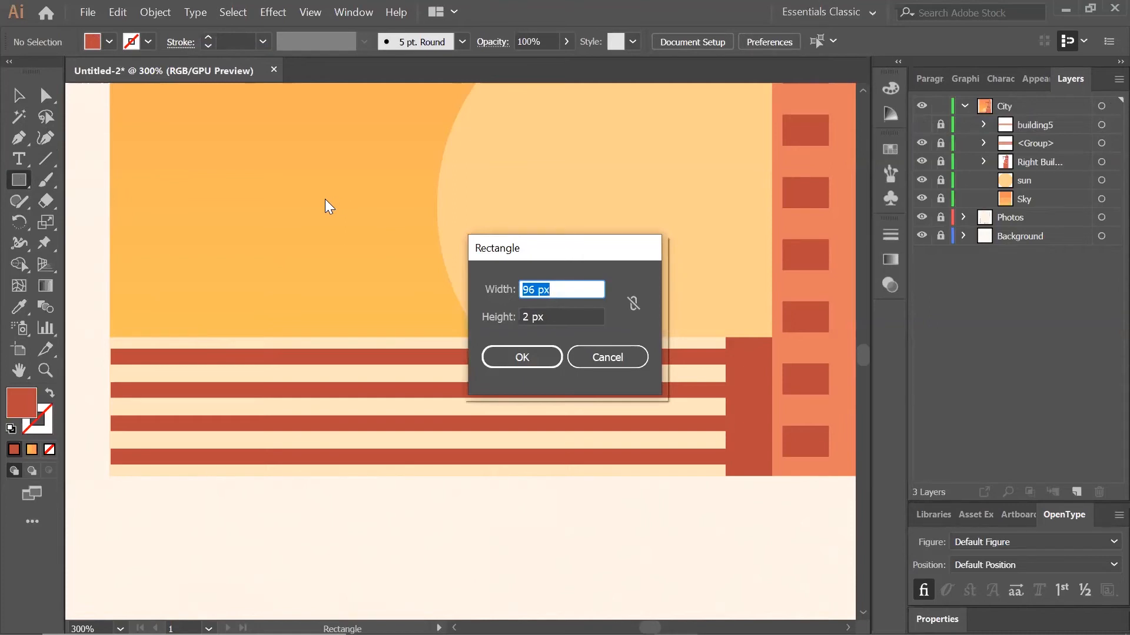
{"action": "type", "text": "76"}
{"action": "key", "text": "Tab"}
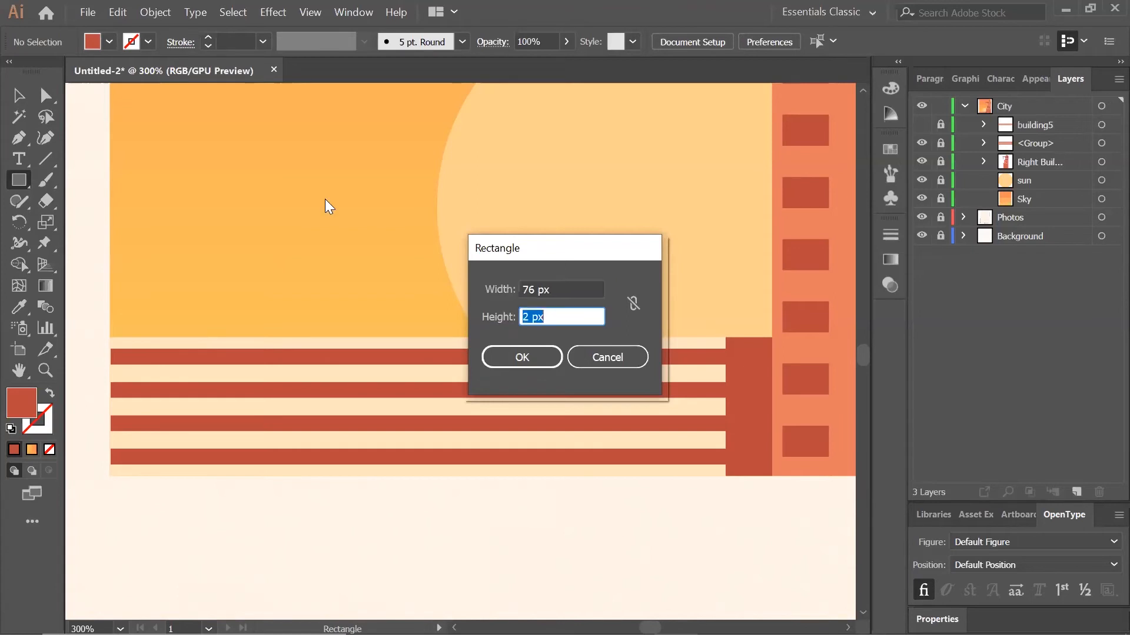
{"action": "type", "text": "140"}
{"action": "left_click", "coordinate": [531, 358]}
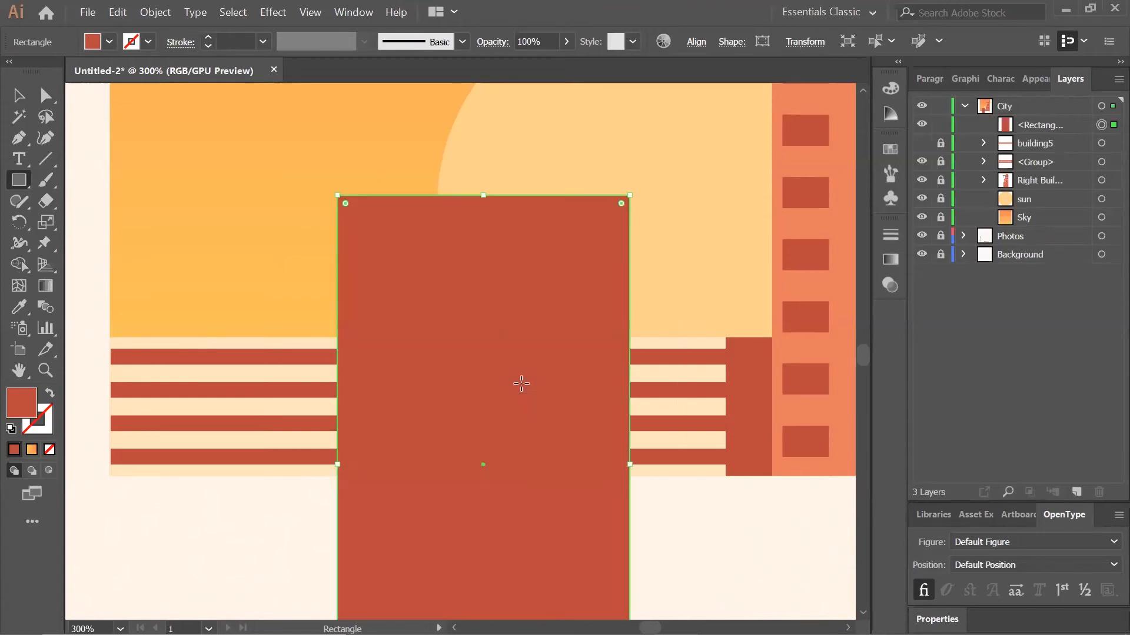
Fill the new tall rectangle with the light grey colour cccccc.
{"action": "key", "text": "ctrl+minus"}
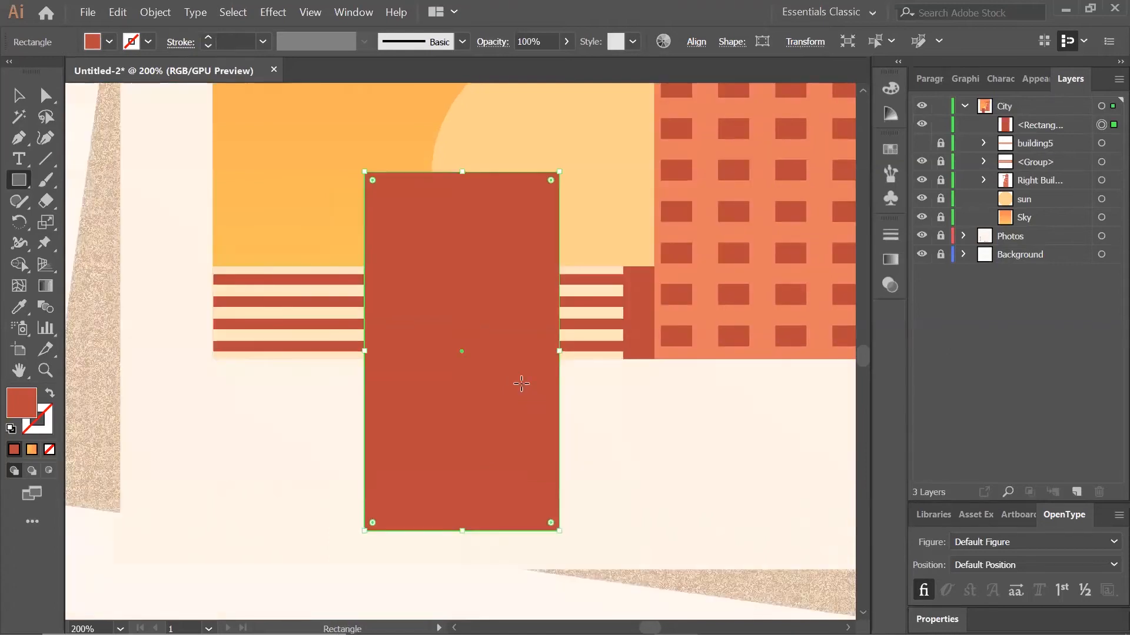
{"action": "double_click", "coordinate": [22, 404]}
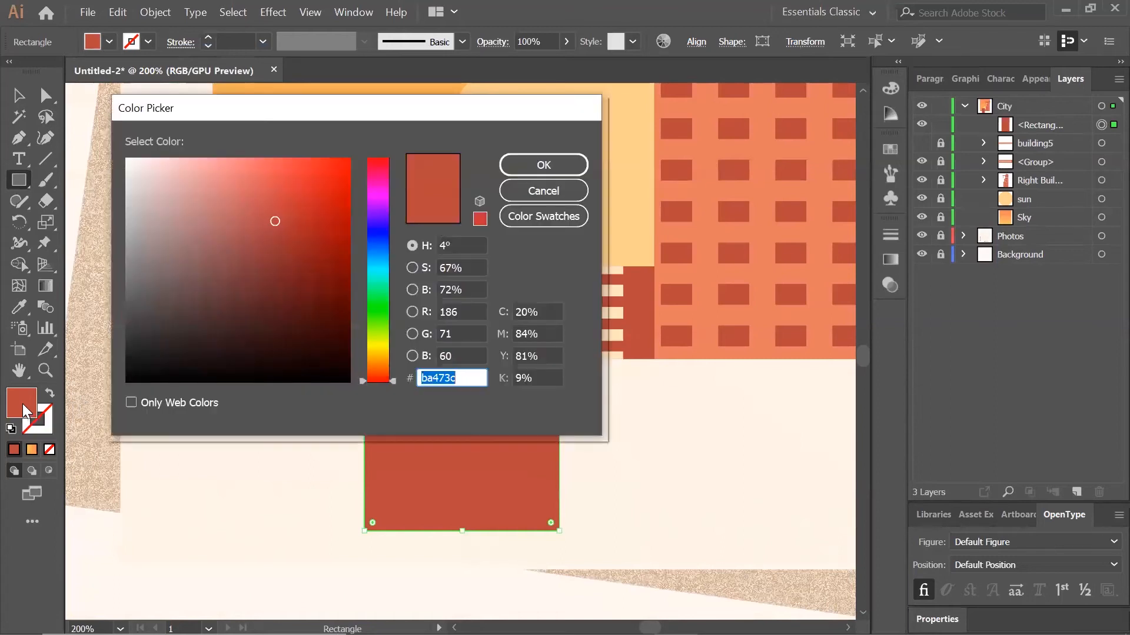
{"action": "type", "text": "ccc"}
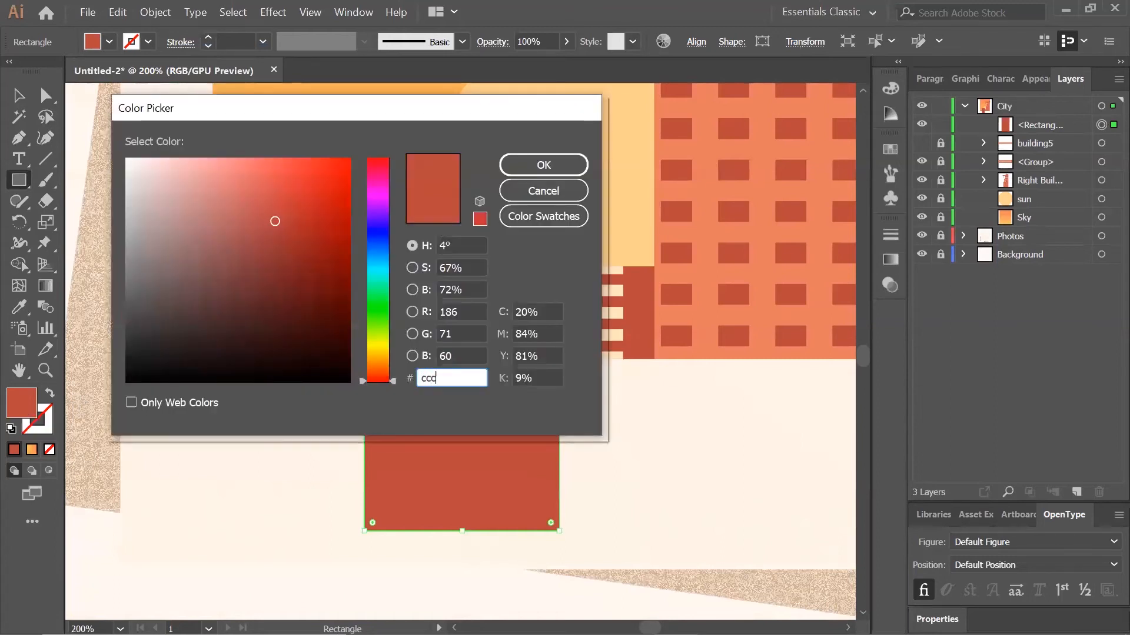
{"action": "type", "text": "ccc"}
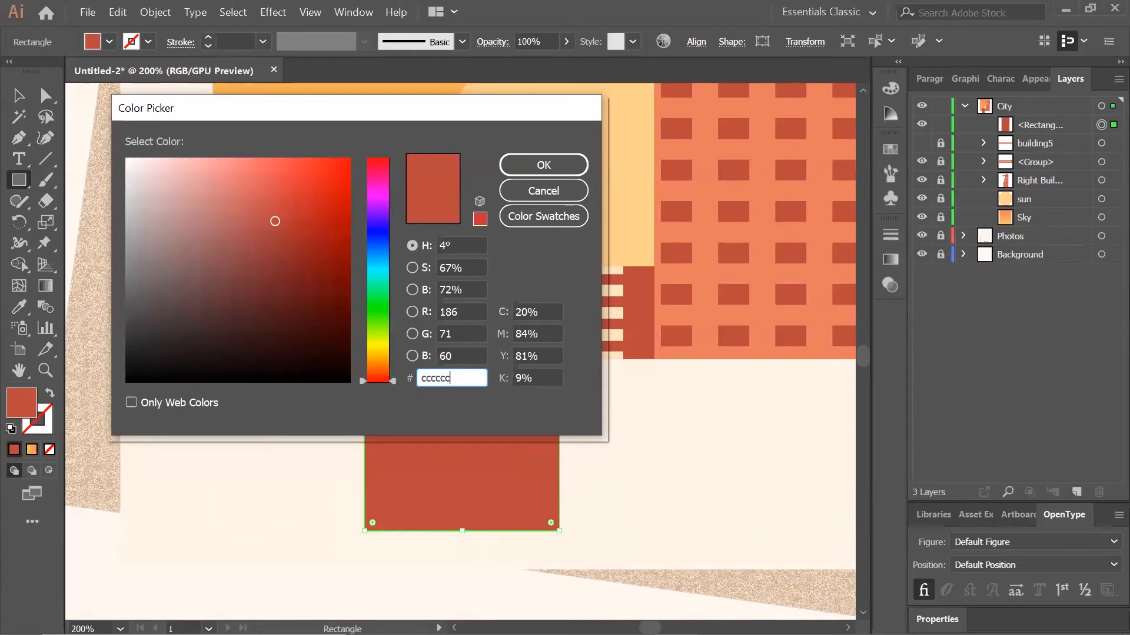
{"action": "key", "text": "Tab"}
{"action": "key", "text": "Return"}
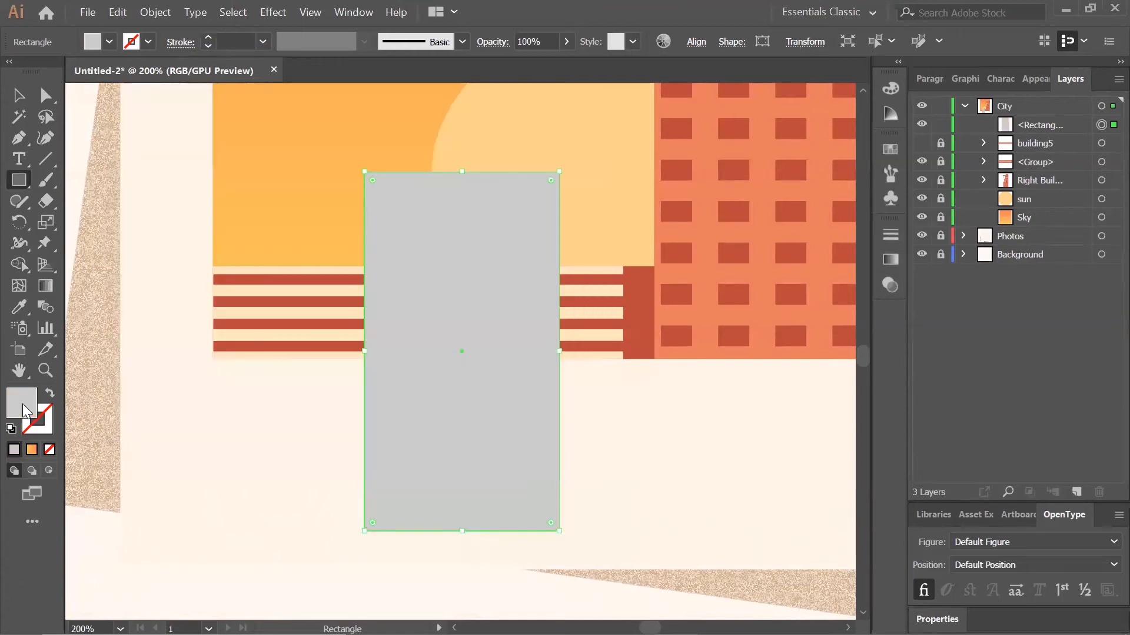
Move the grey rectangle onto the top of the large striped structure, flush with the sky's left edge.
{"action": "scroll", "coordinate": [373, 222], "scroll_direction": "up", "scroll_amount": 3}
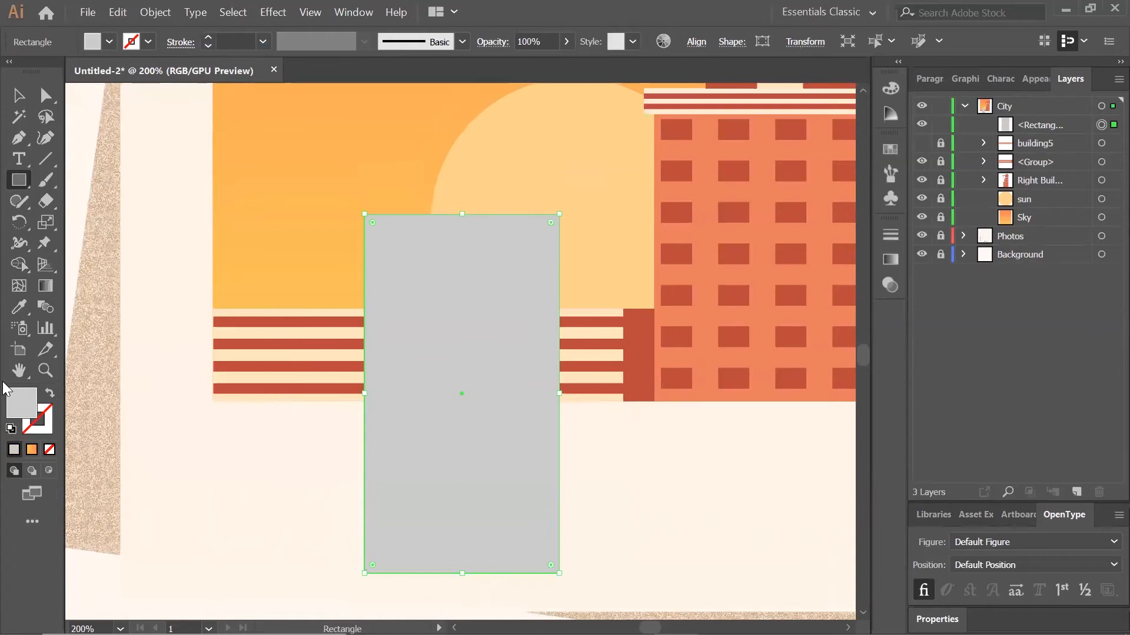
{"action": "left_click", "coordinate": [18, 96]}
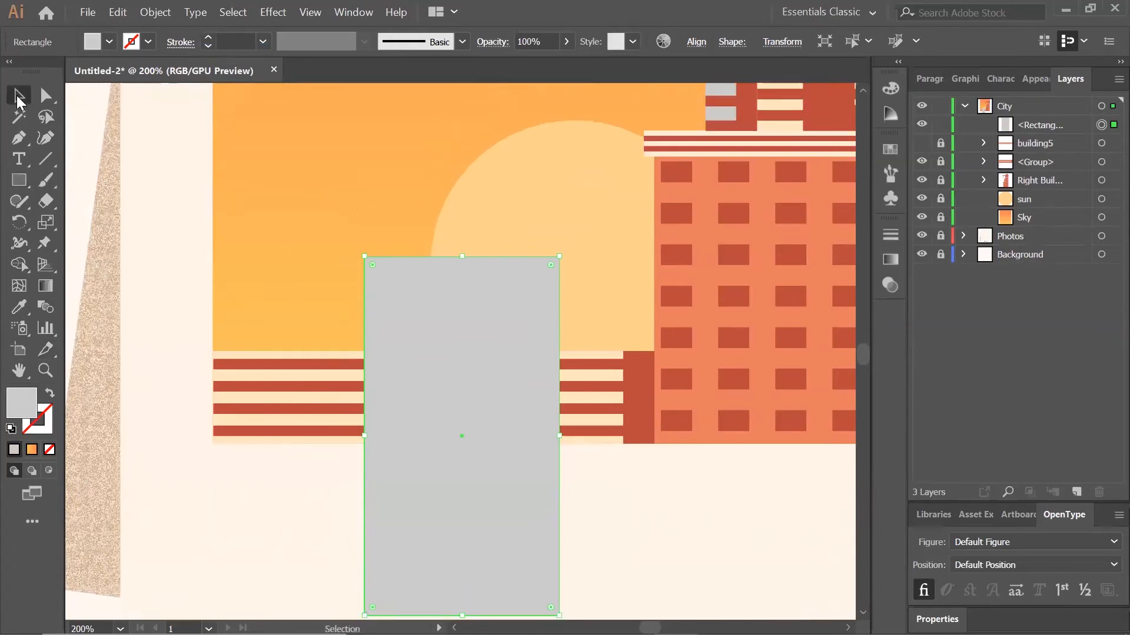
{"action": "scroll", "coordinate": [765, 363], "scroll_direction": "up", "scroll_amount": 1}
{"action": "left_click_drag", "start_coordinate": [477, 551], "coordinate": [340, 273]}
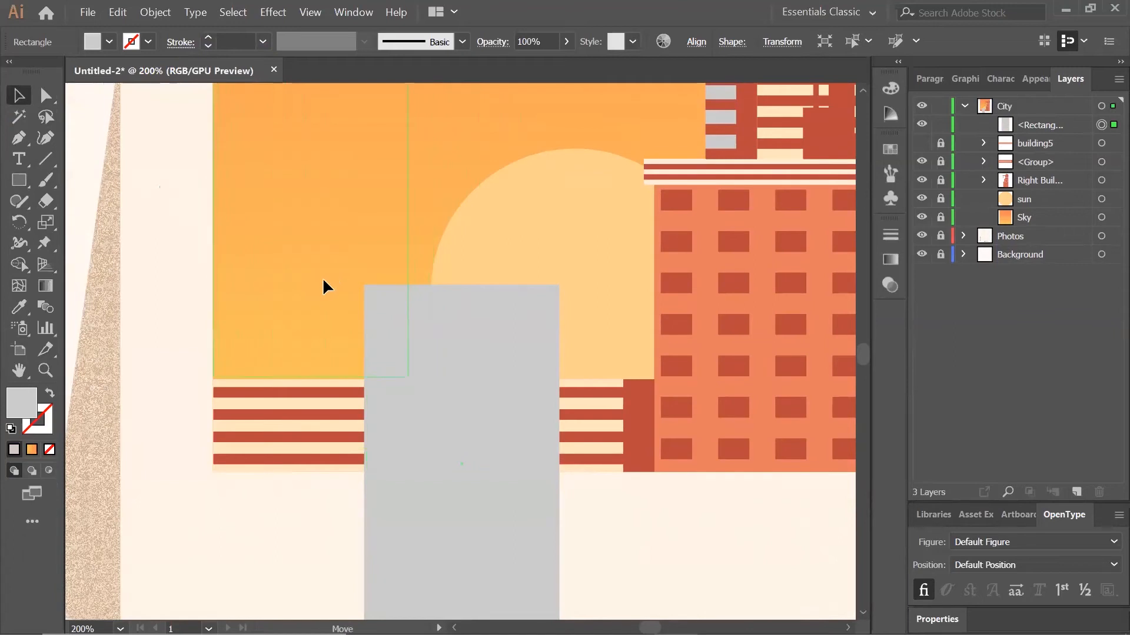
{"action": "left_click_drag", "start_coordinate": [323, 281], "coordinate": [323, 285]}
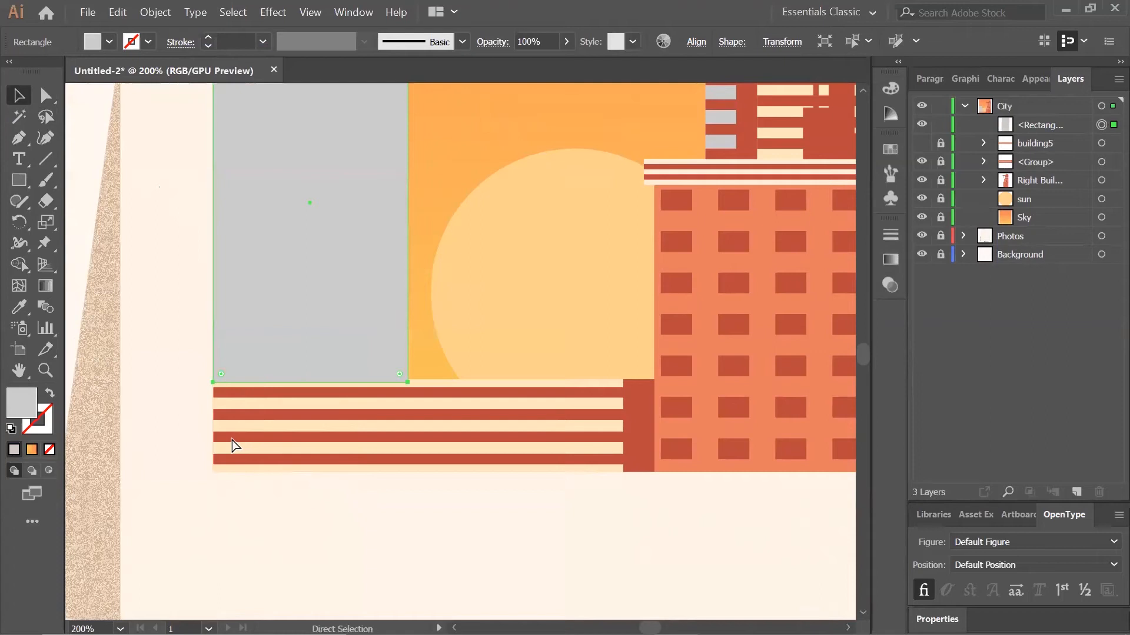
{"action": "key", "text": "ctrl+equal"}
{"action": "key", "text": "ctrl+equal"}
{"action": "scroll", "coordinate": [277, 412], "scroll_direction": "down", "scroll_amount": 5}
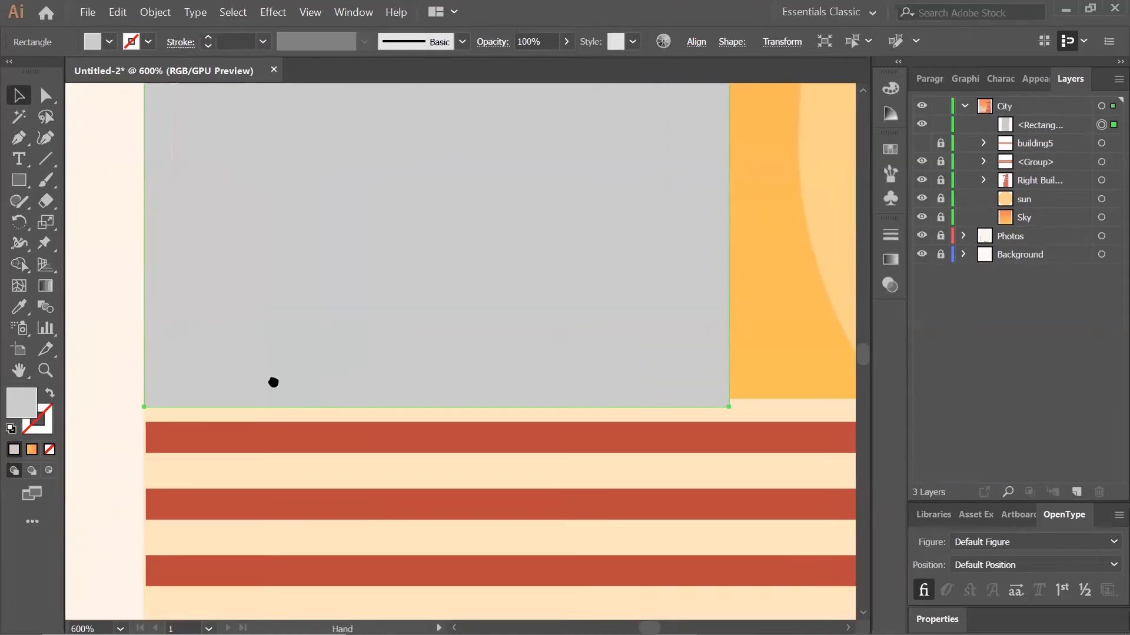
{"action": "mouse_move", "coordinate": [310, 347]}
{"action": "left_mouse_down"}
{"action": "mouse_move", "coordinate": [318, 315]}
{"action": "mouse_move", "coordinate": [322, 327]}
{"action": "left_mouse_up"}
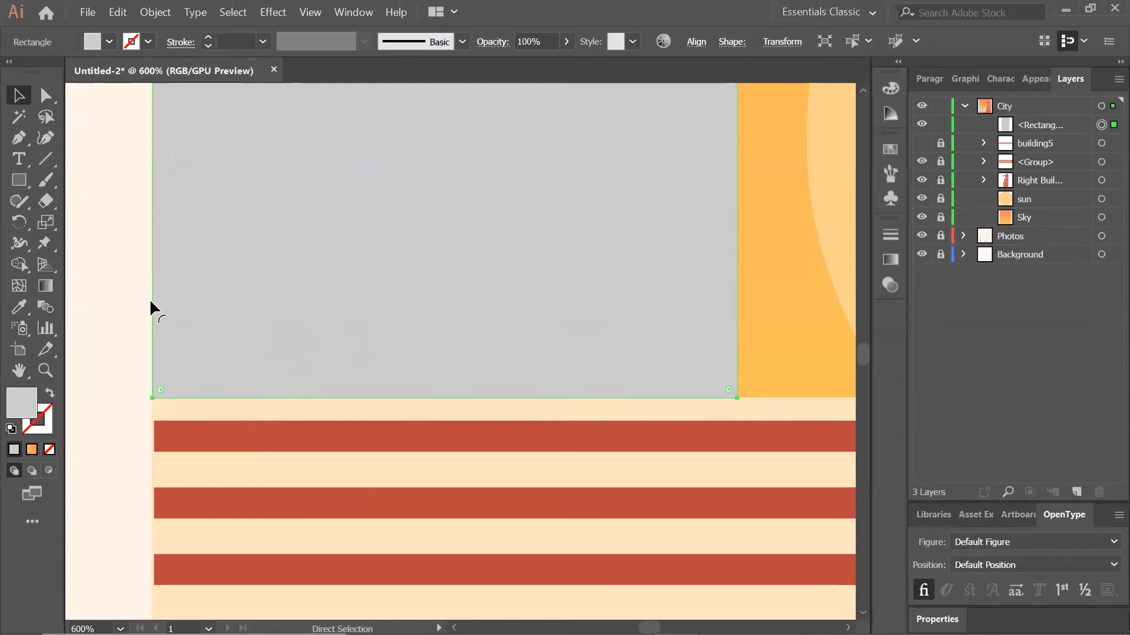
Lock the tall grey rectangle.
{"action": "key", "text": "ctrl+minus"}
{"action": "key", "text": "ctrl+minus"}
{"action": "key", "text": "ctrl+minus"}
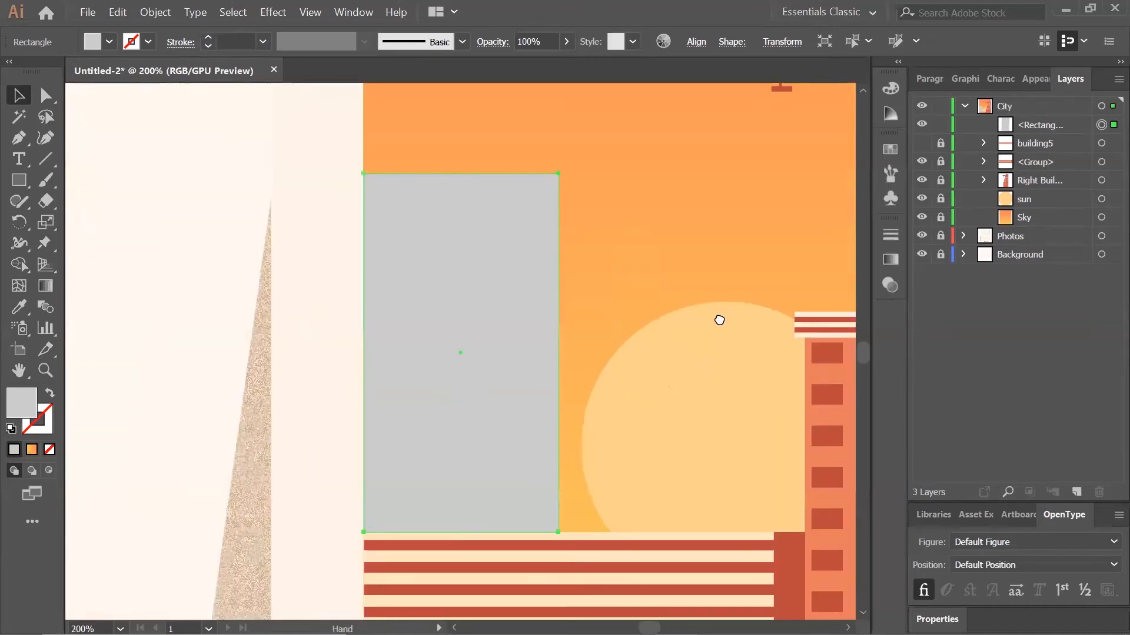
{"action": "left_click_drag", "start_coordinate": [718, 318], "coordinate": [580, 291]}
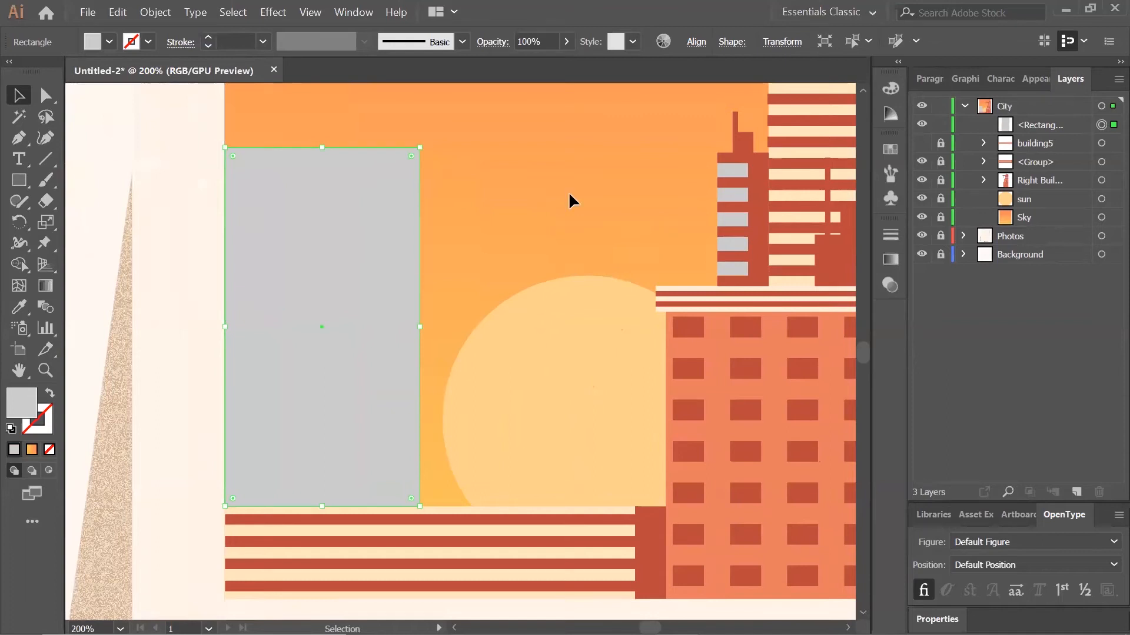
{"action": "left_click", "coordinate": [940, 125]}
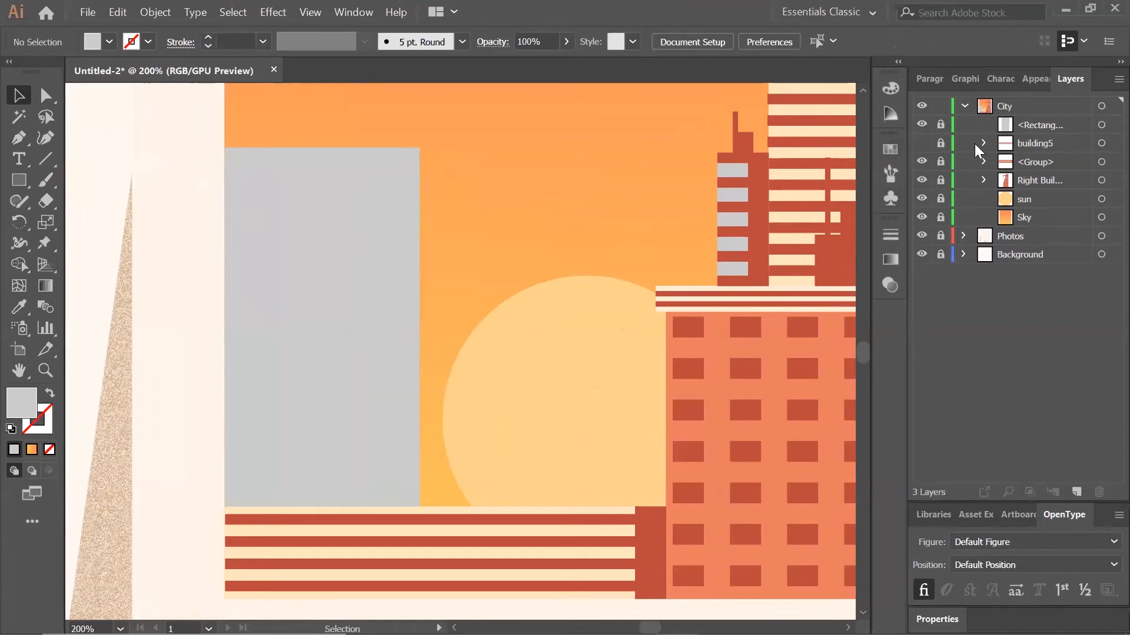
Create an 8 x 4 px window rectangle on the grey building and fill it with the red sampled from the right-hand tower.
{"action": "left_click", "coordinate": [19, 180]}
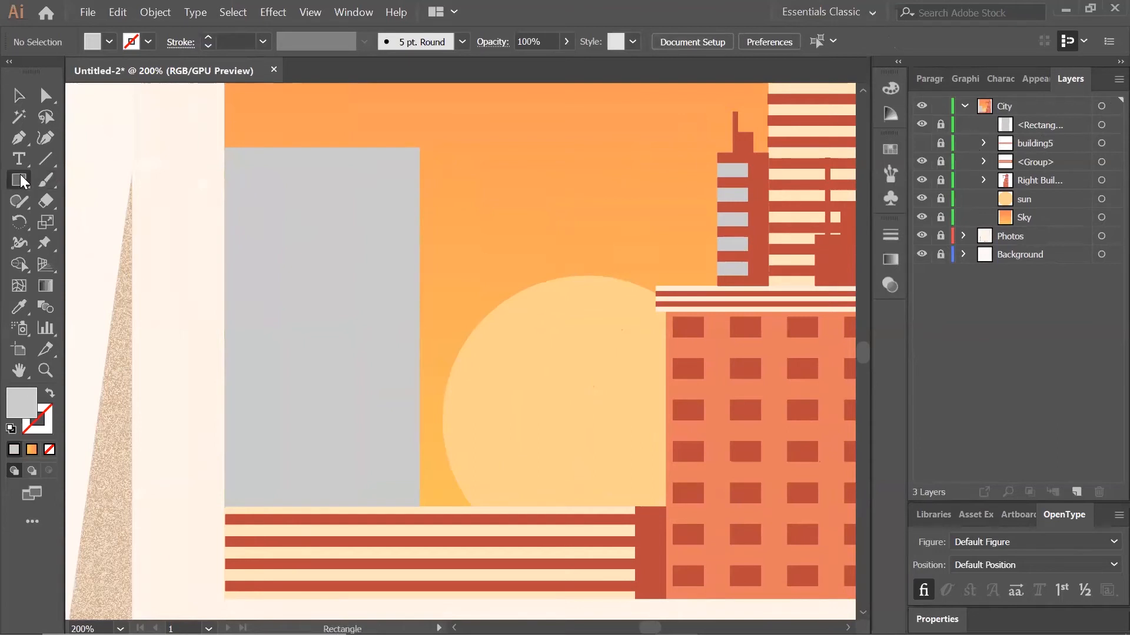
{"action": "left_click", "coordinate": [377, 194]}
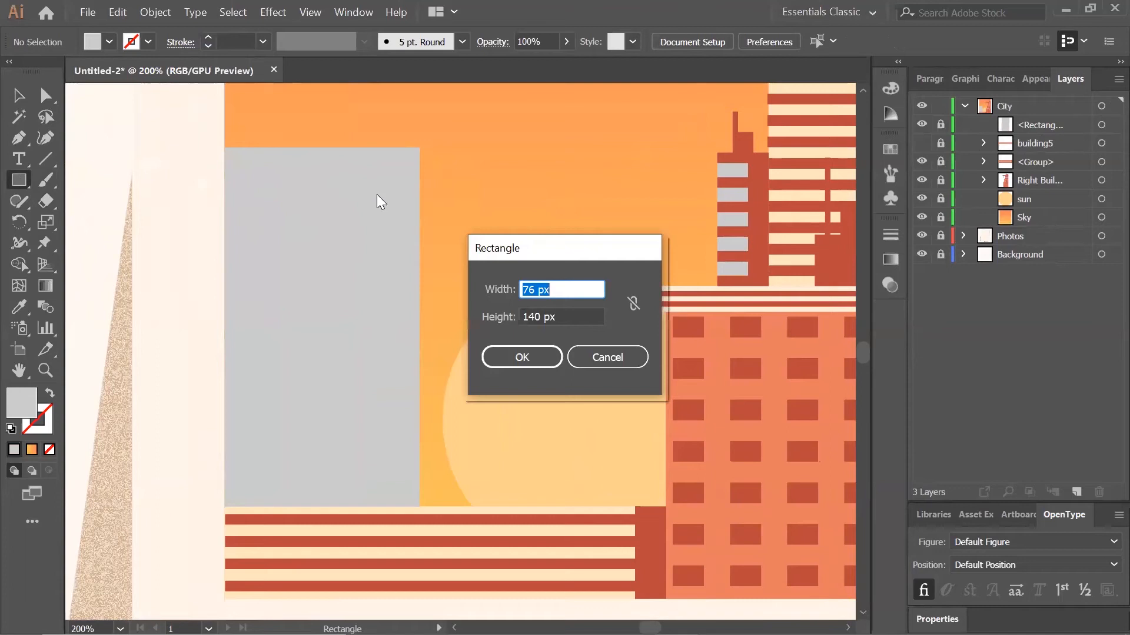
{"action": "type", "text": "8"}
{"action": "key", "text": "Tab"}
{"action": "type", "text": "4"}
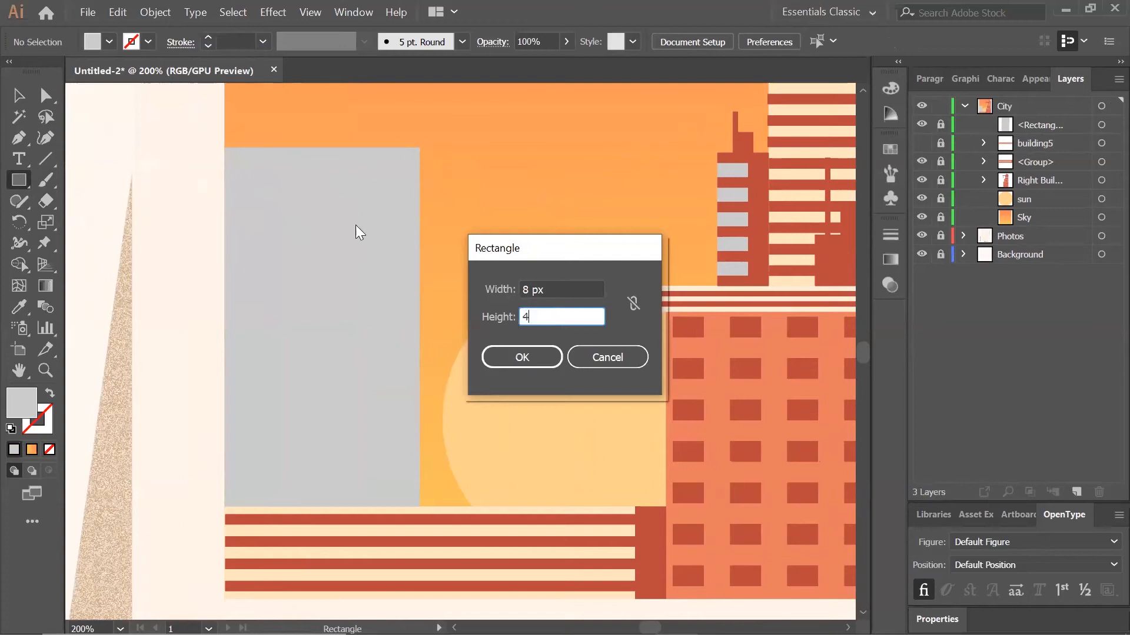
{"action": "left_click", "coordinate": [523, 352]}
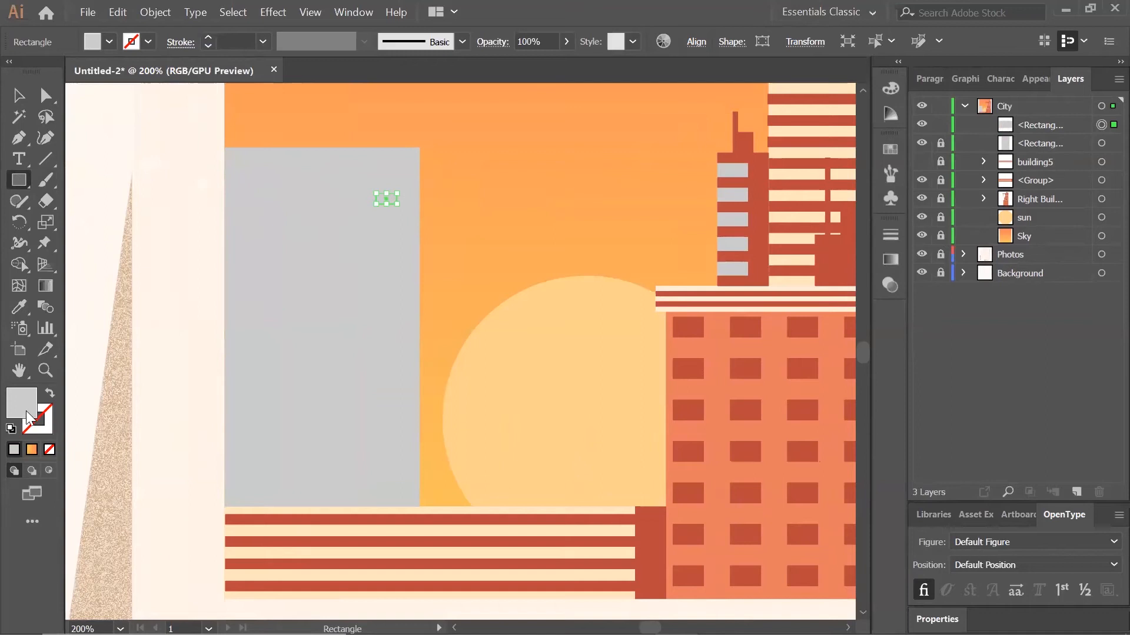
{"action": "left_click", "coordinate": [18, 305]}
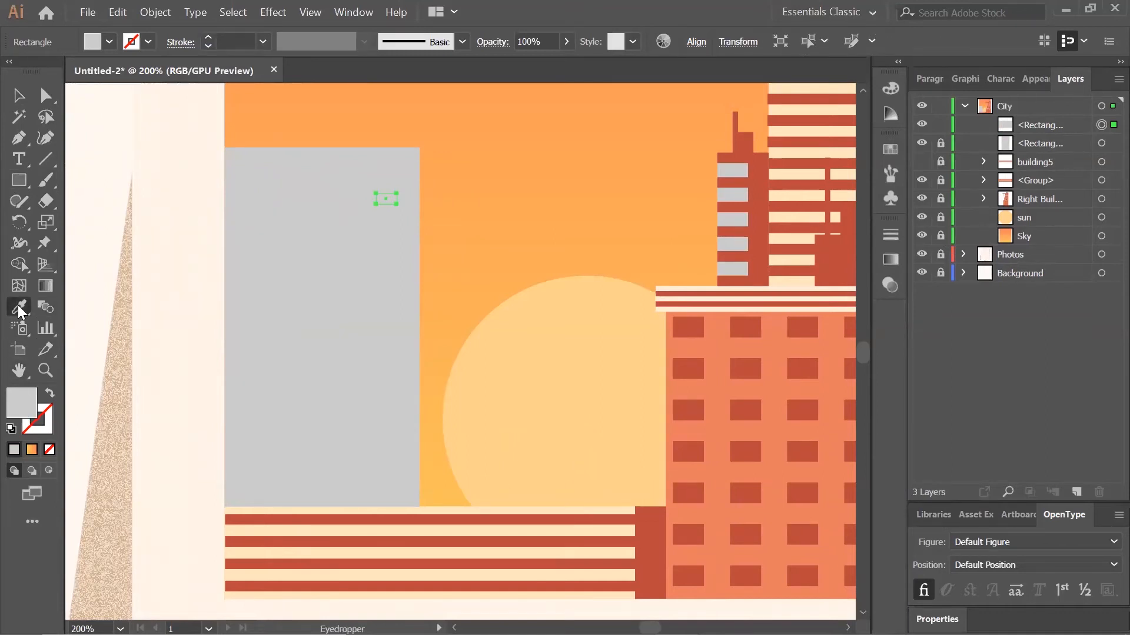
{"action": "left_click", "coordinate": [761, 177]}
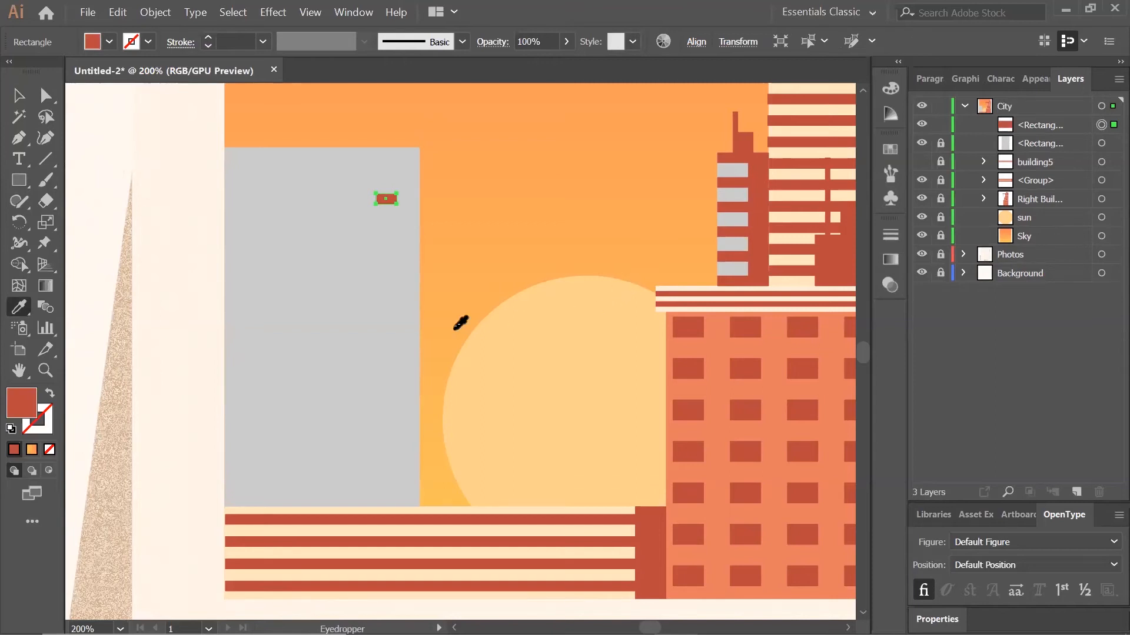
Copy the small red window and paste 15 duplicates of it.
{"action": "left_click", "coordinate": [118, 13]}
{"action": "left_click", "coordinate": [169, 91]}
{"action": "key", "text": "ctrl+v"}
{"action": "key", "text": "ctrl+v"}
{"action": "key", "text": "ctrl+v"}
{"action": "key", "text": "ctrl+v"}
{"action": "key", "text": "ctrl+v"}
{"action": "key", "text": "ctrl+v"}
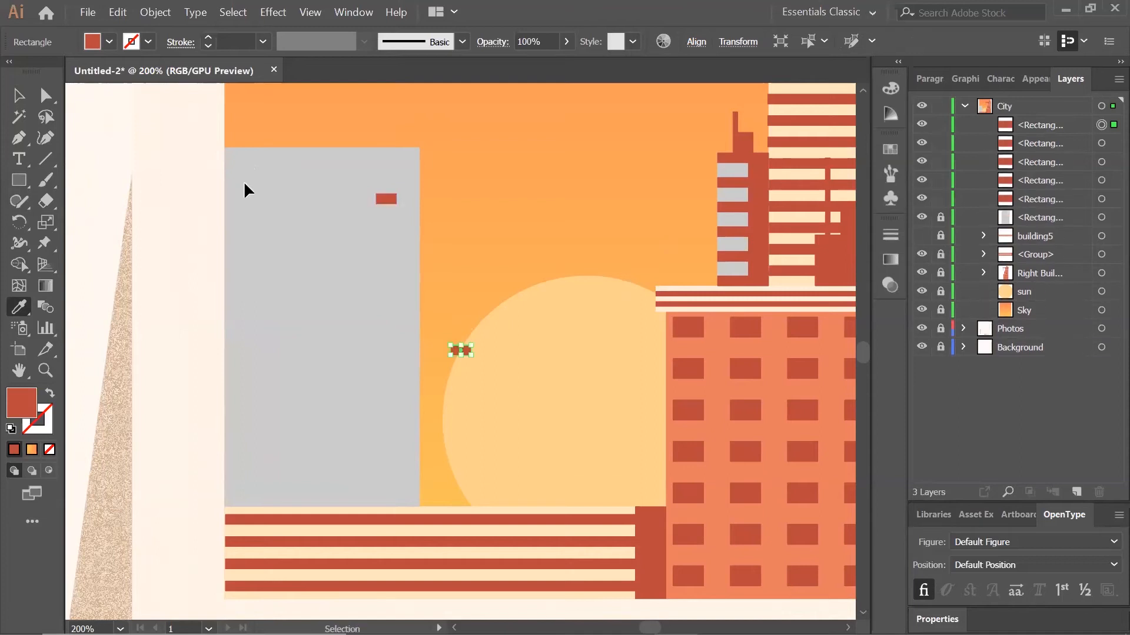
{"action": "key", "text": "ctrl+v"}
{"action": "key", "text": "ctrl+v"}
{"action": "key", "text": "ctrl+v"}
{"action": "key", "text": "ctrl+v"}
{"action": "key", "text": "ctrl+v"}
{"action": "key", "text": "ctrl+v"}
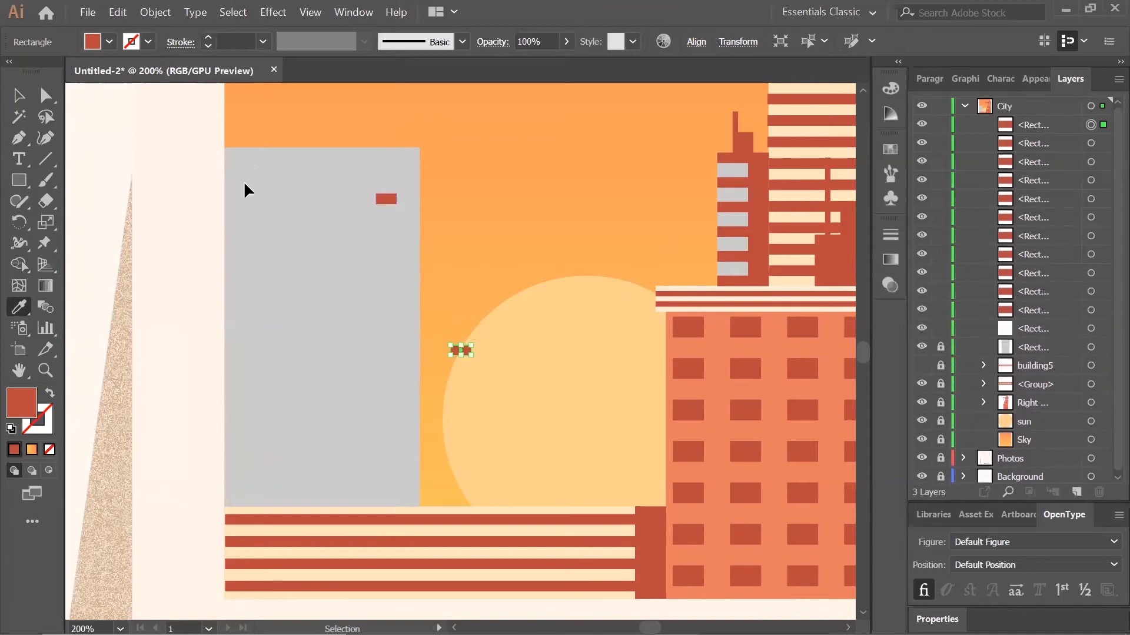
{"action": "key", "text": "ctrl+v"}
{"action": "key", "text": "ctrl+v"}
{"action": "key", "text": "ctrl+v"}
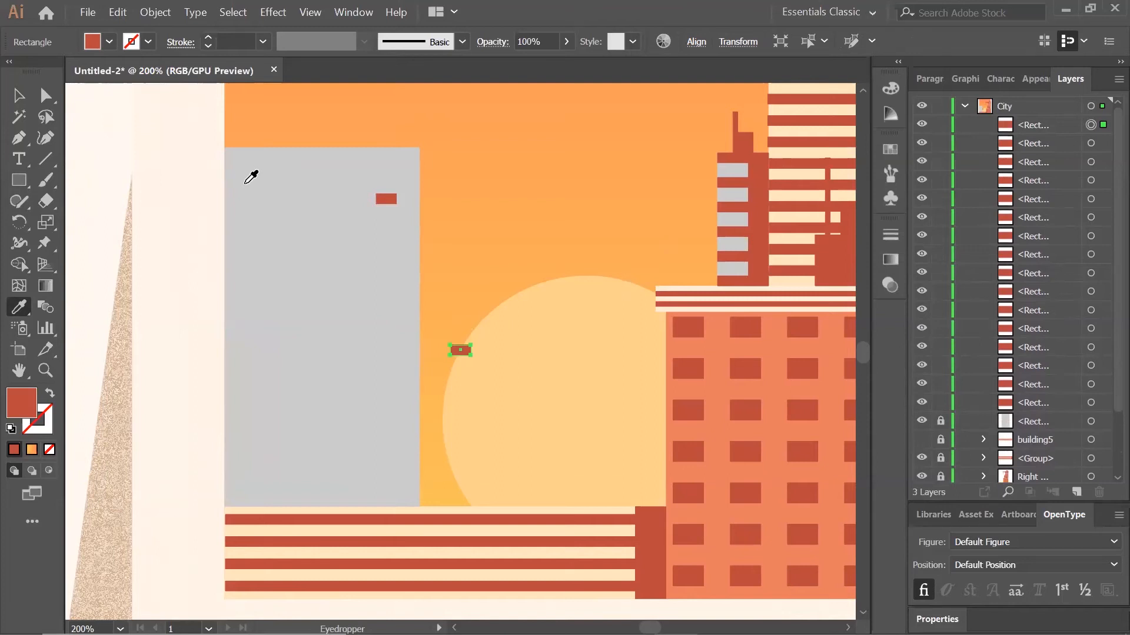
Place the original red window in the grey building's upper right corner and one copy near its lower right corner.
{"action": "left_click", "coordinate": [19, 97]}
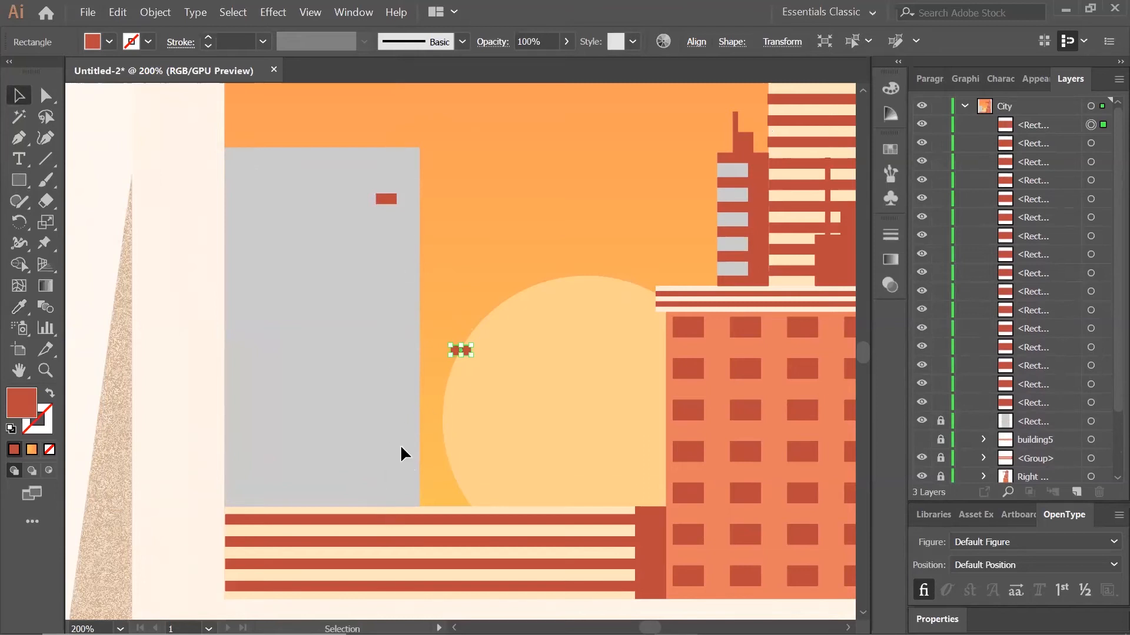
{"action": "left_click_drag", "start_coordinate": [389, 199], "coordinate": [406, 160]}
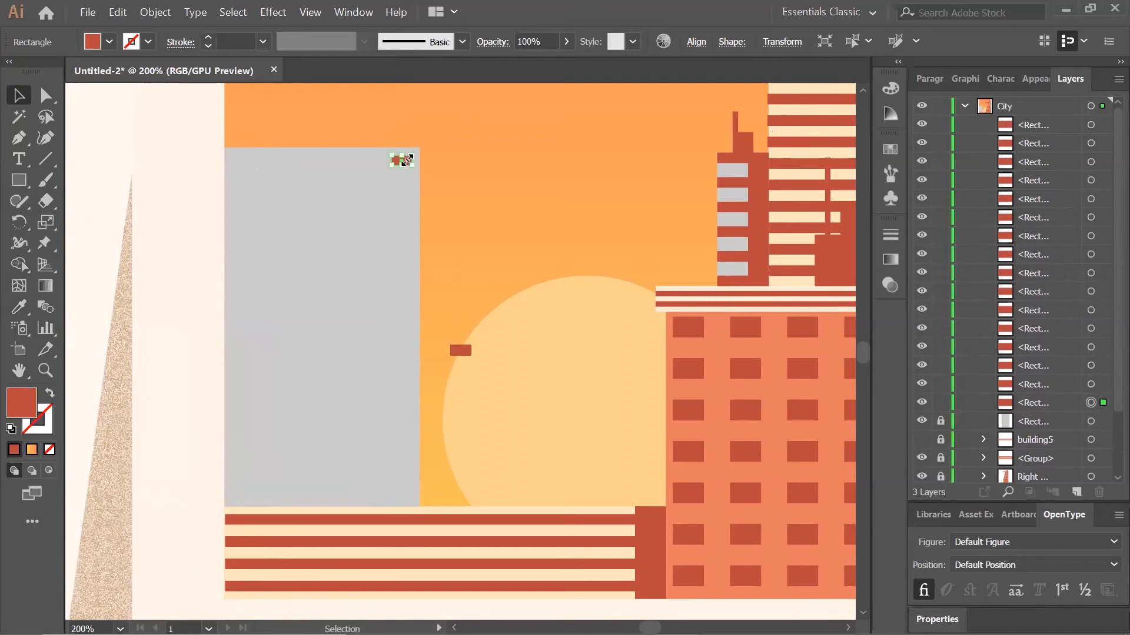
{"action": "left_click", "coordinate": [419, 167]}
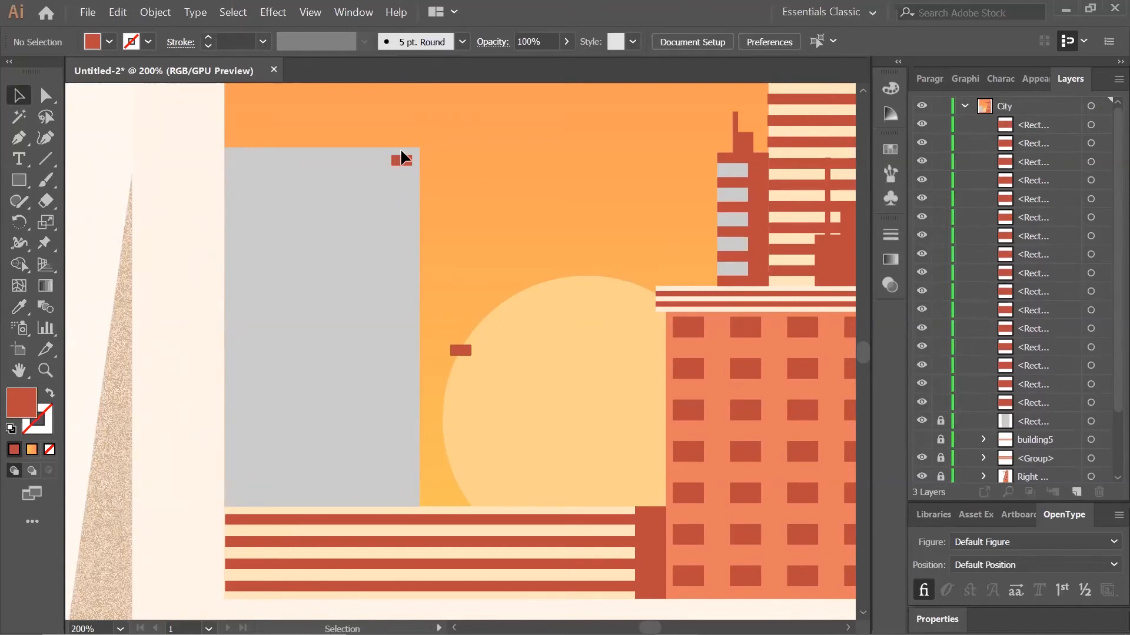
{"action": "left_click_drag", "start_coordinate": [464, 355], "coordinate": [402, 492]}
{"action": "left_click", "coordinate": [400, 523]}
Spread the remaining red window copies roughly down the grey building's right side, between the top and bottom windows.
{"action": "left_click_drag", "start_coordinate": [492, 383], "coordinate": [390, 319]}
{"action": "left_click", "coordinate": [477, 354]}
{"action": "left_click_drag", "start_coordinate": [460, 350], "coordinate": [361, 363]}
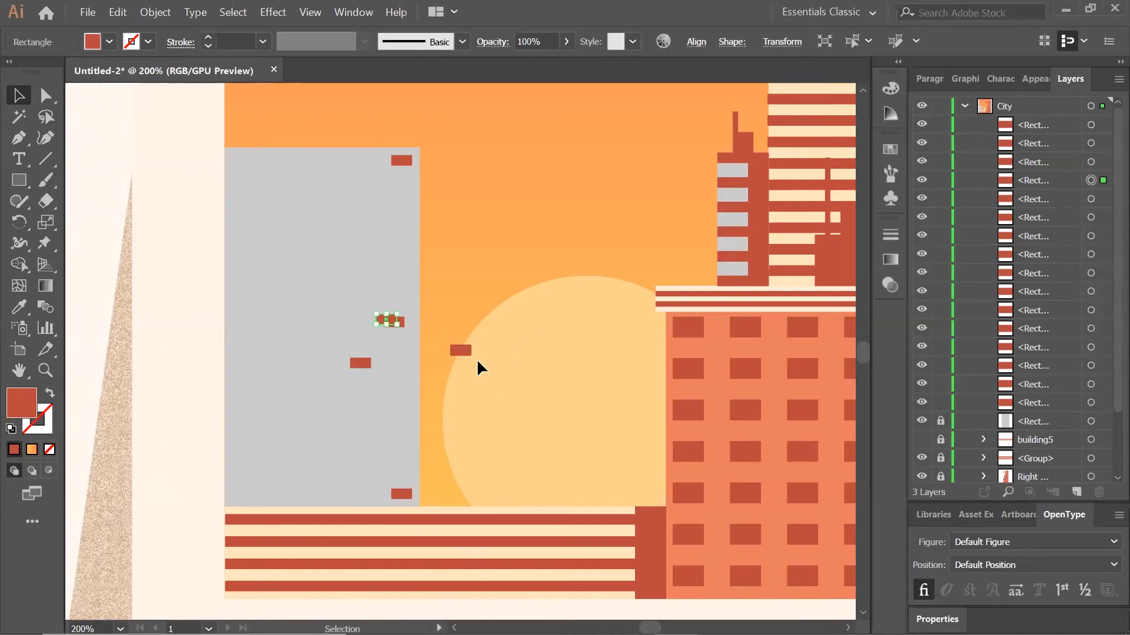
{"action": "left_click_drag", "start_coordinate": [464, 353], "coordinate": [406, 424]}
{"action": "left_click", "coordinate": [398, 347]}
{"action": "left_click_drag", "start_coordinate": [457, 351], "coordinate": [401, 229]}
{"action": "left_click_drag", "start_coordinate": [463, 352], "coordinate": [380, 393]}
{"action": "left_click_drag", "start_coordinate": [466, 350], "coordinate": [413, 318]}
{"action": "left_click_drag", "start_coordinate": [465, 351], "coordinate": [406, 450]}
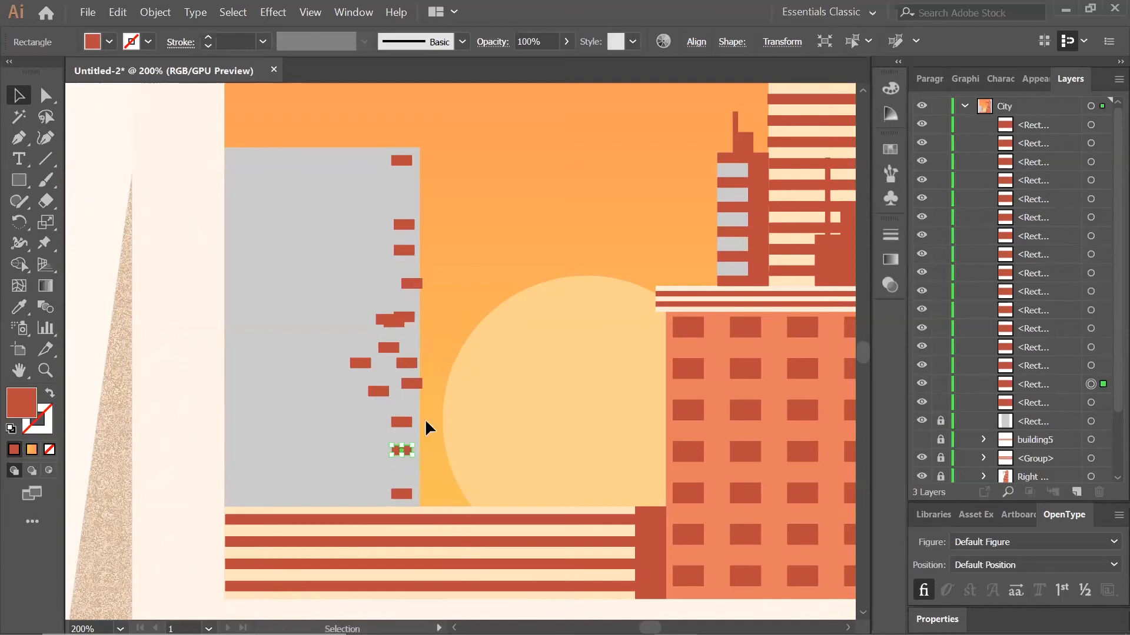
Align all 16 small red windows on their horizontal centers and distribute them evenly from top to bottom of the grey building.
{"action": "left_click", "coordinate": [472, 305]}
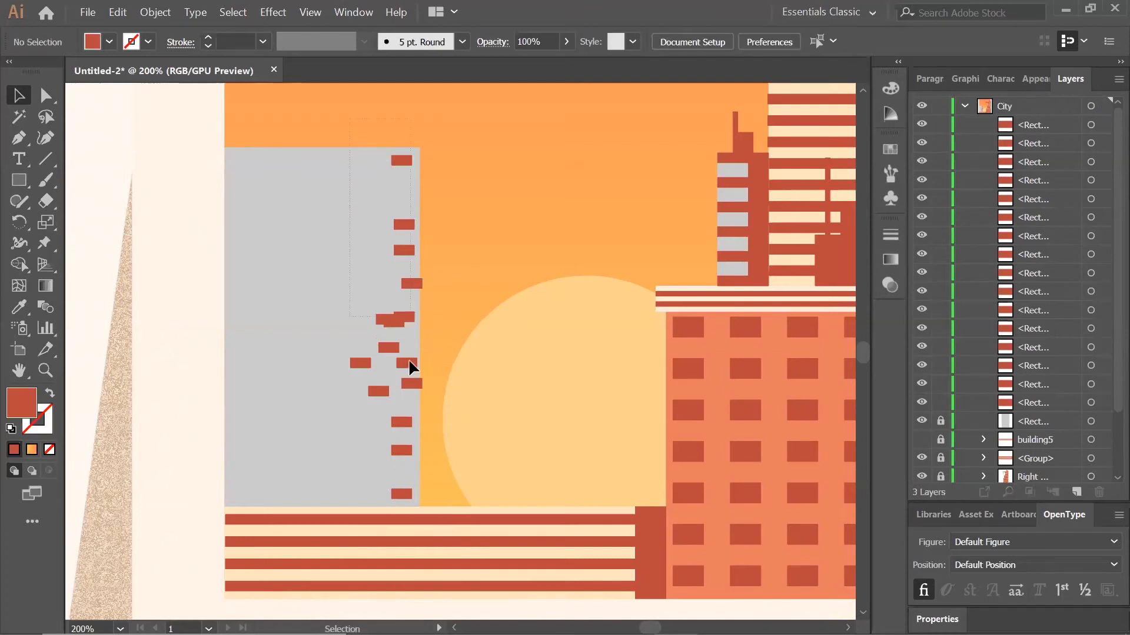
{"action": "left_click_drag", "start_coordinate": [417, 492], "coordinate": [417, 492]}
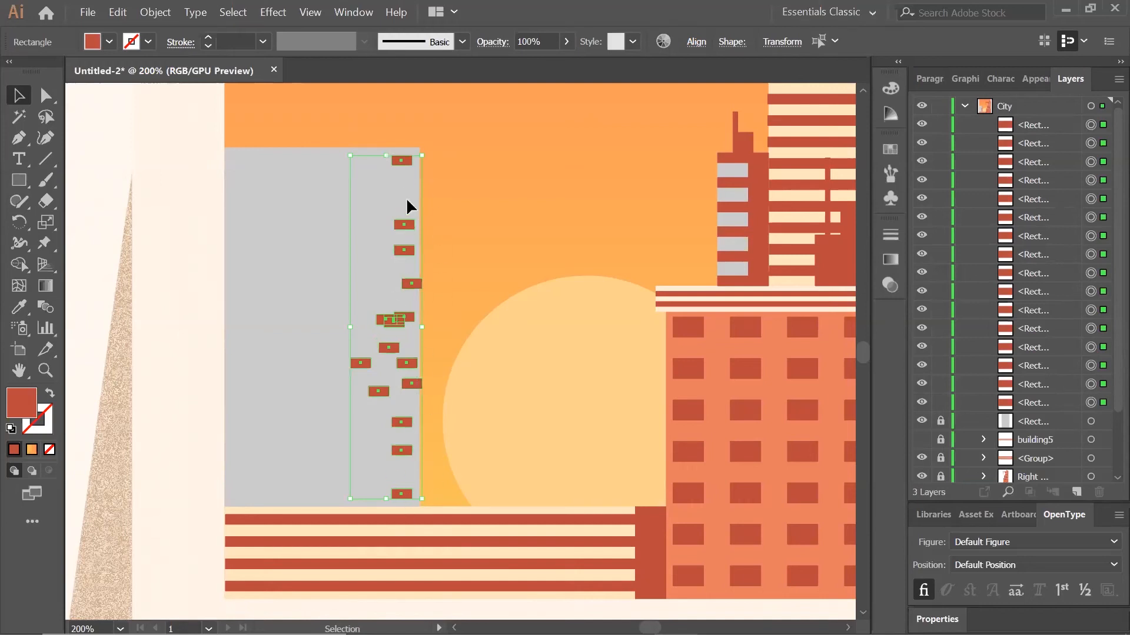
{"action": "left_click", "coordinate": [697, 44]}
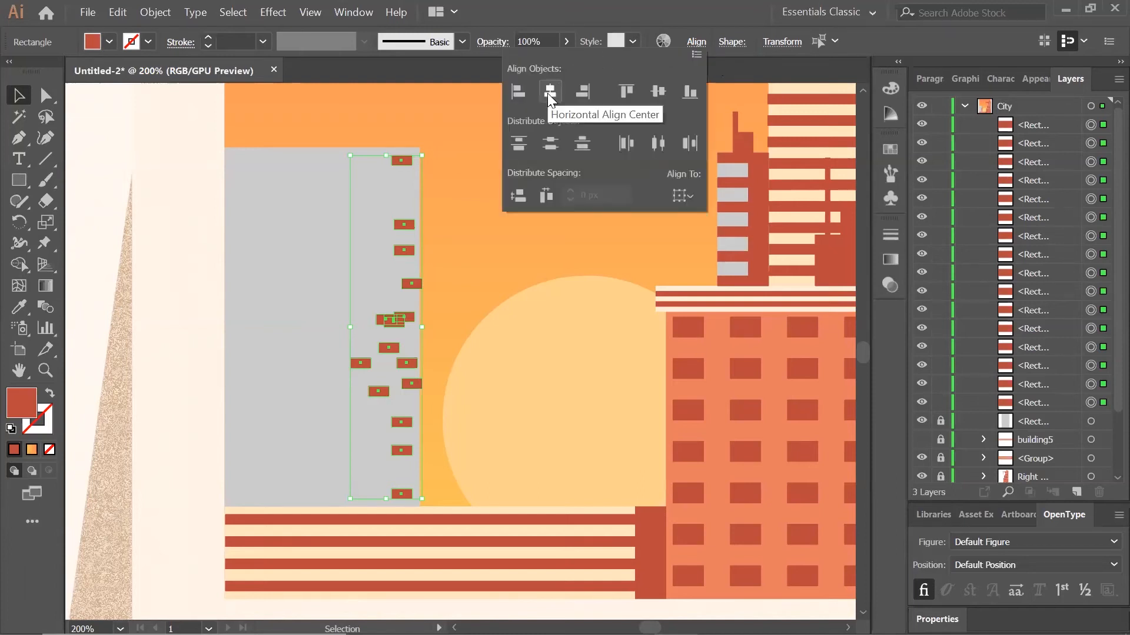
{"action": "left_click", "coordinate": [549, 93]}
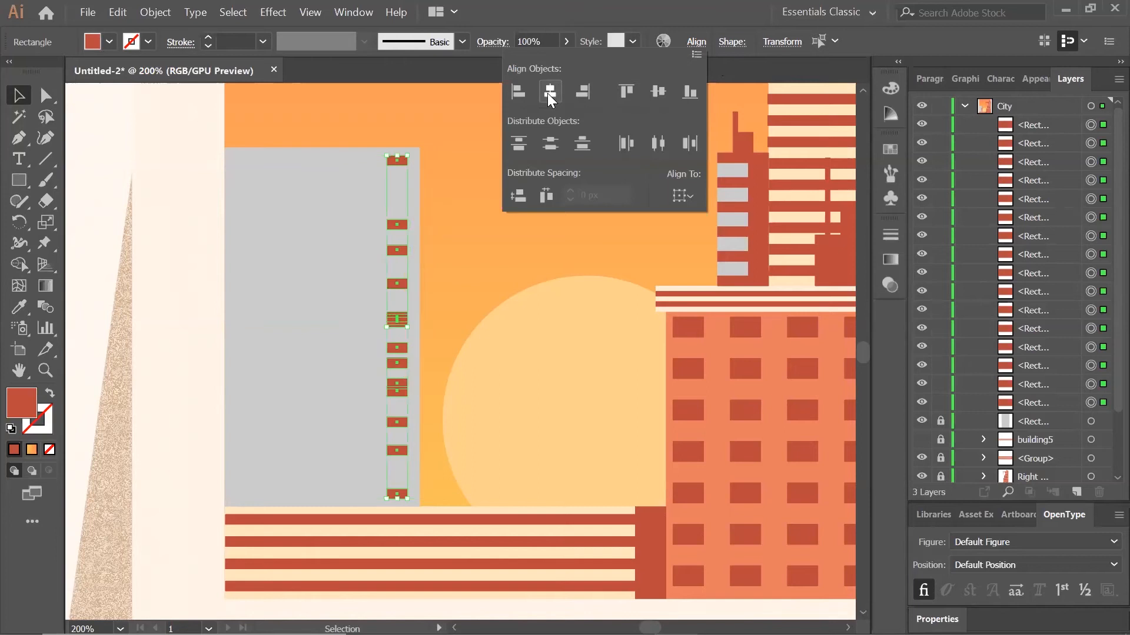
{"action": "left_click", "coordinate": [523, 144]}
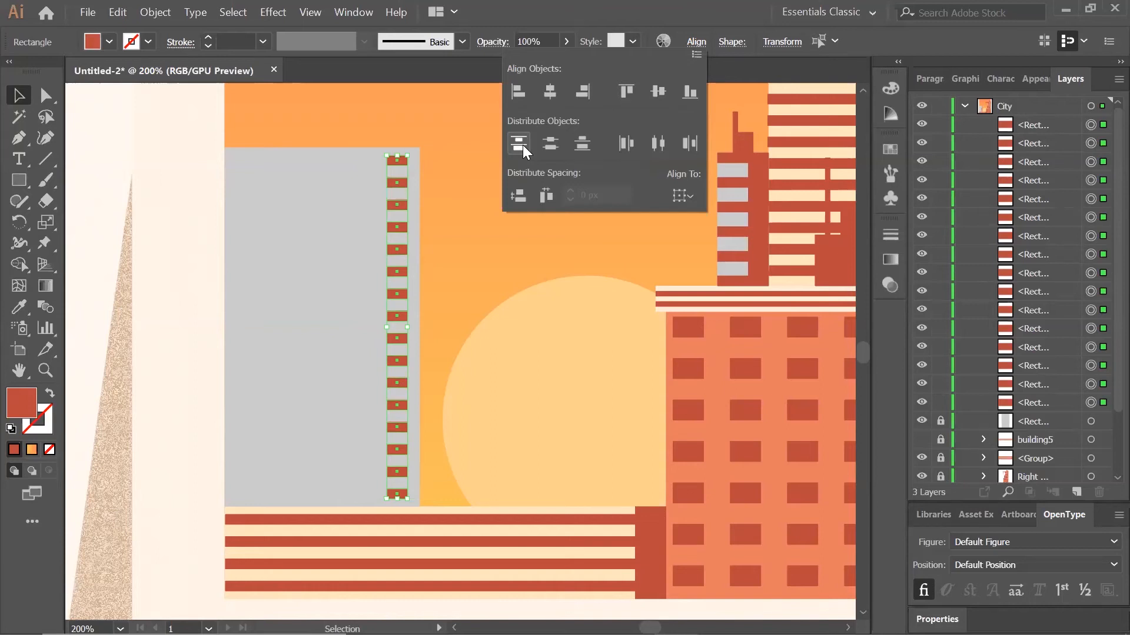
Group the column of red windows, copy the group and paste four duplicates of it.
{"action": "left_click", "coordinate": [156, 13]}
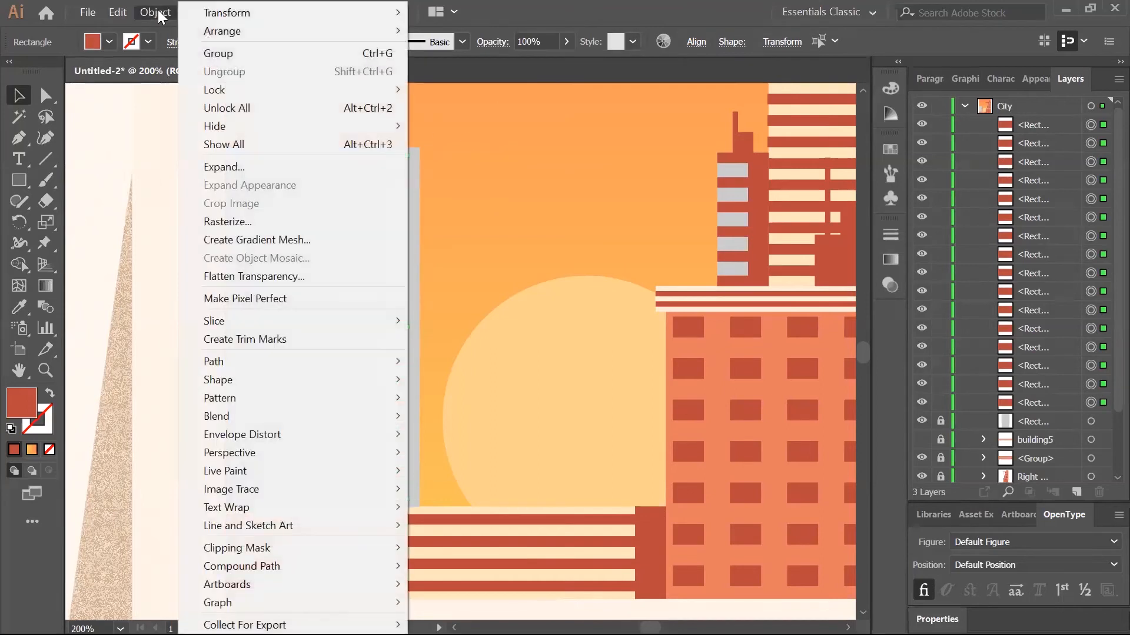
{"action": "left_click", "coordinate": [215, 53]}
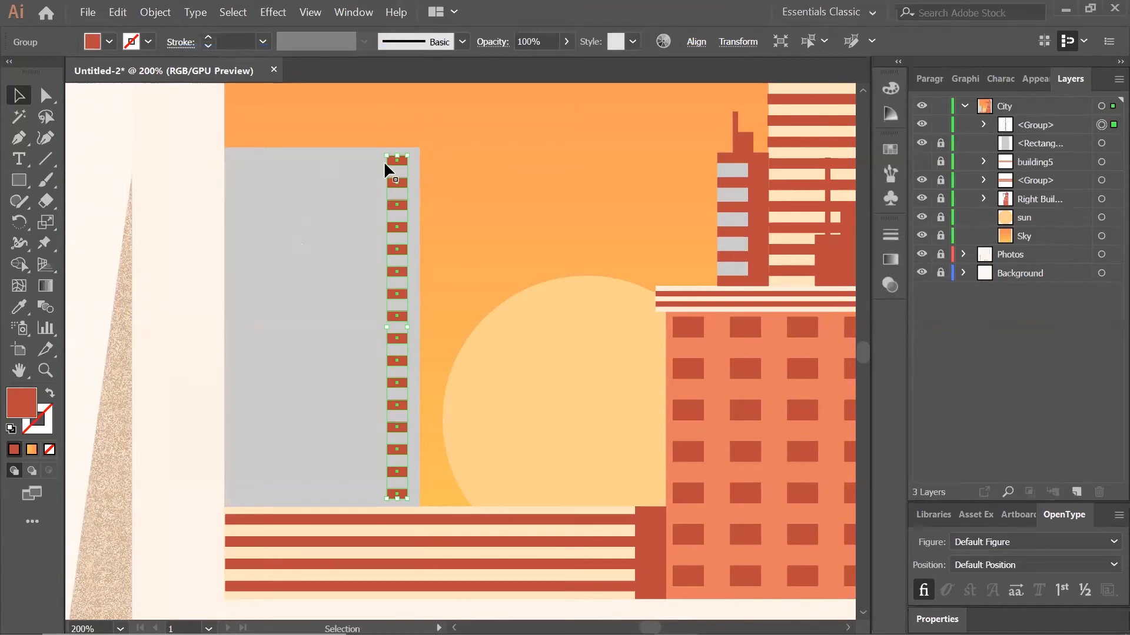
{"action": "left_click", "coordinate": [117, 13]}
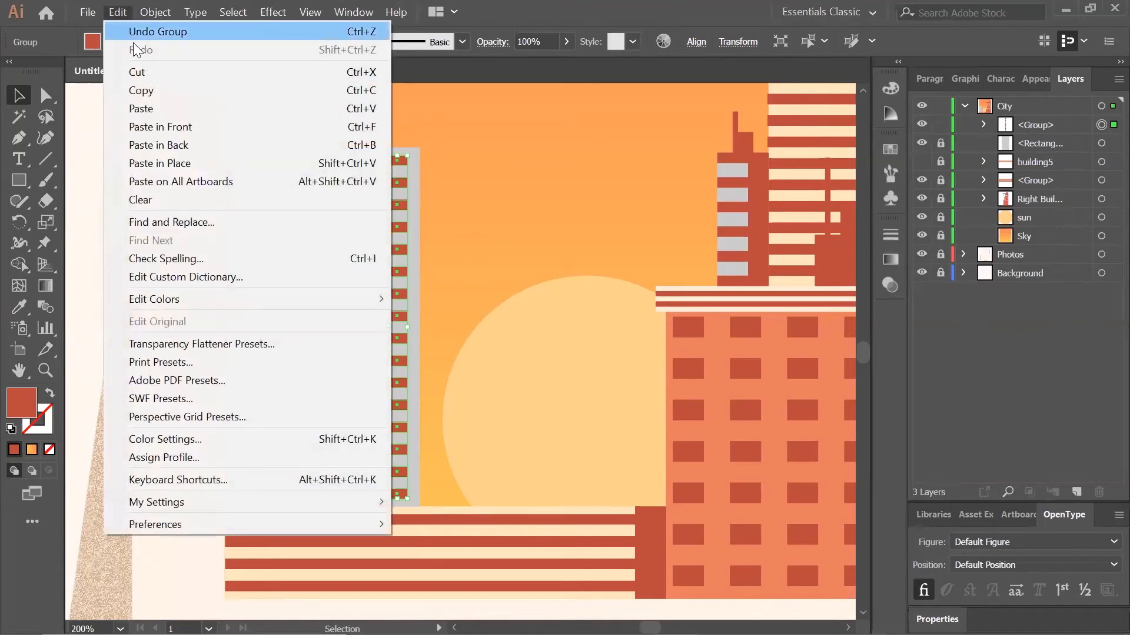
{"action": "left_click", "coordinate": [148, 84]}
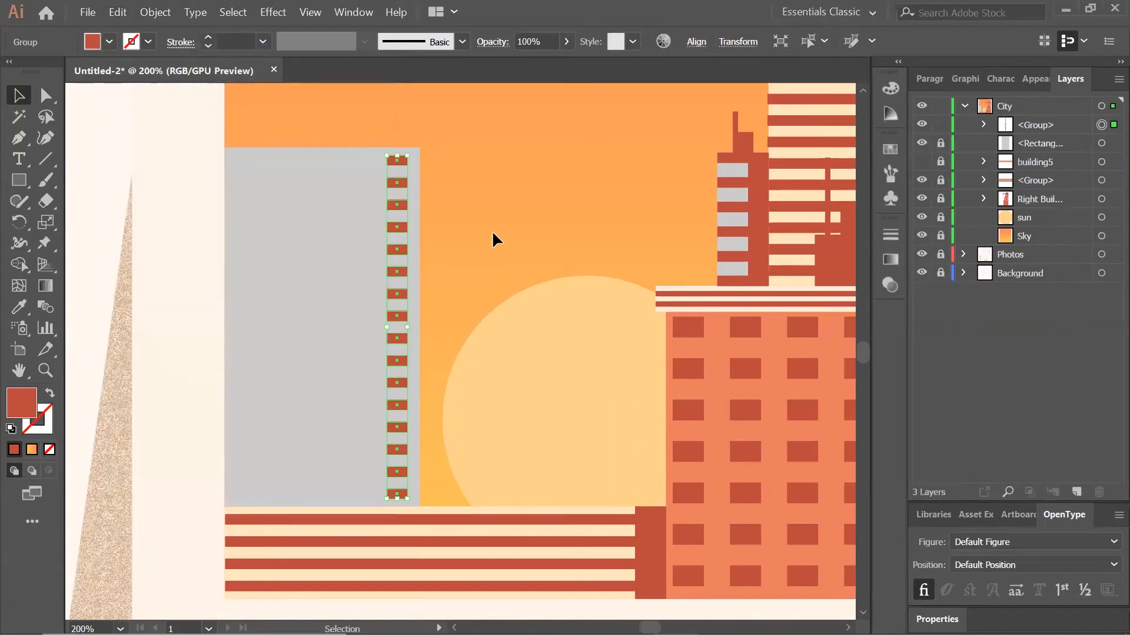
{"action": "key", "text": "ctrl+v"}
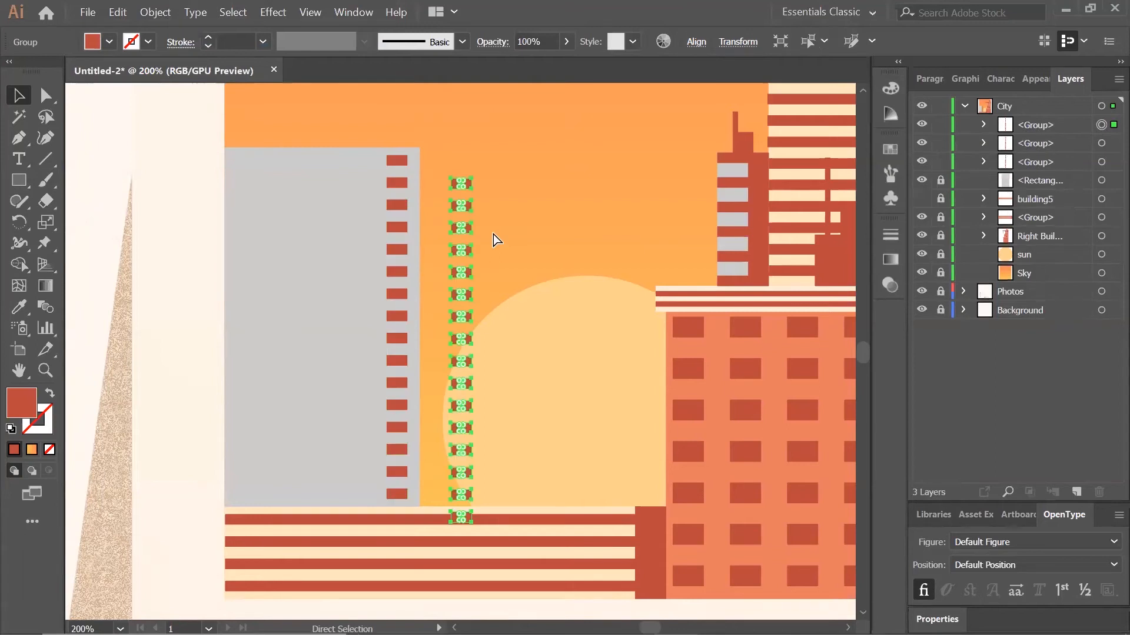
{"action": "key", "text": "ctrl+g"}
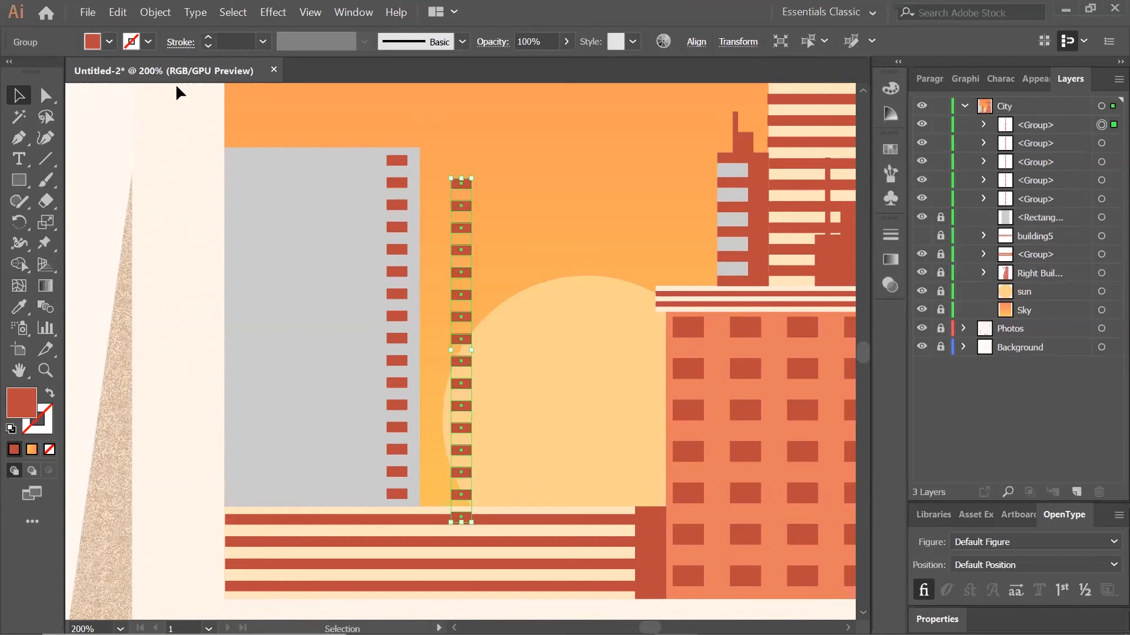
Place one window column copy along the grey building's left edge and the other three roughly in its middle.
{"action": "left_click", "coordinate": [396, 163]}
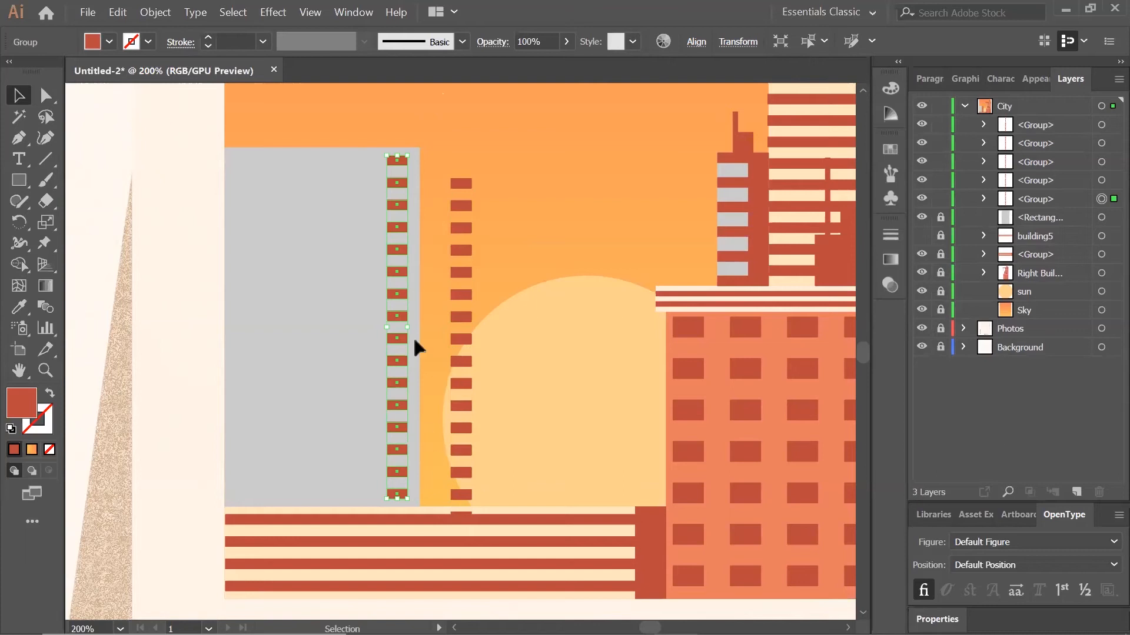
{"action": "left_click_drag", "start_coordinate": [465, 182], "coordinate": [248, 166]}
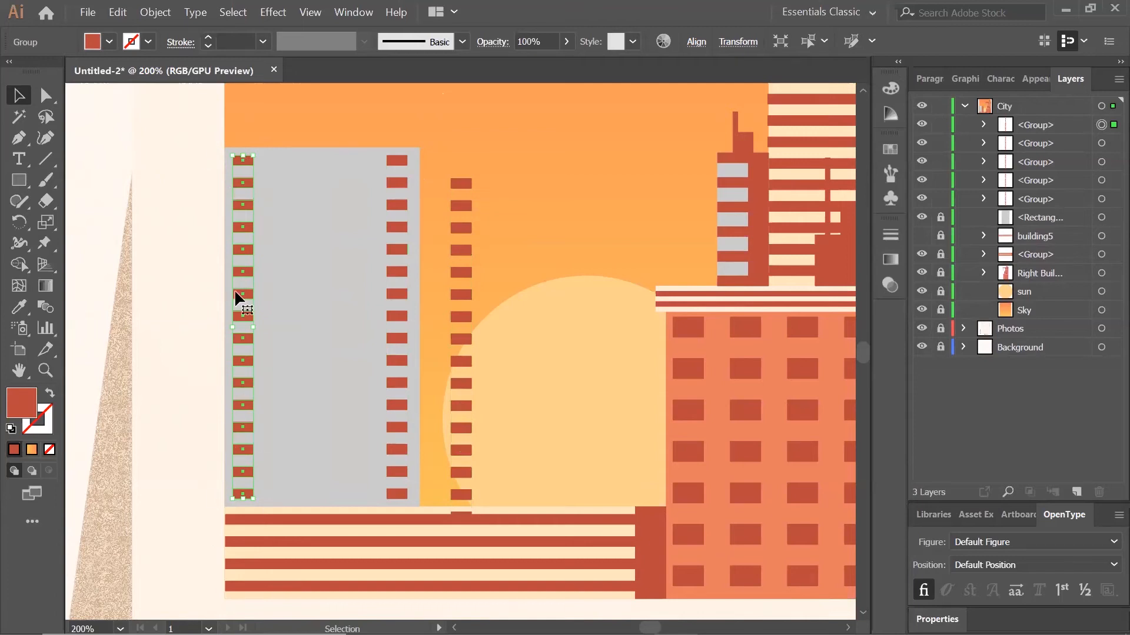
{"action": "left_click_drag", "start_coordinate": [456, 317], "coordinate": [335, 303]}
{"action": "left_click_drag", "start_coordinate": [461, 316], "coordinate": [338, 309]}
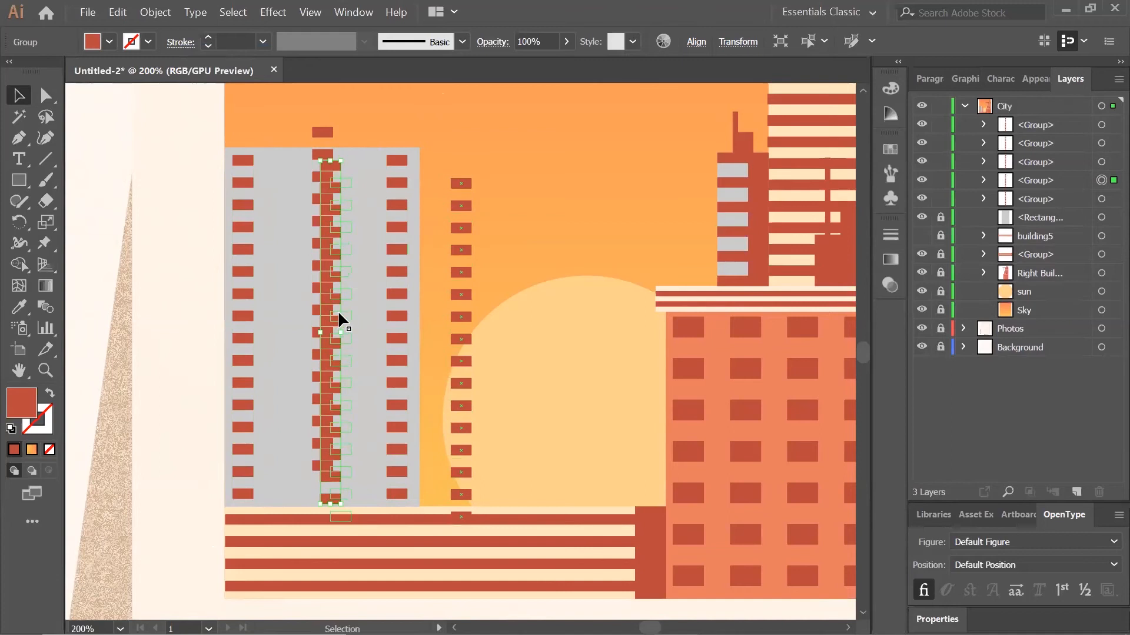
Align the tops of all five window columns and distribute them evenly across the building's width.
{"action": "left_click_drag", "start_coordinate": [144, 110], "coordinate": [473, 504]}
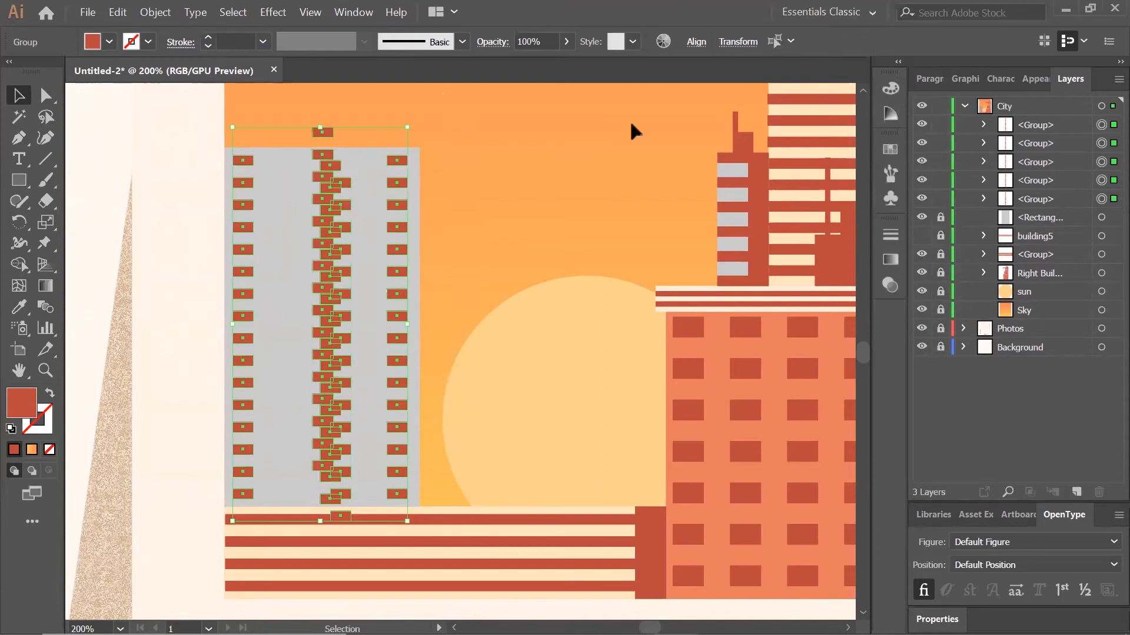
{"action": "left_click", "coordinate": [695, 42]}
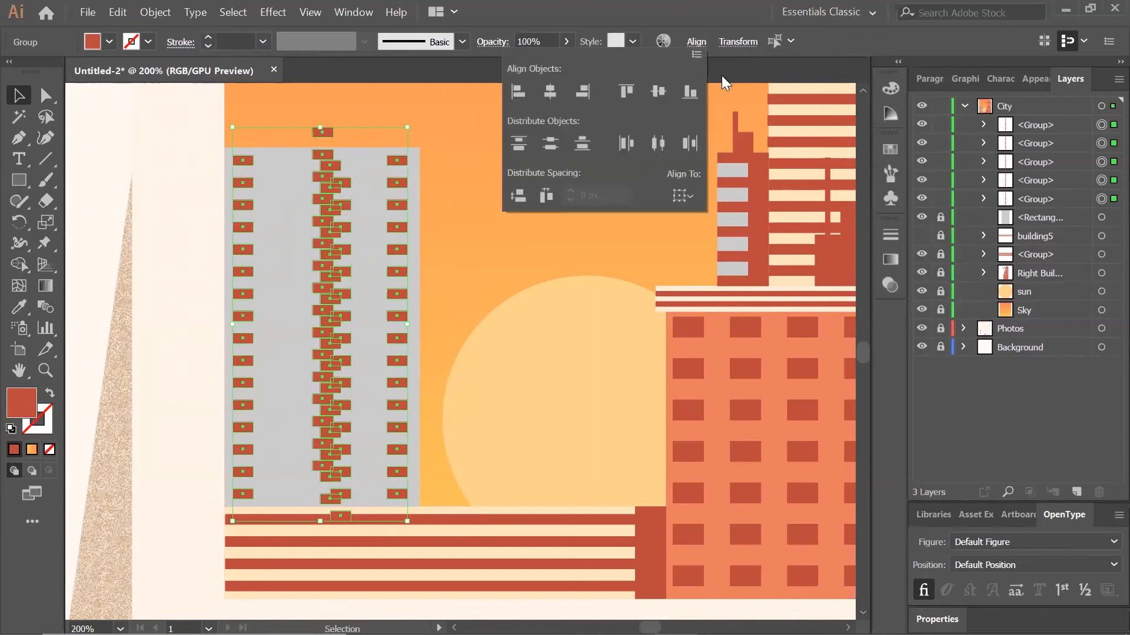
{"action": "left_click", "coordinate": [627, 92]}
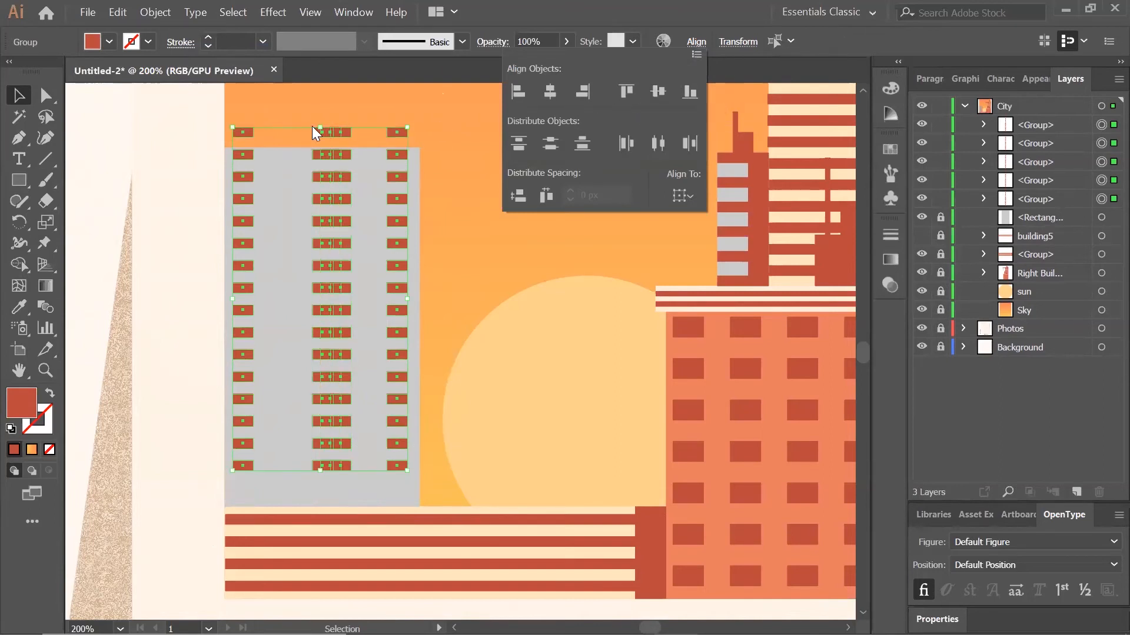
{"action": "left_click", "coordinate": [351, 139]}
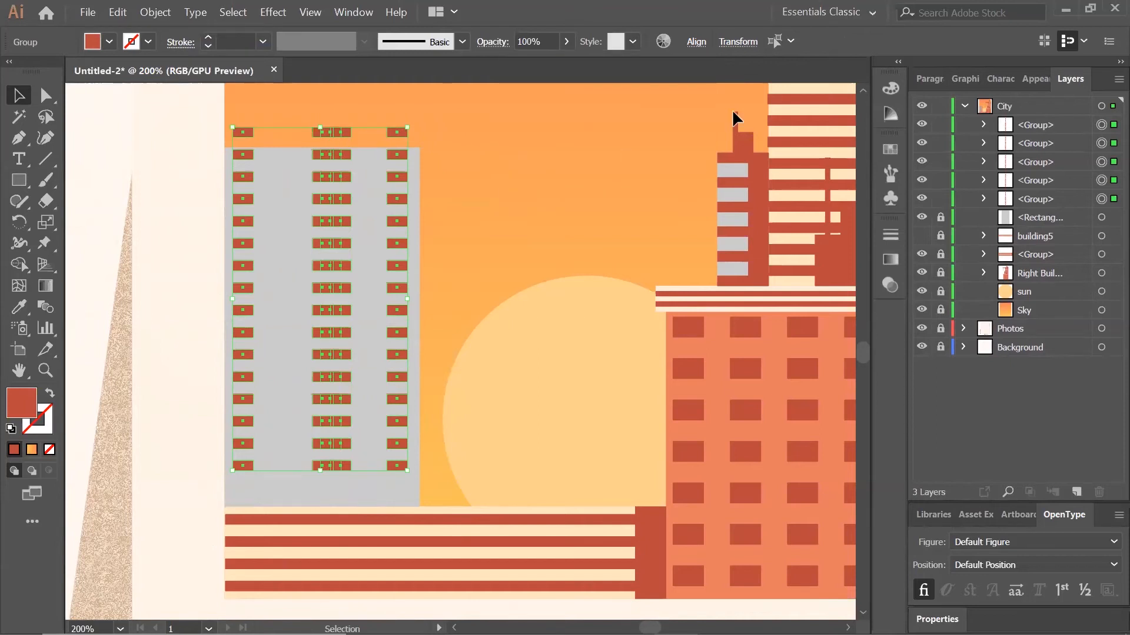
{"action": "left_click", "coordinate": [696, 42]}
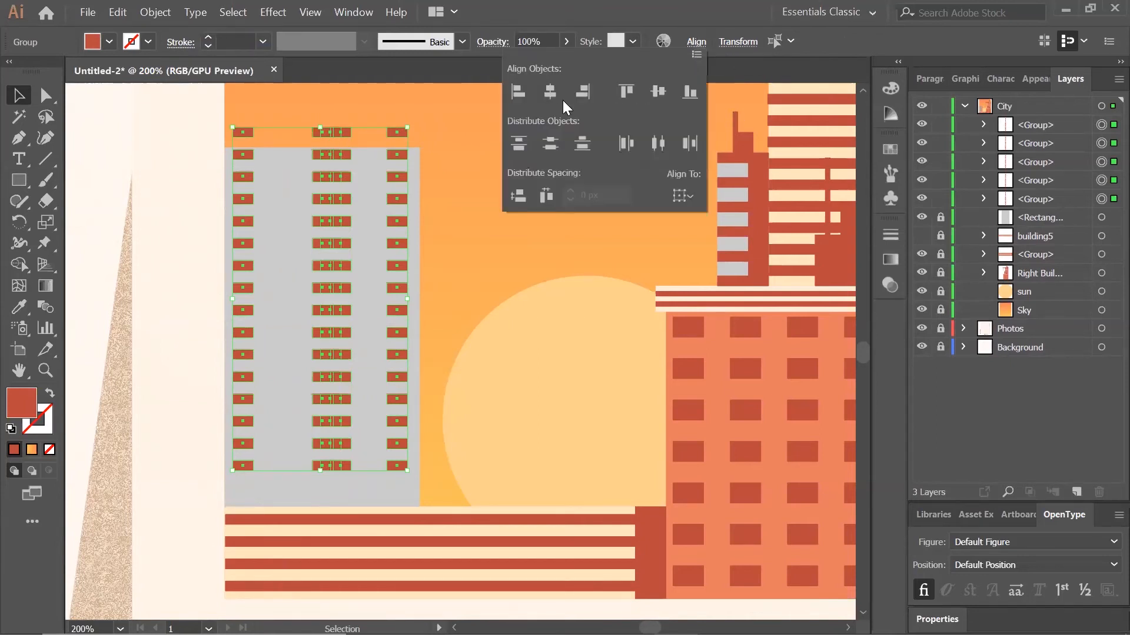
{"action": "left_click", "coordinate": [624, 142]}
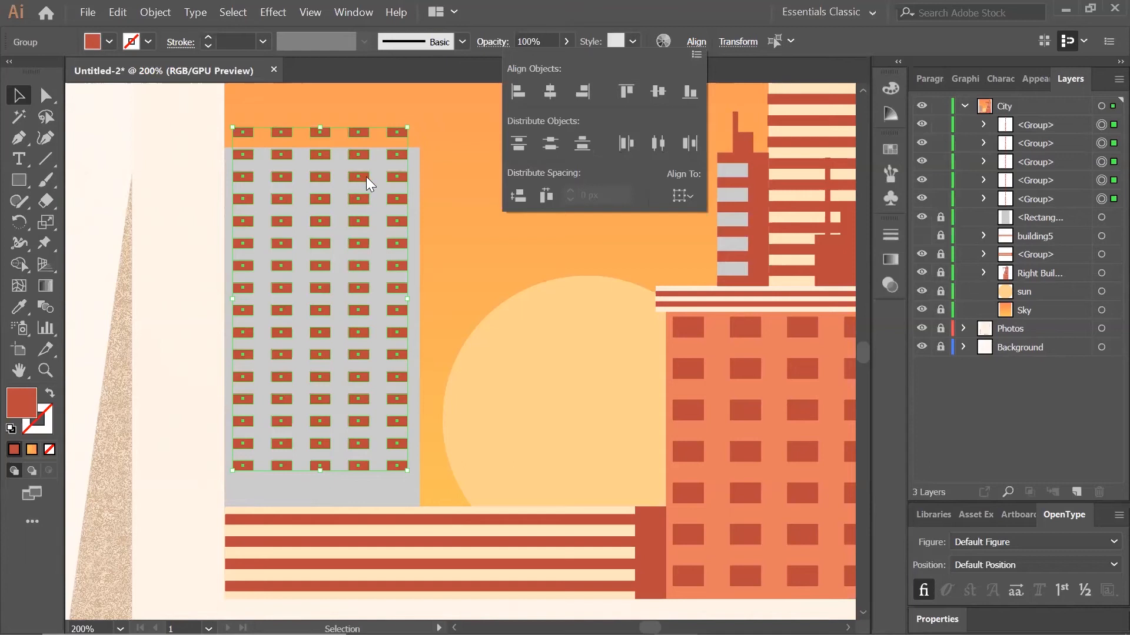
Move the five window columns down together so the grid sits centered within the grey building.
{"action": "left_click", "coordinate": [369, 196]}
{"action": "left_click_drag", "start_coordinate": [394, 203], "coordinate": [389, 227]}
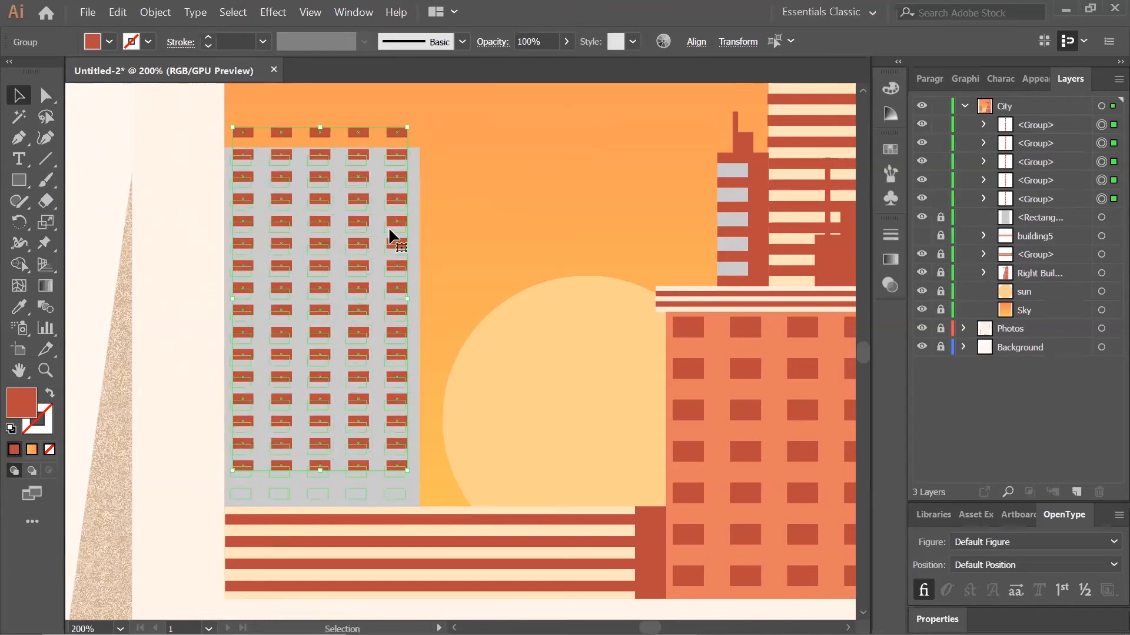
{"action": "left_click_drag", "start_coordinate": [399, 249], "coordinate": [404, 248]}
{"action": "left_click", "coordinate": [469, 238]}
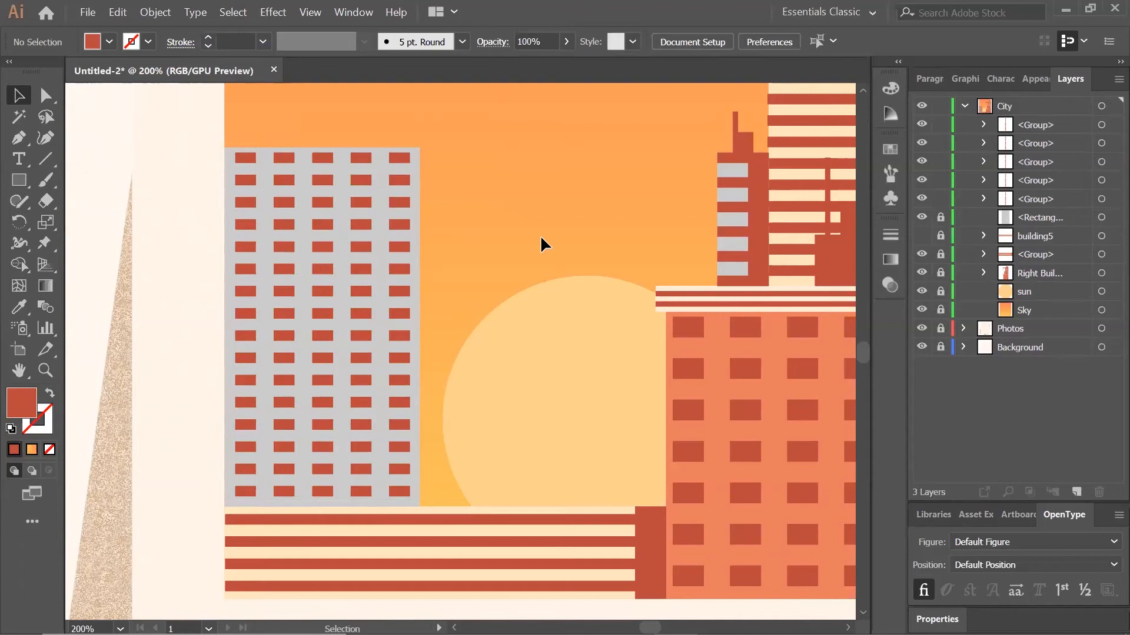
Create a red 76 x 6 px rectangle for the grey building's roof.
{"action": "left_click", "coordinate": [19, 180]}
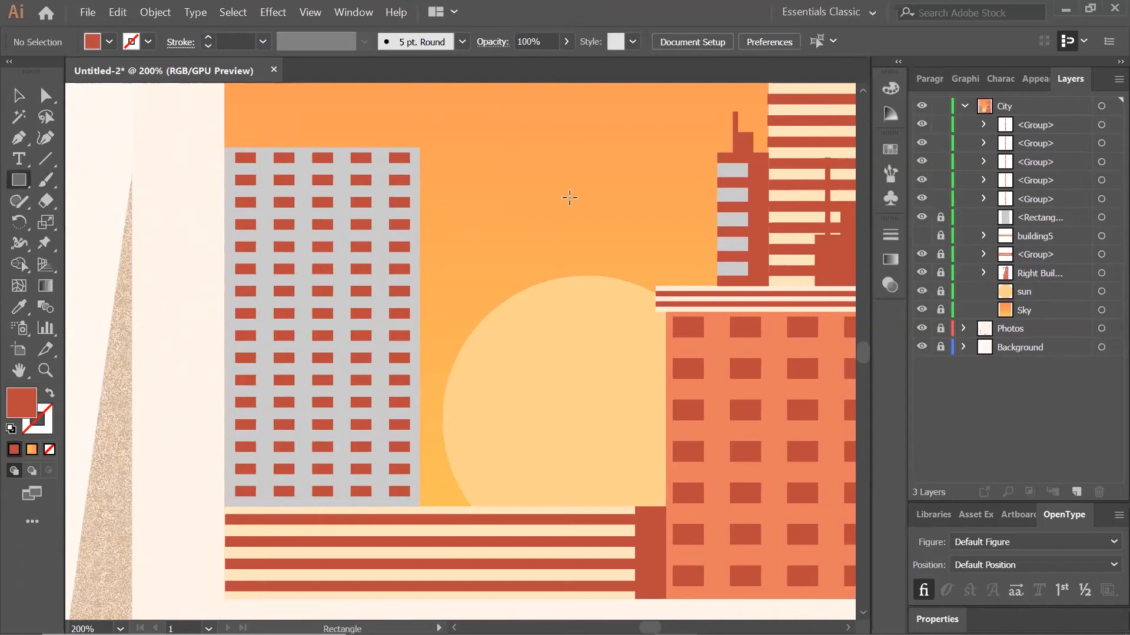
{"action": "left_click", "coordinate": [499, 185]}
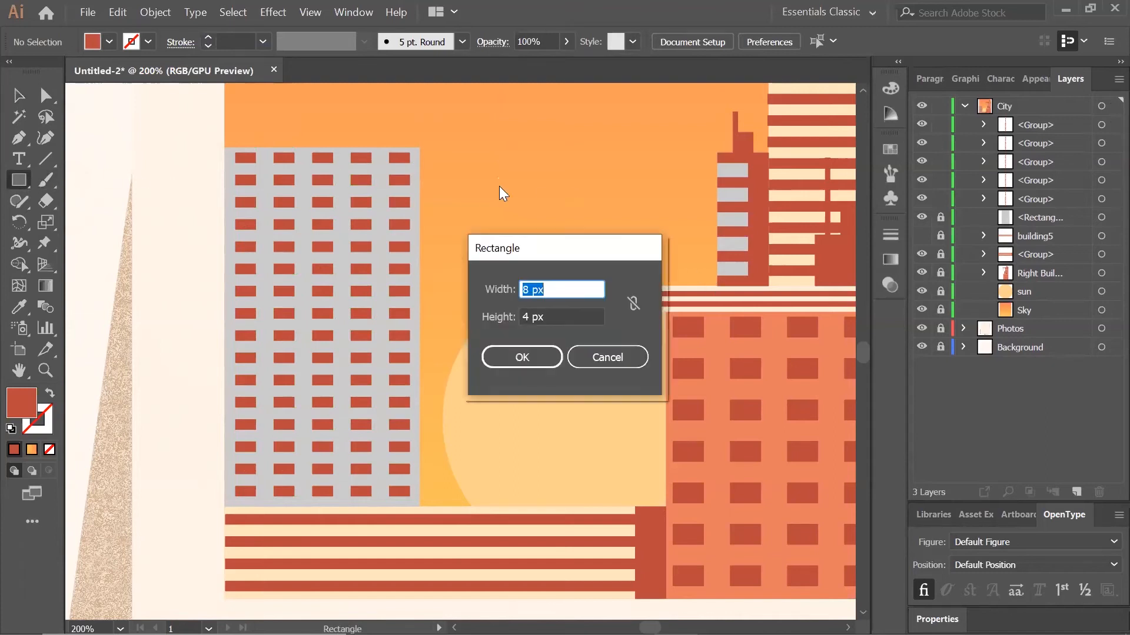
{"action": "type", "text": "76"}
{"action": "key", "text": "Tab"}
{"action": "type", "text": "6"}
{"action": "key", "text": "Tab"}
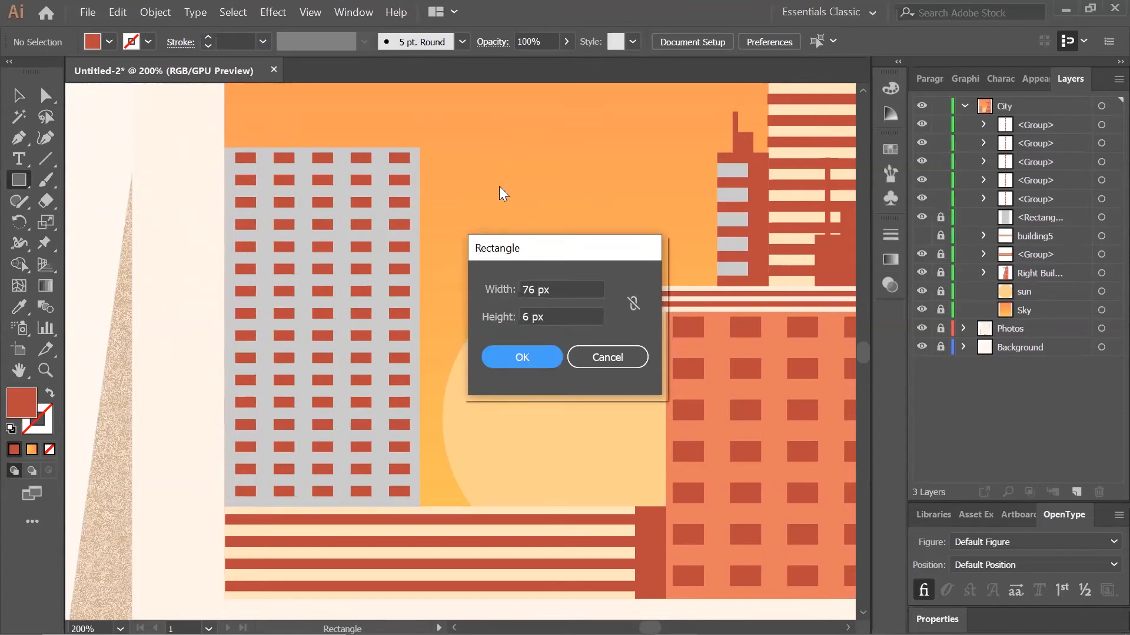
{"action": "key", "text": "Return"}
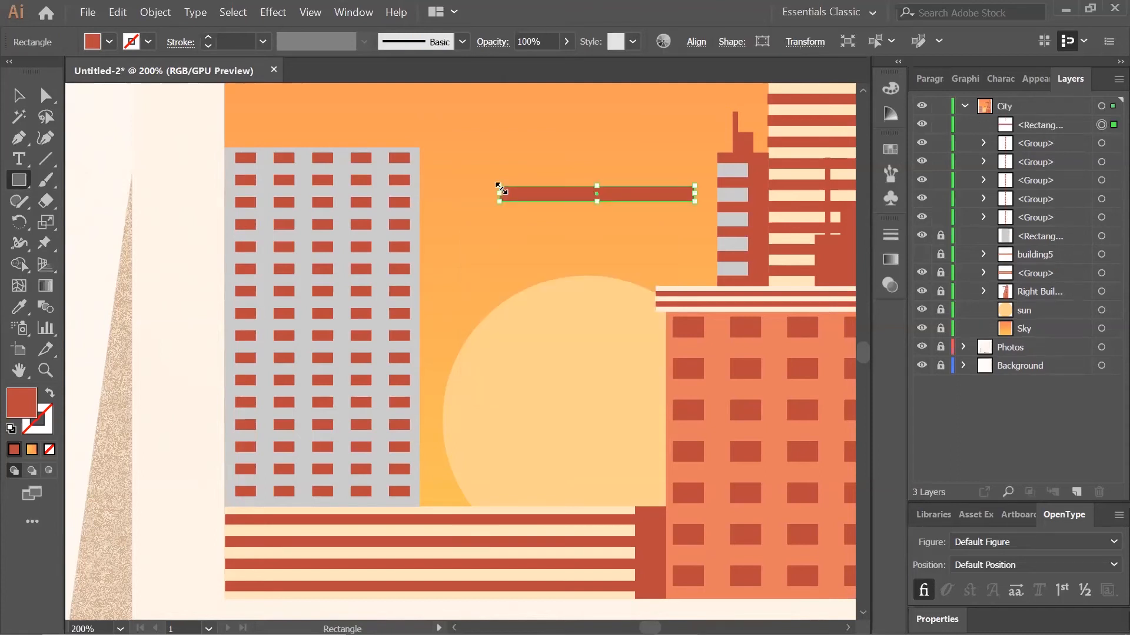
Place the red roof bar on top of the grey building, flush with both of its side edges.
{"action": "left_click", "coordinate": [19, 96]}
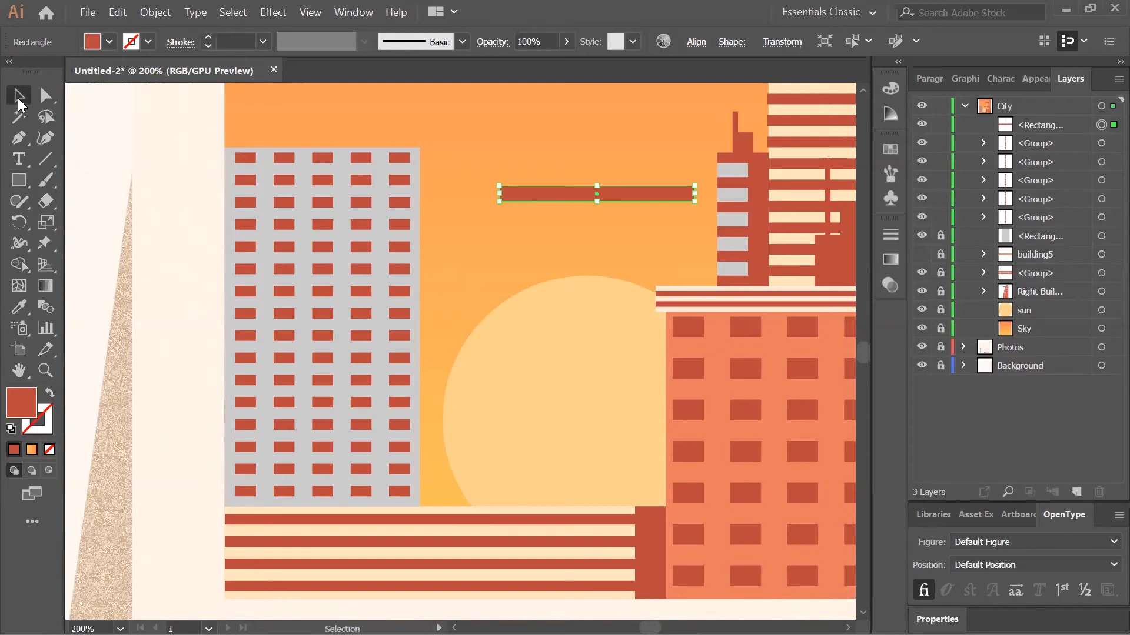
{"action": "scroll", "coordinate": [477, 221], "scroll_direction": "up", "scroll_amount": 1}
{"action": "scroll", "coordinate": [478, 222], "scroll_direction": "up", "scroll_amount": 1}
{"action": "left_click_drag", "start_coordinate": [537, 222], "coordinate": [281, 173]}
{"action": "key", "text": "ctrl+plus"}
{"action": "key", "text": "ctrl+plus"}
{"action": "key", "text": "ctrl+plus"}
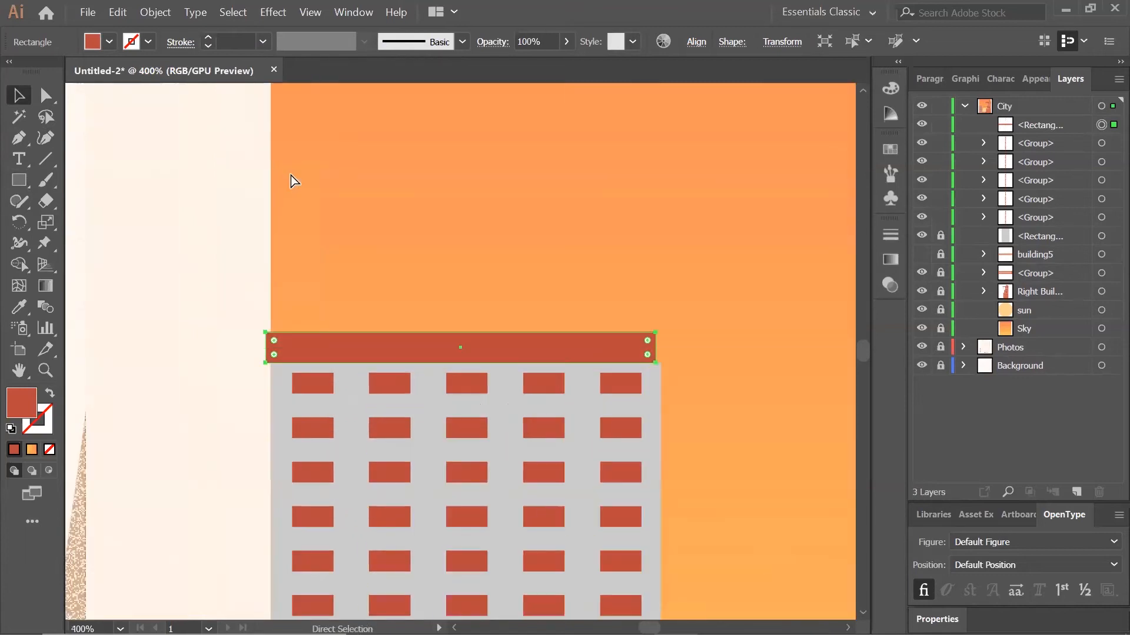
{"action": "scroll", "coordinate": [290, 175], "scroll_direction": "down", "scroll_amount": 1}
{"action": "mouse_move", "coordinate": [215, 344]}
{"action": "left_mouse_down"}
{"action": "mouse_move", "coordinate": [230, 316]}
{"action": "mouse_move", "coordinate": [232, 331]}
{"action": "left_mouse_up"}
{"action": "key", "text": "ctrl+z"}
{"action": "left_click", "coordinate": [777, 429]}
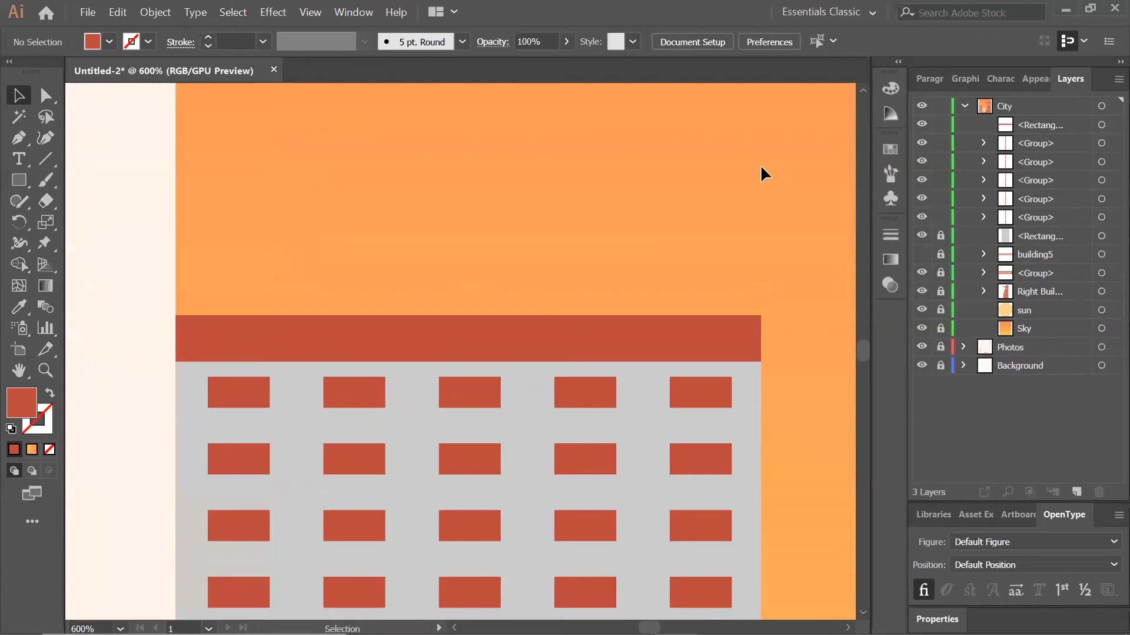
Unlock the grey building rectangle and group it with the window columns and the red roof bar.
{"action": "left_click", "coordinate": [941, 236]}
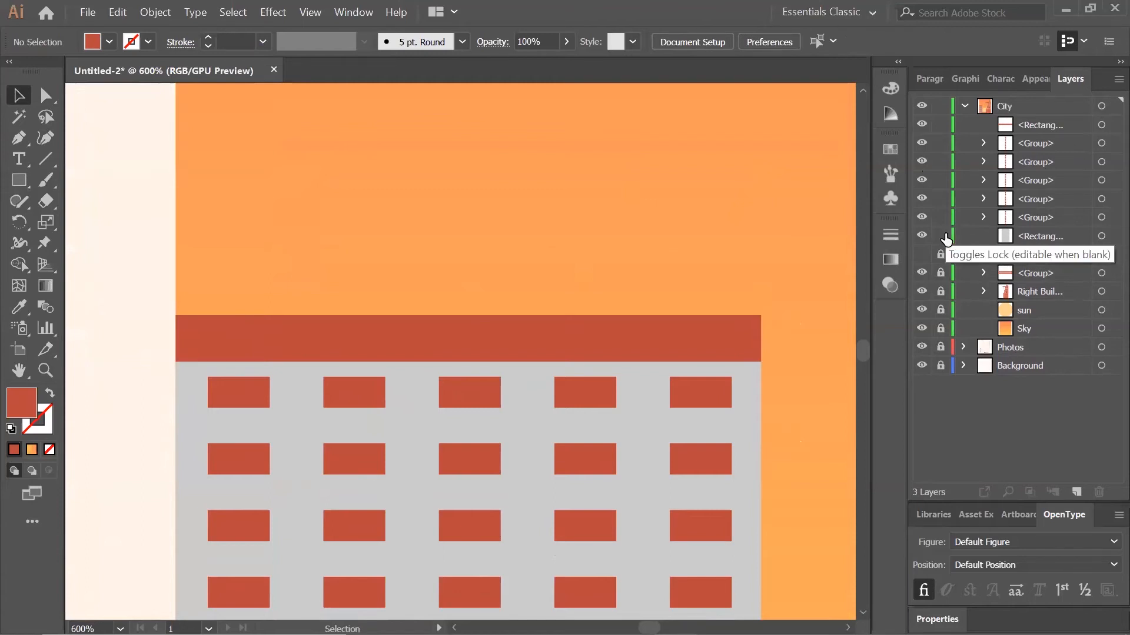
{"action": "key", "text": "ctrl+a"}
{"action": "key", "text": "ctrl+minus"}
{"action": "key", "text": "ctrl+minus"}
{"action": "key", "text": "ctrl+minus"}
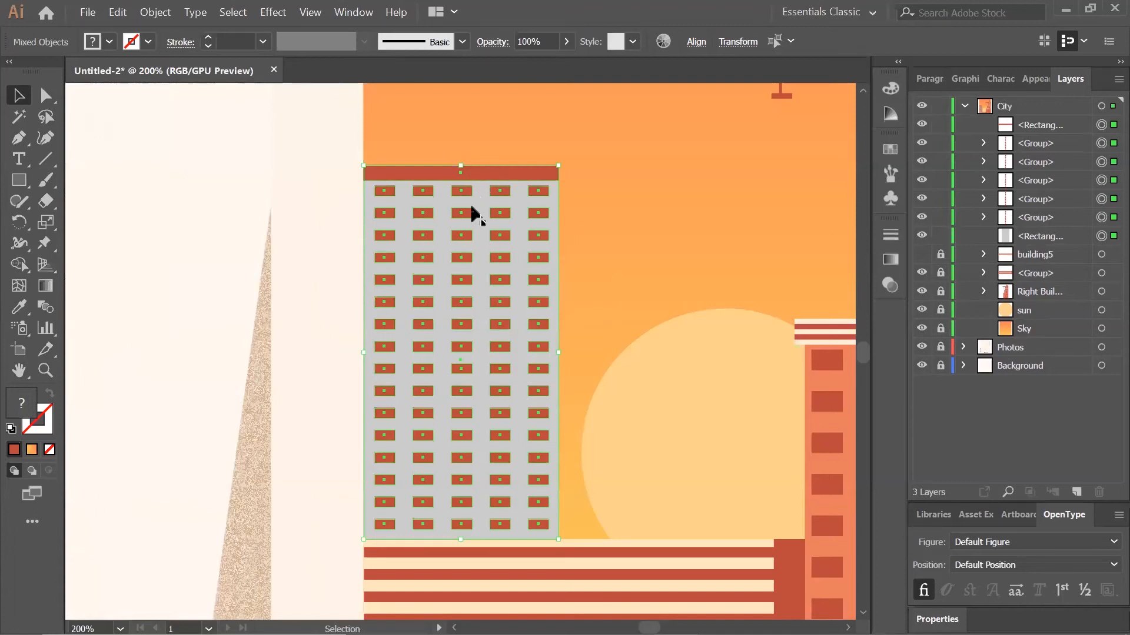
{"action": "left_click", "coordinate": [155, 12]}
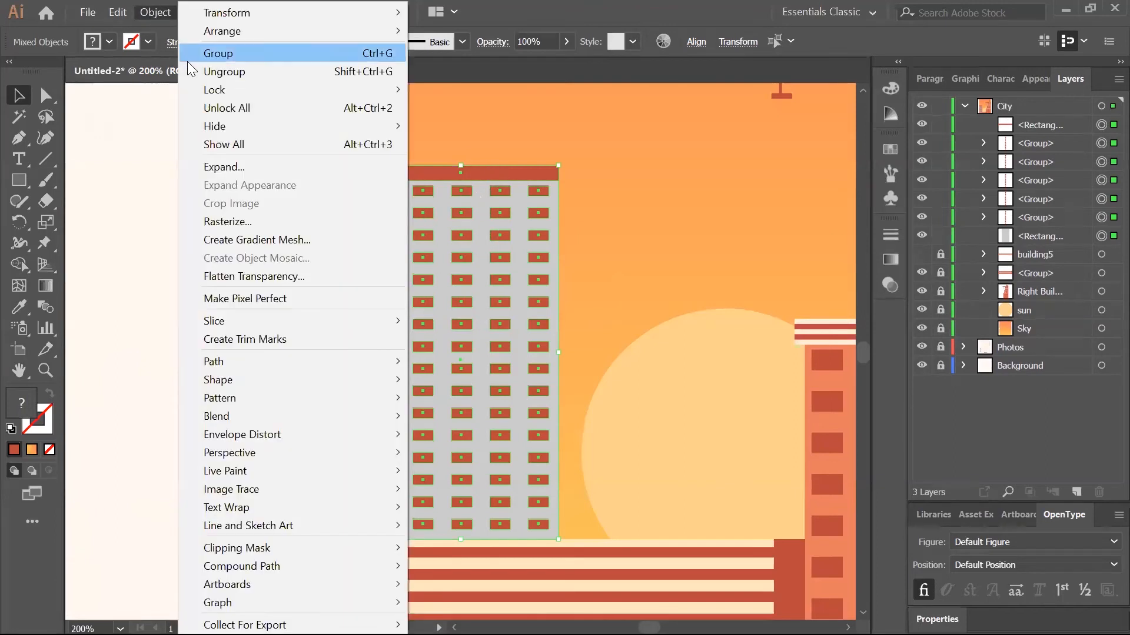
{"action": "left_click", "coordinate": [201, 57]}
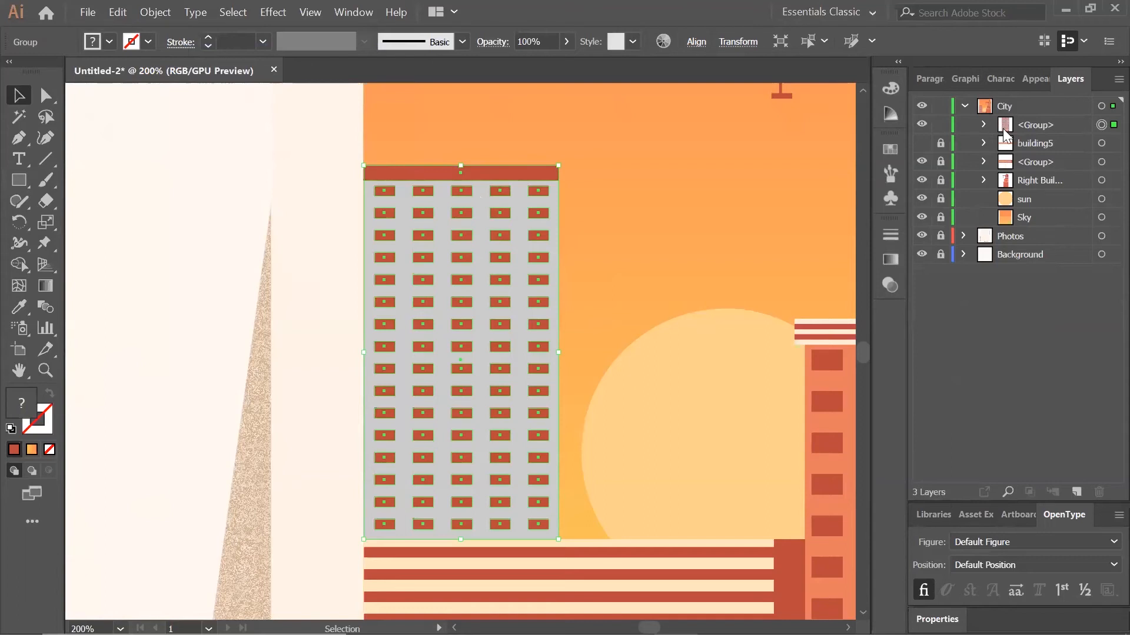
Show the hidden building5 group and unlock it.
{"action": "left_click", "coordinate": [924, 143]}
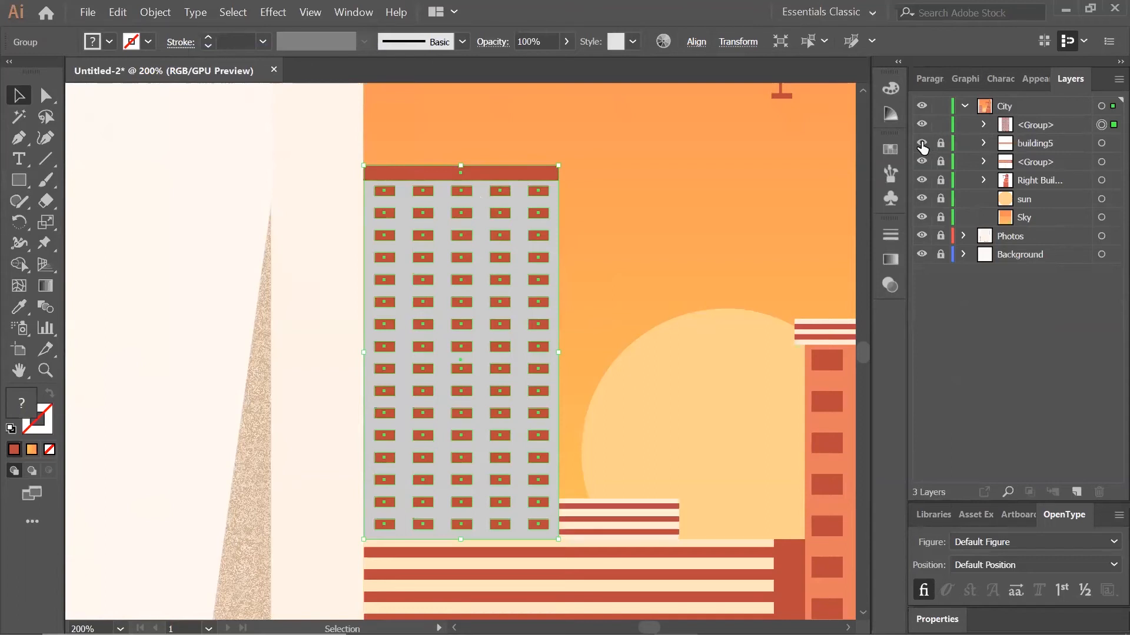
{"action": "left_click", "coordinate": [940, 144]}
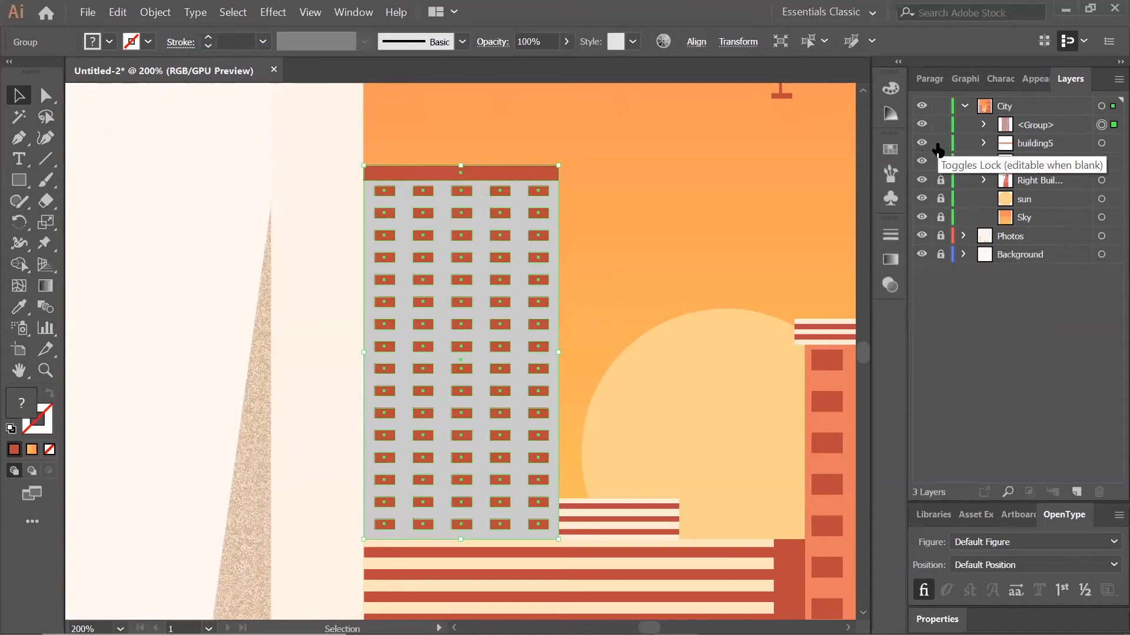
Bring the building5 group in front of the grey building group and unlock the lower striped building group.
{"action": "left_click_drag", "start_coordinate": [1033, 143], "coordinate": [1034, 112]}
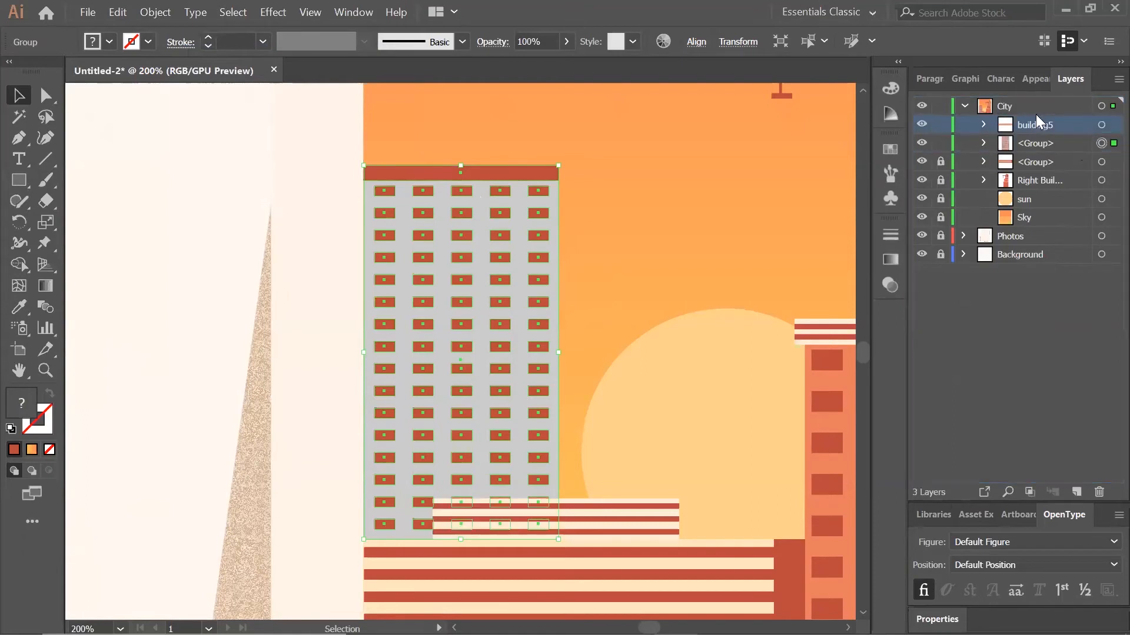
{"action": "scroll", "coordinate": [832, 232], "scroll_direction": "down", "scroll_amount": 5}
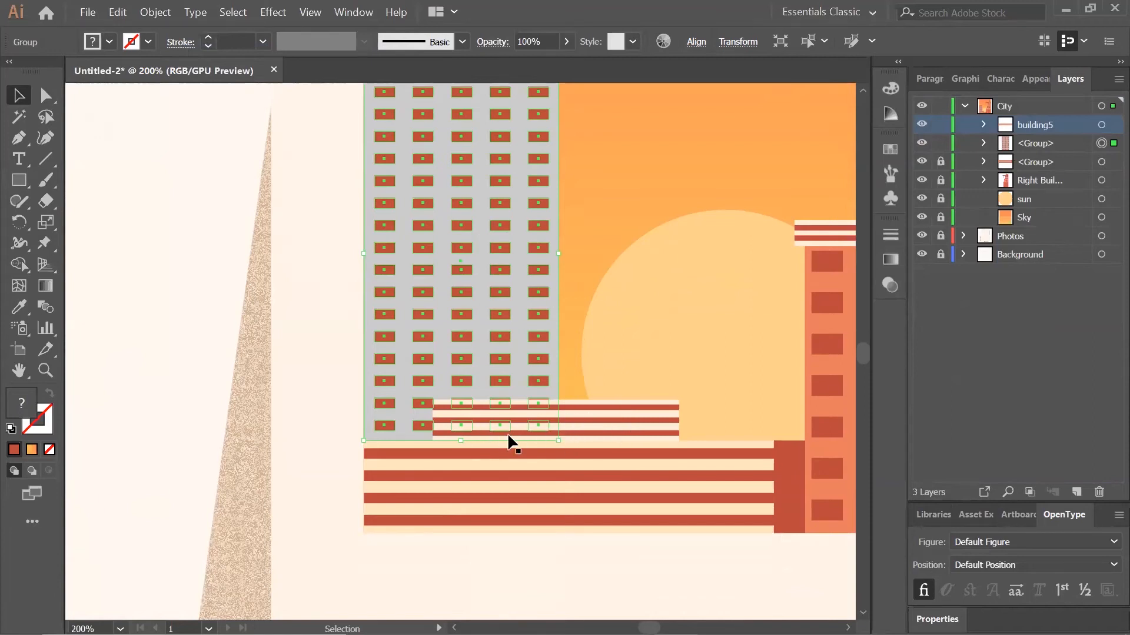
{"action": "scroll", "coordinate": [509, 442], "scroll_direction": "up", "scroll_amount": 4}
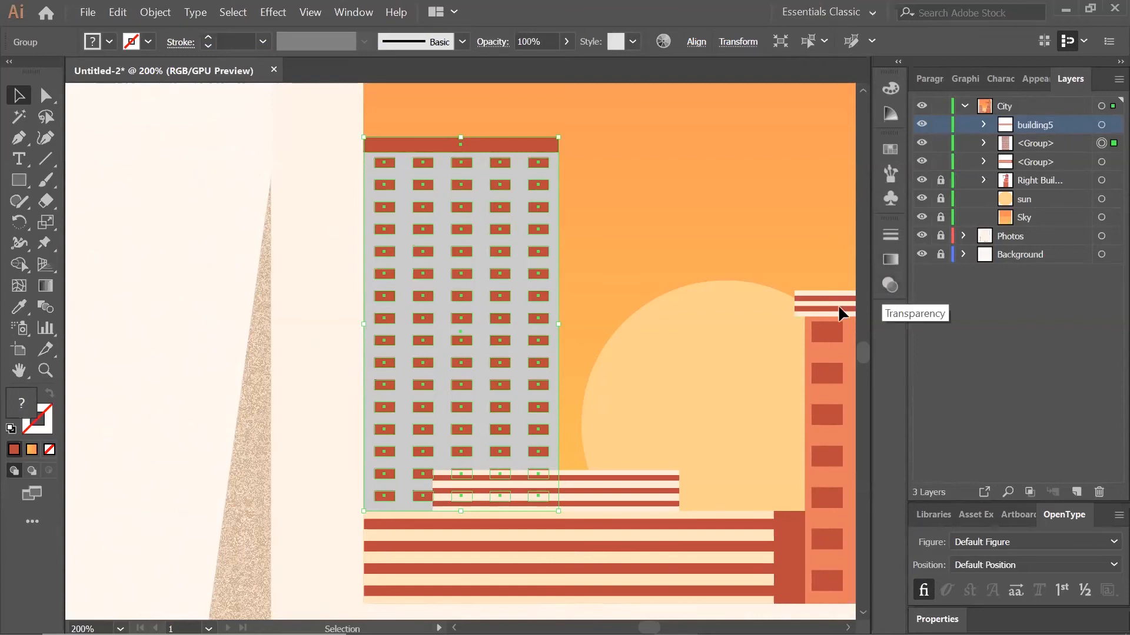
Group building5, the grey building and the lower striped building together, then deselect.
{"action": "key", "text": "ctrl+a"}
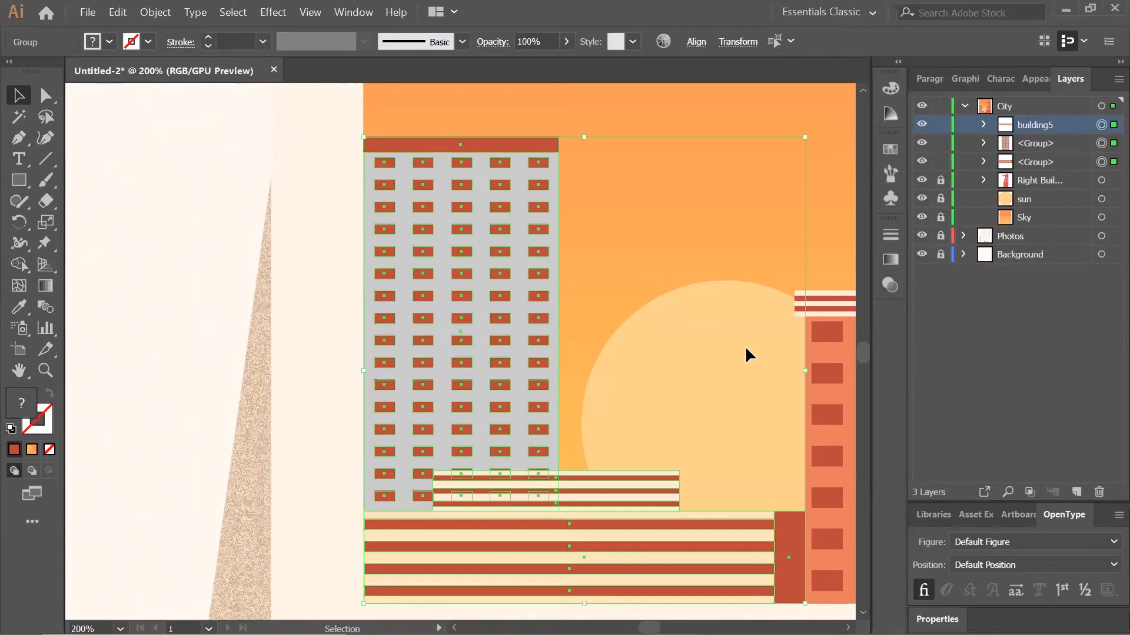
{"action": "left_click", "coordinate": [154, 12]}
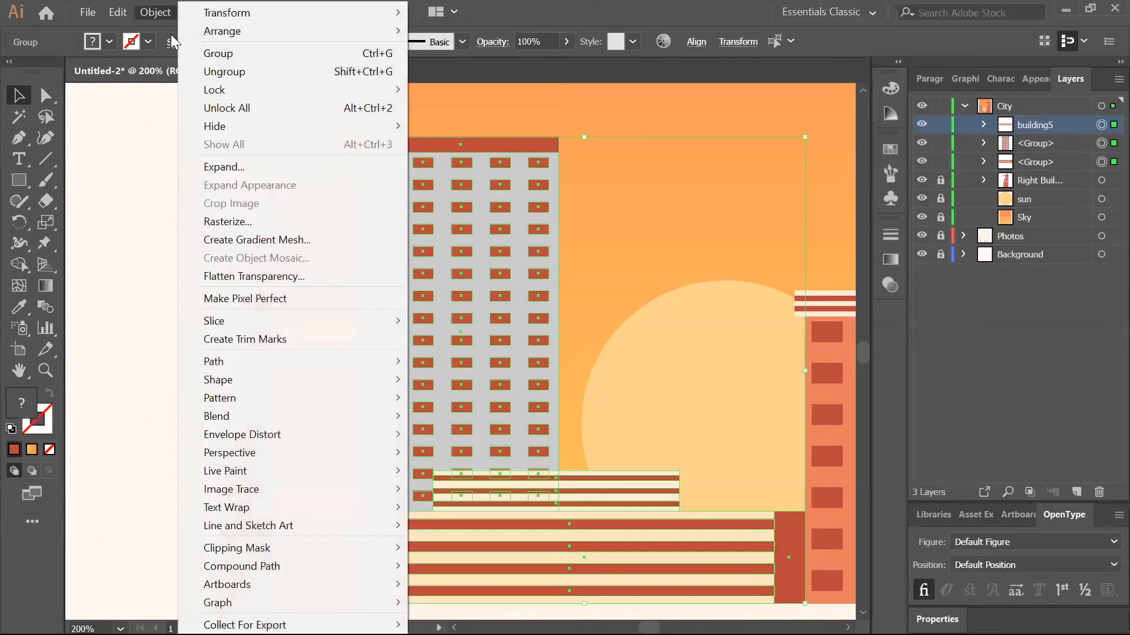
{"action": "left_click", "coordinate": [200, 59]}
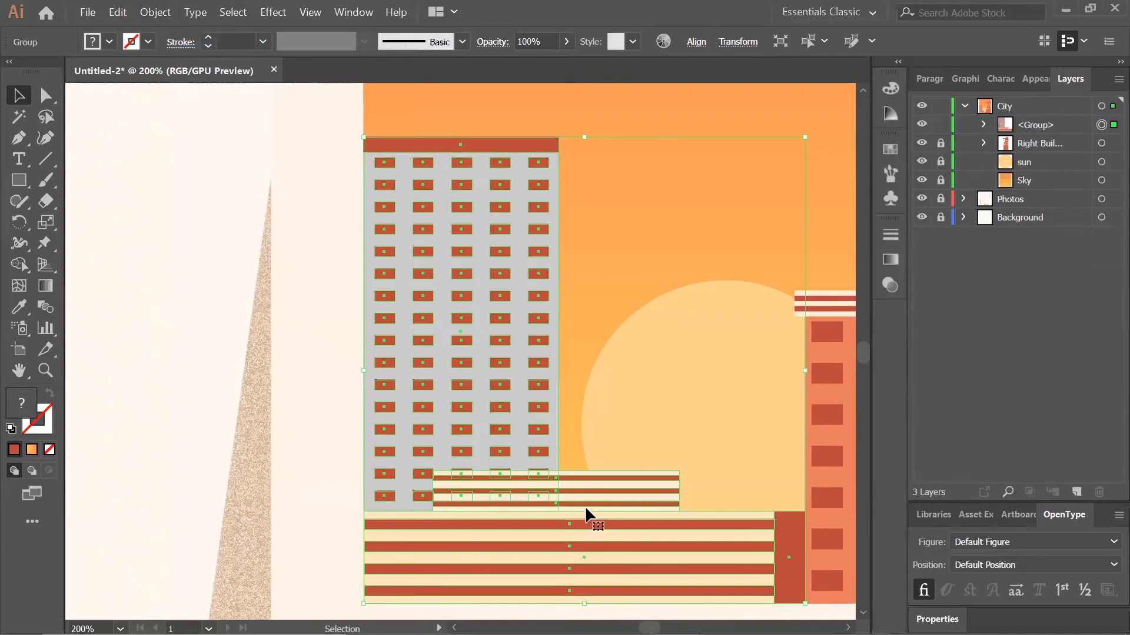
{"action": "left_click", "coordinate": [270, 426]}
Create a red 10 x 10 px square in the sky above the grey building's roof.
{"action": "scroll", "coordinate": [500, 335], "scroll_direction": "up", "scroll_amount": 3}
{"action": "scroll", "coordinate": [523, 335], "scroll_direction": "up", "scroll_amount": 2}
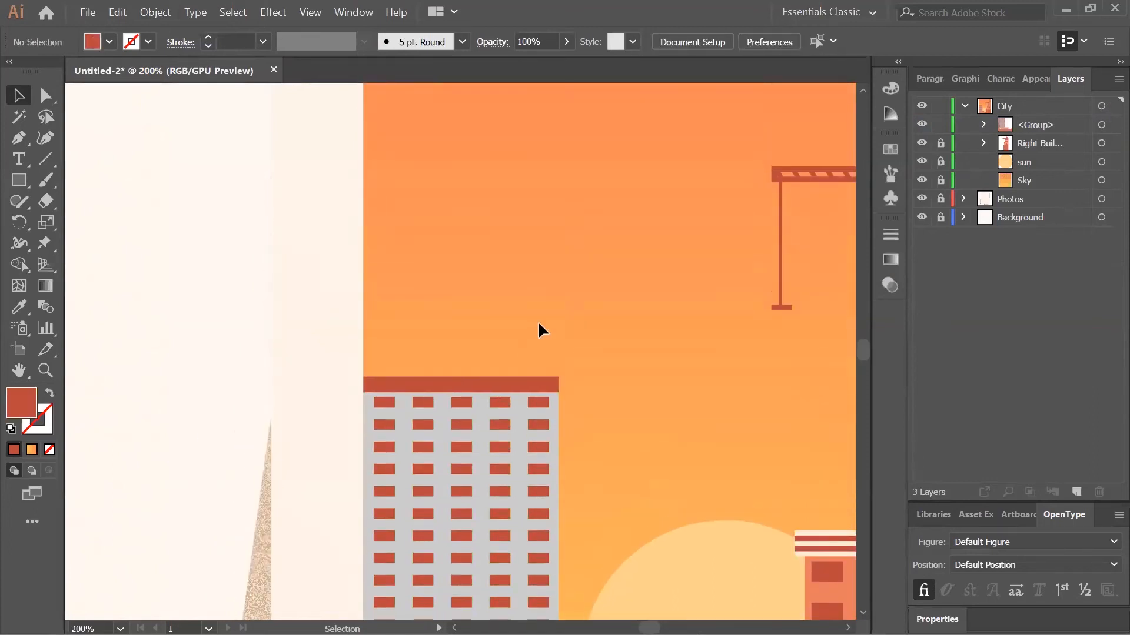
{"action": "scroll", "coordinate": [423, 326], "scroll_direction": "up", "scroll_amount": 1}
{"action": "key", "text": "ctrl+plus"}
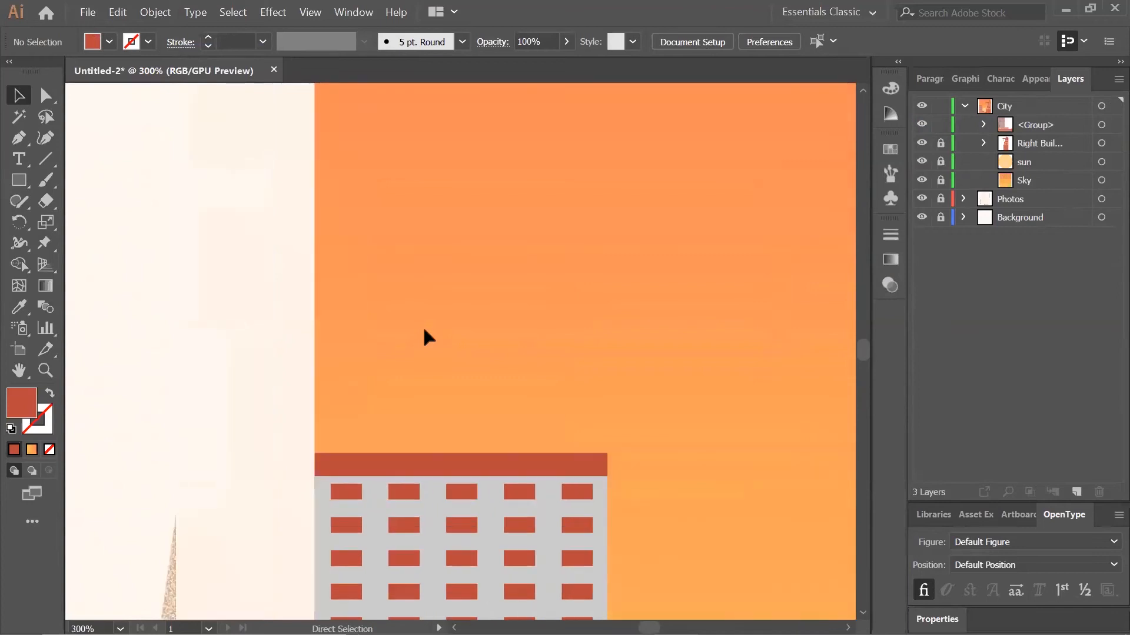
{"action": "left_click_drag", "start_coordinate": [431, 333], "coordinate": [348, 285]}
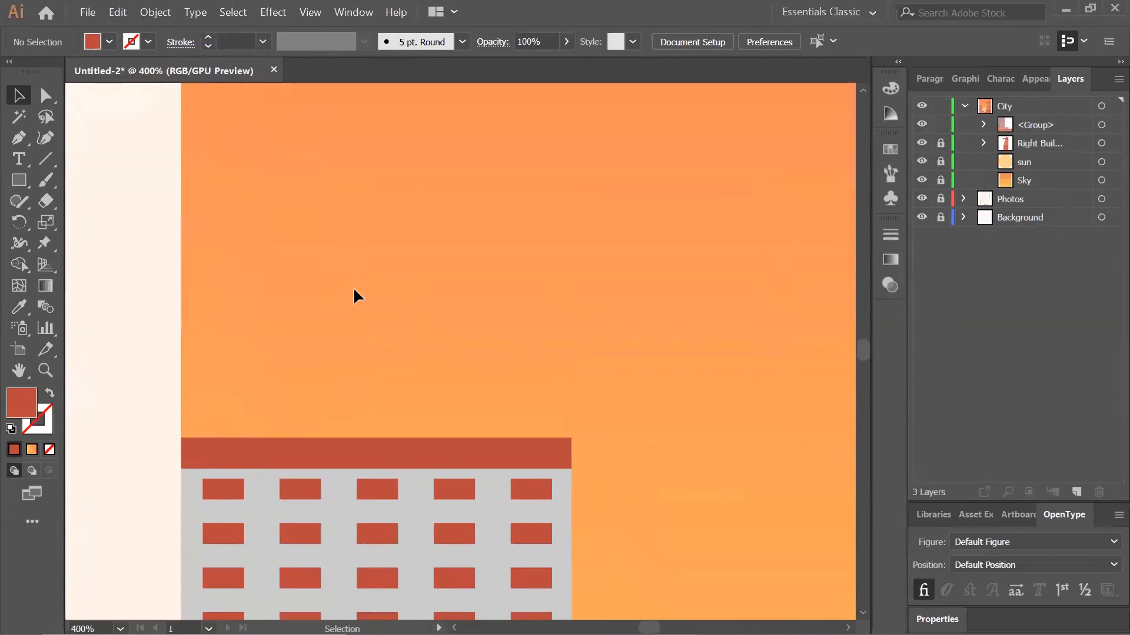
{"action": "left_click", "coordinate": [19, 179]}
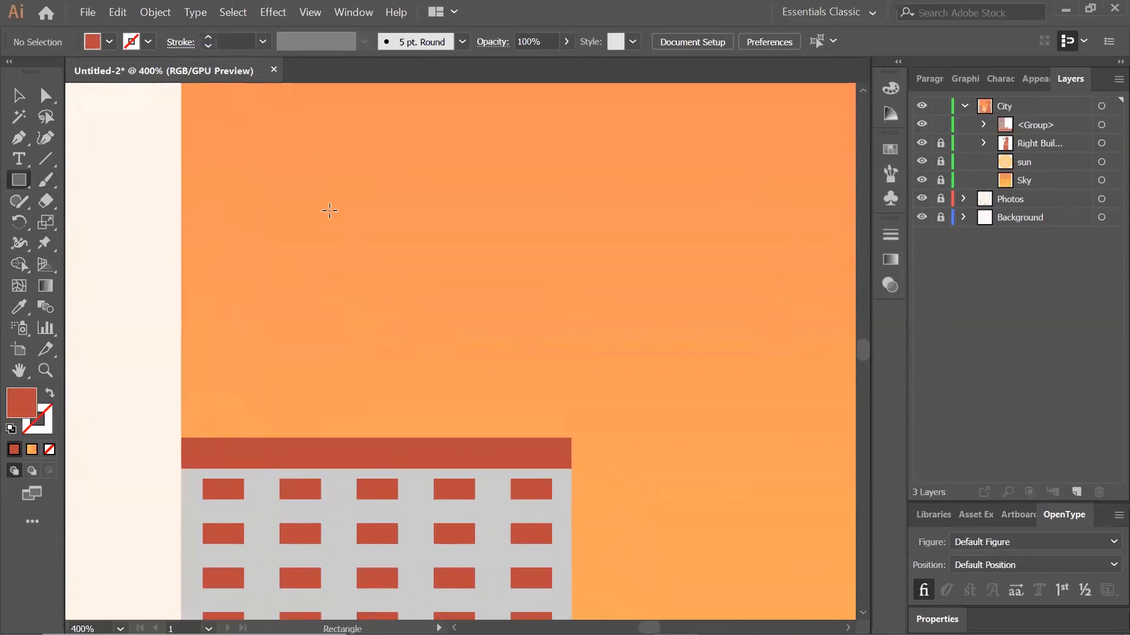
{"action": "left_click", "coordinate": [378, 233]}
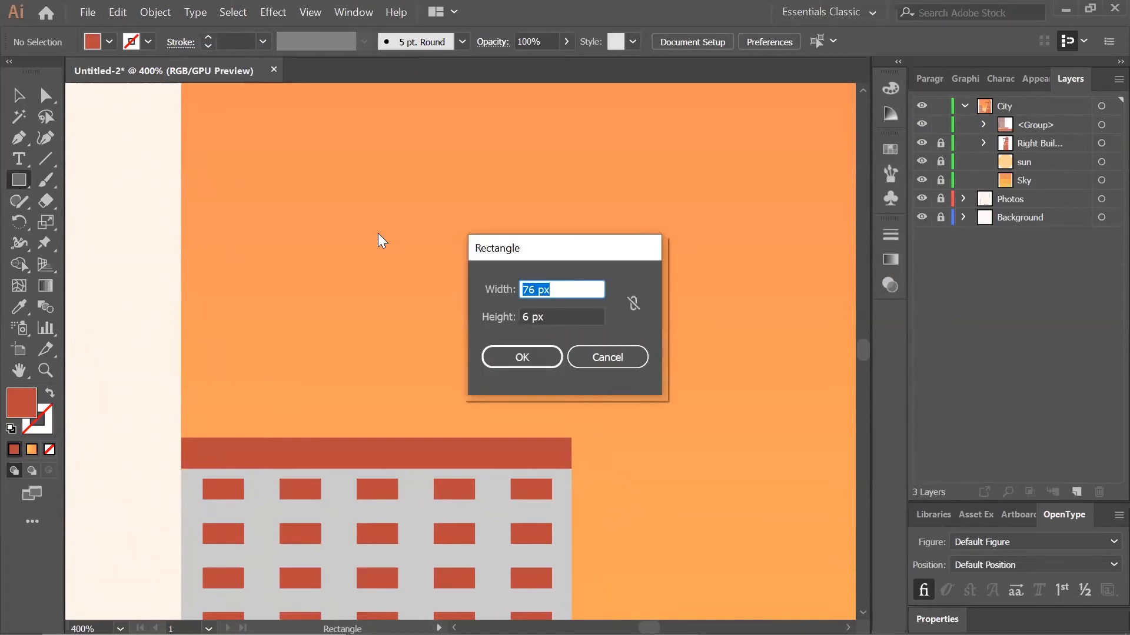
{"action": "type", "text": "10"}
{"action": "key", "text": "Tab"}
{"action": "type", "text": "10"}
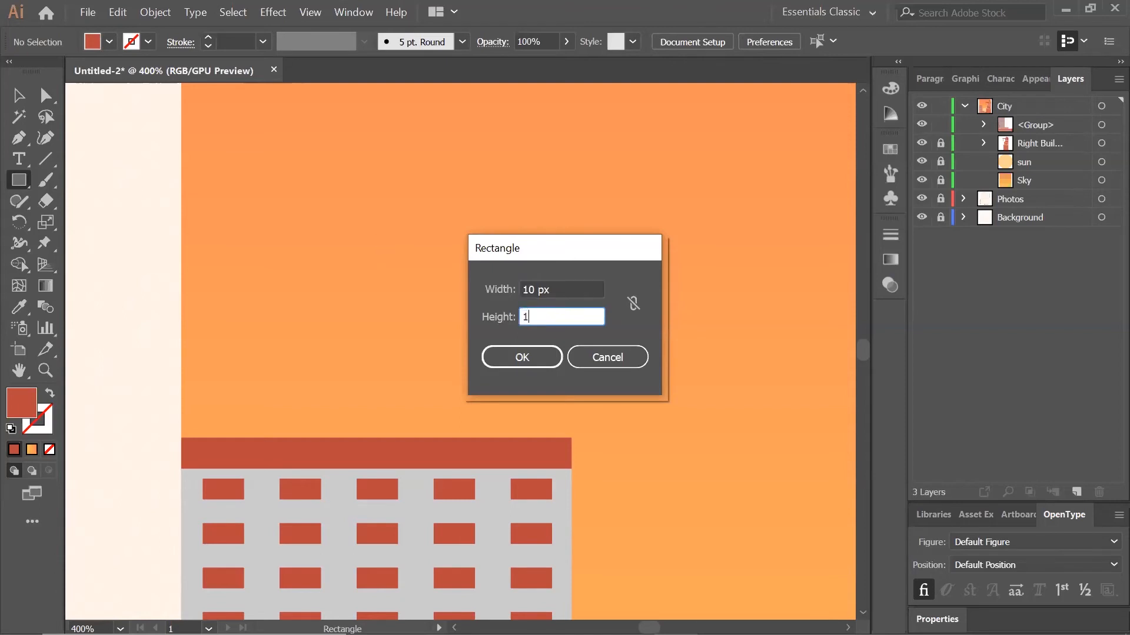
{"action": "key", "text": "Tab"}
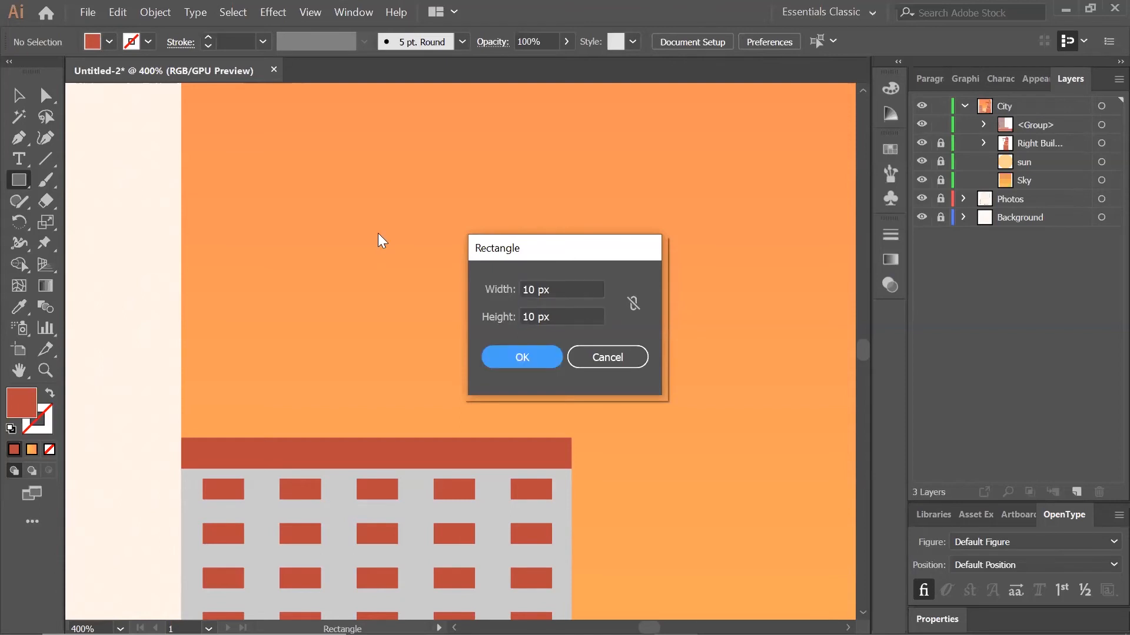
{"action": "key", "text": "Return"}
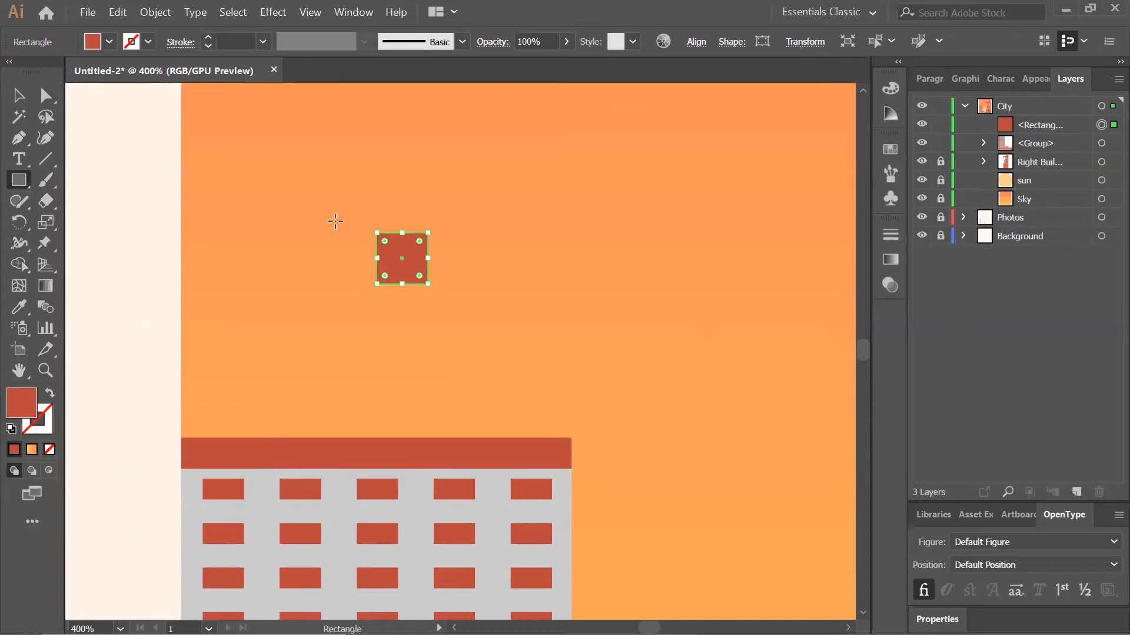
Move the small red square closer to the grey building's roof and rotate it 45° into a diamond.
{"action": "left_click", "coordinate": [19, 94]}
{"action": "left_click_drag", "start_coordinate": [410, 263], "coordinate": [500, 346]}
{"action": "scroll", "coordinate": [730, 412], "scroll_direction": "down", "scroll_amount": 1}
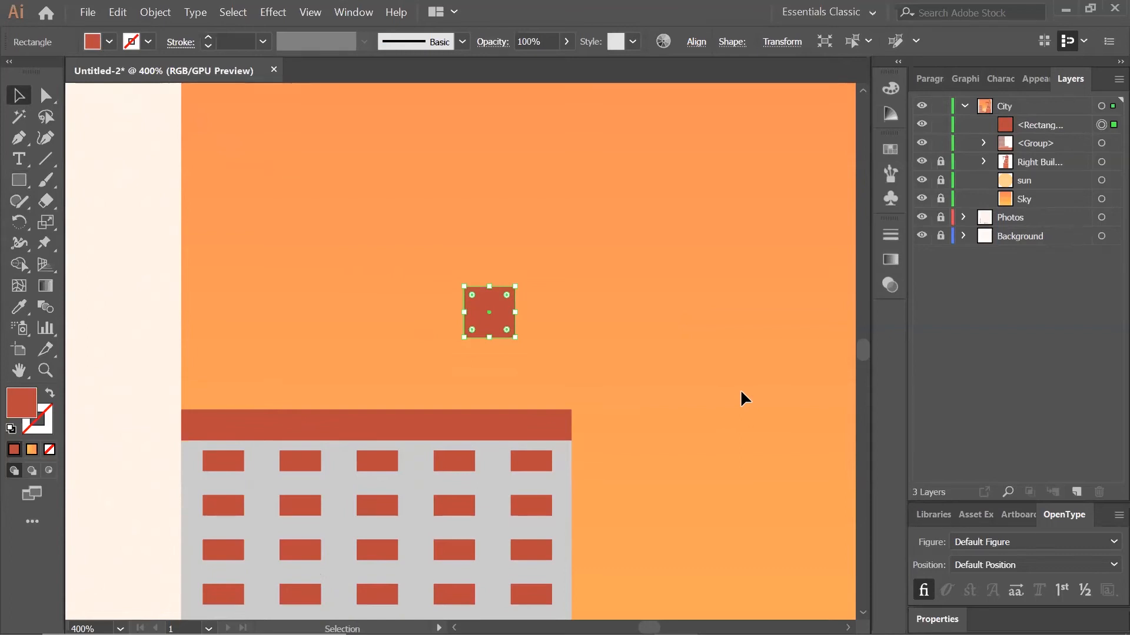
{"action": "right_click", "coordinate": [488, 297]}
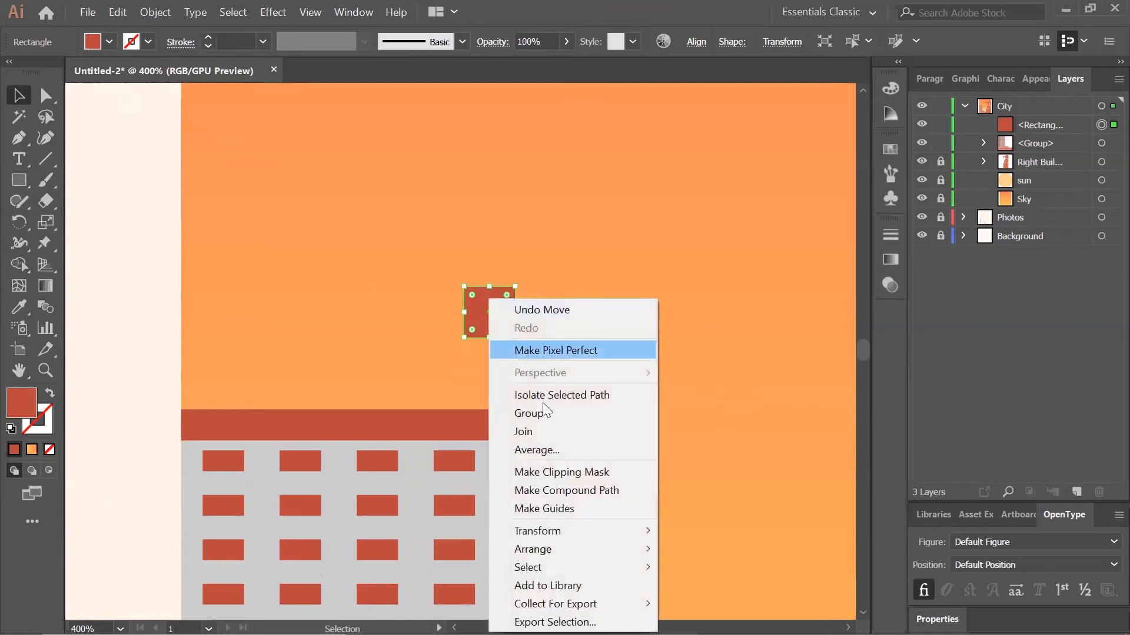
{"action": "mouse_move", "coordinate": [567, 529]}
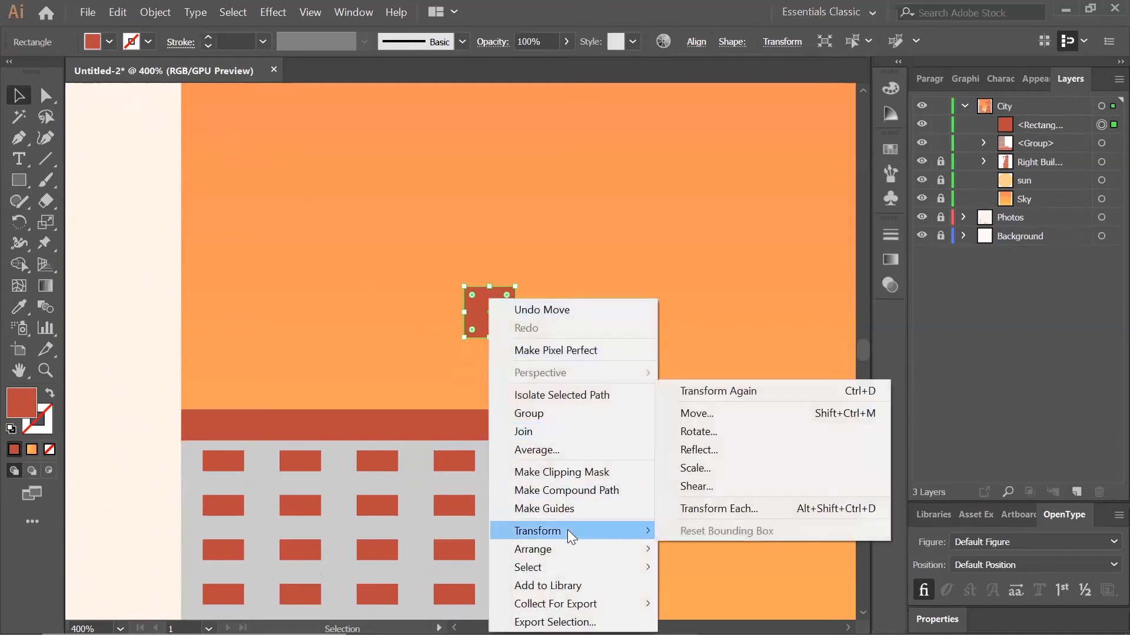
{"action": "left_click", "coordinate": [808, 432]}
{"action": "type", "text": "45"}
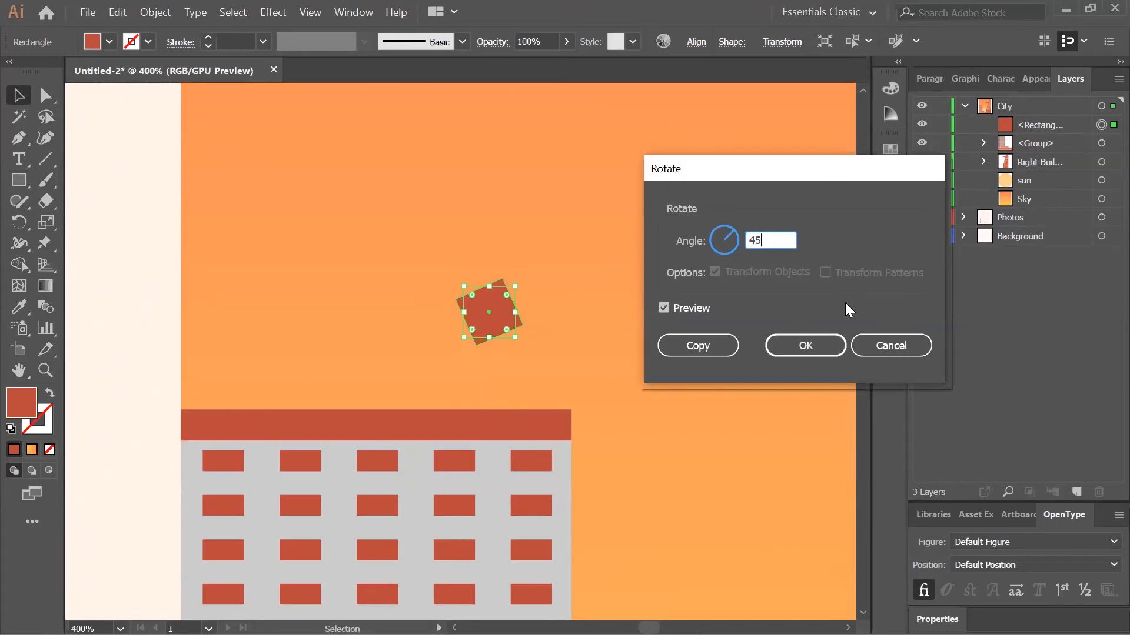
{"action": "left_click", "coordinate": [664, 307]}
{"action": "left_click", "coordinate": [664, 307]}
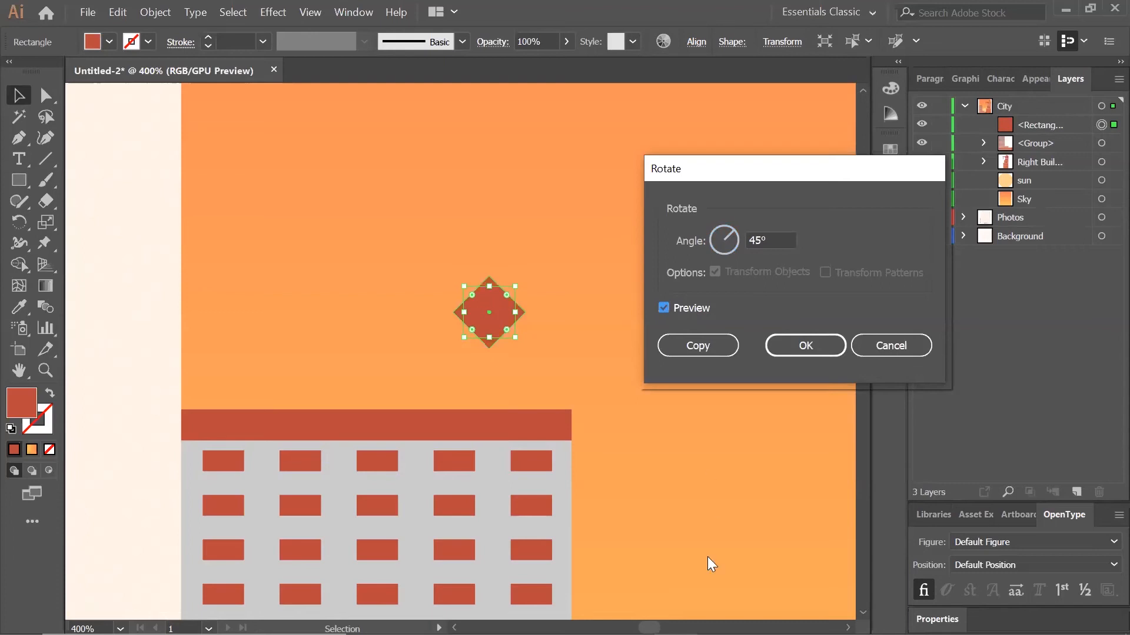
{"action": "left_click", "coordinate": [805, 346]}
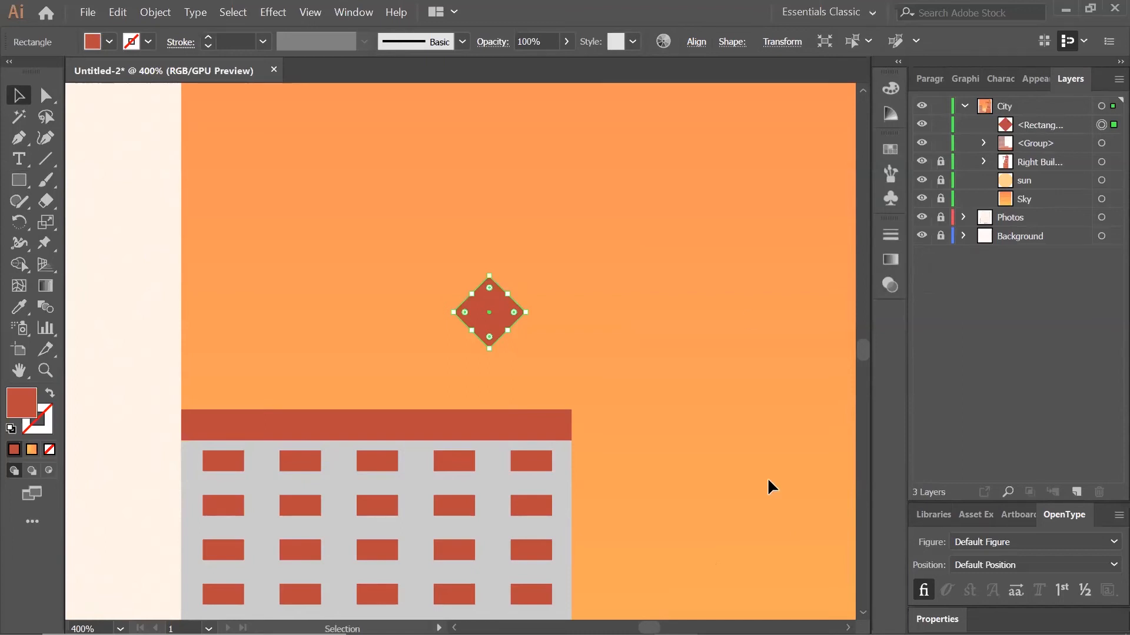
Create a red 14 x 14 px square beside the diamond.
{"action": "left_click", "coordinate": [19, 180]}
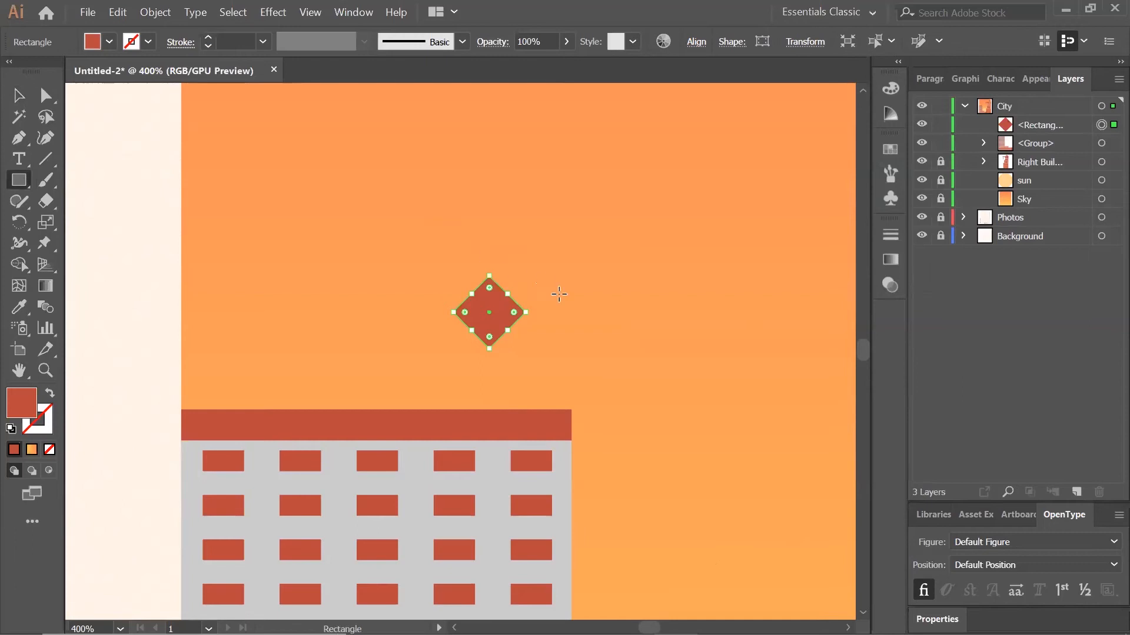
{"action": "left_click", "coordinate": [569, 318]}
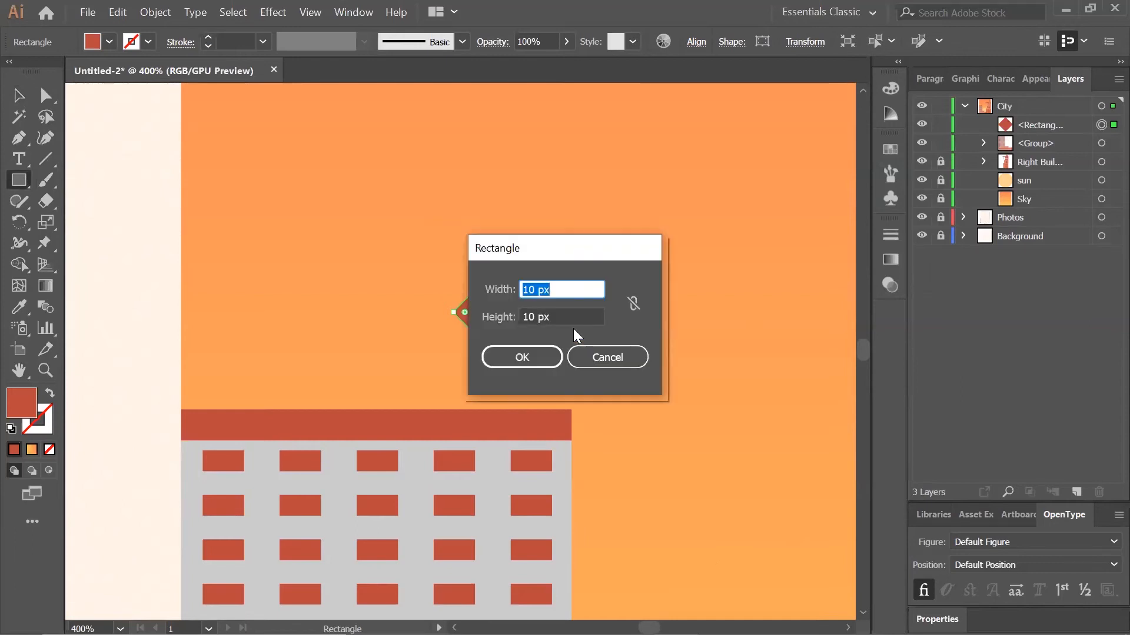
{"action": "type", "text": "14"}
{"action": "key", "text": "Tab"}
{"action": "type", "text": "14"}
{"action": "key", "text": "Tab"}
{"action": "left_click", "coordinate": [537, 362]}
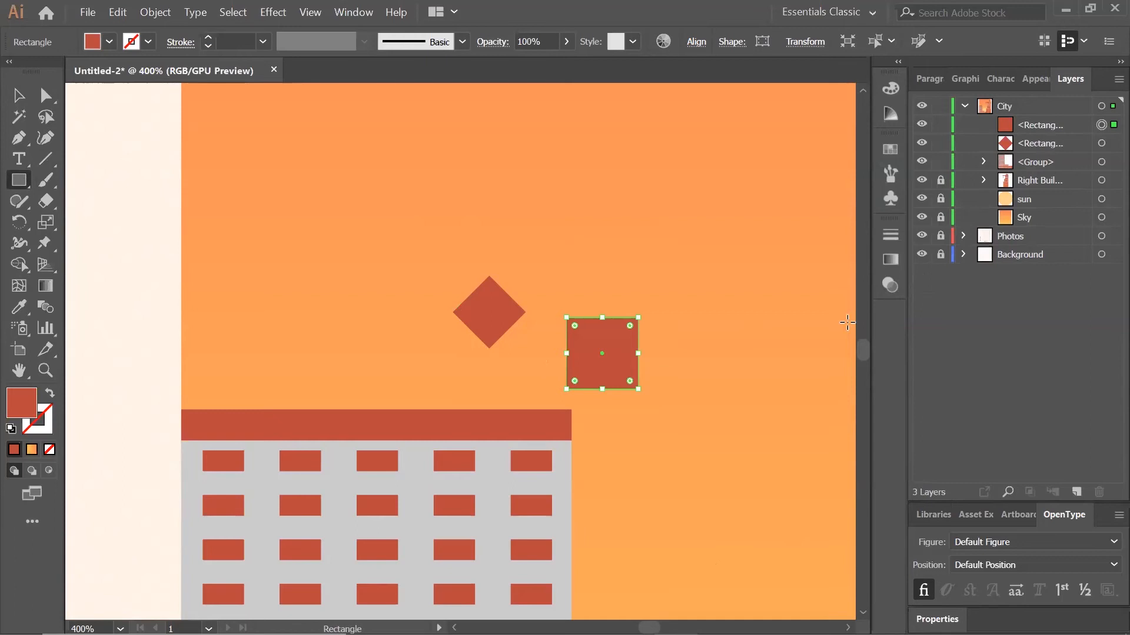
Place the 14 px square over the diamond's lower half, its upper corners aligned with the diamond's side corners.
{"action": "left_click", "coordinate": [18, 96]}
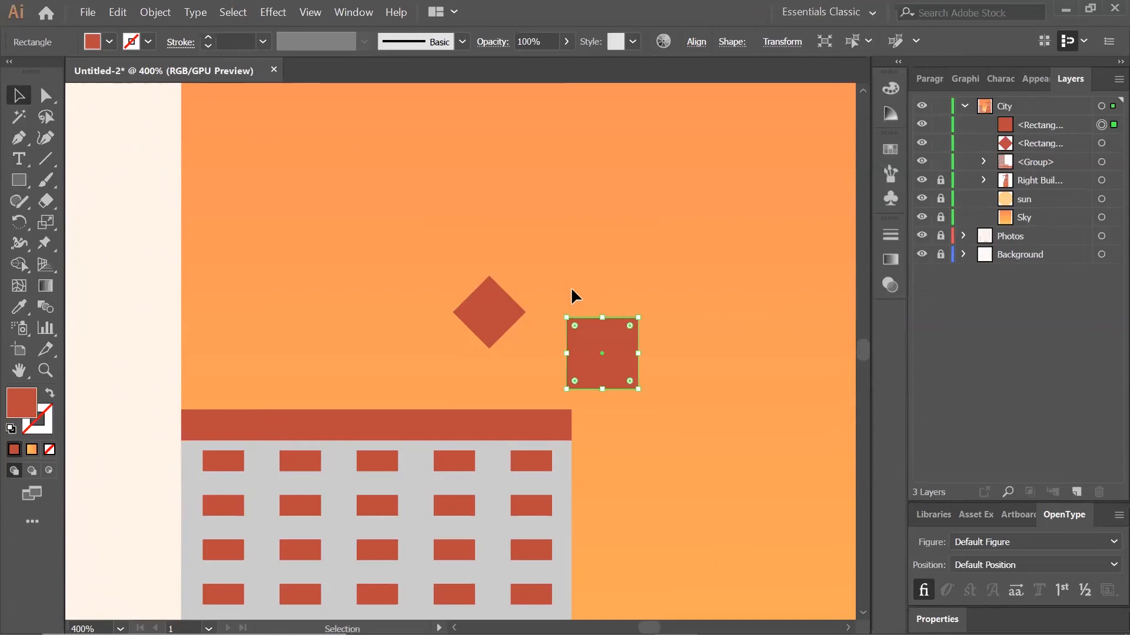
{"action": "left_click_drag", "start_coordinate": [623, 339], "coordinate": [510, 329]}
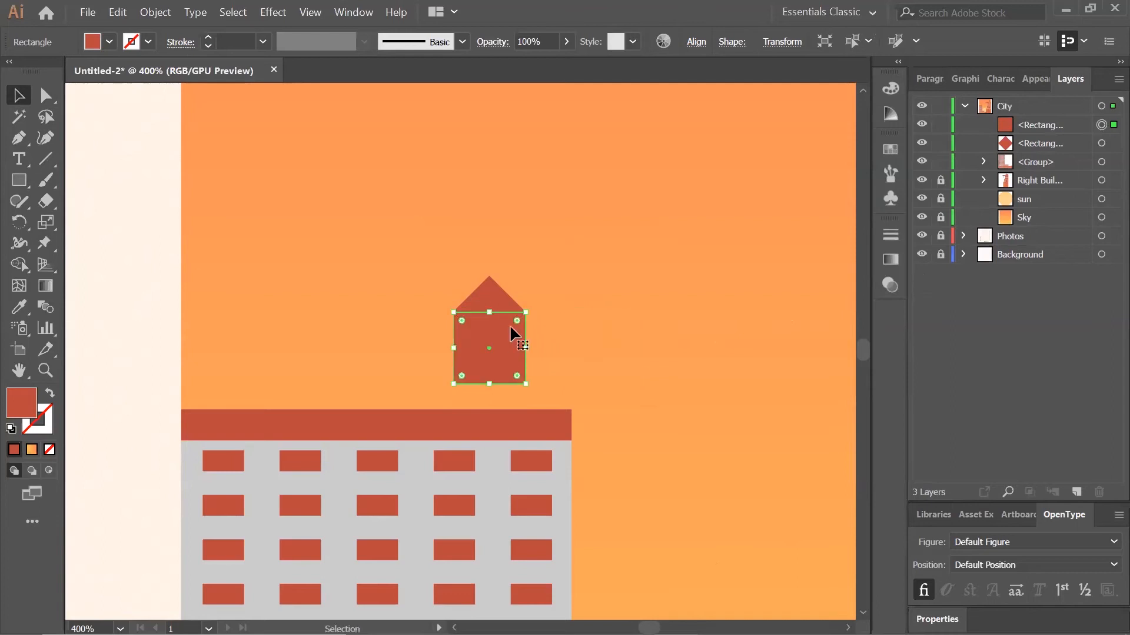
{"action": "left_click", "coordinate": [543, 316]}
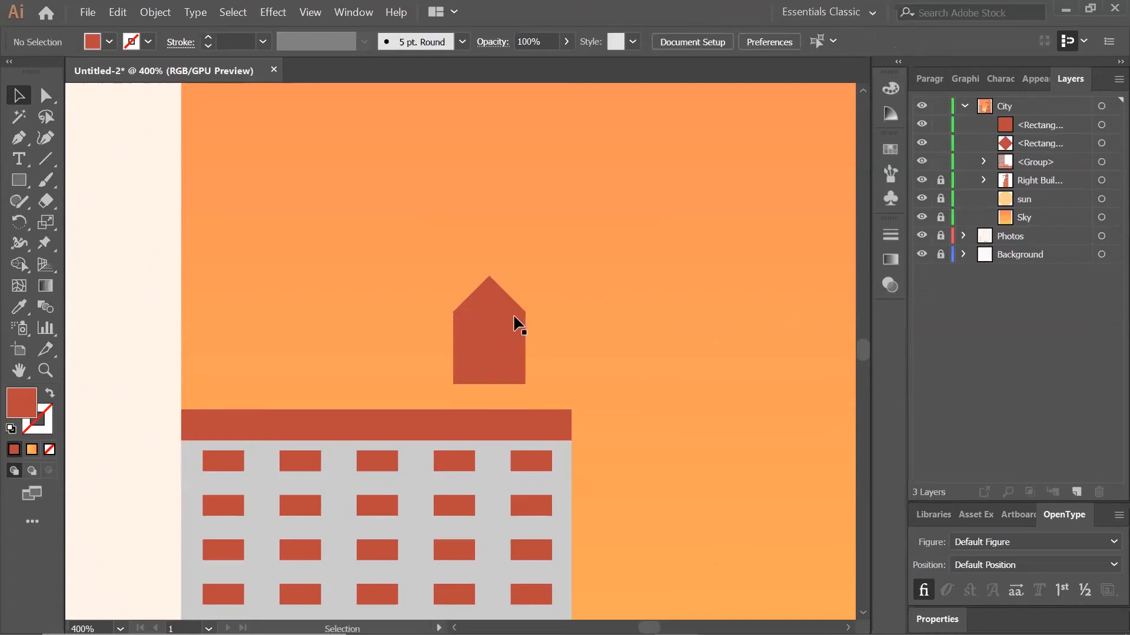
{"action": "key", "text": "ctrl+plus"}
{"action": "key", "text": "ctrl+plus"}
{"action": "key", "text": "ctrl+plus"}
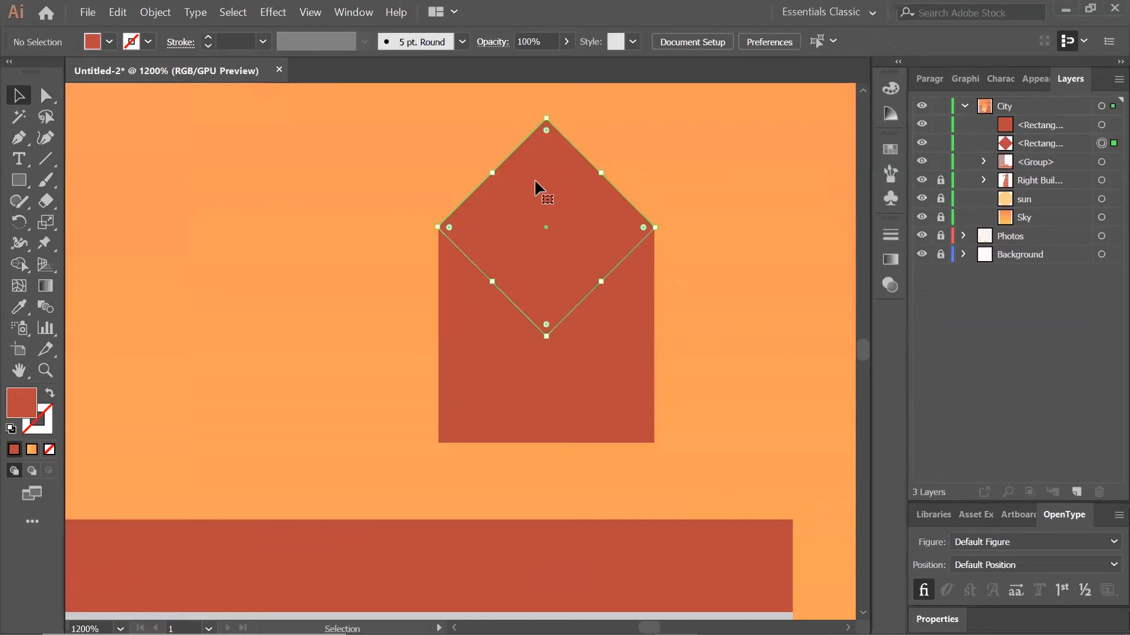
{"action": "left_click", "coordinate": [536, 180]}
{"action": "left_click", "coordinate": [584, 391]}
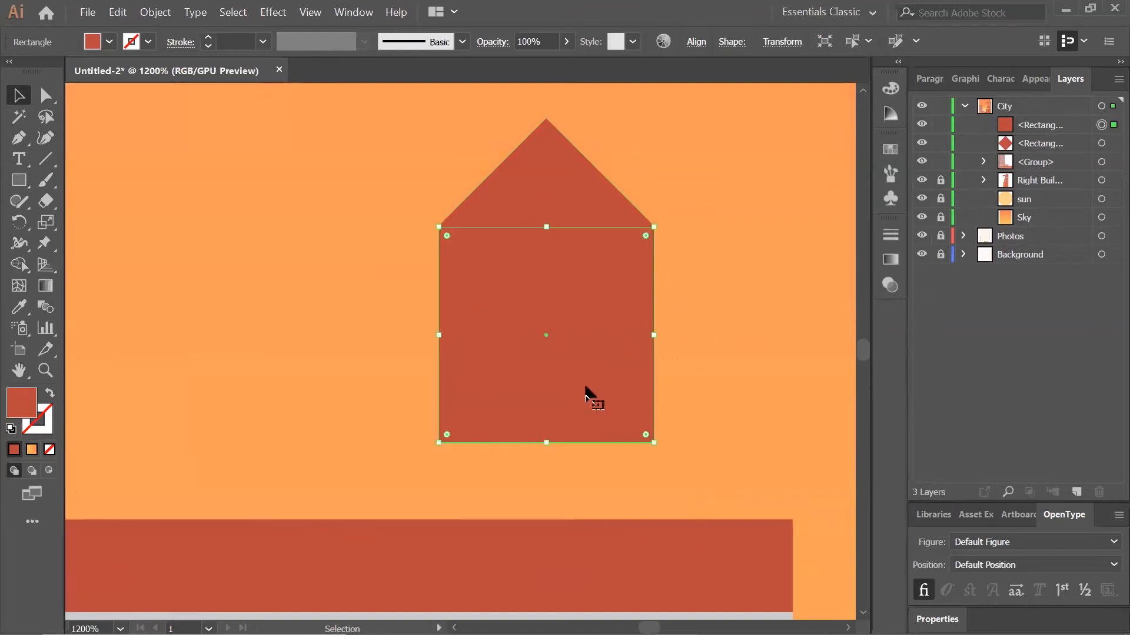
{"action": "left_click", "coordinate": [676, 237]}
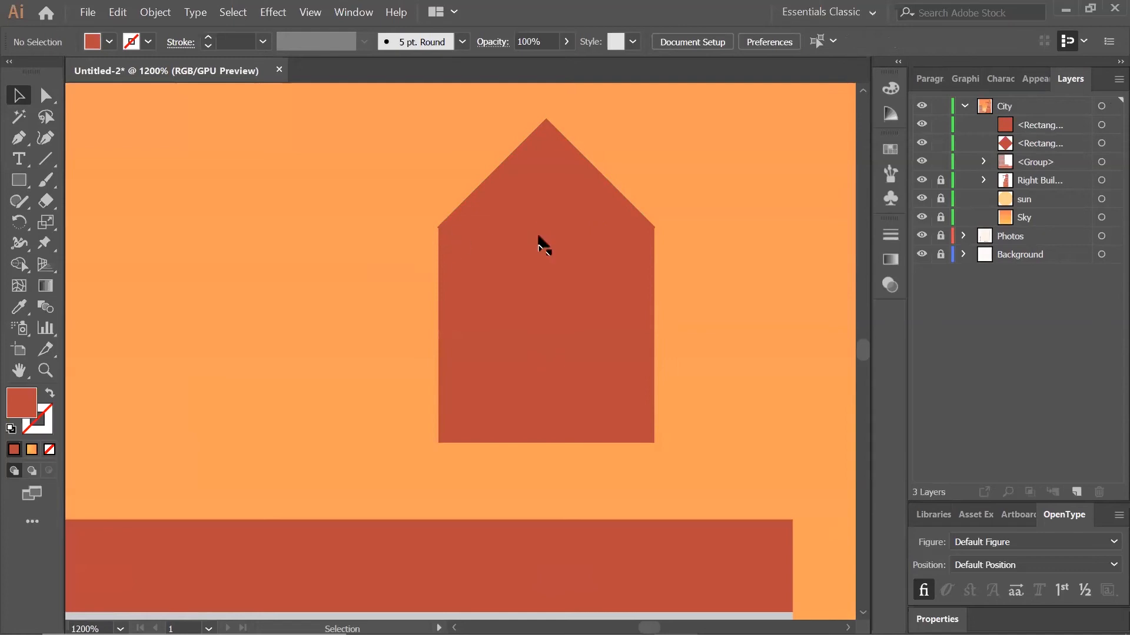
{"action": "left_click", "coordinate": [485, 311]}
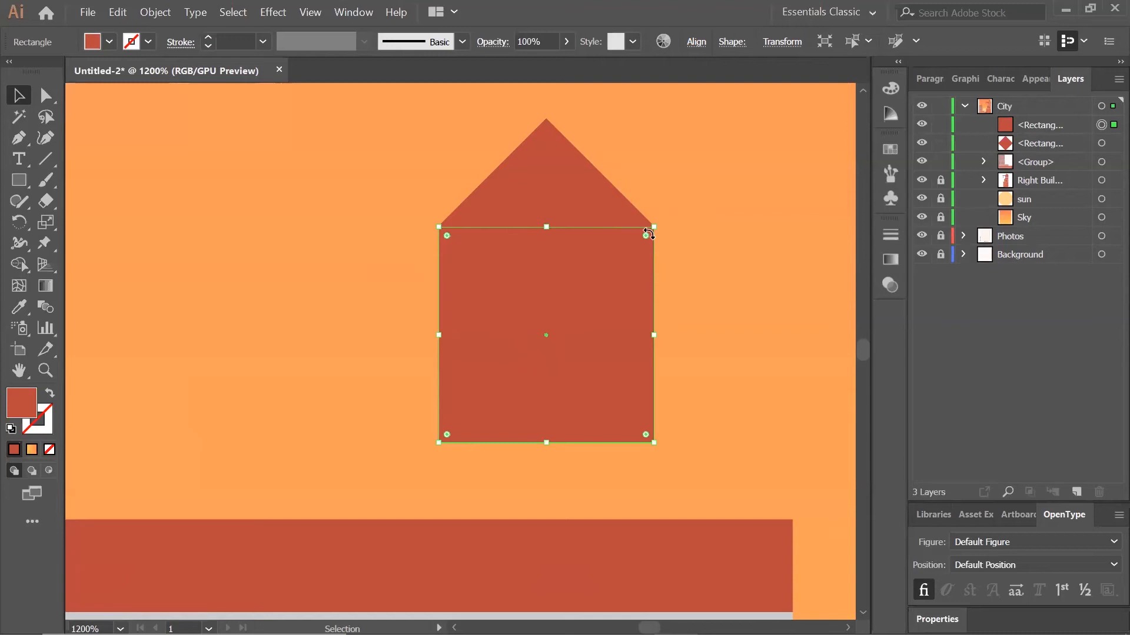
Create a narrow red 1 x 14 px rectangle in the sky beside the house-shaped pair.
{"action": "left_click", "coordinate": [19, 180]}
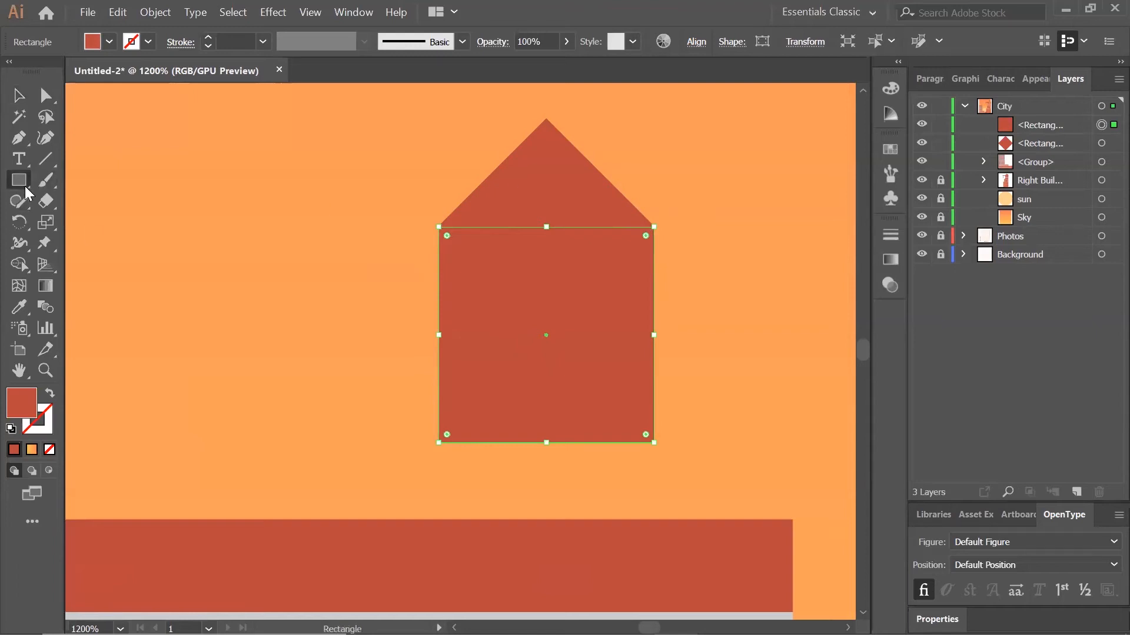
{"action": "left_click", "coordinate": [254, 223]}
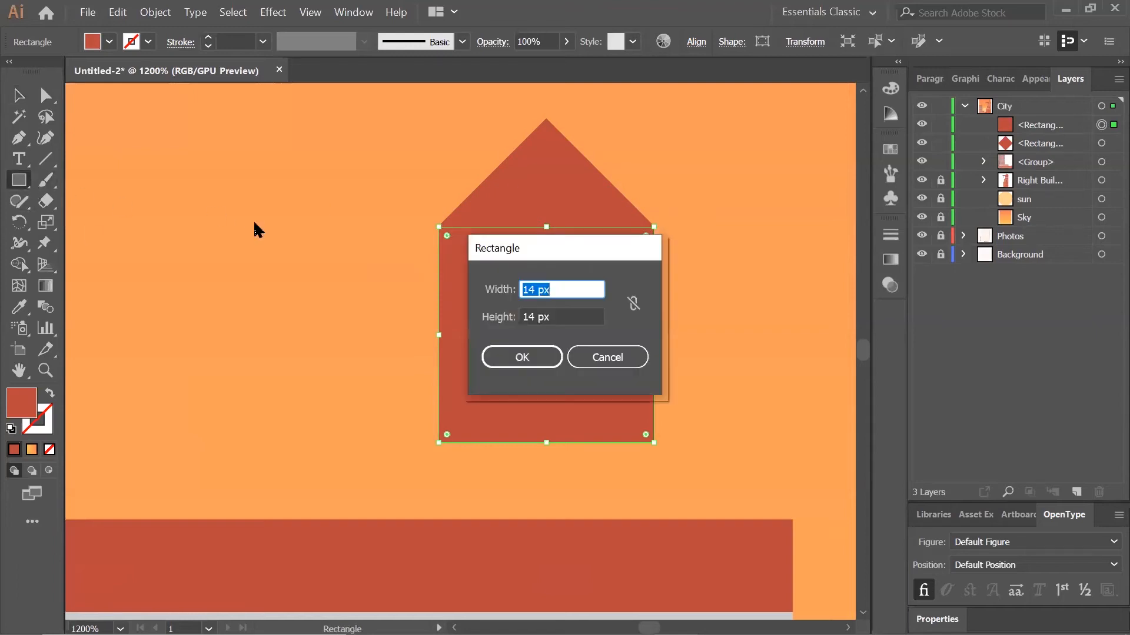
{"action": "type", "text": "1"}
{"action": "key", "text": "Tab"}
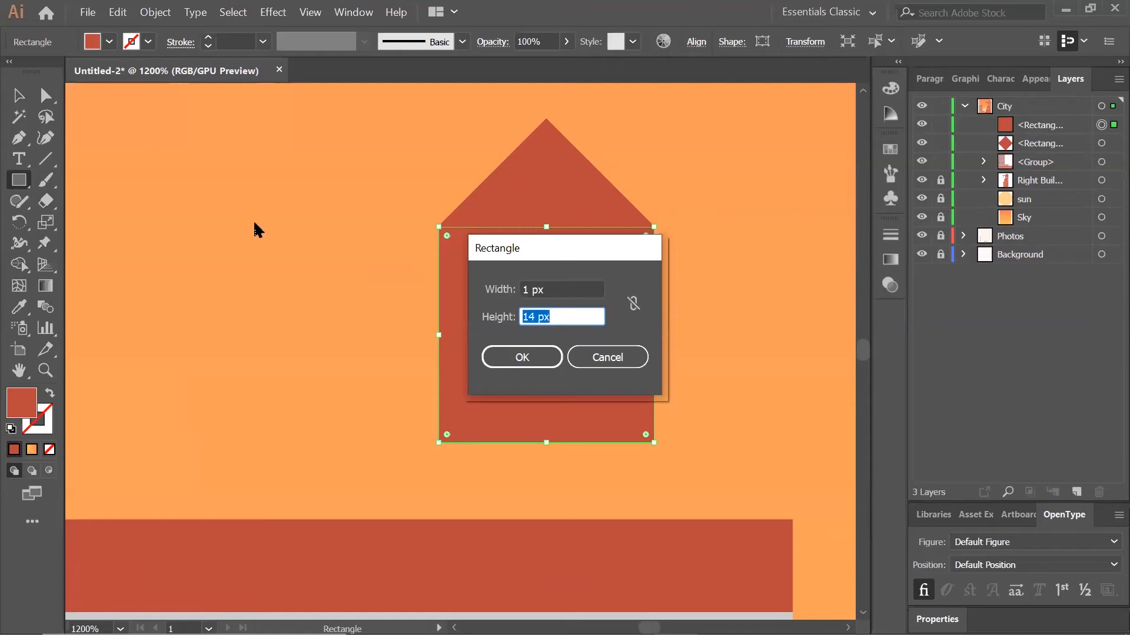
{"action": "key", "text": "Tab"}
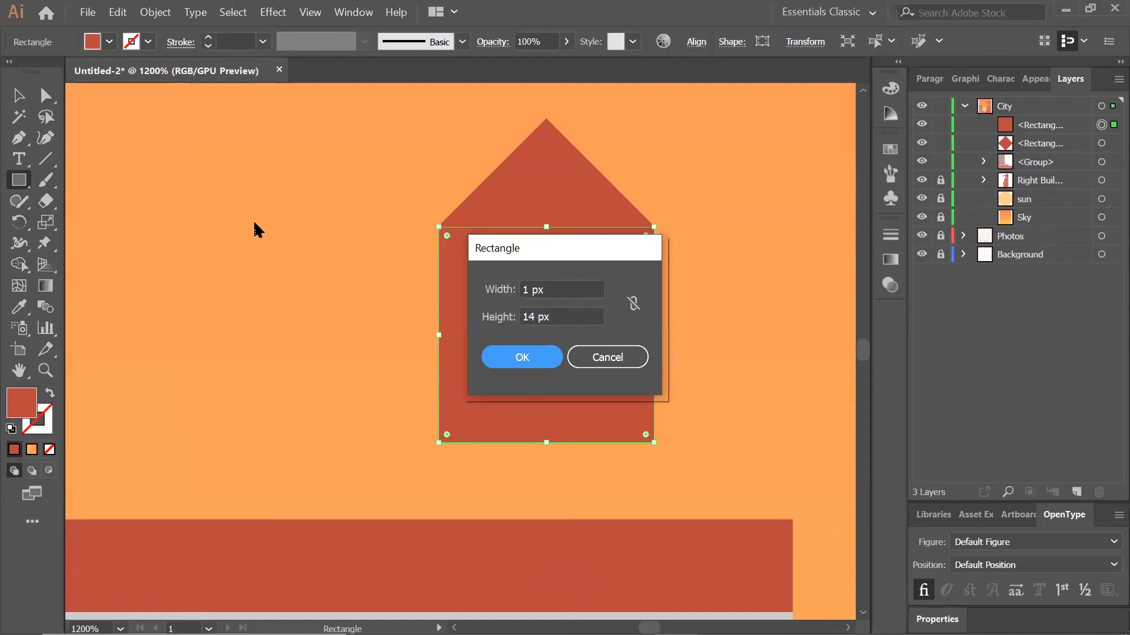
{"action": "key", "text": "Return"}
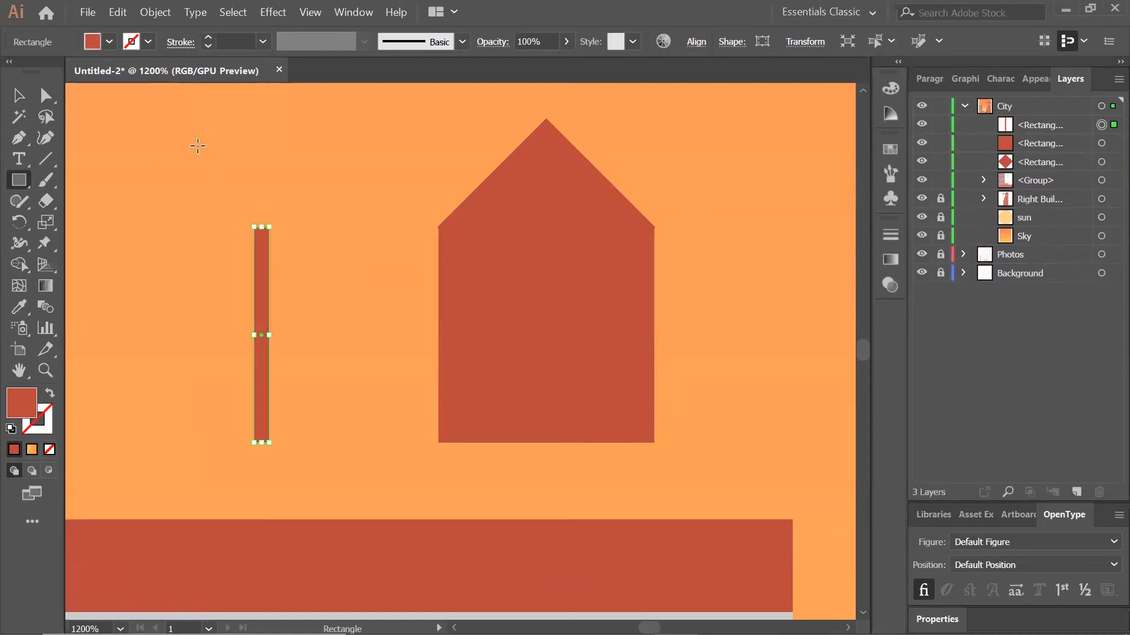
Make two copies of the narrow red 1 x 14 px rectangle.
{"action": "left_click", "coordinate": [120, 12]}
{"action": "left_click", "coordinate": [147, 87]}
{"action": "left_click", "coordinate": [118, 12]}
{"action": "left_click", "coordinate": [134, 110]}
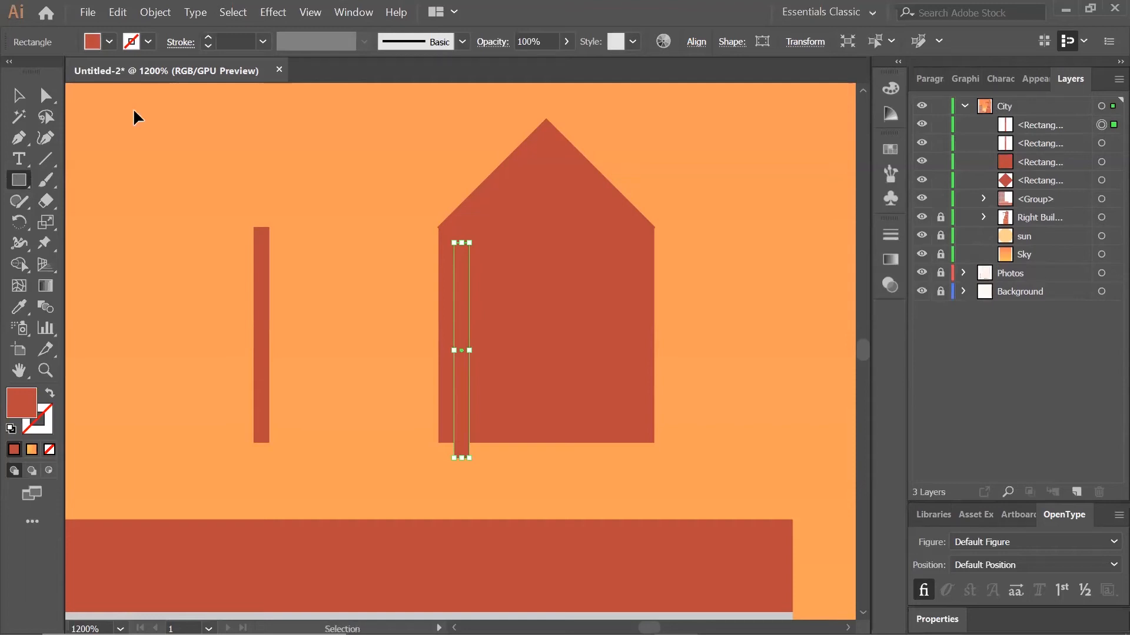
{"action": "key", "text": "ctrl+f"}
Place the three narrow rectangles as legs under the house shape's right edge, left edge and middle, their lower ends touching the red roof.
{"action": "left_click", "coordinate": [24, 100]}
{"action": "left_click_drag", "start_coordinate": [474, 292], "coordinate": [645, 352]}
{"action": "left_click", "coordinate": [719, 363]}
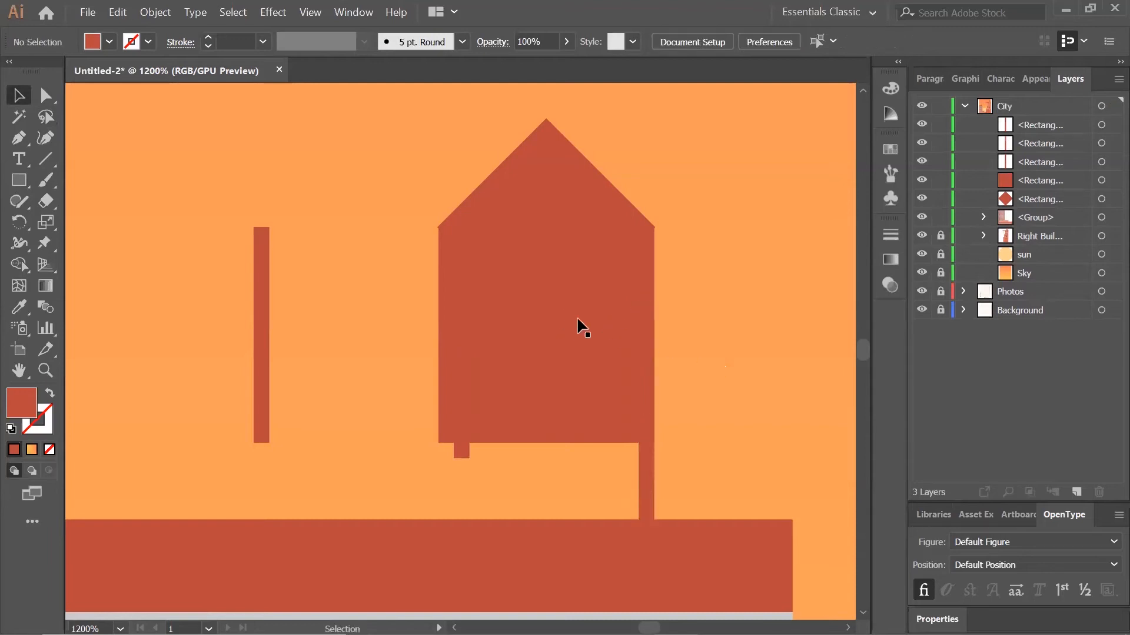
{"action": "left_click", "coordinate": [465, 453]}
{"action": "left_click_drag", "start_coordinate": [462, 416], "coordinate": [446, 485]}
{"action": "left_click", "coordinate": [395, 427]}
{"action": "left_click_drag", "start_coordinate": [263, 377], "coordinate": [540, 445]}
{"action": "left_click", "coordinate": [798, 466]}
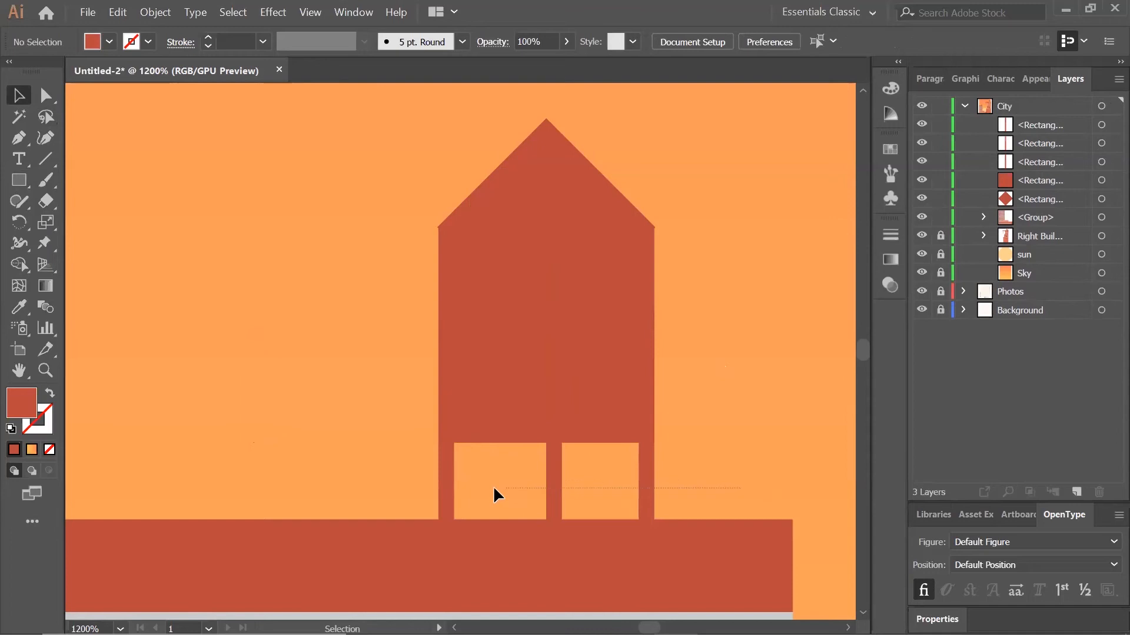
Select the three legs together and distribute them evenly horizontally.
{"action": "left_click_drag", "start_coordinate": [394, 467], "coordinate": [392, 467]}
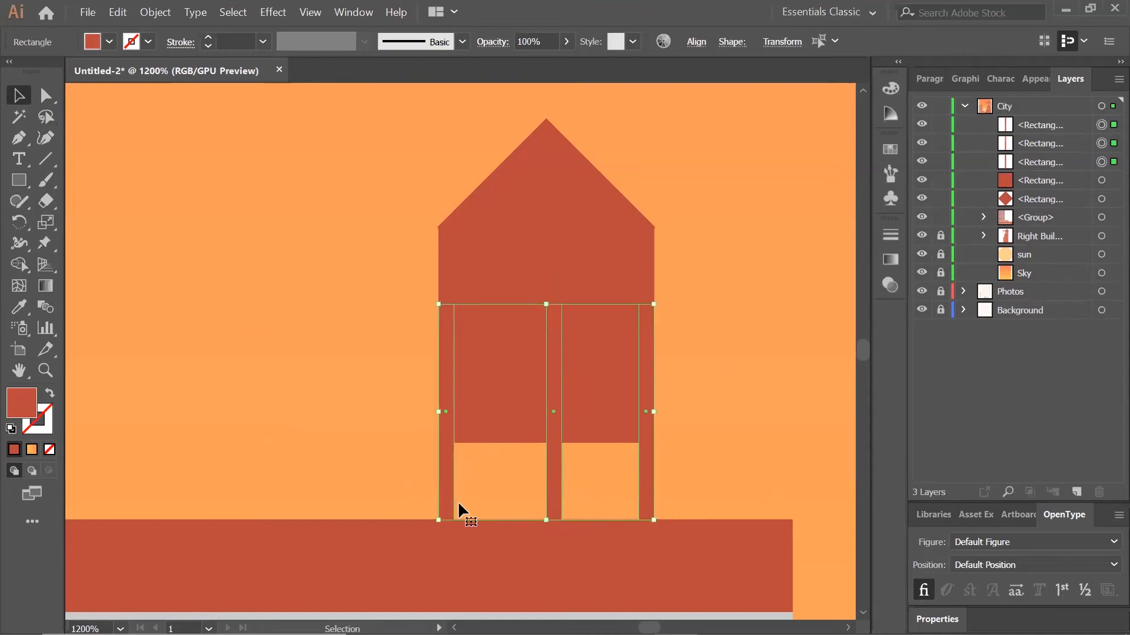
{"action": "left_click", "coordinate": [696, 42]}
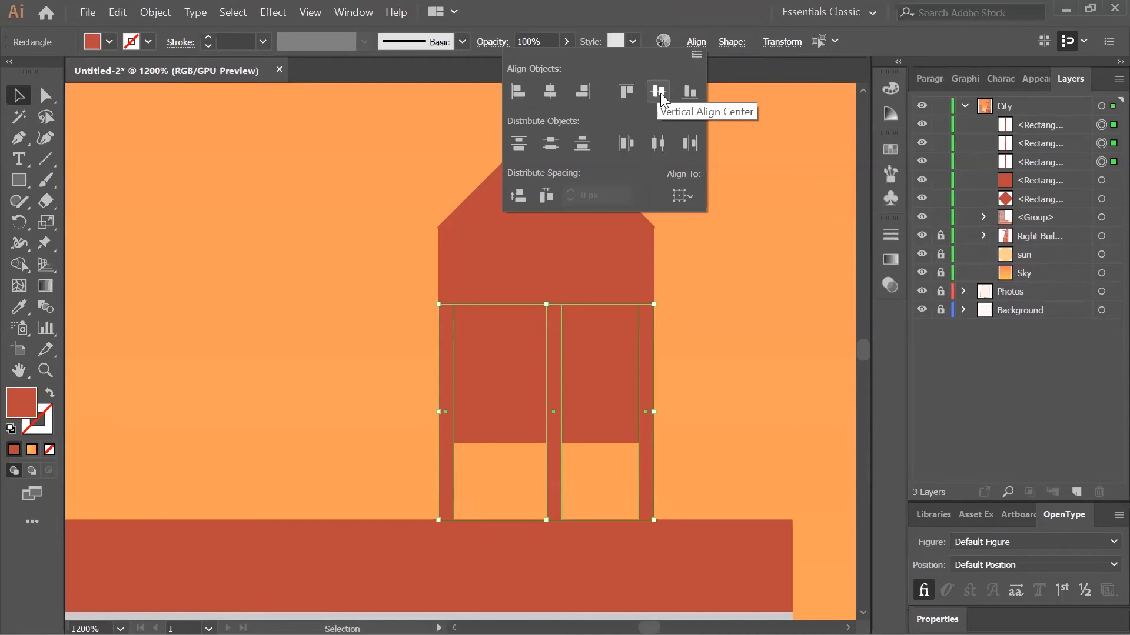
{"action": "left_click", "coordinate": [624, 148]}
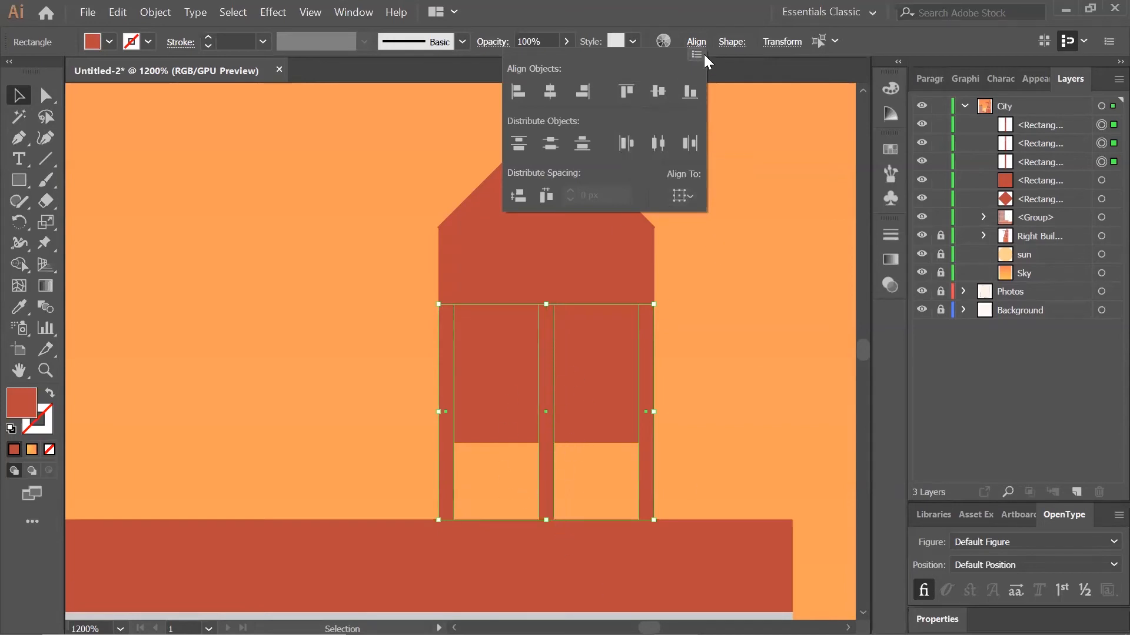
{"action": "left_click", "coordinate": [750, 189]}
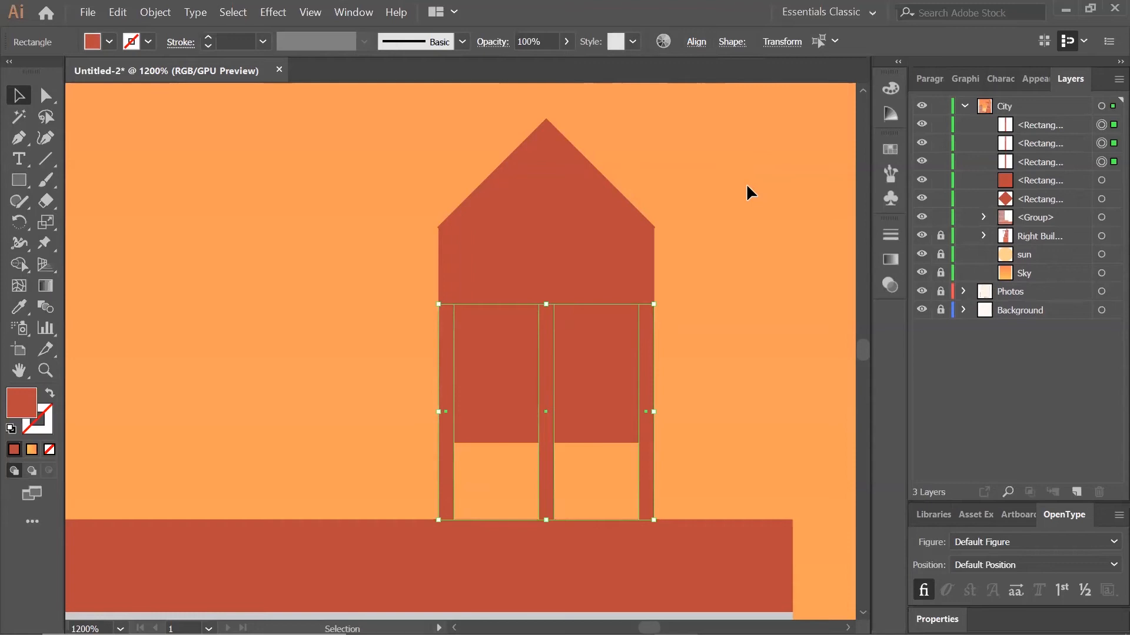
Raise the diamond and square together so that more of the three legs is exposed, keeping the leg tops overlapped by the square.
{"action": "key", "text": "ctrl+minus"}
{"action": "key", "text": "ctrl+minus"}
{"action": "key", "text": "v"}
{"action": "left_click", "coordinate": [538, 193]}
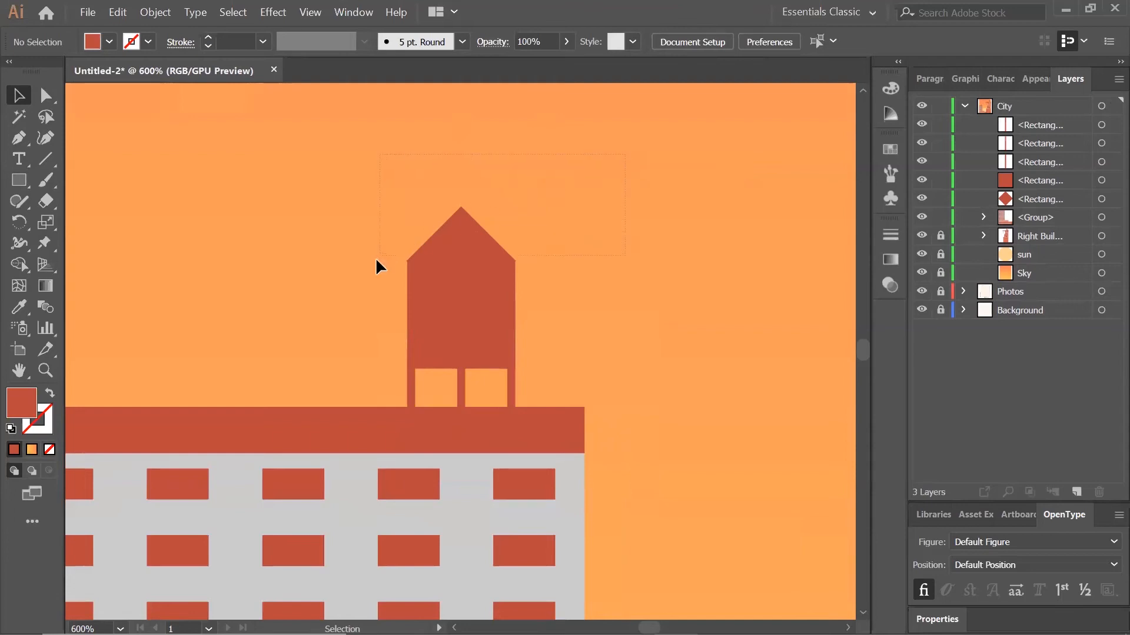
{"action": "left_click_drag", "start_coordinate": [379, 264], "coordinate": [379, 264]}
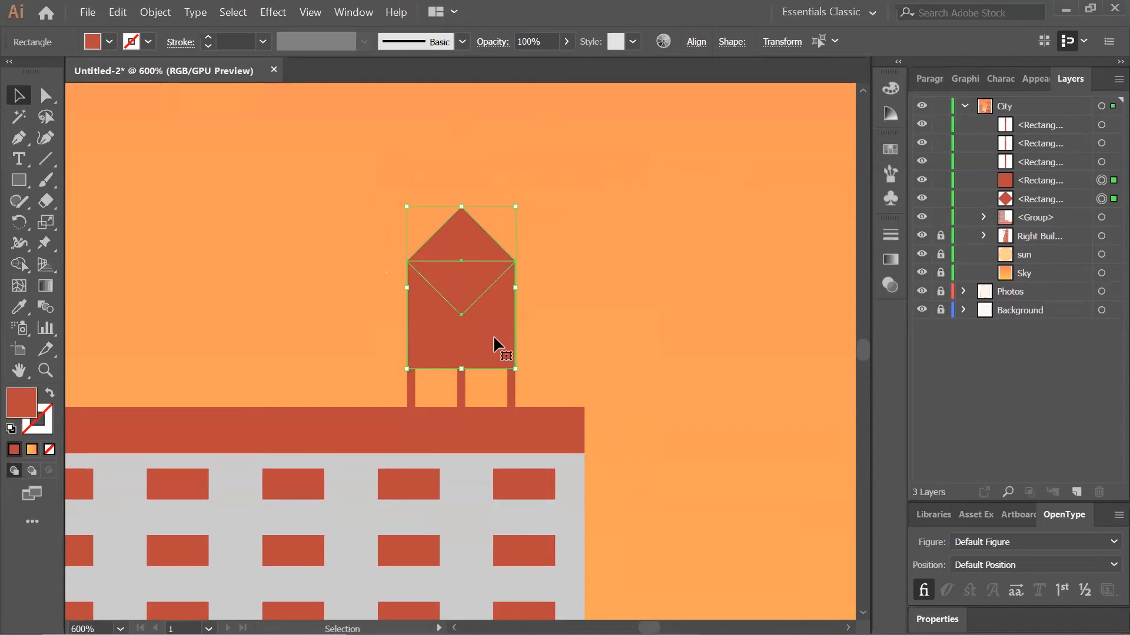
{"action": "left_click_drag", "start_coordinate": [492, 333], "coordinate": [486, 263]}
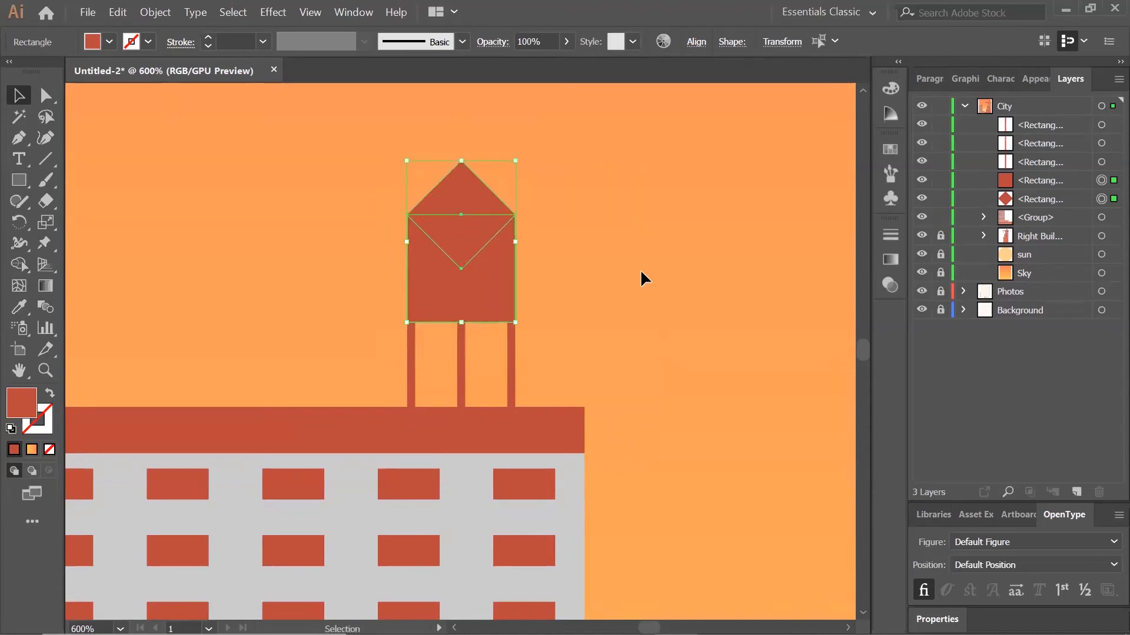
{"action": "left_click", "coordinate": [640, 271]}
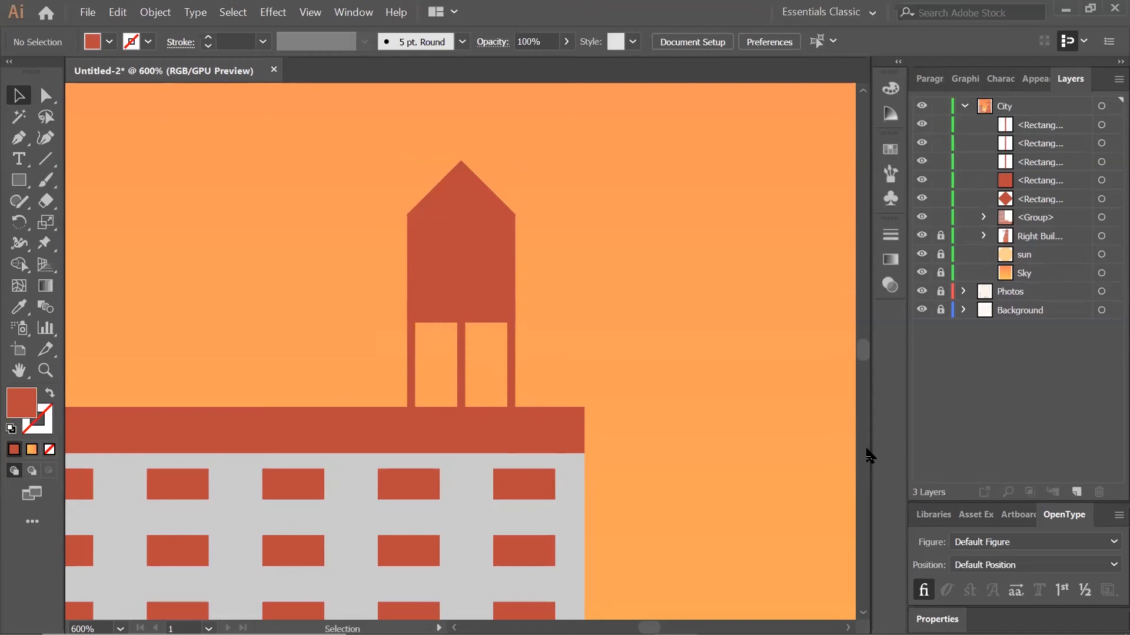
Group the finished rooftop water tower with the existing group of left-hand buildings.
{"action": "key", "text": "ctrl+a"}
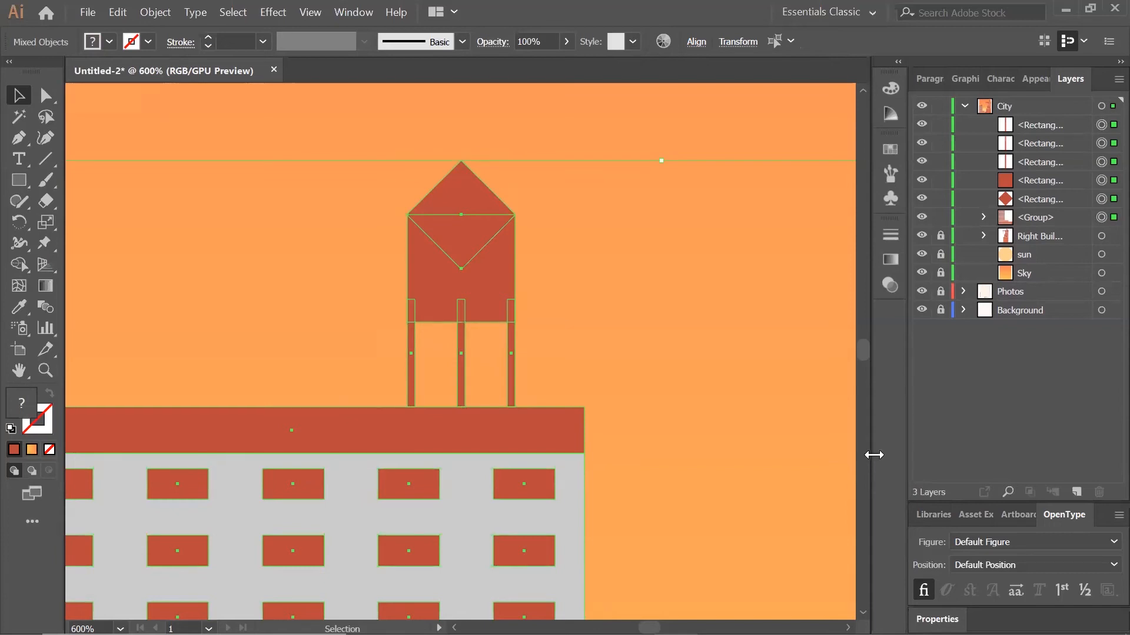
{"action": "left_click", "coordinate": [154, 12]}
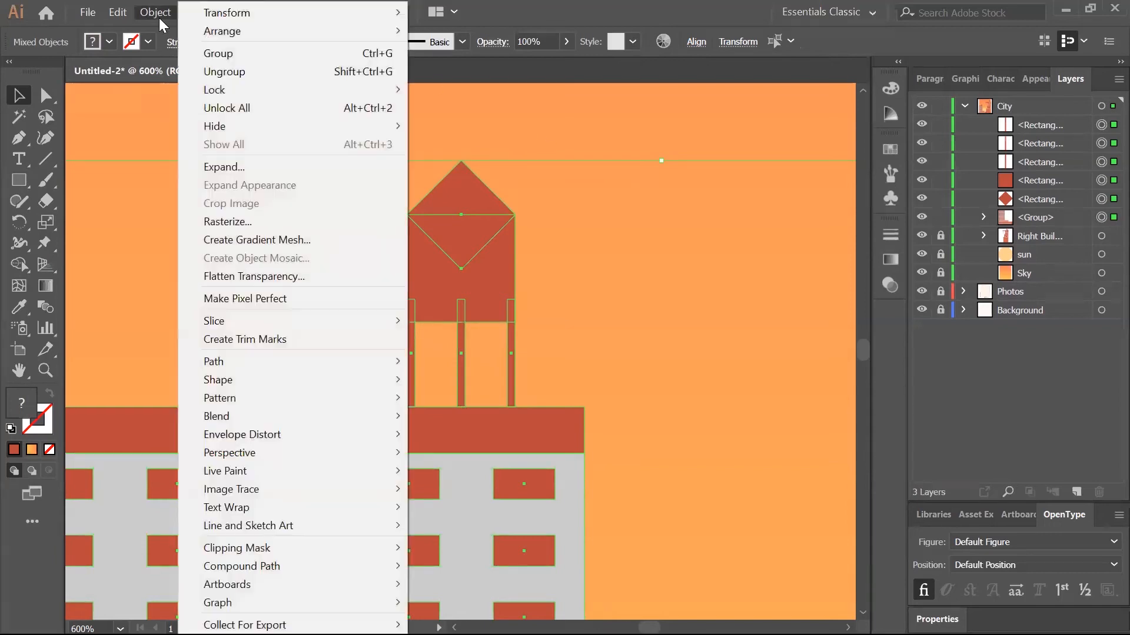
{"action": "left_click", "coordinate": [218, 53]}
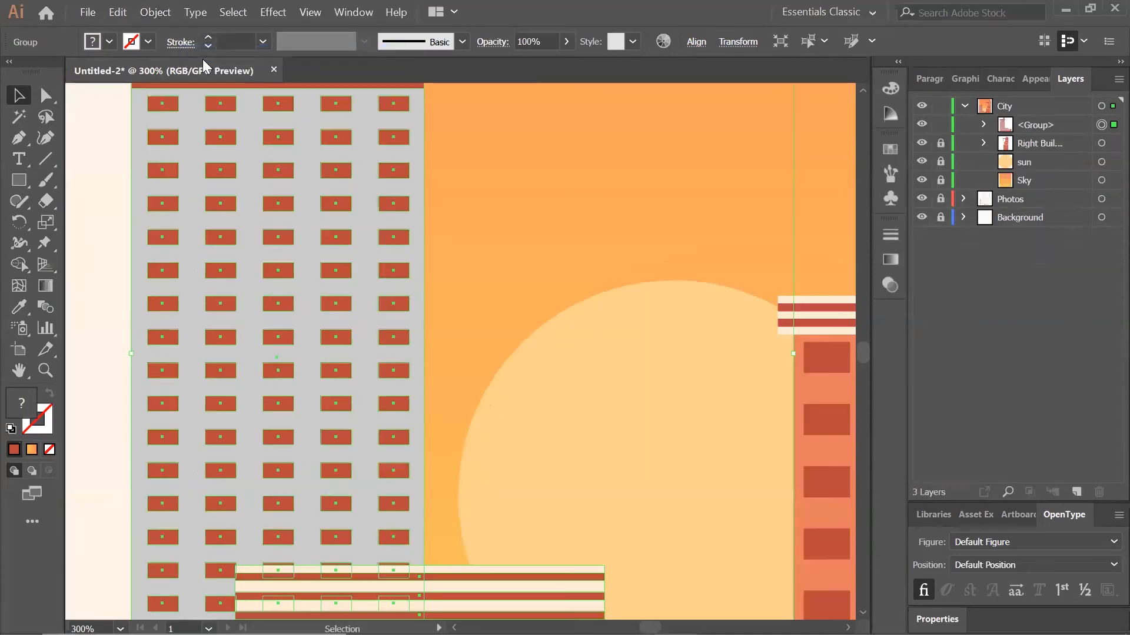
{"action": "key", "text": "ctrl+minus"}
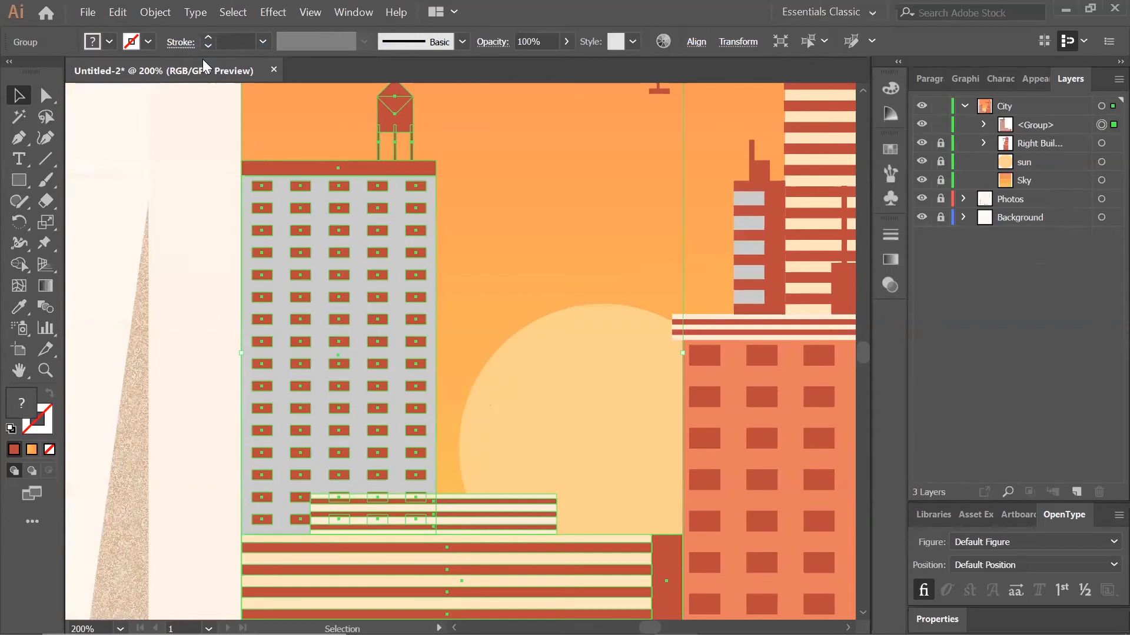
{"action": "left_click", "coordinate": [691, 89]}
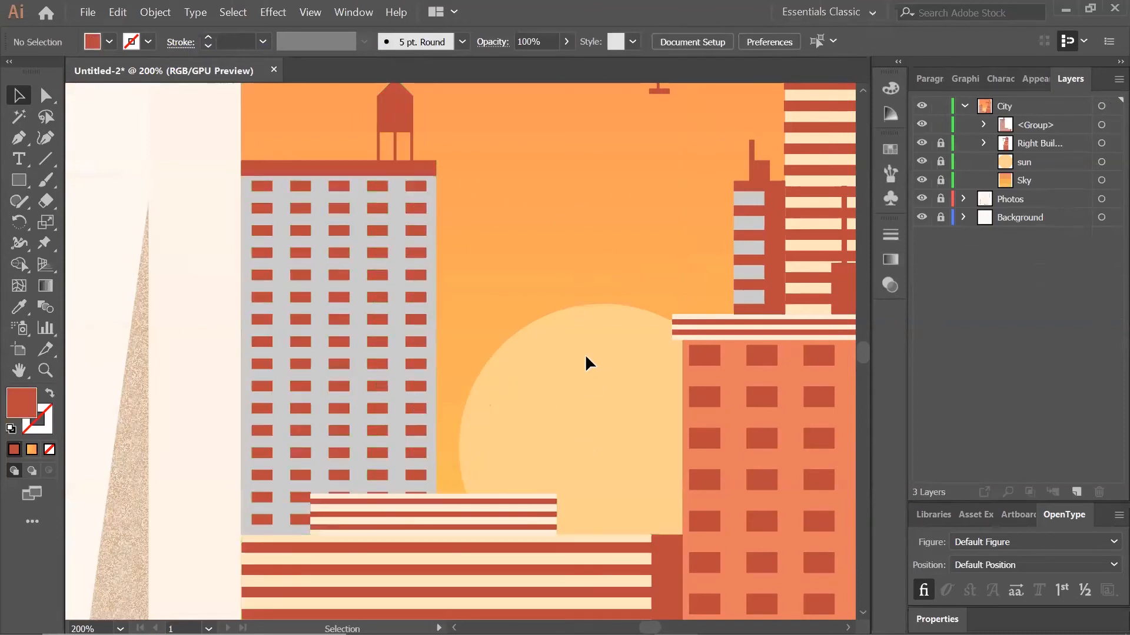
Create a red 32 x 88 px rectangle in front of the sun.
{"action": "key", "text": "ctrl+="}
{"action": "left_click_drag", "start_coordinate": [577, 357], "coordinate": [429, 376]}
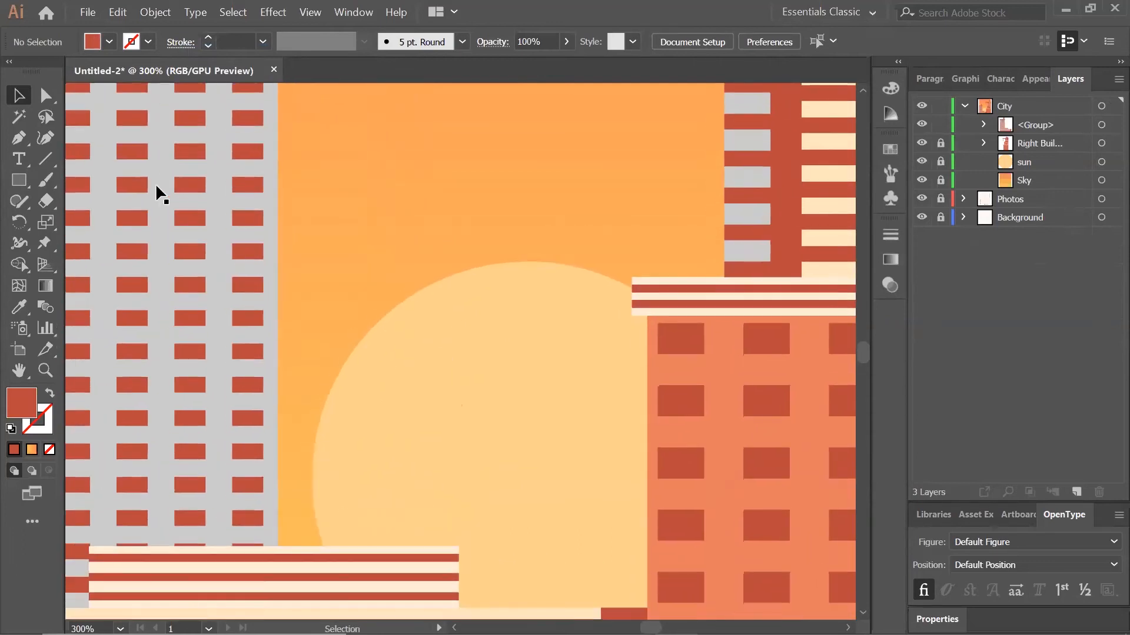
{"action": "left_click", "coordinate": [21, 178]}
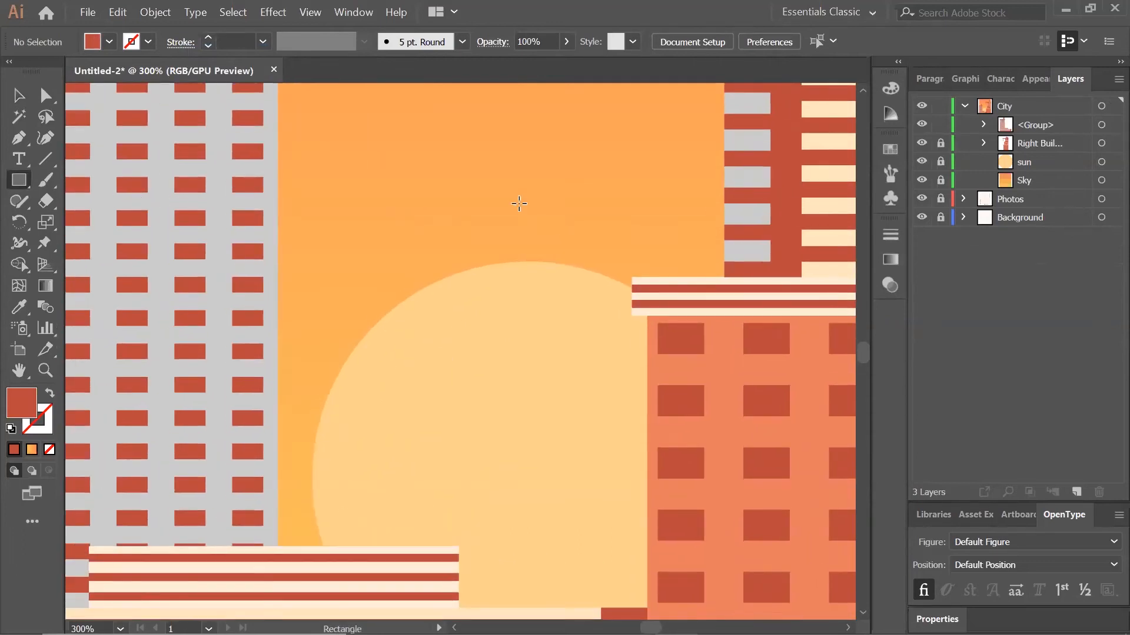
{"action": "left_click", "coordinate": [519, 204]}
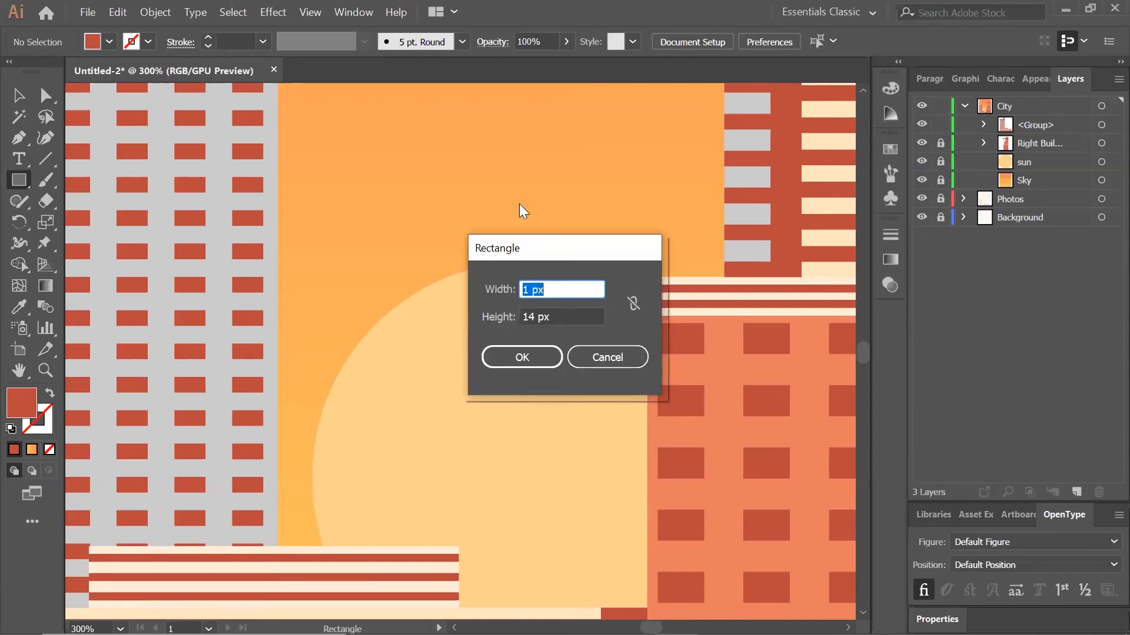
{"action": "type", "text": "32"}
{"action": "key", "text": "Tab"}
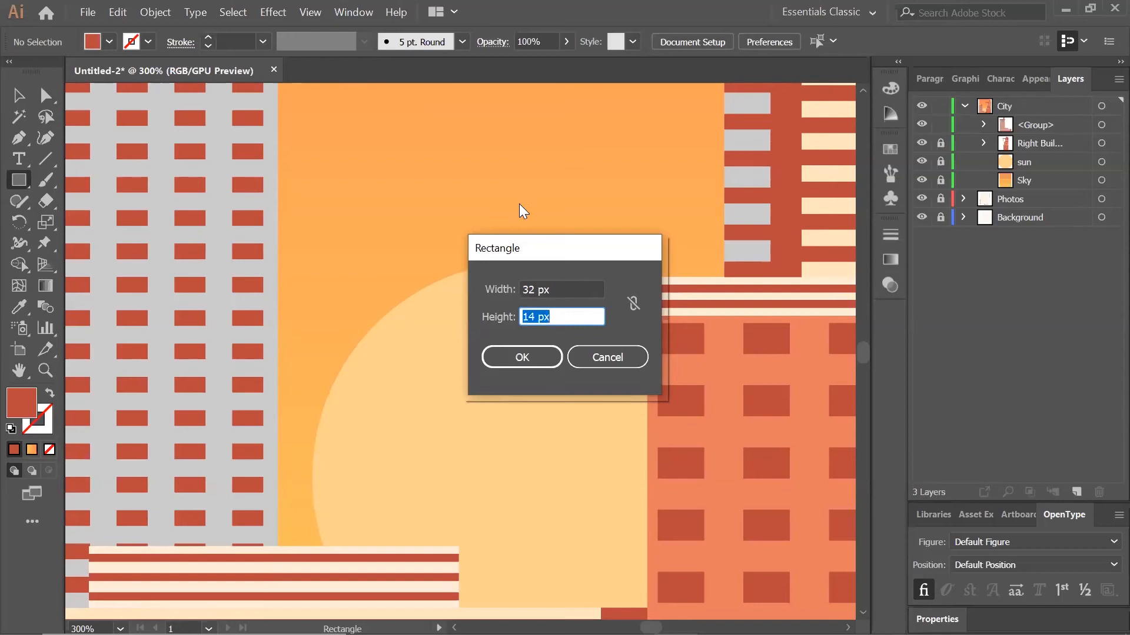
{"action": "type", "text": "88"}
{"action": "key", "text": "Tab"}
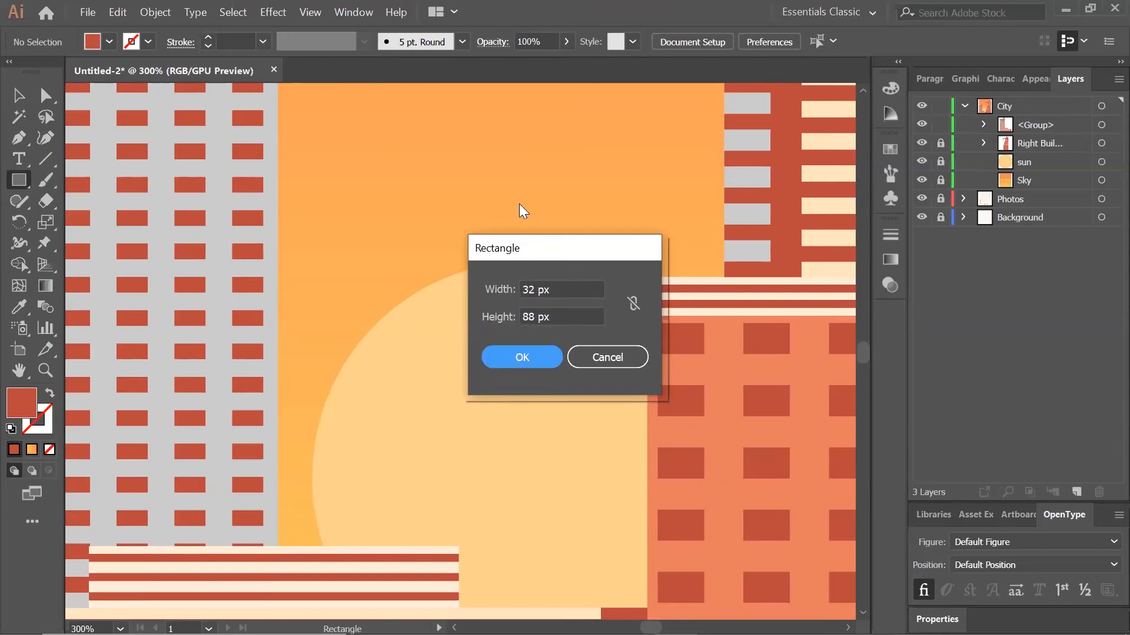
{"action": "key", "text": "Return"}
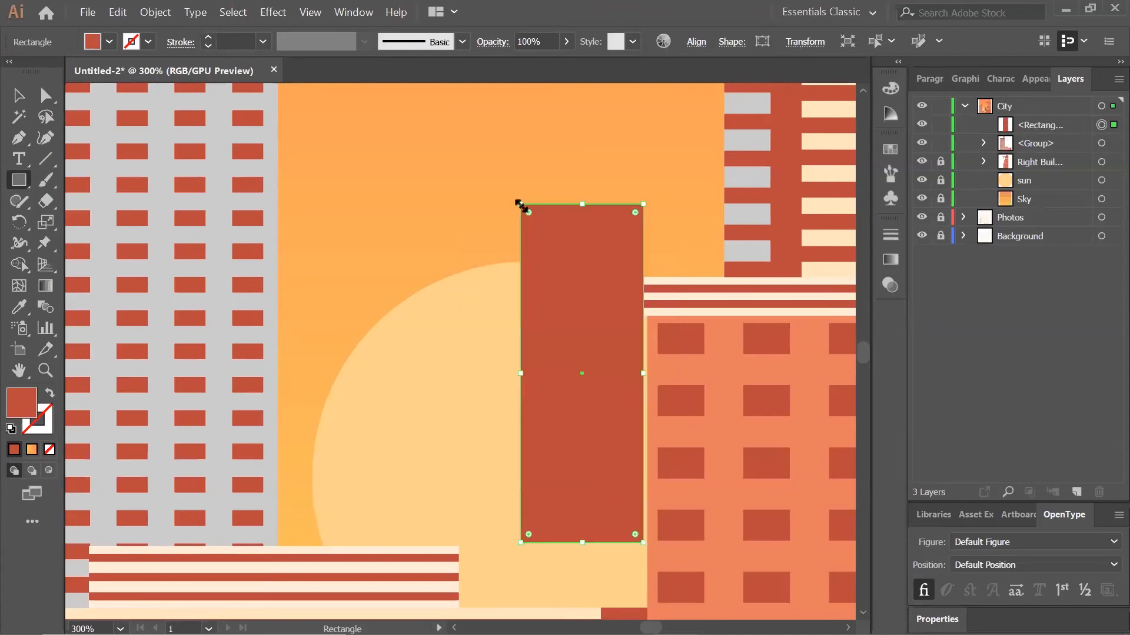
Place the red rectangle against the grey building's right side, standing on the small striped block.
{"action": "left_click", "coordinate": [18, 95]}
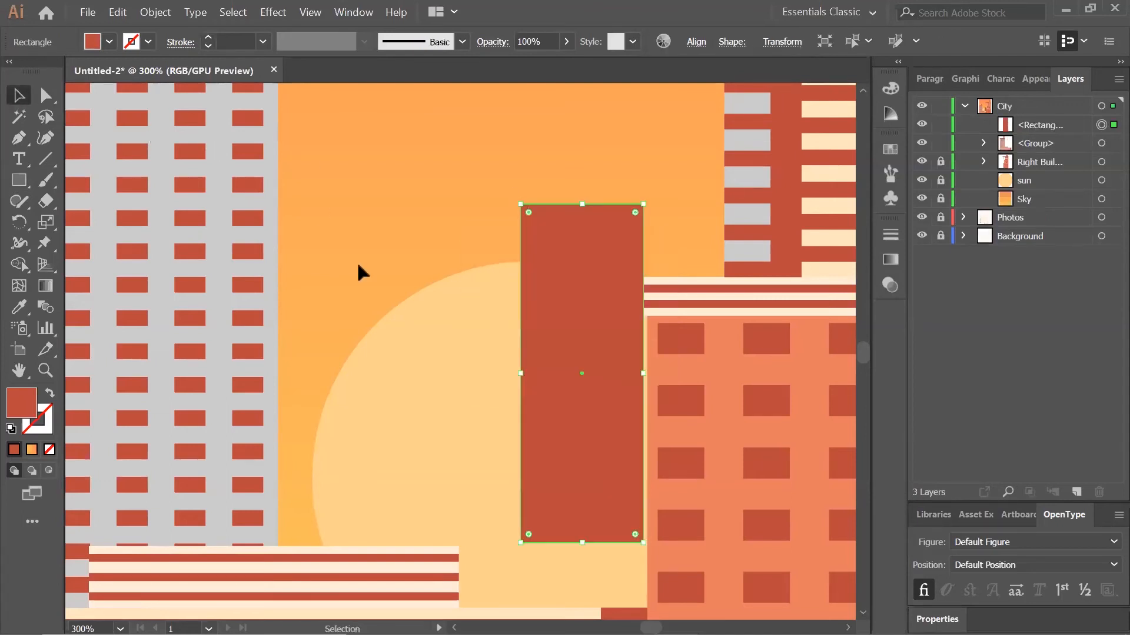
{"action": "left_click_drag", "start_coordinate": [561, 487], "coordinate": [363, 496]}
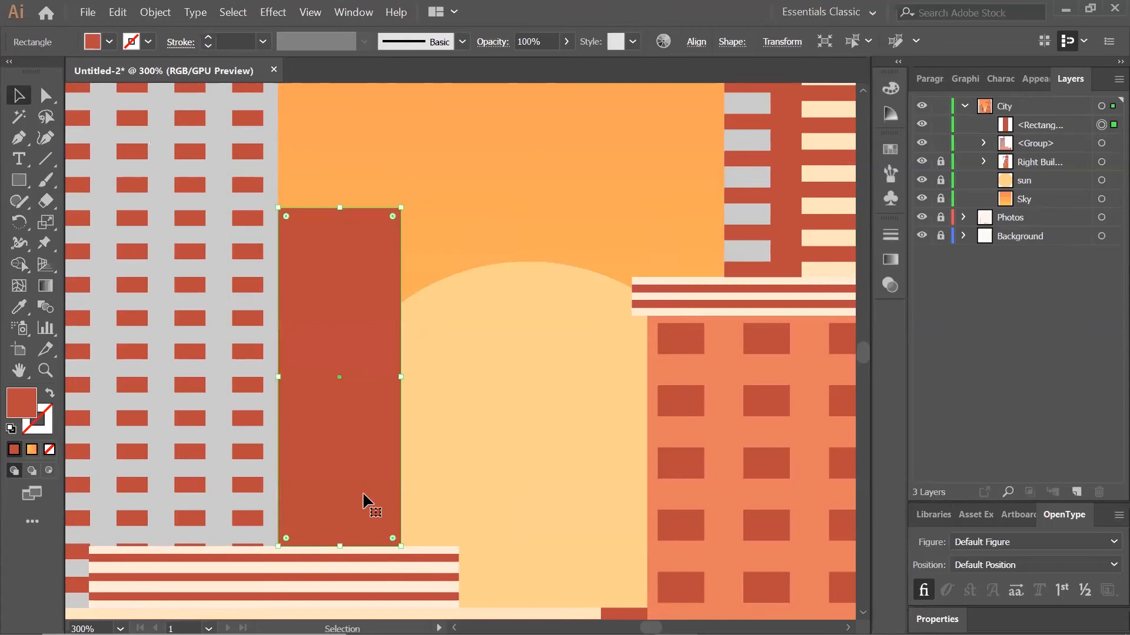
{"action": "key", "text": "ctrl+plus"}
{"action": "key", "text": "ctrl+plus"}
{"action": "key", "text": "ctrl+plus"}
{"action": "left_click_drag", "start_coordinate": [403, 395], "coordinate": [471, 126]}
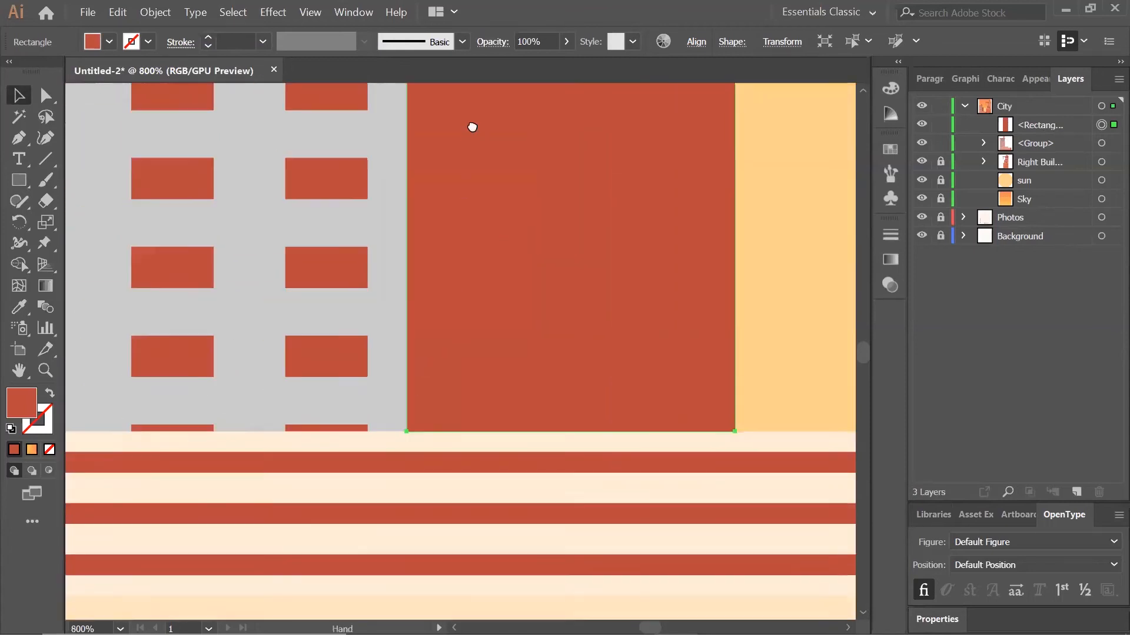
{"action": "left_click", "coordinate": [739, 215]}
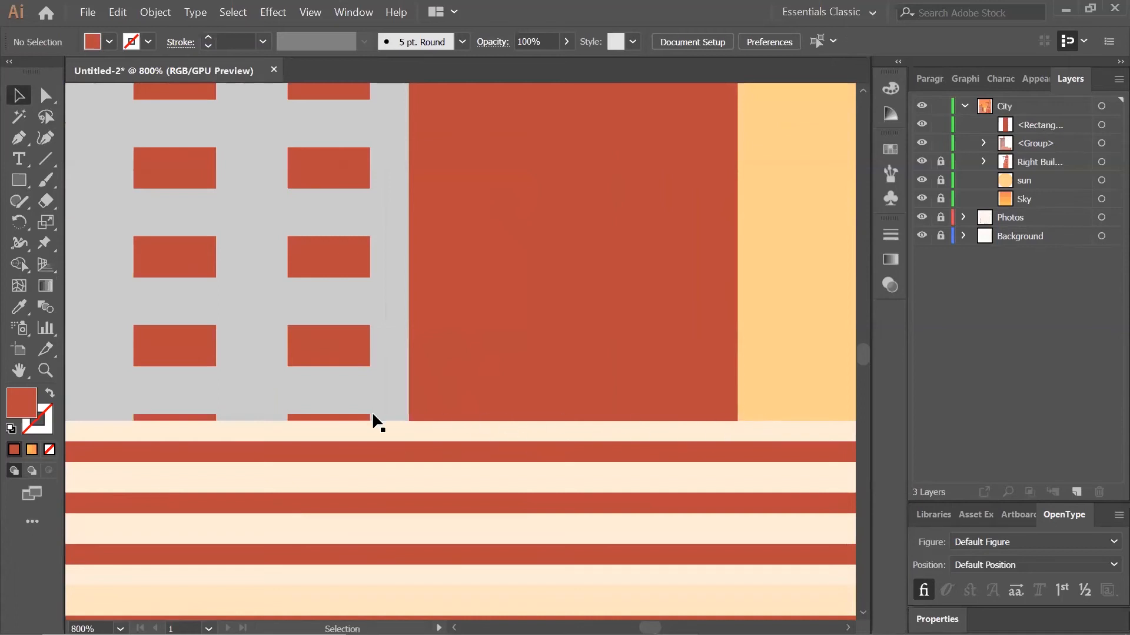
Lock the group of left-hand buildings in the City layer.
{"action": "key", "text": "ctrl+minus"}
{"action": "key", "text": "ctrl+minus"}
{"action": "key", "text": "ctrl+minus"}
{"action": "key", "text": "ctrl+minus"}
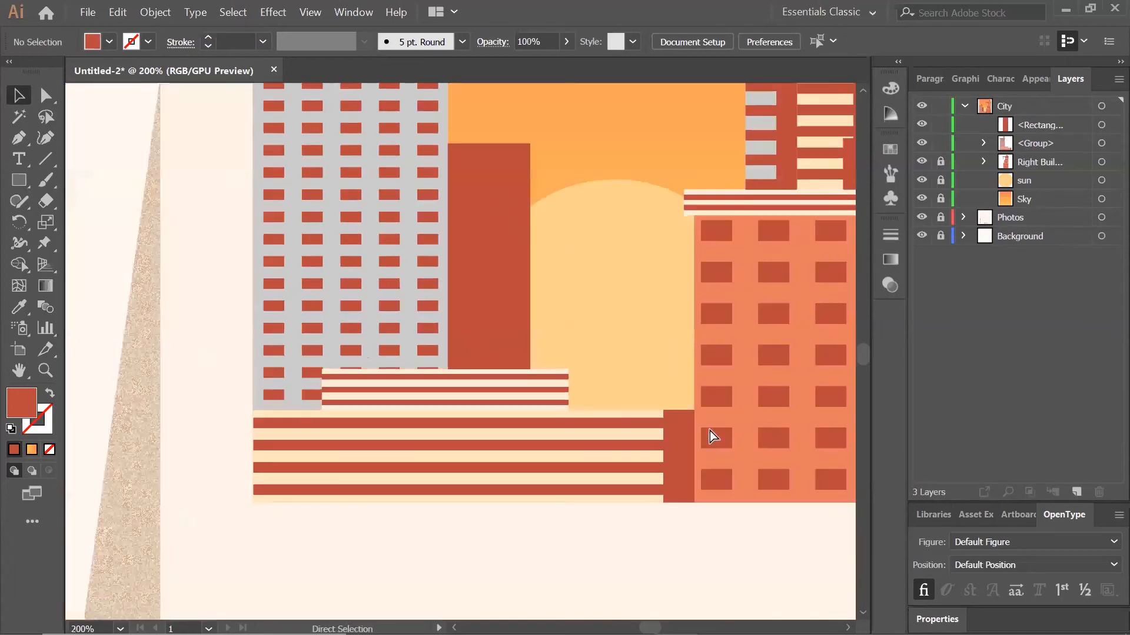
{"action": "left_click_drag", "start_coordinate": [640, 245], "coordinate": [610, 295]}
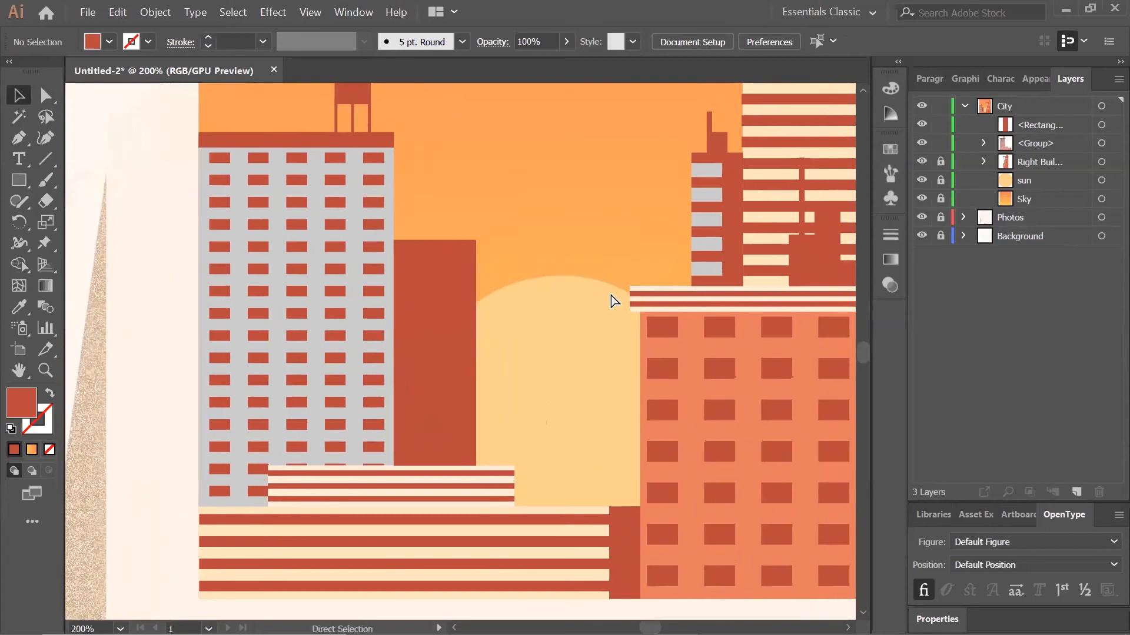
{"action": "key", "text": "ctrl+plus"}
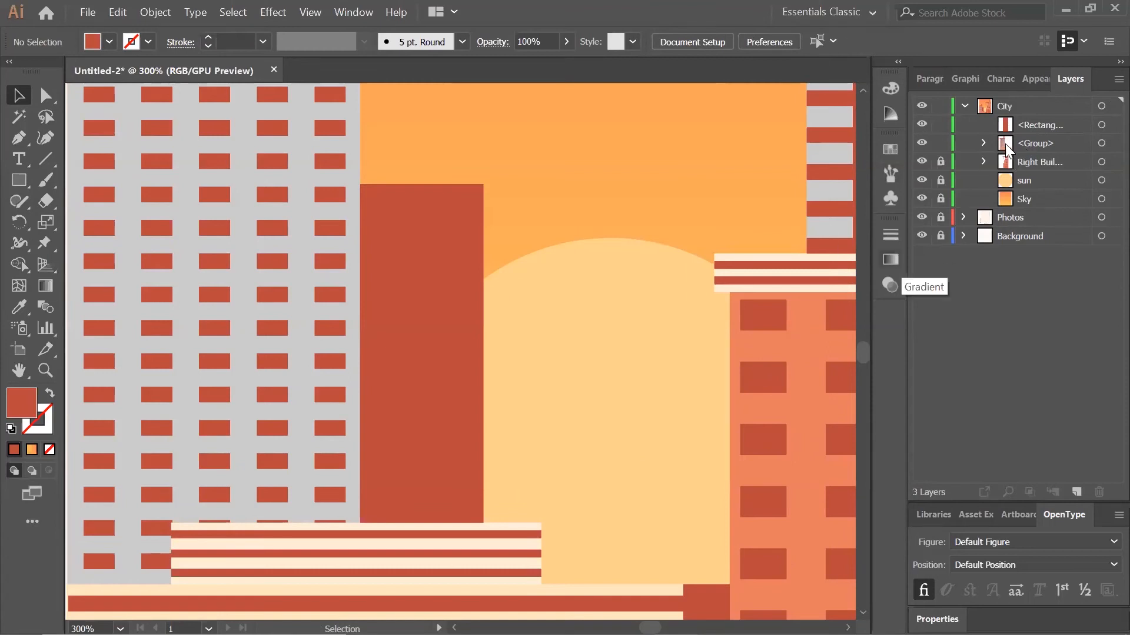
{"action": "left_click", "coordinate": [941, 143]}
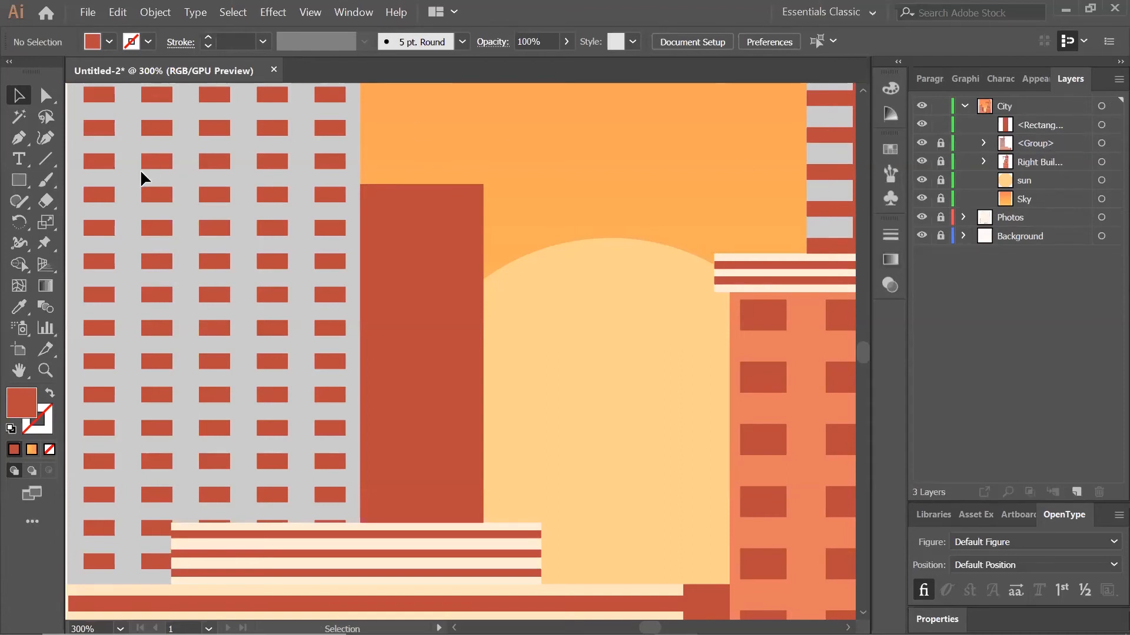
Create a narrow red 2 x 88 px rectangle just right of the tall red block.
{"action": "left_click", "coordinate": [20, 178]}
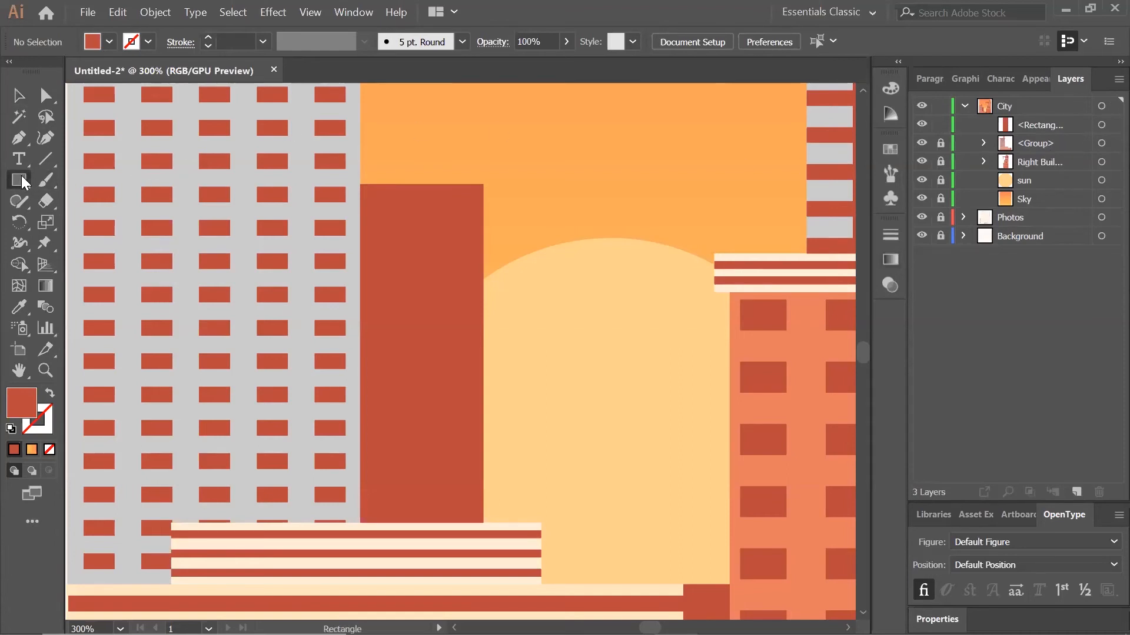
{"action": "left_click", "coordinate": [533, 241]}
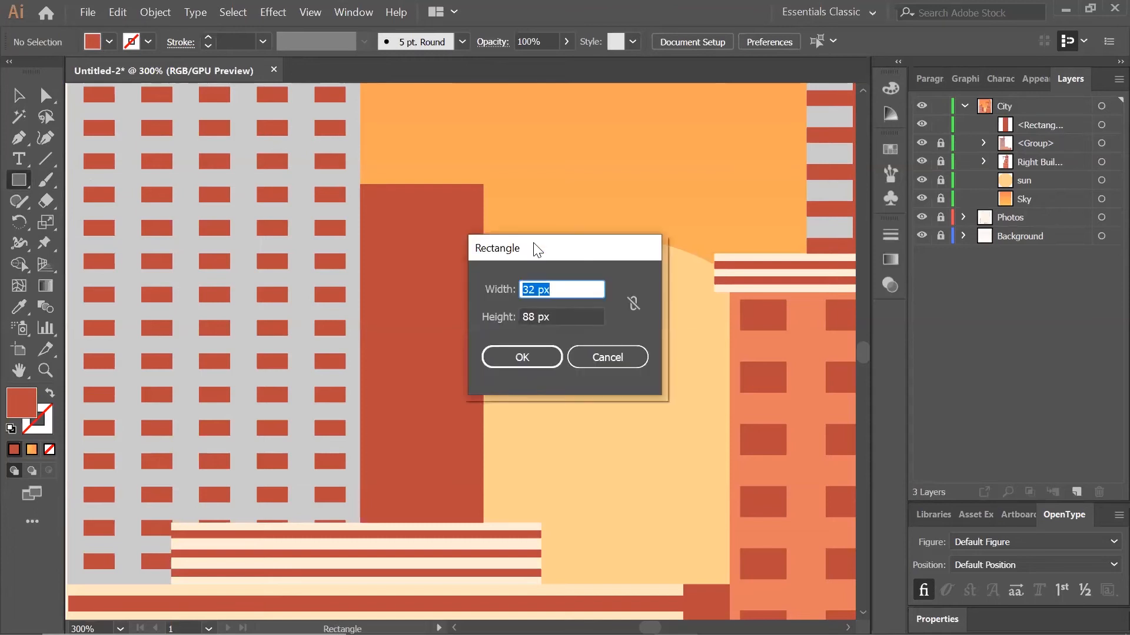
{"action": "type", "text": "2"}
{"action": "key", "text": "Tab"}
{"action": "type", "text": "88"}
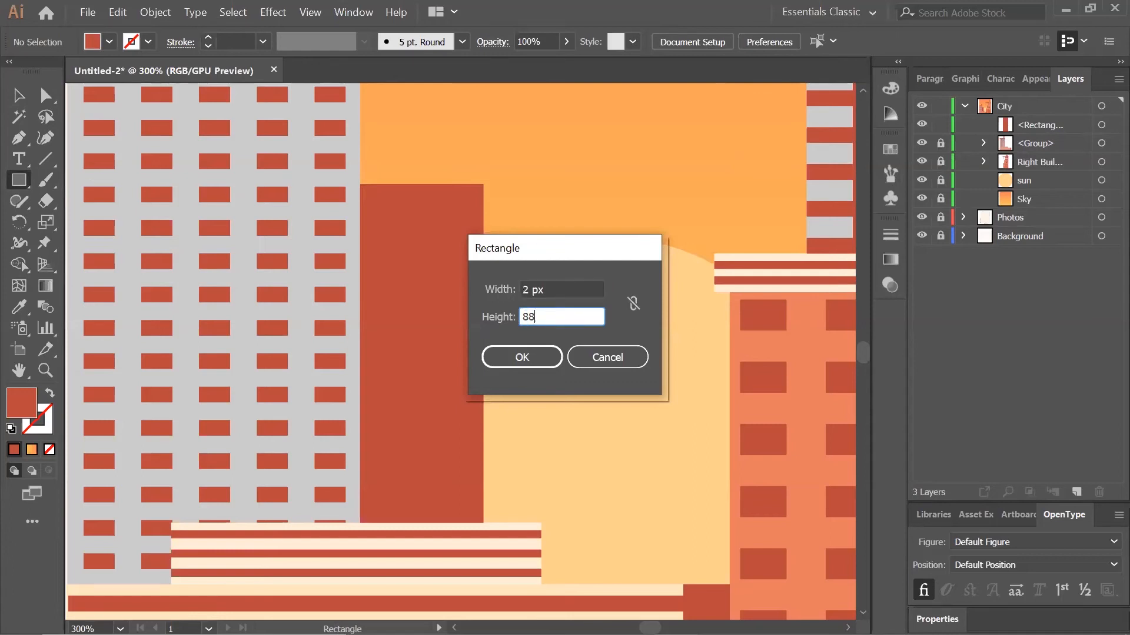
{"action": "key", "text": "Return"}
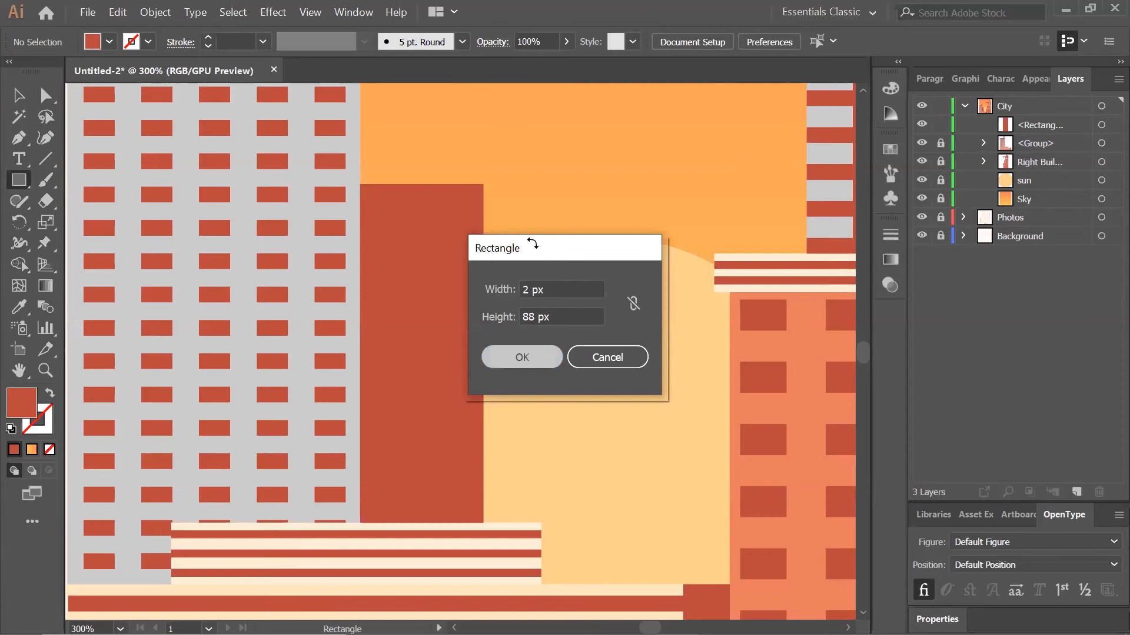
{"action": "key", "text": "Return"}
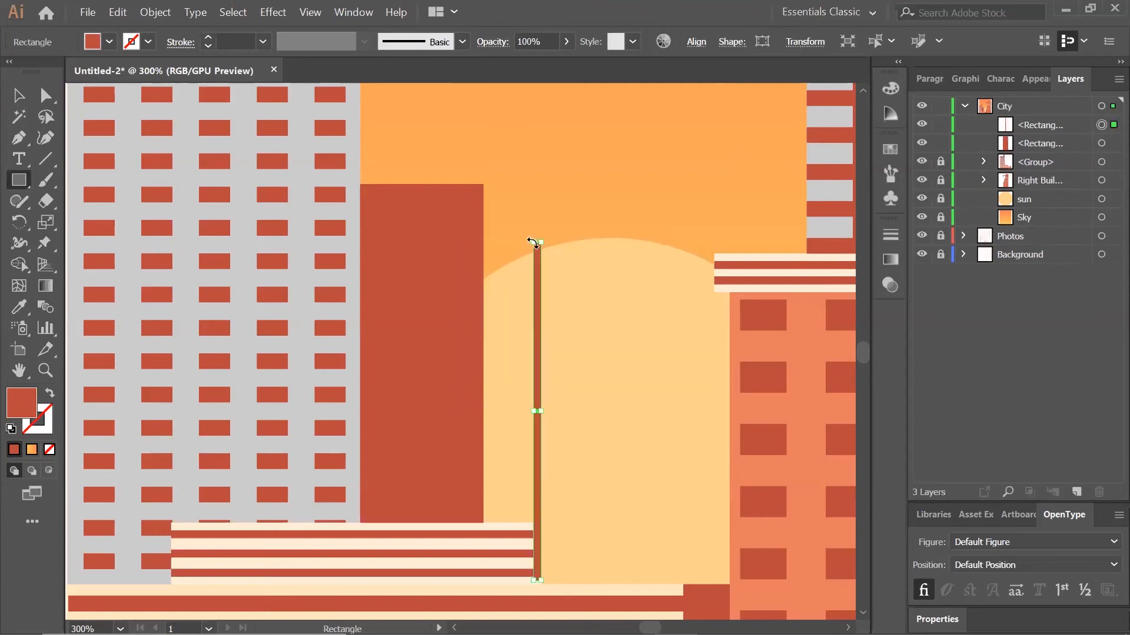
Fill the narrow rectangle with grey cccccc and place it along the red block's right edge.
{"action": "double_click", "coordinate": [19, 405]}
{"action": "type", "text": "cccccc"}
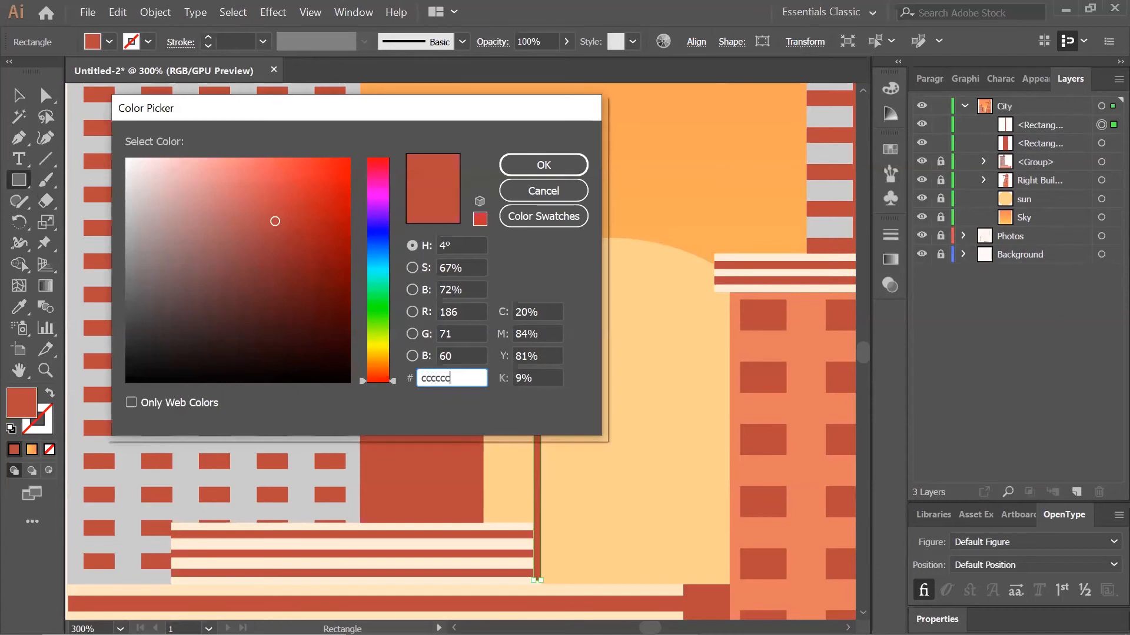
{"action": "key", "text": "Return"}
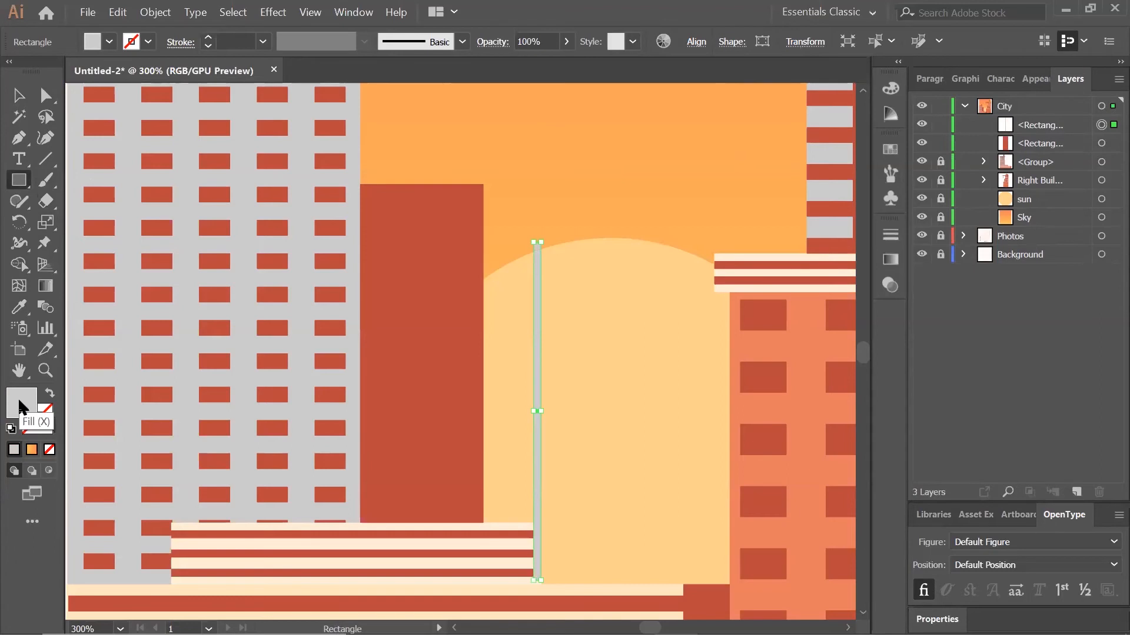
{"action": "left_click", "coordinate": [18, 95]}
{"action": "left_click_drag", "start_coordinate": [536, 287], "coordinate": [479, 225]}
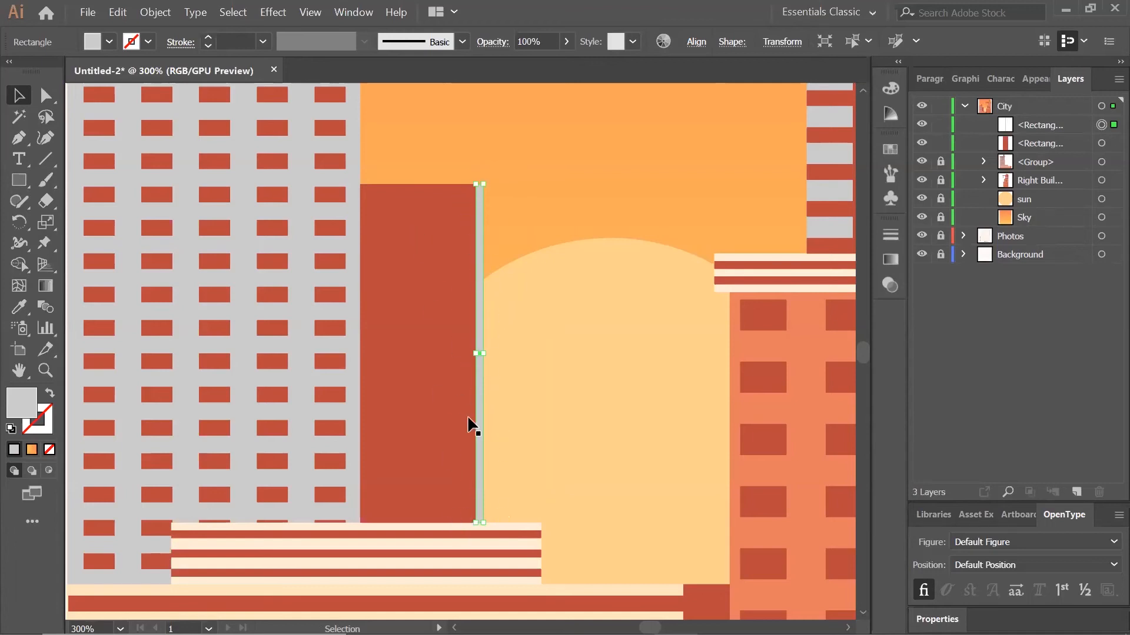
Copy the narrow grey strip and paste three duplicates of it.
{"action": "left_click", "coordinate": [116, 16]}
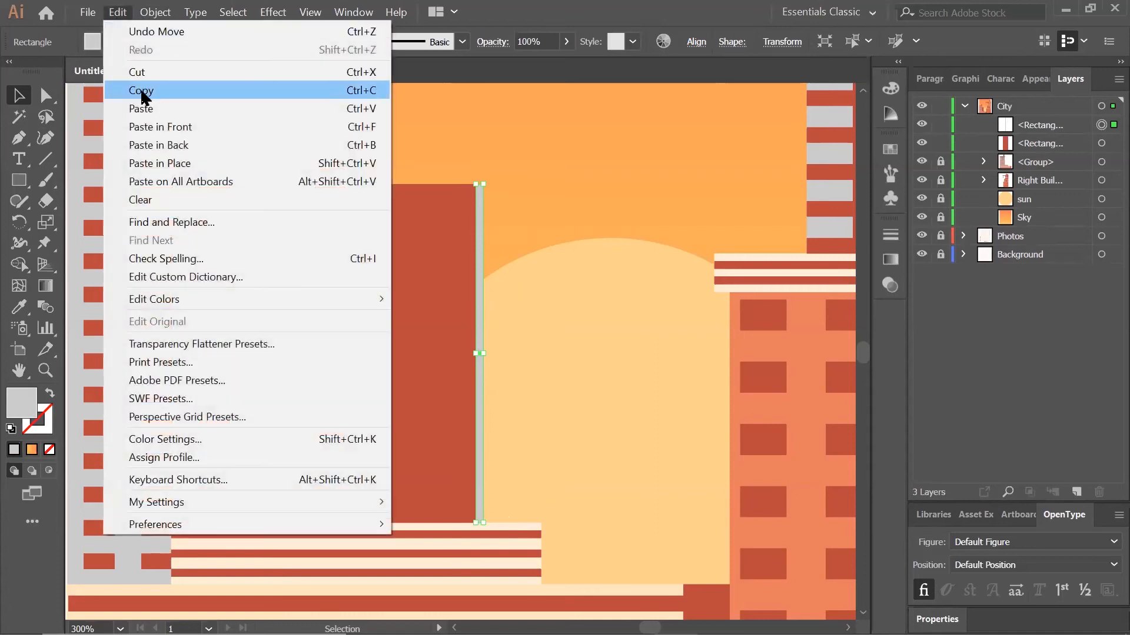
{"action": "left_click", "coordinate": [139, 86]}
{"action": "left_click", "coordinate": [120, 9]}
{"action": "left_click", "coordinate": [141, 108]}
{"action": "left_click", "coordinate": [117, 12]}
{"action": "left_click", "coordinate": [133, 108]}
{"action": "left_click", "coordinate": [117, 12]}
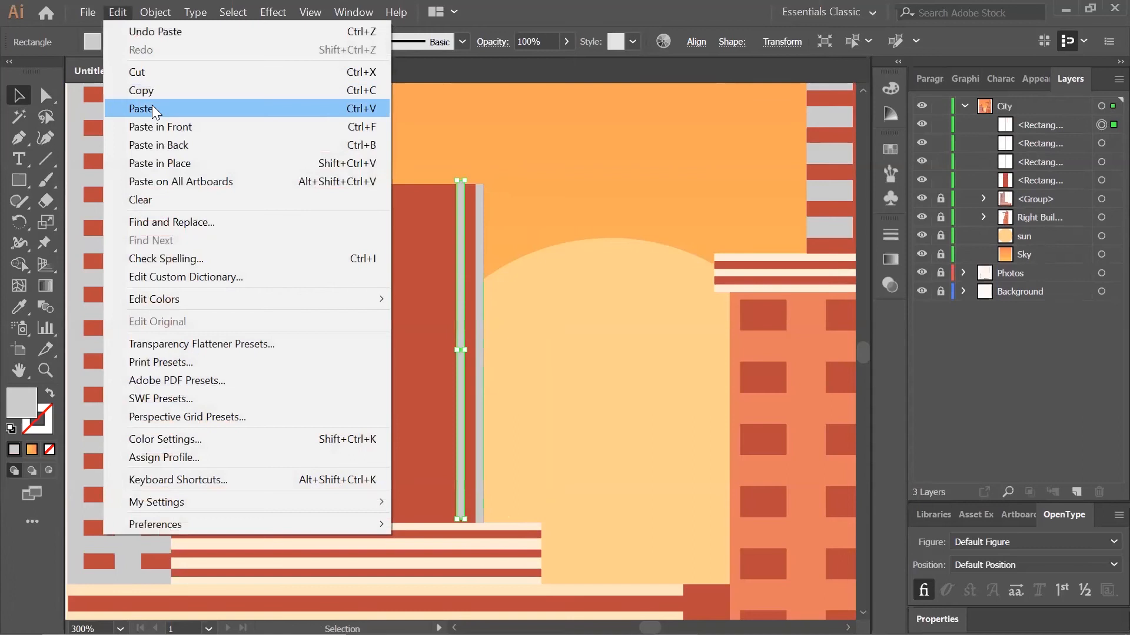
{"action": "left_click", "coordinate": [152, 106]}
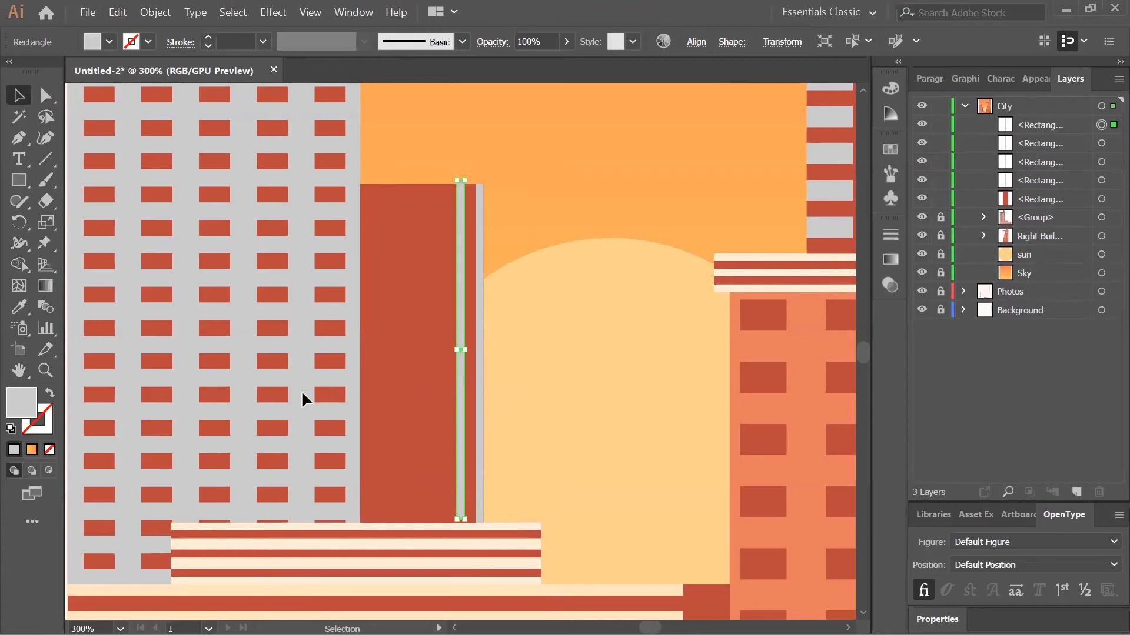
Spread the pasted grey strips side by side on the red block, left of the strip at its right edge.
{"action": "left_click_drag", "start_coordinate": [458, 428], "coordinate": [459, 432]}
{"action": "left_click", "coordinate": [448, 428]}
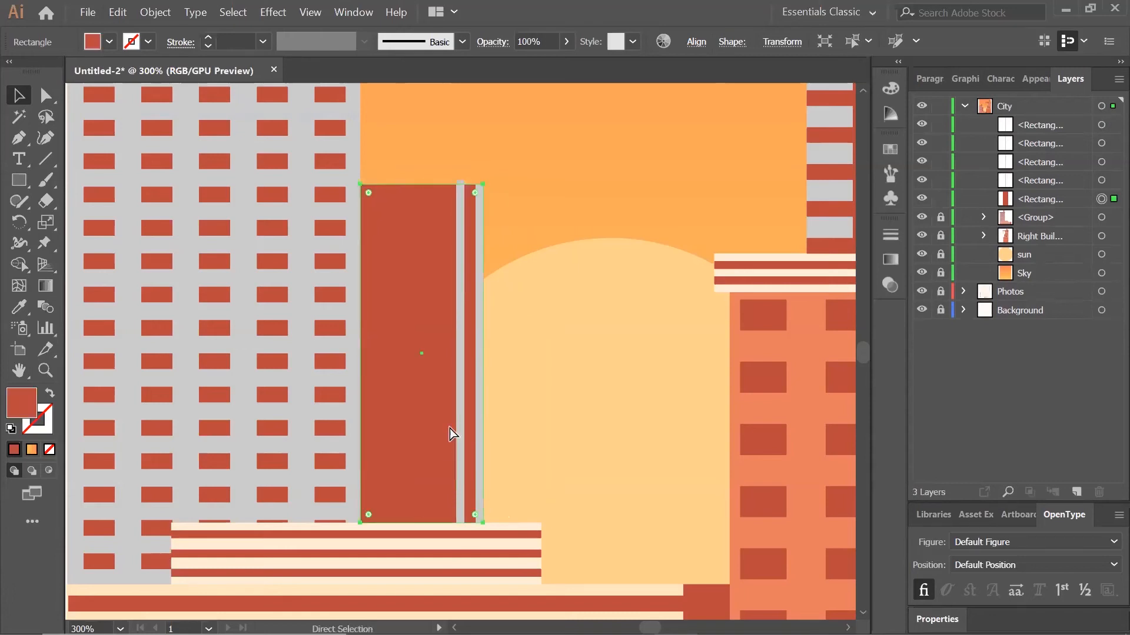
{"action": "key", "text": "ctrl+="}
{"action": "left_click", "coordinate": [664, 363]}
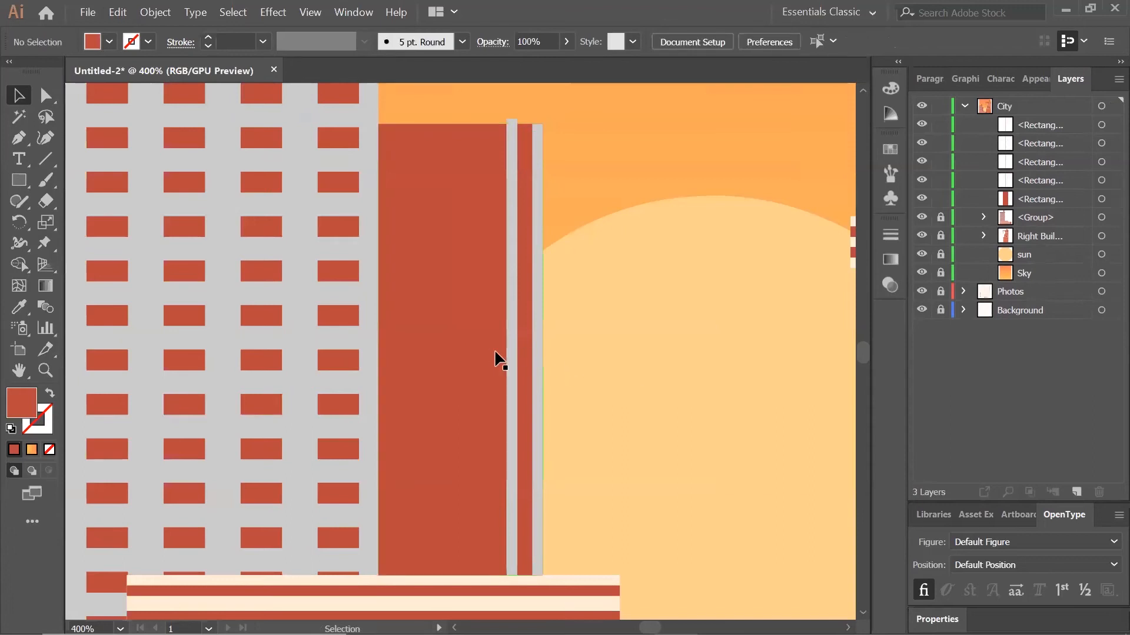
{"action": "left_click_drag", "start_coordinate": [502, 364], "coordinate": [464, 377]}
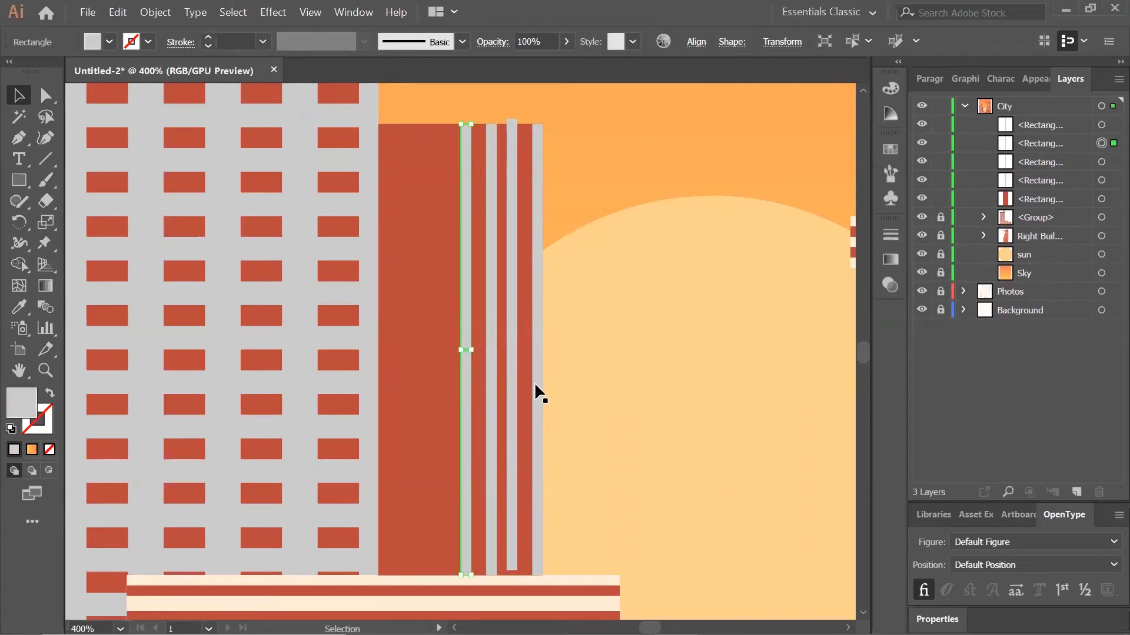
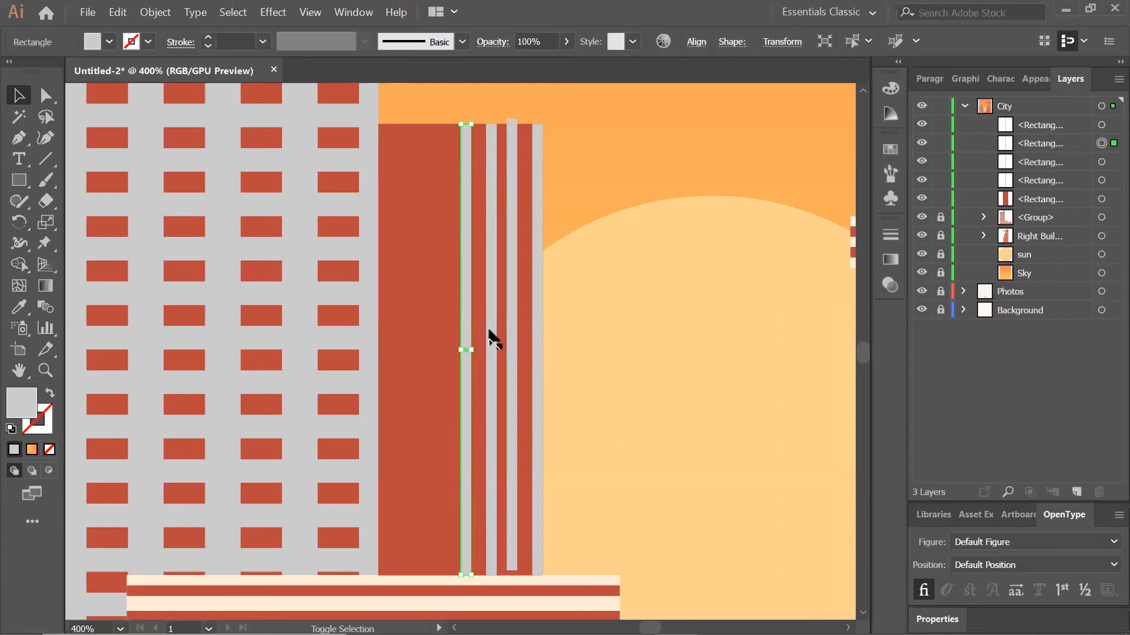
Align all four grey strips by their vertical centres and distribute their left edges evenly.
{"action": "left_click", "coordinate": [490, 333], "text": "shift"}
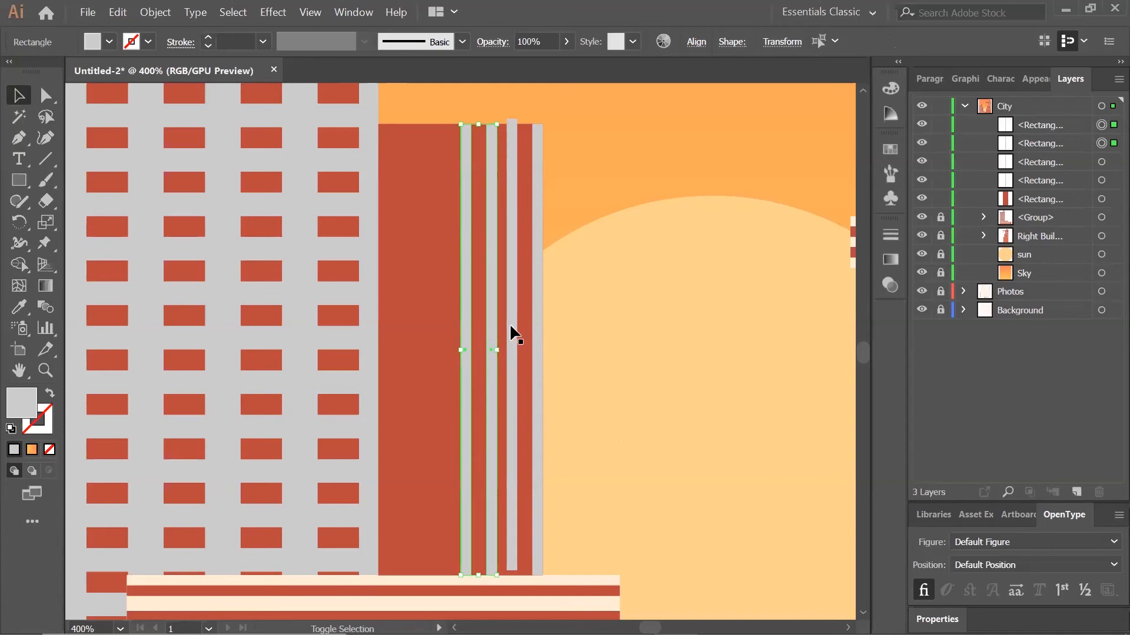
{"action": "left_click", "coordinate": [511, 333], "text": "shift"}
{"action": "left_click", "coordinate": [536, 339], "text": "shift"}
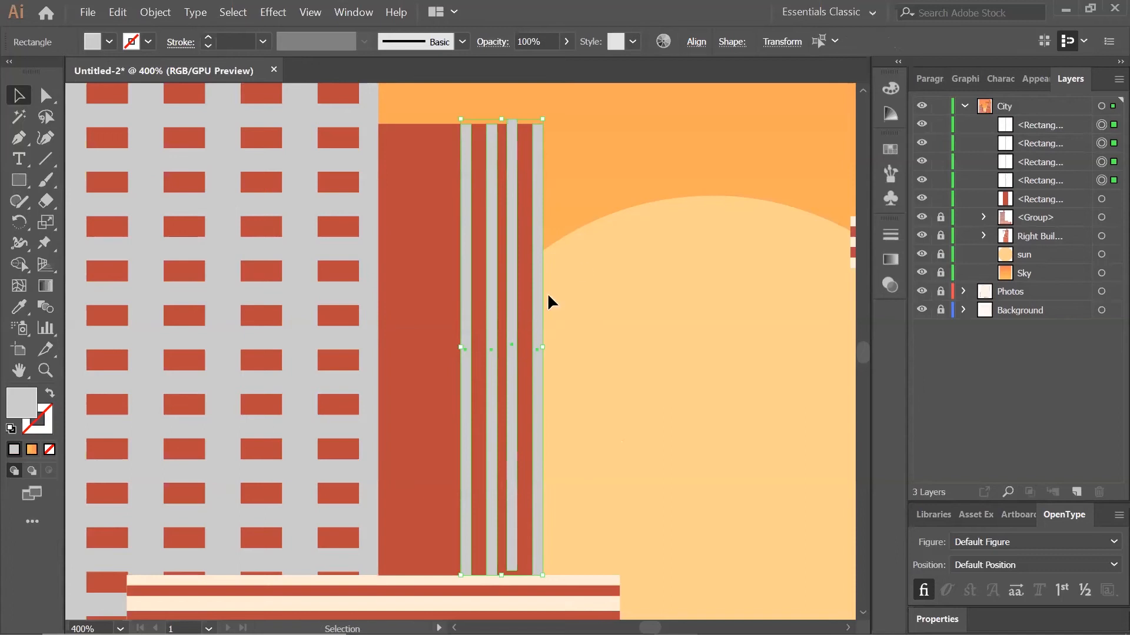
{"action": "left_click", "coordinate": [696, 43]}
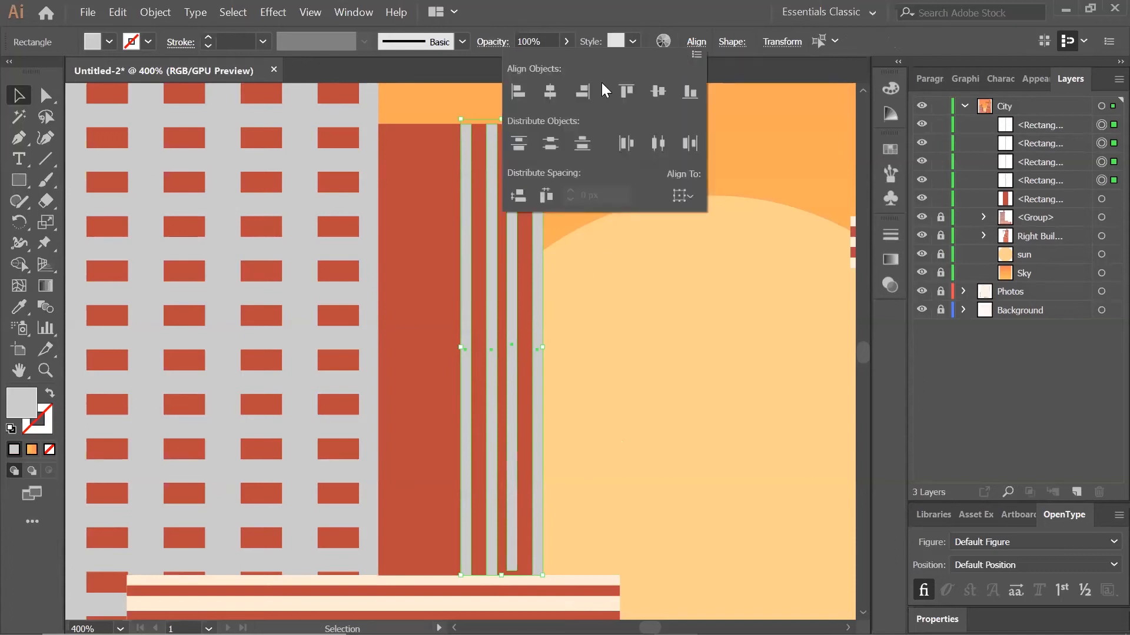
{"action": "left_click", "coordinate": [657, 92]}
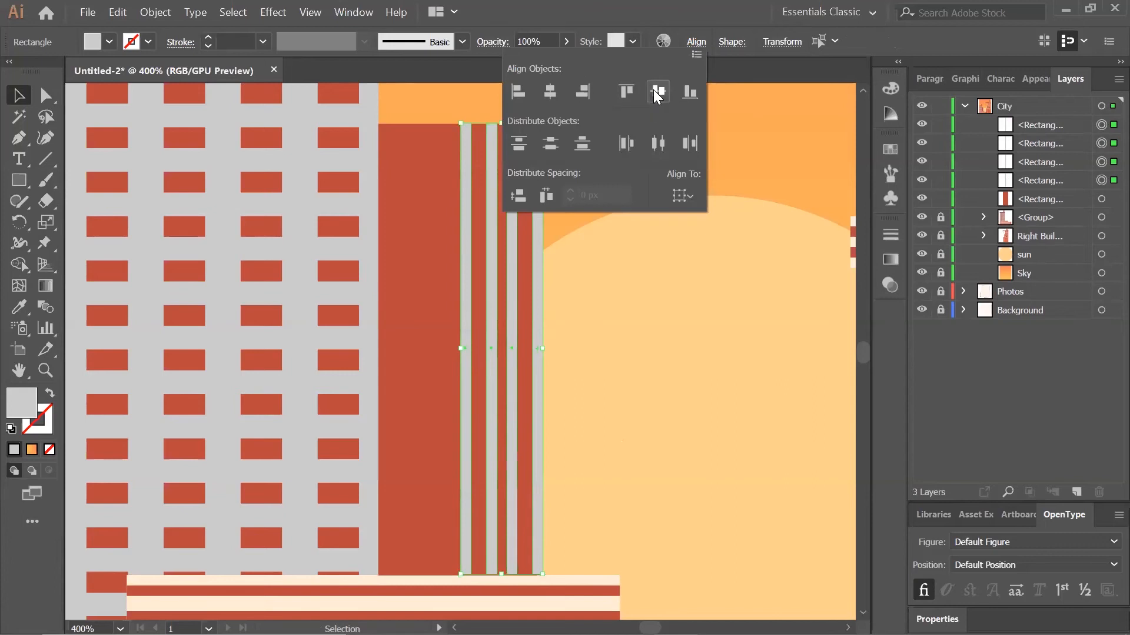
{"action": "left_click", "coordinate": [627, 142]}
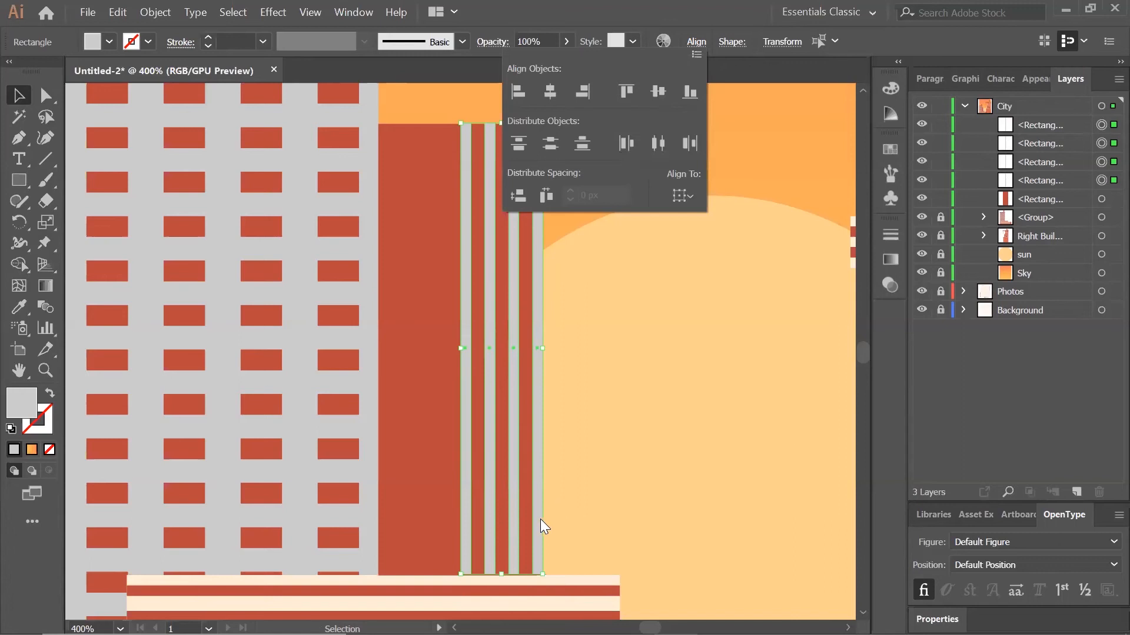
Examine how the grey strips meet the striped block below and how the red building looks among its neighbours.
{"action": "scroll", "coordinate": [542, 518], "scroll_direction": "up", "scroll_amount": 2}
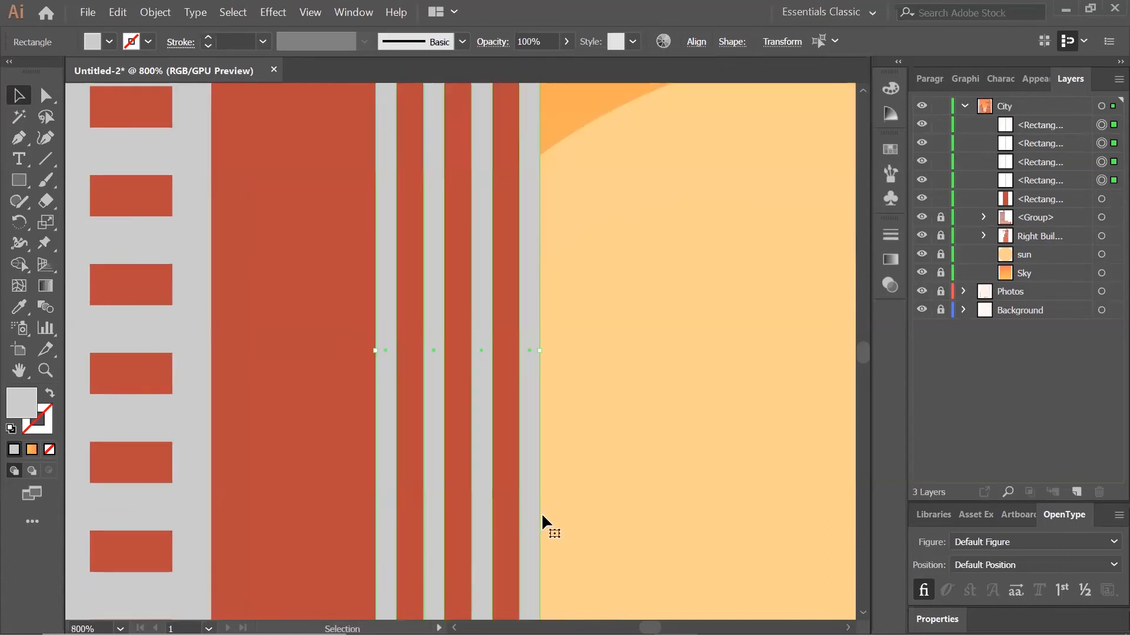
{"action": "left_click_drag", "start_coordinate": [560, 489], "coordinate": [580, 164]}
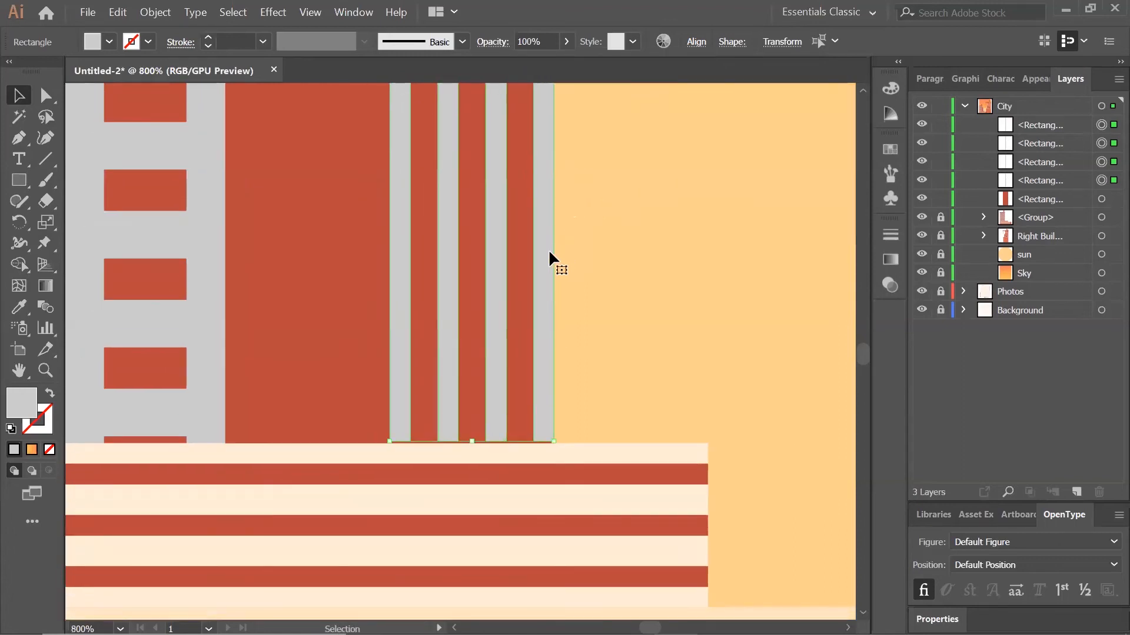
{"action": "left_click_drag", "start_coordinate": [542, 254], "coordinate": [540, 252]}
{"action": "left_click", "coordinate": [646, 377]}
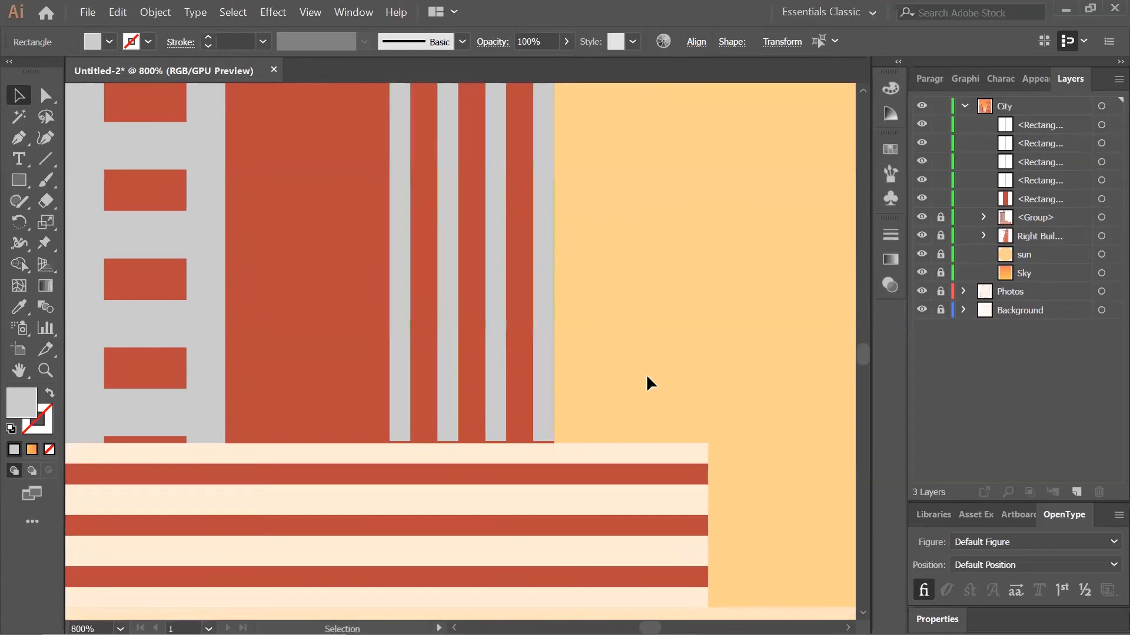
{"action": "key", "text": "ctrl+minus"}
{"action": "key", "text": "ctrl+minus"}
{"action": "key", "text": "ctrl+minus"}
{"action": "key", "text": "ctrl+minus"}
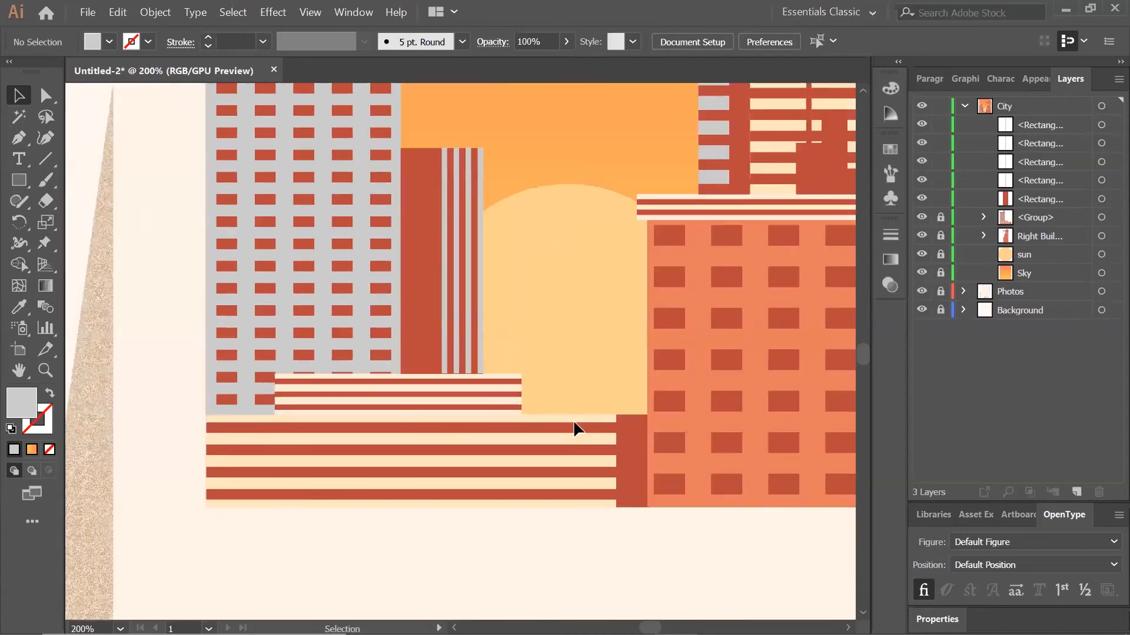
{"action": "left_click_drag", "start_coordinate": [576, 171], "coordinate": [586, 270]}
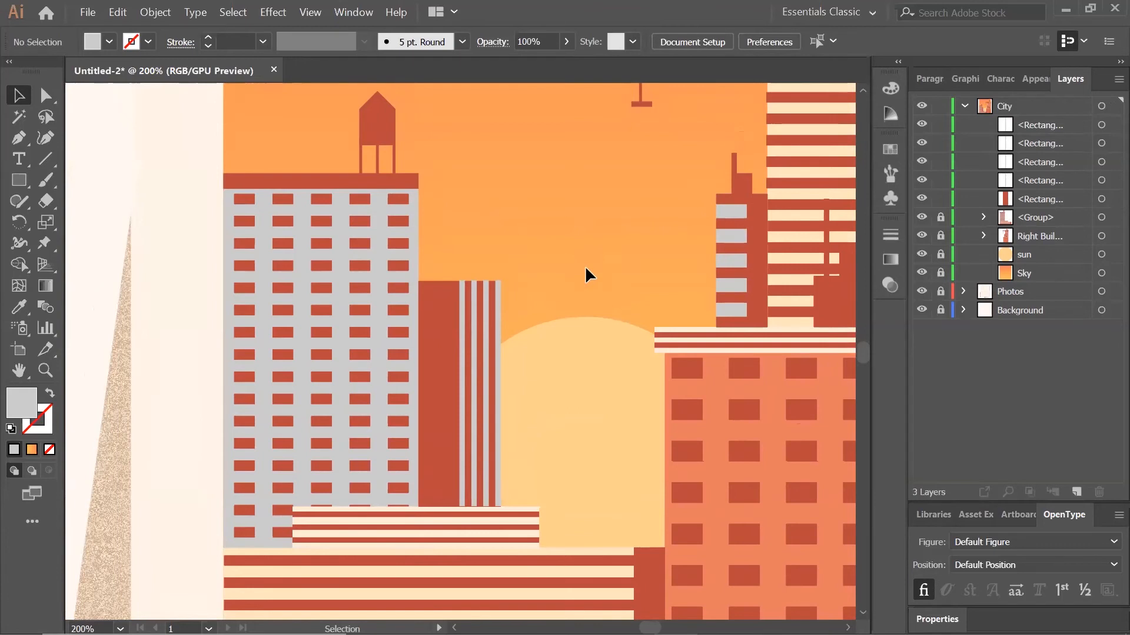
Create a grey 10 x 8 px rectangle in the sky above the striped red building.
{"action": "key", "text": "ctrl+equal"}
{"action": "key", "text": "ctrl+equal"}
{"action": "left_click_drag", "start_coordinate": [585, 264], "coordinate": [575, 358]}
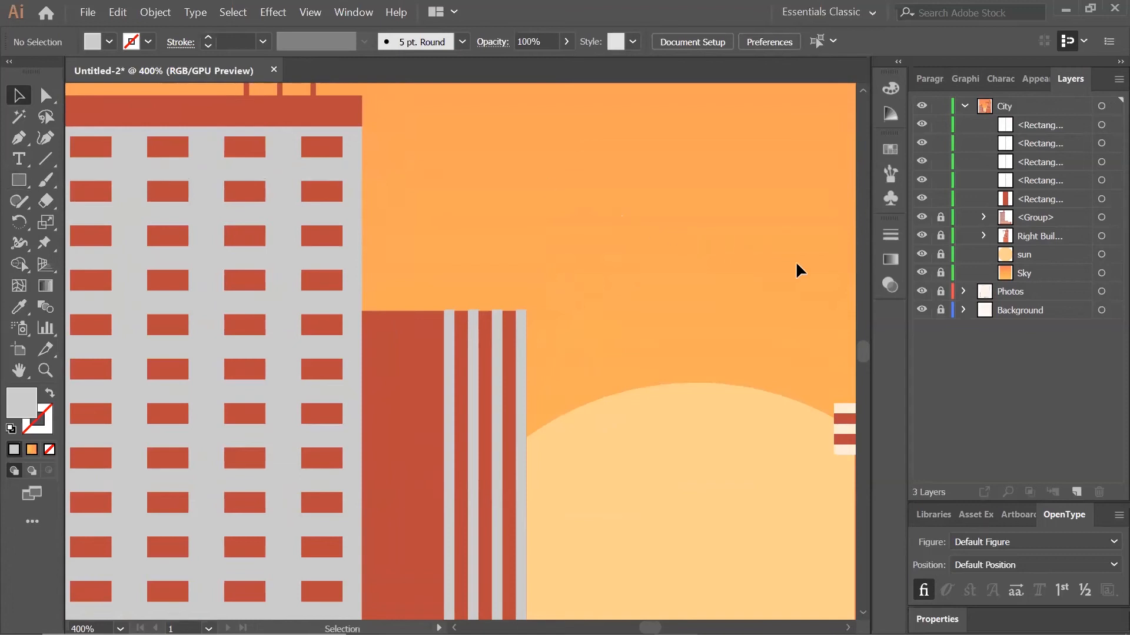
{"action": "key", "text": "m"}
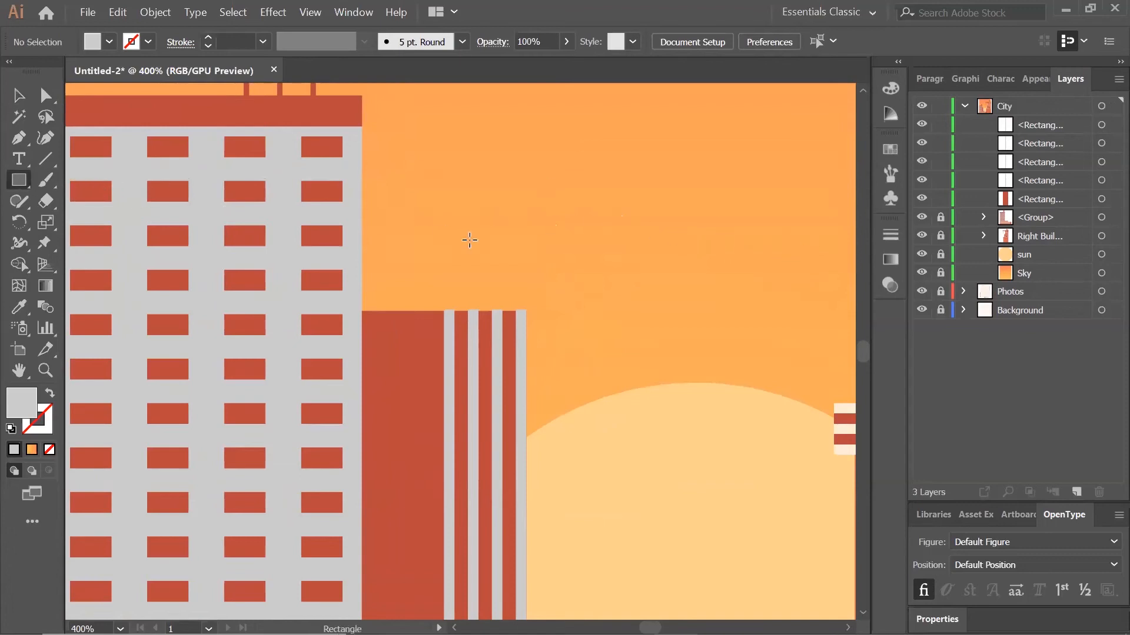
{"action": "left_click", "coordinate": [470, 240]}
{"action": "type", "text": "10"}
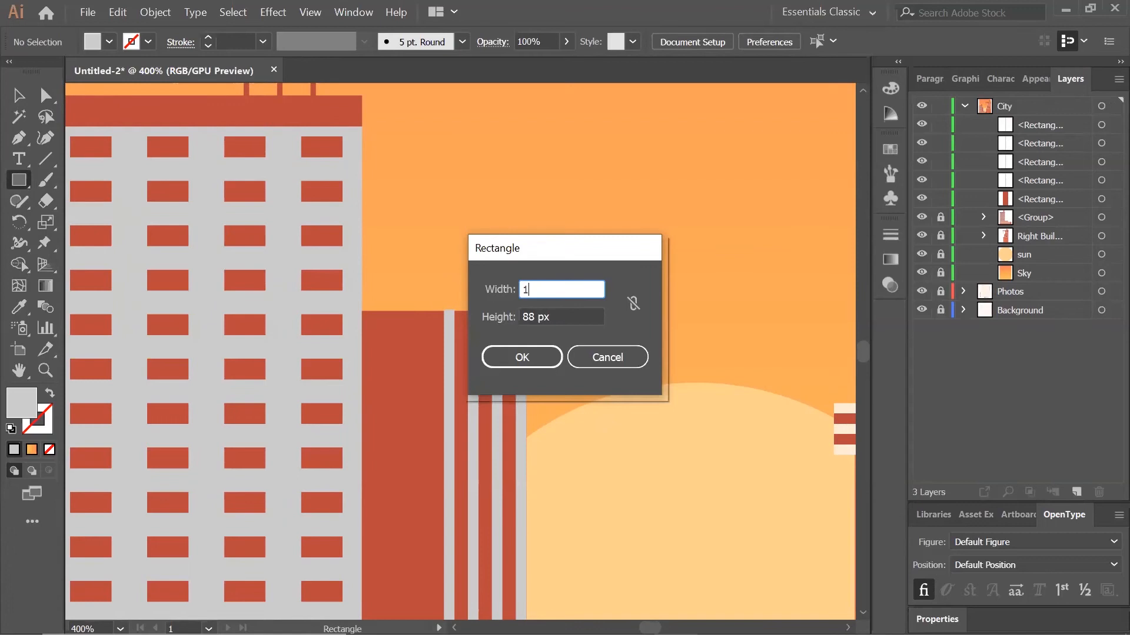
{"action": "key", "text": "Tab"}
{"action": "type", "text": "8"}
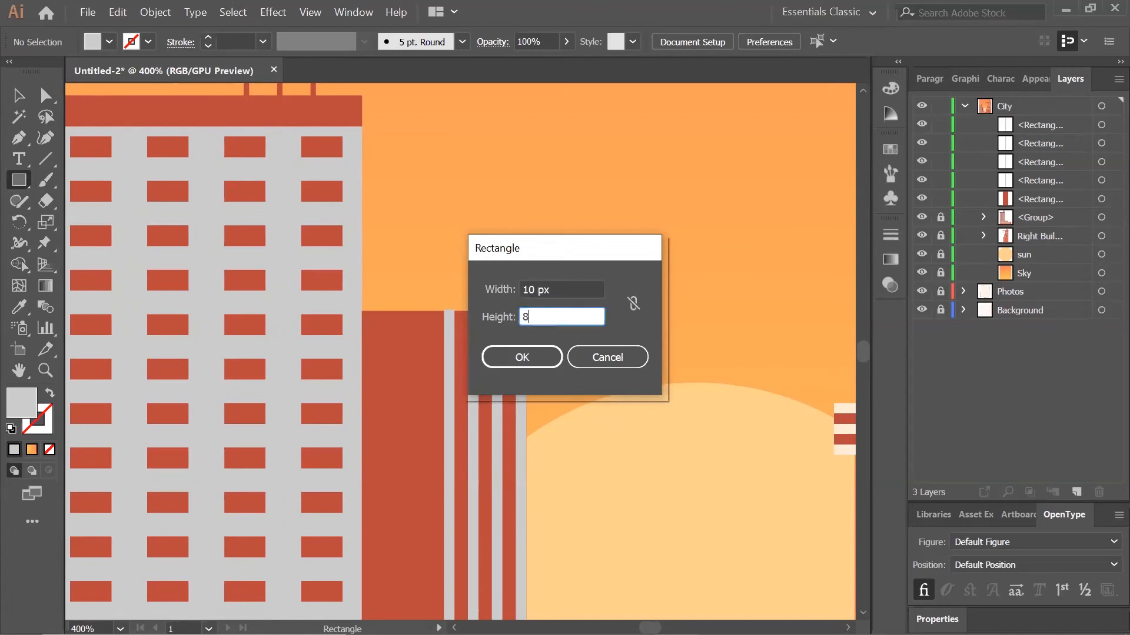
{"action": "key", "text": "Tab"}
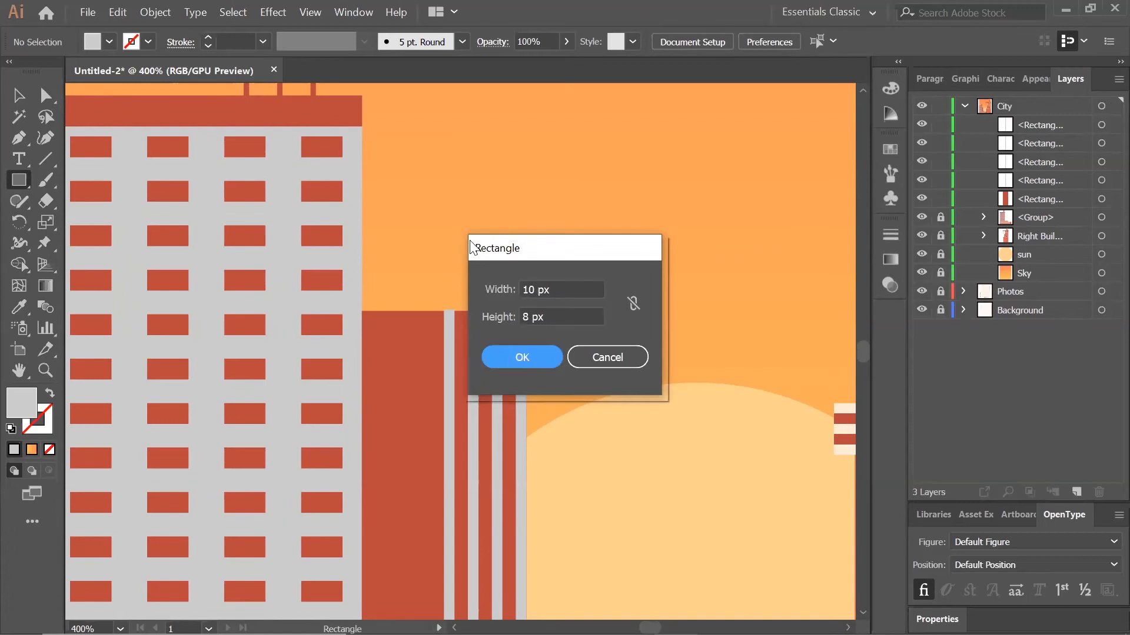
{"action": "key", "text": "Return"}
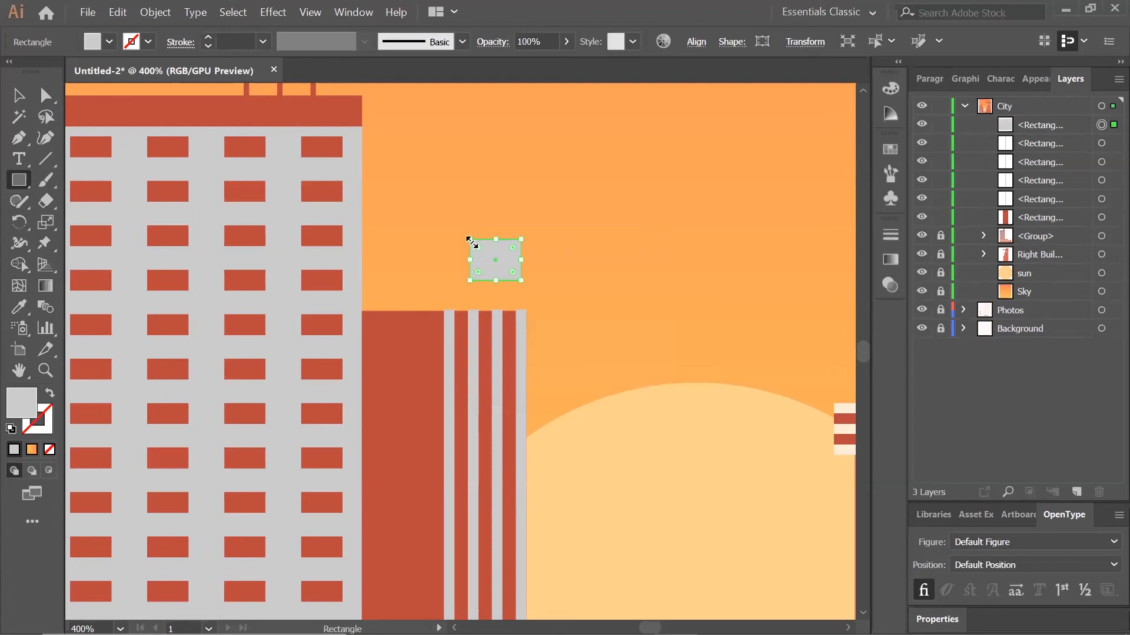
Set the grey 10 x 8 px rectangle on the building's roof, centred over the four grey strips.
{"action": "left_click", "coordinate": [18, 95]}
{"action": "left_click_drag", "start_coordinate": [501, 268], "coordinate": [489, 292]}
{"action": "left_click", "coordinate": [608, 309]}
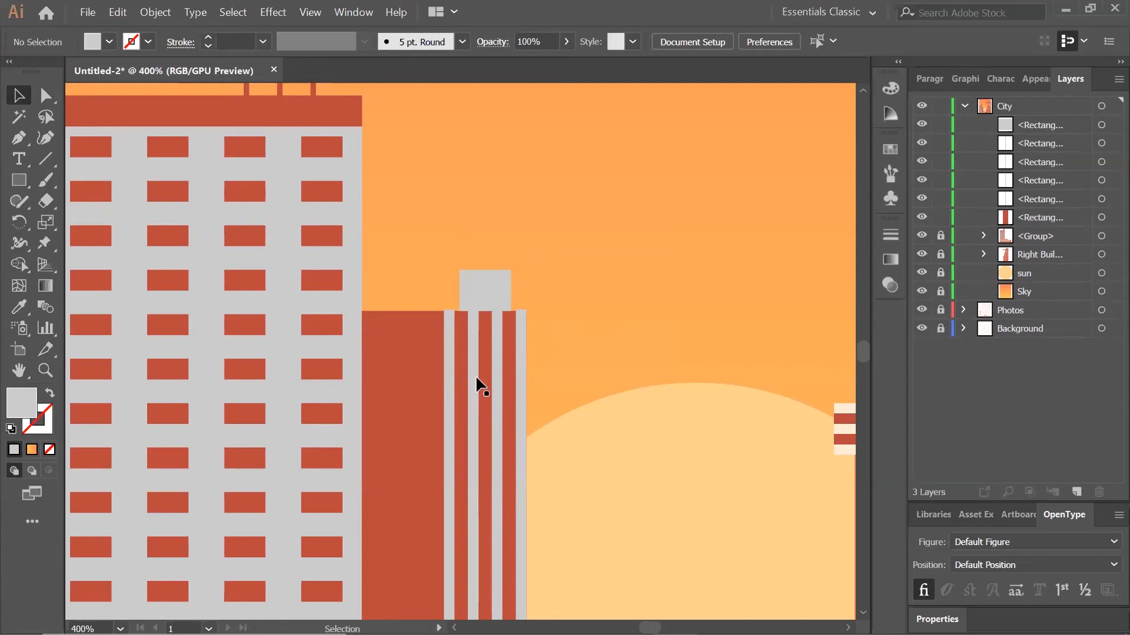
Create a grey 4 x 8 px rectangle in the sky above the rooftop block.
{"action": "left_click", "coordinate": [16, 181]}
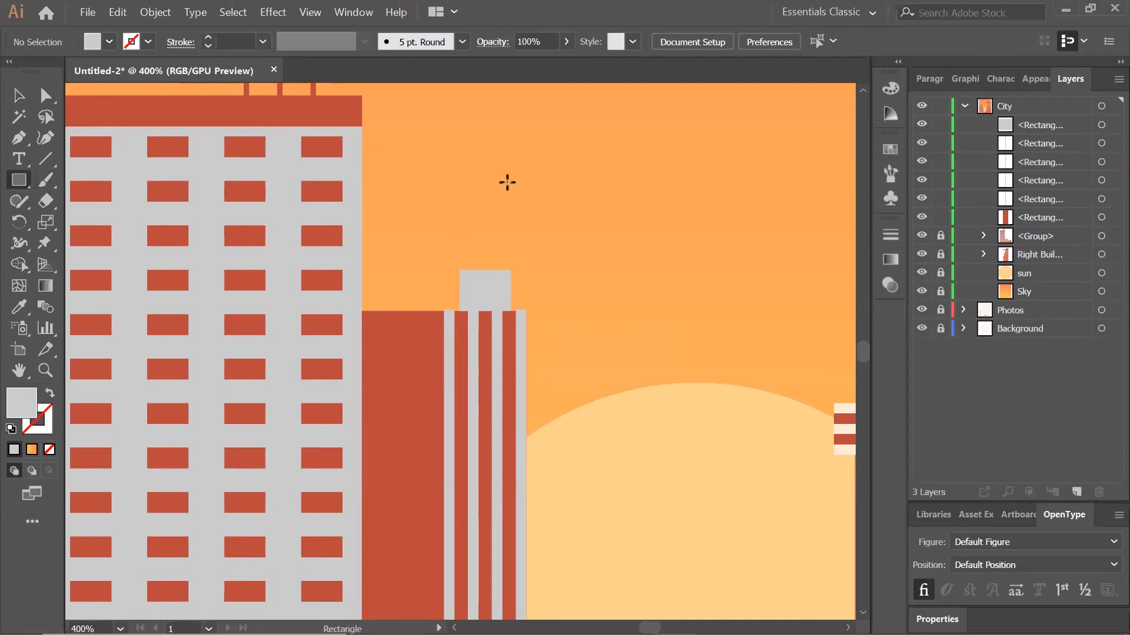
{"action": "left_click", "coordinate": [511, 168]}
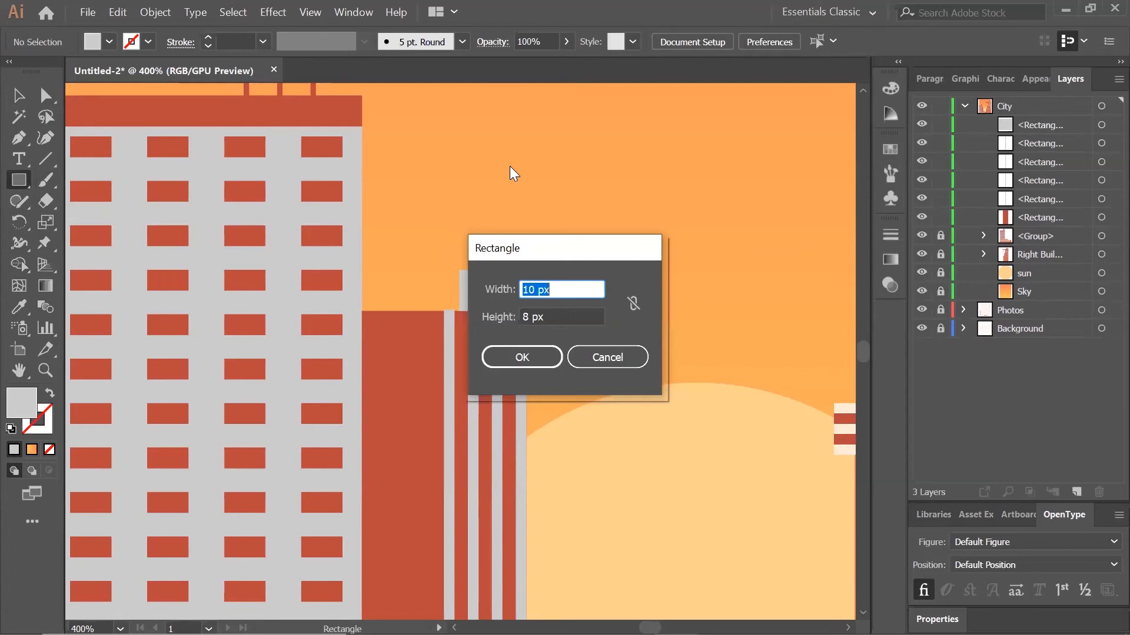
{"action": "type", "text": "4"}
{"action": "key", "text": "Tab"}
{"action": "type", "text": "8"}
{"action": "key", "text": "Tab"}
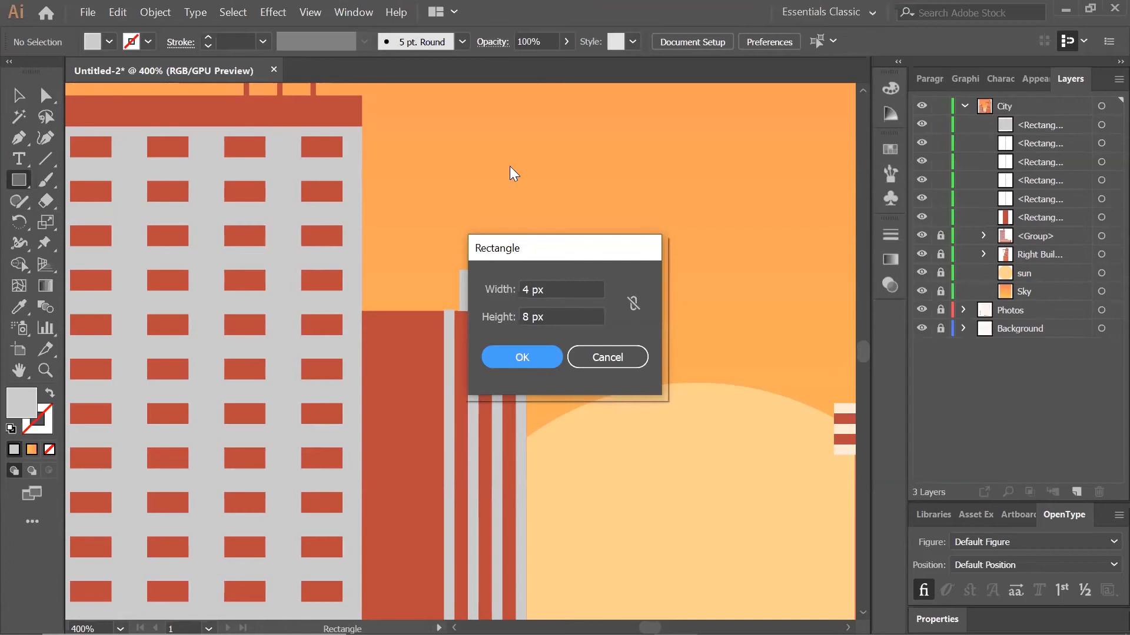
{"action": "key", "text": "Return"}
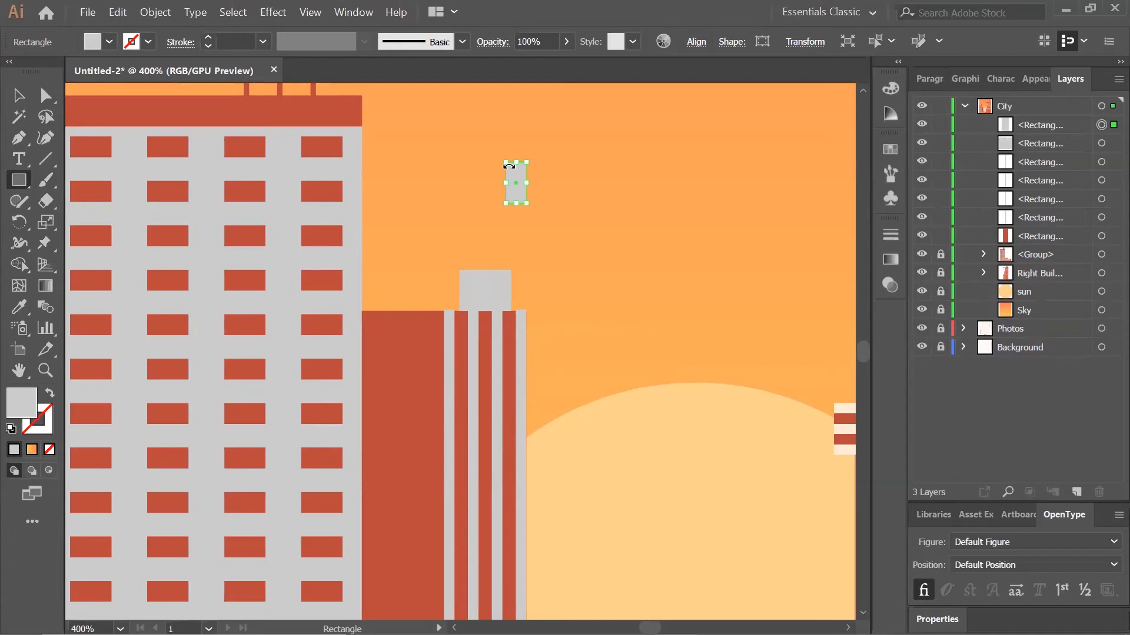
Stand the 4 x 8 px rectangle on top of the grey rooftop block, flush with its right edge.
{"action": "left_click", "coordinate": [18, 95]}
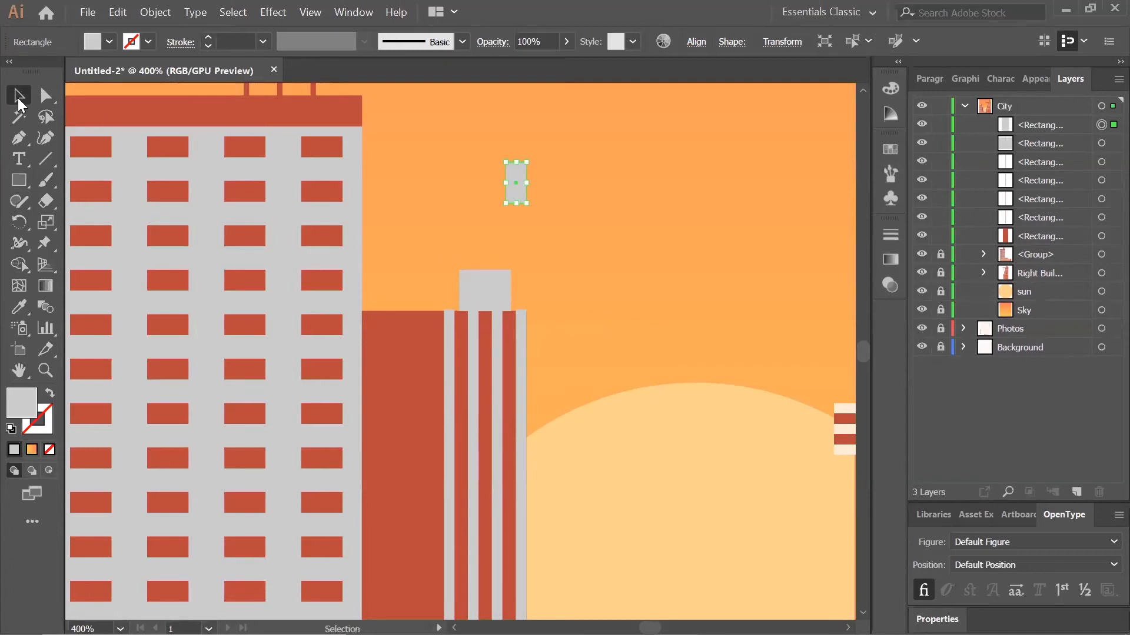
{"action": "key", "text": "ctrl+plus"}
{"action": "key", "text": "ctrl+plus"}
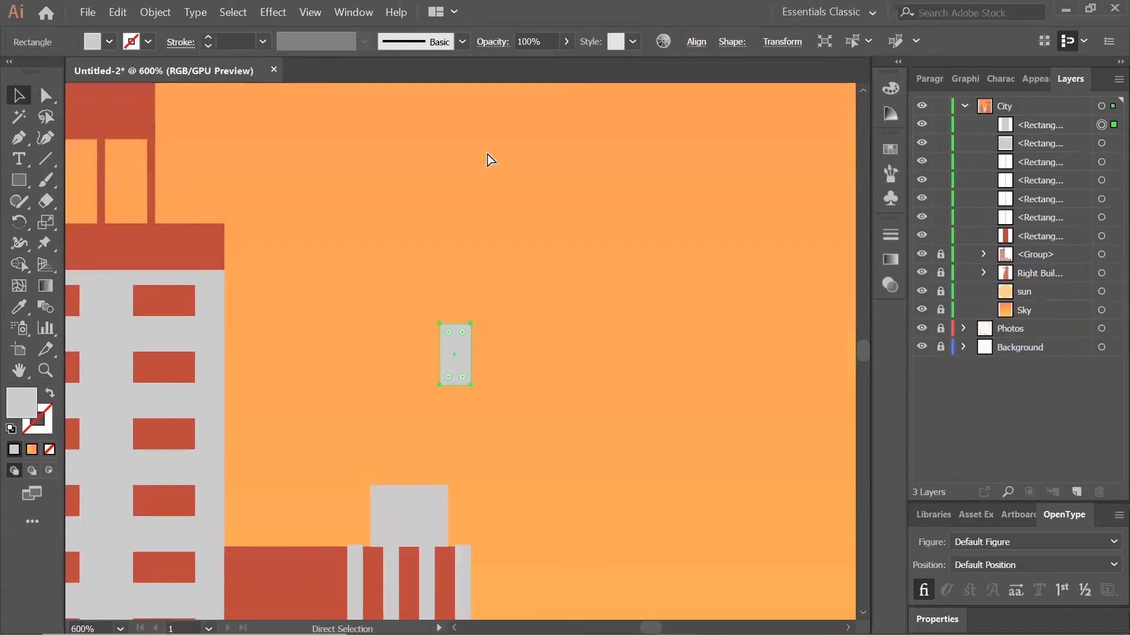
{"action": "left_click_drag", "start_coordinate": [559, 368], "coordinate": [630, 230]}
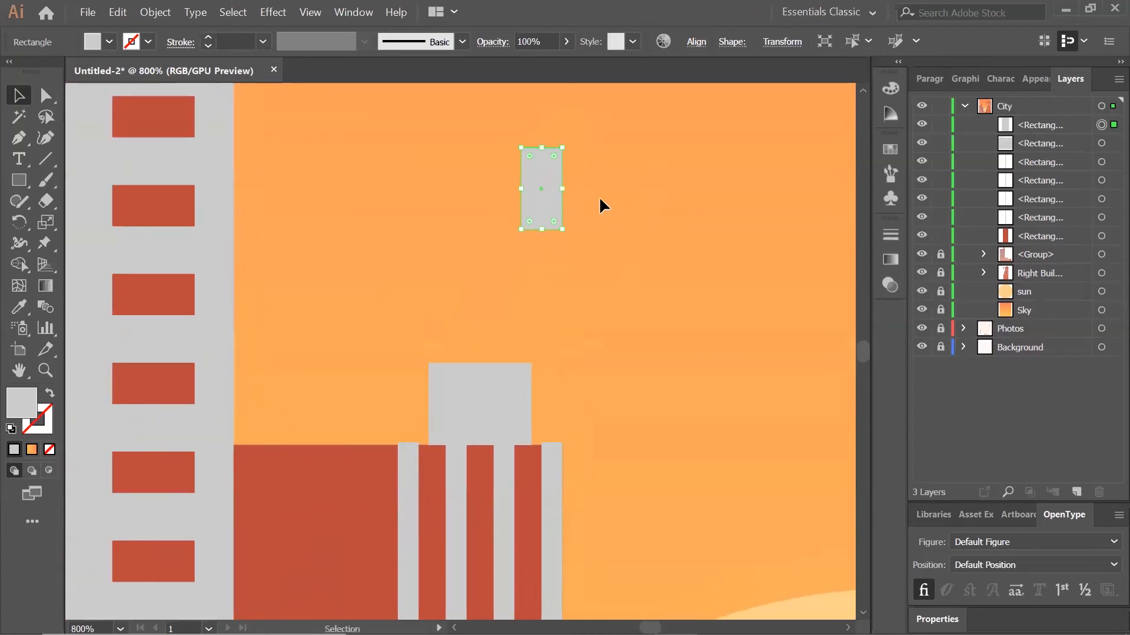
{"action": "left_click_drag", "start_coordinate": [551, 171], "coordinate": [518, 302]}
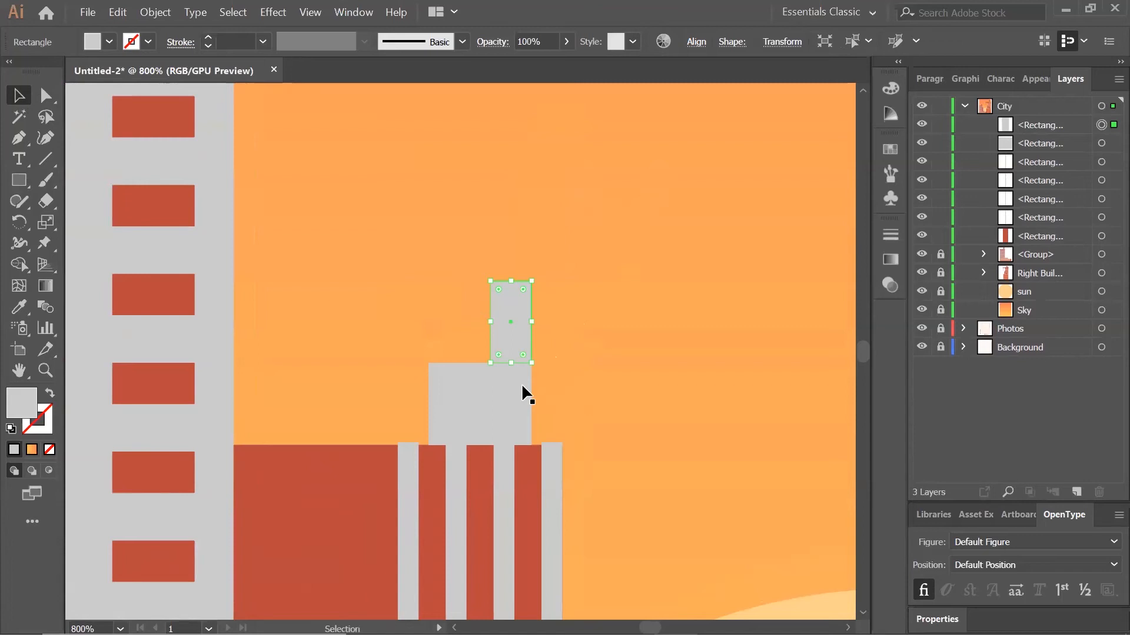
Create a grey 1 x 8 px rectangle in the sky above and to the left of the stacked rooftop blocks.
{"action": "left_click", "coordinate": [19, 180]}
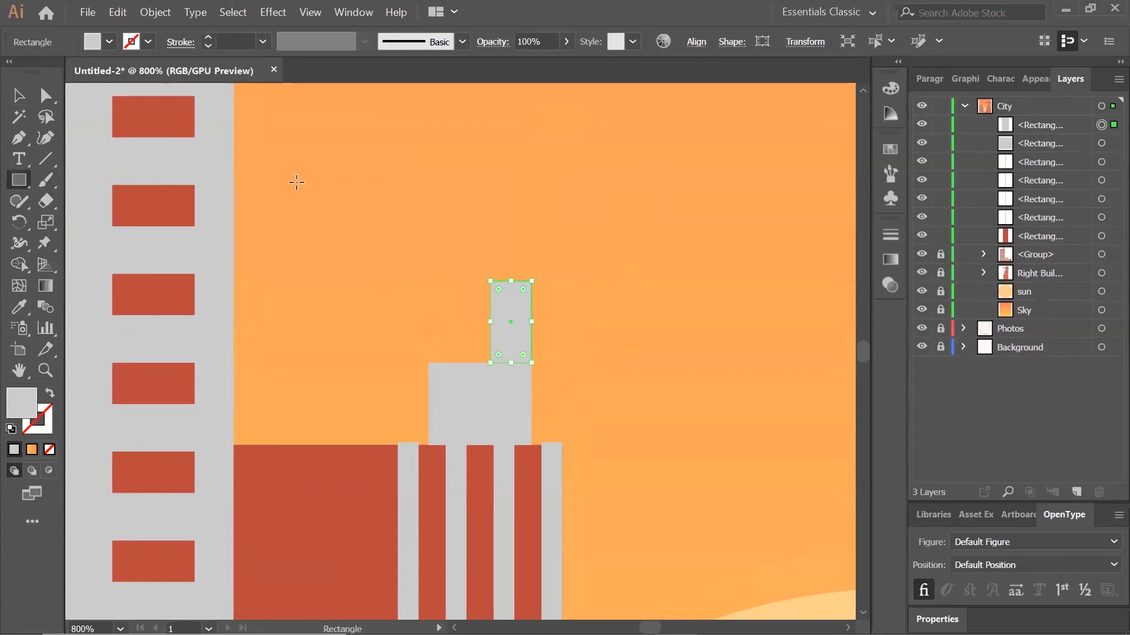
{"action": "left_click", "coordinate": [396, 195]}
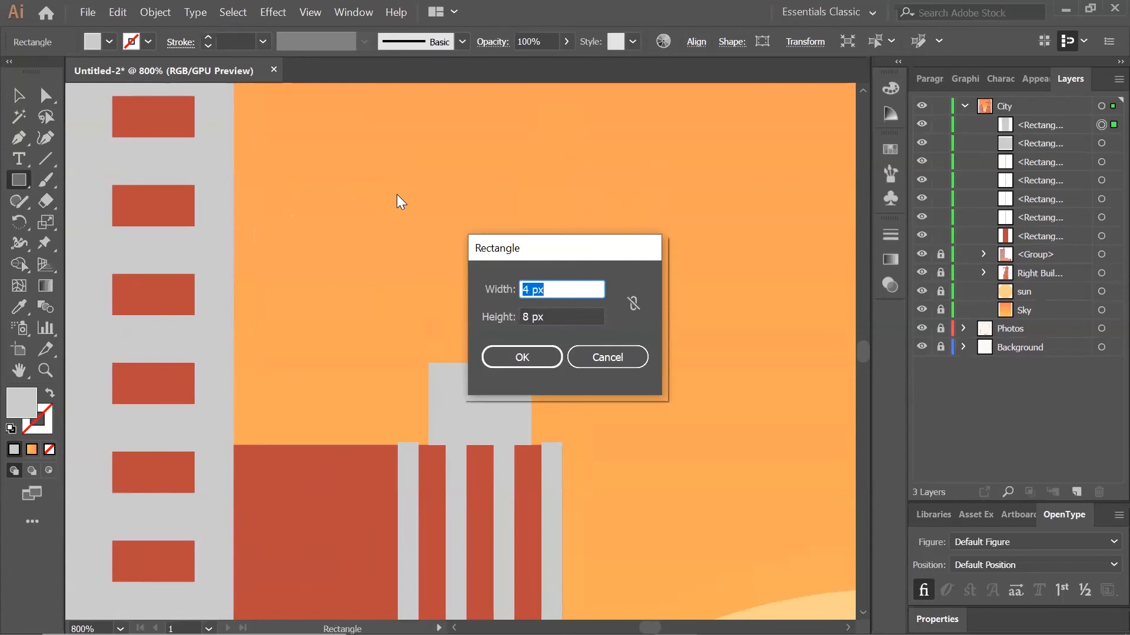
{"action": "type", "text": "1"}
{"action": "key", "text": "Tab"}
{"action": "key", "text": "Return"}
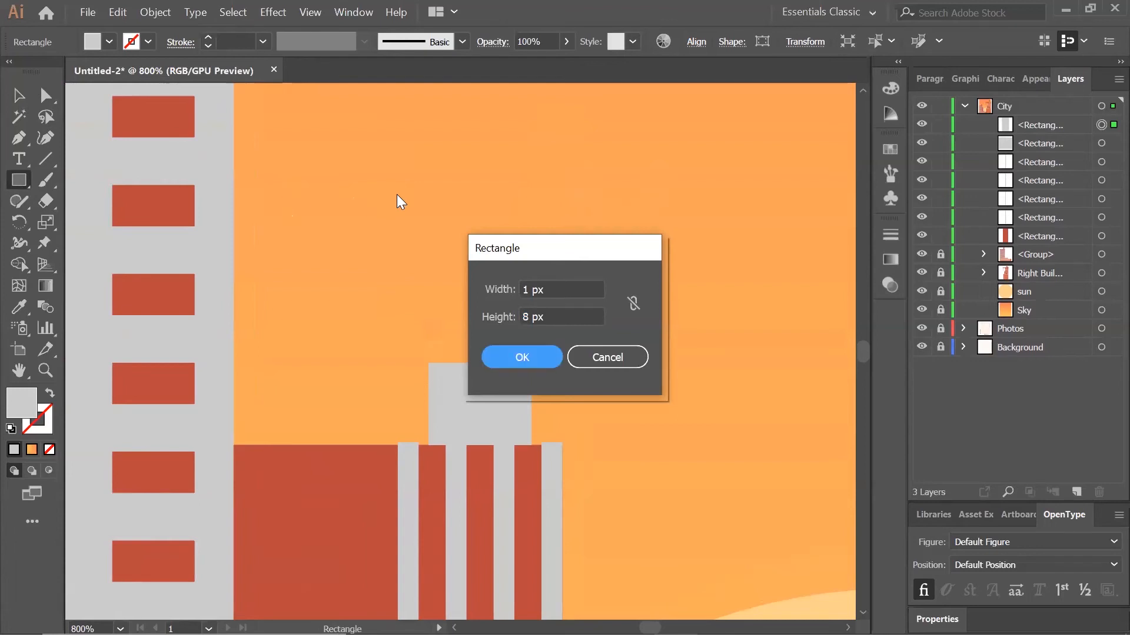
{"action": "key", "text": "Return"}
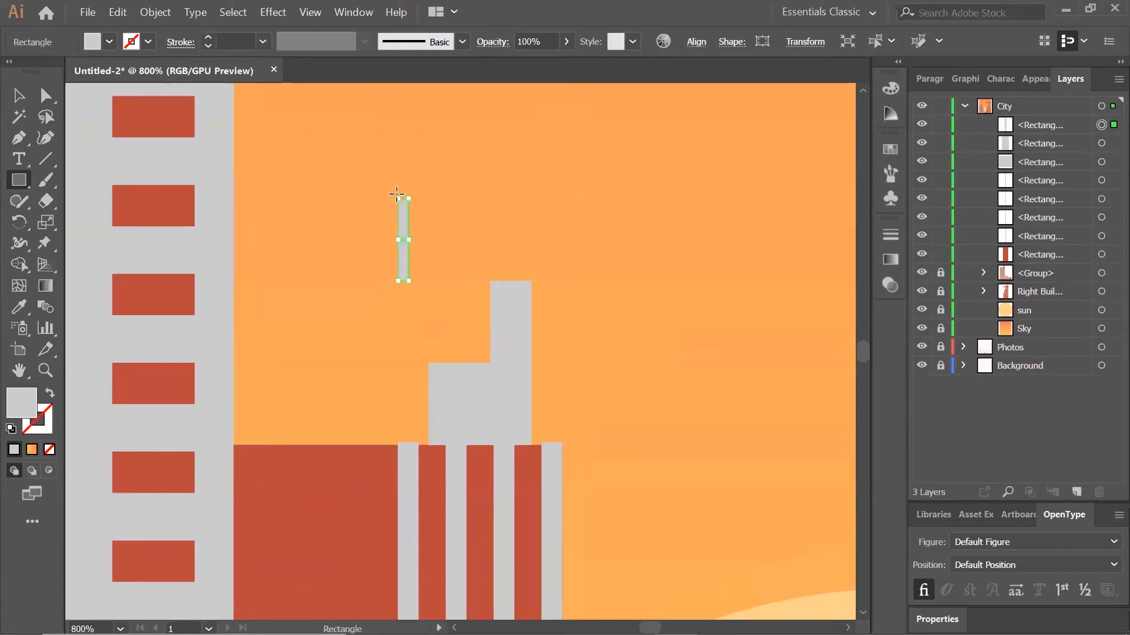
Stand the 1 x 8 px rectangle on top of the 4 x 8 px rooftop block as an antenna, flush with its right edge.
{"action": "key", "text": "v"}
{"action": "left_click_drag", "start_coordinate": [402, 213], "coordinate": [499, 190]}
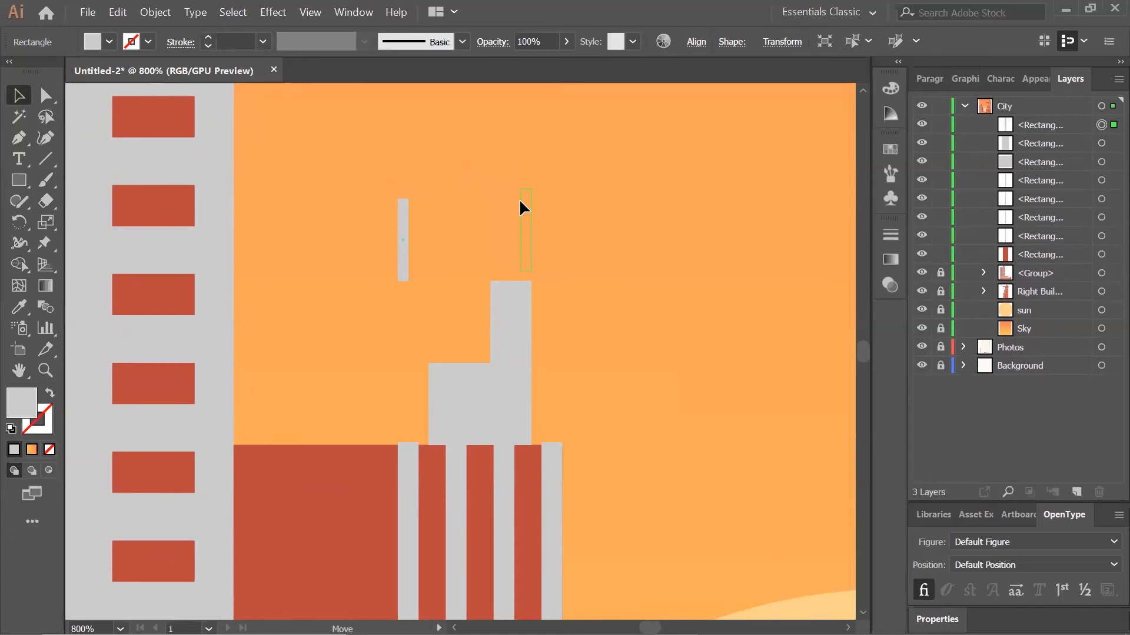
{"action": "left_click_drag", "start_coordinate": [519, 207], "coordinate": [519, 206]}
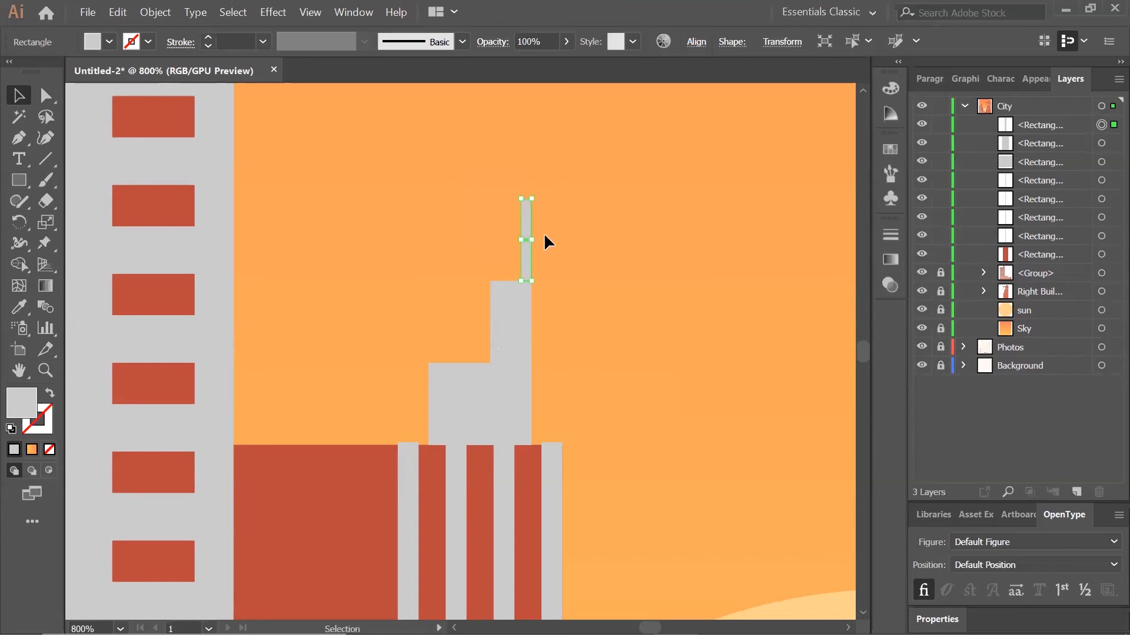
Group the striped red building's body, grey strips, rooftop blocks and antenna into one object.
{"action": "key", "text": "ctrl+minus"}
{"action": "key", "text": "ctrl+minus"}
{"action": "key", "text": "ctrl+minus"}
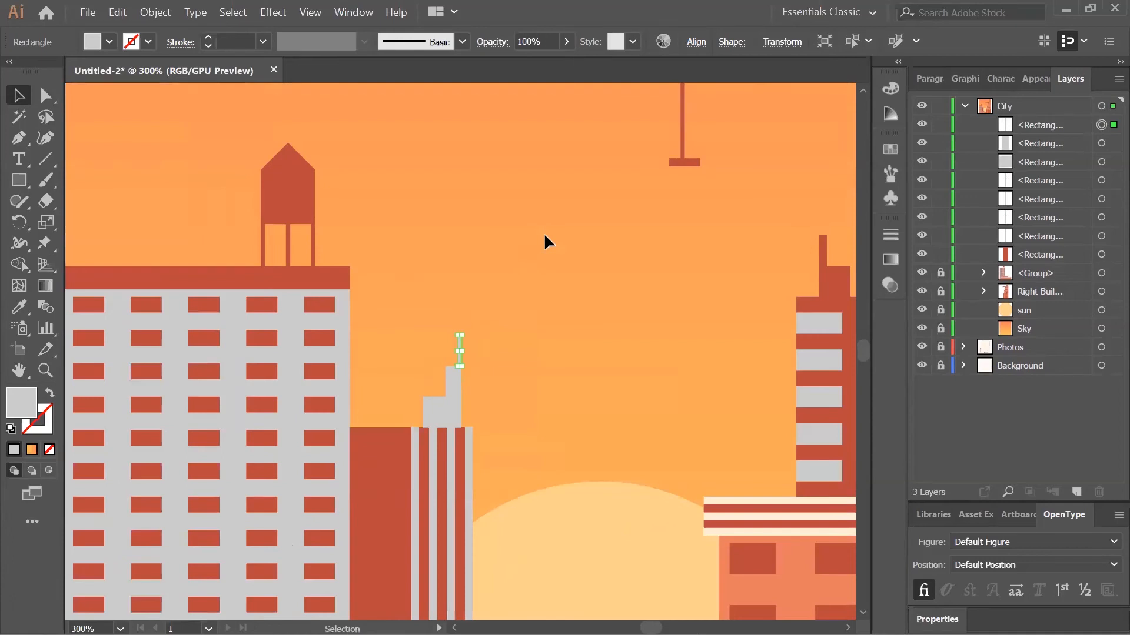
{"action": "scroll", "coordinate": [544, 232], "scroll_direction": "down", "scroll_amount": 5}
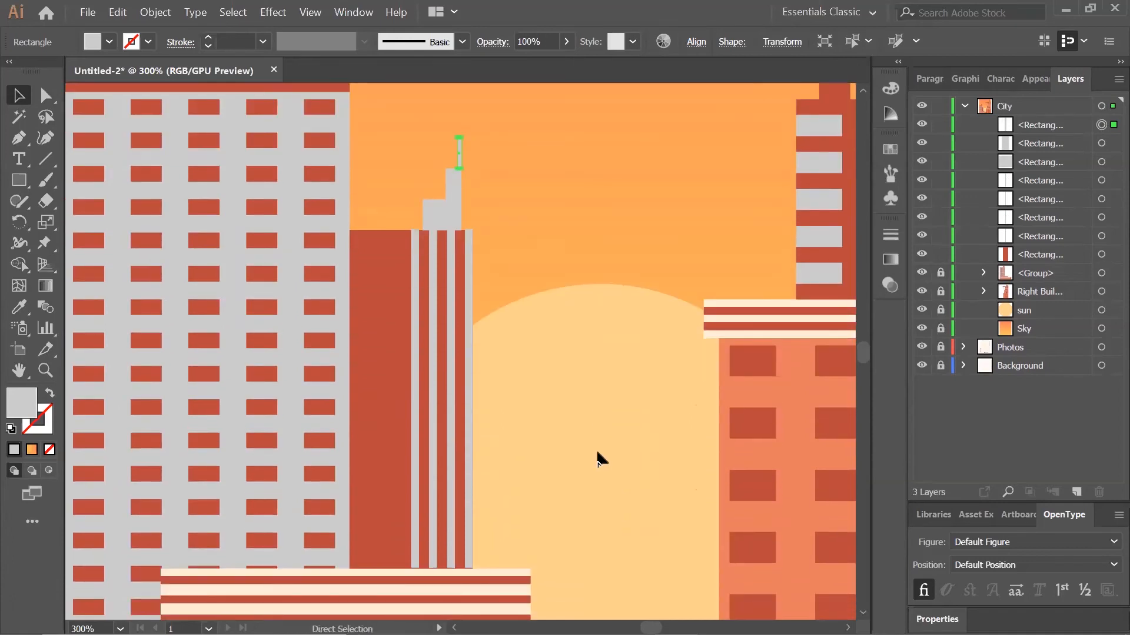
{"action": "key", "text": "ctrl+a"}
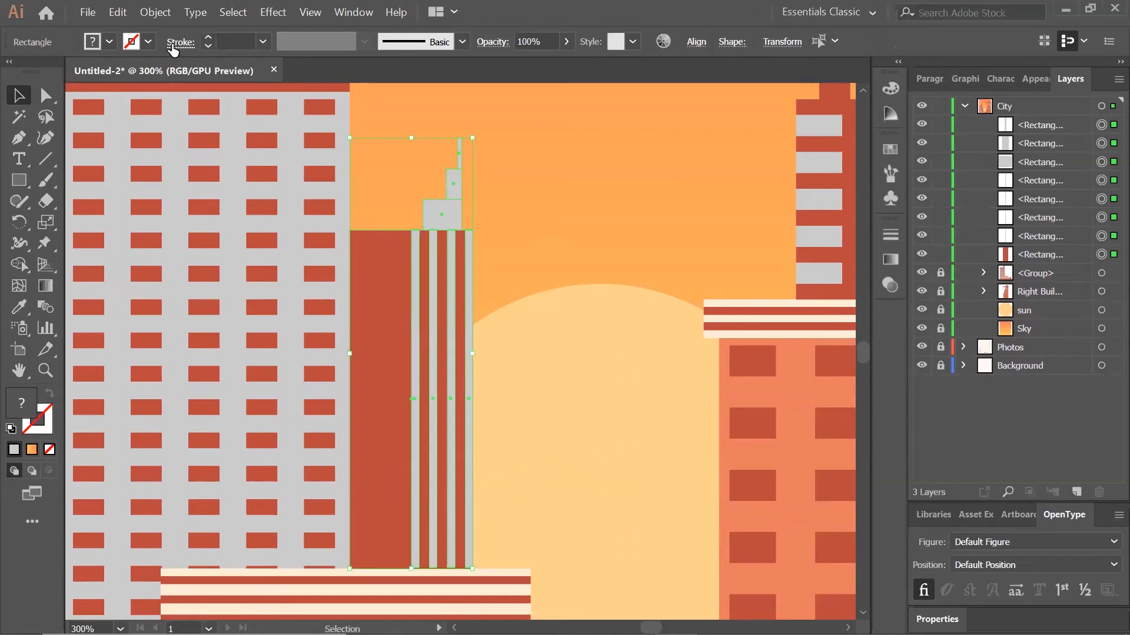
{"action": "left_click", "coordinate": [150, 13]}
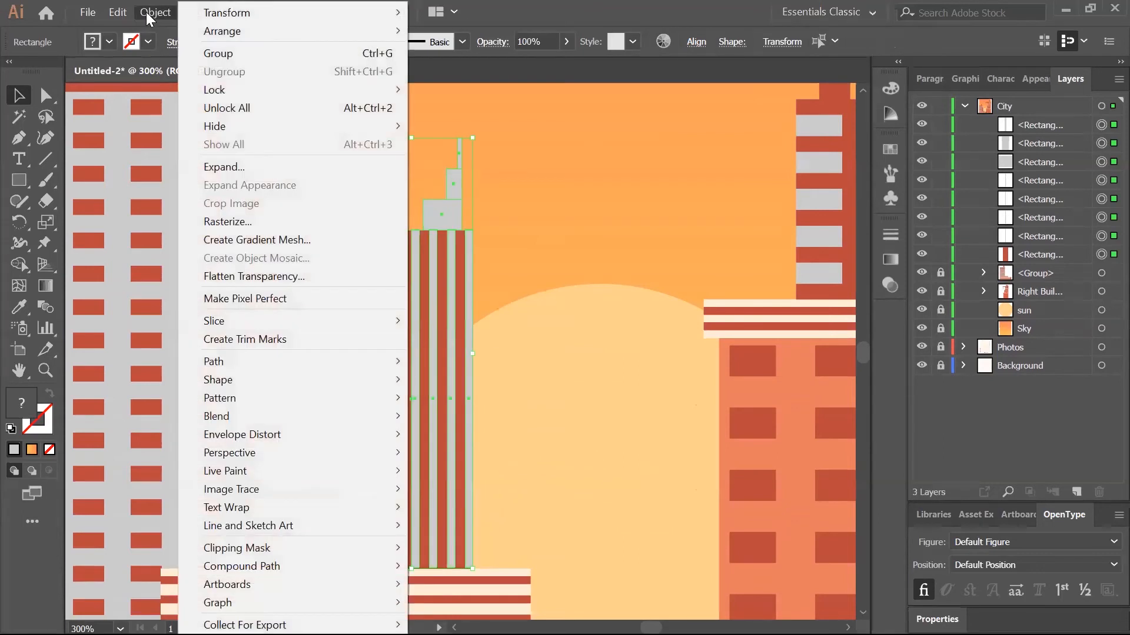
{"action": "left_click", "coordinate": [245, 54]}
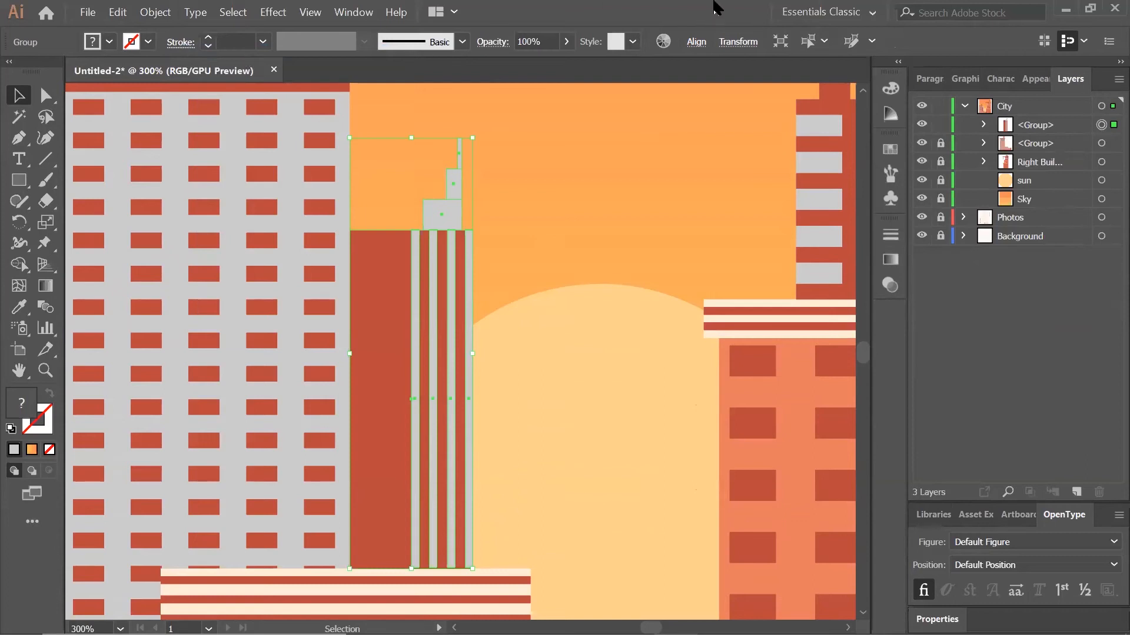
Unlock the existing left-side buildings group, group it together with the striped red building, and lock the combined group.
{"action": "left_click", "coordinate": [940, 144]}
{"action": "key", "text": "ctrl+minus"}
{"action": "key", "text": "ctrl+minus"}
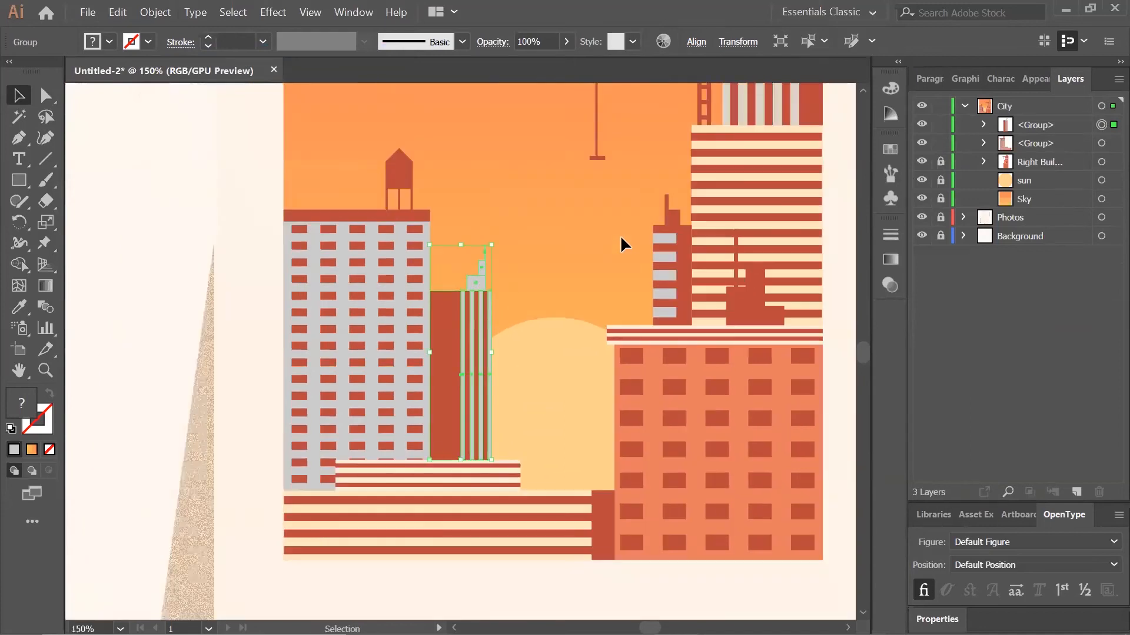
{"action": "key", "text": "ctrl+a"}
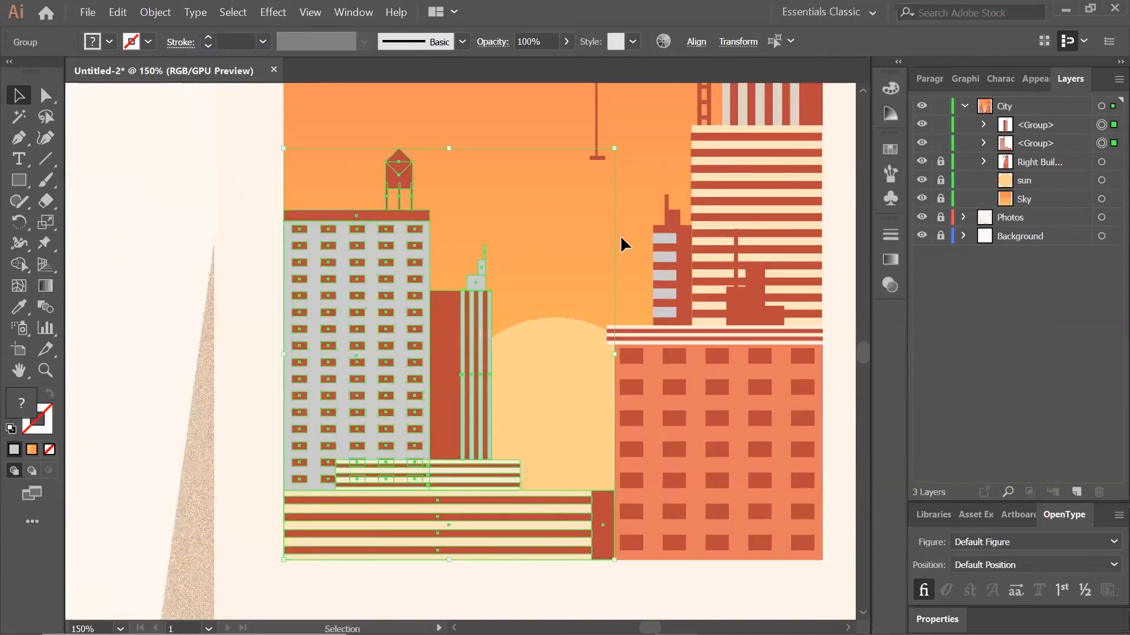
{"action": "left_click", "coordinate": [155, 12]}
{"action": "left_click", "coordinate": [193, 53]}
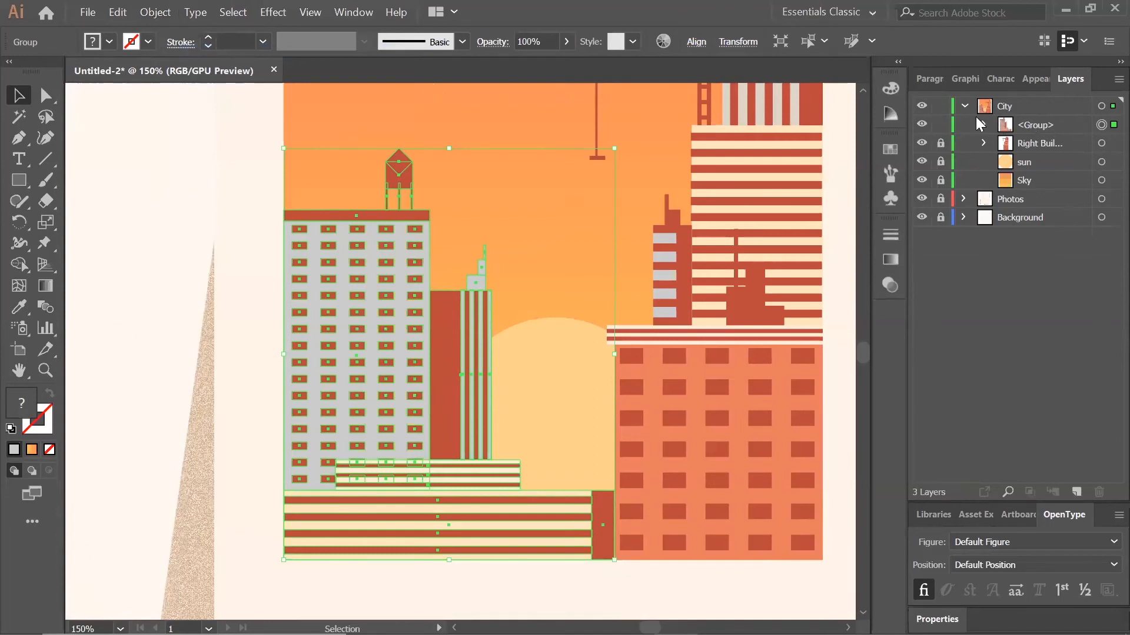
{"action": "left_click", "coordinate": [941, 125]}
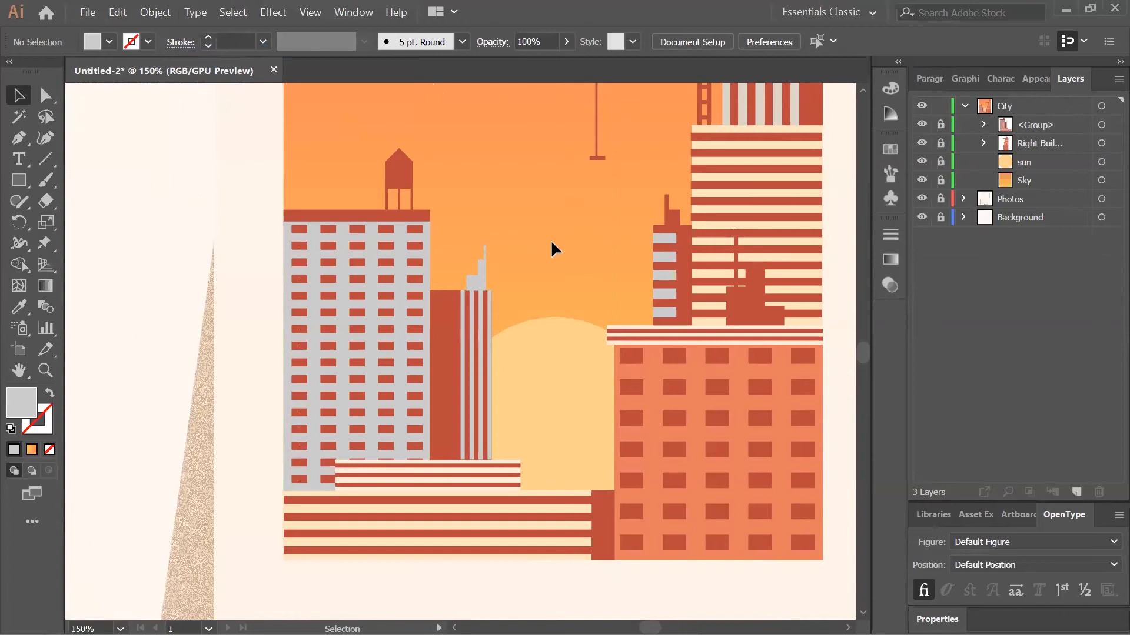
Create a grey 56 x 100 px rectangle over the sky above the grey windowed building.
{"action": "scroll", "coordinate": [371, 191], "scroll_direction": "up", "scroll_amount": 5}
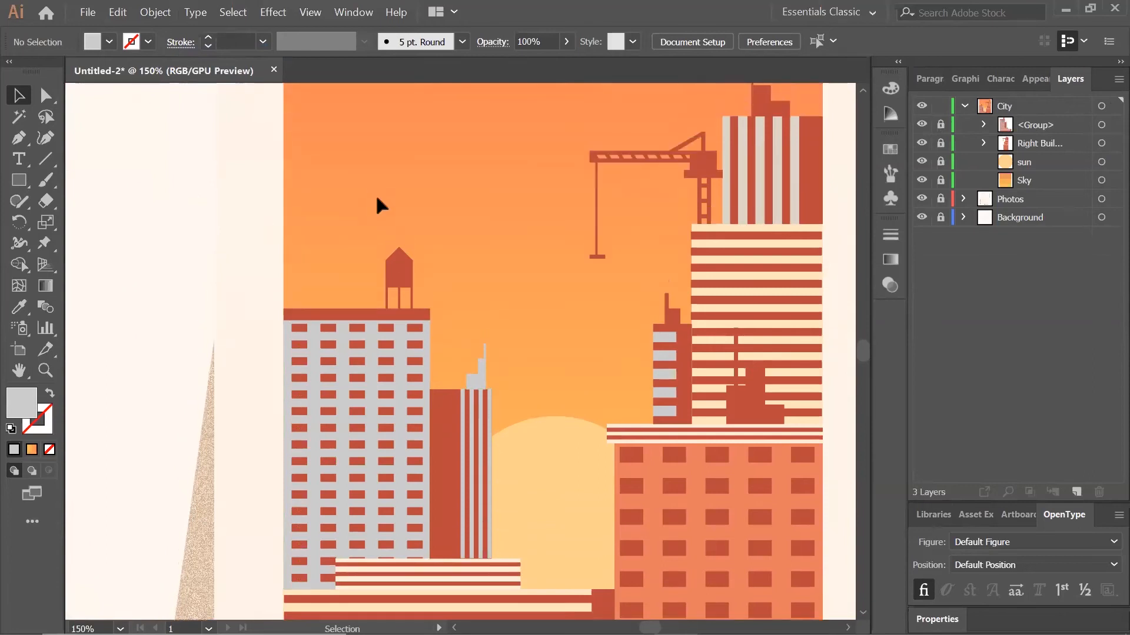
{"action": "scroll", "coordinate": [383, 211], "scroll_direction": "up", "scroll_amount": 1}
{"action": "key", "text": "ctrl+equal"}
{"action": "key", "text": "ctrl+equal"}
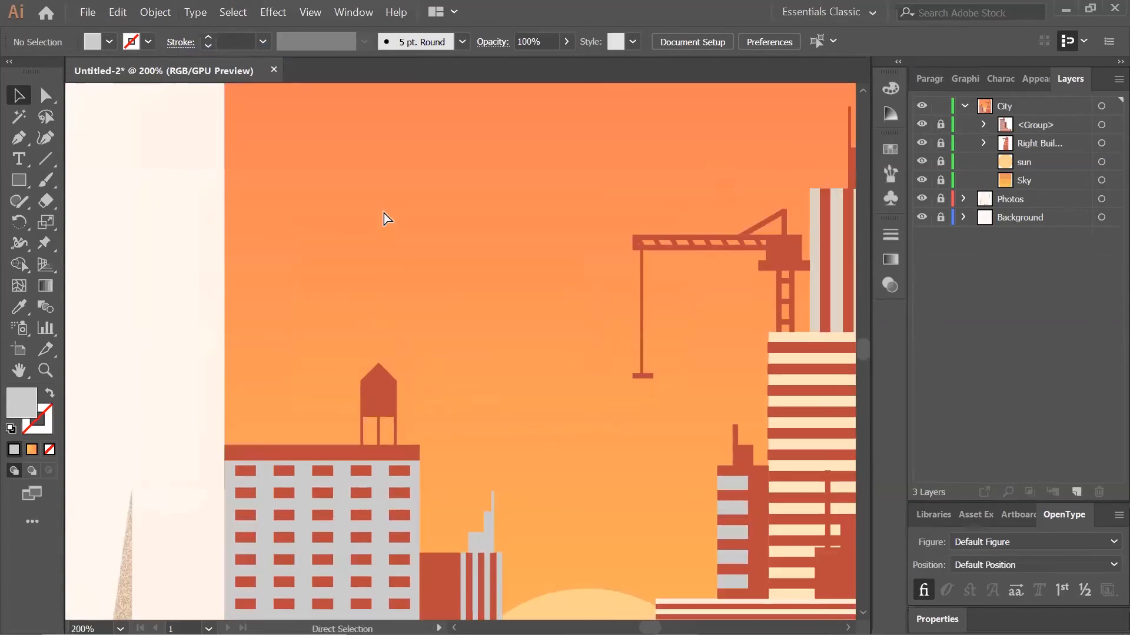
{"action": "left_click_drag", "start_coordinate": [384, 214], "coordinate": [472, 232]}
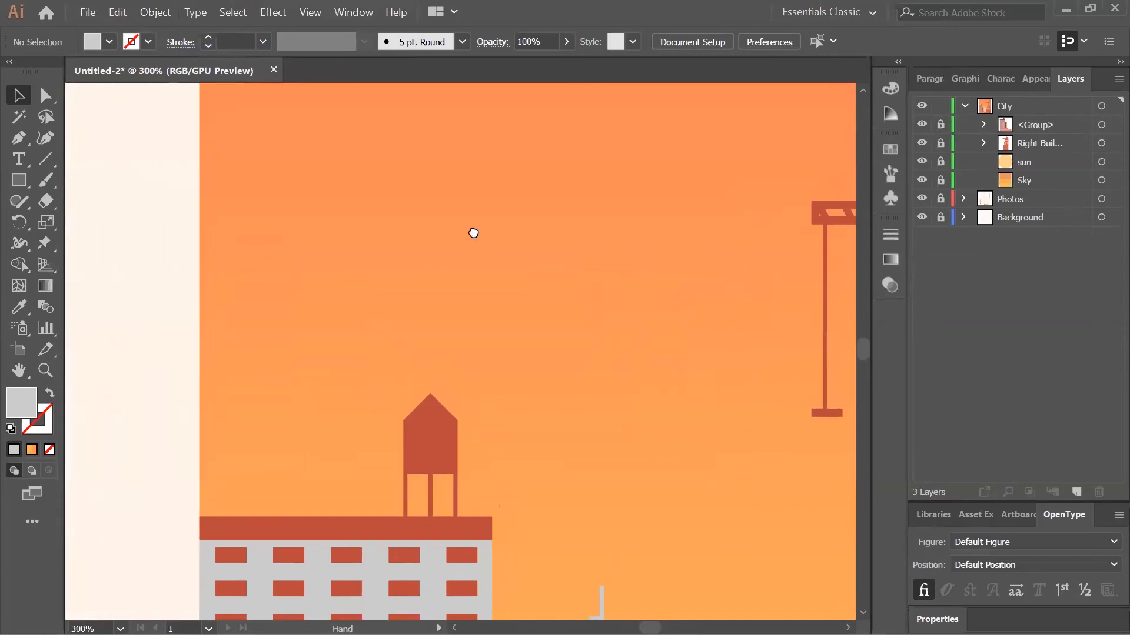
{"action": "left_click", "coordinate": [23, 184]}
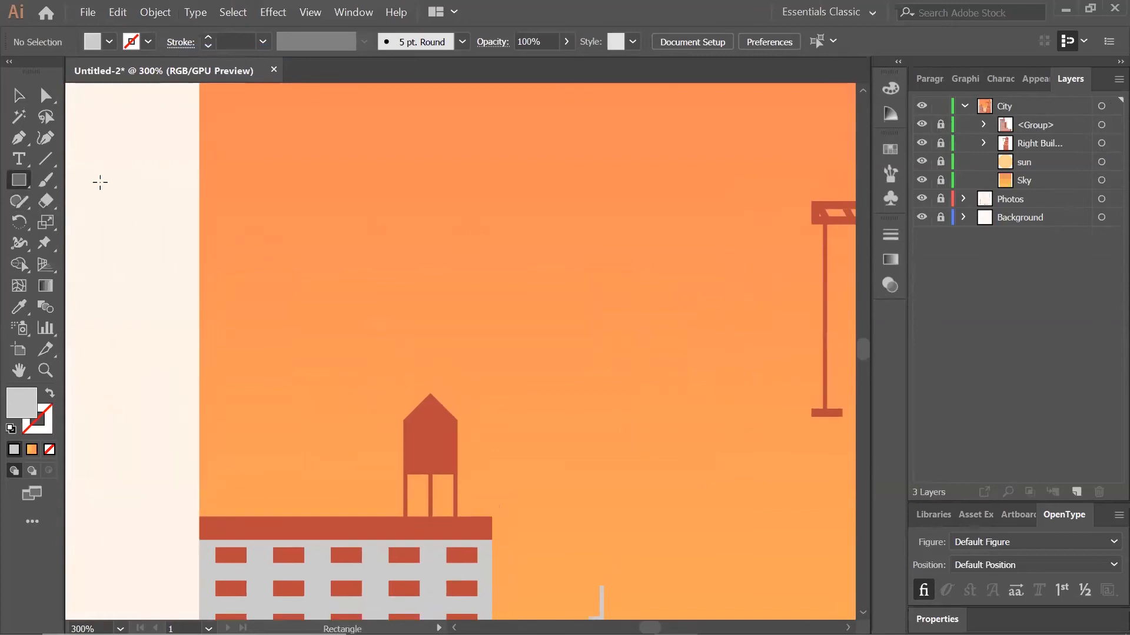
{"action": "left_click", "coordinate": [272, 187]}
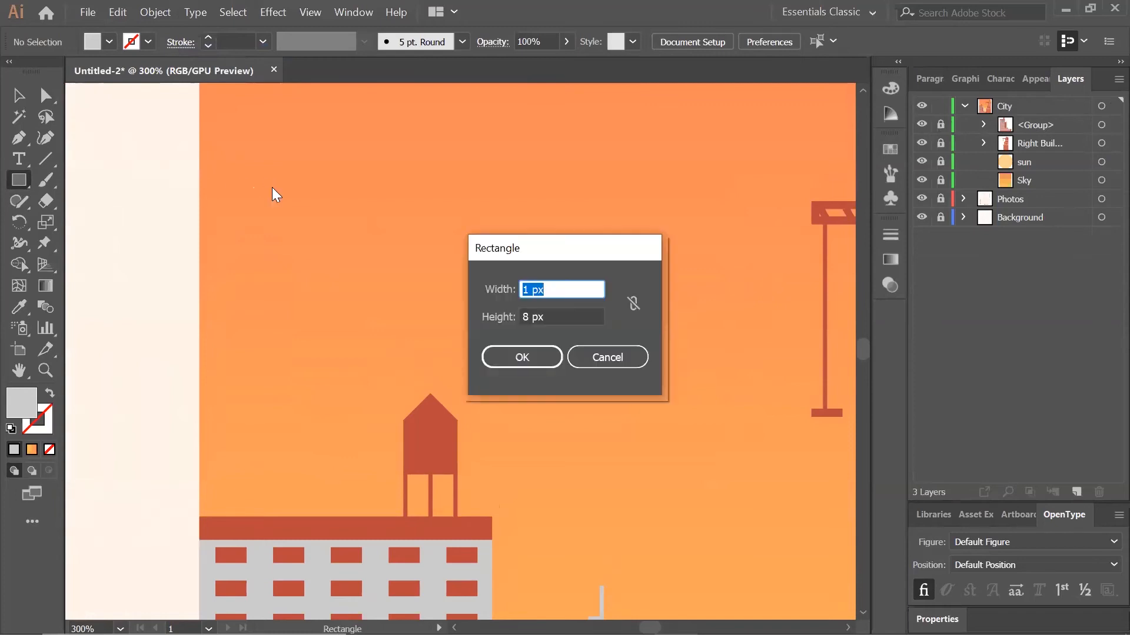
{"action": "type", "text": "56"}
{"action": "key", "text": "Tab"}
{"action": "type", "text": "1"}
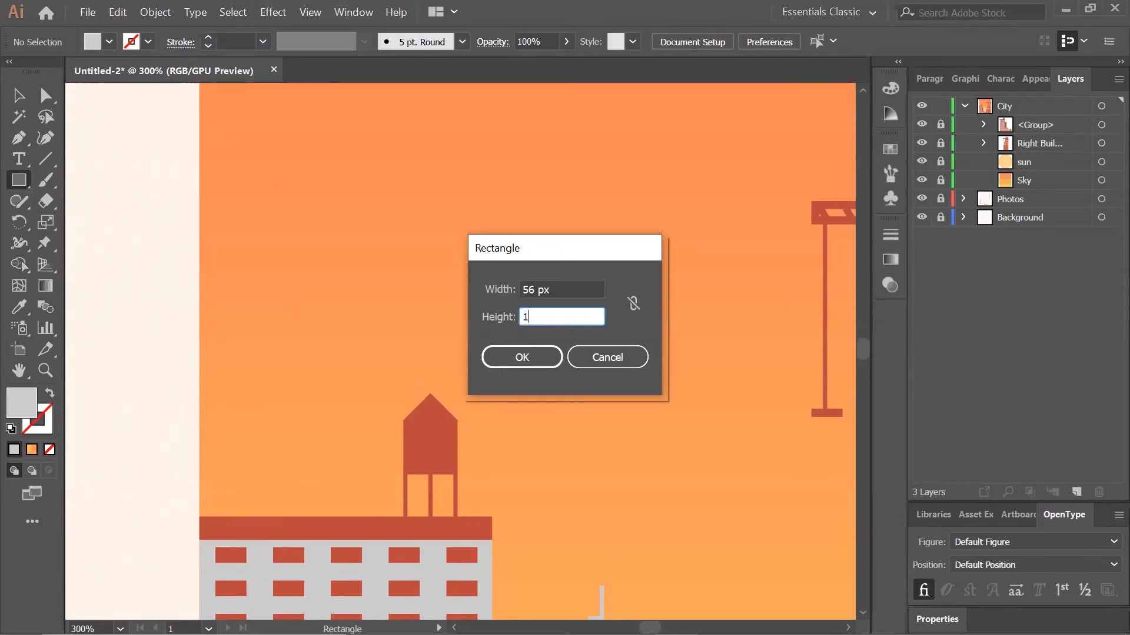
{"action": "type", "text": "00"}
{"action": "key", "text": "Tab"}
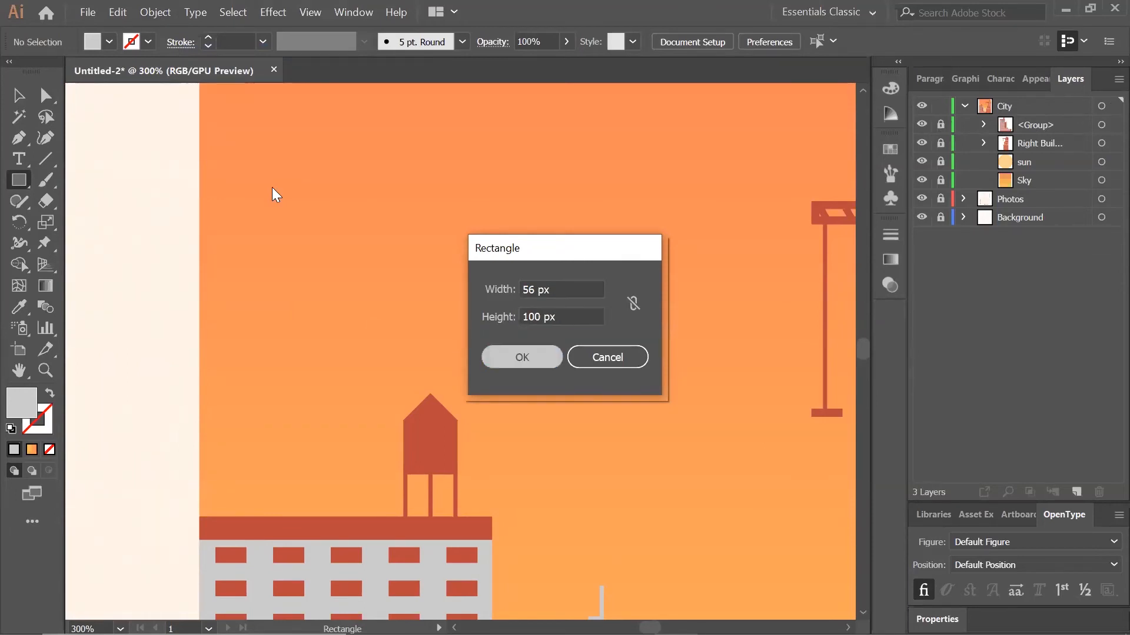
{"action": "key", "text": "Return"}
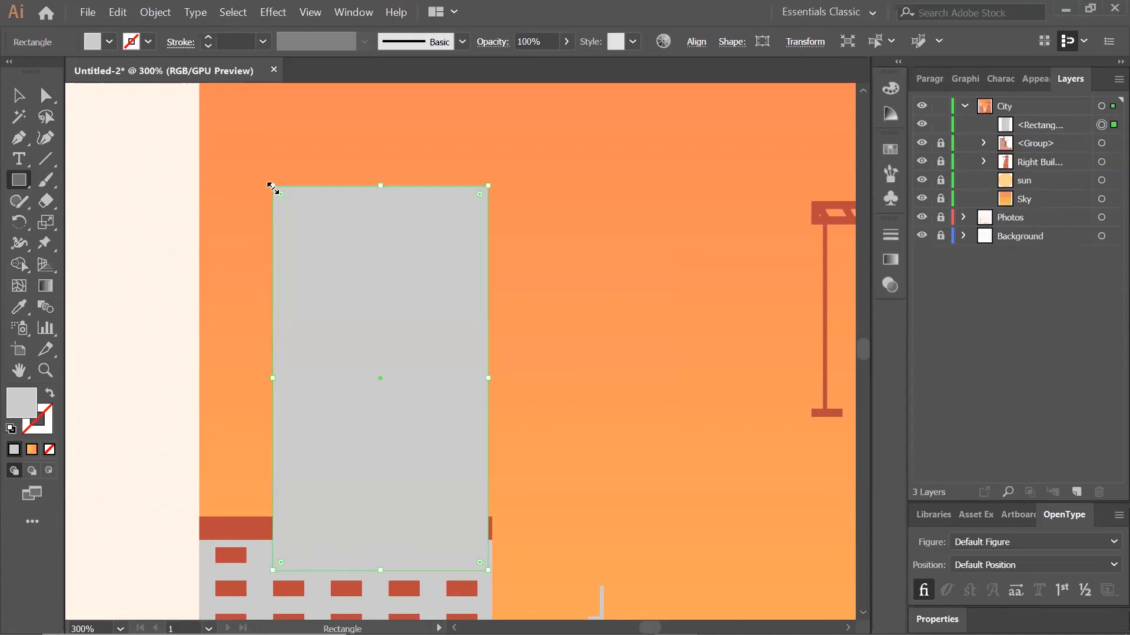
Fill the 56 x 100 px rectangle with colour e87d60.
{"action": "double_click", "coordinate": [25, 398]}
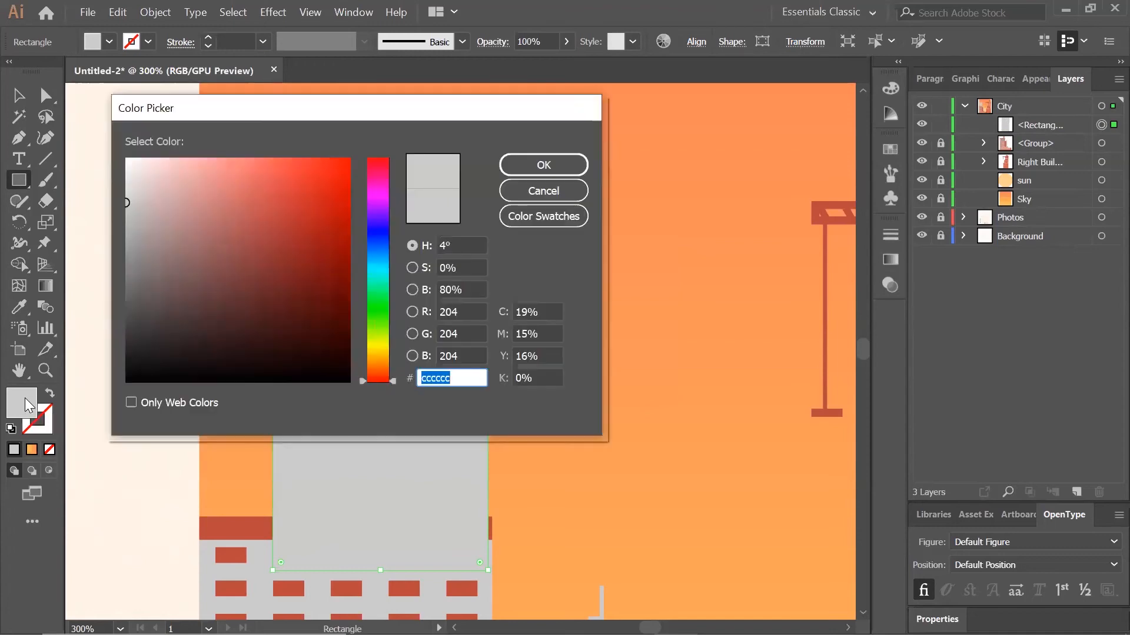
{"action": "type", "text": "e87d60"}
{"action": "key", "text": "Return"}
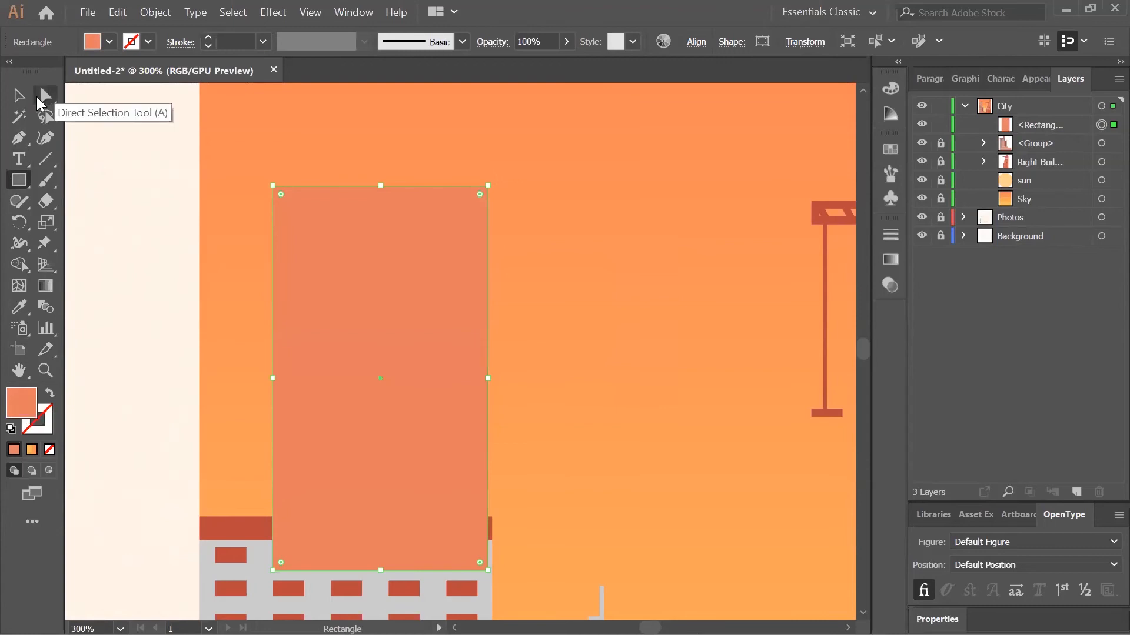
Stand the 56 x 100 px rectangle on the grey windowed building's red roof, flush with the sky's left edge, and deselect it.
{"action": "left_click", "coordinate": [20, 100]}
{"action": "left_click_drag", "start_coordinate": [380, 519], "coordinate": [306, 461]}
{"action": "left_click", "coordinate": [492, 297]}
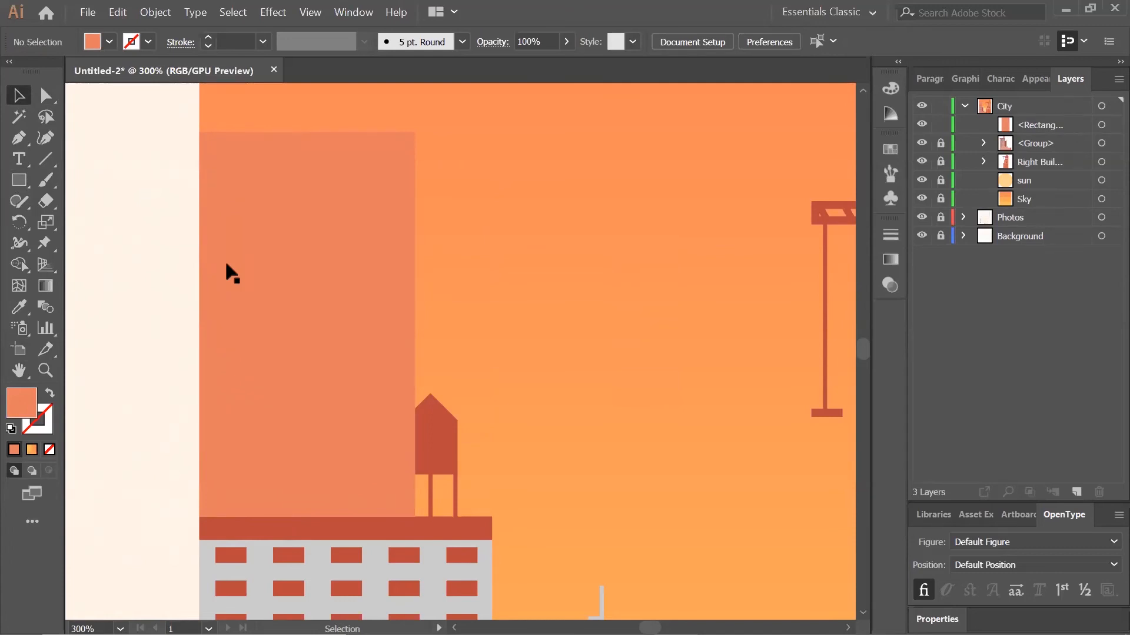
Pull the new rectangle's upper-right corner straight down so its top slopes down to the right, and lock the shape.
{"action": "left_click", "coordinate": [46, 96]}
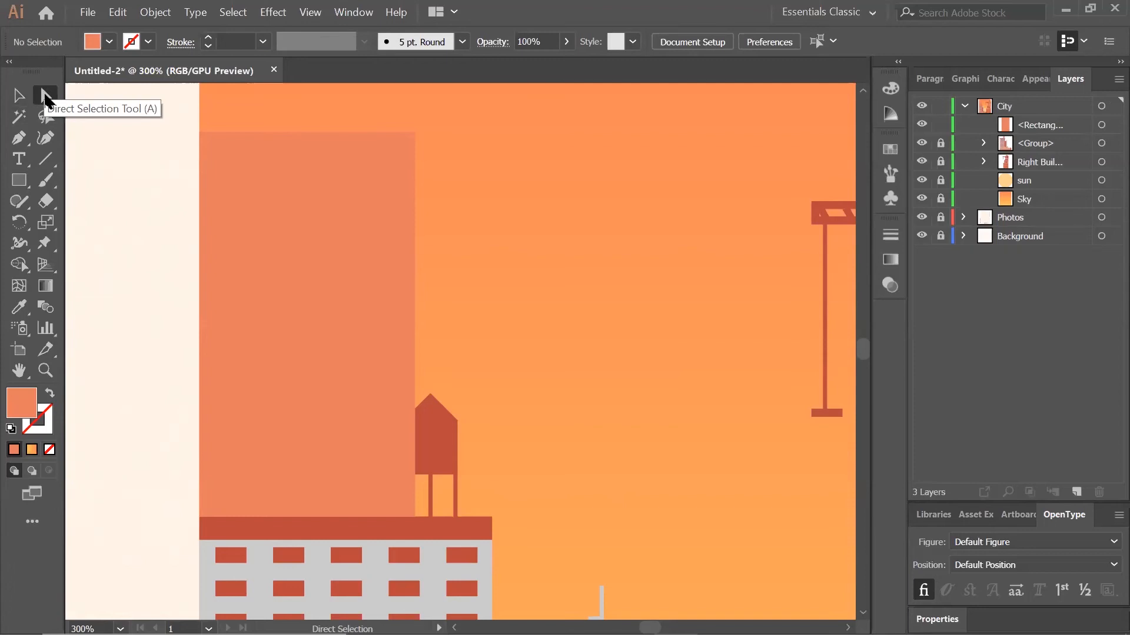
{"action": "left_click", "coordinate": [415, 133]}
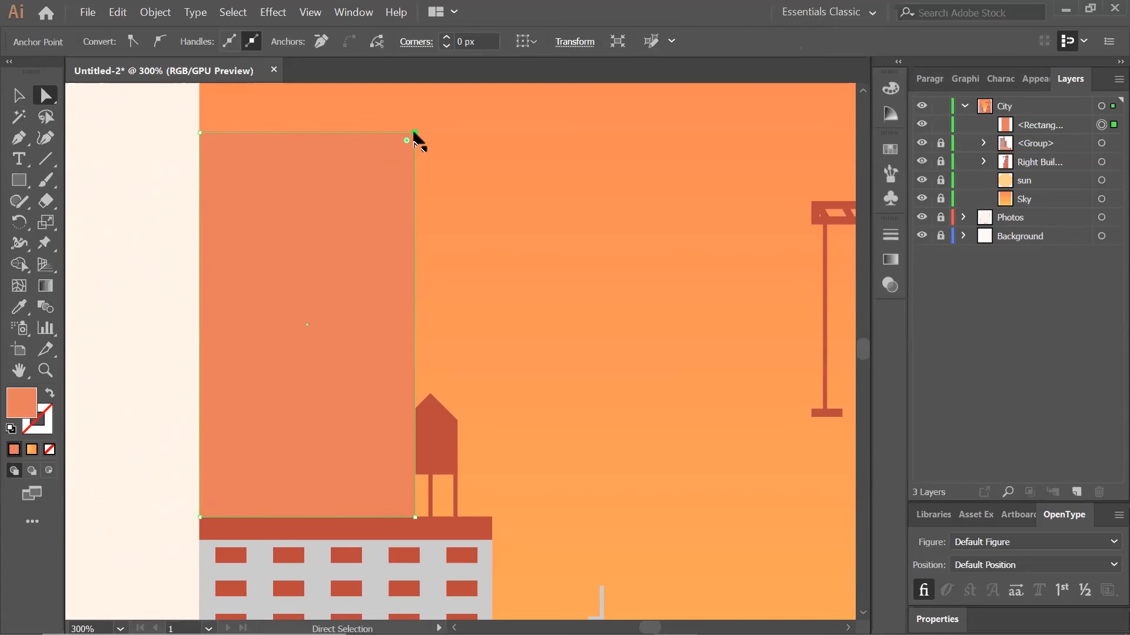
{"action": "left_click_drag", "start_coordinate": [414, 133], "coordinate": [413, 200]}
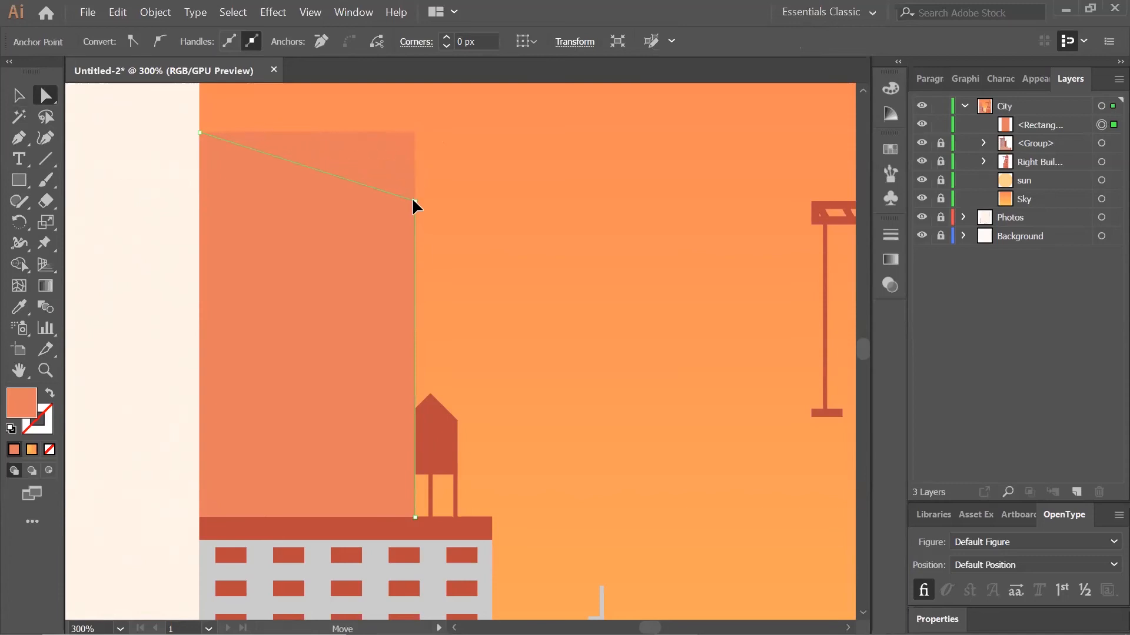
{"action": "left_click_drag", "start_coordinate": [413, 201], "coordinate": [413, 201]}
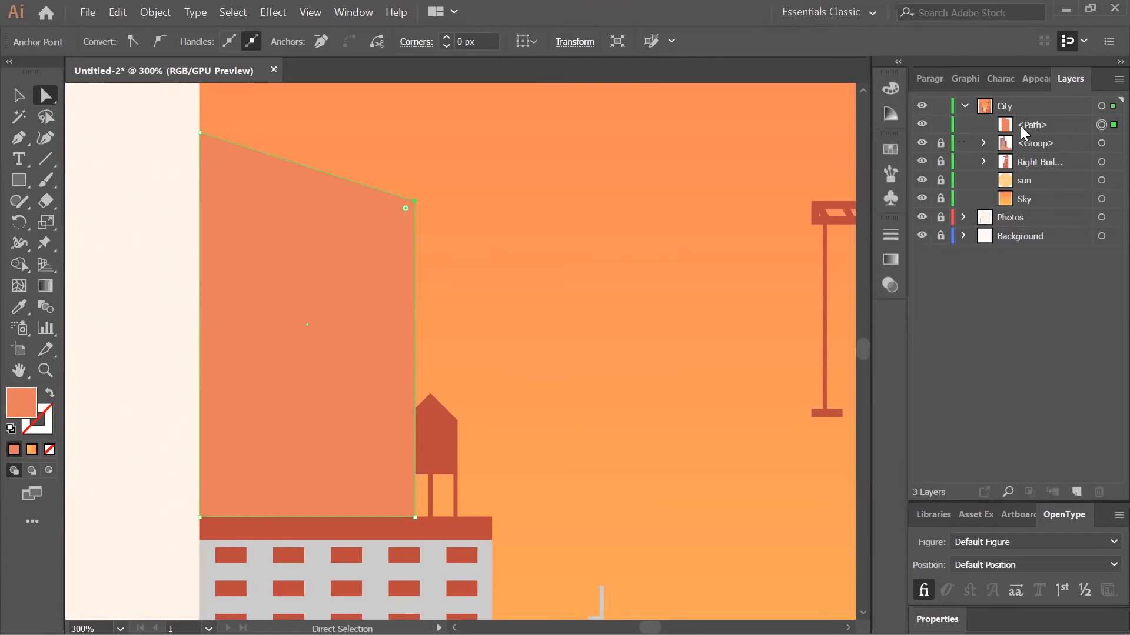
{"action": "left_click", "coordinate": [941, 126]}
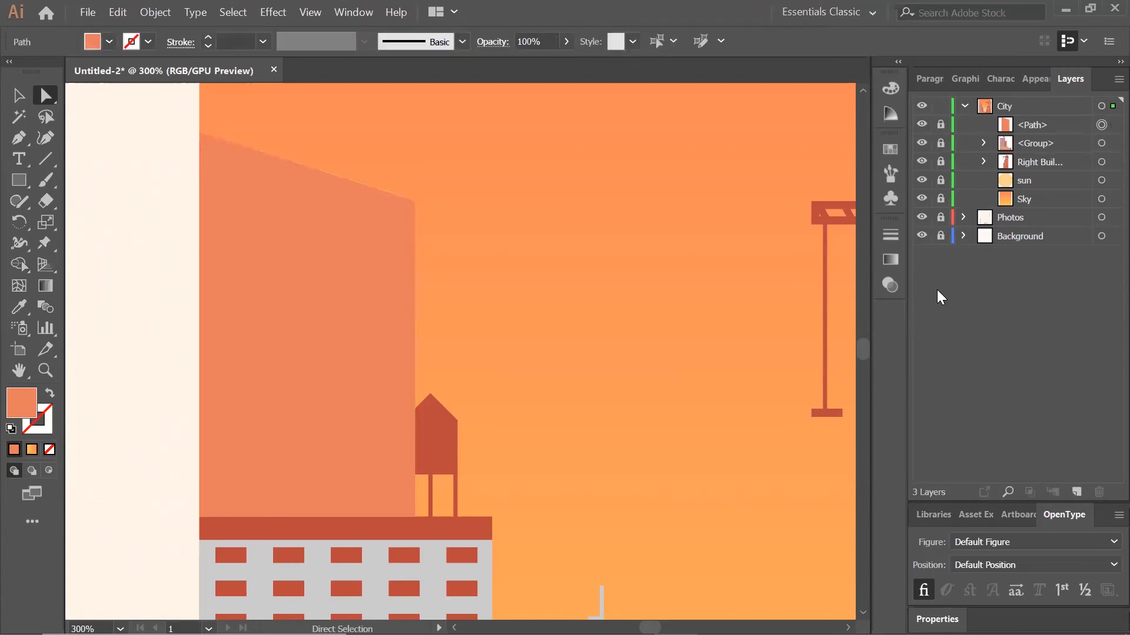
Create a 56 x 4 px rectangle over the sky beside the slanted-top building.
{"action": "left_click", "coordinate": [16, 182]}
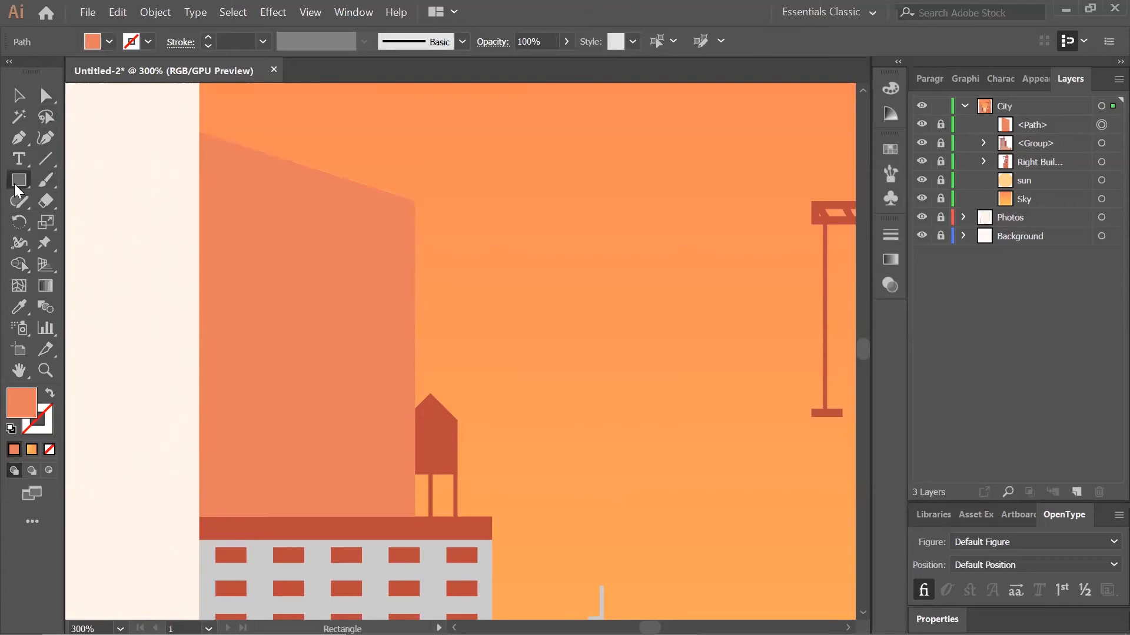
{"action": "left_click", "coordinate": [519, 206]}
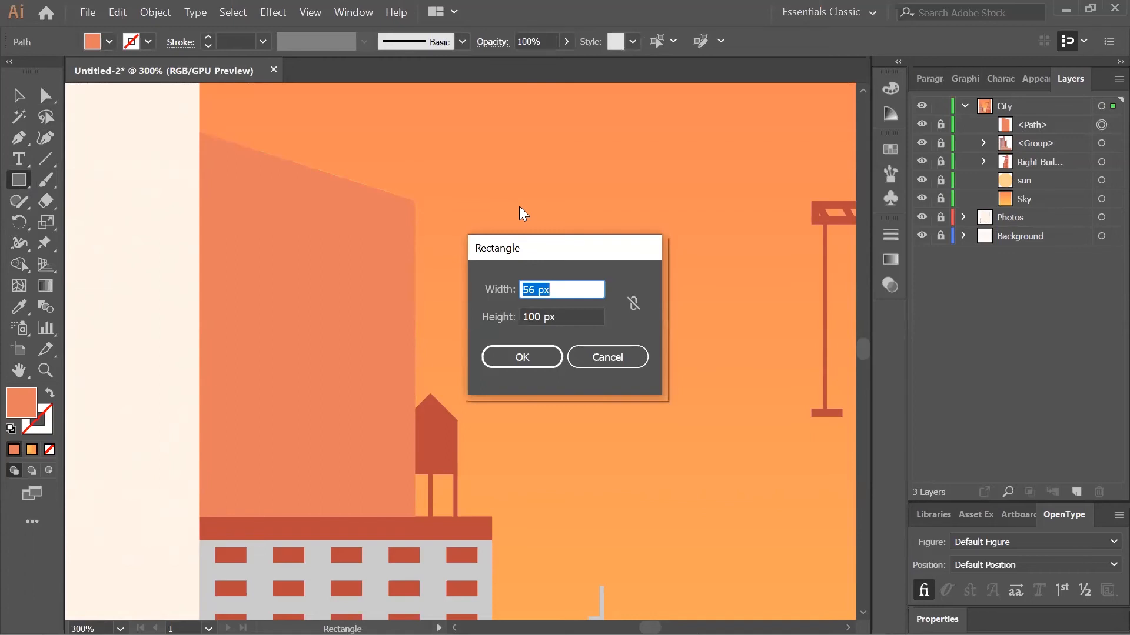
{"action": "key", "text": "Tab"}
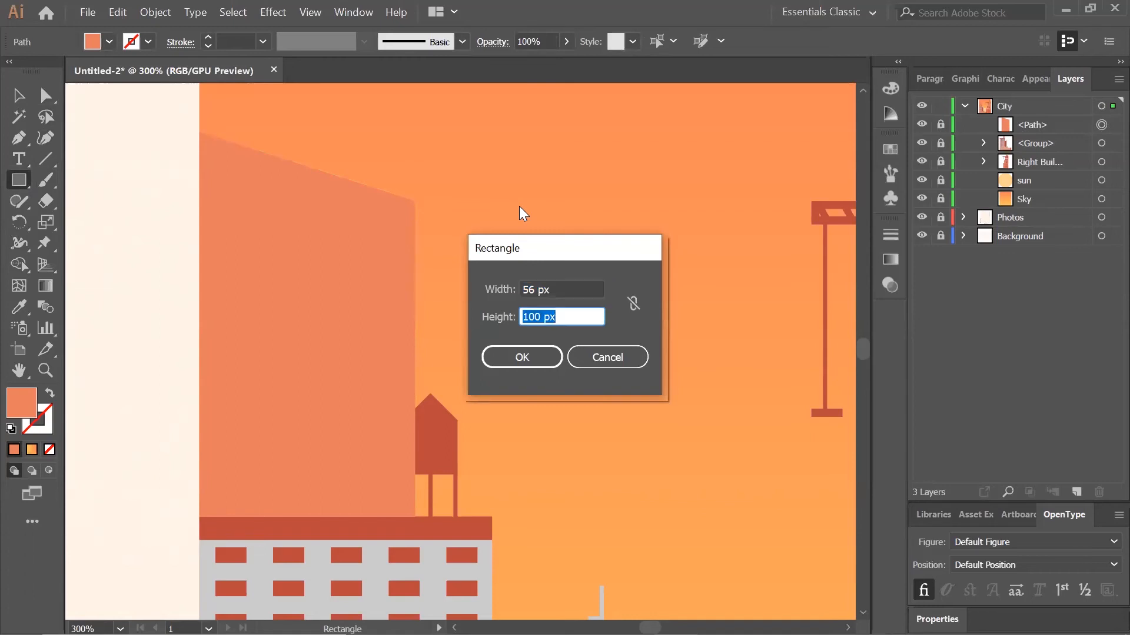
{"action": "type", "text": "4"}
{"action": "key", "text": "Tab"}
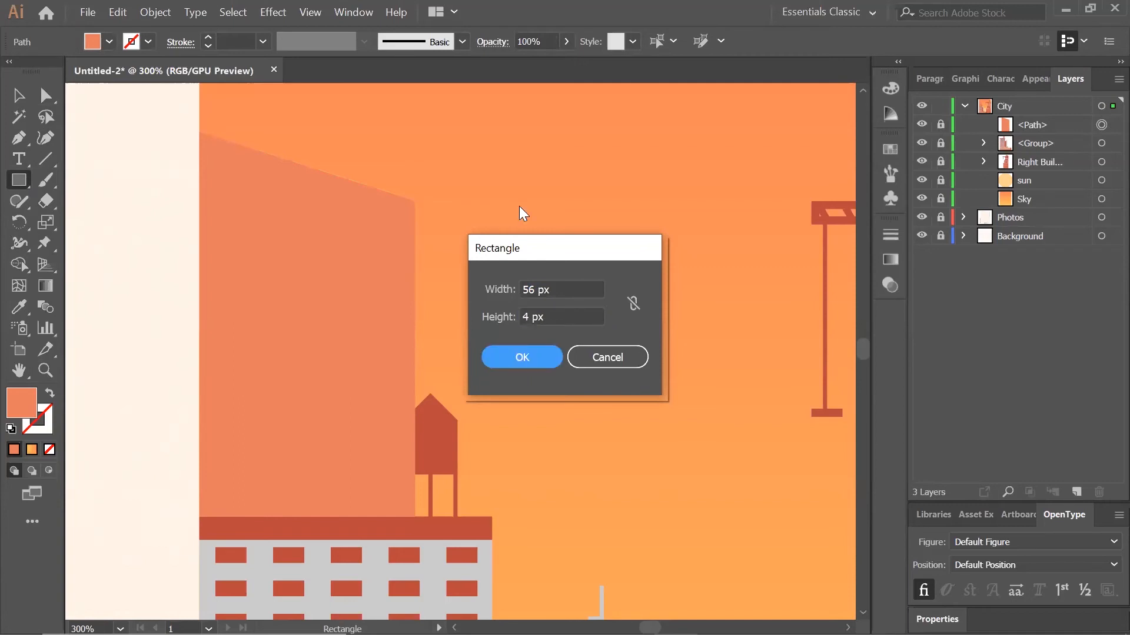
{"action": "key", "text": "Return"}
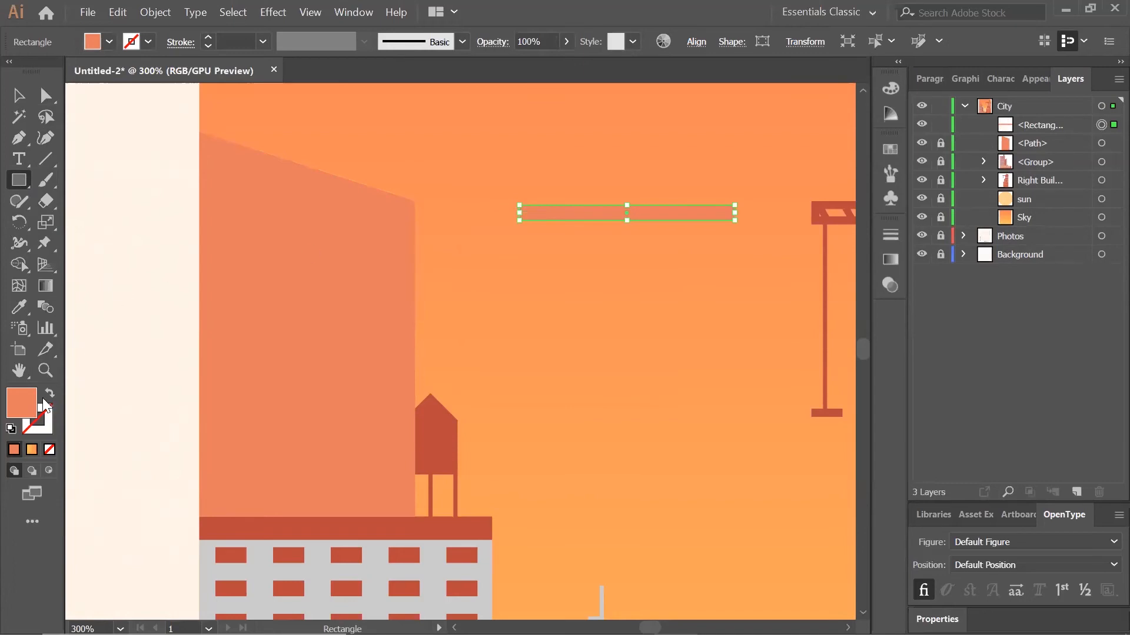
Fill the 56 x 4 px bar with colour ba473c and move it across the slanted-top building just below its sloping edge.
{"action": "double_click", "coordinate": [22, 404]}
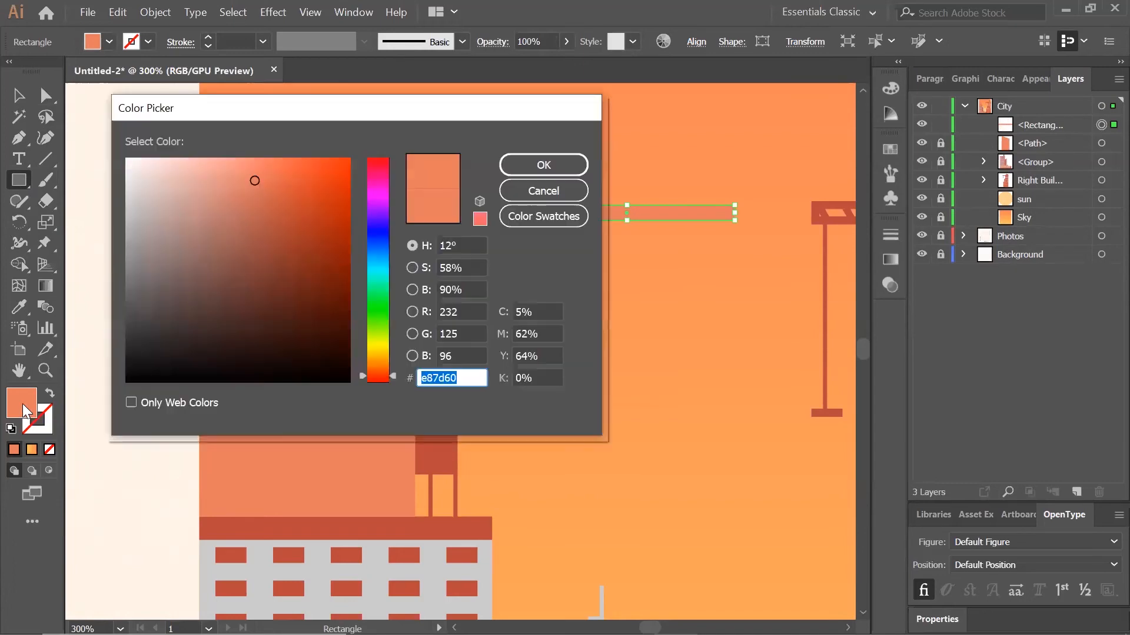
{"action": "type", "text": "ba"}
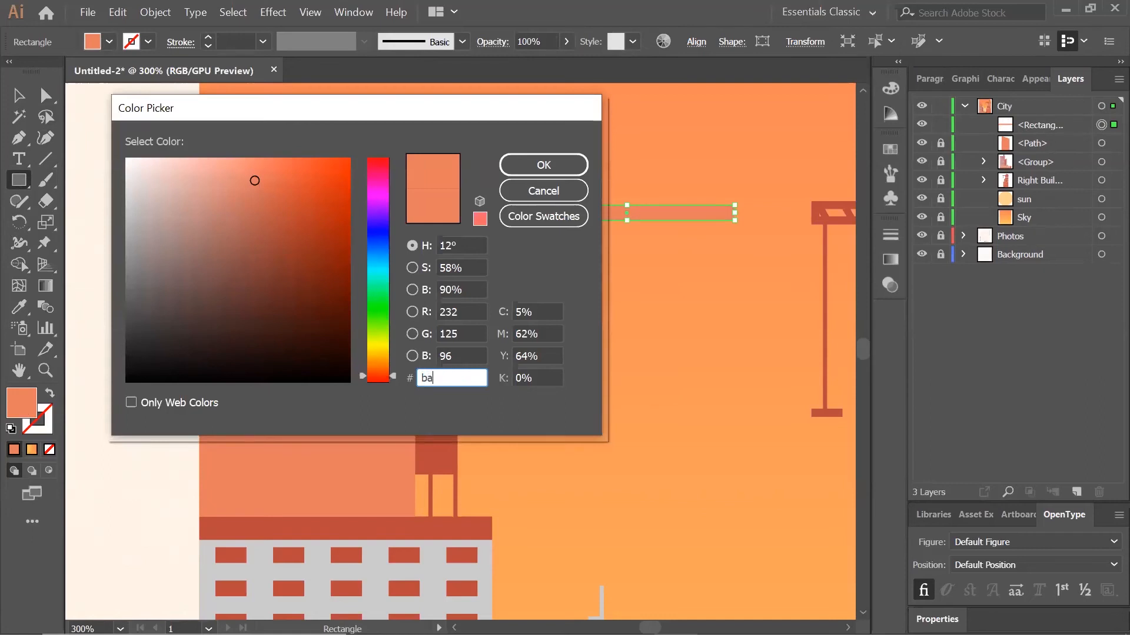
{"action": "type", "text": "473c"}
{"action": "key", "text": "Return"}
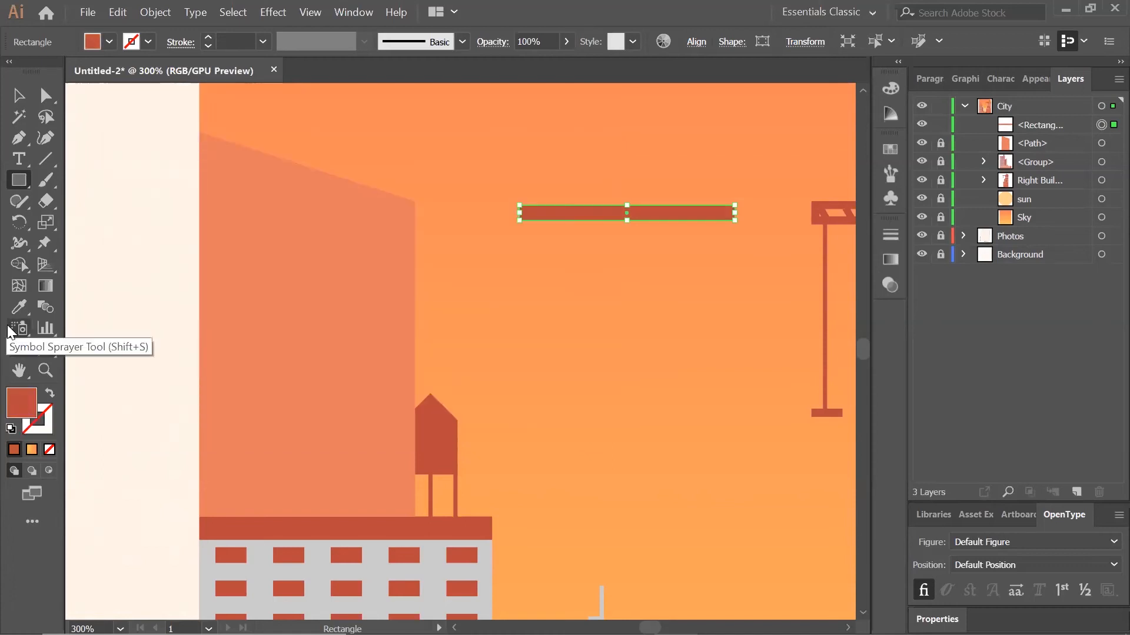
{"action": "left_click", "coordinate": [18, 95]}
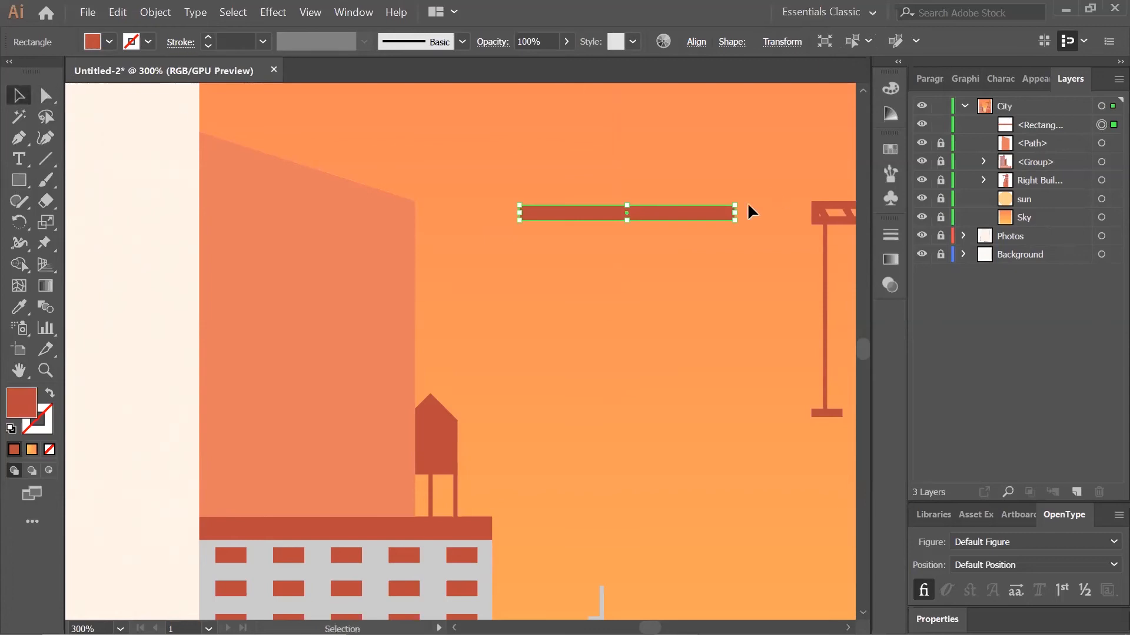
{"action": "left_click_drag", "start_coordinate": [672, 211], "coordinate": [361, 210]}
Copy the red 56 x 4 px bar and paste eight duplicates of it into the City layer.
{"action": "left_click", "coordinate": [121, 13]}
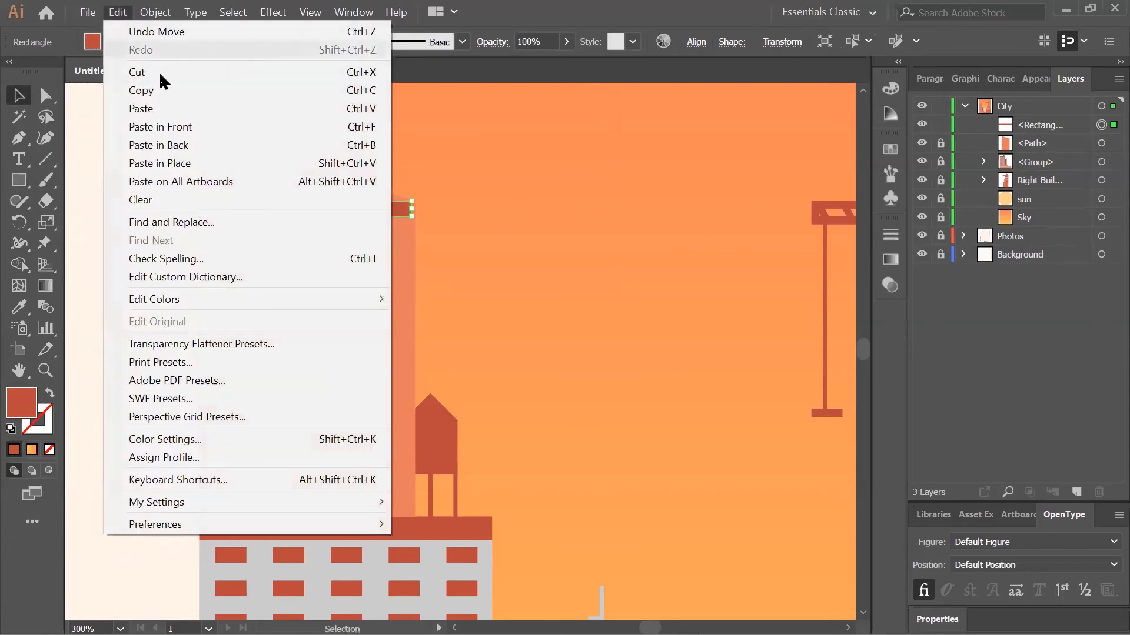
{"action": "left_click", "coordinate": [159, 91]}
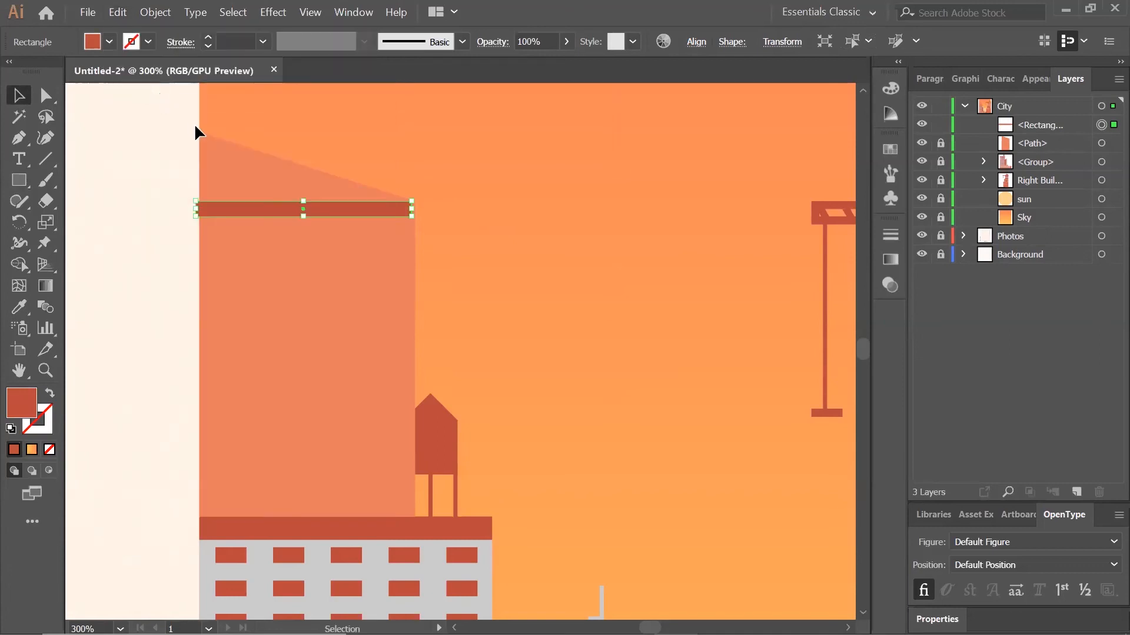
{"action": "key", "text": "a"}
{"action": "key", "text": "ctrl+v"}
{"action": "key", "text": "ctrl+v"}
{"action": "key", "text": "ctrl+v"}
{"action": "key", "text": "ctrl+v"}
{"action": "key", "text": "ctrl+v"}
{"action": "key", "text": "ctrl+v"}
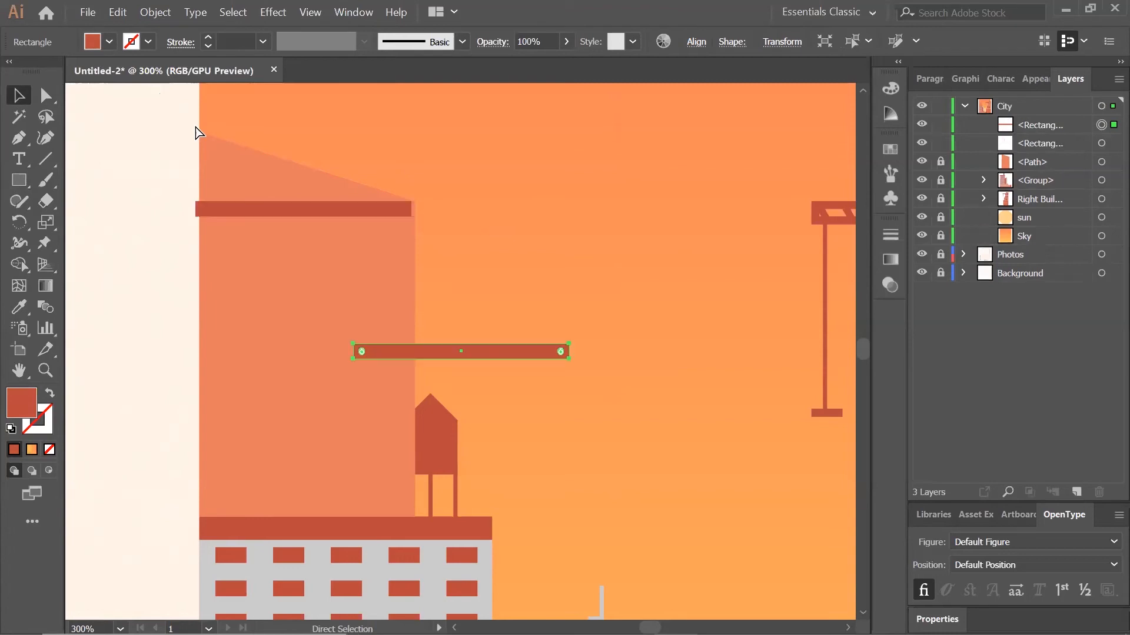
{"action": "key", "text": "ctrl+v"}
{"action": "key", "text": "ctrl+v"}
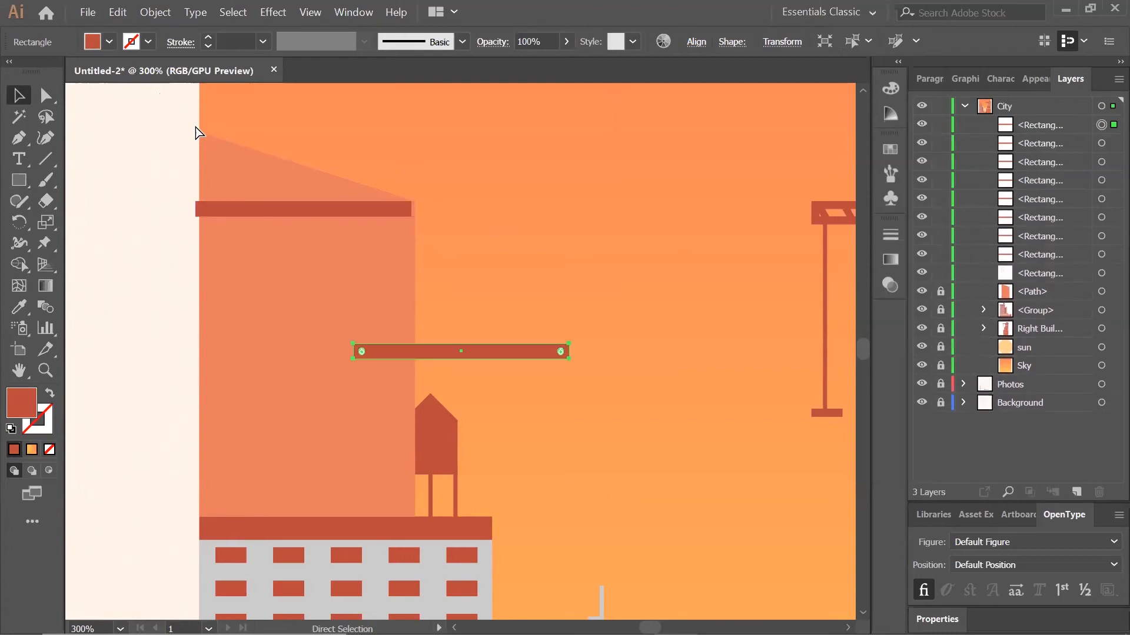
Paste more copies of the dark red bar and line the top bar up with the building's width under the slanted roof.
{"action": "key", "text": "ctrl+v"}
{"action": "key", "text": "v"}
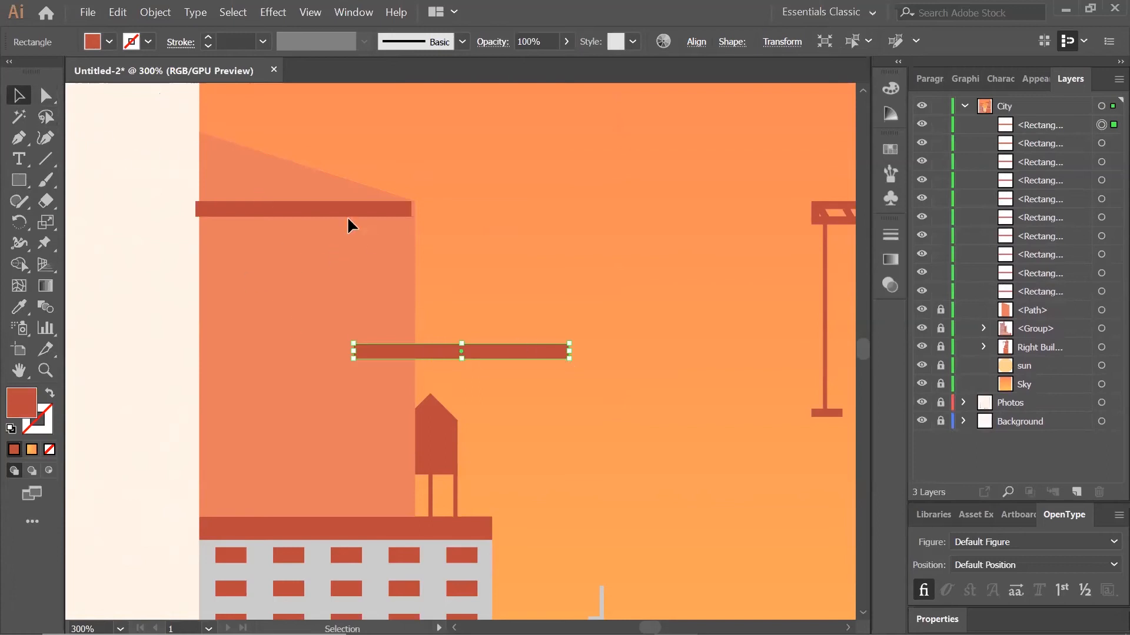
{"action": "left_click_drag", "start_coordinate": [355, 213], "coordinate": [351, 211]}
{"action": "left_click", "coordinate": [490, 232]}
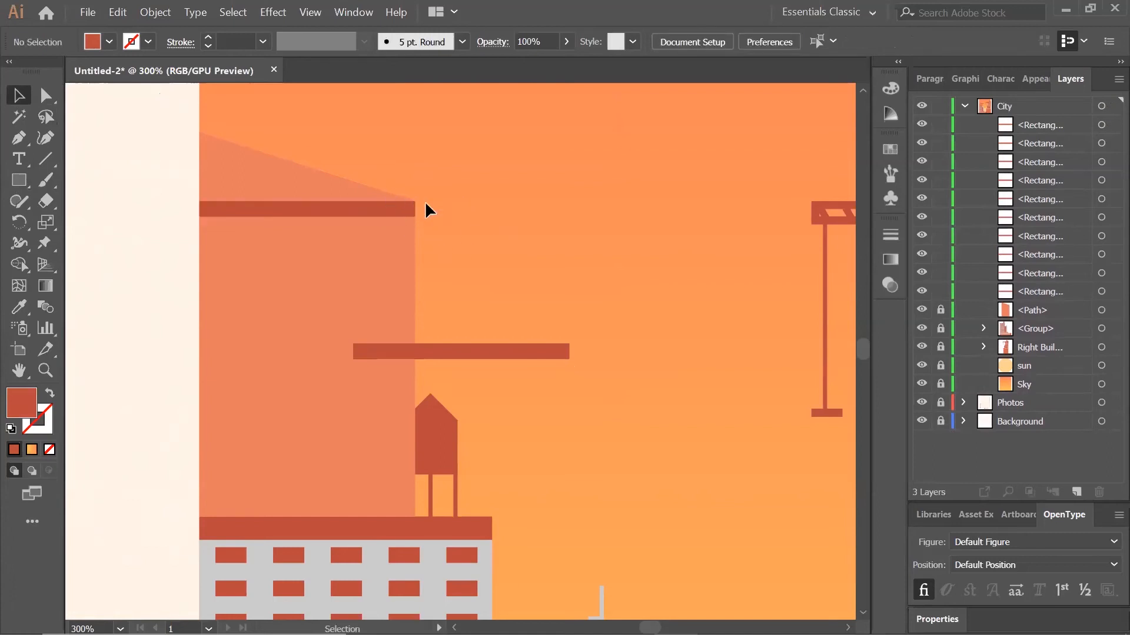
Place one bar across the building near its base and move the remaining stacked bars onto its middle.
{"action": "left_click_drag", "start_coordinate": [507, 356], "coordinate": [352, 497]}
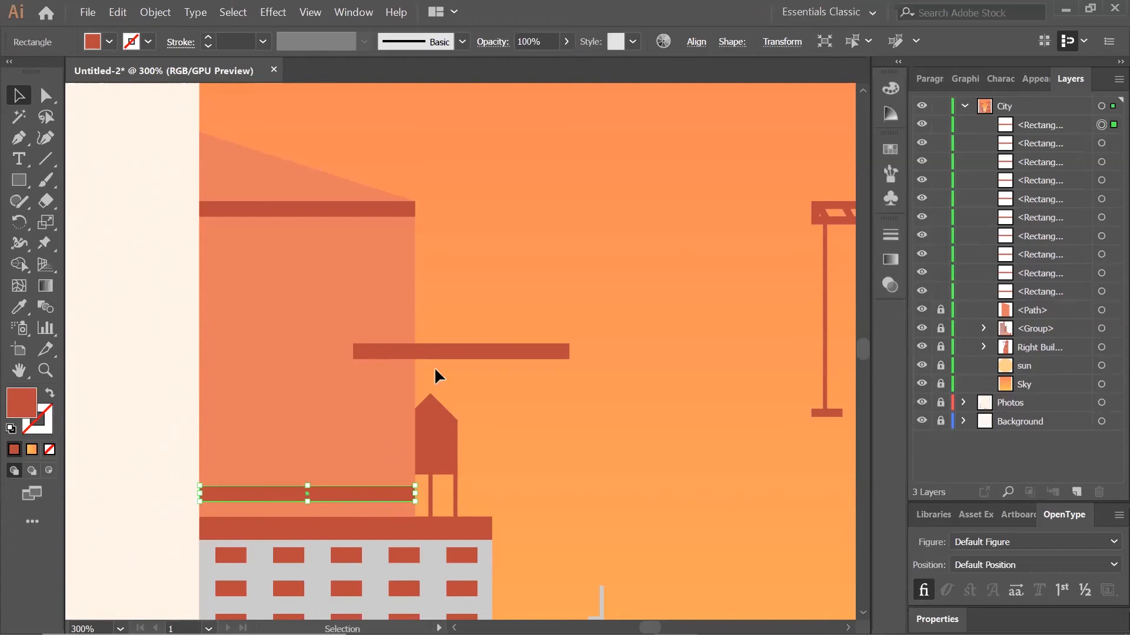
{"action": "left_click_drag", "start_coordinate": [502, 280], "coordinate": [501, 282]}
{"action": "left_click_drag", "start_coordinate": [535, 353], "coordinate": [374, 345]}
{"action": "left_click", "coordinate": [515, 346]}
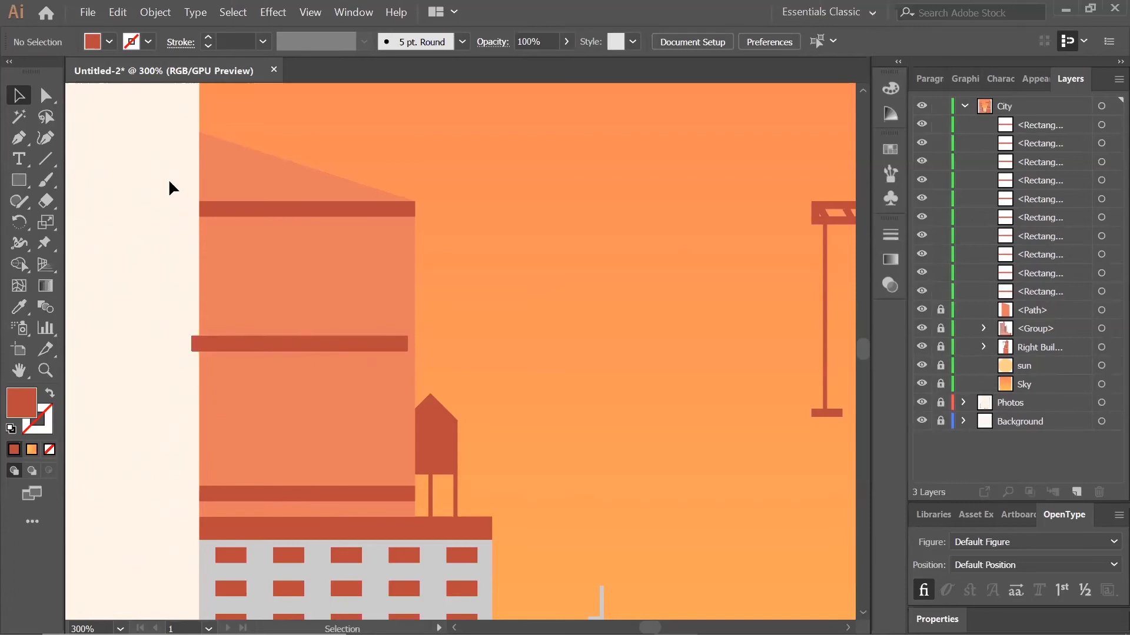
Align all the bars on their horizontal centres and distribute them evenly by their top edges.
{"action": "key", "text": "ctrl+a"}
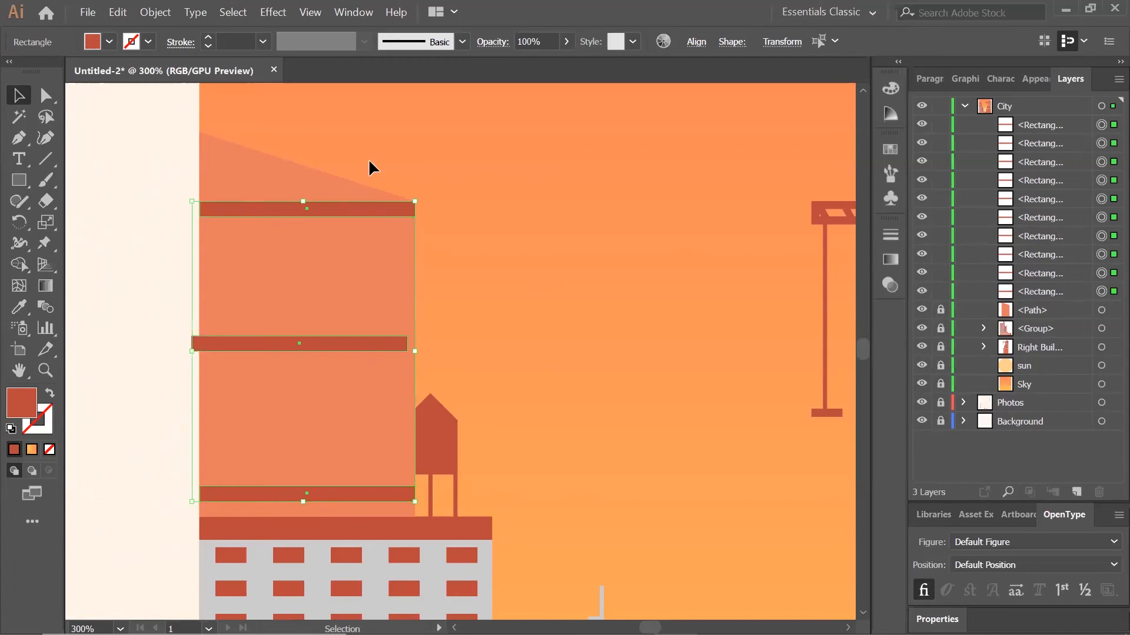
{"action": "left_click", "coordinate": [695, 42]}
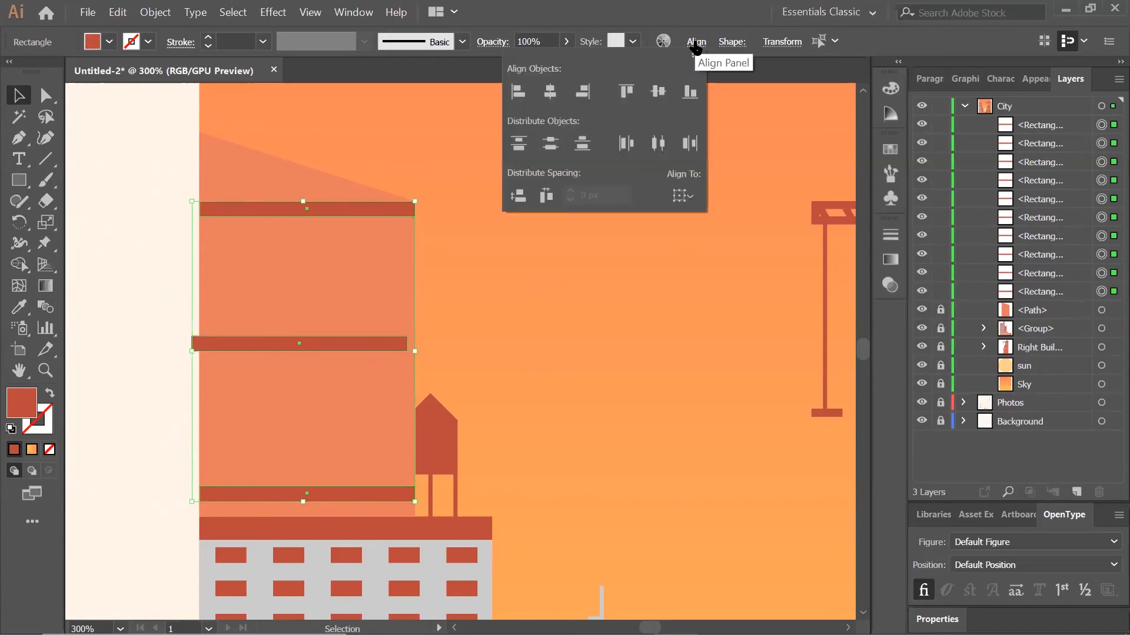
{"action": "left_click", "coordinate": [548, 94]}
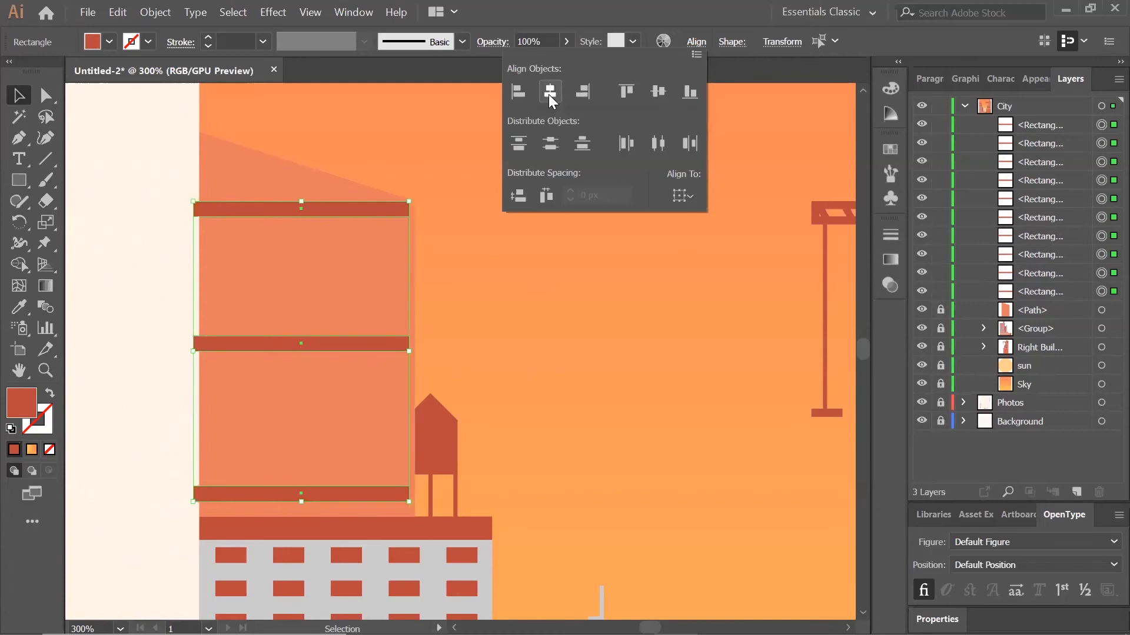
{"action": "left_click", "coordinate": [519, 144]}
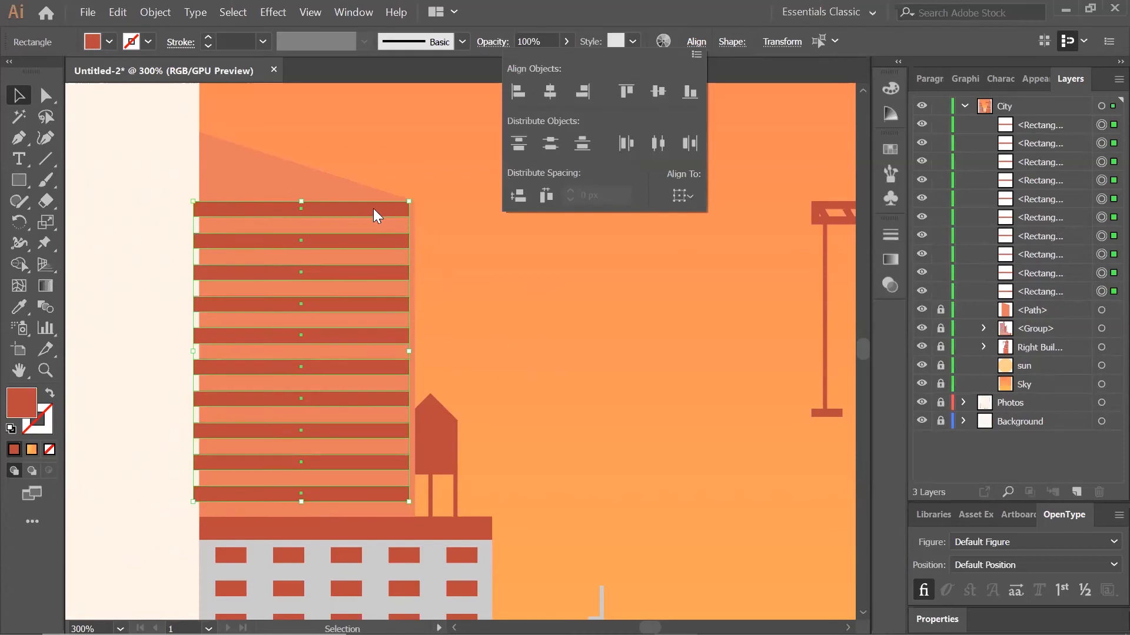
Shift the whole set of stripes slightly sideways to fit the building's width, and deselect it.
{"action": "left_click_drag", "start_coordinate": [373, 208], "coordinate": [380, 208]}
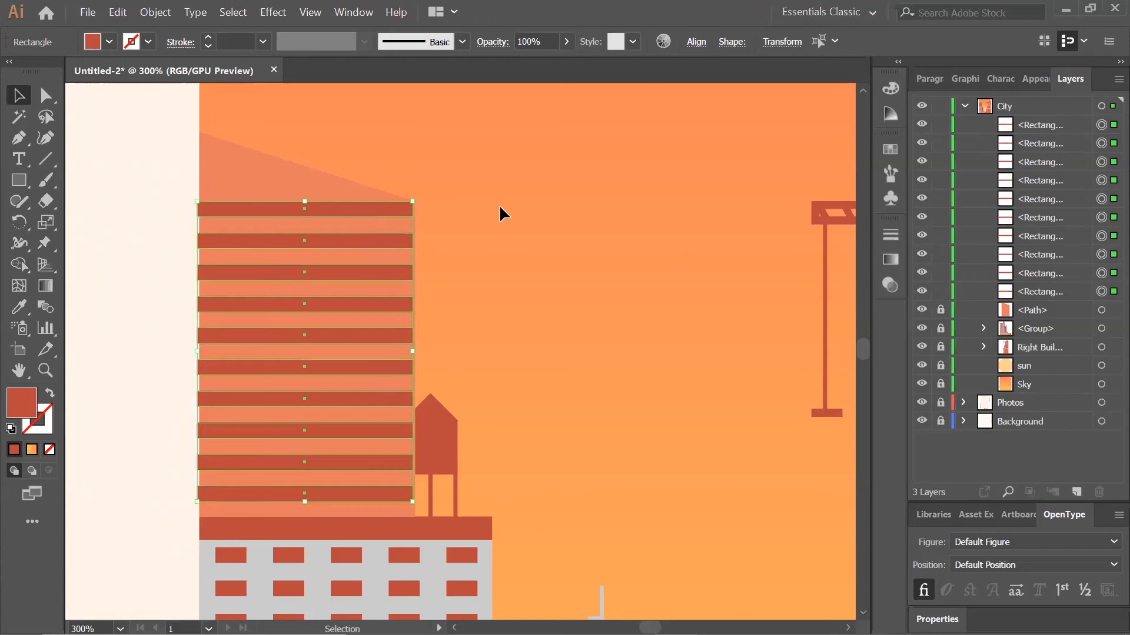
{"action": "left_click_drag", "start_coordinate": [235, 208], "coordinate": [232, 206]}
{"action": "key", "text": "ctrl+shift+a"}
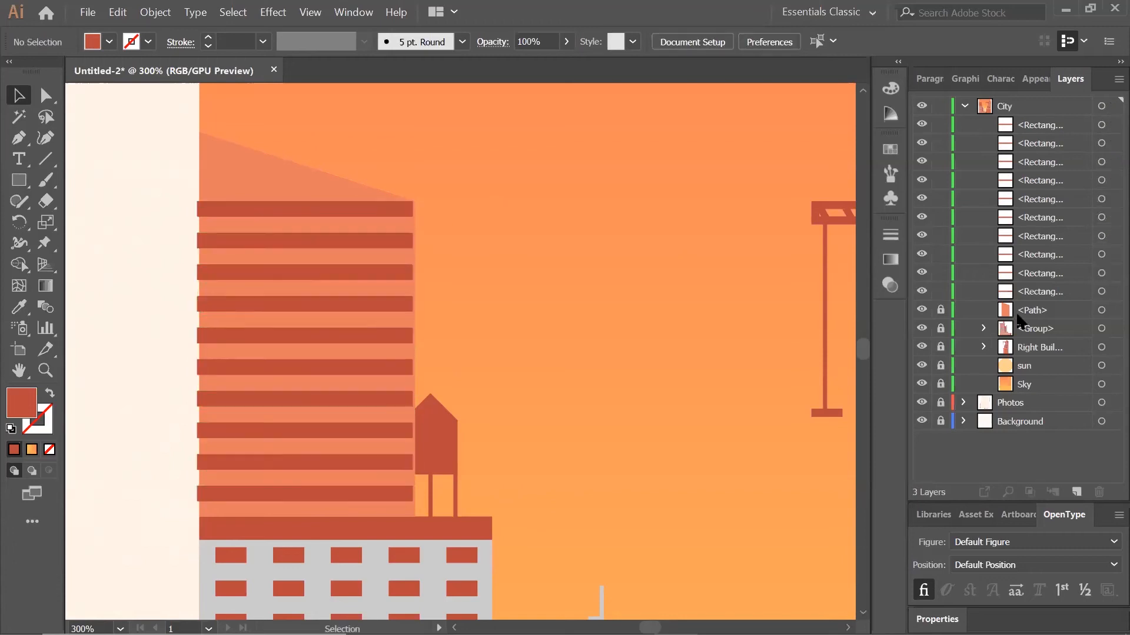
Group the stripes with the unlocked slanted-roof building shape and name the group mid.
{"action": "left_click", "coordinate": [940, 312]}
{"action": "key", "text": "ctrl+a"}
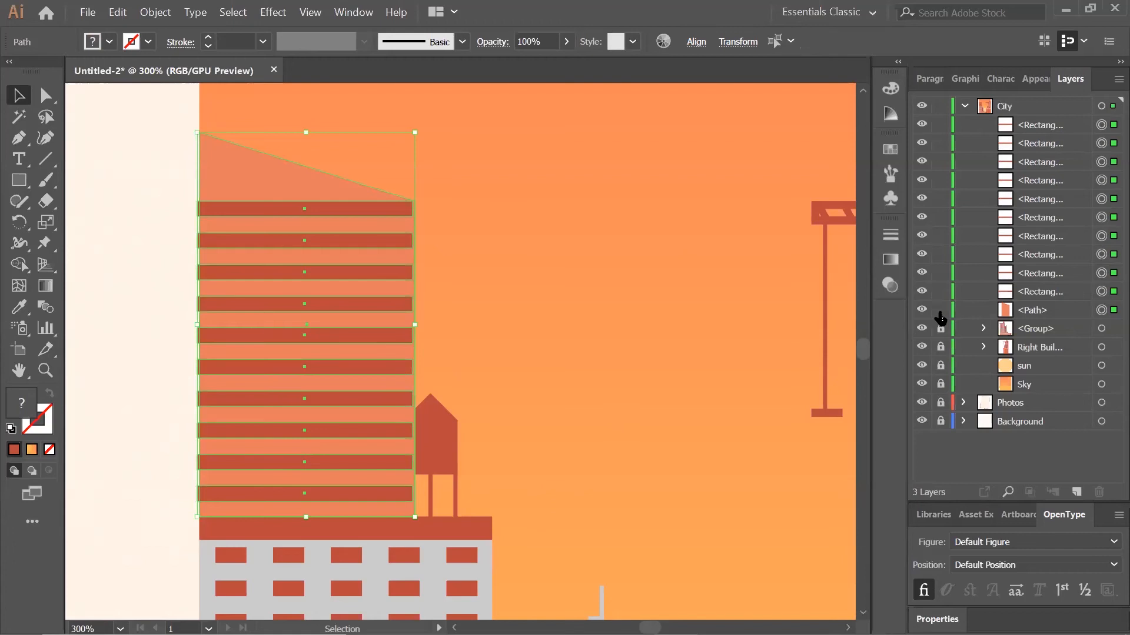
{"action": "left_click", "coordinate": [154, 13]}
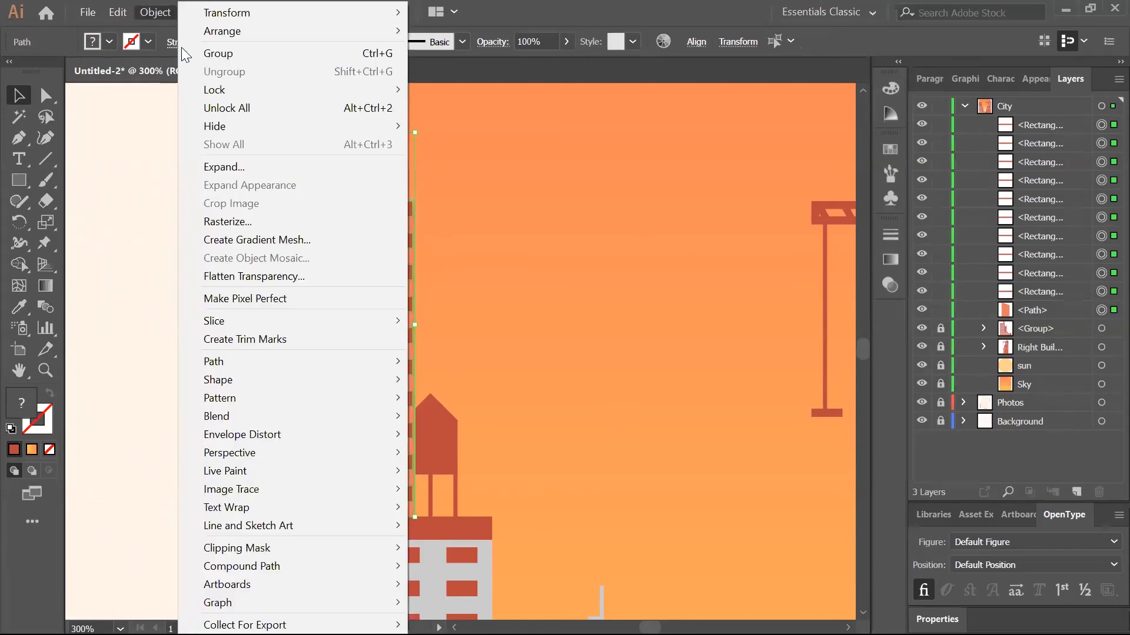
{"action": "left_click", "coordinate": [189, 53]}
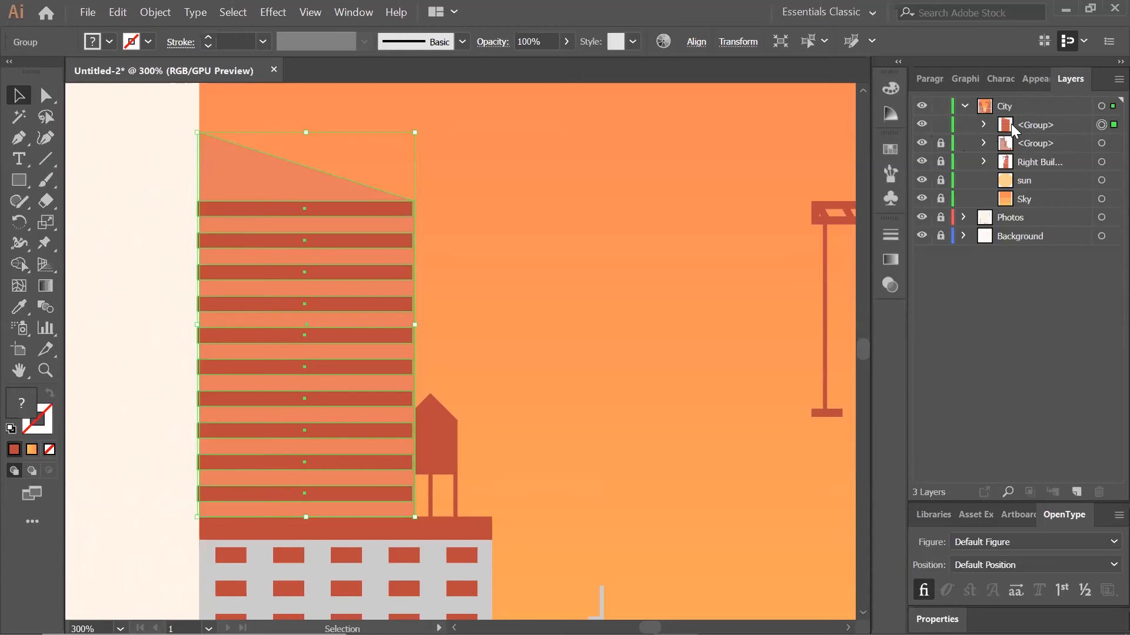
{"action": "double_click", "coordinate": [1032, 123]}
{"action": "type", "text": "mid"}
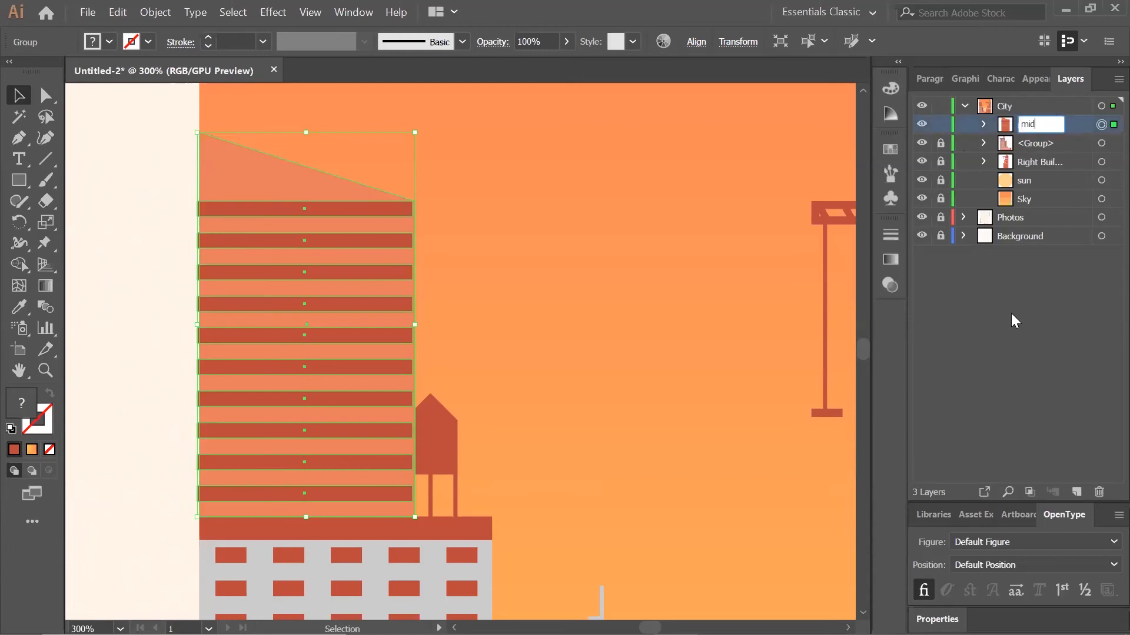
{"action": "left_click", "coordinate": [1013, 321]}
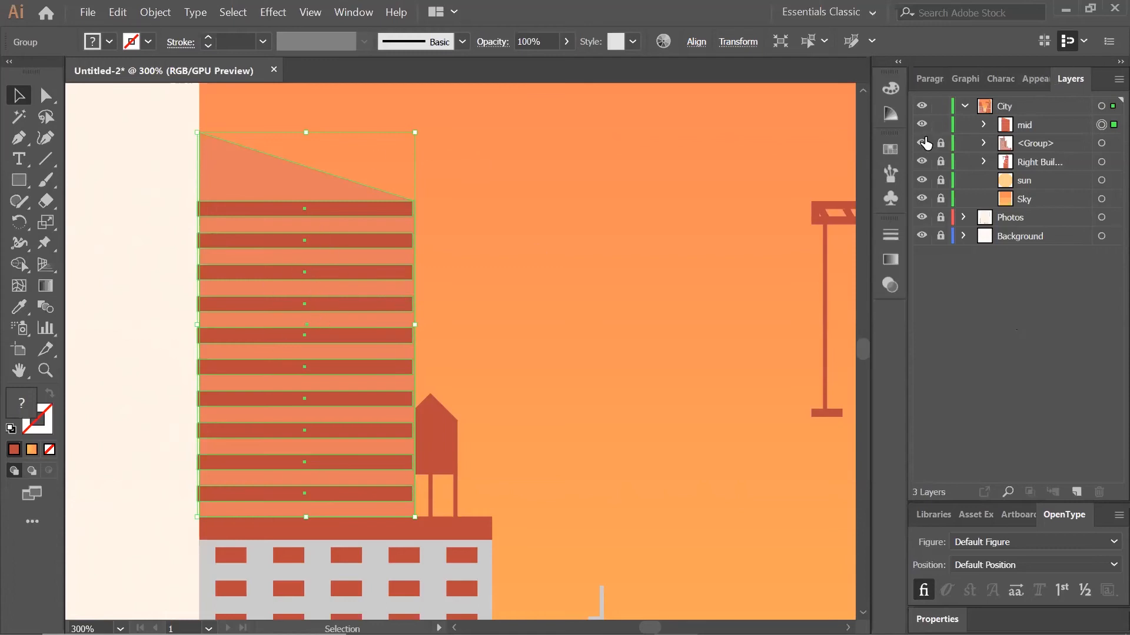
Move the mid group below the left buildings group in the City layer so the water tower sits in front.
{"action": "left_click", "coordinate": [1056, 123]}
{"action": "left_click_drag", "start_coordinate": [1055, 141], "coordinate": [1058, 160]}
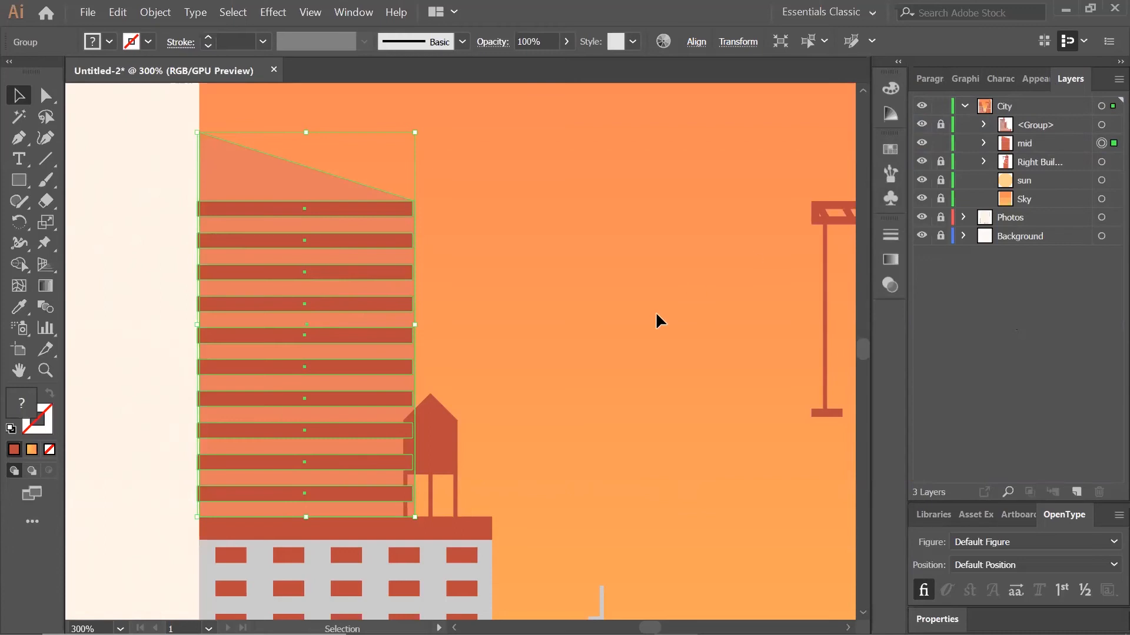
{"action": "left_click", "coordinate": [488, 479]}
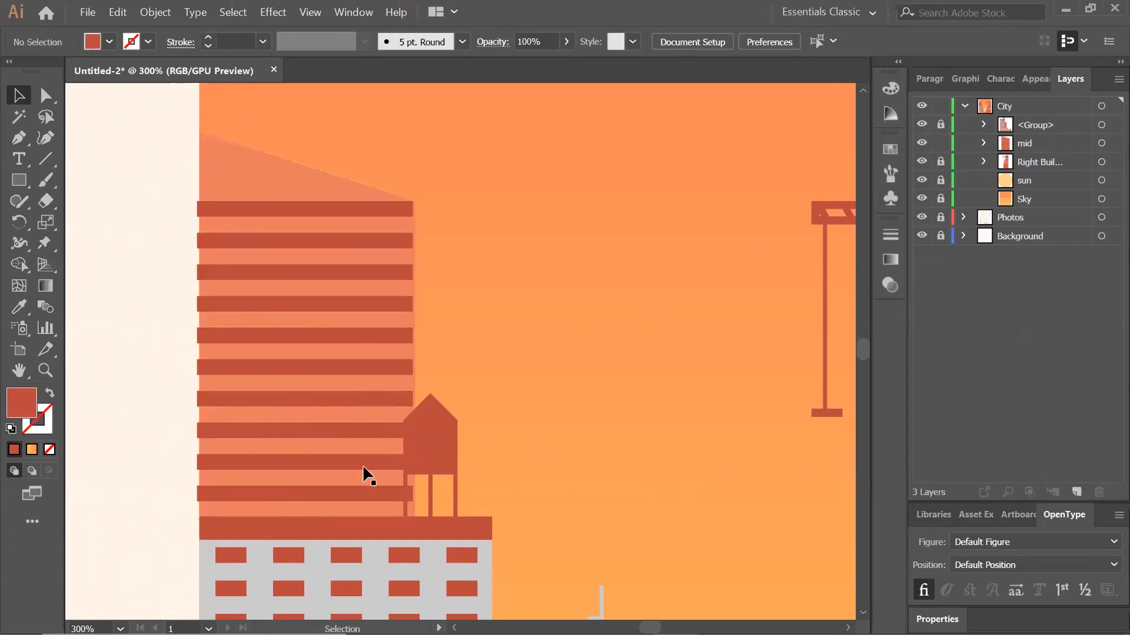
Unlock the left buildings group, combine it with mid into one group, and lock the new group.
{"action": "scroll", "coordinate": [671, 417], "scroll_direction": "down", "scroll_amount": 2}
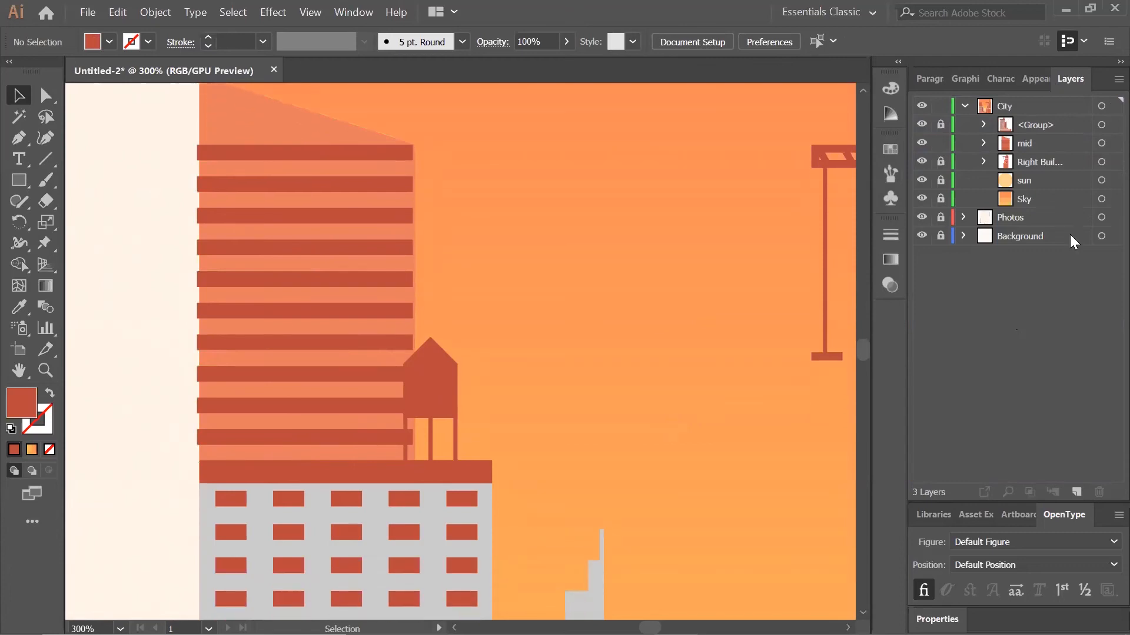
{"action": "left_click", "coordinate": [940, 125]}
{"action": "key", "text": "ctrl+a"}
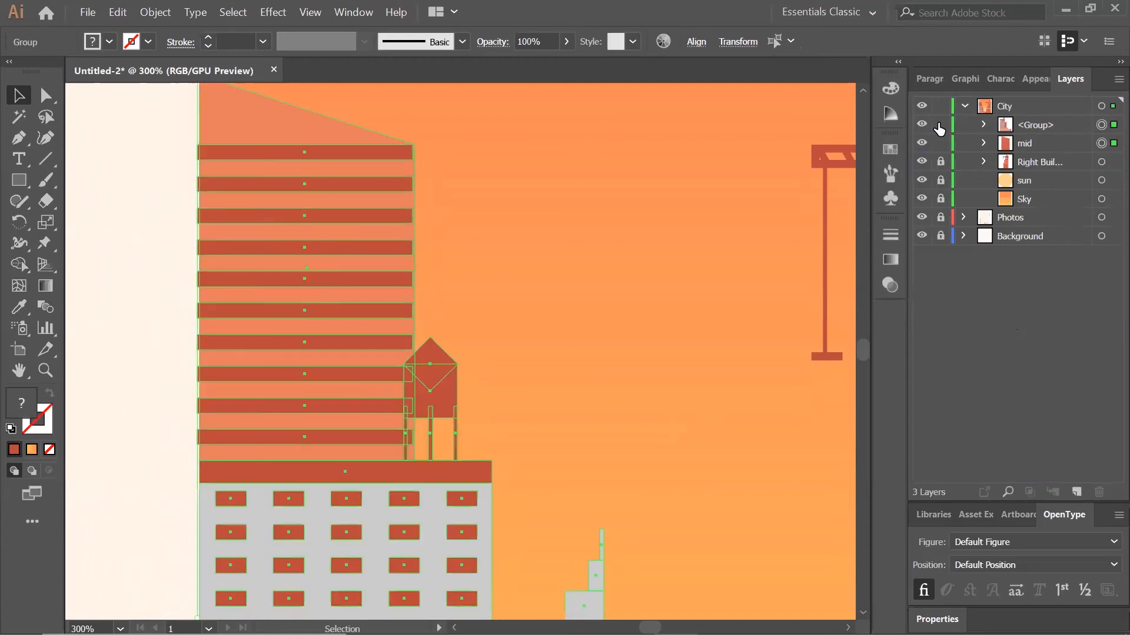
{"action": "key", "text": "ctrl+minus"}
{"action": "key", "text": "ctrl+minus"}
{"action": "key", "text": "ctrl+minus"}
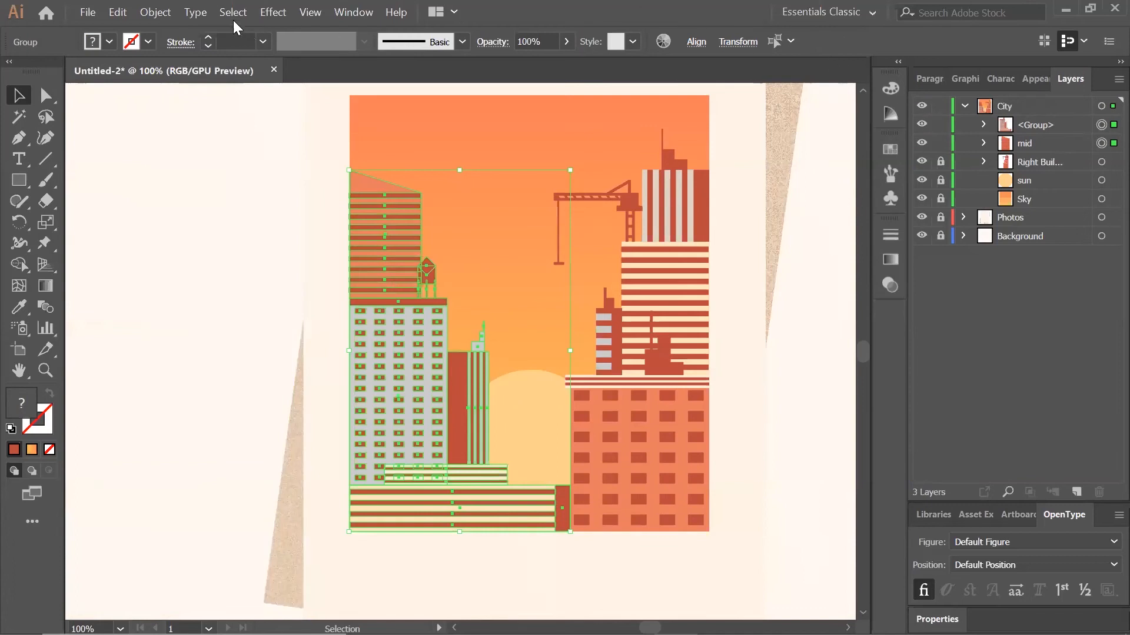
{"action": "left_click", "coordinate": [156, 12]}
{"action": "left_click", "coordinate": [209, 53]}
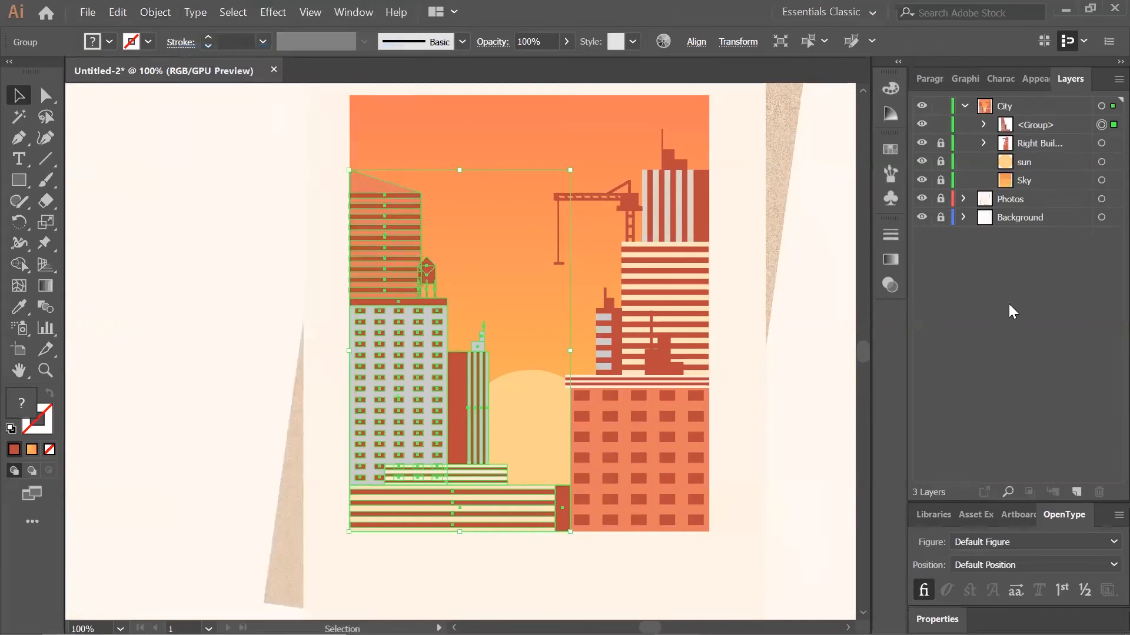
{"action": "left_click", "coordinate": [738, 540]}
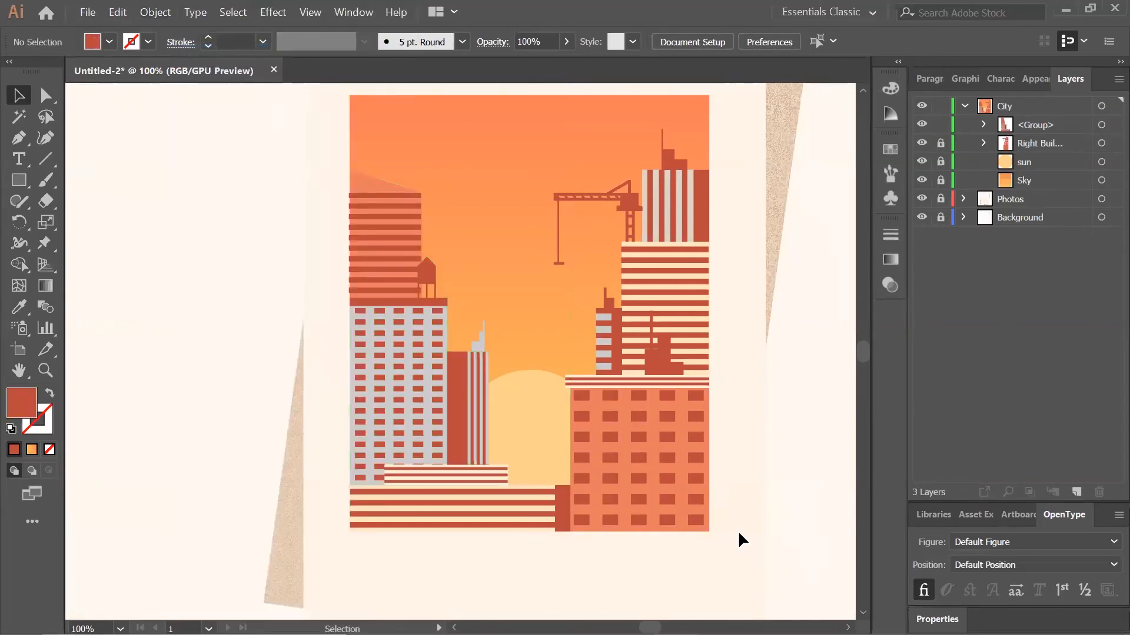
{"action": "left_click", "coordinate": [940, 124]}
Create a dark red rectangle 48 px wide and 20 px high in the sky above the slanted-roof building.
{"action": "key", "text": "ctrl+plus"}
{"action": "key", "text": "ctrl+plus"}
{"action": "key", "text": "ctrl+plus"}
{"action": "key", "text": "ctrl+plus"}
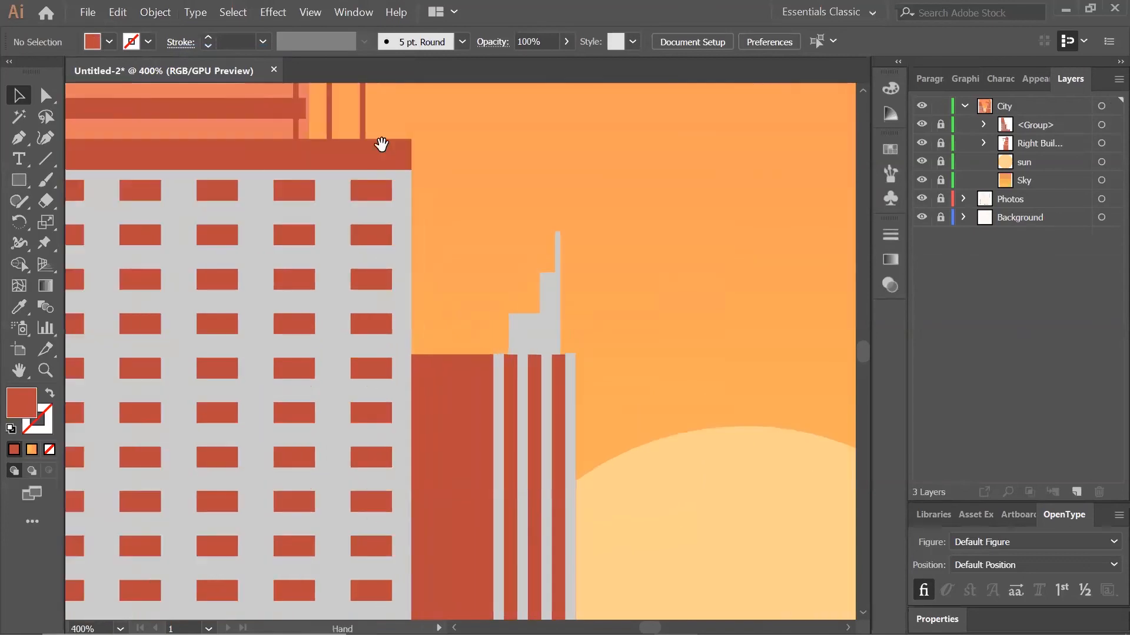
{"action": "left_click_drag", "start_coordinate": [383, 147], "coordinate": [465, 610]}
{"action": "left_click_drag", "start_coordinate": [301, 172], "coordinate": [338, 452]}
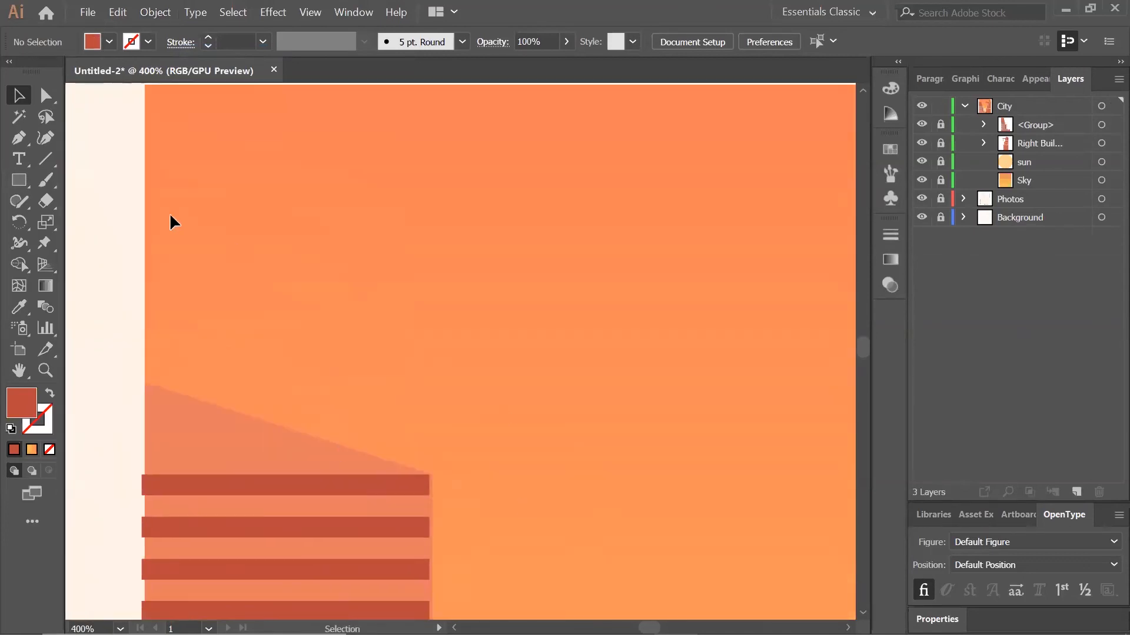
{"action": "left_click", "coordinate": [19, 180]}
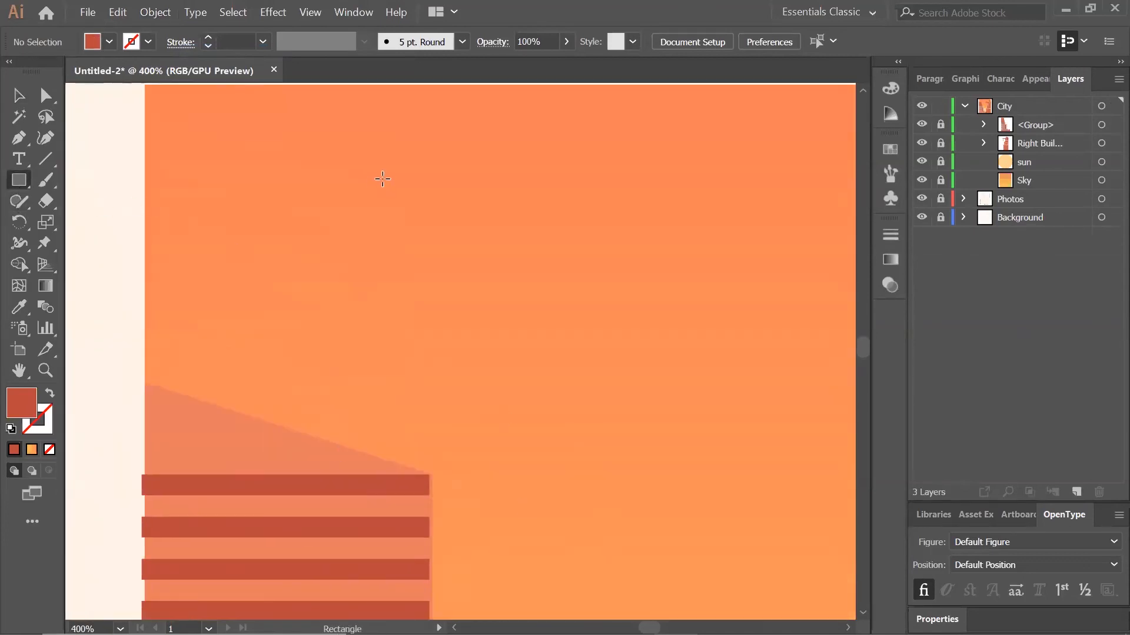
{"action": "left_click", "coordinate": [382, 179]}
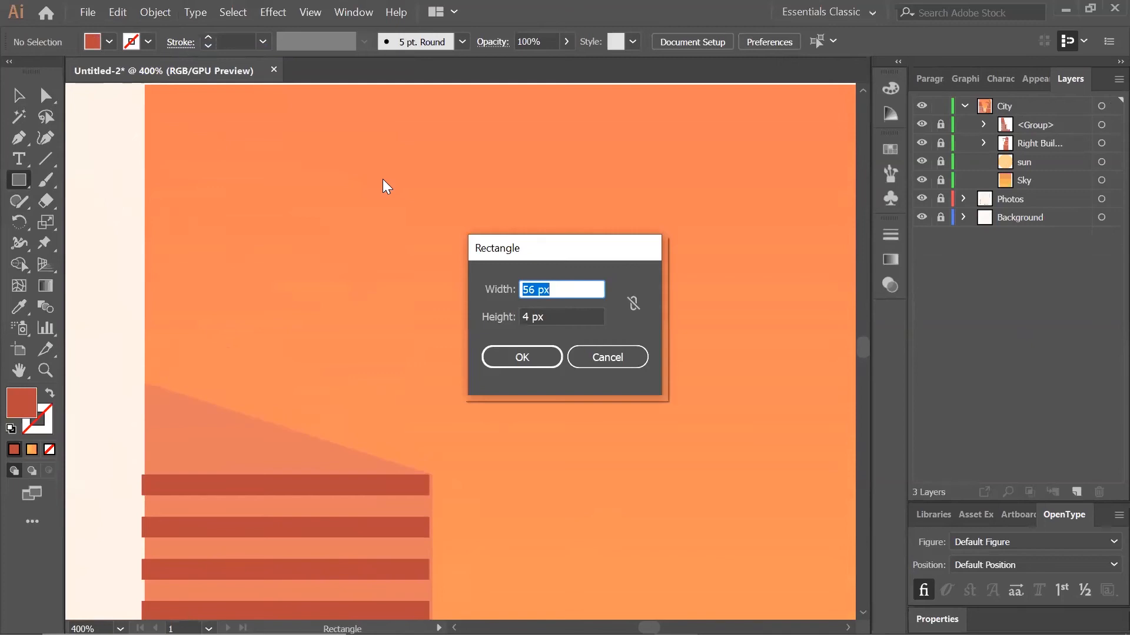
{"action": "type", "text": "48"}
{"action": "key", "text": "Tab"}
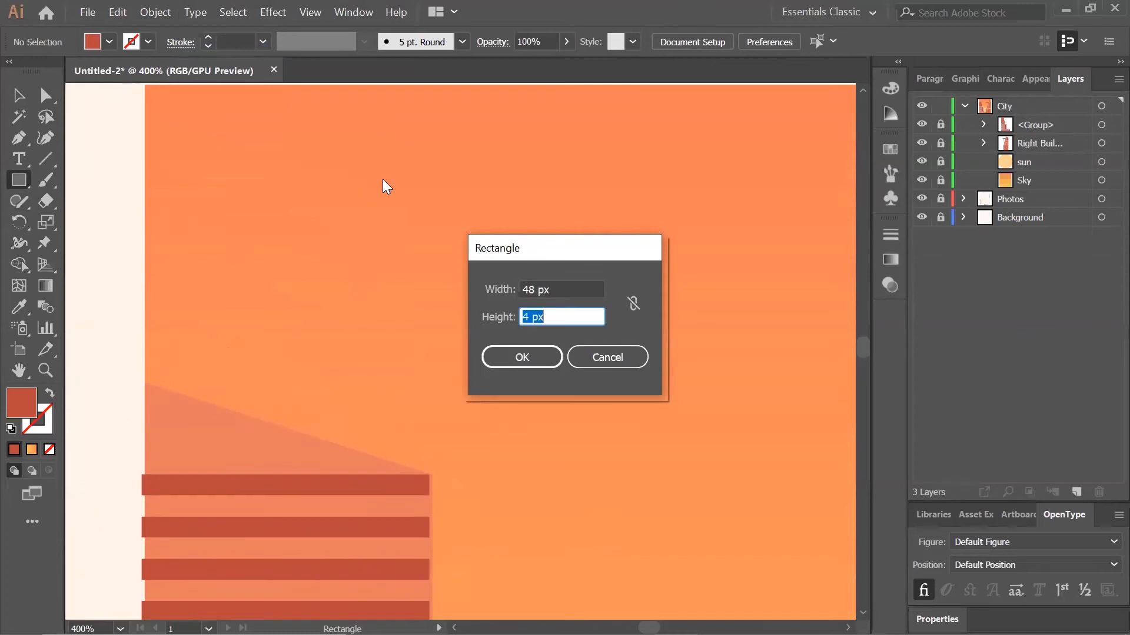
{"action": "type", "text": "20"}
{"action": "key", "text": "Tab"}
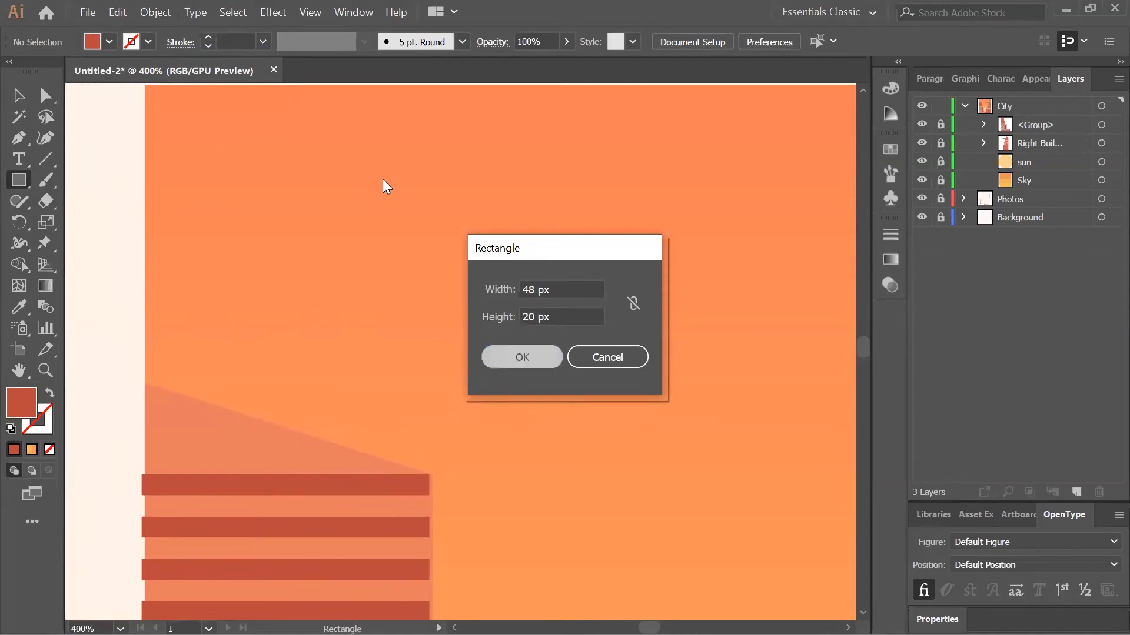
{"action": "key", "text": "Return"}
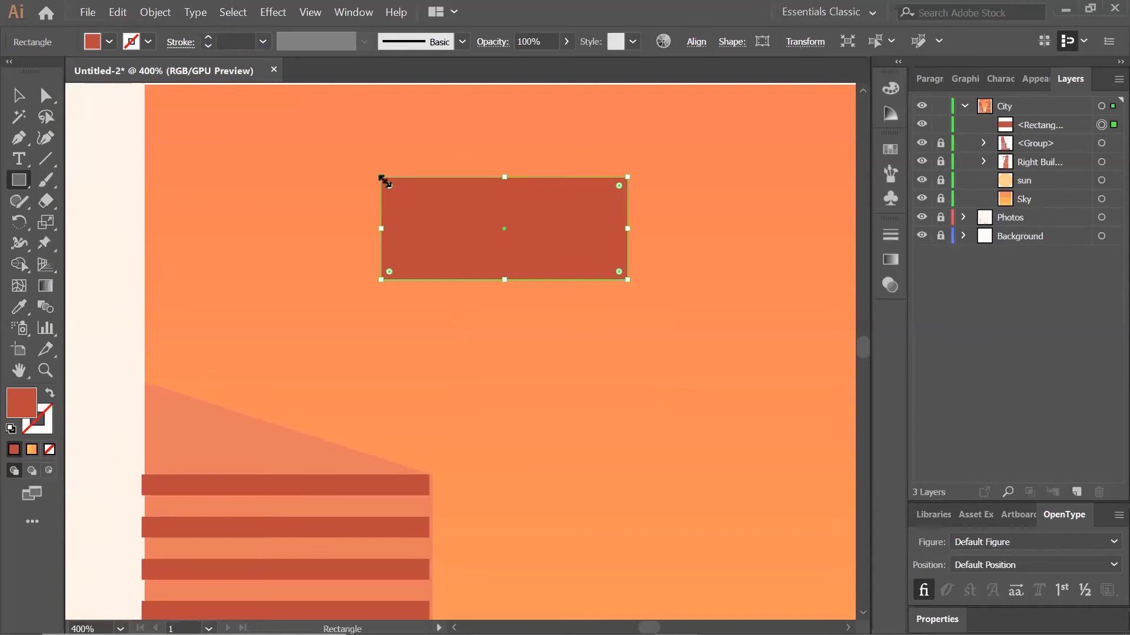
Move the rectangle onto the slanted roof, matching its upper-left corner to the roof's peak.
{"action": "left_click", "coordinate": [18, 96]}
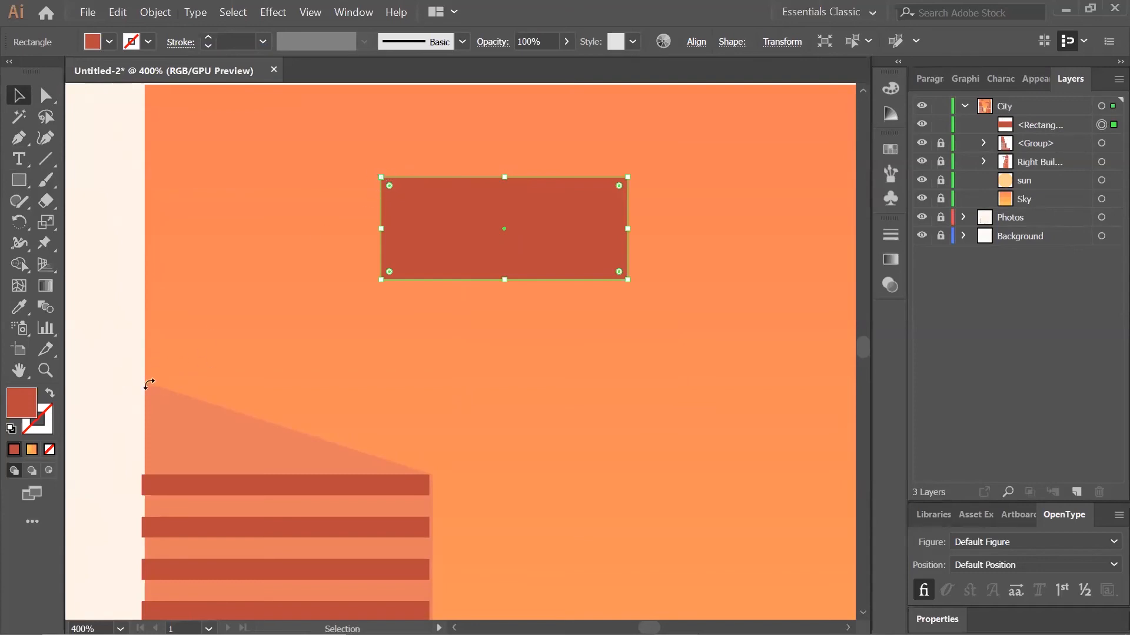
{"action": "left_click_drag", "start_coordinate": [422, 200], "coordinate": [207, 393]}
{"action": "left_click_drag", "start_coordinate": [208, 393], "coordinate": [209, 393]}
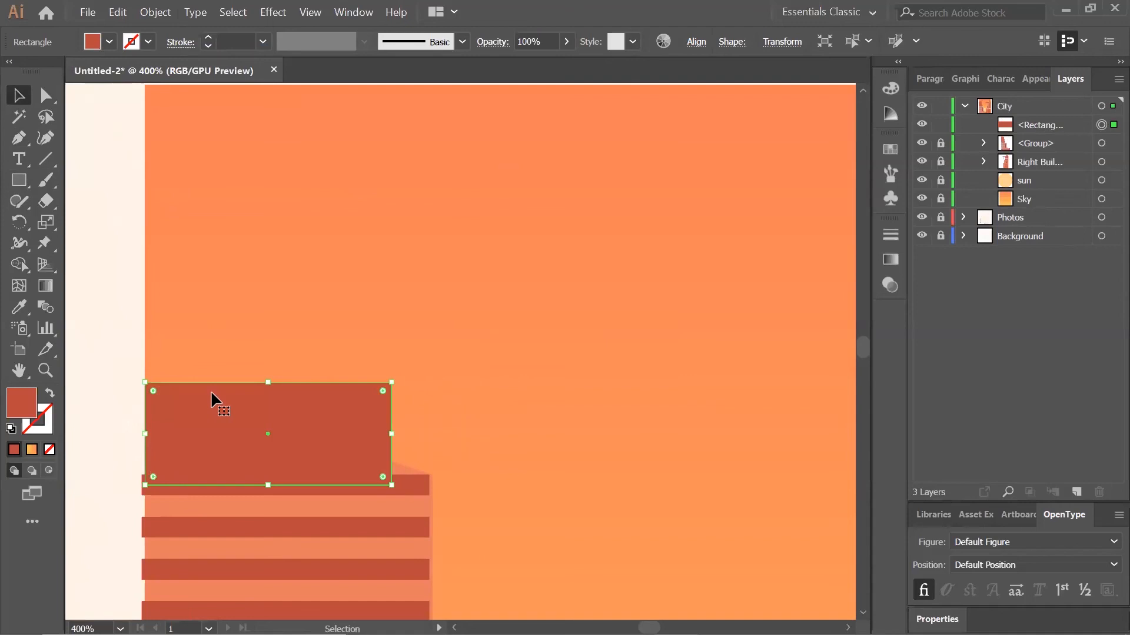
Send the rectangle backward one level so it sits behind the slanted-roof building.
{"action": "scroll", "coordinate": [354, 310], "scroll_direction": "down", "scroll_amount": 6}
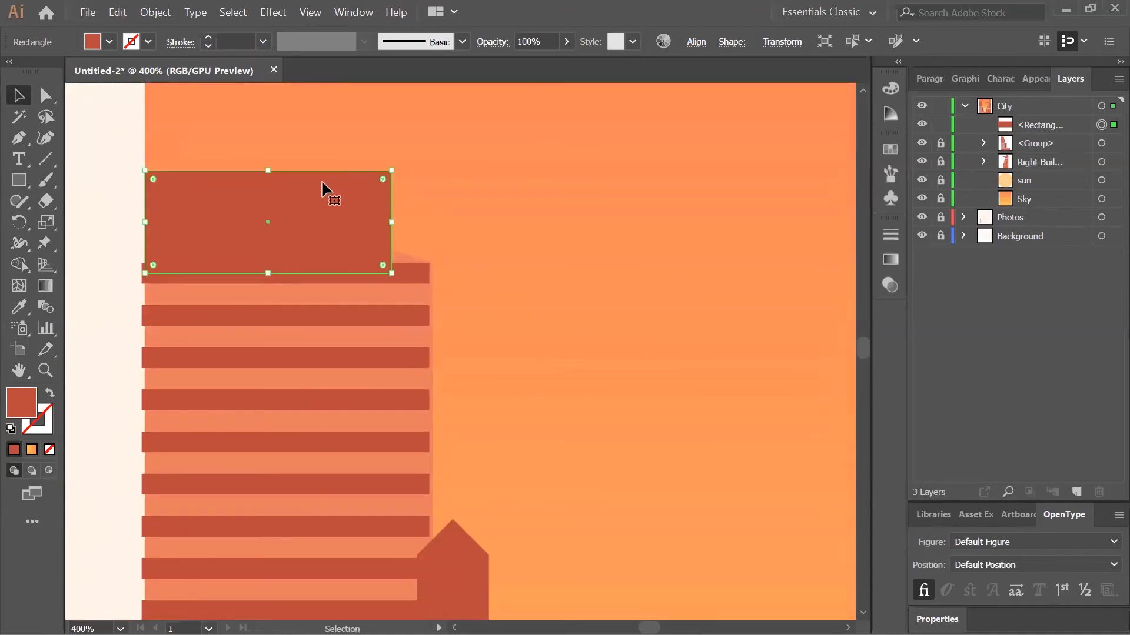
{"action": "right_click", "coordinate": [322, 181]}
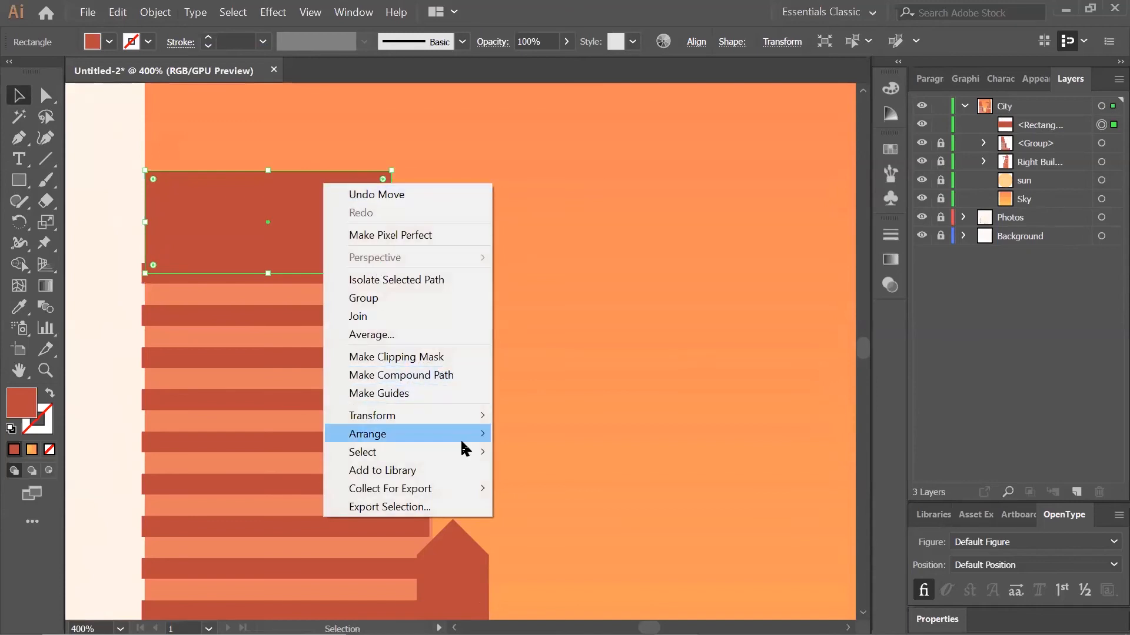
{"action": "mouse_move", "coordinate": [464, 441]}
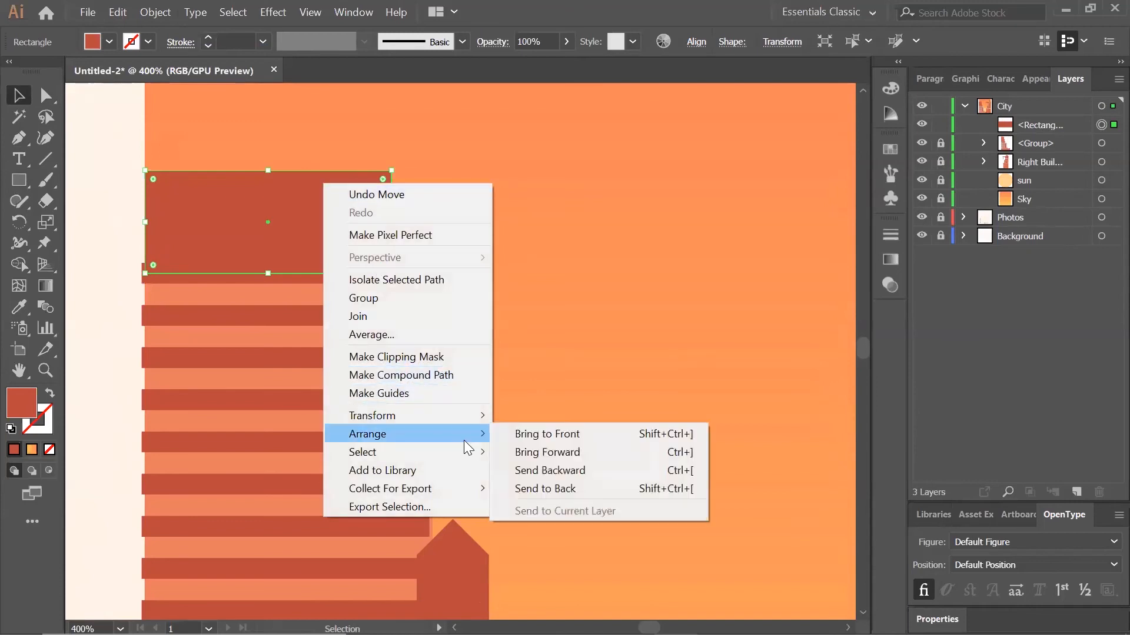
{"action": "left_click", "coordinate": [554, 469]}
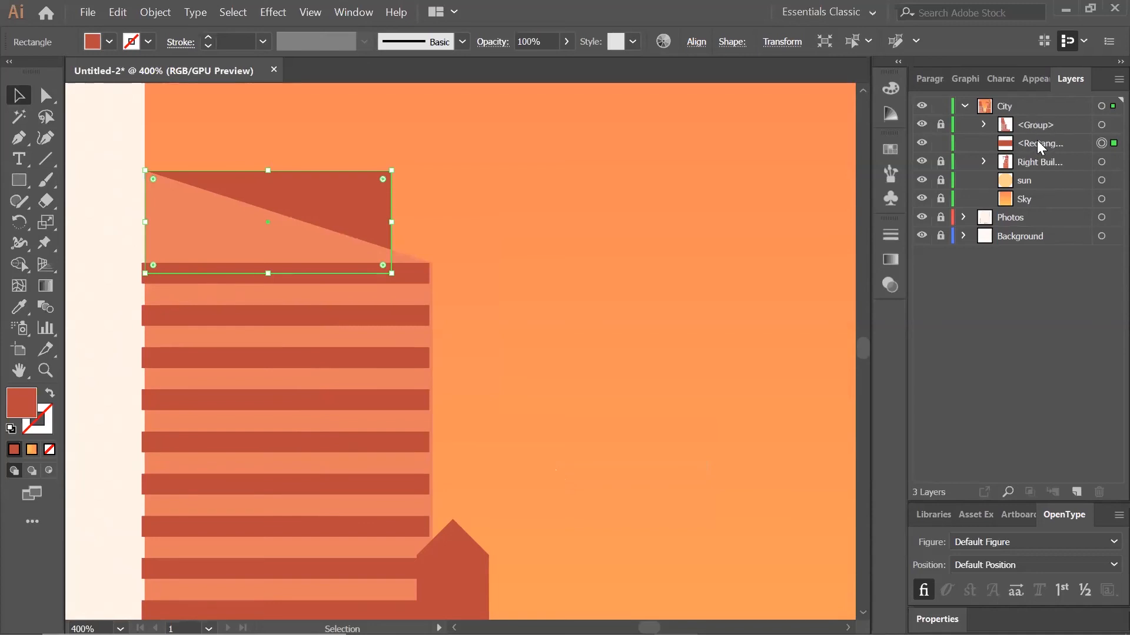
Create a dark red rectangle 15 px wide and 10 px high in the sky beside the slanted-roof building.
{"action": "left_click", "coordinate": [338, 237]}
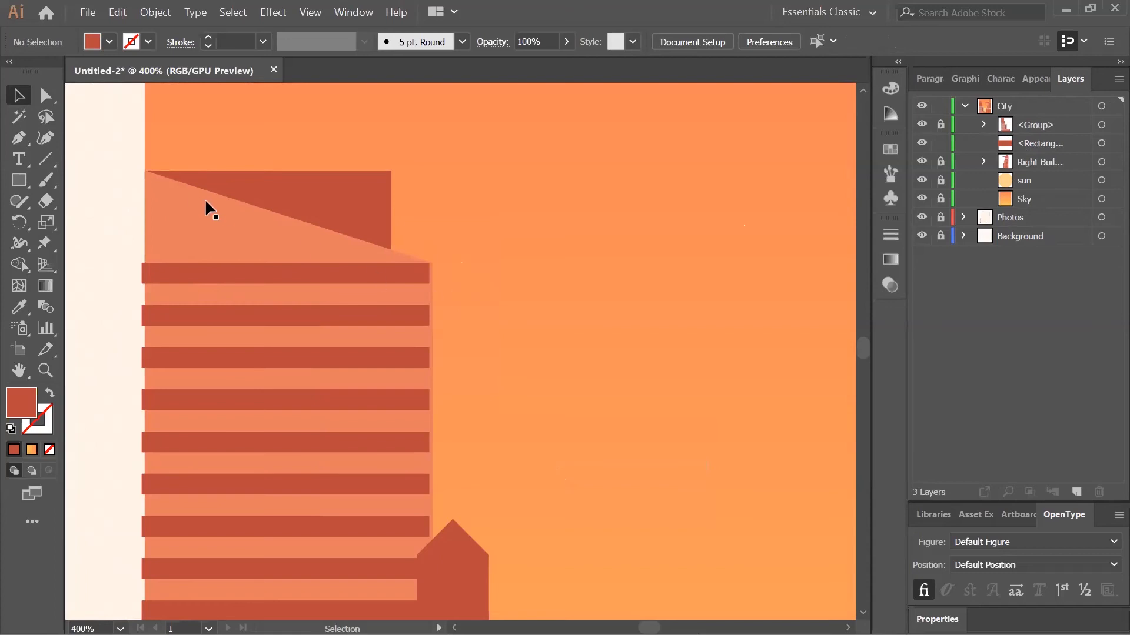
{"action": "left_click", "coordinate": [18, 180]}
{"action": "scroll", "coordinate": [453, 199], "scroll_direction": "up", "scroll_amount": 2}
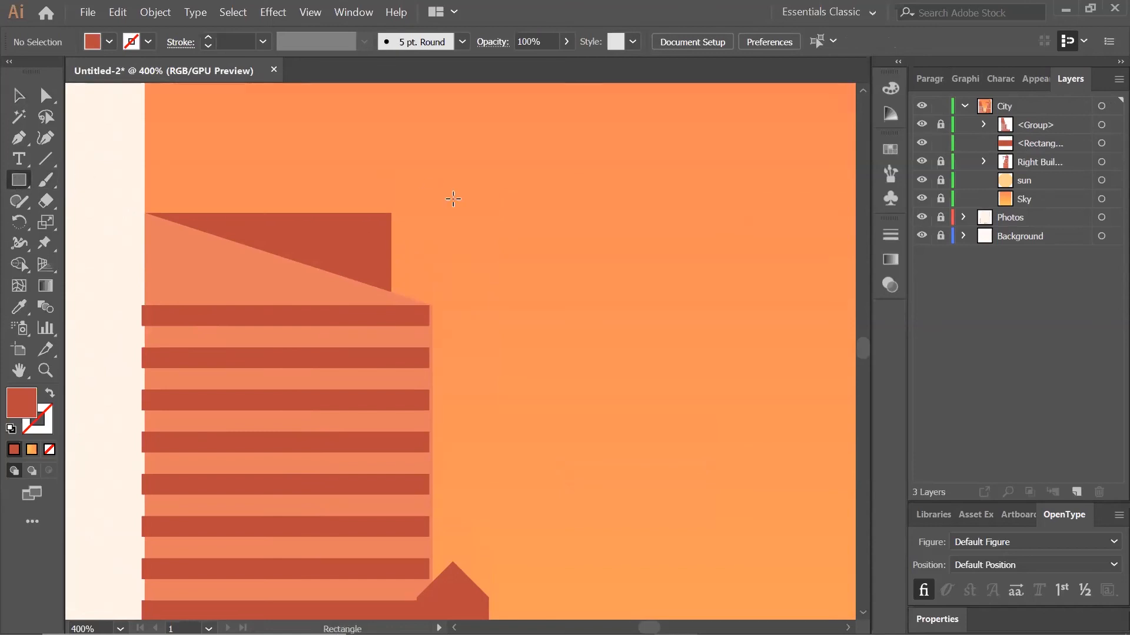
{"action": "scroll", "coordinate": [453, 199], "scroll_direction": "up", "scroll_amount": 3}
{"action": "left_click", "coordinate": [465, 211]}
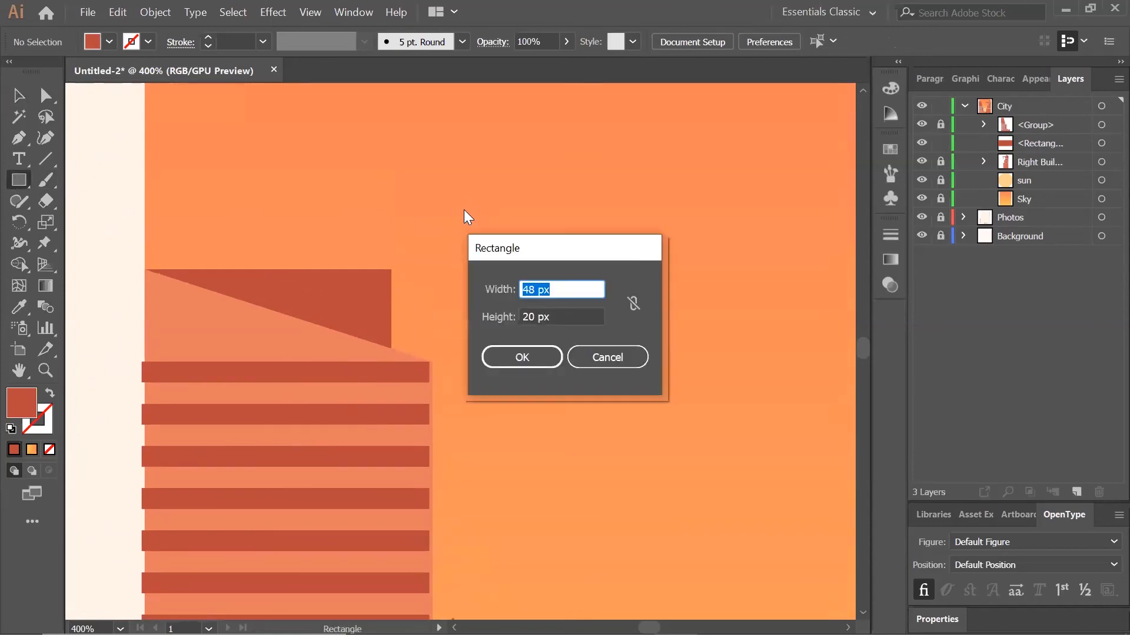
{"action": "type", "text": "15"}
{"action": "key", "text": "Tab"}
{"action": "key", "text": "BackSpace"}
{"action": "type", "text": "10"}
{"action": "key", "text": "Tab"}
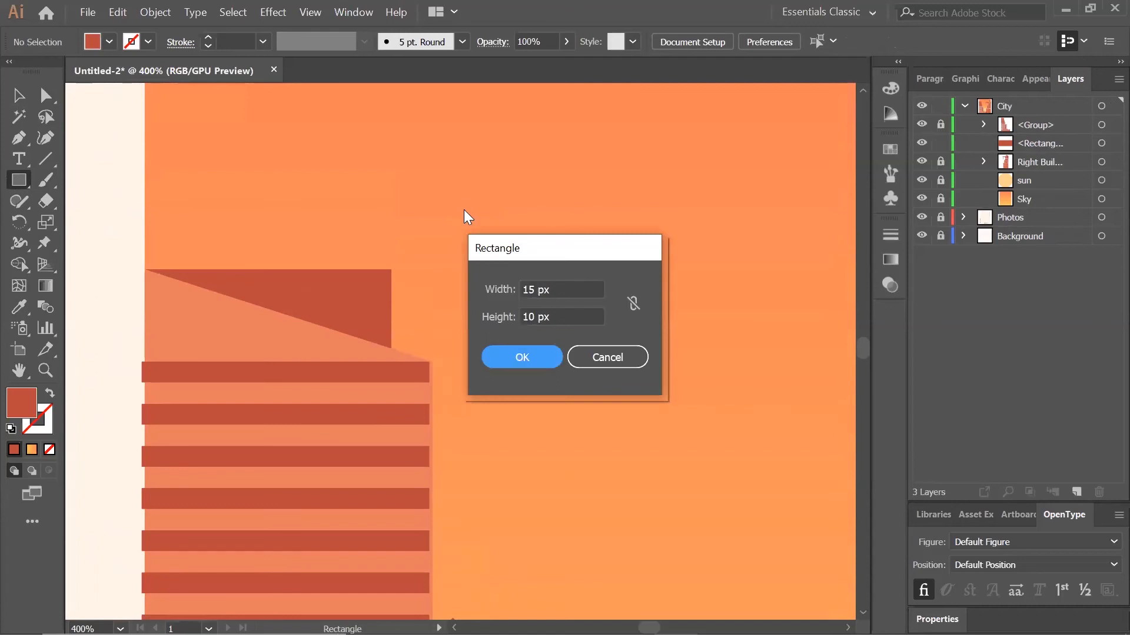
{"action": "left_click", "coordinate": [522, 354]}
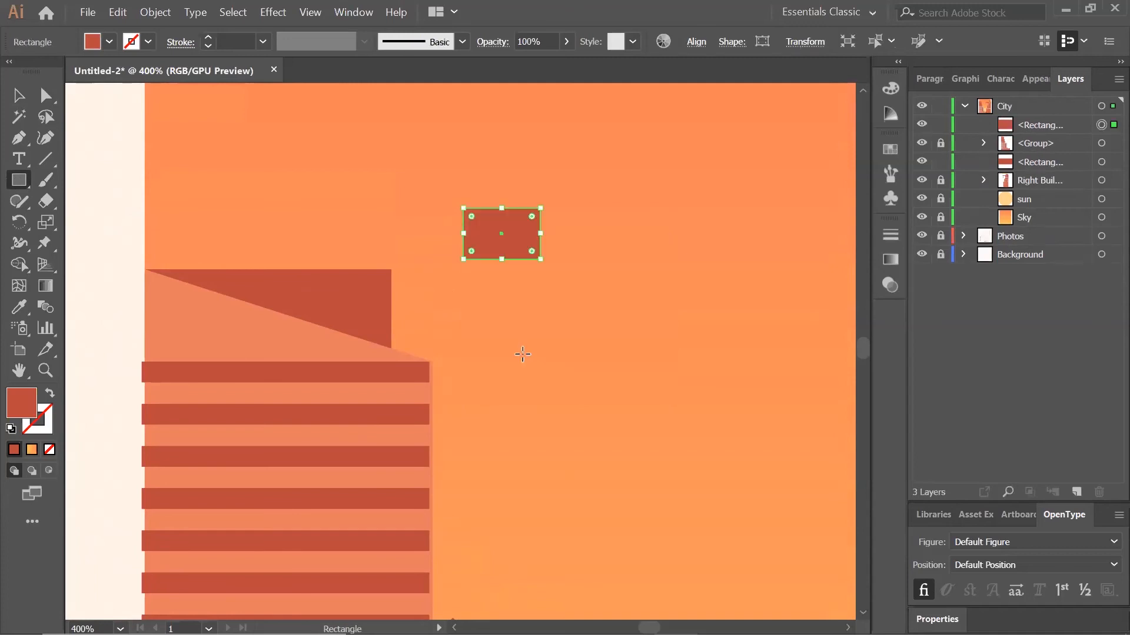
Move the 15 × 10 px rectangle so it stands on the flat upper edge of the dark rooftop block, right of its middle.
{"action": "left_click", "coordinate": [19, 95]}
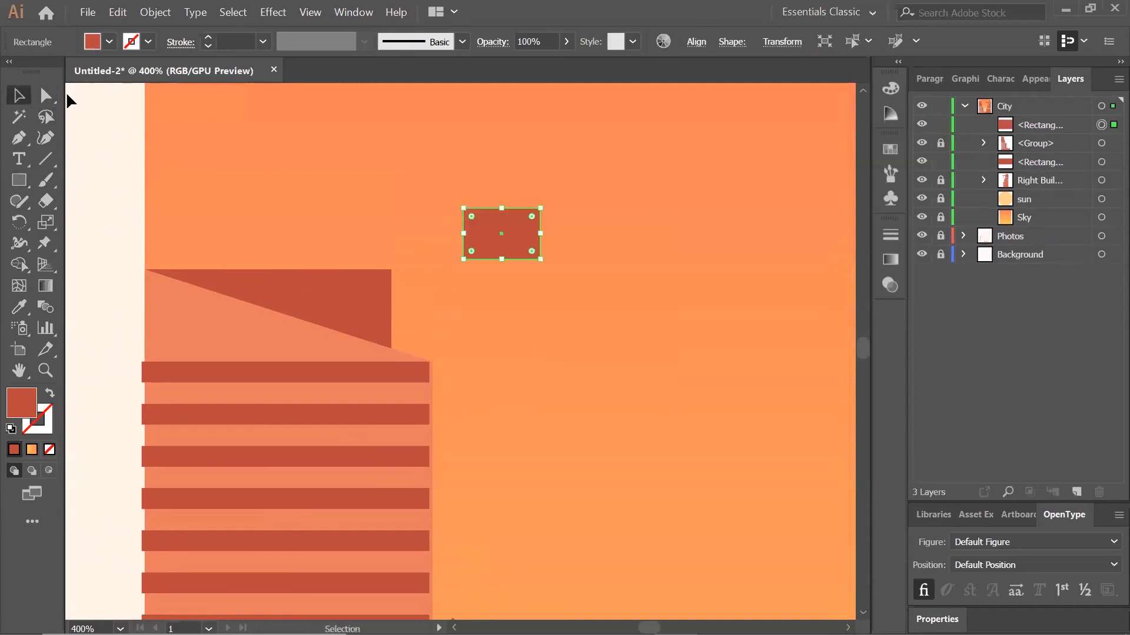
{"action": "left_click_drag", "start_coordinate": [517, 227], "coordinate": [346, 184]}
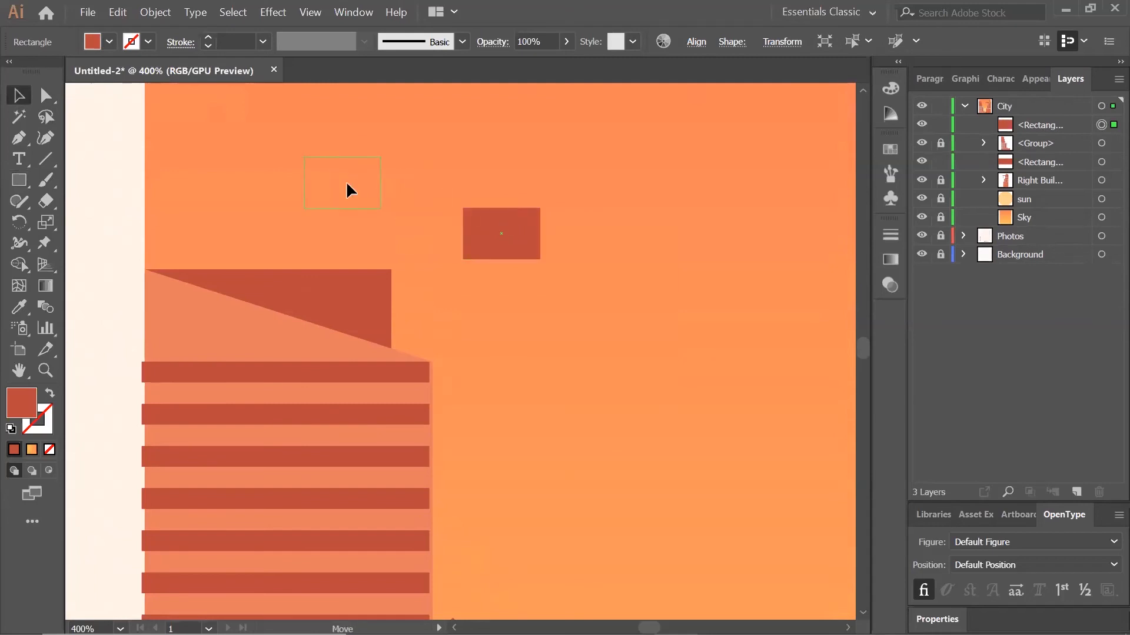
{"action": "left_click_drag", "start_coordinate": [325, 229], "coordinate": [321, 243]}
{"action": "left_click", "coordinate": [606, 396]}
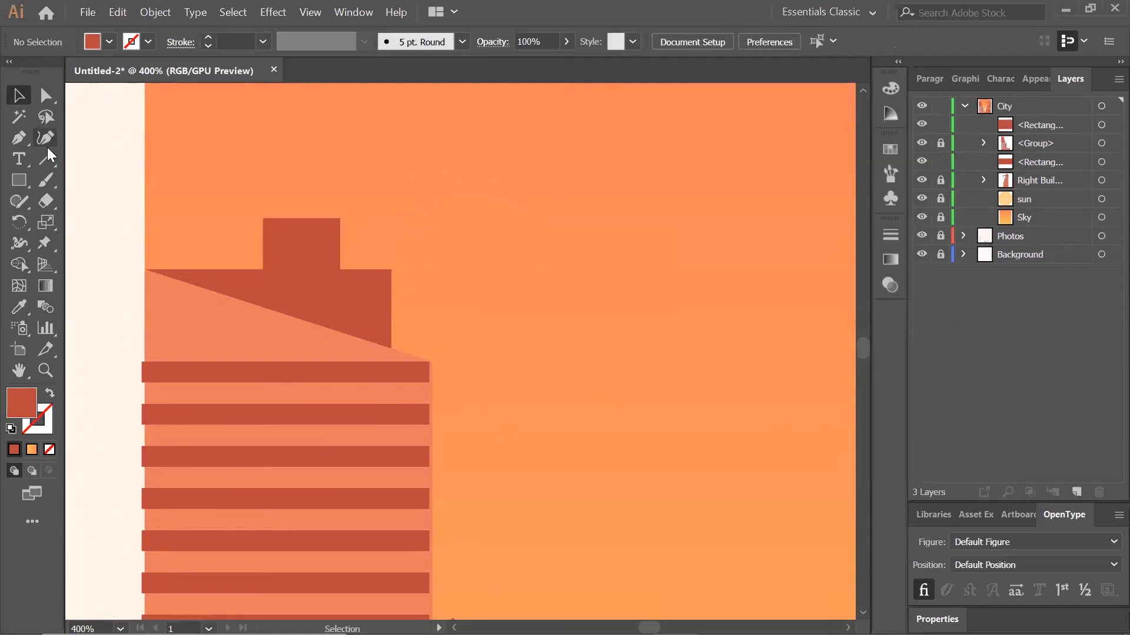
Create a dark red rectangle 10 px wide and 5 px high in the sky beside the rooftop blocks.
{"action": "left_click", "coordinate": [20, 180]}
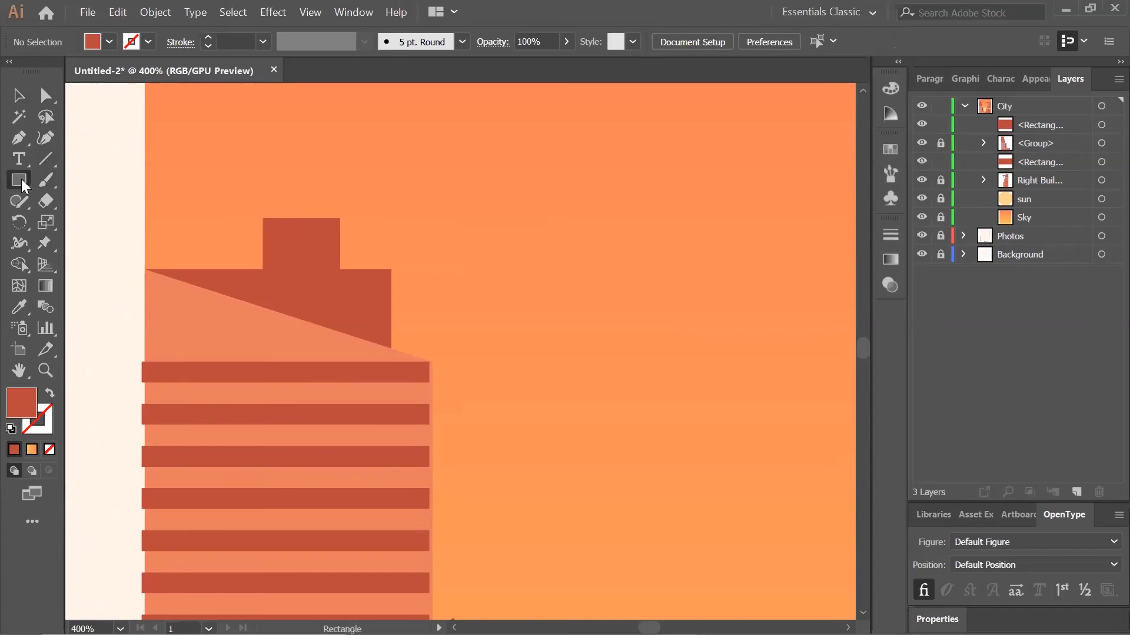
{"action": "left_click", "coordinate": [446, 207]}
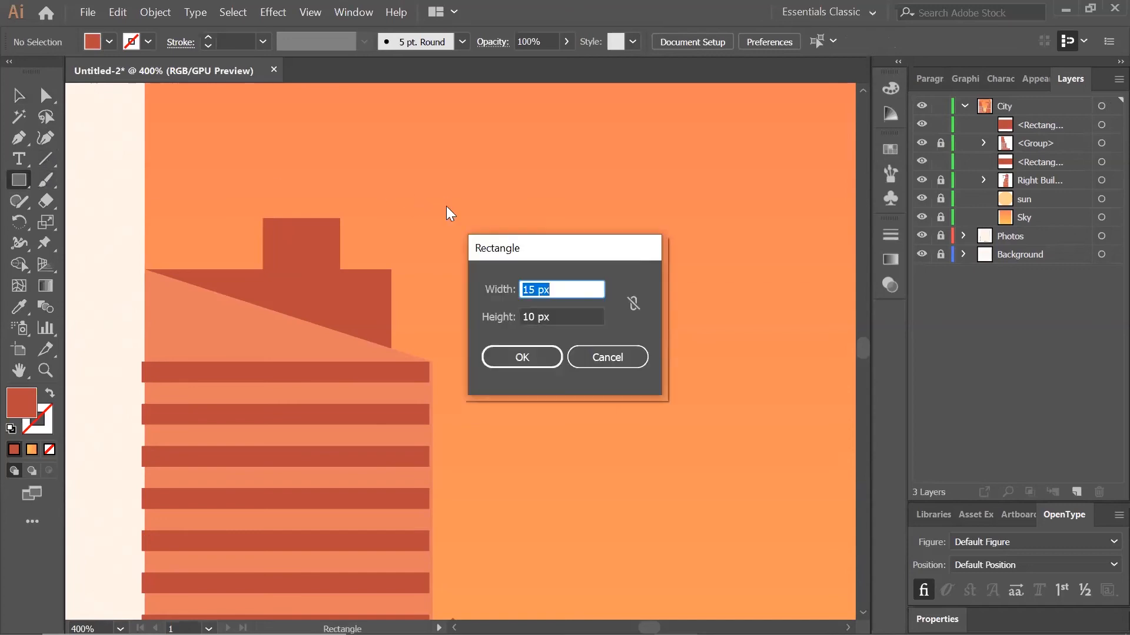
{"action": "type", "text": "10"}
{"action": "key", "text": "Tab"}
{"action": "type", "text": "5"}
{"action": "key", "text": "Return"}
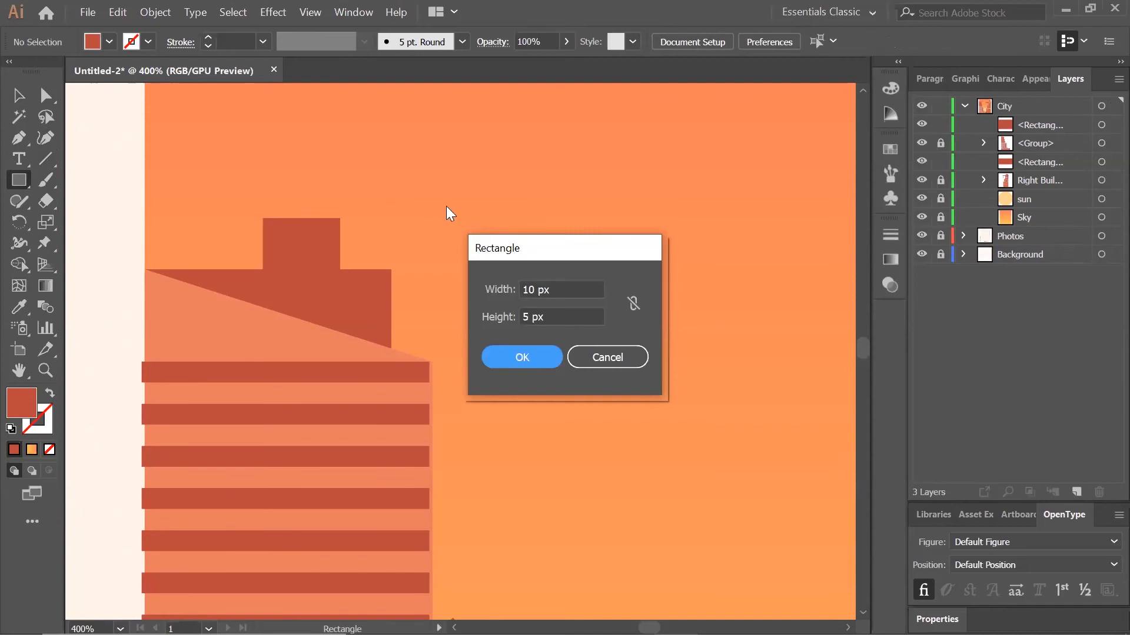
{"action": "key", "text": "Return"}
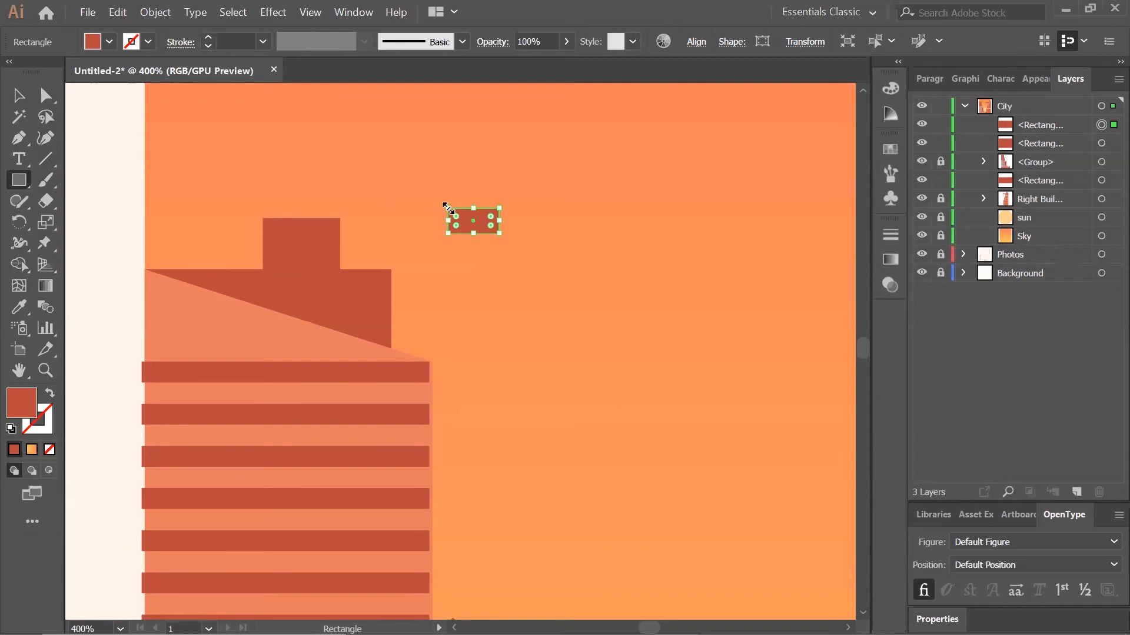
Place the 10 × 5 px rectangle on the large rooftop block, flush against the left side of the 15 × 10 px block.
{"action": "left_click", "coordinate": [19, 95]}
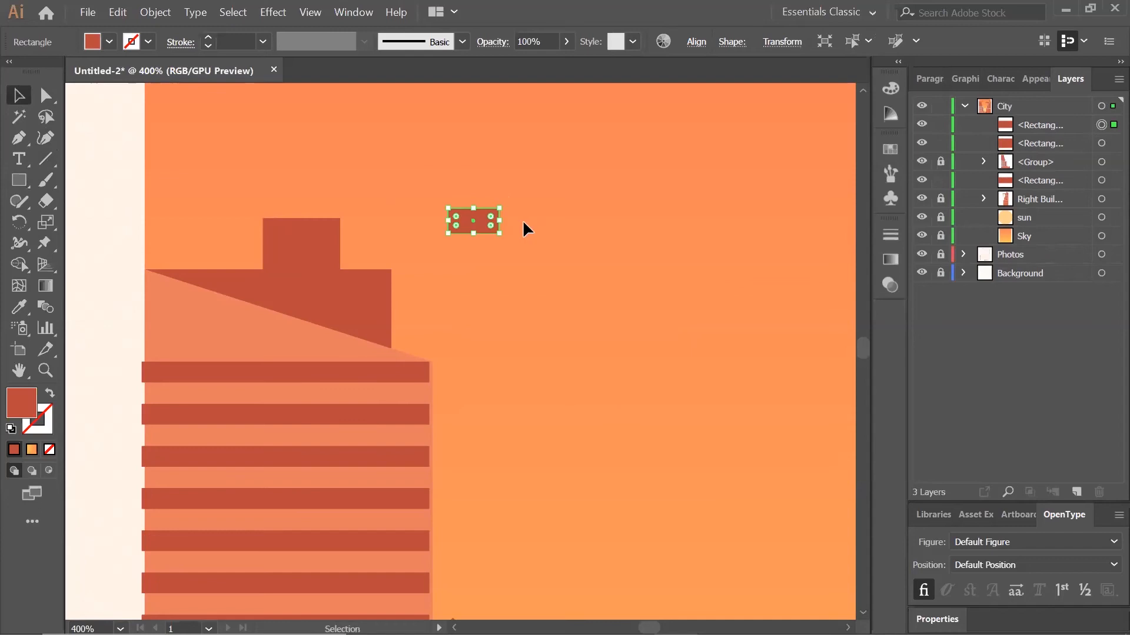
{"action": "key", "text": "ctrl+plus"}
{"action": "left_click_drag", "start_coordinate": [567, 233], "coordinate": [736, 220]}
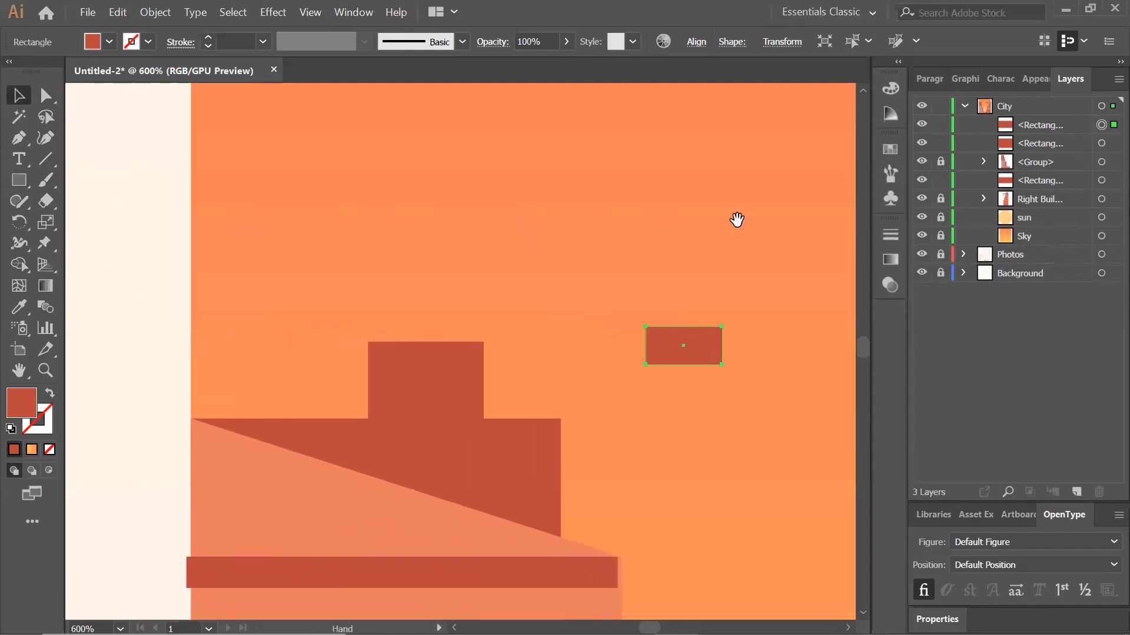
{"action": "left_click_drag", "start_coordinate": [705, 340], "coordinate": [346, 394]}
{"action": "left_click", "coordinate": [698, 472]}
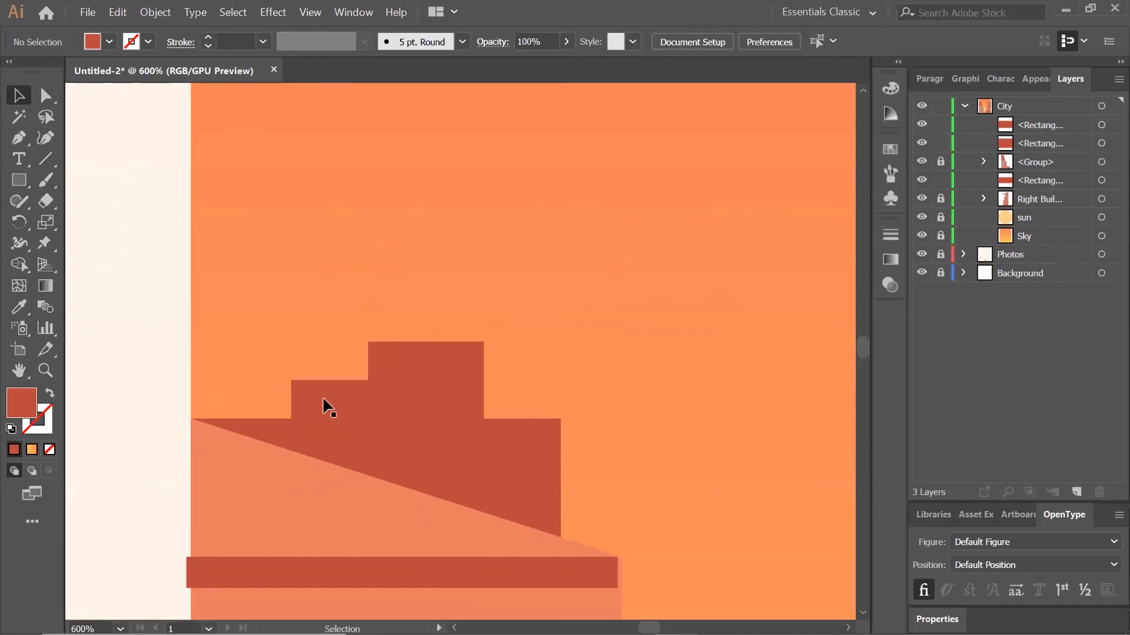
{"action": "left_click", "coordinate": [344, 415]}
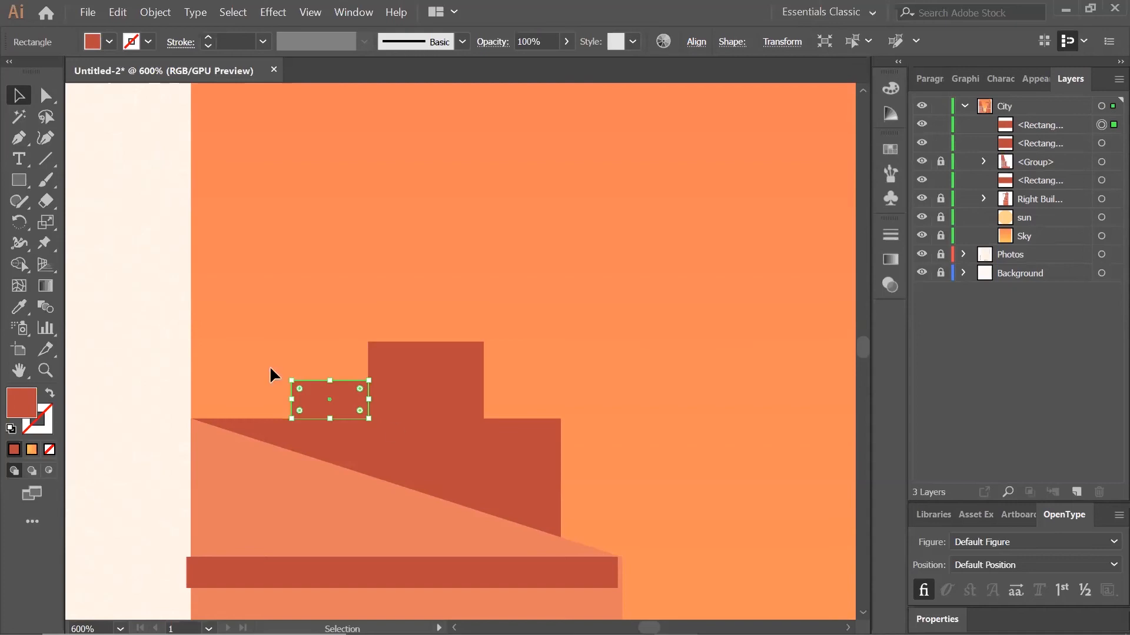
Create a narrow dark red rectangle 2 px wide and 8 px high in the sky above the rooftop blocks.
{"action": "left_click", "coordinate": [18, 180]}
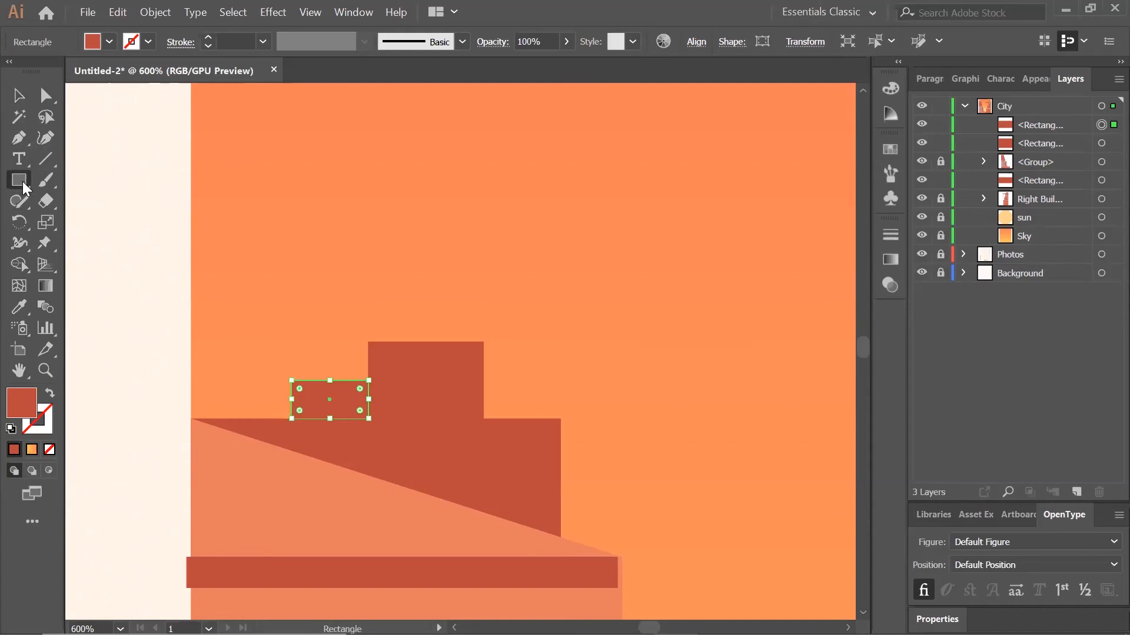
{"action": "left_click", "coordinate": [446, 210]}
{"action": "type", "text": "2"}
{"action": "key", "text": "Tab"}
{"action": "type", "text": "8"}
{"action": "key", "text": "Tab"}
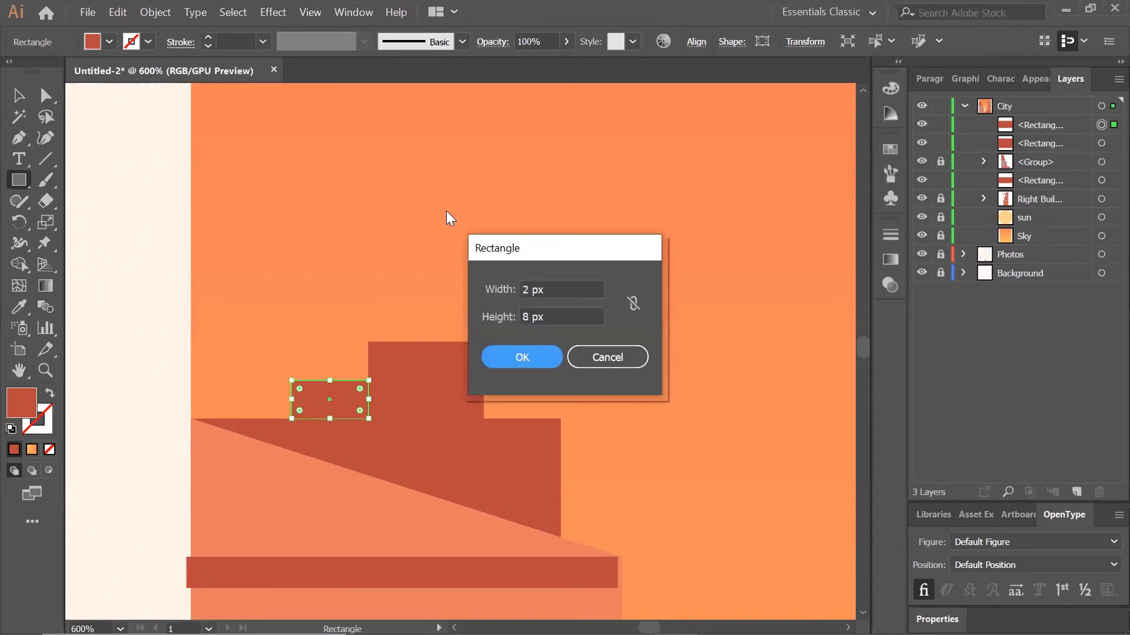
{"action": "key", "text": "Return"}
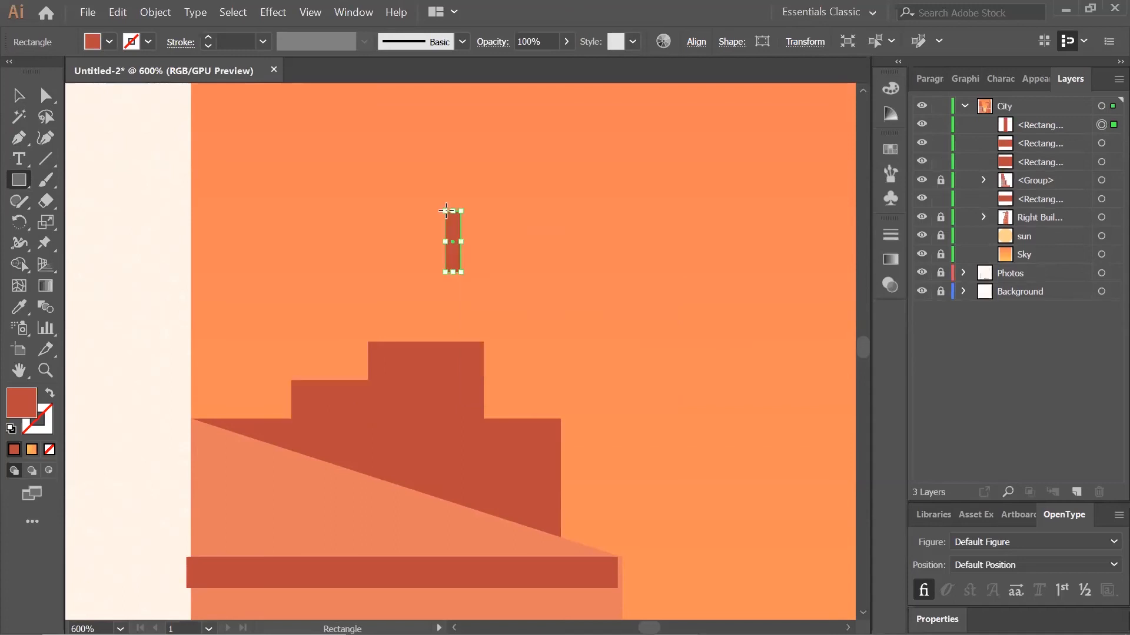
Stand the 2 × 8 px rectangle on top of the 15 × 10 px block, aligned with the block's right edge.
{"action": "left_click", "coordinate": [18, 96]}
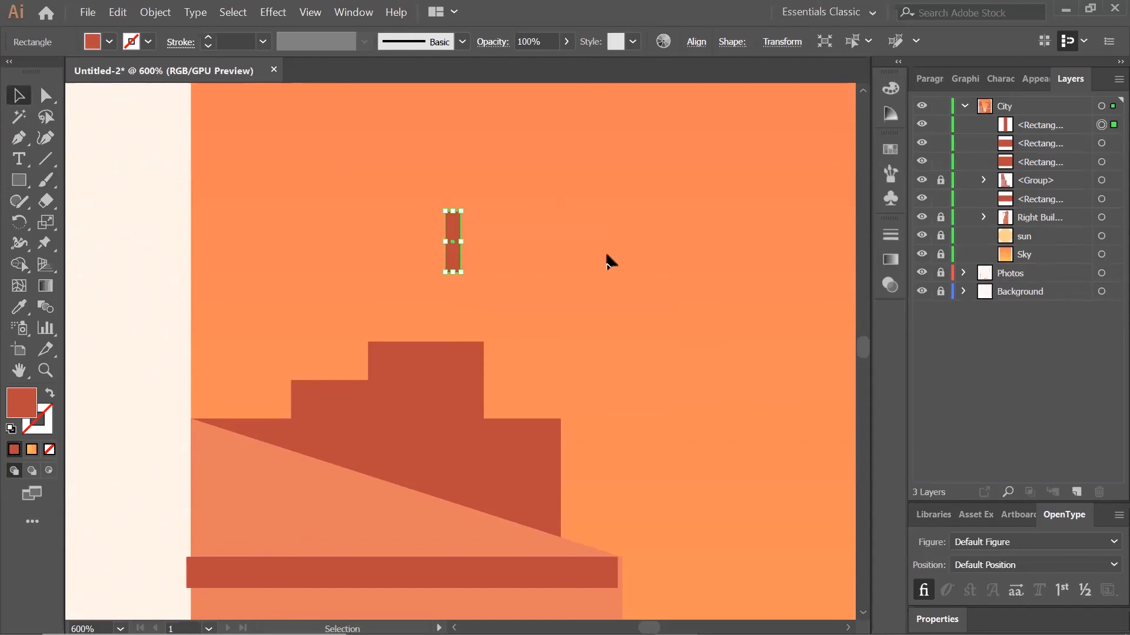
{"action": "left_click_drag", "start_coordinate": [463, 207], "coordinate": [481, 272]}
{"action": "key", "text": "ctrl+z"}
{"action": "key", "text": "ctrl+equal"}
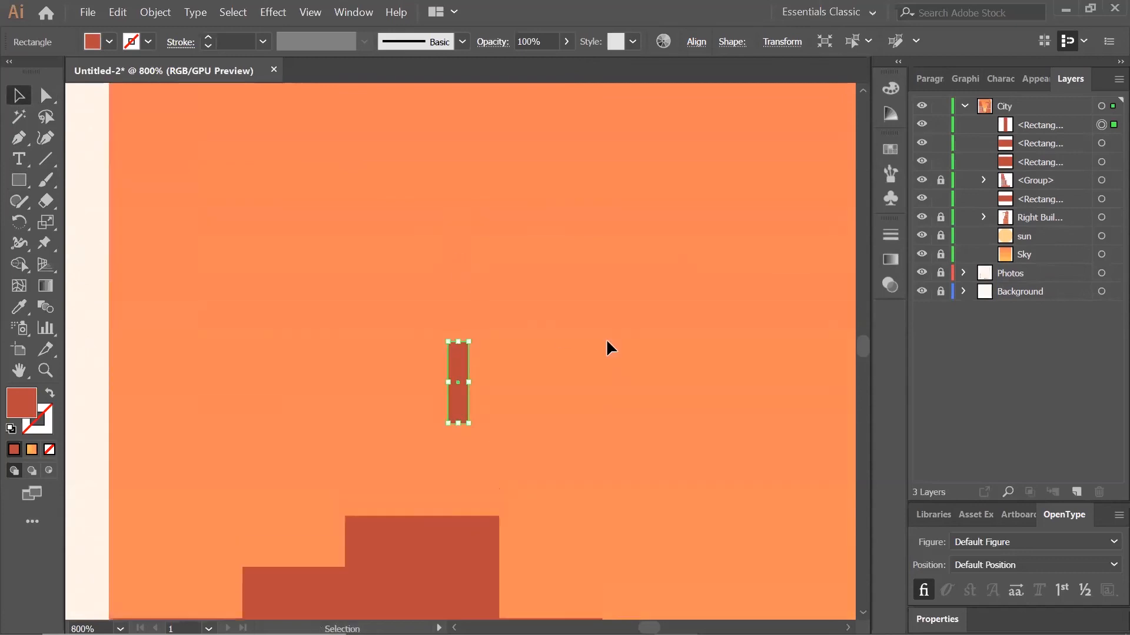
{"action": "scroll", "coordinate": [530, 357], "scroll_direction": "down", "scroll_amount": 5}
{"action": "left_click_drag", "start_coordinate": [459, 174], "coordinate": [488, 266]}
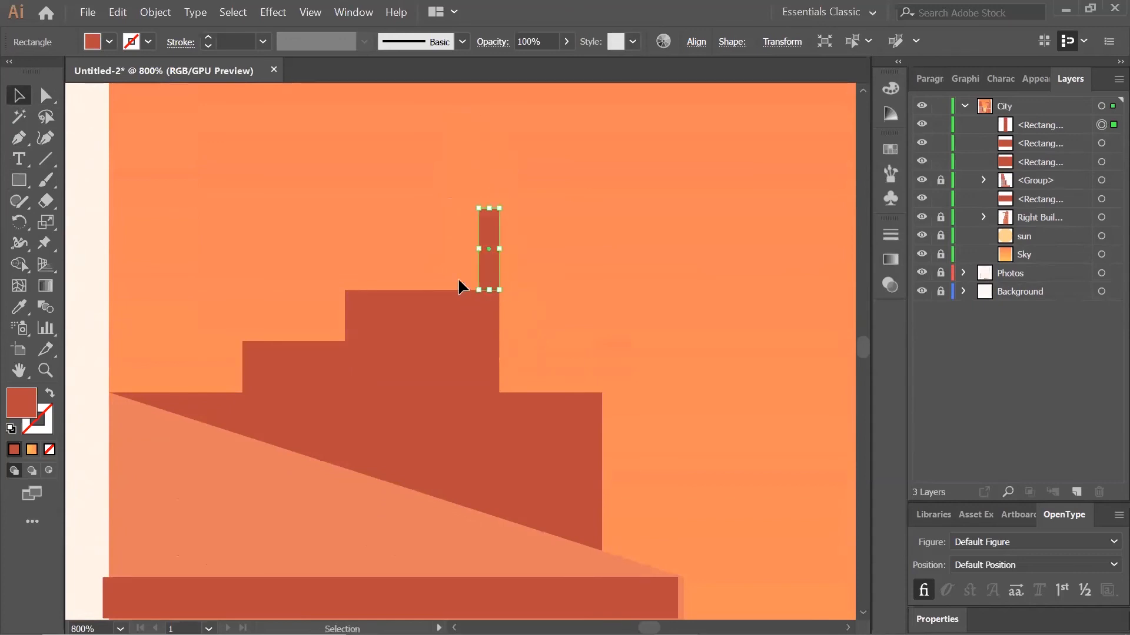
{"action": "left_click", "coordinate": [430, 347]}
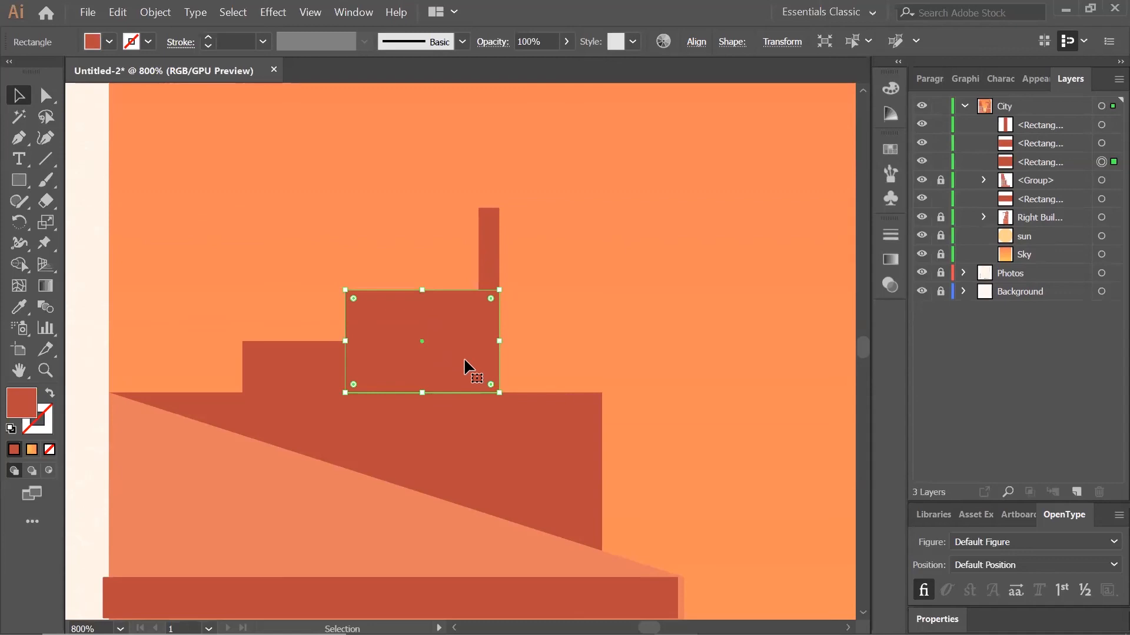
Create a thin dark red antenna rectangle 1 px wide and 20 px high beside the rooftop blocks.
{"action": "left_click", "coordinate": [18, 180]}
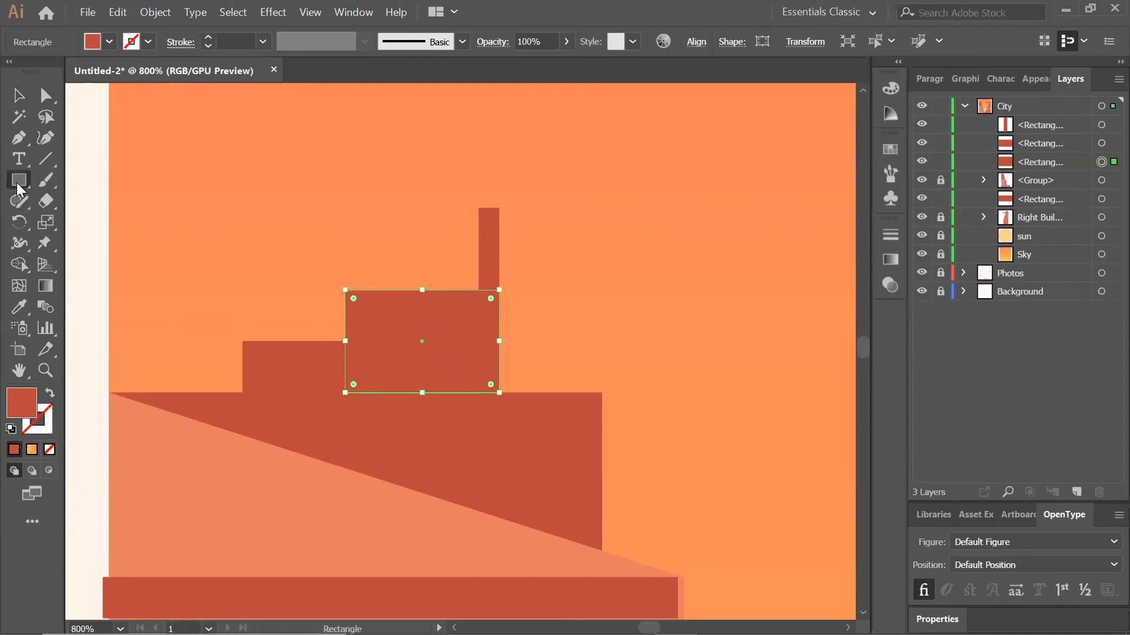
{"action": "left_click", "coordinate": [562, 221]}
{"action": "type", "text": "1"}
{"action": "key", "text": "Tab"}
{"action": "type", "text": "20"}
{"action": "key", "text": "Tab"}
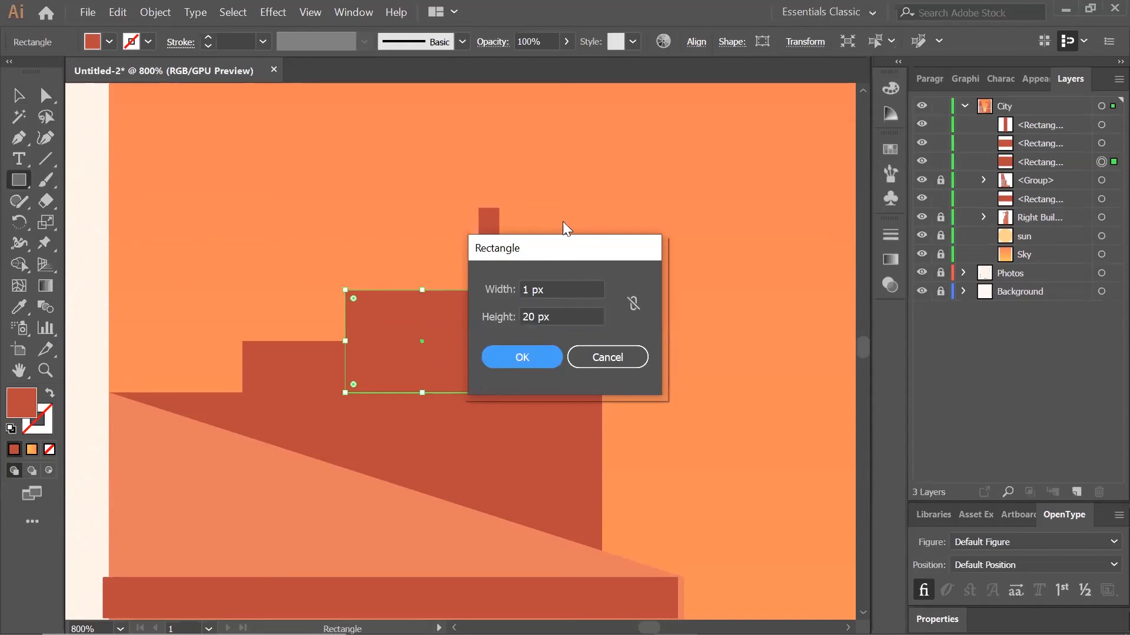
{"action": "key", "text": "Return"}
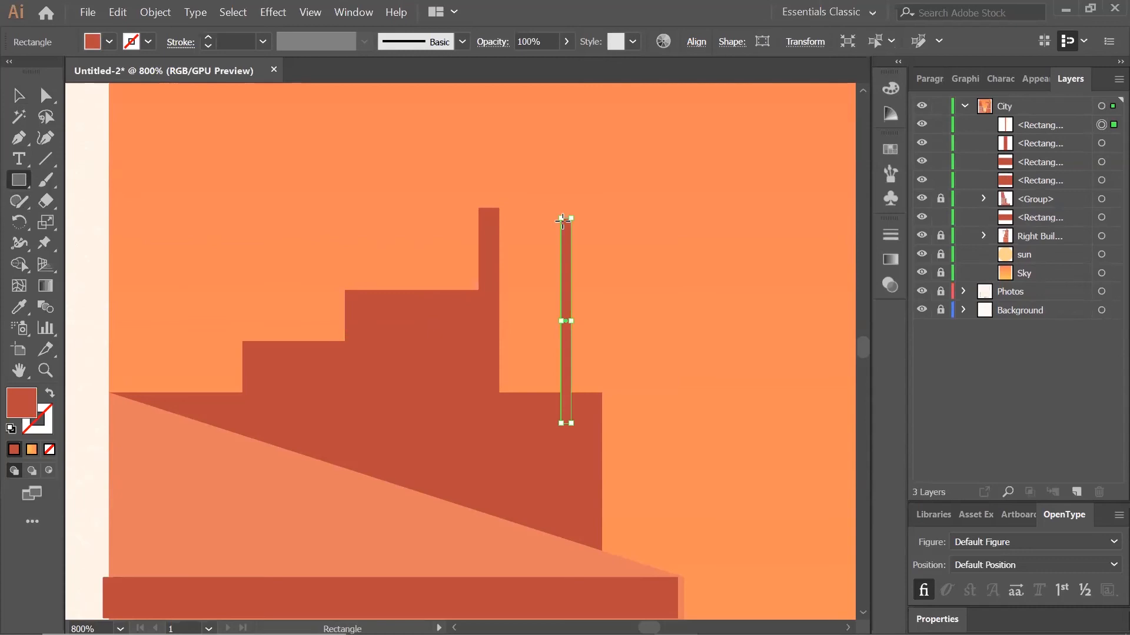
Stand the 1 × 20 px antenna on top of the 15 × 10 px block, centred on its width.
{"action": "key", "text": "v"}
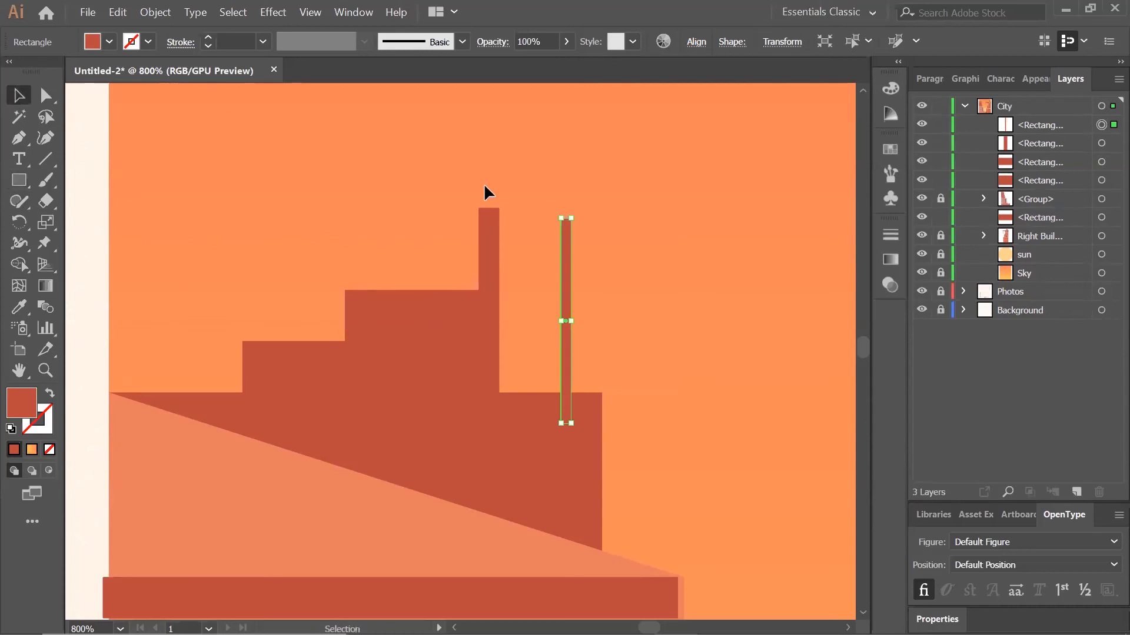
{"action": "scroll", "coordinate": [532, 227], "scroll_direction": "up", "scroll_amount": 3}
{"action": "scroll", "coordinate": [531, 230], "scroll_direction": "up", "scroll_amount": 2}
{"action": "left_click_drag", "start_coordinate": [567, 398], "coordinate": [422, 264]}
{"action": "left_click", "coordinate": [445, 471]}
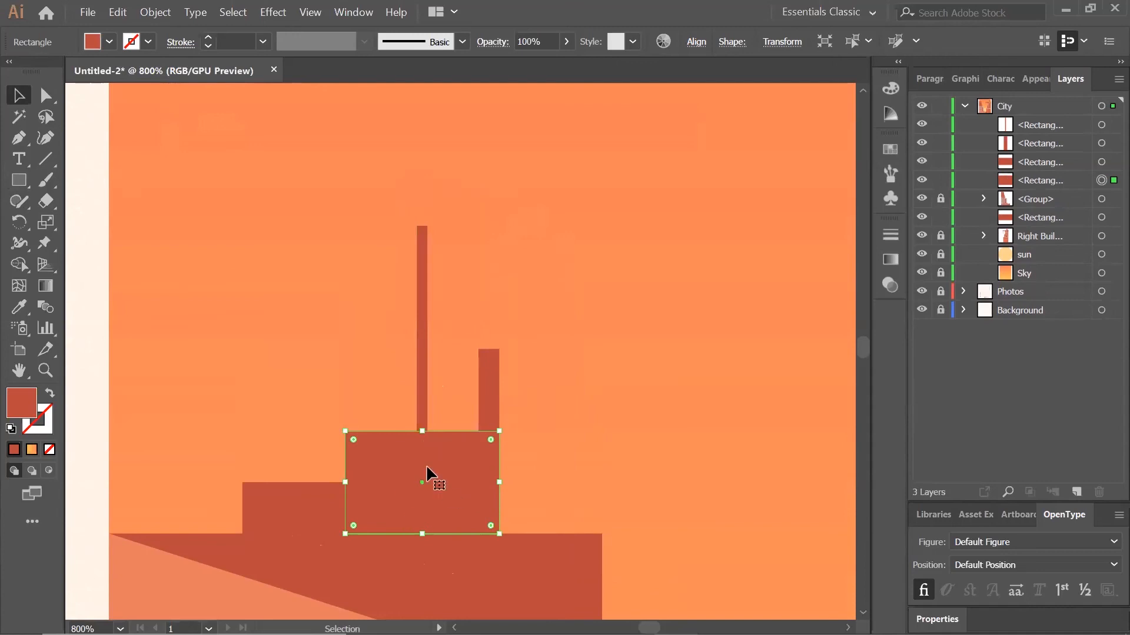
{"action": "left_click", "coordinate": [527, 466]}
{"action": "scroll", "coordinate": [625, 416], "scroll_direction": "down", "scroll_amount": 2}
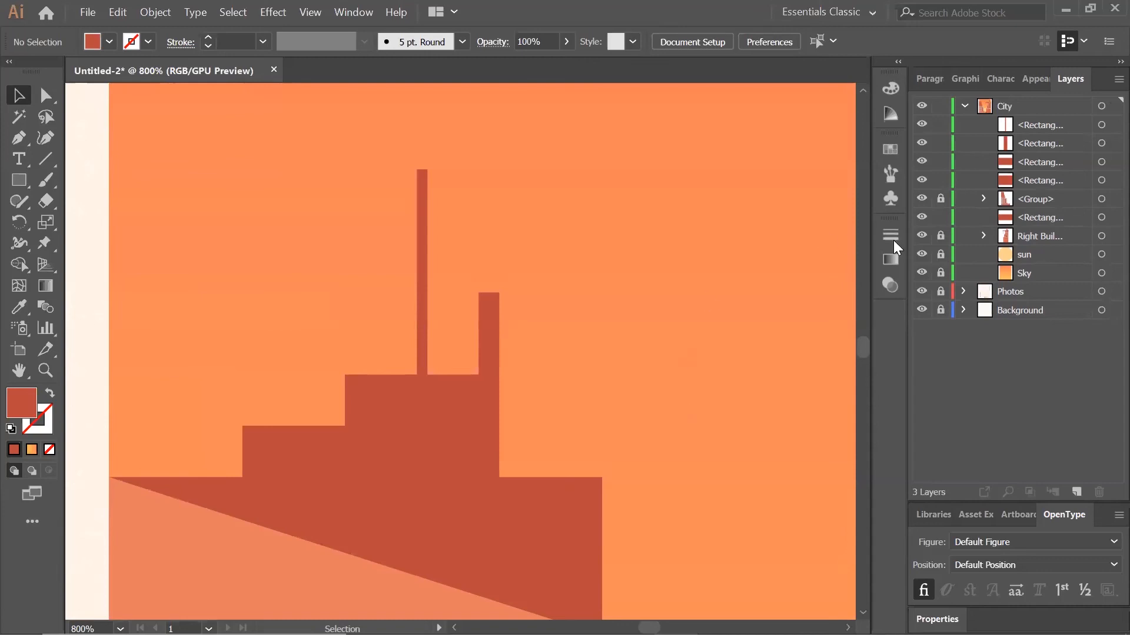
Unlock the left buildings group and combine it with all the new rooftop rectangles into a single group.
{"action": "left_click", "coordinate": [941, 200]}
{"action": "key", "text": "ctrl+1"}
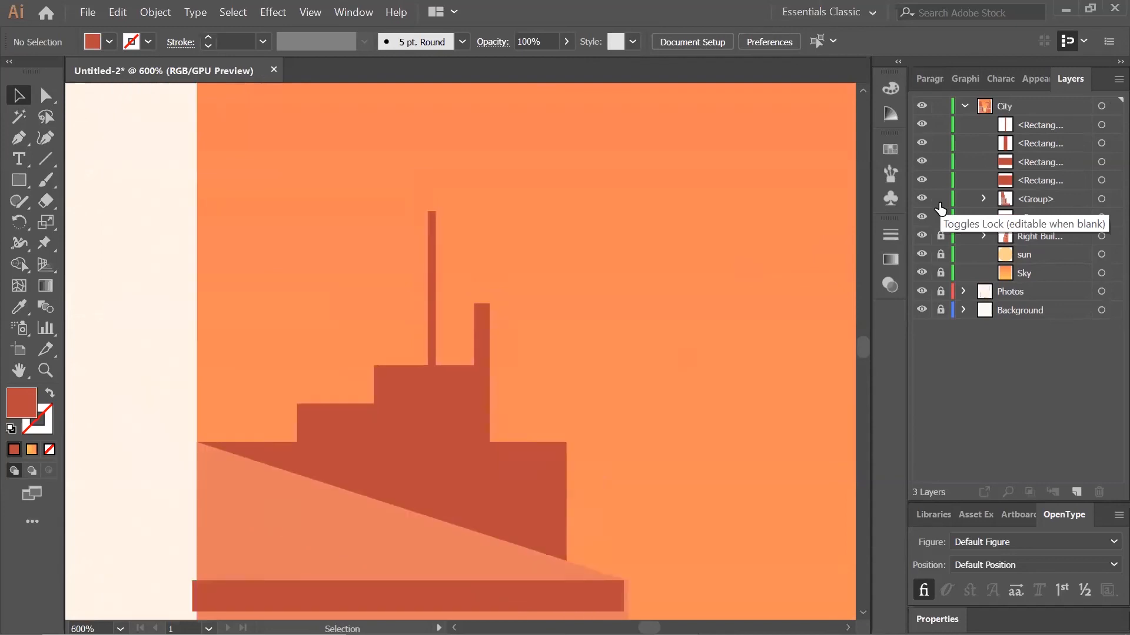
{"action": "key", "text": "ctrl+minus"}
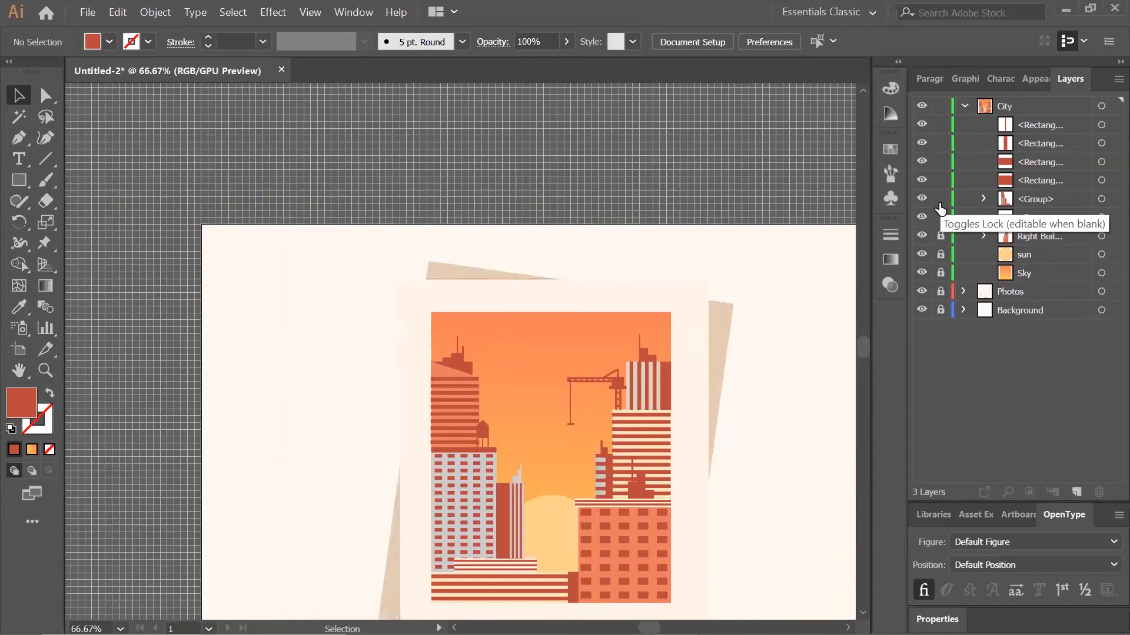
{"action": "key", "text": "ctrl+a"}
{"action": "scroll", "coordinate": [786, 333], "scroll_direction": "down", "scroll_amount": 4}
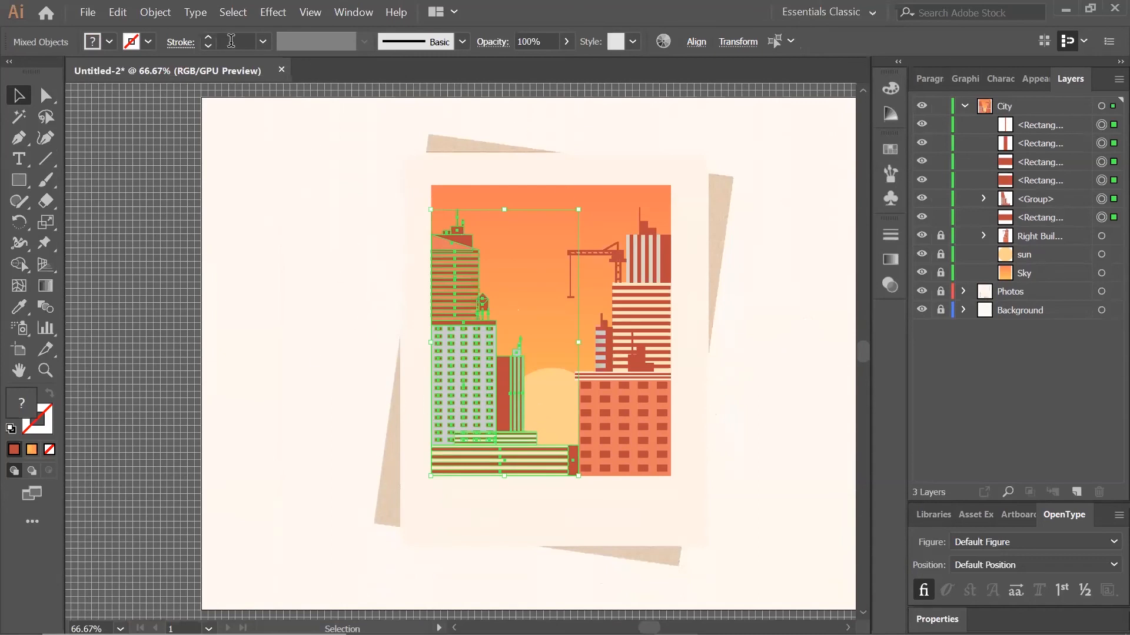
{"action": "left_click", "coordinate": [154, 15]}
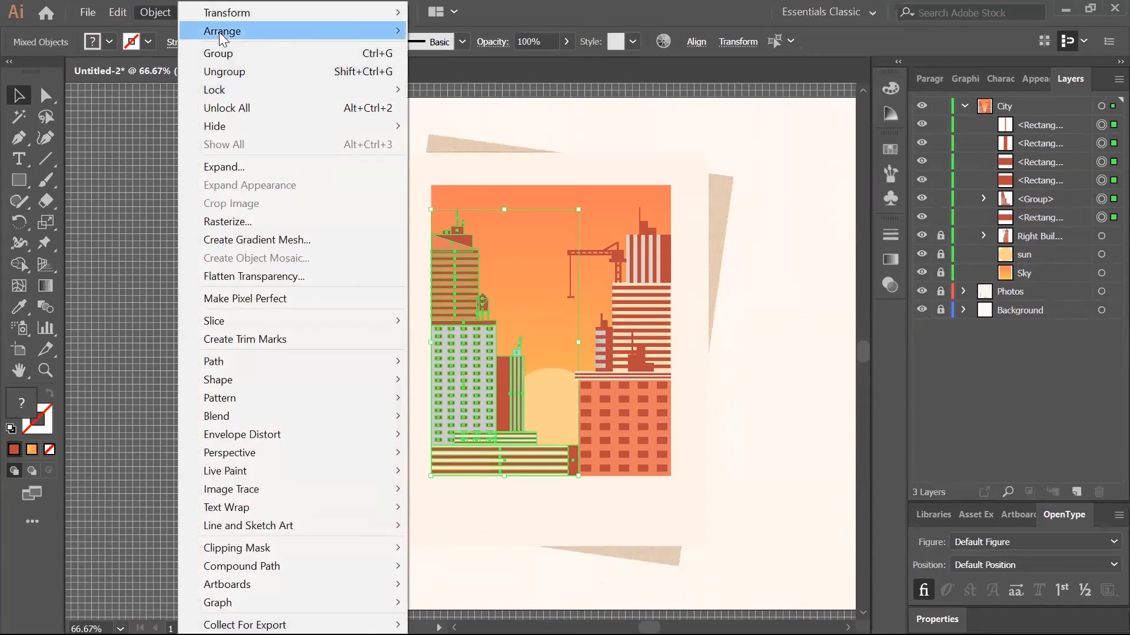
{"action": "left_click", "coordinate": [227, 46]}
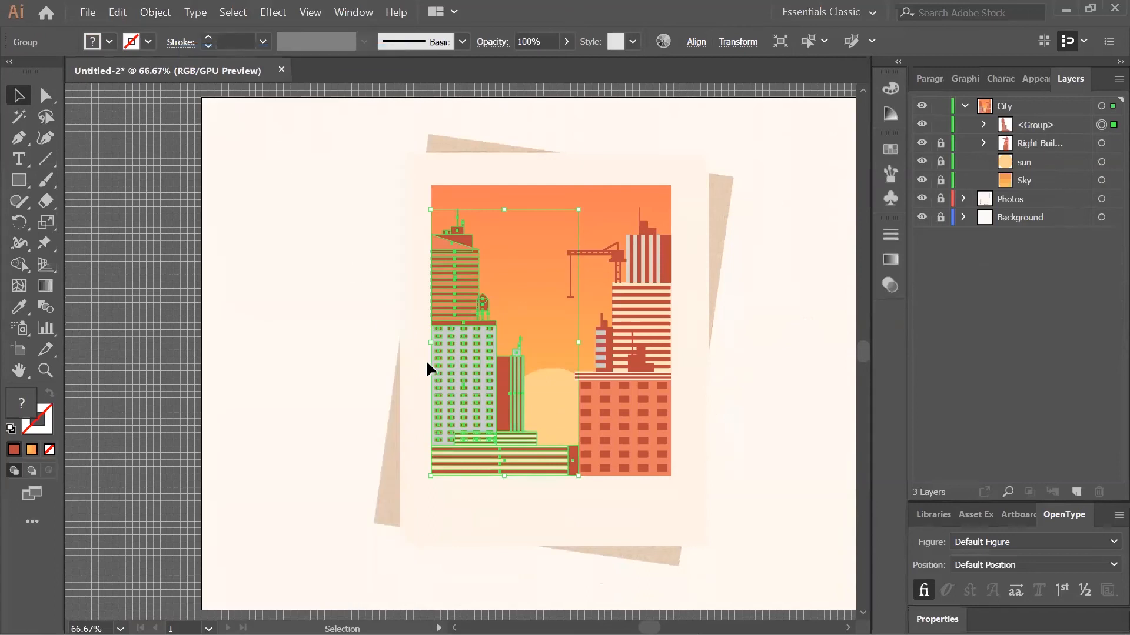
{"action": "left_click", "coordinate": [377, 387]}
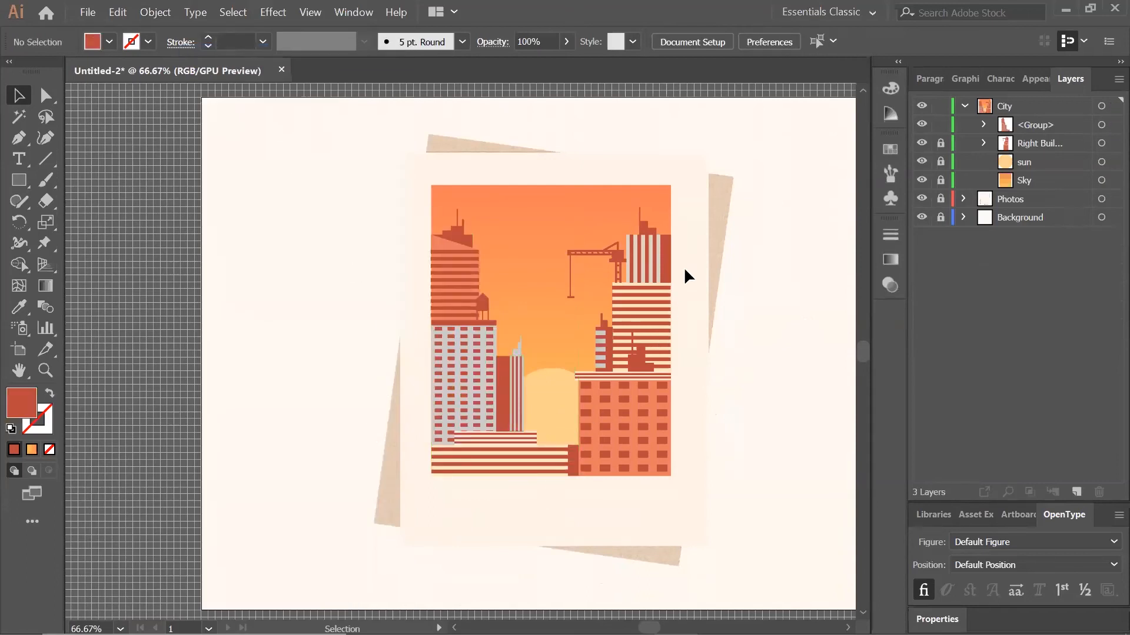
Rename the new group of left-side buildings to "LEft BUilldings" and lock it.
{"action": "left_click", "coordinate": [1032, 126]}
{"action": "type", "text": "LEft BUid"}
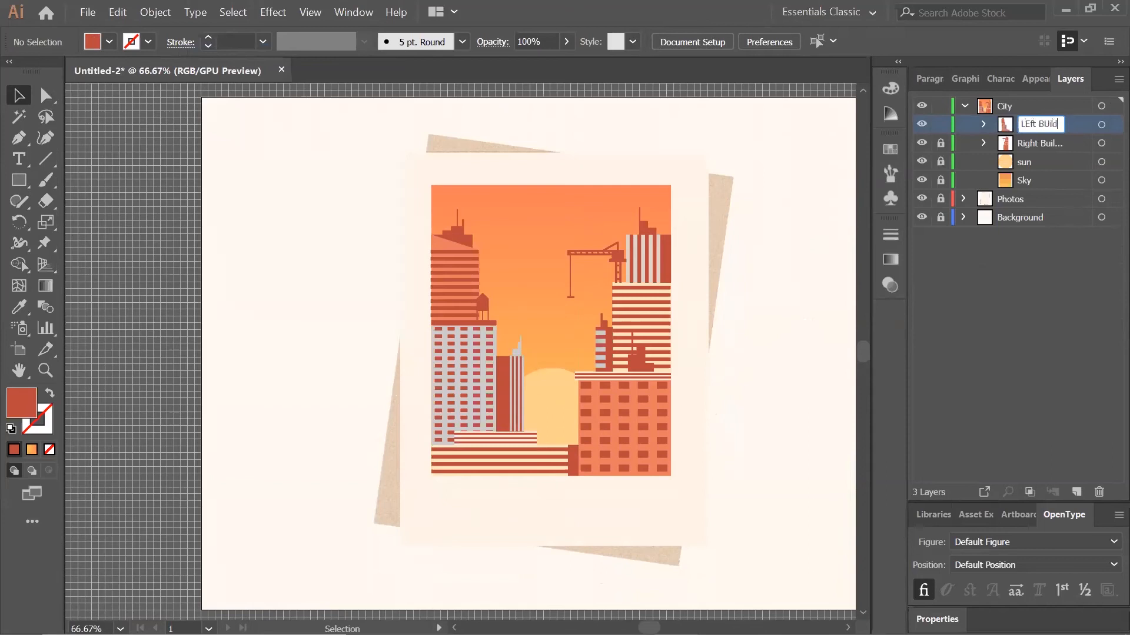
{"action": "key", "text": "BackSpace"}
{"action": "type", "text": "ldings"}
{"action": "left_click", "coordinate": [1081, 342]}
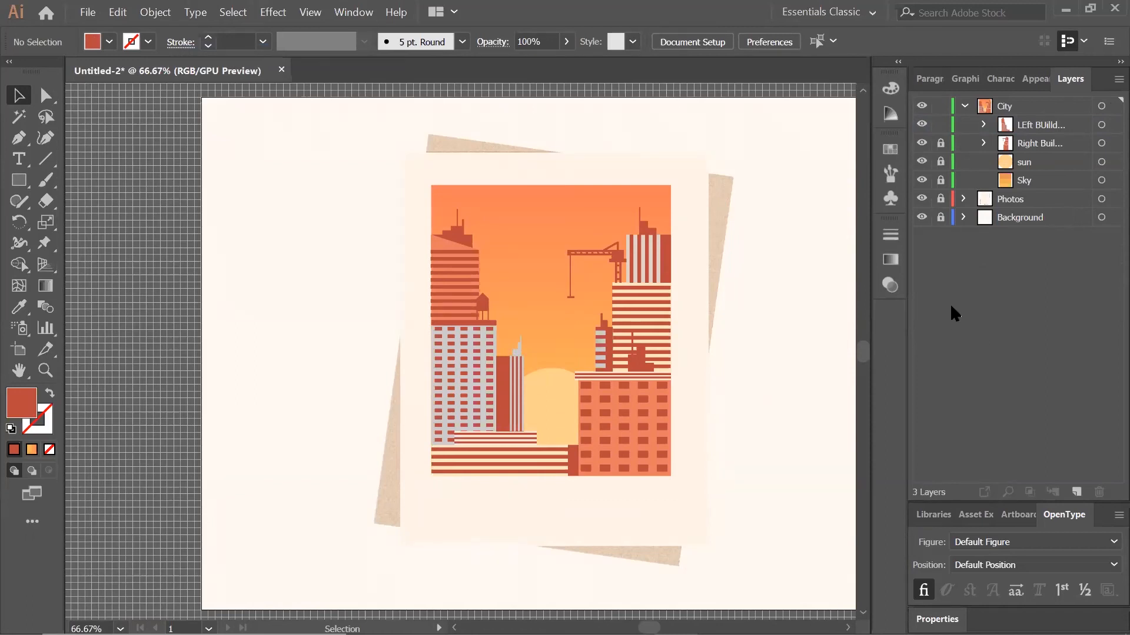
{"action": "left_click", "coordinate": [942, 125]}
Create a dark red rectangle 4 px wide and 24 px high over the sun, between the left and right buildings.
{"action": "key", "text": "ctrl+equal"}
{"action": "key", "text": "ctrl+equal"}
{"action": "key", "text": "ctrl+equal"}
{"action": "key", "text": "ctrl+equal"}
{"action": "key", "text": "ctrl+equal"}
{"action": "key", "text": "space"}
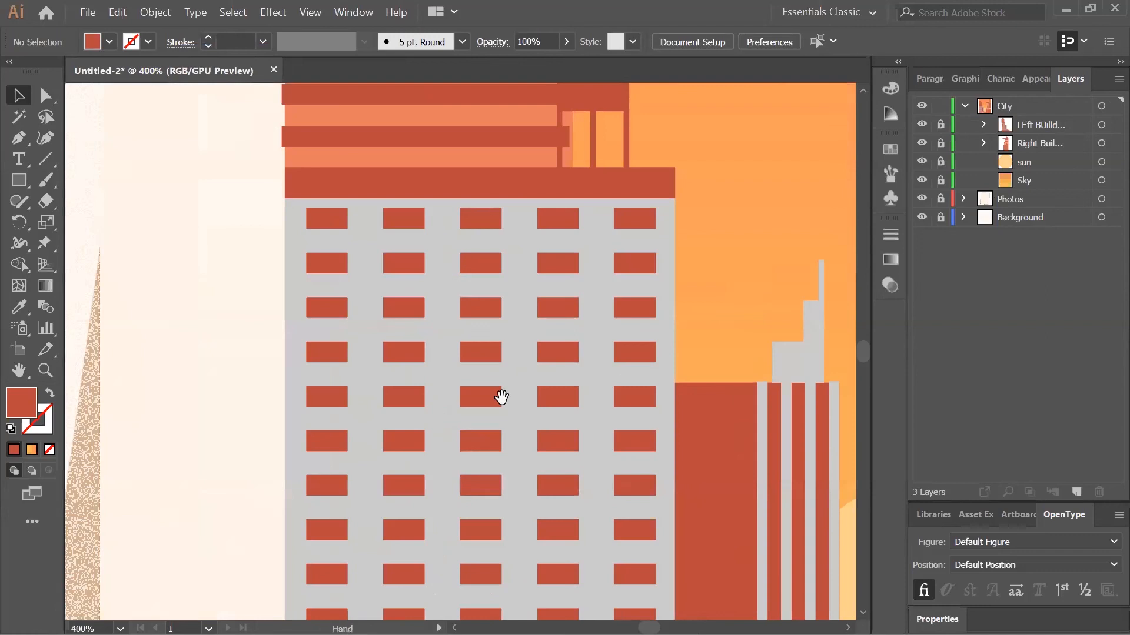
{"action": "left_click_drag", "start_coordinate": [518, 412], "coordinate": [76, 114]}
{"action": "left_click_drag", "start_coordinate": [489, 494], "coordinate": [383, 411]}
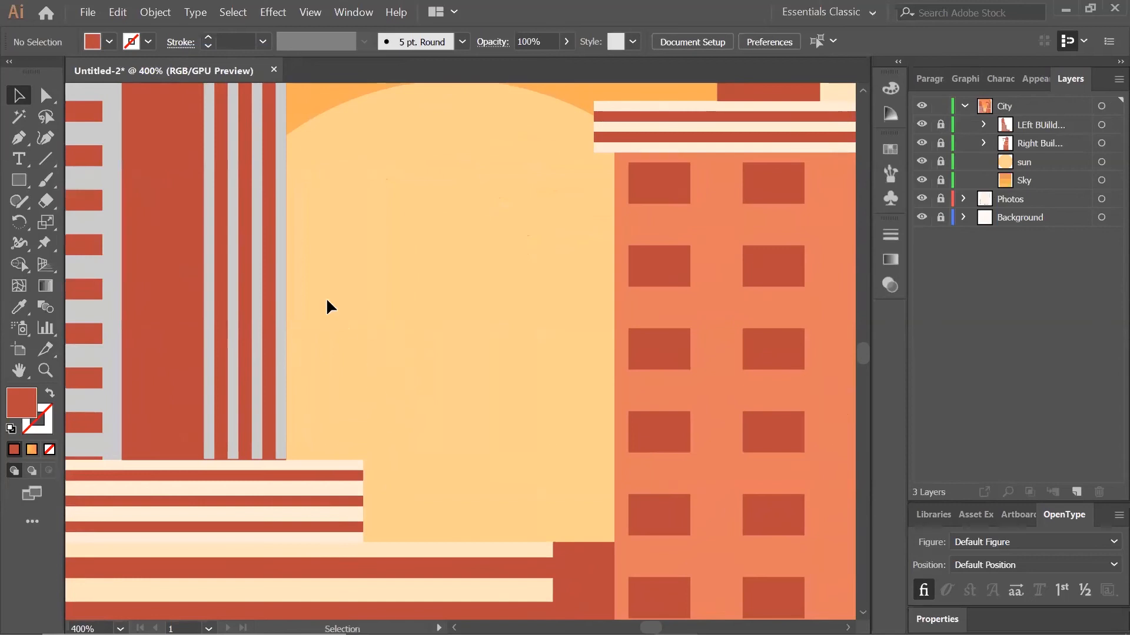
{"action": "left_click", "coordinate": [23, 174]}
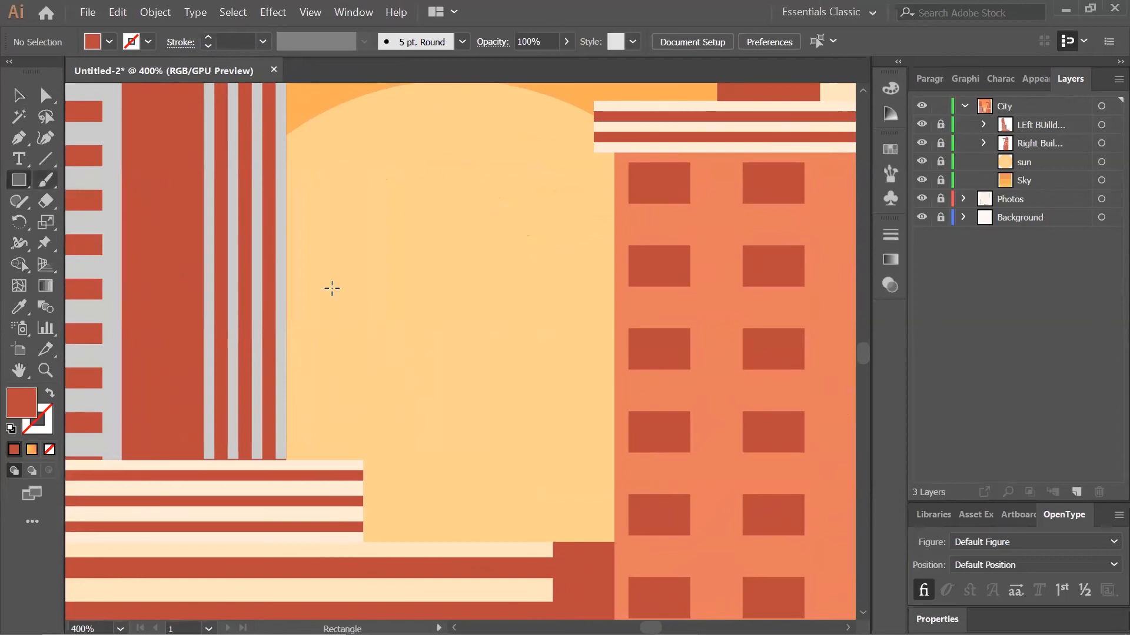
{"action": "left_click", "coordinate": [444, 280]}
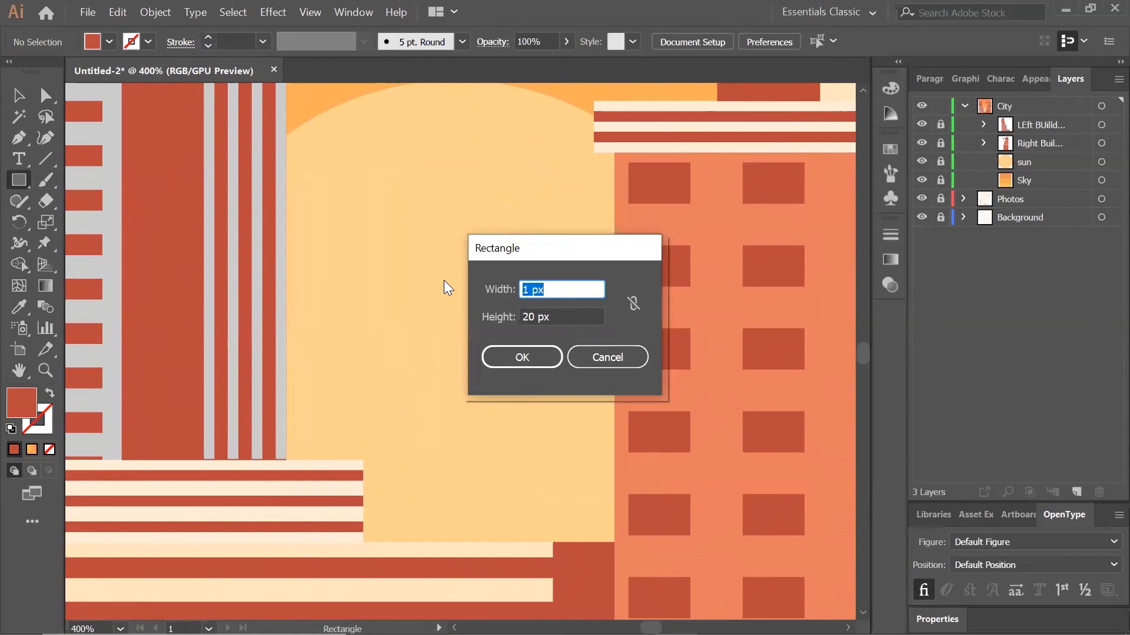
{"action": "type", "text": "4"}
{"action": "key", "text": "Tab"}
{"action": "key", "text": "BackSpace"}
{"action": "type", "text": "24"}
{"action": "key", "text": "Tab"}
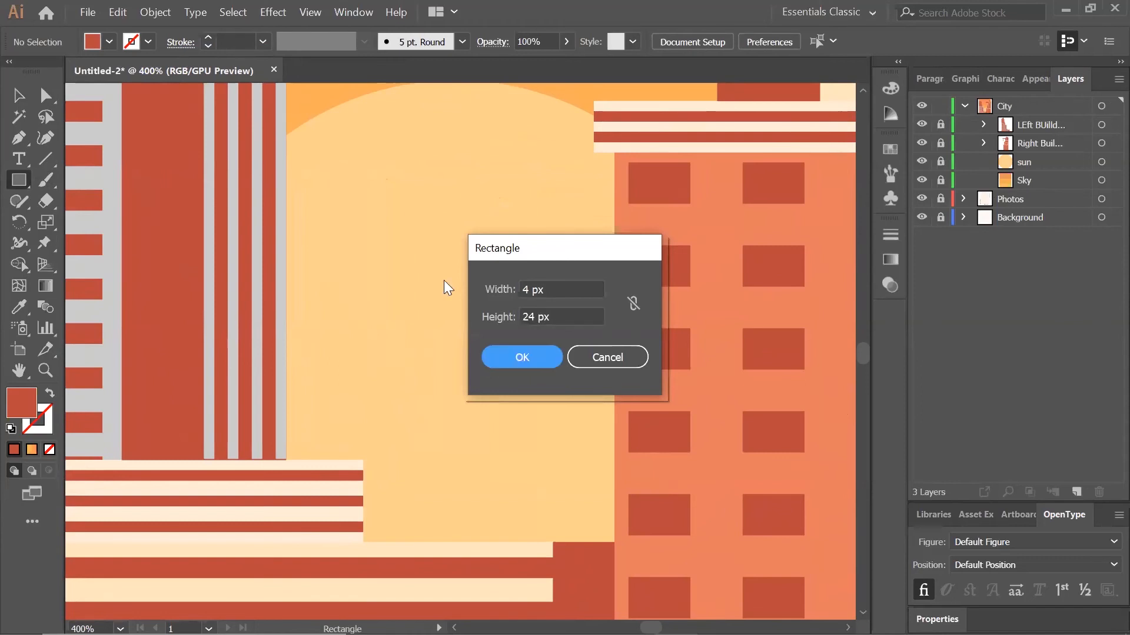
{"action": "key", "text": "Return"}
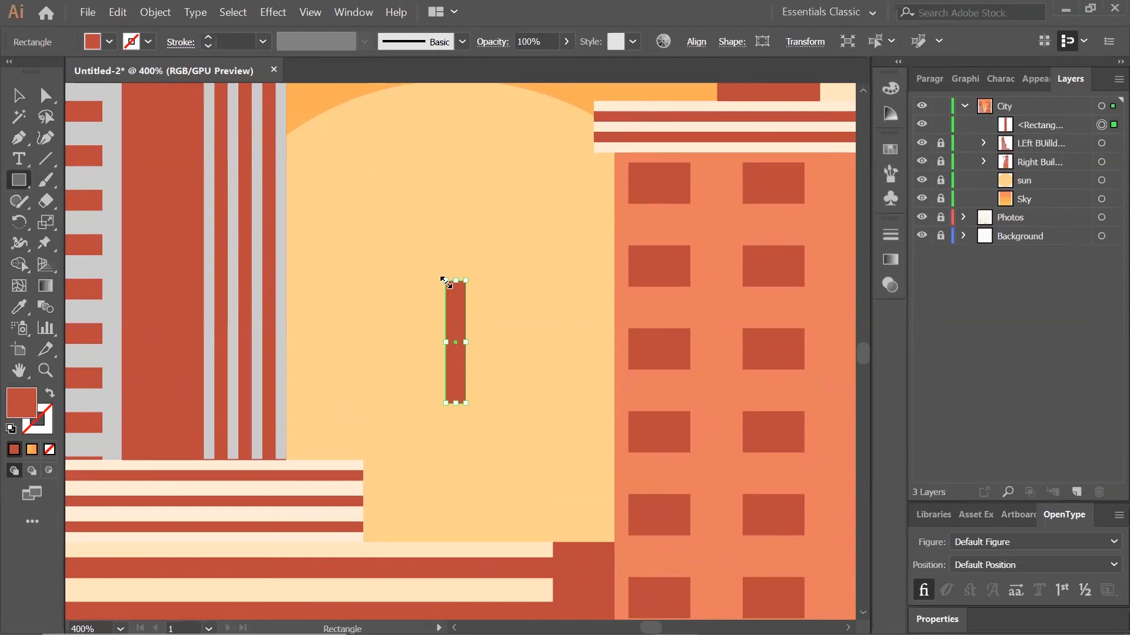
Duplicate the 4 × 24 px rectangle and stand the two posts apart on the roof of the low striped building.
{"action": "left_click", "coordinate": [122, 12]}
{"action": "left_click", "coordinate": [154, 88]}
{"action": "left_click", "coordinate": [121, 13]}
{"action": "left_click", "coordinate": [163, 109]}
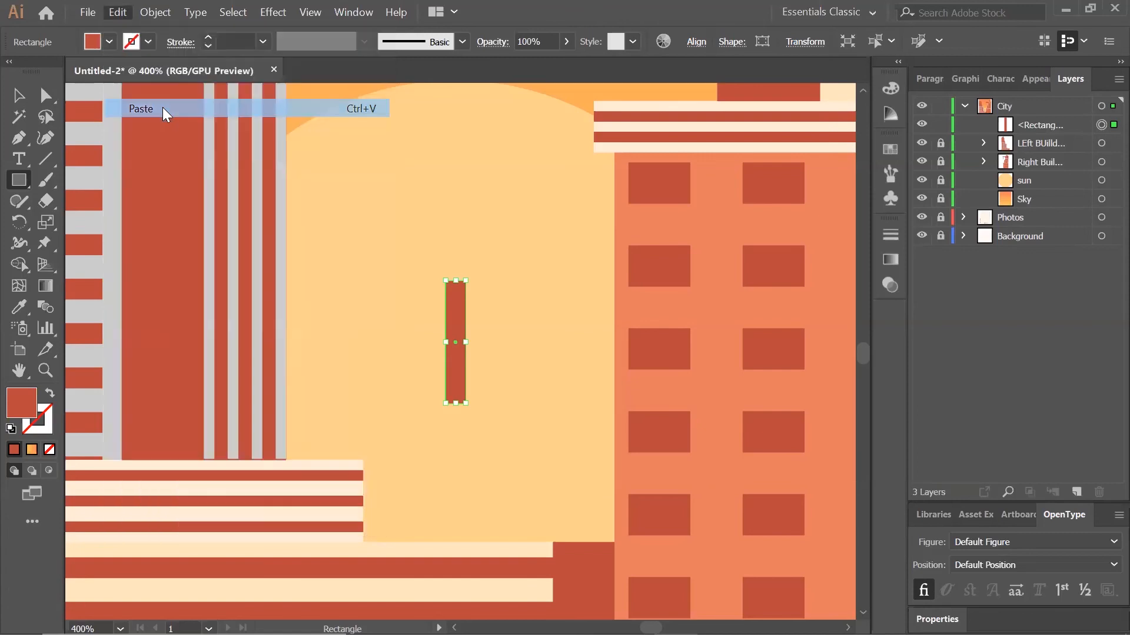
{"action": "key", "text": "v"}
{"action": "scroll", "coordinate": [598, 315], "scroll_direction": "down", "scroll_amount": 4}
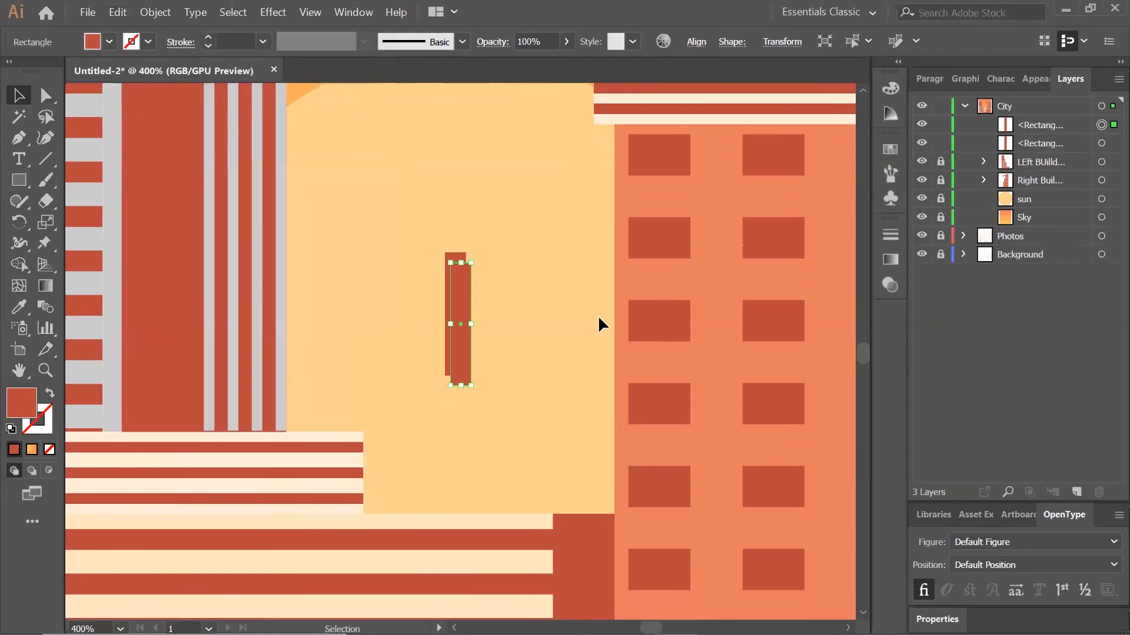
{"action": "left_click_drag", "start_coordinate": [458, 272], "coordinate": [404, 398]}
{"action": "left_click_drag", "start_coordinate": [459, 276], "coordinate": [524, 413]}
{"action": "left_click", "coordinate": [548, 506]}
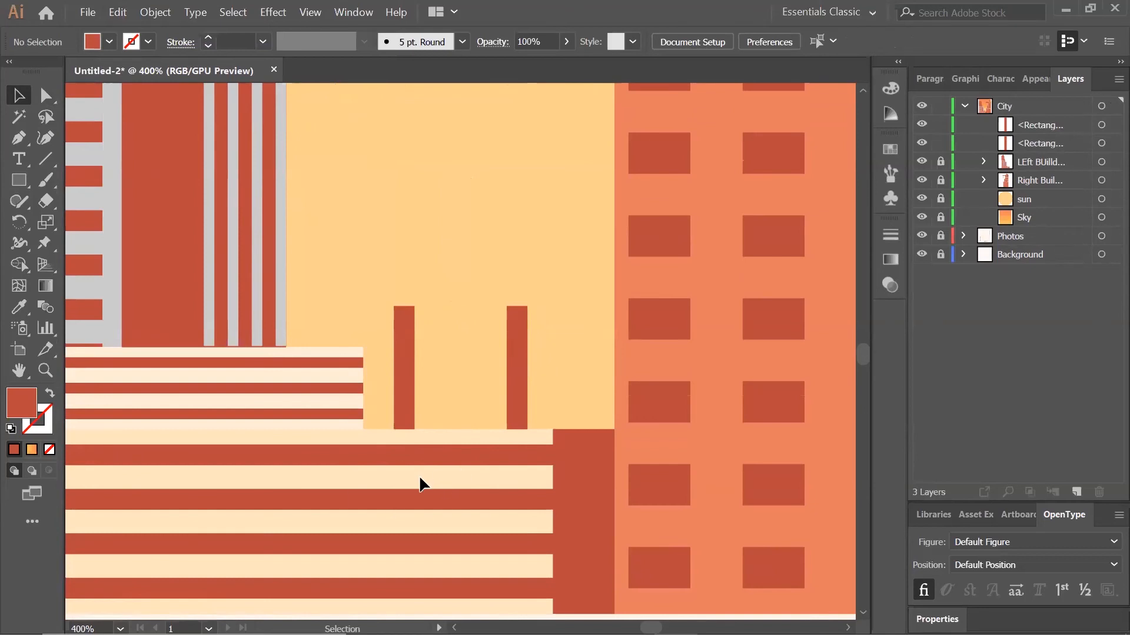
Create a dark red horizontal rectangle 64 px wide and 4 px high above the two posts.
{"action": "left_click", "coordinate": [18, 180]}
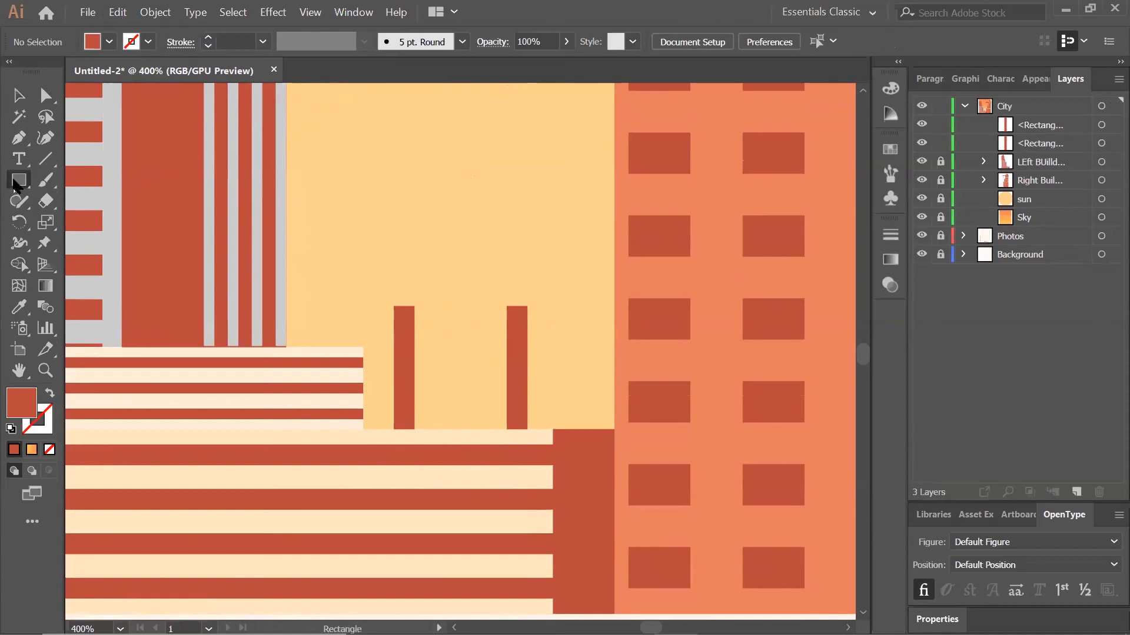
{"action": "left_click", "coordinate": [452, 231]}
{"action": "type", "text": "64"}
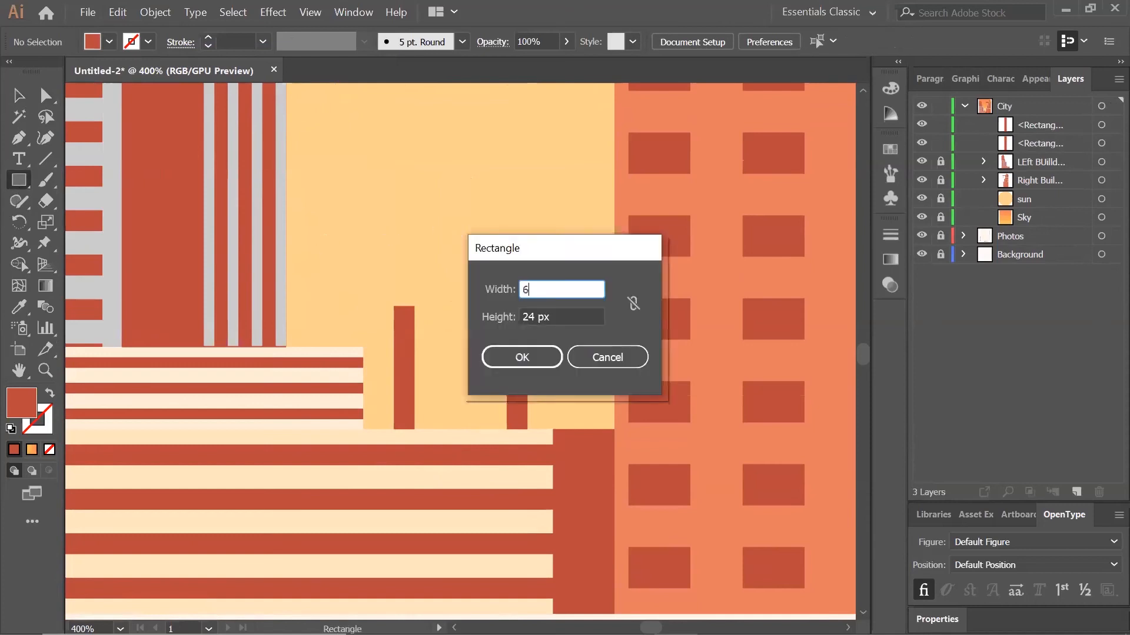
{"action": "key", "text": "Tab"}
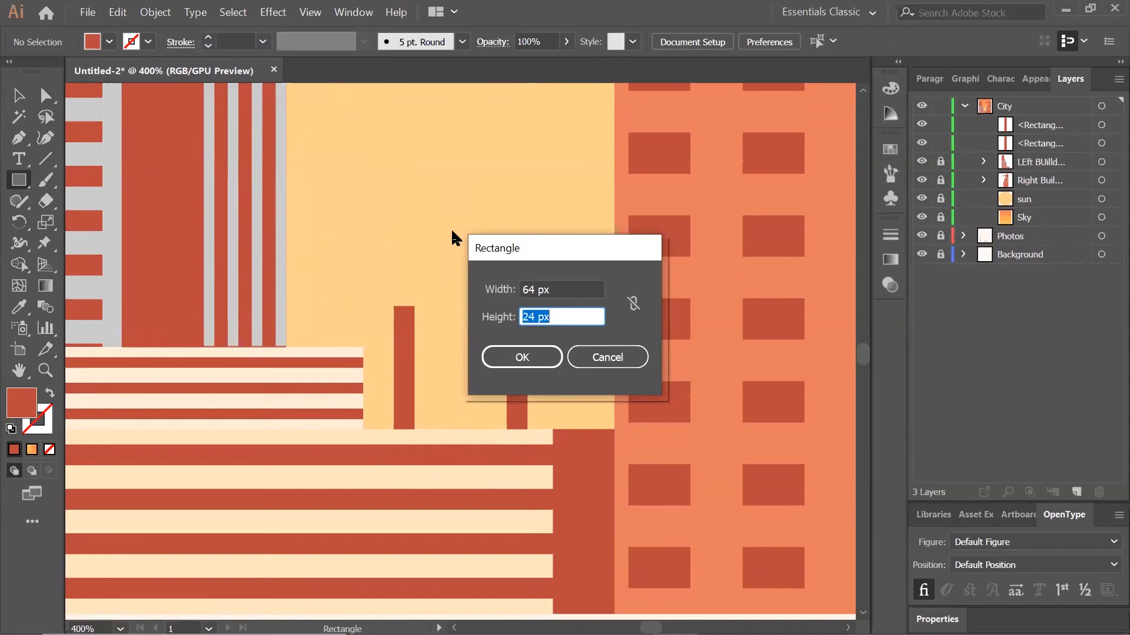
{"action": "type", "text": "4"}
{"action": "key", "text": "Tab"}
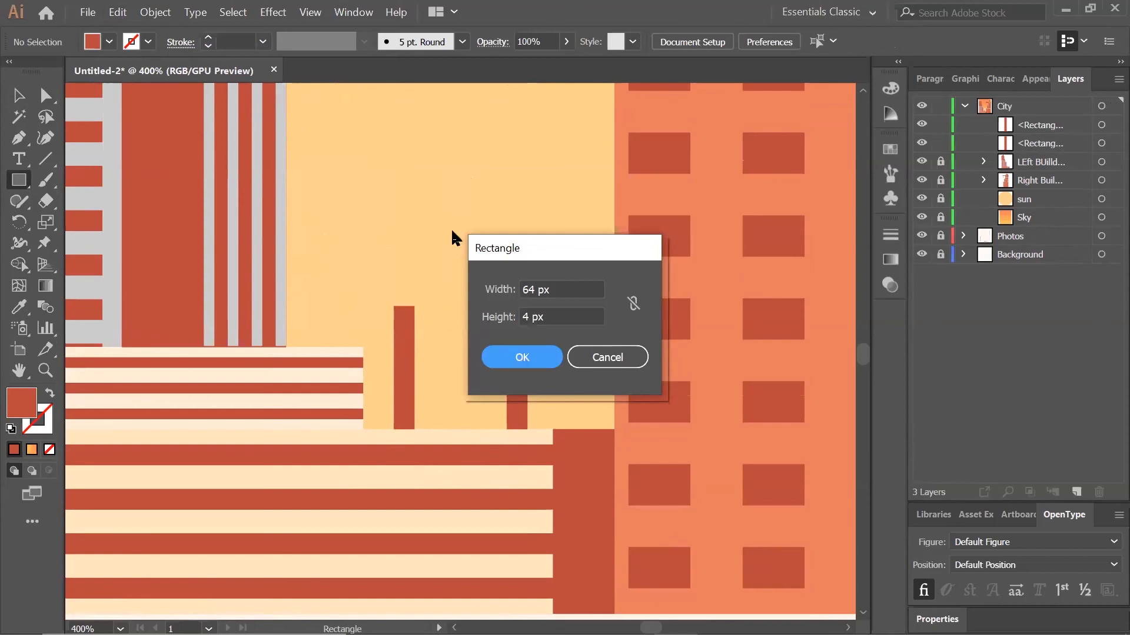
{"action": "key", "text": "Return"}
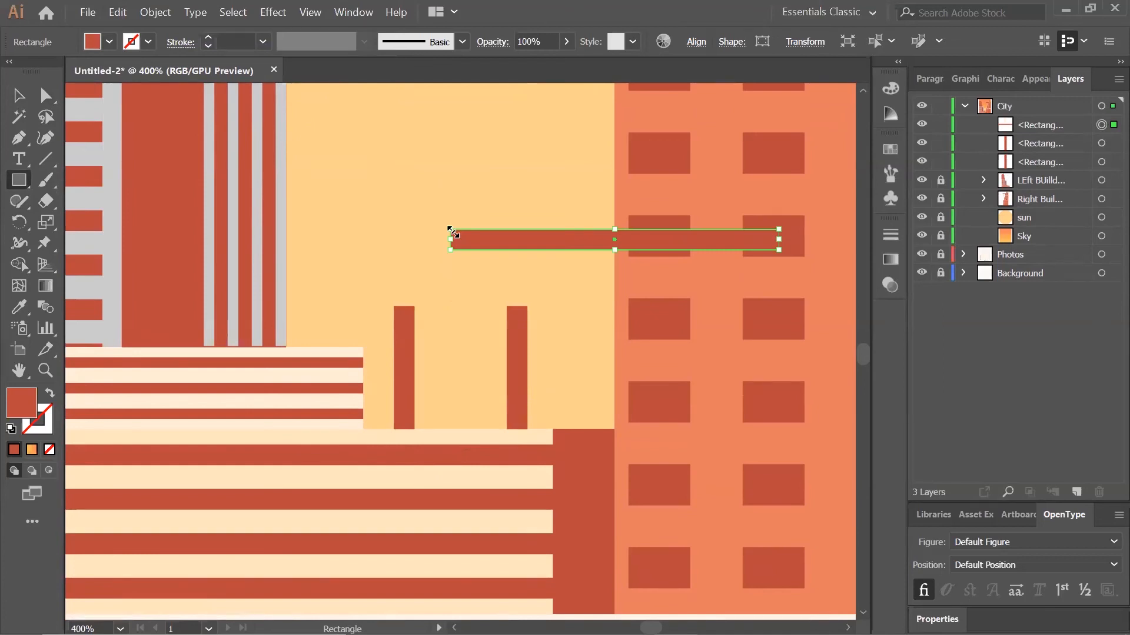
Rest the 64 × 4 px beam on top of the two posts, spanning the gap between the left and right buildings.
{"action": "left_click", "coordinate": [16, 96]}
{"action": "left_click_drag", "start_coordinate": [659, 238], "coordinate": [496, 295]}
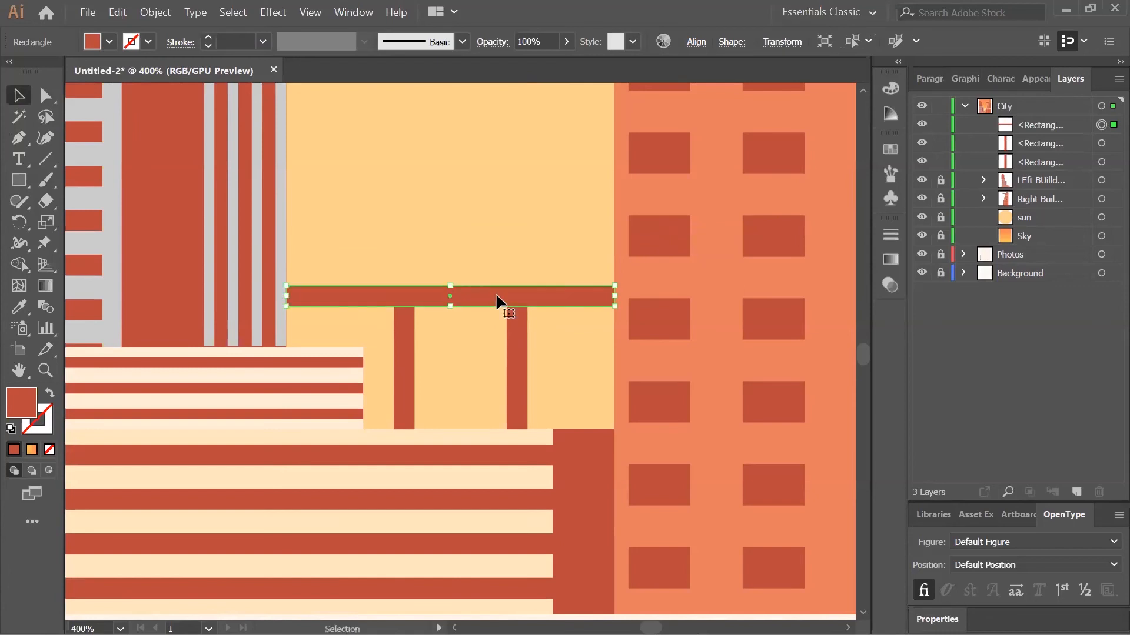
{"action": "left_click", "coordinate": [606, 363]}
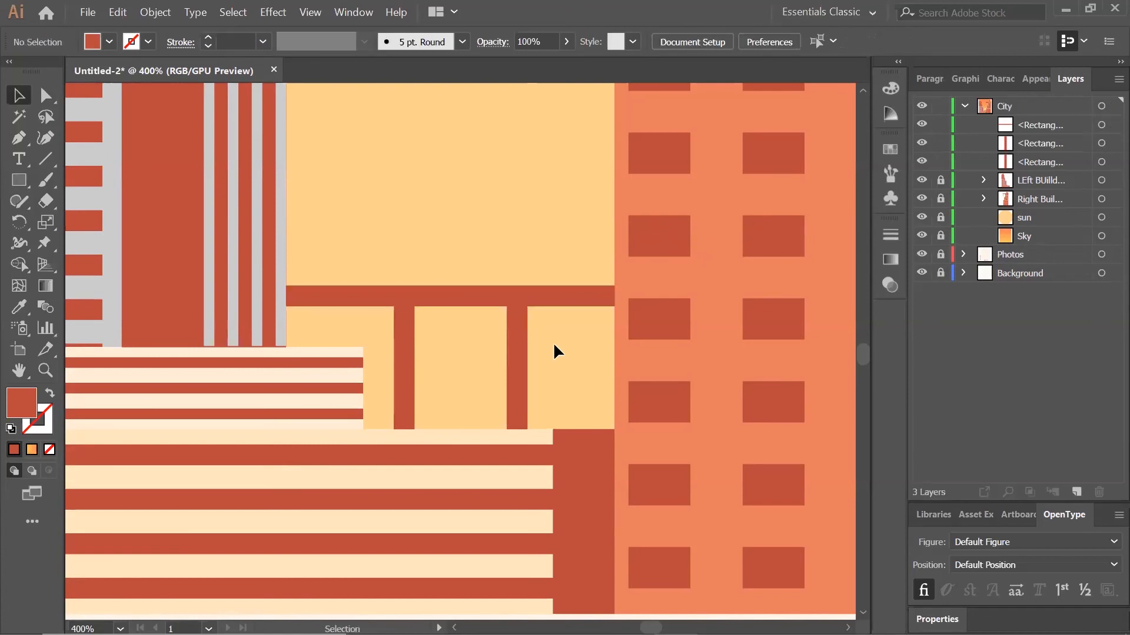
{"action": "left_click", "coordinate": [404, 321]}
{"action": "left_click", "coordinate": [520, 326]}
{"action": "left_click", "coordinate": [397, 336]}
{"action": "left_click", "coordinate": [521, 348], "text": "shift"}
{"action": "left_click", "coordinate": [520, 347]}
{"action": "left_click", "coordinate": [570, 349]}
Create a thinner dark red horizontal rectangle 64 px wide and 2 px high above the beam.
{"action": "left_click", "coordinate": [19, 181]}
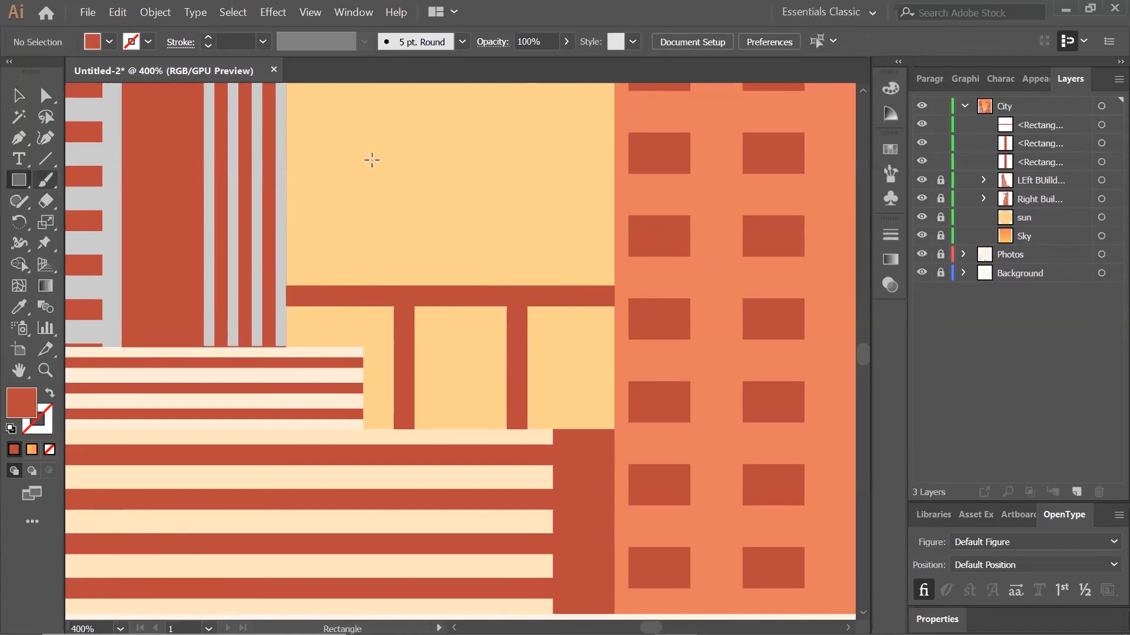
{"action": "left_click", "coordinate": [416, 182]}
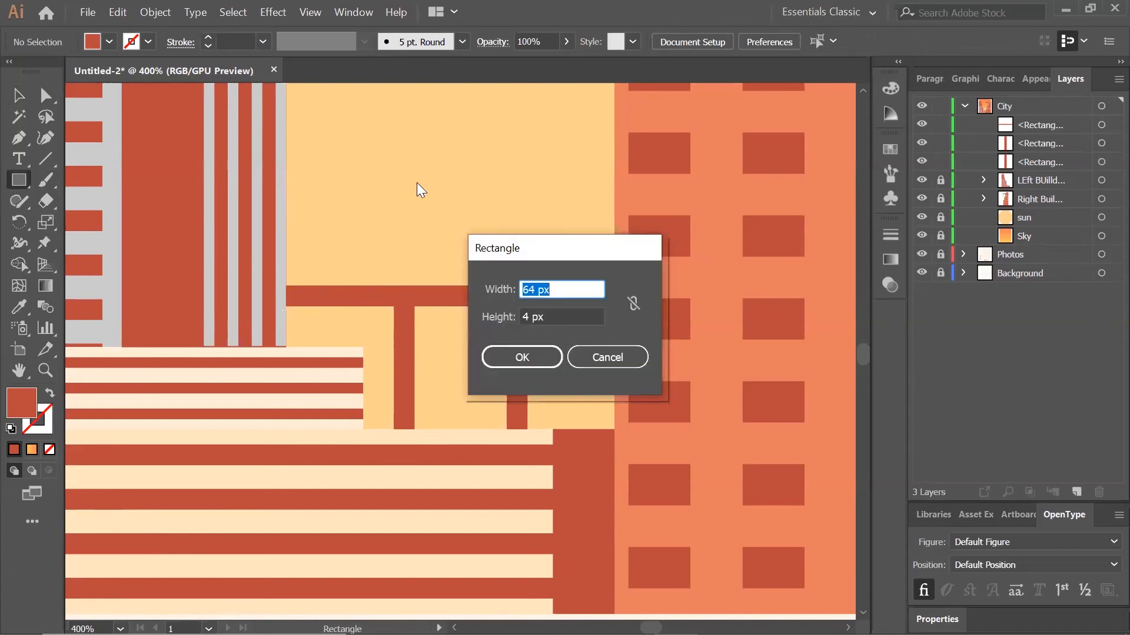
{"action": "key", "text": "Tab"}
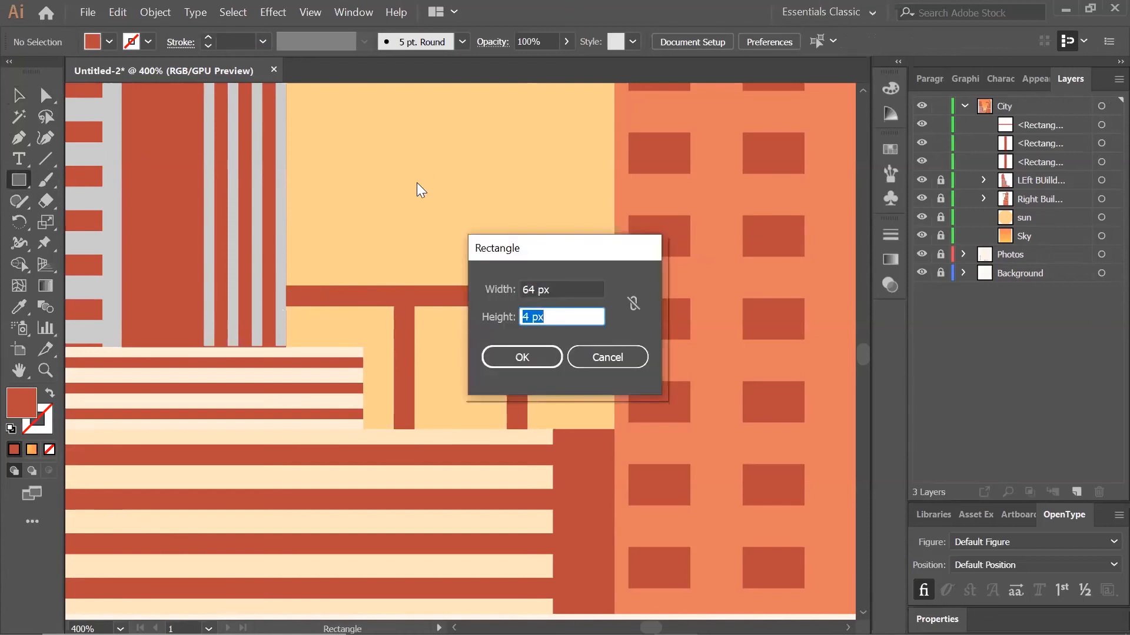
{"action": "type", "text": "2"}
{"action": "key", "text": "Tab"}
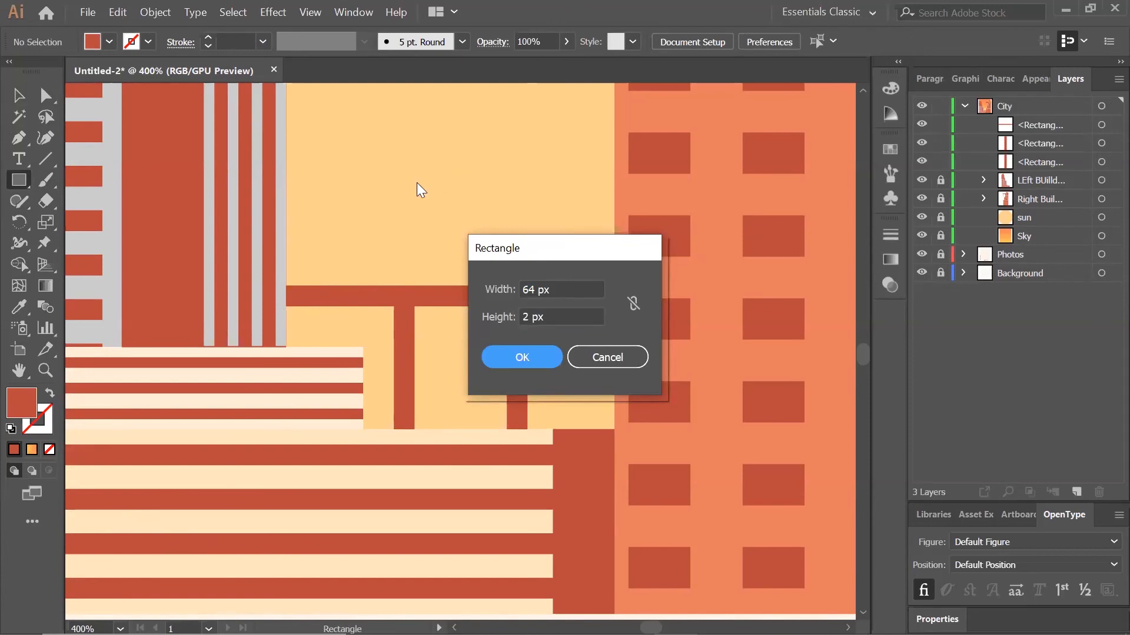
{"action": "key", "text": "Return"}
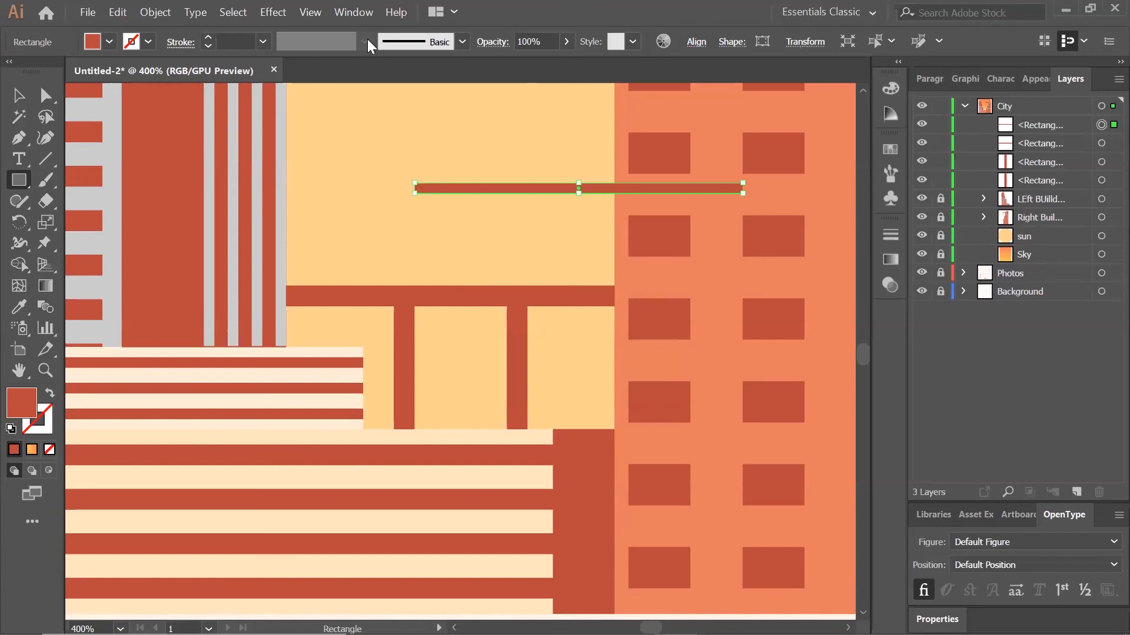
Place the 64 × 2 px bar across the posts just below the thicker beam, aligned with its ends.
{"action": "left_click", "coordinate": [19, 96]}
{"action": "left_click_drag", "start_coordinate": [543, 186], "coordinate": [415, 319]}
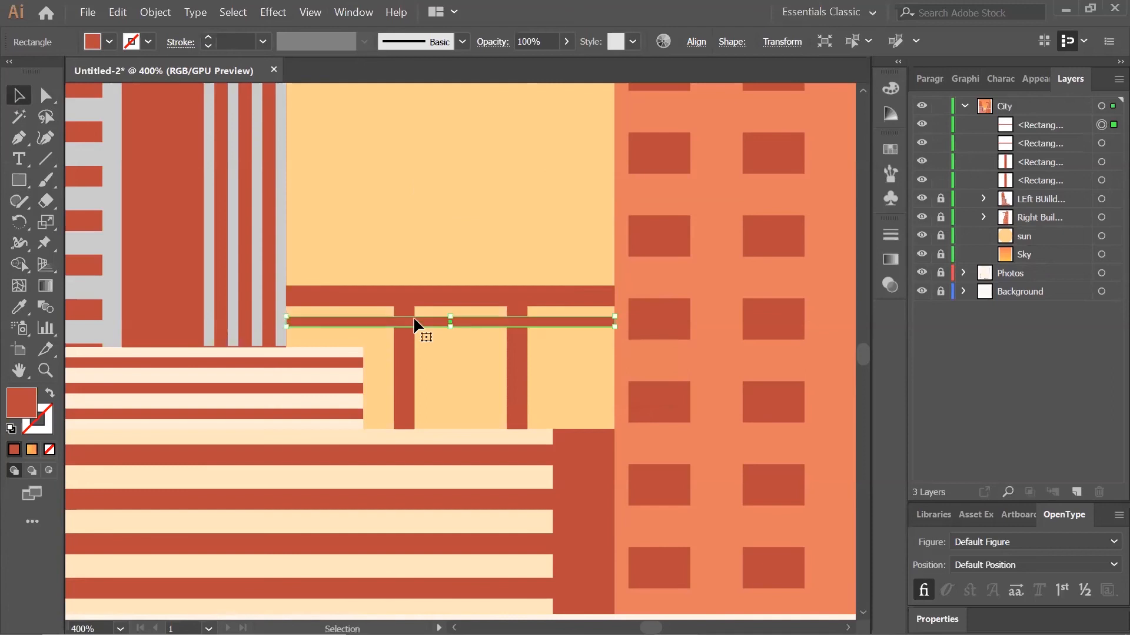
{"action": "left_click", "coordinate": [564, 386]}
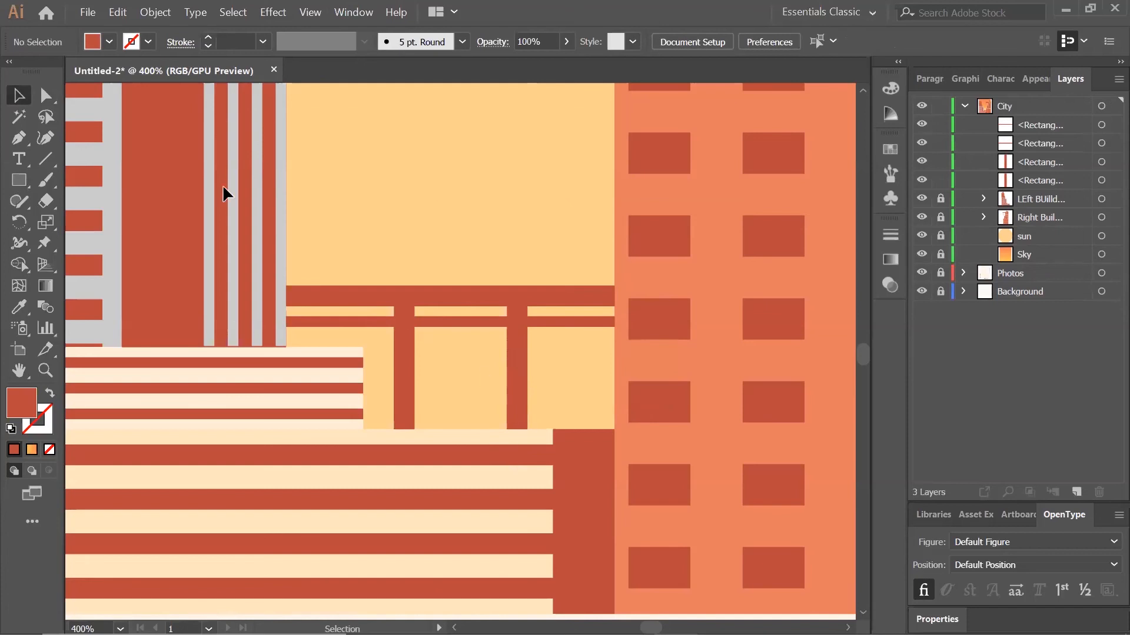
Create an ellipse 64 px wide and 48 px high near the beam and posts.
{"action": "left_click", "coordinate": [22, 182]}
{"action": "left_click", "coordinate": [23, 182]}
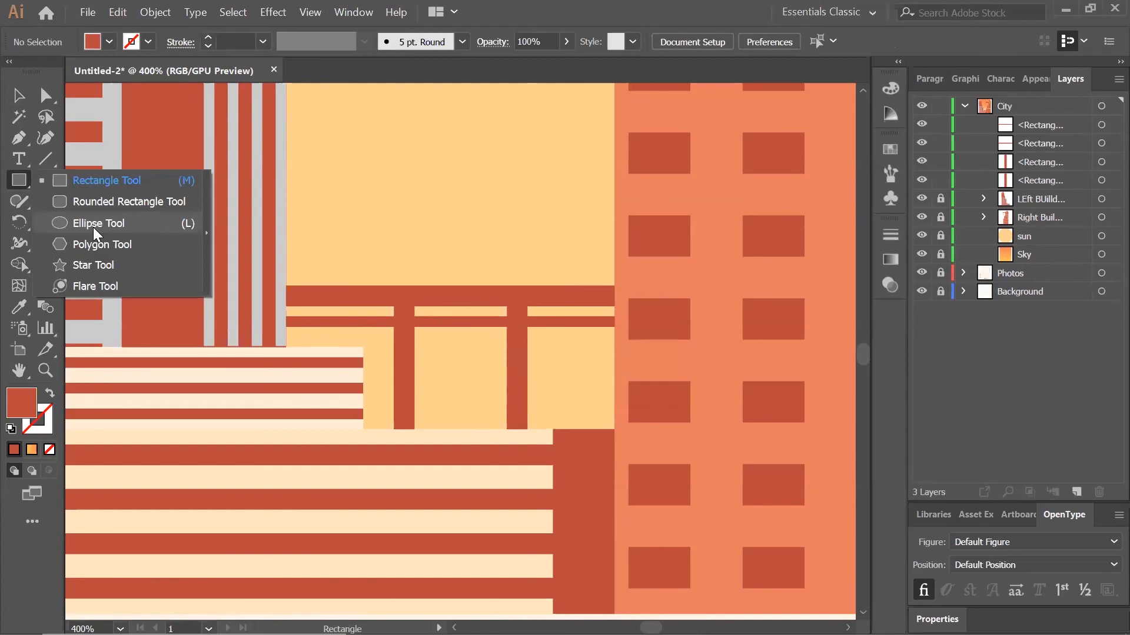
{"action": "left_click", "coordinate": [93, 227]}
{"action": "left_click", "coordinate": [435, 202]}
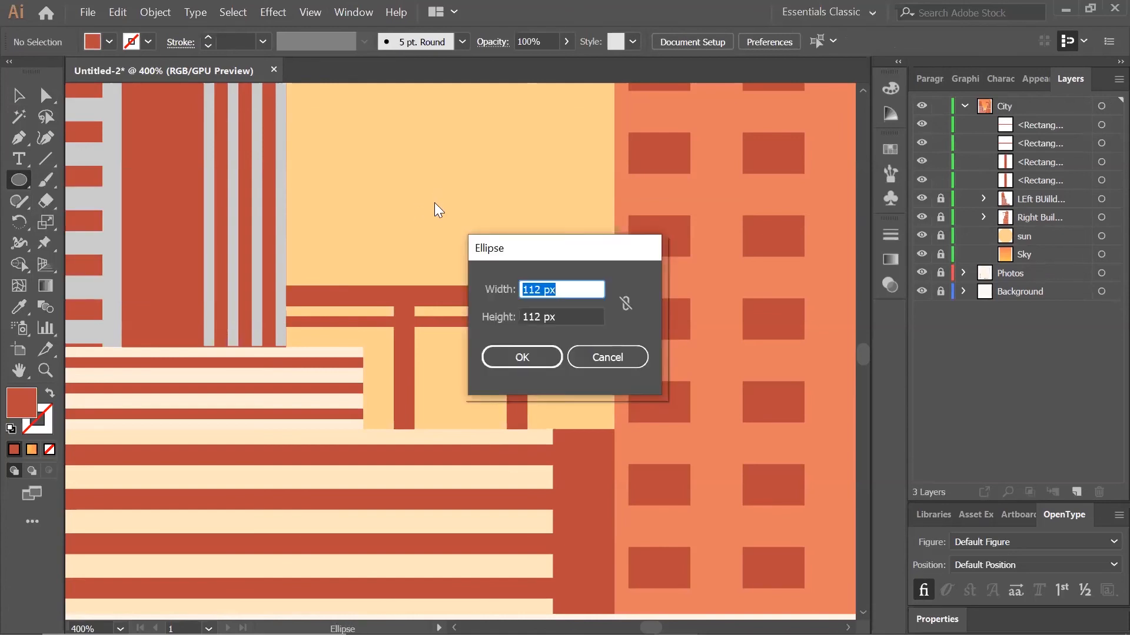
{"action": "type", "text": "64"}
{"action": "key", "text": "Tab"}
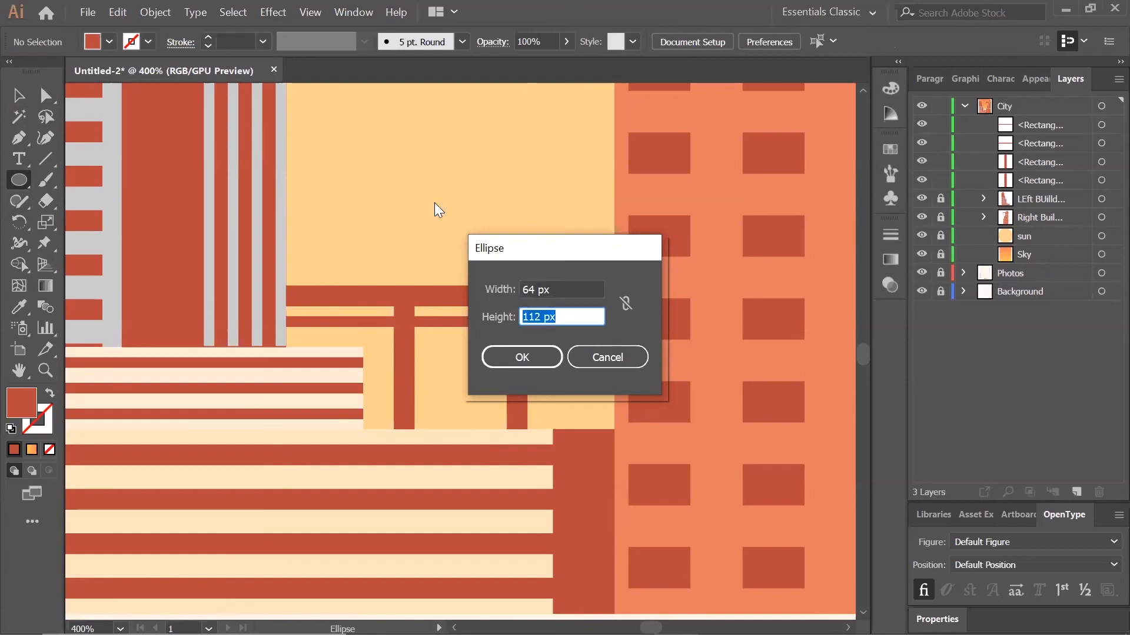
{"action": "type", "text": "48"}
{"action": "key", "text": "Tab"}
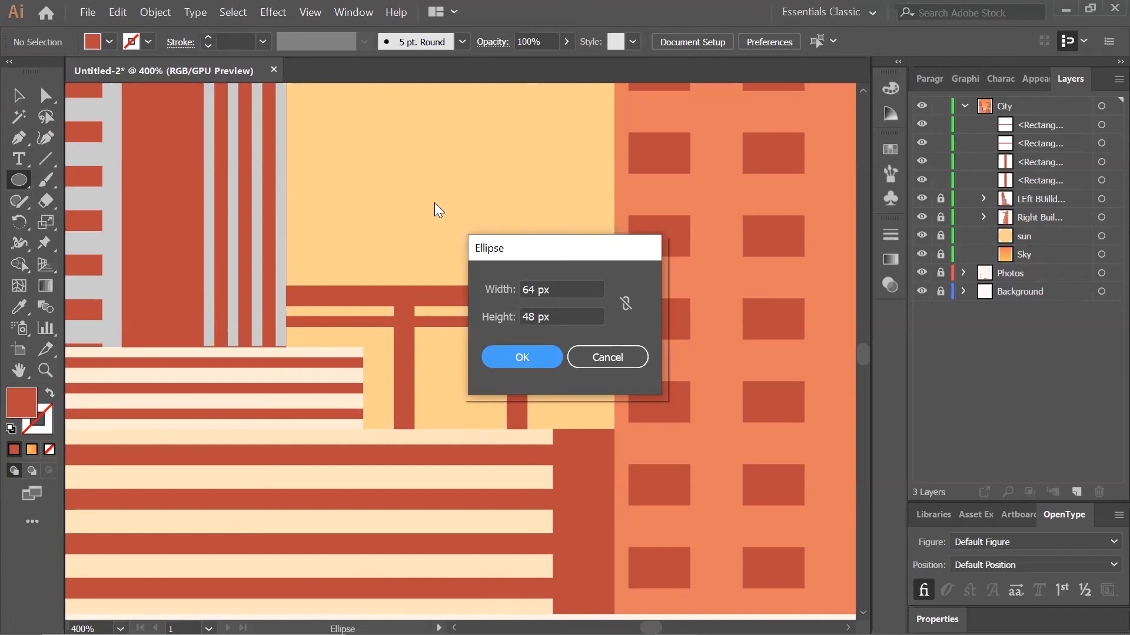
{"action": "key", "text": "Return"}
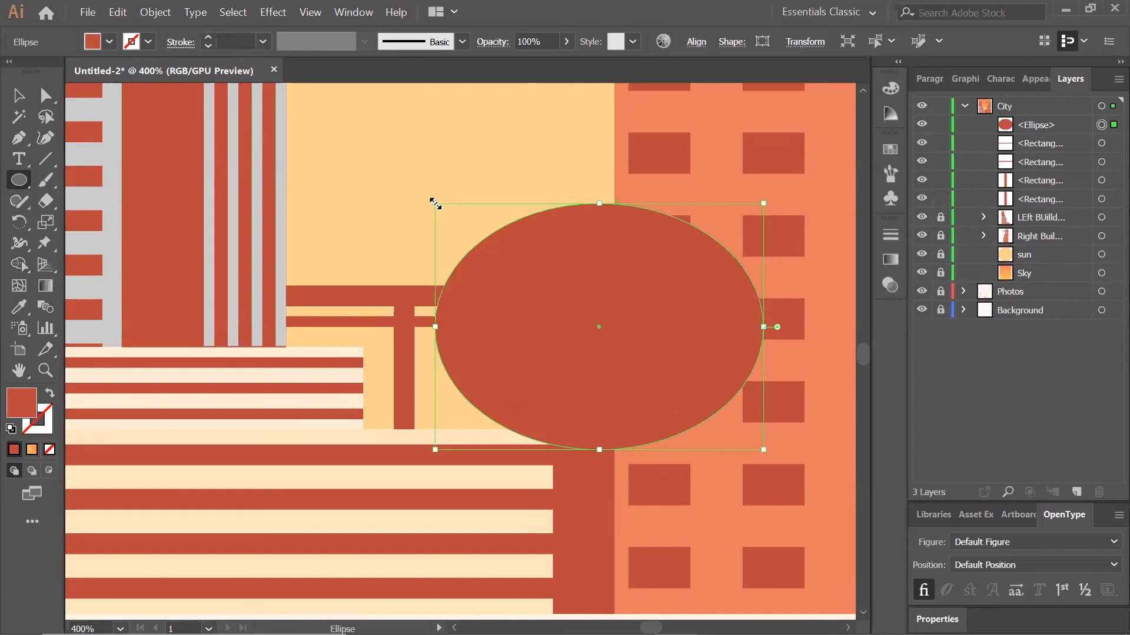
Remove the ellipse's fill and give it a dark red stroke 4 pt thick.
{"action": "left_click", "coordinate": [48, 451]}
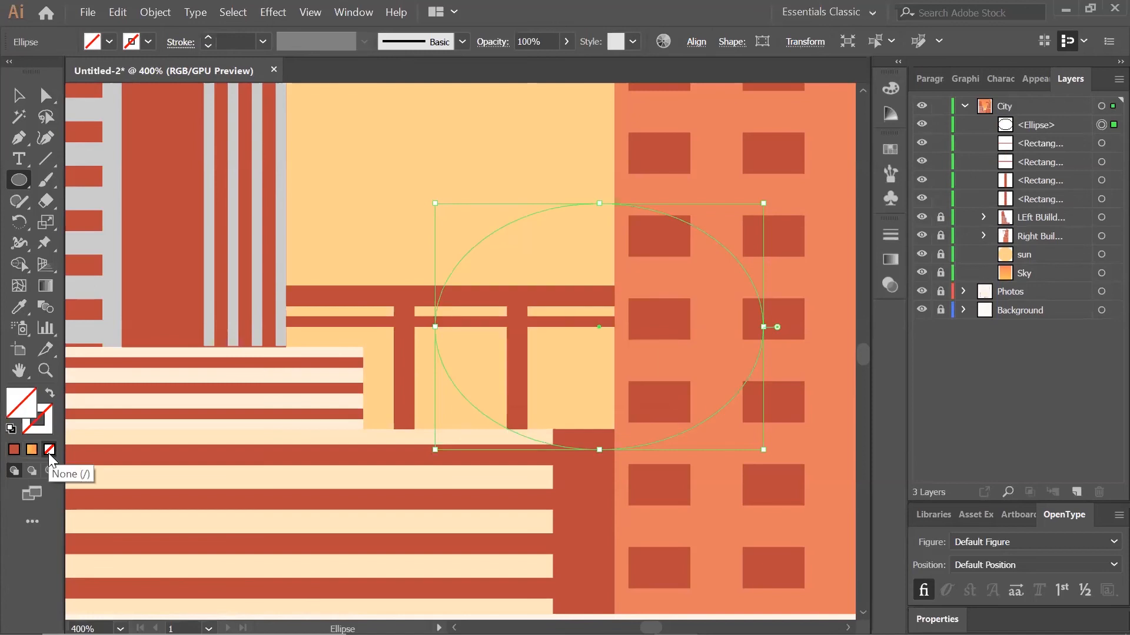
{"action": "left_click", "coordinate": [50, 427]}
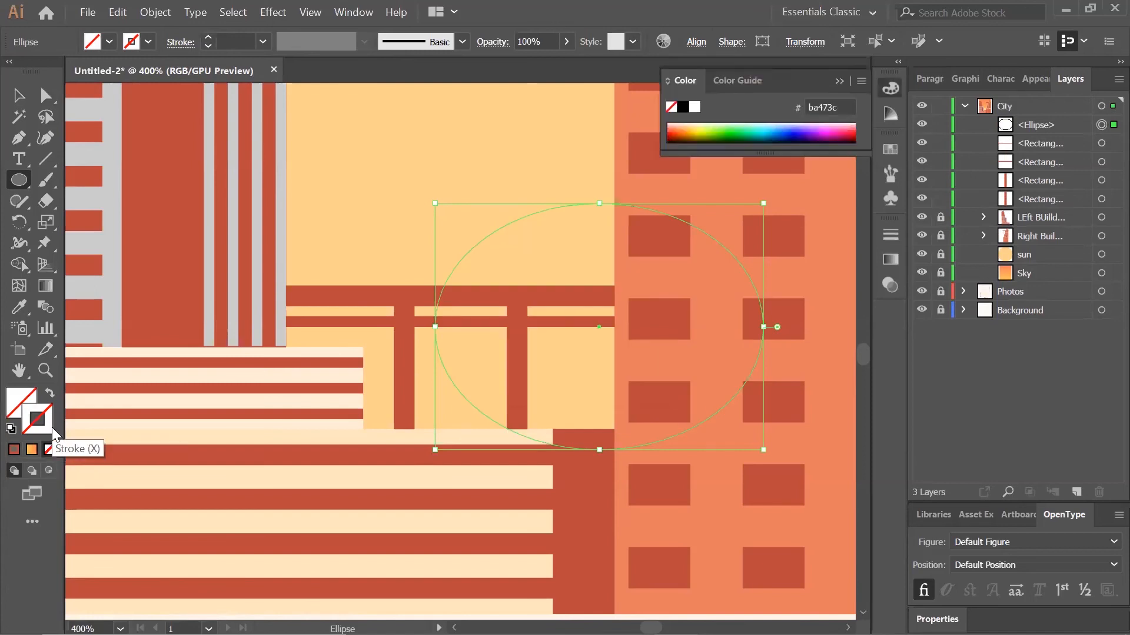
{"action": "left_click", "coordinate": [13, 449]}
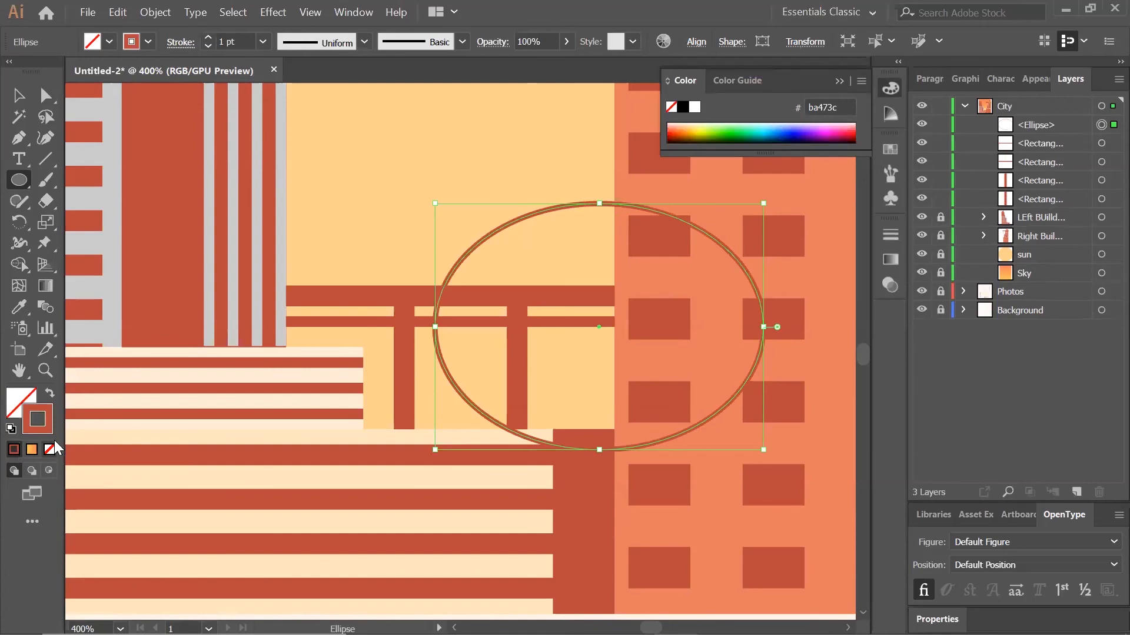
{"action": "left_click", "coordinate": [207, 37]}
{"action": "left_click", "coordinate": [208, 37]}
{"action": "left_click", "coordinate": [207, 38]}
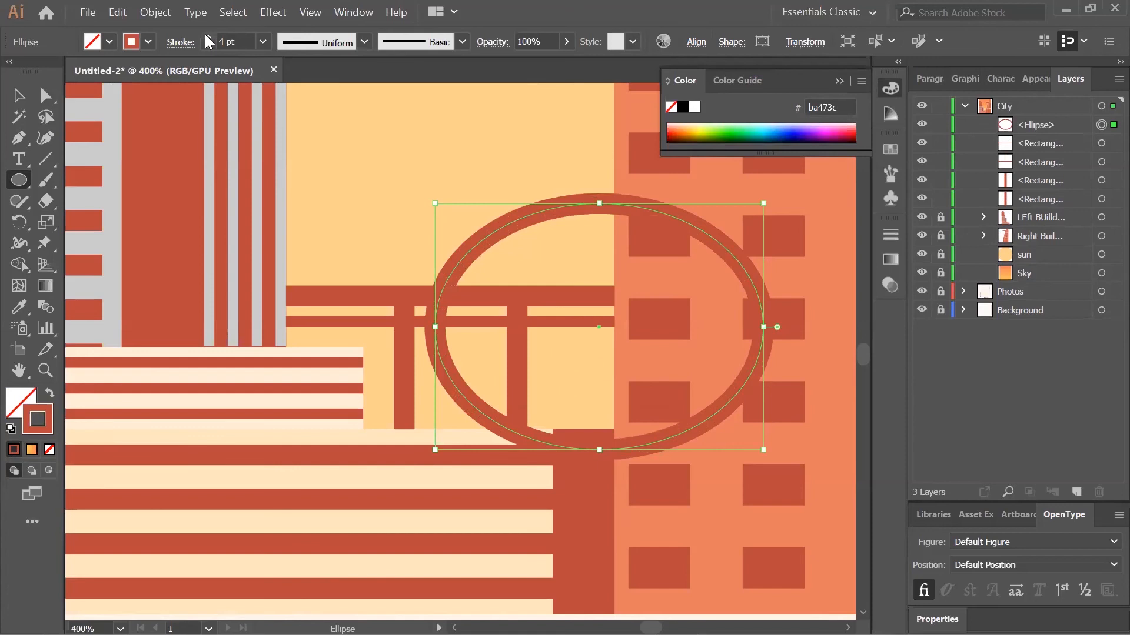
Duplicate the stroked ellipse by copying and pasting it.
{"action": "left_click", "coordinate": [118, 12]}
{"action": "left_click", "coordinate": [141, 89]}
{"action": "left_click", "coordinate": [118, 11]}
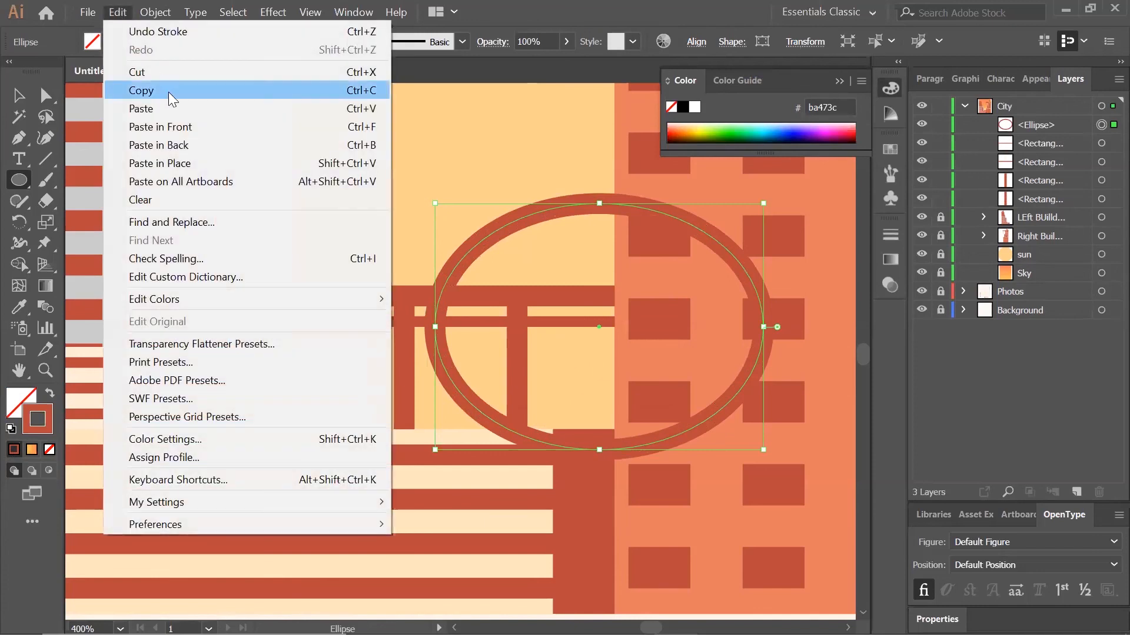
{"action": "left_click", "coordinate": [176, 106]}
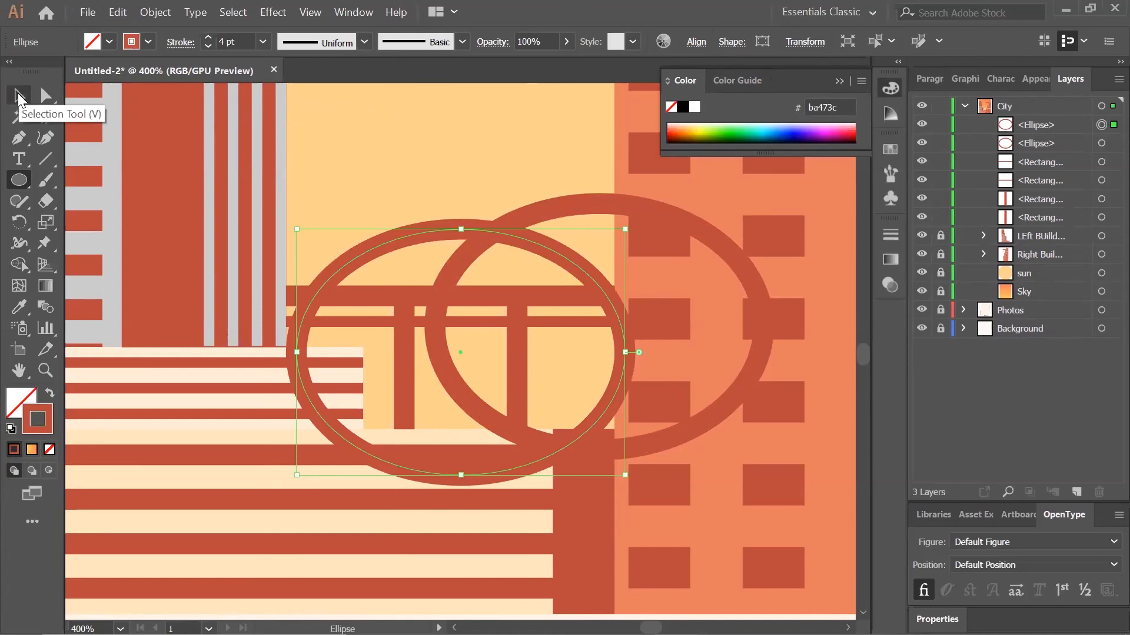
Place the two ellipses side by side above the beam, one overlapping the left building and the other the right building.
{"action": "left_click", "coordinate": [19, 95]}
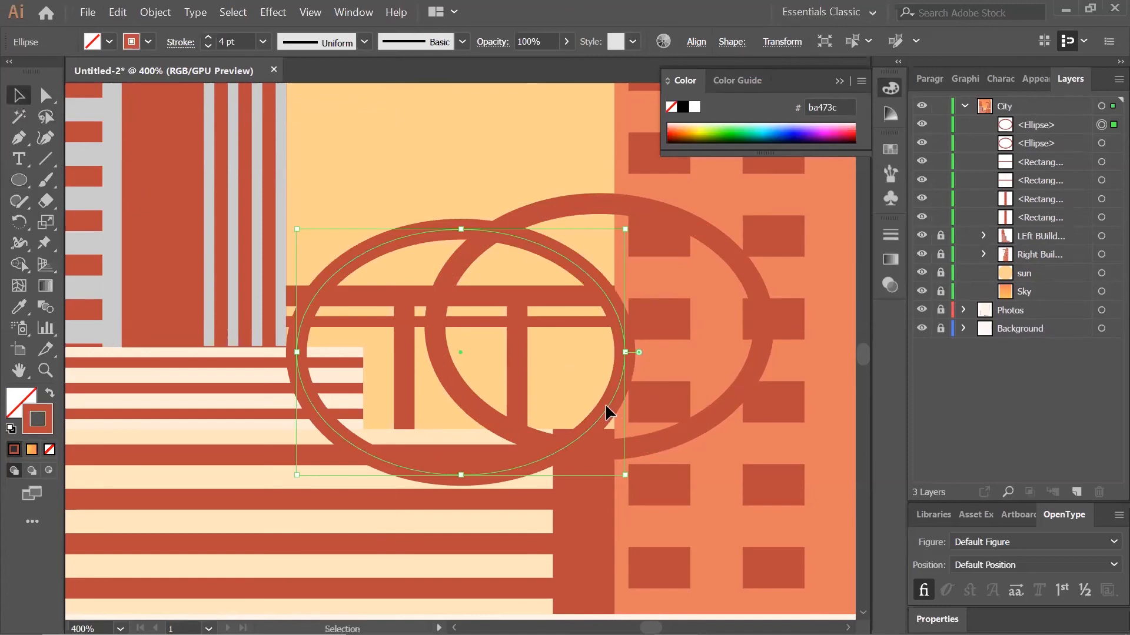
{"action": "scroll", "coordinate": [606, 411], "scroll_direction": "up", "scroll_amount": 2}
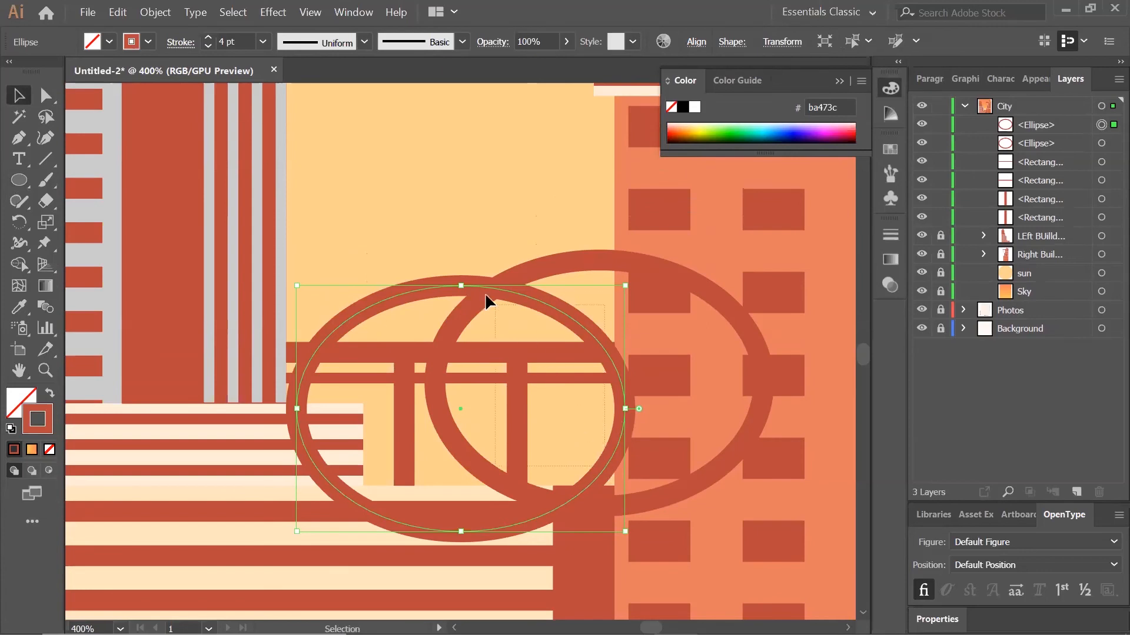
{"action": "left_click_drag", "start_coordinate": [486, 295], "coordinate": [227, 312]}
{"action": "left_click", "coordinate": [446, 169]}
{"action": "left_click", "coordinate": [615, 442]}
{"action": "left_click_drag", "start_coordinate": [615, 443], "coordinate": [445, 233]}
{"action": "left_click", "coordinate": [475, 465]}
{"action": "left_click_drag", "start_coordinate": [475, 460], "coordinate": [507, 287]}
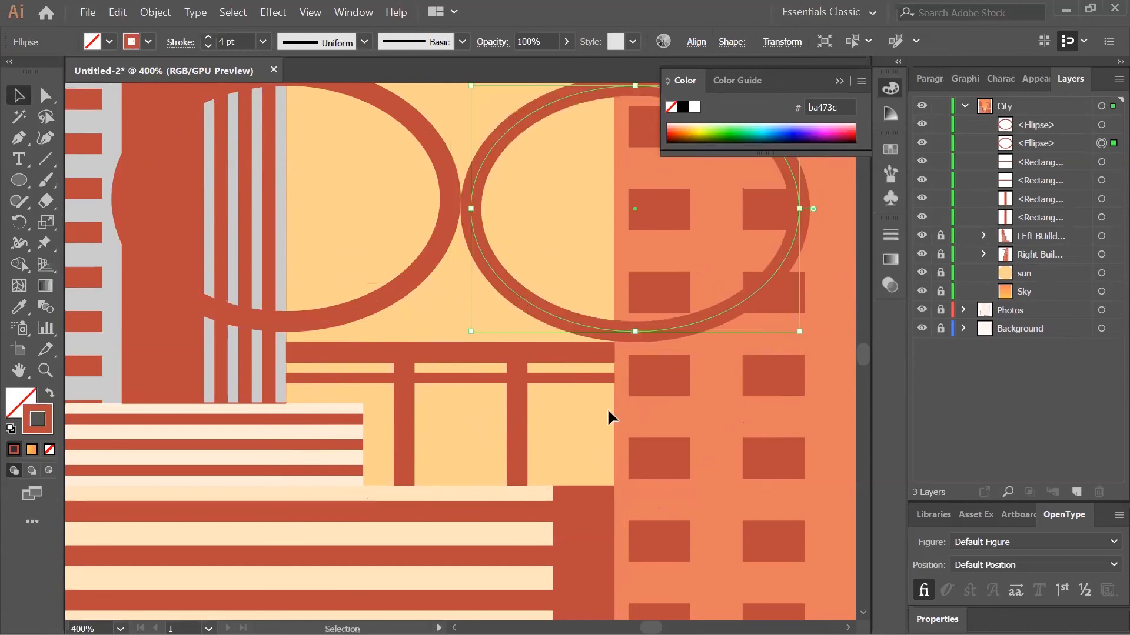
{"action": "scroll", "coordinate": [776, 422], "scroll_direction": "up", "scroll_amount": 5}
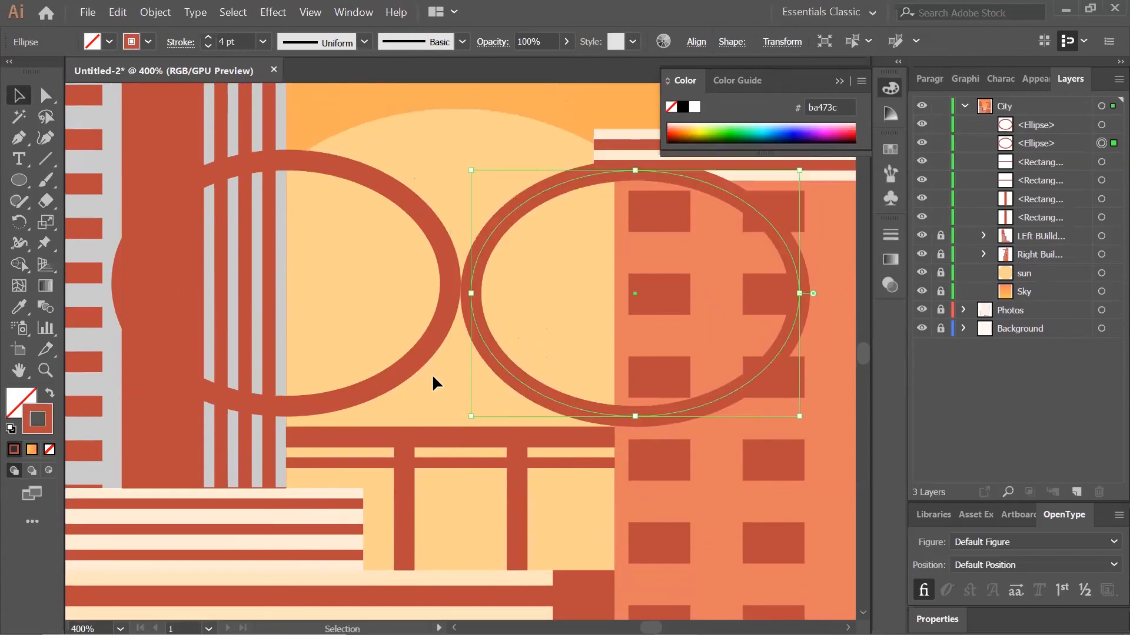
Raise the left ellipse slightly to widen its gap above the beam.
{"action": "left_click", "coordinate": [302, 406]}
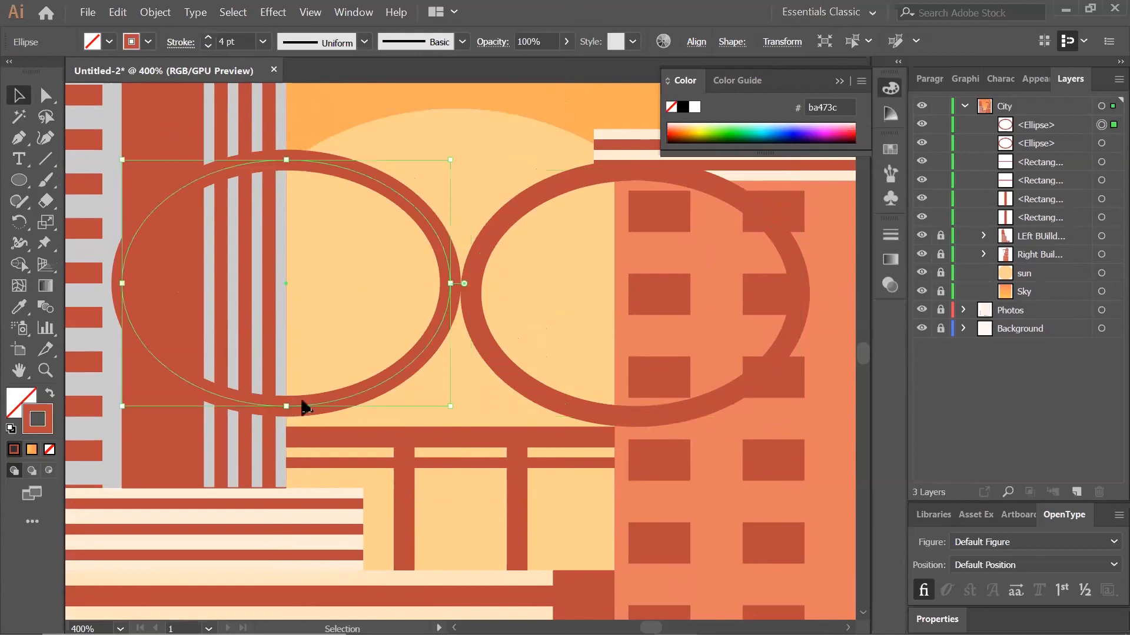
{"action": "left_click", "coordinate": [327, 419]}
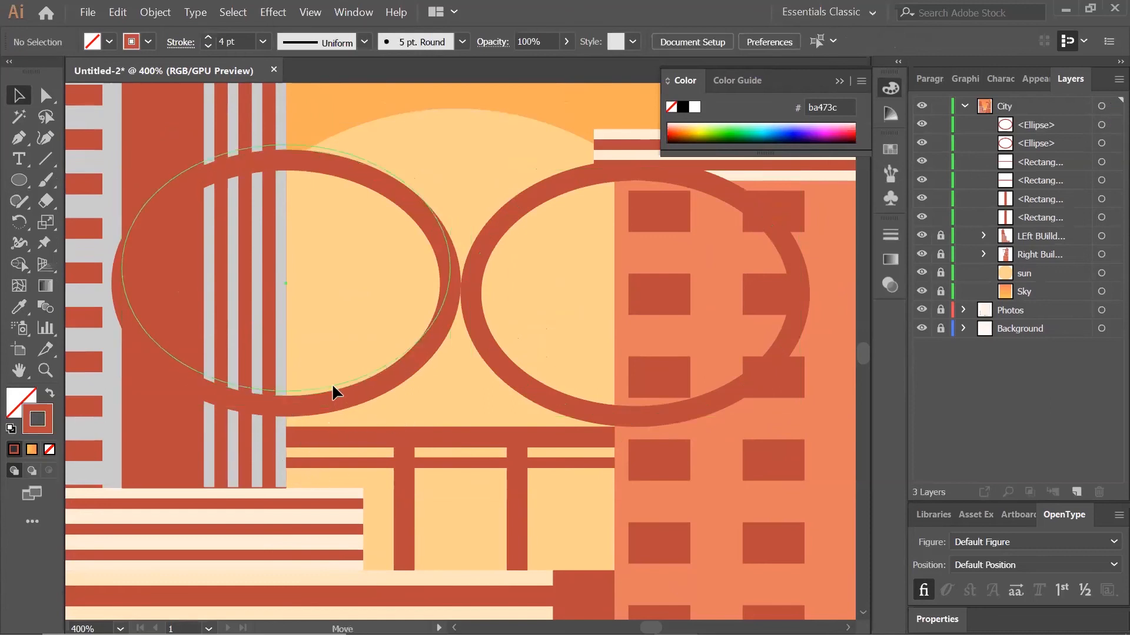
{"action": "left_click", "coordinate": [332, 383]}
{"action": "key", "text": "Up"}
{"action": "key", "text": "Up"}
{"action": "key", "text": "Up"}
{"action": "key", "text": "Up"}
{"action": "key", "text": "Up"}
{"action": "key", "text": "Up"}
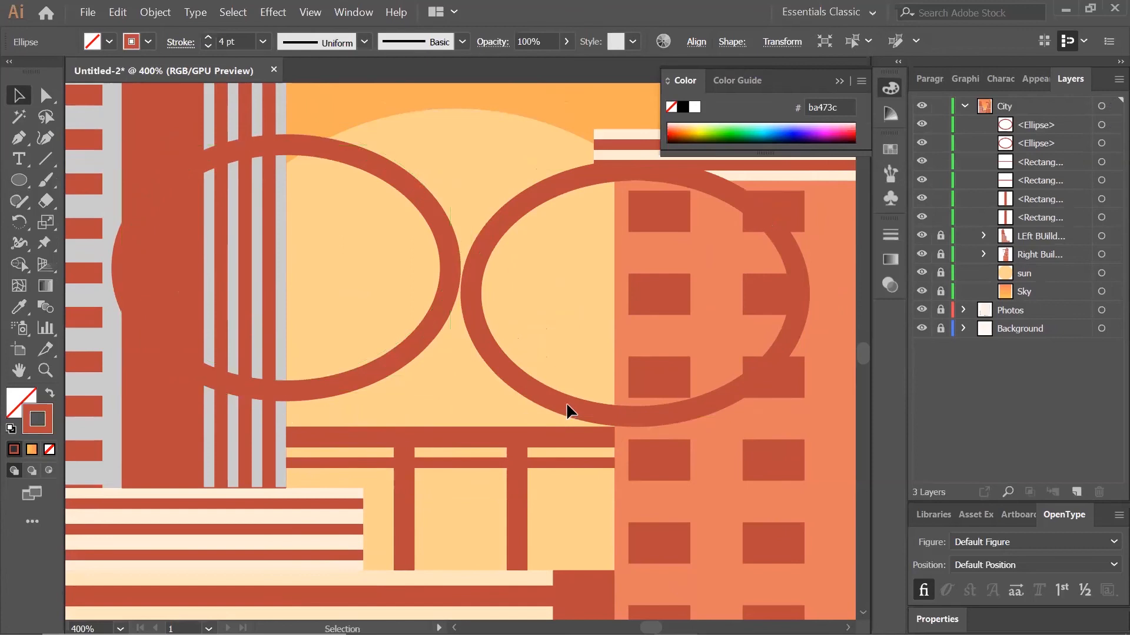
Move the right ellipse up and toward the left one so their strokes overlap where they meet.
{"action": "left_click_drag", "start_coordinate": [568, 405], "coordinate": [560, 389]}
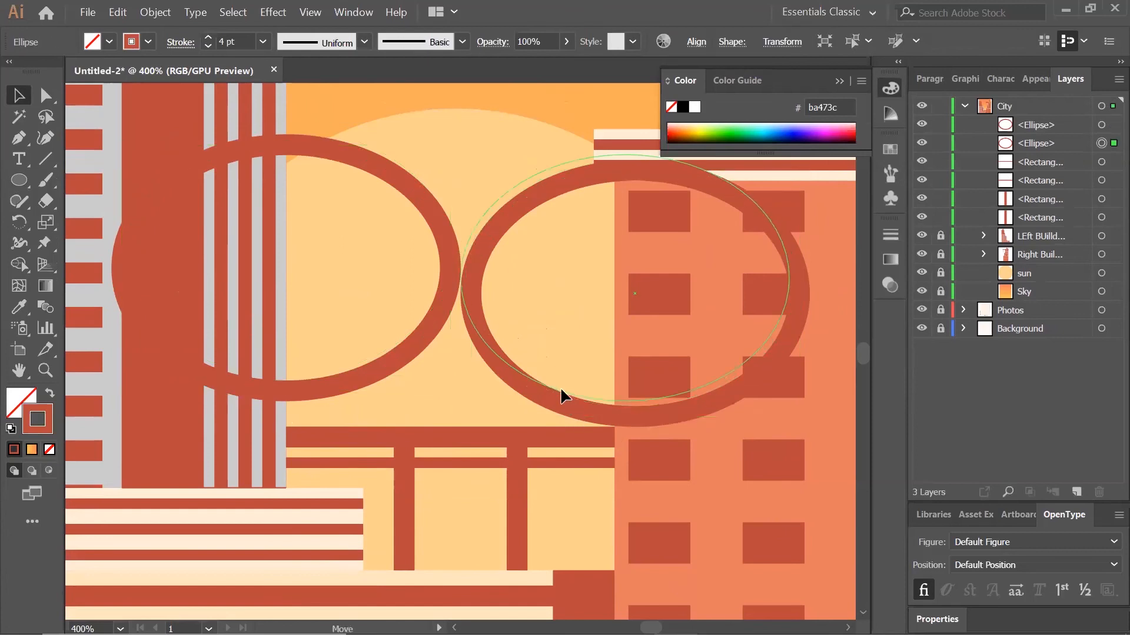
{"action": "left_click", "coordinate": [446, 278]}
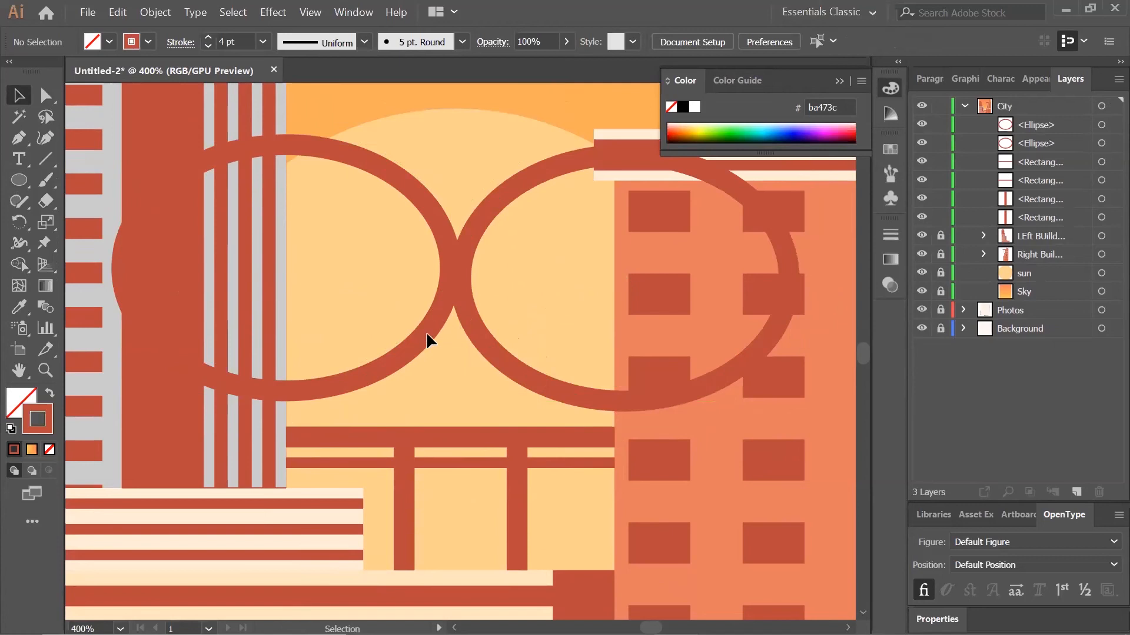
{"action": "left_click", "coordinate": [495, 354]}
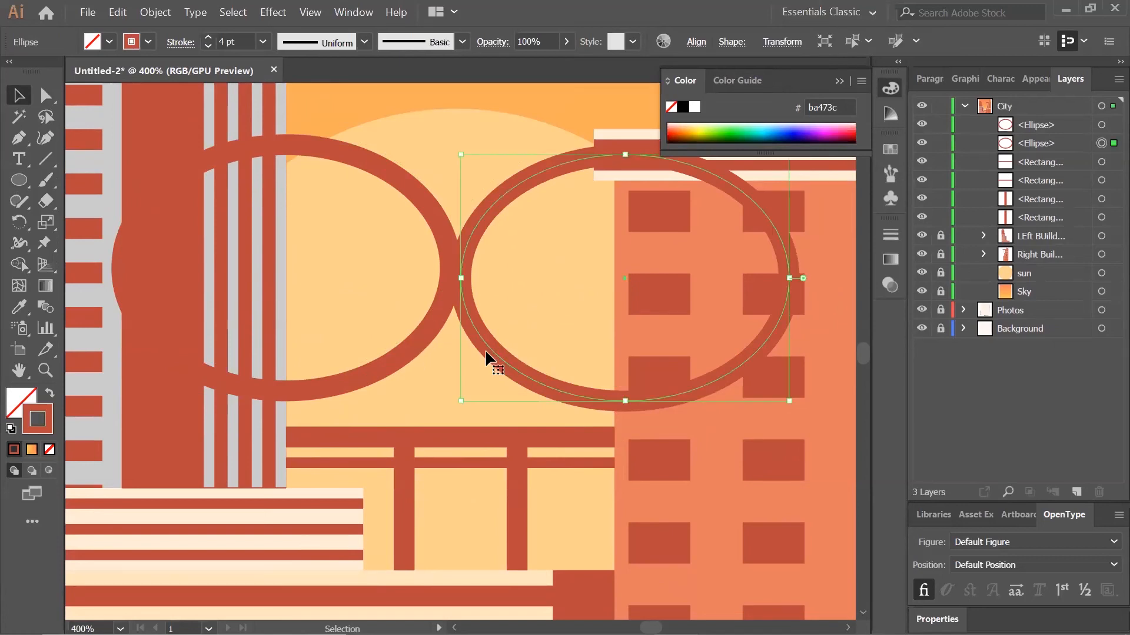
{"action": "left_click", "coordinate": [486, 348]}
{"action": "left_click", "coordinate": [489, 345]}
{"action": "left_click_drag", "start_coordinate": [459, 298], "coordinate": [457, 303]}
{"action": "left_click", "coordinate": [399, 361]}
{"action": "left_click", "coordinate": [508, 333]}
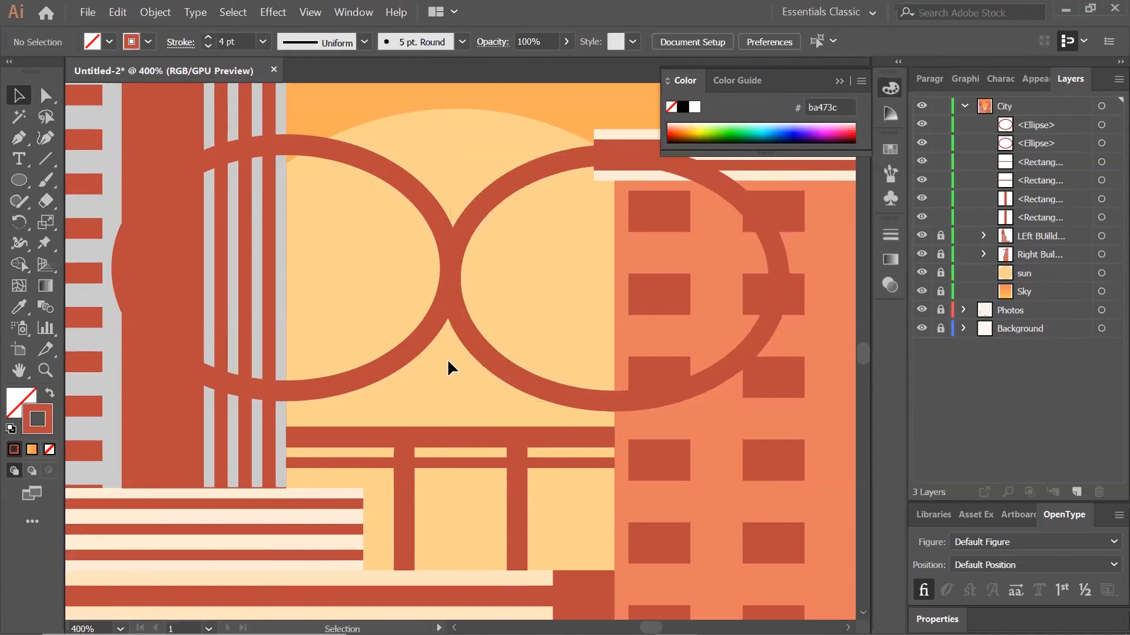
Shift both ellipses together slightly to the right.
{"action": "left_click_drag", "start_coordinate": [494, 303], "coordinate": [486, 358]}
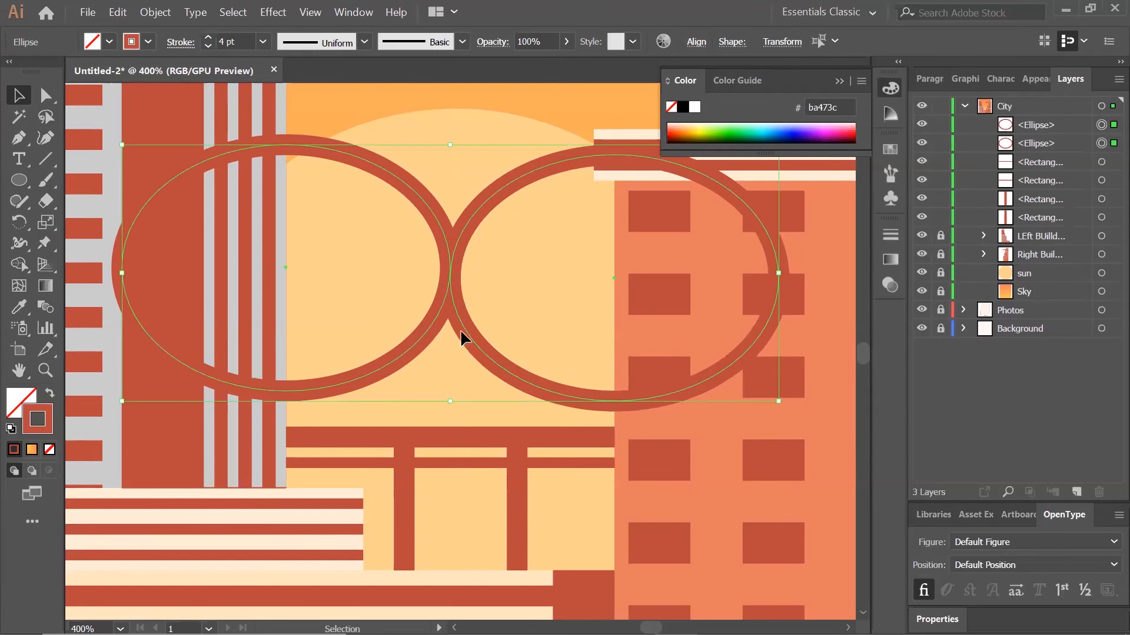
{"action": "key", "text": "Right"}
{"action": "key", "text": "Right"}
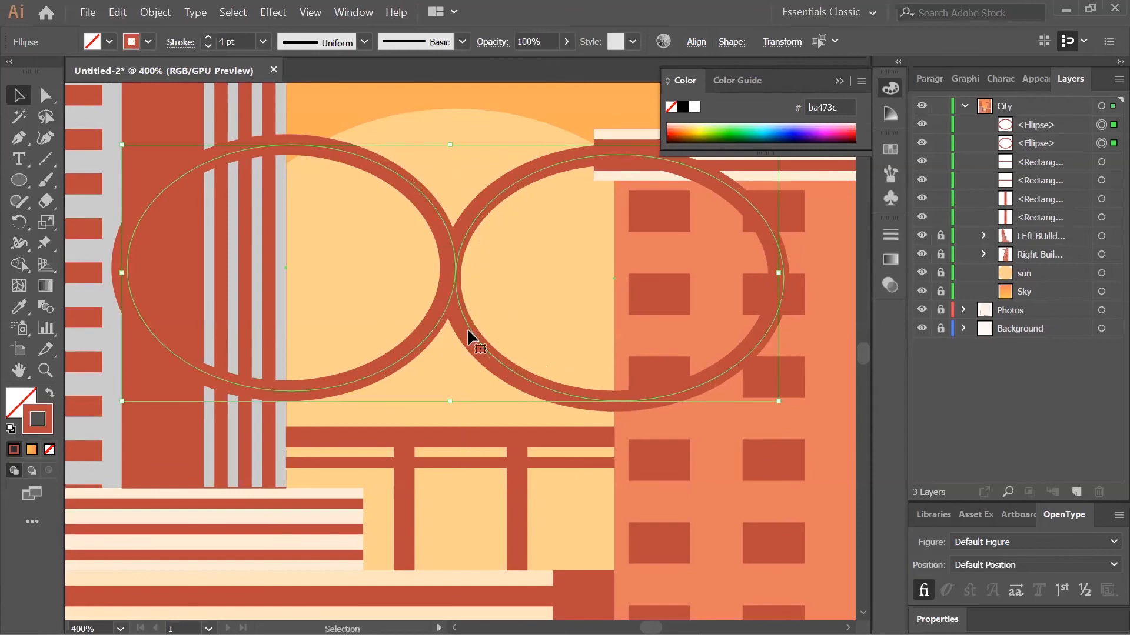
{"action": "left_click", "coordinate": [507, 415]}
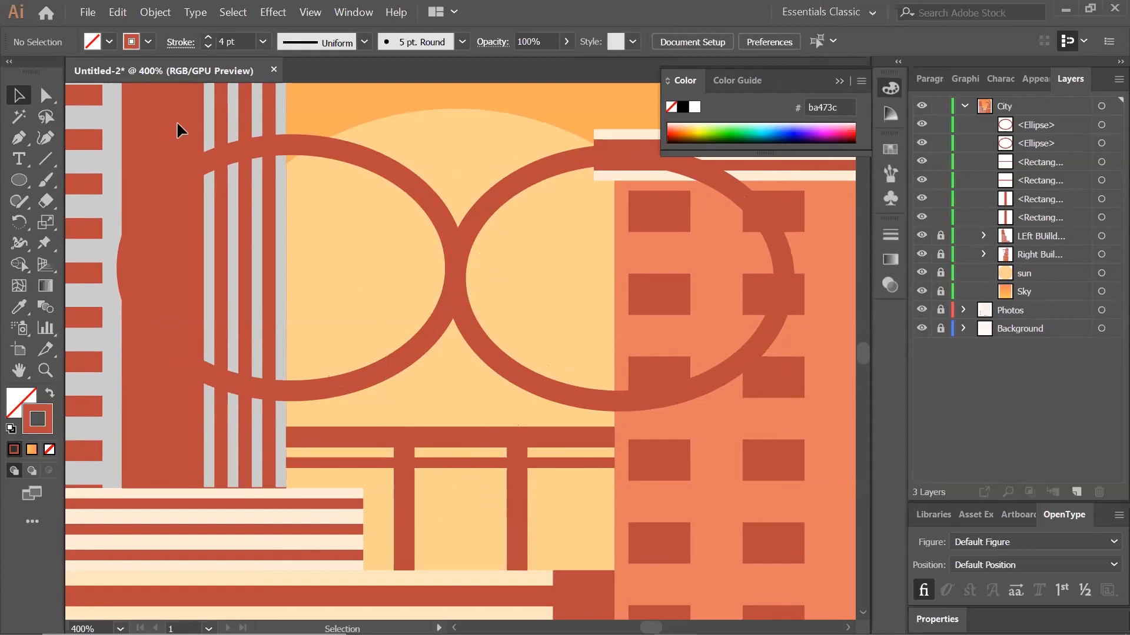
Delete the top anchor point of each ellipse to leave two open lower arcs.
{"action": "left_click", "coordinate": [46, 99]}
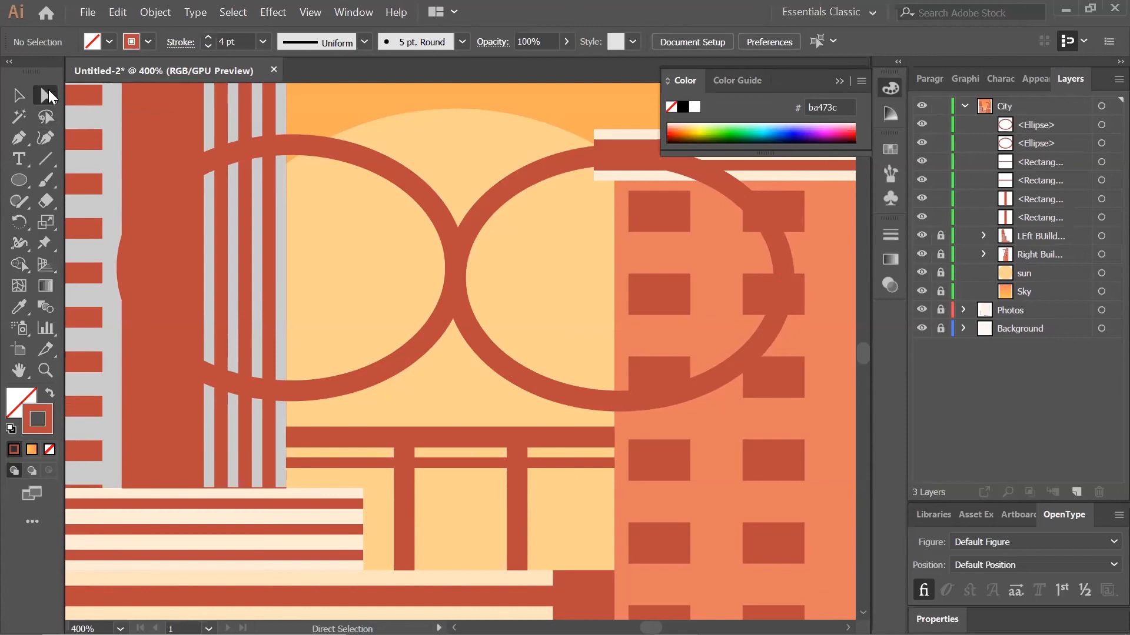
{"action": "left_click", "coordinate": [292, 145]}
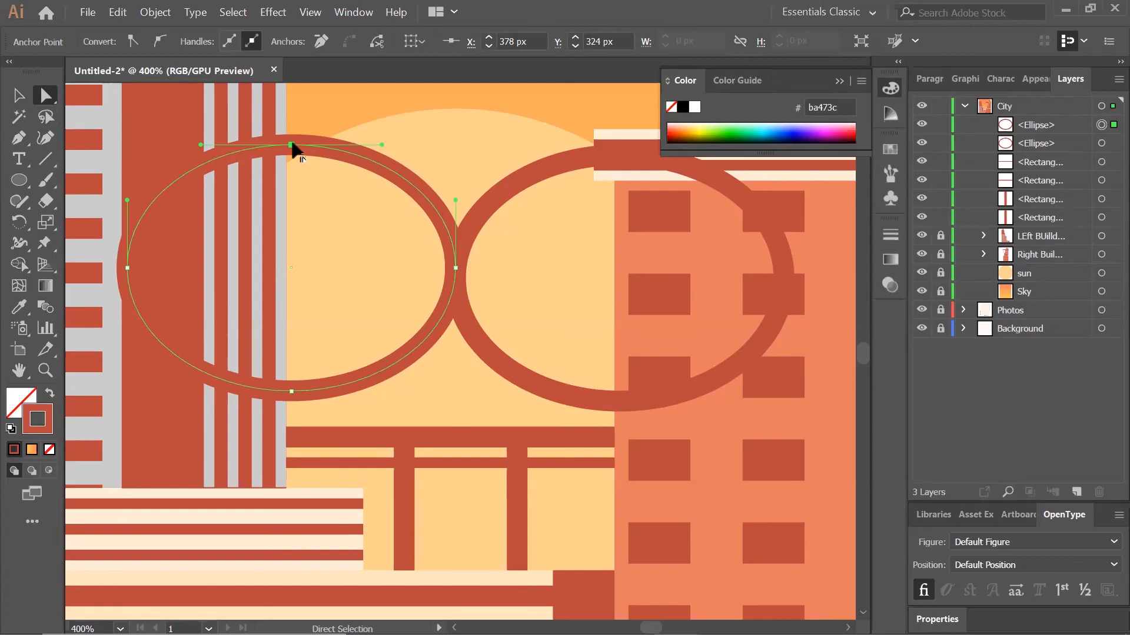
{"action": "key", "text": "Delete"}
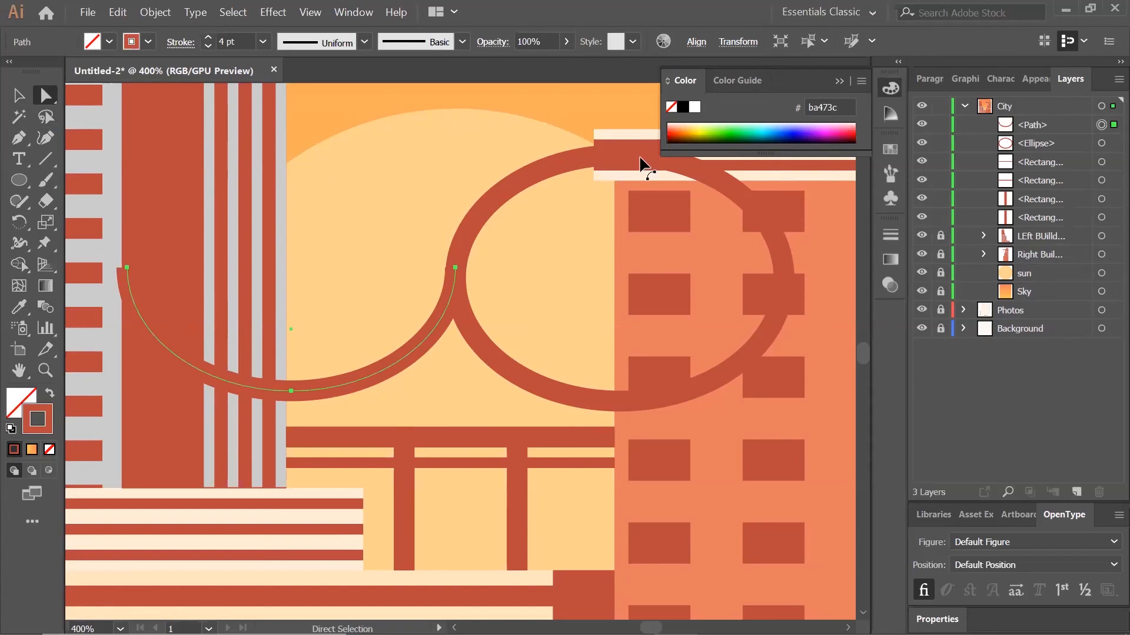
{"action": "left_click", "coordinate": [554, 167]}
{"action": "left_click", "coordinate": [619, 155]}
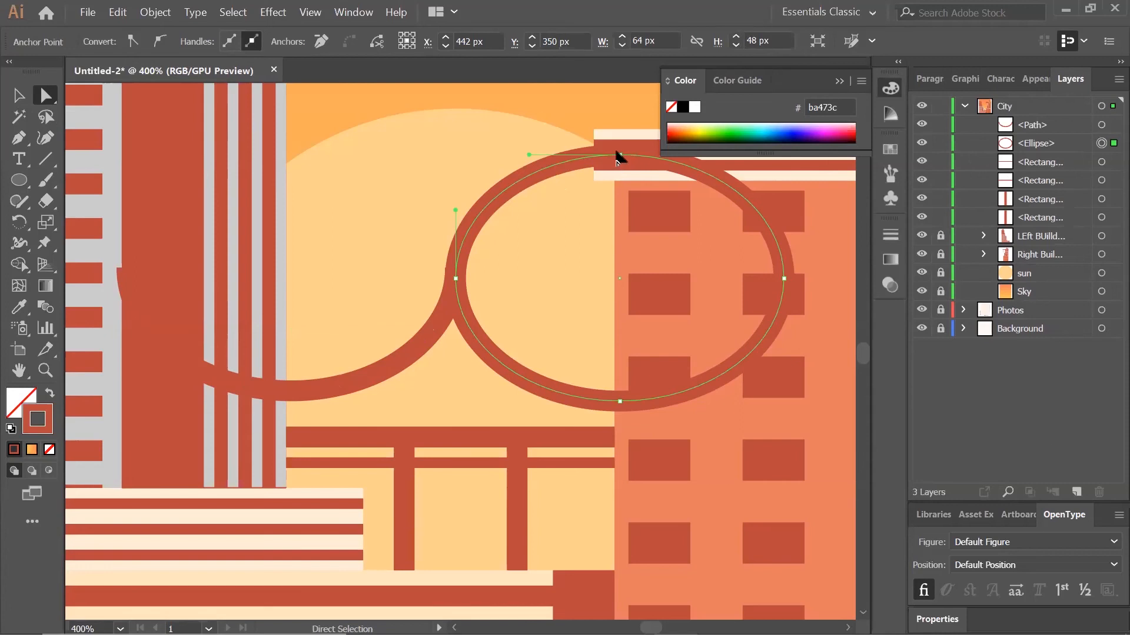
{"action": "left_click", "coordinate": [619, 155]}
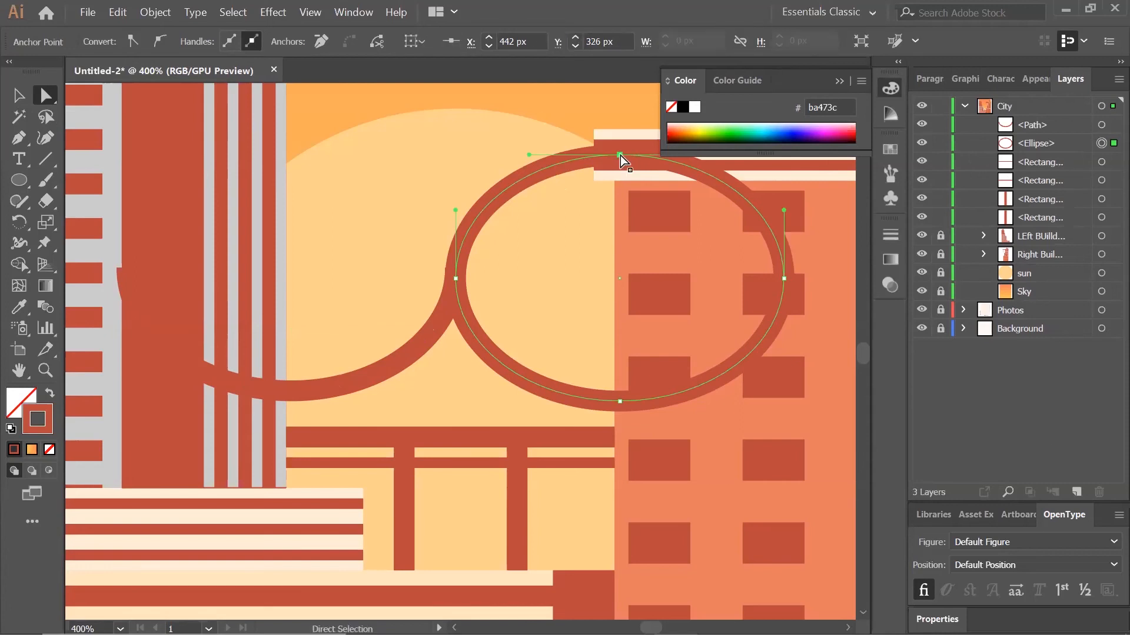
{"action": "key", "text": "Delete"}
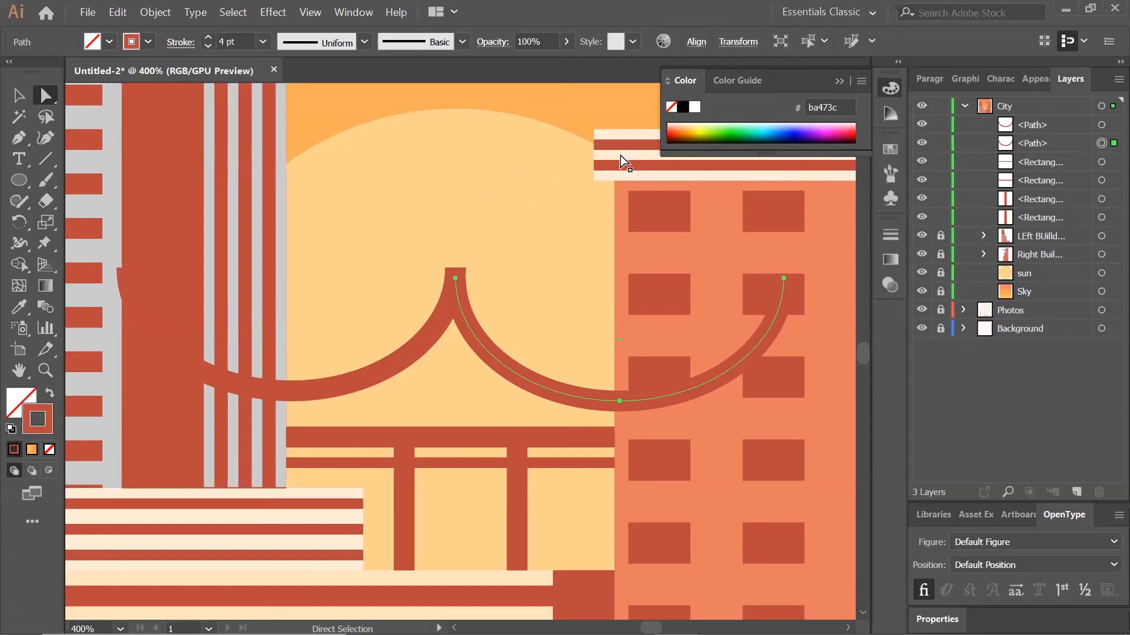
Delete the outer end anchor of each arc, keeping only the inner curves that rise to the shared central peak.
{"action": "left_click", "coordinate": [198, 367]}
{"action": "left_click", "coordinate": [327, 381]}
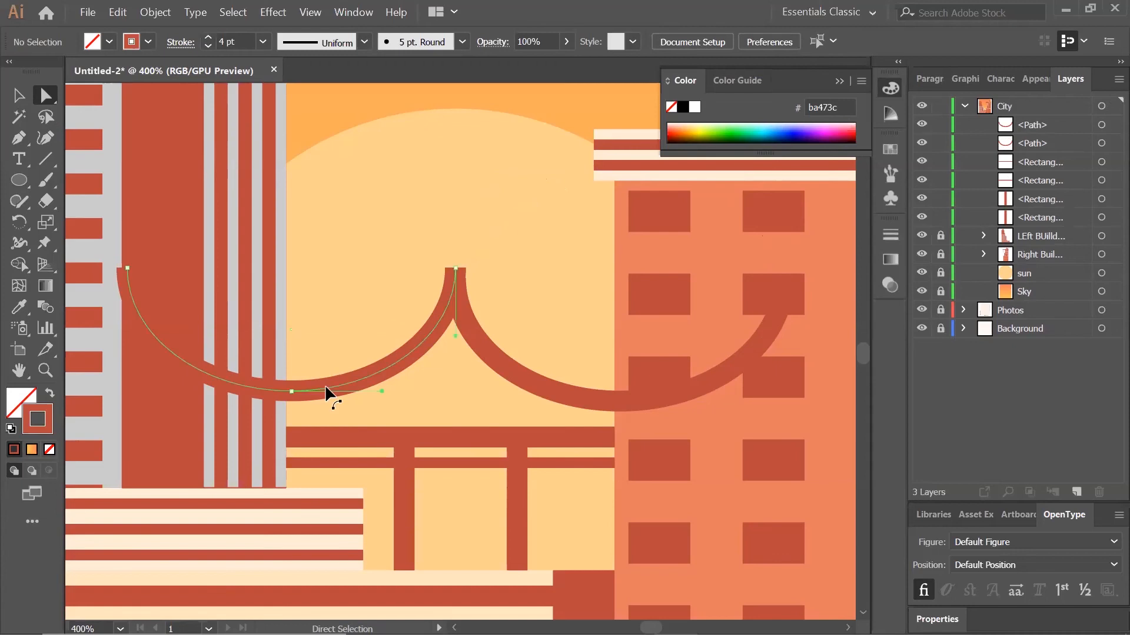
{"action": "left_click", "coordinate": [127, 269]}
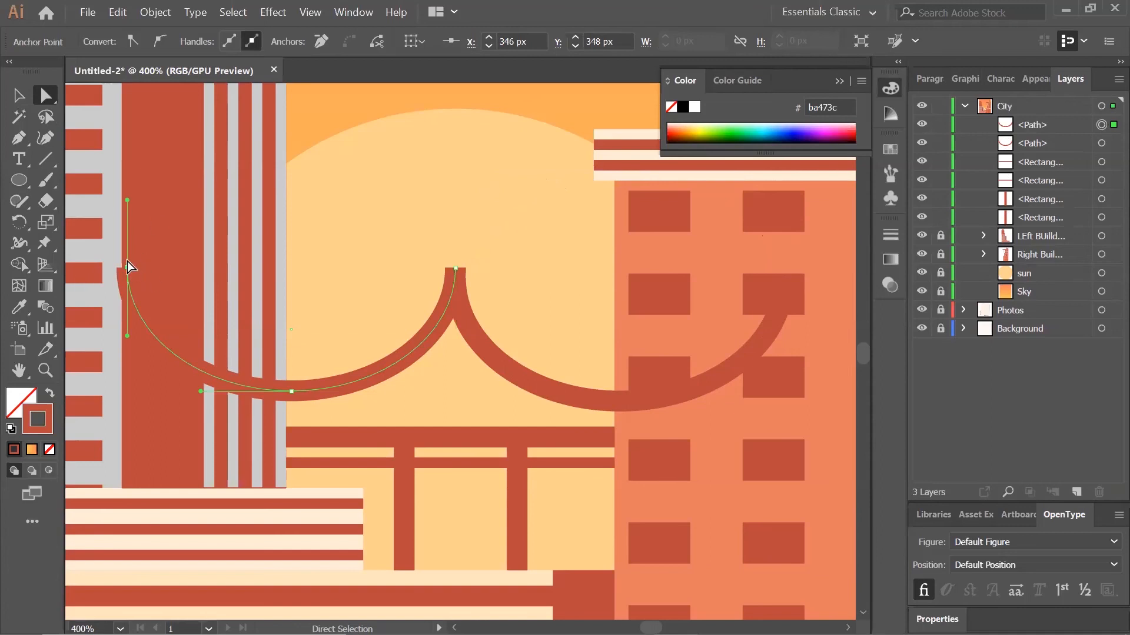
{"action": "left_click_drag", "start_coordinate": [127, 268], "coordinate": [128, 268]}
{"action": "key", "text": "Delete"}
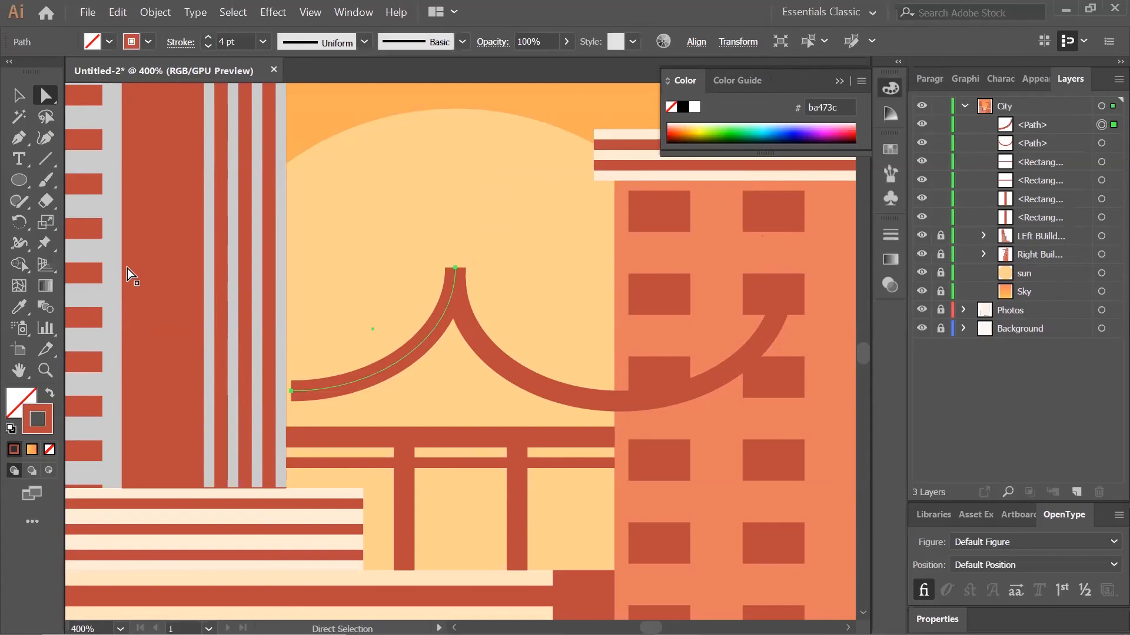
{"action": "left_click", "coordinate": [572, 396]}
{"action": "left_click", "coordinate": [574, 403]}
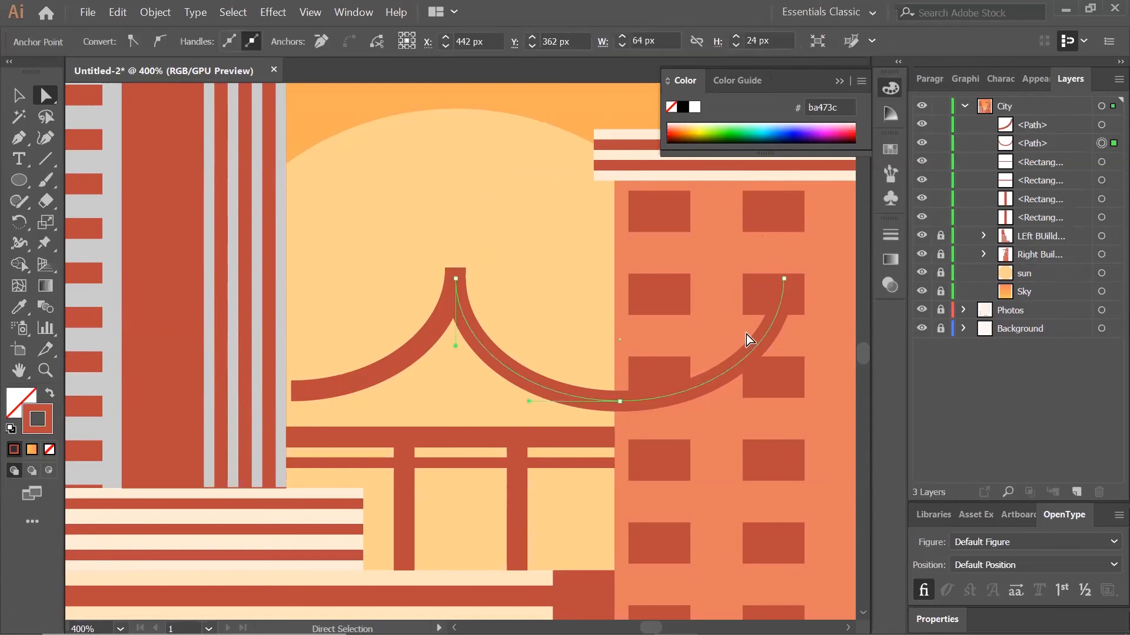
{"action": "left_click", "coordinate": [784, 279]}
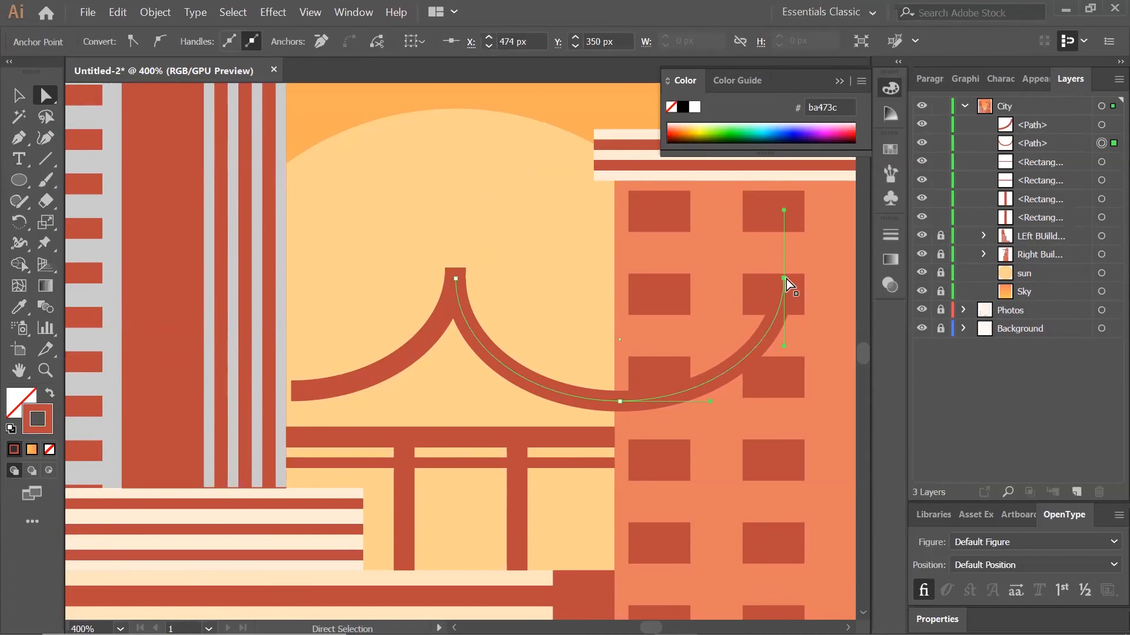
{"action": "key", "text": "Delete"}
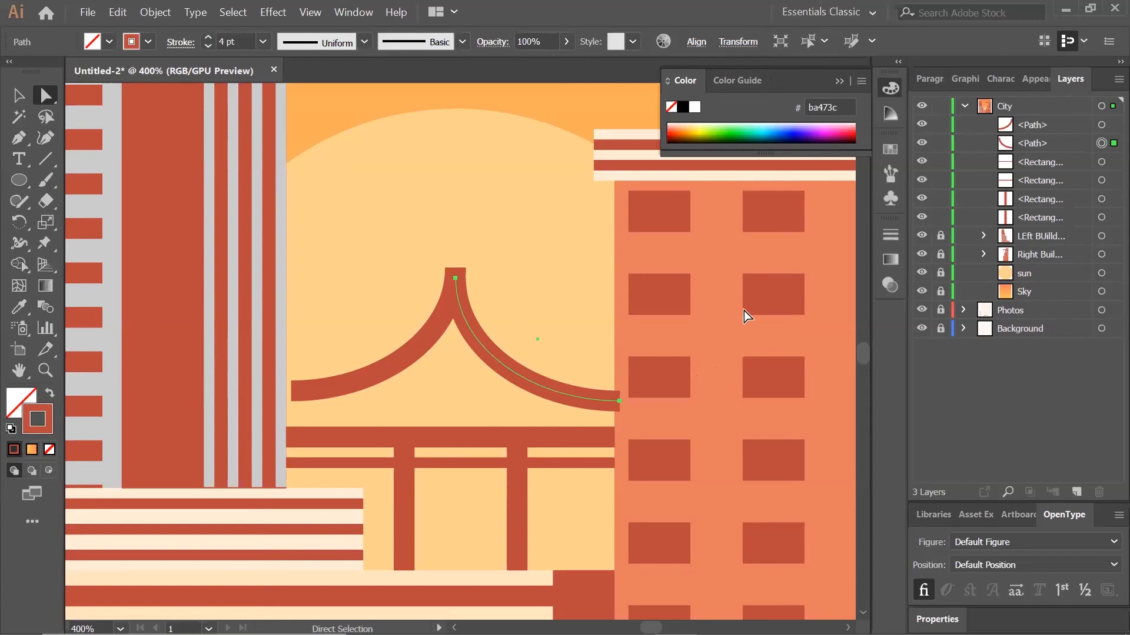
Move both roof curves together slightly left so their outer ends line up with the beam's ends.
{"action": "left_click", "coordinate": [19, 95]}
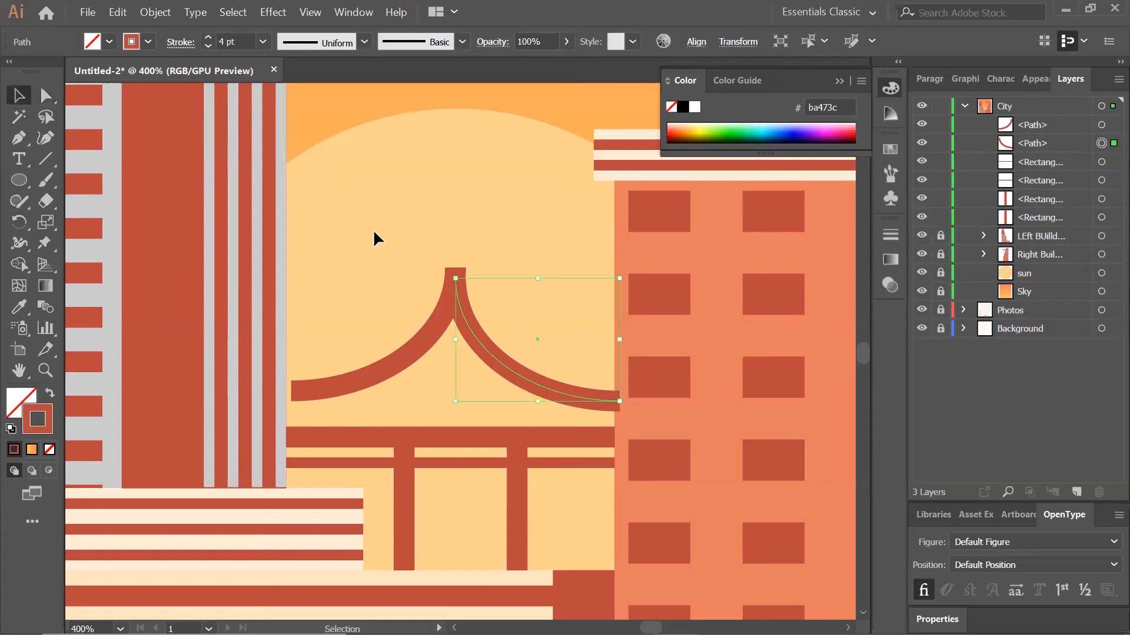
{"action": "left_click_drag", "start_coordinate": [515, 365], "coordinate": [520, 373]}
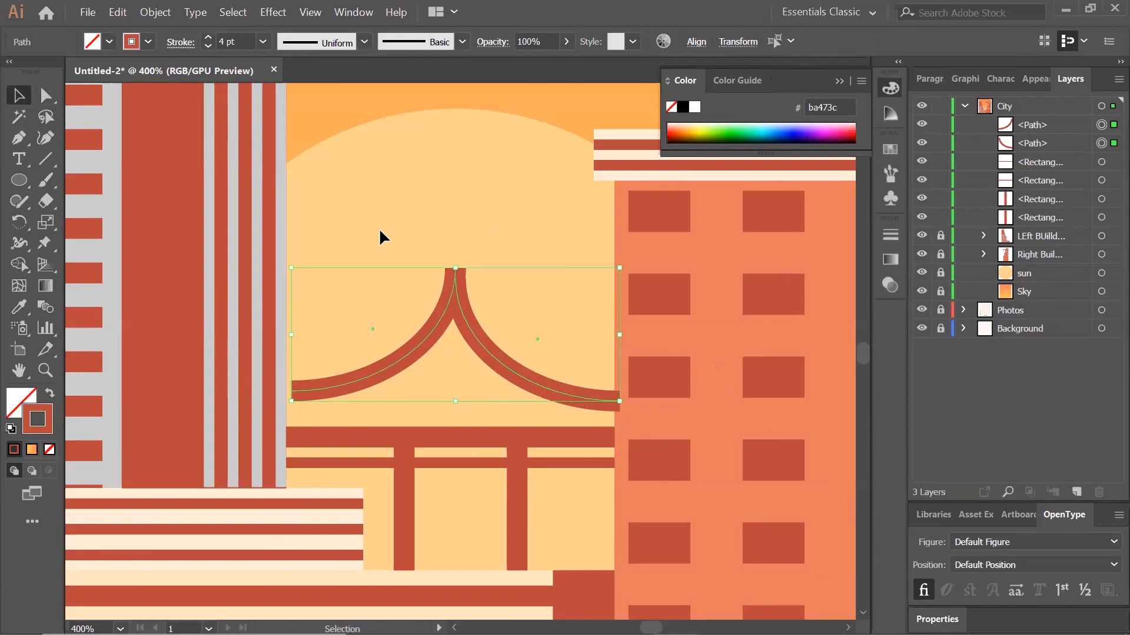
{"action": "left_click", "coordinate": [498, 375]}
{"action": "left_click_drag", "start_coordinate": [490, 335], "coordinate": [456, 327]}
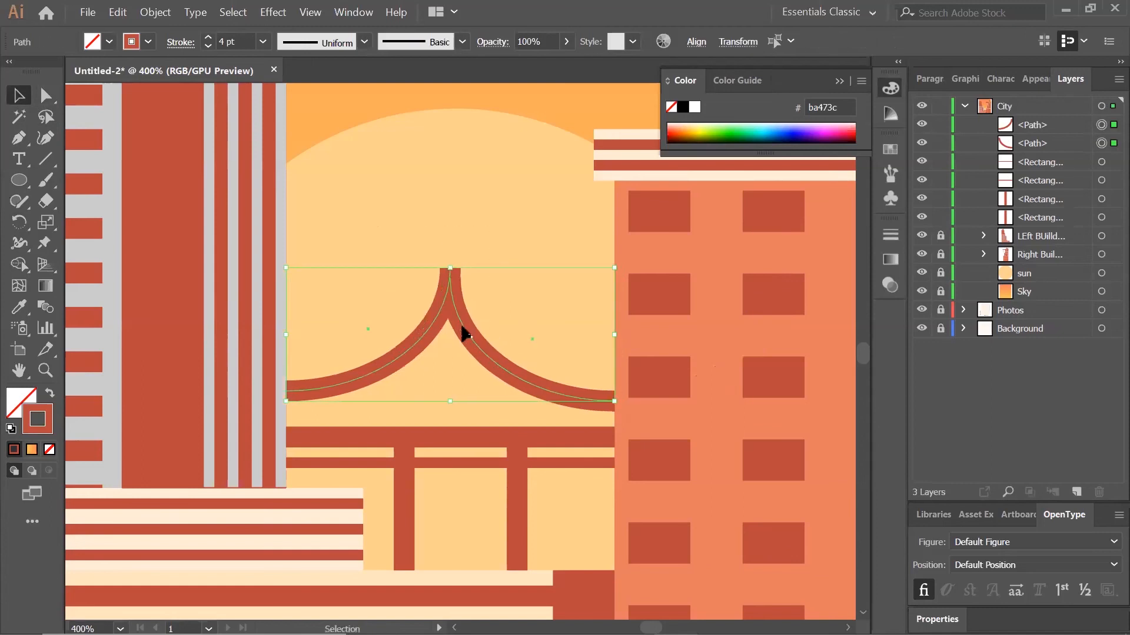
{"action": "left_click", "coordinate": [517, 291]}
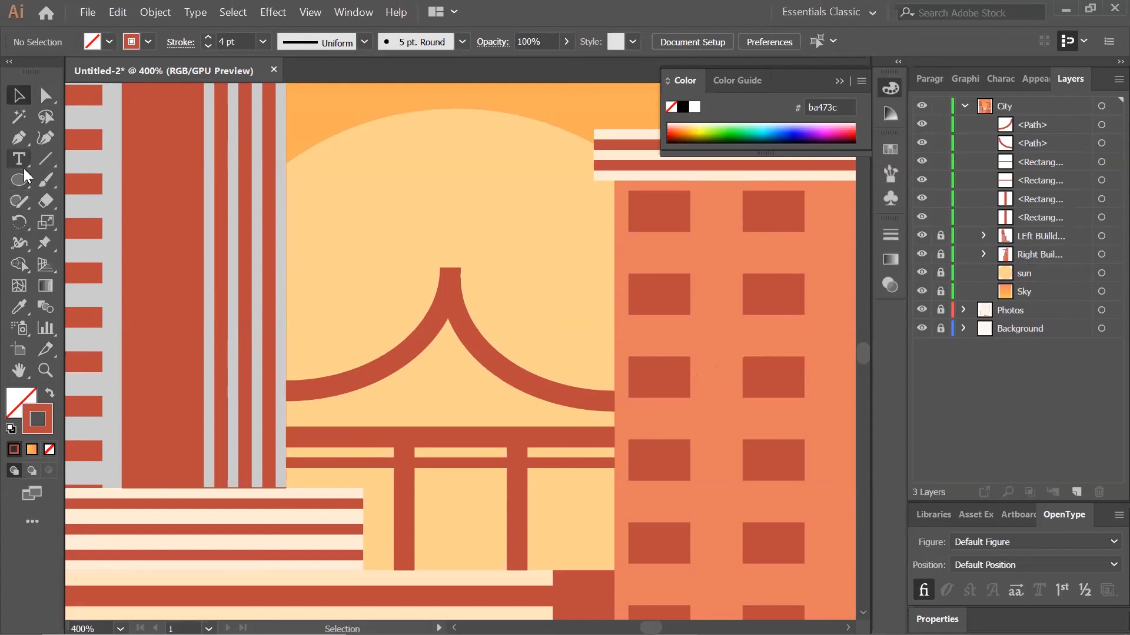
Create a 4 × 43 px rectangle above the roof and swap its fill and stroke, leaving a solid red fill without outline.
{"action": "left_click", "coordinate": [19, 186]}
{"action": "left_click_drag", "start_coordinate": [19, 186], "coordinate": [64, 181]}
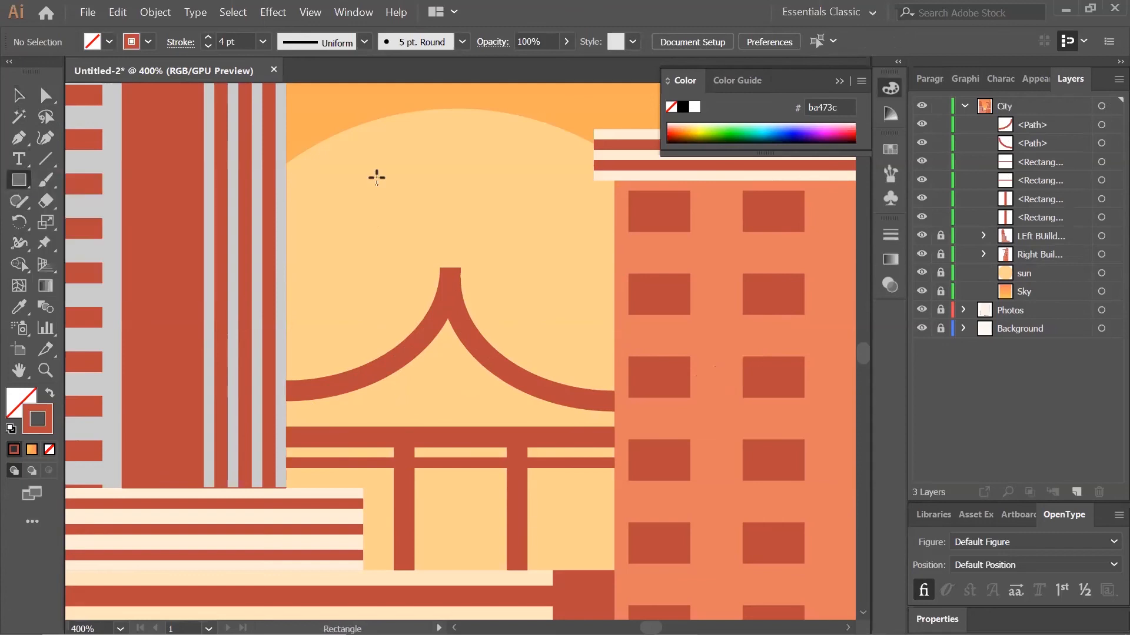
{"action": "left_click", "coordinate": [377, 177]}
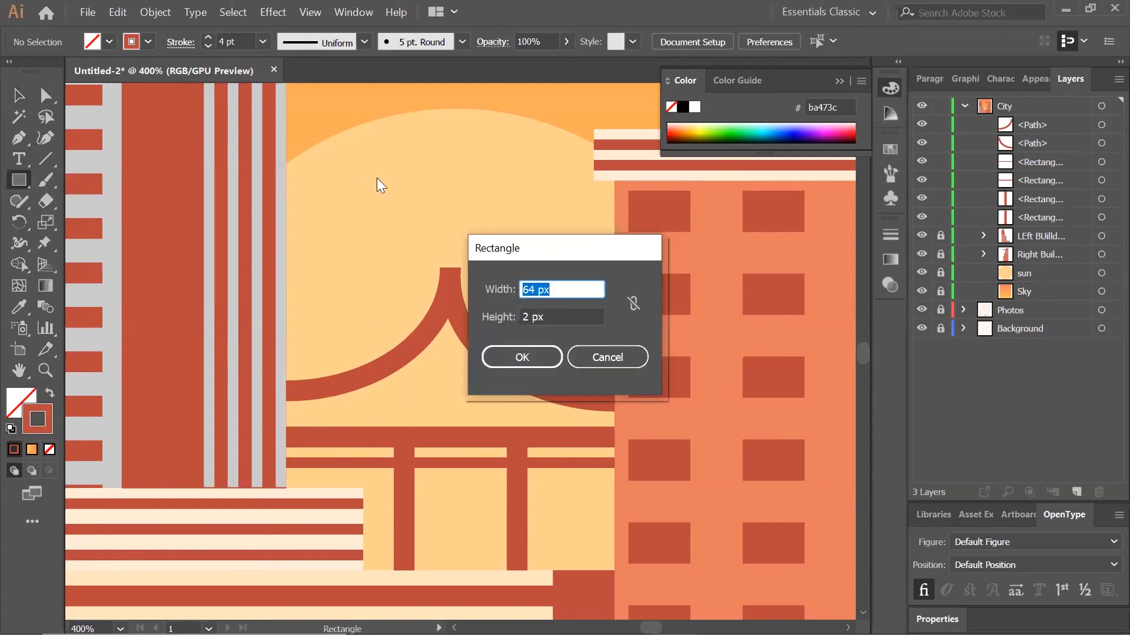
{"action": "type", "text": "4"}
{"action": "key", "text": "Tab"}
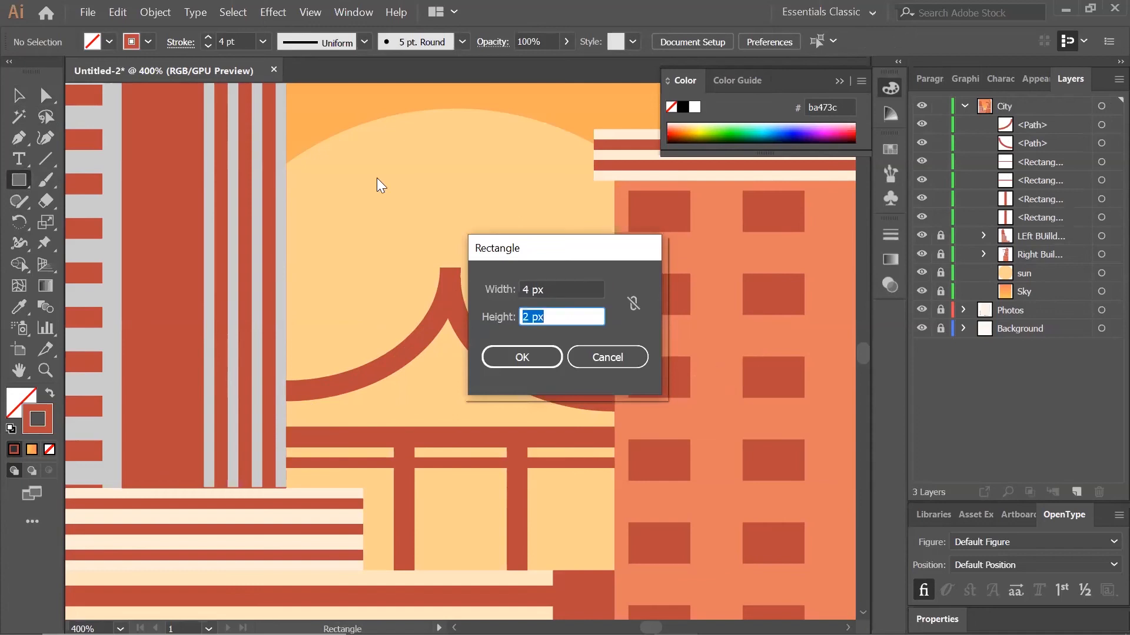
{"action": "type", "text": "43"}
{"action": "key", "text": "Tab"}
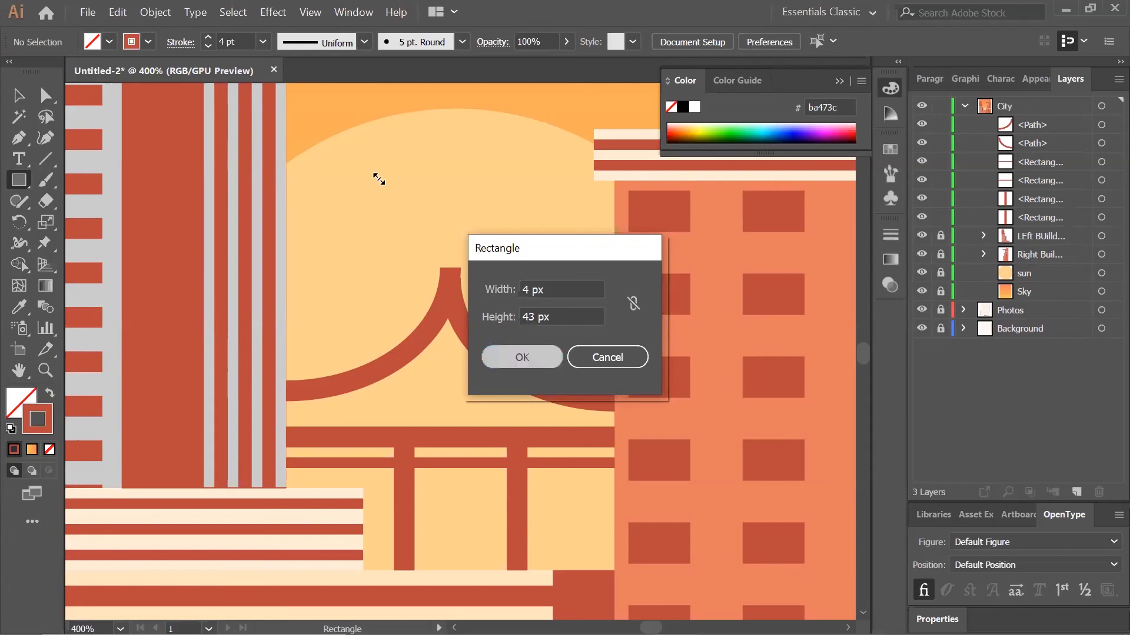
{"action": "key", "text": "Return"}
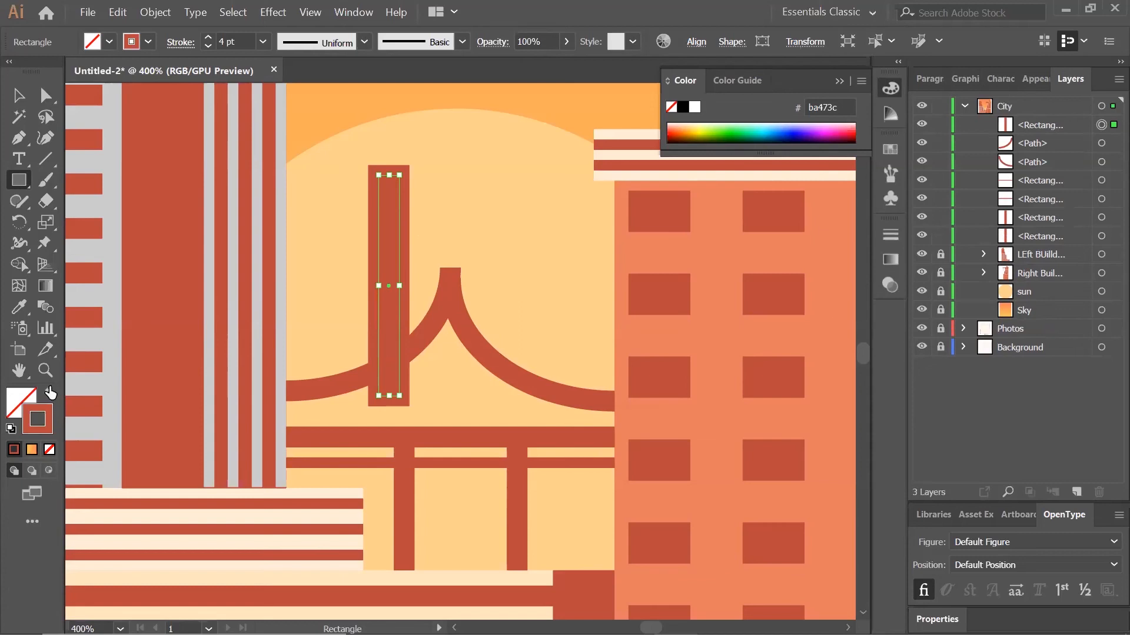
{"action": "left_click", "coordinate": [50, 394]}
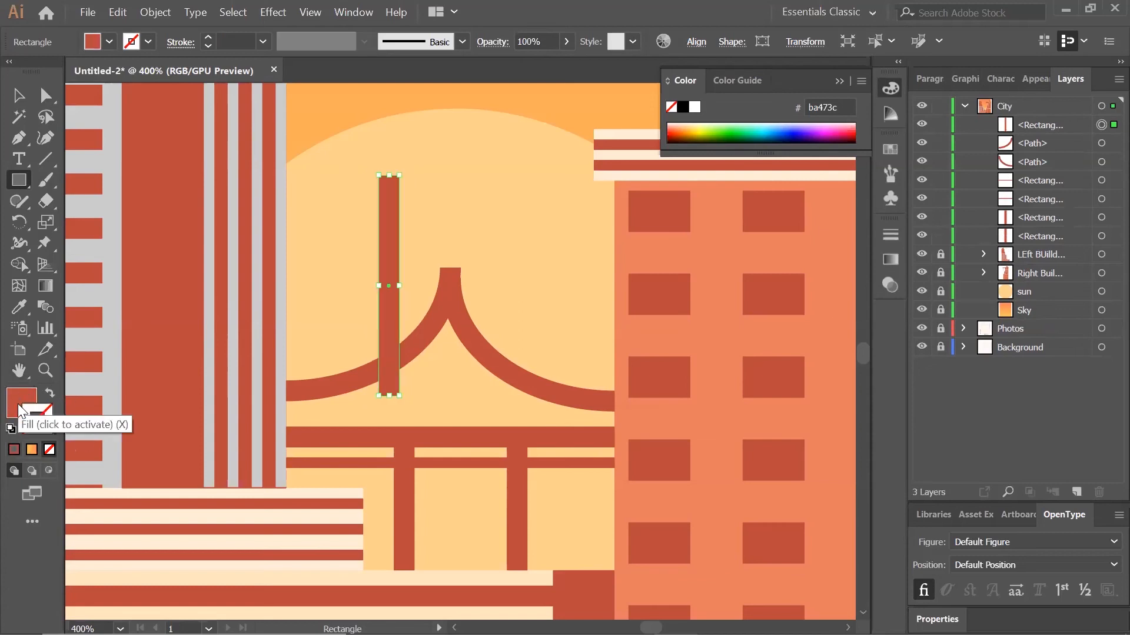
{"action": "left_click", "coordinate": [33, 417]}
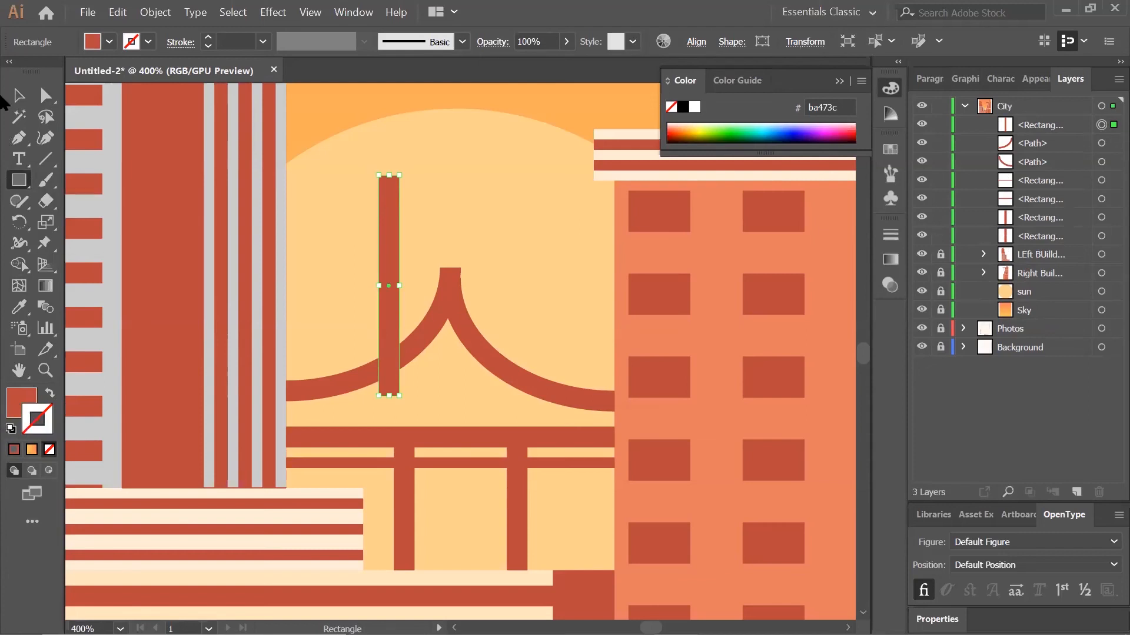
Move the tall rectangle onto the roof's central peak so its base rests on the thick beam.
{"action": "left_click", "coordinate": [17, 102]}
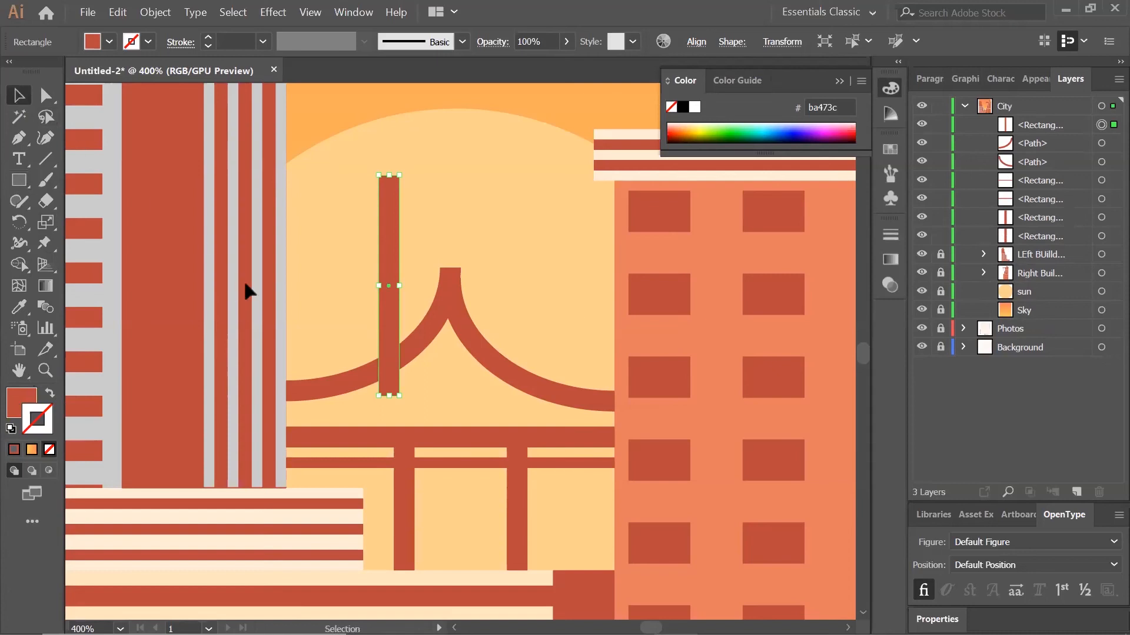
{"action": "left_click_drag", "start_coordinate": [383, 201], "coordinate": [444, 237]}
{"action": "left_click", "coordinate": [480, 180]}
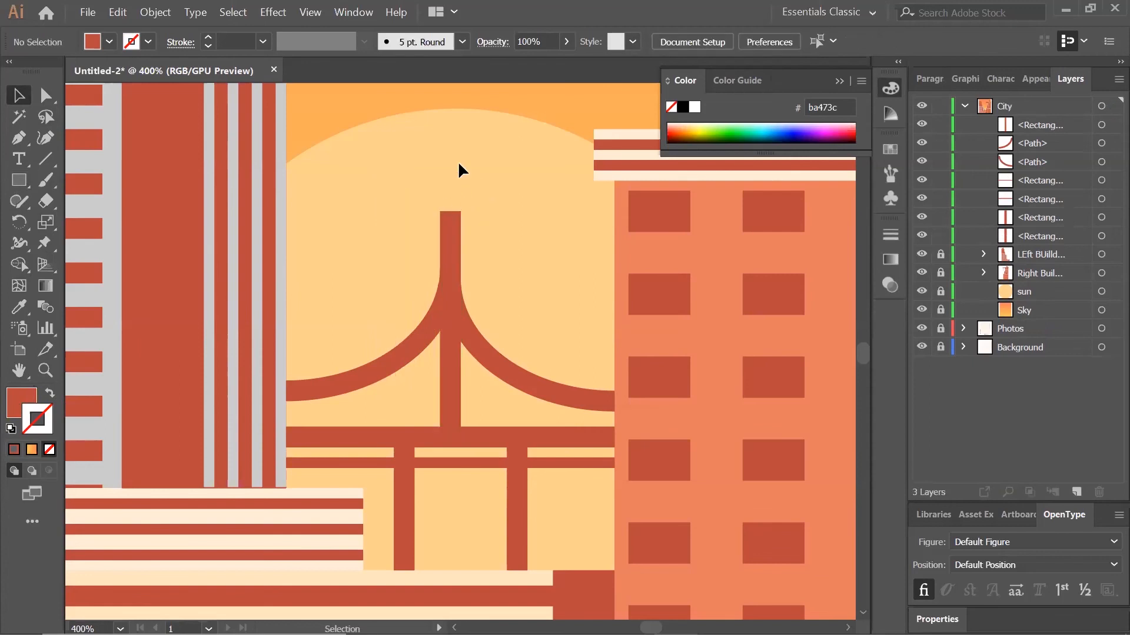
{"action": "left_click", "coordinate": [448, 388]}
{"action": "left_click_drag", "start_coordinate": [449, 388], "coordinate": [448, 387]}
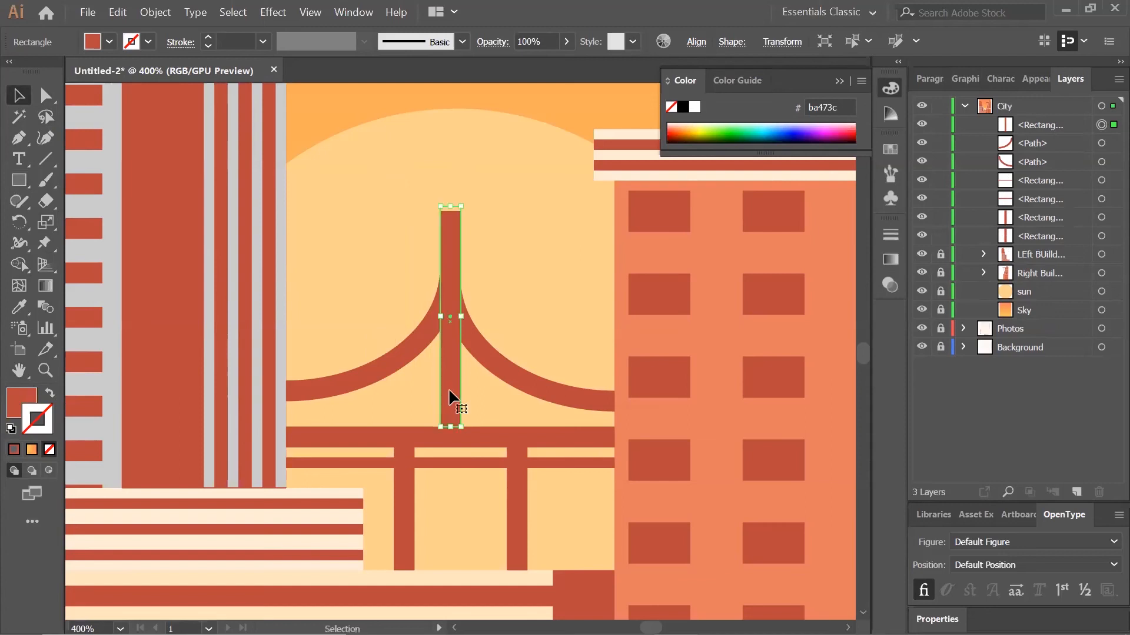
{"action": "left_click", "coordinate": [497, 325]}
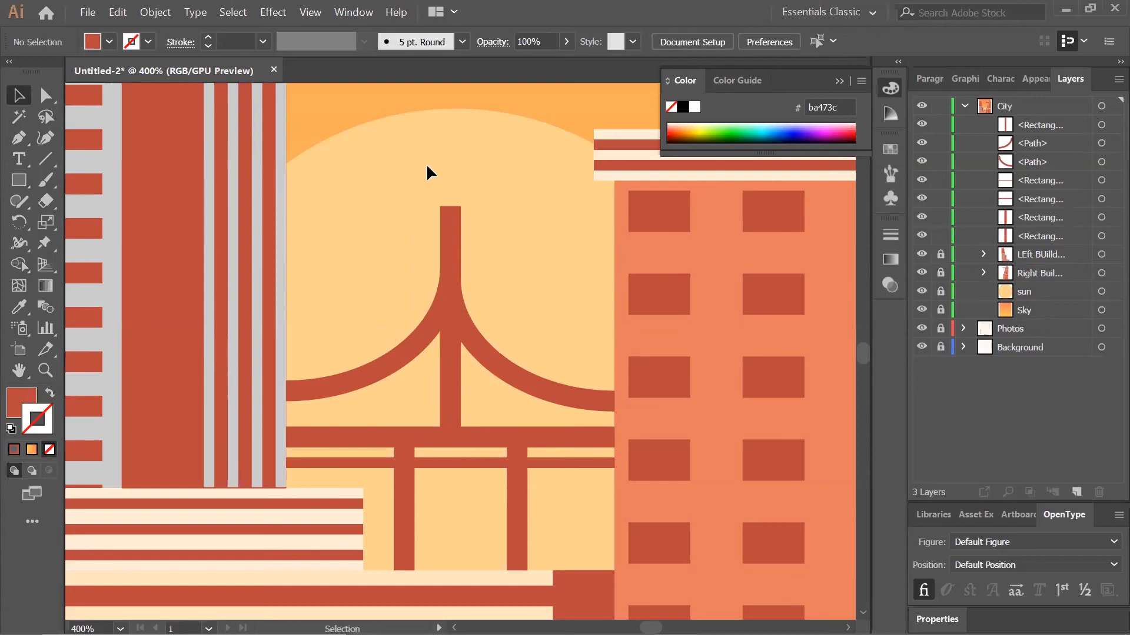
Shift the gate's right post below the beams slightly left so both posts sit evenly around the central mast.
{"action": "scroll", "coordinate": [461, 454], "scroll_direction": "down", "scroll_amount": 3}
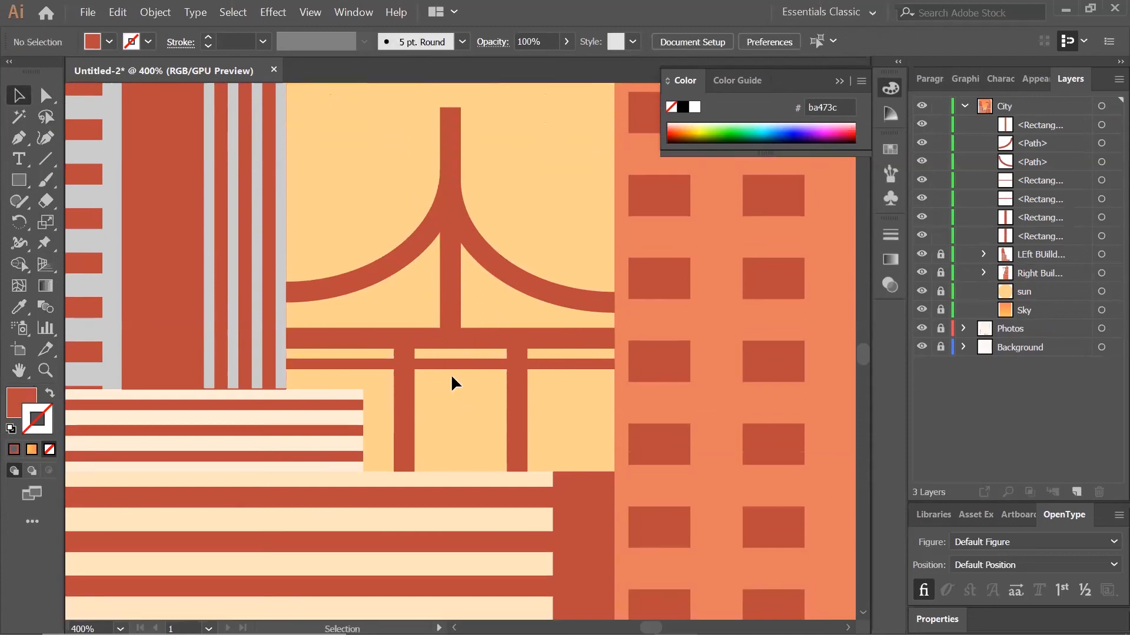
{"action": "left_click", "coordinate": [513, 386]}
{"action": "left_click_drag", "start_coordinate": [521, 442], "coordinate": [516, 441]}
{"action": "left_click", "coordinate": [424, 399]}
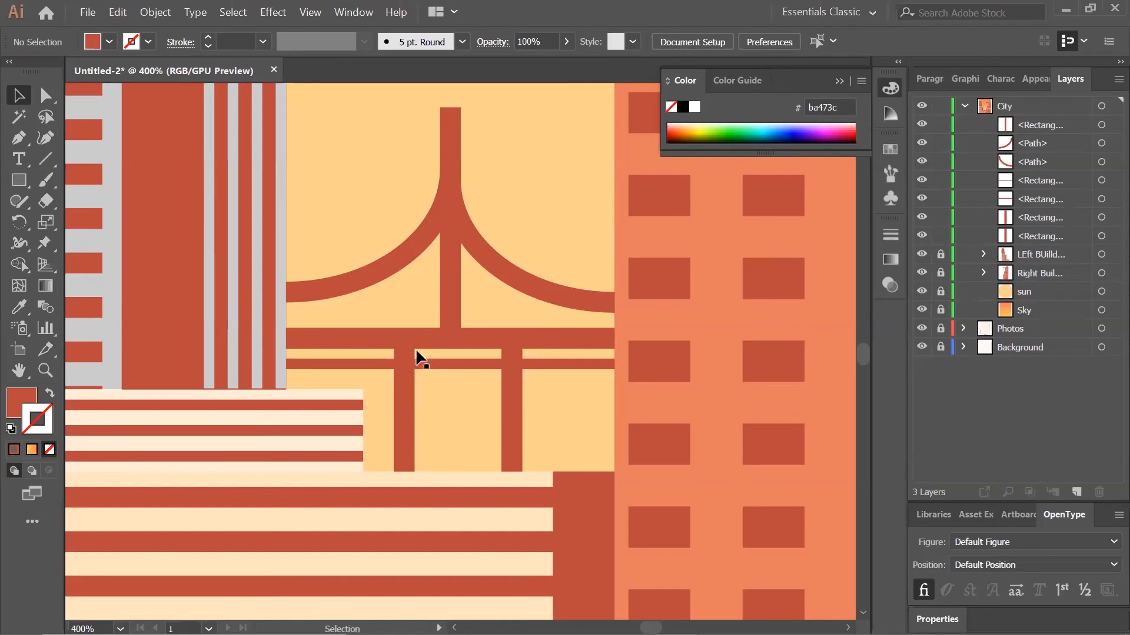
{"action": "left_click", "coordinate": [518, 428]}
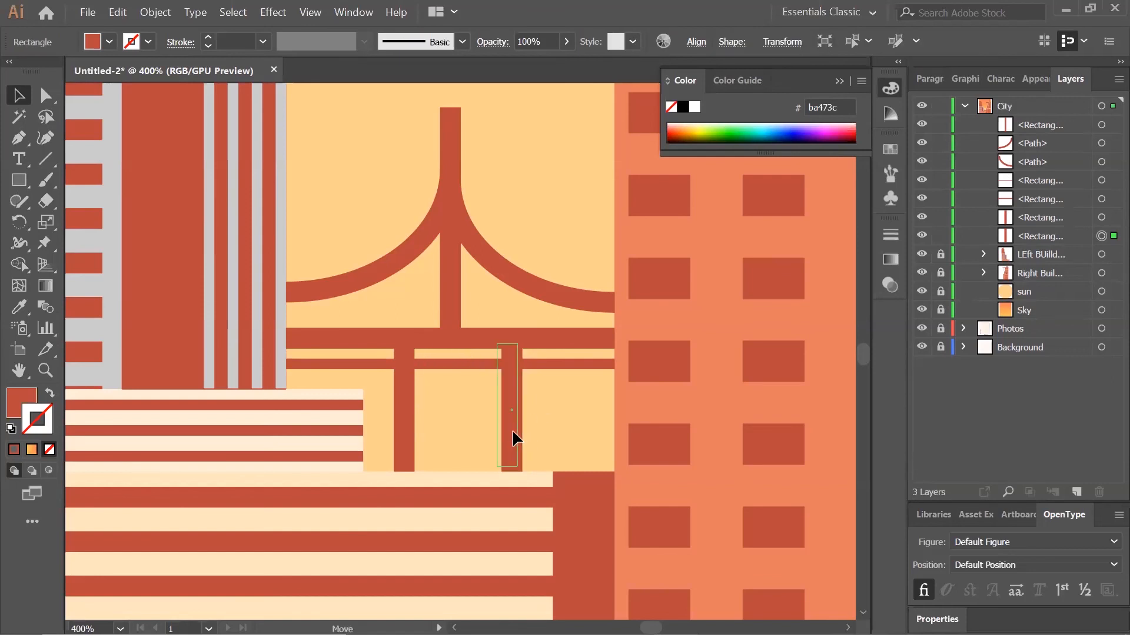
{"action": "left_click_drag", "start_coordinate": [516, 445], "coordinate": [511, 445]}
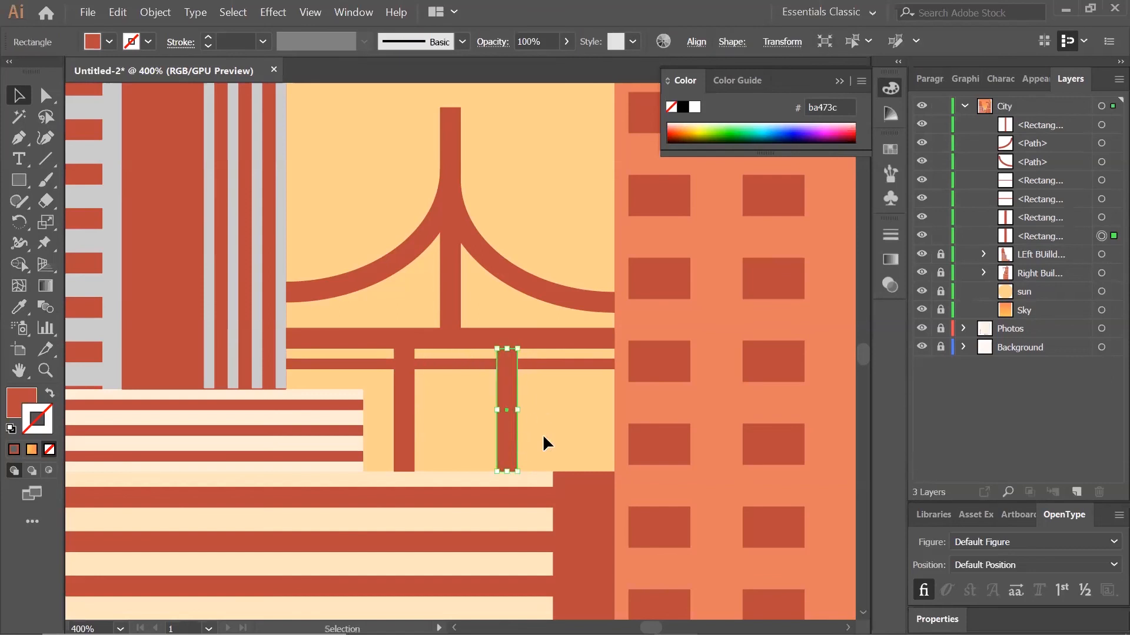
{"action": "left_click", "coordinate": [558, 462]}
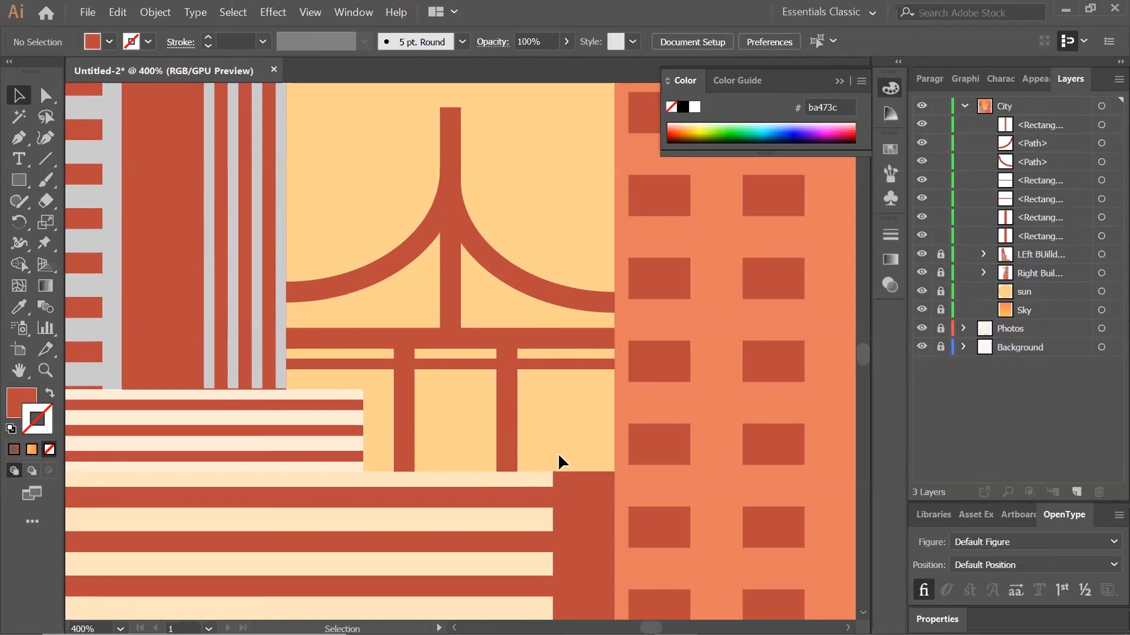
Select all the gate's posts, beams, mast and roof curves and group them.
{"action": "scroll", "coordinate": [559, 456], "scroll_direction": "up", "scroll_amount": 2}
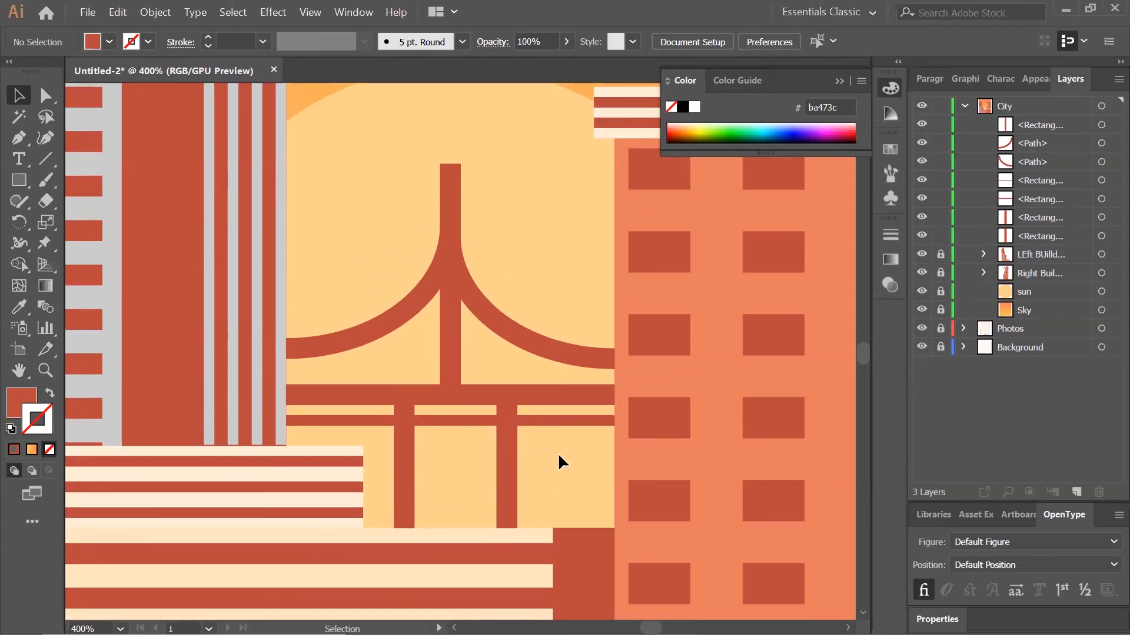
{"action": "key", "text": "ctrl+a"}
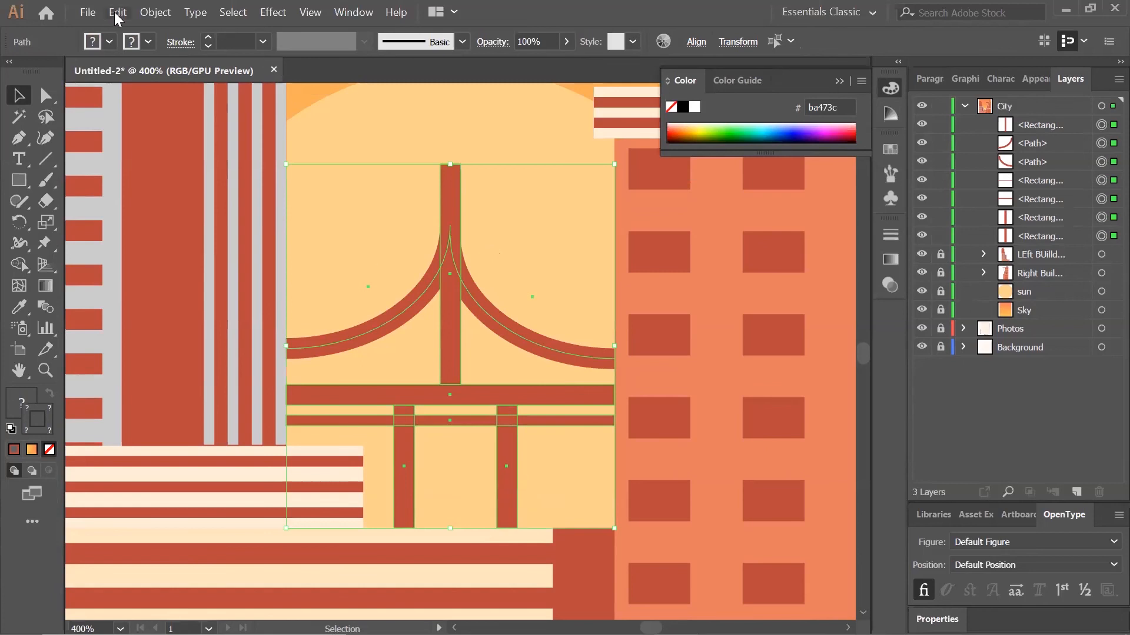
{"action": "left_click", "coordinate": [155, 13]}
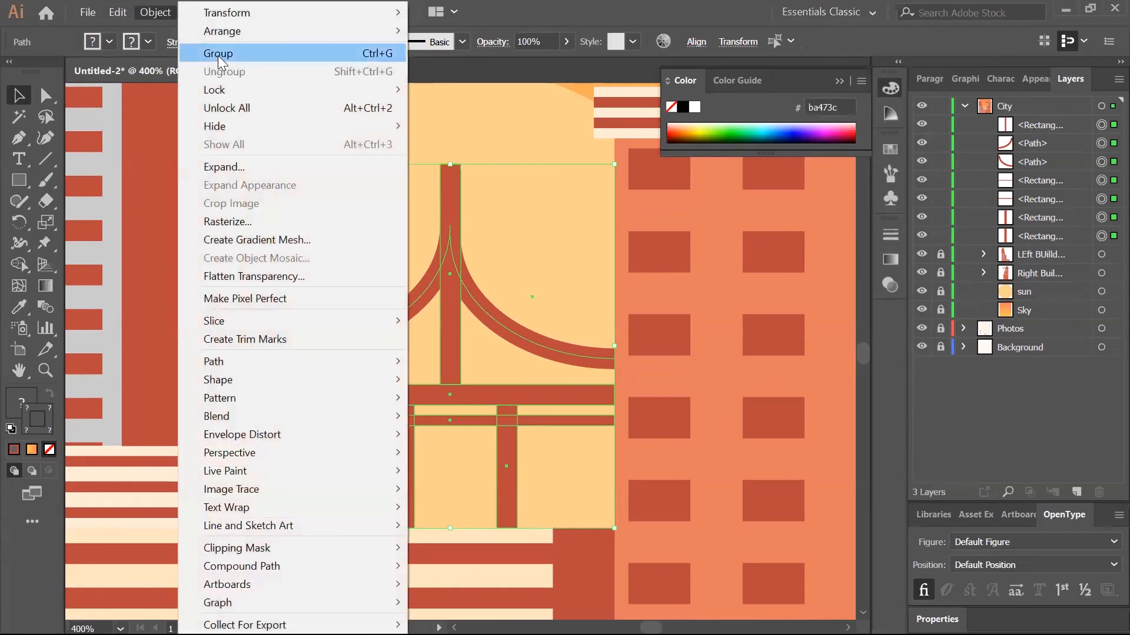
{"action": "left_click", "coordinate": [218, 55]}
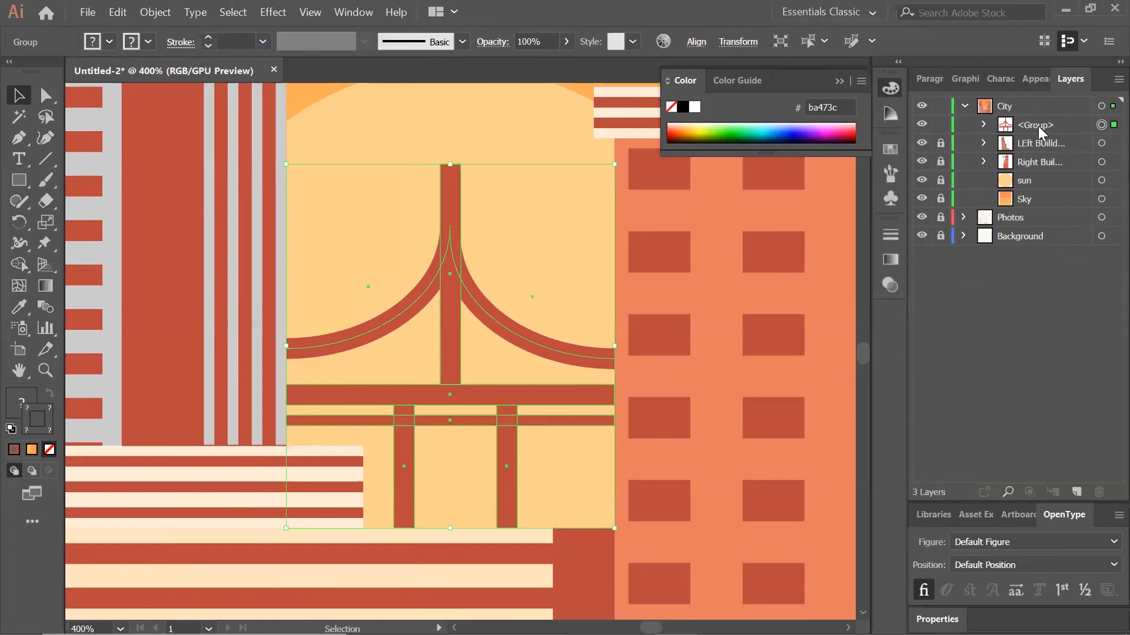
Create a 2 × 10 px rectangle in the open area to the left of the mast.
{"action": "left_click", "coordinate": [19, 180]}
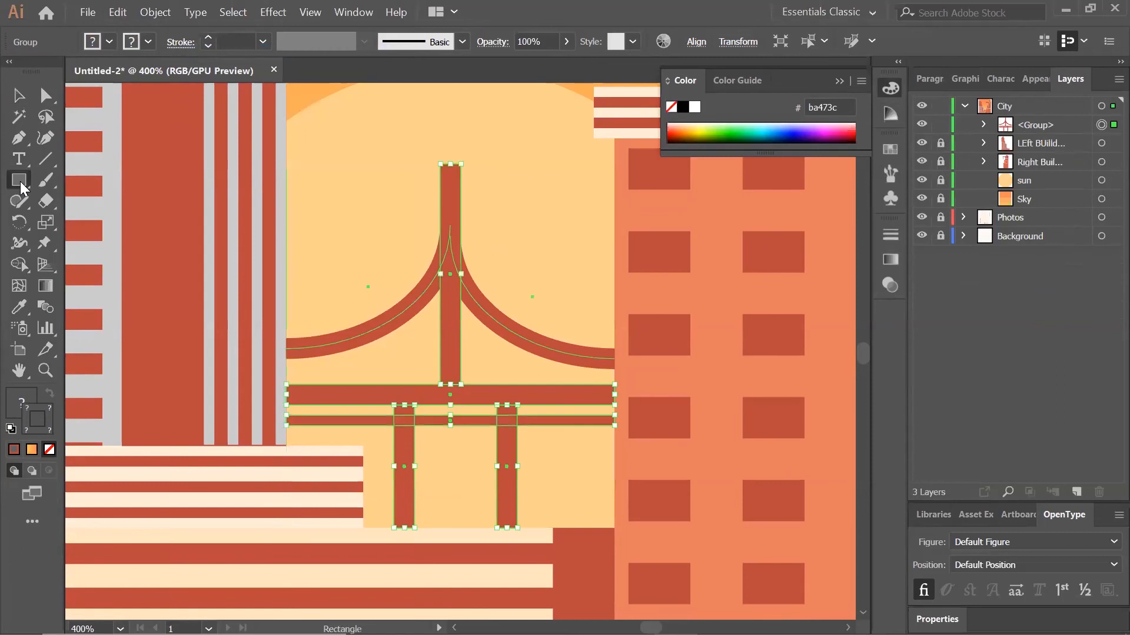
{"action": "left_click", "coordinate": [362, 193]}
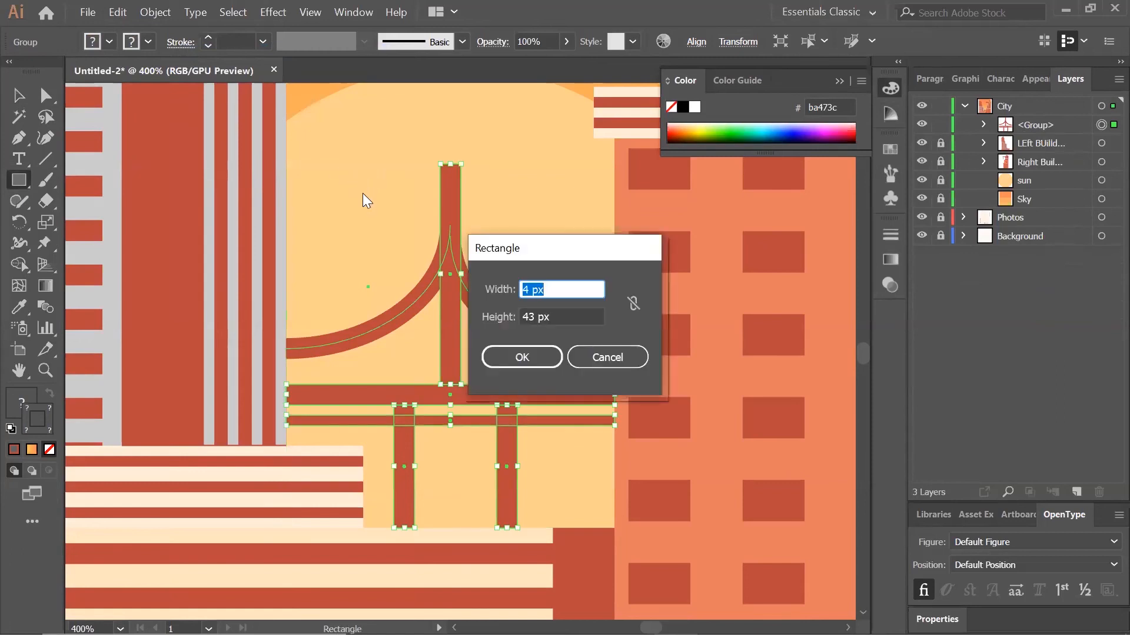
{"action": "type", "text": "2"}
{"action": "key", "text": "Tab"}
{"action": "type", "text": "10"}
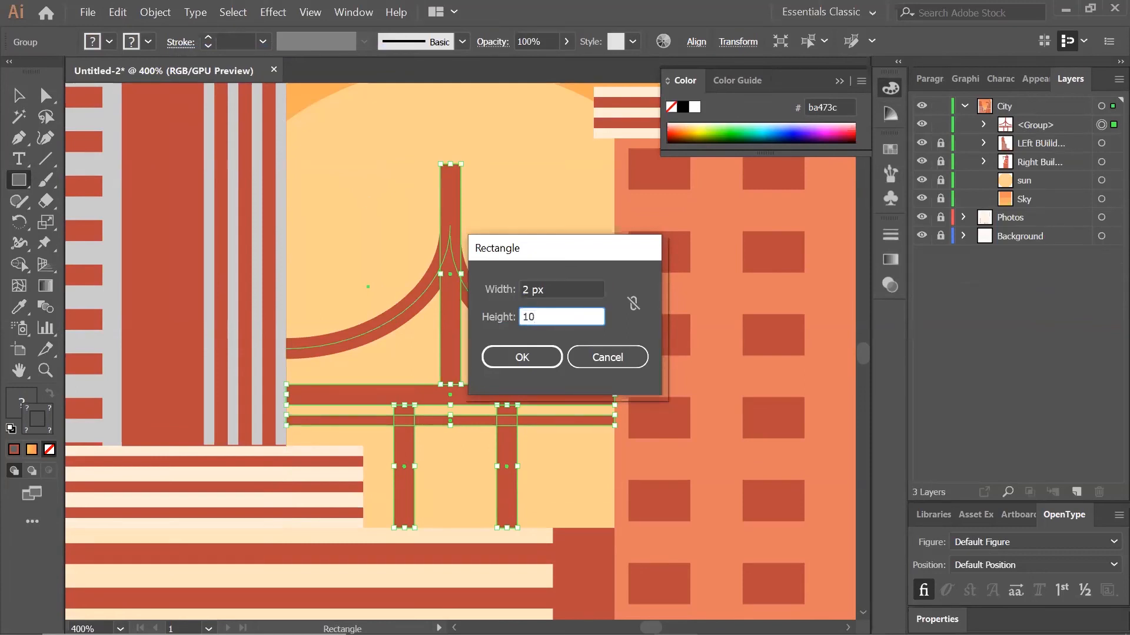
{"action": "key", "text": "Return"}
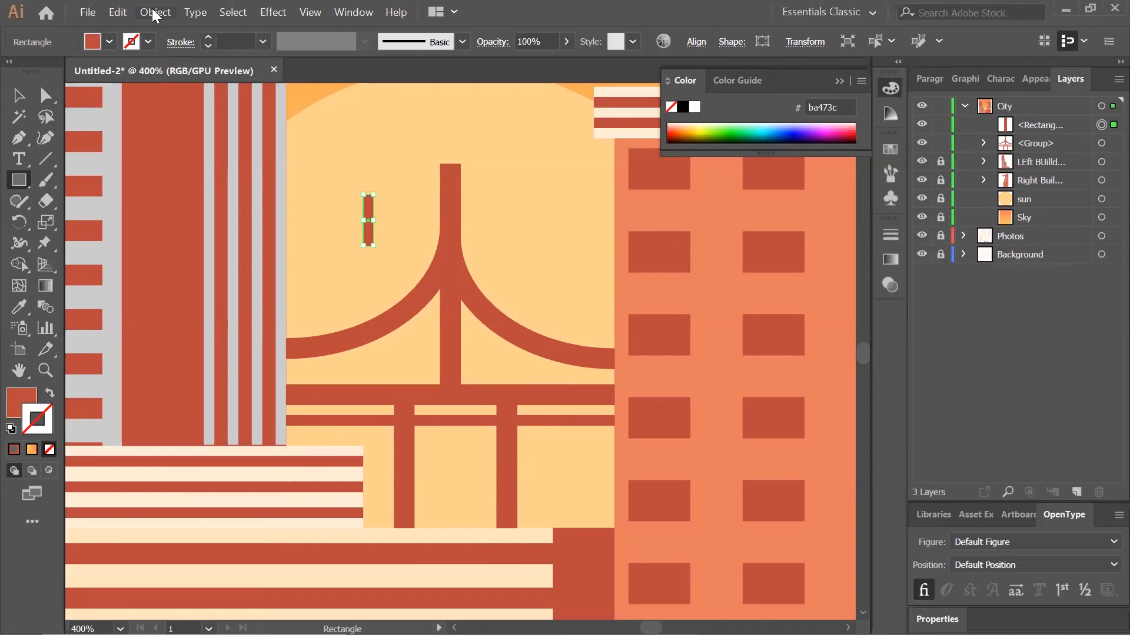
Copy the small rectangle and paste one duplicate of it.
{"action": "left_click", "coordinate": [119, 12]}
{"action": "left_click", "coordinate": [136, 94]}
{"action": "left_click", "coordinate": [111, 12]}
{"action": "left_click", "coordinate": [157, 111]}
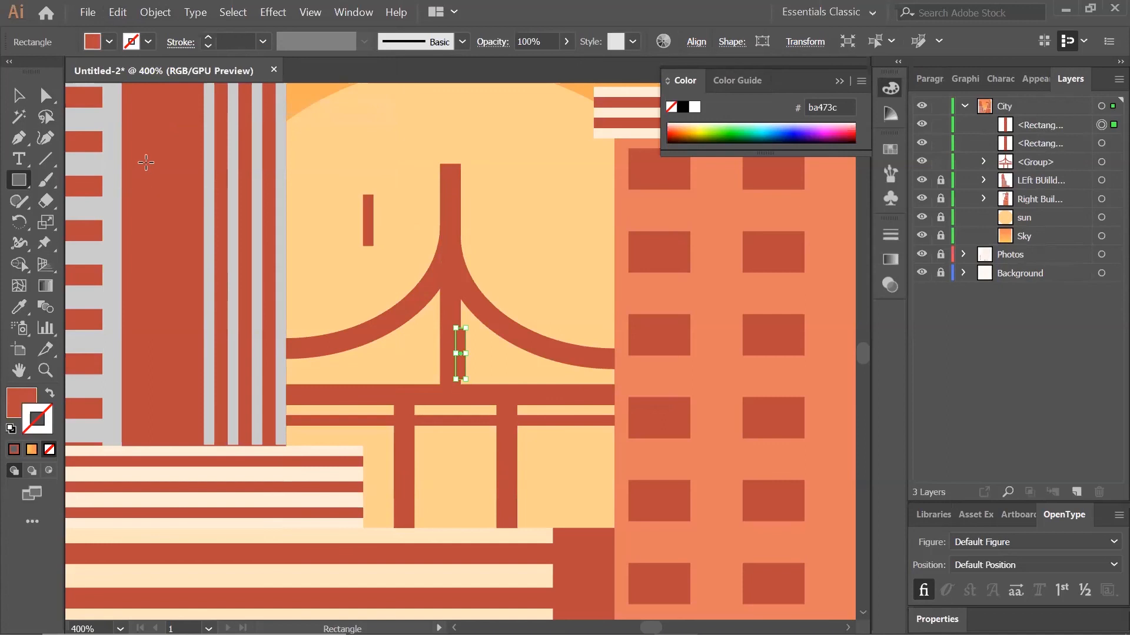
Move the original small rectangle to the left end of the thick beam, as a strut below the roof curve.
{"action": "left_click", "coordinate": [18, 95]}
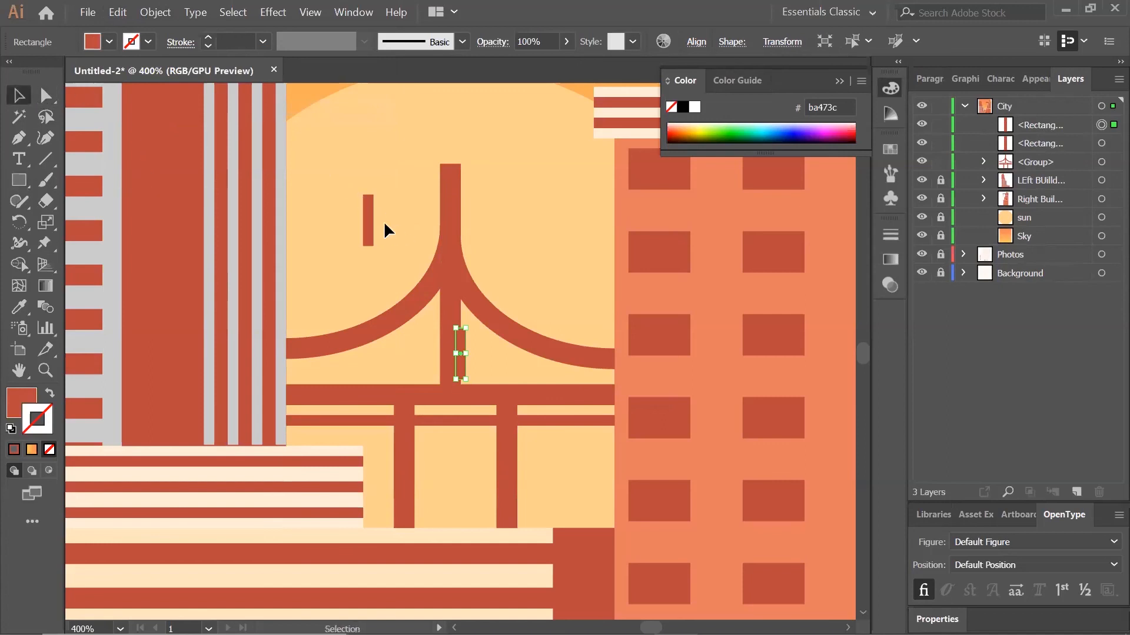
{"action": "left_click", "coordinate": [369, 221]}
{"action": "left_click_drag", "start_coordinate": [371, 203], "coordinate": [385, 270]}
{"action": "key", "text": "ctrl+z"}
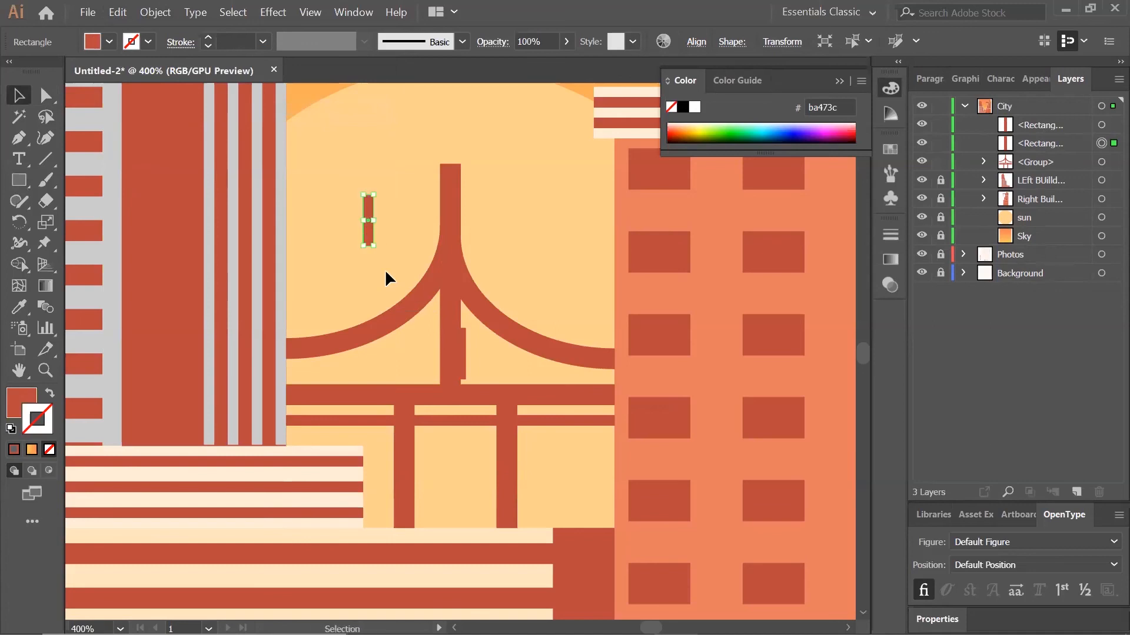
{"action": "key", "text": "ctrl+="}
{"action": "left_click_drag", "start_coordinate": [424, 403], "coordinate": [272, 240]}
{"action": "left_click_drag", "start_coordinate": [318, 157], "coordinate": [199, 364]}
{"action": "left_click", "coordinate": [340, 394]}
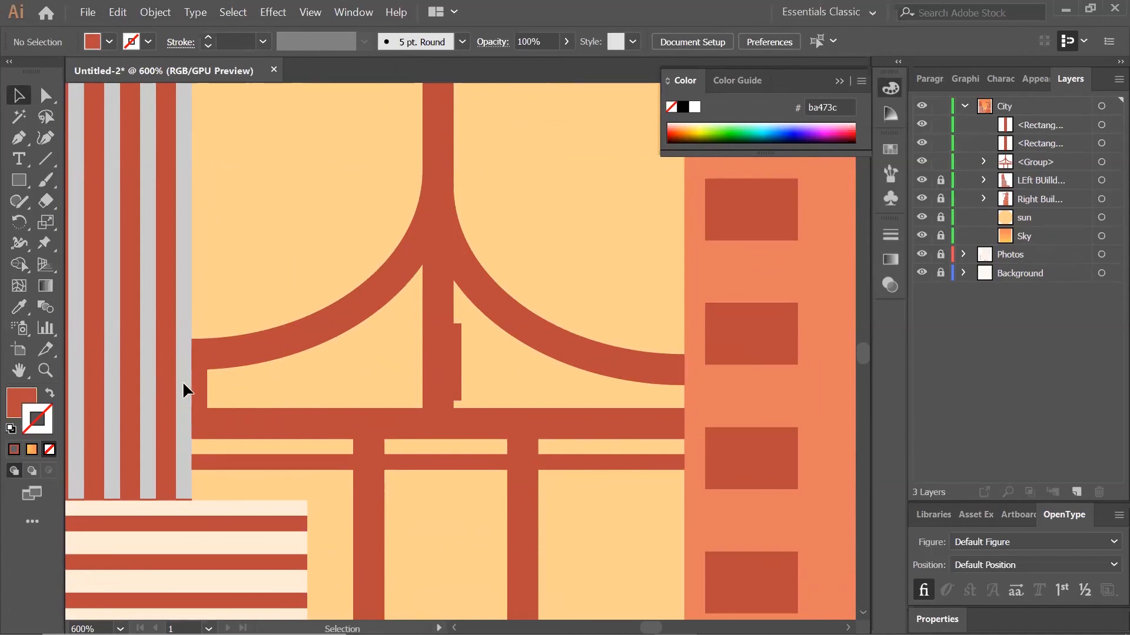
Move the duplicate small rectangle to the right end of the thick beam, as a strut below the roof curve.
{"action": "left_click", "coordinate": [457, 362]}
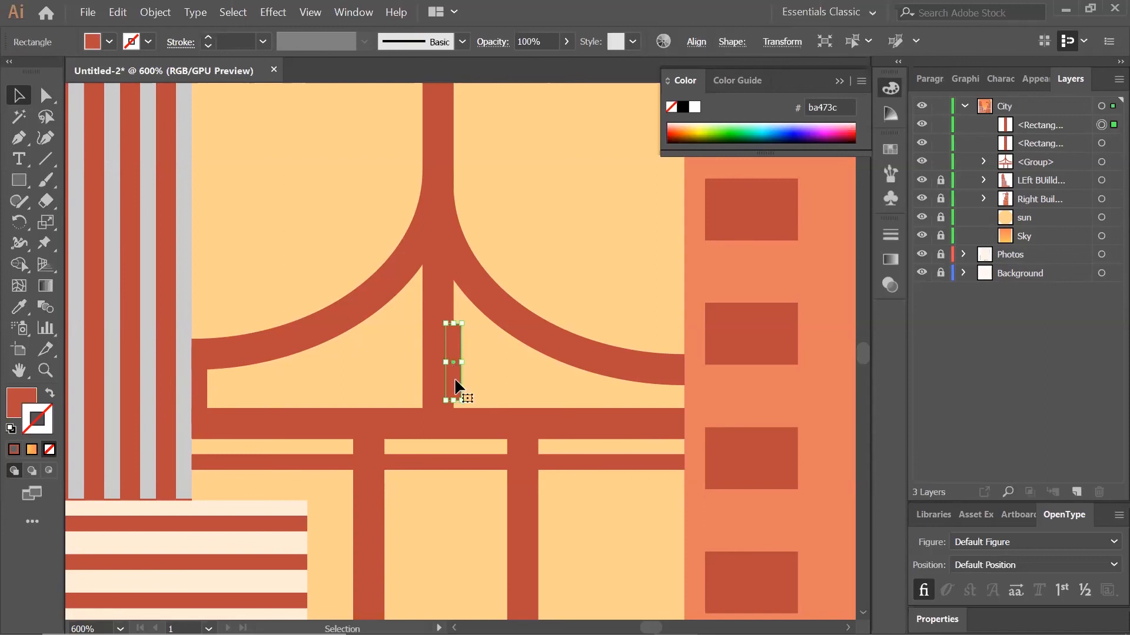
{"action": "left_click_drag", "start_coordinate": [455, 377], "coordinate": [677, 409]}
{"action": "left_click", "coordinate": [695, 465]}
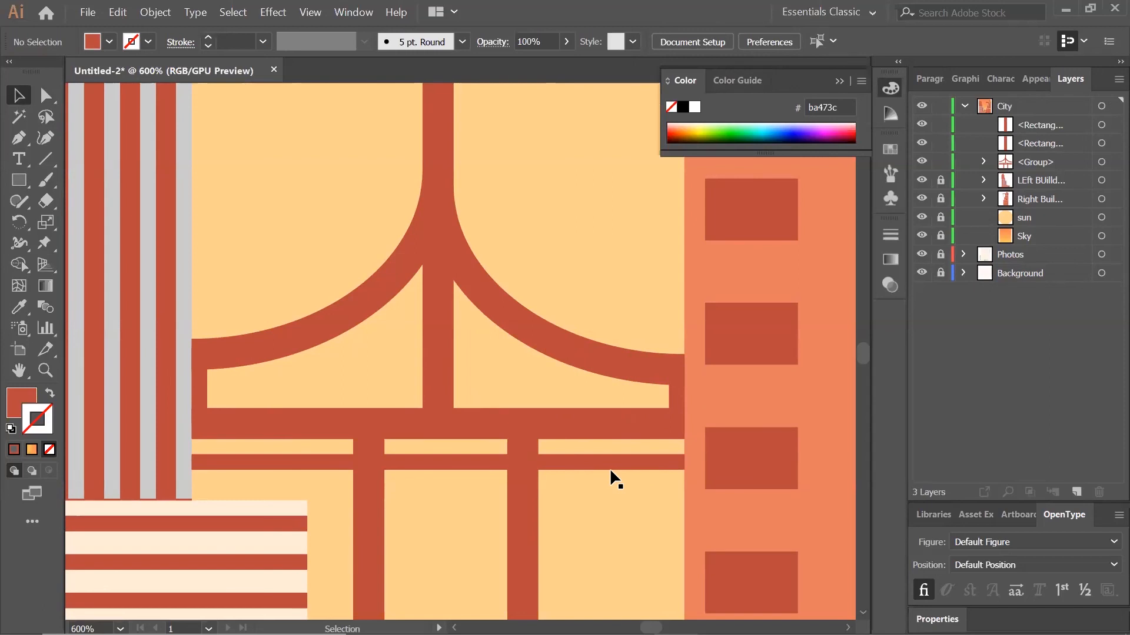
Paste two more copies of the small rectangle.
{"action": "left_click", "coordinate": [117, 11]}
{"action": "left_click", "coordinate": [194, 127]}
{"action": "left_click", "coordinate": [117, 12]}
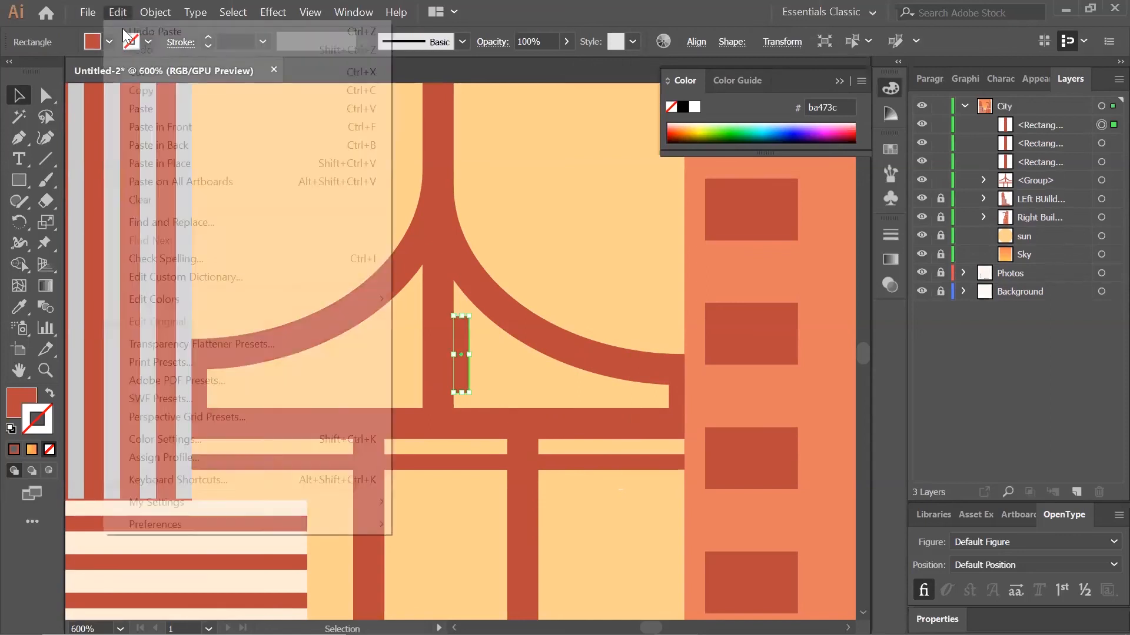
{"action": "left_click", "coordinate": [152, 109]}
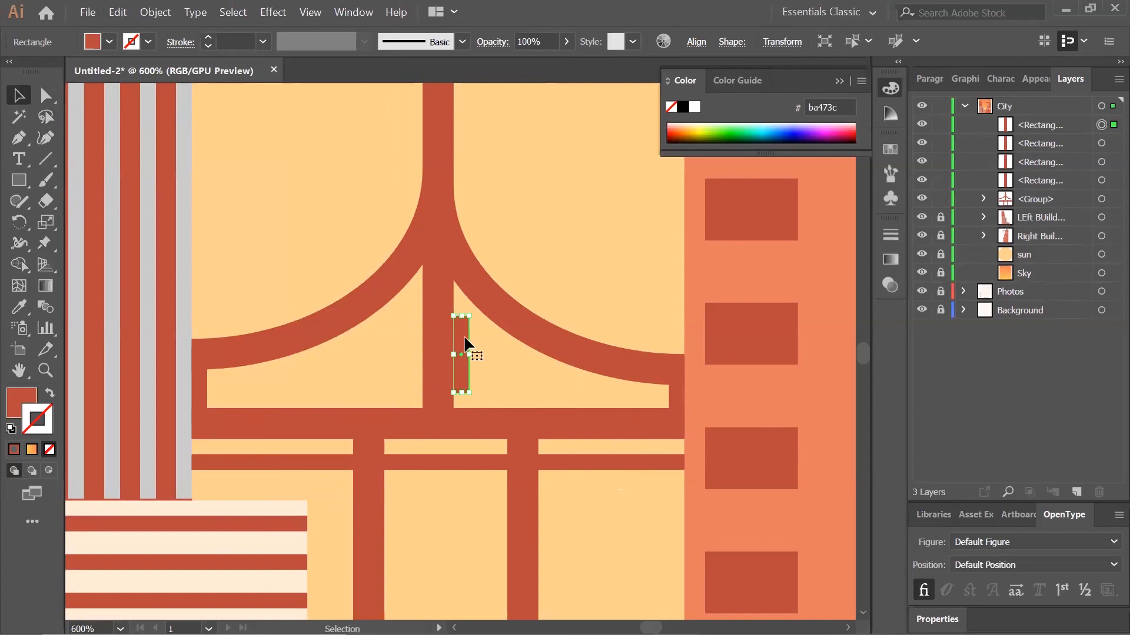
Place the two pasted struts between roof and beam, one a short distance inward from each end strut.
{"action": "left_click_drag", "start_coordinate": [464, 339], "coordinate": [253, 371]}
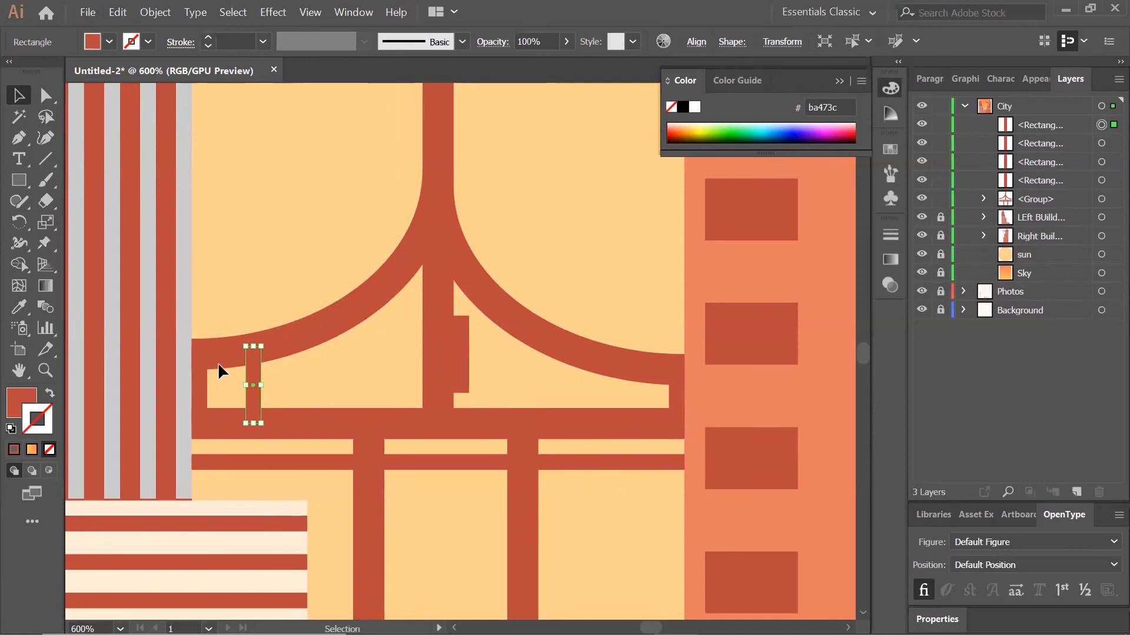
{"action": "left_click", "coordinate": [462, 365]}
{"action": "left_click_drag", "start_coordinate": [471, 368], "coordinate": [609, 413]}
{"action": "left_click", "coordinate": [294, 588]}
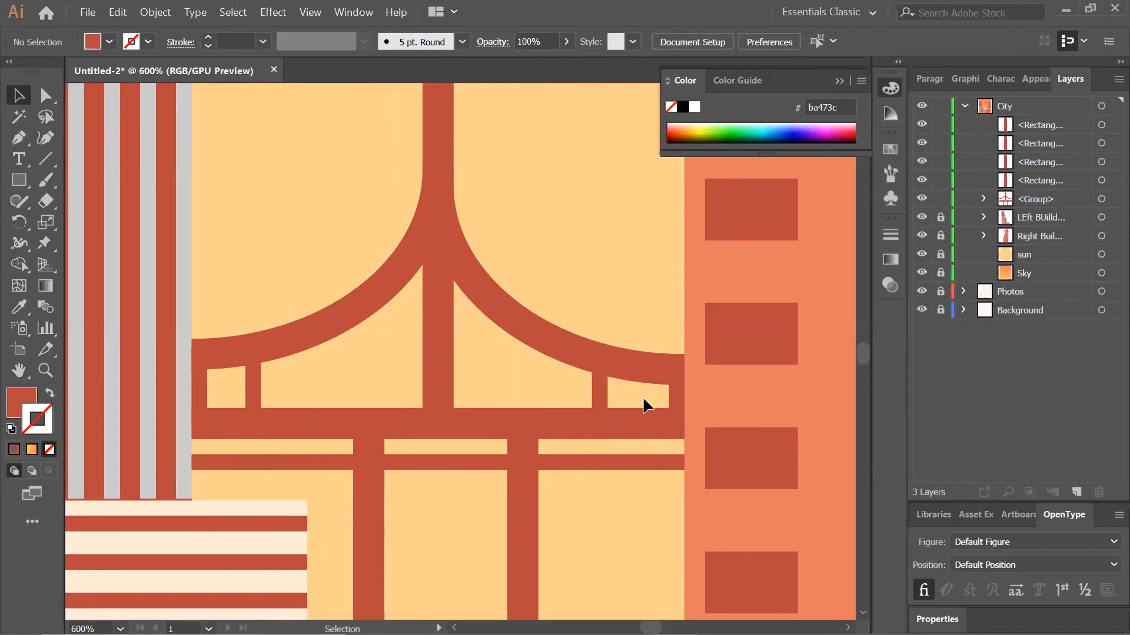
{"action": "left_click", "coordinate": [613, 360]}
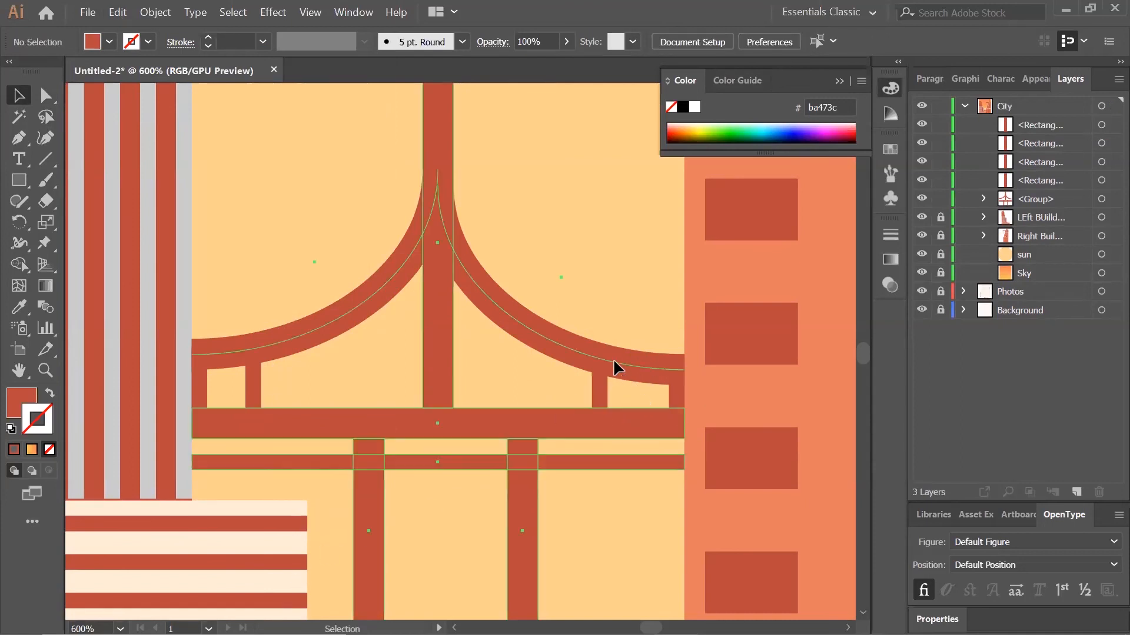
Shift the short inner strut under the right roof curve slightly outward, toward the right end strut.
{"action": "left_click", "coordinate": [637, 306]}
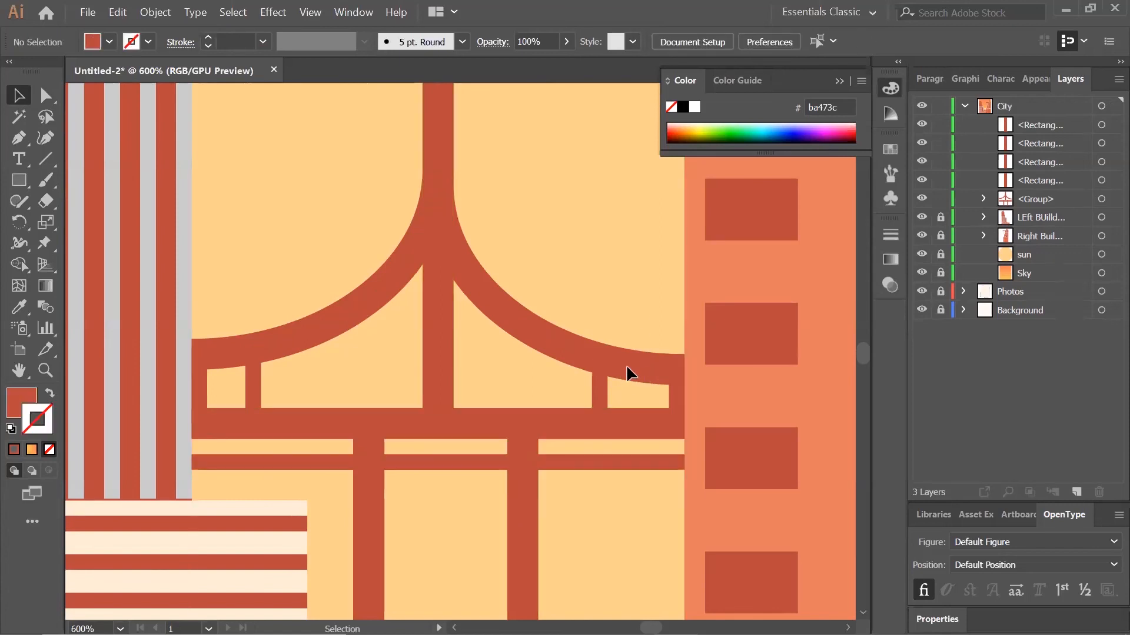
{"action": "left_click", "coordinate": [630, 369]}
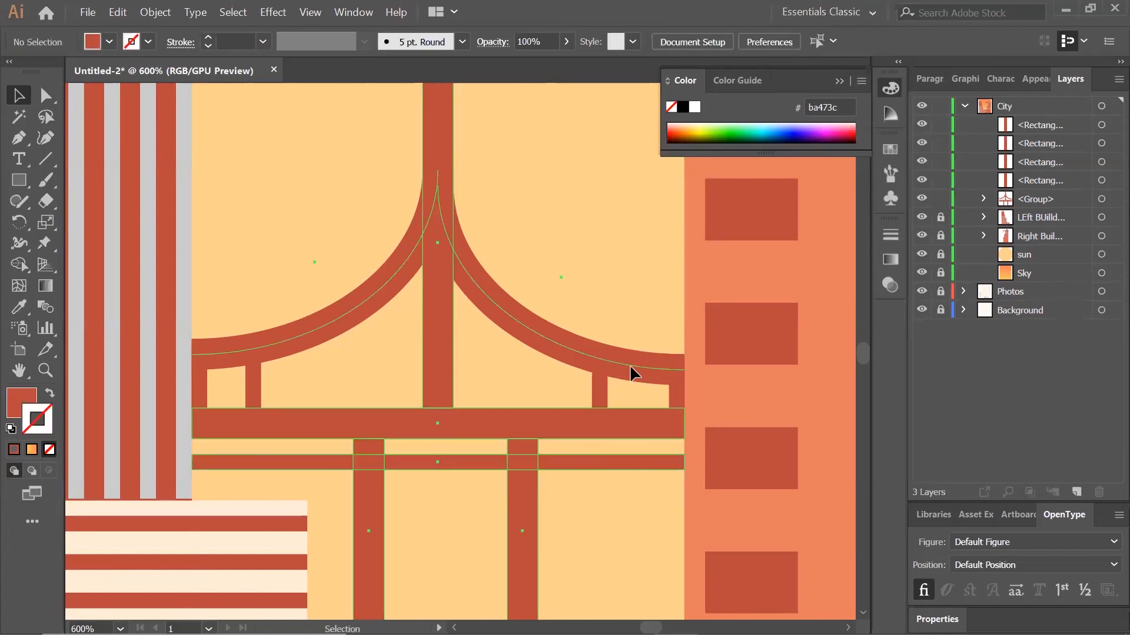
{"action": "left_click", "coordinate": [600, 398], "text": "ctrl"}
{"action": "left_click_drag", "start_coordinate": [601, 407], "coordinate": [608, 406]}
{"action": "left_click", "coordinate": [571, 394]}
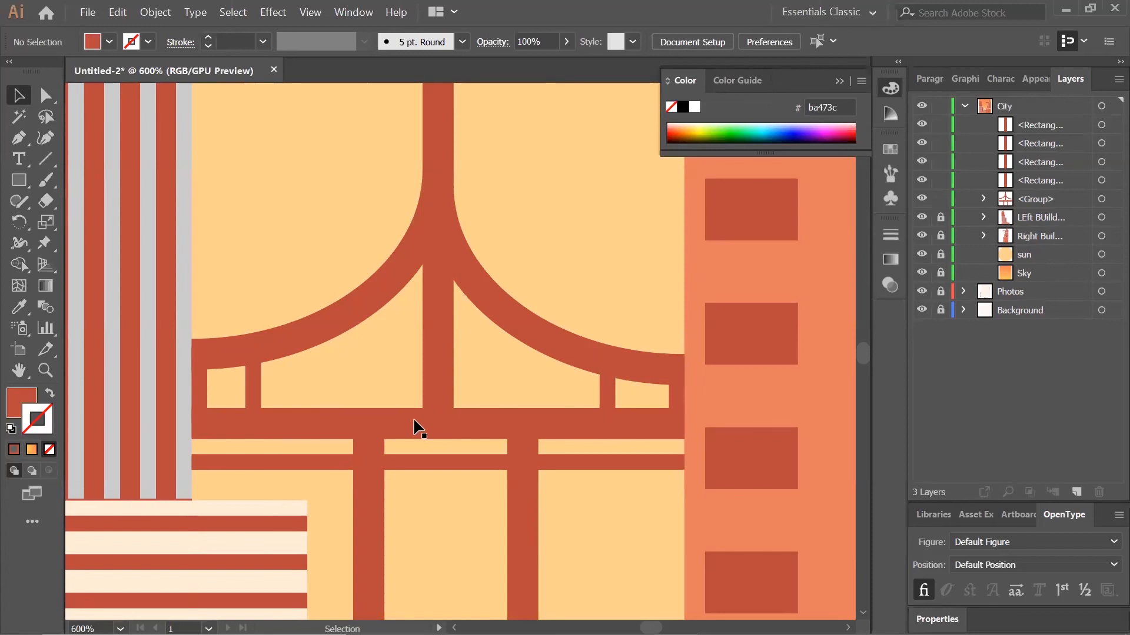
Draw a rectangle 2 px wide and 15 px high above the left roof curve as a taller strut.
{"action": "left_click", "coordinate": [15, 177]}
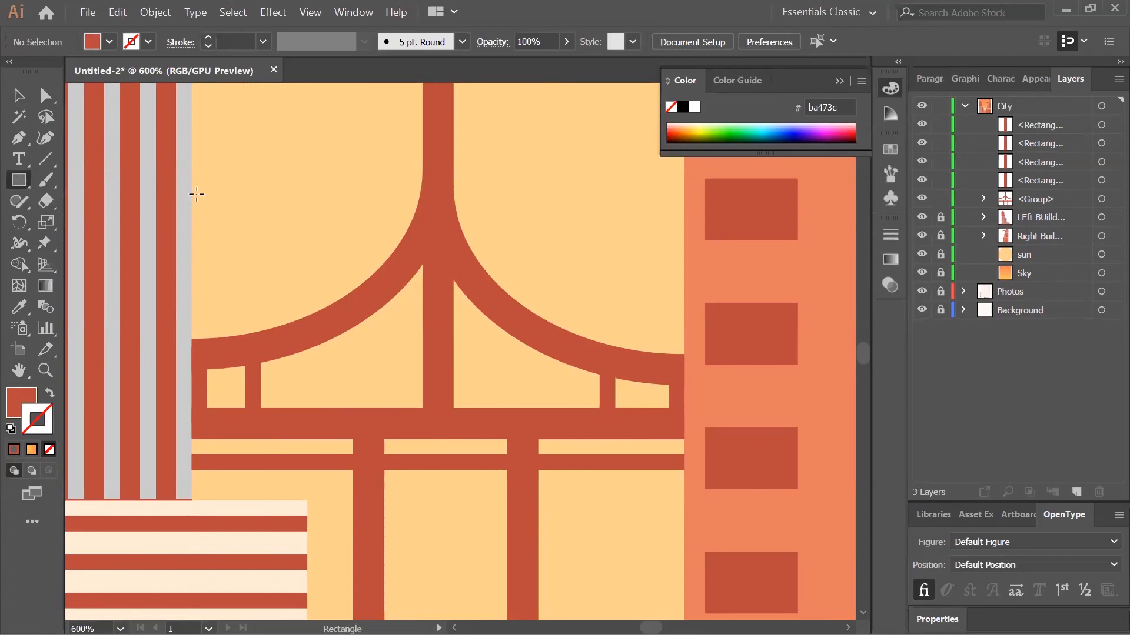
{"action": "left_click", "coordinate": [318, 190]}
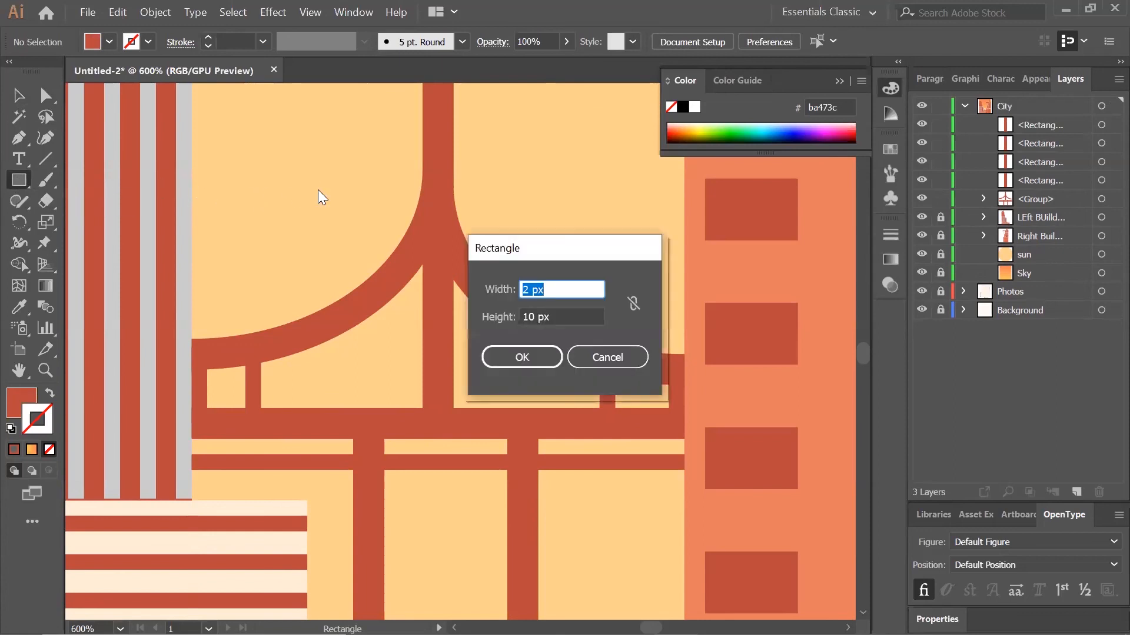
{"action": "key", "text": "Tab"}
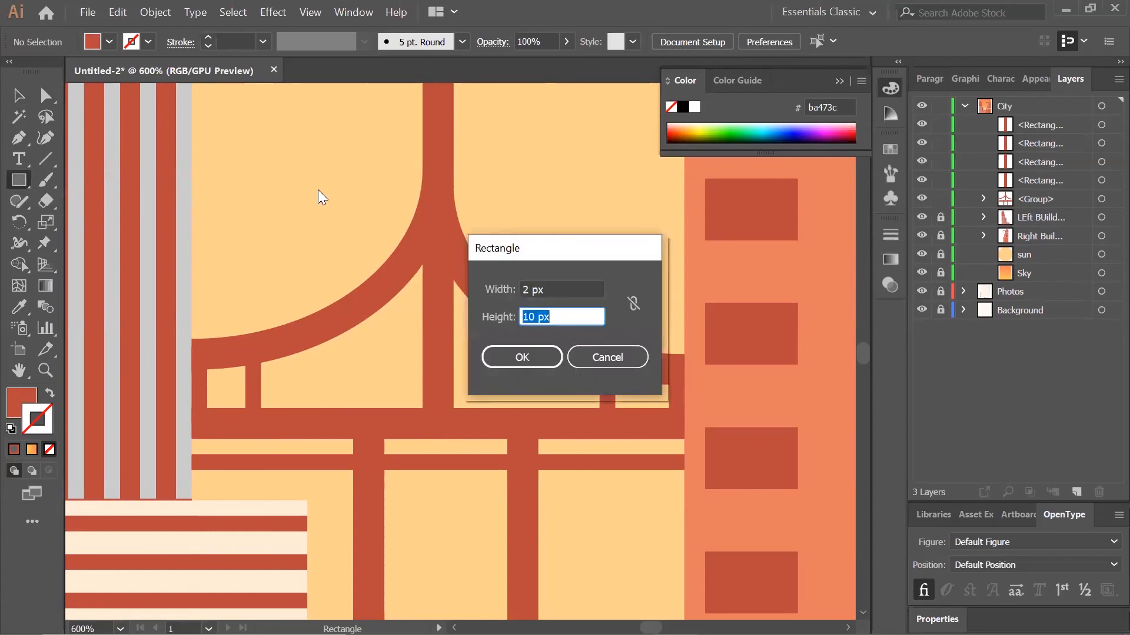
{"action": "type", "text": "15"}
{"action": "key", "text": "Tab"}
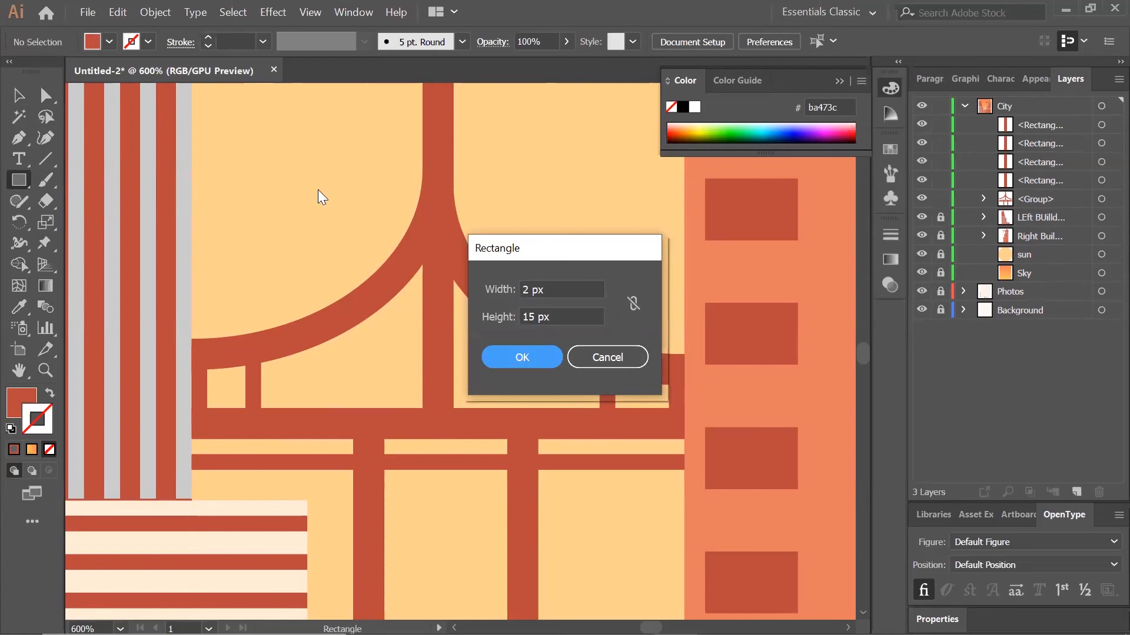
{"action": "key", "text": "Return"}
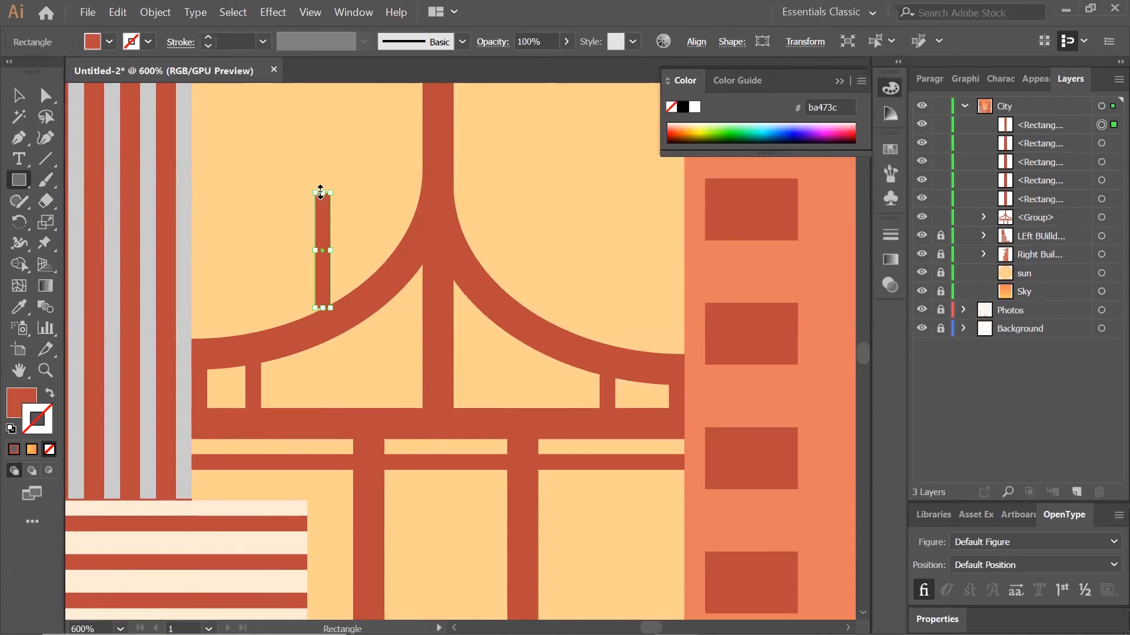
Duplicate the new 2 × 15 px rectangle by copying and pasting it.
{"action": "left_click", "coordinate": [118, 12]}
{"action": "left_click", "coordinate": [175, 100]}
{"action": "left_click", "coordinate": [119, 12]}
{"action": "left_click", "coordinate": [171, 109]}
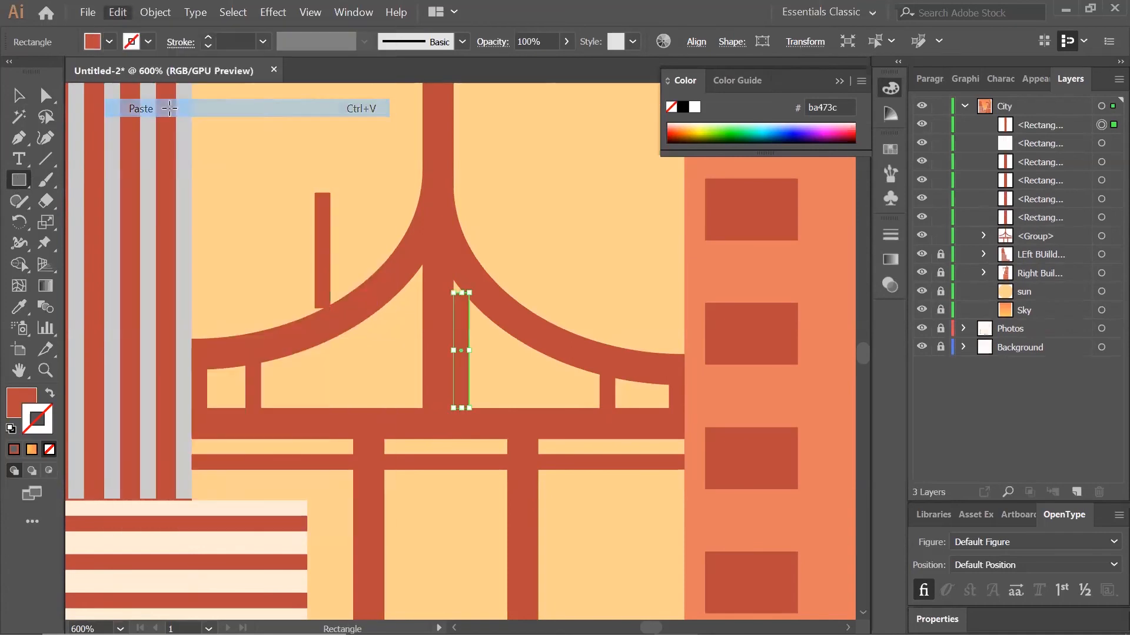
Place the two taller rectangles as struts between roof and thick beam, one on each side of the central mast.
{"action": "left_click", "coordinate": [21, 97]}
{"action": "left_click_drag", "start_coordinate": [460, 351], "coordinate": [321, 373]}
{"action": "left_click", "coordinate": [350, 447]}
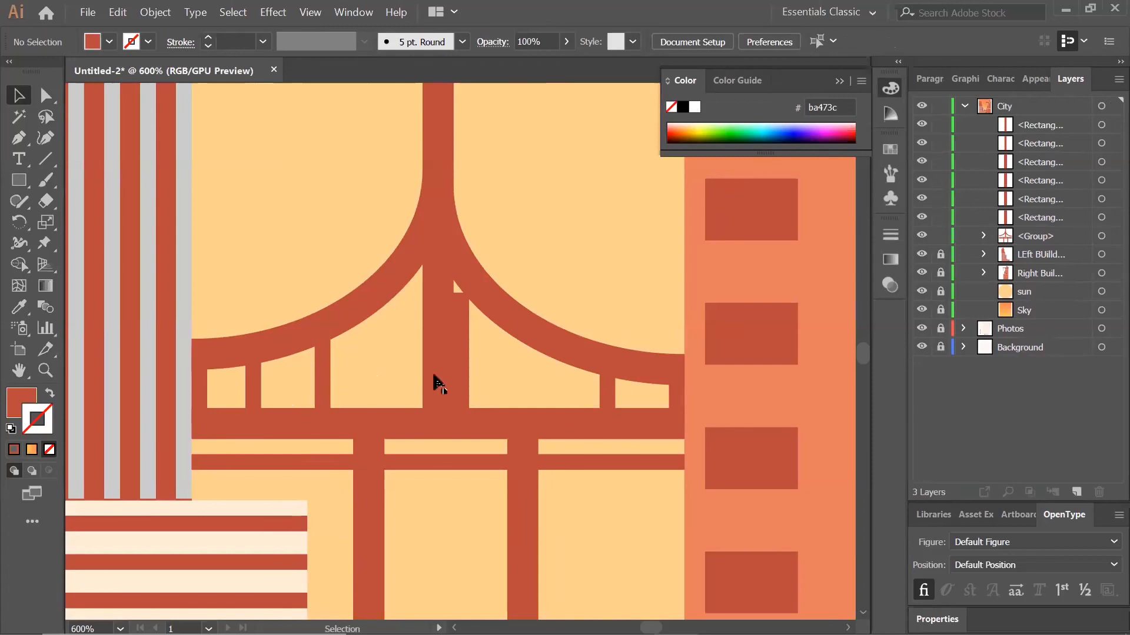
{"action": "left_click_drag", "start_coordinate": [460, 372], "coordinate": [517, 390]}
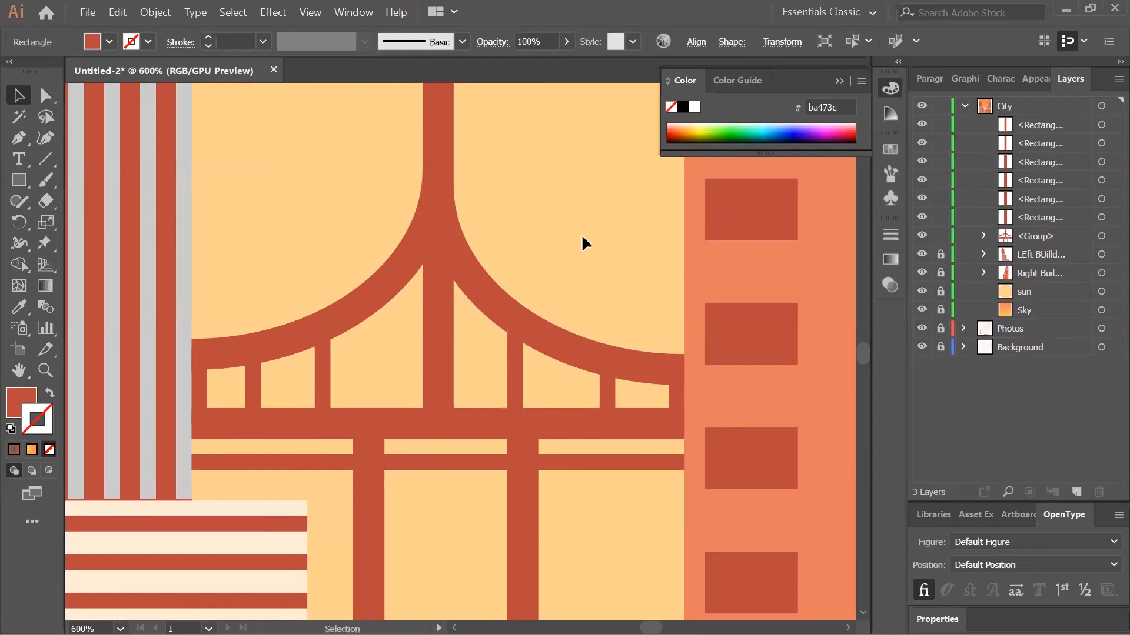
{"action": "left_click", "coordinate": [665, 543]}
{"action": "left_click", "coordinate": [604, 396]}
{"action": "mouse_move", "coordinate": [609, 404]}
{"action": "left_mouse_down"}
{"action": "mouse_move", "coordinate": [595, 385]}
{"action": "mouse_move", "coordinate": [598, 396]}
{"action": "left_mouse_up"}
{"action": "key", "text": "z"}
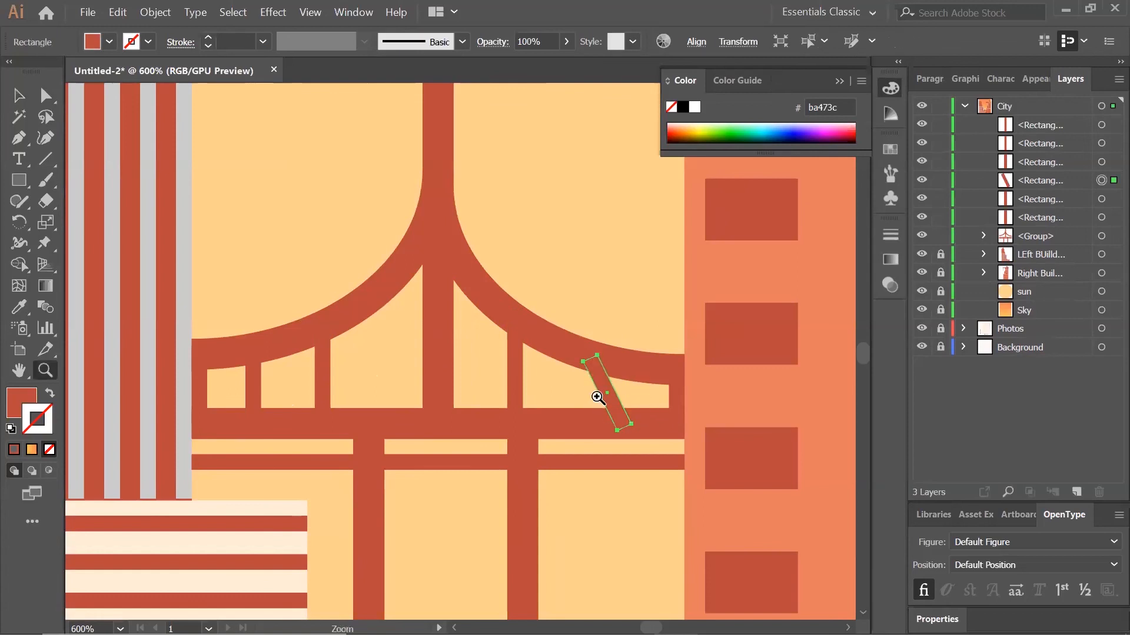
{"action": "key", "text": "ctrl+z"}
{"action": "left_click", "coordinate": [14, 98]}
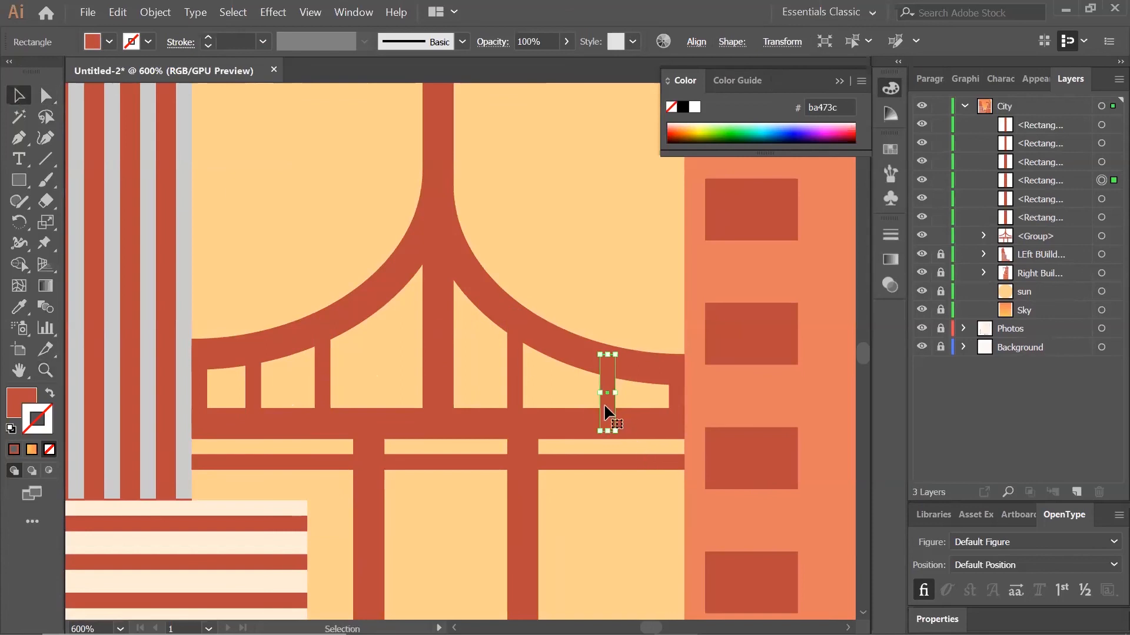
Even out the strut spacing by moving the short right inner strut and both left inner struts closer to the mast.
{"action": "left_click_drag", "start_coordinate": [604, 404], "coordinate": [588, 396]}
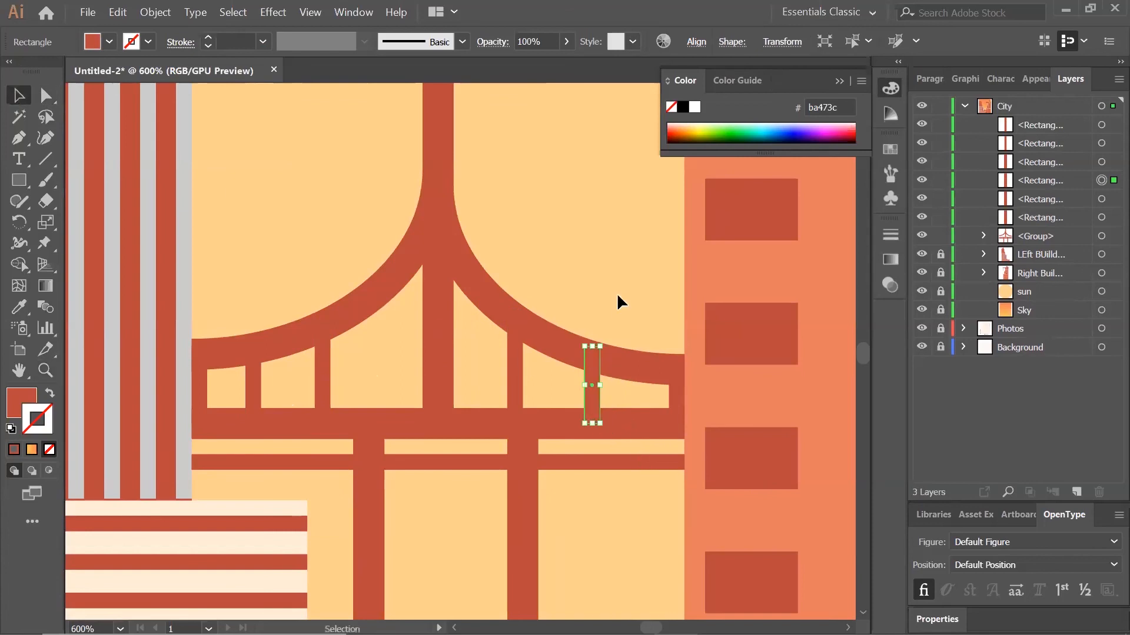
{"action": "left_click", "coordinate": [617, 292]}
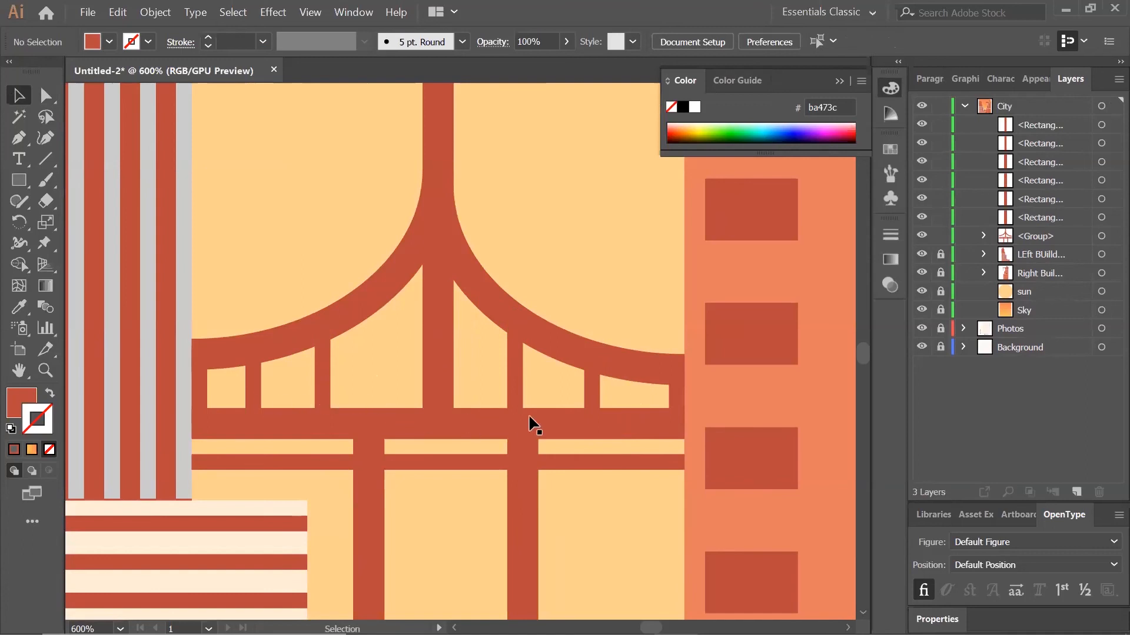
{"action": "left_click_drag", "start_coordinate": [326, 390], "coordinate": [348, 383]}
{"action": "double_click", "coordinate": [251, 395]}
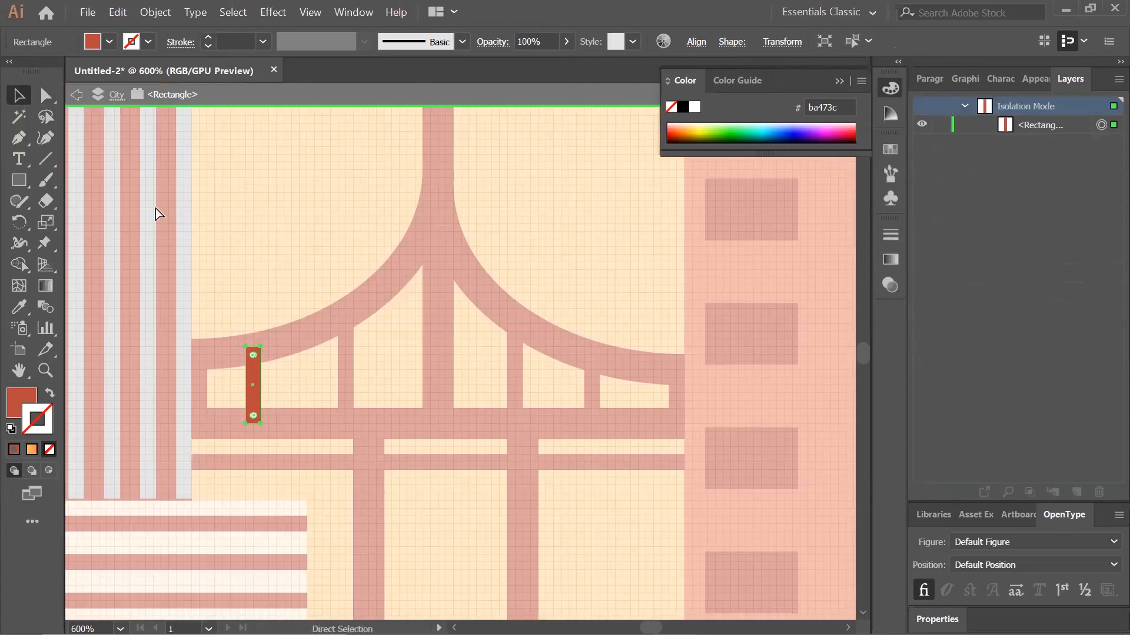
{"action": "left_click", "coordinate": [76, 94]}
{"action": "left_click_drag", "start_coordinate": [257, 397], "coordinate": [275, 398]}
{"action": "left_click", "coordinate": [374, 426]}
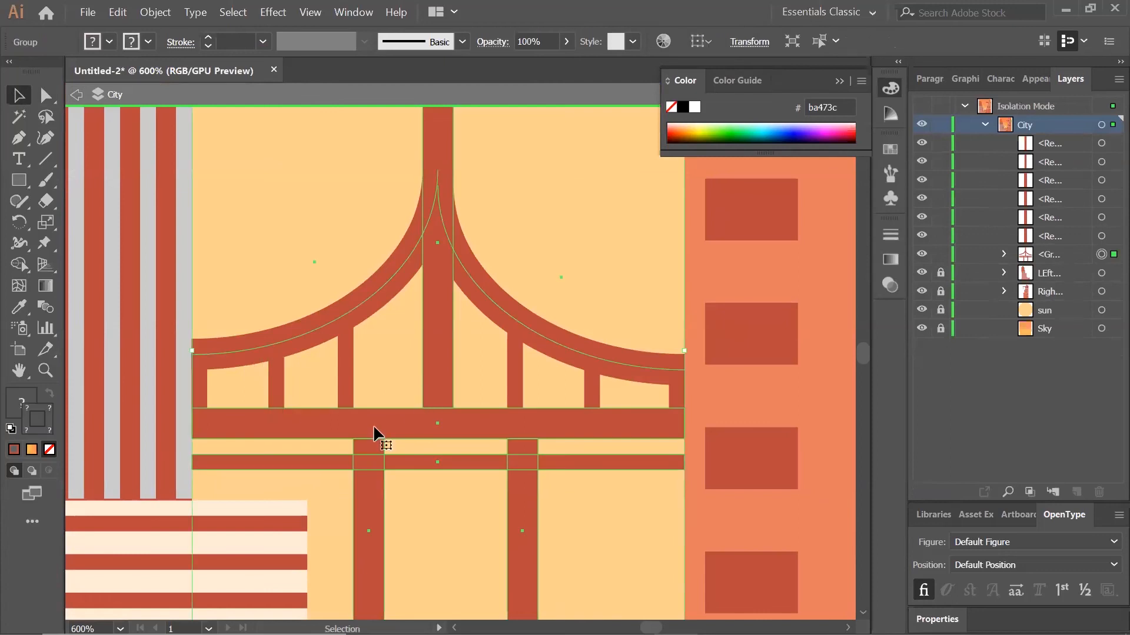
{"action": "left_click", "coordinate": [636, 250]}
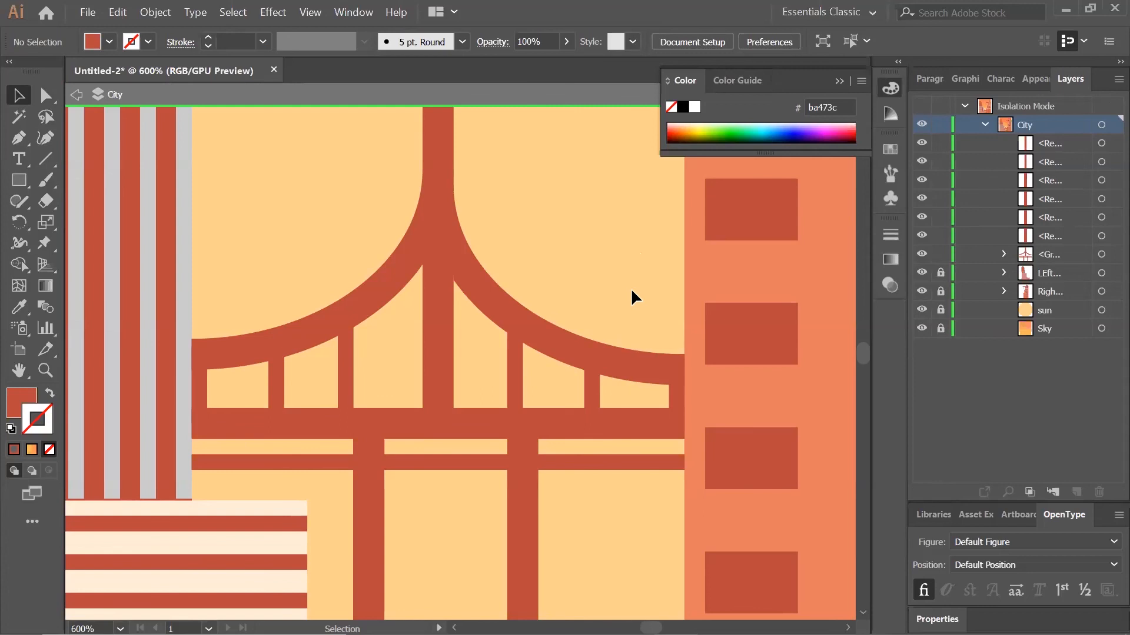
Group all six struts together with the gate's roof, mast and beams.
{"action": "key", "text": "ctrl+a"}
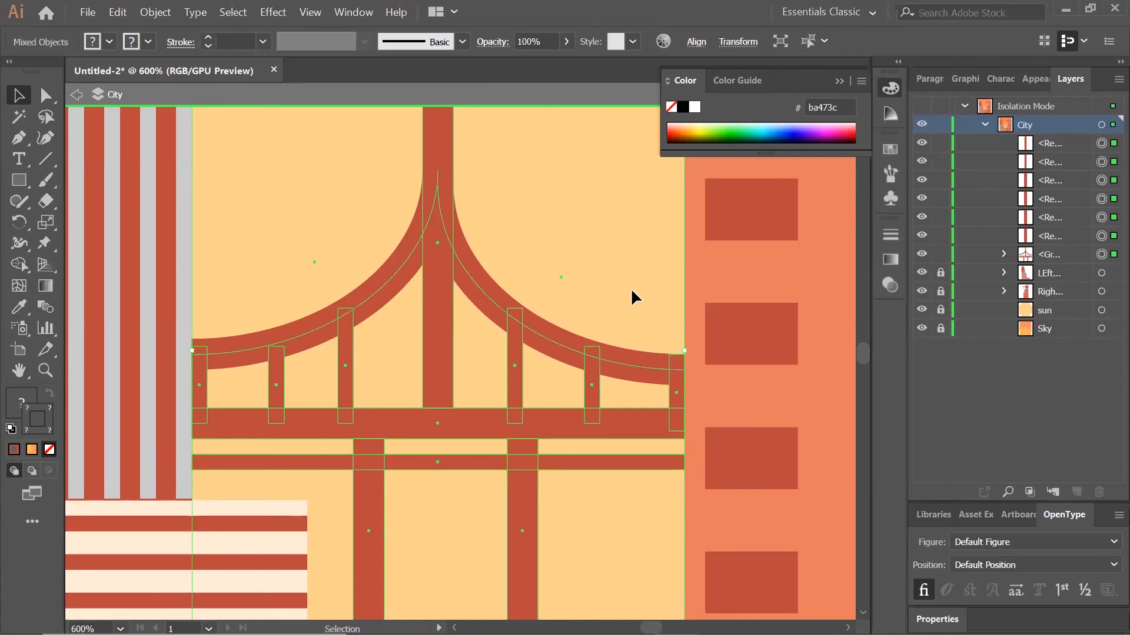
{"action": "left_click", "coordinate": [76, 94]}
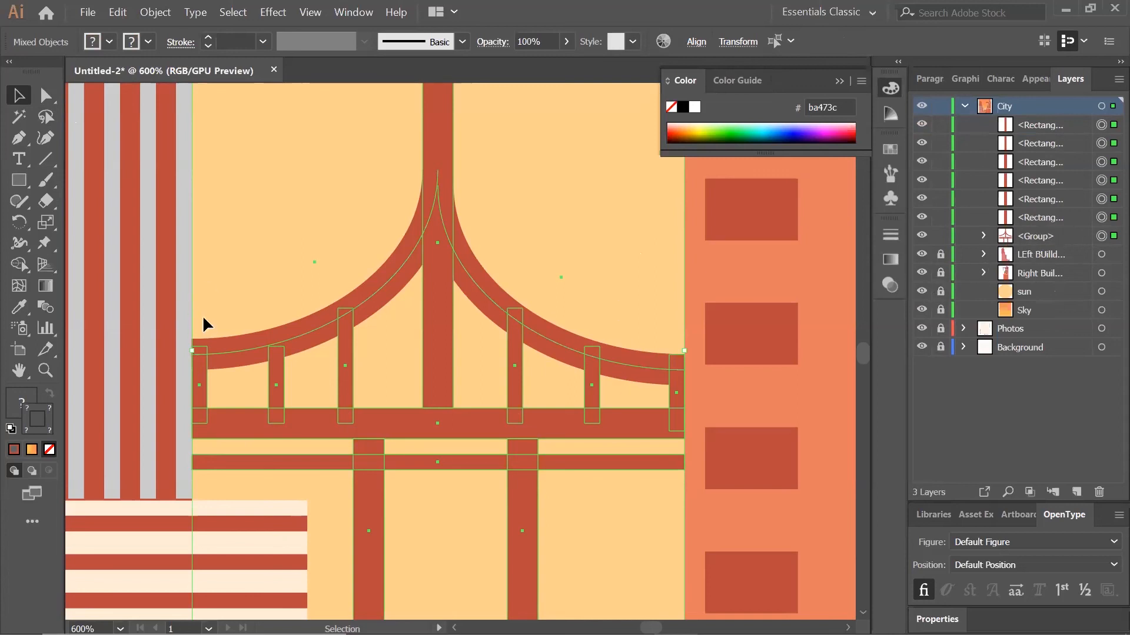
{"action": "left_click", "coordinate": [147, 13]}
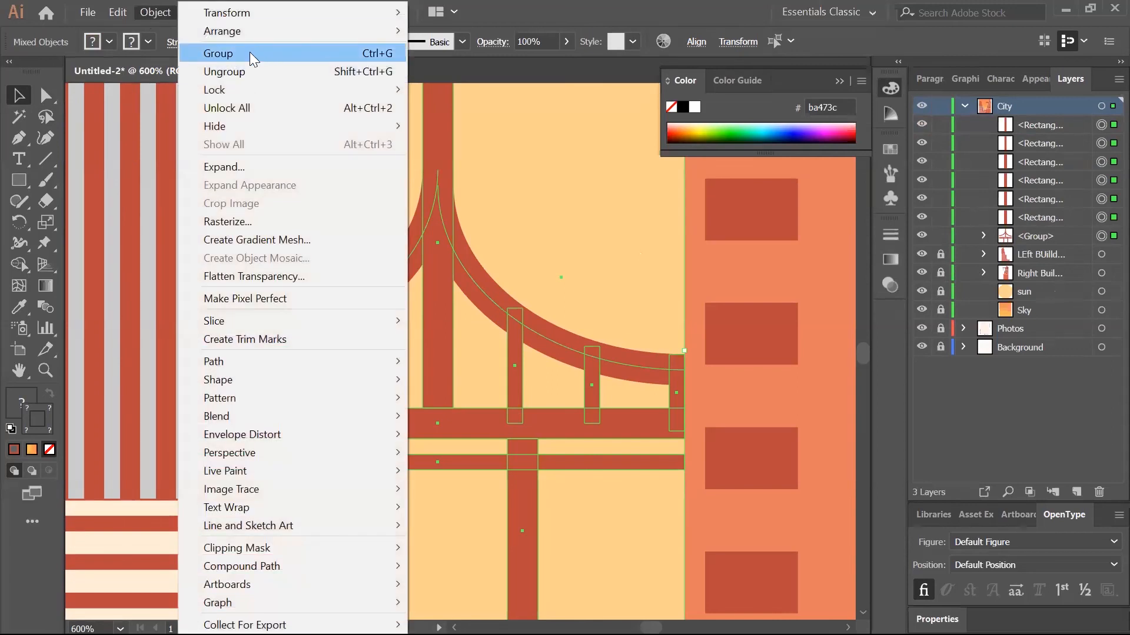
{"action": "left_click", "coordinate": [250, 53]}
Unlock the left building group and group it together with the gate.
{"action": "key", "text": "ctrl+minus"}
{"action": "key", "text": "ctrl+minus"}
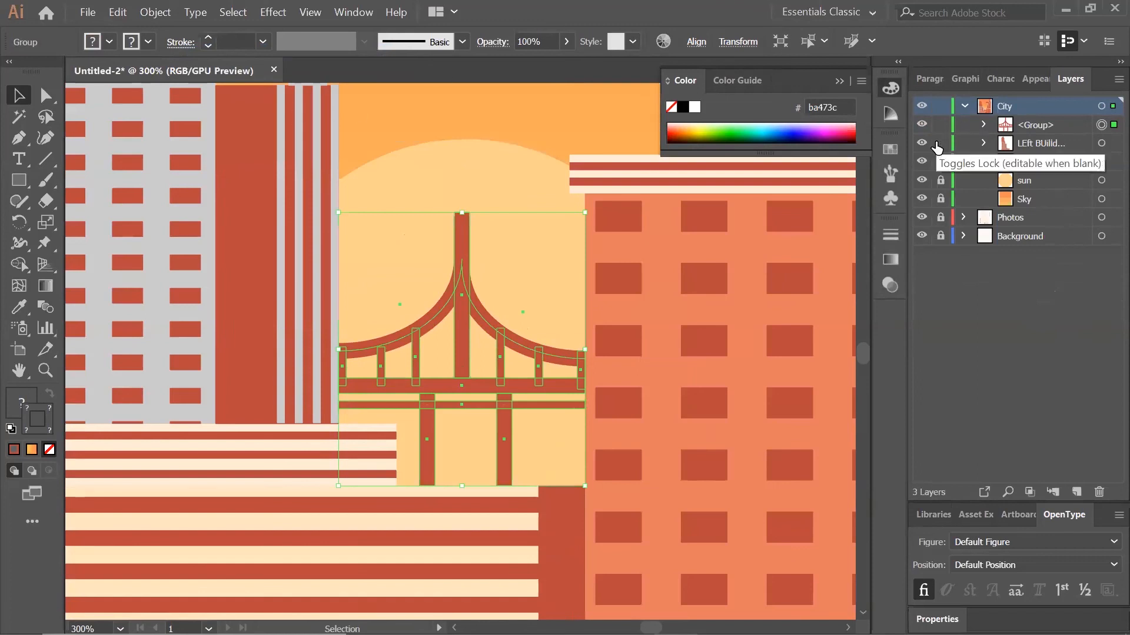
{"action": "key", "text": "ctrl+a"}
{"action": "key", "text": "ctrl+minus"}
{"action": "key", "text": "ctrl+minus"}
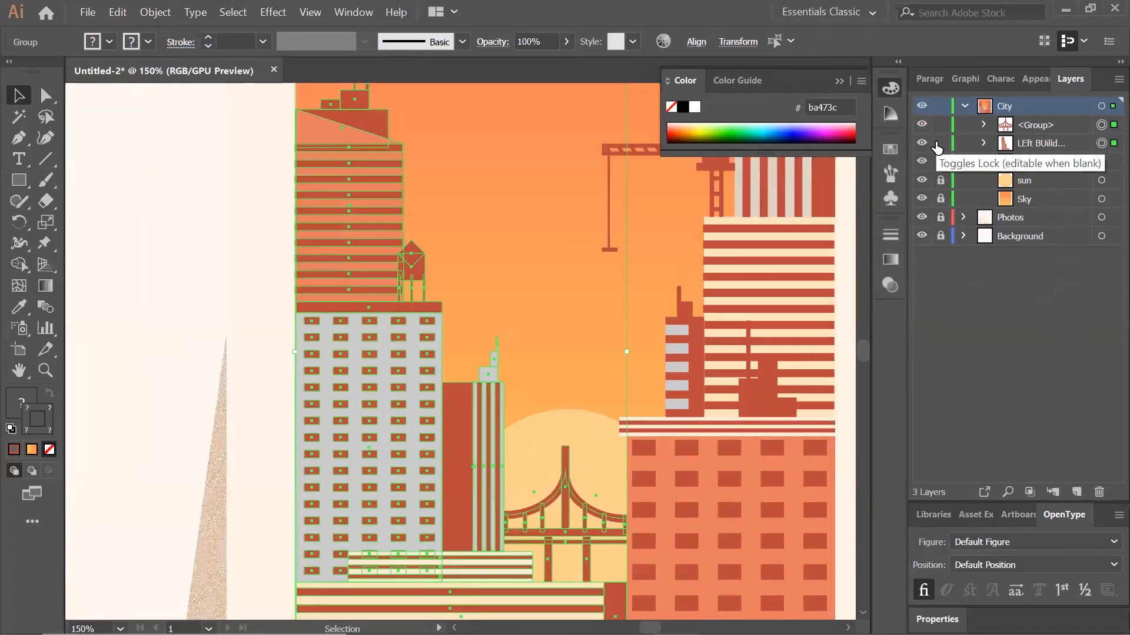
{"action": "left_click", "coordinate": [157, 17]}
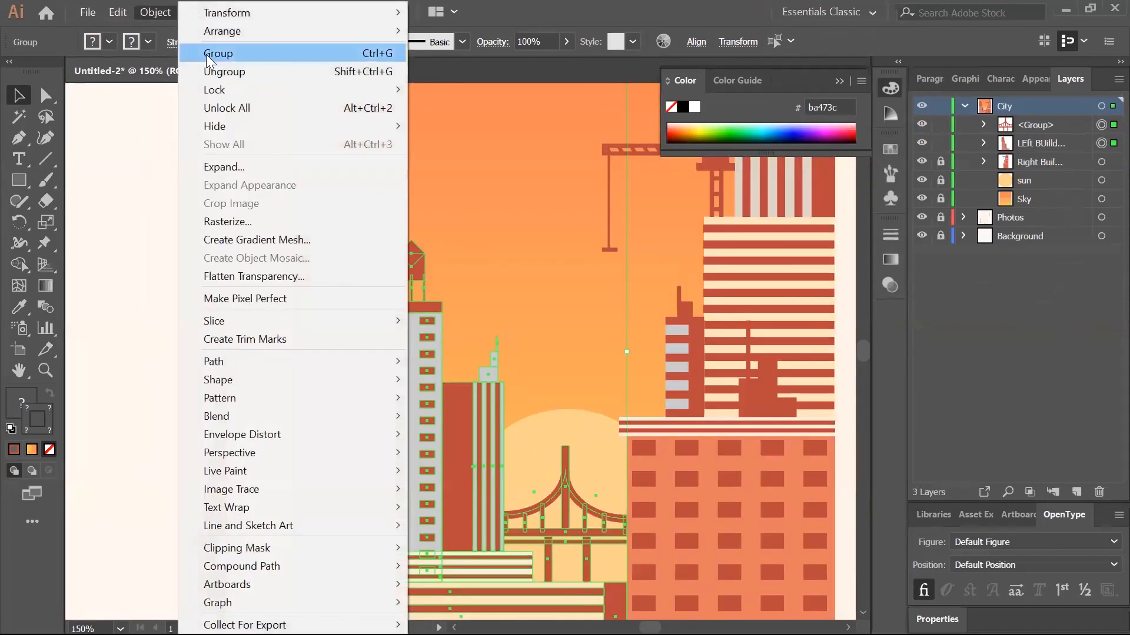
{"action": "left_click", "coordinate": [206, 49]}
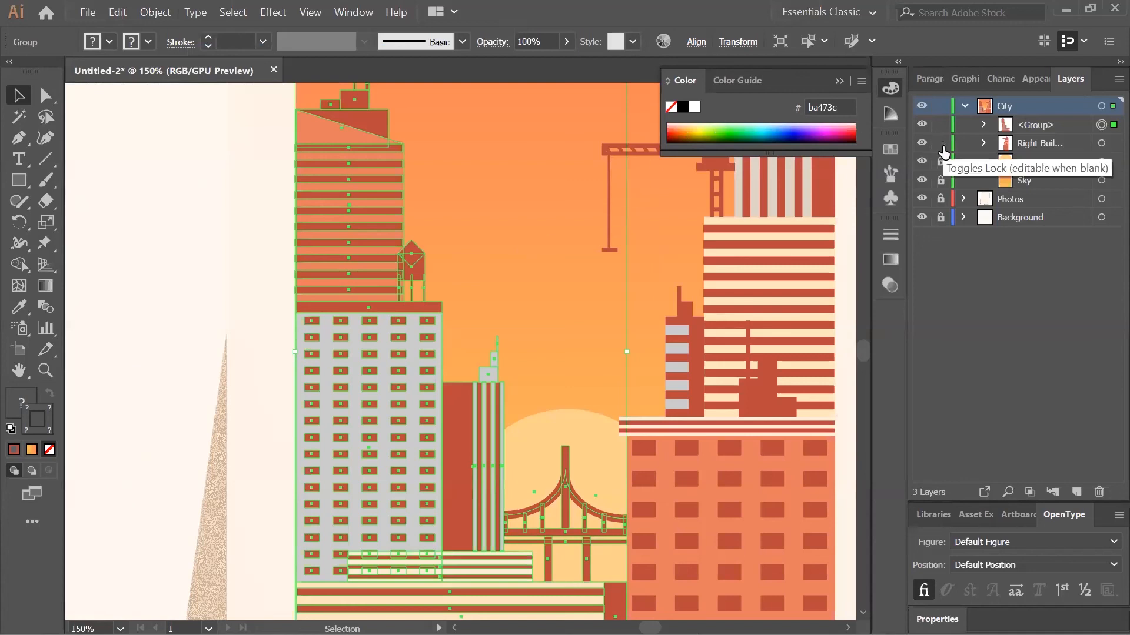
Unlock the right building group and combine it with the left building and gate into one group.
{"action": "key", "text": "ctrl+a"}
{"action": "key", "text": "ctrl+minus"}
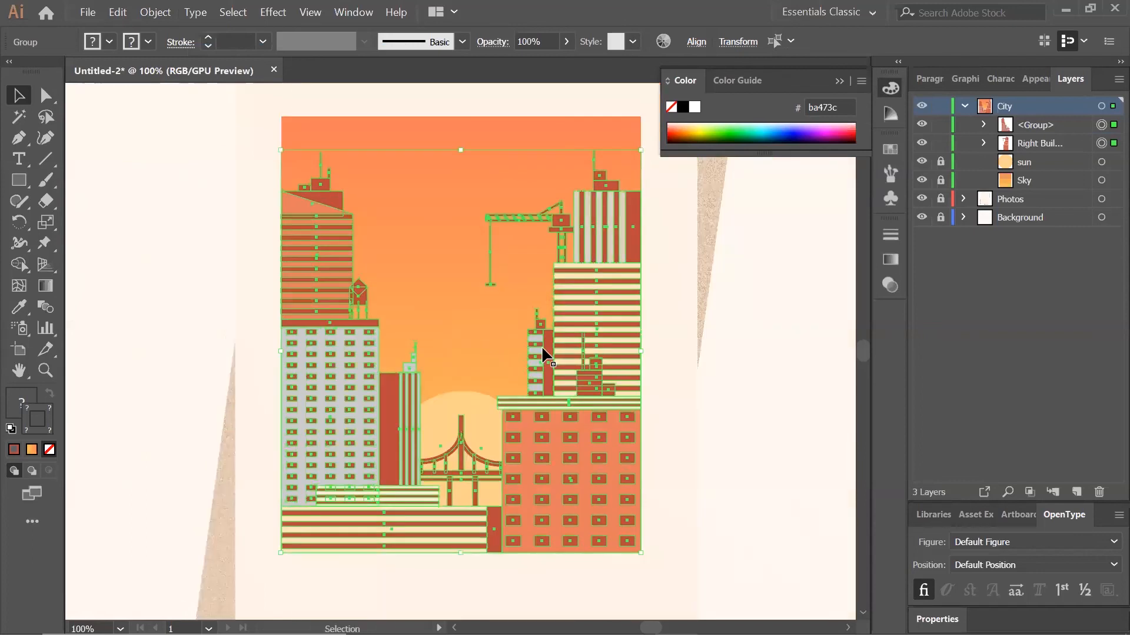
{"action": "left_click", "coordinate": [155, 12]}
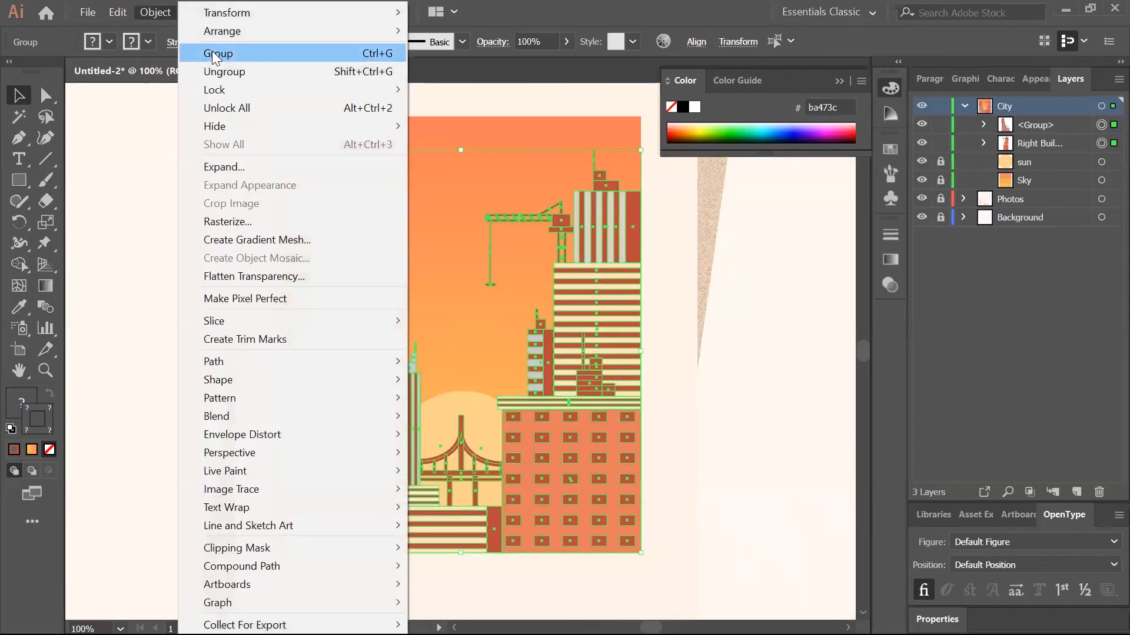
{"action": "left_click", "coordinate": [212, 51]}
{"action": "left_click", "coordinate": [779, 384]}
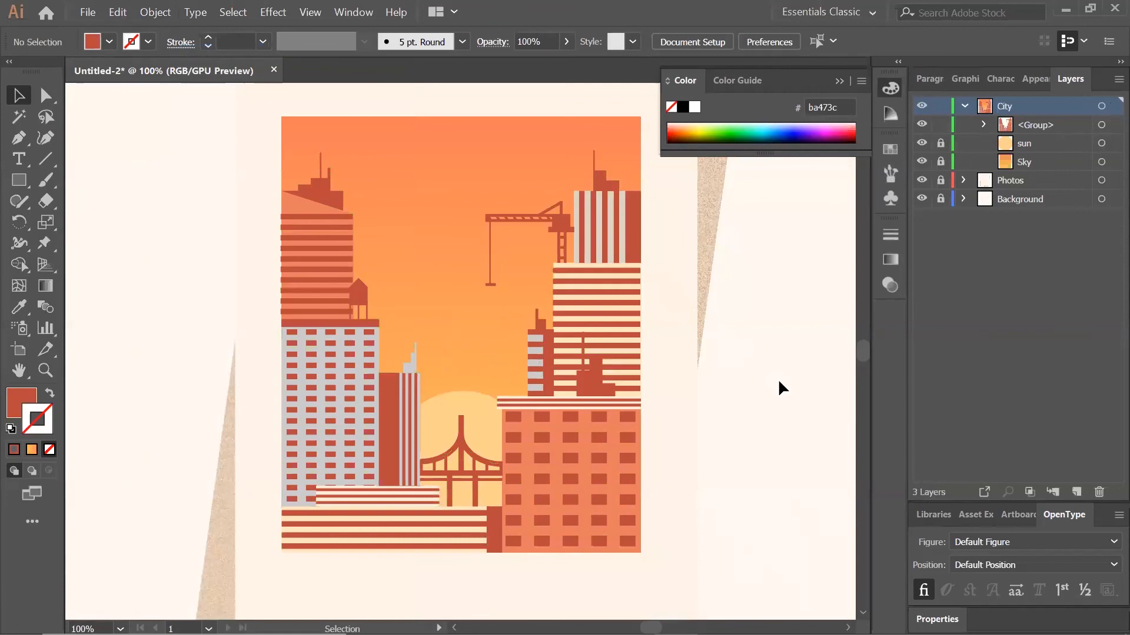
Check the contents of the combined skyline group in the City layer and lock the group.
{"action": "left_click", "coordinate": [982, 124]}
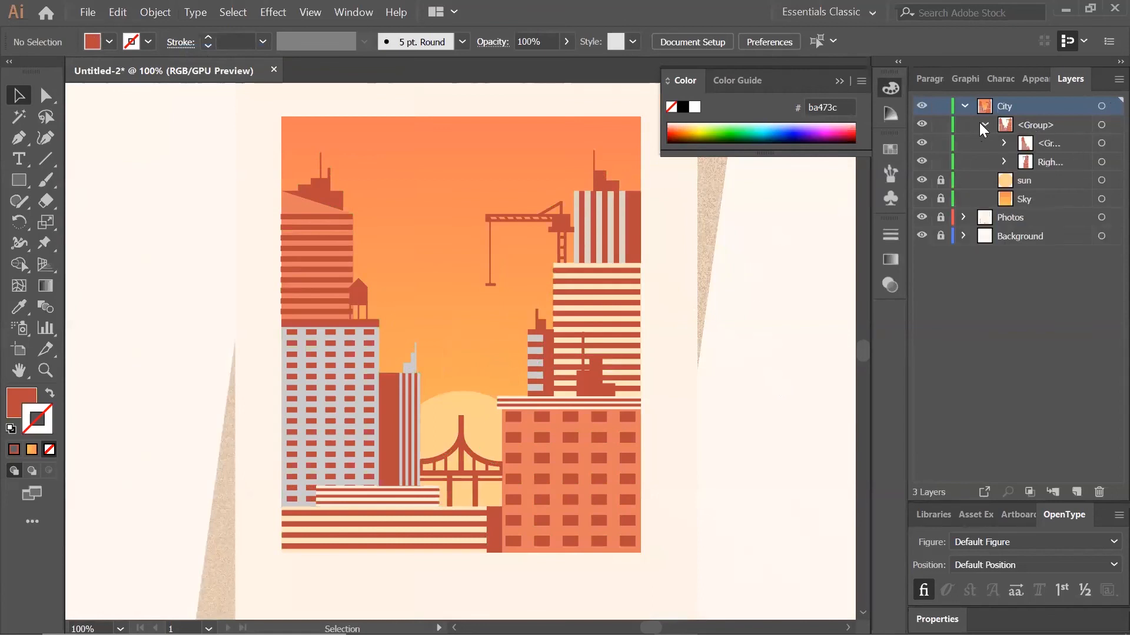
{"action": "left_click", "coordinate": [982, 124]}
{"action": "left_click", "coordinate": [983, 124]}
{"action": "left_click", "coordinate": [982, 124]}
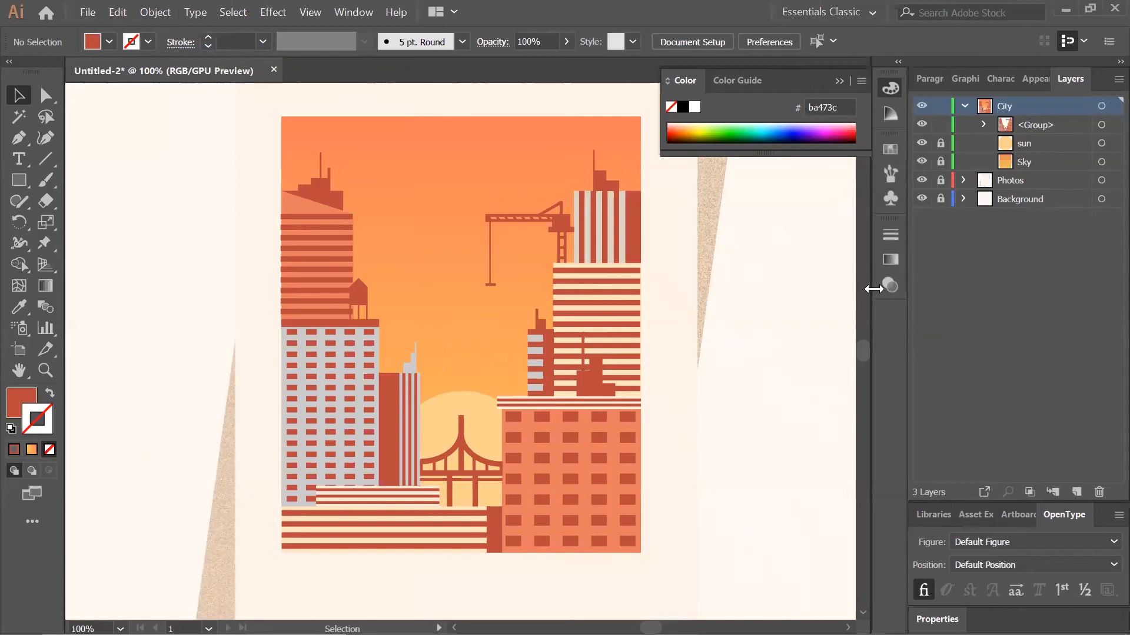
{"action": "left_click", "coordinate": [940, 124]}
Create a rounded rectangle 30 px wide and 4 px high with a 2 px corner radius in the sky.
{"action": "left_click_drag", "start_coordinate": [24, 181], "coordinate": [111, 204]}
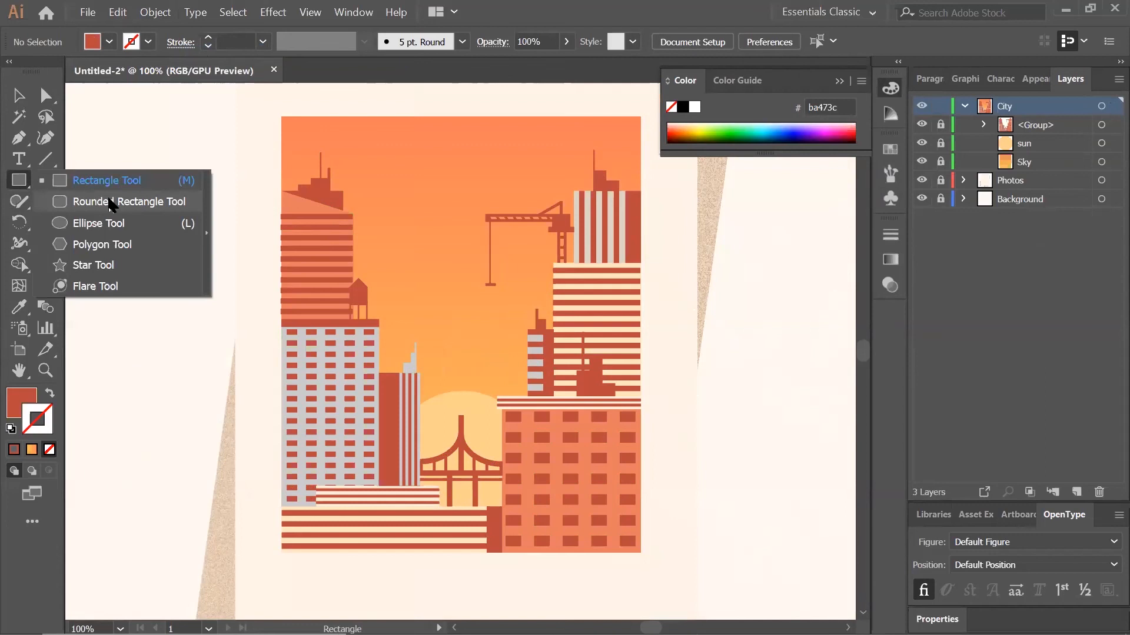
{"action": "left_click", "coordinate": [147, 203]}
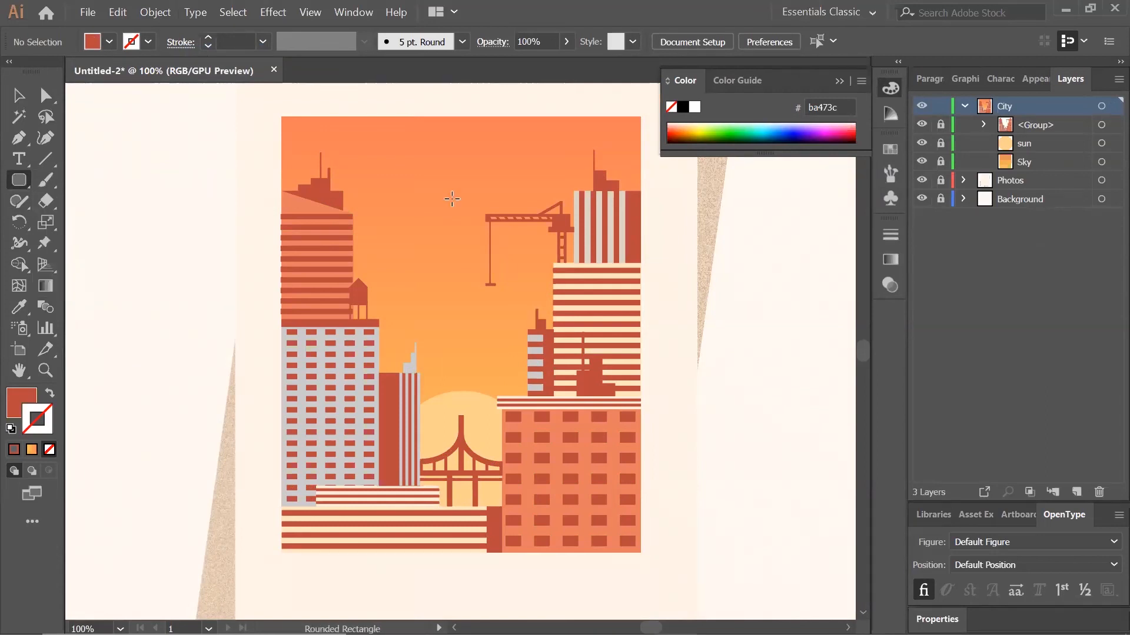
{"action": "left_click", "coordinate": [451, 199]}
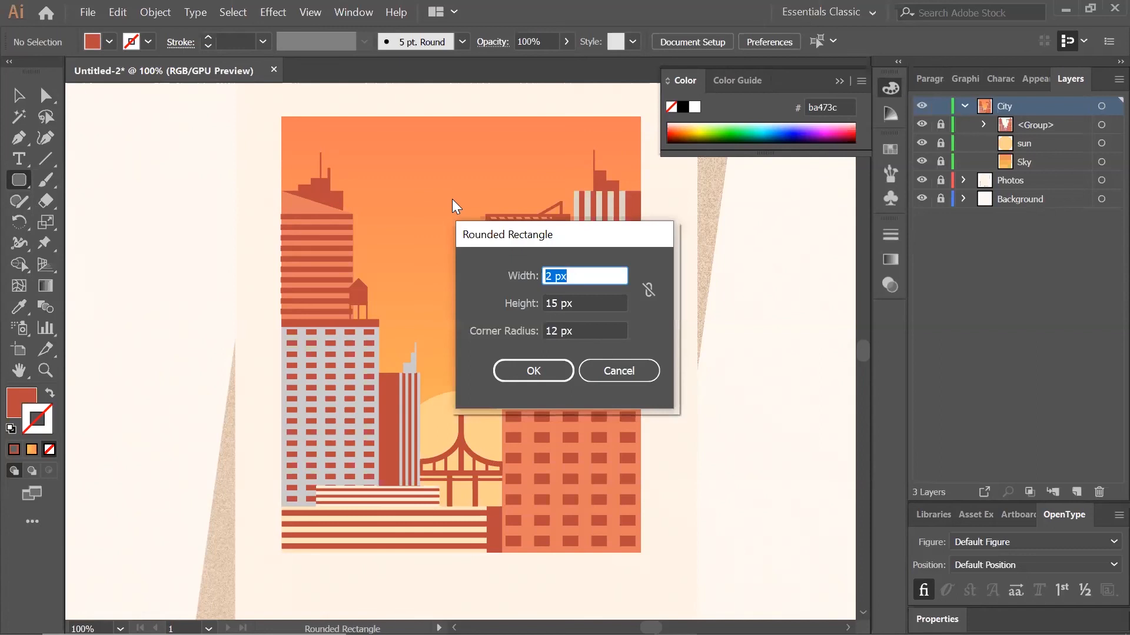
{"action": "type", "text": "30"}
{"action": "key", "text": "Tab"}
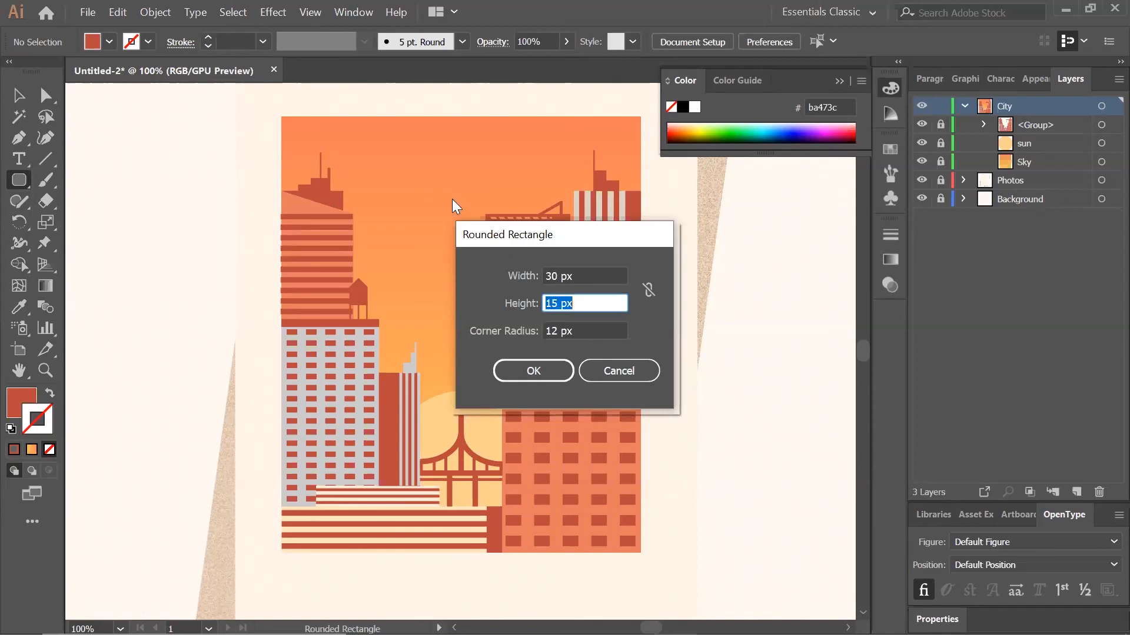
{"action": "type", "text": "4"}
{"action": "key", "text": "Tab"}
{"action": "type", "text": "2"}
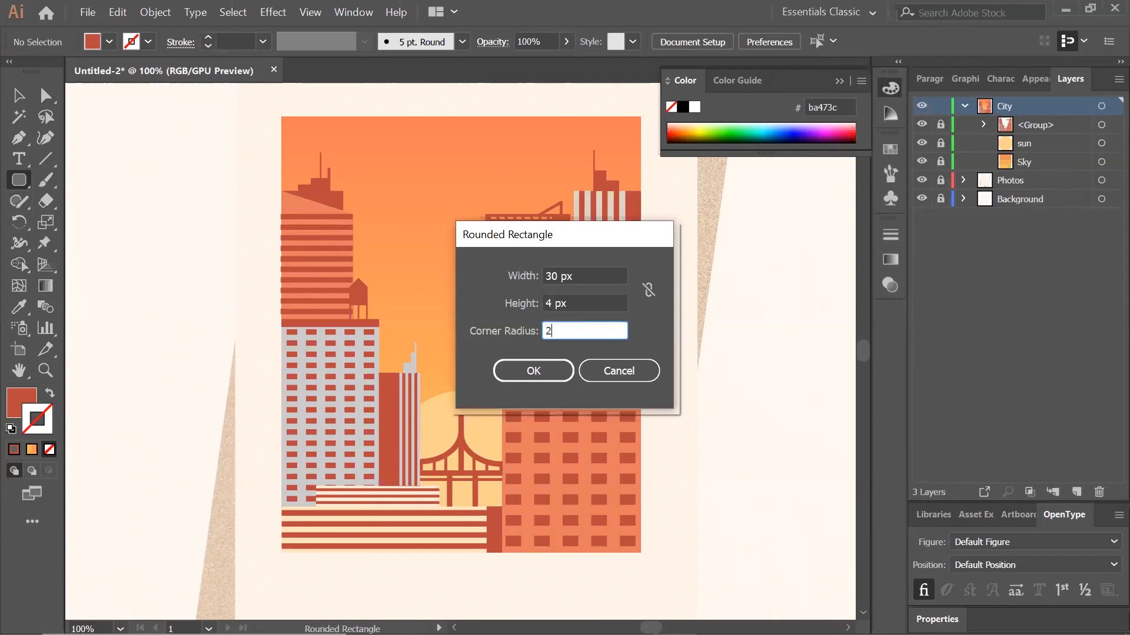
{"action": "key", "text": "Tab"}
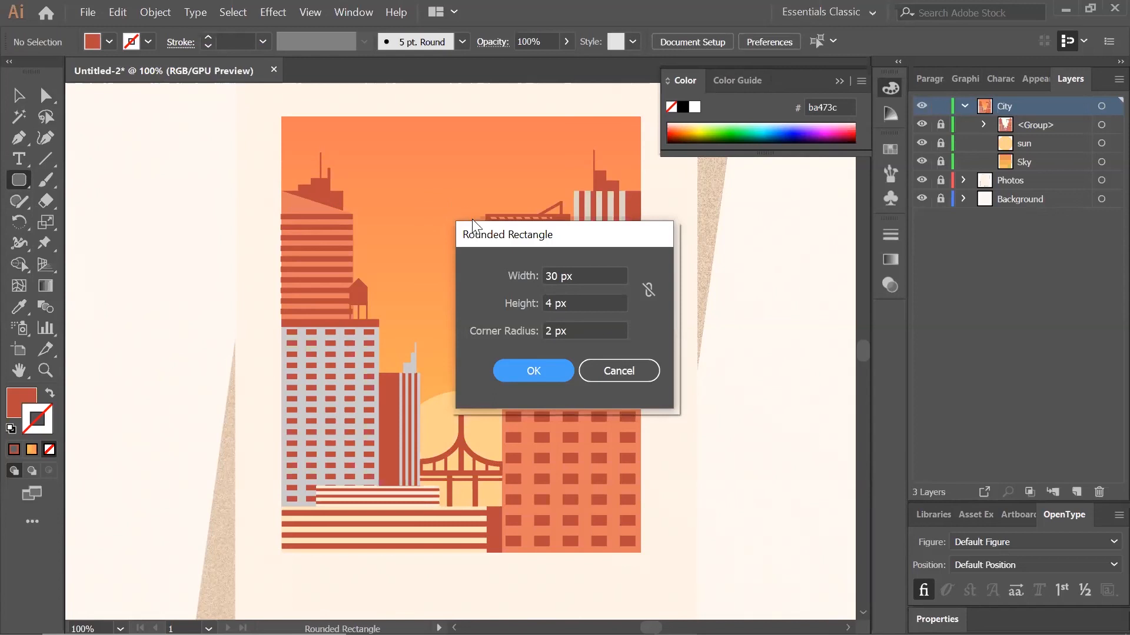
{"action": "key", "text": "Return"}
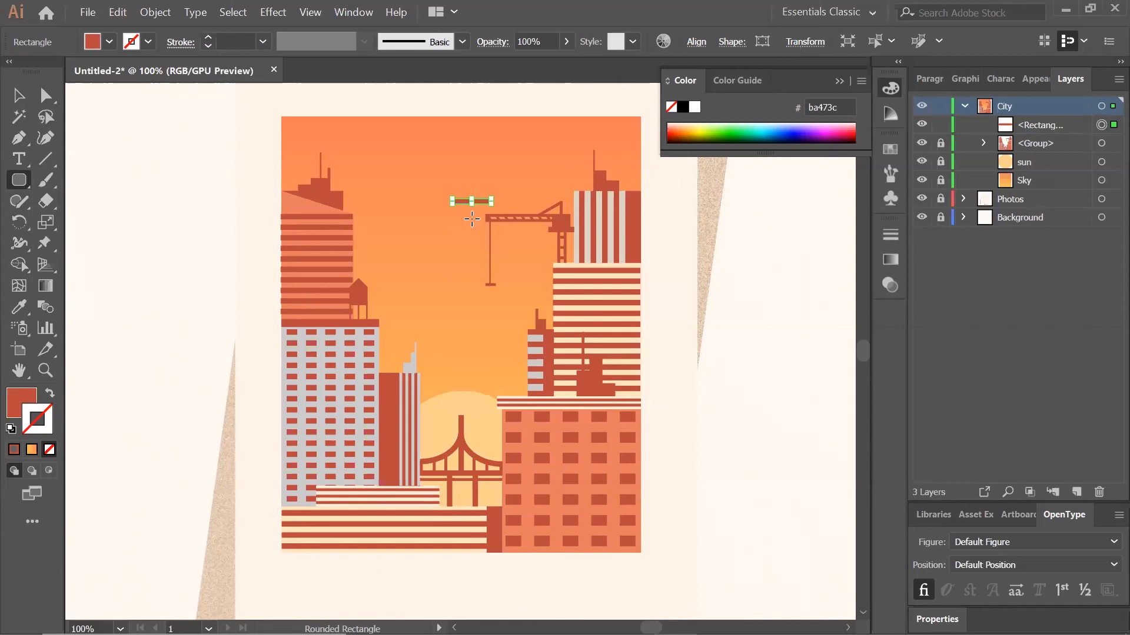
Set the small rounded rectangle's fill colour to white, ffffff.
{"action": "left_click", "coordinate": [18, 401]}
{"action": "double_click", "coordinate": [18, 399]}
{"action": "type", "text": "fff"}
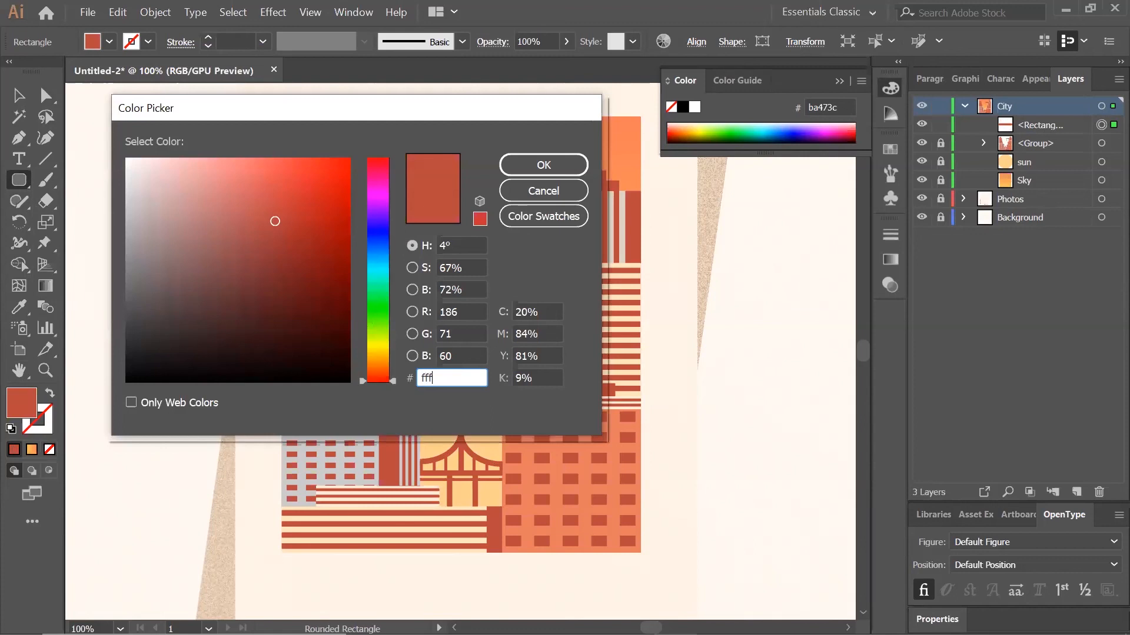
{"action": "type", "text": "fff"}
{"action": "key", "text": "Return"}
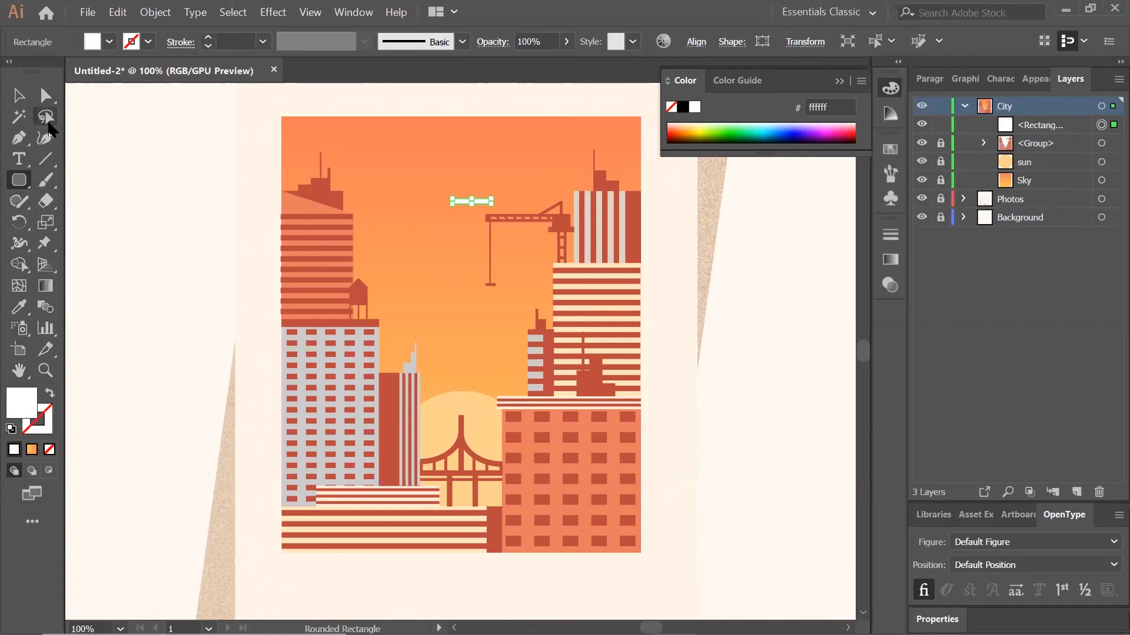
Move the white rounded bar down to just above the sun's upper right edge, beside the grey-striped tower.
{"action": "key", "text": "ctrl+="}
{"action": "left_click_drag", "start_coordinate": [303, 481], "coordinate": [236, 278]}
{"action": "left_click", "coordinate": [13, 101]}
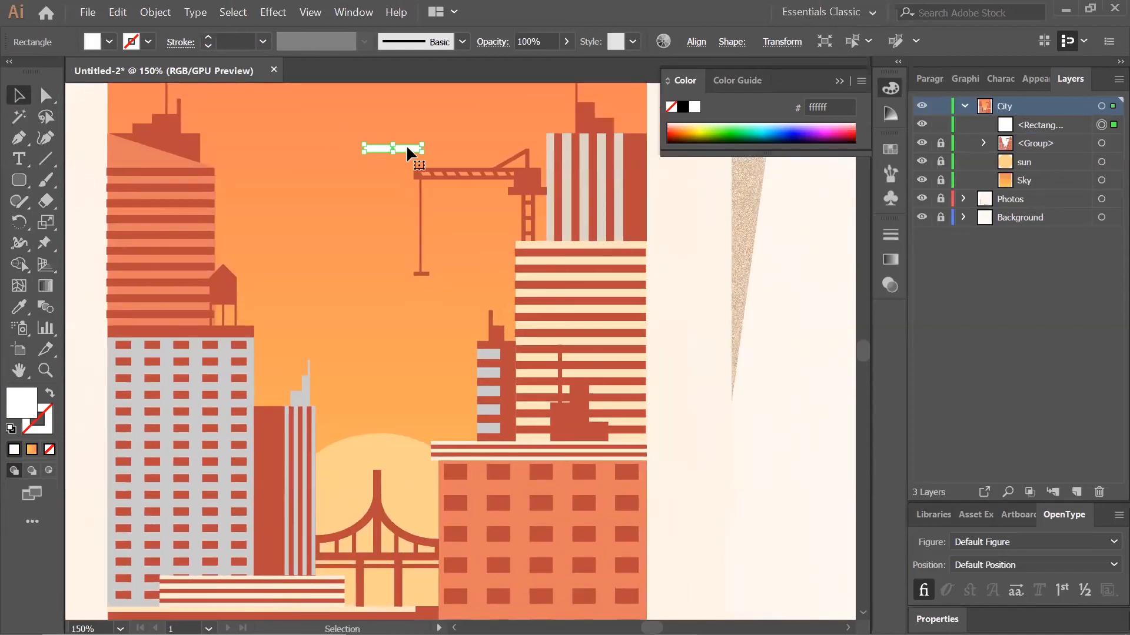
{"action": "left_click_drag", "start_coordinate": [401, 150], "coordinate": [402, 310]}
{"action": "left_click_drag", "start_coordinate": [452, 413], "coordinate": [451, 413]}
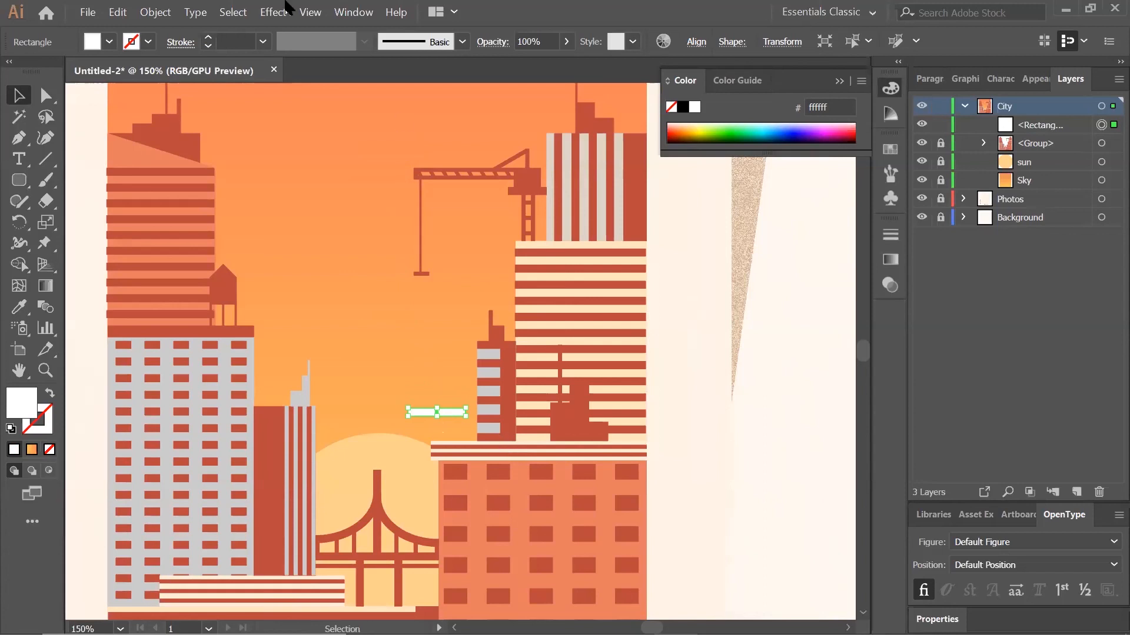
Duplicate the white 30 px bar and place the copy slightly above the original, offset to its left.
{"action": "left_click", "coordinate": [117, 12]}
{"action": "left_click", "coordinate": [146, 89]}
{"action": "left_click", "coordinate": [118, 12]}
{"action": "left_click", "coordinate": [149, 110]}
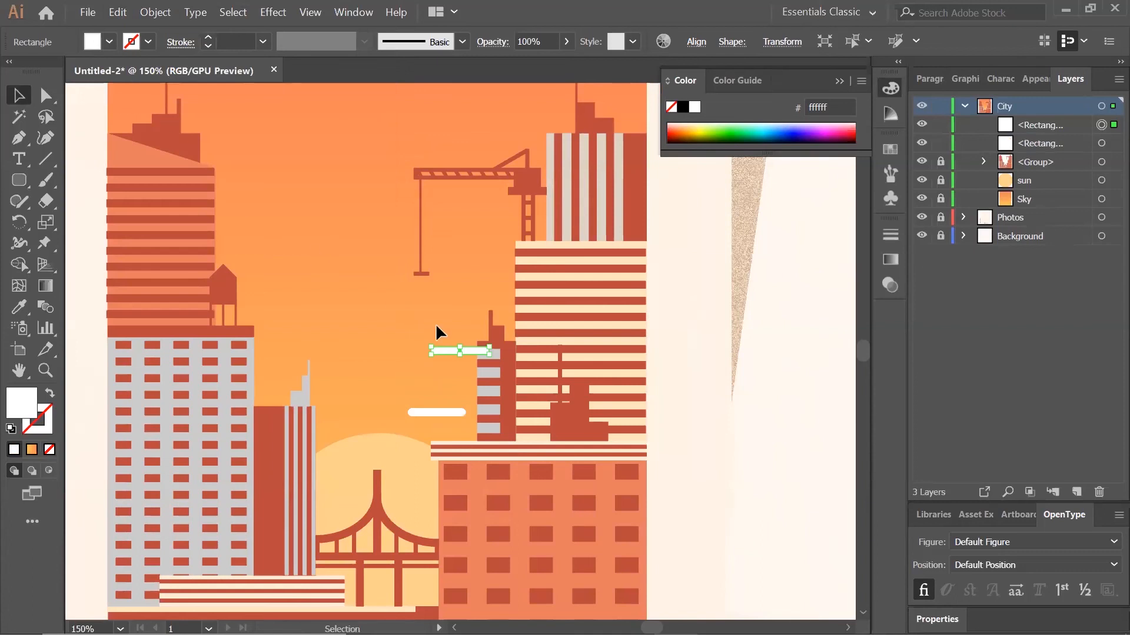
{"action": "left_click_drag", "start_coordinate": [471, 352], "coordinate": [427, 373]}
{"action": "left_click_drag", "start_coordinate": [422, 391], "coordinate": [423, 391]}
{"action": "left_click", "coordinate": [562, 499]}
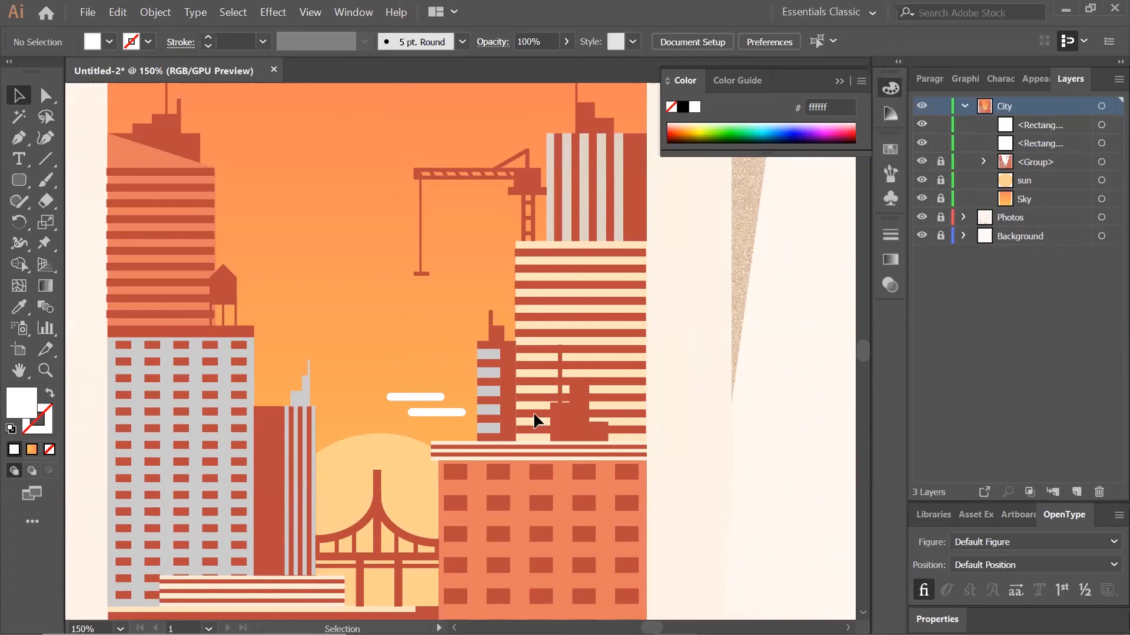
Create a 60 x 4 px rounded rectangle with a 2 px corner radius and move it beside the water tower.
{"action": "left_click", "coordinate": [20, 181]}
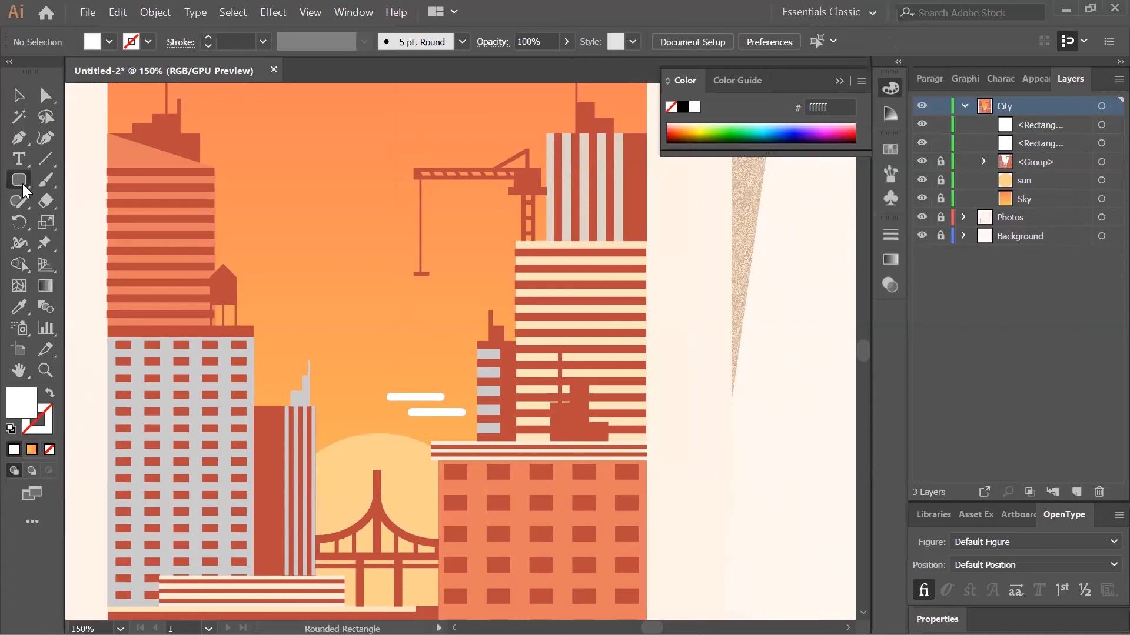
{"action": "left_click", "coordinate": [317, 204]}
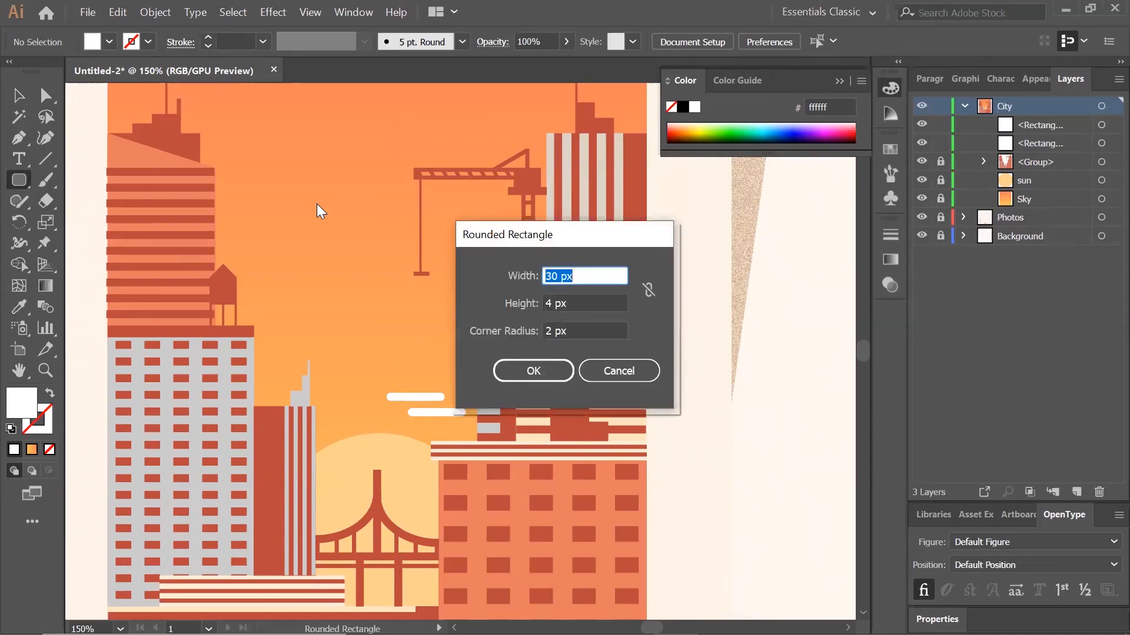
{"action": "type", "text": "60"}
{"action": "key", "text": "Tab"}
{"action": "key", "text": "Tab"}
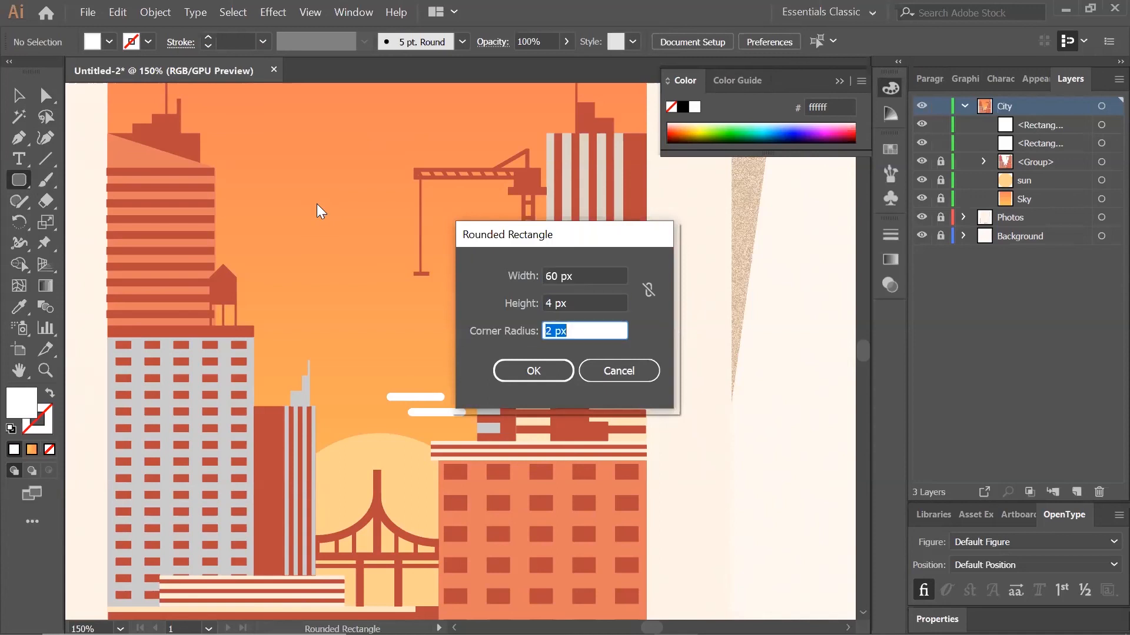
{"action": "key", "text": "Tab"}
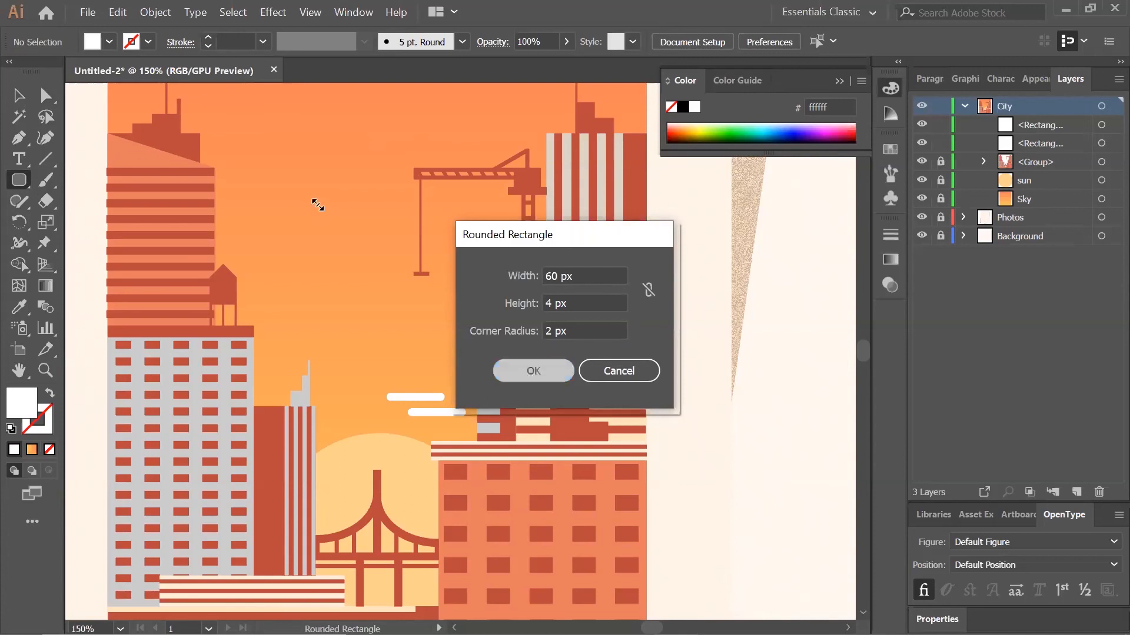
{"action": "key", "text": "Return"}
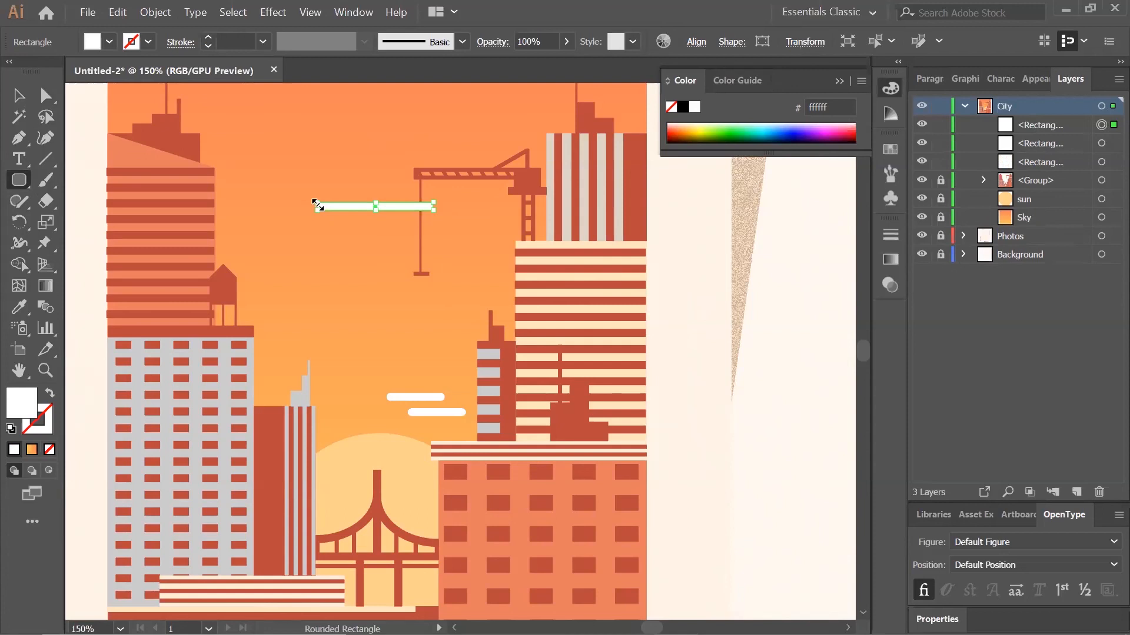
{"action": "left_click", "coordinate": [19, 95]}
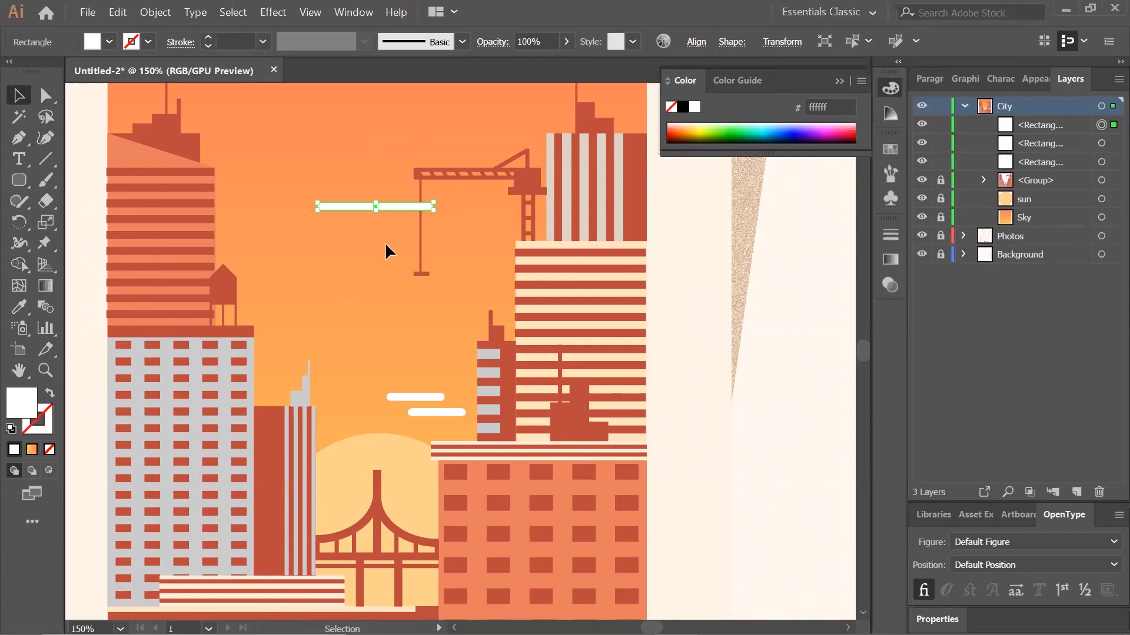
{"action": "left_click_drag", "start_coordinate": [351, 204], "coordinate": [284, 300]}
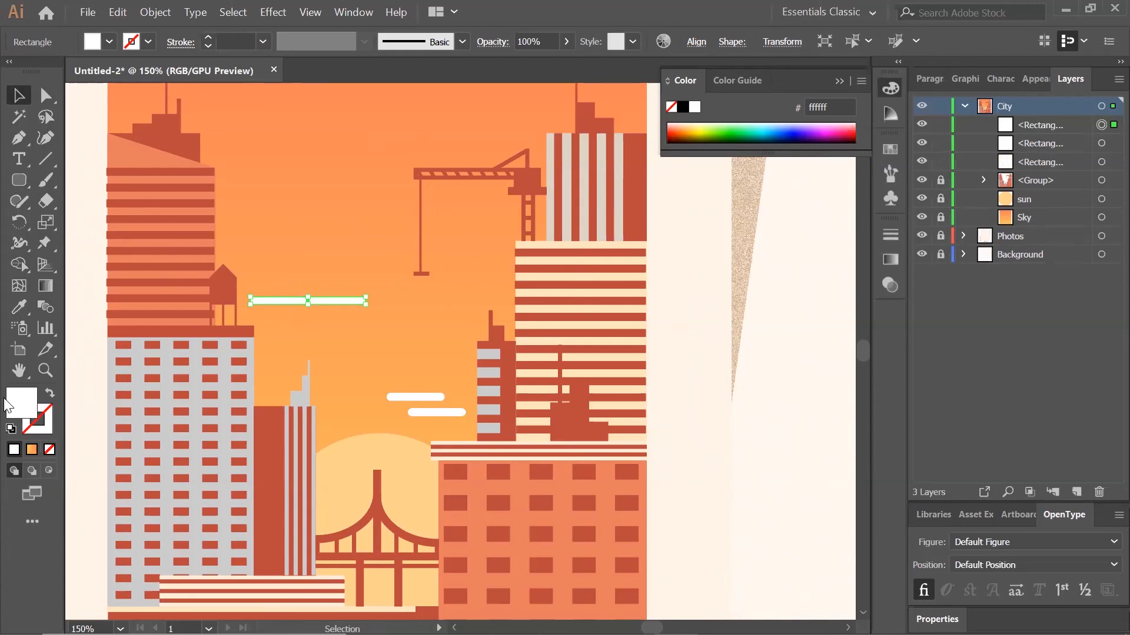
Create a 15 x 4 px rounded rectangle with a 2 px corner radius and place it above the 60 px bar's left end.
{"action": "left_click", "coordinate": [19, 179]}
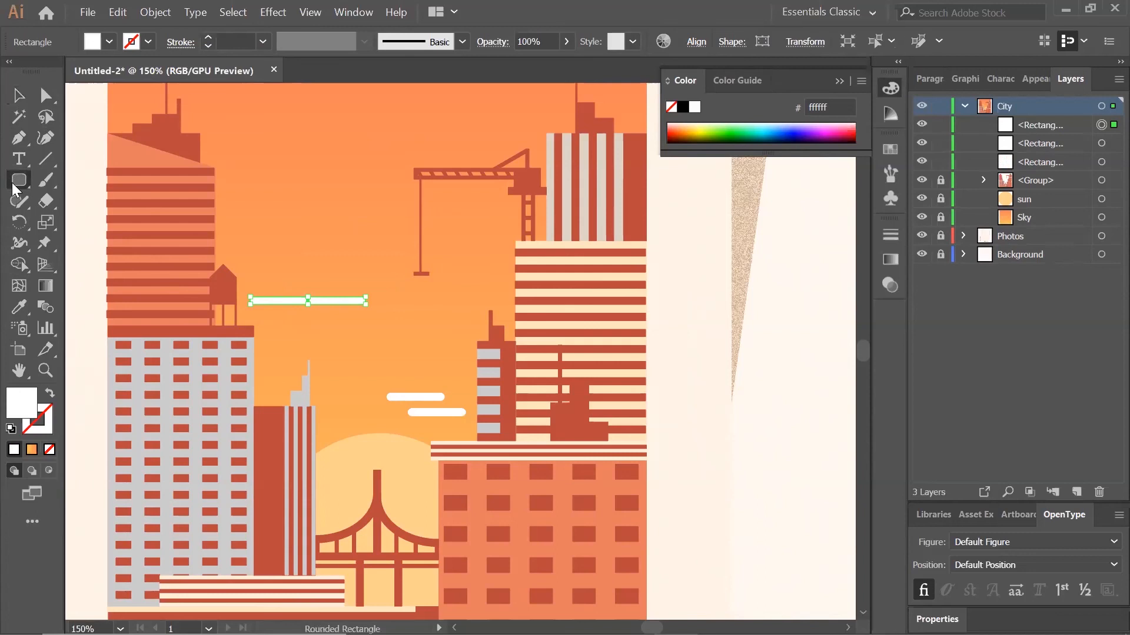
{"action": "left_click", "coordinate": [287, 228]}
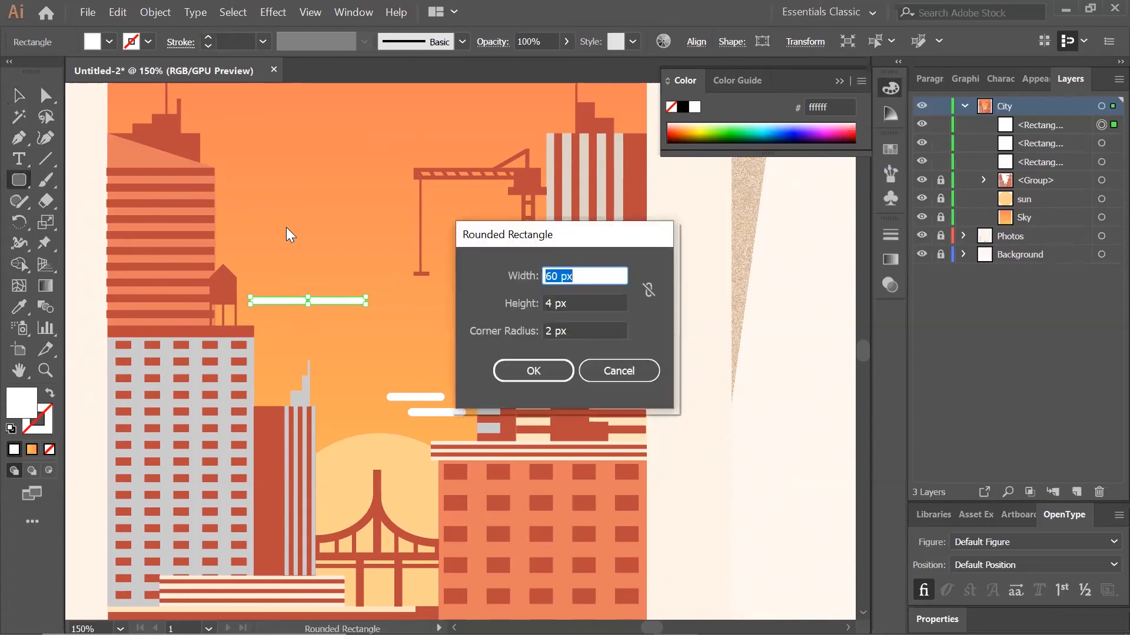
{"action": "type", "text": "15"}
{"action": "key", "text": "Tab"}
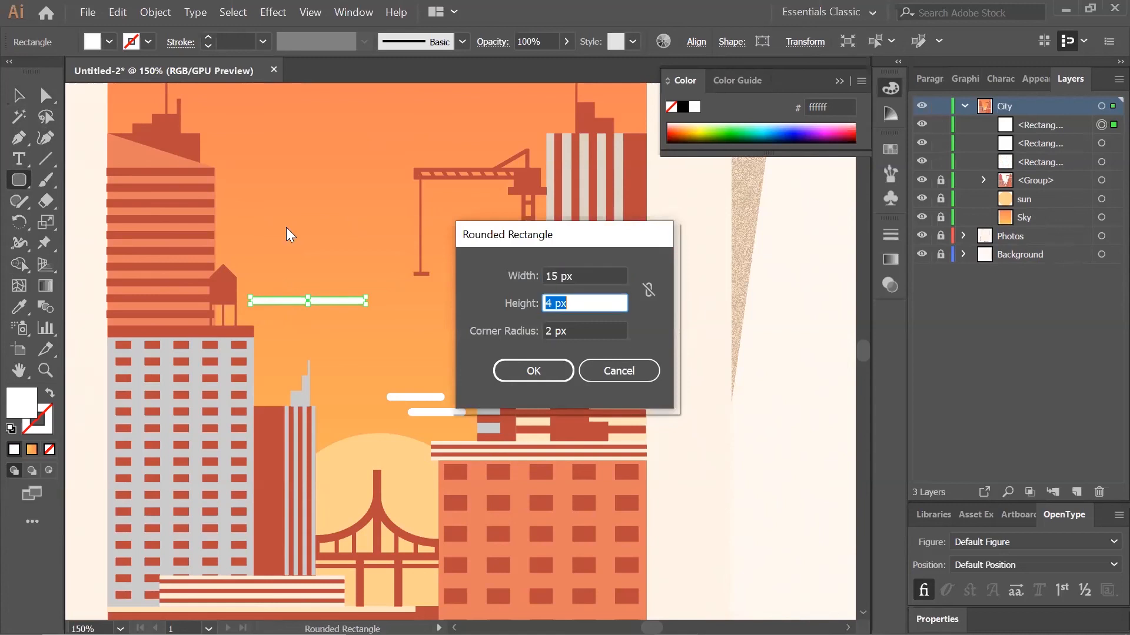
{"action": "key", "text": "Tab"}
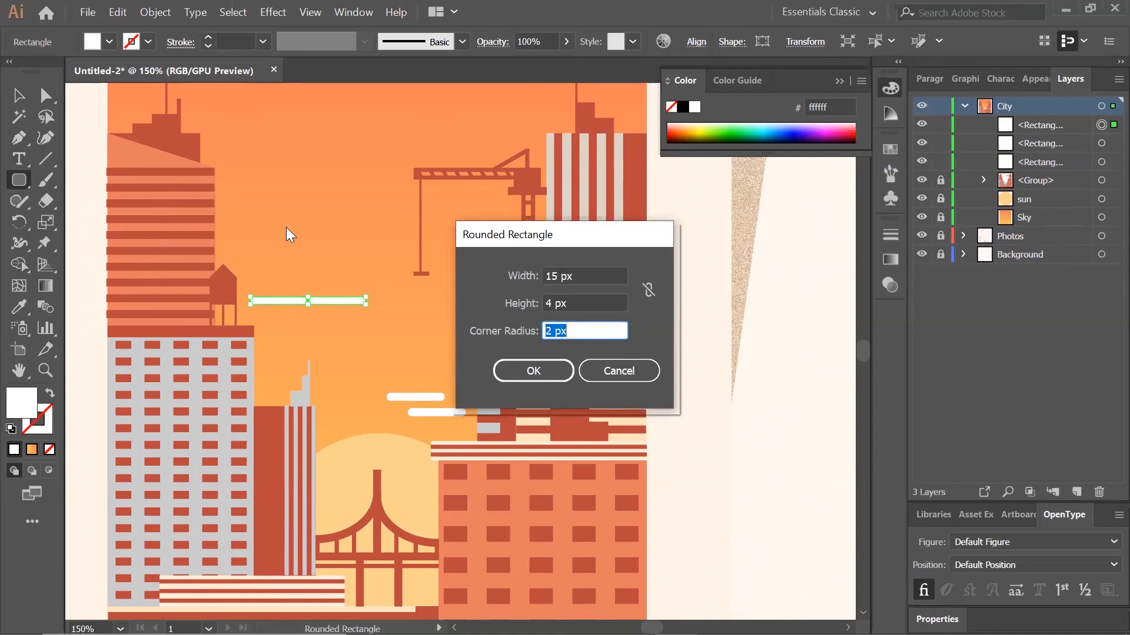
{"action": "key", "text": "Tab"}
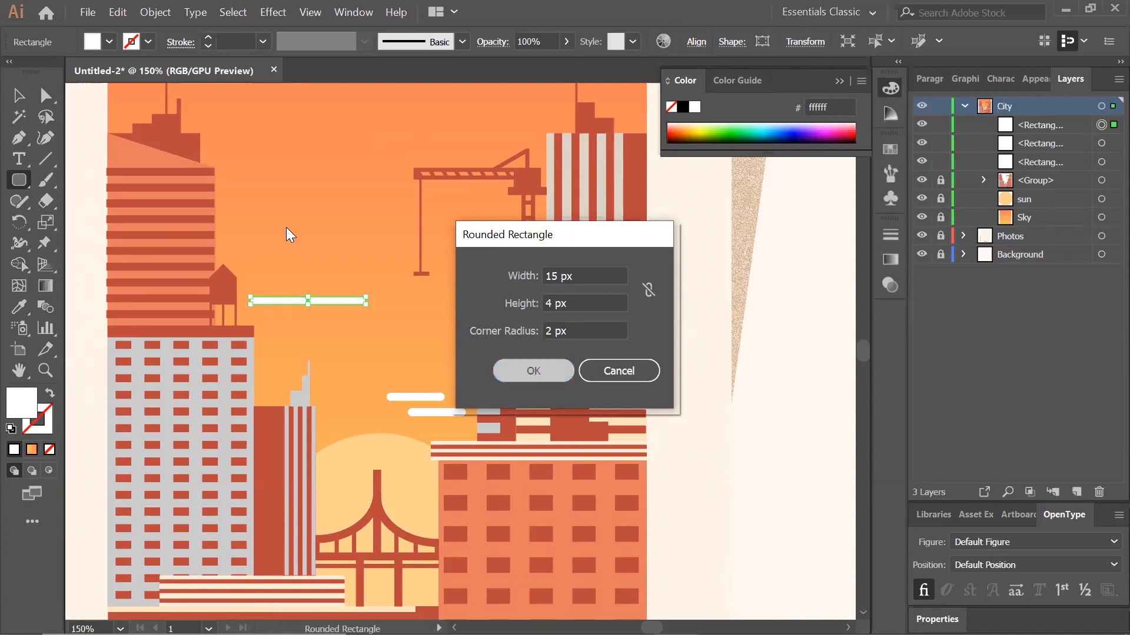
{"action": "key", "text": "Return"}
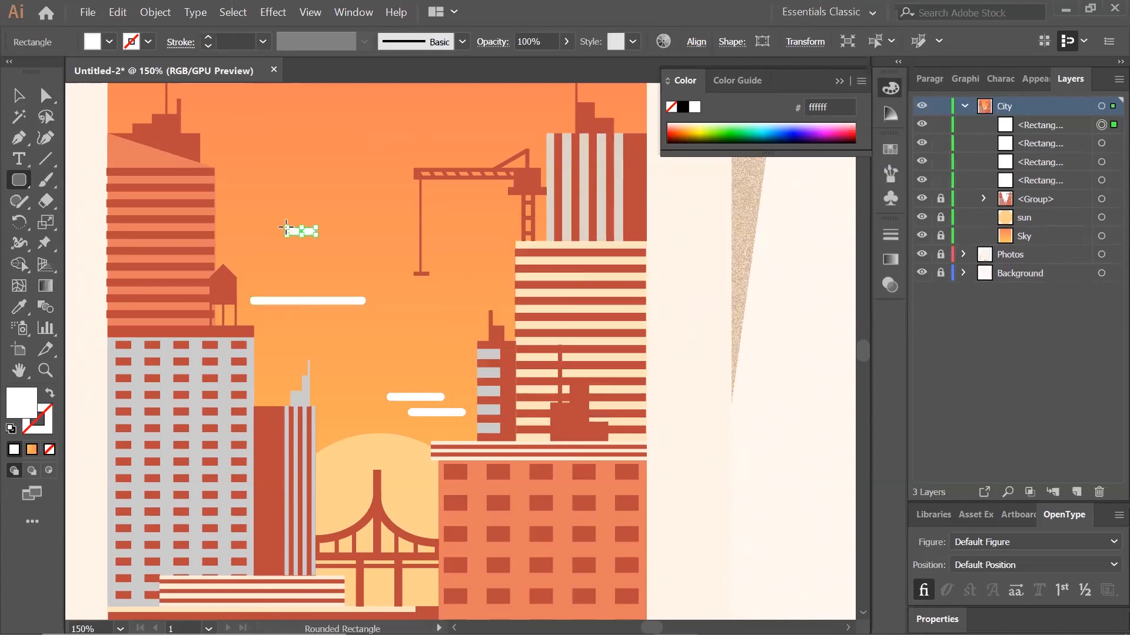
{"action": "left_click", "coordinate": [18, 95]}
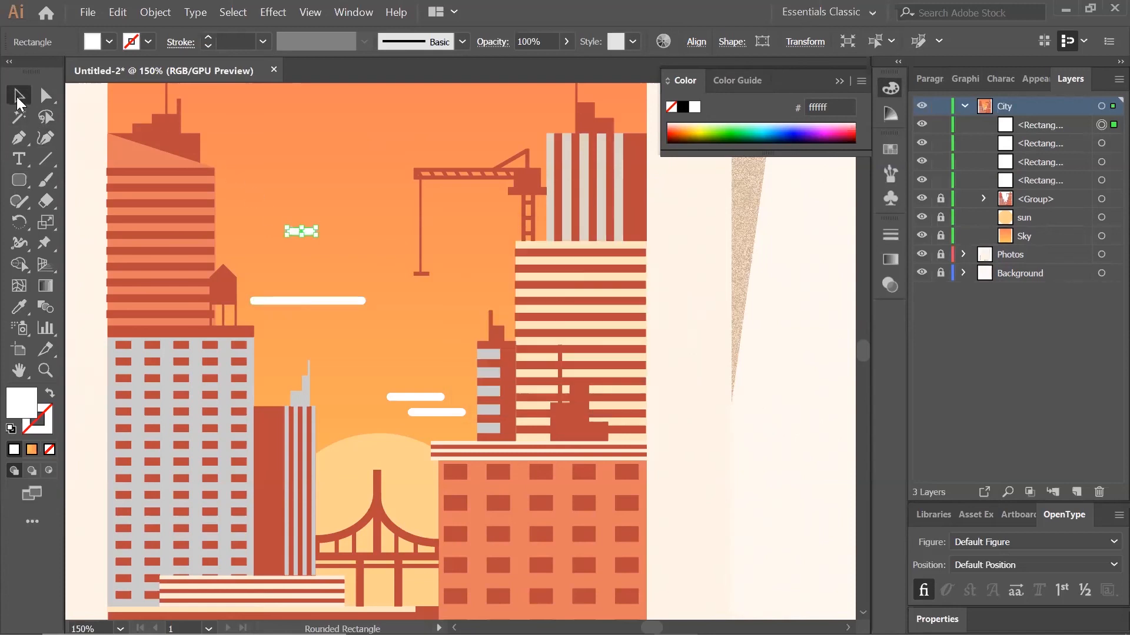
{"action": "left_click_drag", "start_coordinate": [308, 229], "coordinate": [287, 282]}
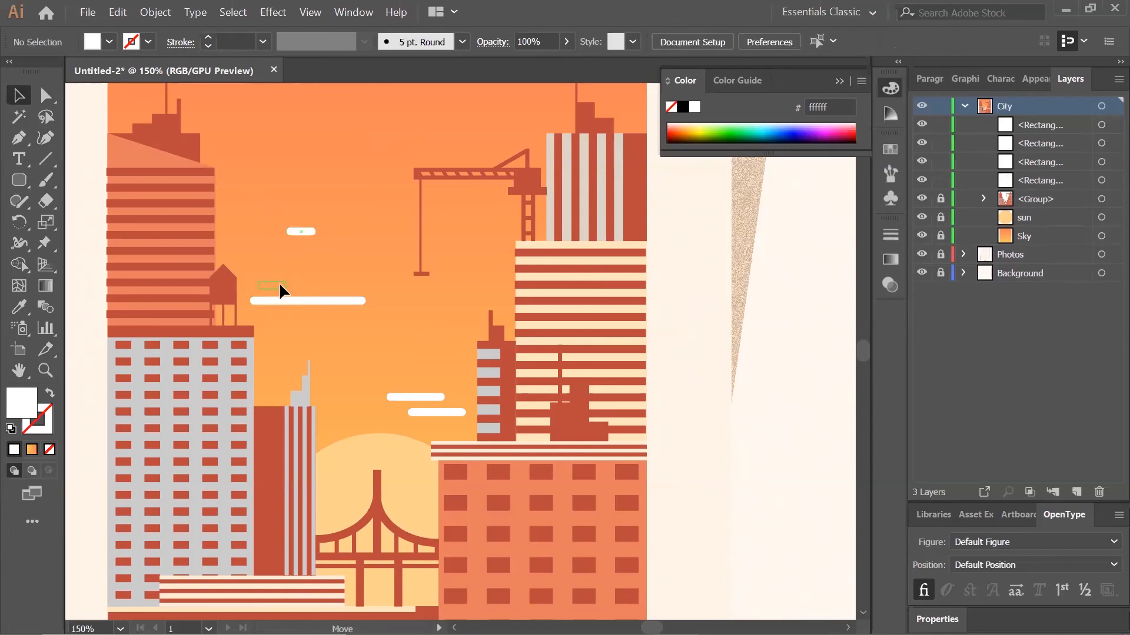
{"action": "left_click_drag", "start_coordinate": [279, 281], "coordinate": [279, 282]}
{"action": "left_click", "coordinate": [353, 375]}
Create a 75 x 4 px rounded rectangle with a 2 px corner radius and position it across the lower part of the crane's cable.
{"action": "left_click", "coordinate": [19, 180]}
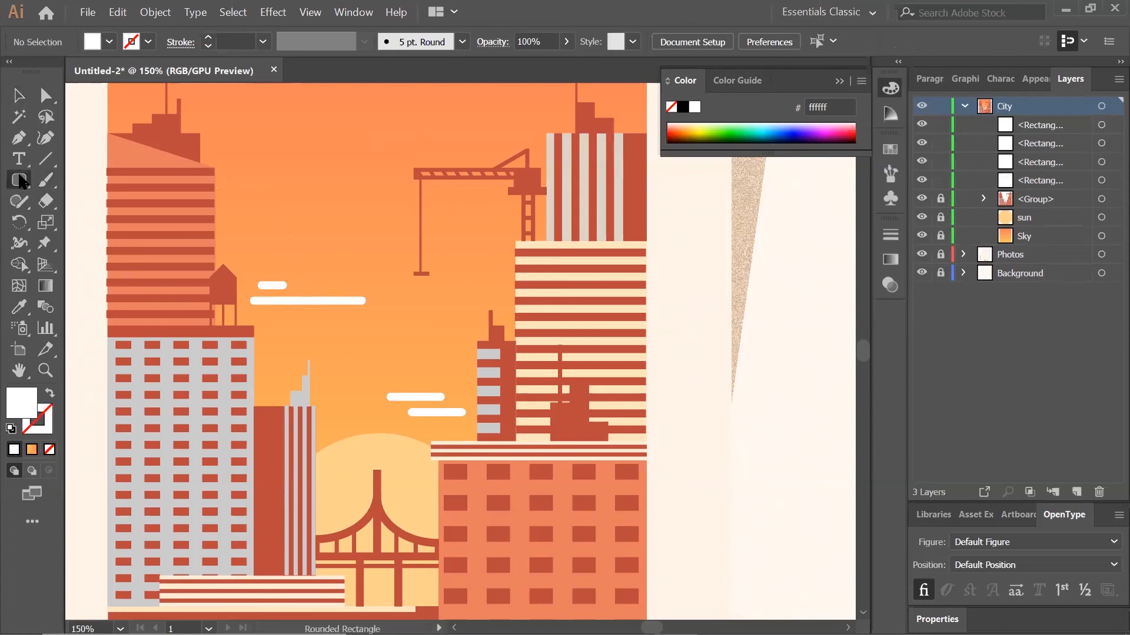
{"action": "left_click", "coordinate": [337, 209]}
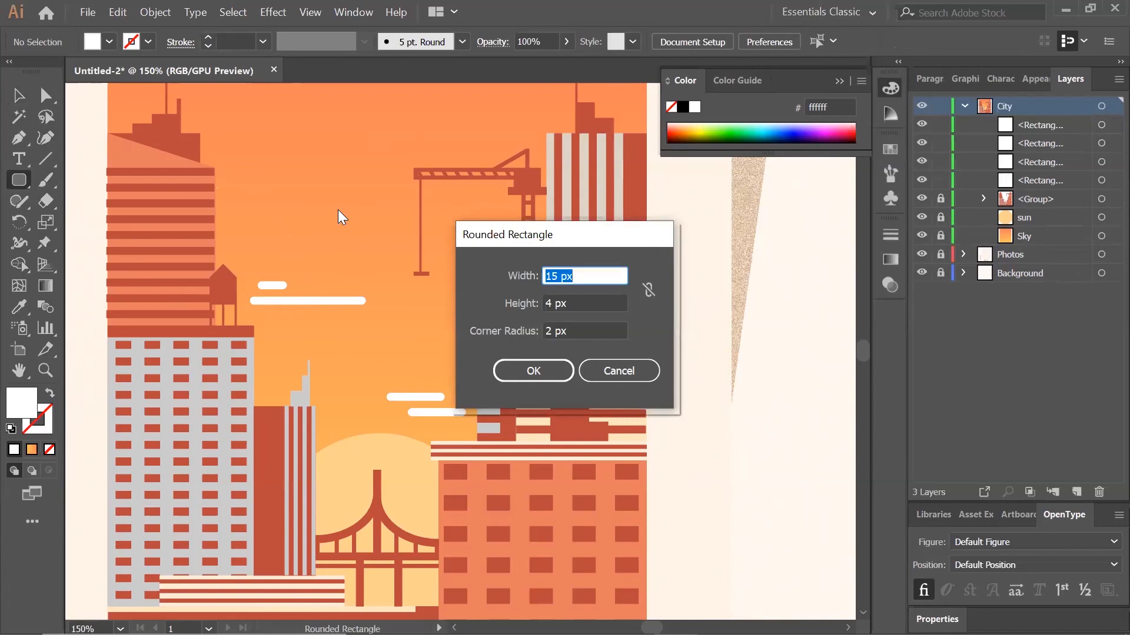
{"action": "type", "text": "75"}
{"action": "key", "text": "Tab"}
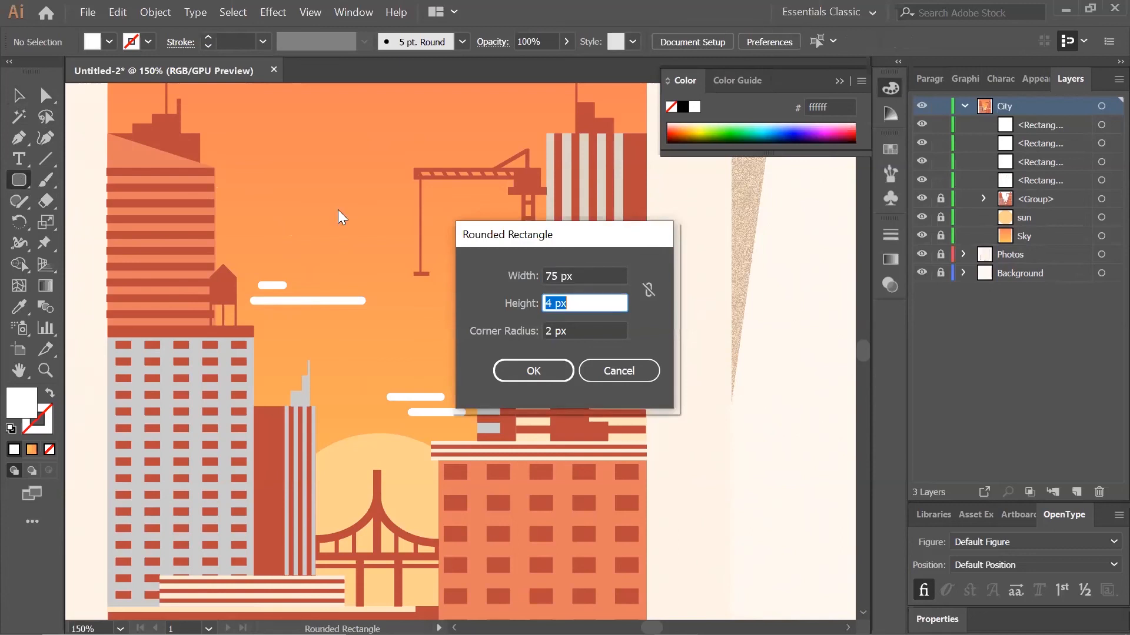
{"action": "key", "text": "Tab"}
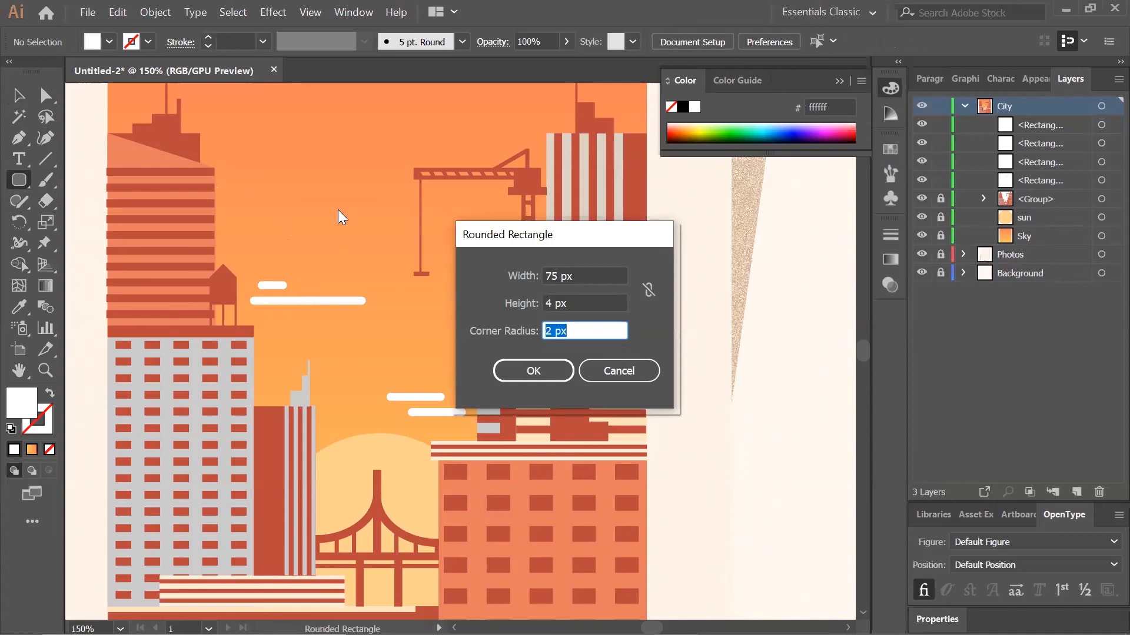
{"action": "key", "text": "Tab"}
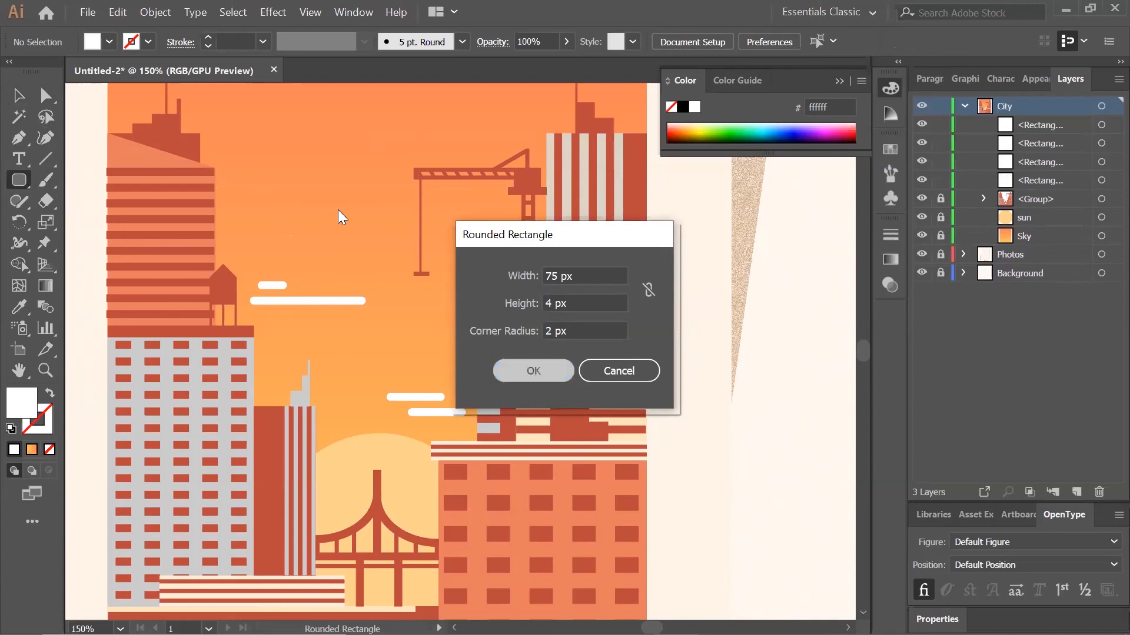
{"action": "key", "text": "Return"}
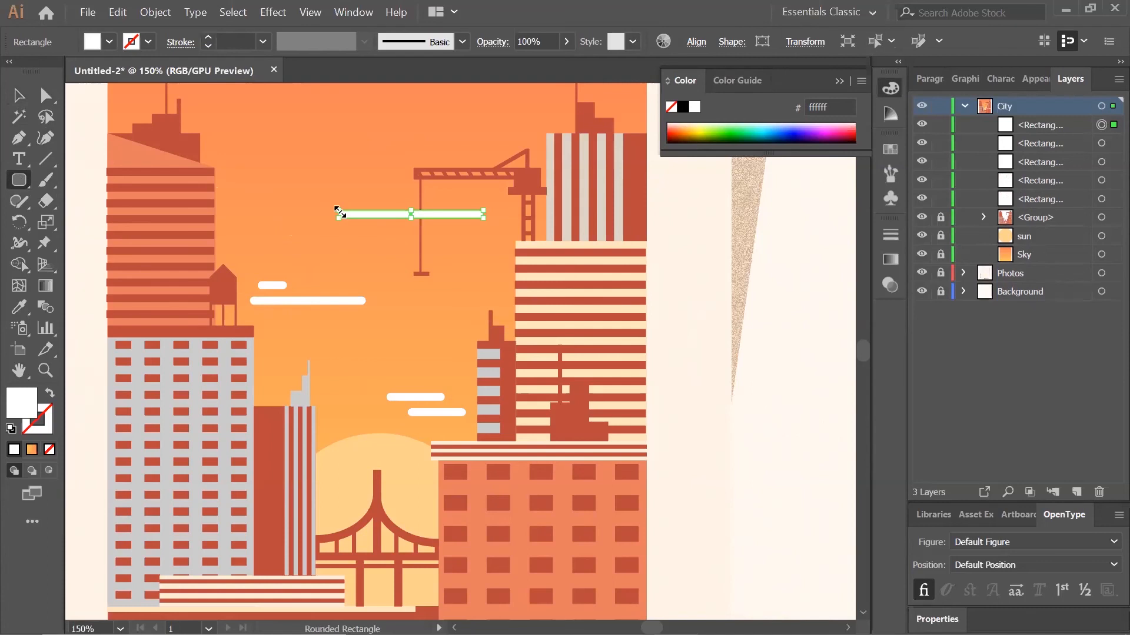
{"action": "key", "text": "v"}
{"action": "left_click_drag", "start_coordinate": [446, 210], "coordinate": [460, 229]}
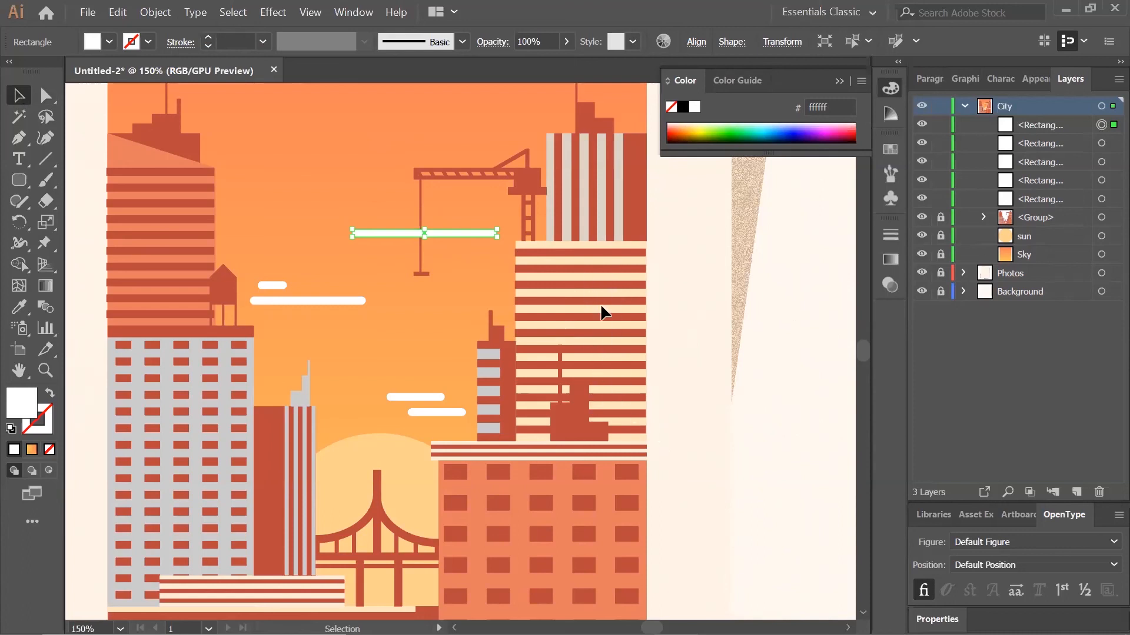
Create a 60 x 4 px rounded rectangle with a 2 px corner radius in the open sky above the crane's cable.
{"action": "left_click", "coordinate": [357, 203]}
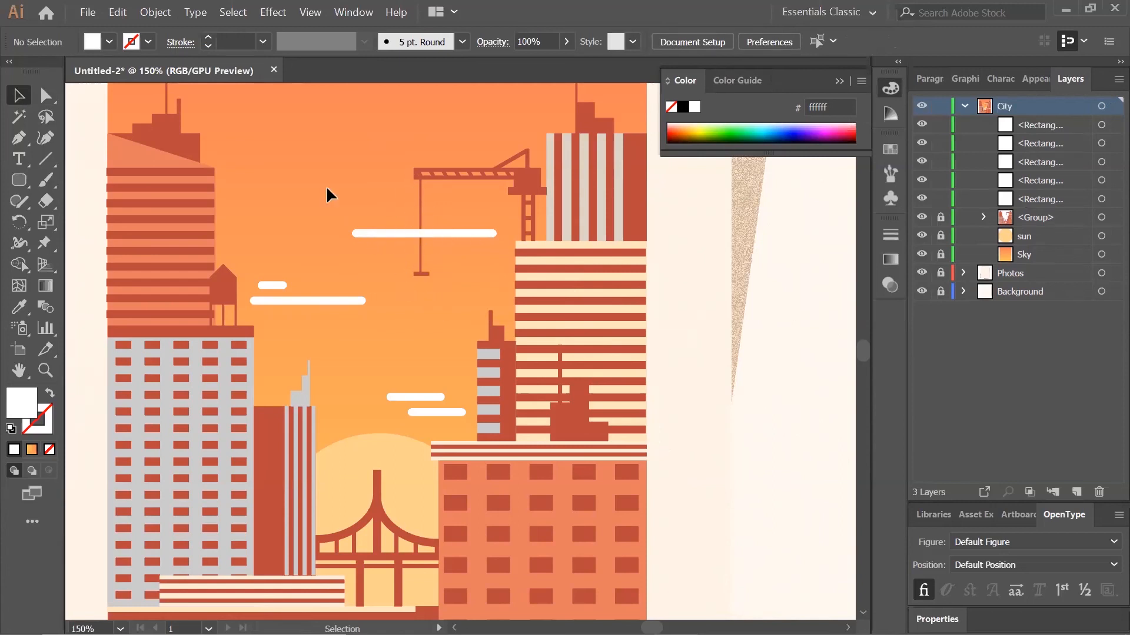
{"action": "left_click", "coordinate": [19, 179]}
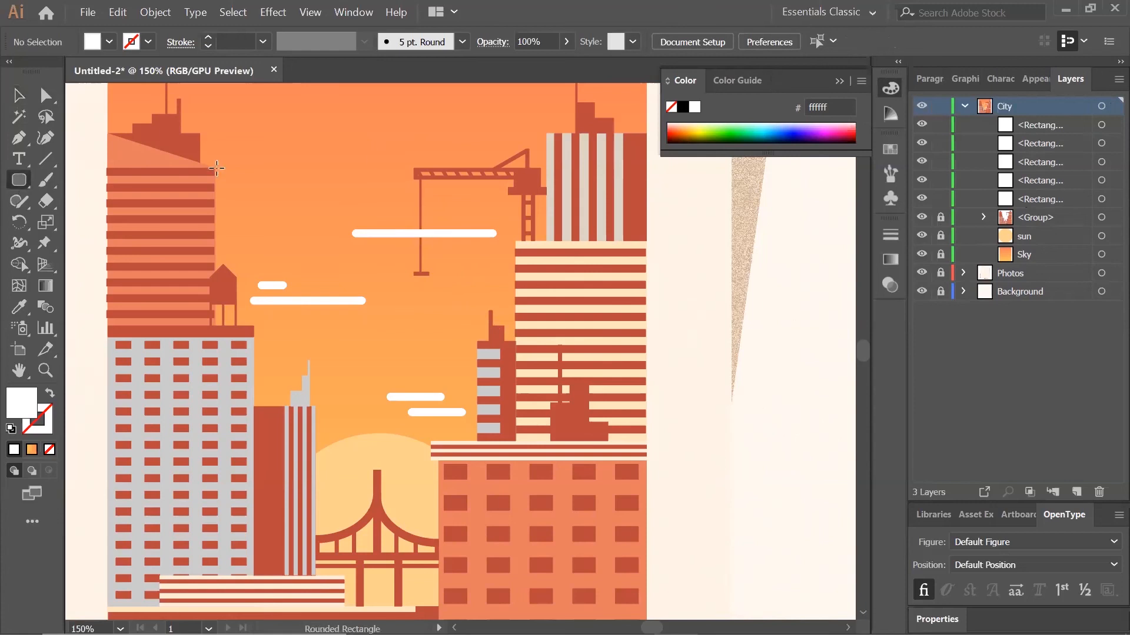
{"action": "left_click", "coordinate": [319, 161]}
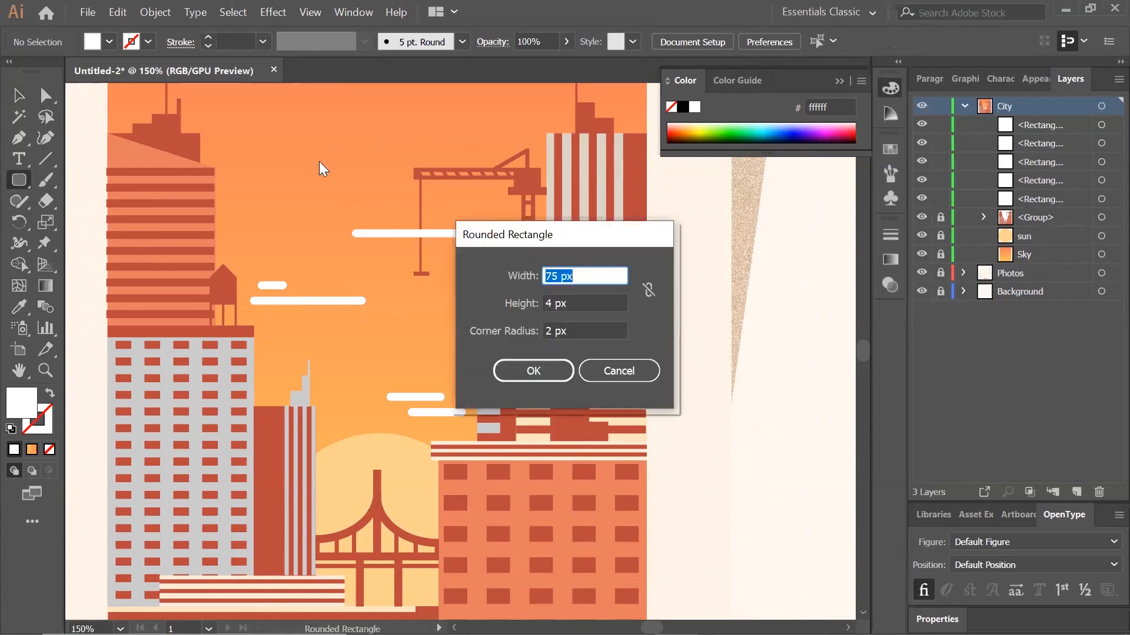
{"action": "type", "text": "60"}
{"action": "key", "text": "Tab"}
{"action": "type", "text": "4"}
{"action": "key", "text": "Tab"}
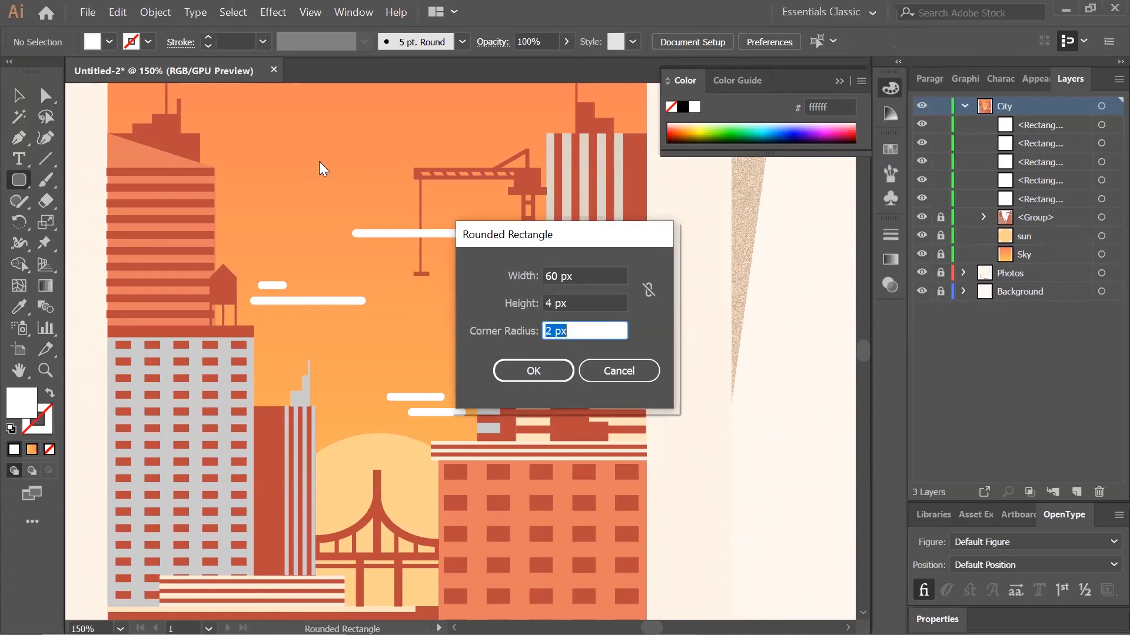
{"action": "key", "text": "Return"}
{"action": "key", "text": "Return"}
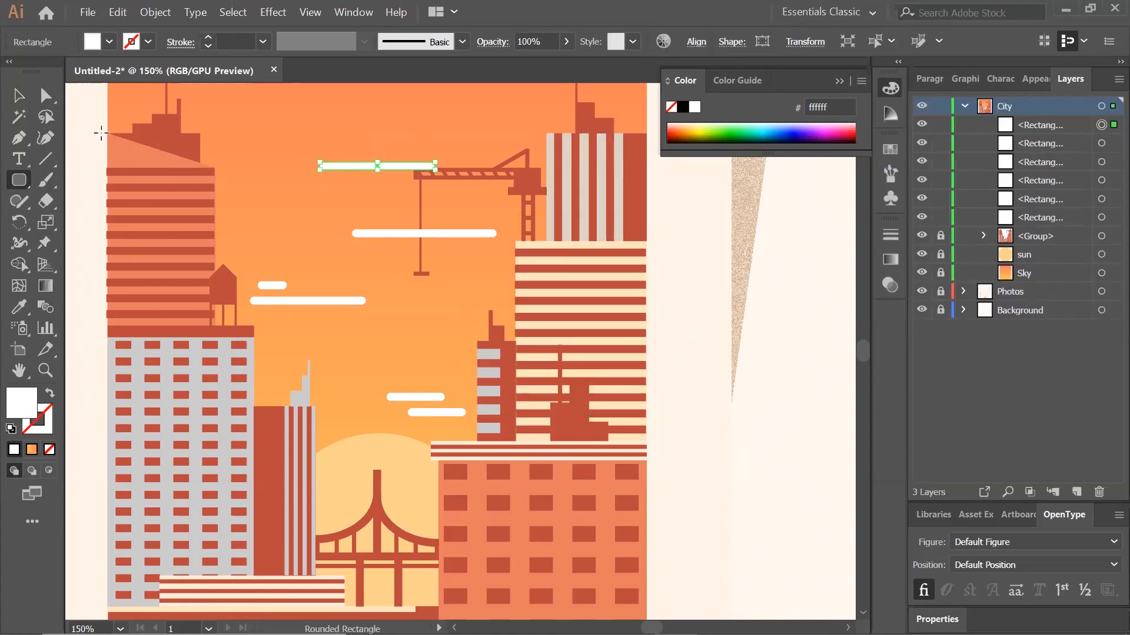
Move the new 60 px bar beside the rooftop of the slanted-roof tower, just clear of its edge.
{"action": "left_click", "coordinate": [18, 97]}
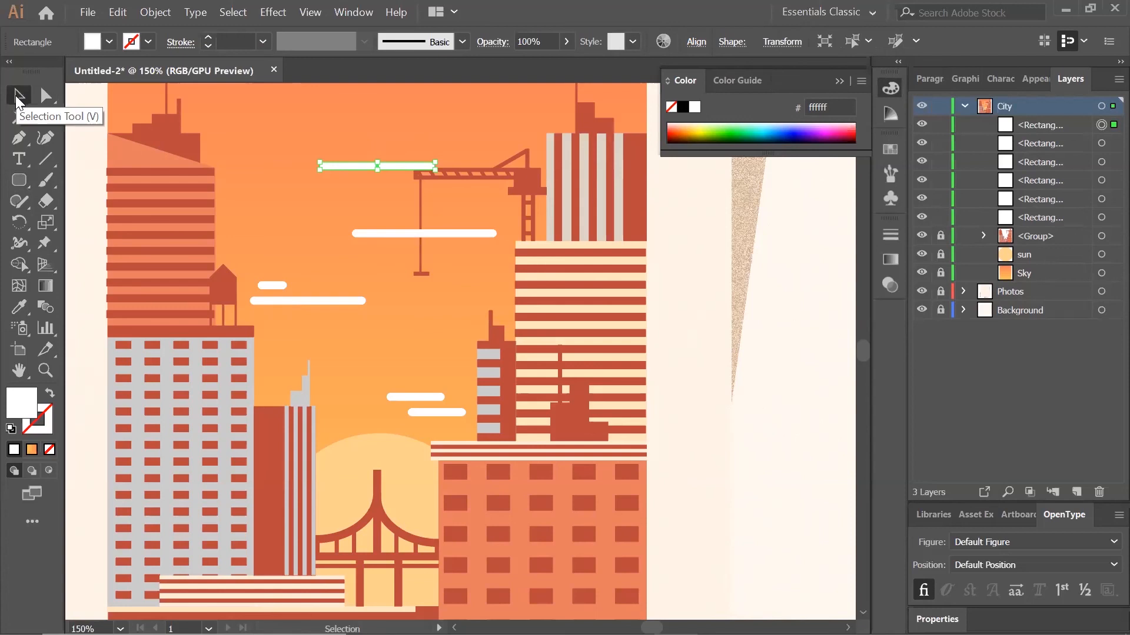
{"action": "left_click", "coordinate": [18, 97]}
{"action": "left_click_drag", "start_coordinate": [360, 160], "coordinate": [252, 132]}
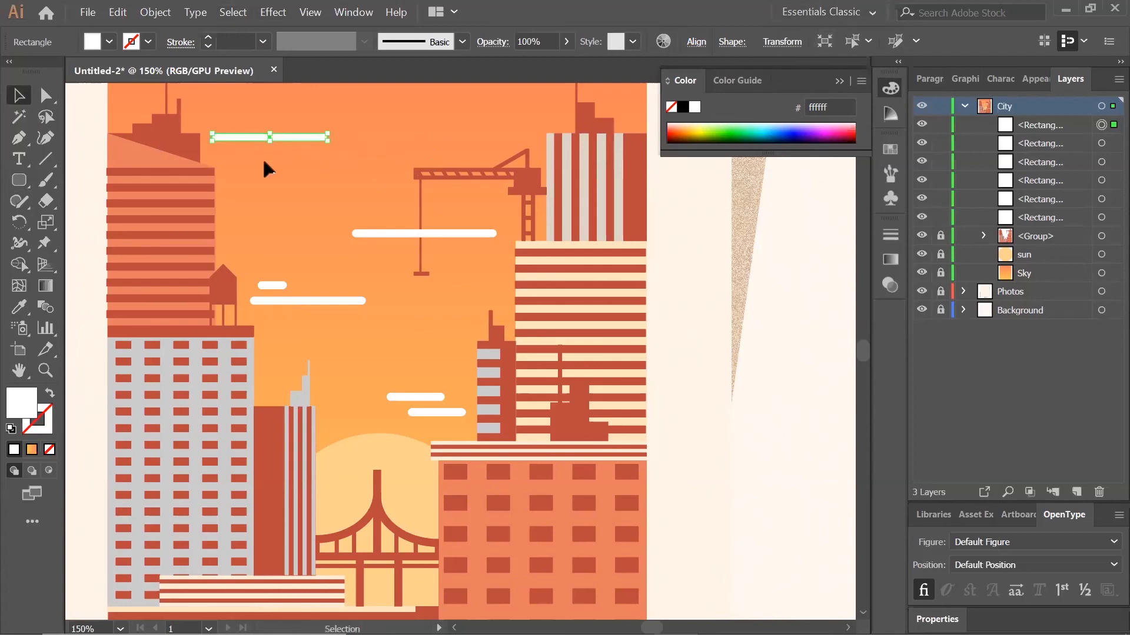
{"action": "scroll", "coordinate": [263, 169], "scroll_direction": "up", "scroll_amount": 2}
{"action": "scroll", "coordinate": [230, 111], "scroll_direction": "up", "scroll_amount": 2}
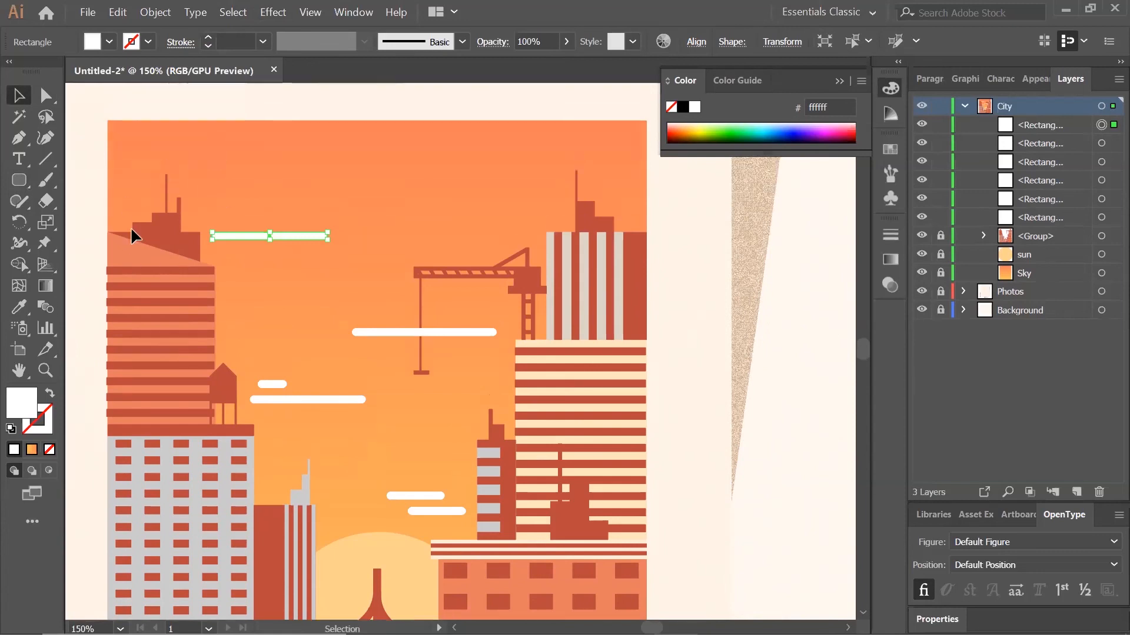
{"action": "left_click", "coordinate": [253, 284]}
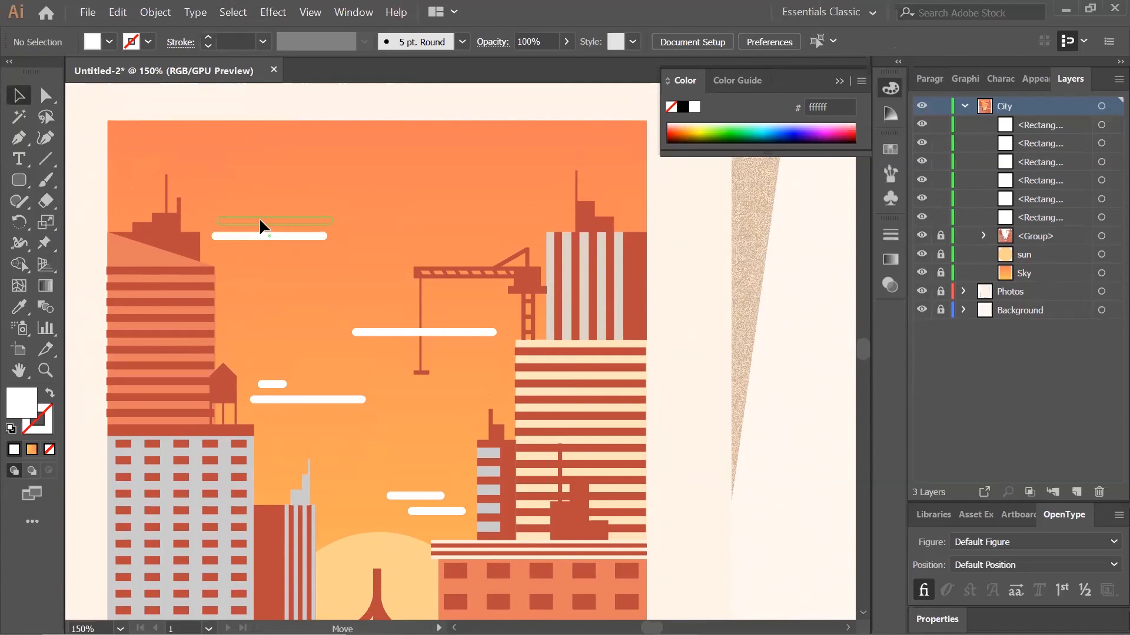
{"action": "left_click", "coordinate": [257, 234]}
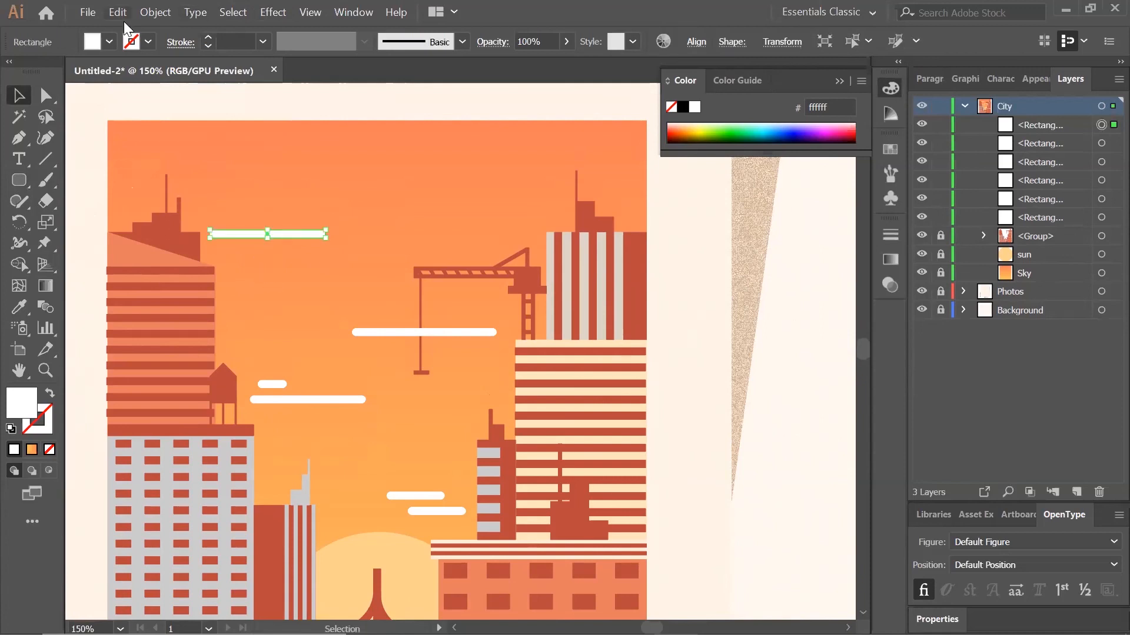
Duplicate the 60 px bar beside the slanted-roof tower and place the copy slightly below the original, offset to its right.
{"action": "left_click", "coordinate": [117, 11]}
{"action": "left_click", "coordinate": [152, 91]}
{"action": "left_click", "coordinate": [118, 12]}
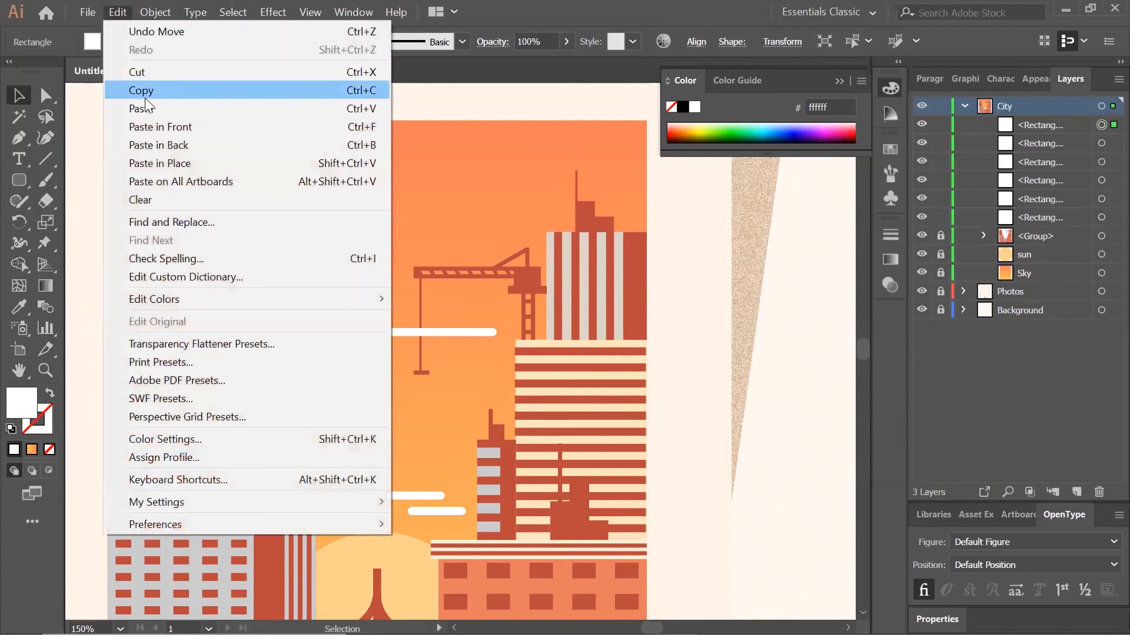
{"action": "left_click", "coordinate": [141, 108]}
{"action": "left_click_drag", "start_coordinate": [445, 350], "coordinate": [338, 252]}
{"action": "left_click", "coordinate": [394, 187]}
{"action": "key", "text": "ctrl+z"}
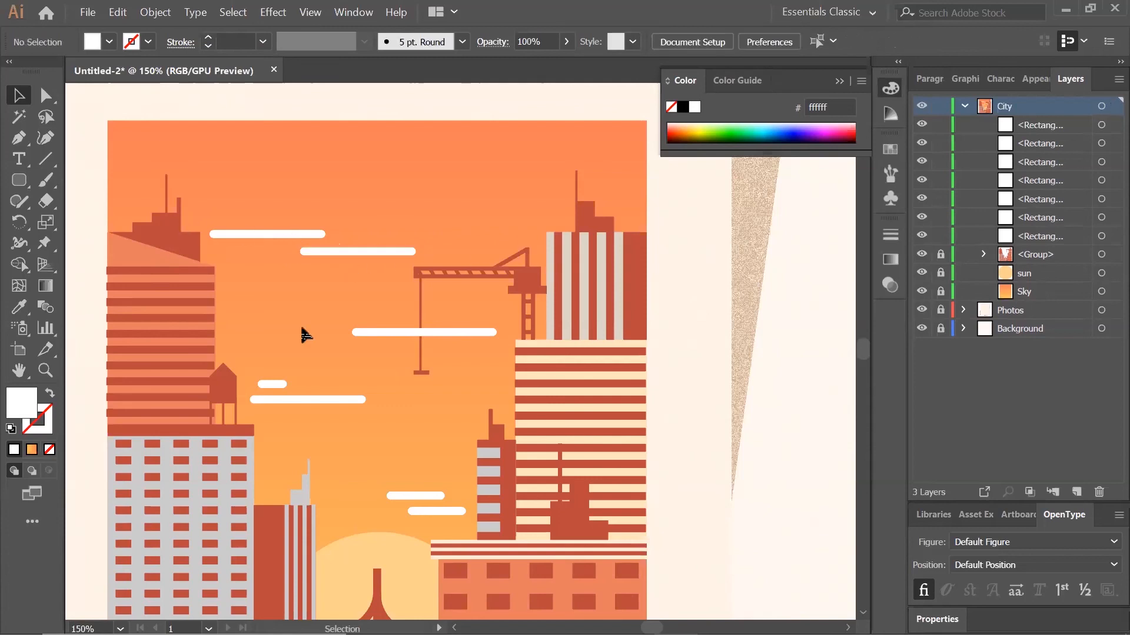
Create a 10 x 4 px rounded rectangle with a 2 px corner radius in the sky above the crane arm.
{"action": "left_click", "coordinate": [11, 178]}
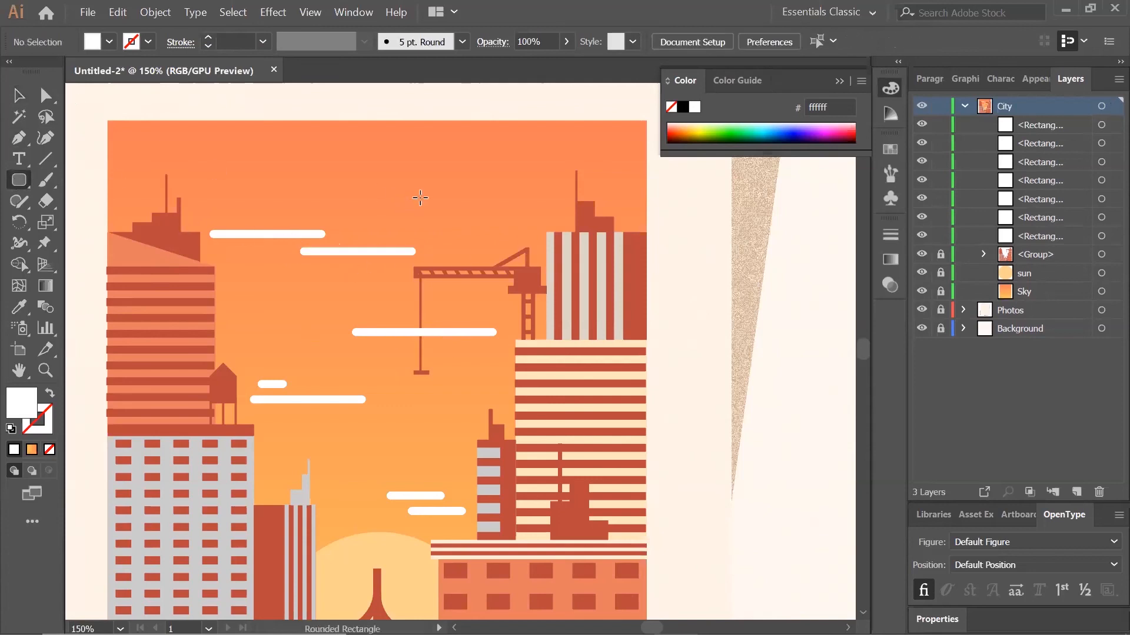
{"action": "left_click", "coordinate": [420, 198]}
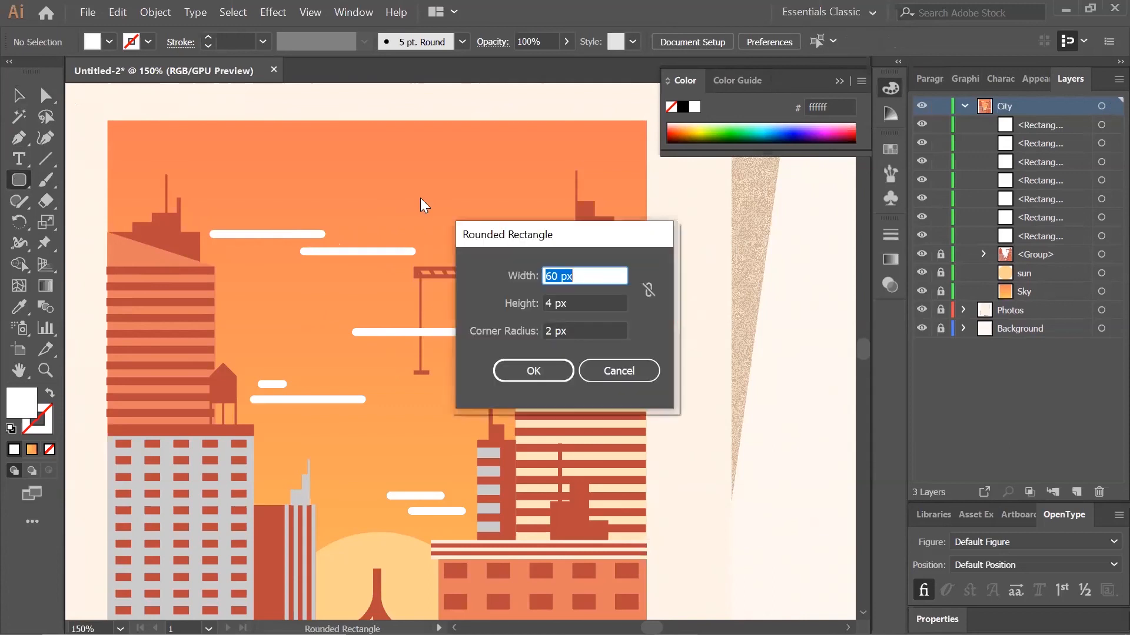
{"action": "type", "text": "10"}
{"action": "key", "text": "Tab"}
{"action": "key", "text": "Tab"}
{"action": "key", "text": "Tab"}
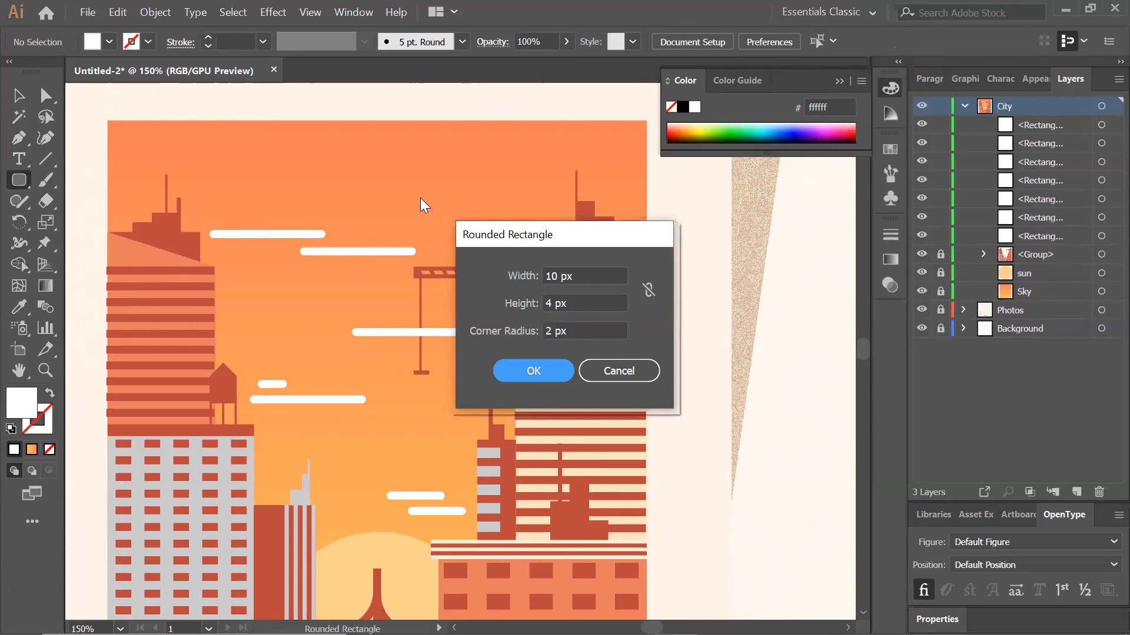
{"action": "key", "text": "Return"}
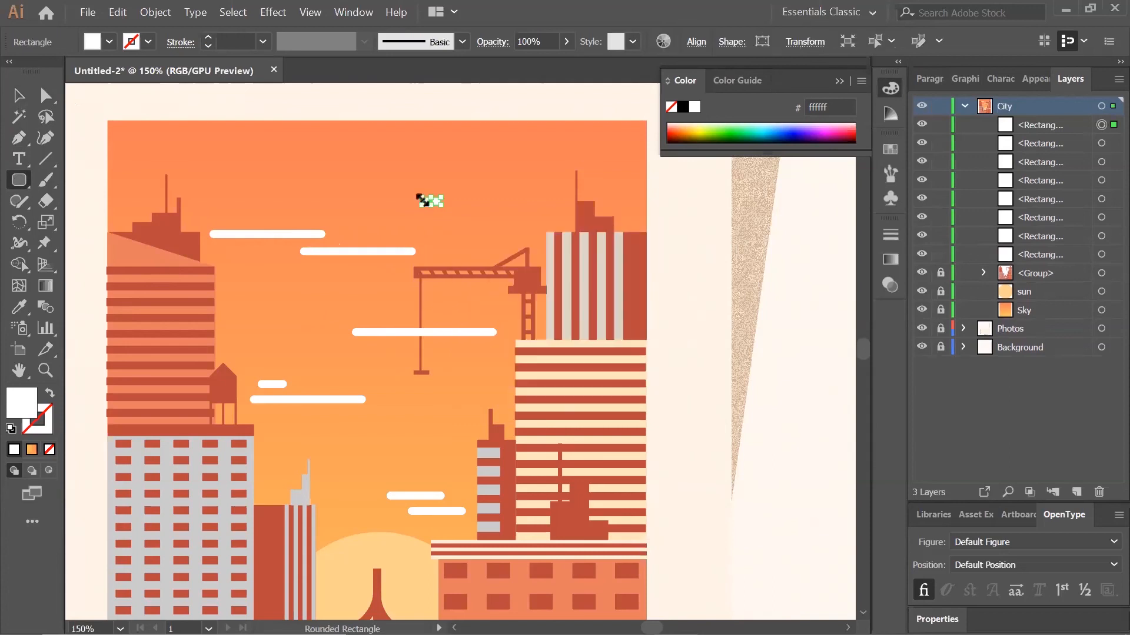
Move the 10 px bar in line with the duplicated 60 px bar, leaving a small gap after its right end.
{"action": "left_click", "coordinate": [24, 103]}
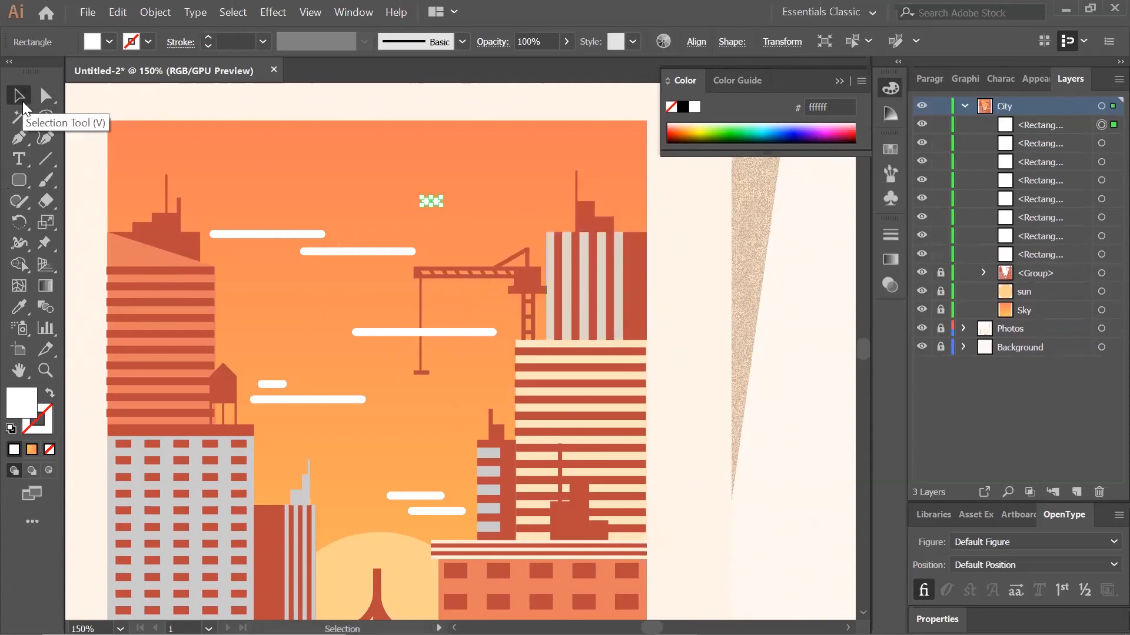
{"action": "key", "text": "ctrl+equal"}
{"action": "scroll", "coordinate": [411, 247], "scroll_direction": "down", "scroll_amount": 5}
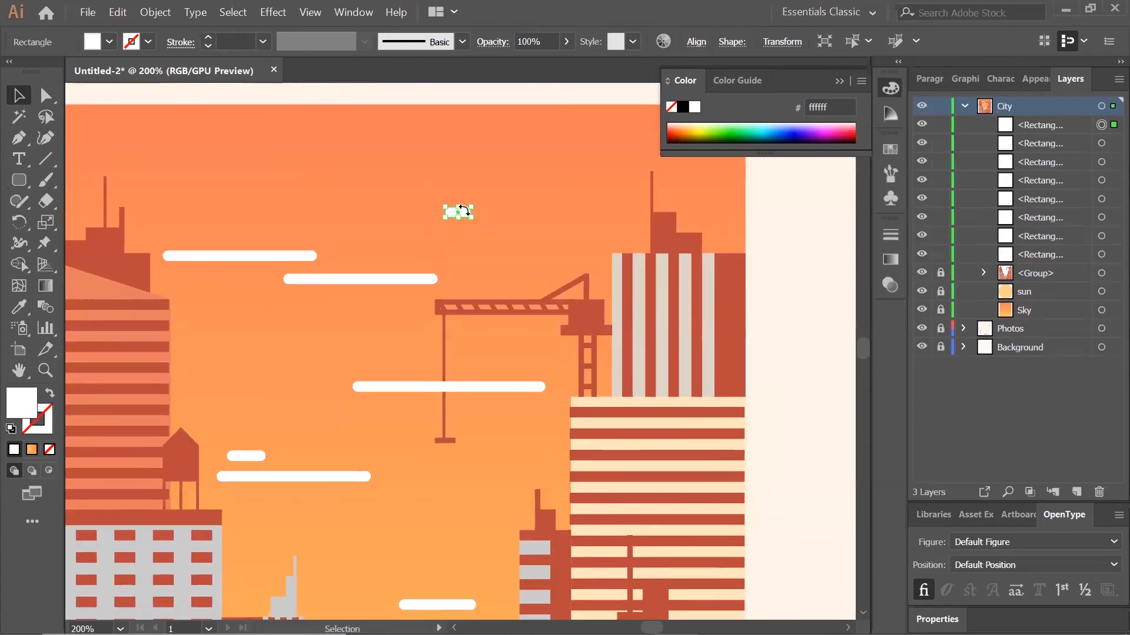
{"action": "key", "text": "ctrl+equal"}
{"action": "key", "text": "ctrl+equal"}
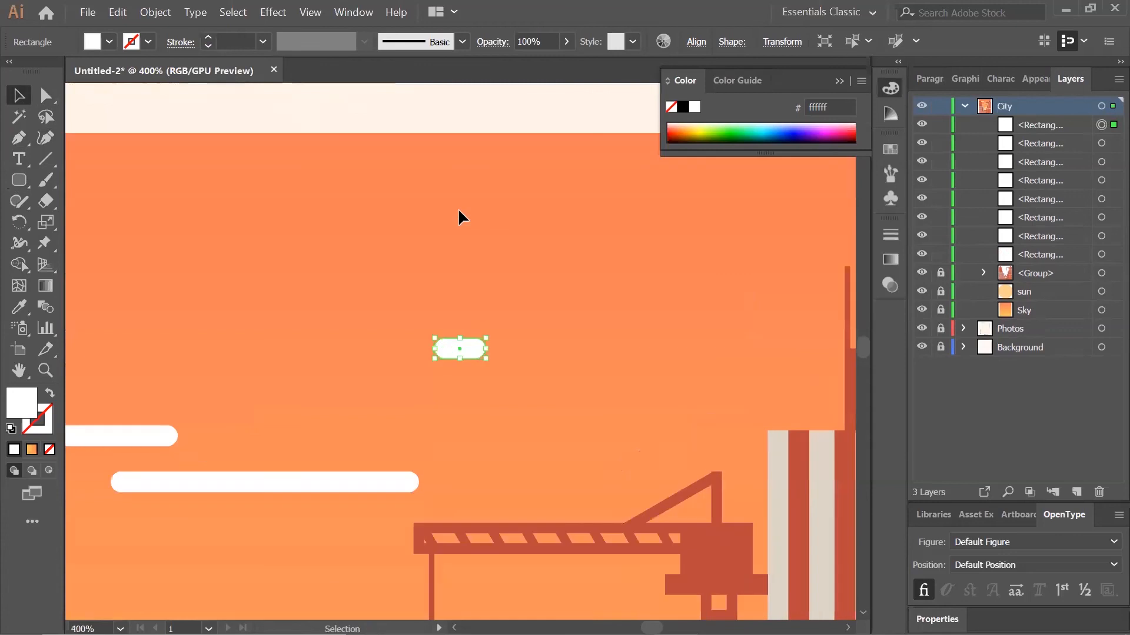
{"action": "left_click_drag", "start_coordinate": [472, 352], "coordinate": [477, 457]}
{"action": "key", "text": "ctrl+z"}
{"action": "left_click_drag", "start_coordinate": [479, 362], "coordinate": [472, 482]}
{"action": "left_click", "coordinate": [588, 449]}
{"action": "key", "text": "ctrl+1"}
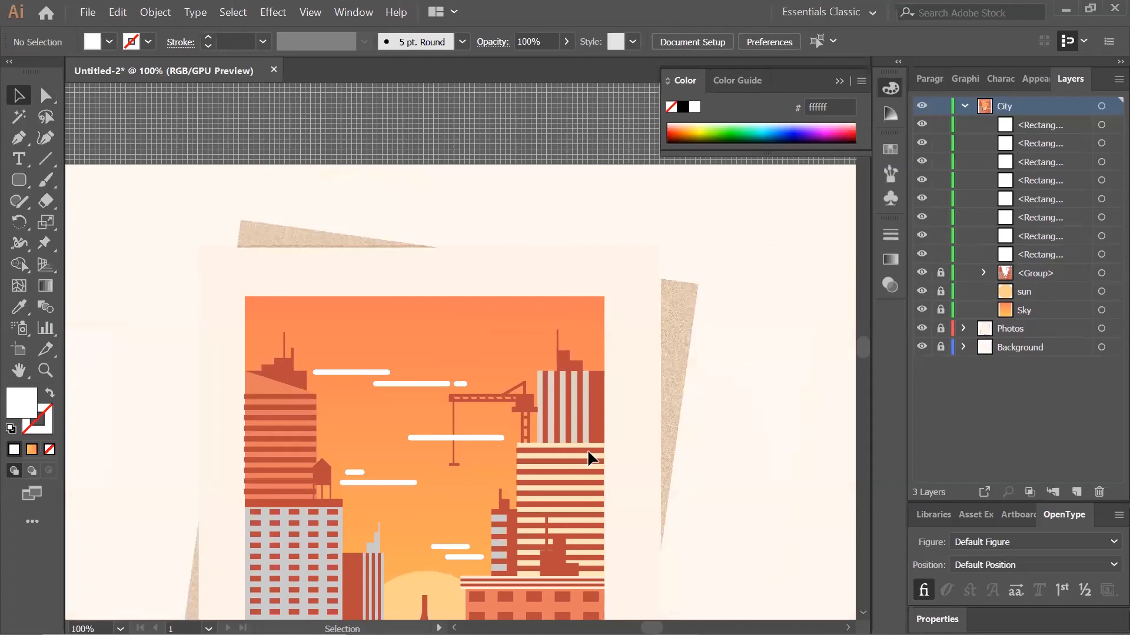
{"action": "left_click", "coordinate": [22, 180]}
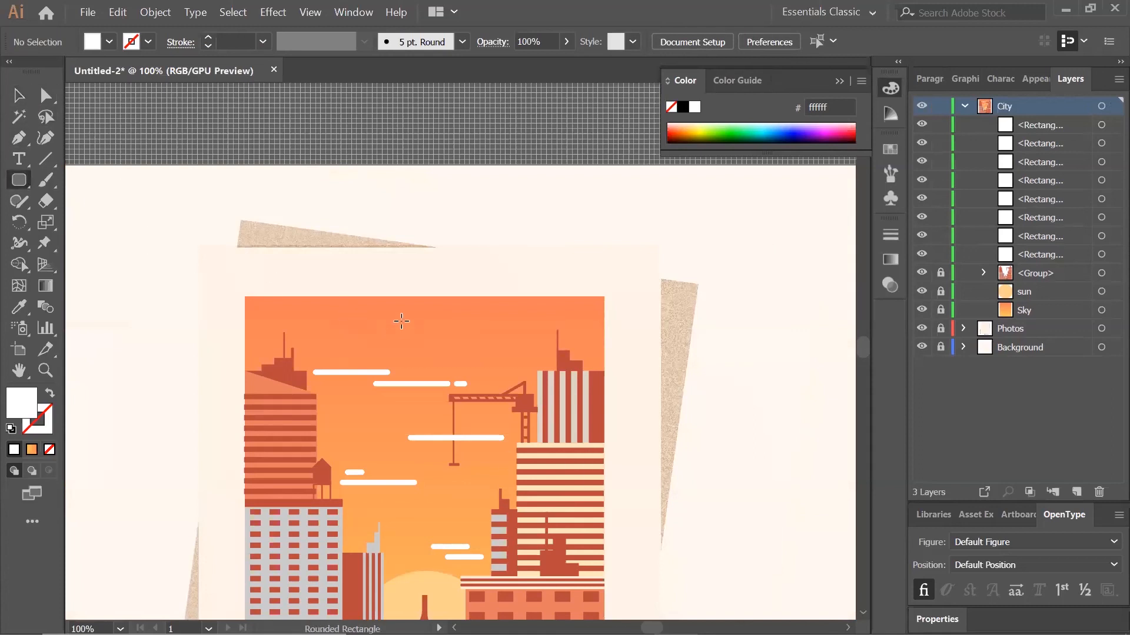
{"action": "left_click", "coordinate": [402, 323]}
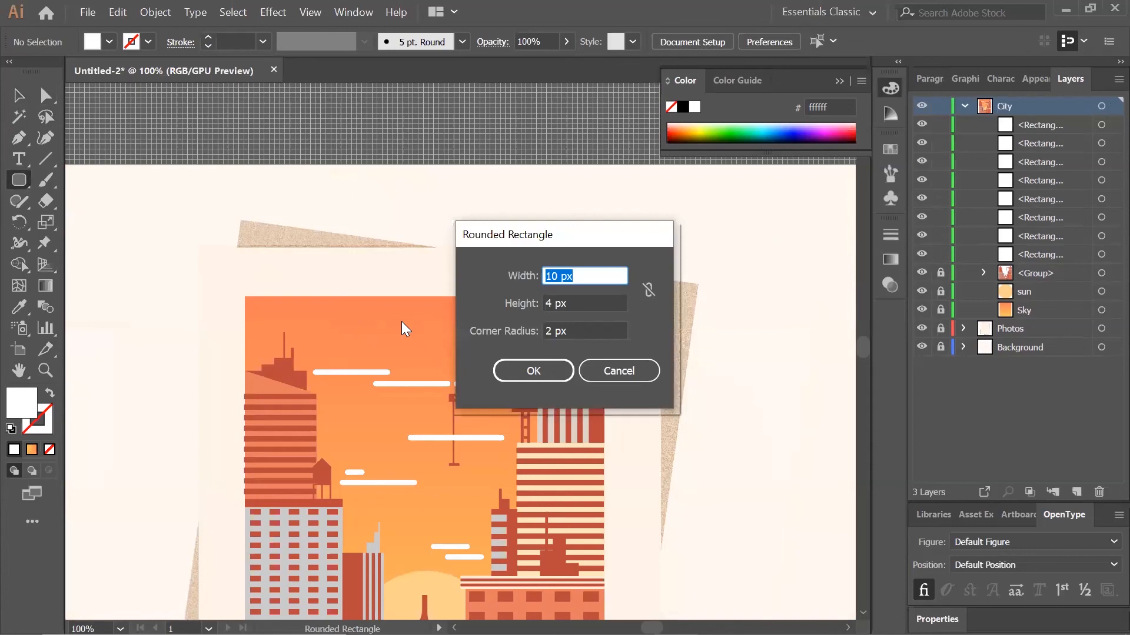
{"action": "left_click", "coordinate": [648, 370]}
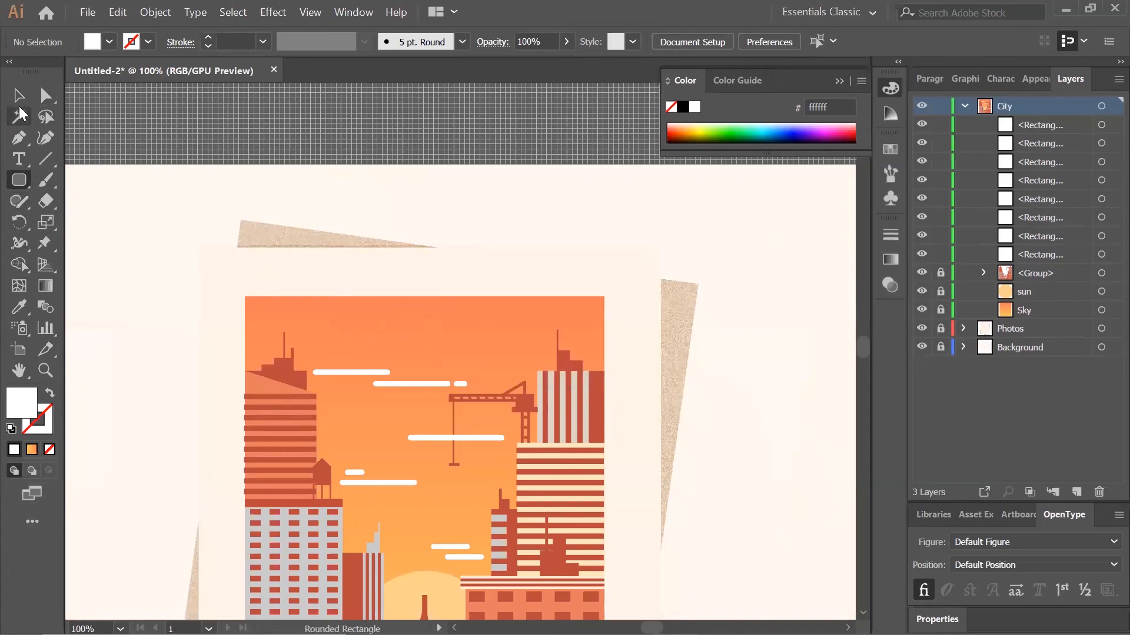
Duplicate the 60 px and 10 px bars above the crane together and place the pair in the sky's upper right corner.
{"action": "left_click", "coordinate": [17, 101]}
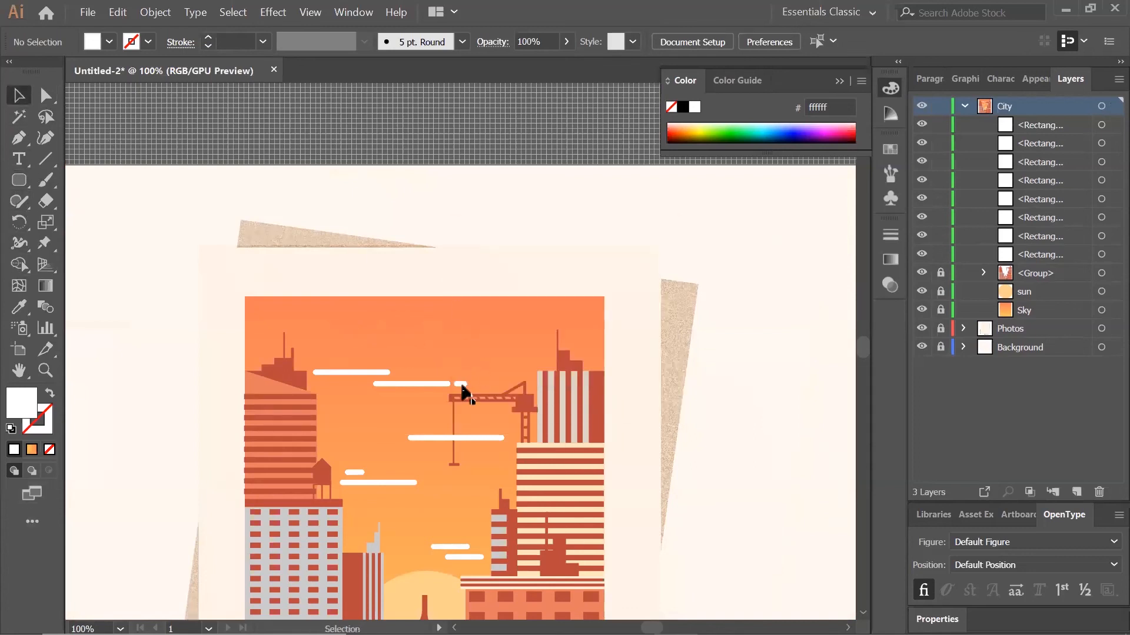
{"action": "left_click_drag", "start_coordinate": [405, 387], "coordinate": [459, 382]}
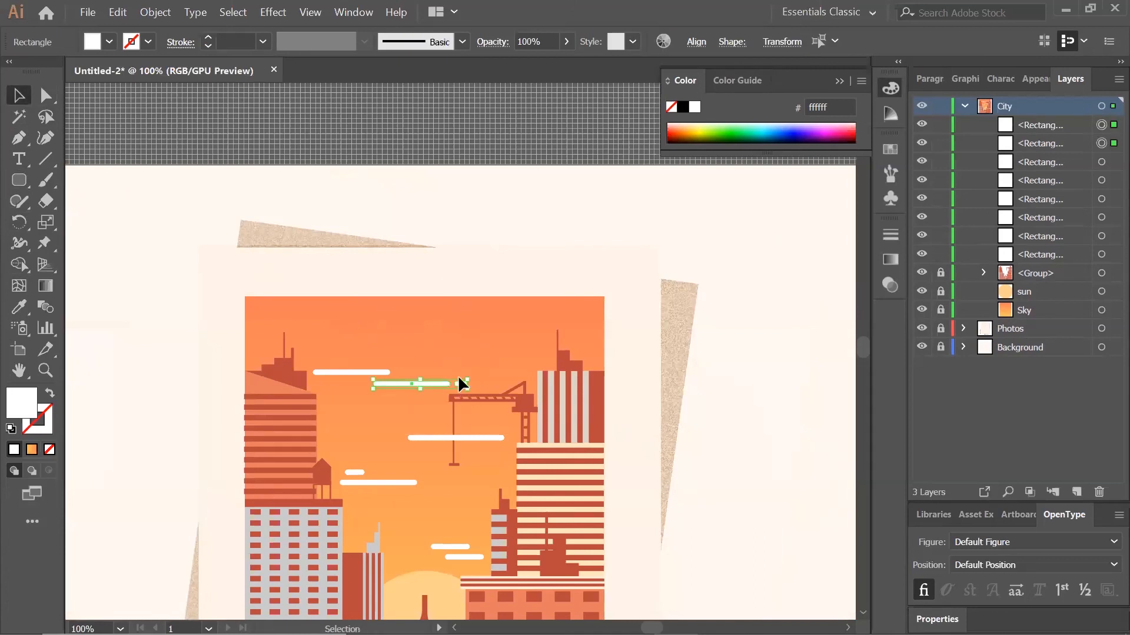
{"action": "key", "text": "ctrl+plus"}
{"action": "key", "text": "ctrl+plus"}
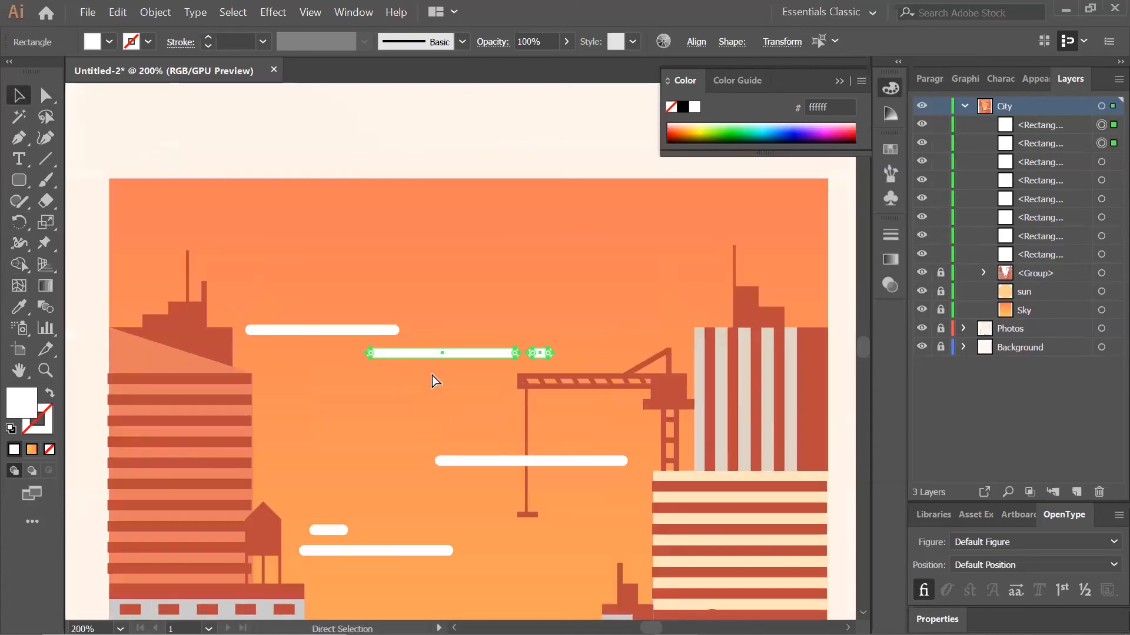
{"action": "left_click_drag", "start_coordinate": [450, 383], "coordinate": [361, 379]}
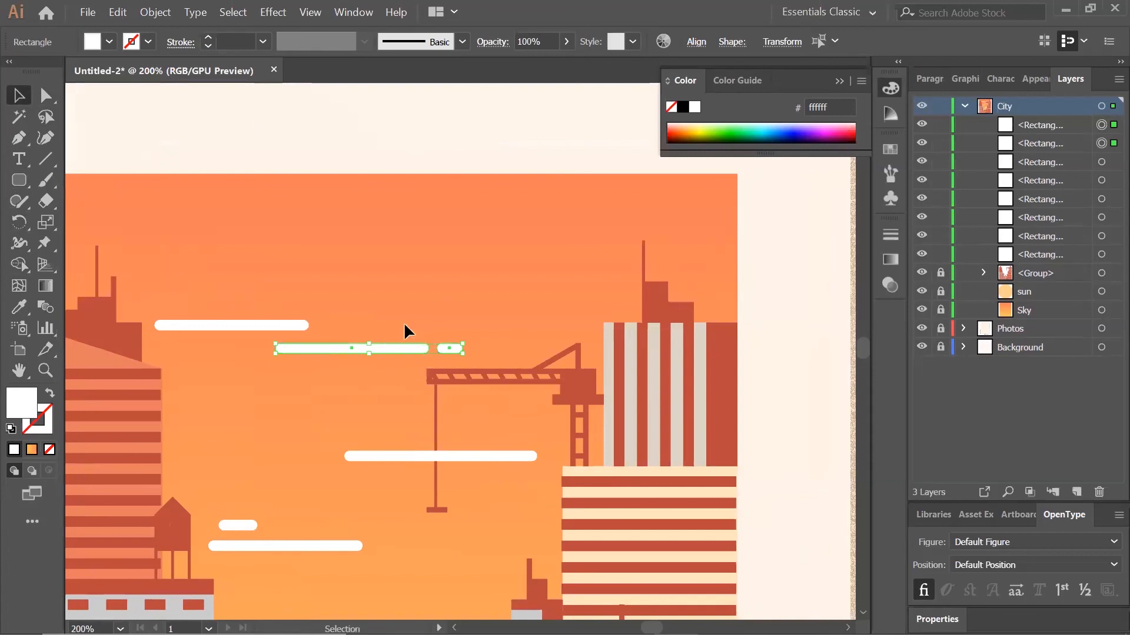
{"action": "left_click", "coordinate": [118, 11]}
{"action": "left_click", "coordinate": [174, 107]}
{"action": "left_click_drag", "start_coordinate": [504, 348], "coordinate": [657, 202]}
{"action": "left_click", "coordinate": [782, 336]}
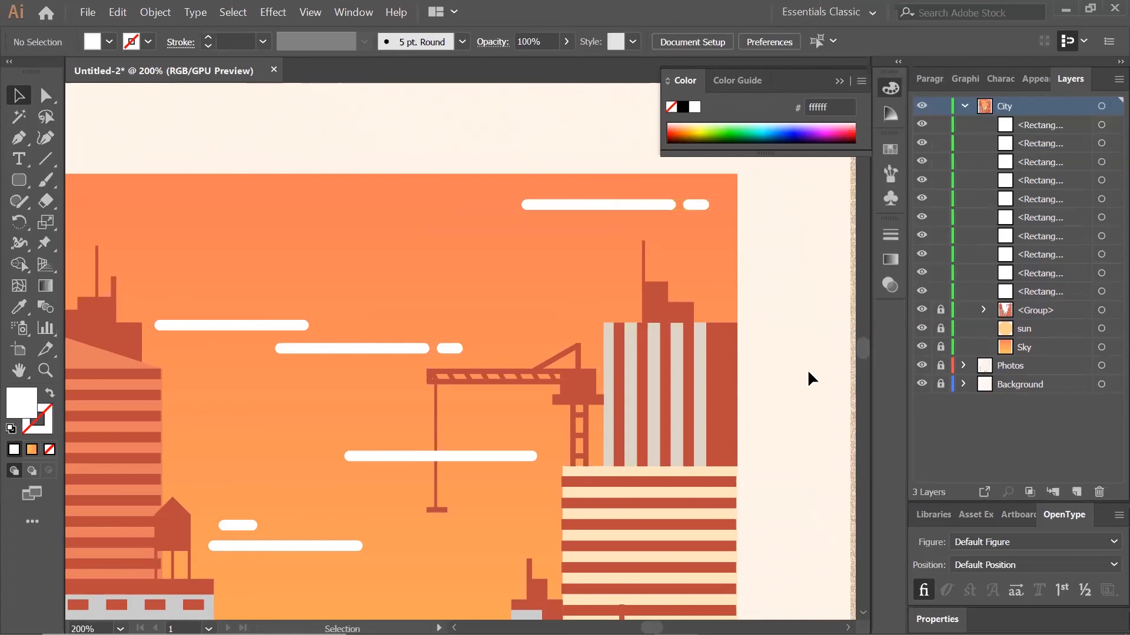
Create a 90 x 4 px rounded rectangle with a 2 px corner radius in the upper sky, right of the slanted-roof tower's antennas.
{"action": "key", "text": "ctrl+minus"}
{"action": "key", "text": "ctrl+minus"}
{"action": "key", "text": "ctrl+minus"}
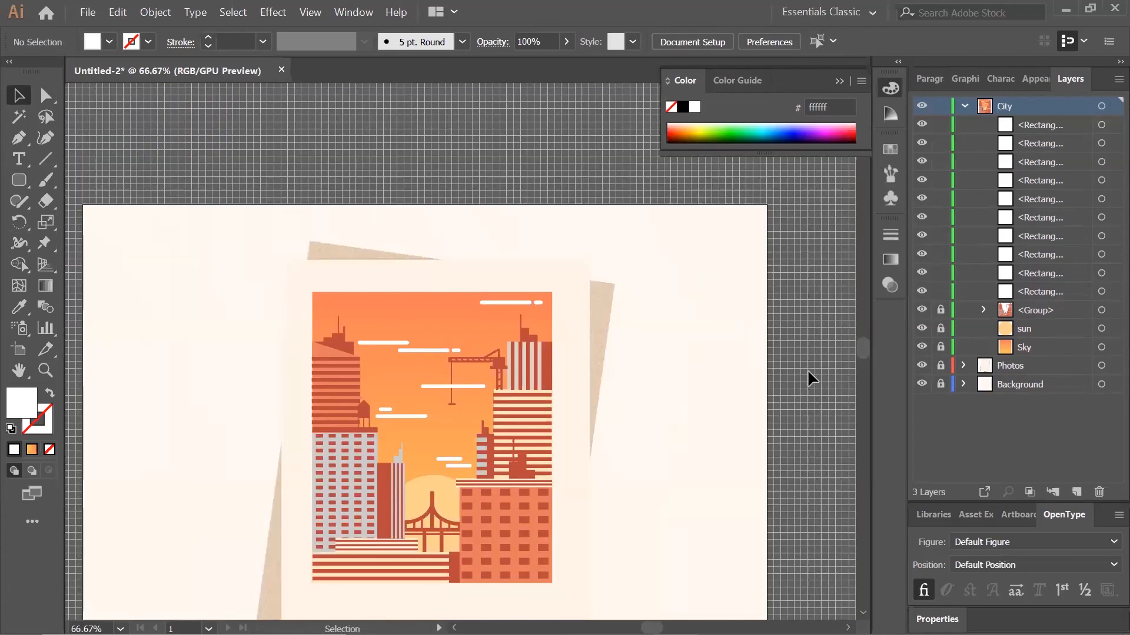
{"action": "left_click", "coordinate": [19, 180]}
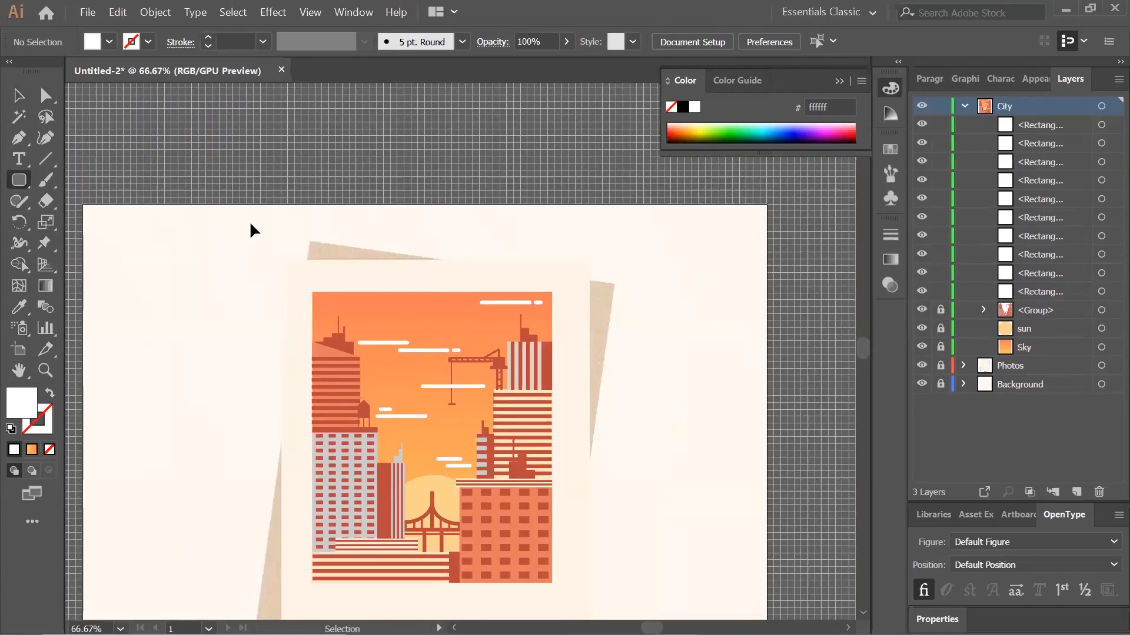
{"action": "key", "text": "ctrl+plus"}
{"action": "key", "text": "ctrl+plus"}
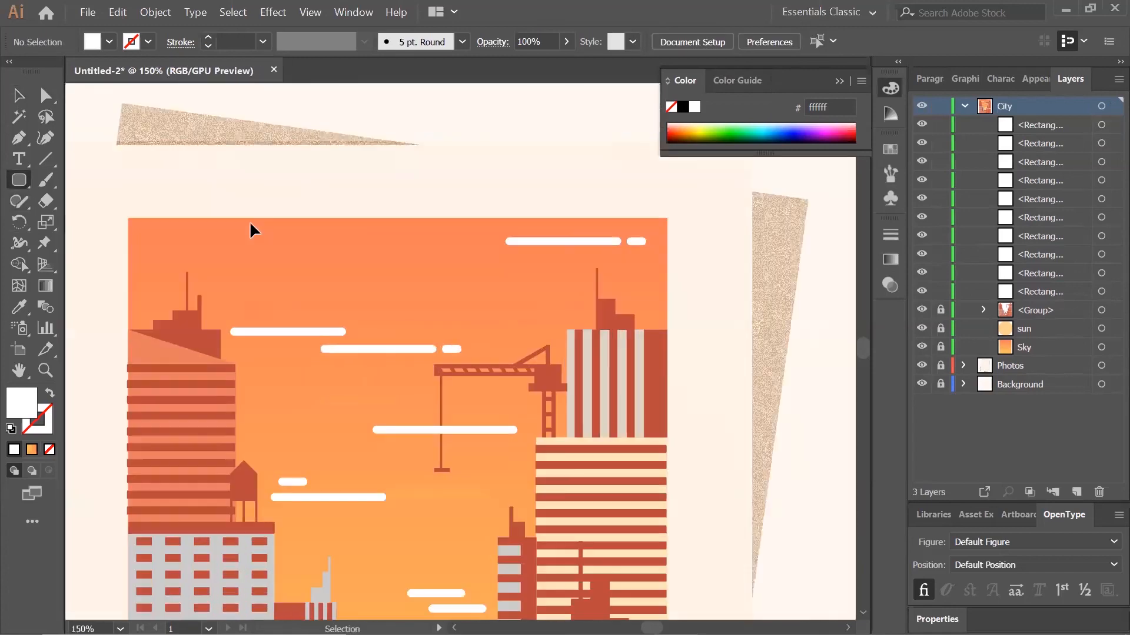
{"action": "left_click", "coordinate": [269, 253]}
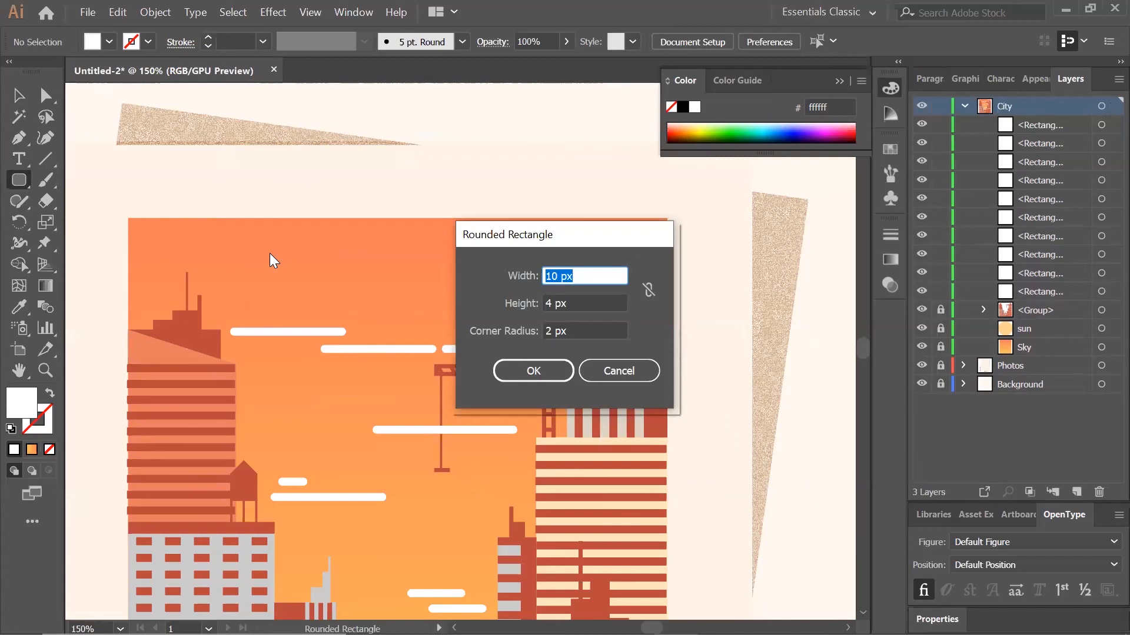
{"action": "type", "text": "90"}
{"action": "key", "text": "Tab"}
{"action": "key", "text": "Tab"}
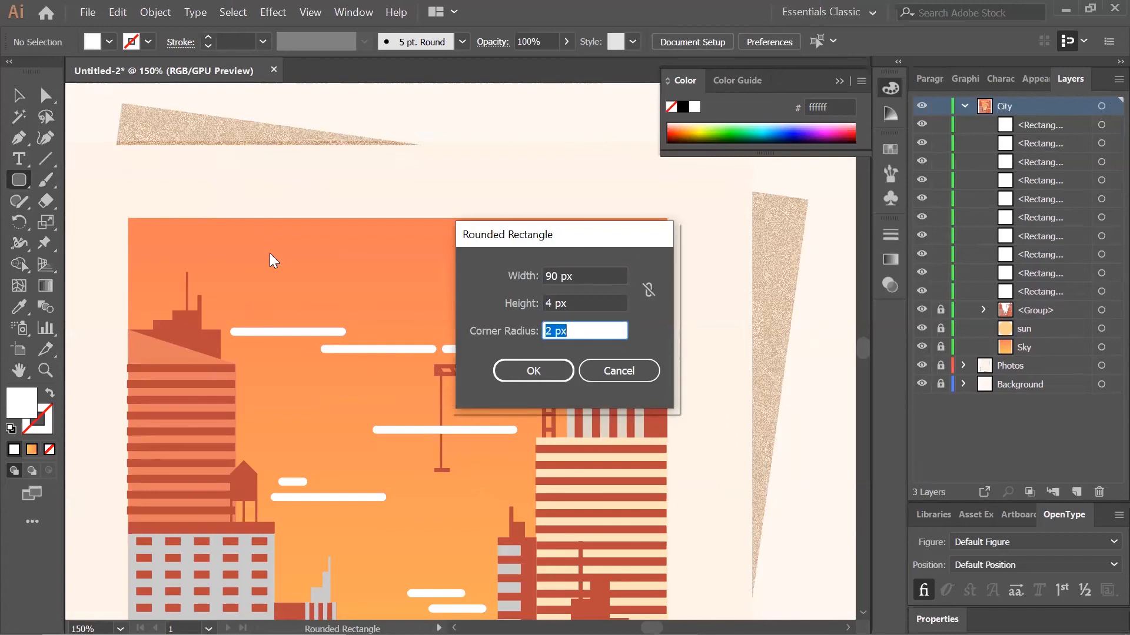
{"action": "key", "text": "Tab"}
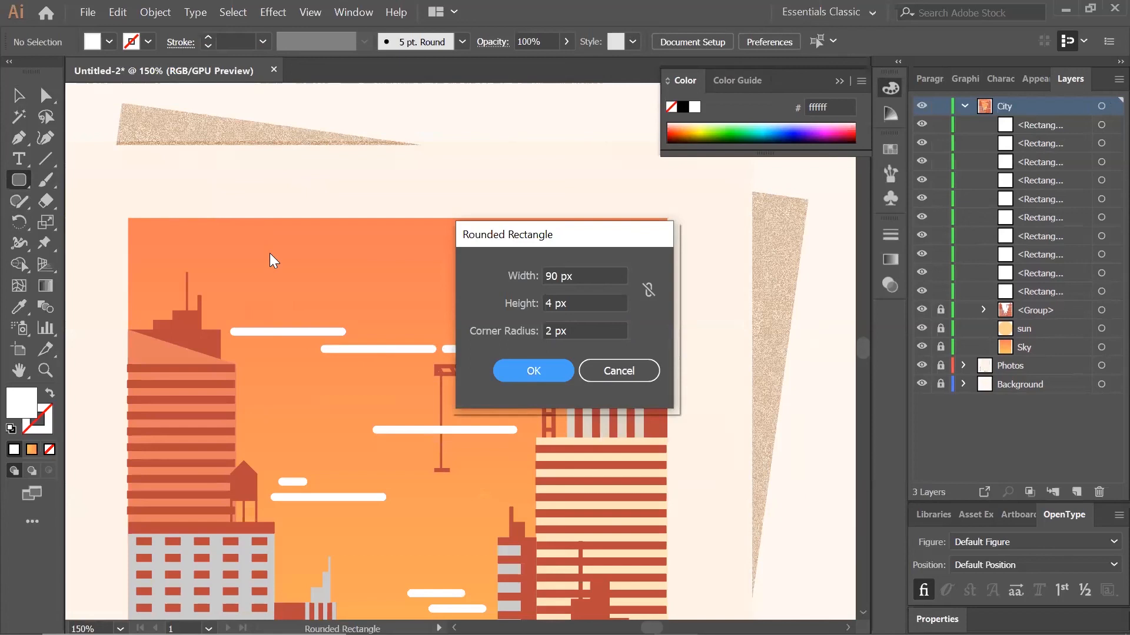
{"action": "key", "text": "Return"}
{"action": "key", "text": "v"}
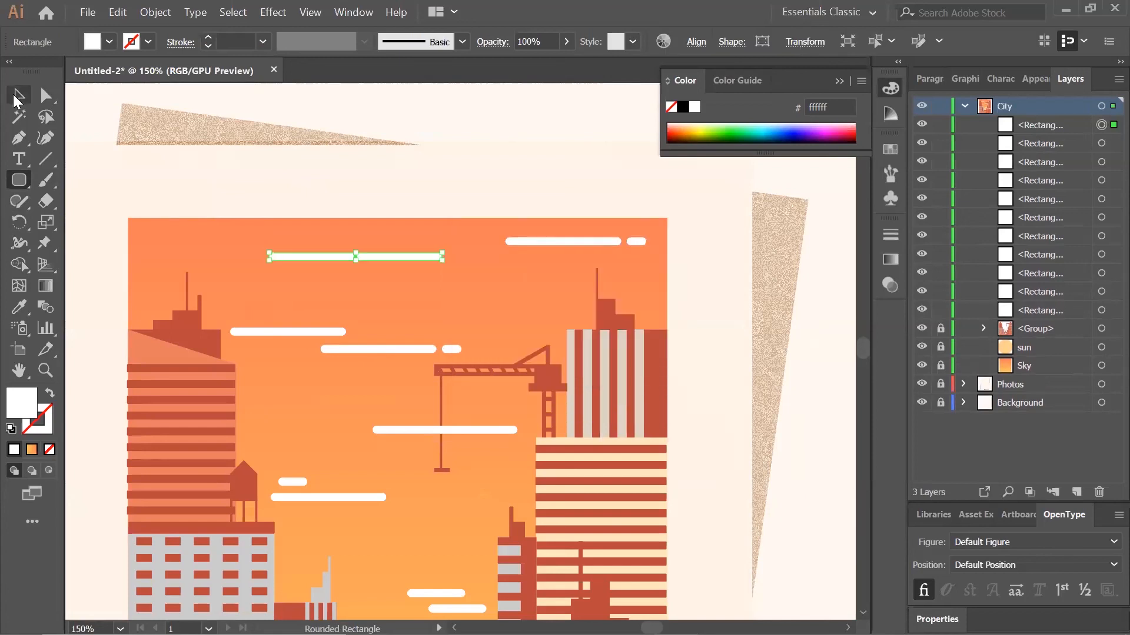
Move the 90 px bar to the sky's upper right, just below the 60 px and 10 px pair.
{"action": "left_click_drag", "start_coordinate": [368, 255], "coordinate": [508, 259]}
{"action": "left_click", "coordinate": [494, 323]}
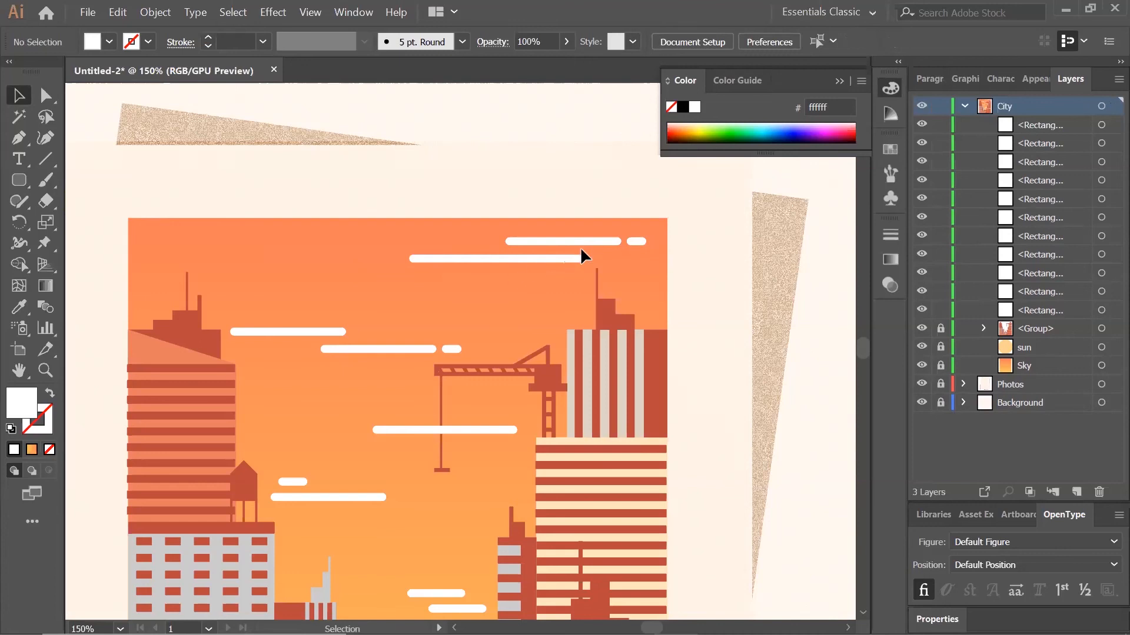
Create a 20 x 4 px rounded rectangle with a 2 px corner radius and place it above the slanted-roof tower's antennas.
{"action": "left_click", "coordinate": [19, 180]}
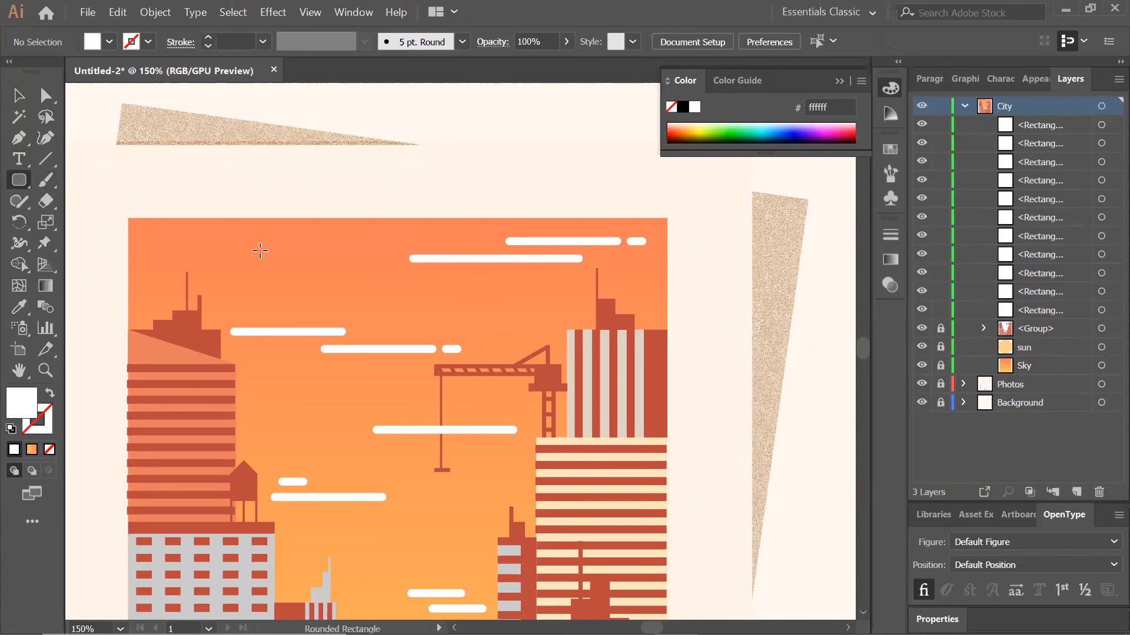
{"action": "left_click", "coordinate": [260, 251]}
{"action": "type", "text": "20"}
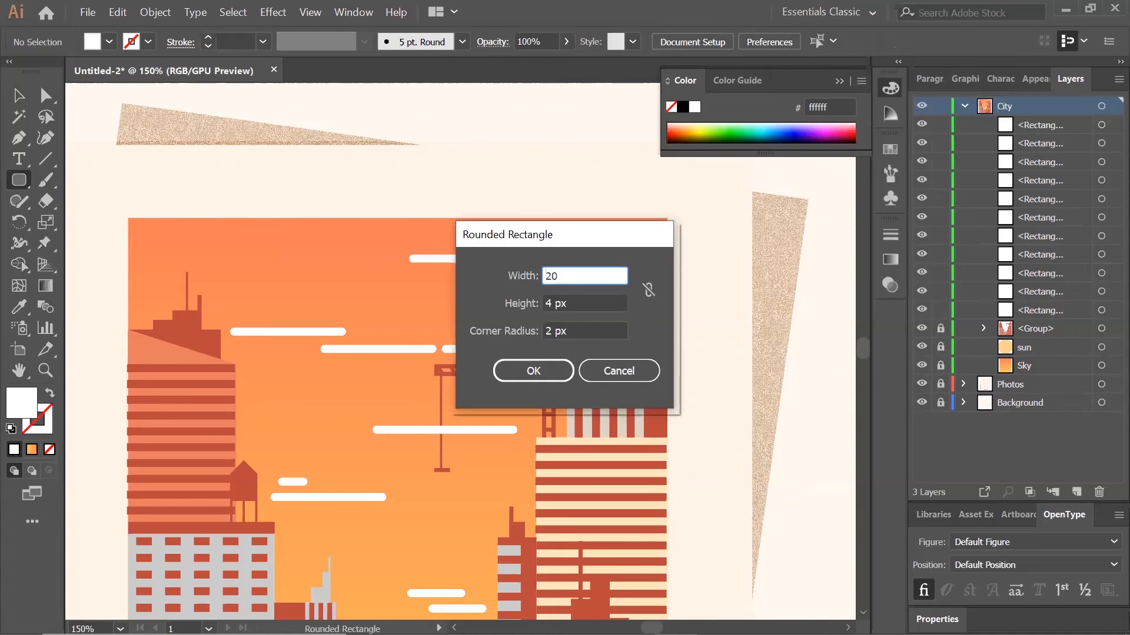
{"action": "key", "text": "Tab"}
{"action": "key", "text": "Tab"}
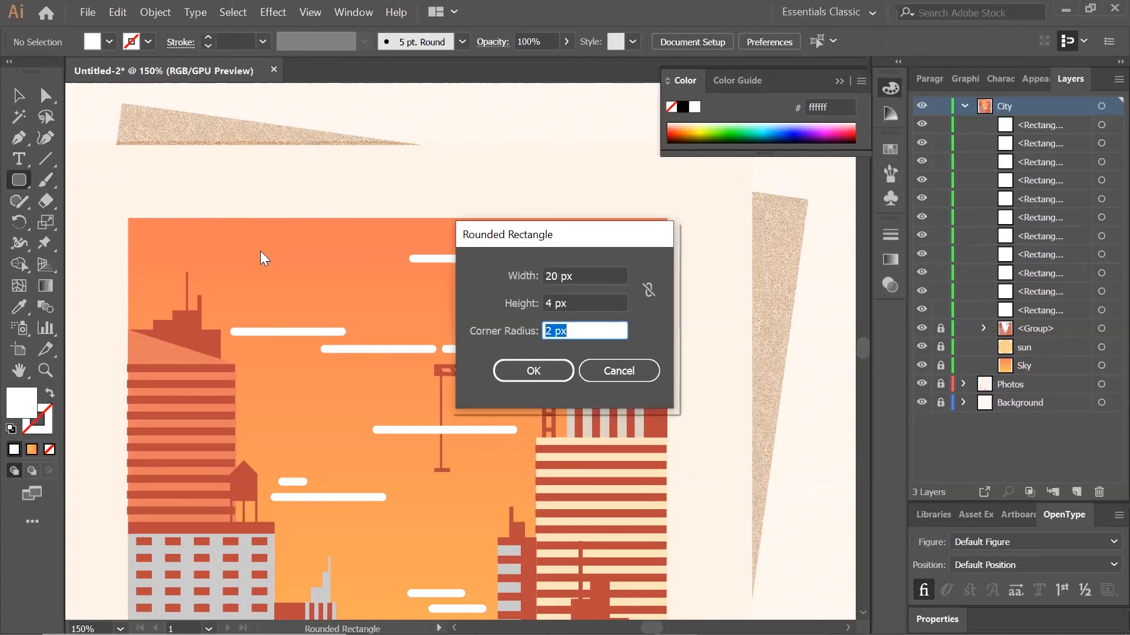
{"action": "key", "text": "Tab"}
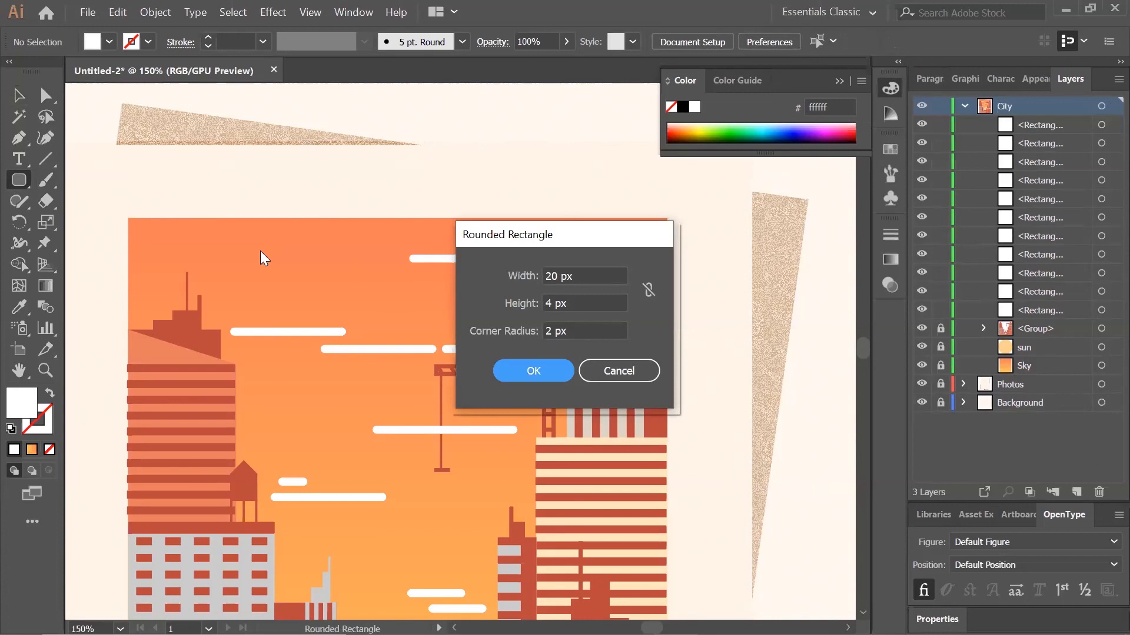
{"action": "key", "text": "Return"}
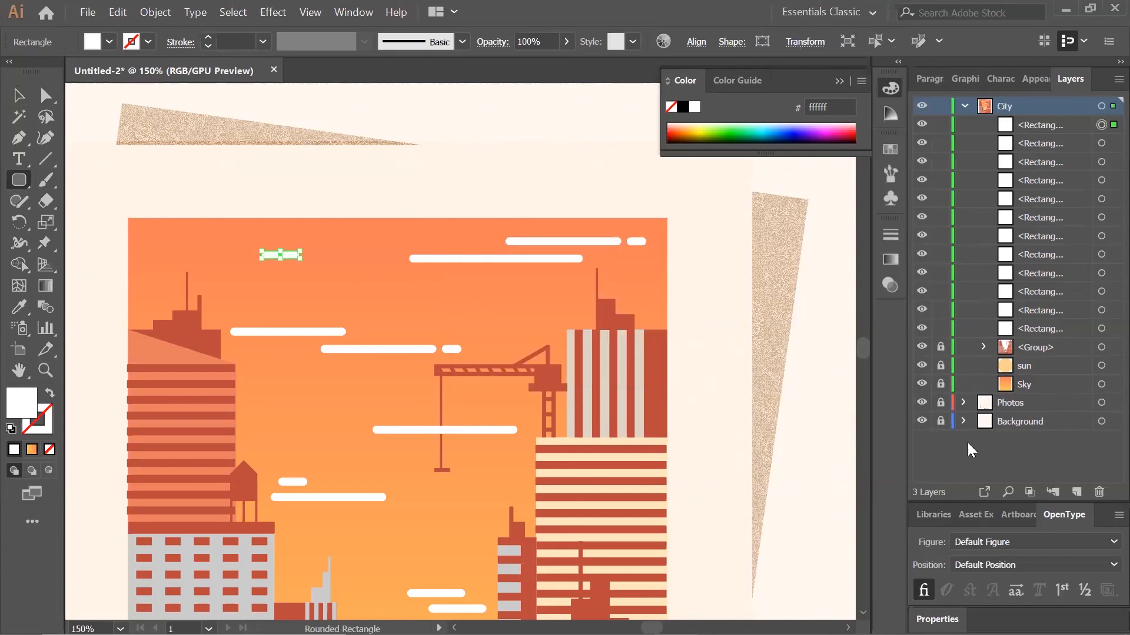
{"action": "left_click", "coordinate": [18, 95]}
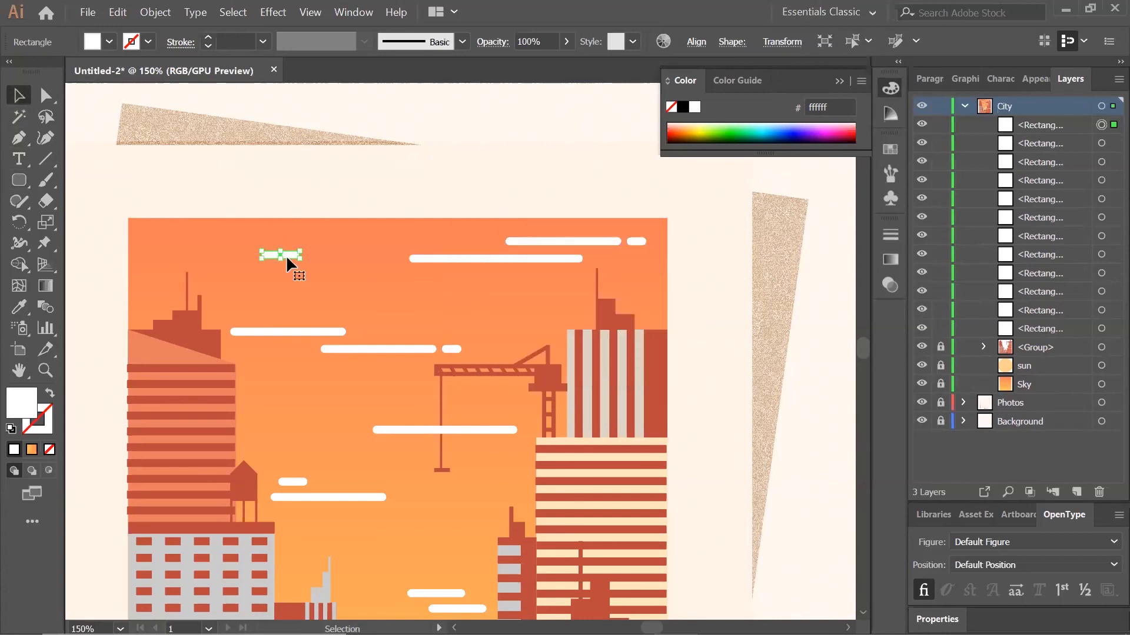
{"action": "left_click_drag", "start_coordinate": [285, 256], "coordinate": [233, 249]}
{"action": "left_click", "coordinate": [292, 406]}
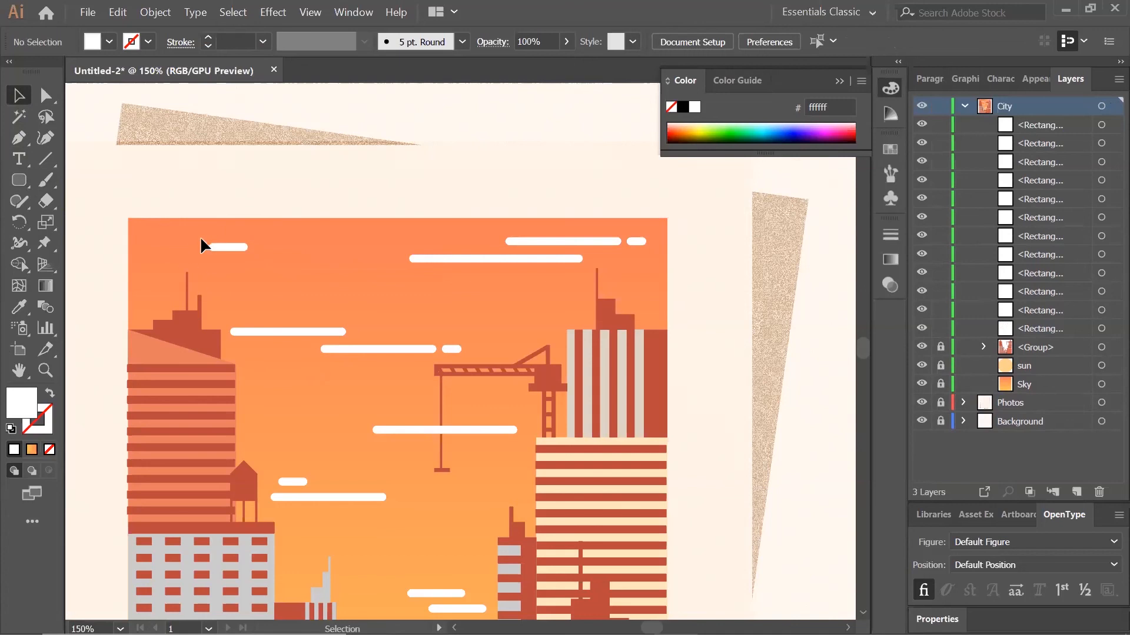
Select all the white cloud bars and group them.
{"action": "key", "text": "ctrl+a"}
{"action": "scroll", "coordinate": [289, 419], "scroll_direction": "down", "scroll_amount": 3}
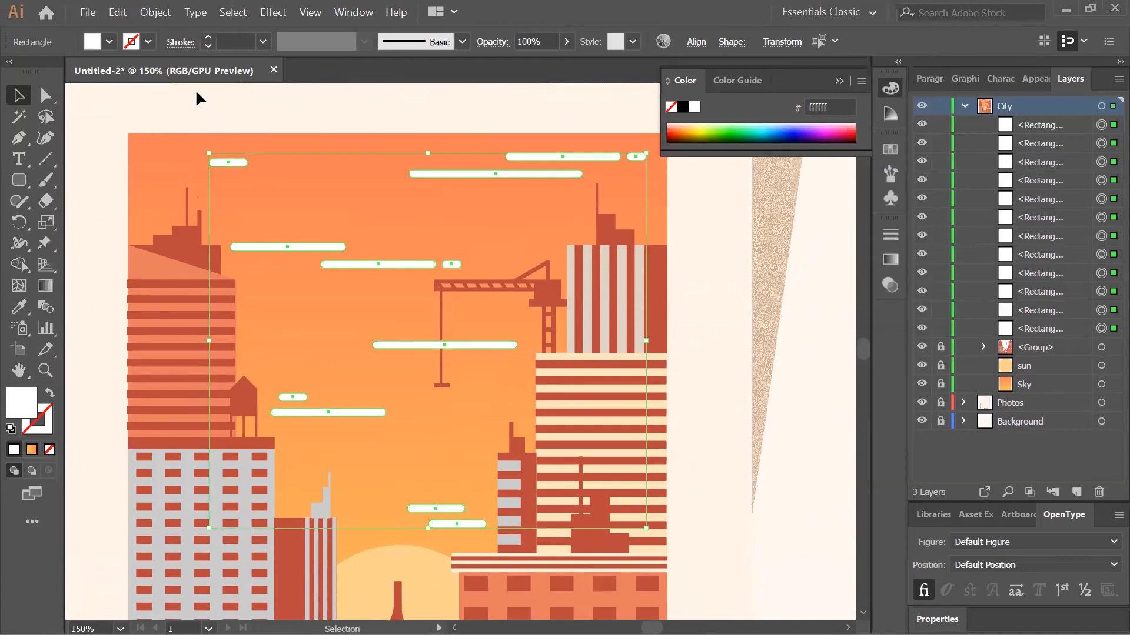
{"action": "left_click", "coordinate": [155, 12]}
{"action": "left_click", "coordinate": [211, 54]}
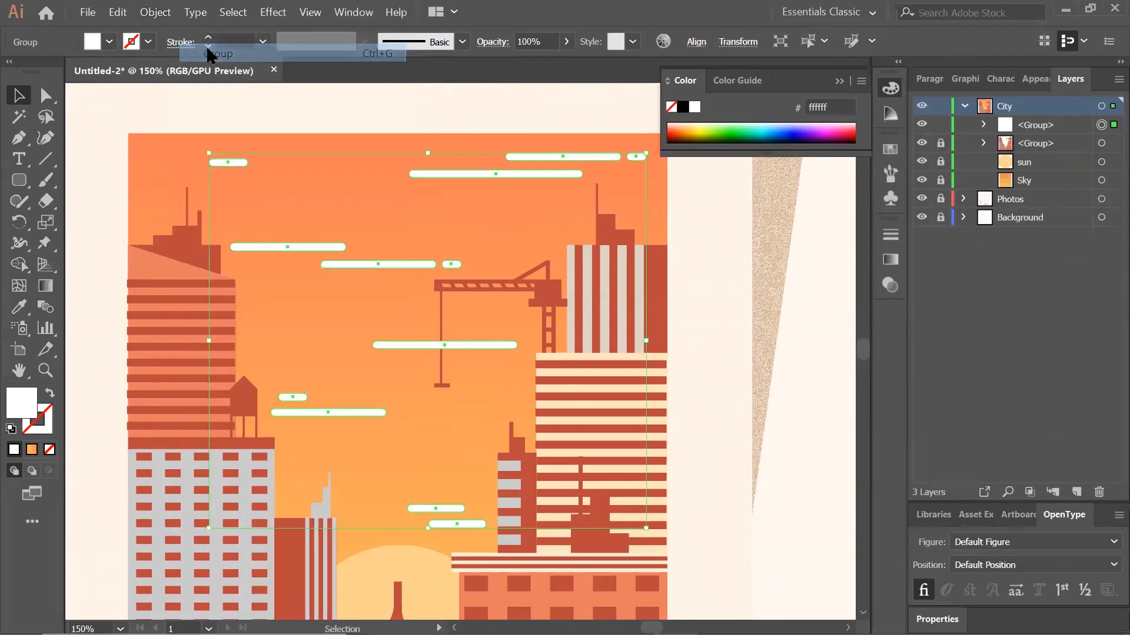
Send the cloud group backward so it sits behind the buildings group, and deselect it.
{"action": "right_click", "coordinate": [458, 174]}
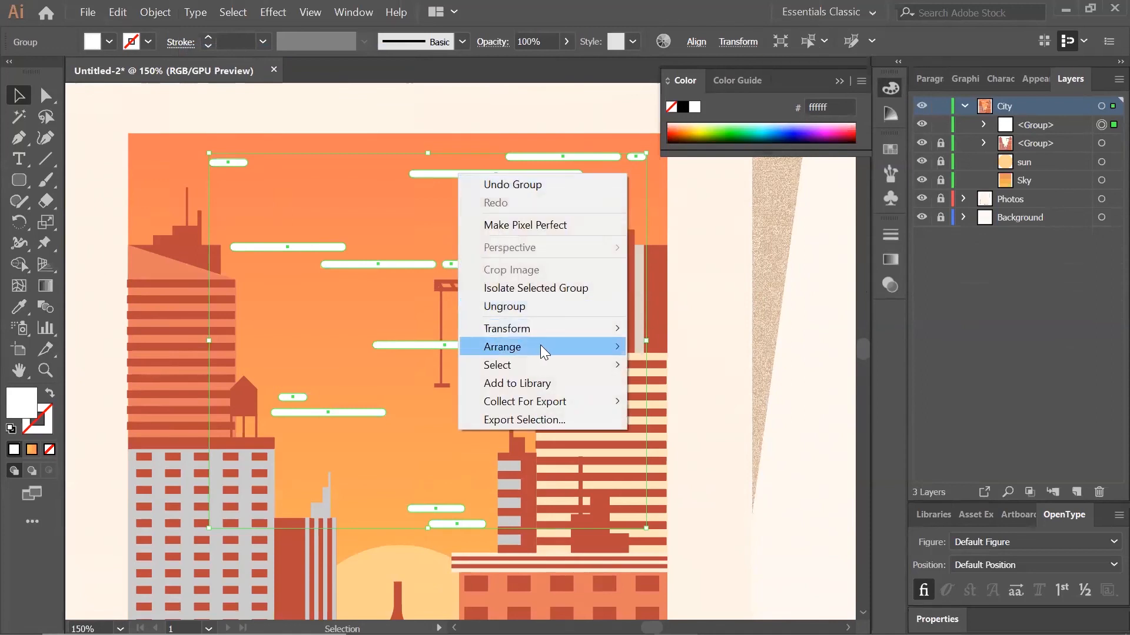
{"action": "mouse_move", "coordinate": [535, 345]}
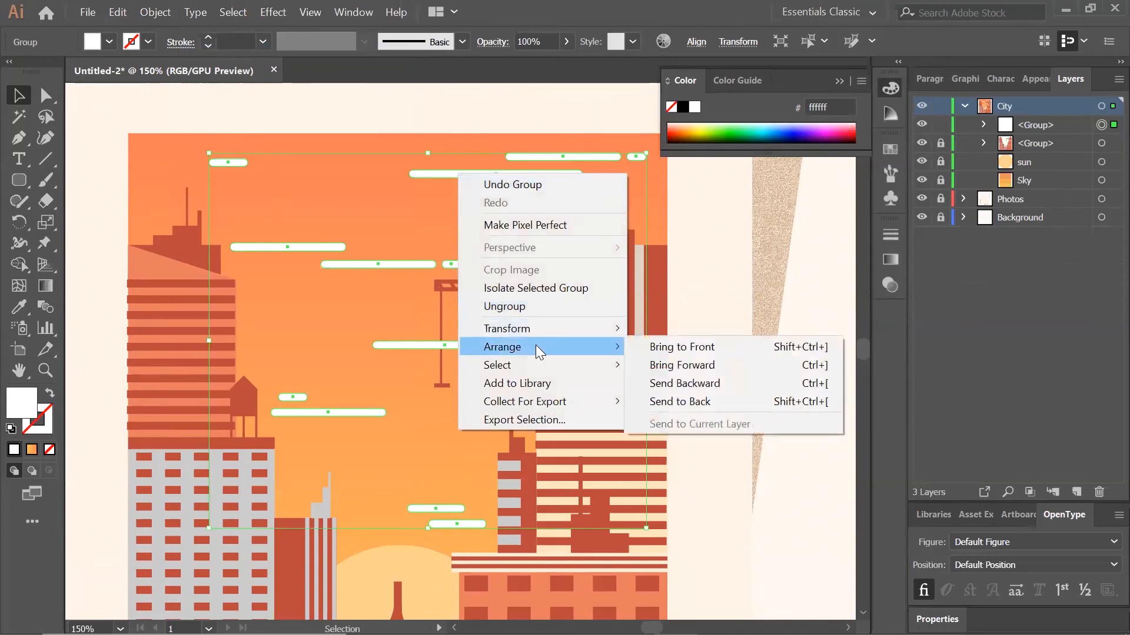
{"action": "left_click", "coordinate": [656, 382]}
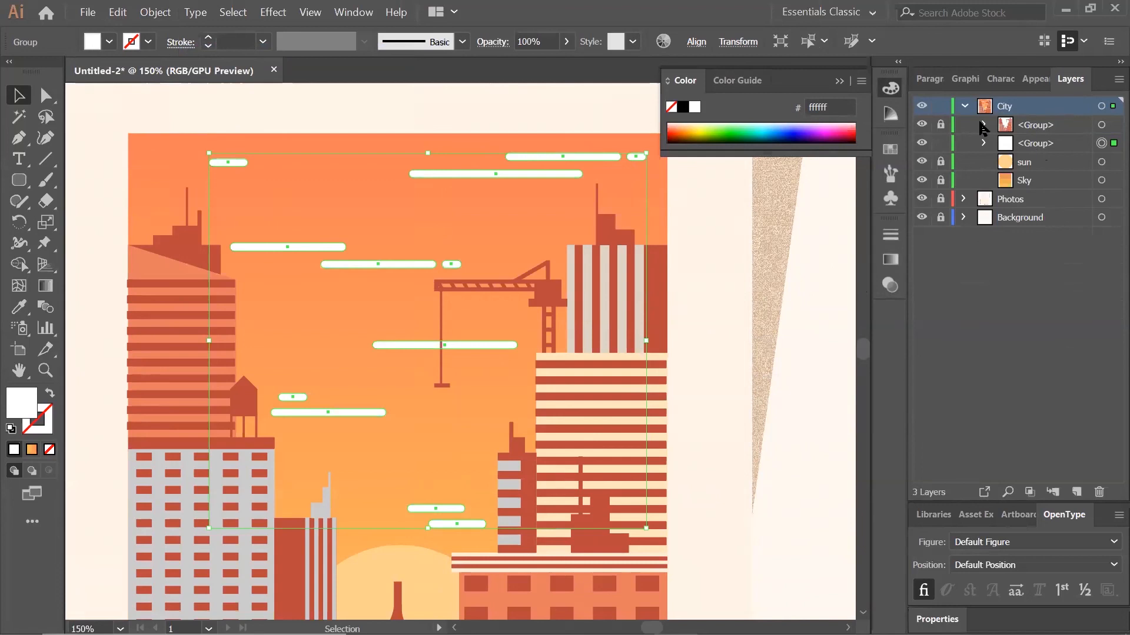
{"action": "scroll", "coordinate": [607, 270], "scroll_direction": "down", "scroll_amount": 3}
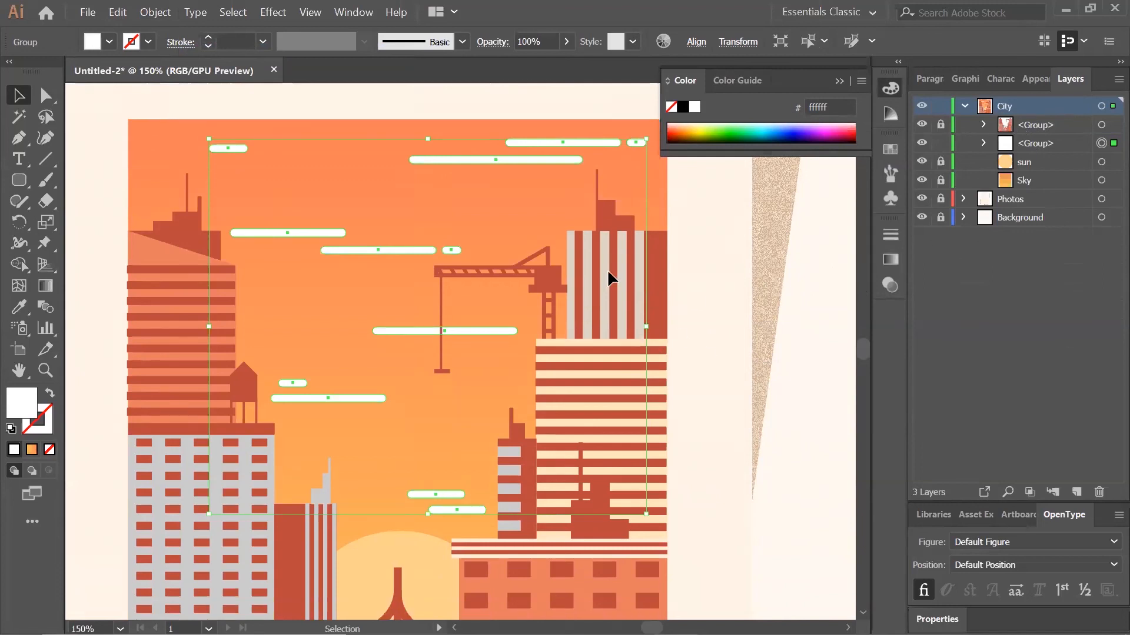
{"action": "left_click", "coordinate": [404, 177]}
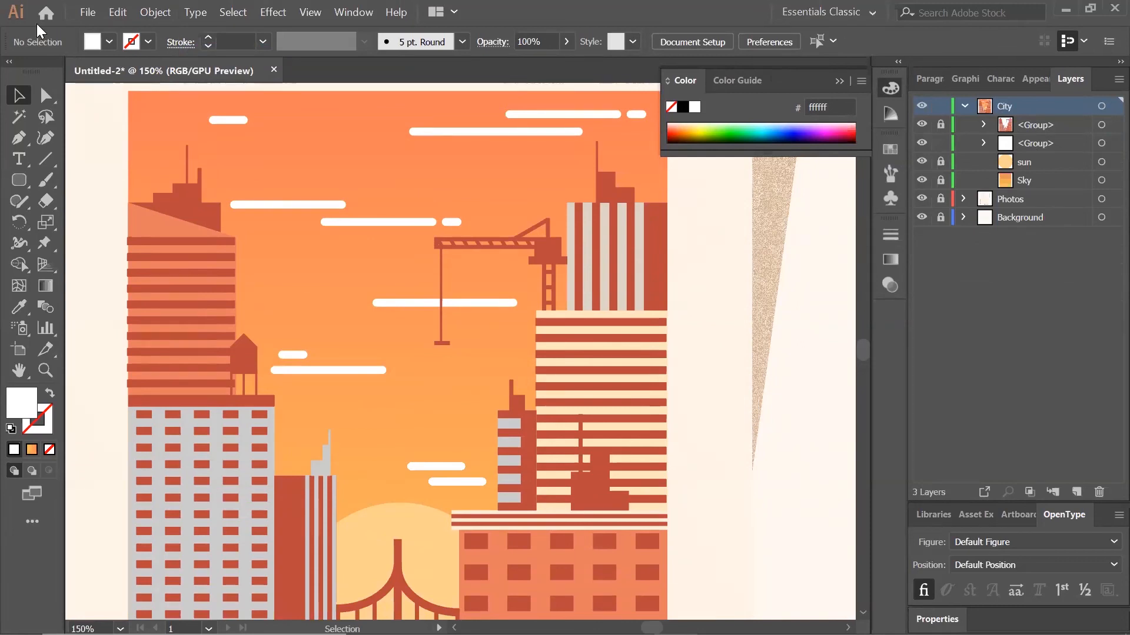
Create a 360 x 460 px rectangle with the Rectangle tool over the city artwork.
{"action": "left_click", "coordinate": [20, 180]}
{"action": "left_click_drag", "start_coordinate": [20, 181], "coordinate": [125, 184]}
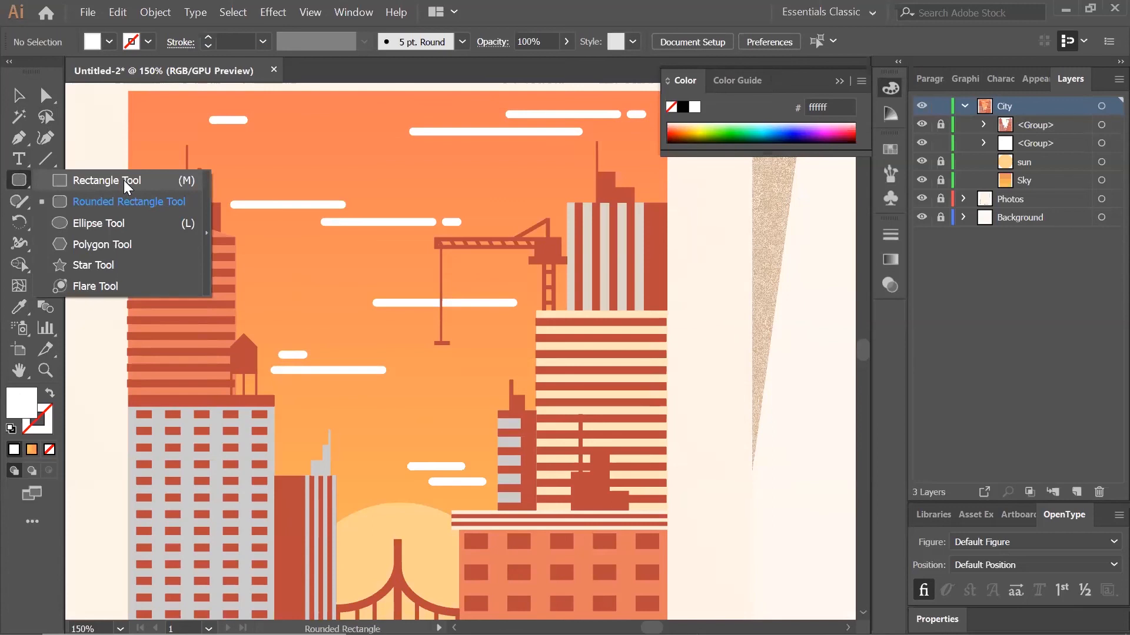
{"action": "left_click", "coordinate": [124, 180]}
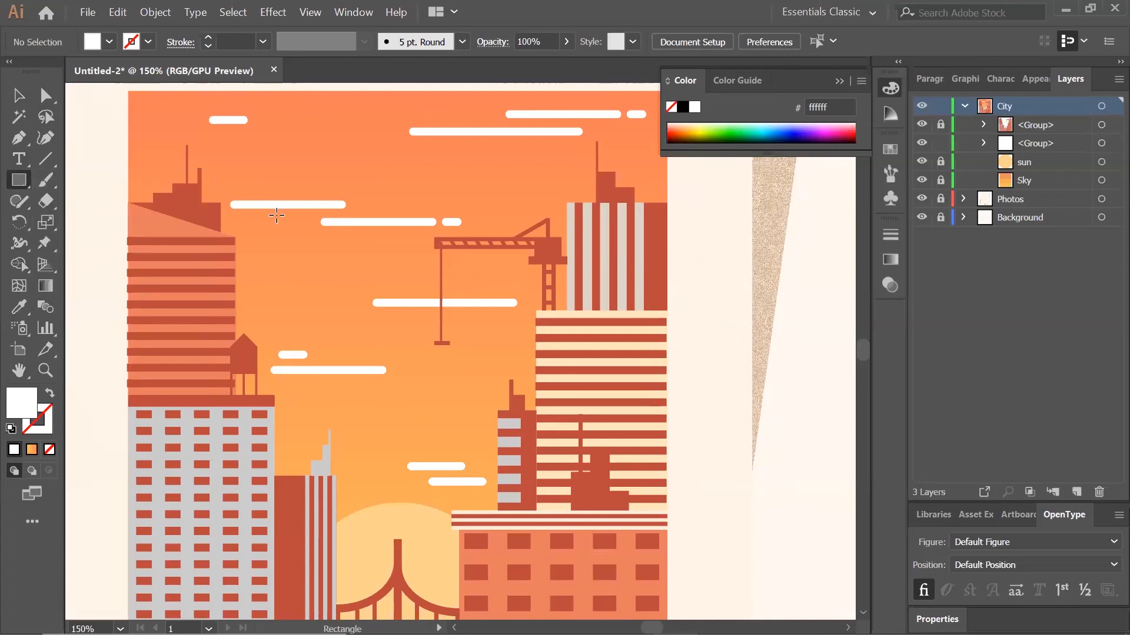
{"action": "left_click", "coordinate": [276, 215]}
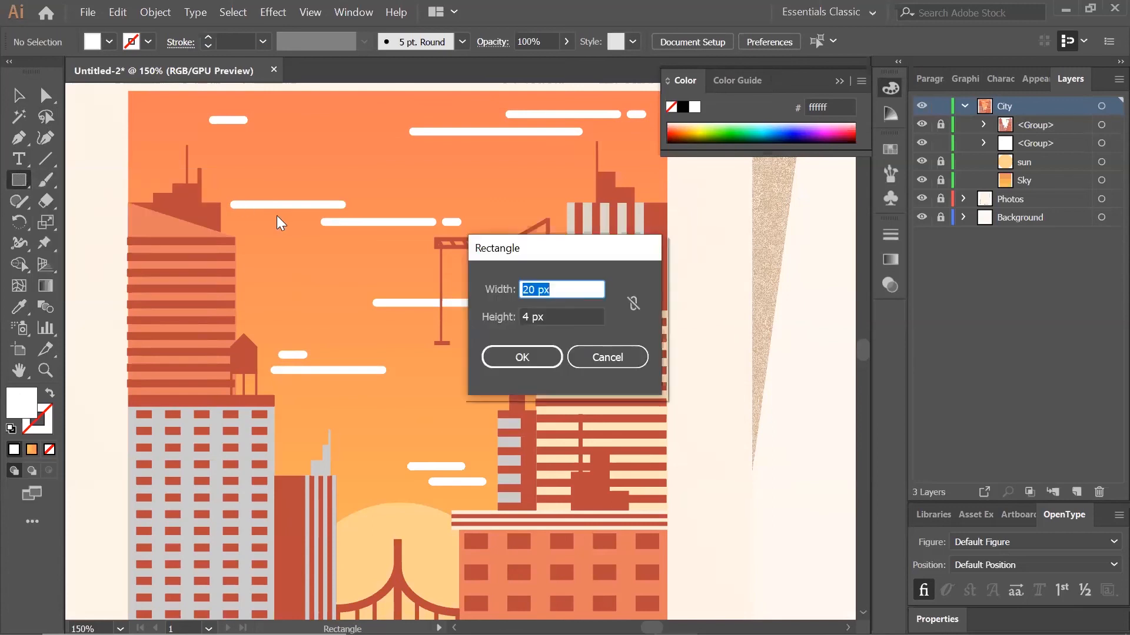
{"action": "type", "text": "360"}
{"action": "key", "text": "Tab"}
{"action": "type", "text": "4"}
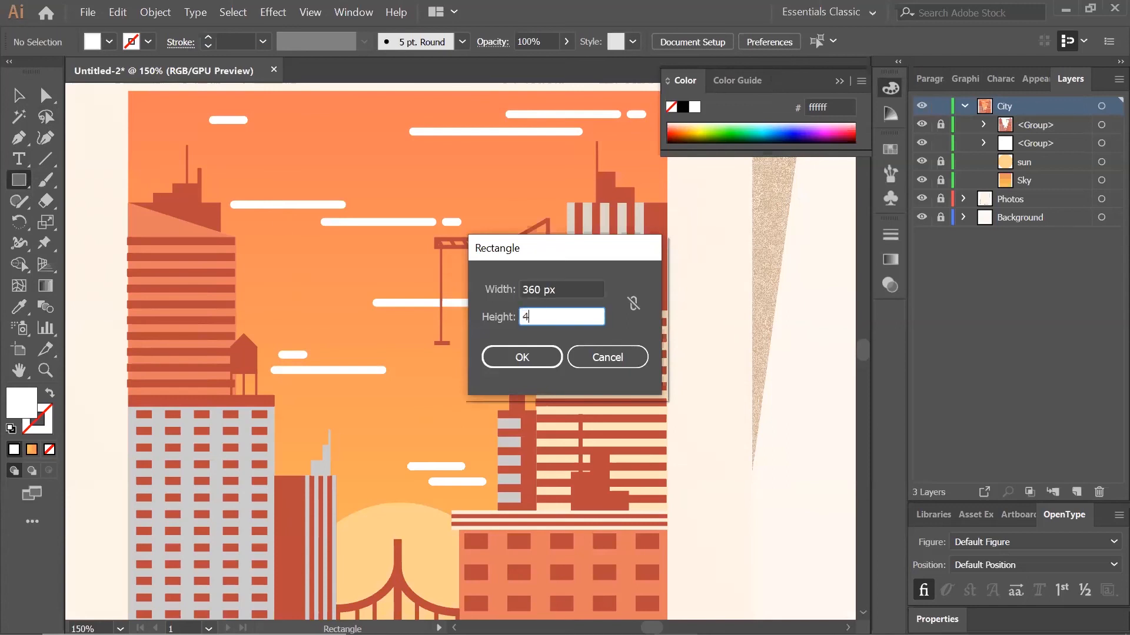
{"action": "type", "text": "60"}
{"action": "key", "text": "Tab"}
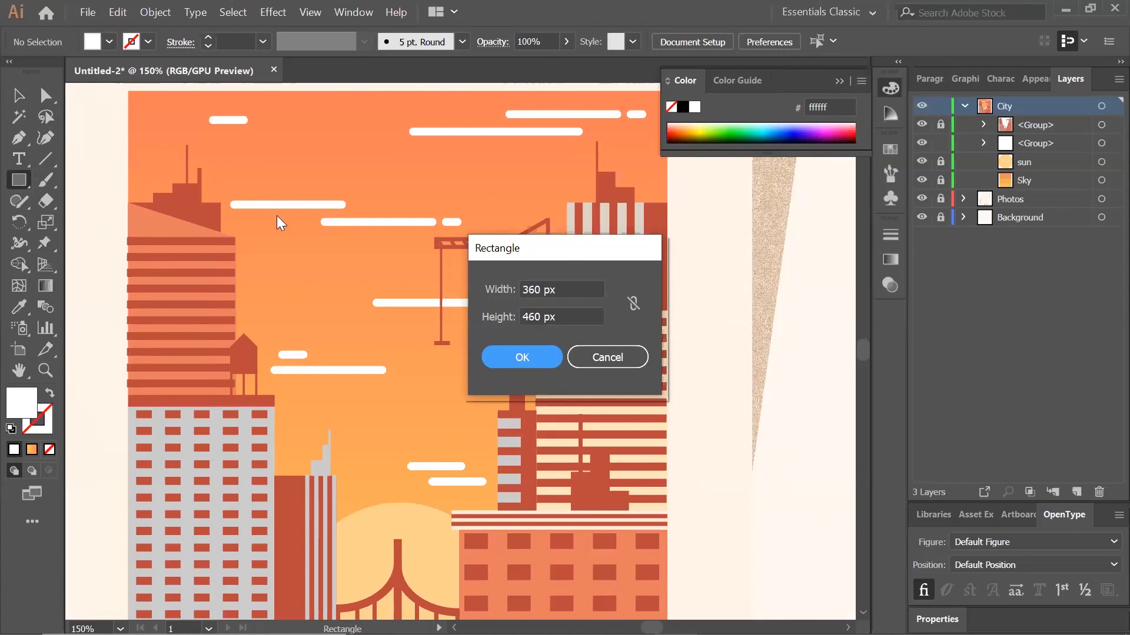
{"action": "key", "text": "Return"}
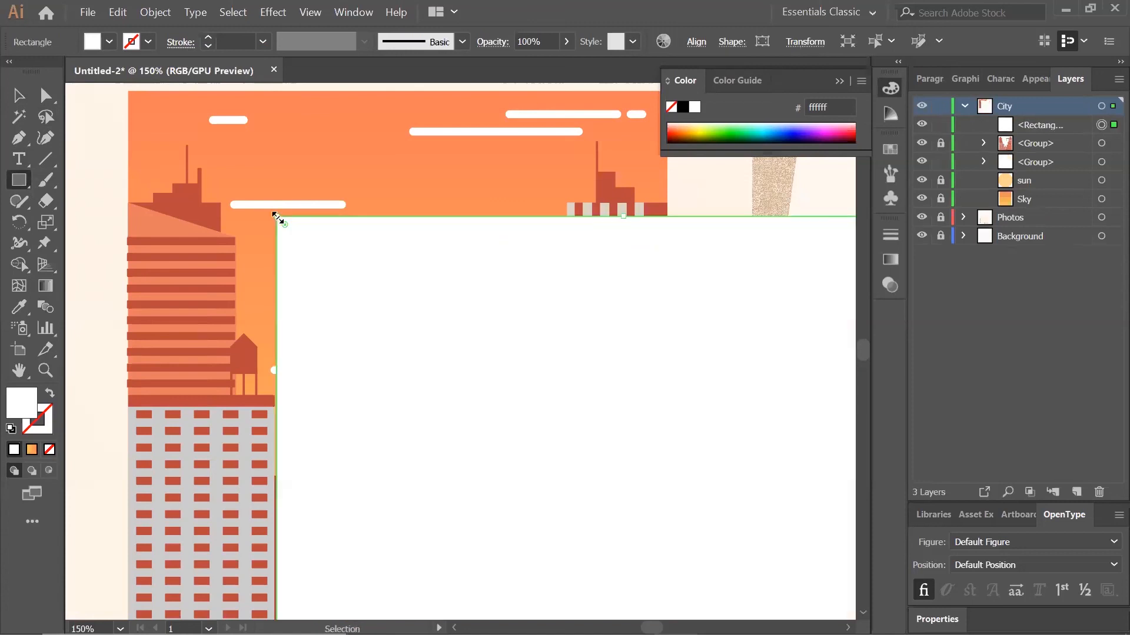
Fill the new 360 x 460 px rectangle with the grey colour 666666.
{"action": "key", "text": "ctrl+minus"}
{"action": "key", "text": "ctrl+minus"}
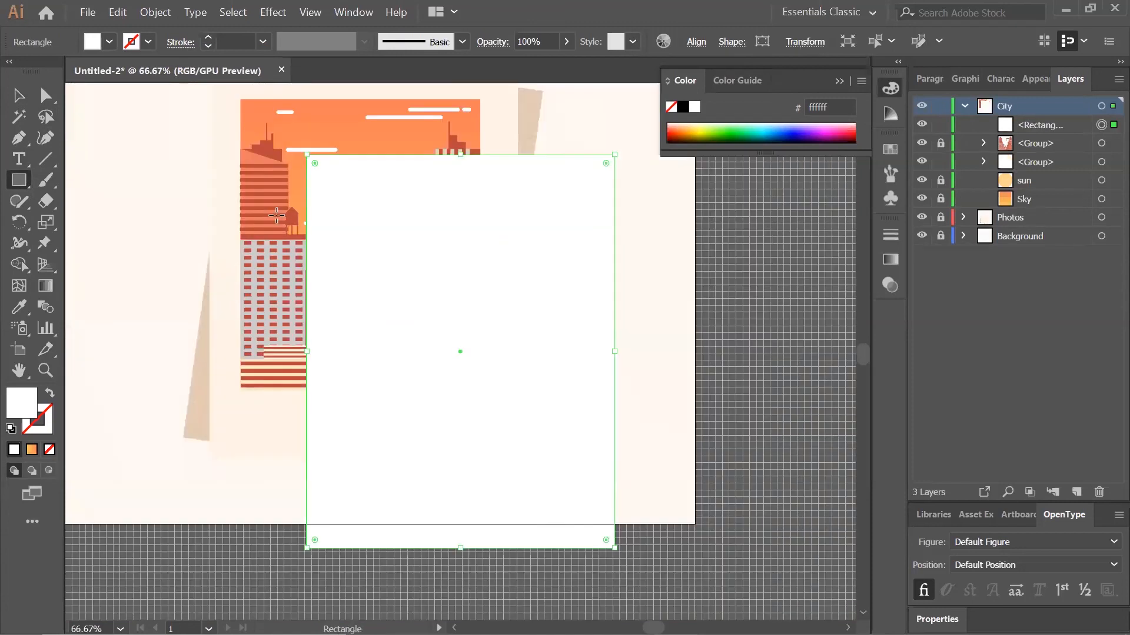
{"action": "double_click", "coordinate": [17, 403]}
{"action": "type", "text": "666666"}
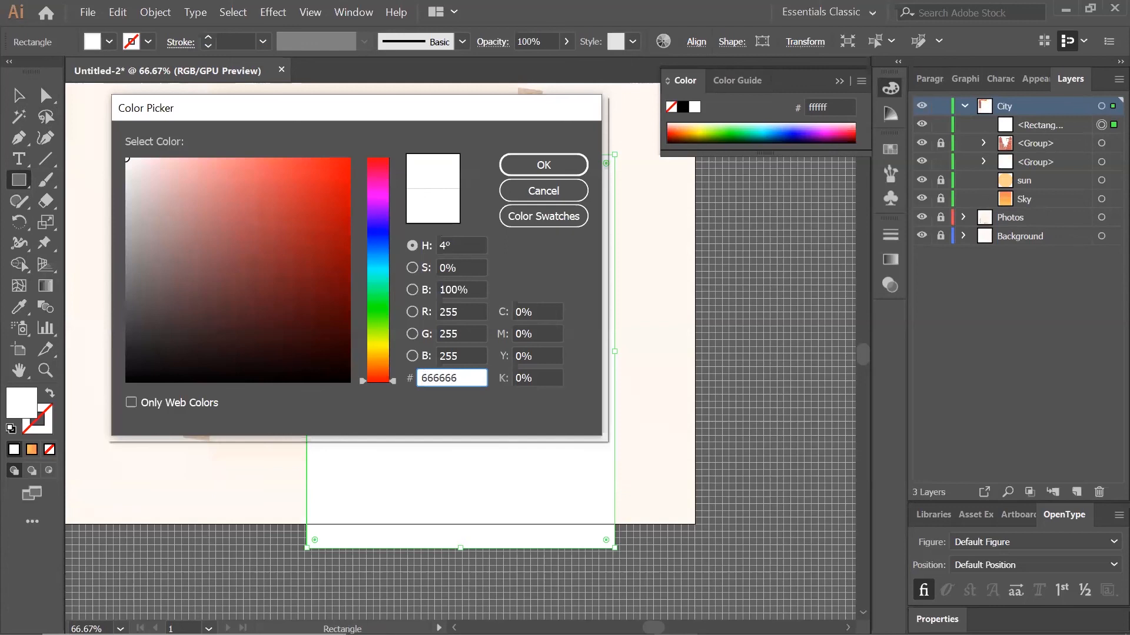
{"action": "key", "text": "Return"}
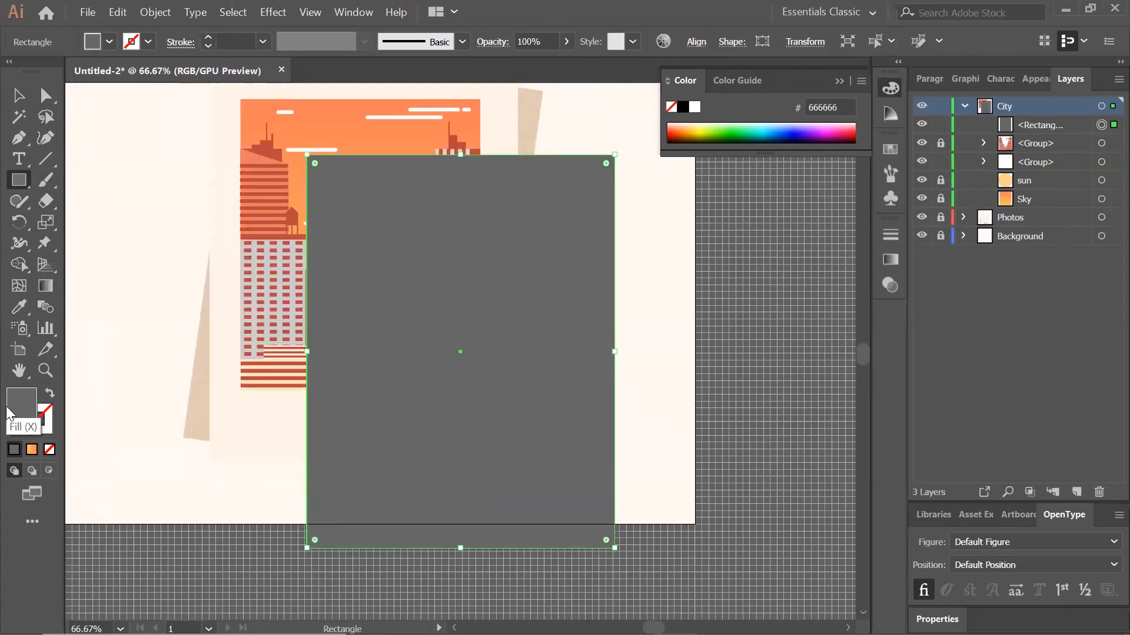
Move the grey rectangle so it exactly covers the upright paper sheet behind the city picture.
{"action": "scroll", "coordinate": [312, 151], "scroll_direction": "up", "scroll_amount": 3}
{"action": "left_click", "coordinate": [18, 96]}
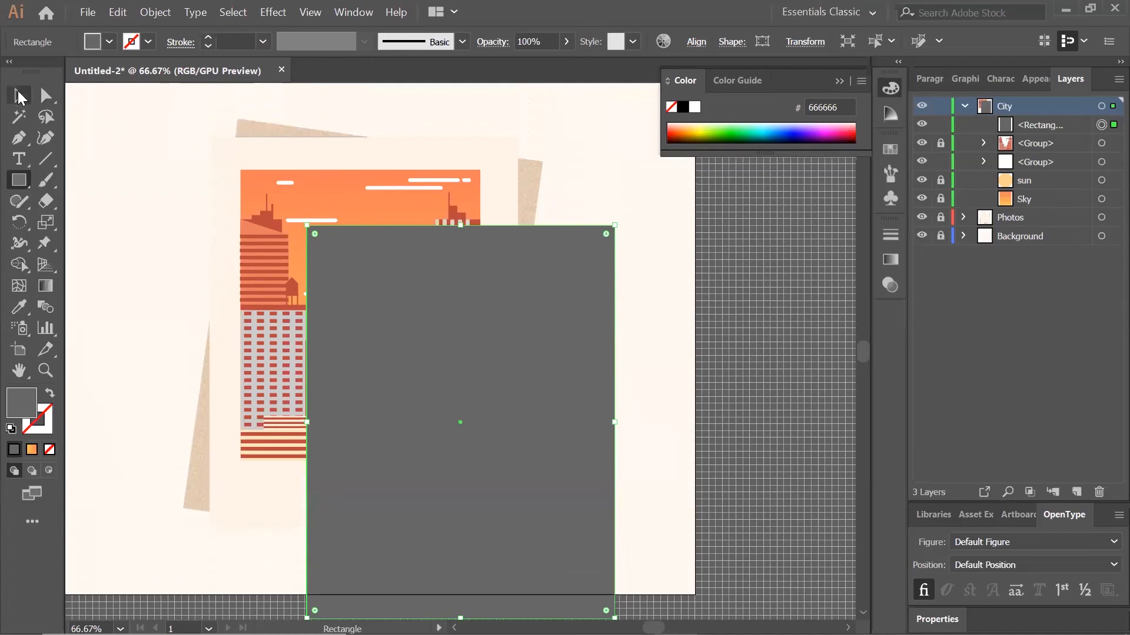
{"action": "left_click_drag", "start_coordinate": [553, 293], "coordinate": [465, 206]}
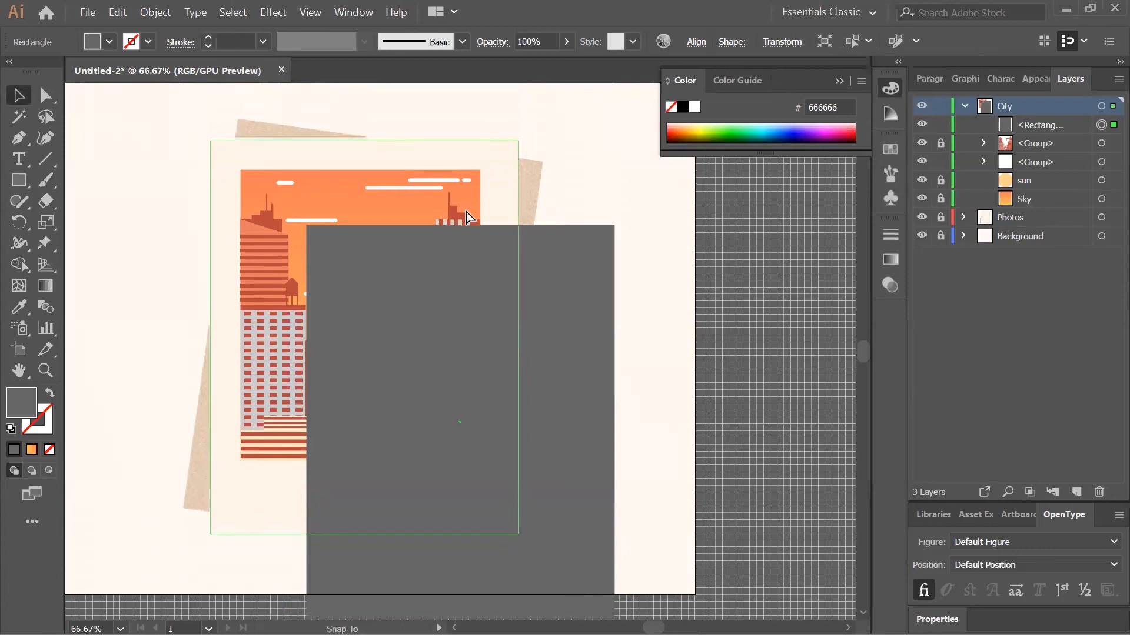
{"action": "left_click_drag", "start_coordinate": [464, 207], "coordinate": [464, 208]}
{"action": "left_click", "coordinate": [559, 426]}
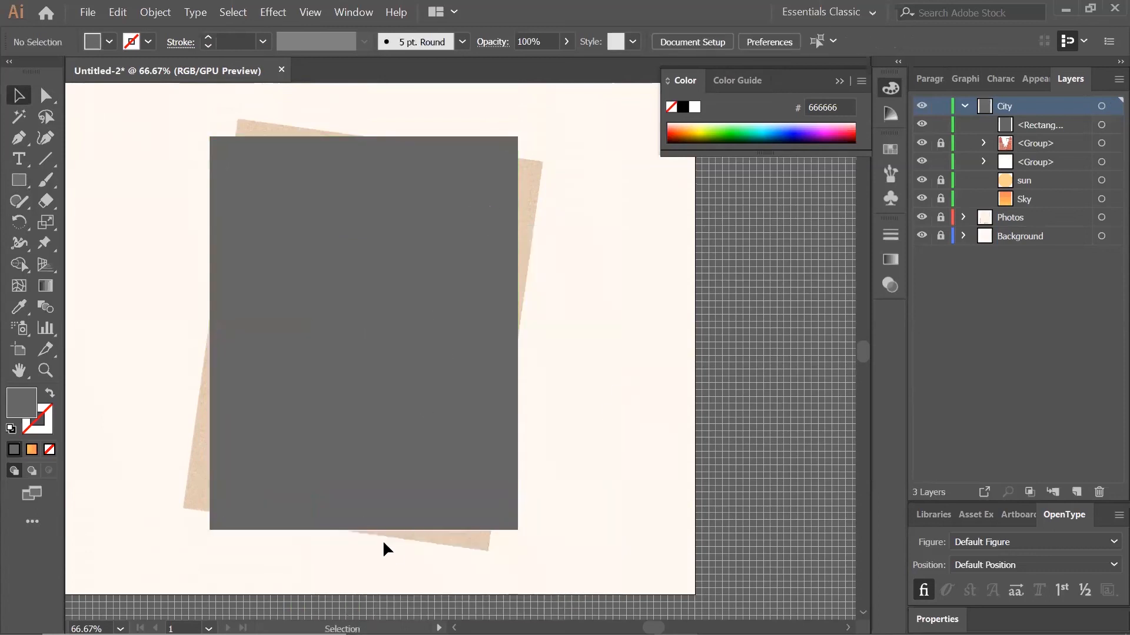
Apply the Grain texture effect to the grey rectangle with intensity 40, contrast 50 and grain type Stippled.
{"action": "left_click", "coordinate": [361, 405]}
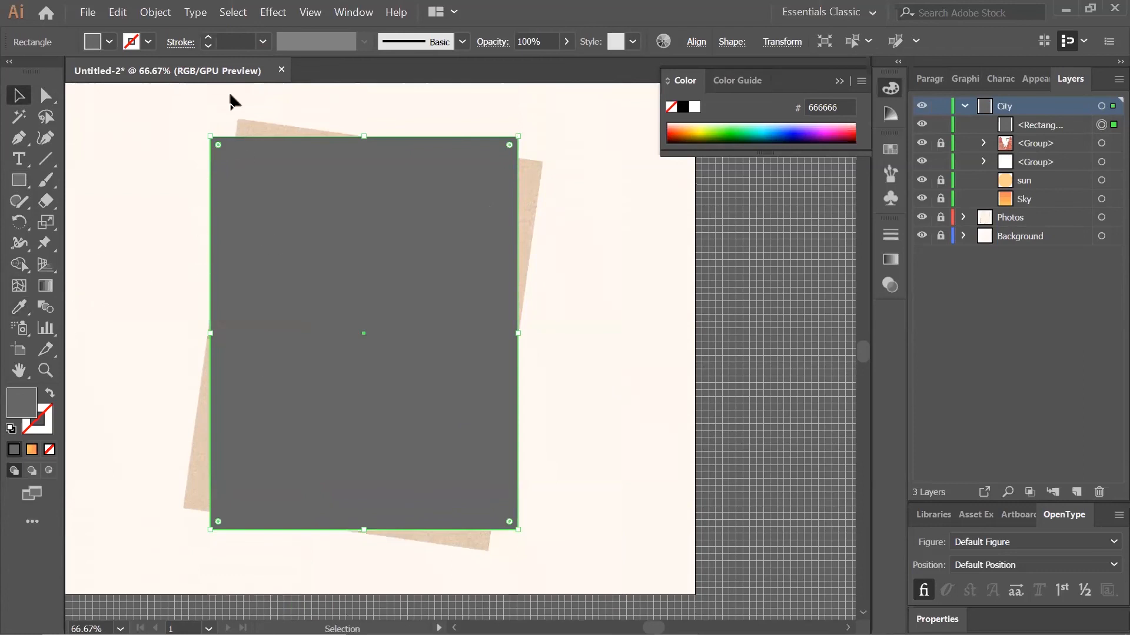
{"action": "left_click", "coordinate": [271, 13]}
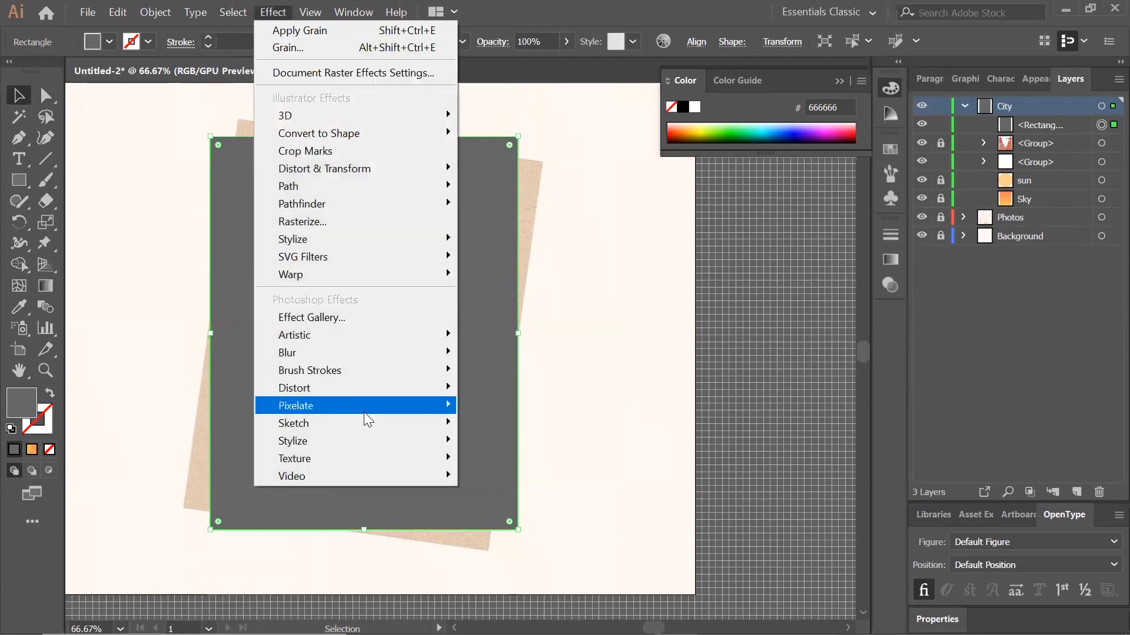
{"action": "mouse_move", "coordinate": [383, 460]}
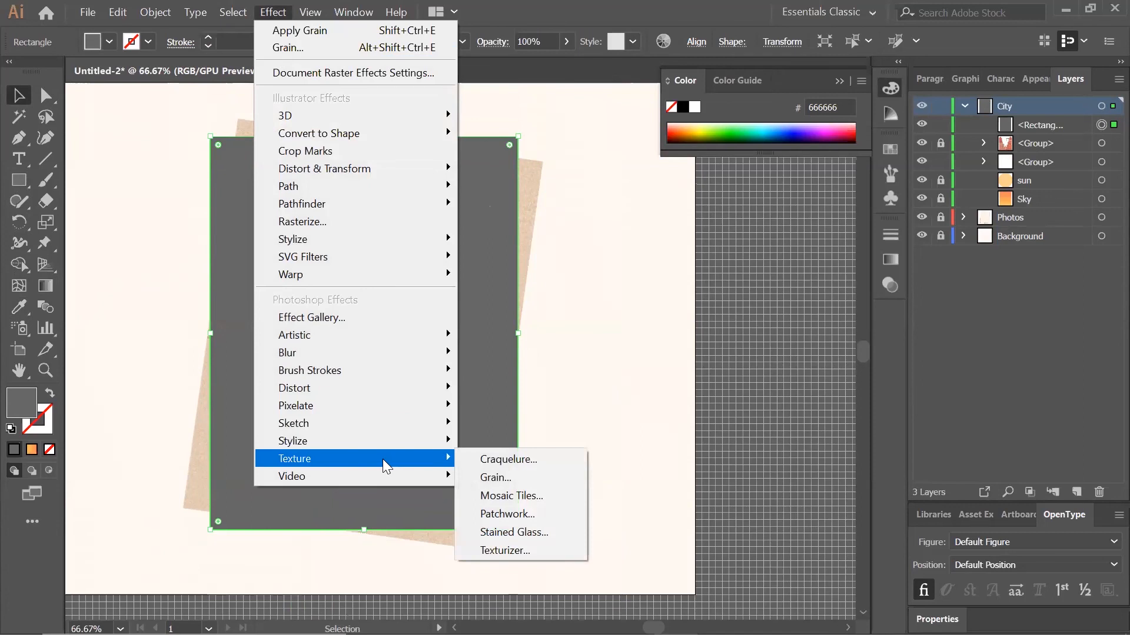
{"action": "left_click", "coordinate": [556, 478]}
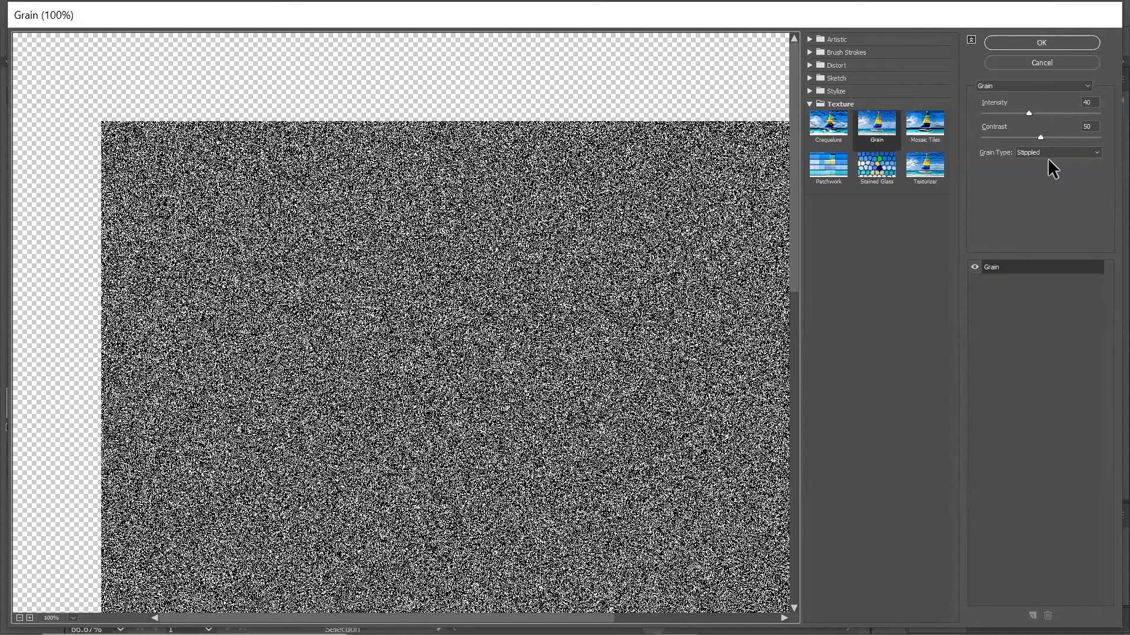
{"action": "left_click", "coordinate": [1042, 41]}
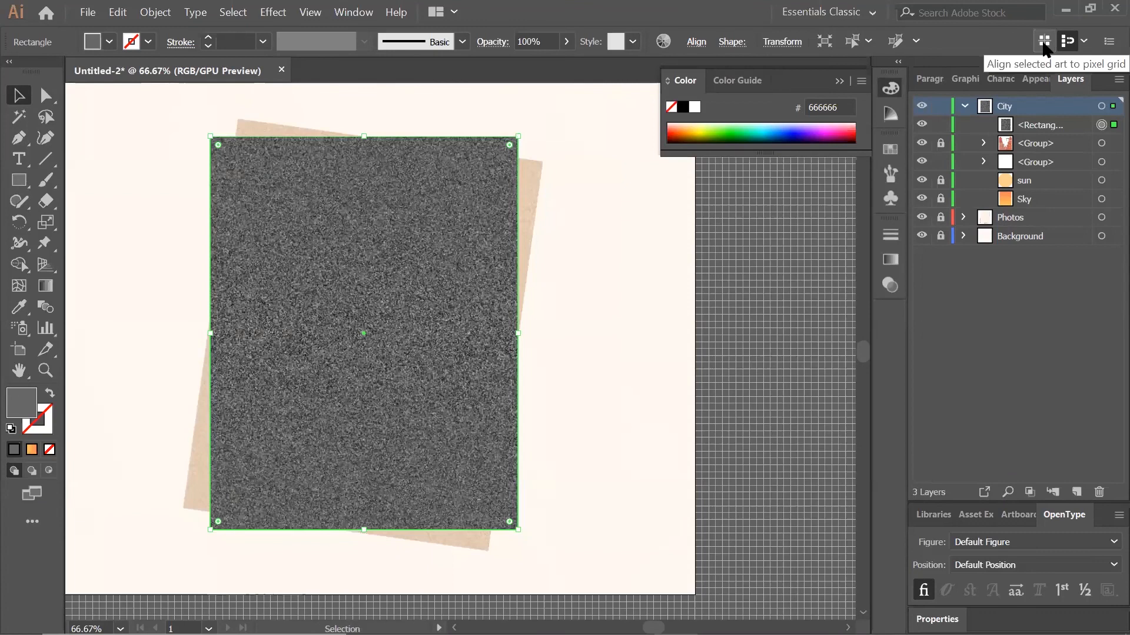
Set the grainy rectangle's blending mode to Soft Light.
{"action": "left_click", "coordinate": [889, 286]}
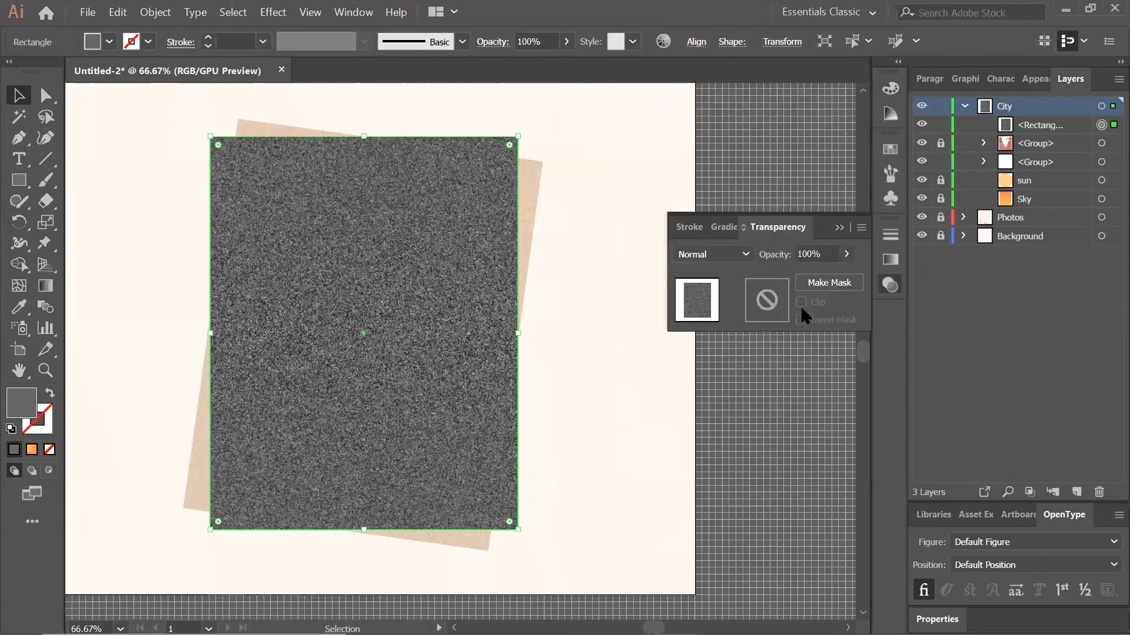
{"action": "left_click", "coordinate": [723, 257]}
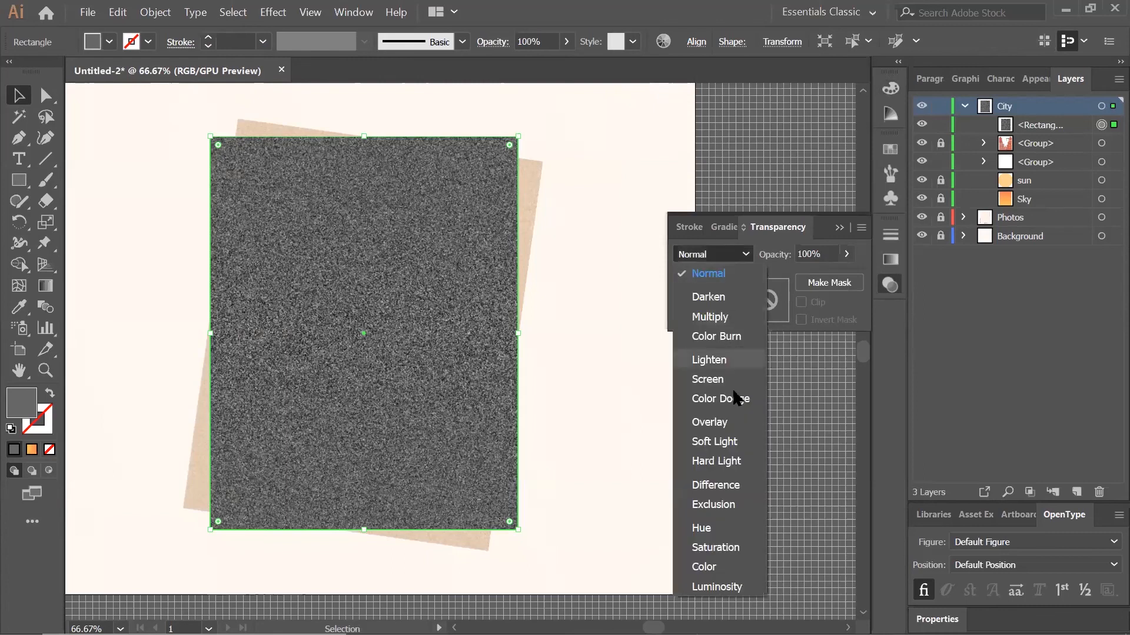
{"action": "left_click", "coordinate": [738, 437]}
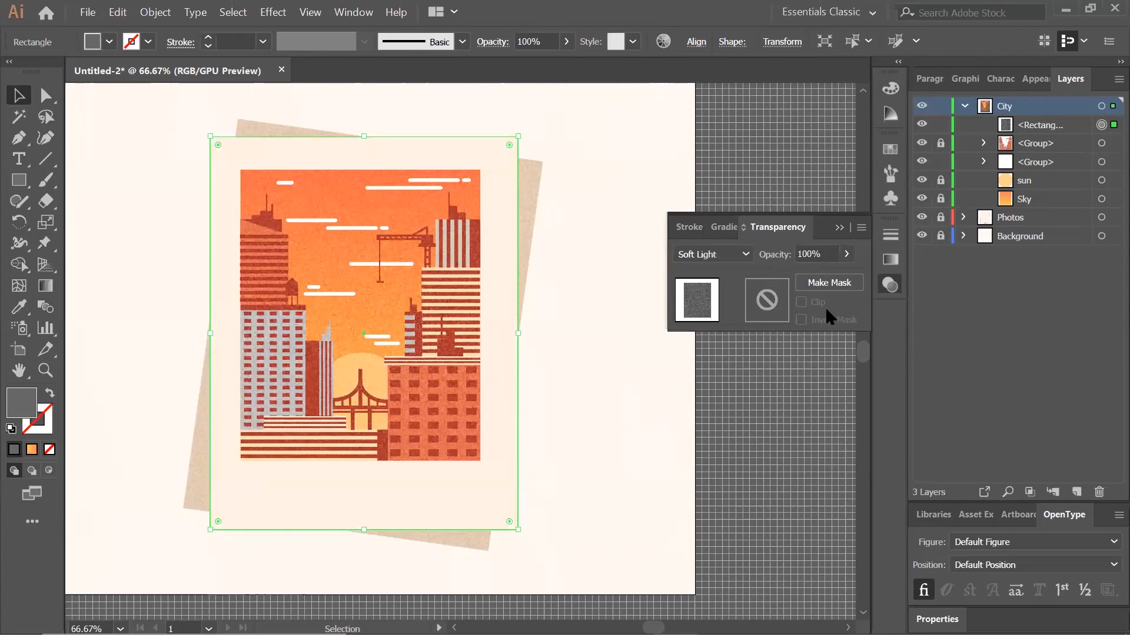
Lower the opacity of the grainy Soft Light rectangle to 31%.
{"action": "left_click", "coordinate": [828, 253]}
{"action": "left_click_drag", "start_coordinate": [843, 252], "coordinate": [807, 275]}
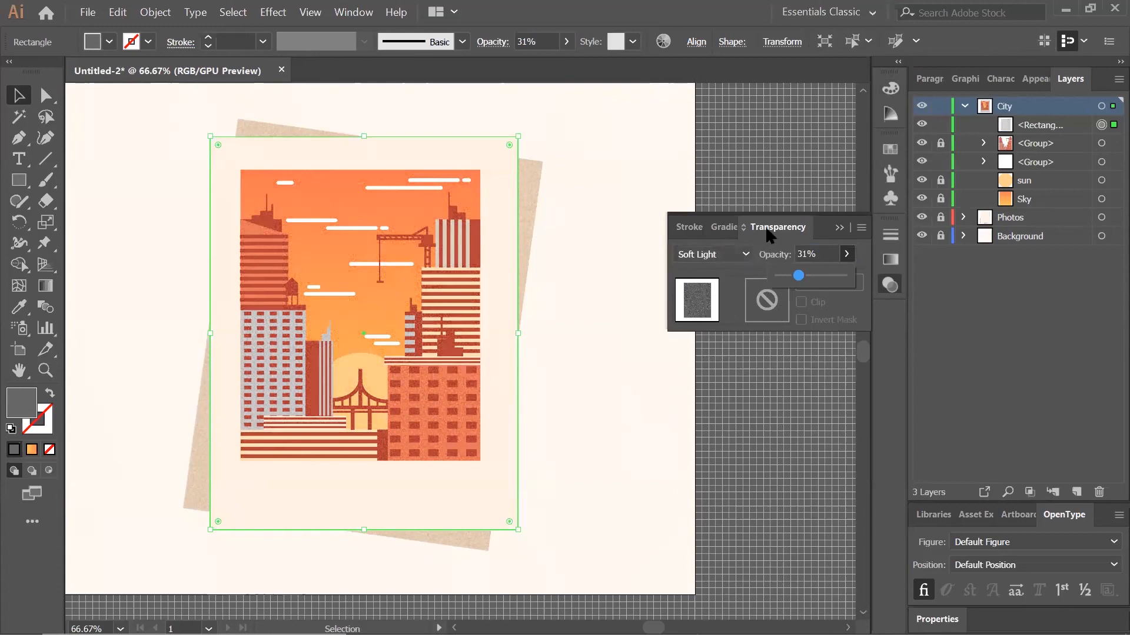
{"action": "left_click", "coordinate": [346, 226]}
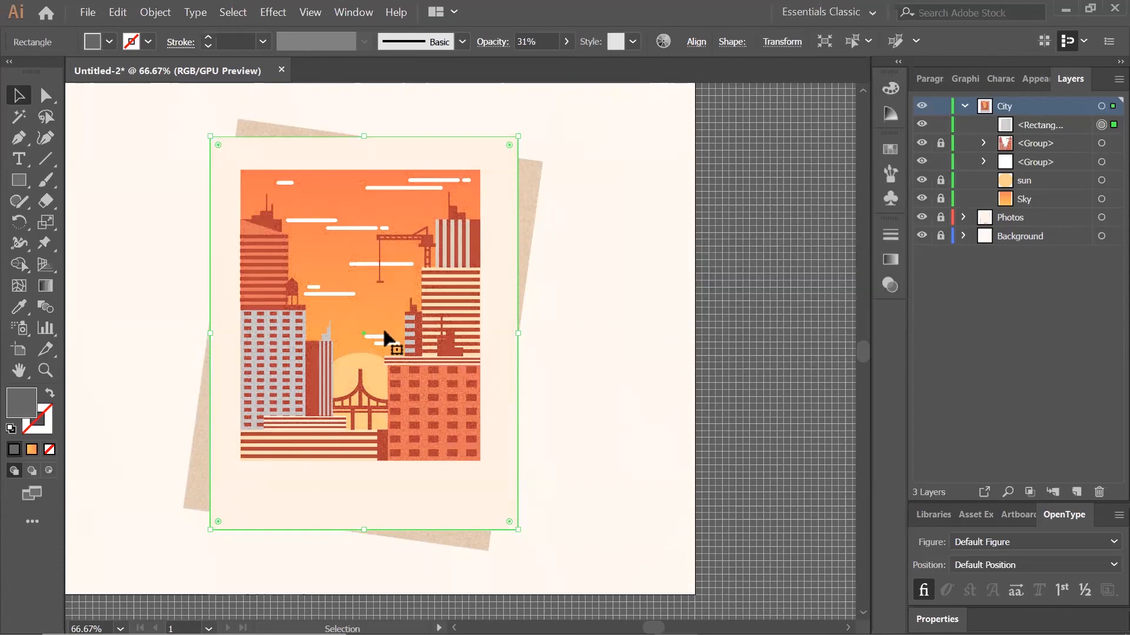
Examine the softened grain on the buildings and sky up close and across the whole picture, and clear the selection.
{"action": "key", "text": "ctrl+equal"}
{"action": "key", "text": "ctrl+equal"}
{"action": "key", "text": "ctrl+equal"}
{"action": "key", "text": "ctrl+equal"}
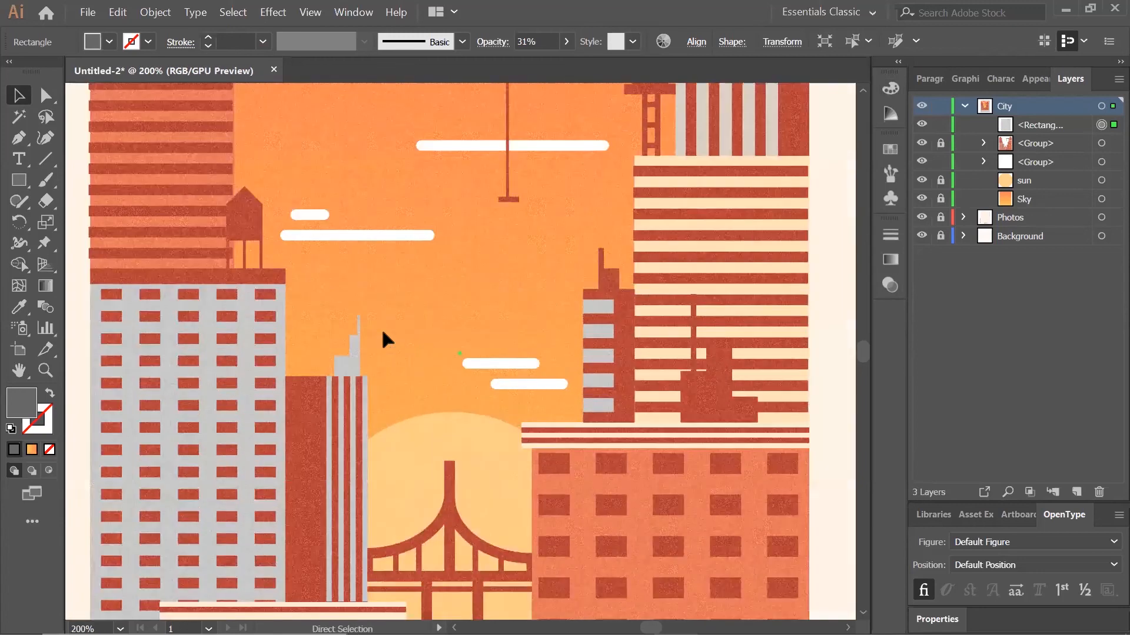
{"action": "key", "text": "ctrl+minus"}
{"action": "key", "text": "ctrl+minus"}
{"action": "key", "text": "ctrl+minus"}
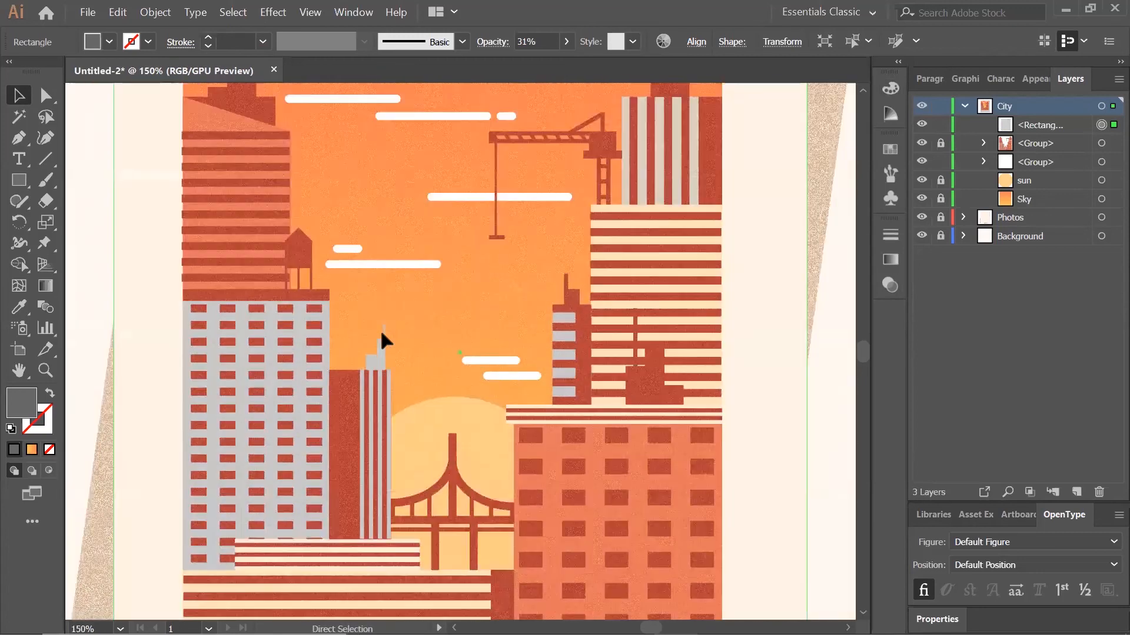
{"action": "key", "text": "ctrl+minus"}
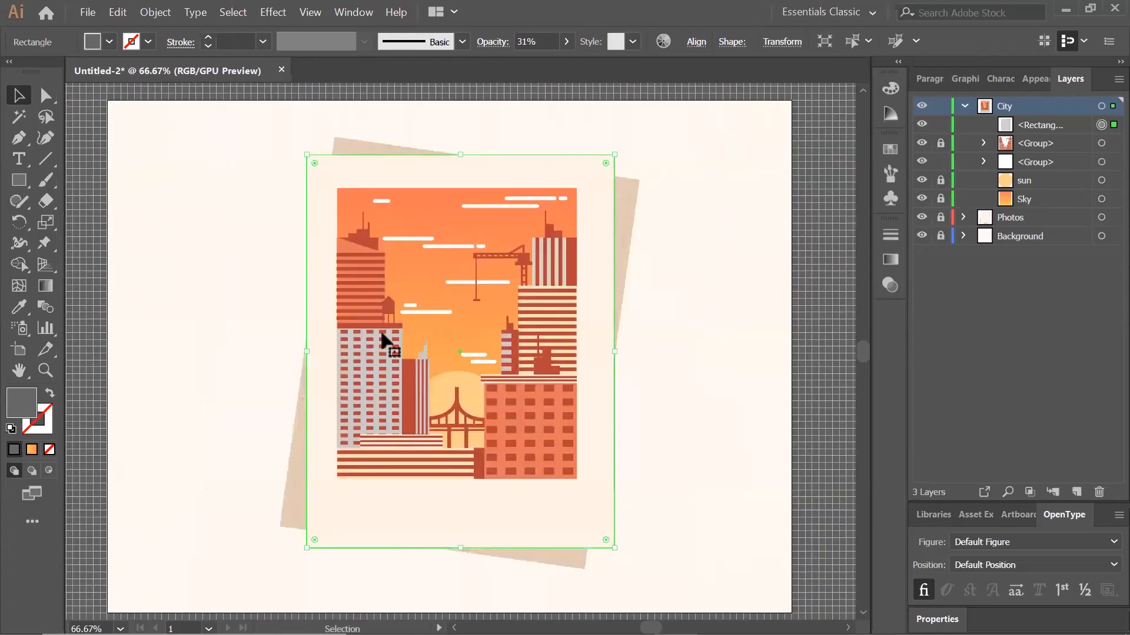
{"action": "left_click", "coordinate": [680, 273]}
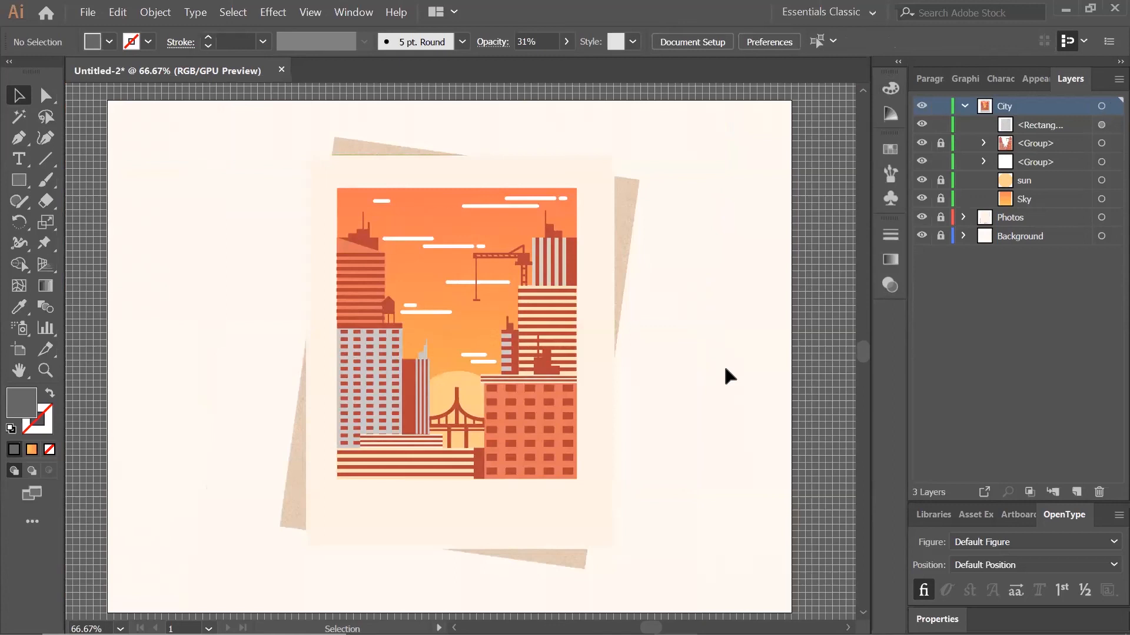
Add the artist's name as a line of point text and place it in the artboard's lower-right corner.
{"action": "left_click", "coordinate": [16, 160]}
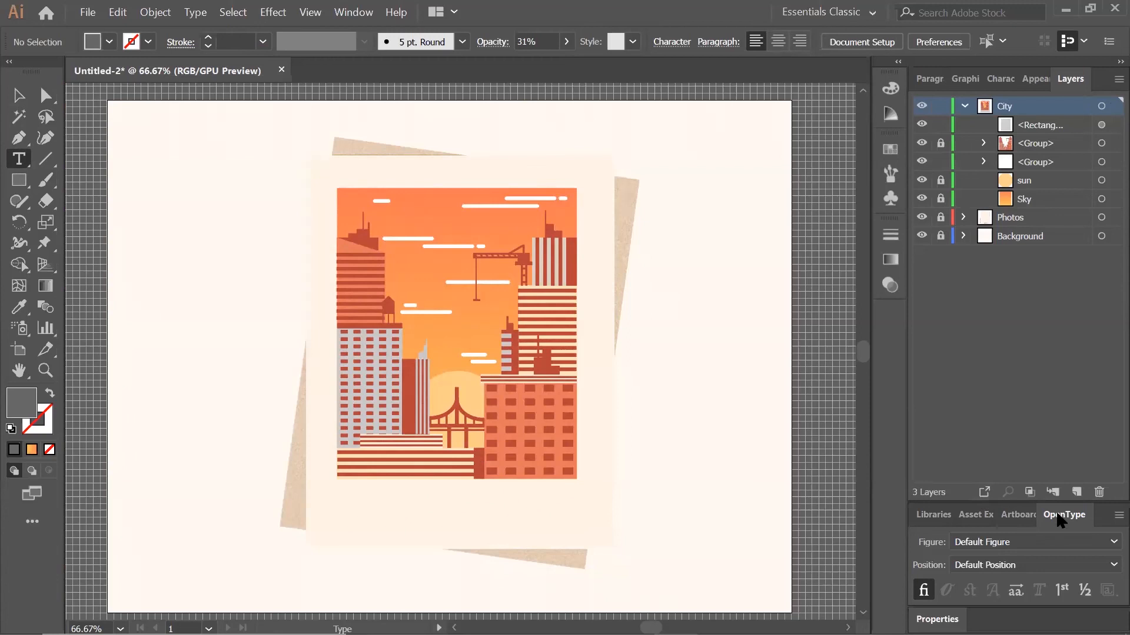
{"action": "scroll", "coordinate": [729, 475], "scroll_direction": "down", "scroll_amount": 3}
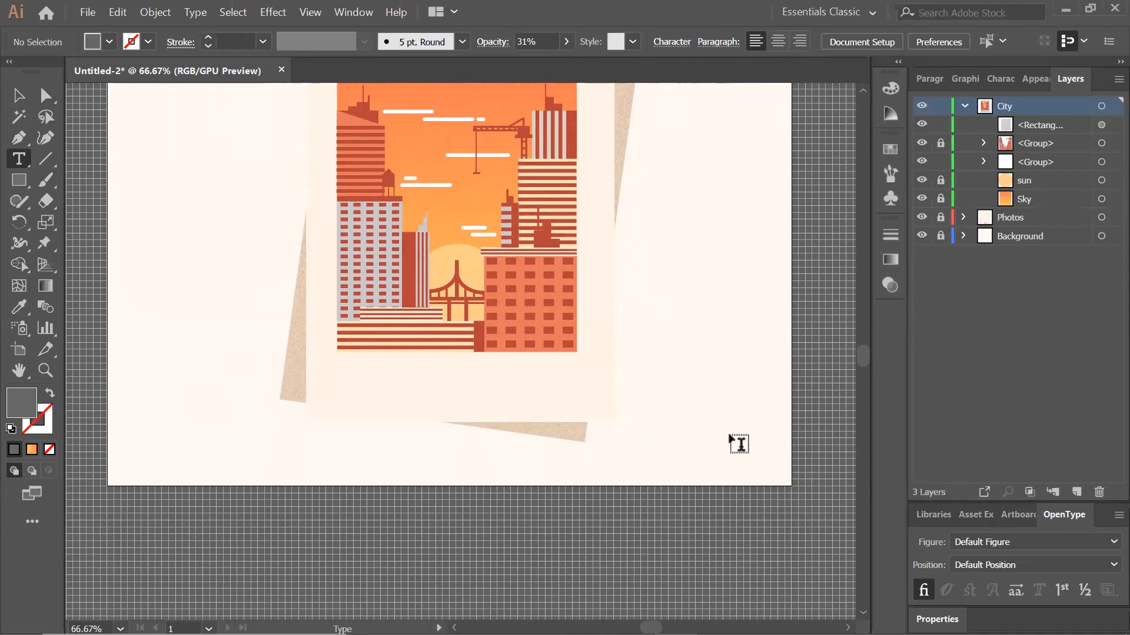
{"action": "left_click", "coordinate": [687, 464]}
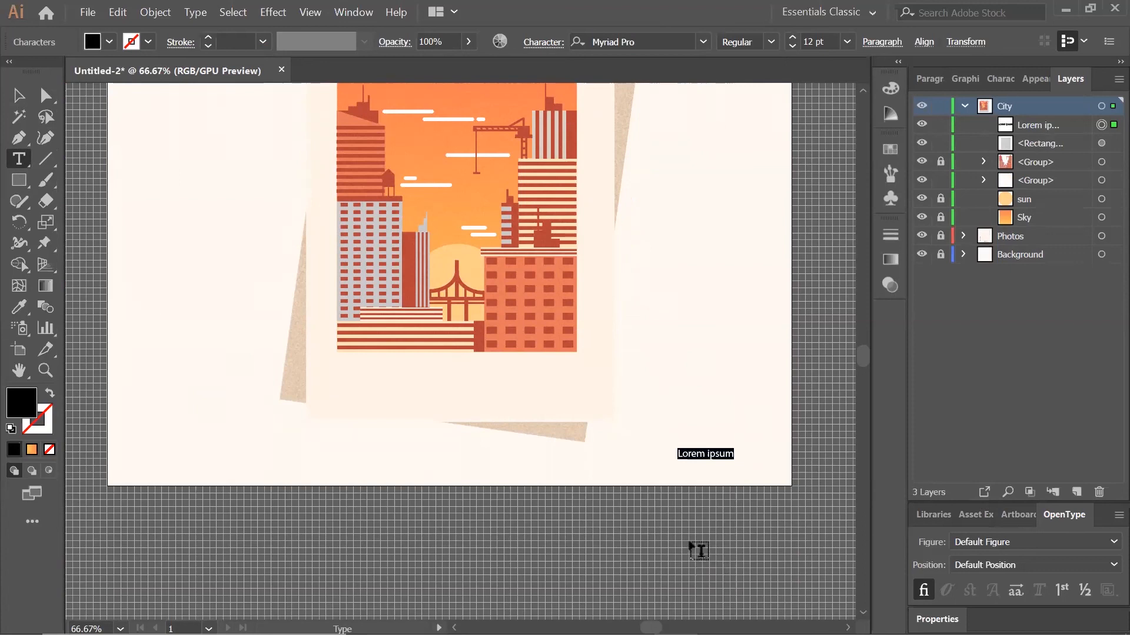
{"action": "type", "text": "C"}
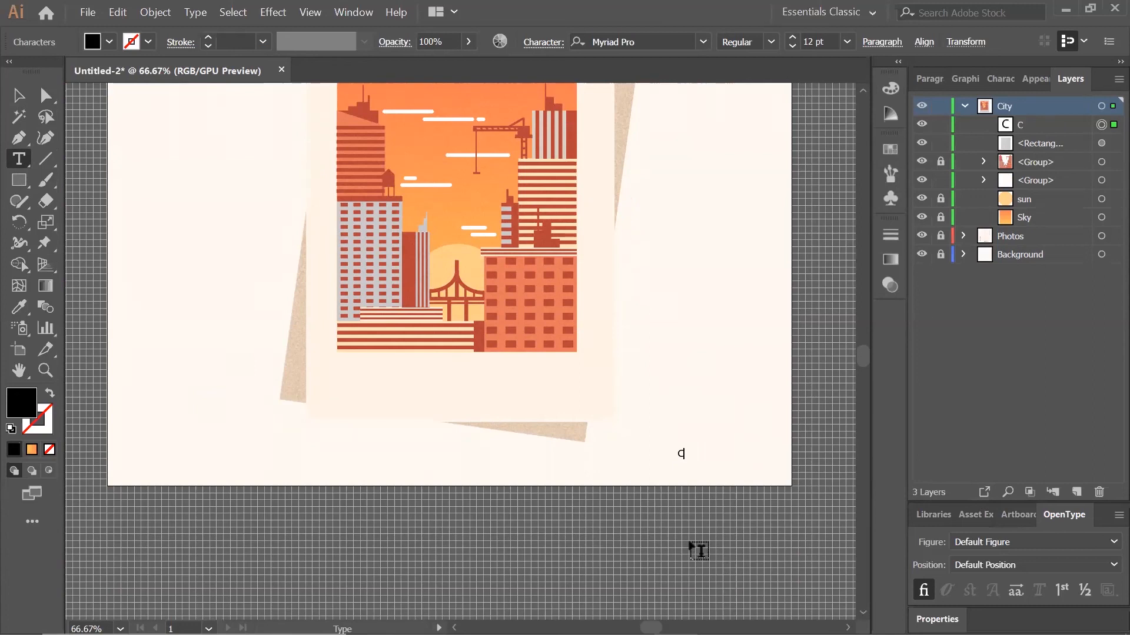
{"action": "type", "text": ". Lewis"}
{"action": "left_click", "coordinate": [20, 99]}
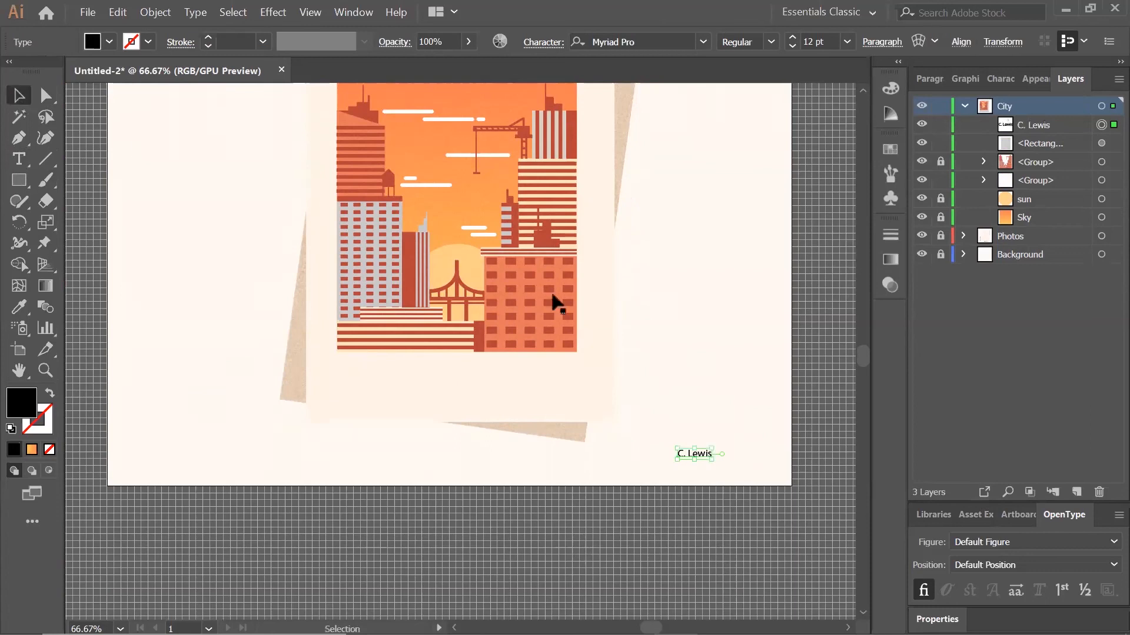
{"action": "left_click_drag", "start_coordinate": [702, 450], "coordinate": [765, 462]}
{"action": "left_click", "coordinate": [782, 447]}
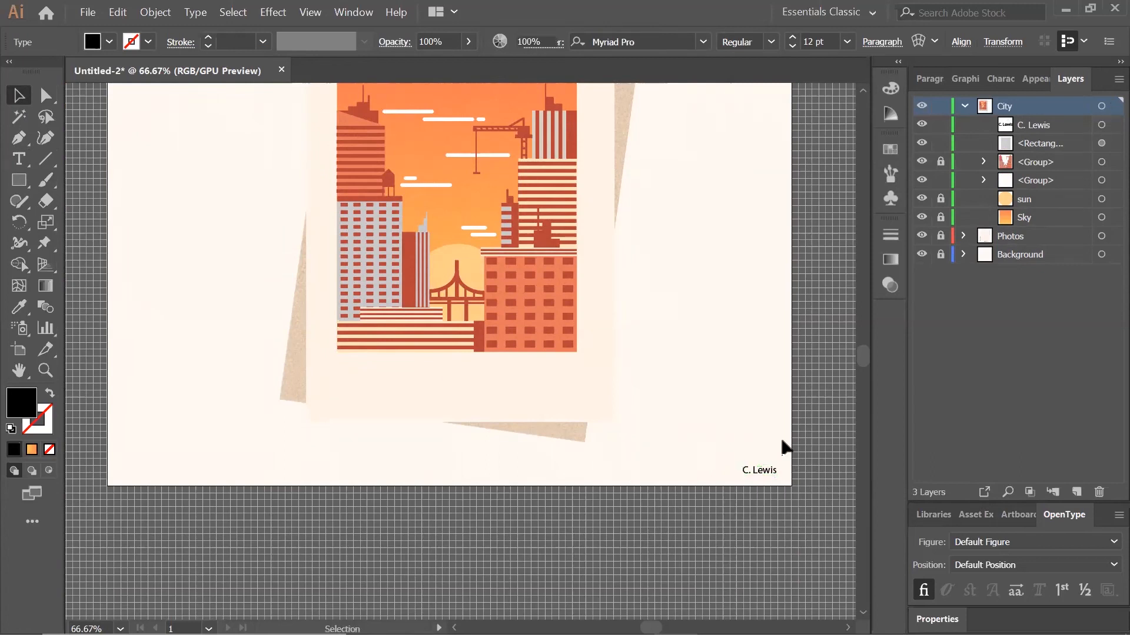
{"action": "scroll", "coordinate": [775, 440], "scroll_direction": "up", "scroll_amount": 5}
{"action": "scroll", "coordinate": [468, 472], "scroll_direction": "down", "scroll_amount": 2}
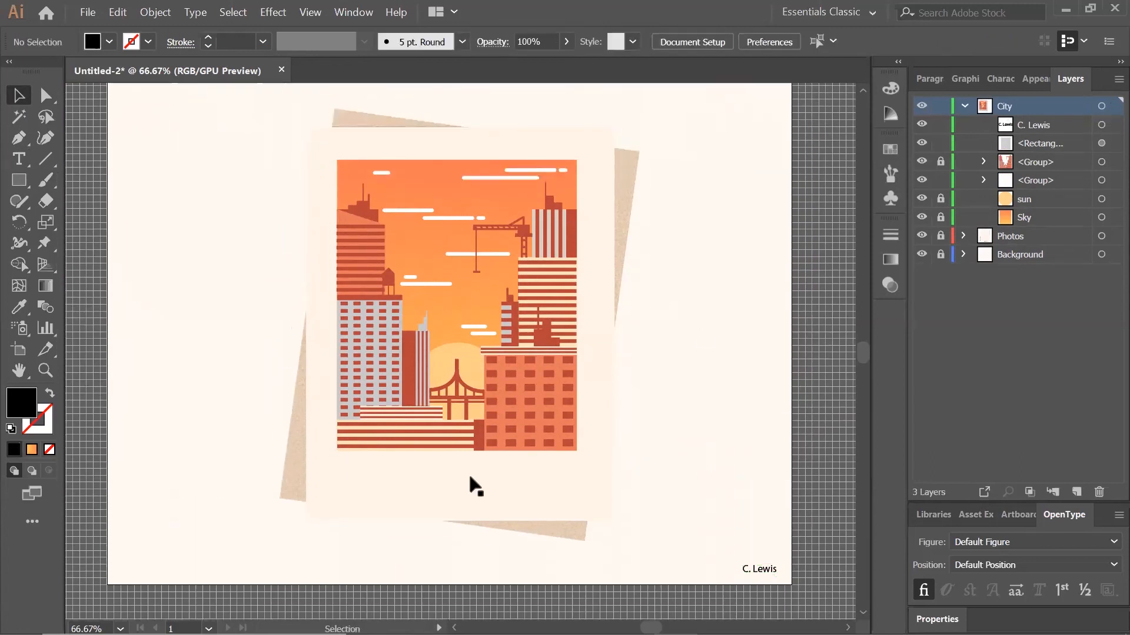
{"action": "scroll", "coordinate": [588, 447], "scroll_direction": "up", "scroll_amount": 1}
{"action": "key", "text": "ctrl+minus"}
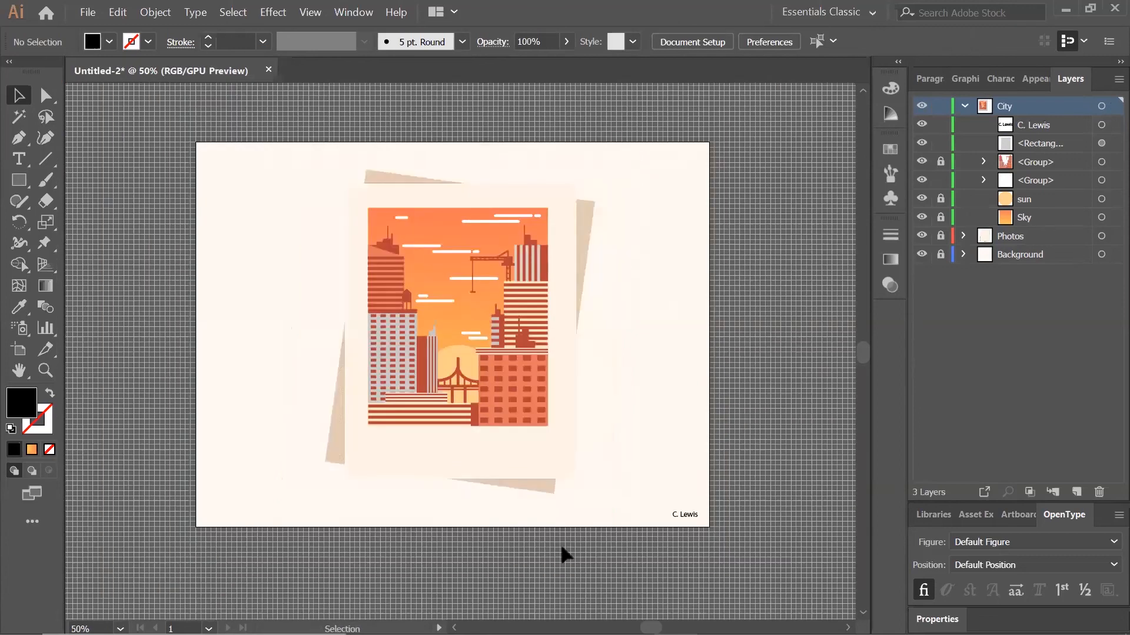
{"action": "key", "text": "ctrl+plus"}
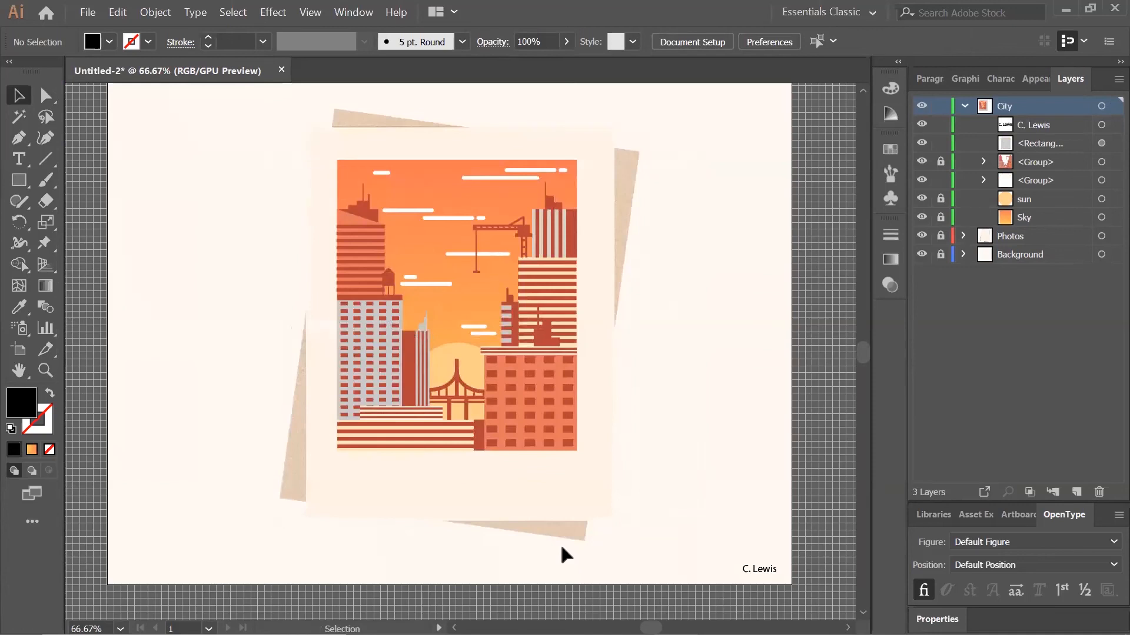